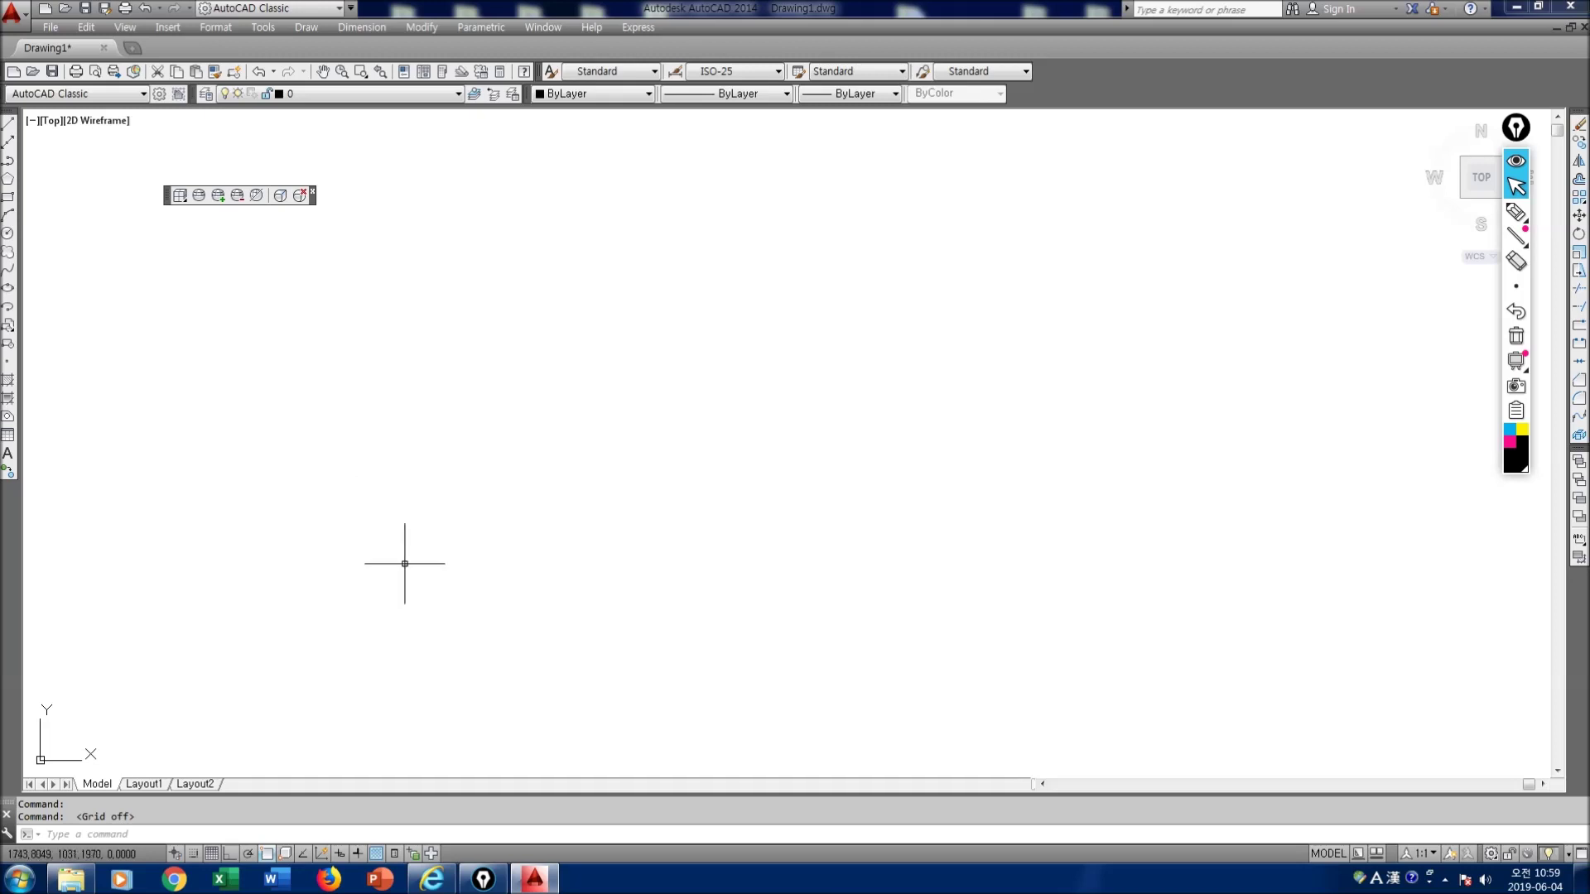
Step: Switch to the browser and open the attached drawing 빌라로툰다_바닥도면.dwg from the Villa Rotunda course post
{"action": "left_click", "coordinate": [431, 878]}
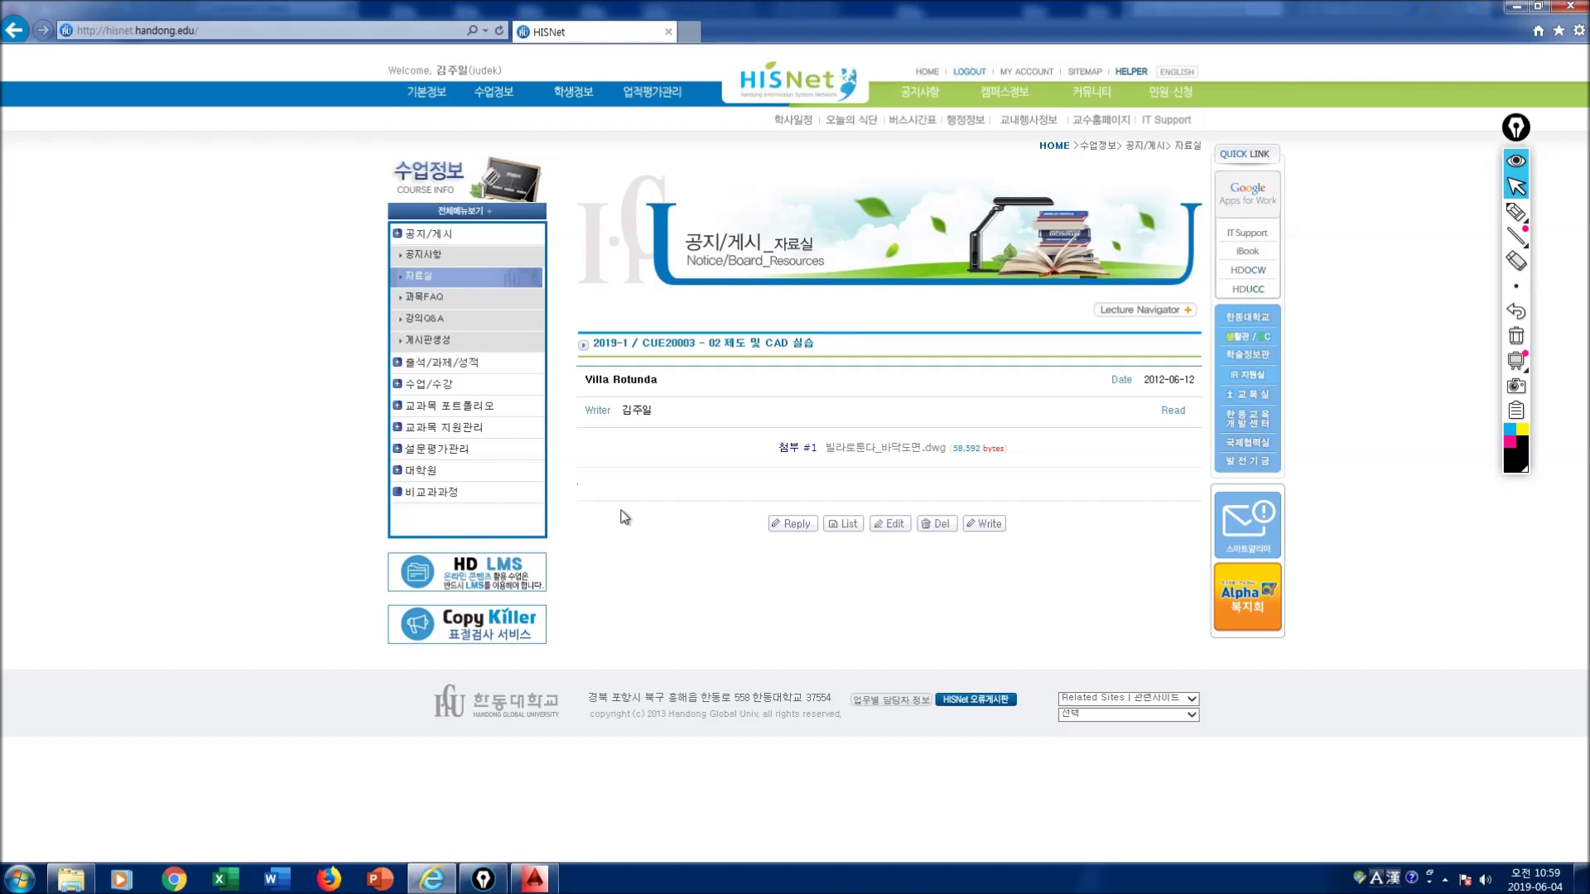
{"action": "left_click", "coordinate": [873, 449]}
{"action": "left_click", "coordinate": [973, 842]}
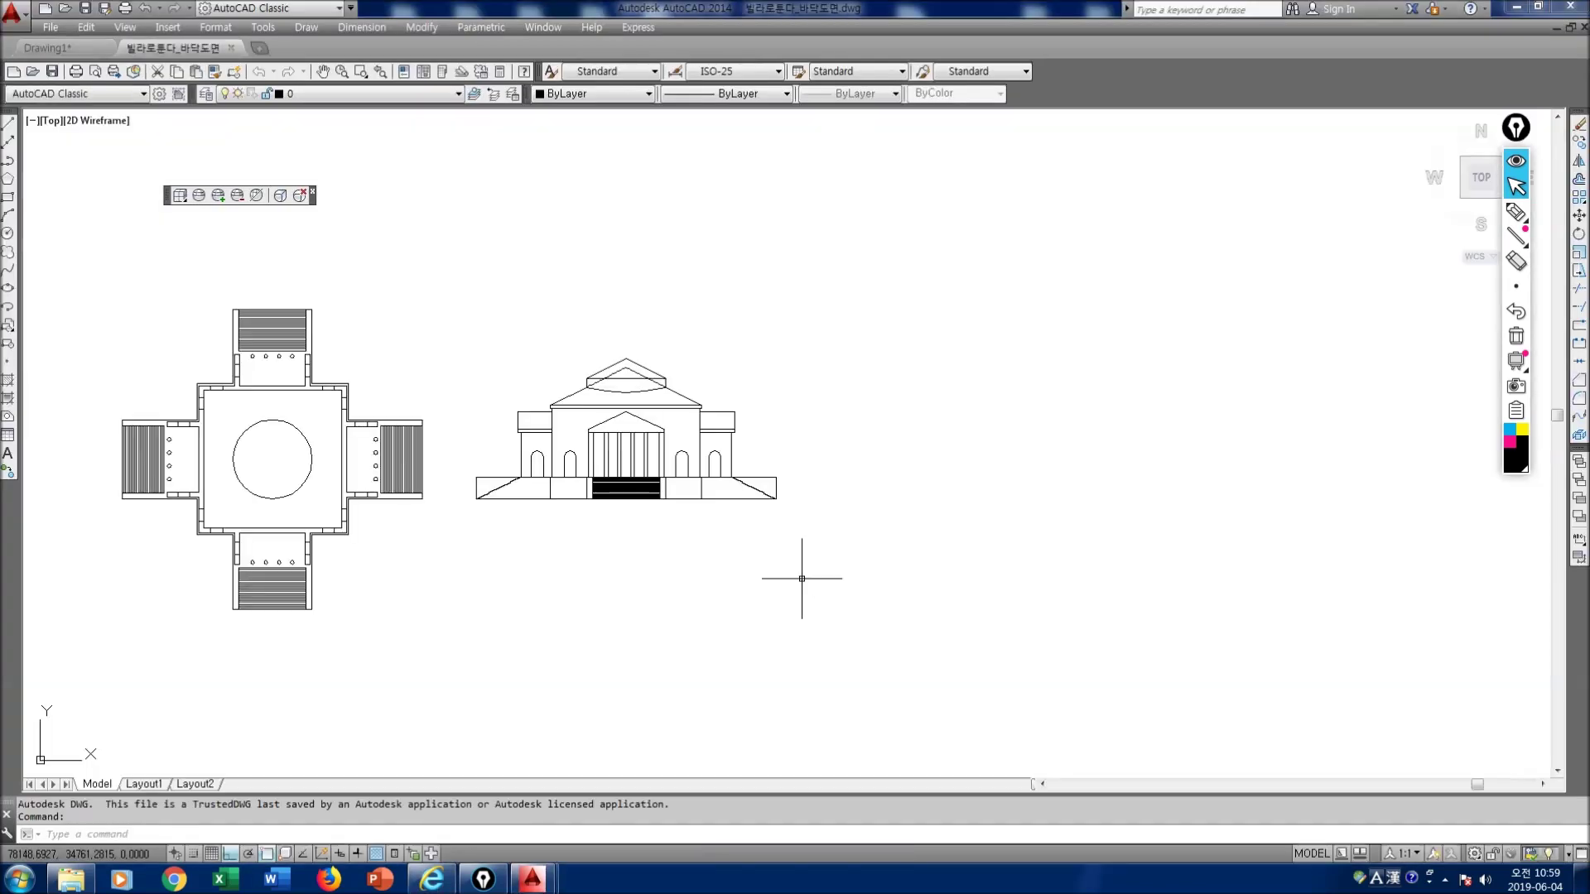
Step: Measure the main block's wall height in the elevation, from the top of the podium up to the underside of the roof
{"action": "middle_click_drag", "start_coordinate": [701, 581], "coordinate": [1026, 598]}
{"action": "scroll", "coordinate": [889, 577], "scroll_direction": "down", "scroll_amount": 2}
{"action": "scroll", "coordinate": [888, 577], "scroll_direction": "up", "scroll_amount": 5}
{"action": "scroll", "coordinate": [919, 590], "scroll_direction": "down", "scroll_amount": 1}
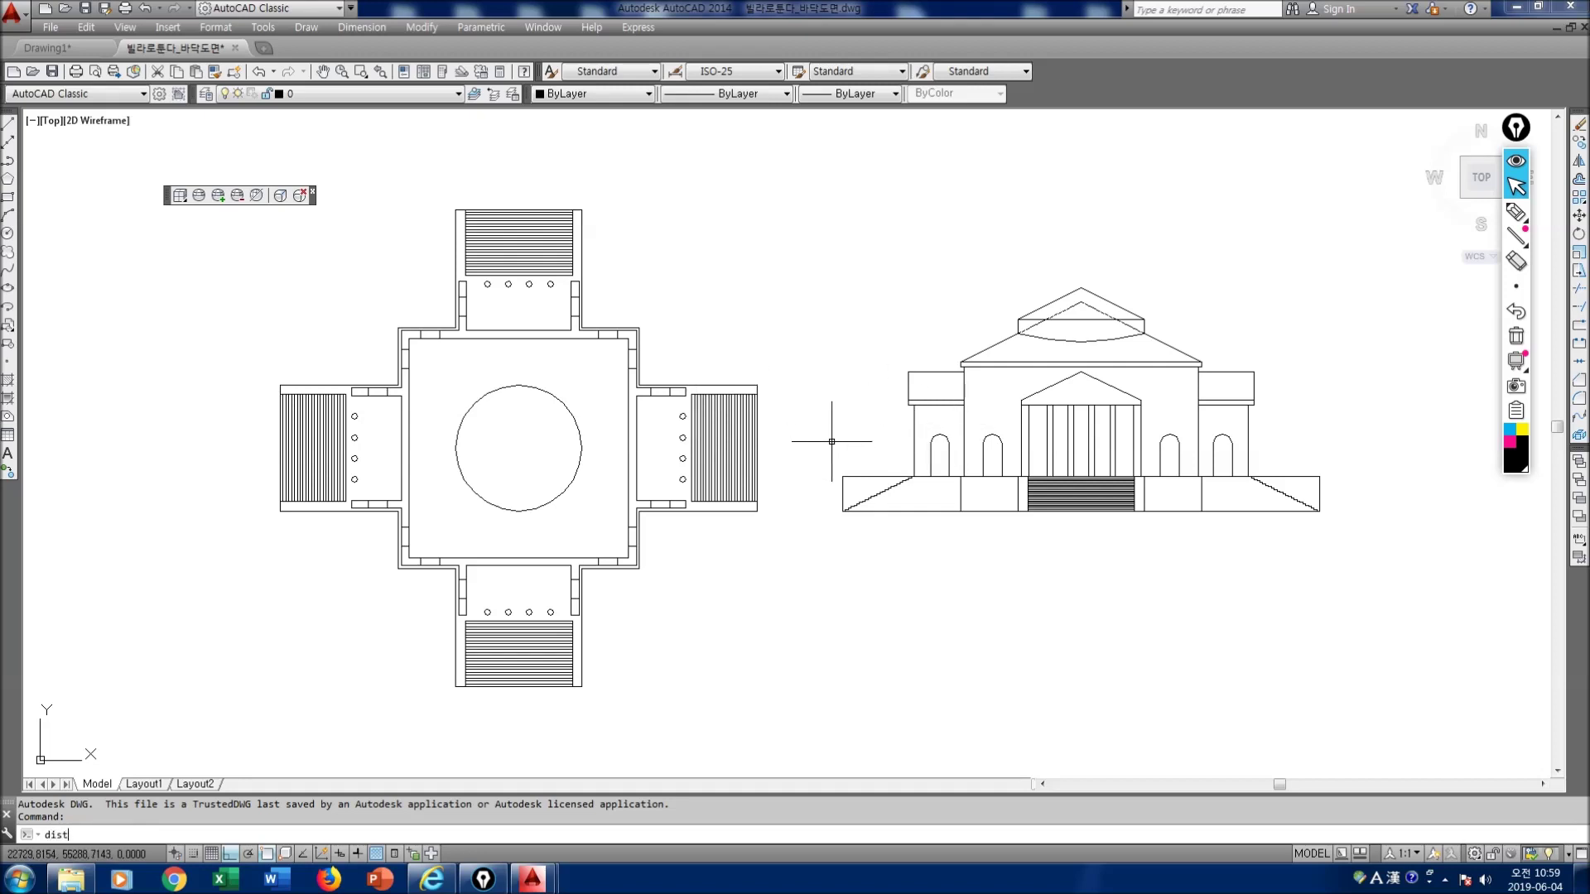
{"action": "key", "text": "Return"}
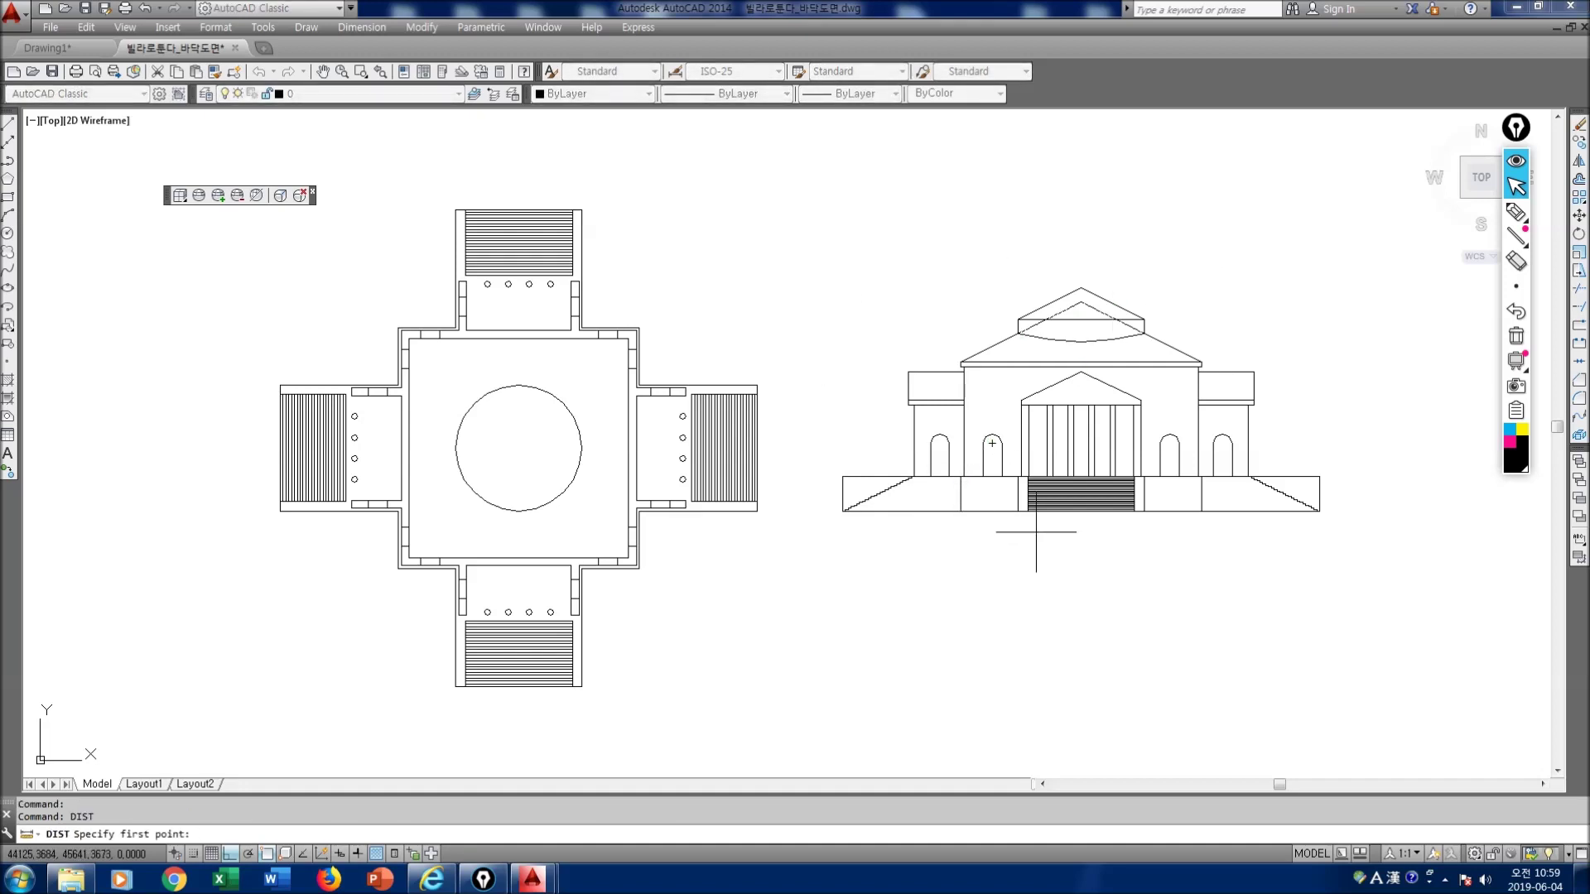
{"action": "scroll", "coordinate": [1031, 436], "scroll_direction": "up", "scroll_amount": 4}
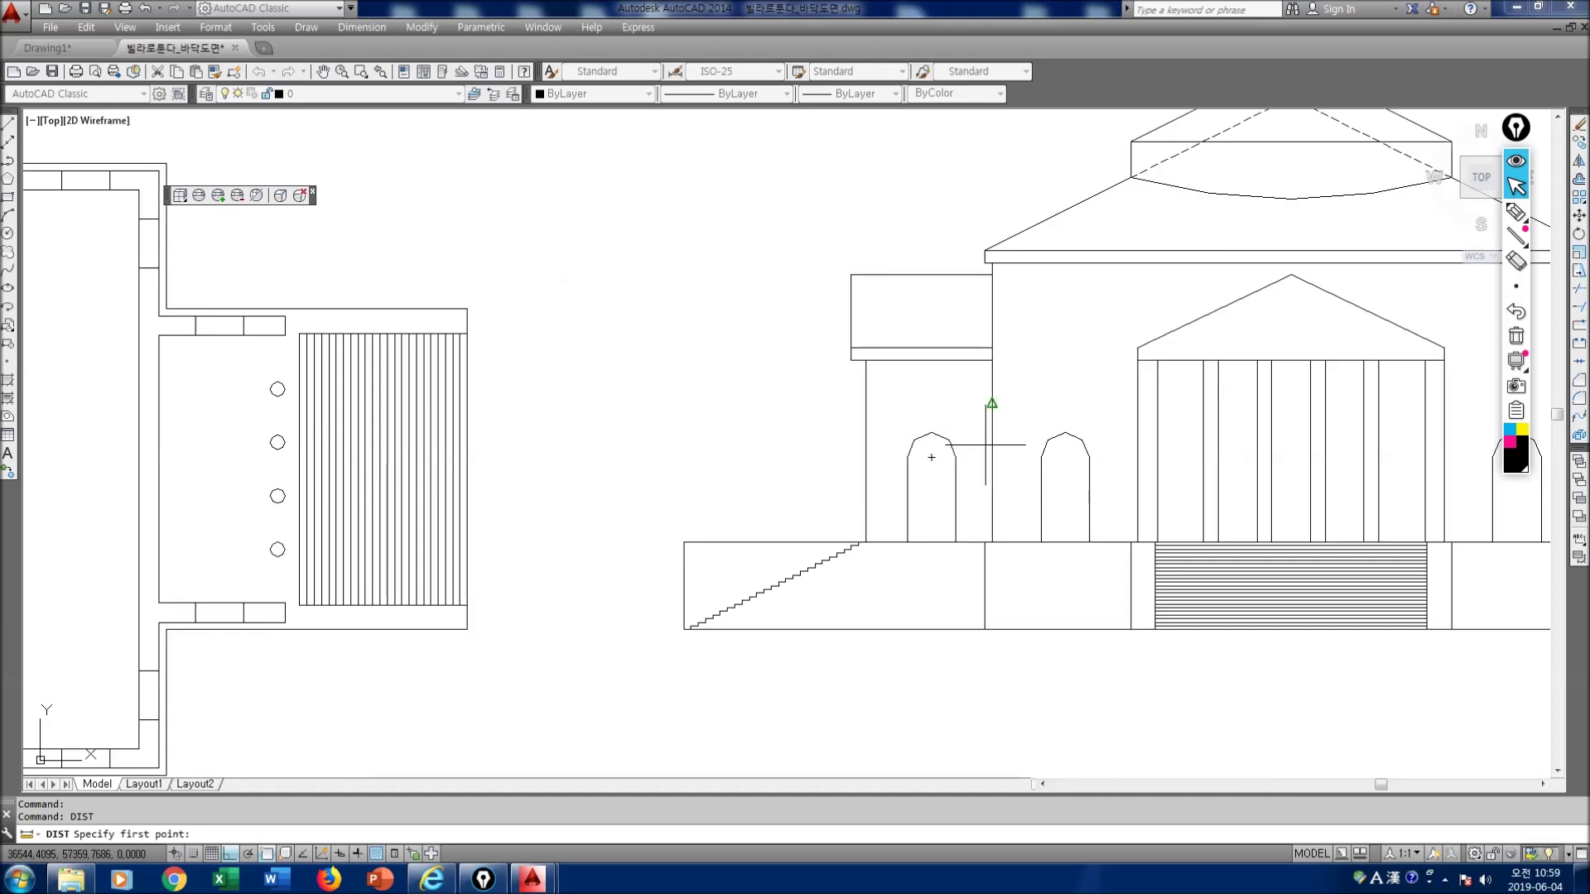
{"action": "left_click", "coordinate": [992, 541]}
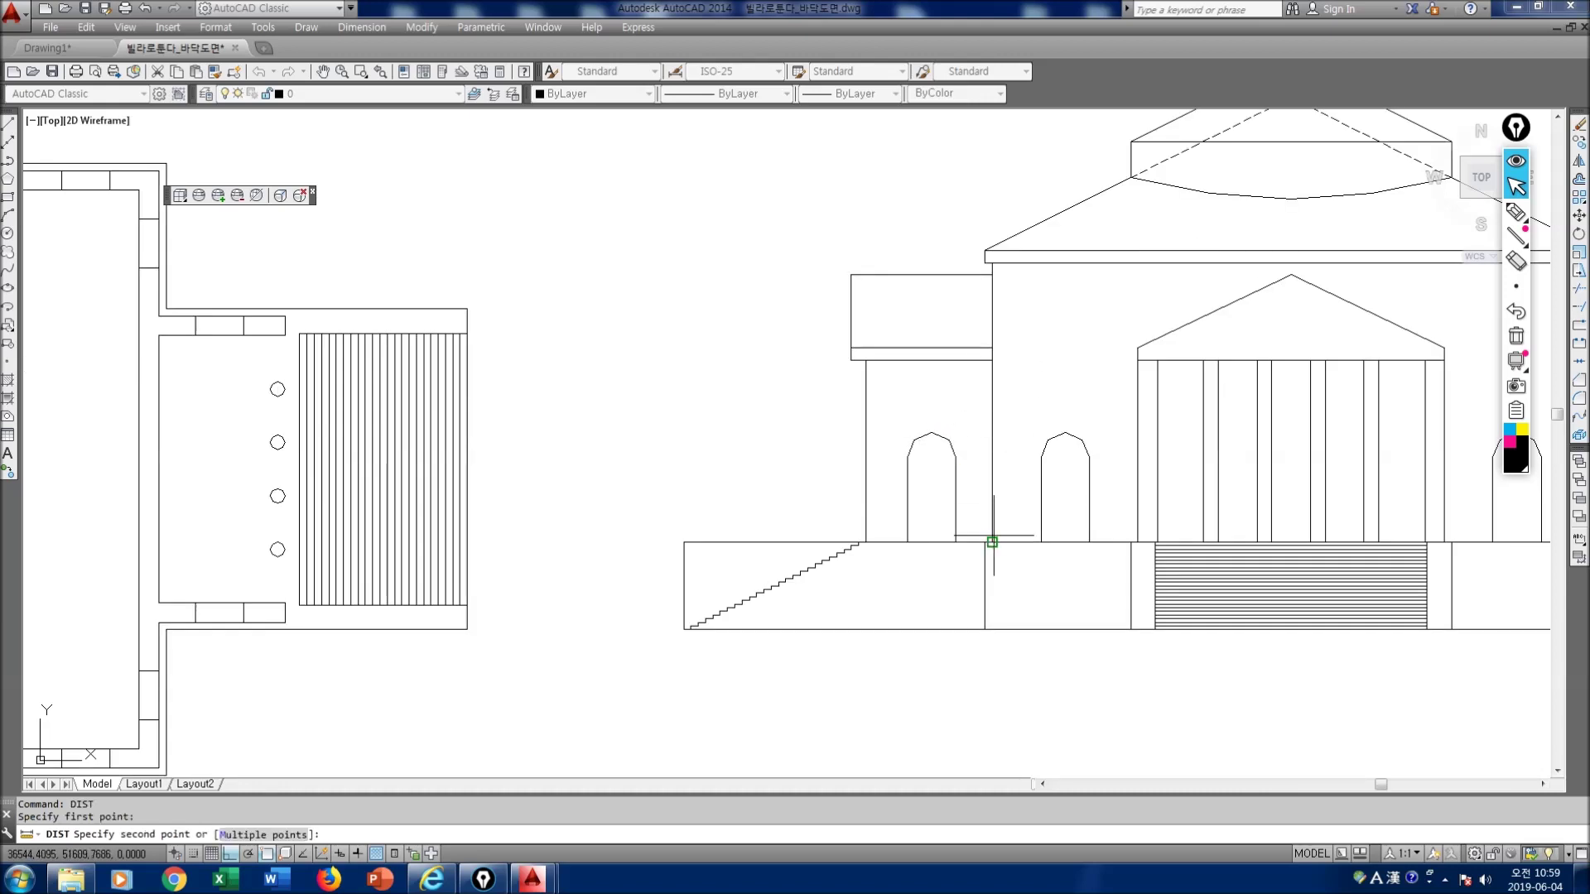
{"action": "left_click", "coordinate": [992, 263]}
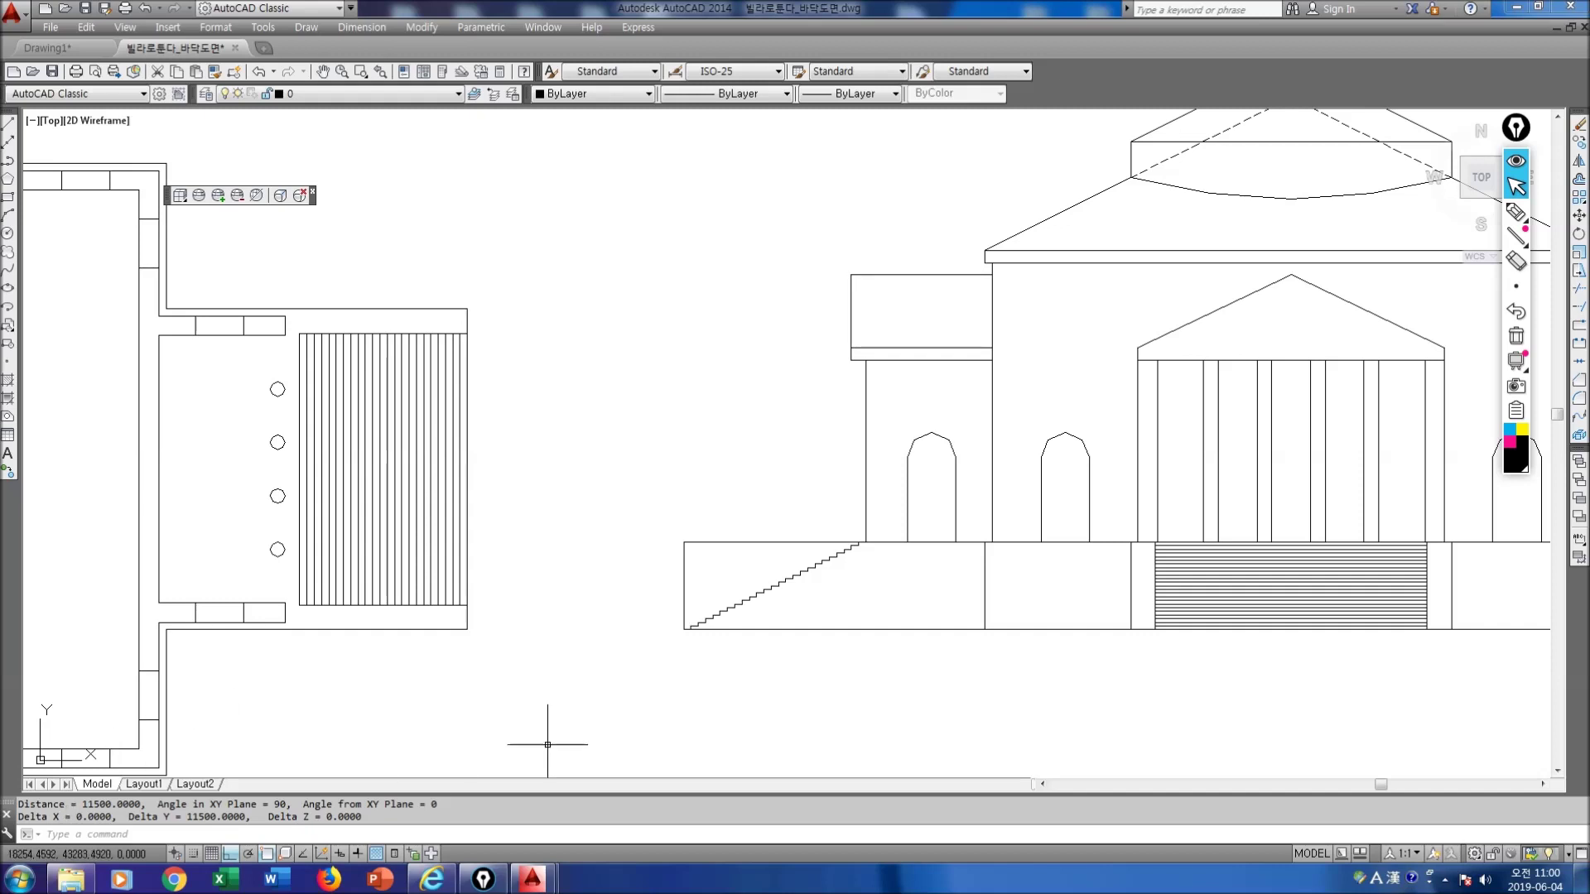
Step: Outline the central hall, dome circle, cross-shaped perimeter and an encompassing circle on the plan with the annotation pen, and circle the elevation's dome
{"action": "scroll", "coordinate": [911, 507], "scroll_direction": "down", "scroll_amount": 3}
{"action": "scroll", "coordinate": [924, 479], "scroll_direction": "down", "scroll_amount": 3}
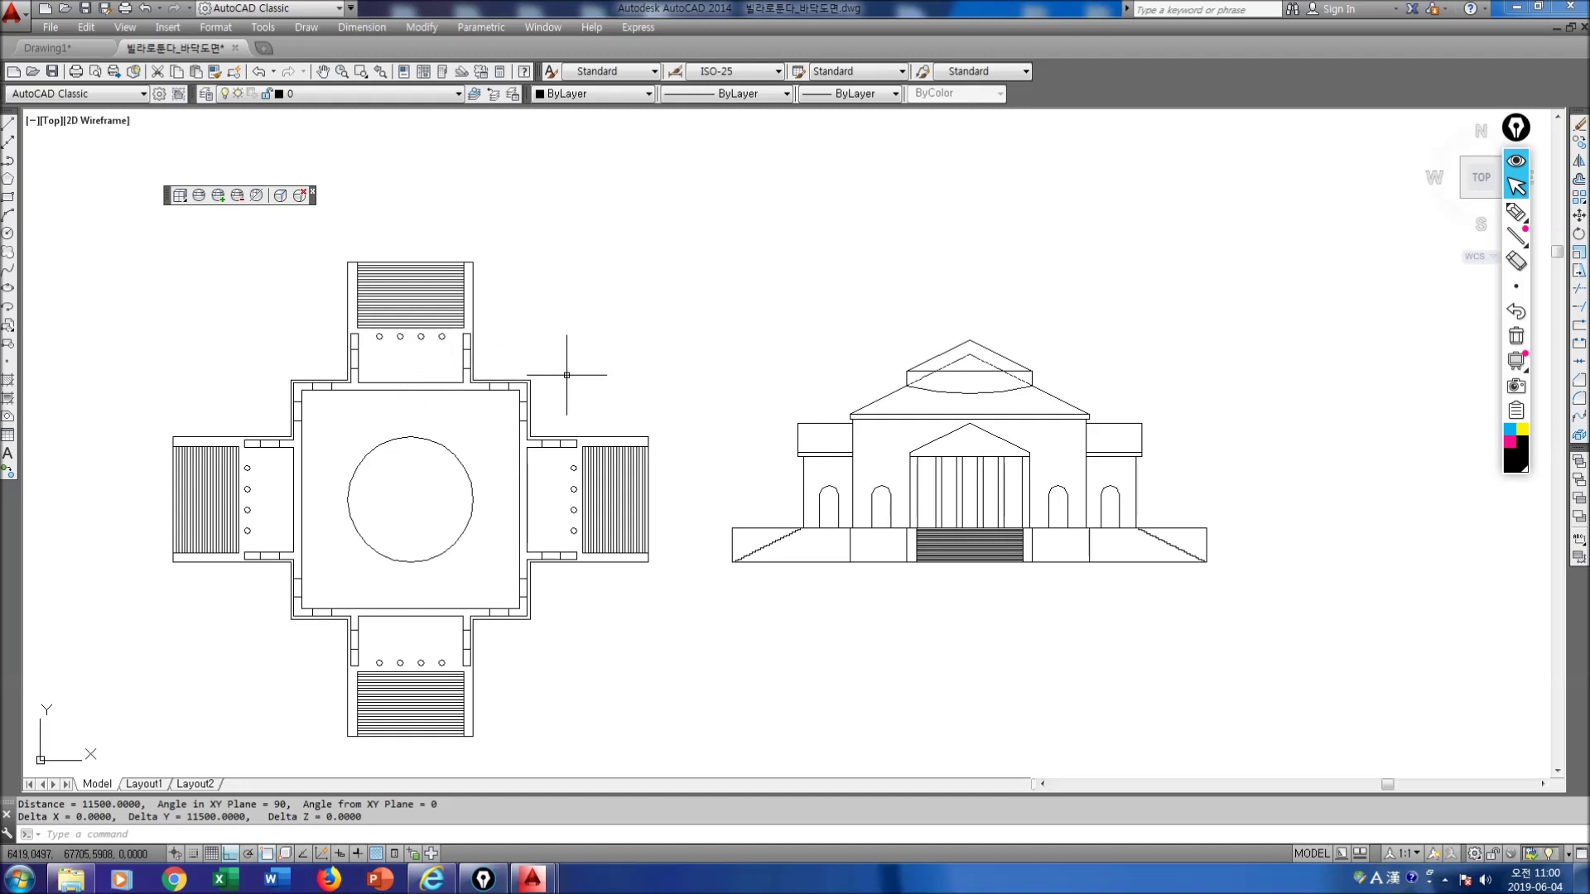
{"action": "key", "text": "ctrl+shift+3"}
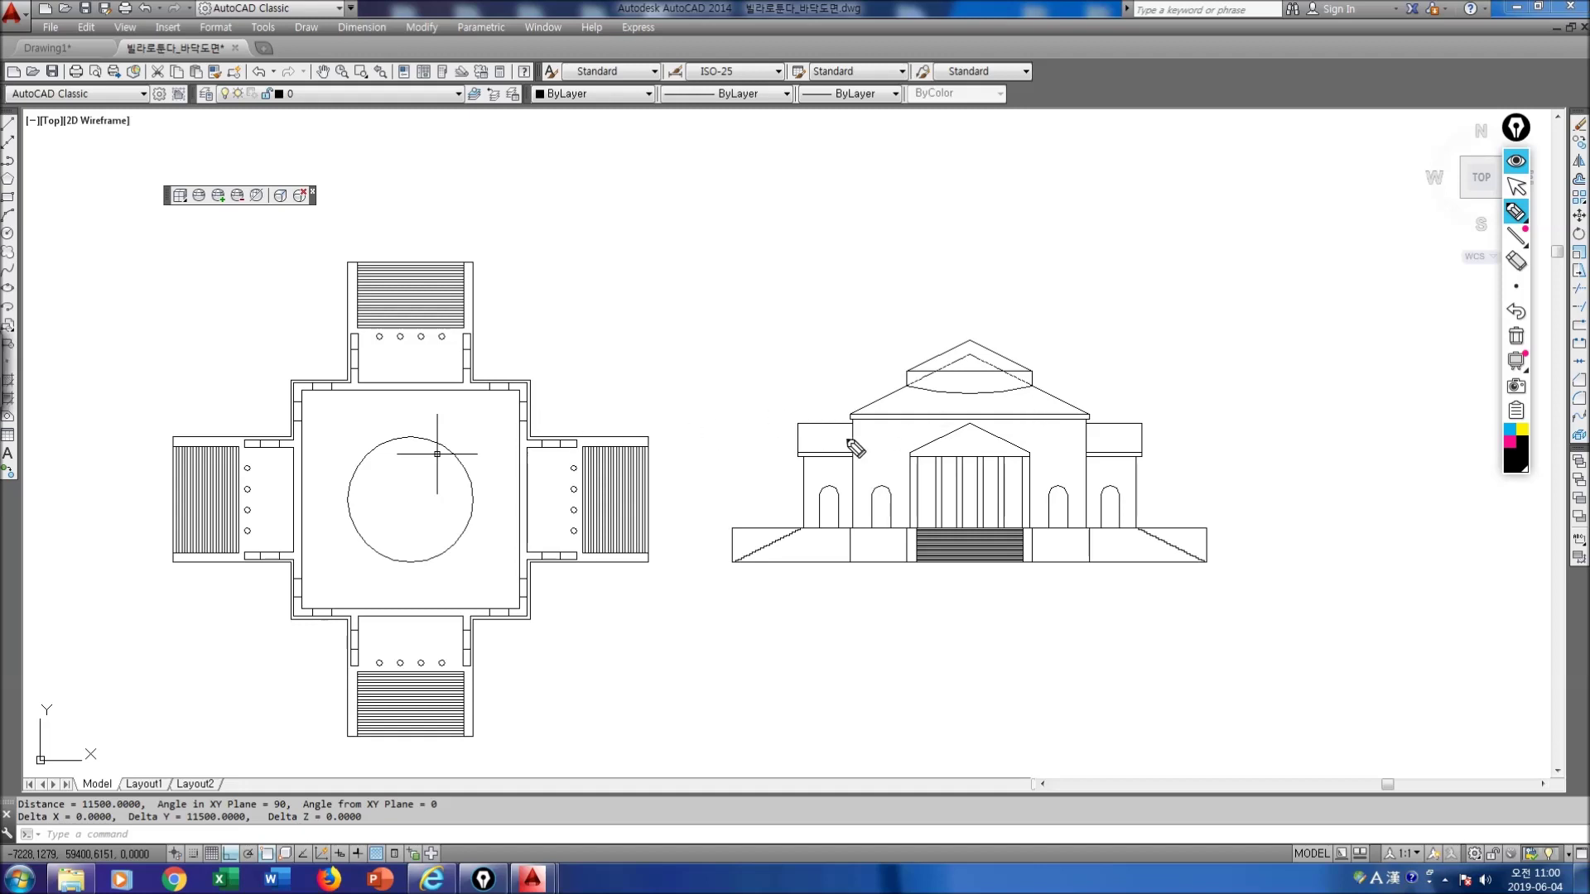
{"action": "mouse_move", "coordinate": [520, 426]}
{"action": "left_mouse_down"}
{"action": "mouse_move", "coordinate": [520, 408]}
{"action": "mouse_move", "coordinate": [473, 386]}
{"action": "mouse_move", "coordinate": [305, 404]}
{"action": "mouse_move", "coordinate": [303, 528]}
{"action": "mouse_move", "coordinate": [324, 613]}
{"action": "mouse_move", "coordinate": [498, 613]}
{"action": "mouse_move", "coordinate": [531, 543]}
{"action": "left_mouse_up"}
{"action": "mouse_move", "coordinate": [1027, 363]}
{"action": "left_mouse_down"}
{"action": "mouse_move", "coordinate": [949, 340]}
{"action": "mouse_move", "coordinate": [960, 394]}
{"action": "mouse_move", "coordinate": [1033, 348]}
{"action": "mouse_move", "coordinate": [906, 369]}
{"action": "left_mouse_up"}
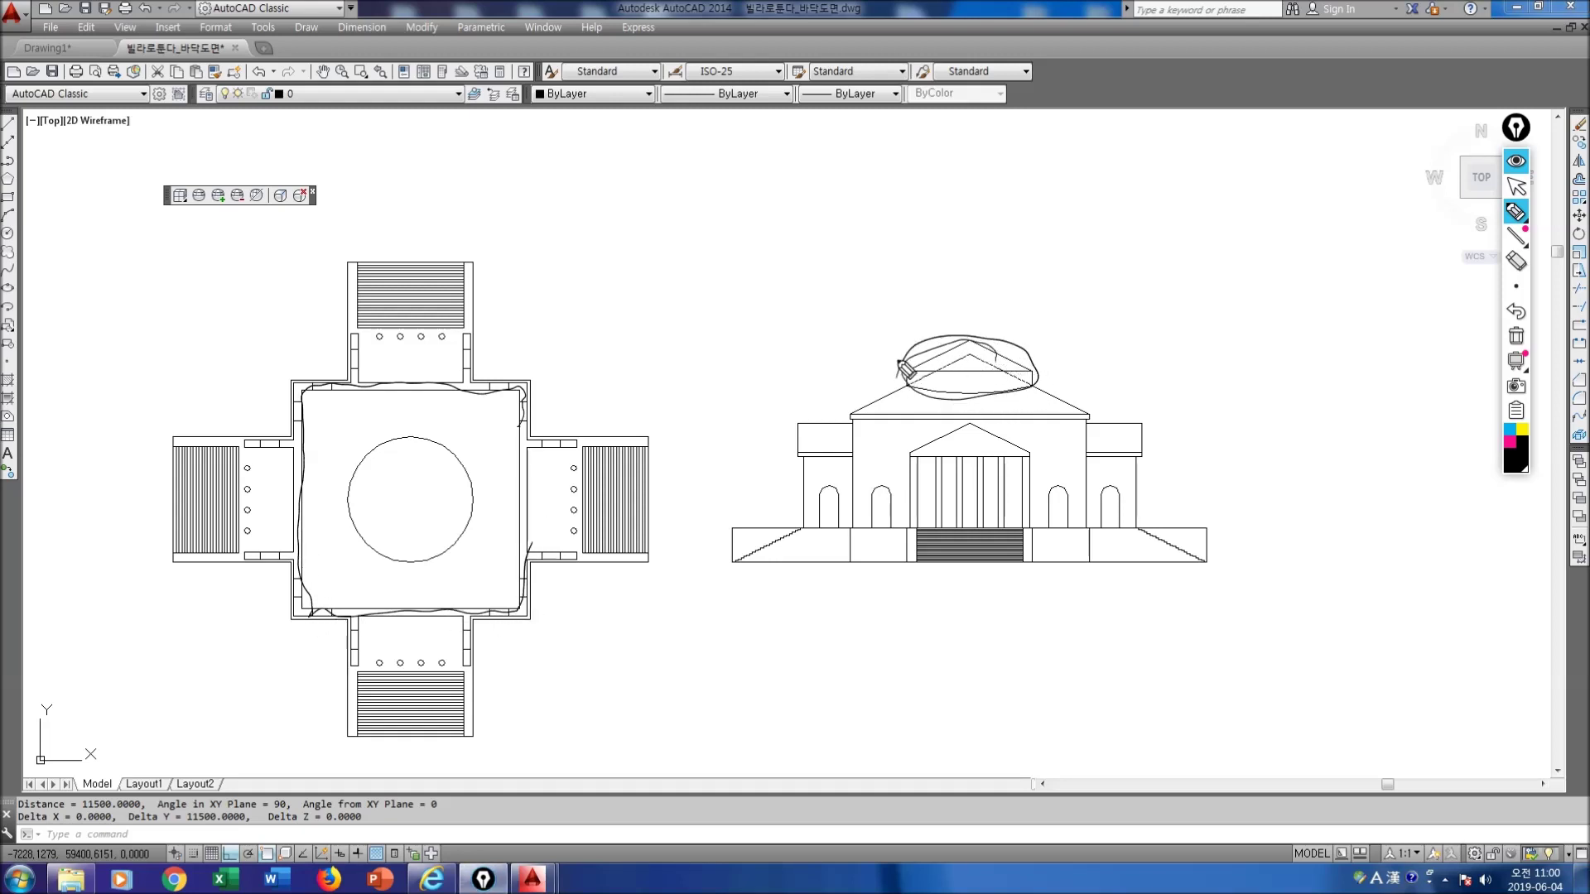
{"action": "mouse_move", "coordinate": [464, 452]}
{"action": "left_mouse_down"}
{"action": "mouse_move", "coordinate": [348, 476]}
{"action": "mouse_move", "coordinate": [430, 567]}
{"action": "mouse_move", "coordinate": [473, 497]}
{"action": "left_mouse_up"}
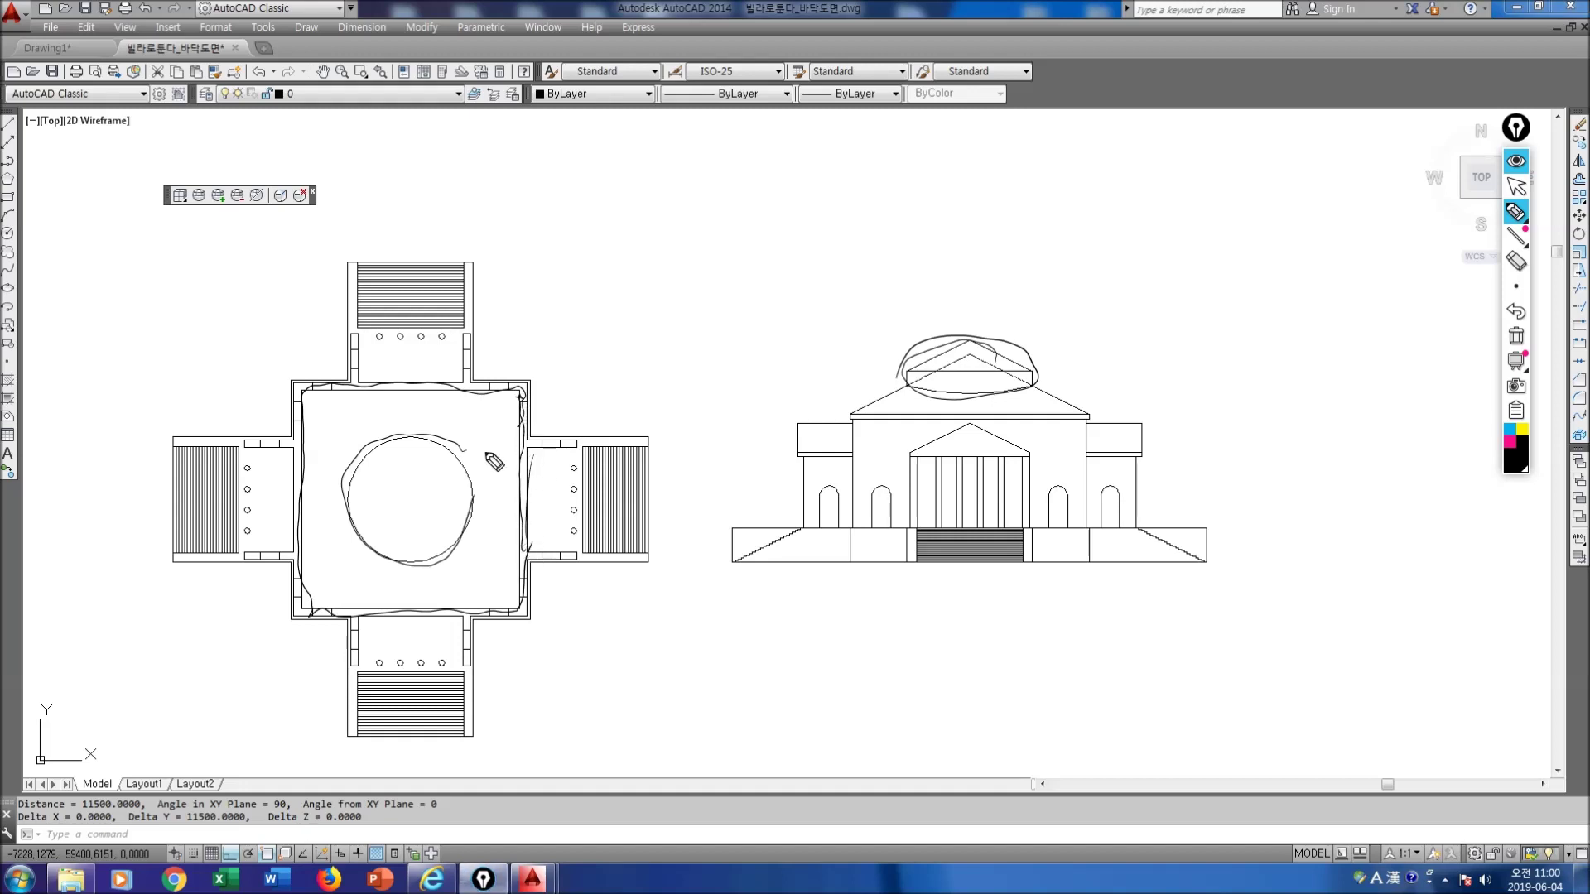
{"action": "mouse_move", "coordinate": [542, 447]}
{"action": "left_mouse_down"}
{"action": "mouse_move", "coordinate": [483, 312]}
{"action": "mouse_move", "coordinate": [373, 267]}
{"action": "mouse_move", "coordinate": [340, 389]}
{"action": "mouse_move", "coordinate": [295, 447]}
{"action": "mouse_move", "coordinate": [170, 452]}
{"action": "mouse_move", "coordinate": [257, 573]}
{"action": "mouse_move", "coordinate": [347, 634]}
{"action": "mouse_move", "coordinate": [389, 737]}
{"action": "mouse_move", "coordinate": [488, 625]}
{"action": "mouse_move", "coordinate": [515, 537]}
{"action": "left_mouse_up"}
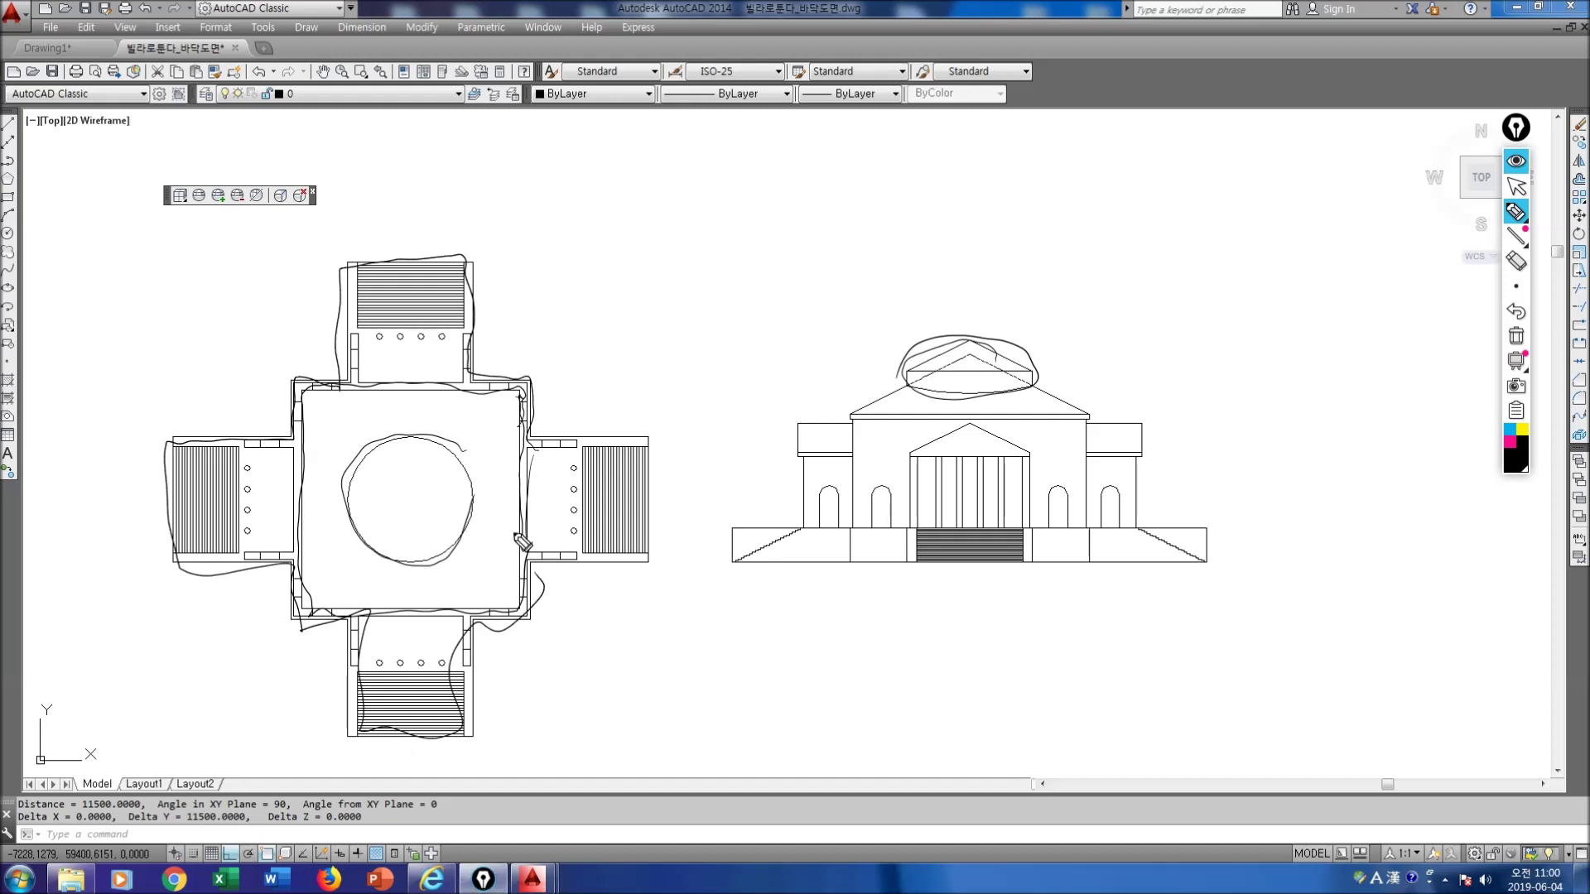
{"action": "mouse_move", "coordinate": [561, 319]}
{"action": "left_mouse_down"}
{"action": "mouse_move", "coordinate": [459, 275]}
{"action": "mouse_move", "coordinate": [220, 376]}
{"action": "mouse_move", "coordinate": [618, 649]}
{"action": "mouse_move", "coordinate": [548, 364]}
{"action": "left_mouse_up"}
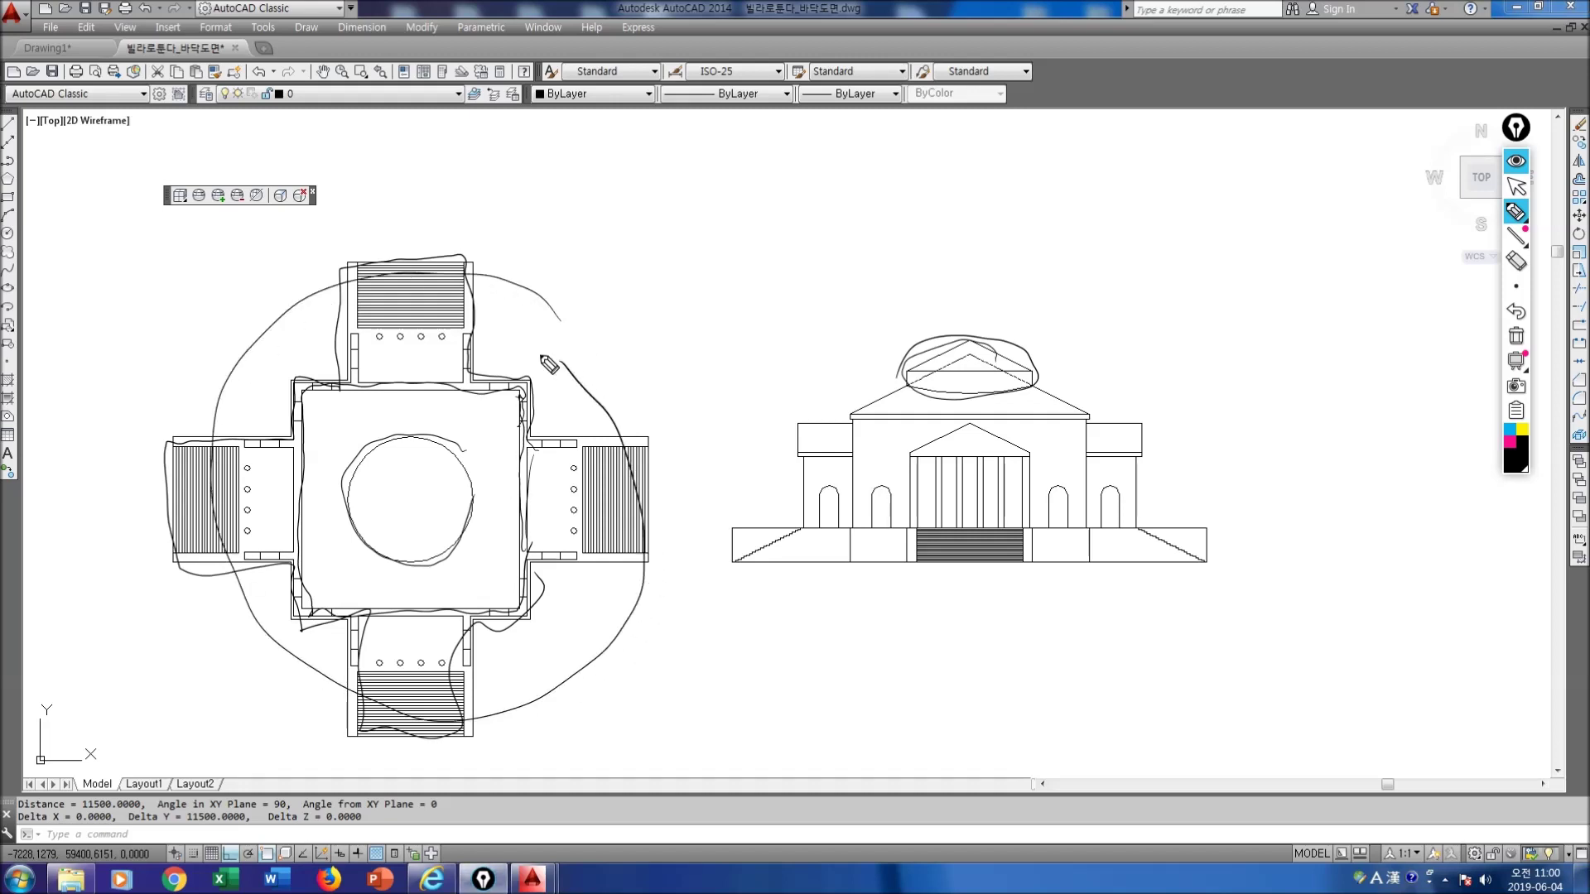
Step: Sketch an upward arrow and the roof outline over the elevation, plus an arrow leading from the plan's dome circle towards the elevation
{"action": "mouse_move", "coordinate": [884, 514]}
{"action": "left_mouse_down"}
{"action": "mouse_move", "coordinate": [856, 433]}
{"action": "mouse_move", "coordinate": [908, 447]}
{"action": "left_mouse_up"}
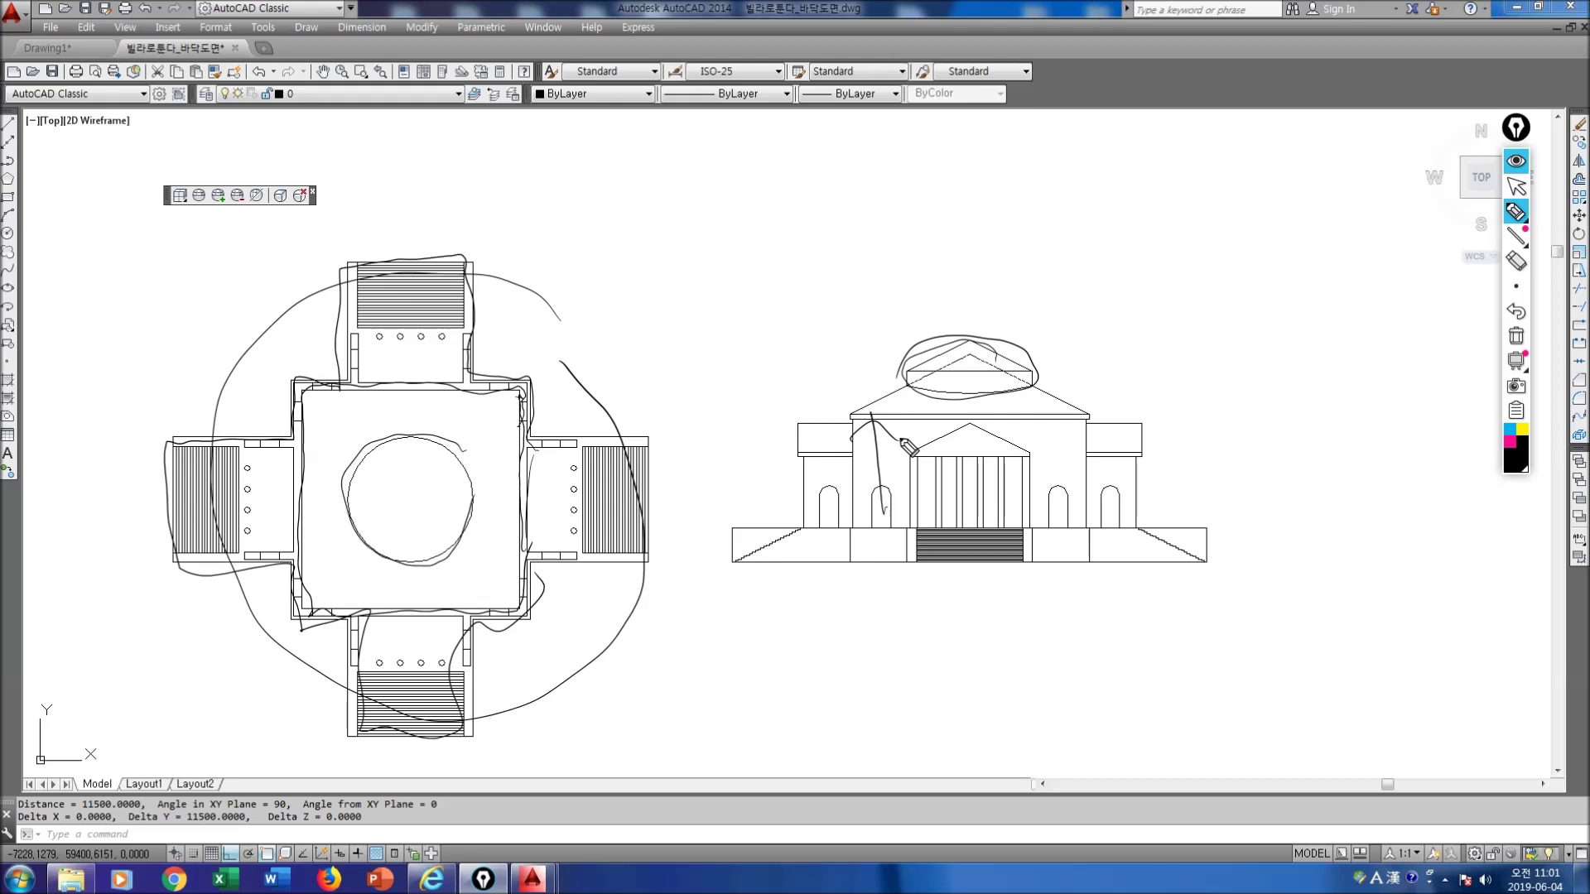
{"action": "mouse_move", "coordinate": [981, 328]}
{"action": "left_mouse_down"}
{"action": "mouse_move", "coordinate": [915, 368]}
{"action": "mouse_move", "coordinate": [927, 439]}
{"action": "mouse_move", "coordinate": [1110, 400]}
{"action": "mouse_move", "coordinate": [979, 328]}
{"action": "mouse_move", "coordinate": [898, 364]}
{"action": "left_mouse_up"}
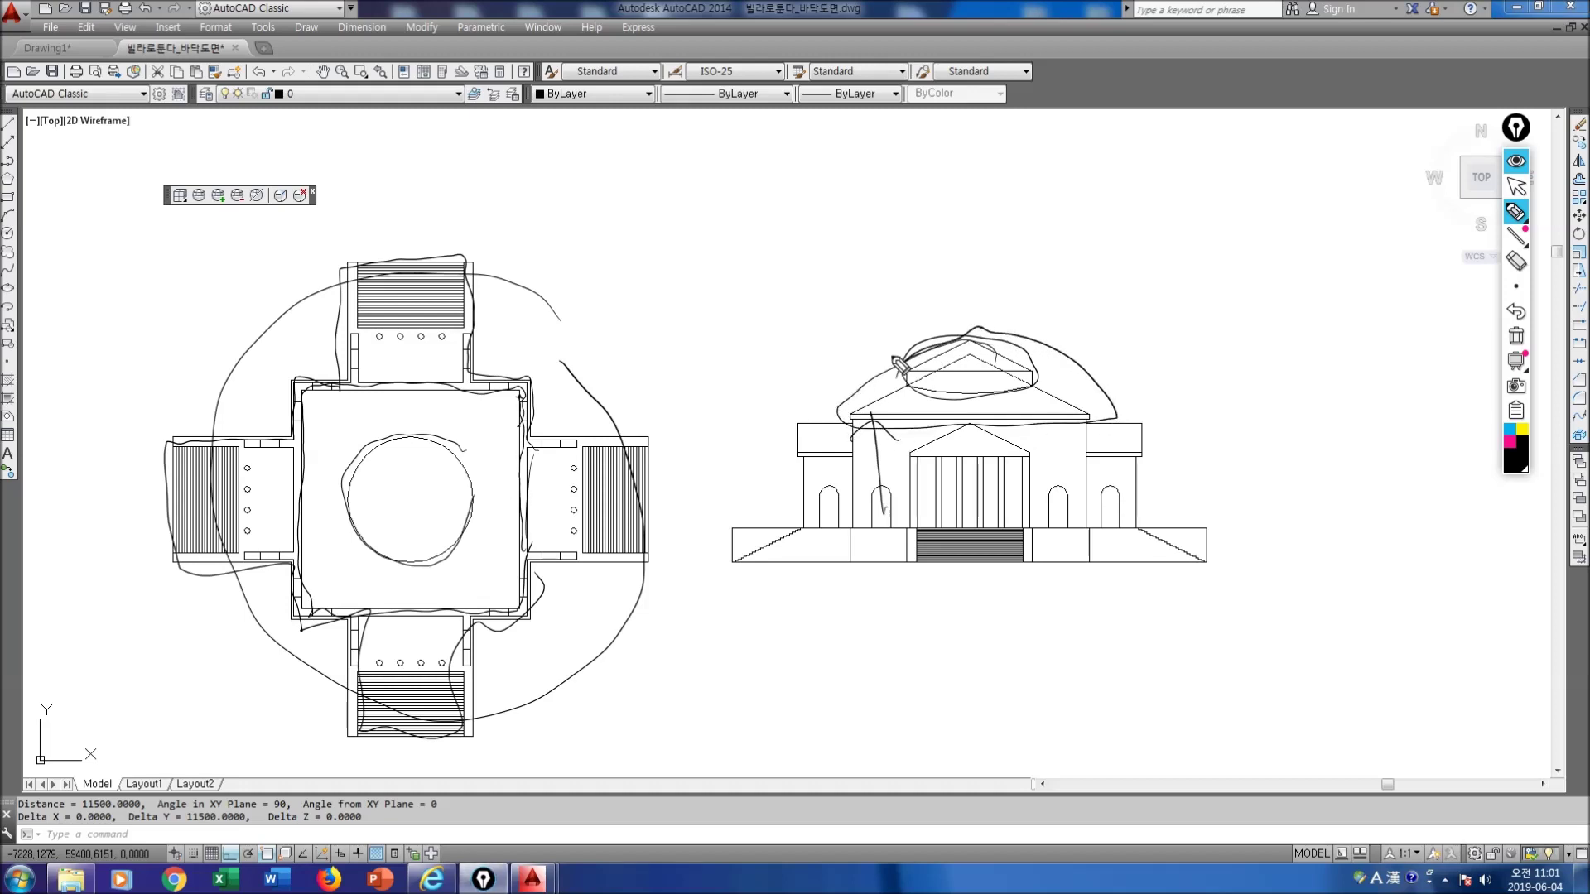
{"action": "left_click_drag", "start_coordinate": [465, 458], "coordinate": [793, 318]}
{"action": "left_click_drag", "start_coordinate": [756, 308], "coordinate": [791, 340]}
{"action": "left_click_drag", "start_coordinate": [1205, 217], "coordinate": [1113, 283]}
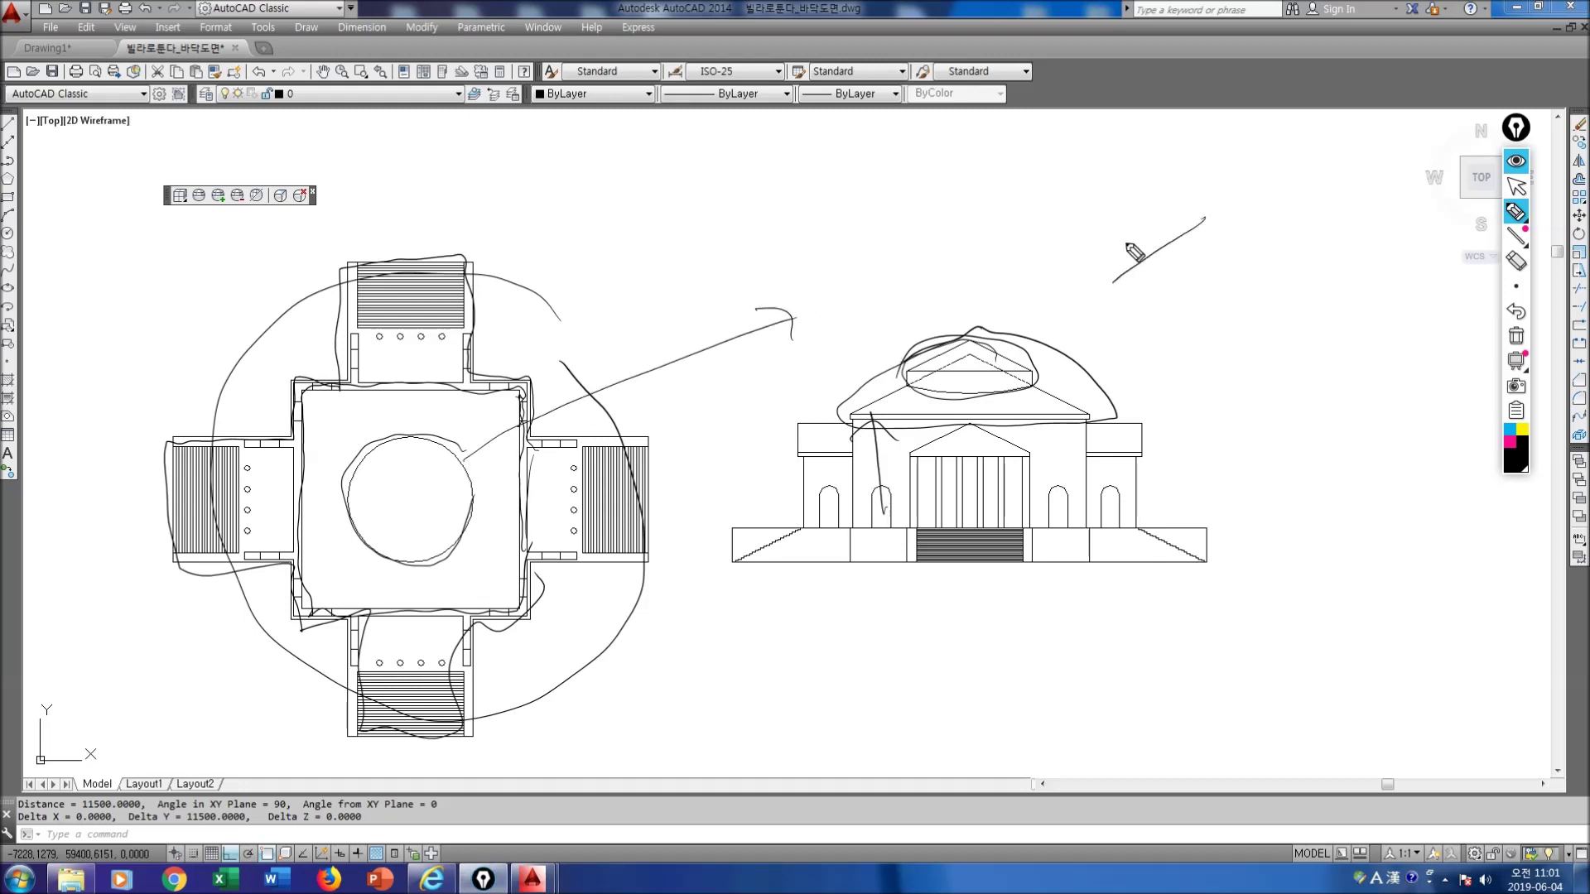
{"action": "left_click", "coordinate": [454, 883]}
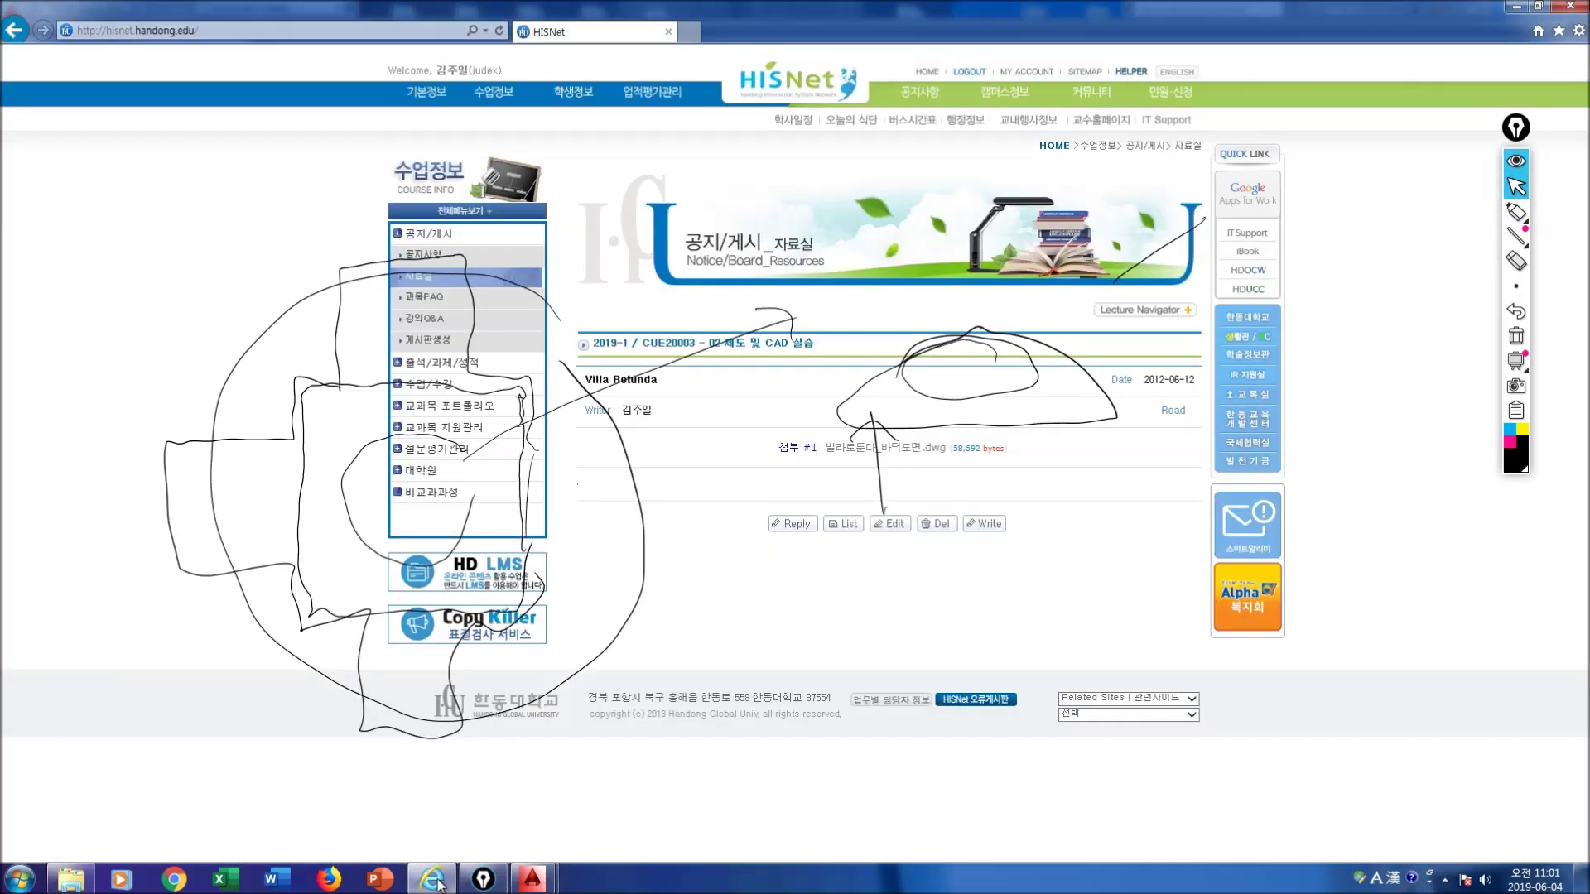
{"action": "left_click", "coordinate": [430, 30]}
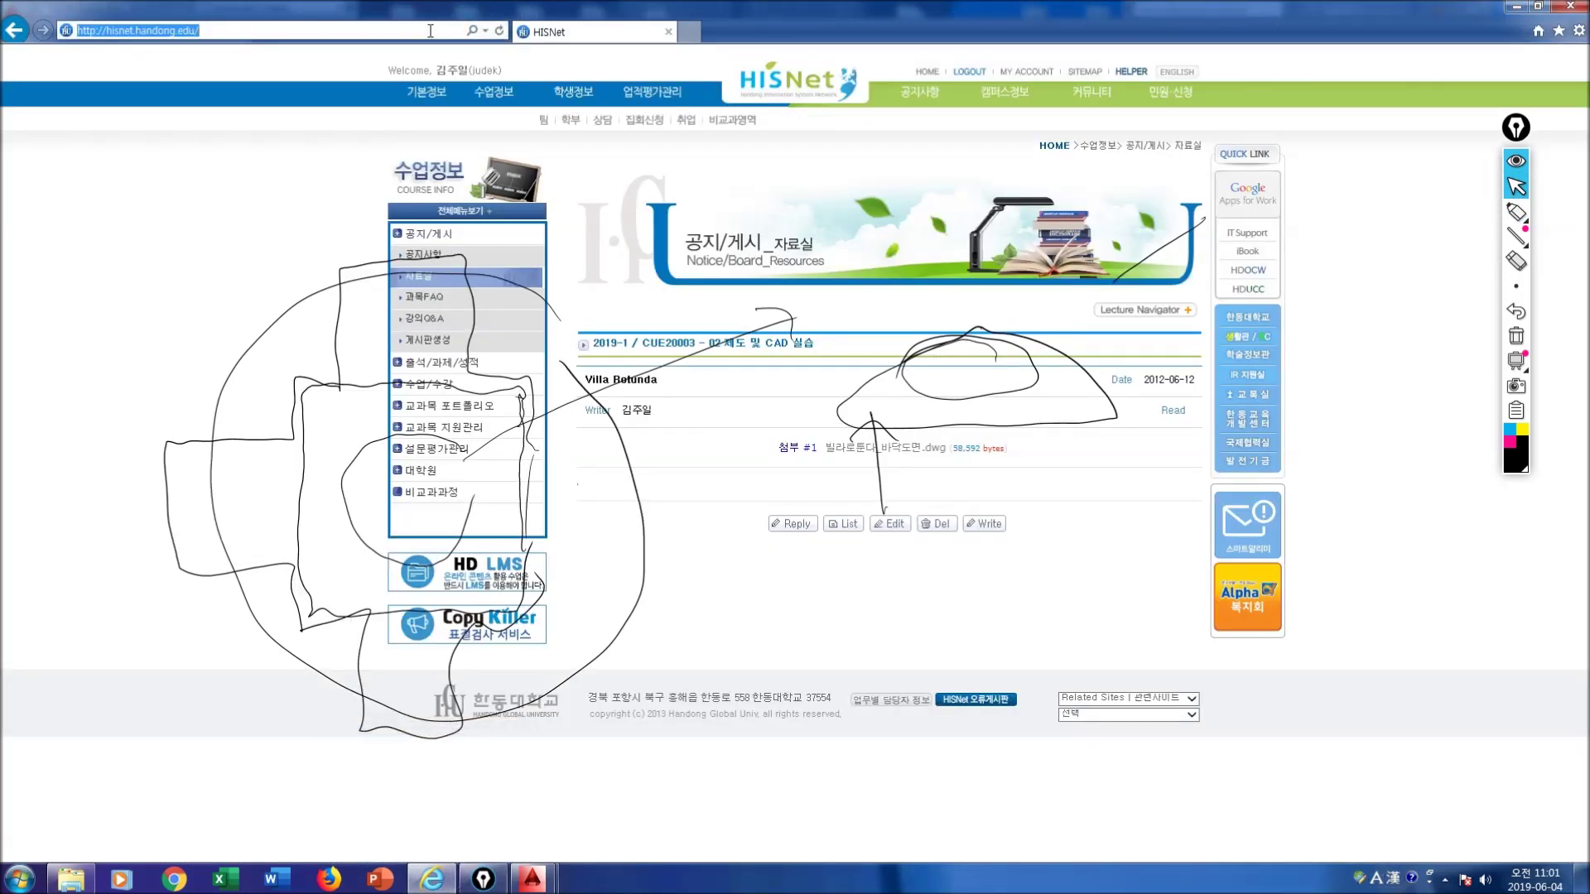
{"action": "type", "text": "www.gh"}
{"action": "key", "text": "BackSpace"}
{"action": "type", "text": "oogle.ca/"}
{"action": "key", "text": "Return"}
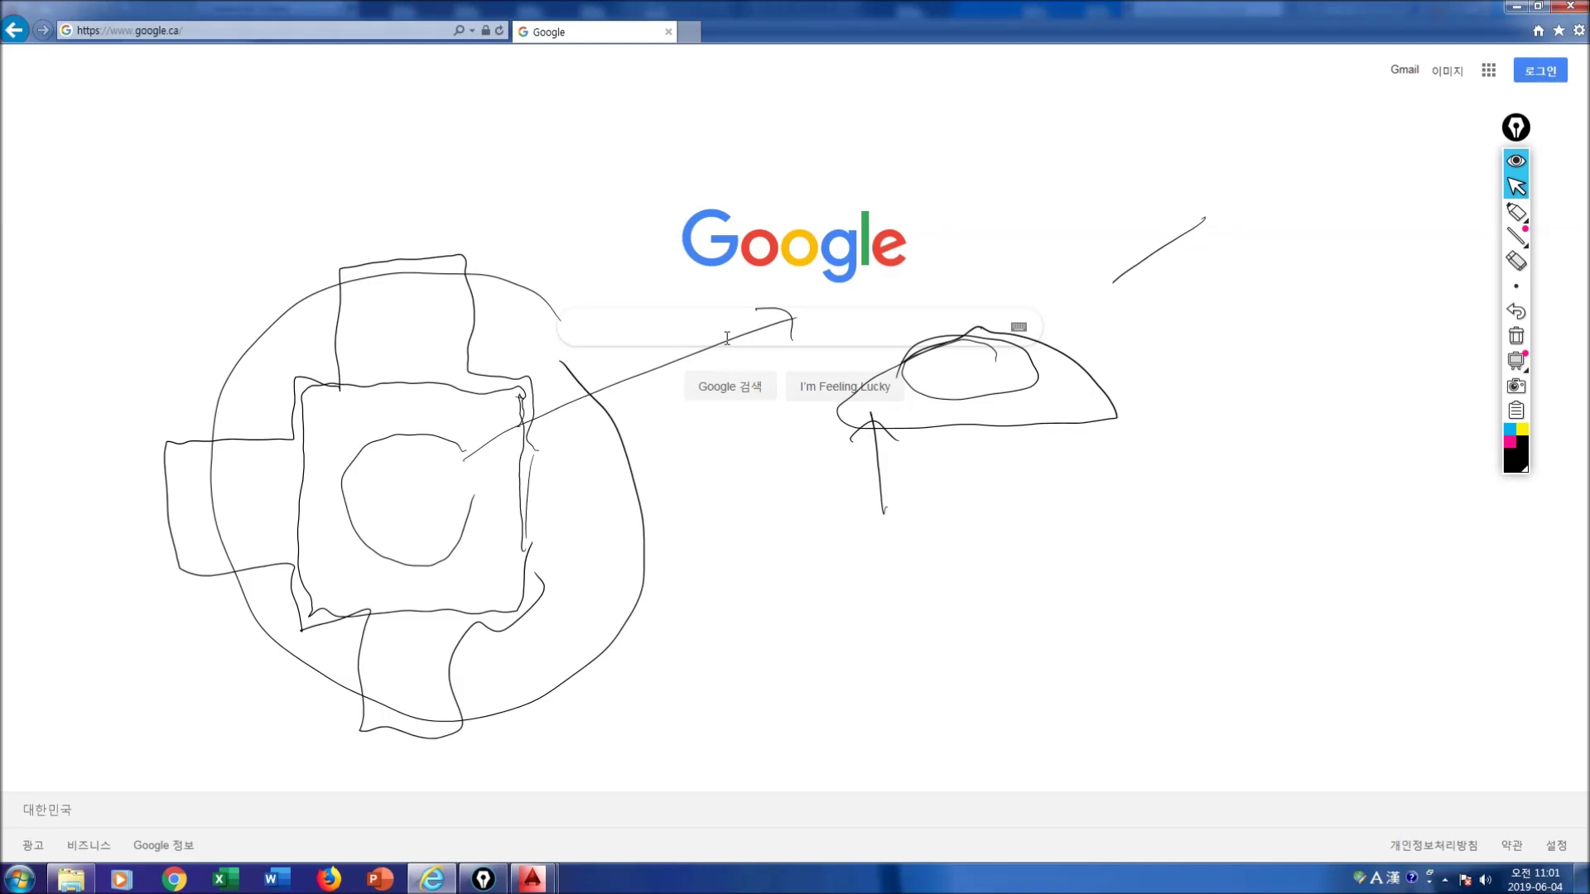
Step: Search Google Images for "villa rotonda" and examine the enlarged WikiArquitectura photo of the building
{"action": "type", "text": "villa"}
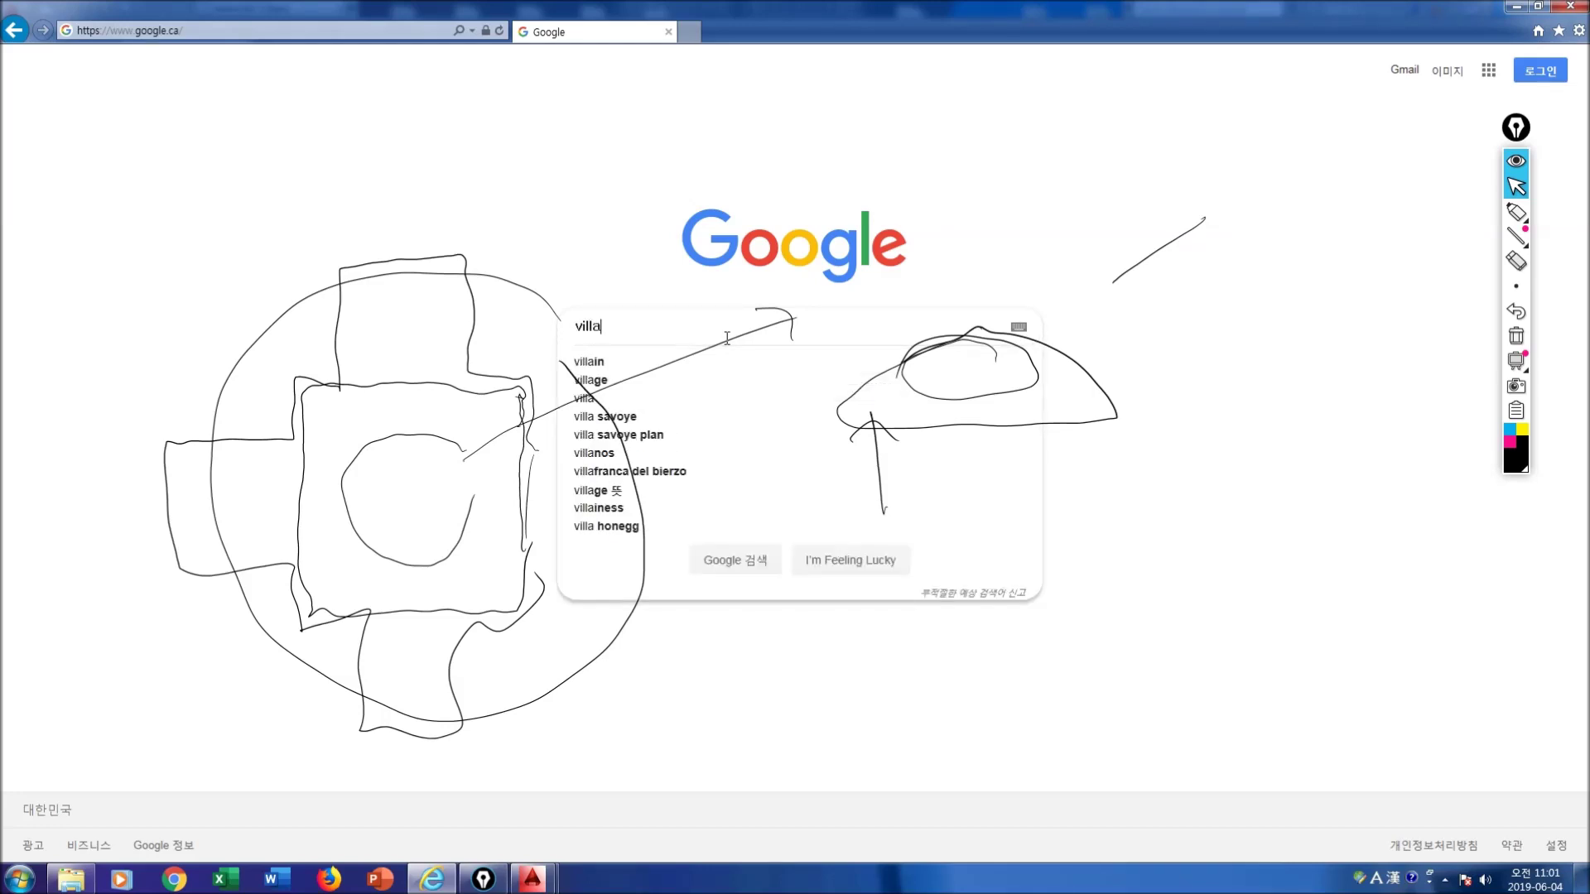
{"action": "type", "text": " rotonda"}
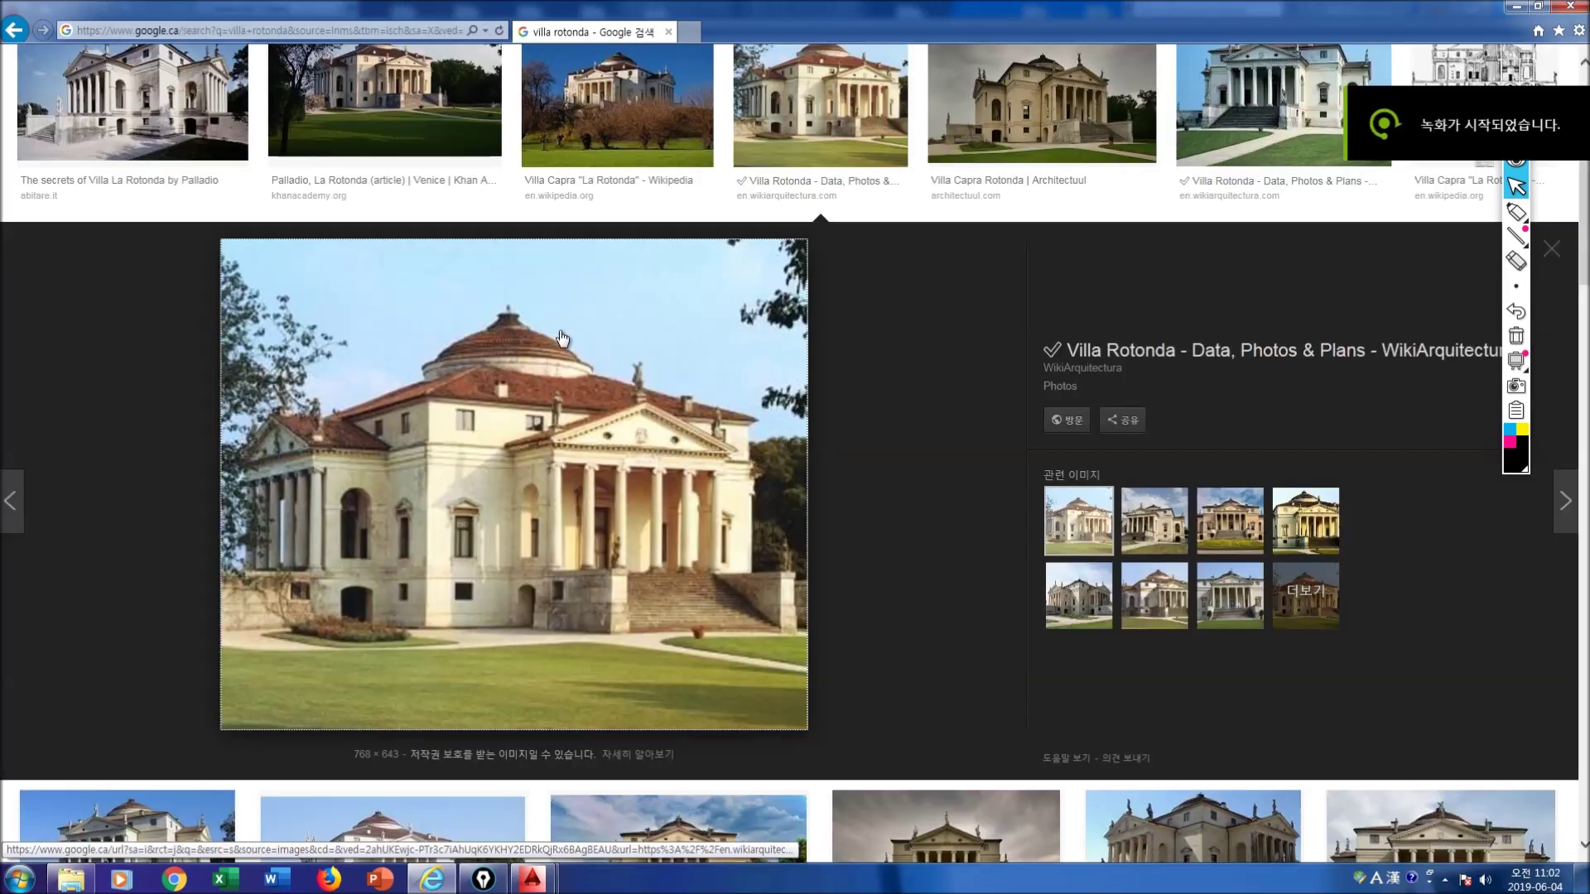
{"action": "scroll", "coordinate": [910, 351], "scroll_direction": "up", "scroll_amount": 2}
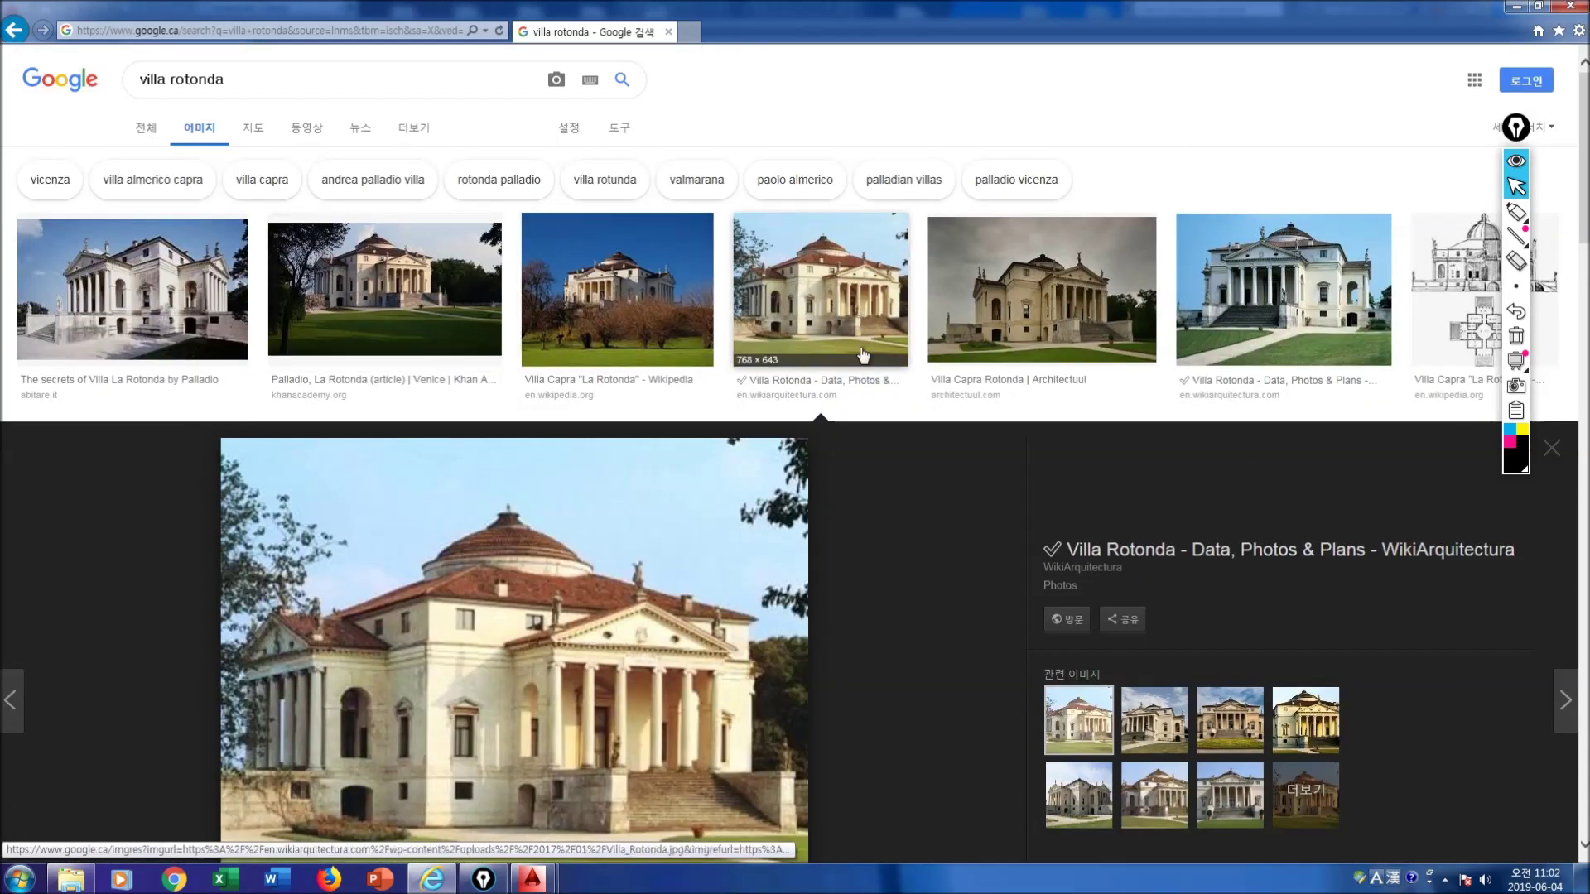
{"action": "scroll", "coordinate": [689, 446], "scroll_direction": "down", "scroll_amount": 5}
{"action": "scroll", "coordinate": [689, 445], "scroll_direction": "up", "scroll_amount": 3}
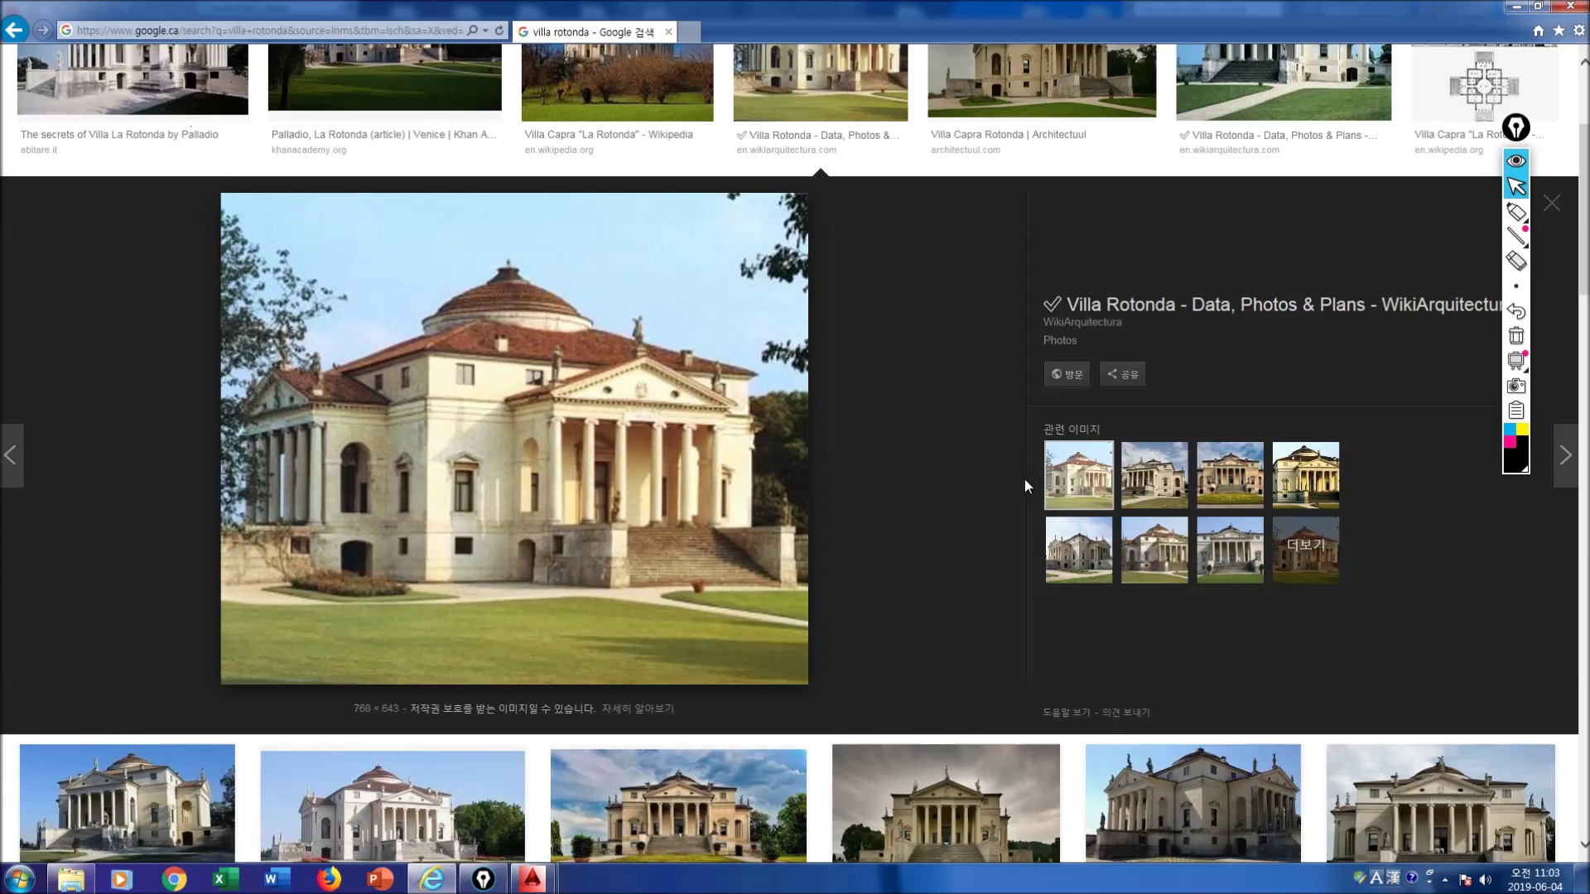
{"action": "scroll", "coordinate": [1025, 485], "scroll_direction": "down", "scroll_amount": 3}
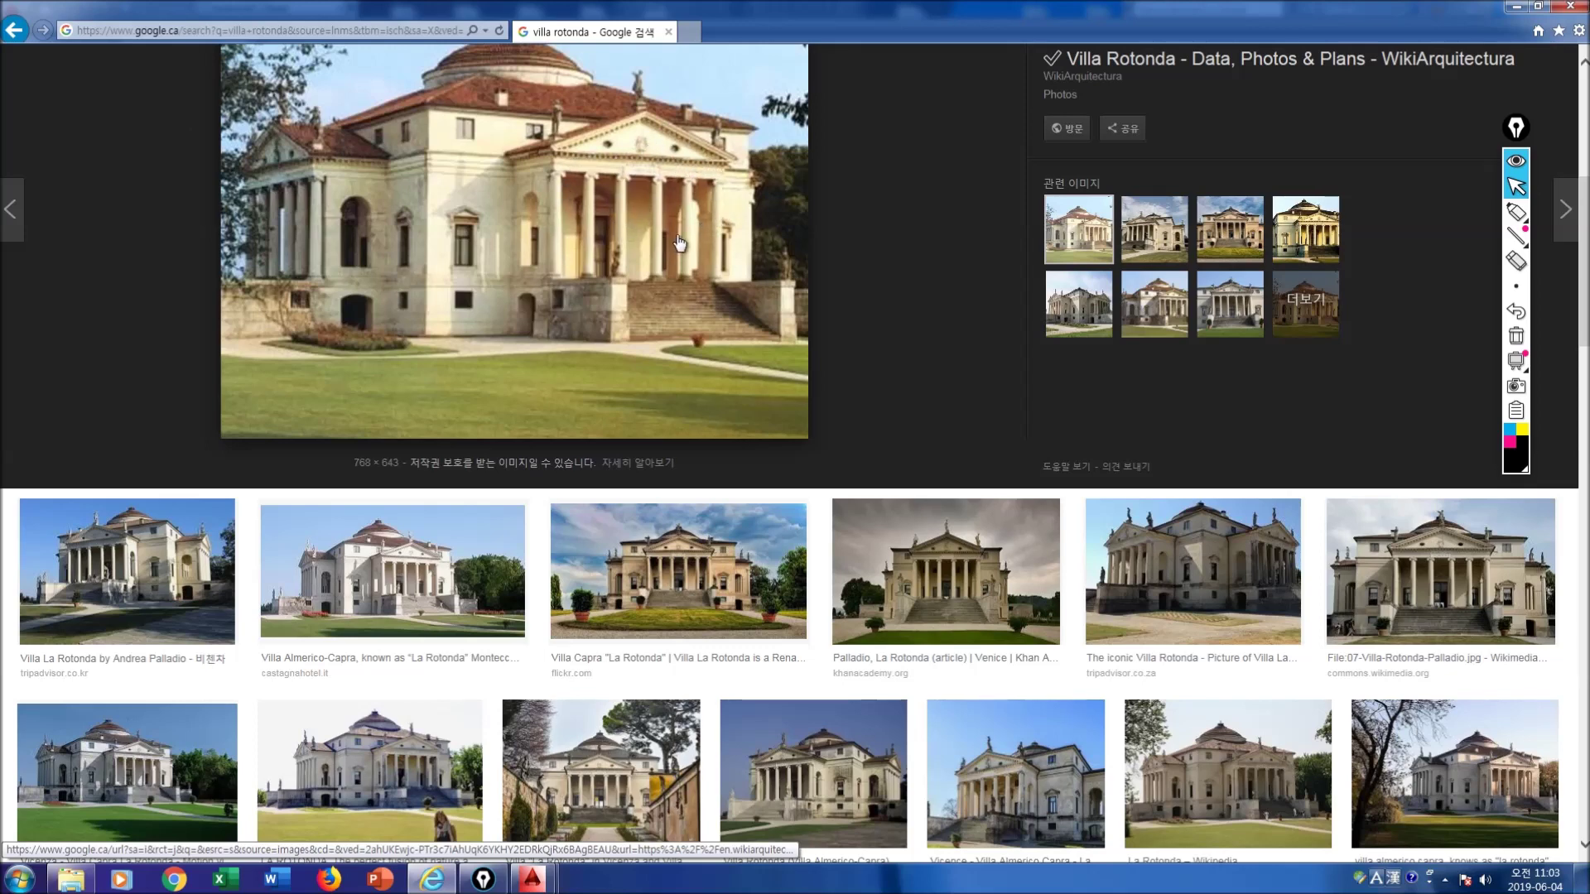
Step: Circle the handwritten word "Portico" over the villa photos and switch back to the AutoCAD drawing
{"action": "left_click_drag", "start_coordinate": [1334, 626], "coordinate": [1028, 622]}
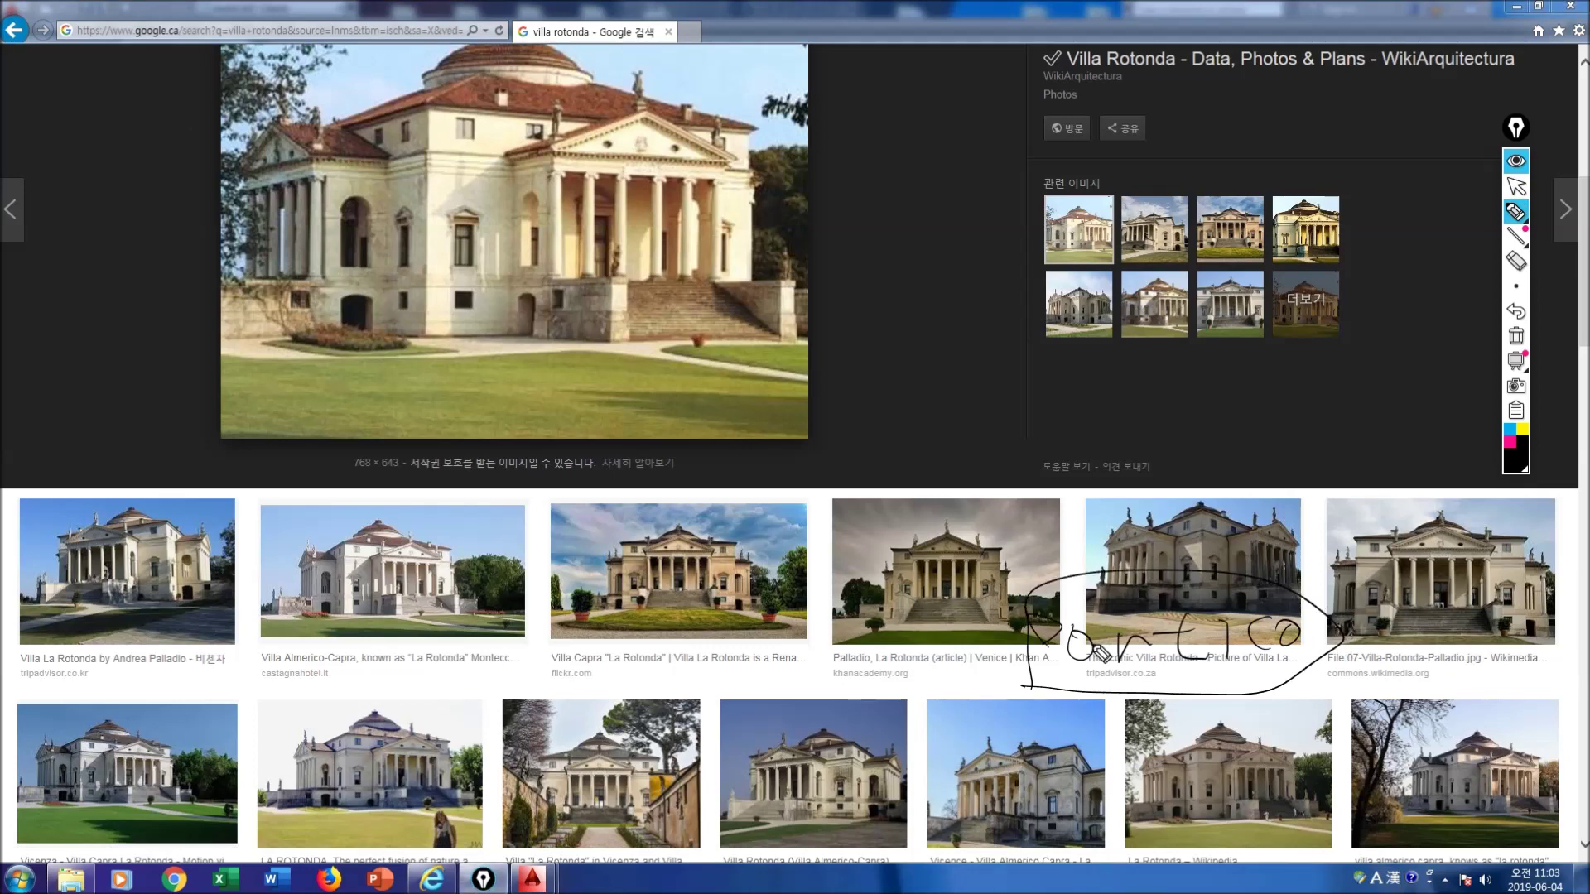
{"action": "right_click", "coordinate": [1092, 646]}
{"action": "left_click", "coordinate": [532, 880]}
{"action": "left_click", "coordinate": [617, 801]}
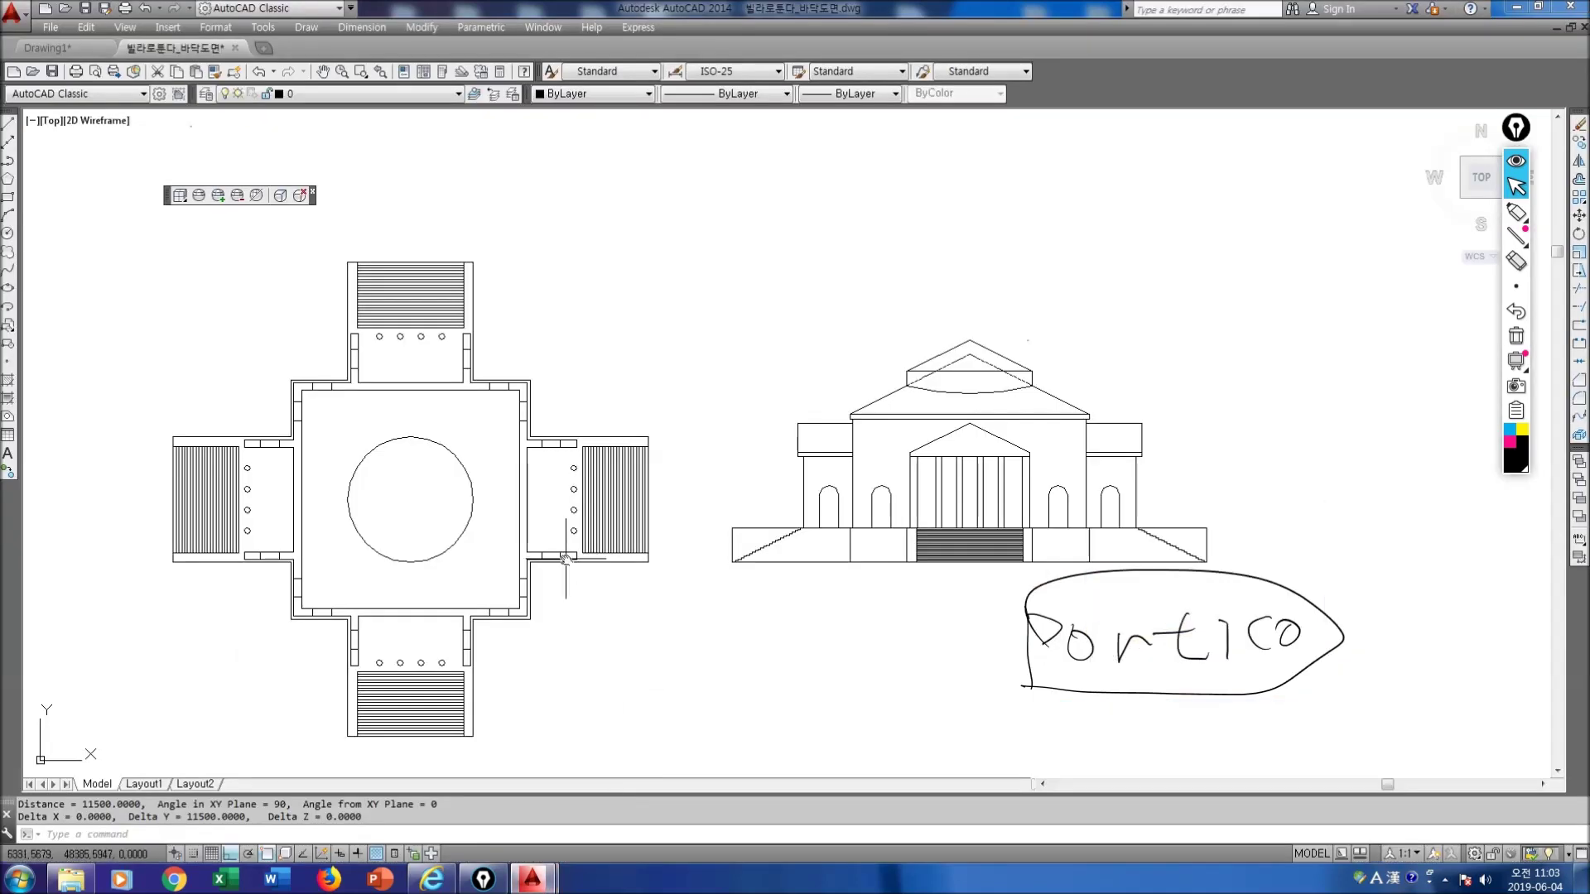
Step: Circle the portico in the elevation and the upper, right-hand and lower porticos in the plan with the annotation pen
{"action": "middle_click_drag", "start_coordinate": [517, 492], "coordinate": [595, 448]}
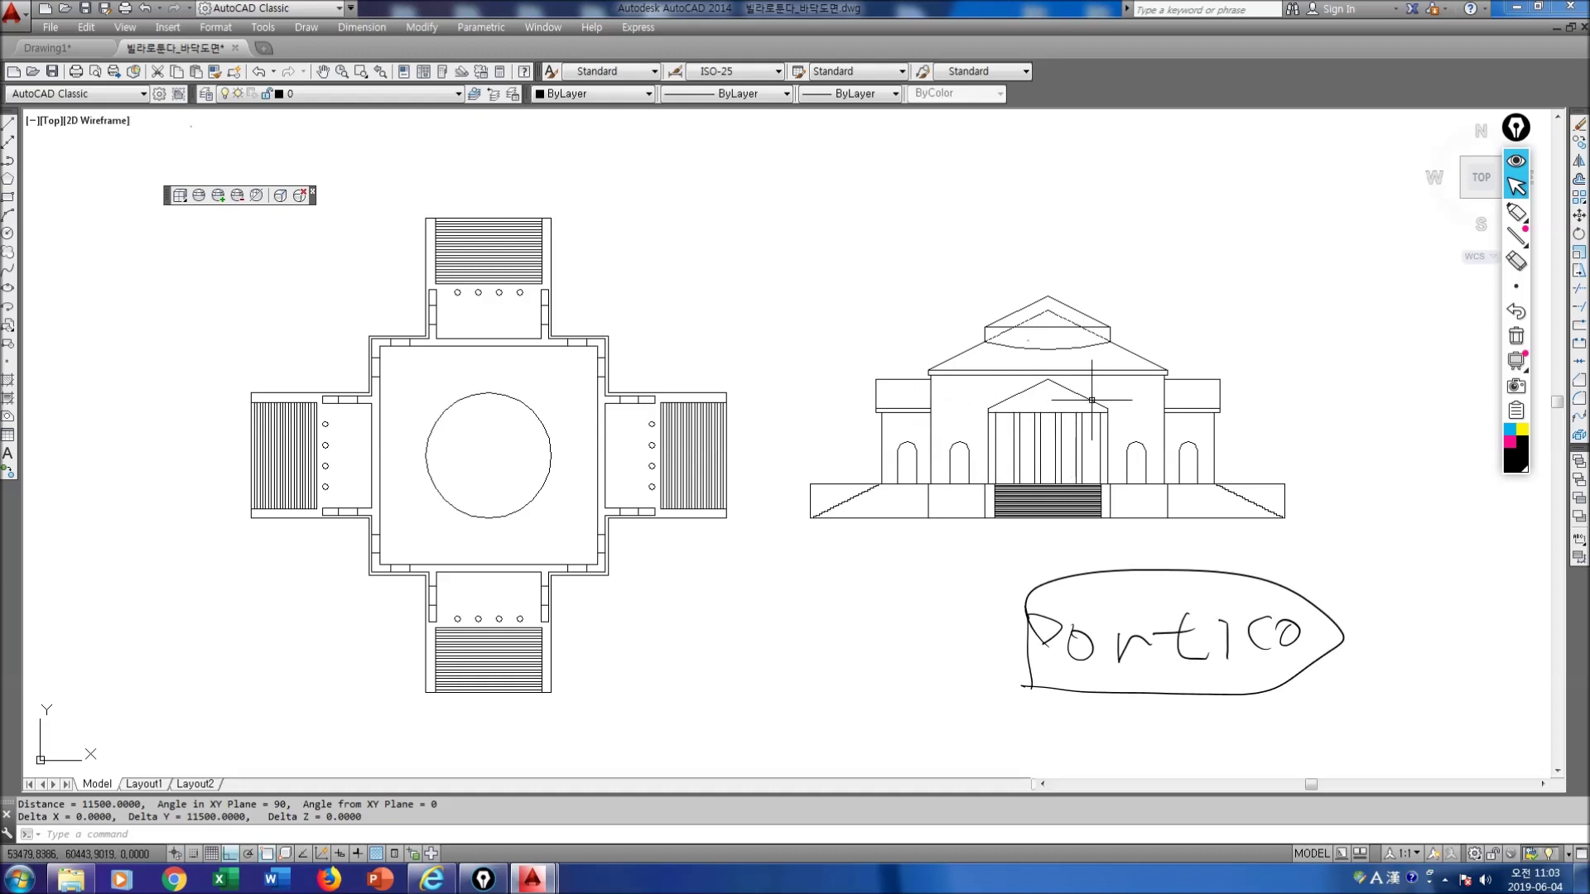
{"action": "key", "text": "ctrl+shift+3"}
{"action": "left_click_drag", "start_coordinate": [1230, 570], "coordinate": [1223, 641]}
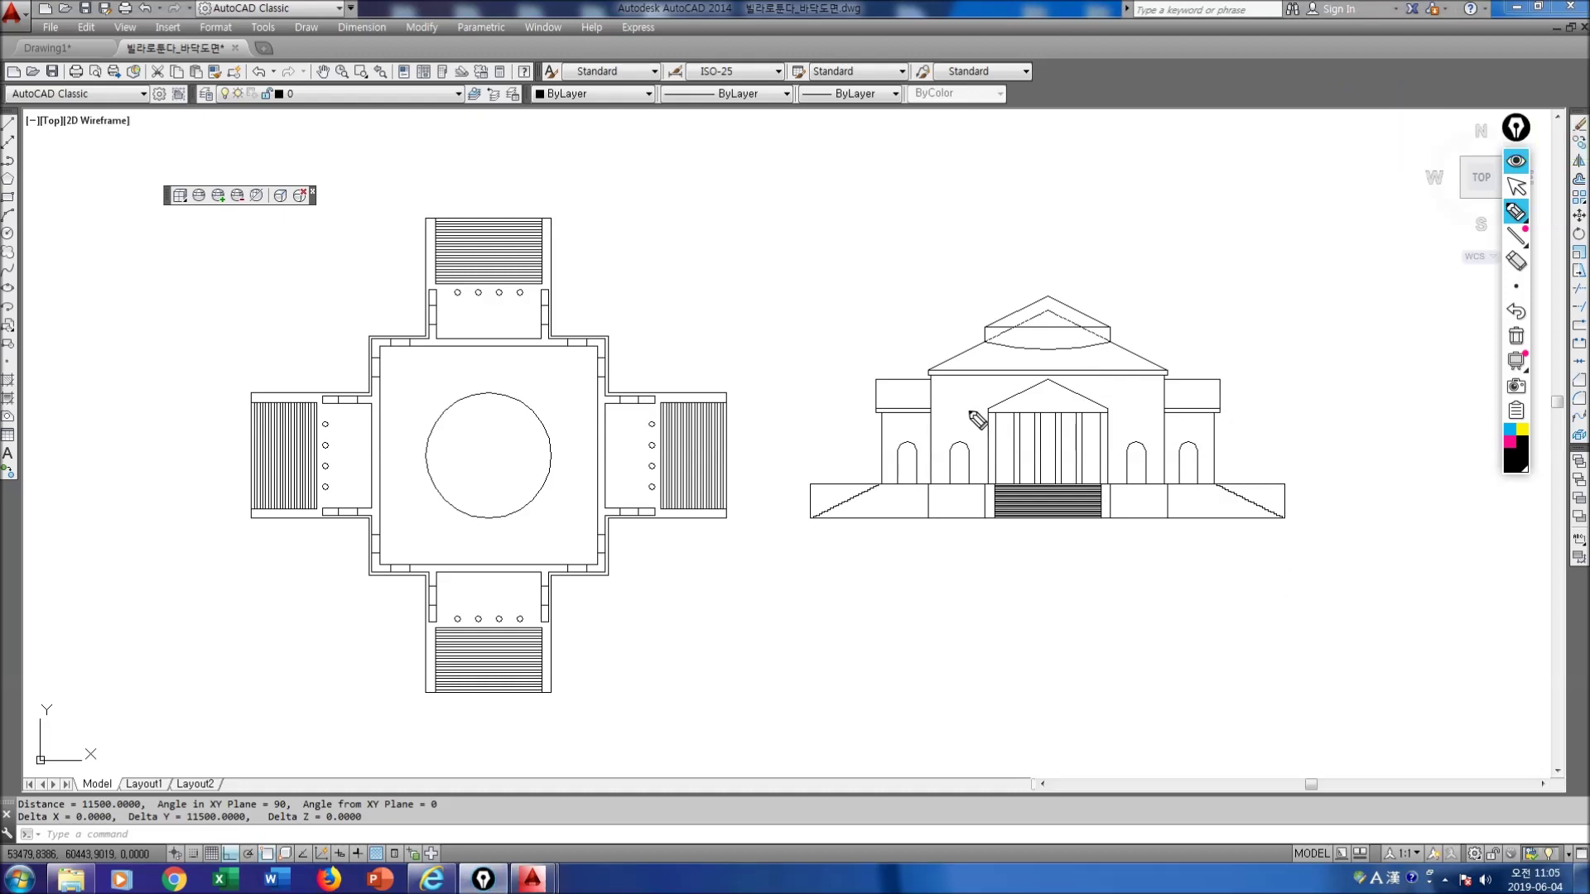
{"action": "mouse_move", "coordinate": [501, 364]}
{"action": "left_mouse_down"}
{"action": "mouse_move", "coordinate": [533, 202]}
{"action": "mouse_move", "coordinate": [596, 341]}
{"action": "left_mouse_up"}
{"action": "mouse_move", "coordinate": [1039, 482]}
{"action": "left_mouse_down"}
{"action": "mouse_move", "coordinate": [1118, 423]}
{"action": "mouse_move", "coordinate": [1044, 489]}
{"action": "left_mouse_up"}
{"action": "left_click_drag", "start_coordinate": [551, 330], "coordinate": [576, 266]}
{"action": "mouse_move", "coordinate": [669, 555]}
{"action": "left_mouse_down"}
{"action": "mouse_move", "coordinate": [617, 389]}
{"action": "mouse_move", "coordinate": [745, 489]}
{"action": "left_mouse_up"}
{"action": "left_click_drag", "start_coordinate": [540, 722], "coordinate": [550, 699]}
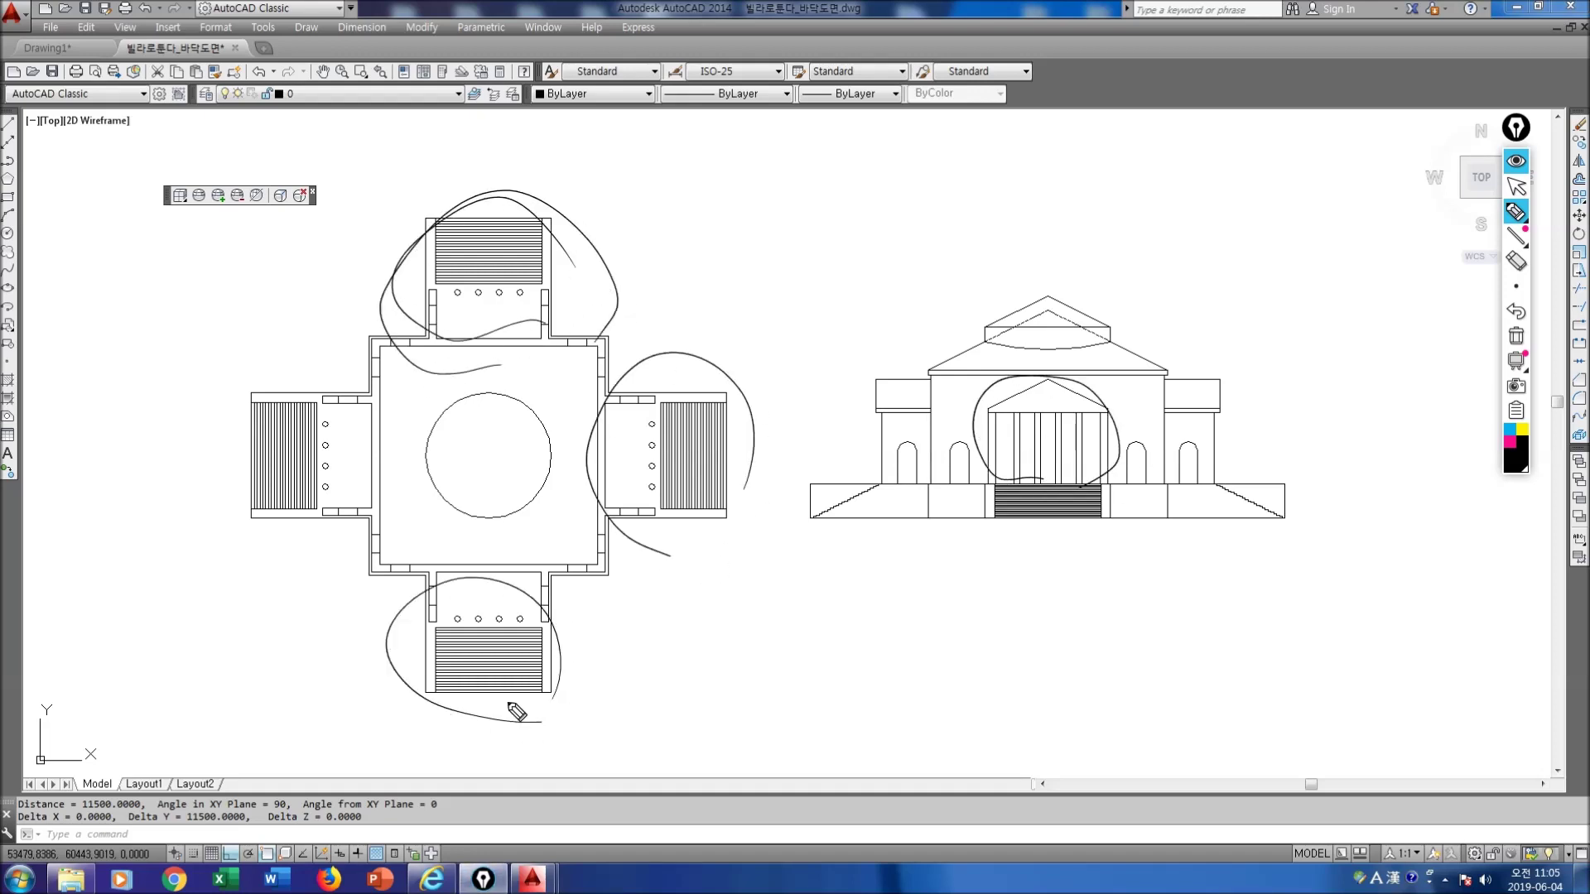
Step: Emphasise the plan's right-hand portico, link it to the other porticos with curved arrows, and circle the elevation's roof and dome
{"action": "mouse_move", "coordinate": [691, 548]}
{"action": "left_mouse_down"}
{"action": "mouse_move", "coordinate": [691, 358]}
{"action": "mouse_move", "coordinate": [760, 461]}
{"action": "left_mouse_up"}
{"action": "mouse_move", "coordinate": [700, 550]}
{"action": "left_mouse_down"}
{"action": "mouse_move", "coordinate": [762, 431]}
{"action": "mouse_move", "coordinate": [748, 501]}
{"action": "left_mouse_up"}
{"action": "mouse_move", "coordinate": [673, 389]}
{"action": "left_mouse_down"}
{"action": "mouse_move", "coordinate": [514, 298]}
{"action": "mouse_move", "coordinate": [414, 315]}
{"action": "mouse_move", "coordinate": [281, 468]}
{"action": "mouse_move", "coordinate": [351, 600]}
{"action": "mouse_move", "coordinate": [458, 598]}
{"action": "left_mouse_up"}
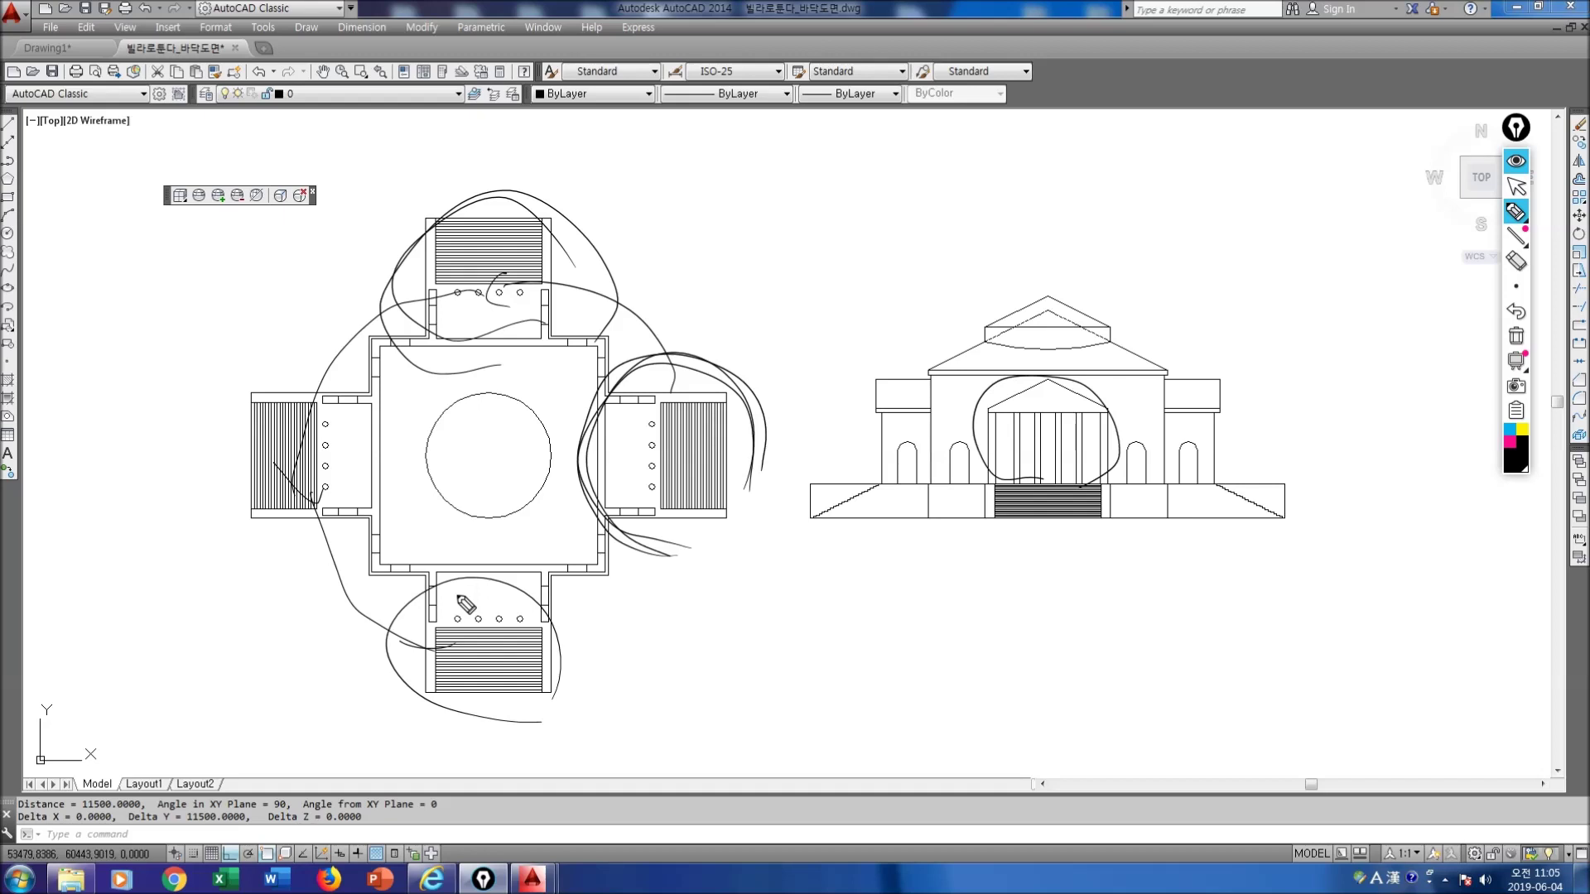
{"action": "mouse_move", "coordinate": [1012, 383]}
{"action": "left_mouse_down"}
{"action": "mouse_move", "coordinate": [956, 378]}
{"action": "mouse_move", "coordinate": [1168, 362]}
{"action": "mouse_move", "coordinate": [1106, 371]}
{"action": "left_mouse_up"}
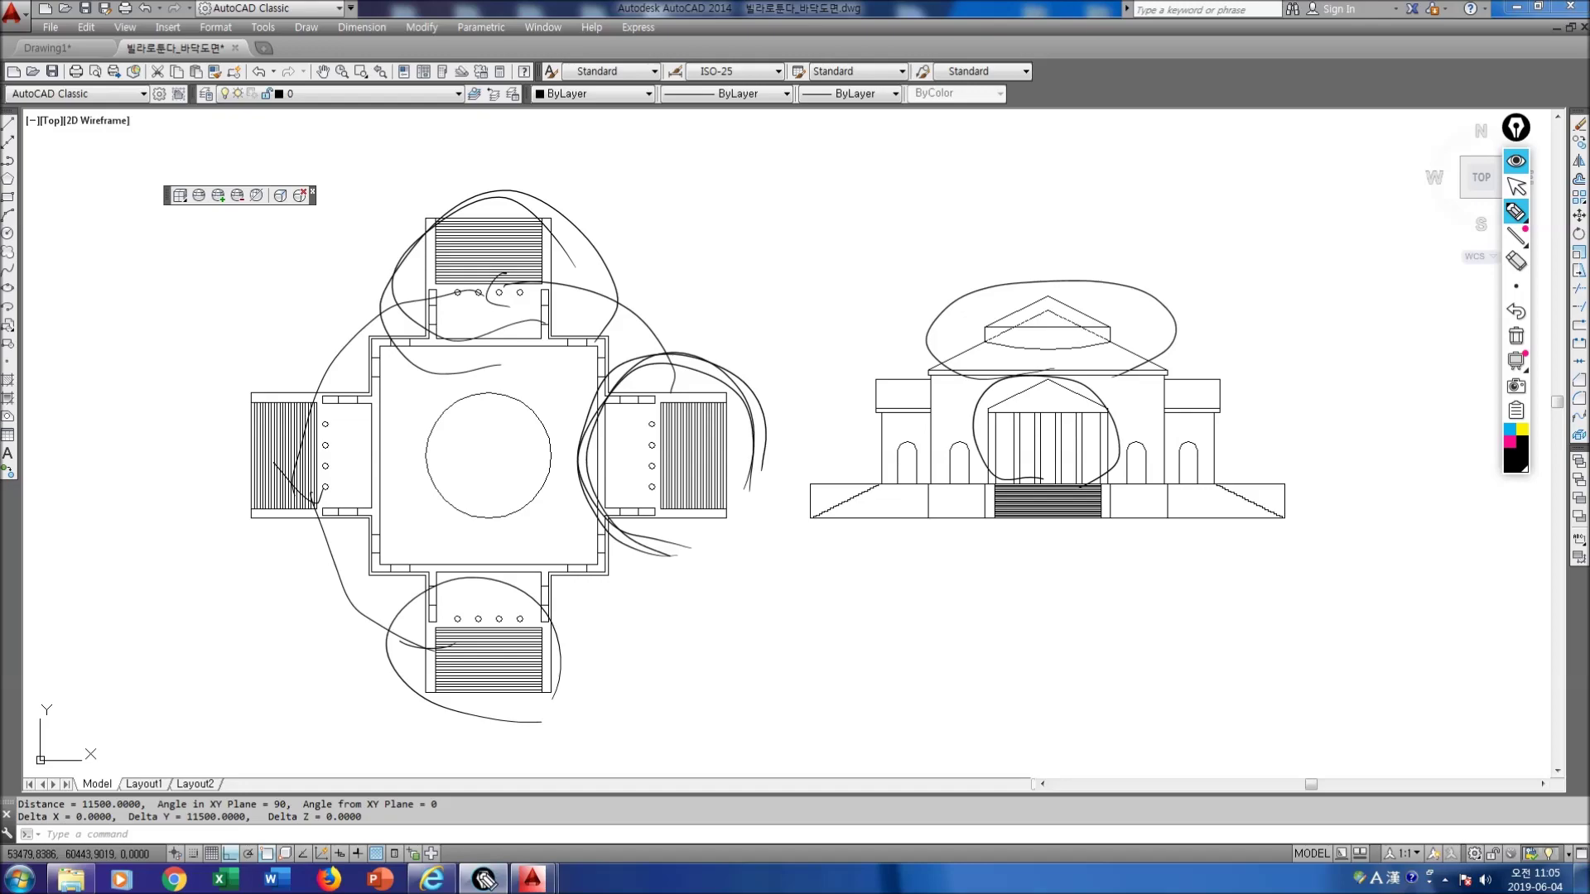
Step: Switch to the browser and look through the Villa Rotonda image results for views of the porticos and roof
{"action": "key", "text": "ctrl+shift+2"}
{"action": "left_click", "coordinate": [434, 881]}
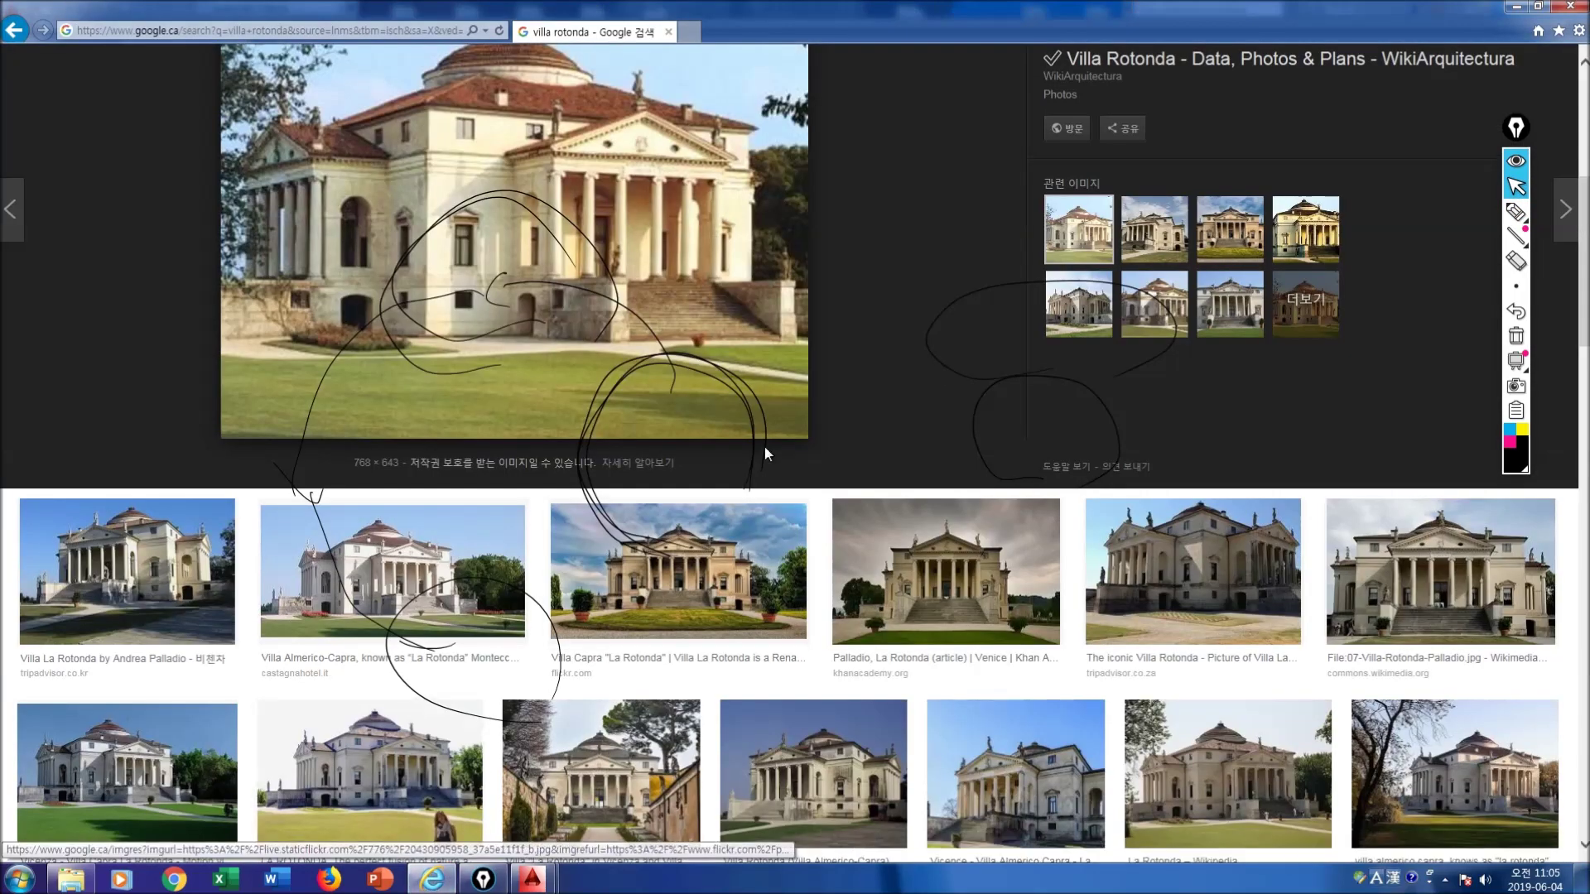
{"action": "scroll", "coordinate": [952, 615], "scroll_direction": "down", "scroll_amount": 5}
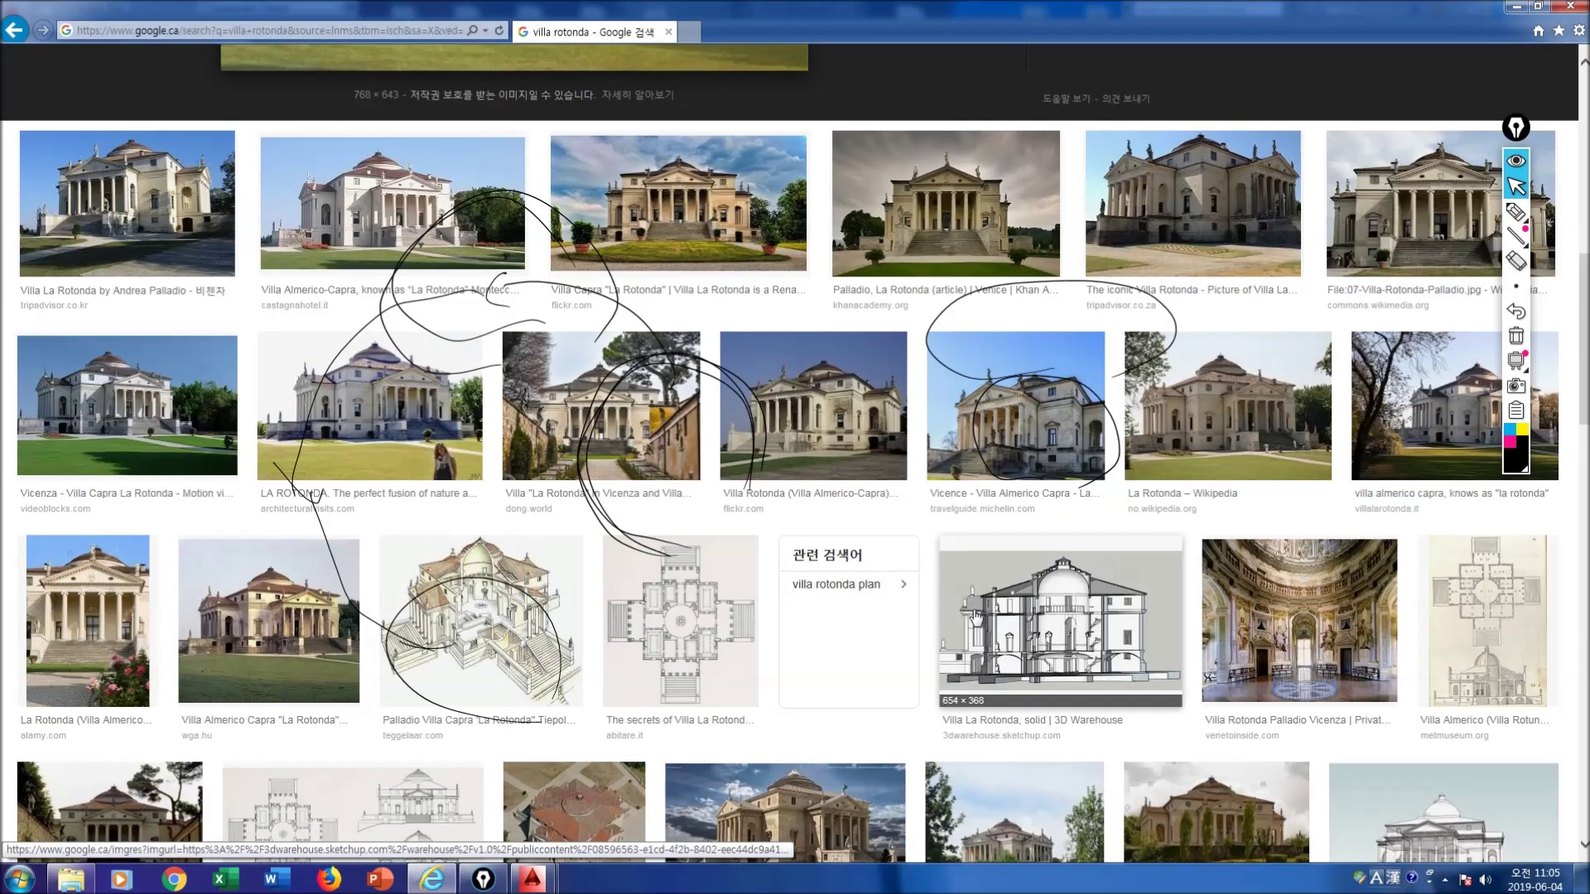
{"action": "scroll", "coordinate": [953, 618], "scroll_direction": "down", "scroll_amount": 4}
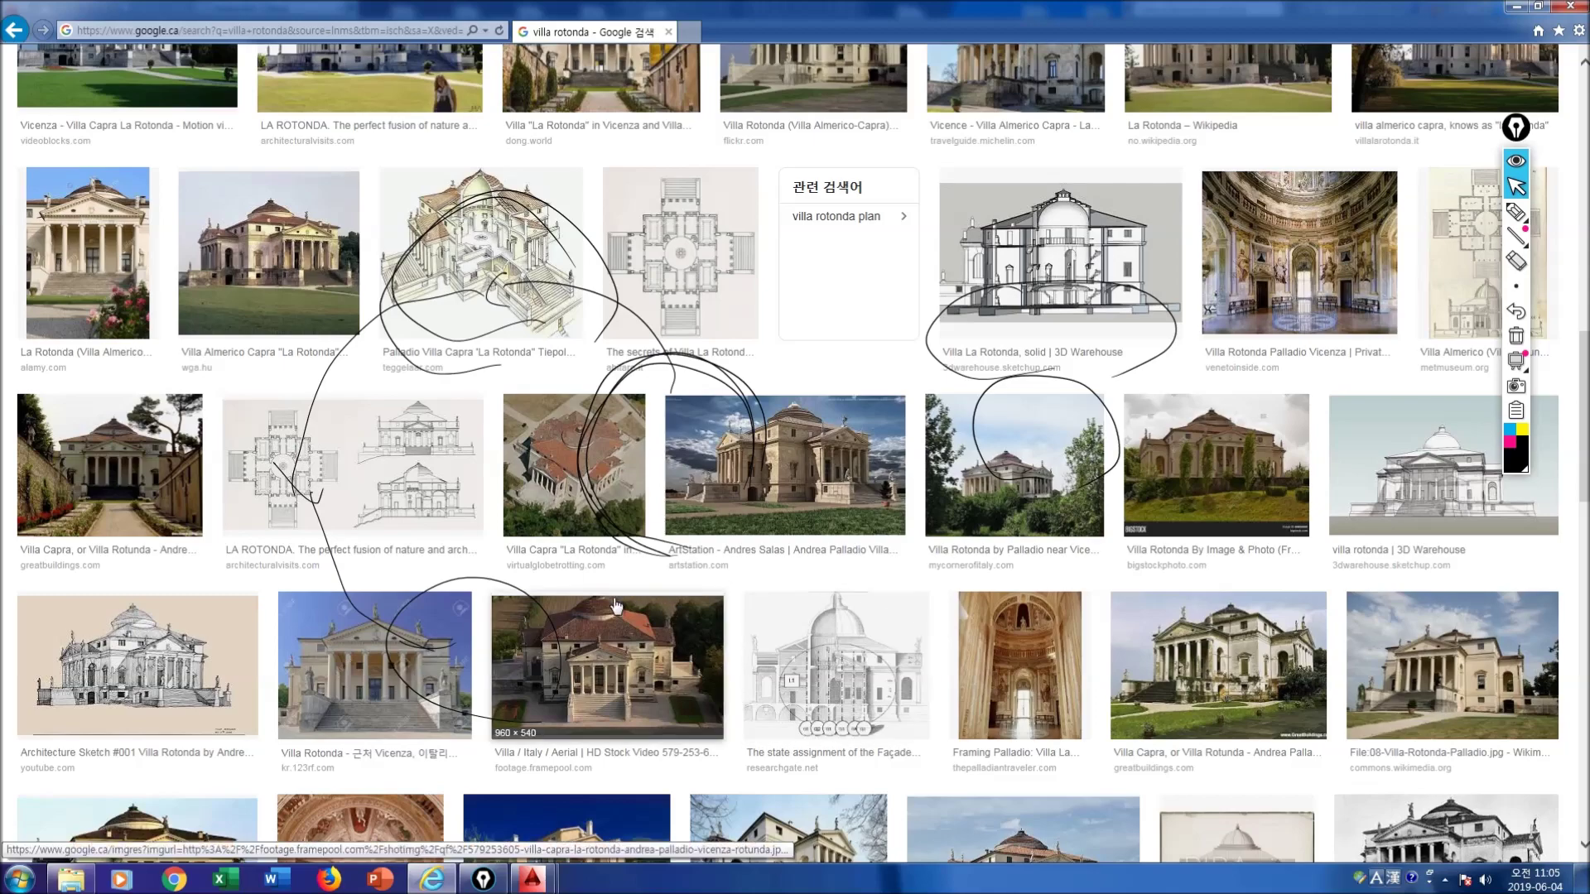
{"action": "scroll", "coordinate": [671, 641], "scroll_direction": "down", "scroll_amount": 2}
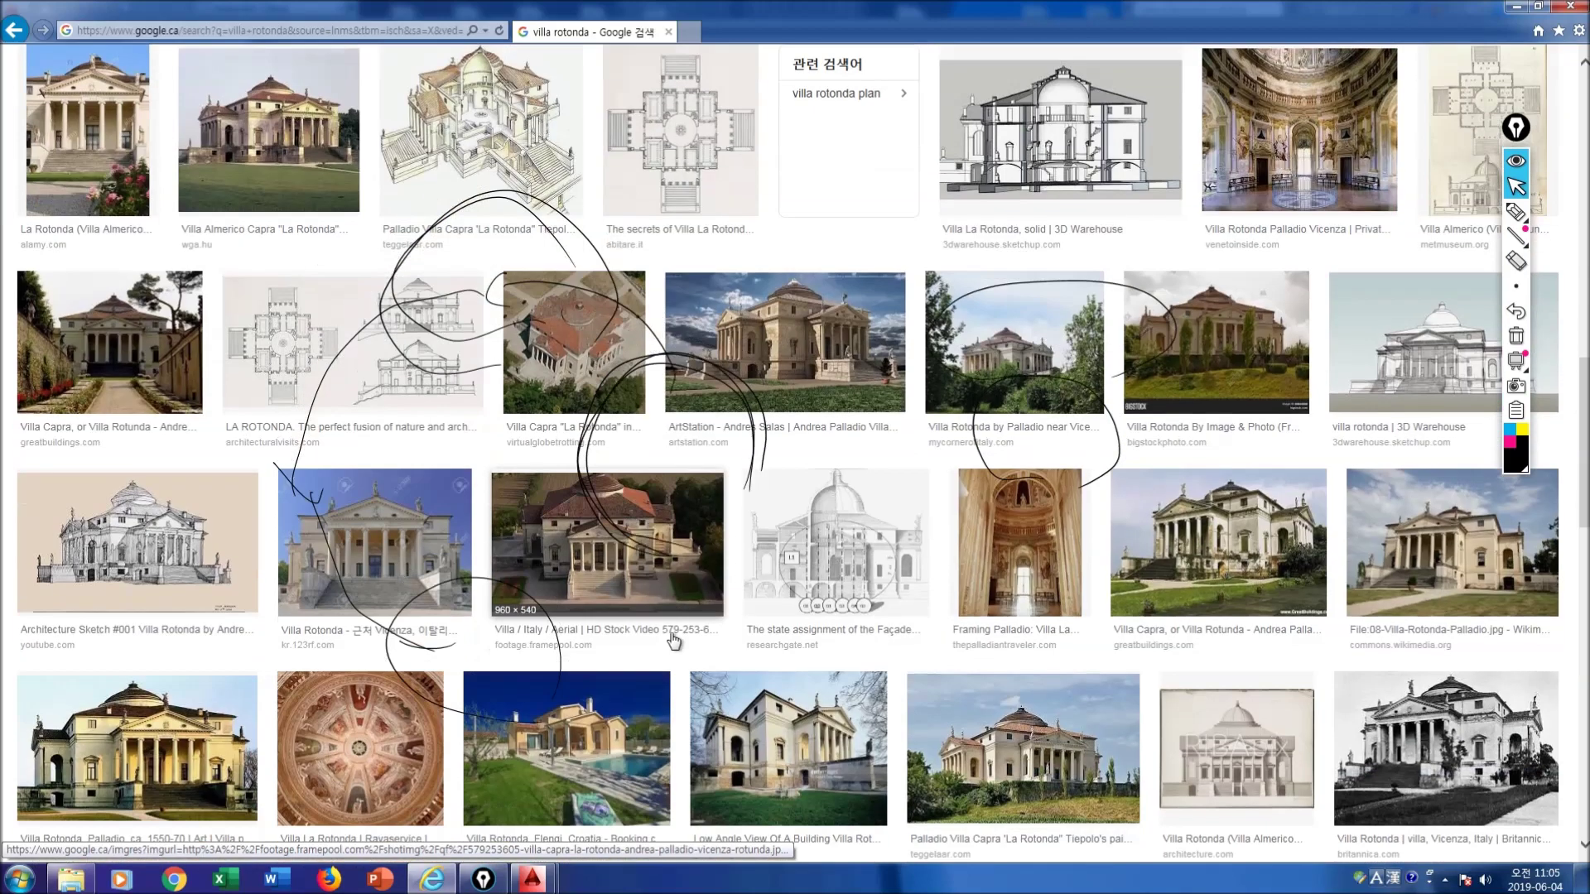
Step: Enlarge the aerial photo of the villa to study its roof and portico, and switch back to the AutoCAD drawing 빌라로툰다_바닥도면.dwg
{"action": "left_click", "coordinate": [646, 557]}
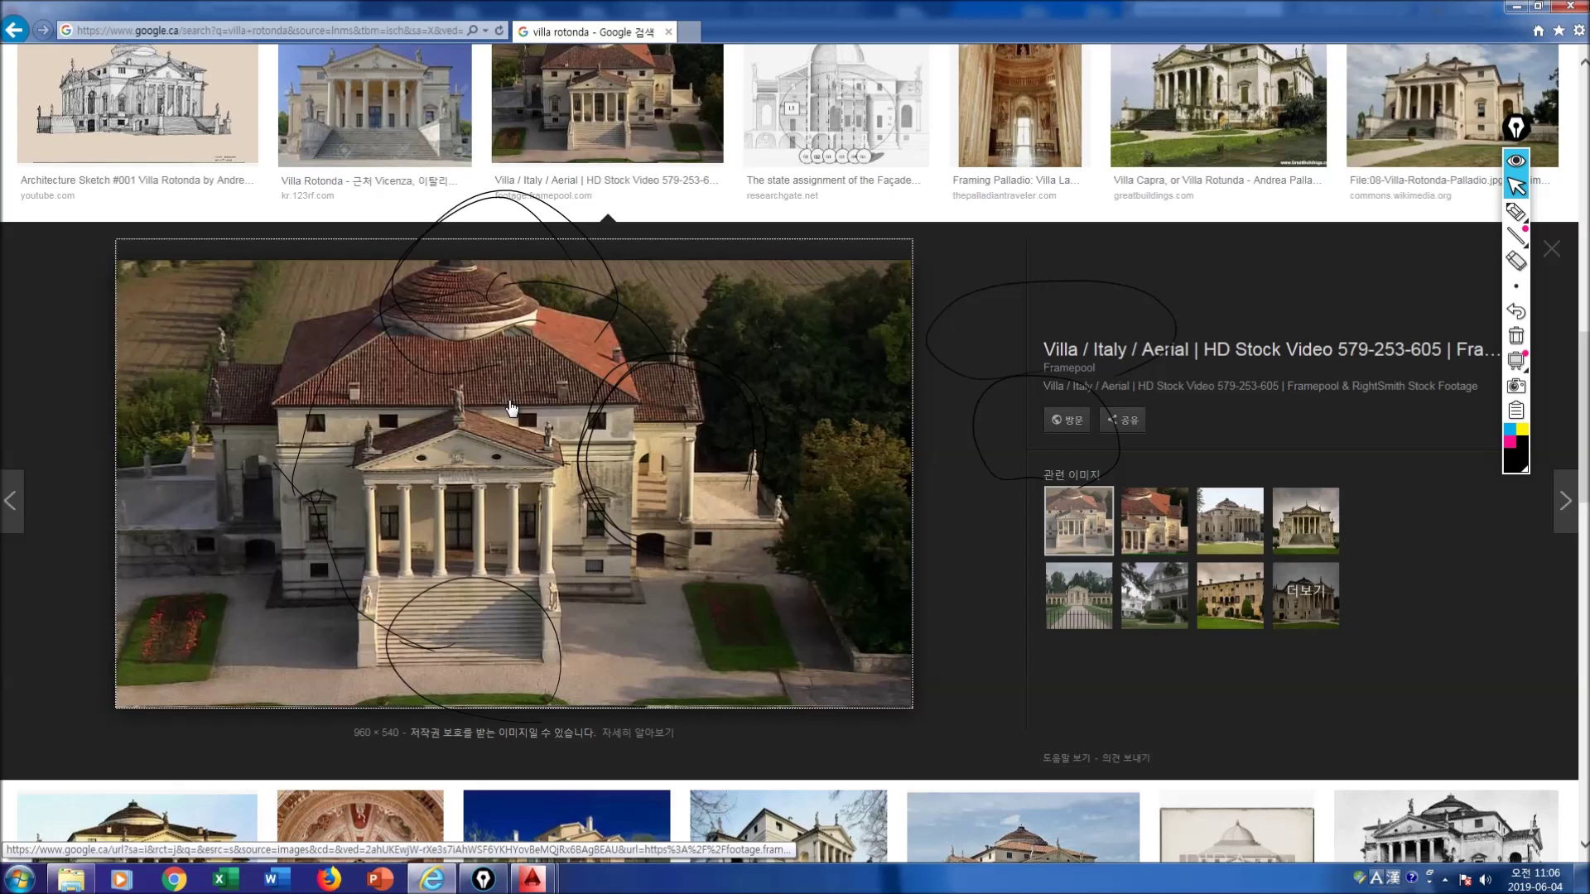
{"action": "left_click", "coordinate": [533, 880]}
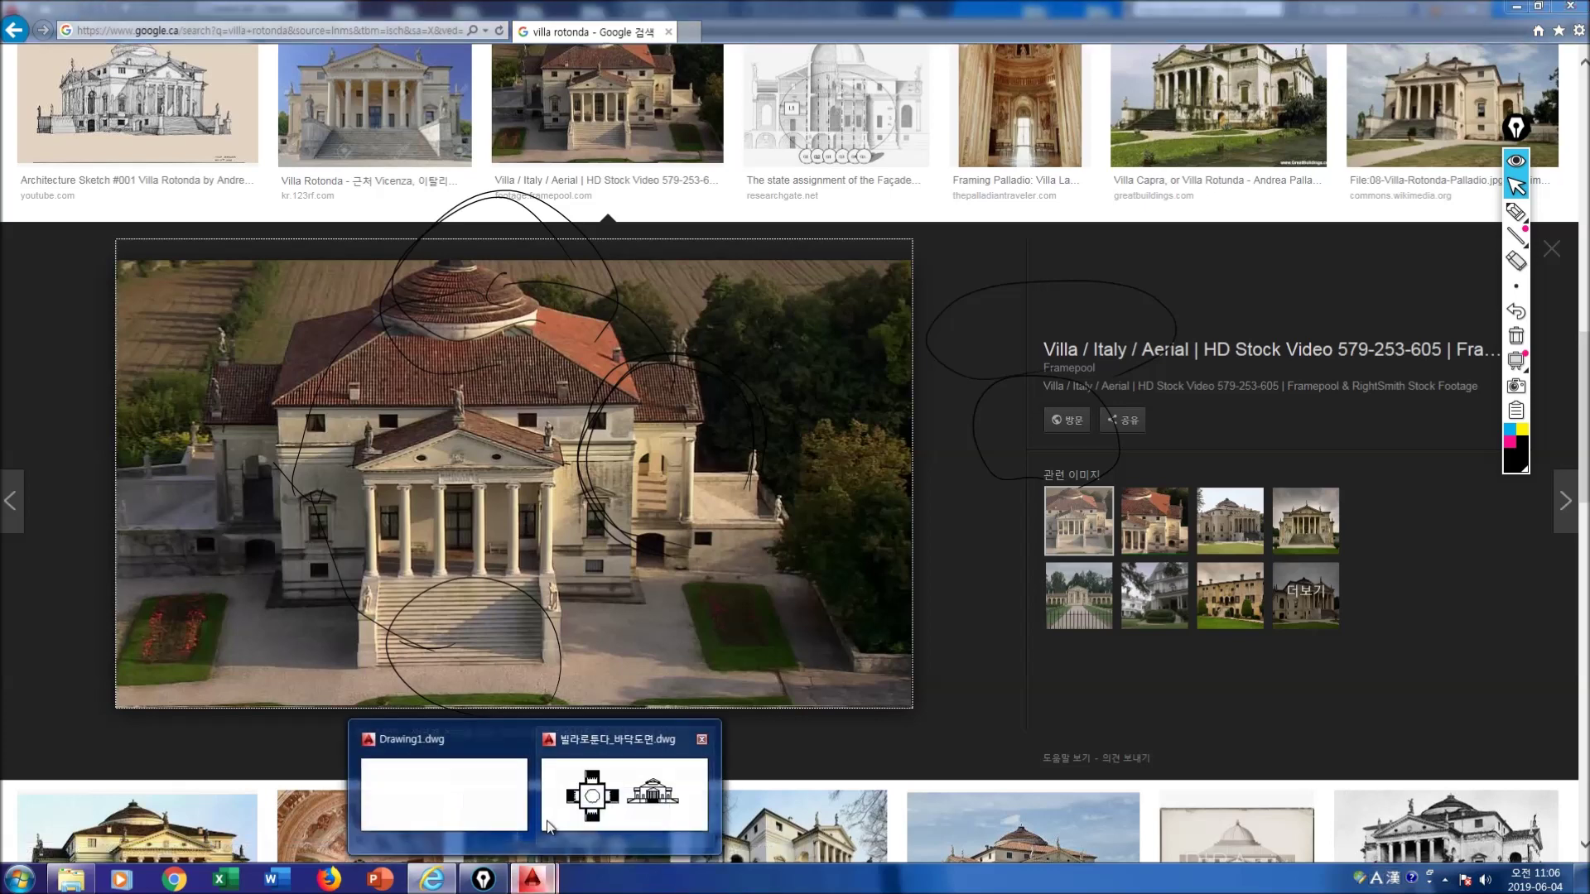
{"action": "left_click", "coordinate": [547, 828]}
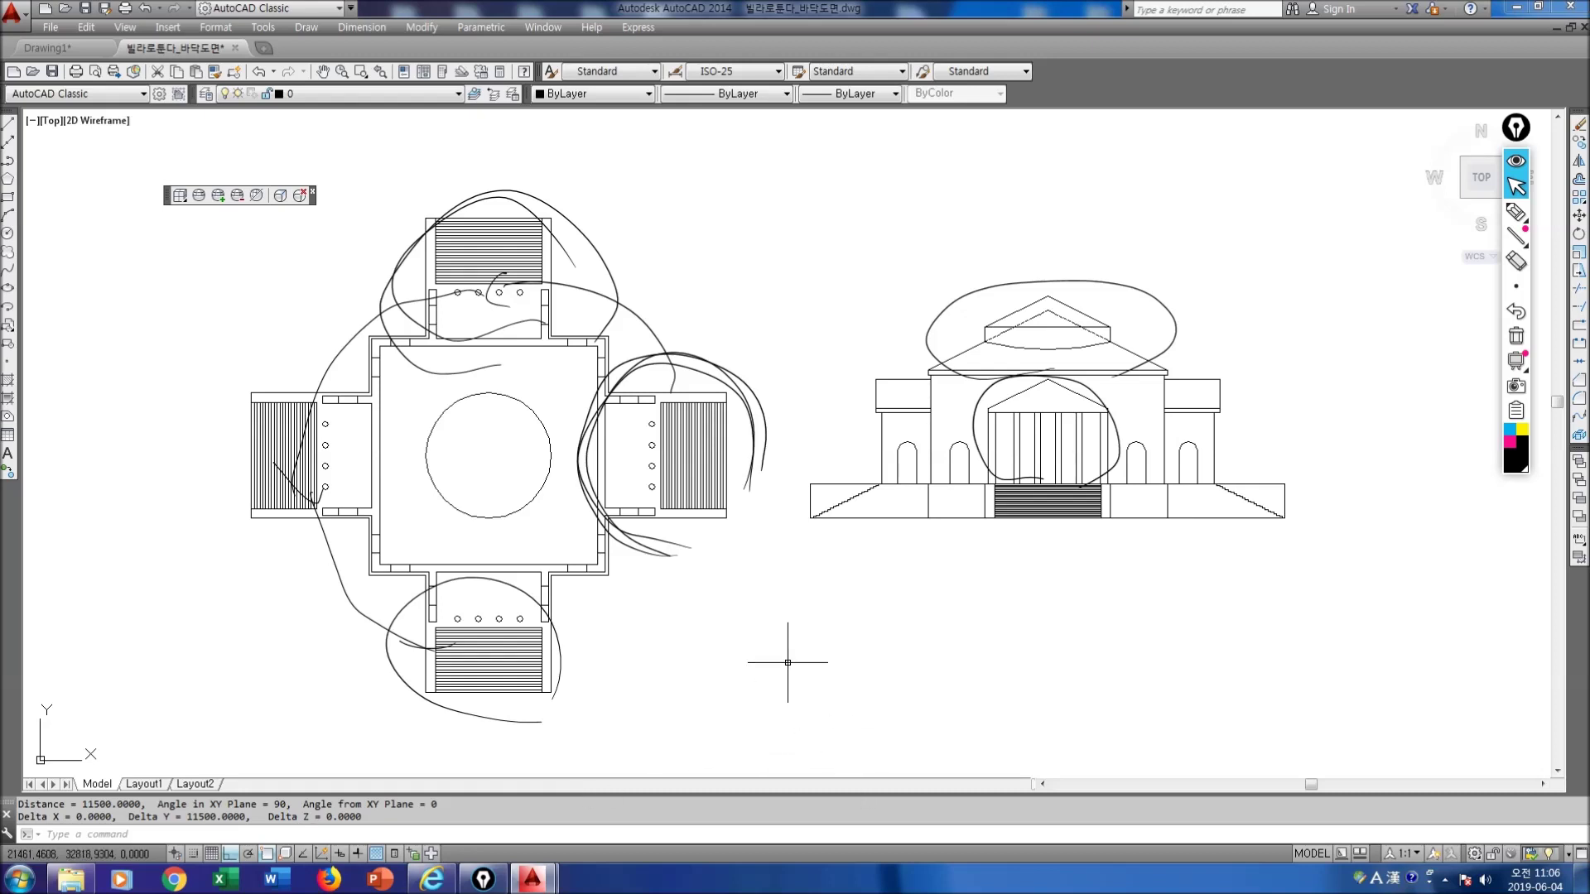
Step: Sketch an equals sign, a pyramid with visible edges and a plus sign beneath the elevation with the annotation pen
{"action": "left_click", "coordinate": [1013, 313]}
{"action": "left_click", "coordinate": [1233, 383]}
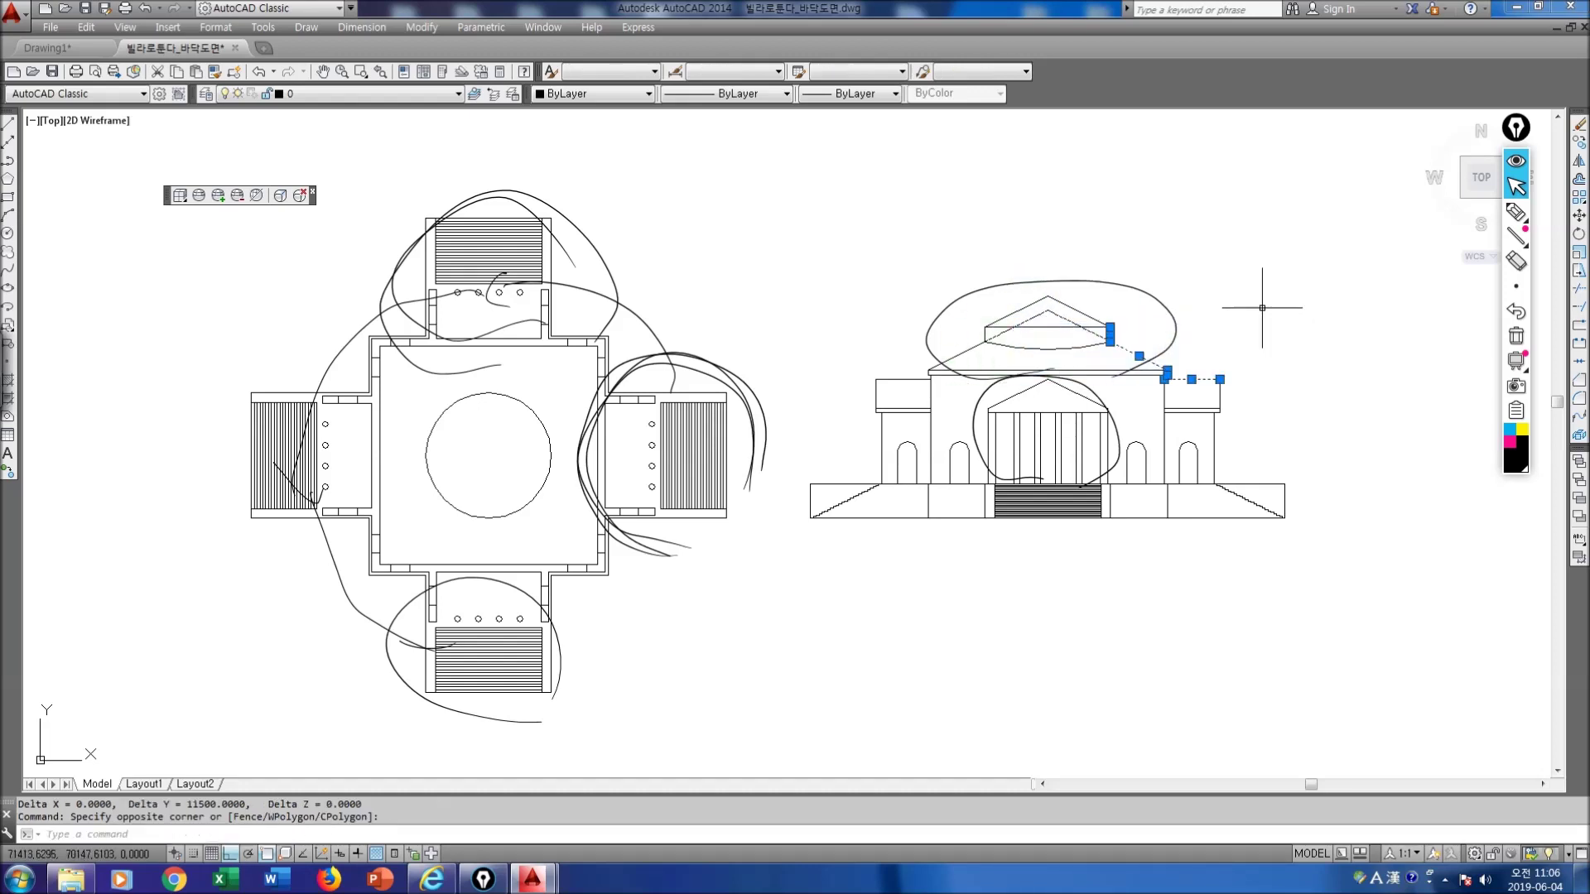
{"action": "left_click", "coordinate": [1515, 213]}
{"action": "left_click_drag", "start_coordinate": [775, 622], "coordinate": [839, 619]}
{"action": "left_click_drag", "start_coordinate": [785, 643], "coordinate": [826, 638]}
{"action": "mouse_move", "coordinate": [1015, 587]}
{"action": "left_mouse_down"}
{"action": "mouse_move", "coordinate": [904, 629]}
{"action": "mouse_move", "coordinate": [1019, 673]}
{"action": "left_mouse_up"}
{"action": "mouse_move", "coordinate": [1017, 590]}
{"action": "left_mouse_down"}
{"action": "mouse_move", "coordinate": [1021, 673]}
{"action": "mouse_move", "coordinate": [1052, 598]}
{"action": "mouse_move", "coordinate": [1128, 606]}
{"action": "mouse_move", "coordinate": [1019, 672]}
{"action": "left_mouse_up"}
{"action": "mouse_move", "coordinate": [1010, 591]}
{"action": "left_mouse_down"}
{"action": "mouse_move", "coordinate": [1035, 579]}
{"action": "mouse_move", "coordinate": [1165, 621]}
{"action": "mouse_move", "coordinate": [1182, 607]}
{"action": "left_mouse_up"}
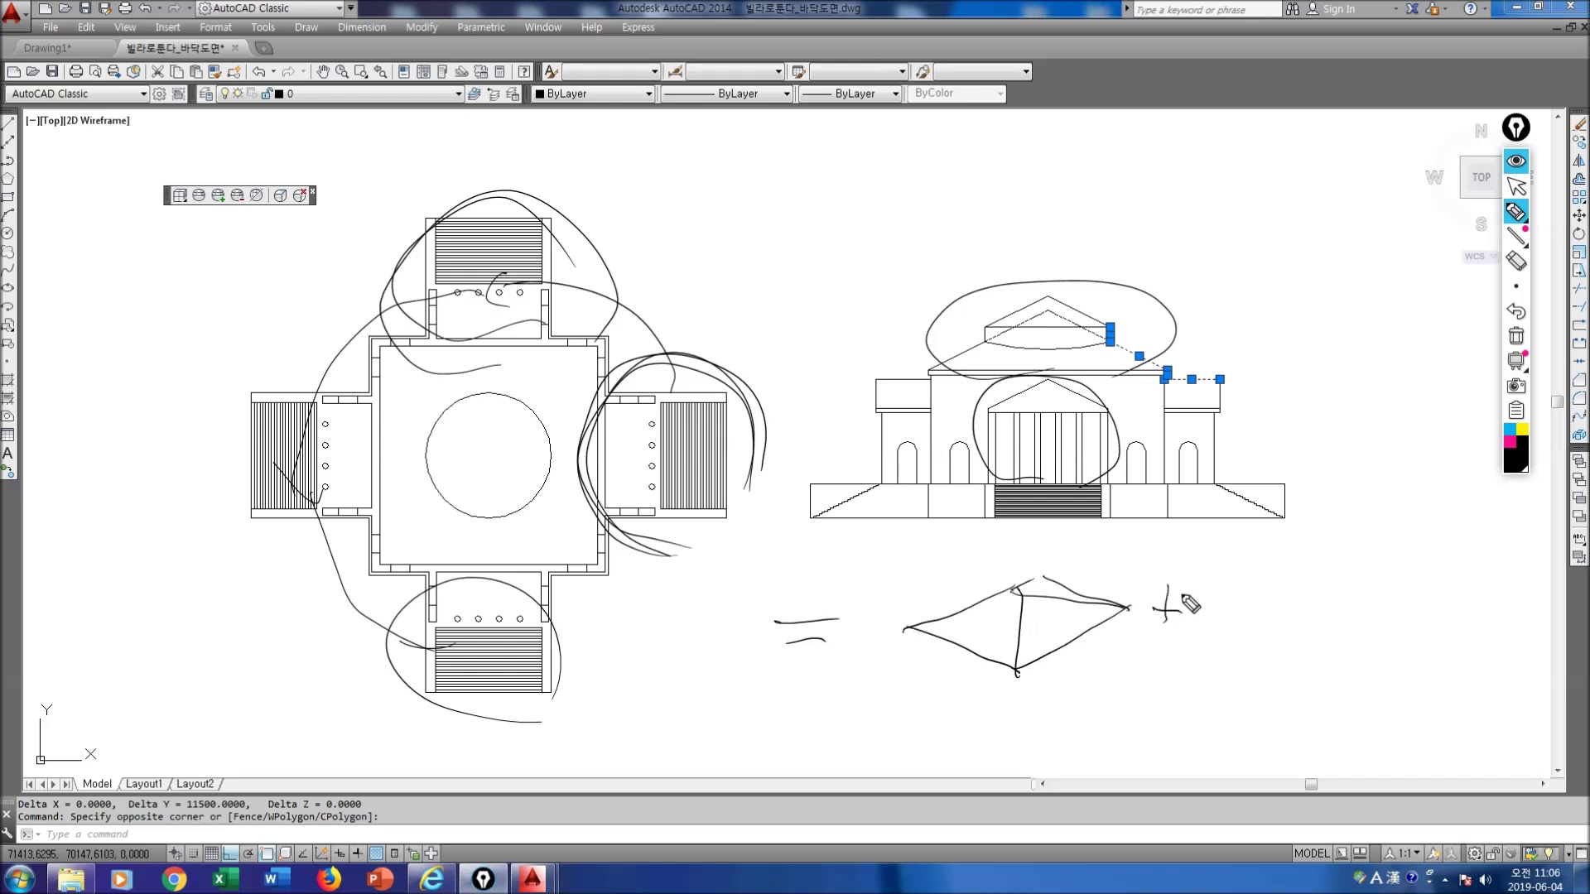
Step: Sketch a cone sitting on a cylinder beside the plus sign to represent the dome
{"action": "mouse_move", "coordinate": [1322, 533]}
{"action": "left_mouse_down"}
{"action": "mouse_move", "coordinate": [1256, 573]}
{"action": "mouse_move", "coordinate": [1291, 593]}
{"action": "mouse_move", "coordinate": [1399, 579]}
{"action": "left_mouse_up"}
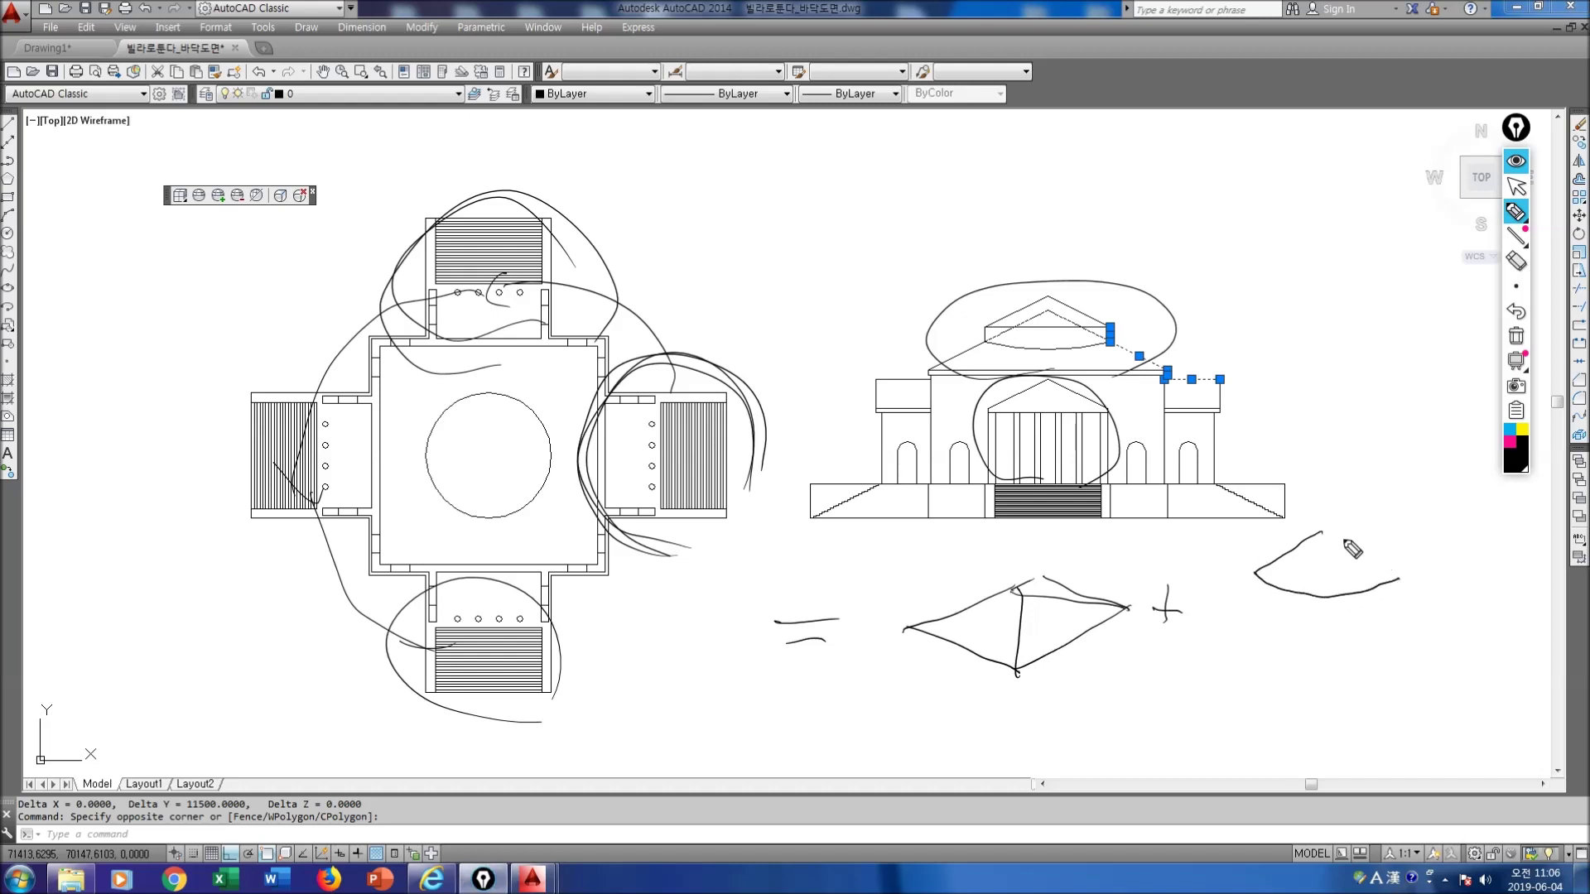
{"action": "left_click_drag", "start_coordinate": [1323, 533], "coordinate": [1398, 577]}
{"action": "mouse_move", "coordinate": [1252, 577]}
{"action": "left_mouse_down"}
{"action": "mouse_move", "coordinate": [1258, 634]}
{"action": "mouse_move", "coordinate": [1396, 645]}
{"action": "left_mouse_up"}
{"action": "left_click_drag", "start_coordinate": [1398, 584], "coordinate": [1401, 637]}
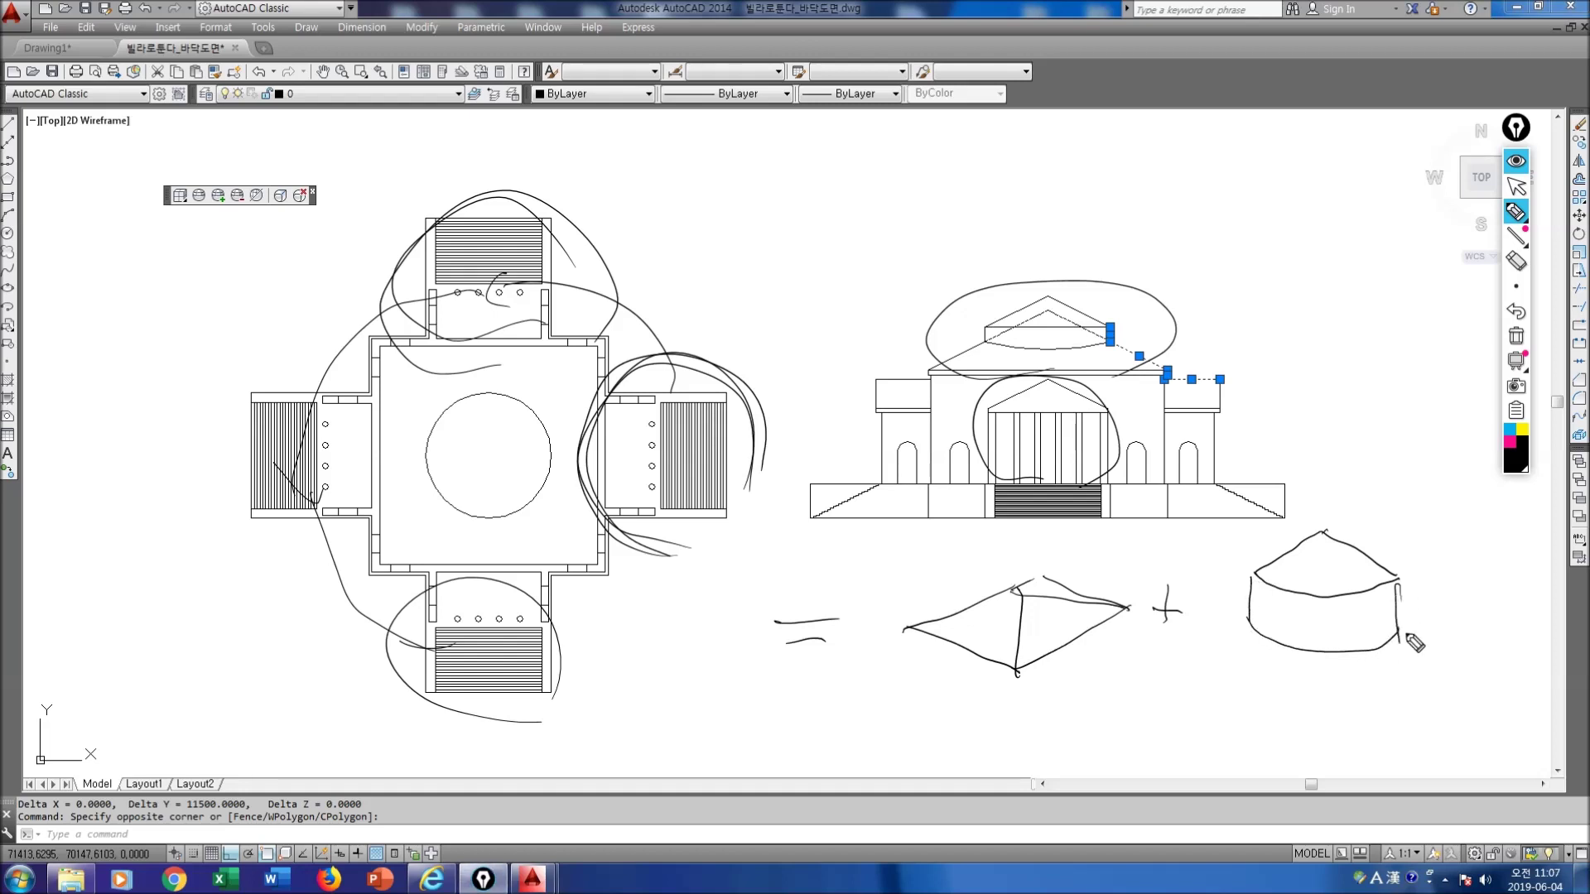
Step: Number the sketched pyramid 1, the cone 2 and the cylinder 3, and write an underlined "UNION" beneath them
{"action": "left_click_drag", "start_coordinate": [1172, 573], "coordinate": [1165, 627]}
{"action": "left_click_drag", "start_coordinate": [1055, 616], "coordinate": [1058, 631]}
{"action": "mouse_move", "coordinate": [1323, 561]}
{"action": "left_mouse_down"}
{"action": "mouse_move", "coordinate": [1338, 577]}
{"action": "mouse_move", "coordinate": [1326, 619]}
{"action": "left_mouse_up"}
{"action": "mouse_move", "coordinate": [1101, 687]}
{"action": "left_mouse_down"}
{"action": "mouse_move", "coordinate": [1148, 729]}
{"action": "mouse_move", "coordinate": [1185, 719]}
{"action": "left_mouse_up"}
{"action": "mouse_move", "coordinate": [1207, 690]}
{"action": "left_mouse_down"}
{"action": "mouse_move", "coordinate": [1231, 722]}
{"action": "mouse_move", "coordinate": [1252, 720]}
{"action": "left_mouse_up"}
{"action": "left_click_drag", "start_coordinate": [1254, 689], "coordinate": [1255, 725]}
{"action": "left_click_drag", "start_coordinate": [1084, 729], "coordinate": [1257, 727]}
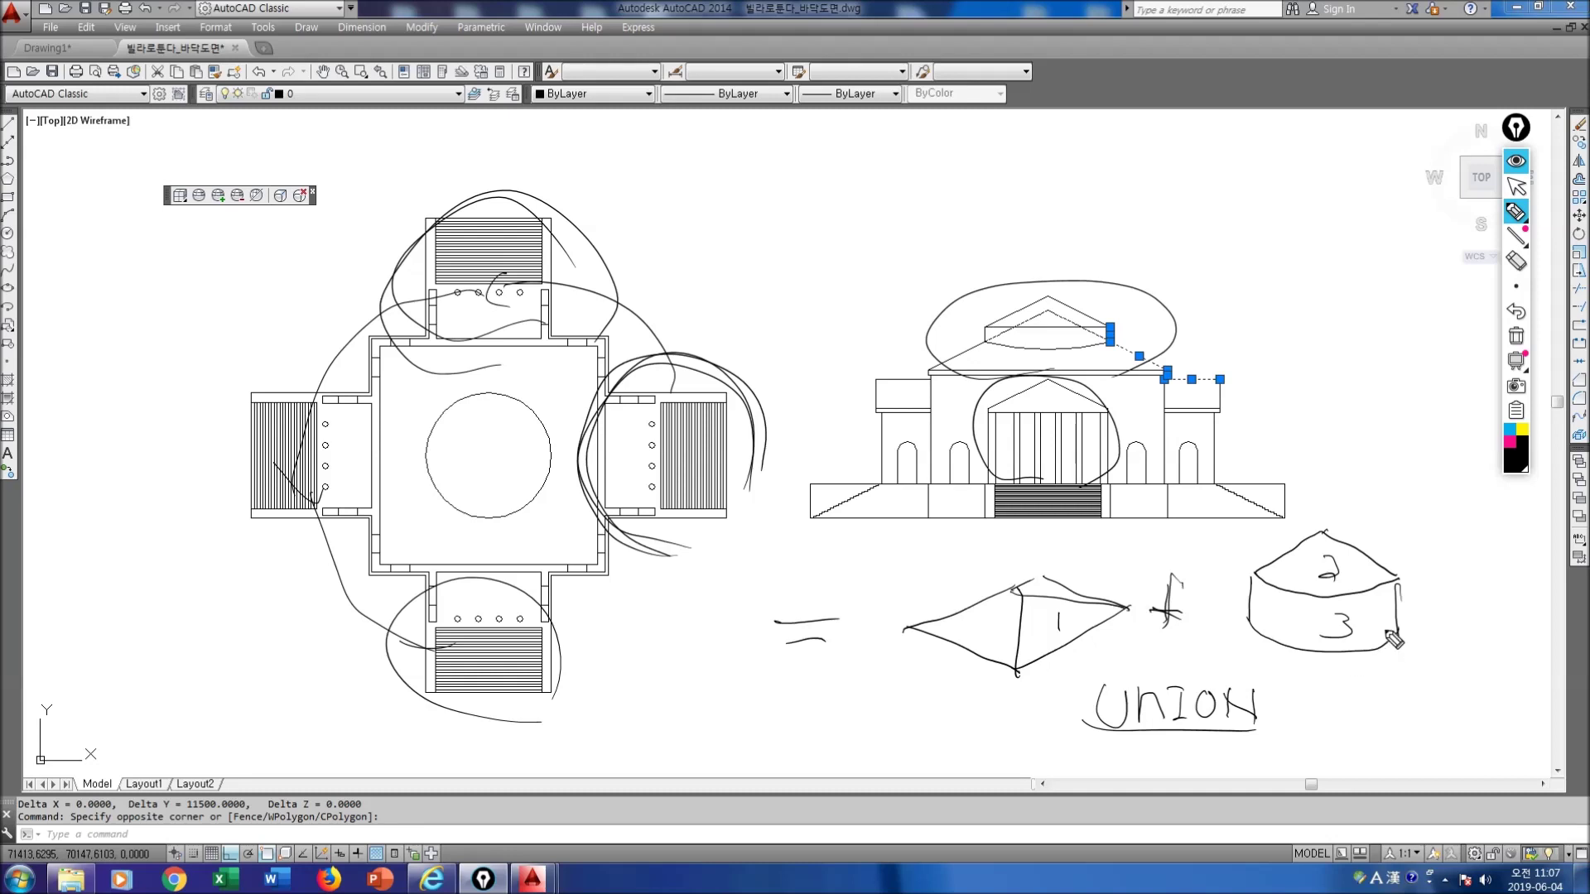
Step: Circle the part numbered 3 and point an arrow from it to an underlined handwritten label "Cylinder"
{"action": "mouse_move", "coordinate": [1351, 623]}
{"action": "left_mouse_down"}
{"action": "mouse_move", "coordinate": [1350, 686]}
{"action": "mouse_move", "coordinate": [1361, 679]}
{"action": "mouse_move", "coordinate": [1327, 730]}
{"action": "mouse_move", "coordinate": [1342, 725]}
{"action": "left_mouse_up"}
{"action": "mouse_move", "coordinate": [1353, 706]}
{"action": "left_mouse_down"}
{"action": "mouse_move", "coordinate": [1335, 745]}
{"action": "mouse_move", "coordinate": [1370, 728]}
{"action": "left_mouse_up"}
{"action": "mouse_move", "coordinate": [1374, 710]}
{"action": "left_mouse_down"}
{"action": "mouse_move", "coordinate": [1408, 731]}
{"action": "mouse_move", "coordinate": [1432, 699]}
{"action": "mouse_move", "coordinate": [1462, 720]}
{"action": "mouse_move", "coordinate": [1487, 712]}
{"action": "left_mouse_up"}
{"action": "left_click_drag", "start_coordinate": [1307, 745], "coordinate": [1496, 739]}
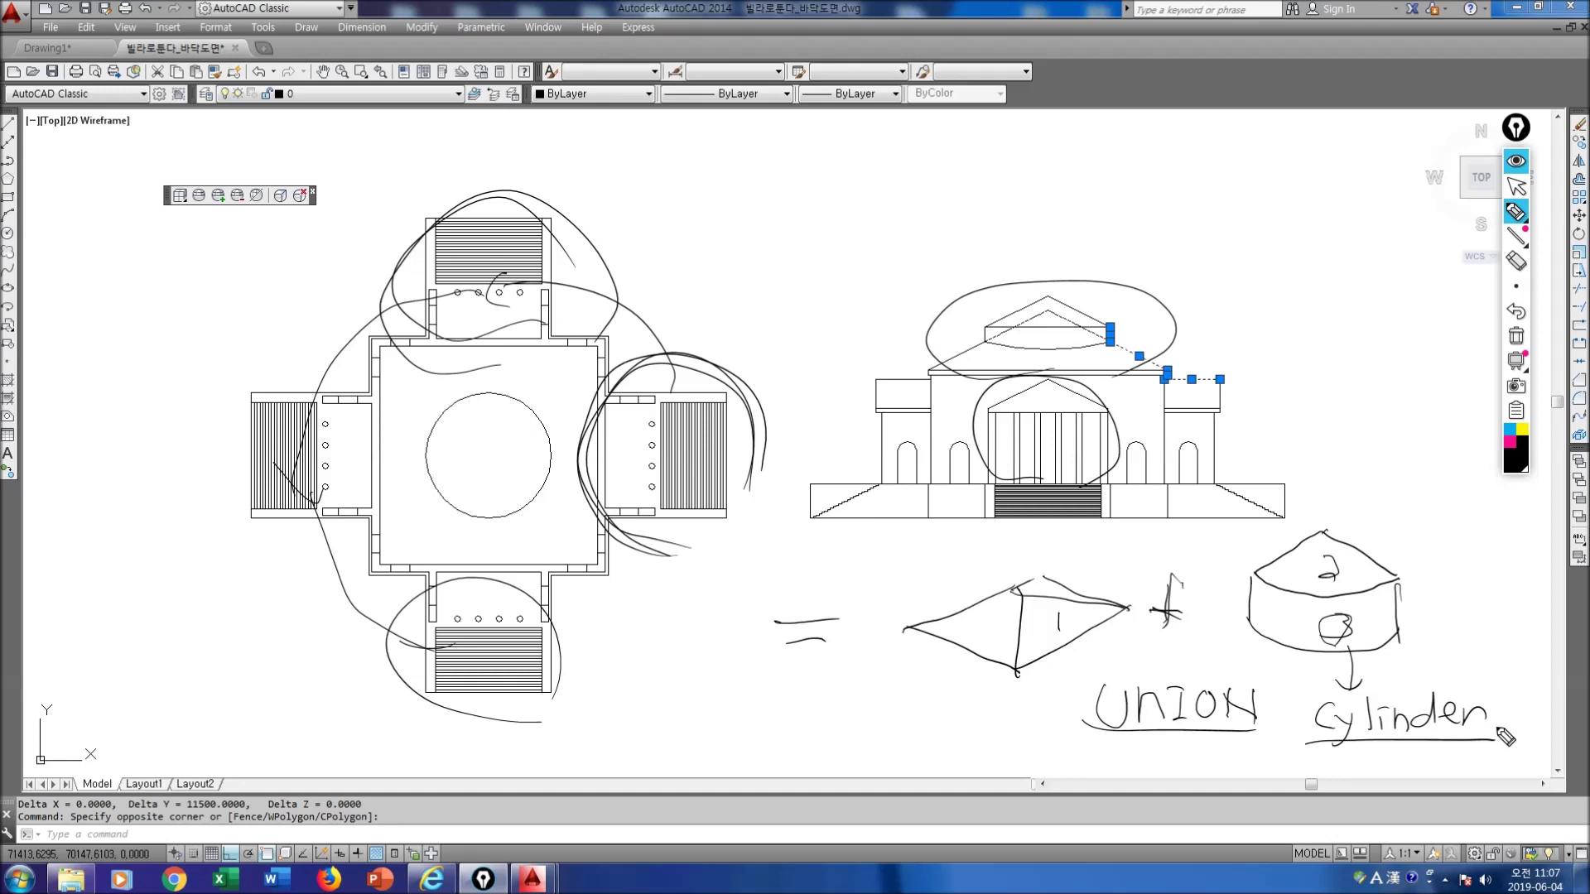
Step: Circle the sketched pyramid and label it with a circled handwritten "Pyrmid"
{"action": "mouse_move", "coordinate": [985, 689]}
{"action": "left_mouse_down"}
{"action": "mouse_move", "coordinate": [924, 658]}
{"action": "mouse_move", "coordinate": [1074, 660]}
{"action": "left_mouse_up"}
{"action": "left_click_drag", "start_coordinate": [913, 686], "coordinate": [900, 709]}
{"action": "mouse_move", "coordinate": [927, 685]}
{"action": "left_mouse_down"}
{"action": "mouse_move", "coordinate": [851, 751]}
{"action": "mouse_move", "coordinate": [878, 766]}
{"action": "left_mouse_up"}
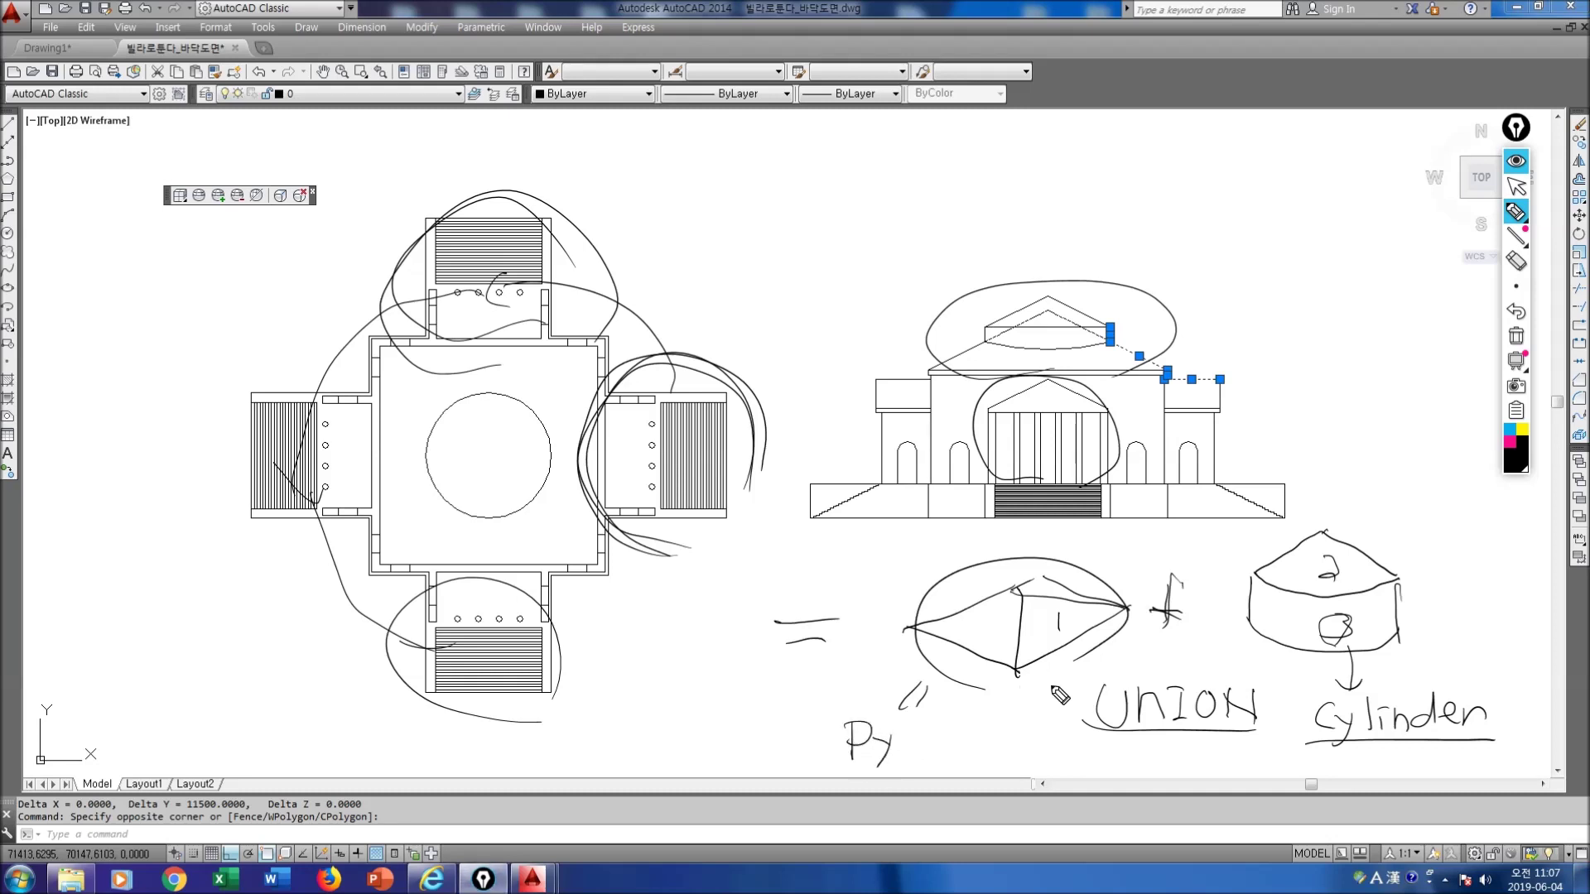
{"action": "left_click_drag", "start_coordinate": [904, 733], "coordinate": [974, 755]}
{"action": "left_click_drag", "start_coordinate": [853, 774], "coordinate": [921, 774]}
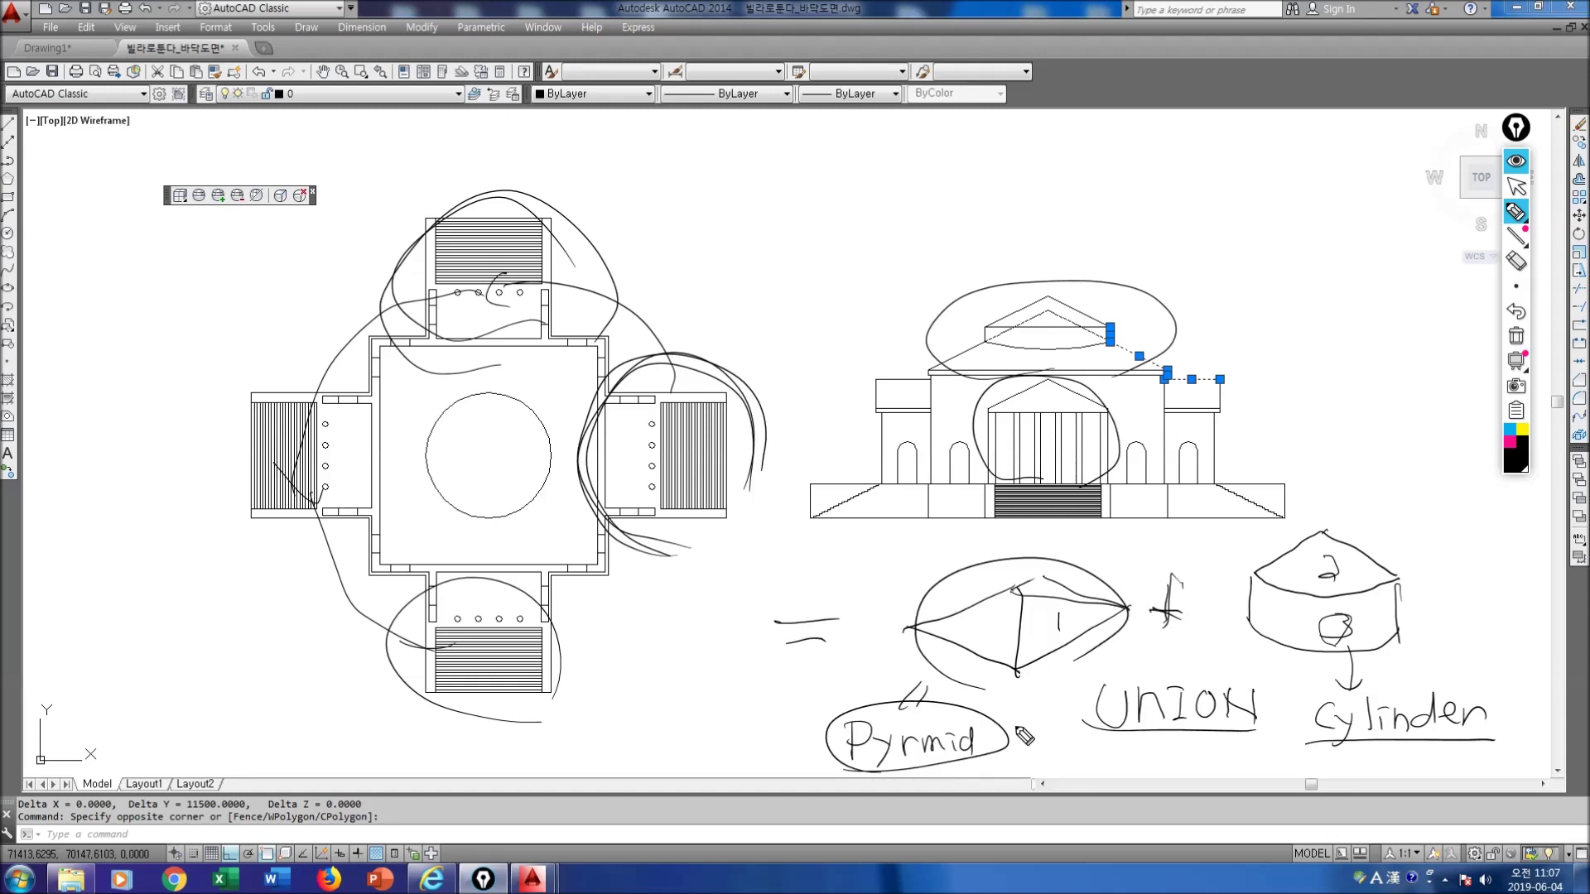
Step: Circle the cone numbered 2, sketch a separate cone near the elevation, and outline the side of the dome sketch
{"action": "left_click_drag", "start_coordinate": [1340, 578], "coordinate": [1323, 554]}
{"action": "mouse_move", "coordinate": [1306, 176]}
{"action": "left_mouse_down"}
{"action": "mouse_move", "coordinate": [1262, 294]}
{"action": "mouse_move", "coordinate": [1358, 294]}
{"action": "mouse_move", "coordinate": [1306, 171]}
{"action": "left_mouse_up"}
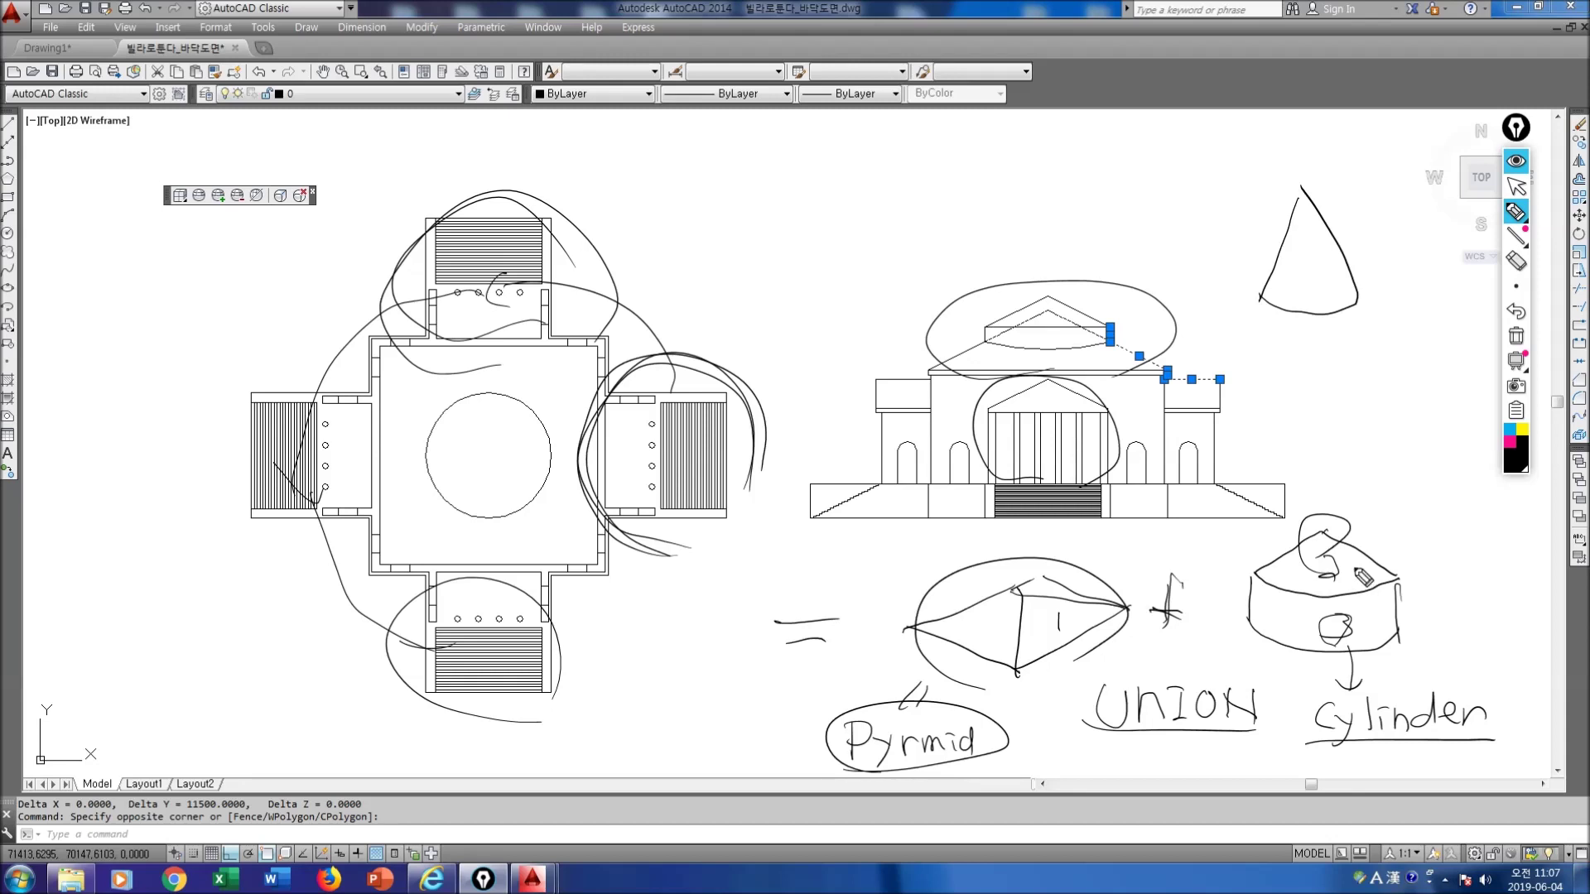
{"action": "left_click_drag", "start_coordinate": [1290, 657], "coordinate": [1362, 582]}
Step: Sketch the dome's gabled profile marked with a circled 1, and write an underlined "Revolve" beside a circled 2
{"action": "mouse_move", "coordinate": [1320, 342]}
{"action": "left_mouse_down"}
{"action": "mouse_move", "coordinate": [1300, 373]}
{"action": "mouse_move", "coordinate": [1374, 384]}
{"action": "mouse_move", "coordinate": [1321, 342]}
{"action": "mouse_move", "coordinate": [1285, 412]}
{"action": "mouse_move", "coordinate": [1375, 419]}
{"action": "mouse_move", "coordinate": [1375, 385]}
{"action": "mouse_move", "coordinate": [1325, 402]}
{"action": "left_mouse_up"}
{"action": "left_click_drag", "start_coordinate": [1242, 336], "coordinate": [1236, 365]}
{"action": "mouse_move", "coordinate": [1342, 457]}
{"action": "left_mouse_down"}
{"action": "mouse_move", "coordinate": [1368, 477]}
{"action": "mouse_move", "coordinate": [1364, 455]}
{"action": "left_mouse_up"}
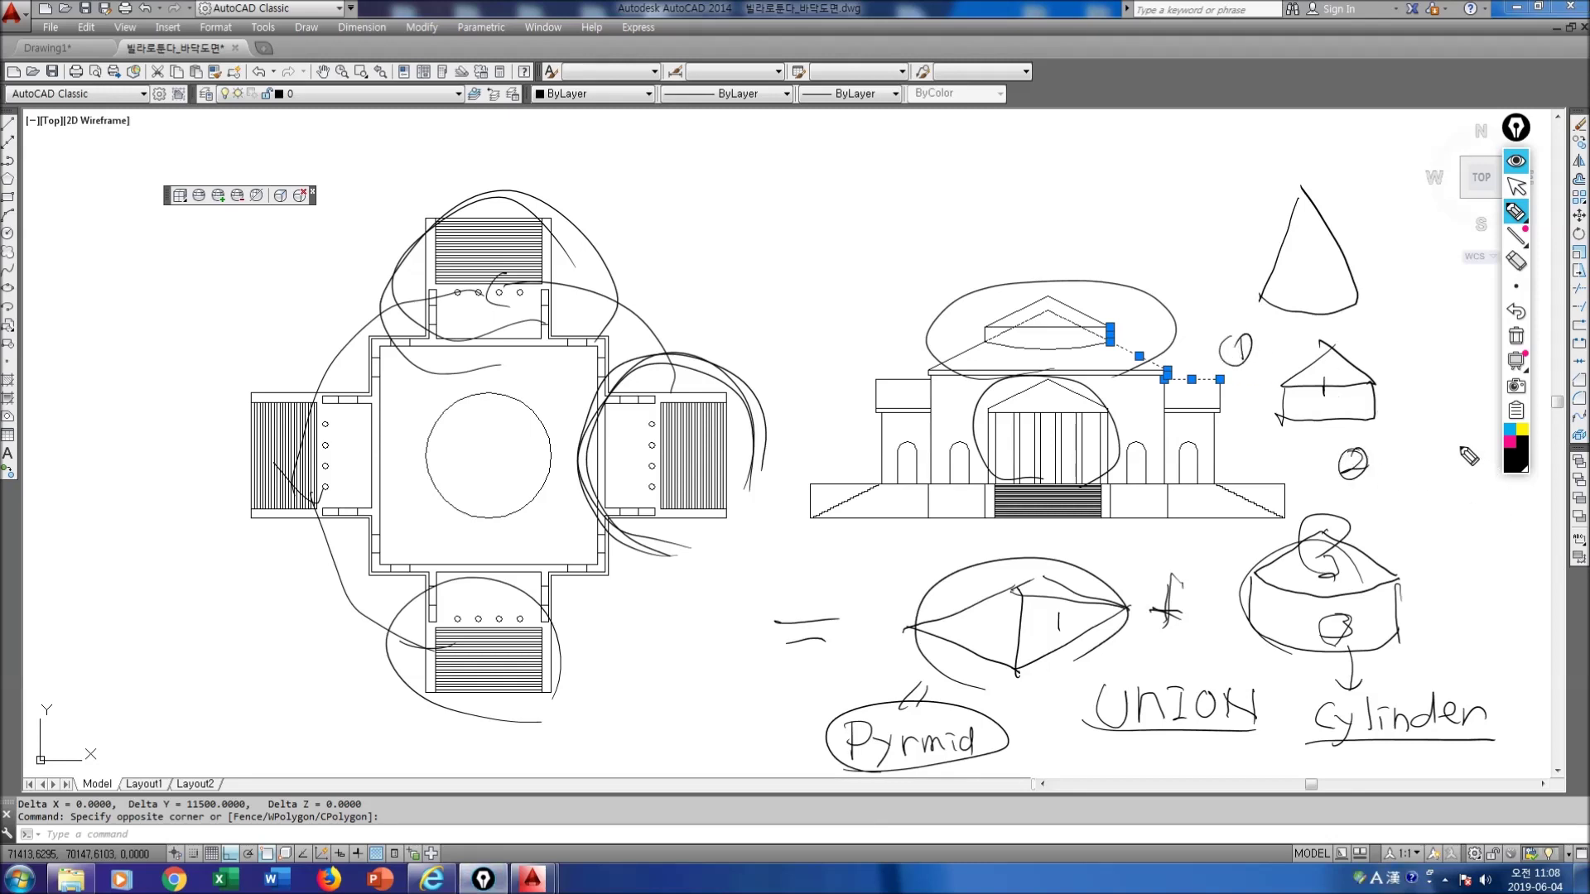
{"action": "mouse_move", "coordinate": [1410, 445]}
{"action": "left_mouse_down"}
{"action": "mouse_move", "coordinate": [1410, 469]}
{"action": "mouse_move", "coordinate": [1497, 464]}
{"action": "left_mouse_up"}
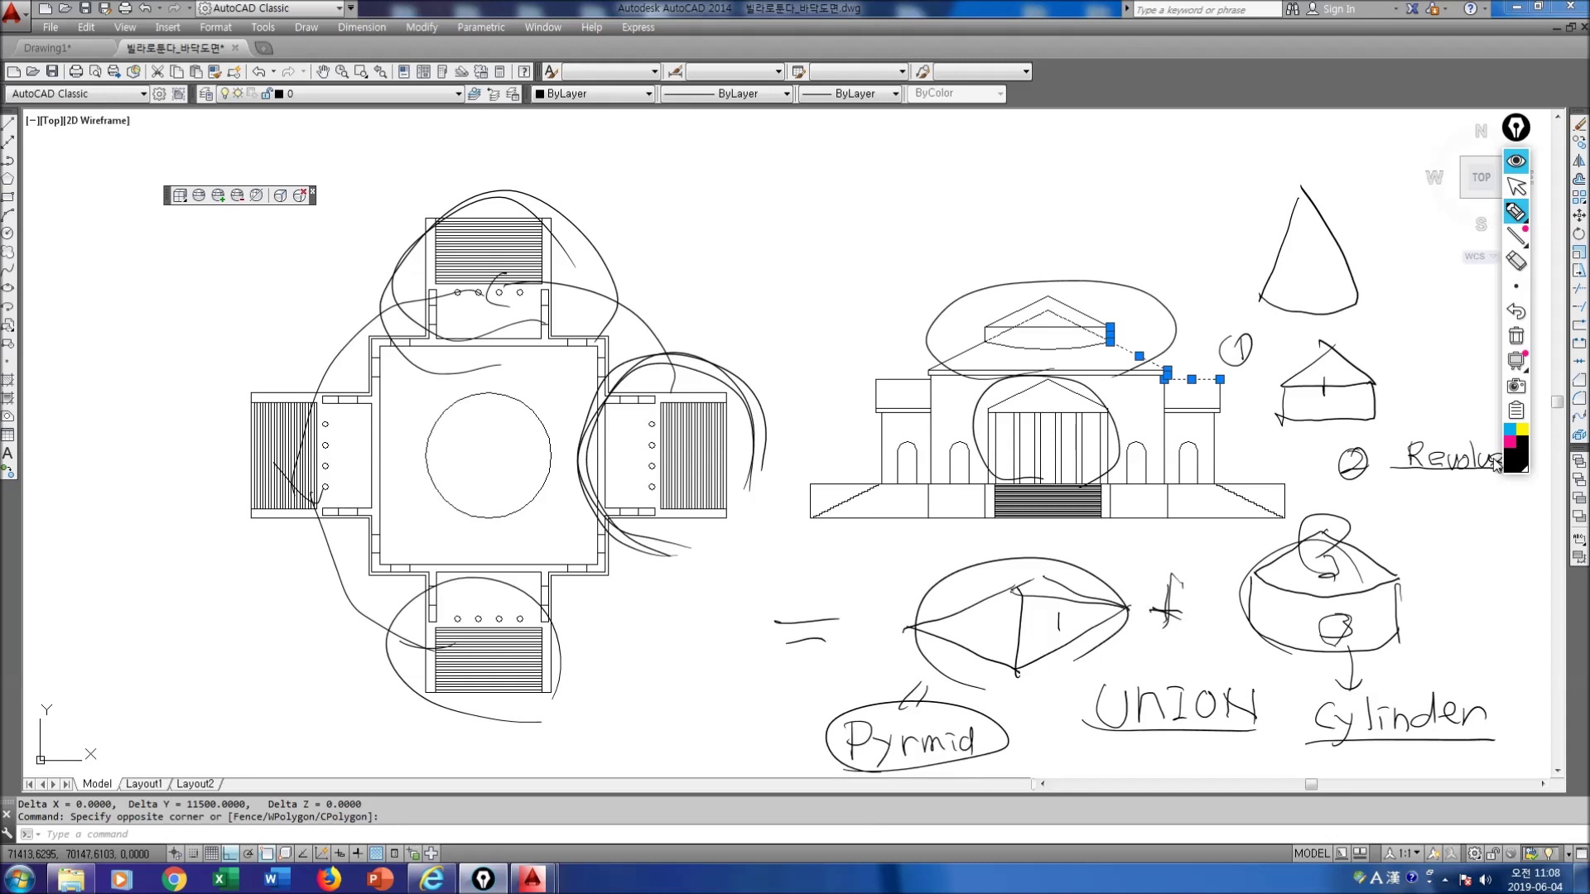
Step: Sketch half of the dome profile against a vertical axis below the word "Revolve", with a stroke indicating the rotation
{"action": "mouse_move", "coordinate": [1462, 491]}
{"action": "left_mouse_down"}
{"action": "mouse_move", "coordinate": [1414, 548]}
{"action": "mouse_move", "coordinate": [1463, 544]}
{"action": "left_mouse_up"}
{"action": "left_click_drag", "start_coordinate": [1462, 489], "coordinate": [1463, 573]}
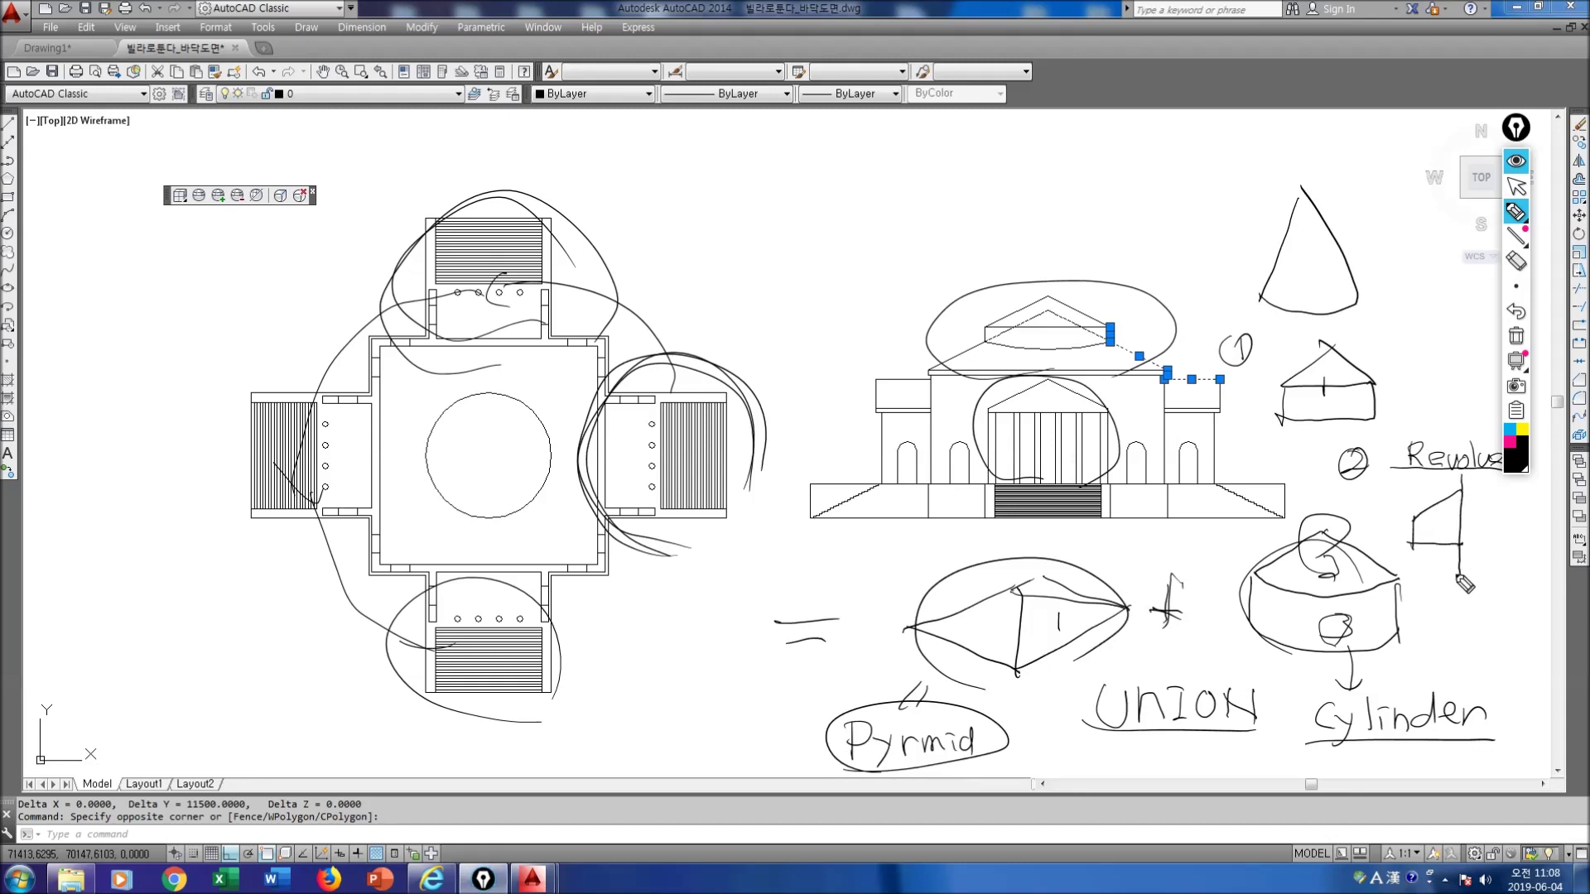
{"action": "mouse_move", "coordinate": [1410, 547]}
{"action": "left_mouse_down"}
{"action": "mouse_move", "coordinate": [1459, 544]}
{"action": "mouse_move", "coordinate": [1455, 564]}
{"action": "mouse_move", "coordinate": [1487, 542]}
{"action": "mouse_move", "coordinate": [1494, 504]}
{"action": "mouse_move", "coordinate": [1513, 551]}
{"action": "mouse_move", "coordinate": [1490, 530]}
{"action": "mouse_move", "coordinate": [1503, 520]}
{"action": "mouse_move", "coordinate": [1513, 540]}
{"action": "left_mouse_up"}
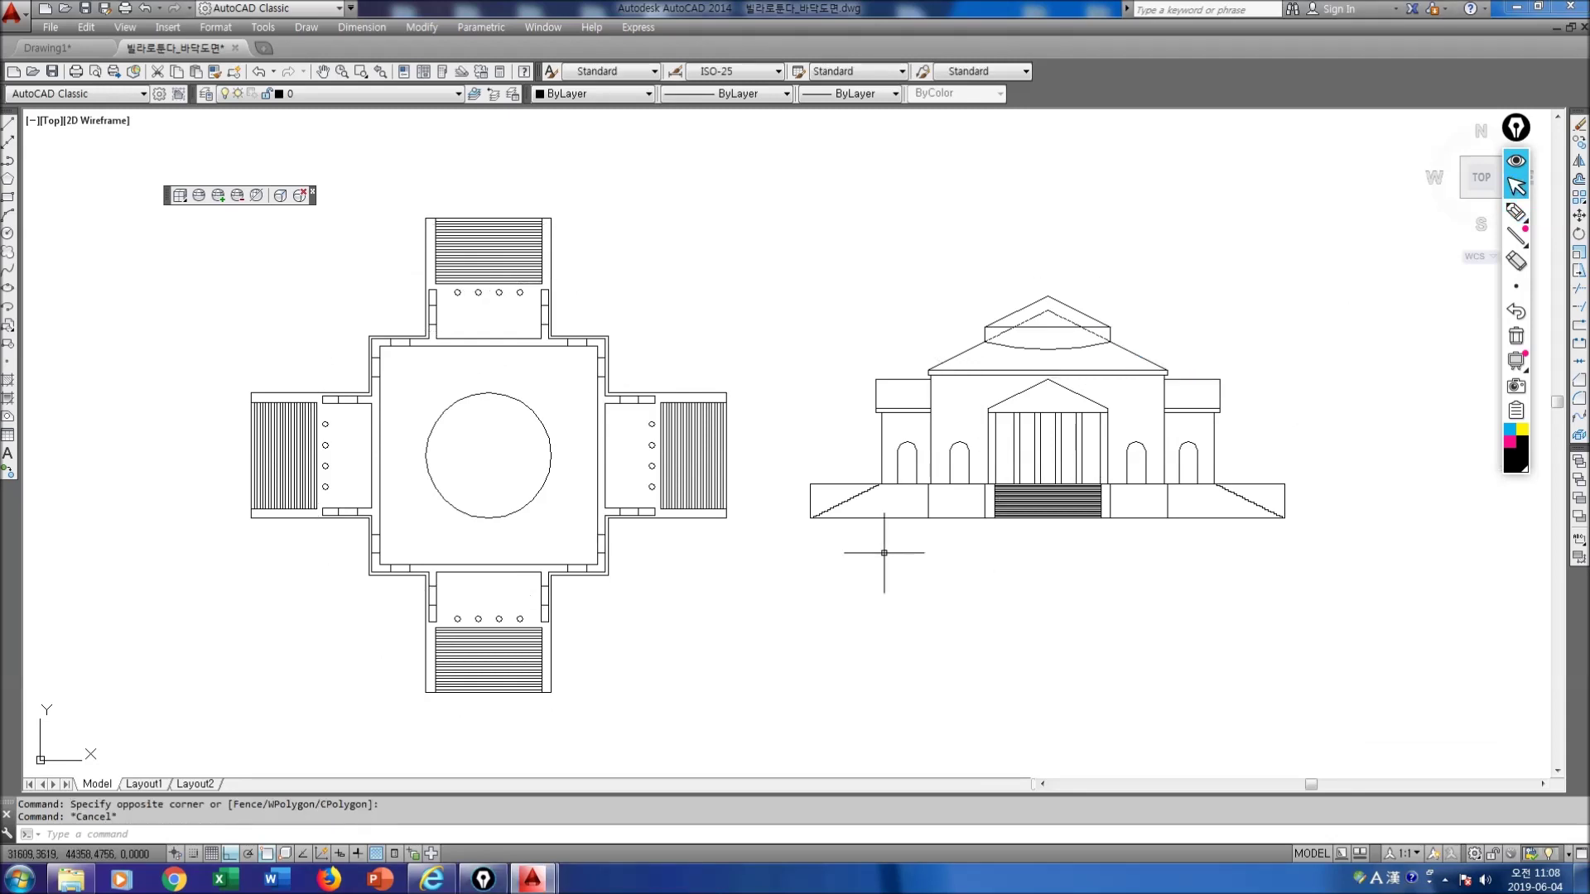
Step: Open the layer properties manager with the LA command and create three new layers
{"action": "middle_click_drag", "start_coordinate": [893, 555], "coordinate": [938, 547]}
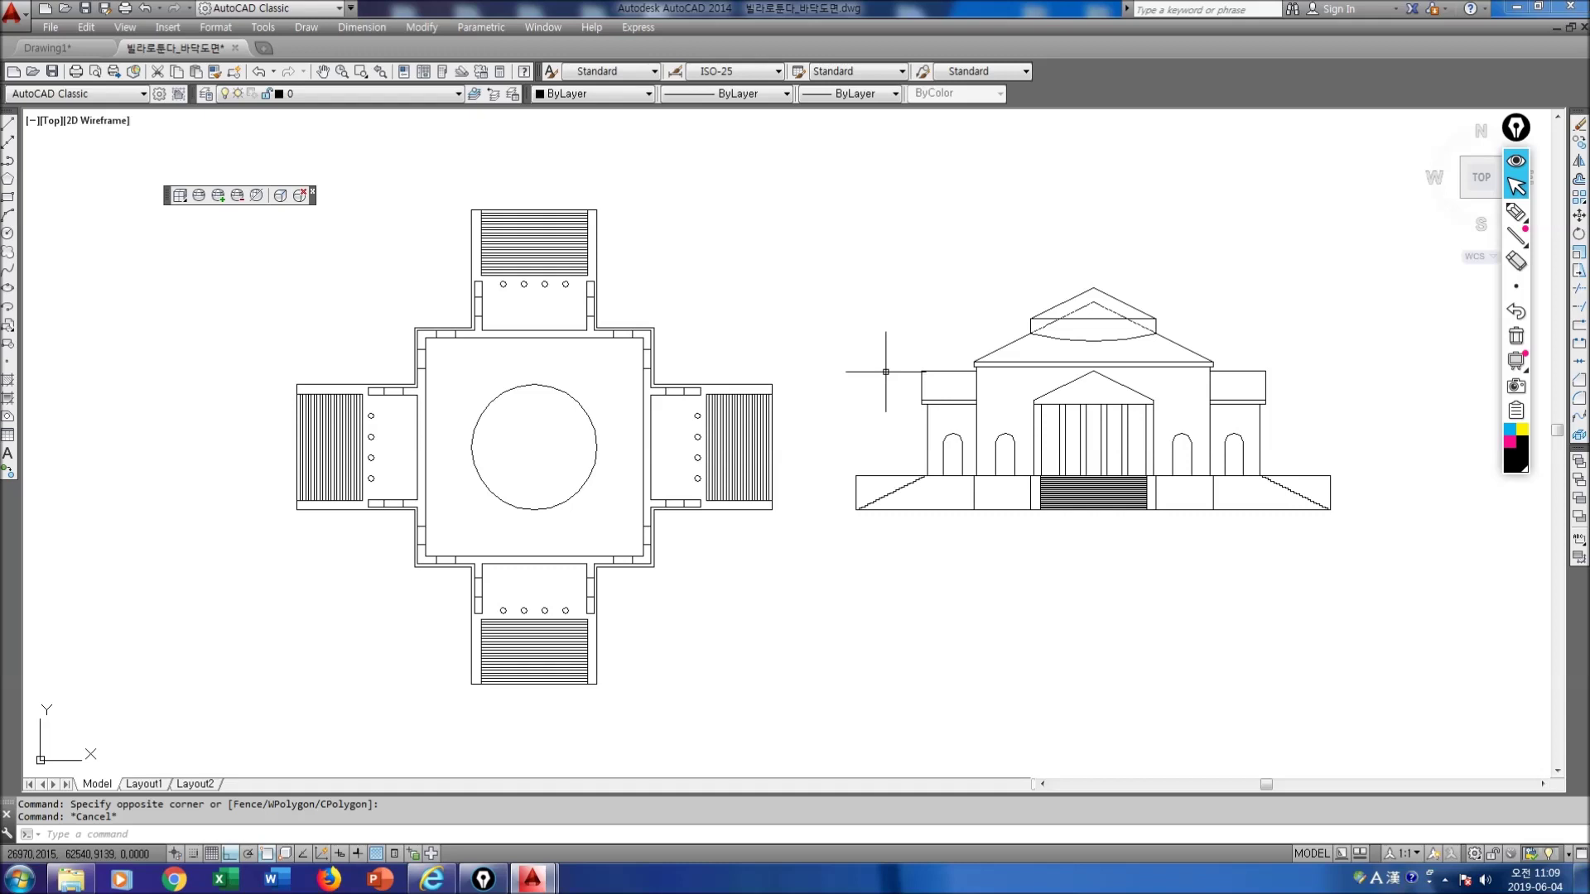
{"action": "type", "text": "1"}
{"action": "key", "text": "Return"}
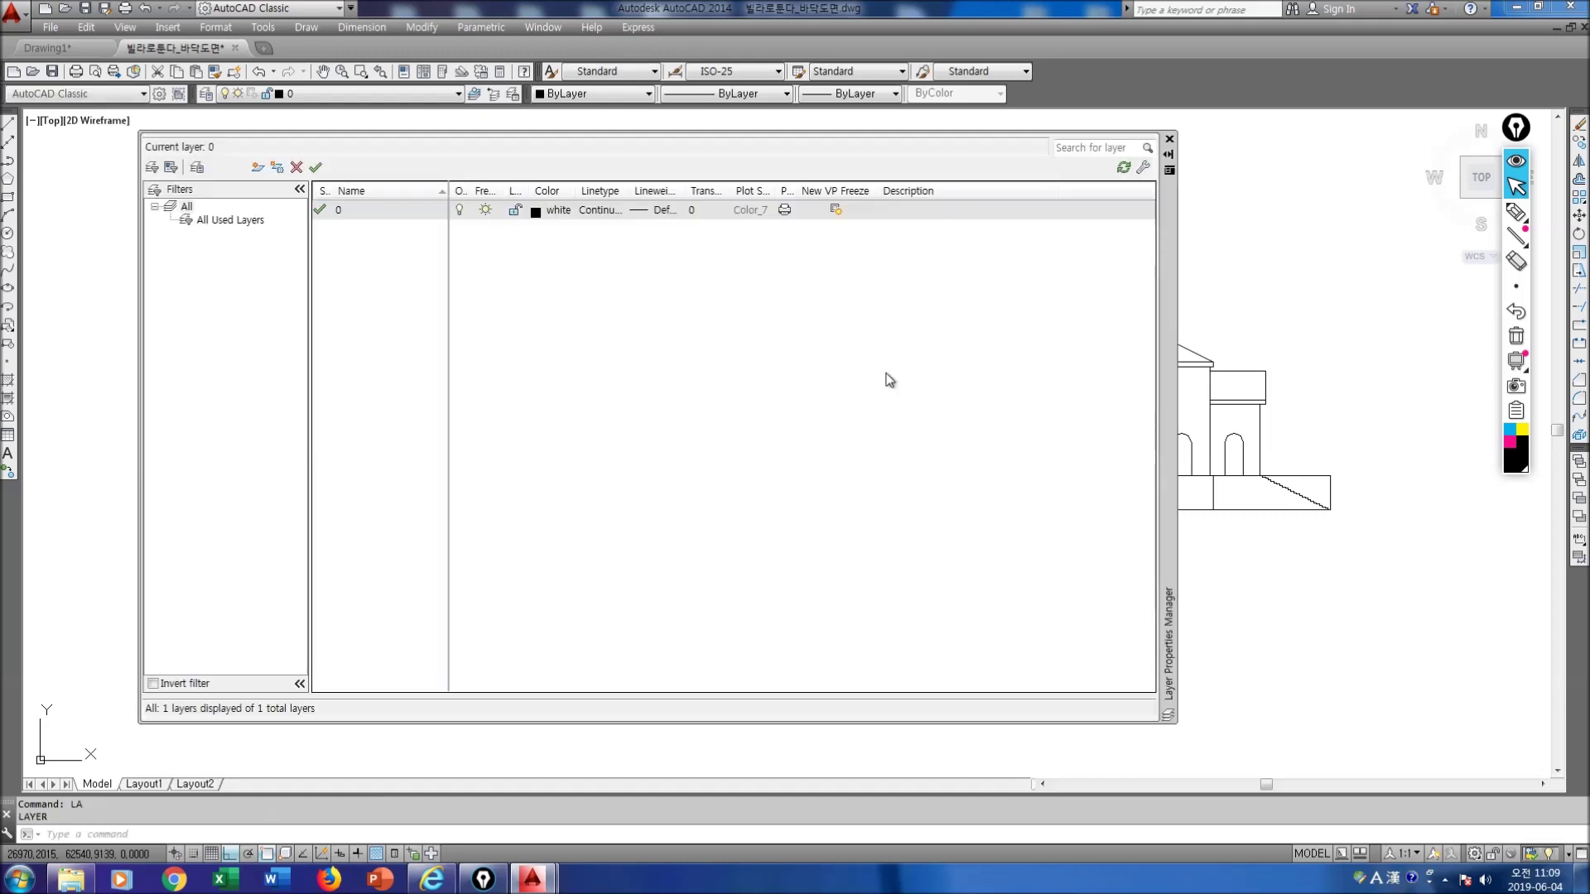
{"action": "left_click", "coordinate": [258, 167]}
{"action": "left_click", "coordinate": [258, 168]}
{"action": "left_click", "coordinate": [258, 167]}
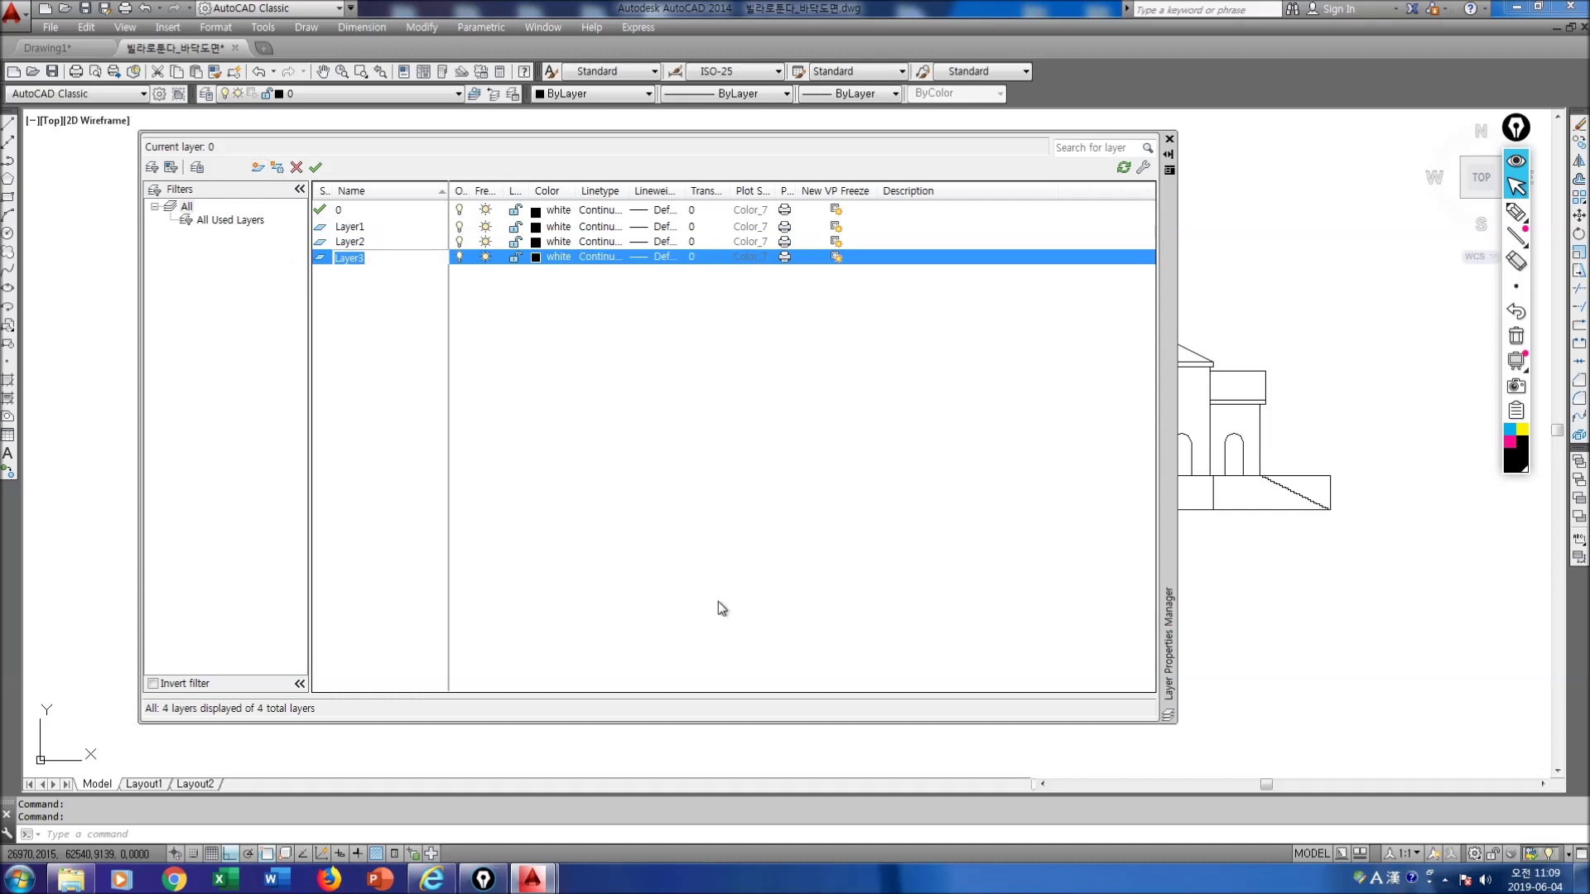
Step: Set the color of Layer1, Layer2 and Layer3 to index color 20
{"action": "left_click", "coordinate": [538, 228]}
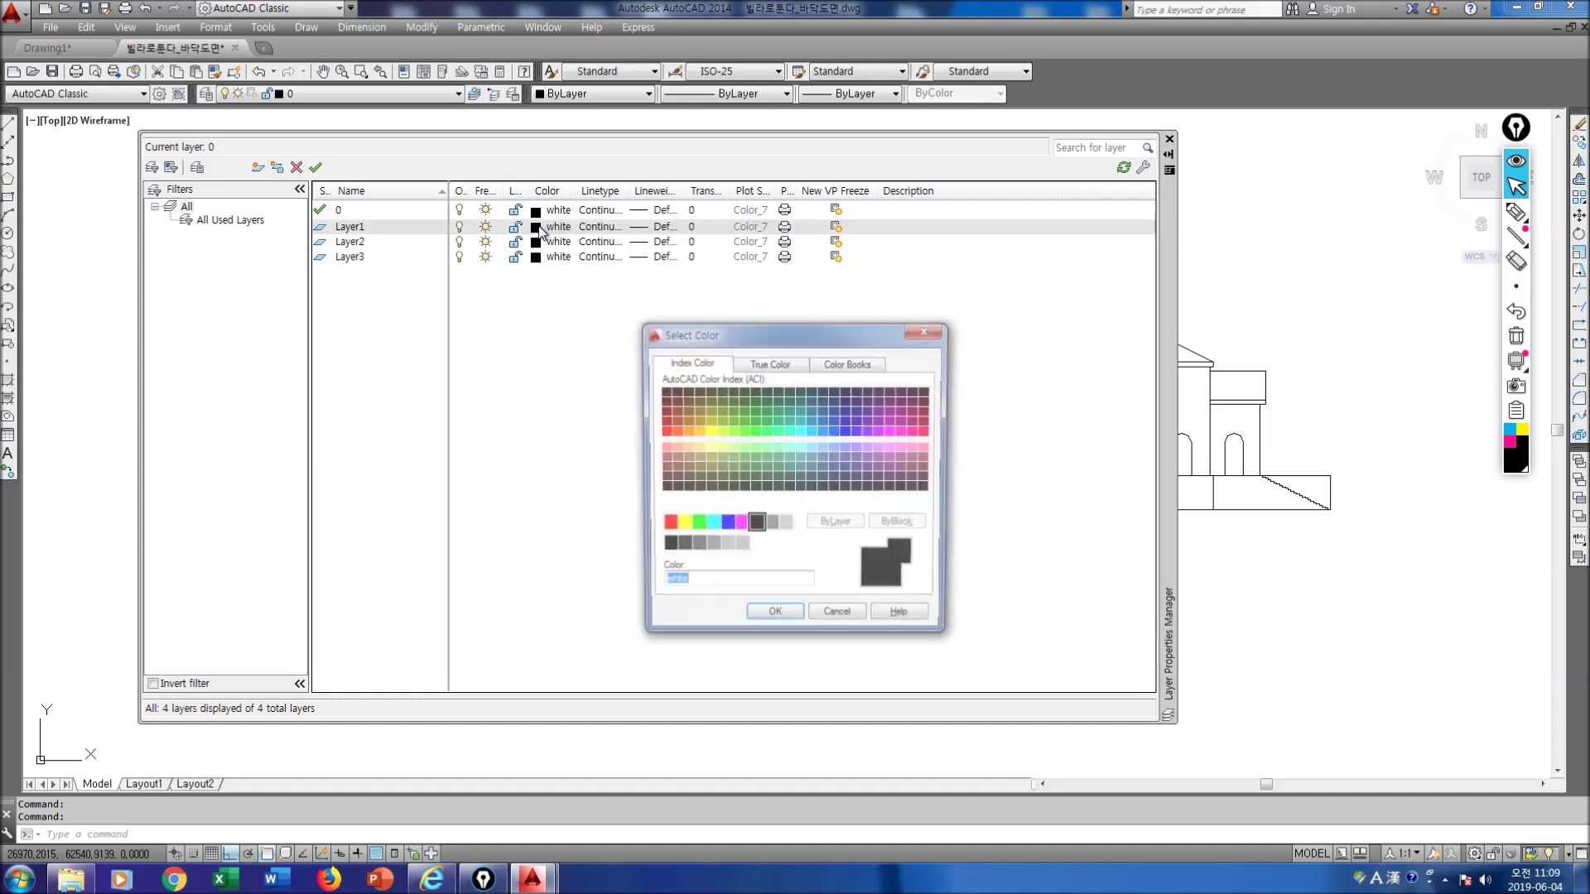
{"action": "left_click", "coordinate": [676, 432]}
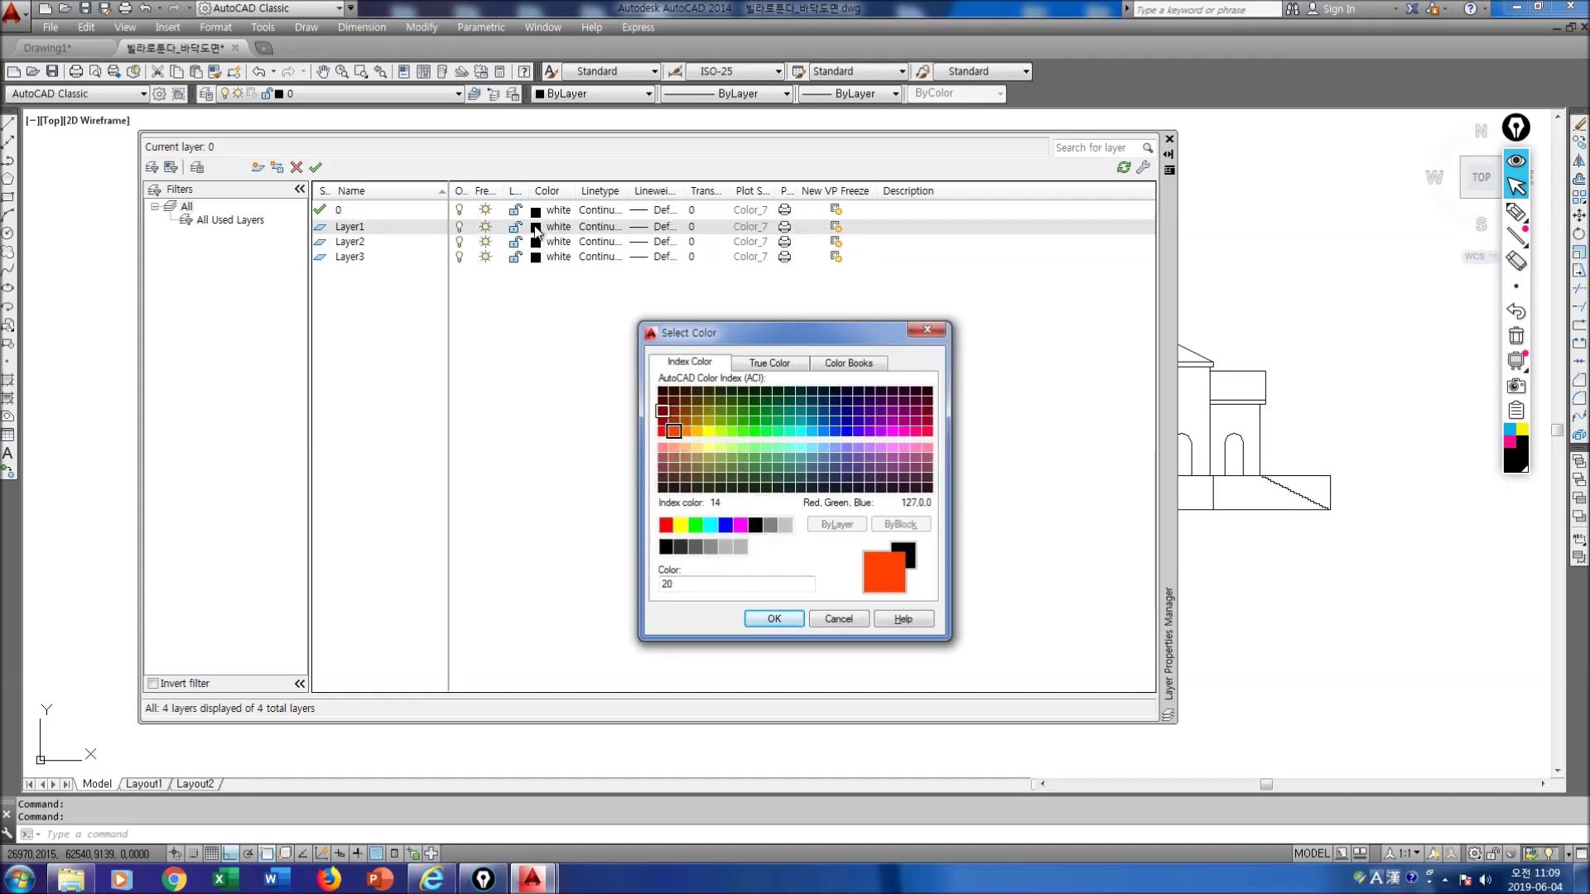
{"action": "left_click", "coordinate": [774, 618]}
{"action": "left_click", "coordinate": [536, 242]}
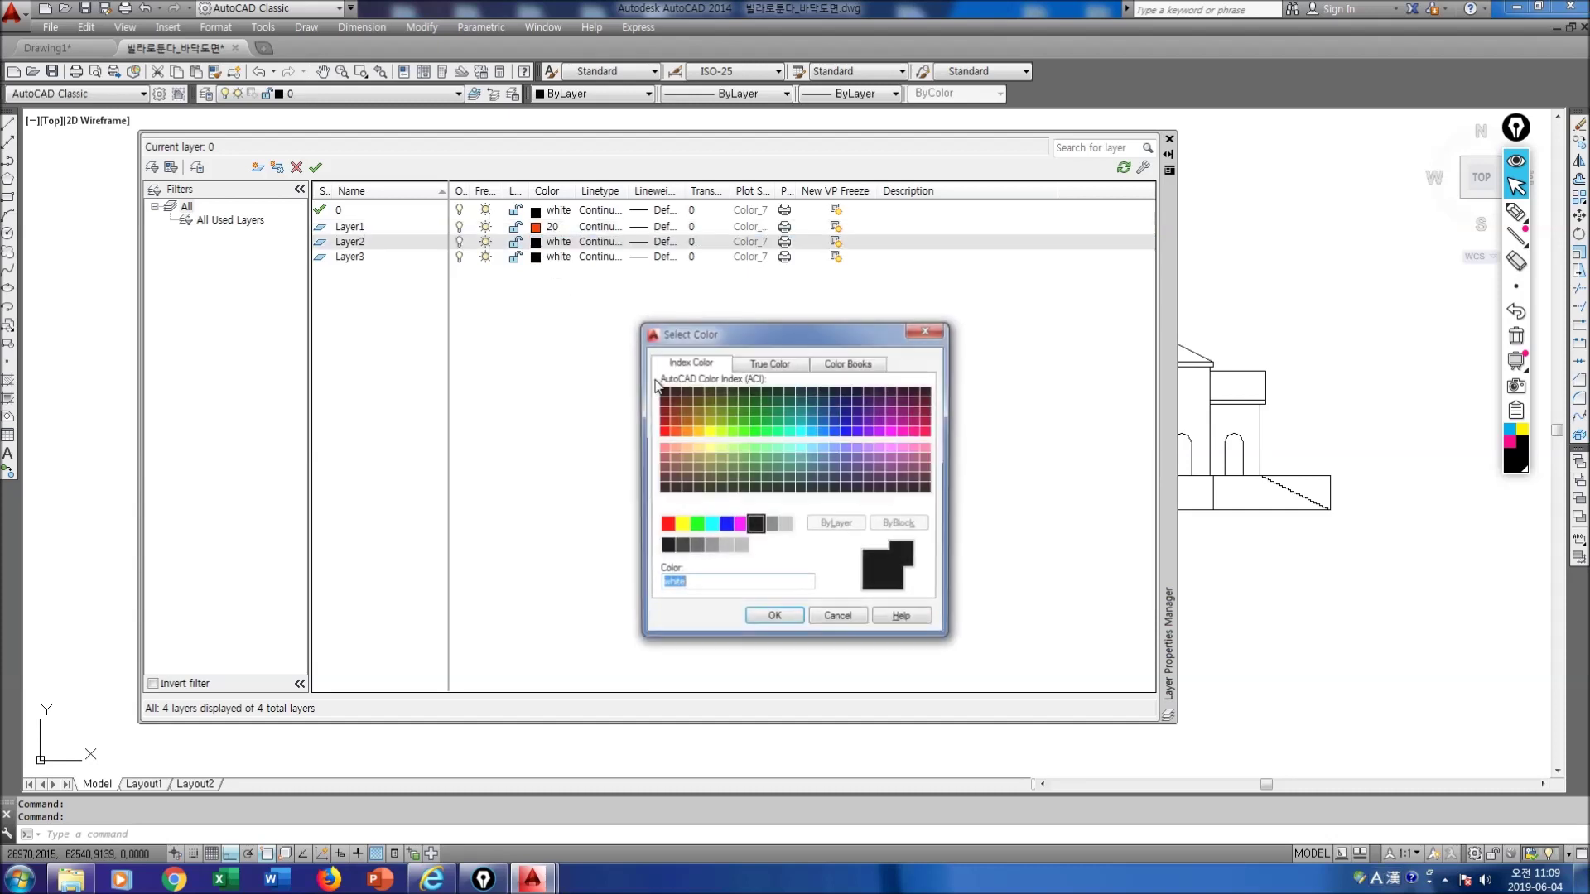
{"action": "left_click", "coordinate": [673, 431]}
{"action": "left_click", "coordinate": [774, 618]}
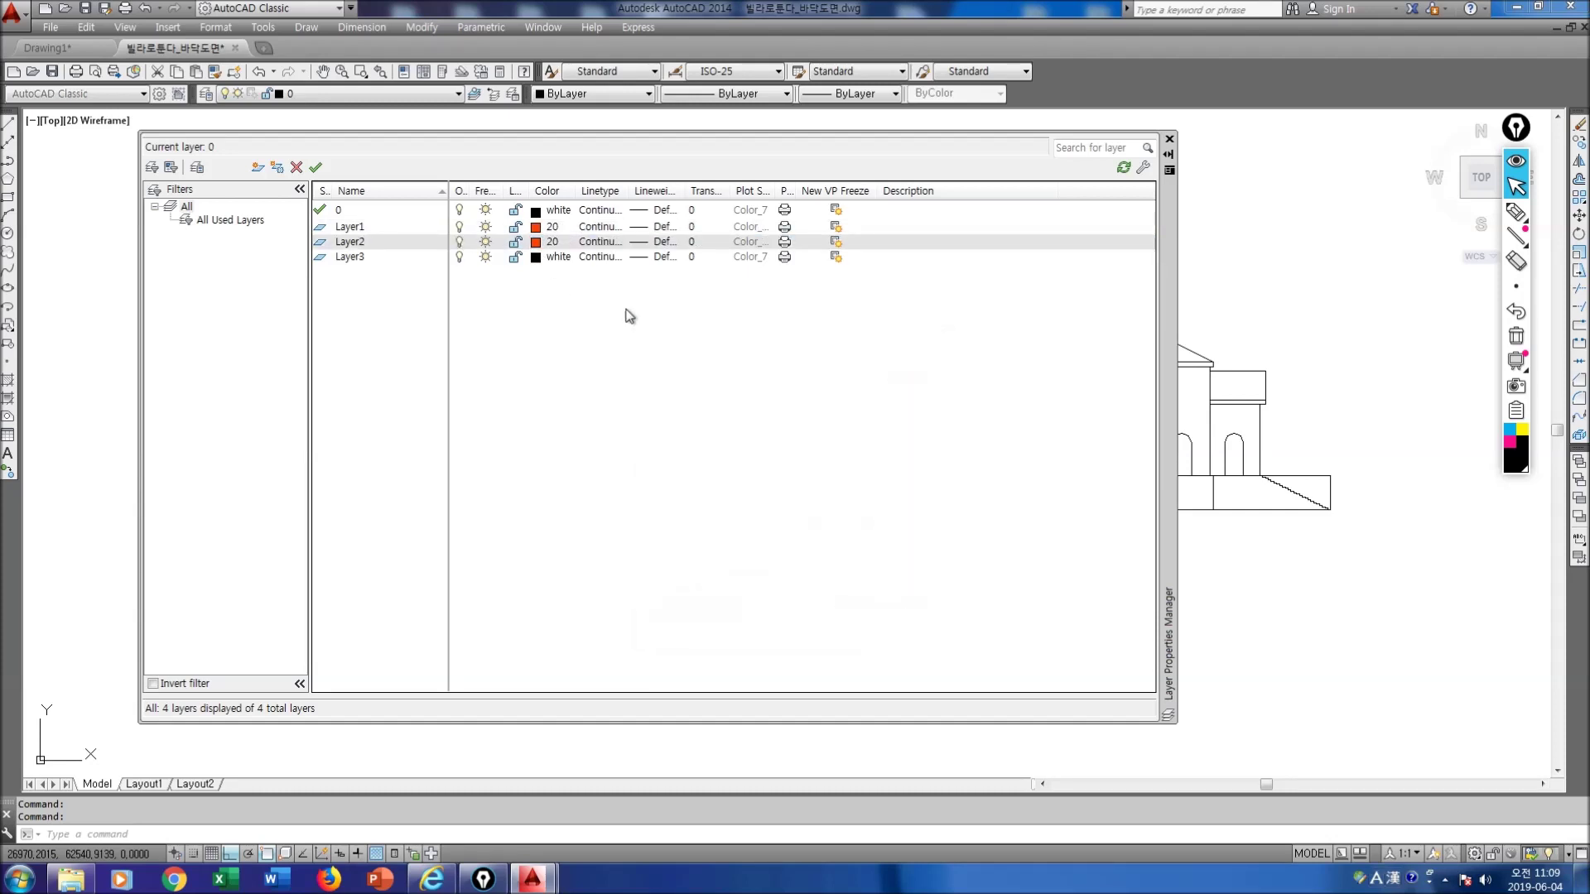
{"action": "left_click", "coordinate": [535, 257]}
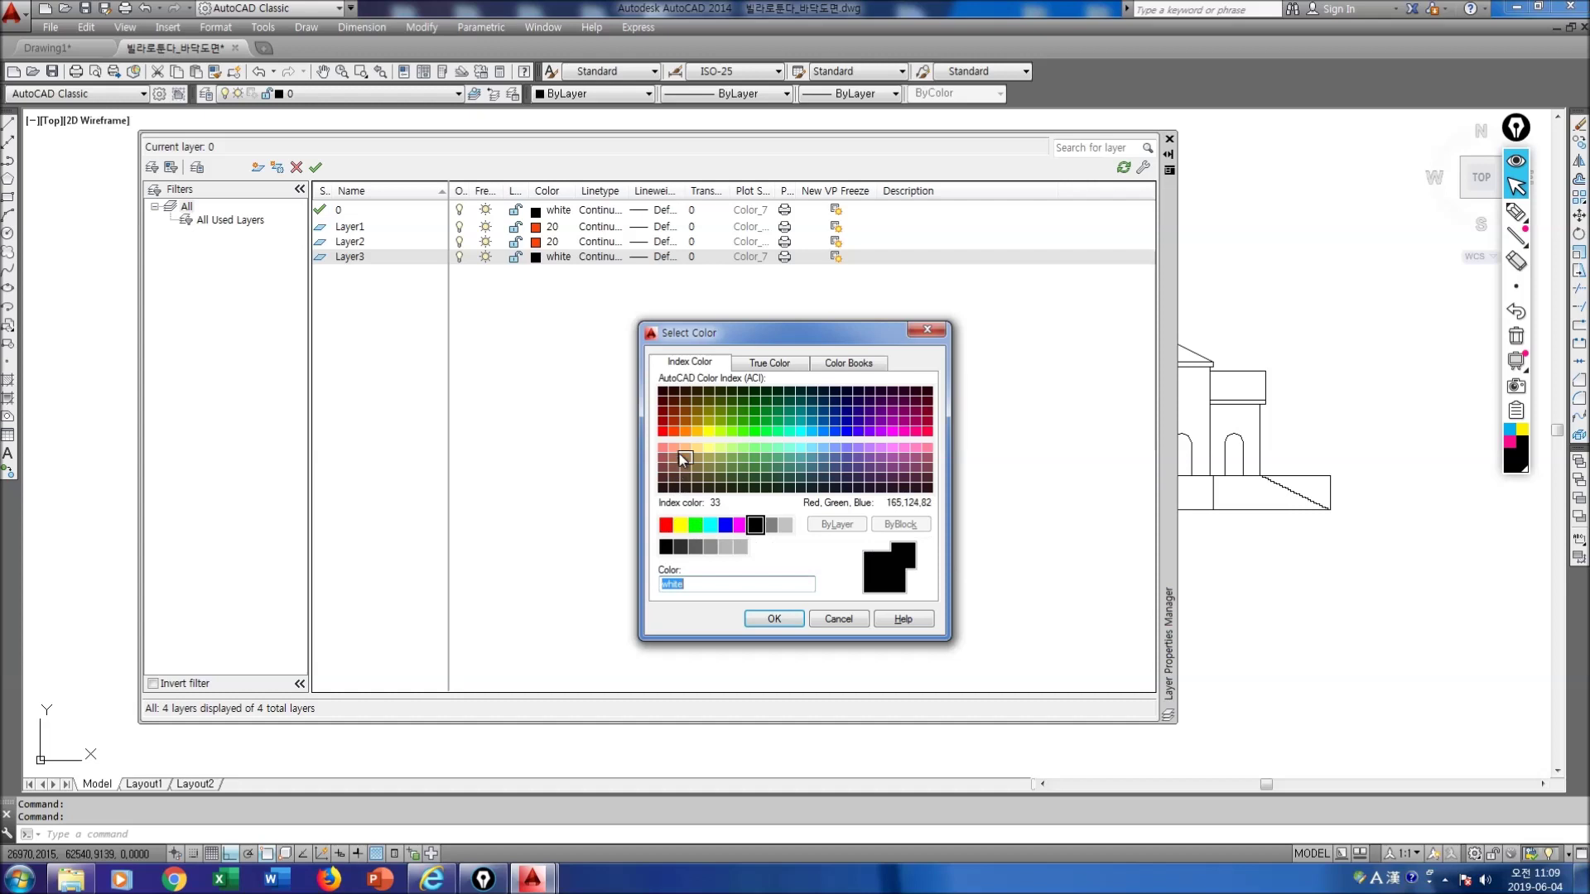
{"action": "left_click", "coordinate": [673, 430]}
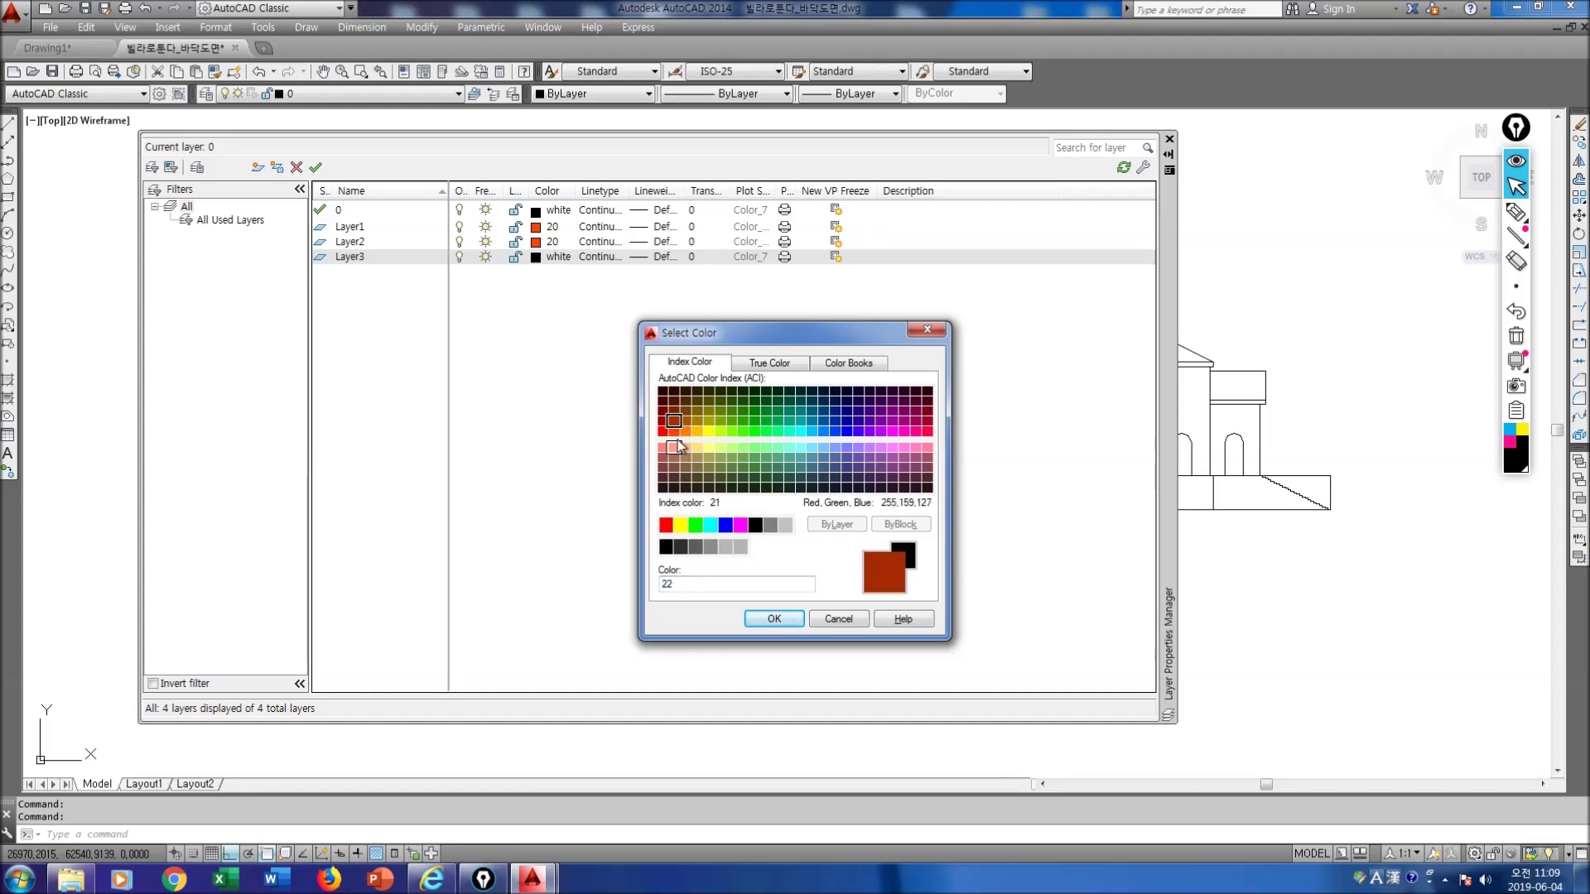
{"action": "left_click", "coordinate": [773, 620]}
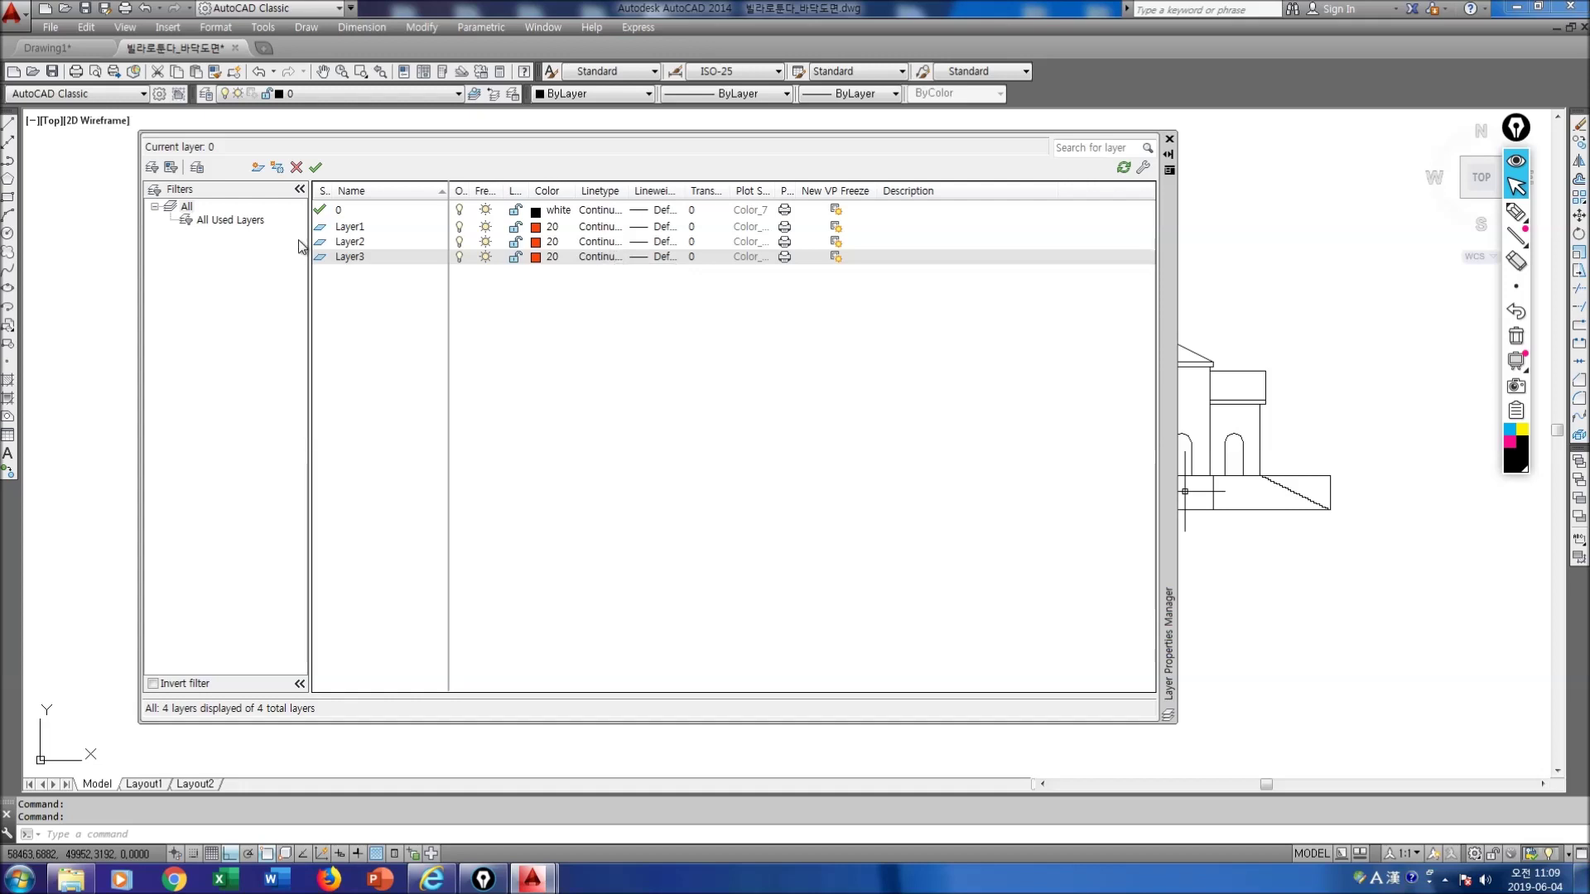
Step: Rename Layer1 as Foundation
{"action": "left_click", "coordinate": [346, 228]}
{"action": "left_click", "coordinate": [364, 228]}
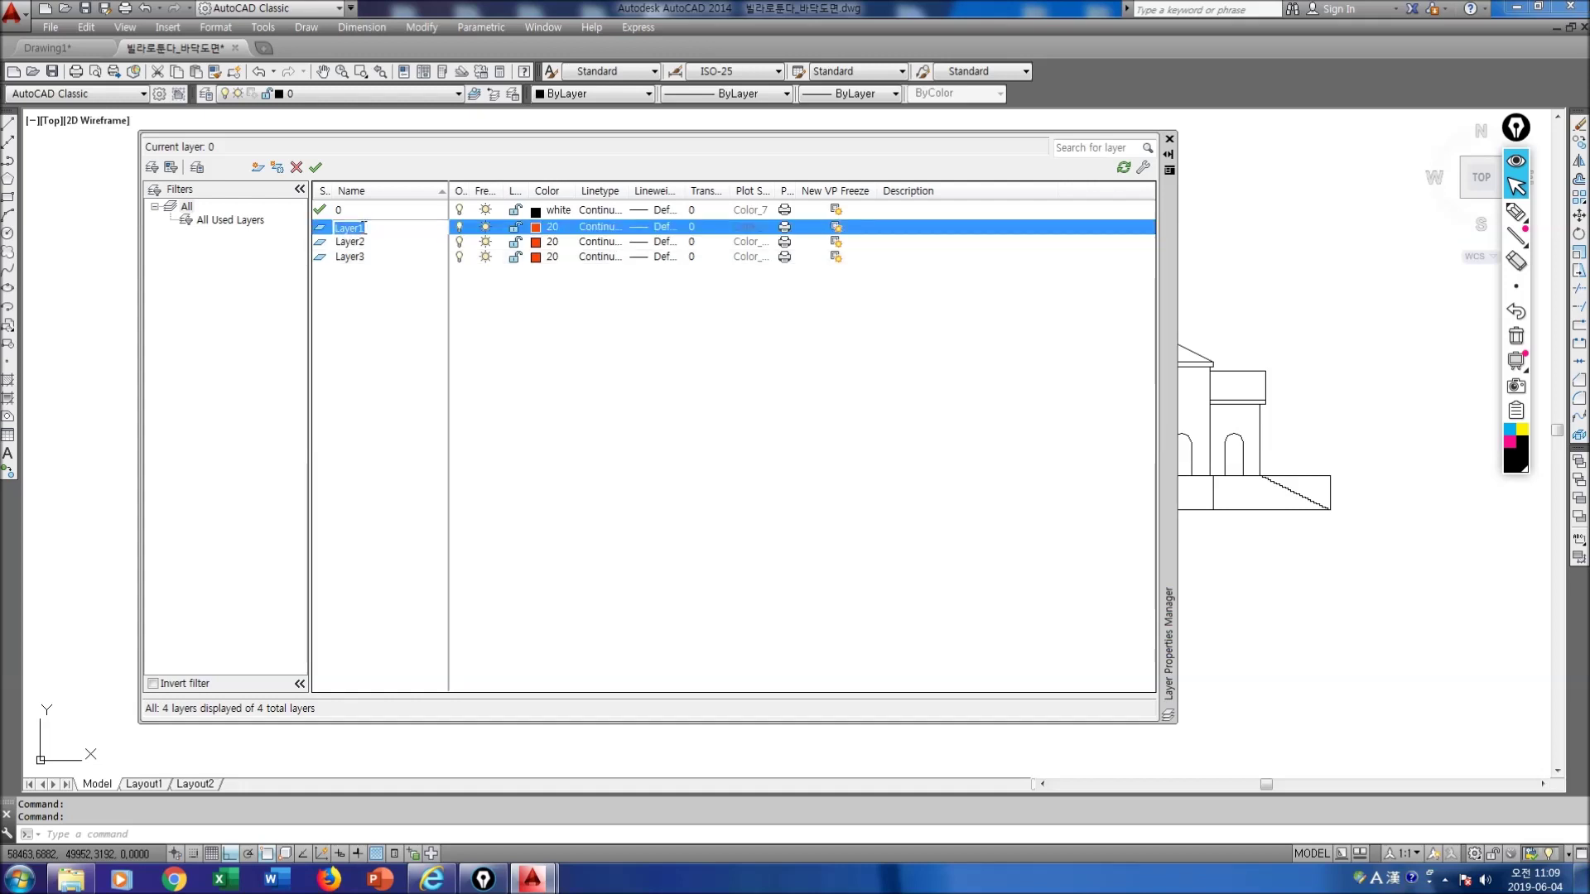
{"action": "type", "text": "Foundation"}
{"action": "key", "text": "Return"}
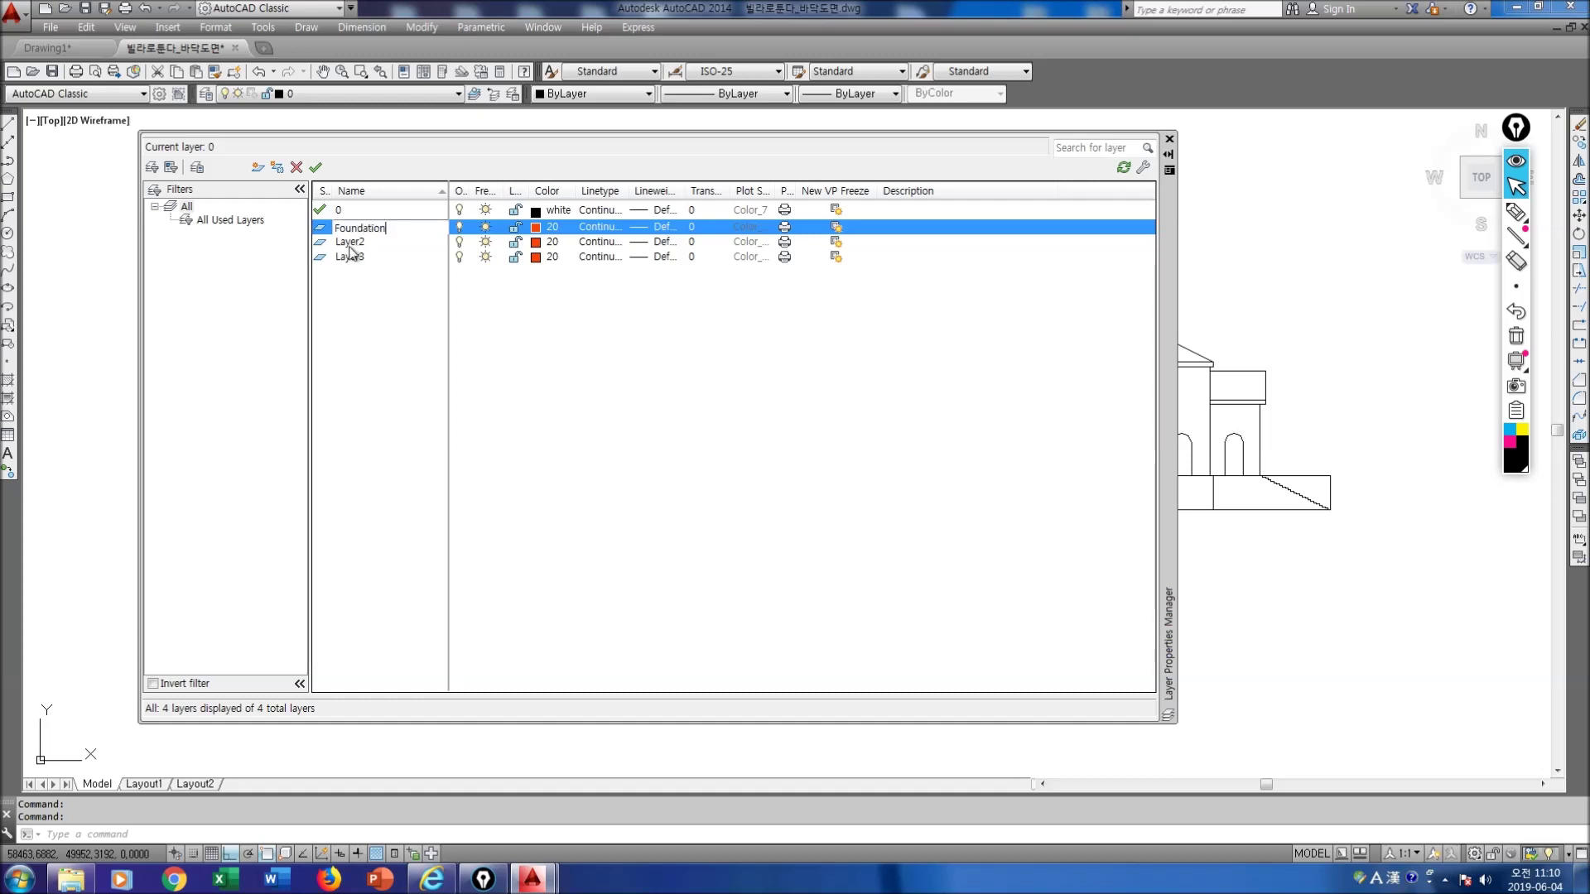
Step: Rename Layer2 as Middle and Layer3 as Top, and close the layer properties manager
{"action": "left_click", "coordinate": [356, 245]}
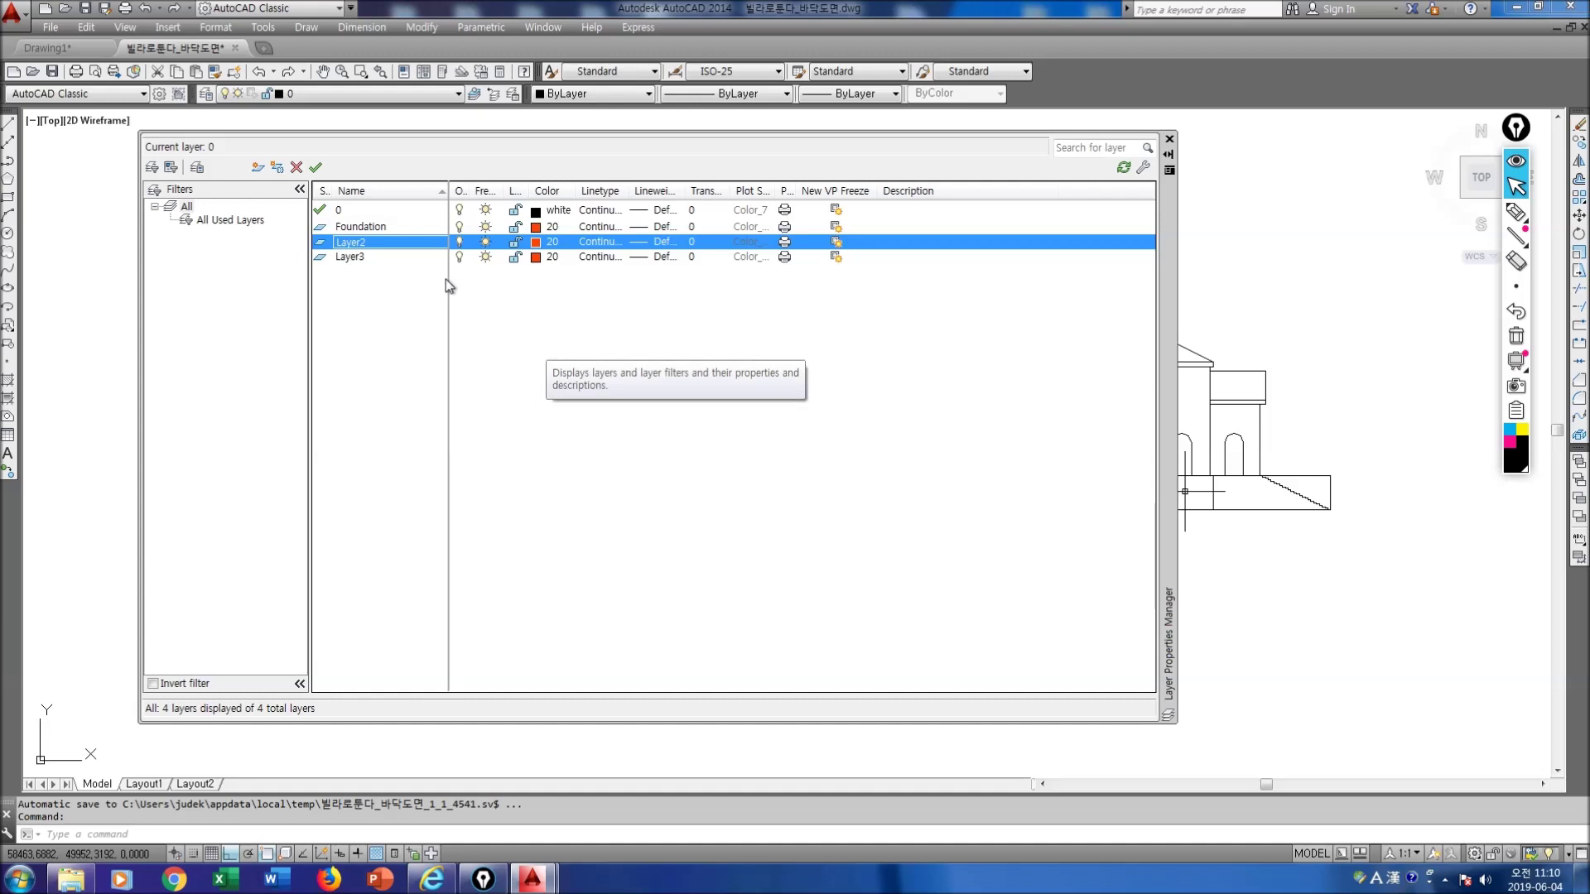
{"action": "left_click", "coordinate": [362, 245]}
{"action": "type", "text": "Middle"}
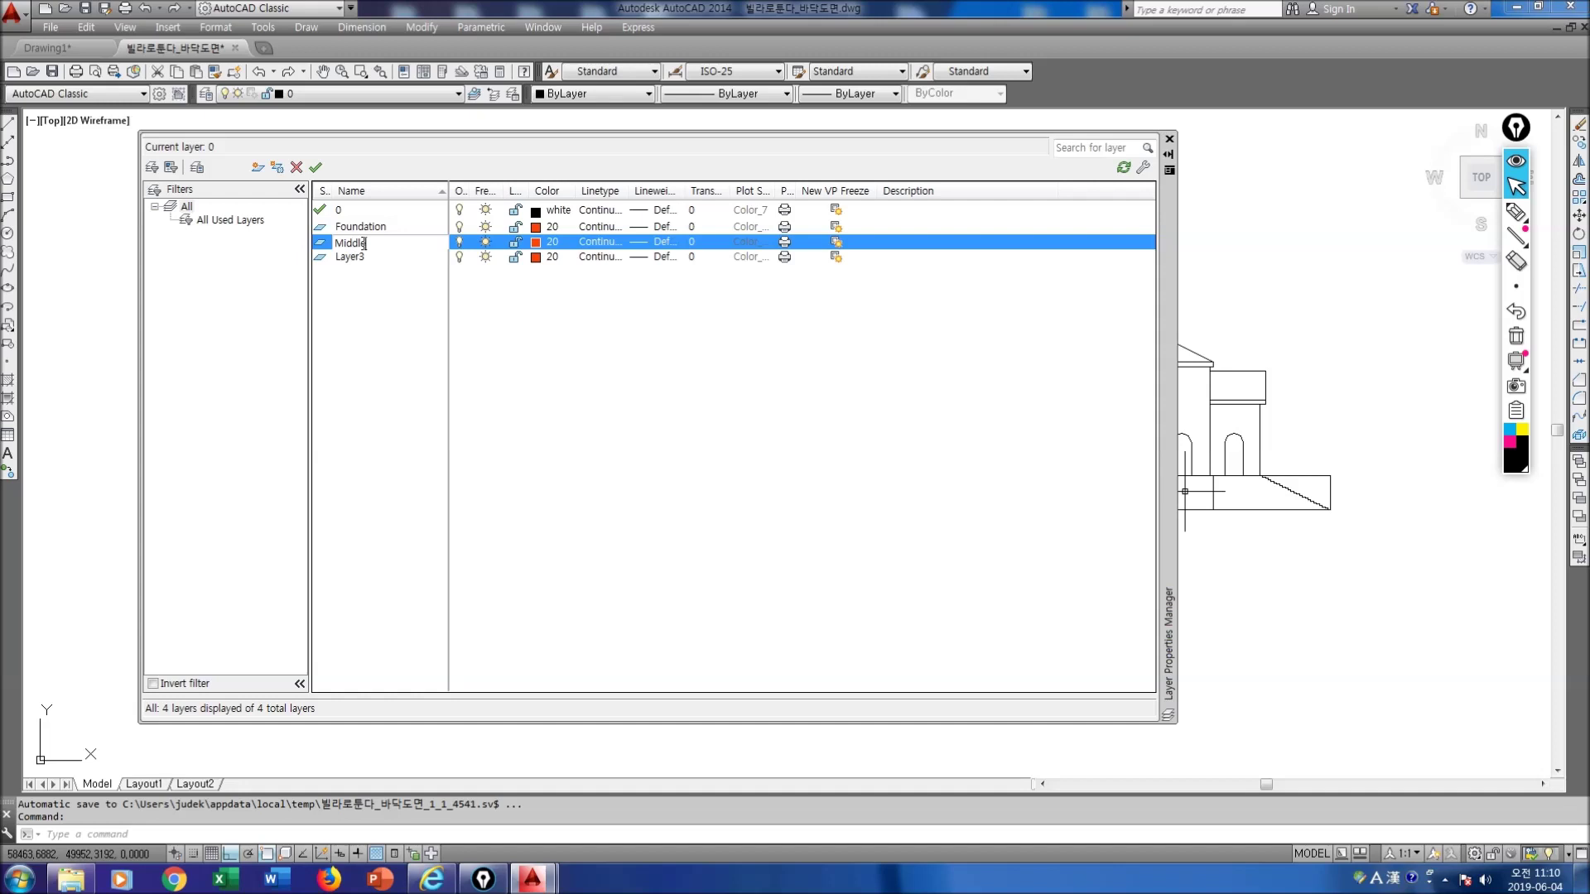
{"action": "left_click", "coordinate": [356, 256]}
{"action": "left_click", "coordinate": [362, 259]}
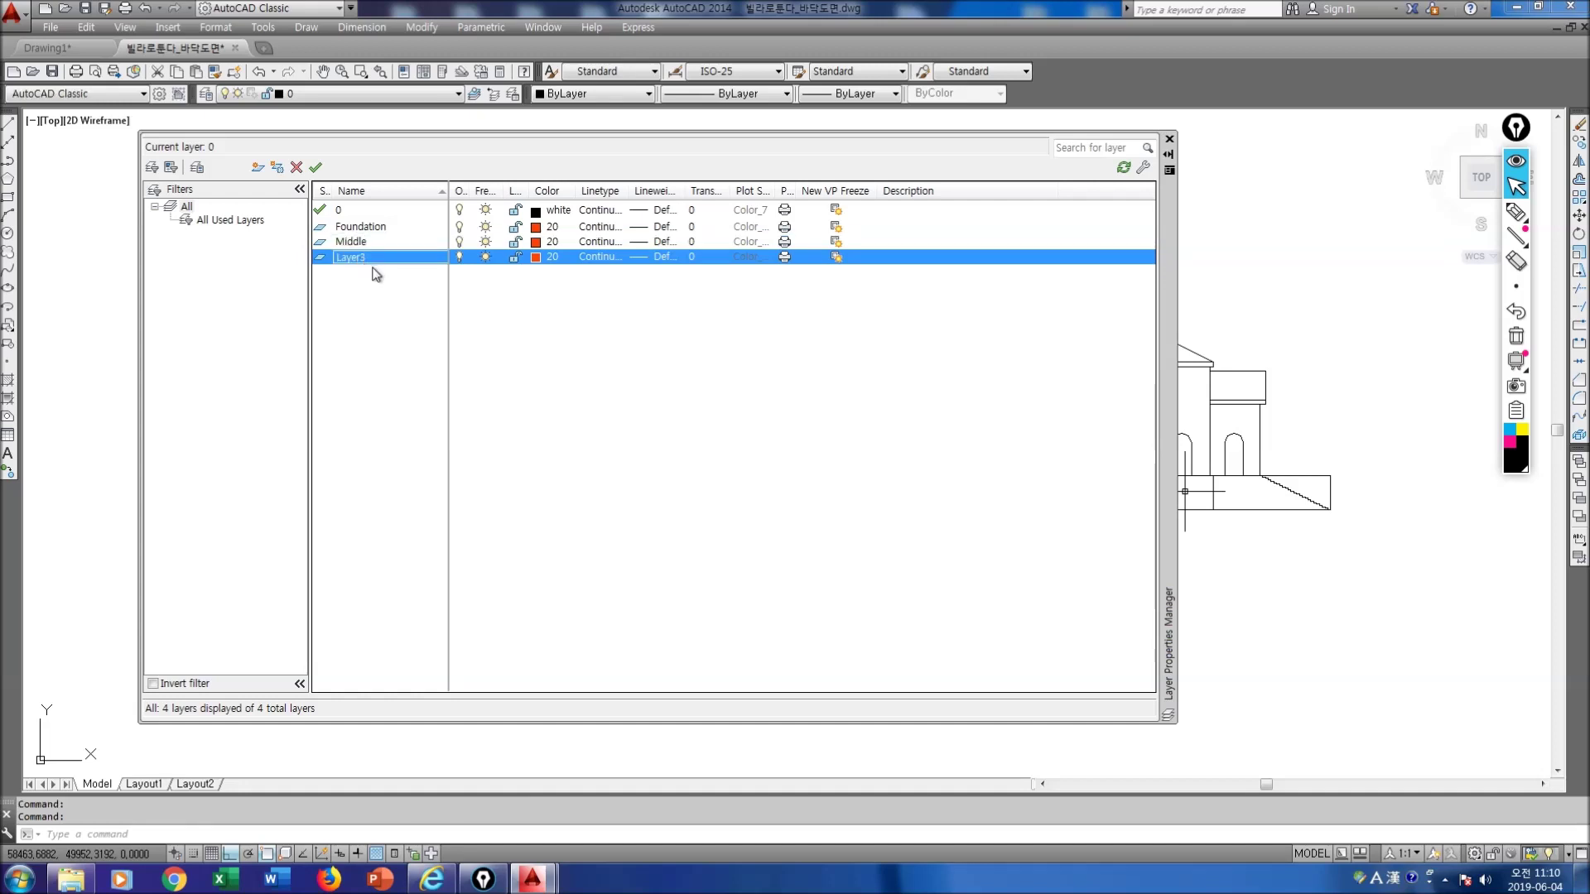
{"action": "type", "text": "Top"}
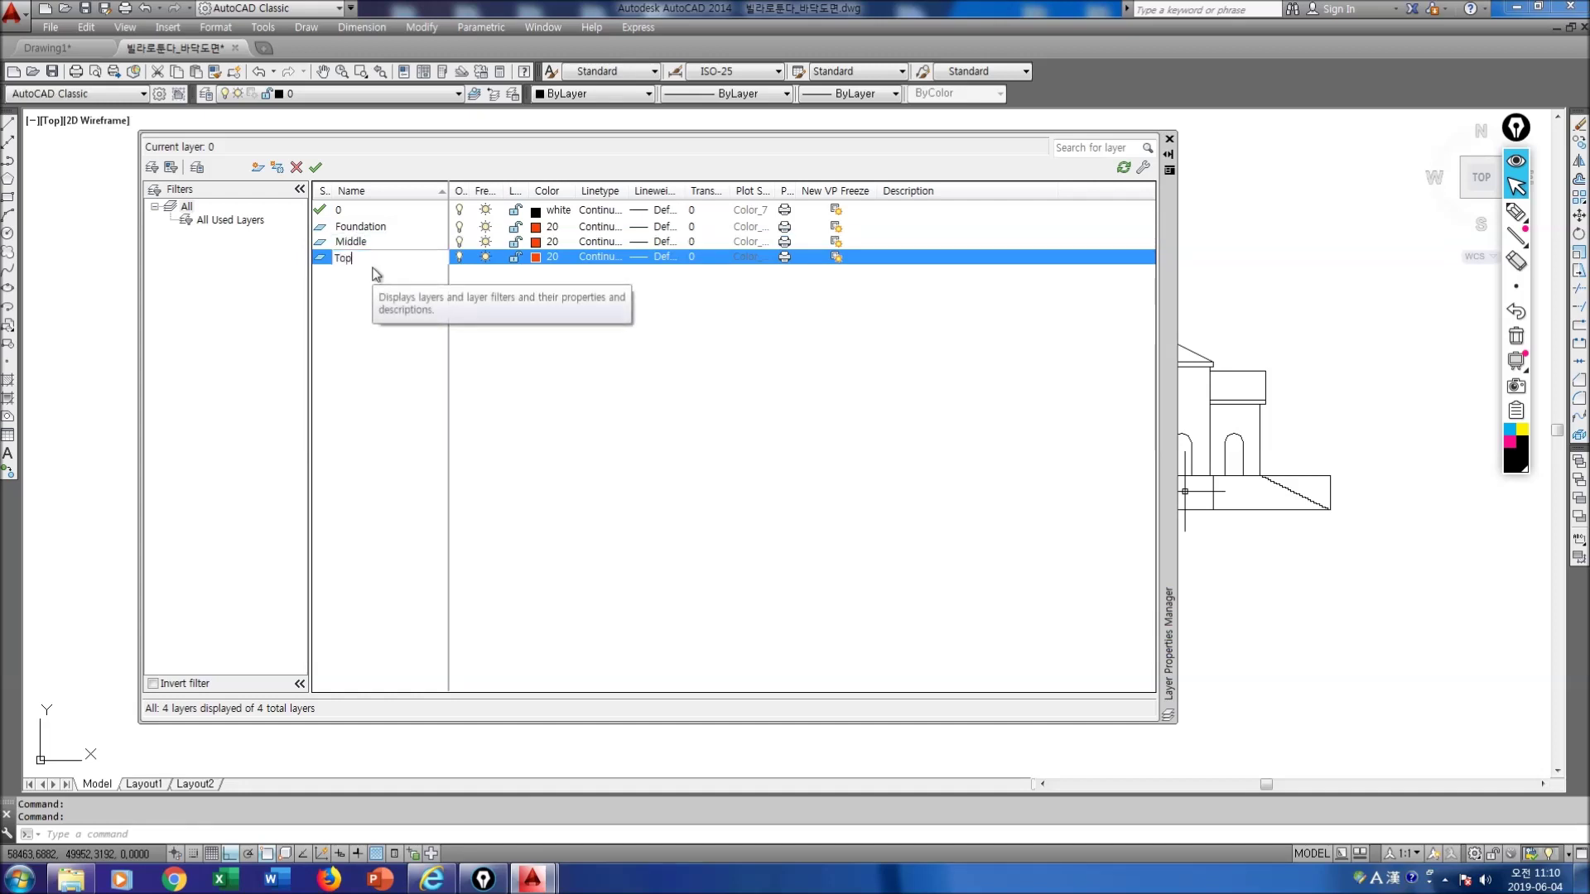
{"action": "key", "text": "Return"}
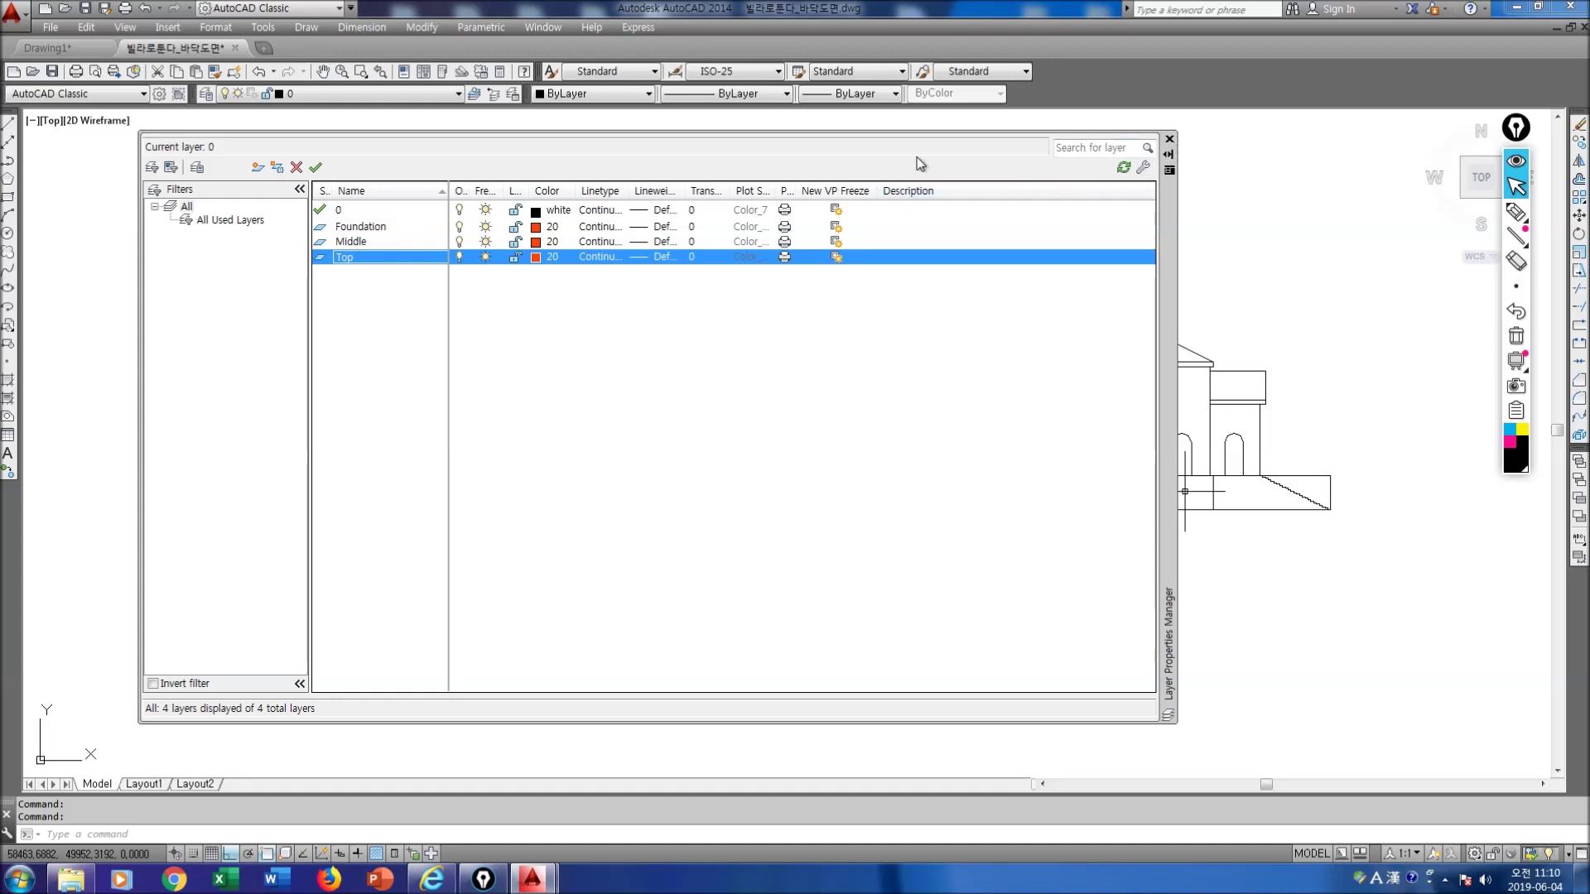
{"action": "left_click", "coordinate": [1169, 138]}
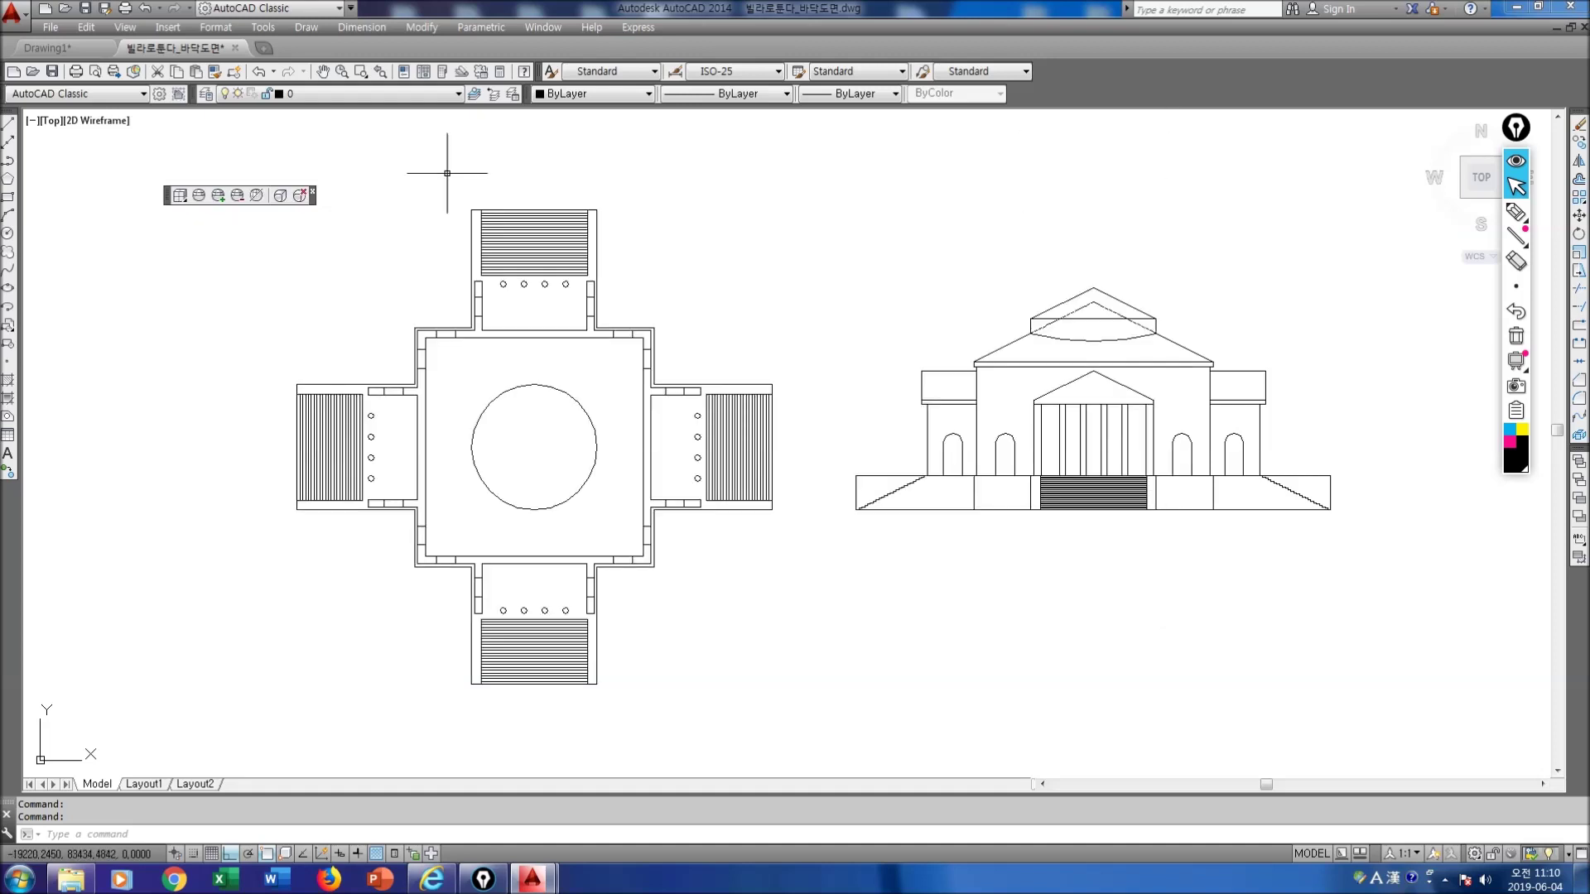
Step: Make Foundation the current layer
{"action": "left_click", "coordinate": [458, 95]}
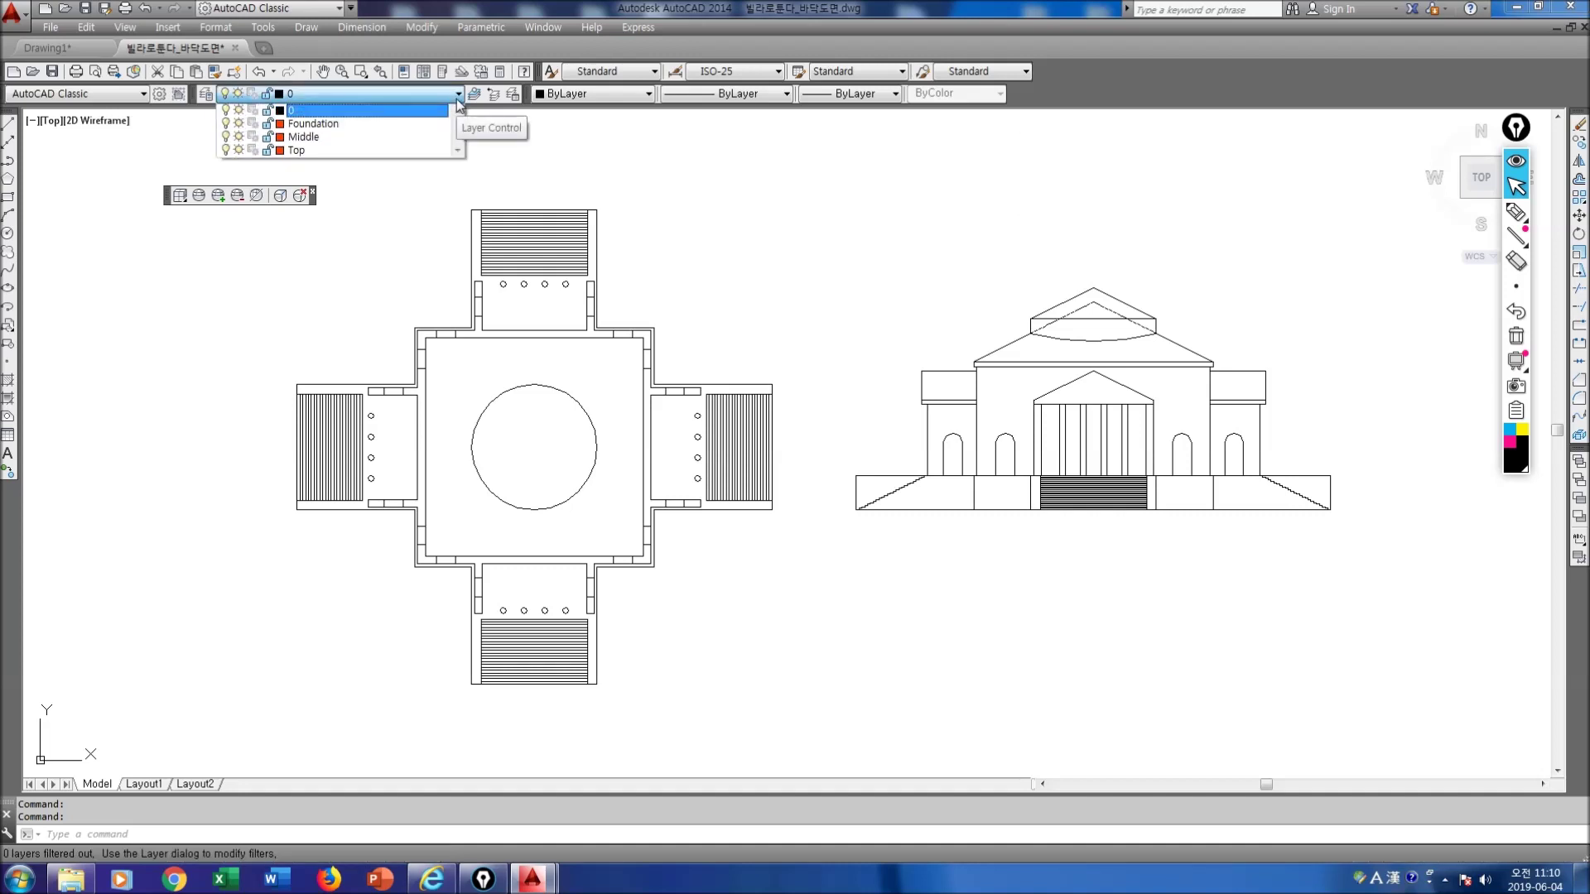
{"action": "left_click", "coordinate": [335, 126]}
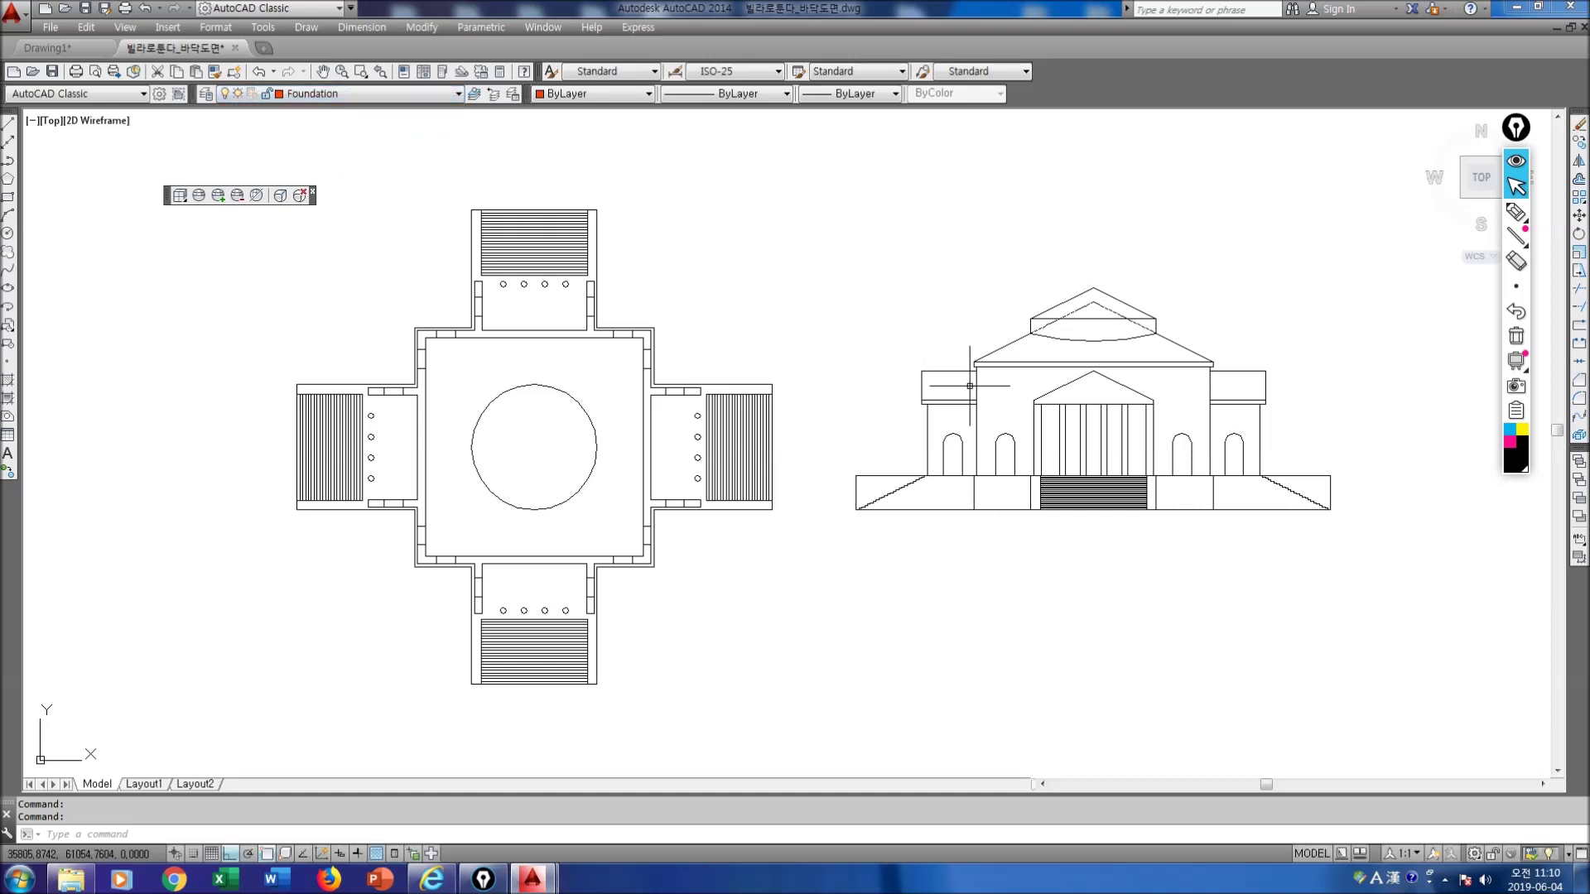
Step: Mark the foundation outline and the staircases with freehand pen strokes on the plan and elevation, and clear the marks
{"action": "key", "text": "ctrl+shift+3"}
{"action": "mouse_move", "coordinate": [871, 515]}
{"action": "left_mouse_down"}
{"action": "mouse_move", "coordinate": [1181, 514]}
{"action": "mouse_move", "coordinate": [1332, 482]}
{"action": "mouse_move", "coordinate": [1064, 477]}
{"action": "mouse_move", "coordinate": [863, 497]}
{"action": "mouse_move", "coordinate": [866, 514]}
{"action": "left_mouse_up"}
{"action": "mouse_move", "coordinate": [596, 572]}
{"action": "left_mouse_down"}
{"action": "mouse_move", "coordinate": [660, 514]}
{"action": "mouse_move", "coordinate": [770, 502]}
{"action": "mouse_move", "coordinate": [771, 406]}
{"action": "mouse_move", "coordinate": [661, 383]}
{"action": "mouse_move", "coordinate": [518, 205]}
{"action": "mouse_move", "coordinate": [468, 325]}
{"action": "mouse_move", "coordinate": [356, 377]}
{"action": "mouse_move", "coordinate": [465, 637]}
{"action": "mouse_move", "coordinate": [590, 591]}
{"action": "left_mouse_up"}
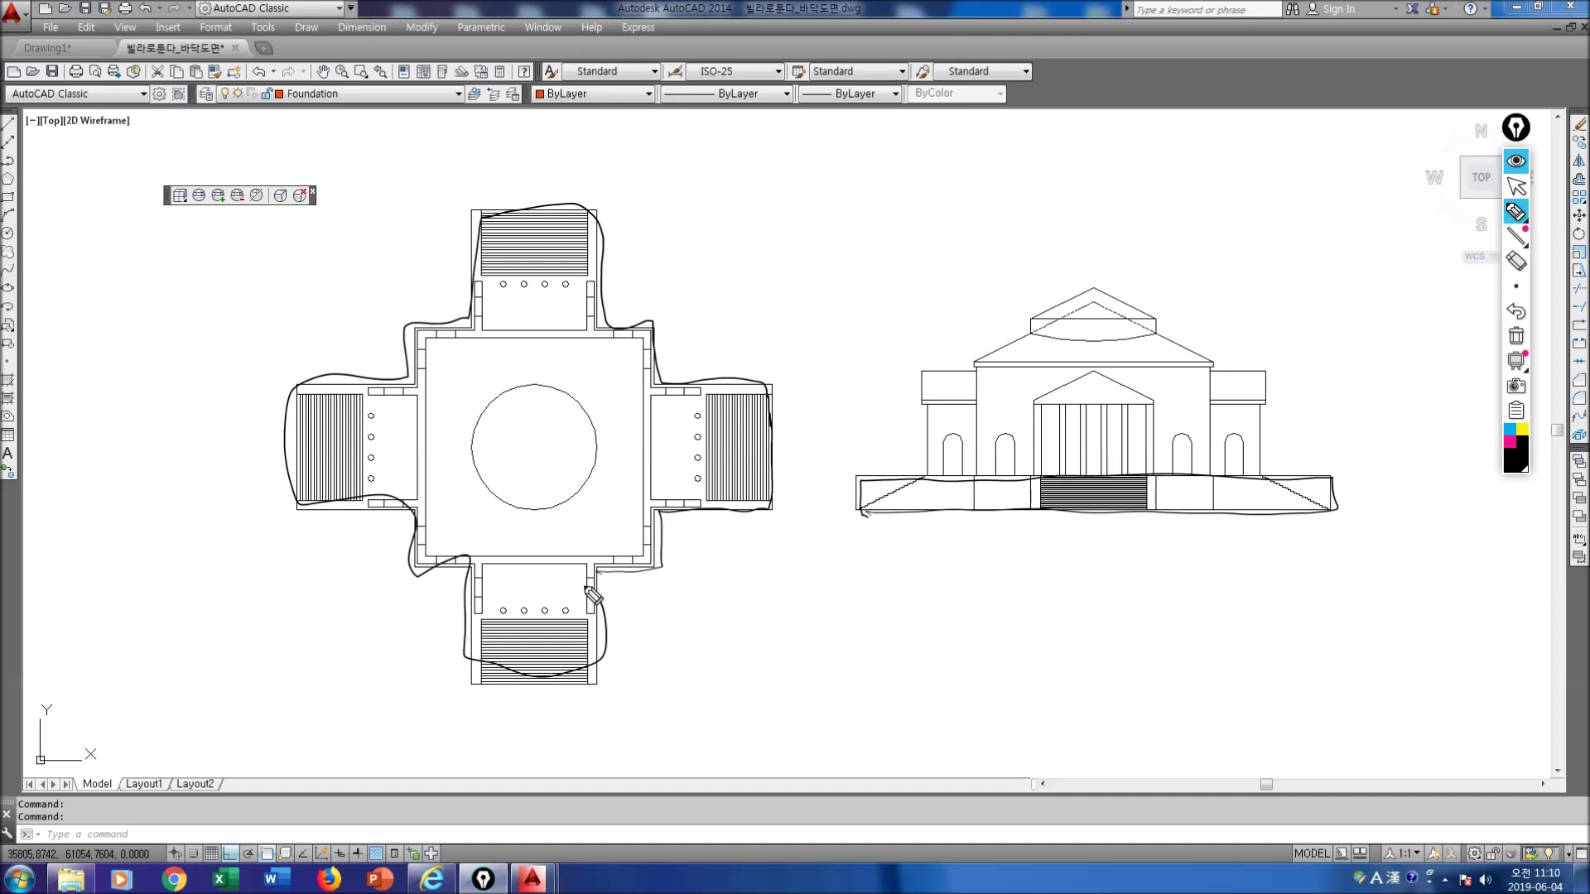
{"action": "left_click_drag", "start_coordinate": [1068, 505], "coordinate": [1056, 517]}
{"action": "mouse_move", "coordinate": [774, 406]}
{"action": "left_mouse_down"}
{"action": "mouse_move", "coordinate": [709, 403]}
{"action": "mouse_move", "coordinate": [705, 503]}
{"action": "left_mouse_up"}
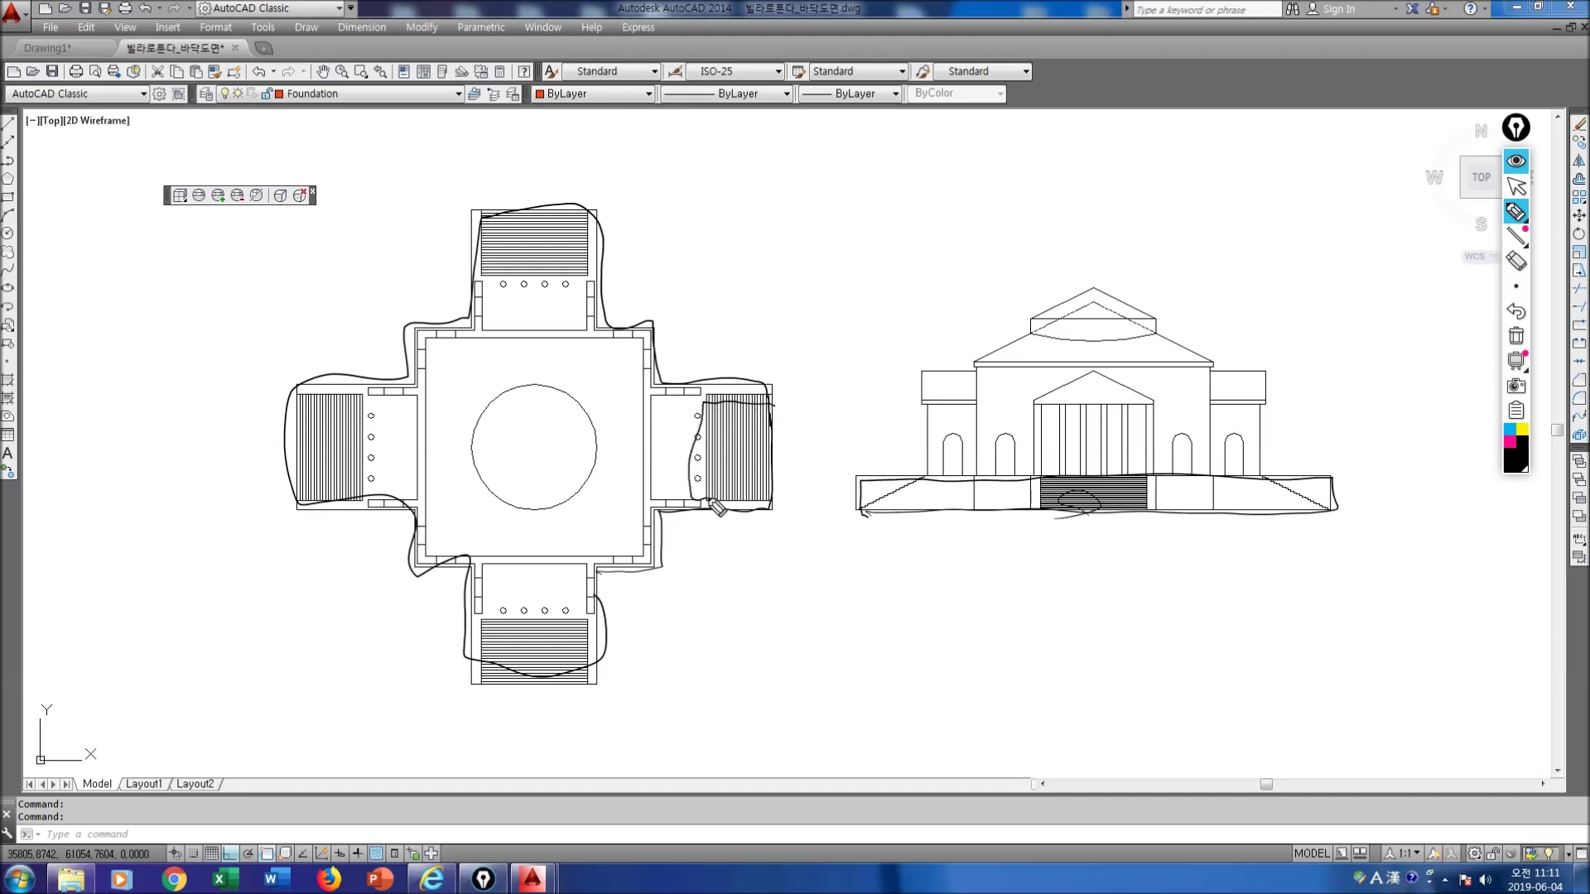
{"action": "mouse_move", "coordinate": [586, 214]}
{"action": "left_mouse_down"}
{"action": "mouse_move", "coordinate": [568, 298]}
{"action": "mouse_move", "coordinate": [475, 244]}
{"action": "left_mouse_up"}
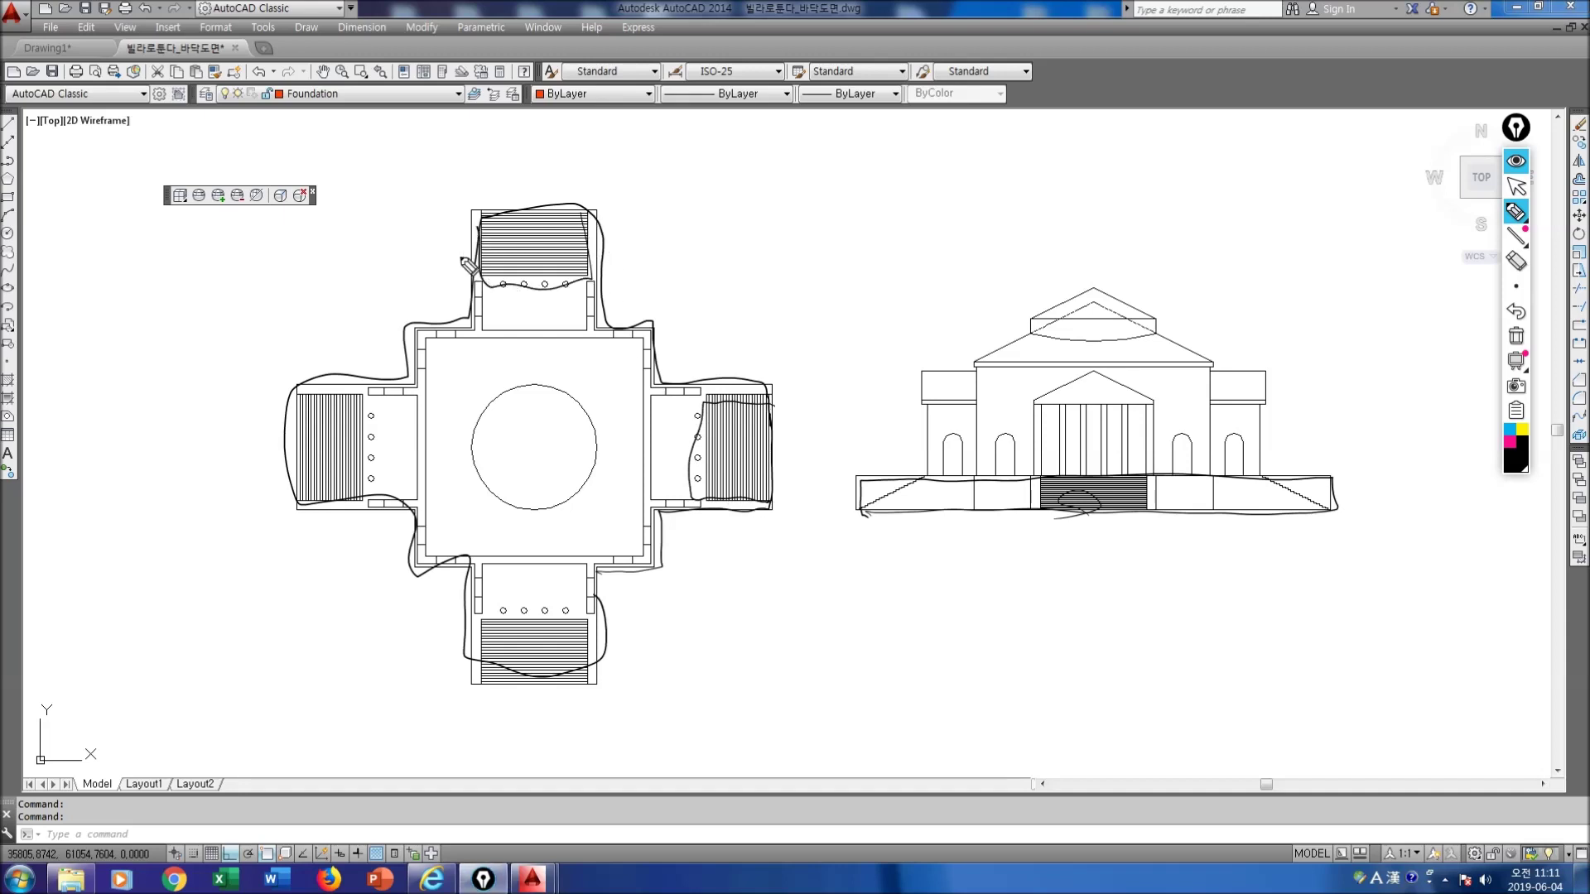
{"action": "mouse_move", "coordinate": [313, 404]}
{"action": "left_mouse_down"}
{"action": "mouse_move", "coordinate": [365, 496]}
{"action": "mouse_move", "coordinate": [310, 500]}
{"action": "left_mouse_up"}
{"action": "mouse_move", "coordinate": [487, 687]}
{"action": "left_mouse_down"}
{"action": "mouse_move", "coordinate": [489, 646]}
{"action": "mouse_move", "coordinate": [592, 622]}
{"action": "mouse_move", "coordinate": [581, 688]}
{"action": "left_mouse_up"}
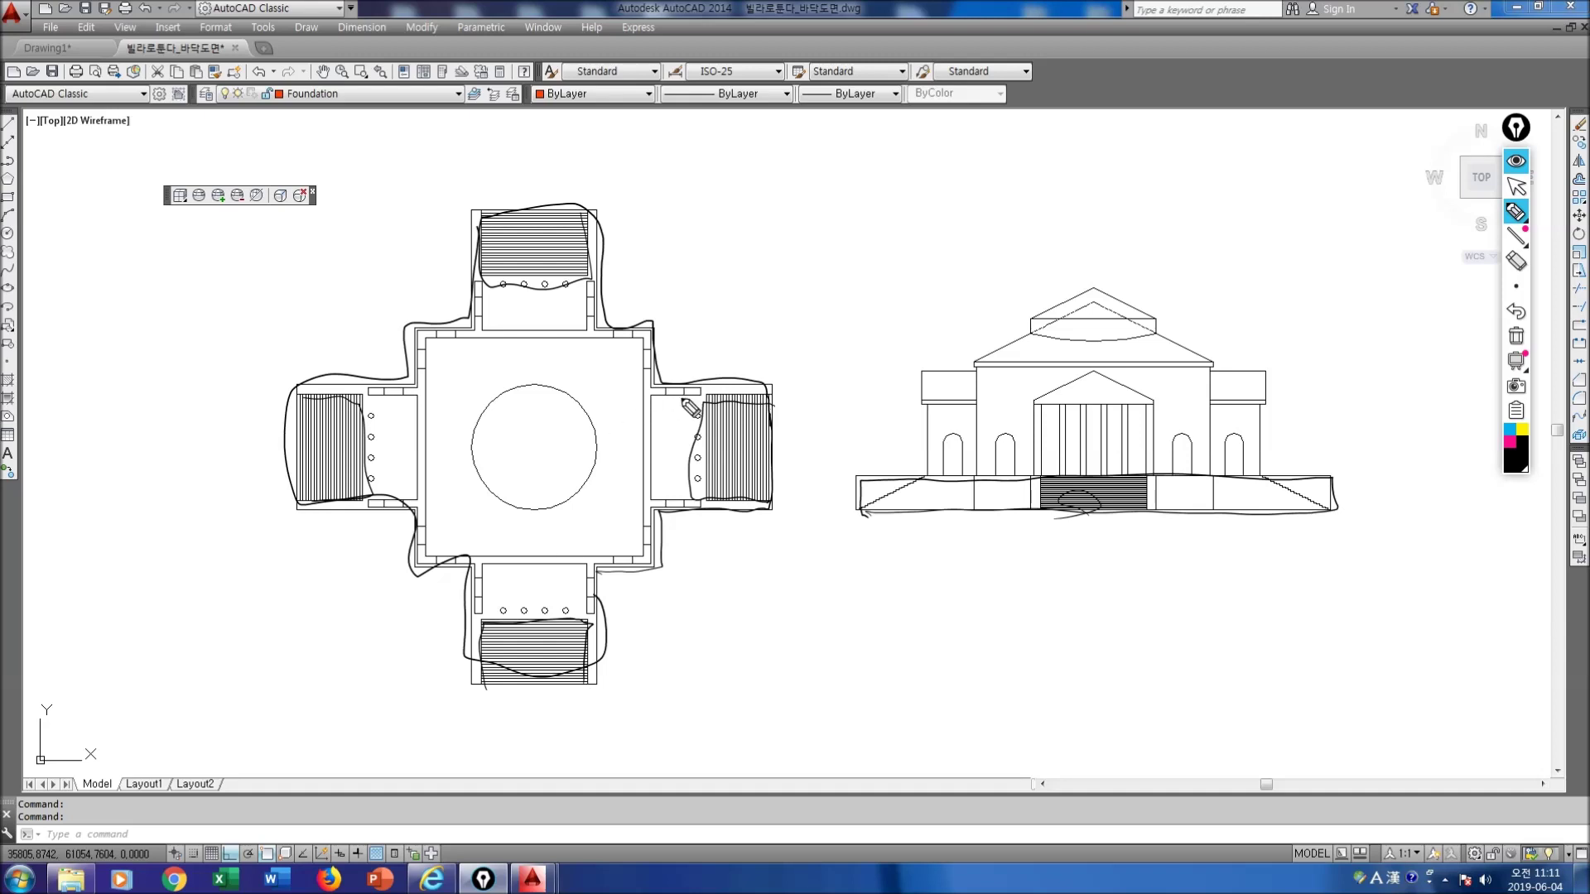
{"action": "key", "text": "ctrl+shift+7"}
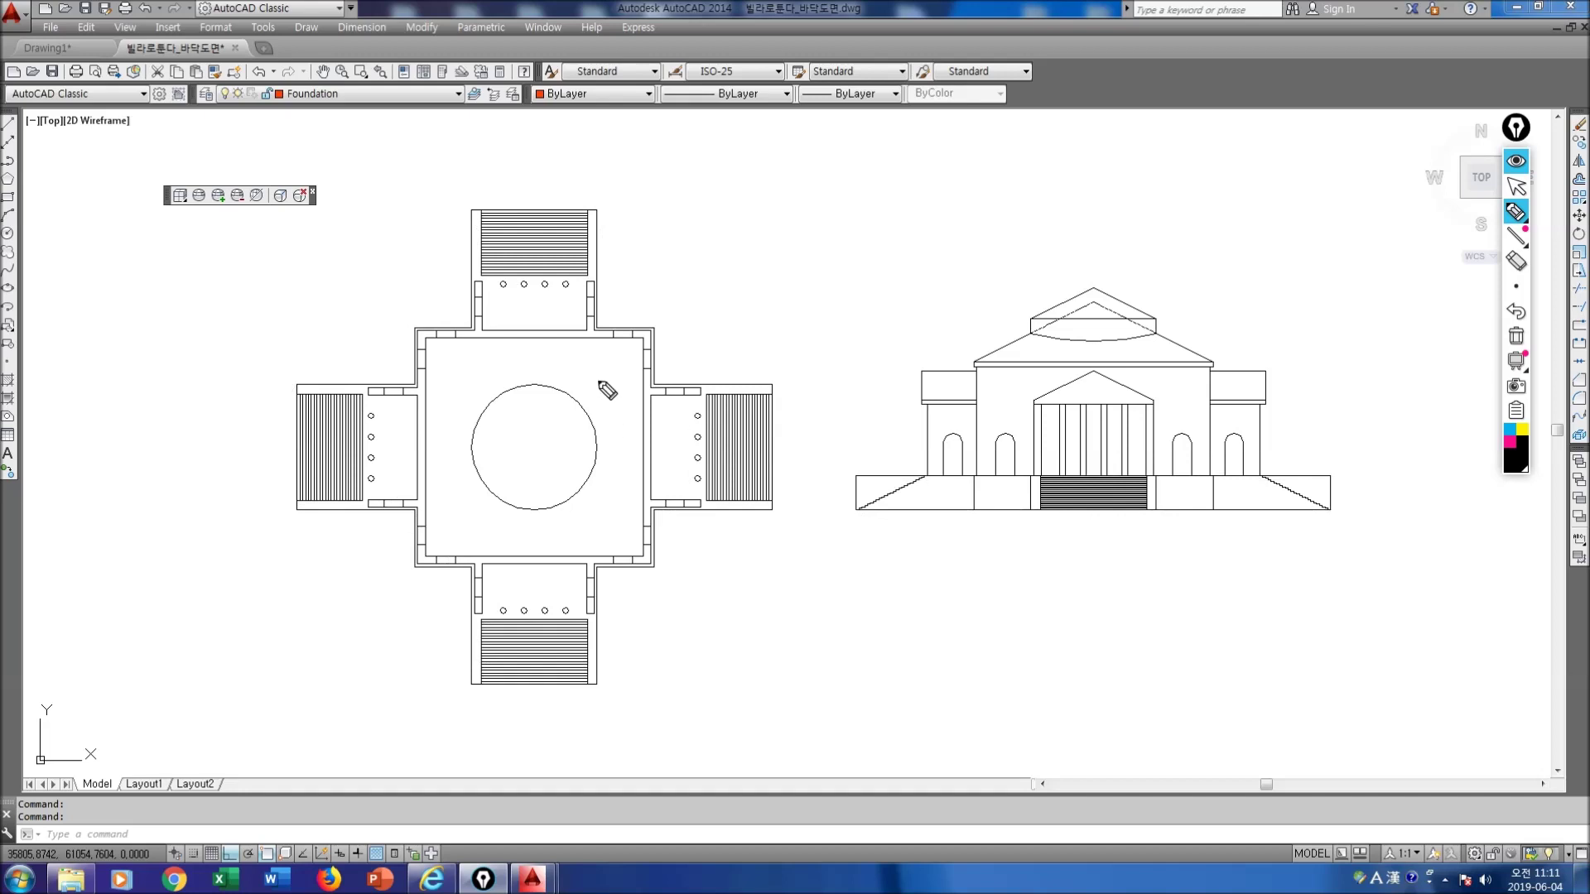
Step: Lock layer 0 so the existing plan and elevation linework cannot be edited
{"action": "key", "text": "ctrl+shift+2"}
{"action": "left_click", "coordinate": [455, 95]}
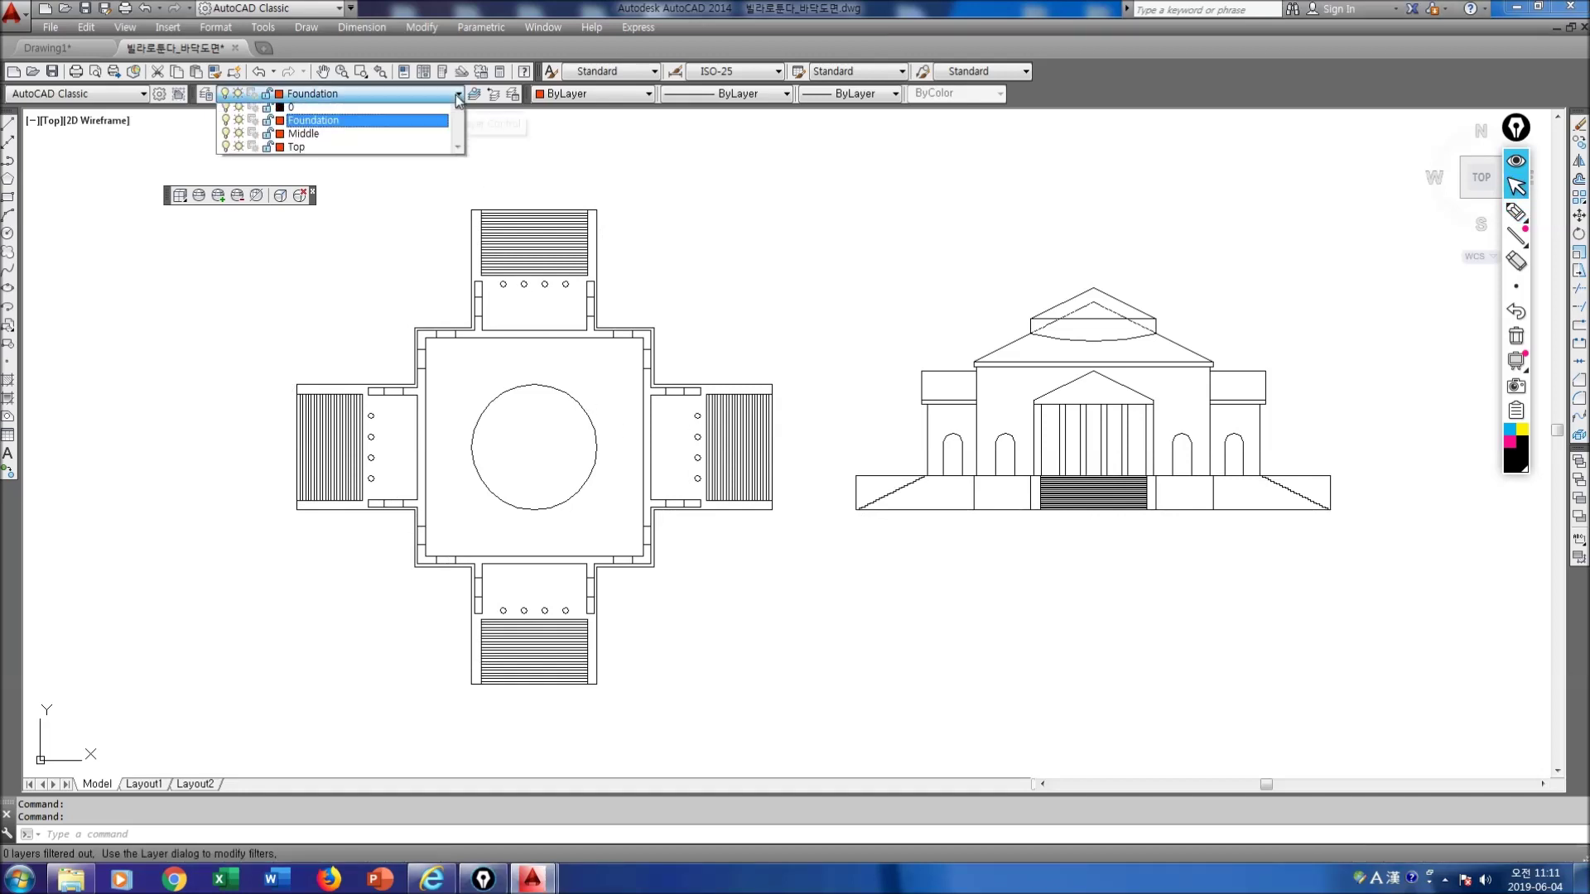
{"action": "left_click", "coordinate": [820, 252]}
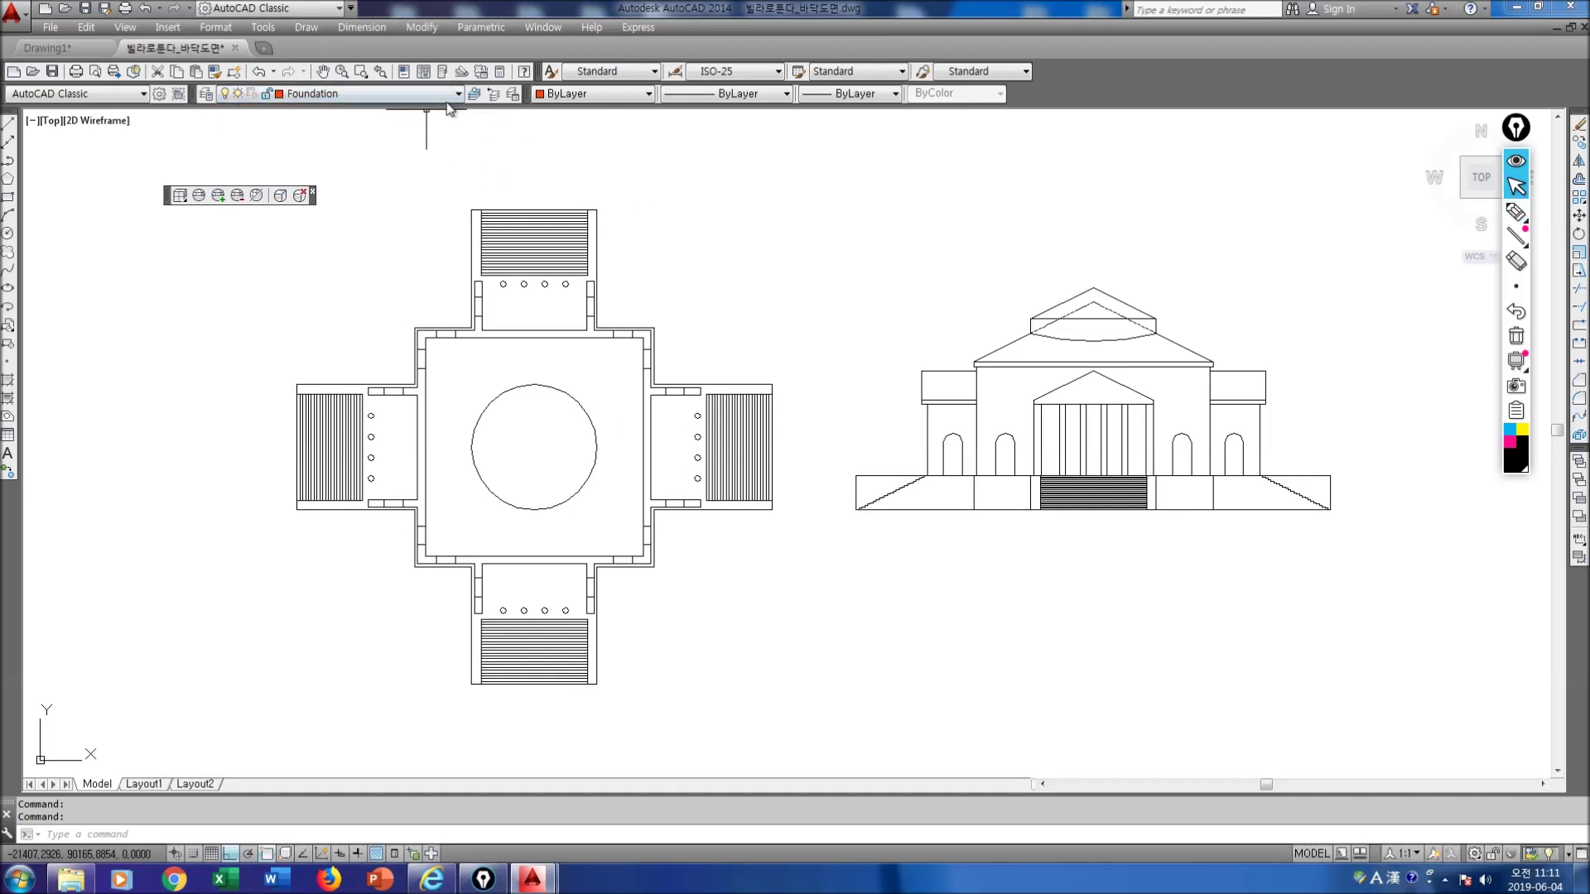
{"action": "left_click", "coordinate": [458, 94]}
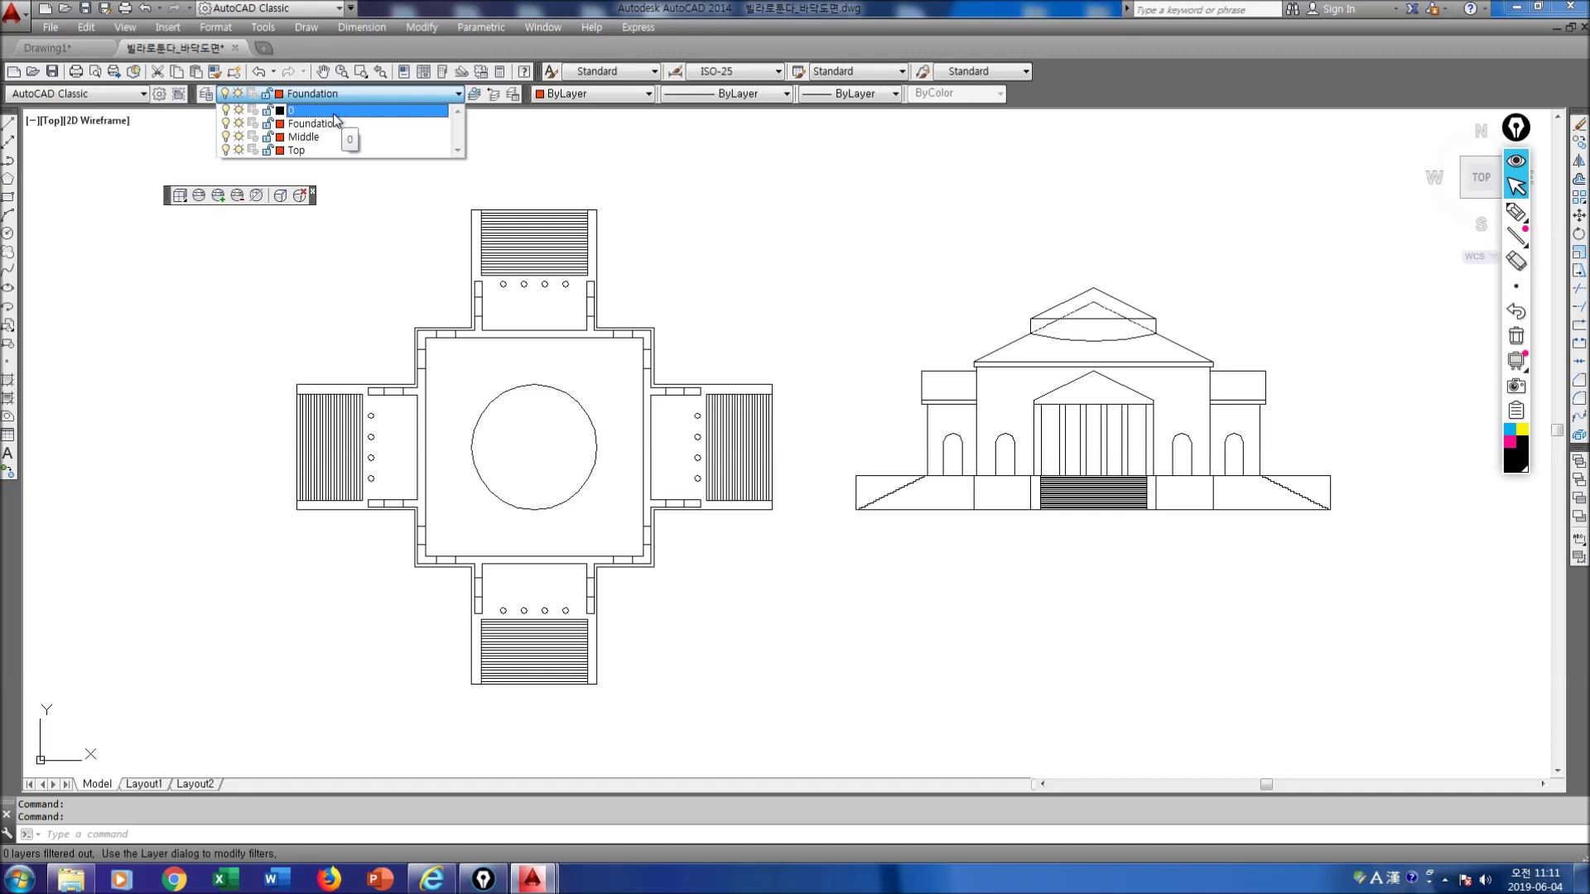
{"action": "left_click", "coordinate": [267, 110]}
{"action": "left_click", "coordinate": [265, 338]}
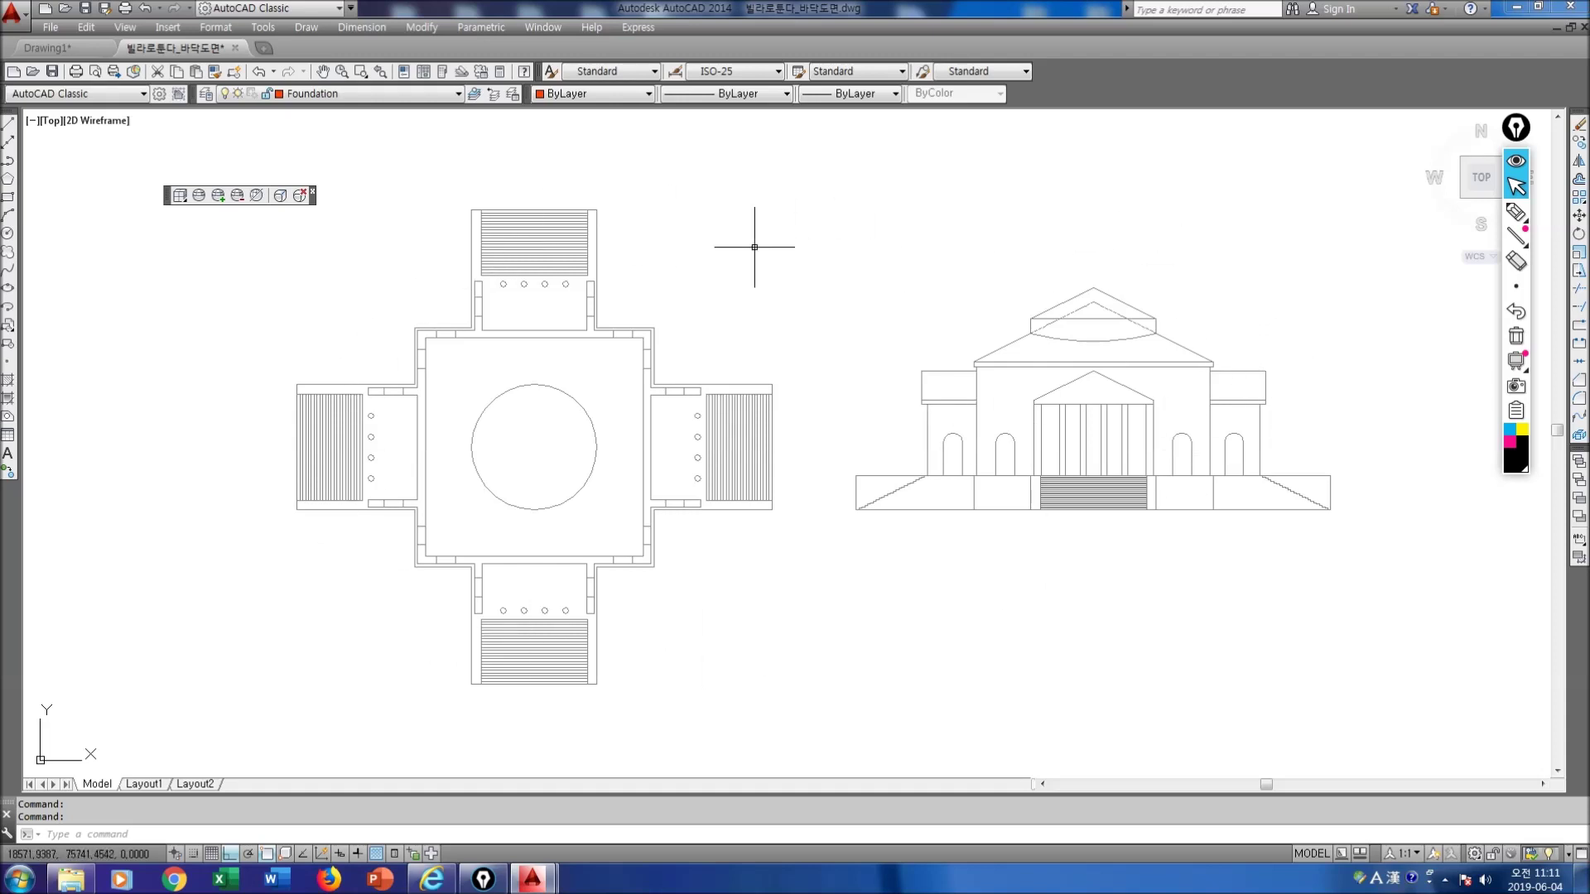
Step: Try selecting objects of locked layer 0 in the elevation and the plan, and clear the selection
{"action": "left_click_drag", "start_coordinate": [1011, 520], "coordinate": [887, 421]}
{"action": "left_click", "coordinate": [1015, 448]}
{"action": "left_click_drag", "start_coordinate": [1052, 463], "coordinate": [1076, 464]}
{"action": "left_click_drag", "start_coordinate": [1161, 450], "coordinate": [1194, 432]}
{"action": "left_click", "coordinate": [1148, 397]}
{"action": "left_click", "coordinate": [674, 345]}
{"action": "left_click", "coordinate": [612, 331]}
{"action": "left_click", "coordinate": [525, 338]}
{"action": "left_click", "coordinate": [580, 270]}
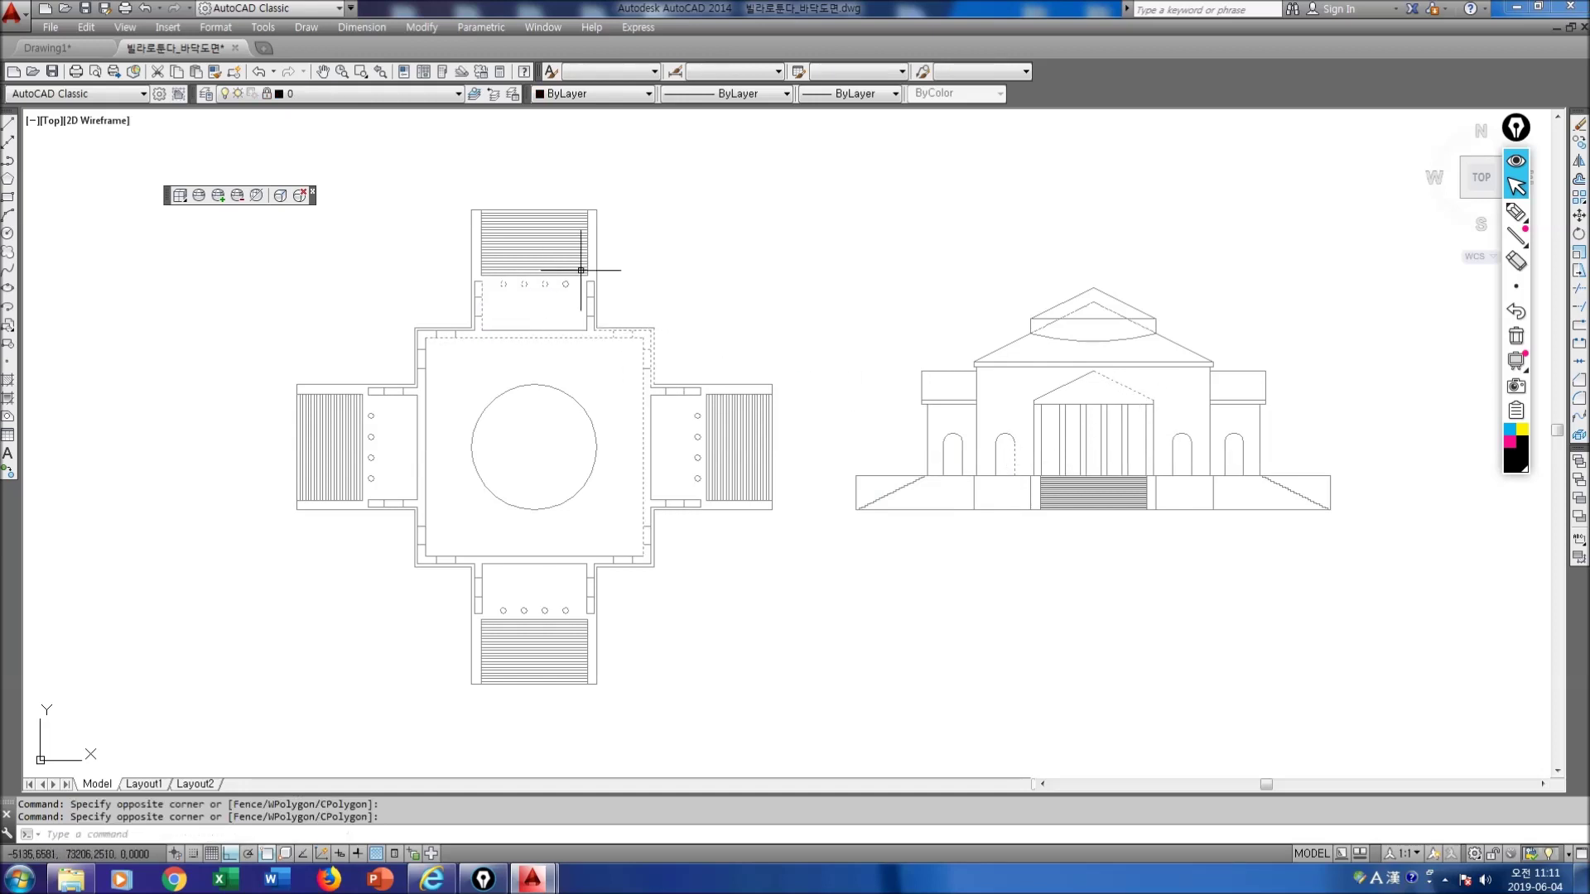
{"action": "key", "text": "Escape"}
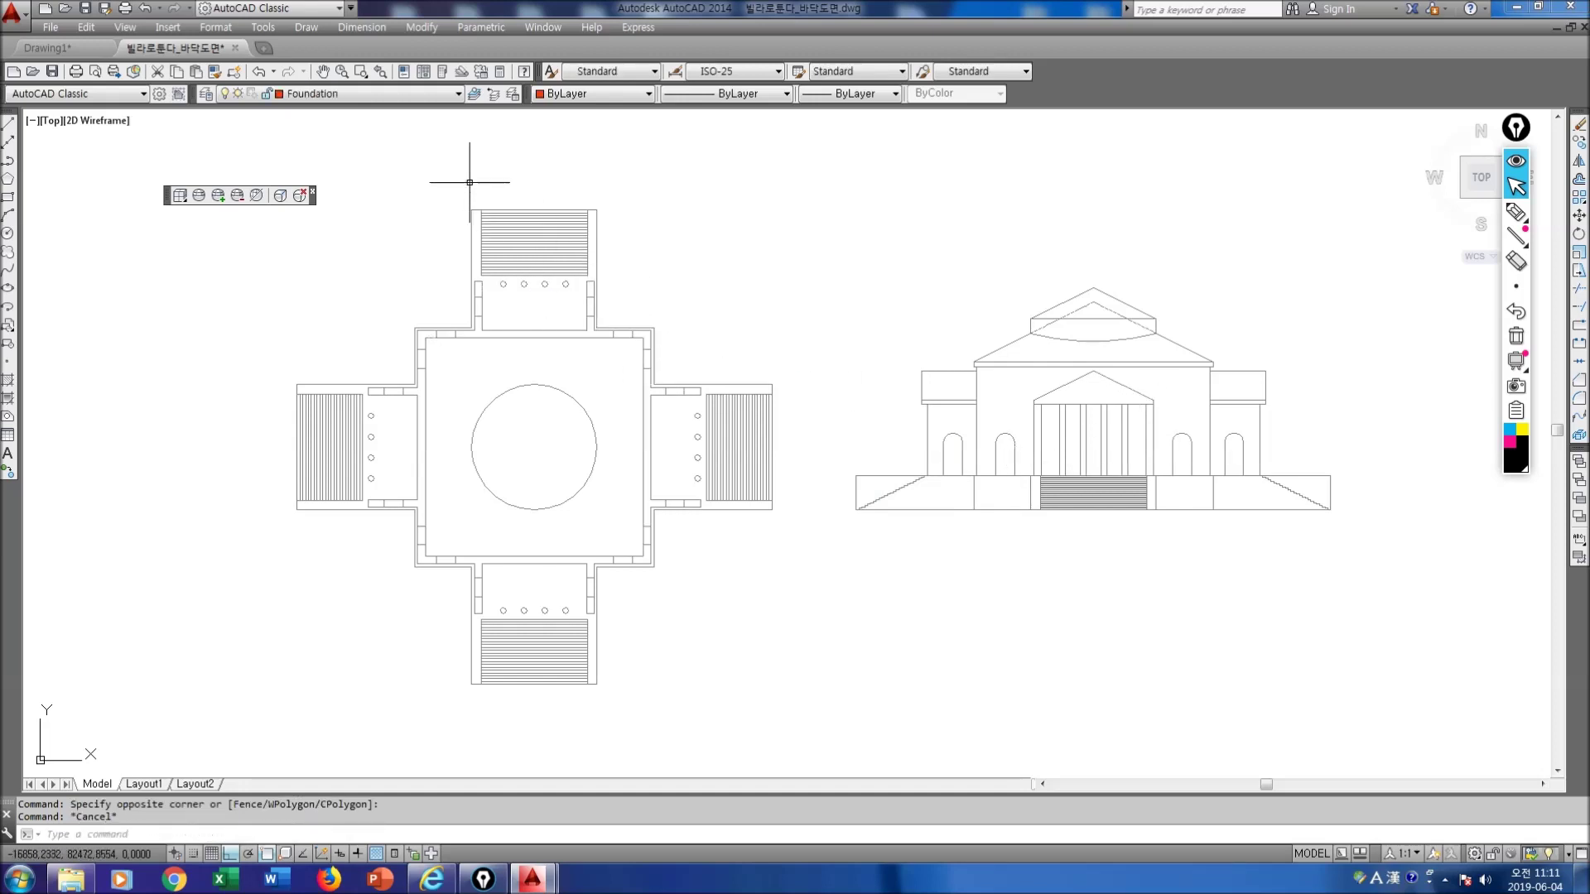
Step: Begin a polyline on the Foundation layer, tracing the north wing around its staircase, and undo the misplaced last point
{"action": "left_click", "coordinate": [316, 100]}
{"action": "left_click", "coordinate": [315, 120]}
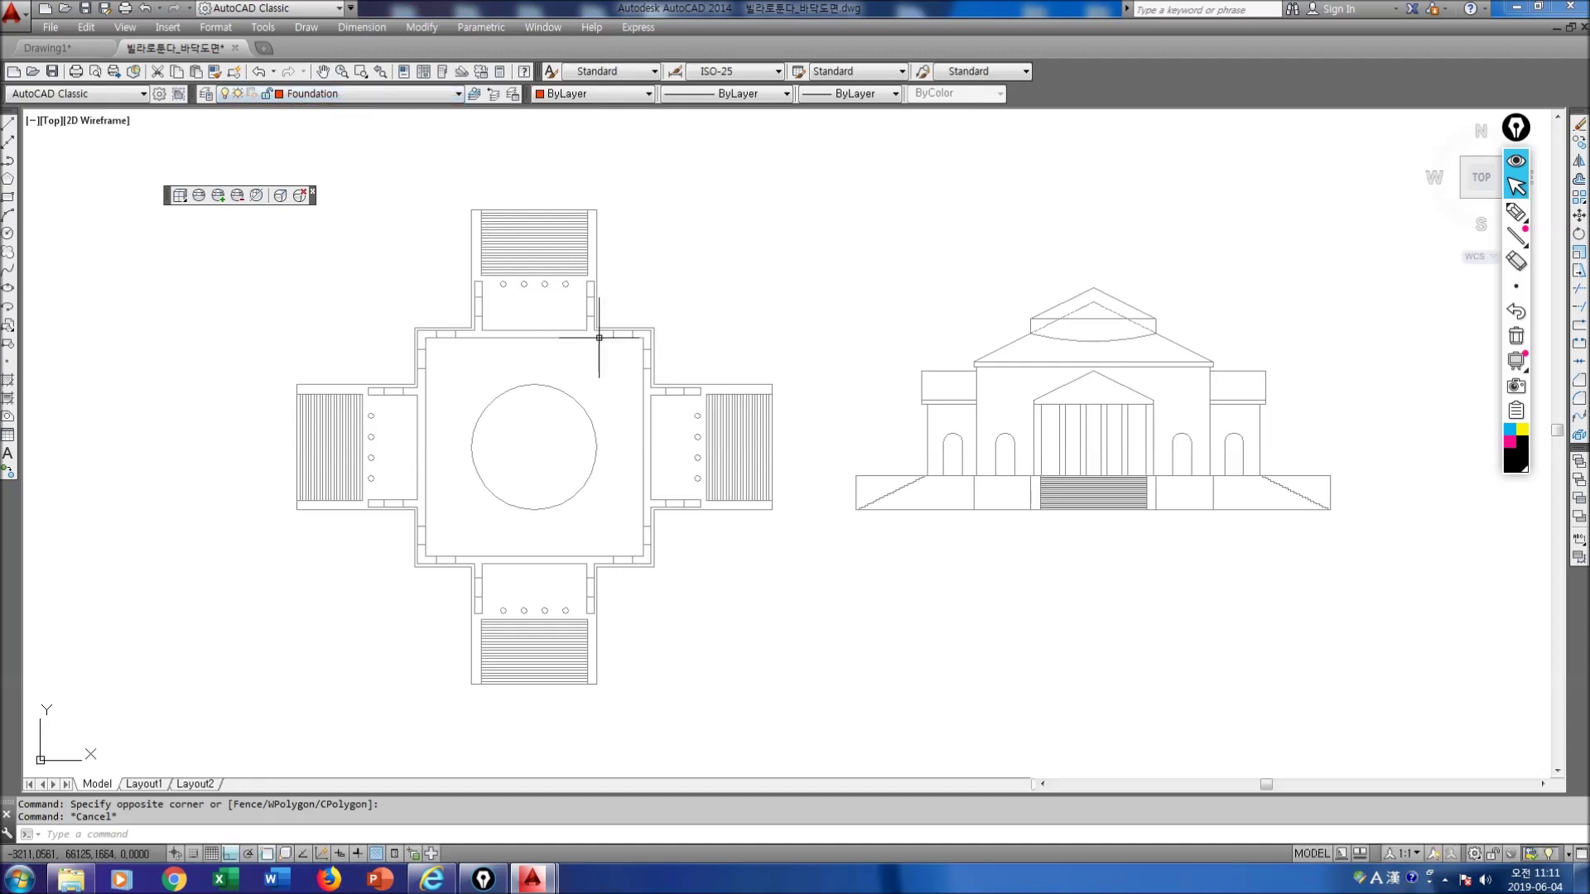
{"action": "type", "text": "PL"}
{"action": "key", "text": "Return"}
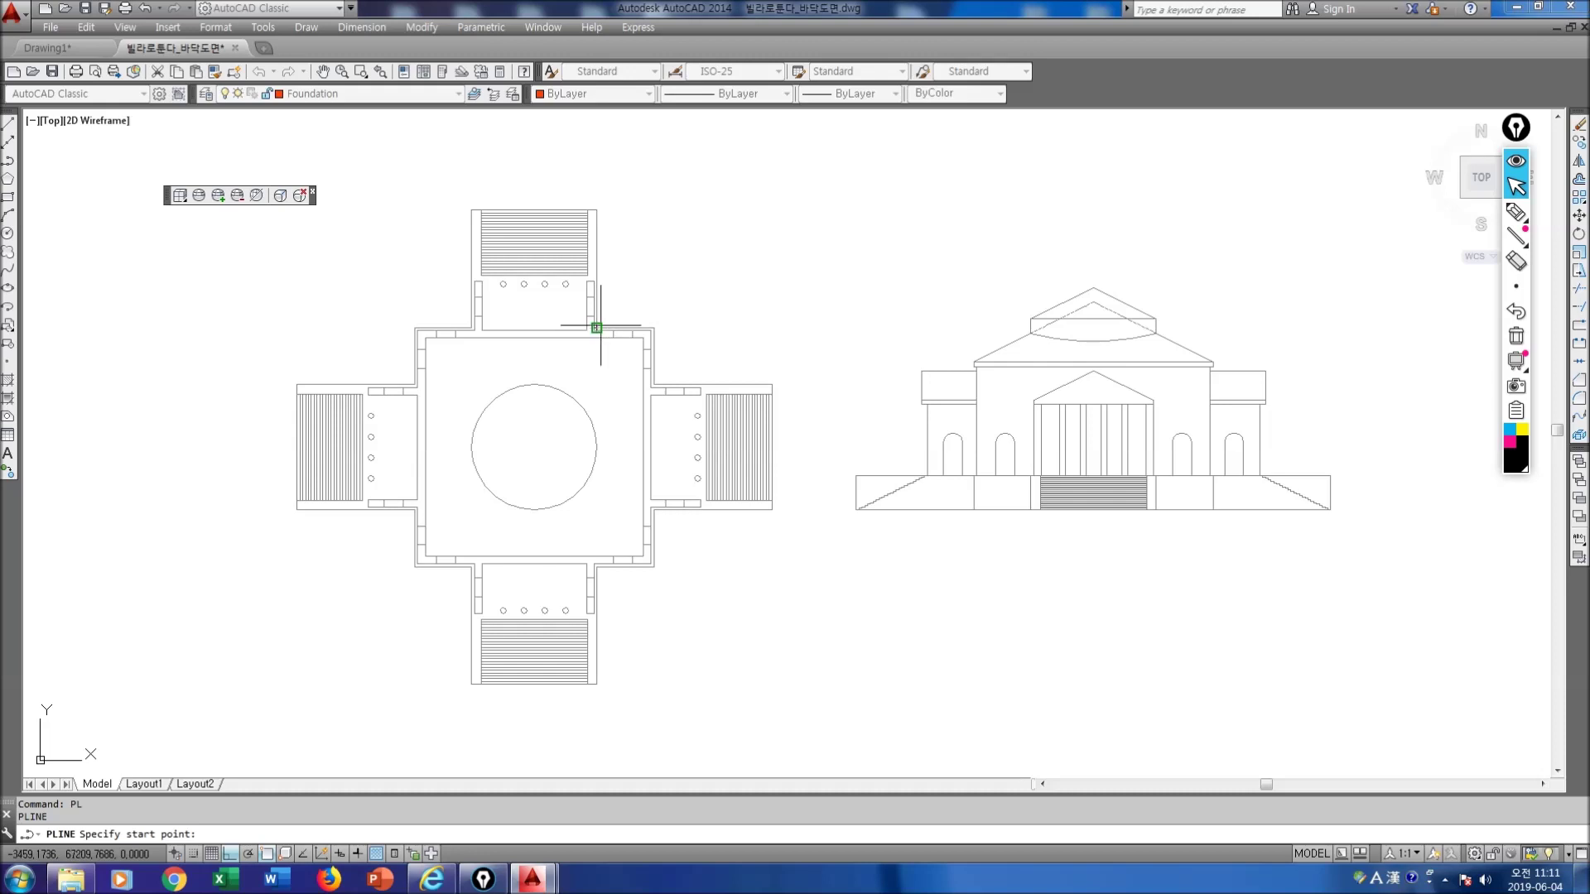
{"action": "left_click", "coordinate": [596, 328]}
{"action": "left_click", "coordinate": [588, 209]}
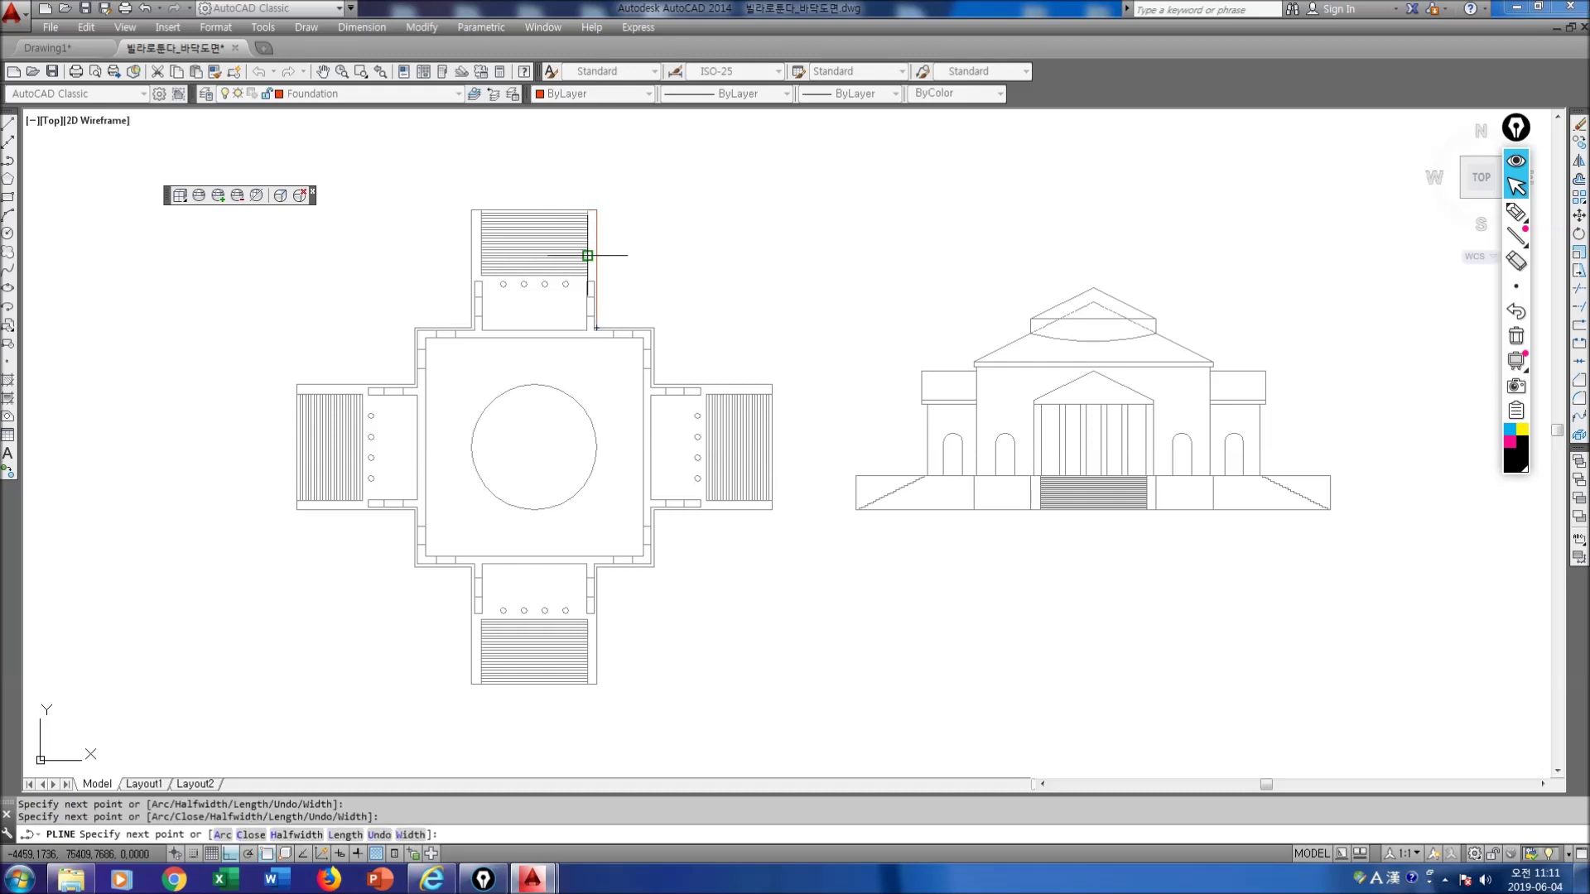
{"action": "left_click", "coordinate": [587, 274]}
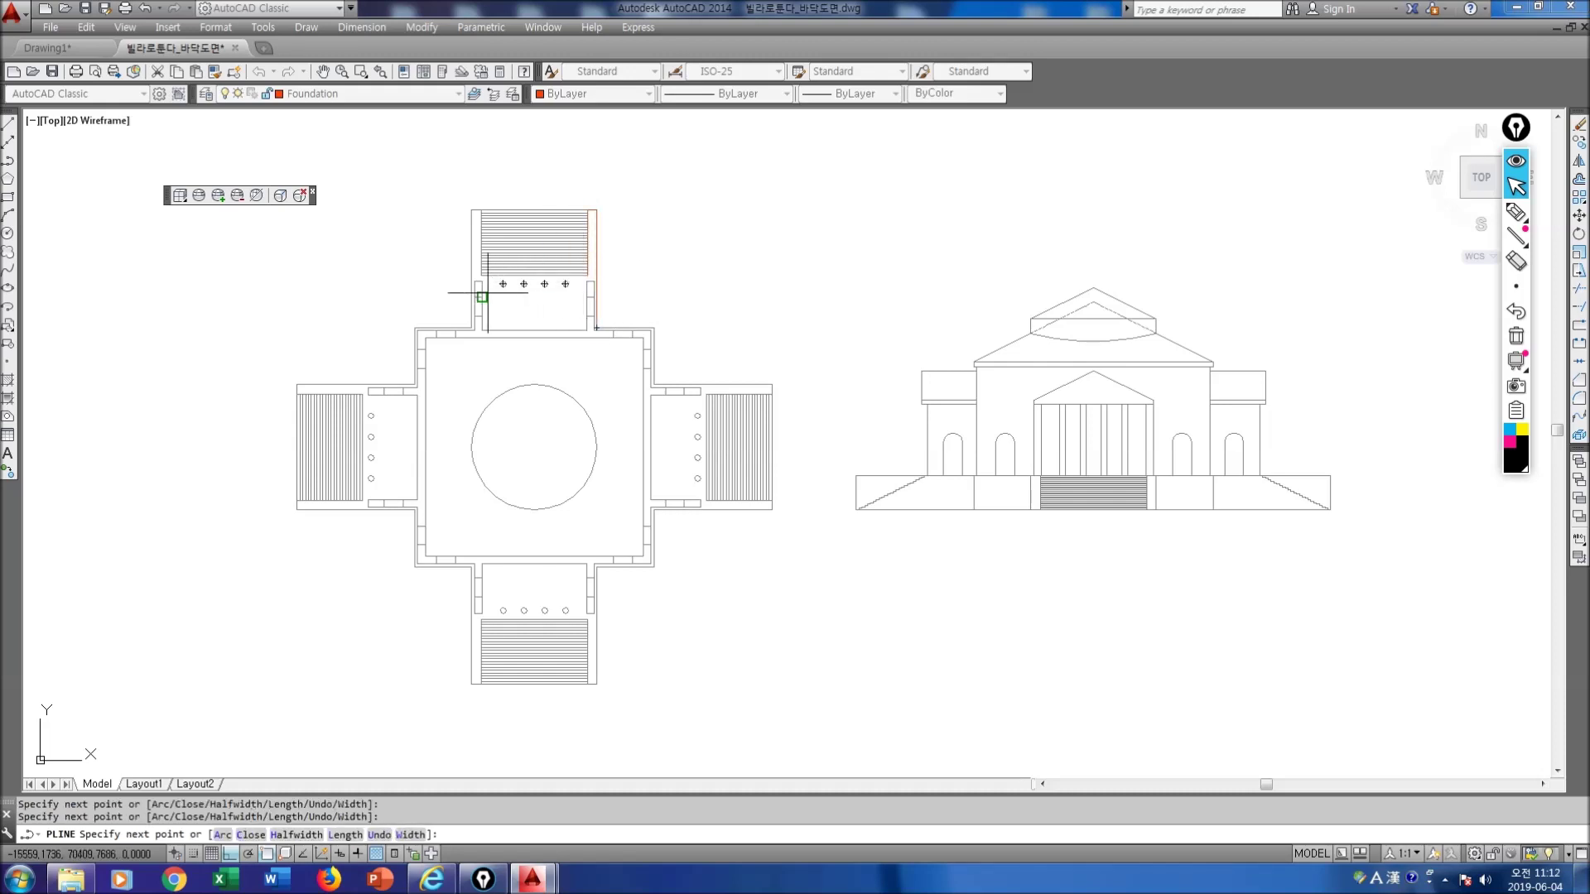
{"action": "left_click", "coordinate": [481, 275]}
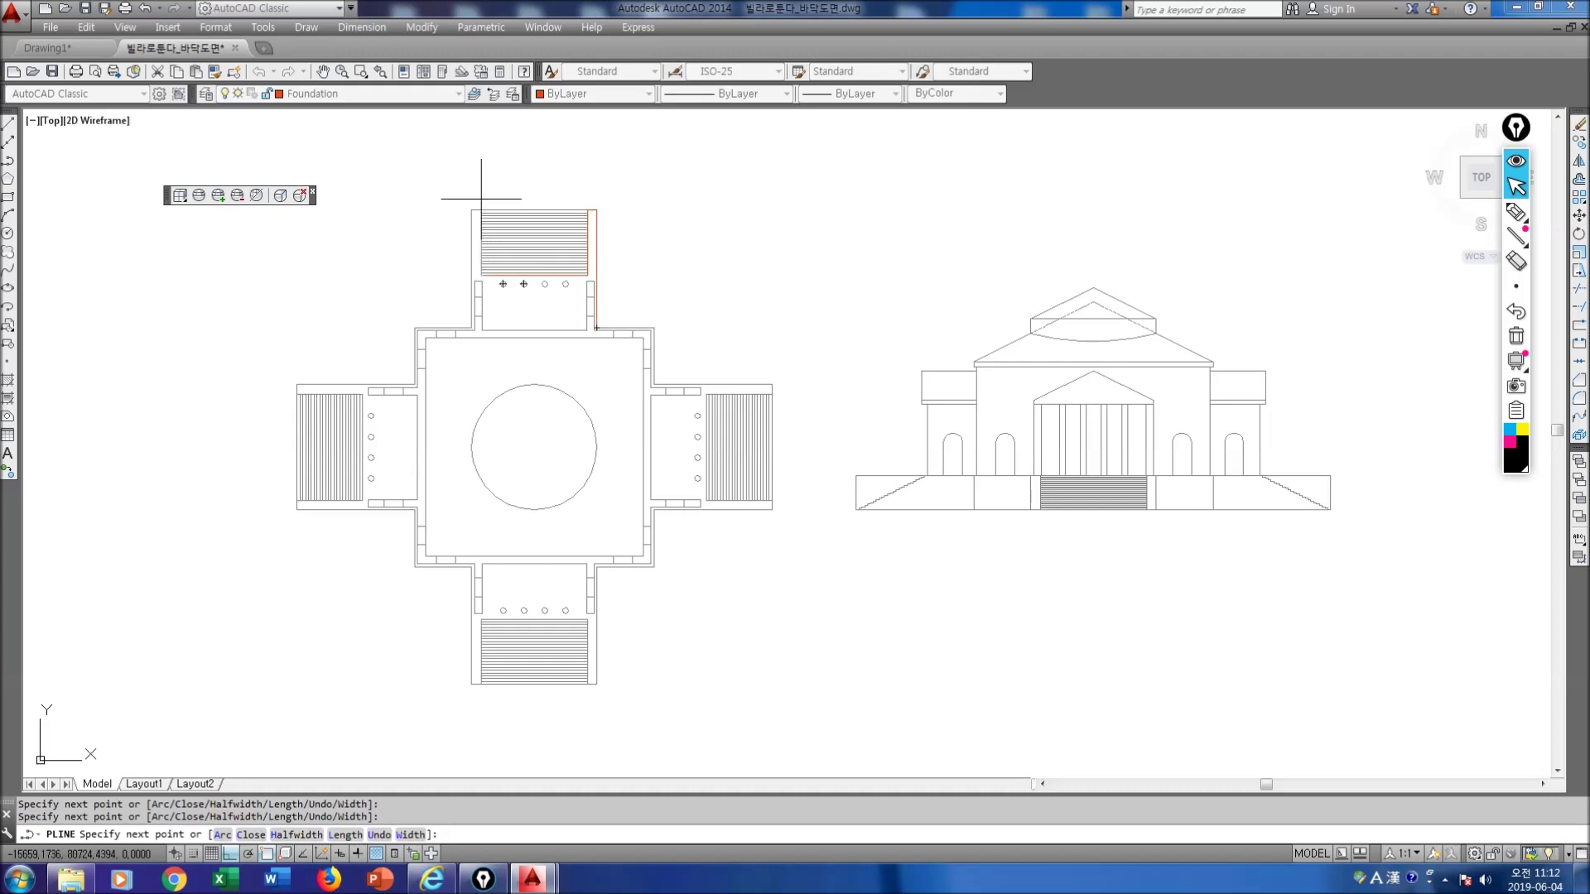
{"action": "left_click", "coordinate": [481, 210]}
{"action": "left_click", "coordinate": [471, 210]}
{"action": "left_click", "coordinate": [465, 329]}
{"action": "left_click", "coordinate": [415, 329]}
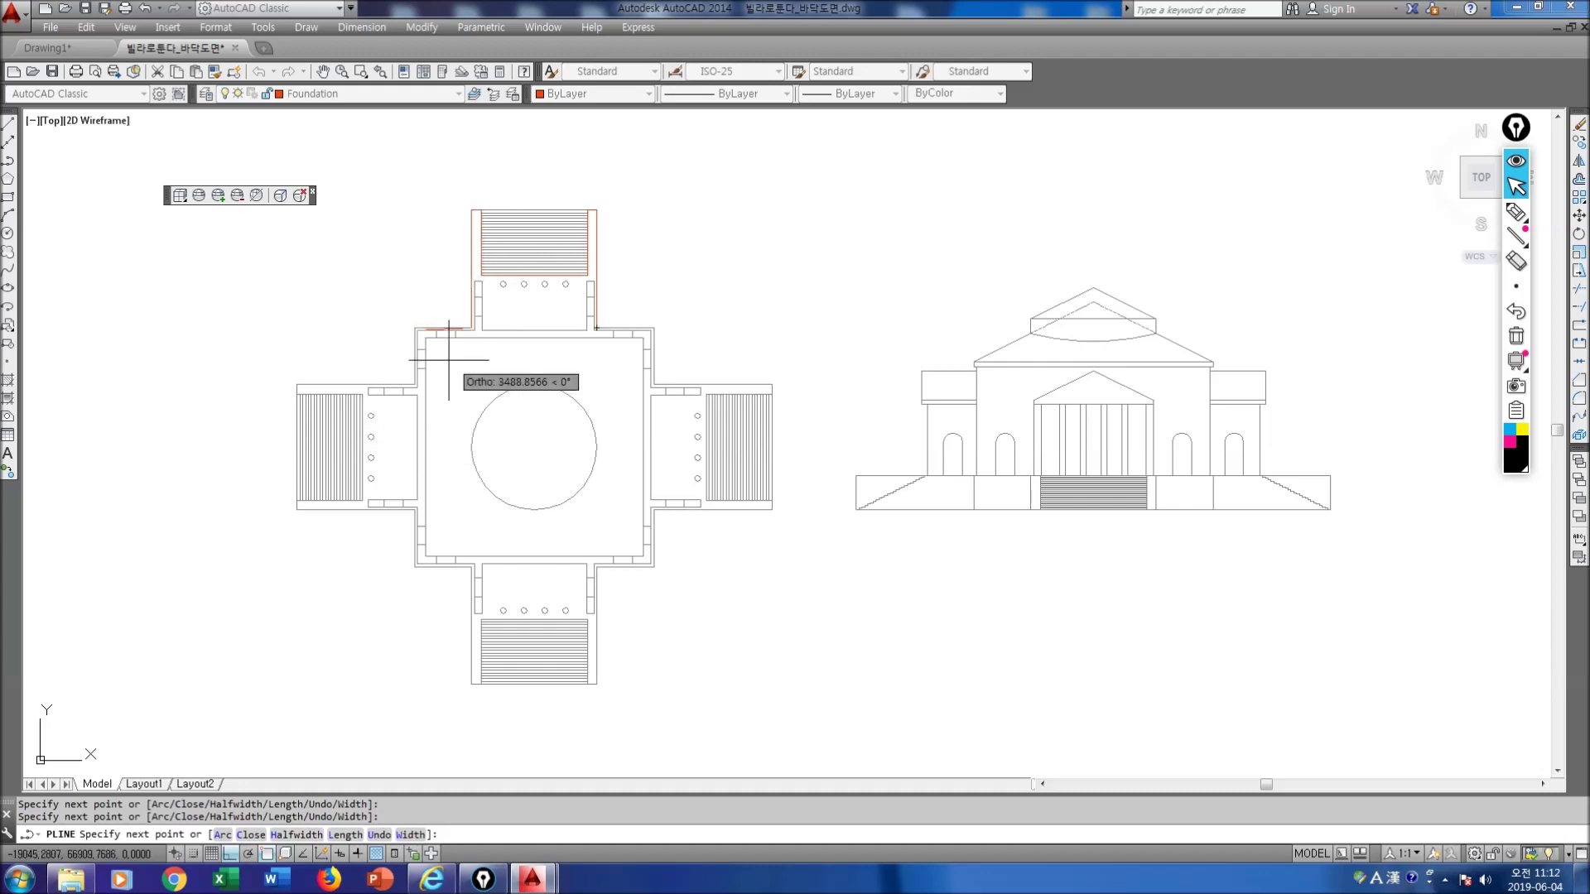
{"action": "type", "text": "u"}
{"action": "key", "text": "Return"}
Step: Continue the polyline around the northwest corner and the west wing, following the notch around its staircase
{"action": "scroll", "coordinate": [439, 340], "scroll_direction": "up", "scroll_amount": 2}
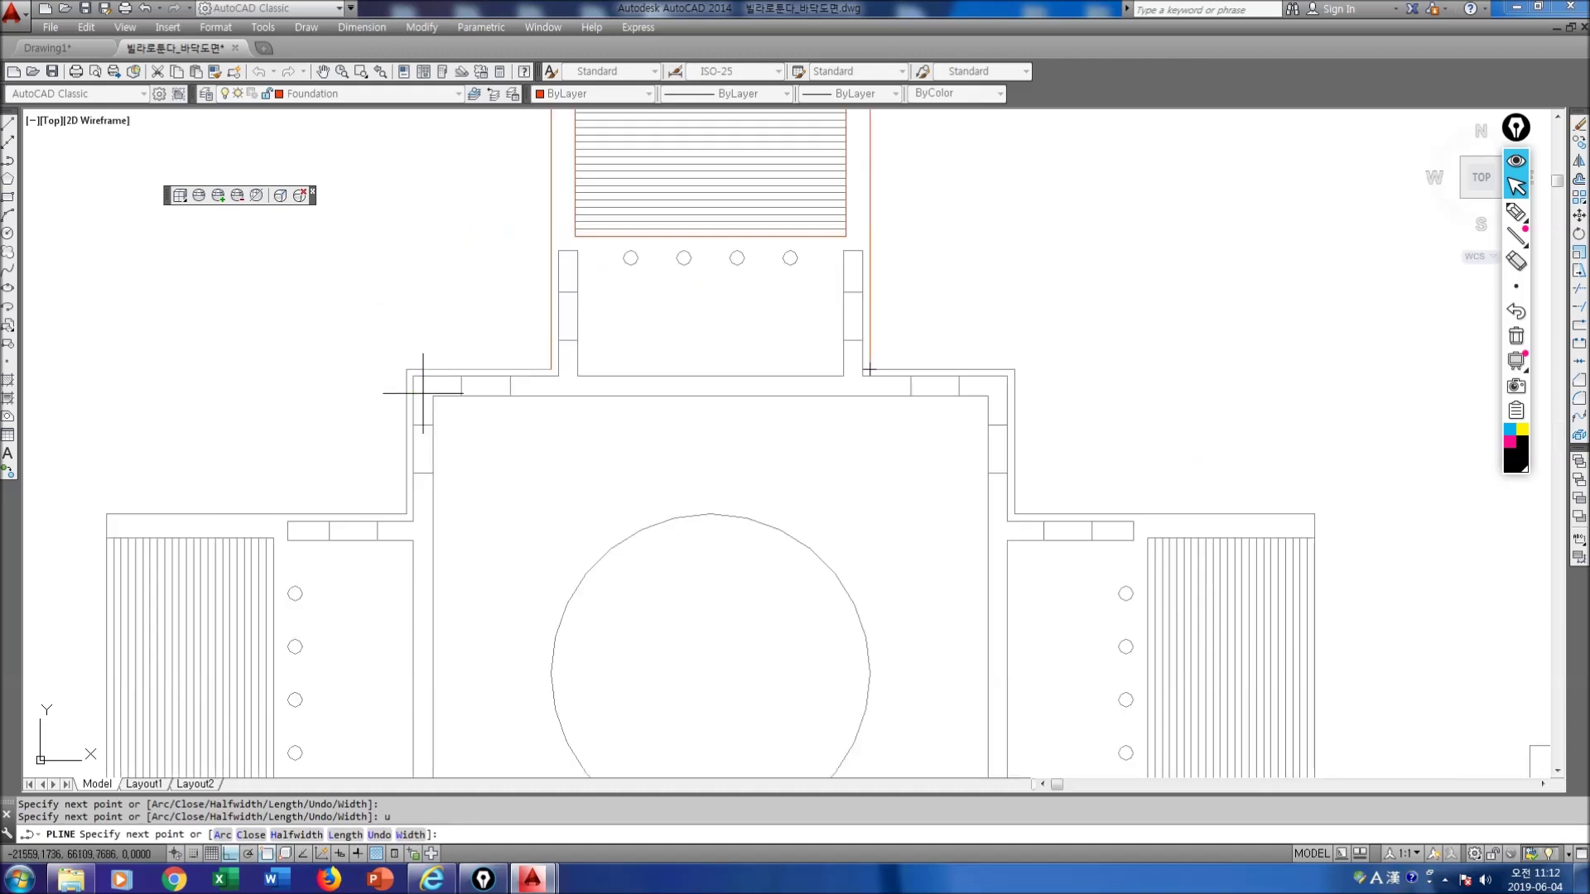
{"action": "left_click", "coordinate": [416, 328]}
{"action": "left_click", "coordinate": [405, 514]}
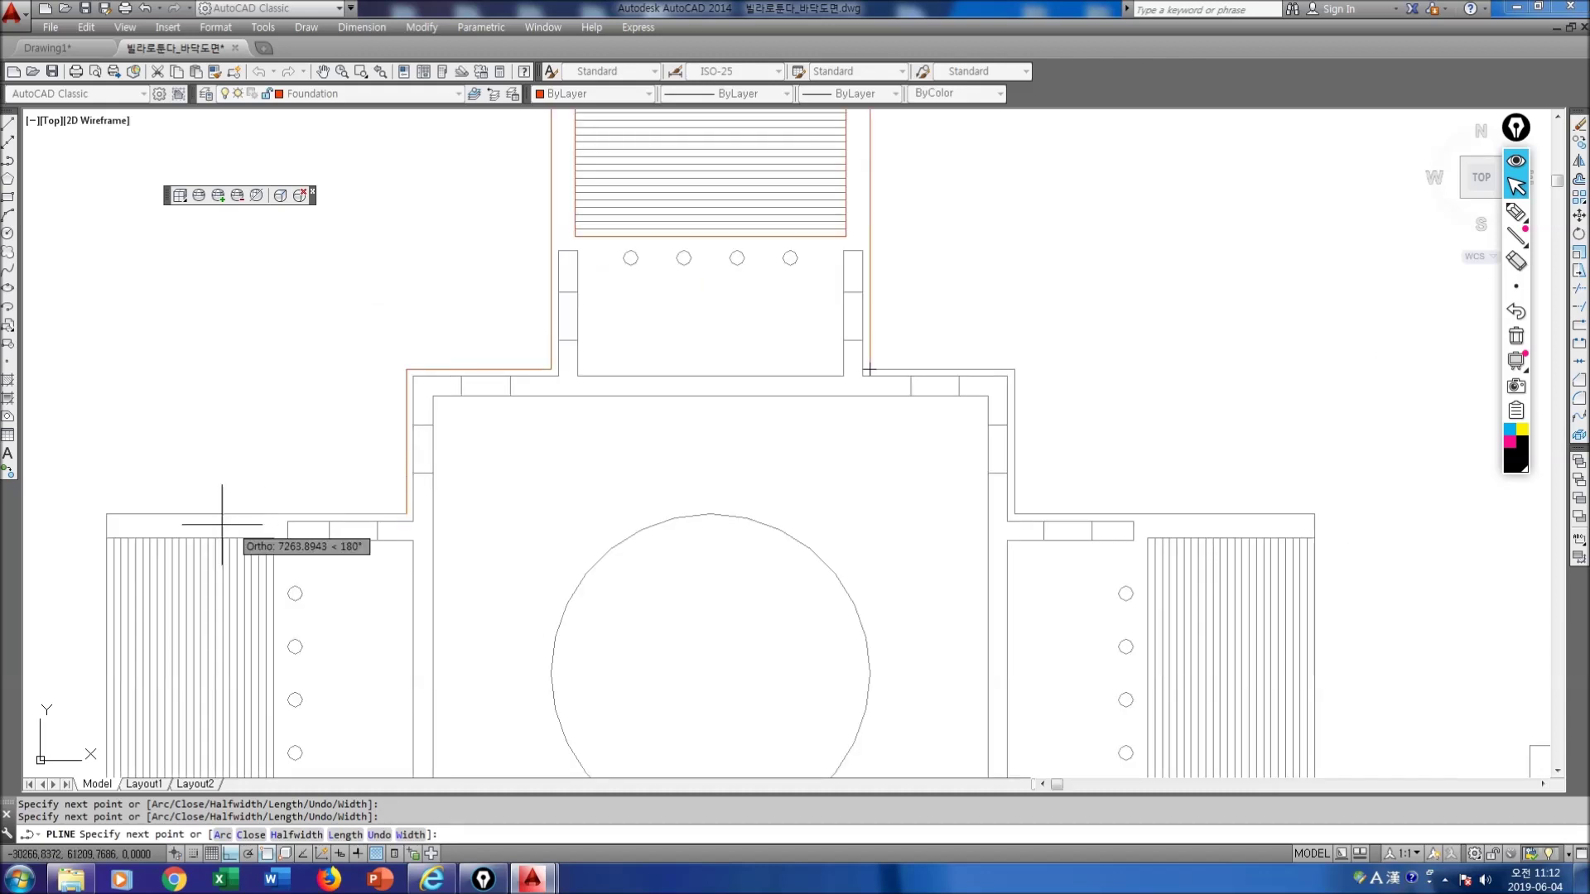
{"action": "left_click", "coordinate": [107, 514]}
{"action": "left_click", "coordinate": [107, 538]}
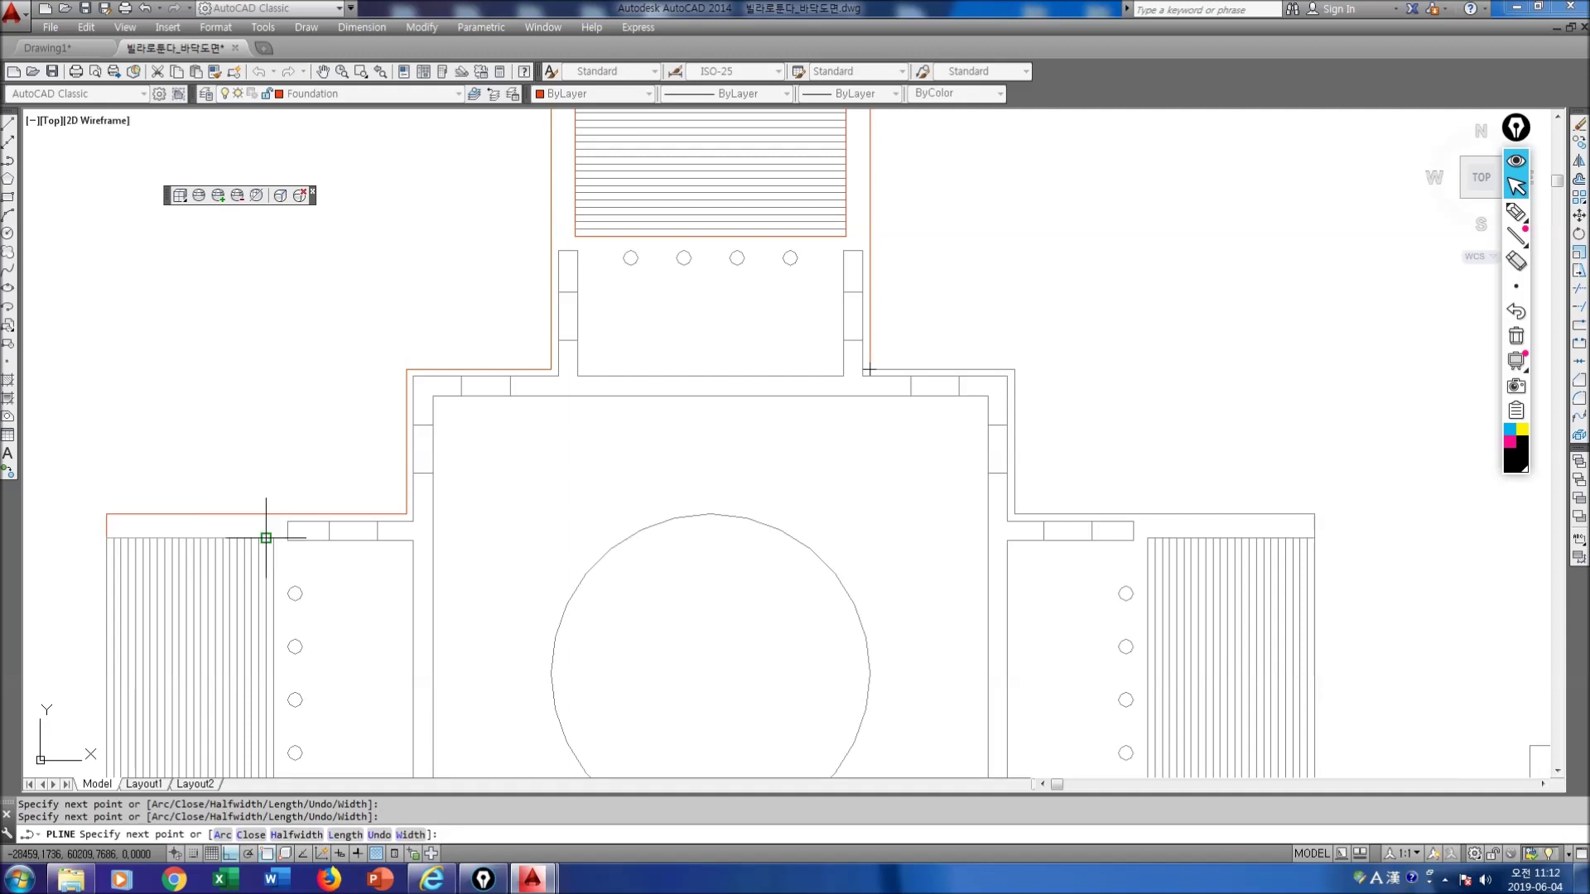
{"action": "left_click", "coordinate": [273, 538]}
{"action": "middle_click_drag", "start_coordinate": [305, 570], "coordinate": [427, 282]}
{"action": "left_click", "coordinate": [395, 519]}
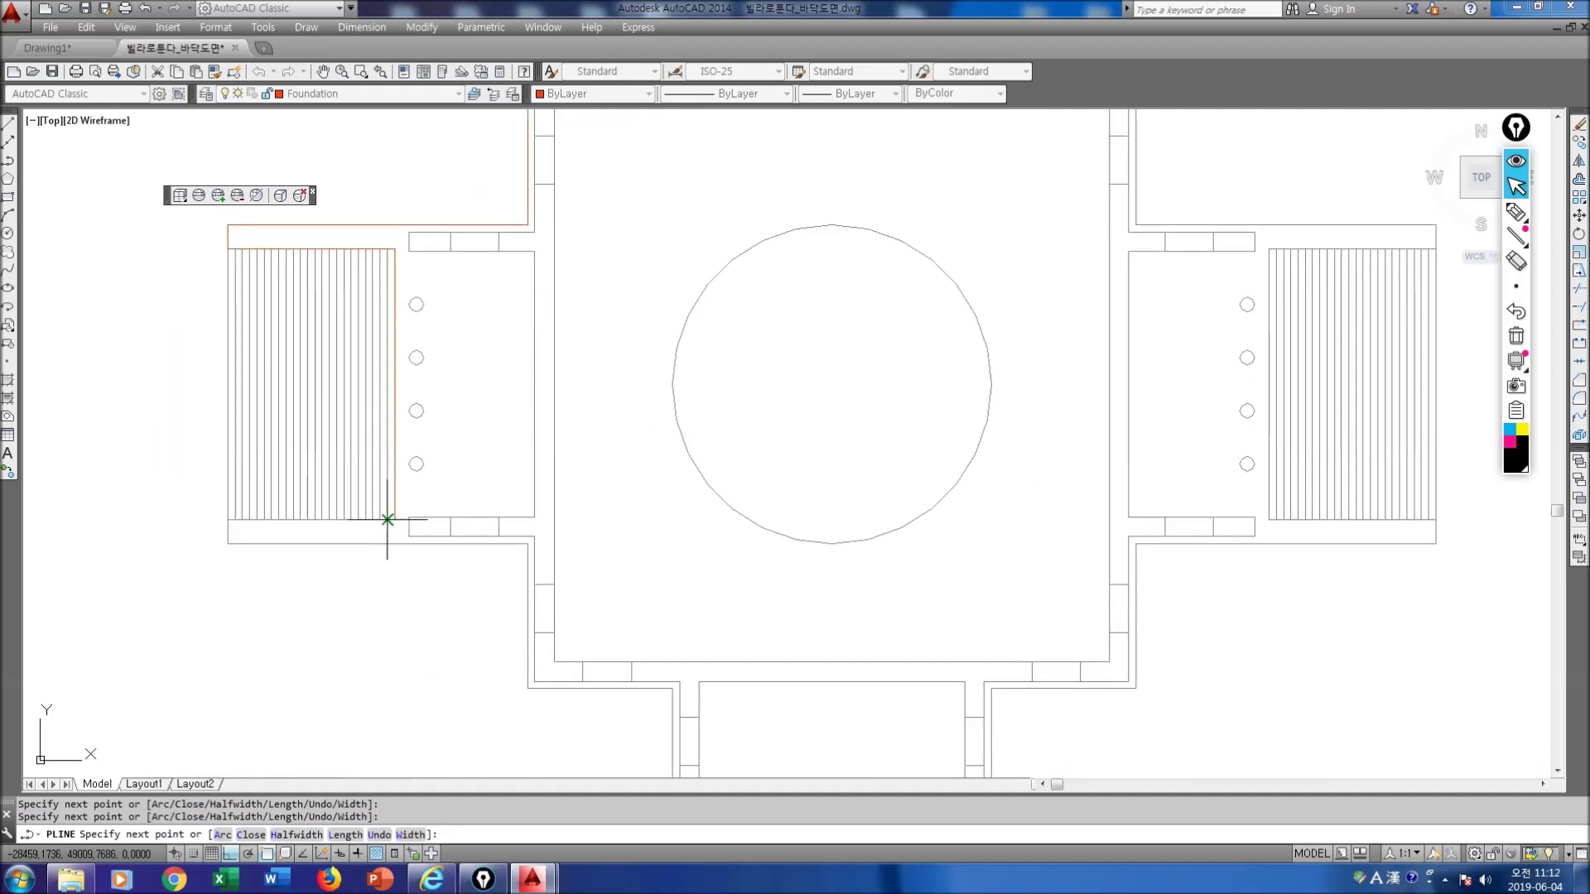
{"action": "left_click", "coordinate": [227, 519]}
{"action": "left_click", "coordinate": [228, 544]}
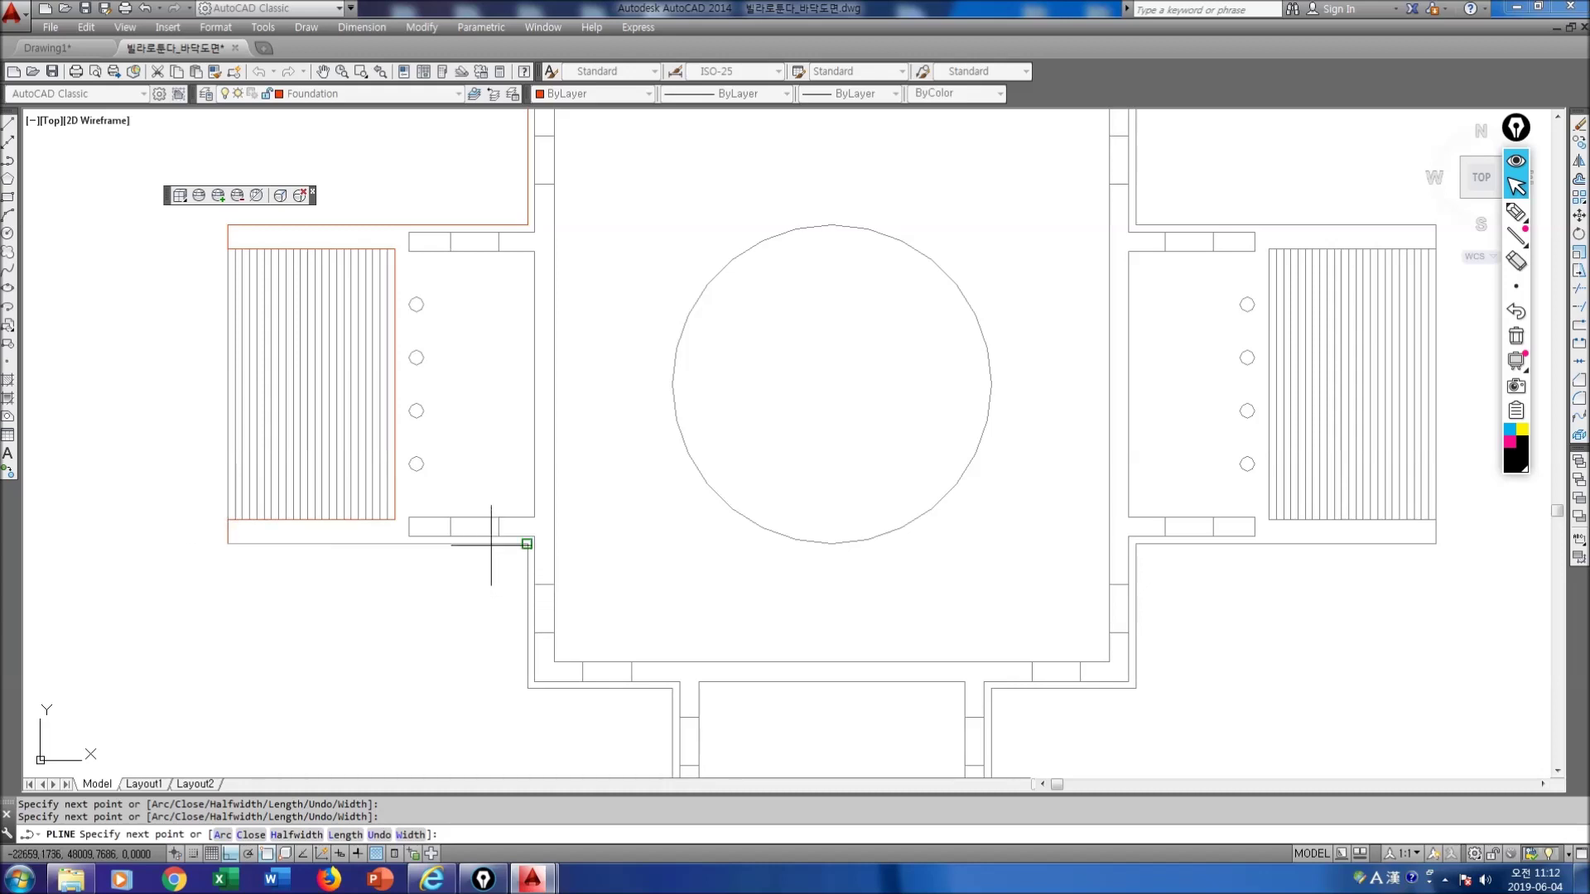
{"action": "left_click", "coordinate": [527, 544]}
Step: Continue the polyline around the southwest corner and the south wing, following the notch around its staircase
{"action": "left_click", "coordinate": [527, 688]}
{"action": "middle_click_drag", "start_coordinate": [652, 686], "coordinate": [521, 447]}
{"action": "left_click", "coordinate": [670, 679]}
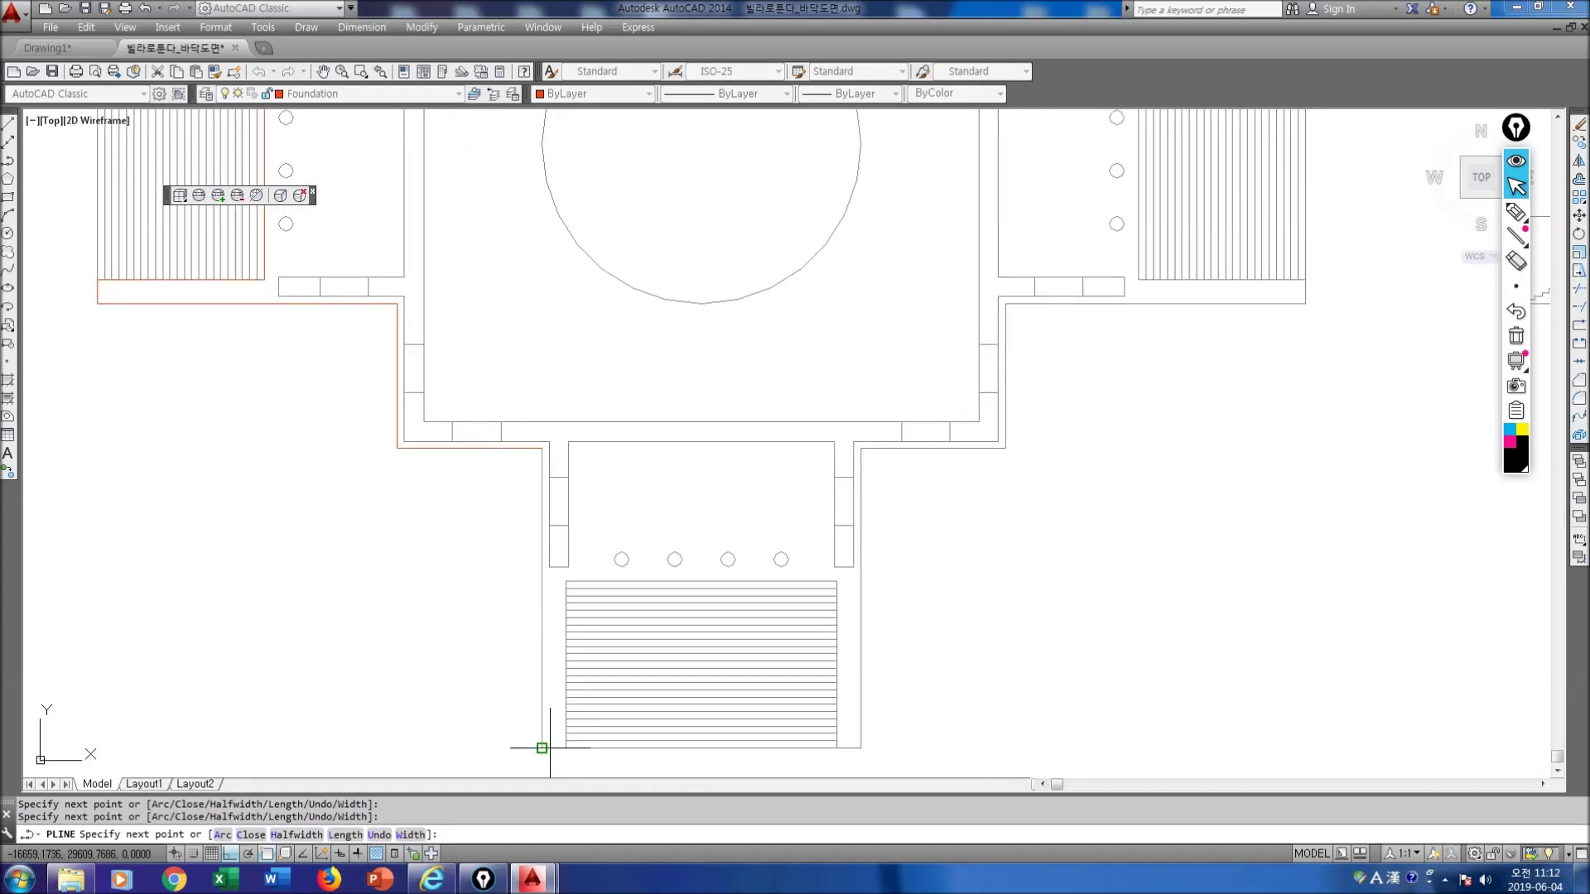
{"action": "left_click", "coordinate": [565, 748]}
{"action": "left_click", "coordinate": [566, 582]}
{"action": "left_click", "coordinate": [836, 581]}
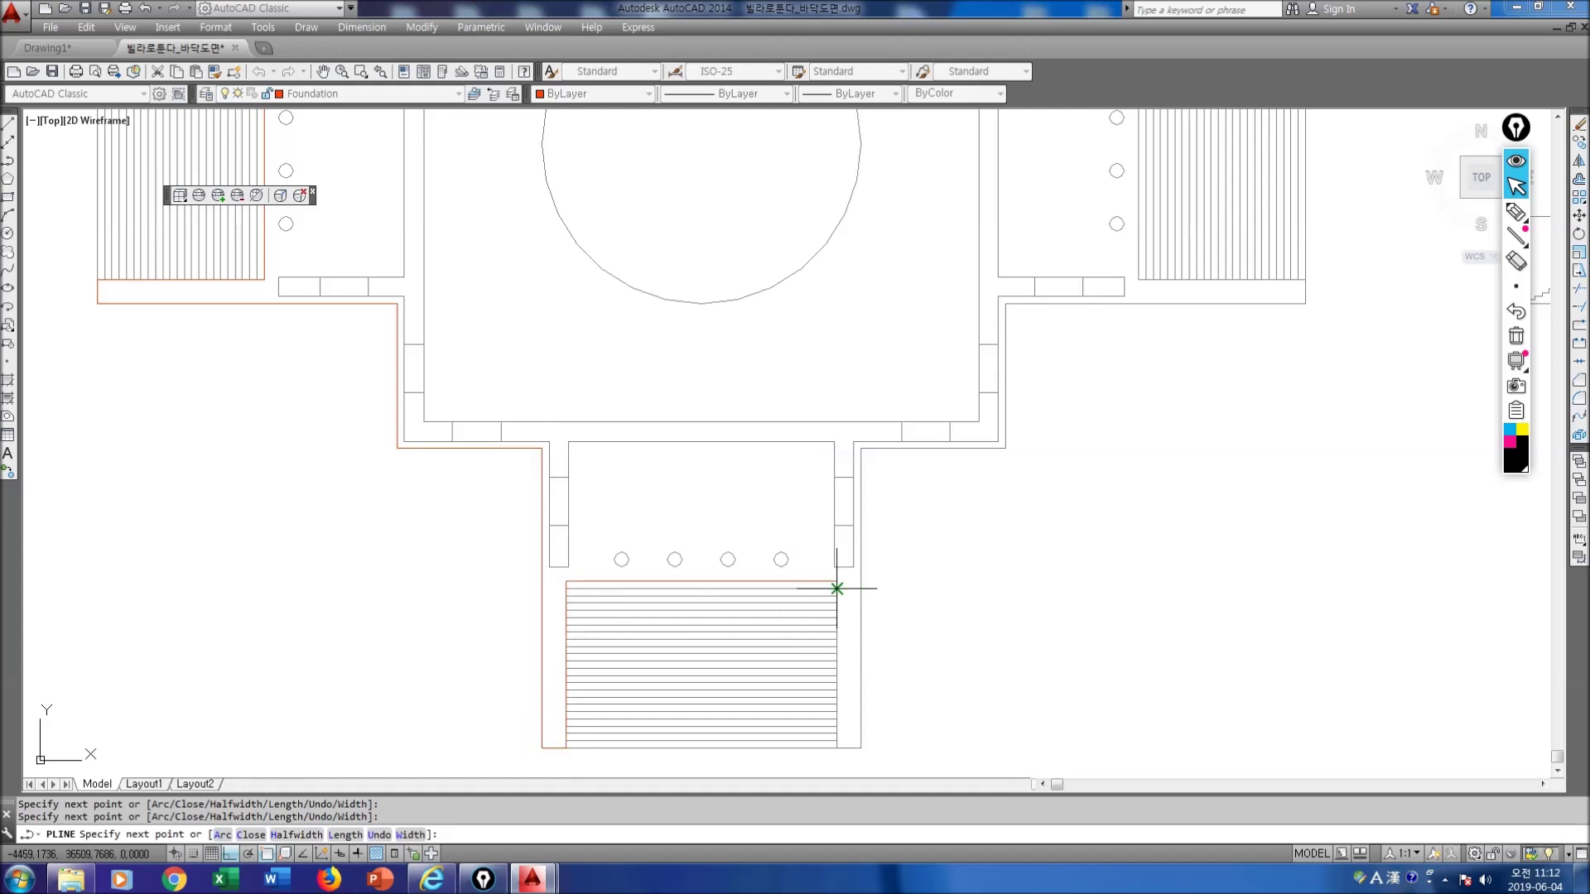
{"action": "left_click", "coordinate": [836, 747]}
{"action": "left_click", "coordinate": [860, 748]}
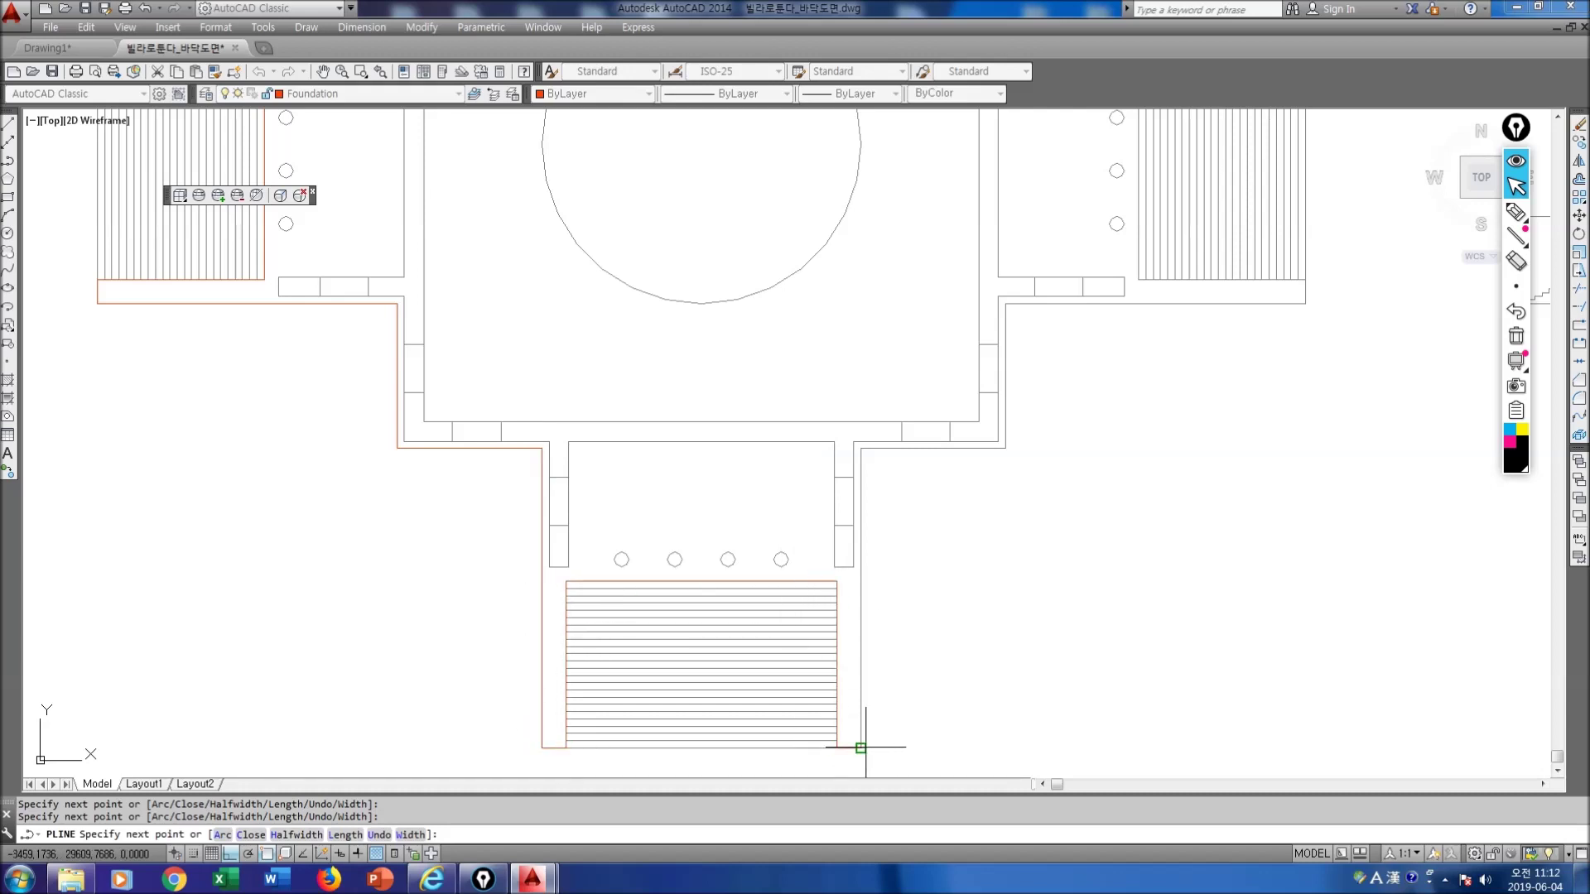
{"action": "left_click", "coordinate": [860, 448]}
Step: Continue the polyline around the southeast corner and the east wing, following the notch around its staircase
{"action": "left_click", "coordinate": [1005, 448]}
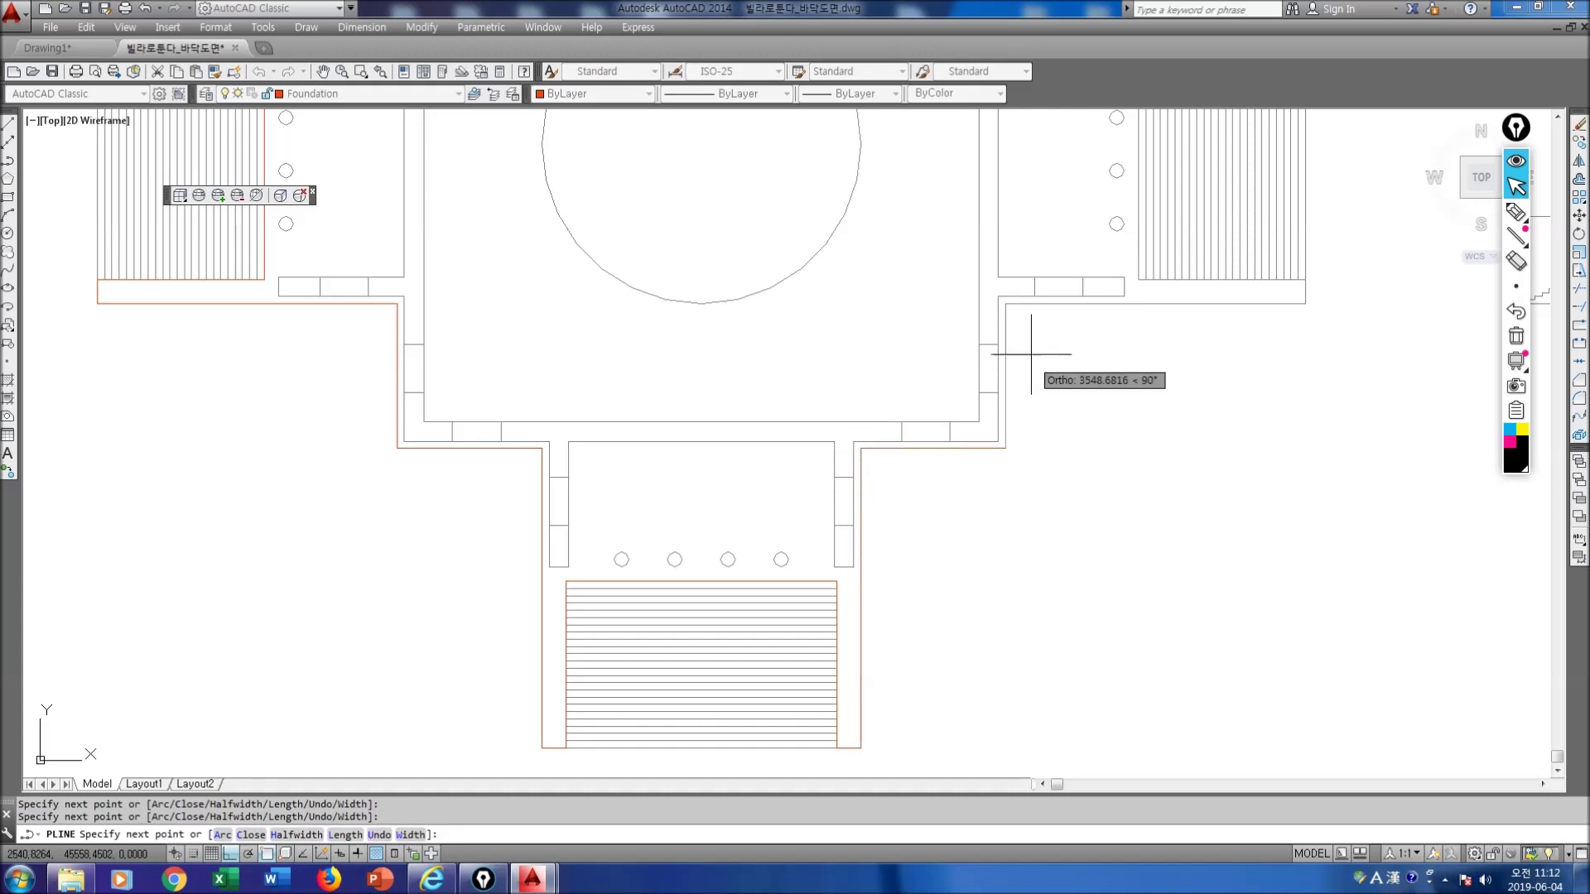
{"action": "left_click", "coordinate": [1005, 303]}
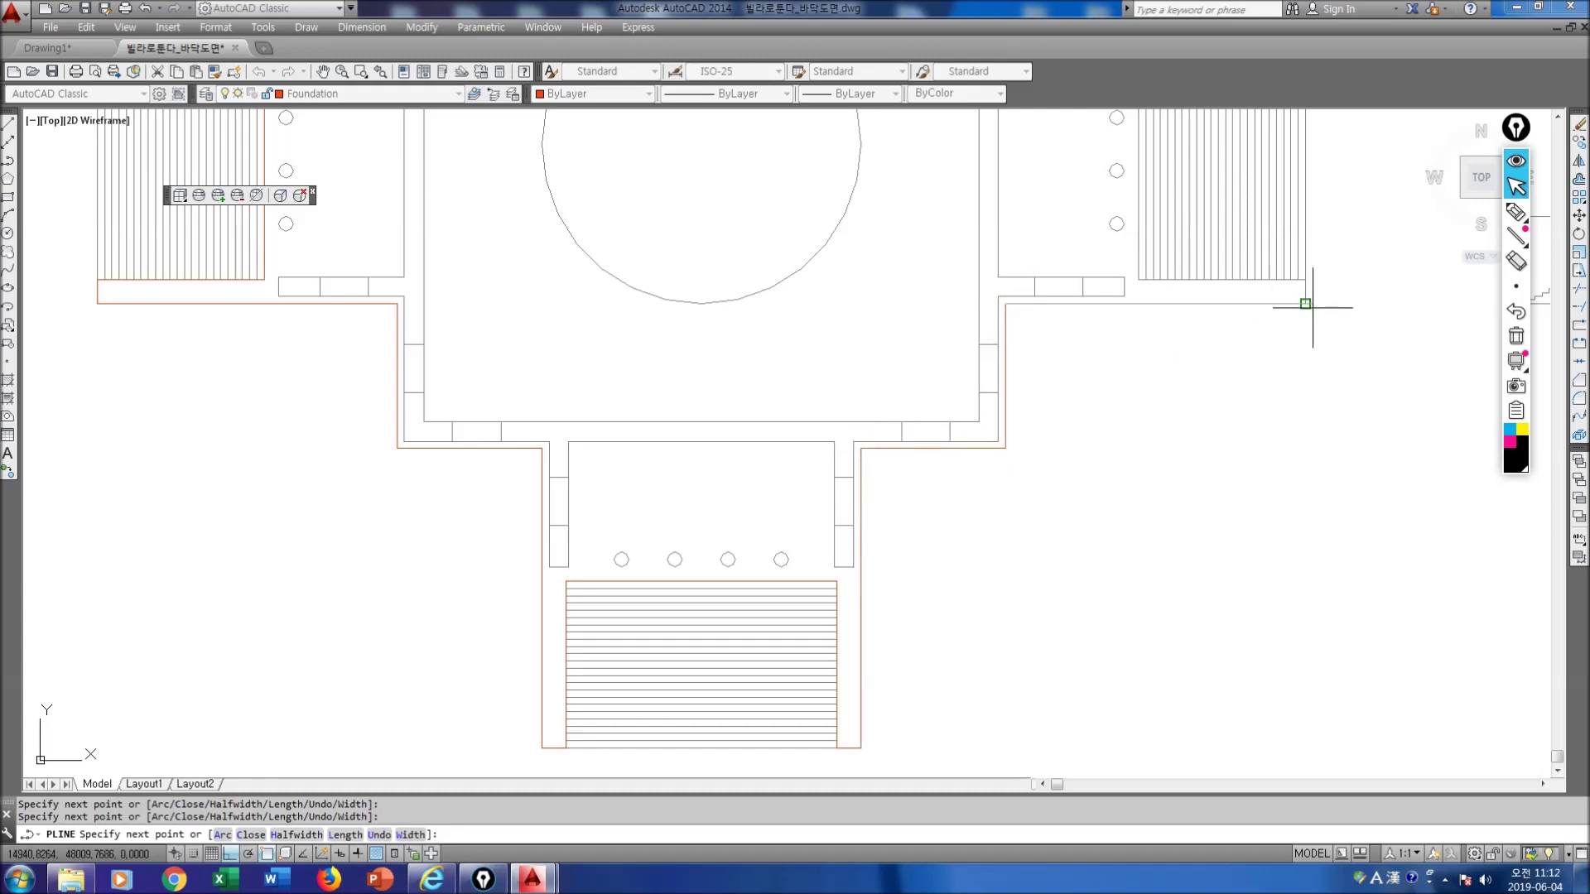
{"action": "left_click", "coordinate": [1306, 303]}
{"action": "left_click", "coordinate": [1305, 280]}
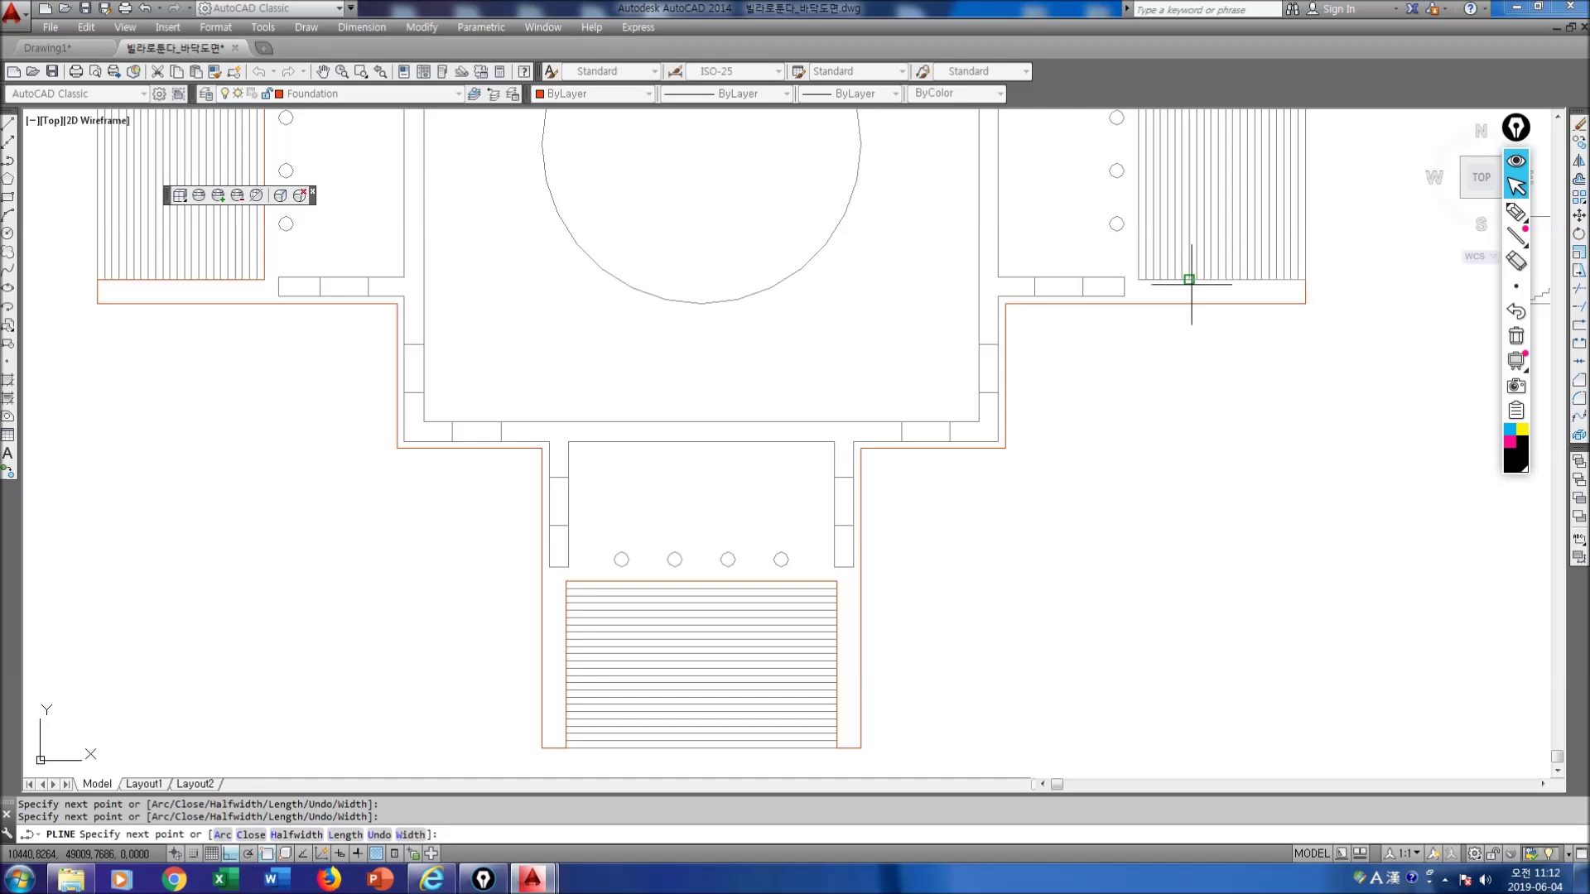
{"action": "left_click", "coordinate": [1139, 280]}
{"action": "middle_click_drag", "start_coordinate": [1138, 277], "coordinate": [1037, 644]}
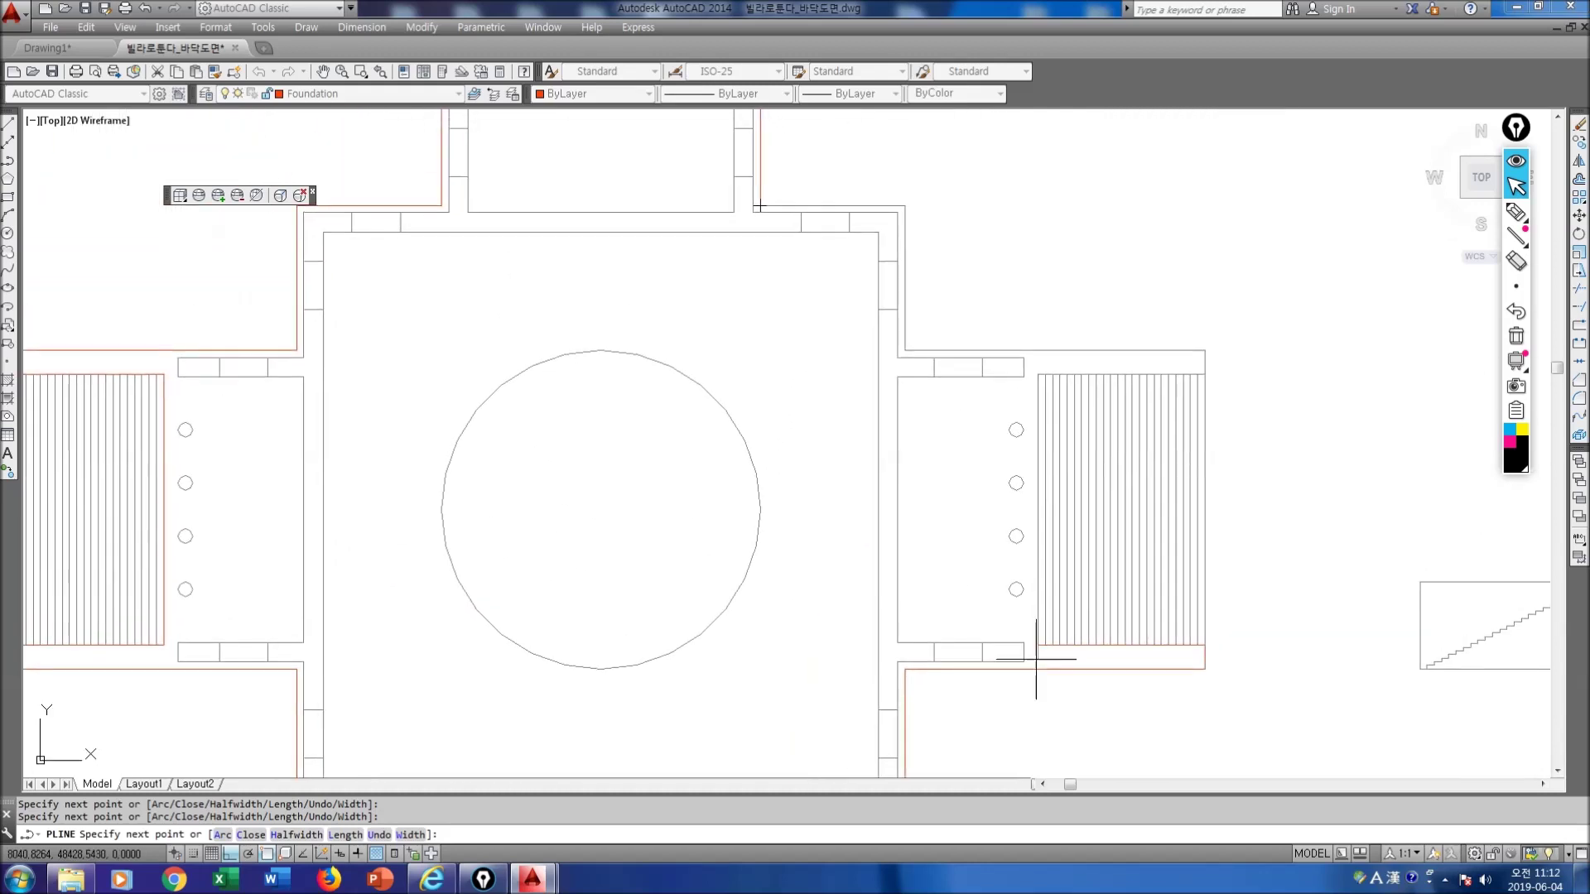
{"action": "left_click", "coordinate": [1038, 375]}
{"action": "left_click", "coordinate": [1205, 374]}
{"action": "left_click", "coordinate": [1205, 351]}
{"action": "left_click", "coordinate": [905, 350]}
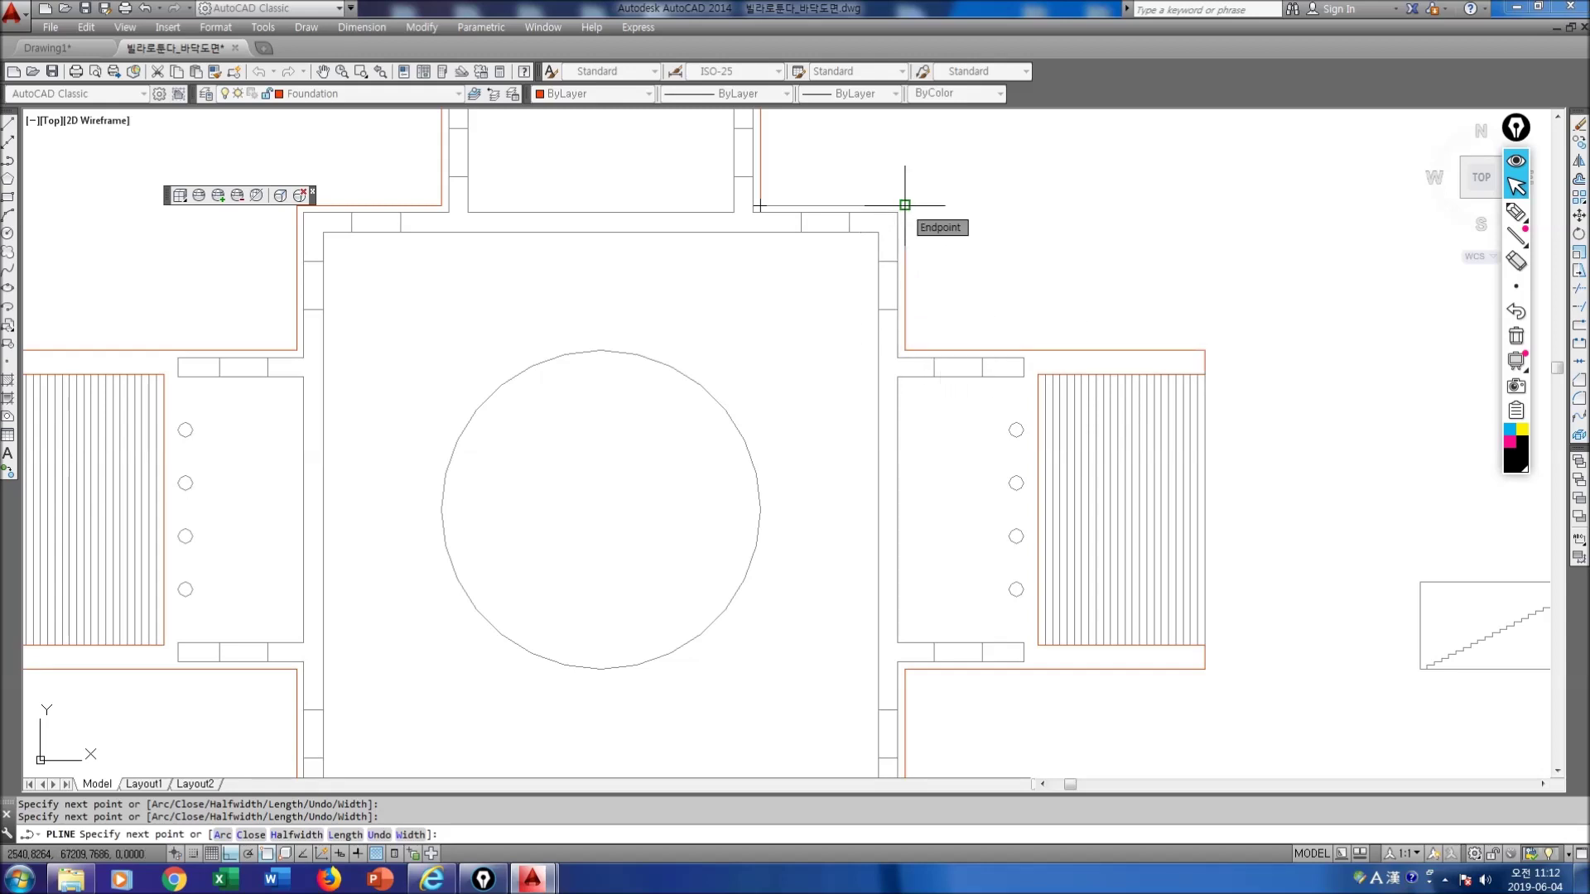
Step: Close the foundation polyline at its starting corner, check the whole outline by selecting it, and clear the selection
{"action": "type", "text": "c"}
{"action": "key", "text": "Return"}
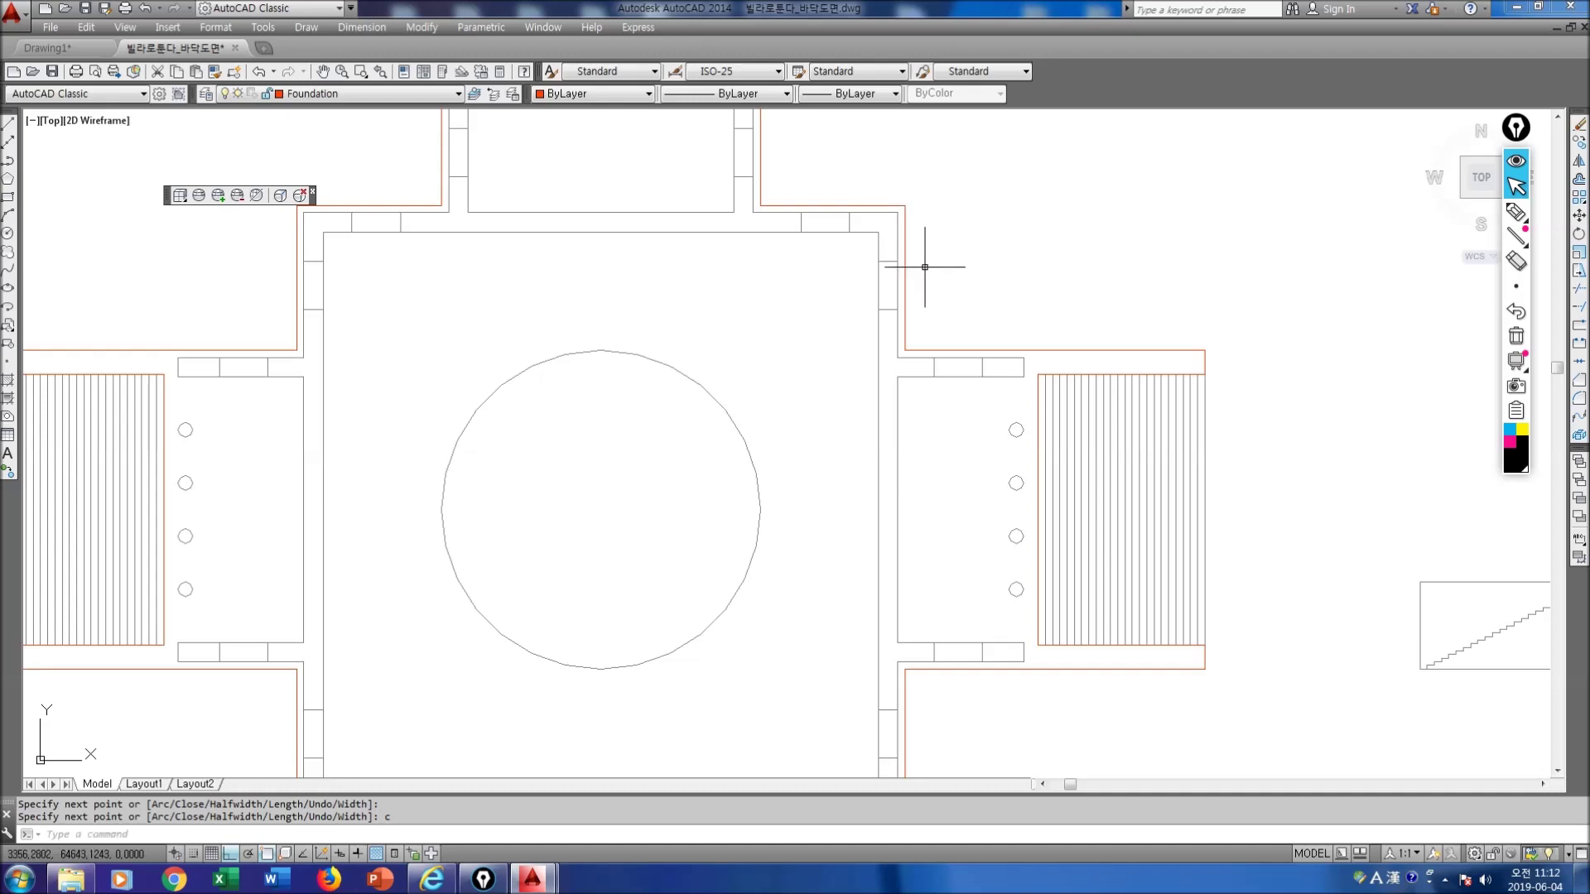
{"action": "scroll", "coordinate": [873, 384], "scroll_direction": "down", "scroll_amount": 2}
{"action": "scroll", "coordinate": [873, 385], "scroll_direction": "down", "scroll_amount": 4}
{"action": "middle_click_drag", "start_coordinate": [916, 385], "coordinate": [795, 387]}
{"action": "scroll", "coordinate": [795, 385], "scroll_direction": "up", "scroll_amount": 2}
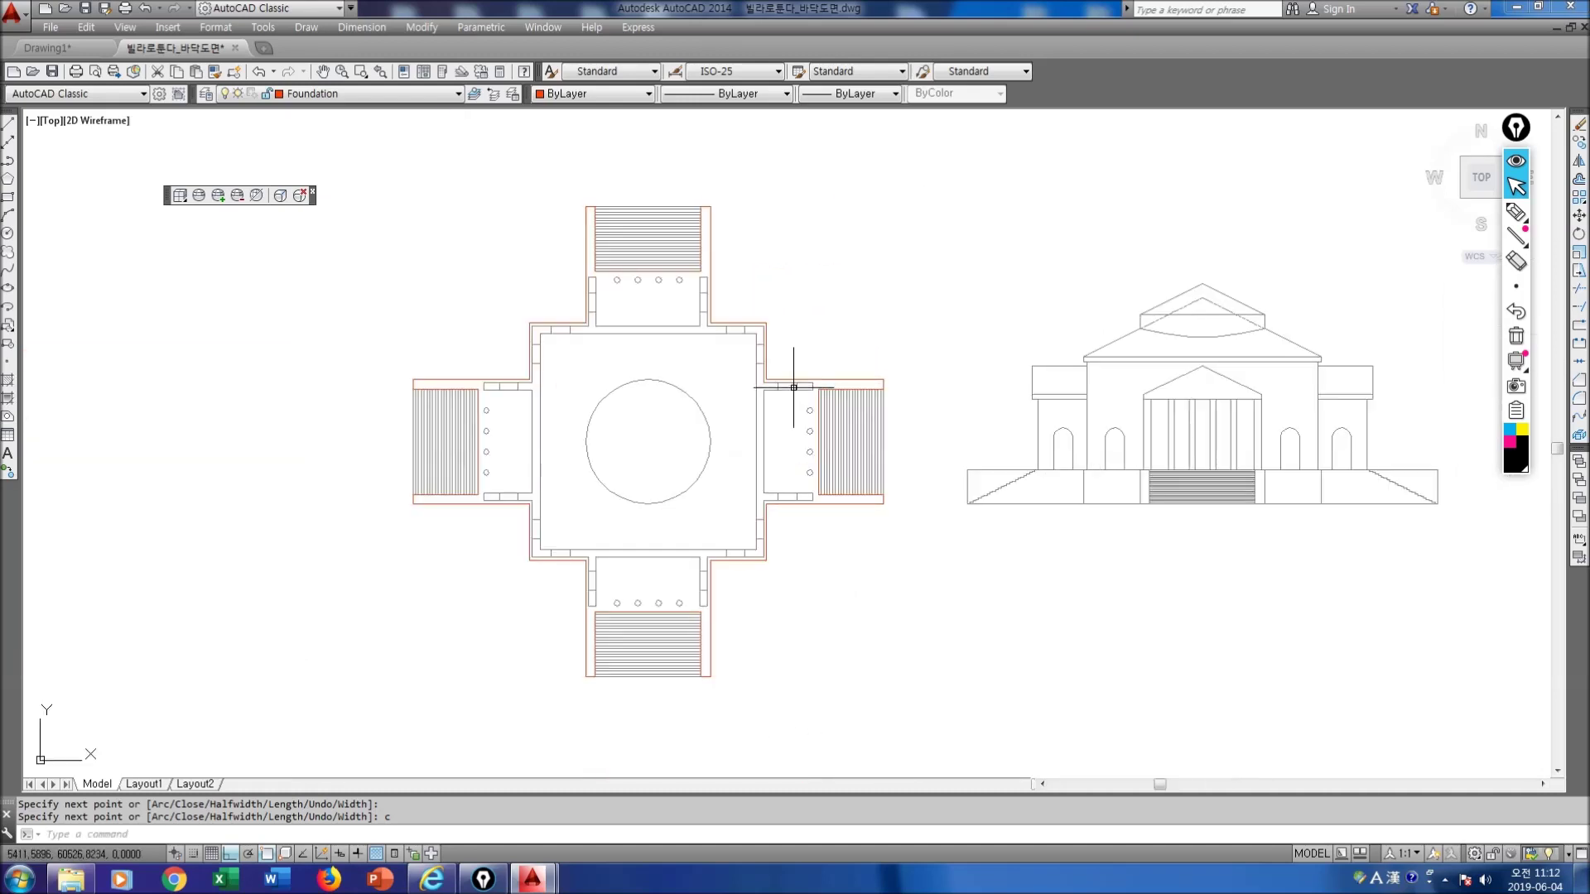
{"action": "left_click", "coordinate": [710, 265]}
{"action": "mouse_move", "coordinate": [711, 265]}
{"action": "key", "text": "Escape"}
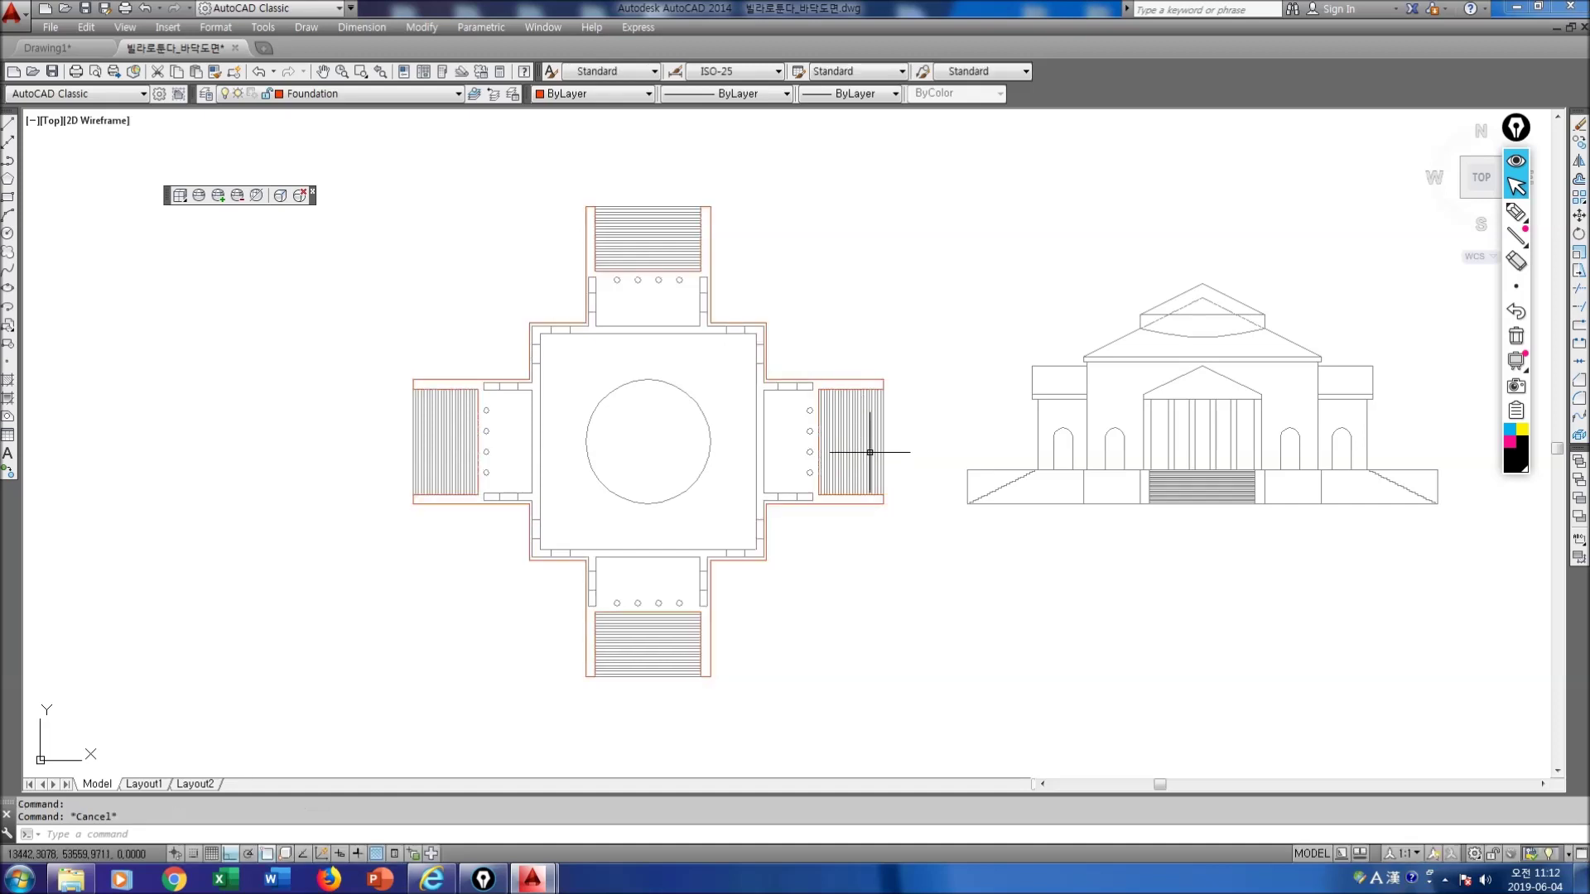
Step: Measure the foundation's height in the front elevation, from its base line up to its top edge
{"action": "type", "text": "or"}
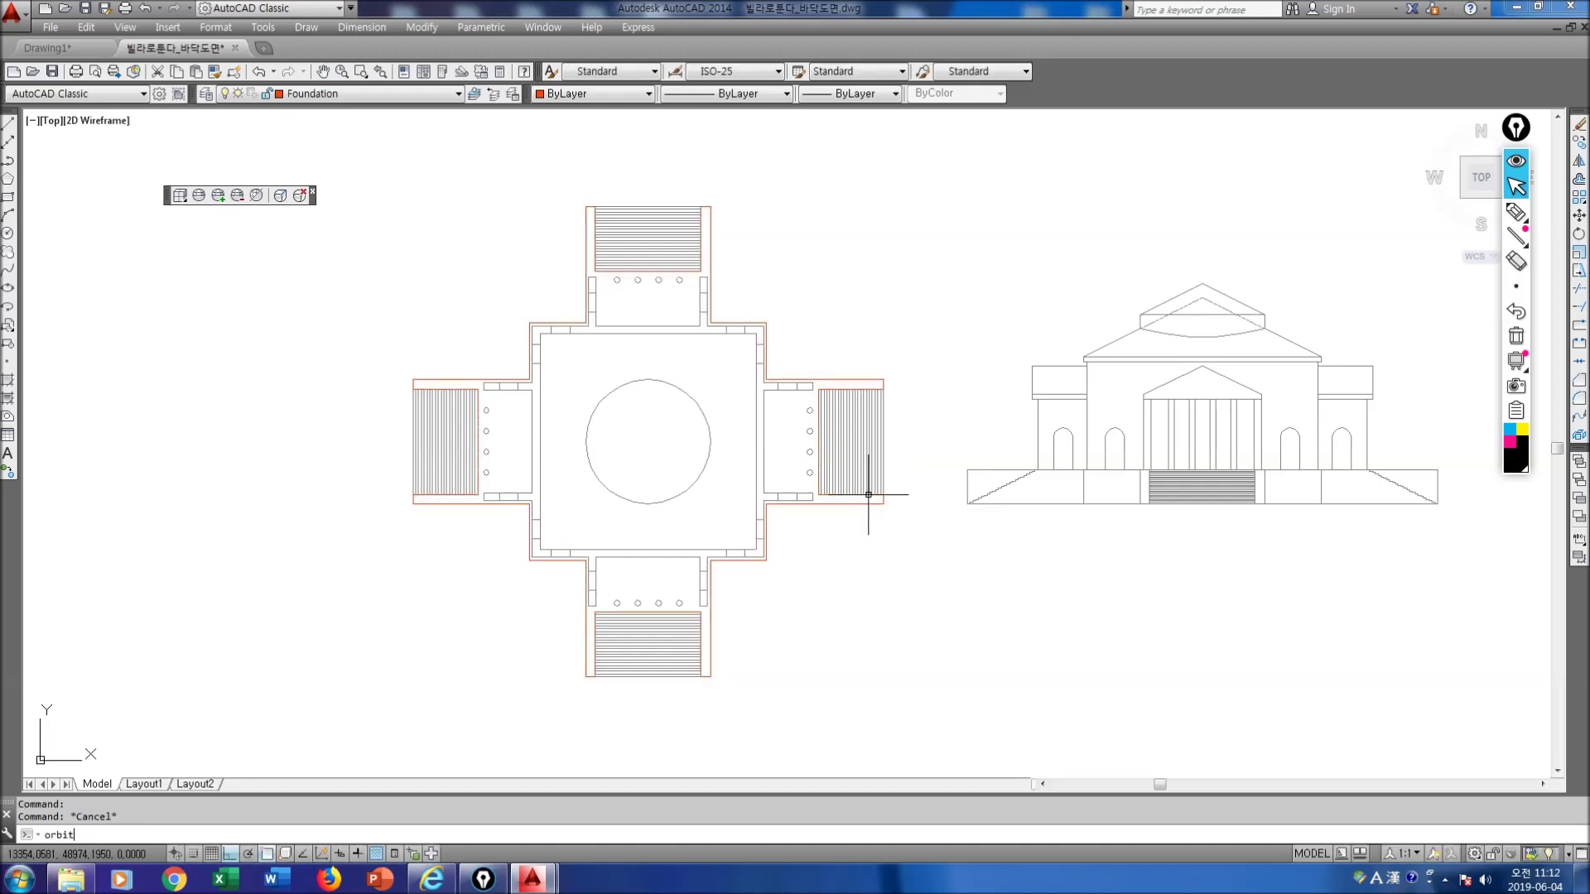
{"action": "type", "text": "bit"}
{"action": "key", "text": "Return"}
{"action": "left_click_drag", "start_coordinate": [866, 539], "coordinate": [880, 408]}
{"action": "key", "text": "Escape"}
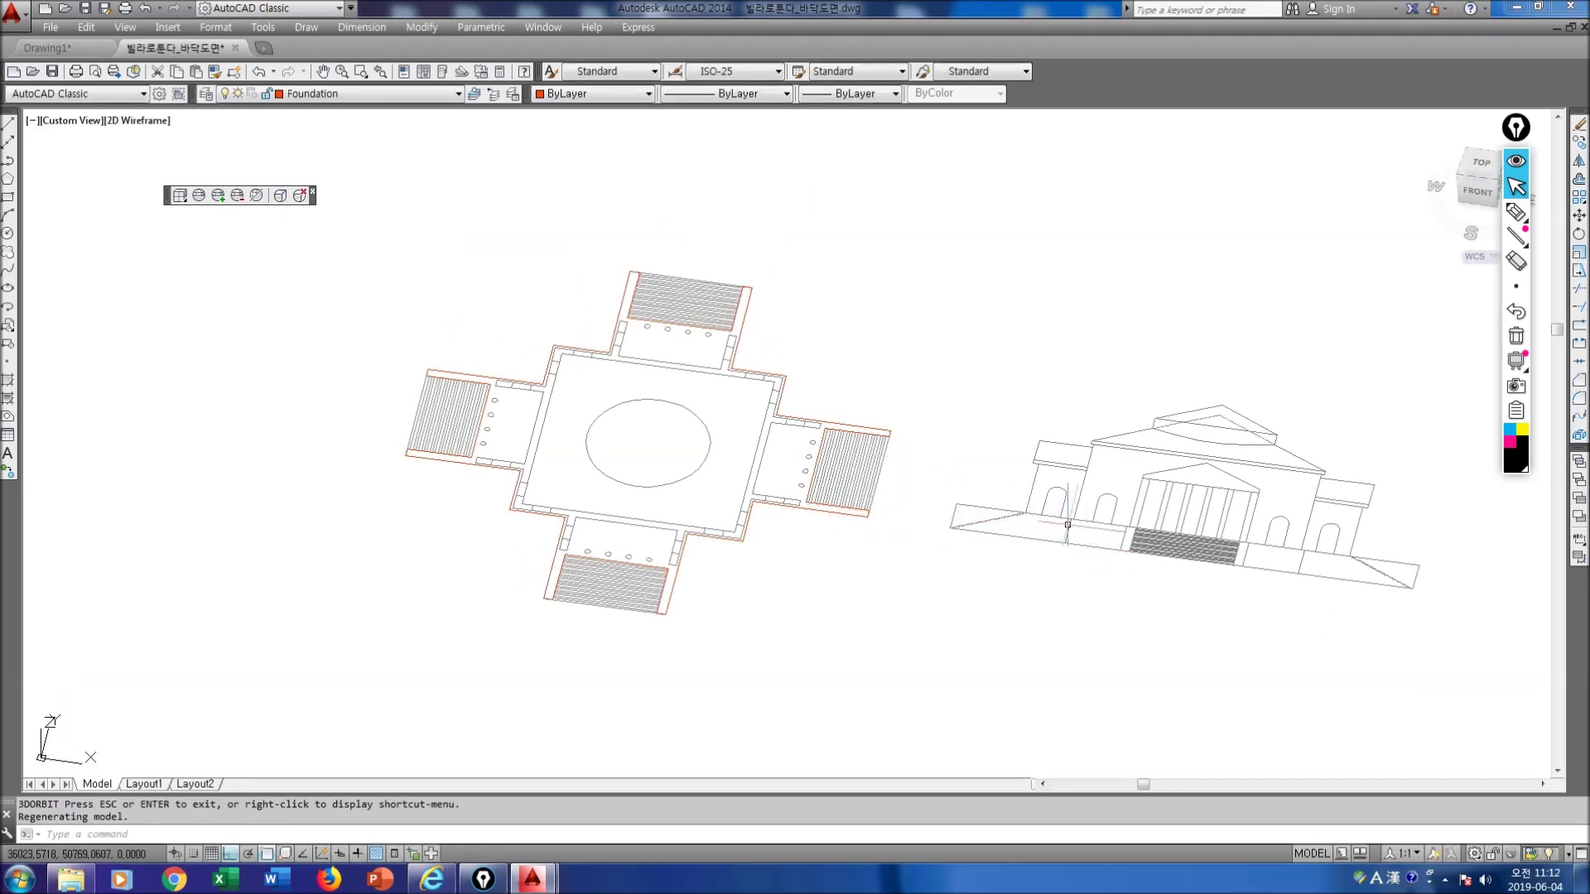
{"action": "key", "text": "ctrl+shift+3"}
{"action": "left_click_drag", "start_coordinate": [1058, 537], "coordinate": [1071, 520]}
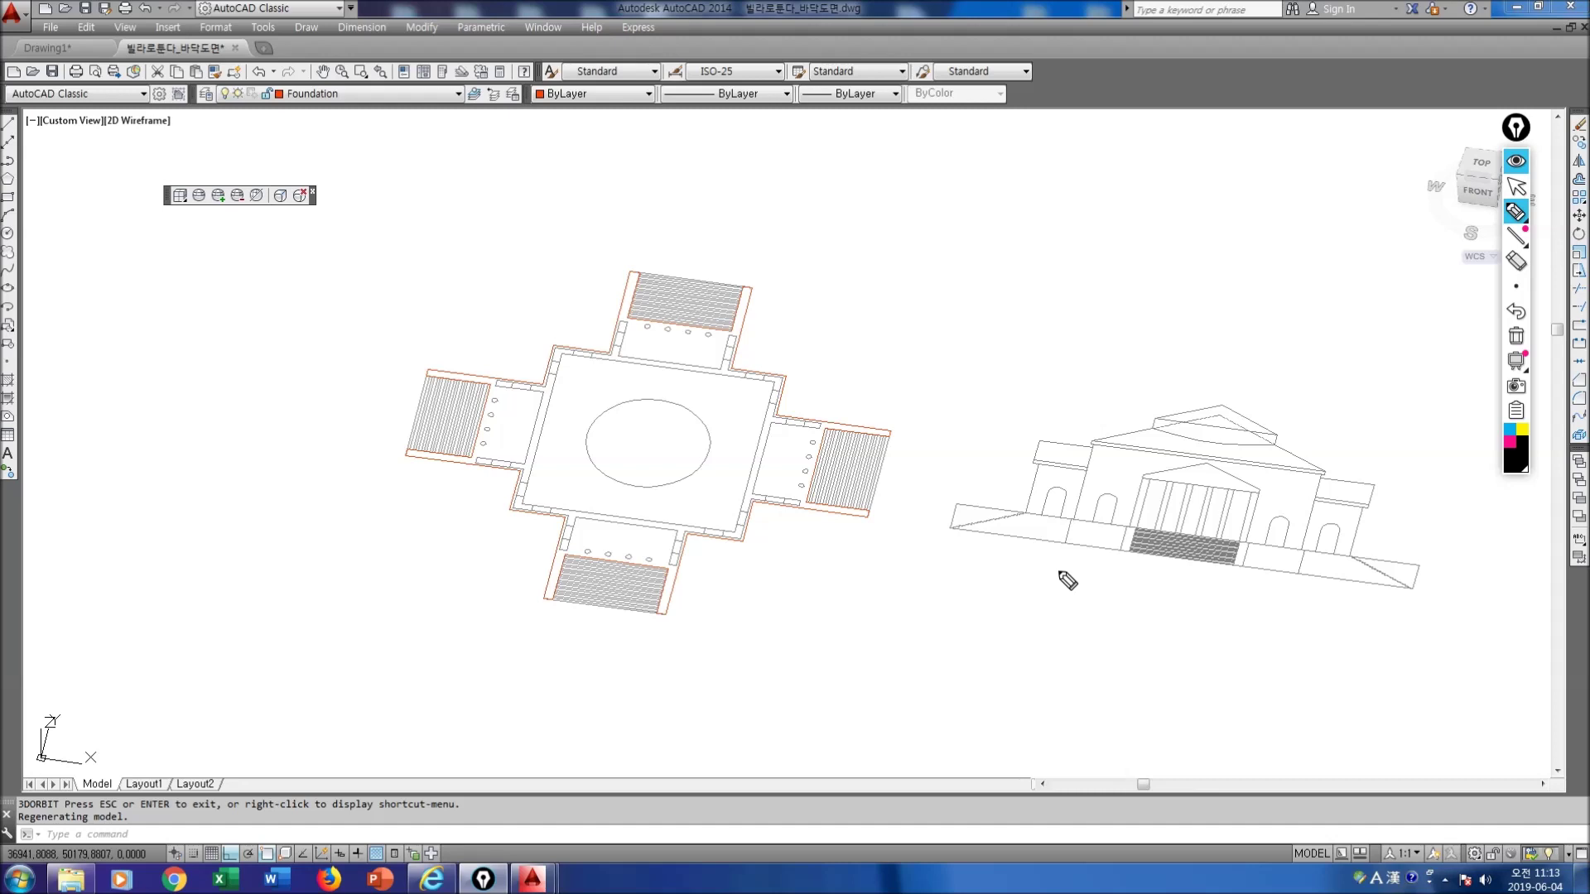
{"action": "key", "text": "ctrl+shift+1"}
{"action": "key", "text": "Escape"}
{"action": "type", "text": "dis"}
{"action": "key", "text": "Return"}
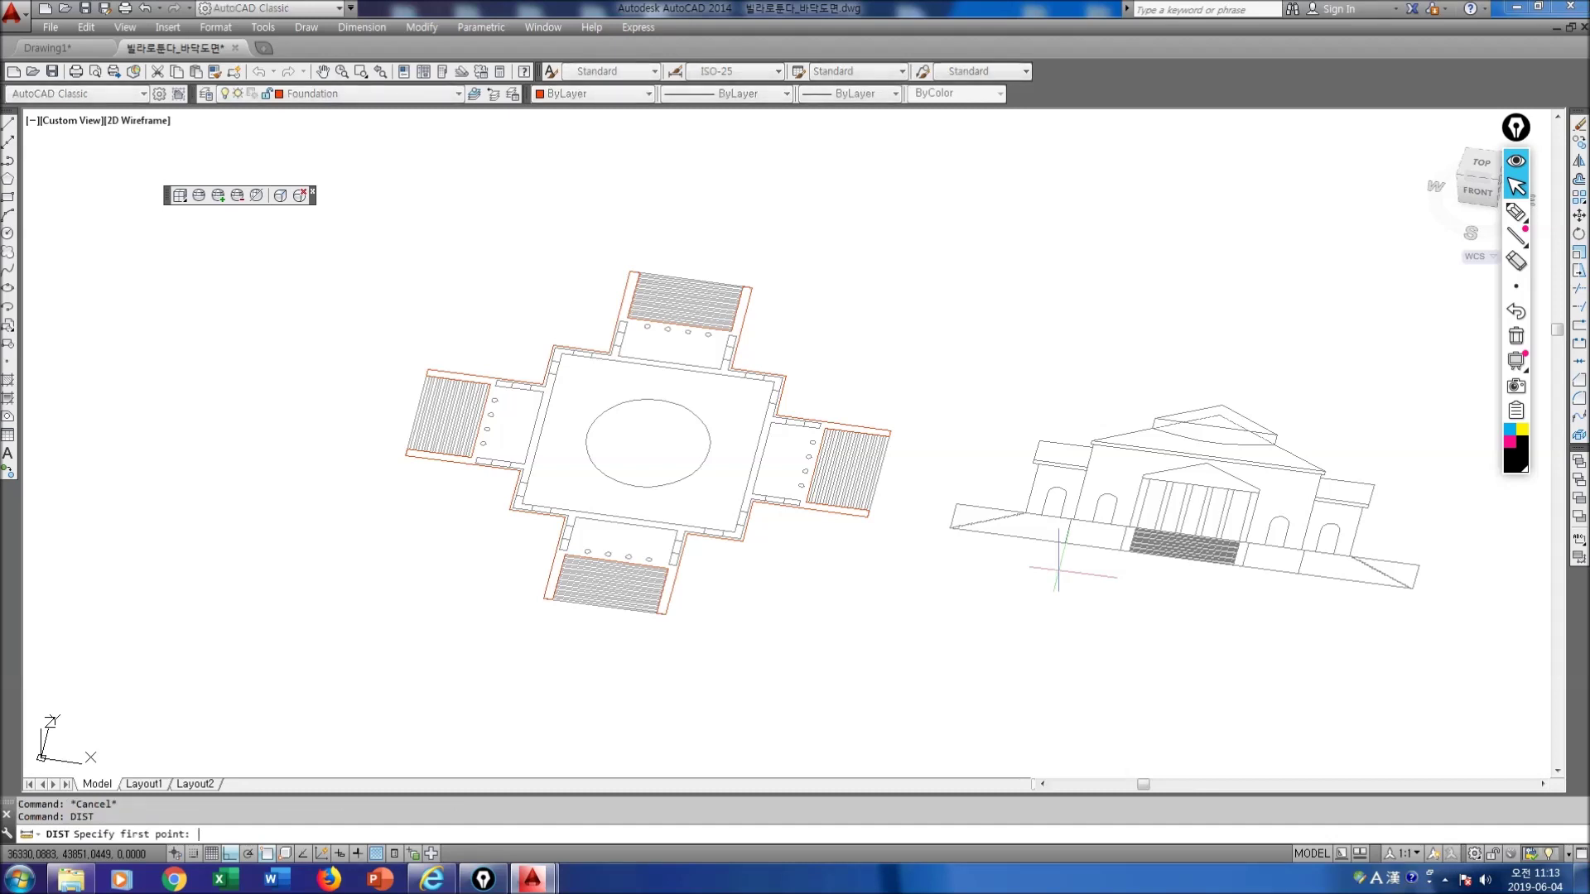
{"action": "left_click", "coordinate": [1066, 542]}
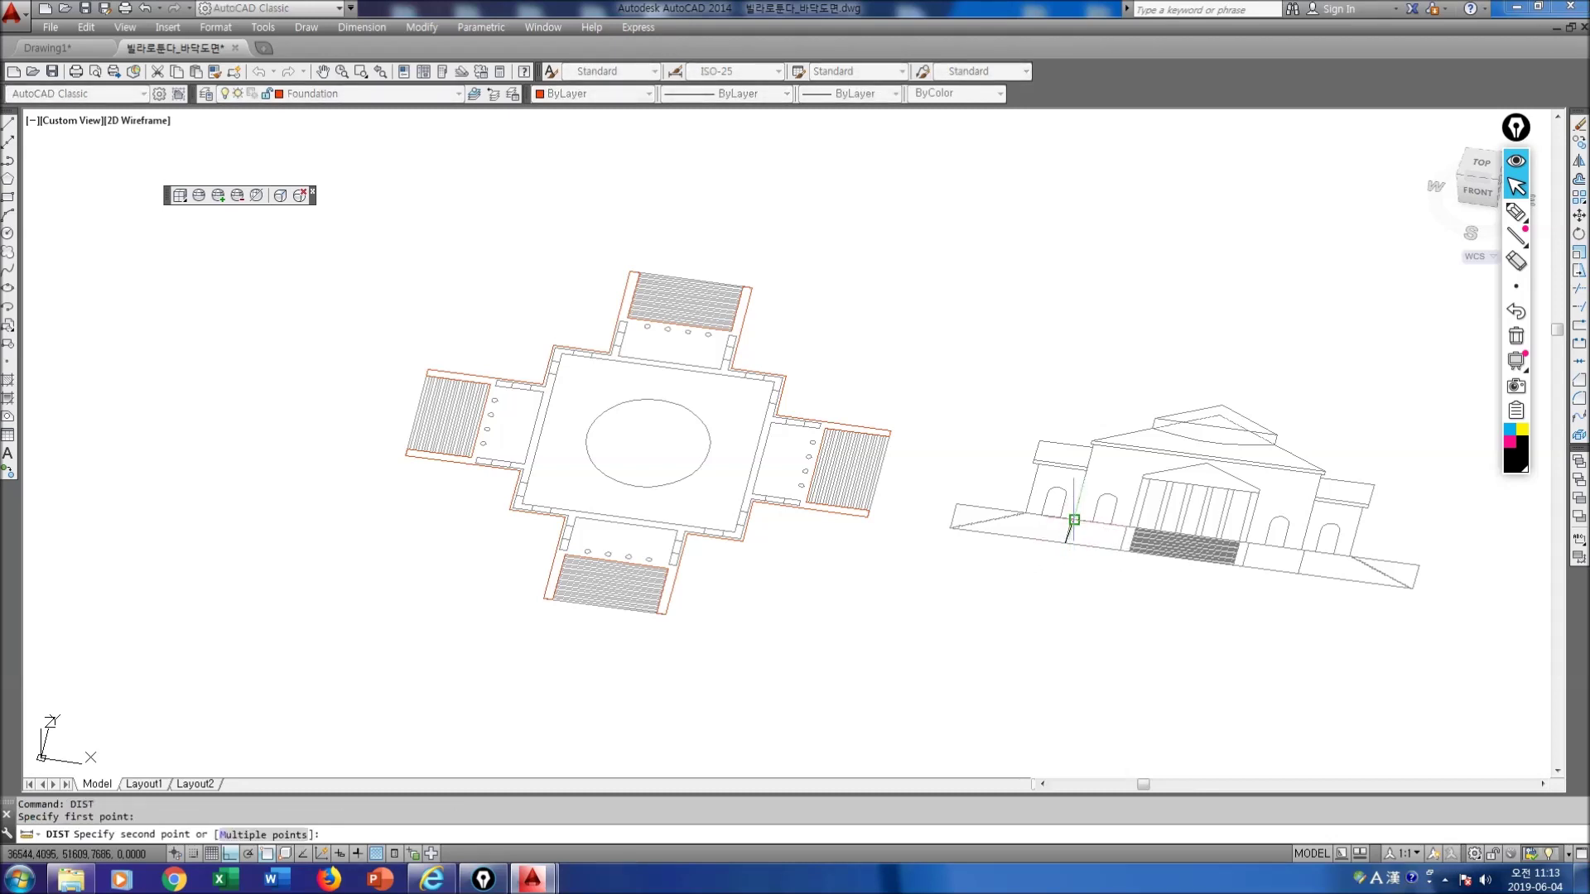
{"action": "left_click", "coordinate": [1074, 520]}
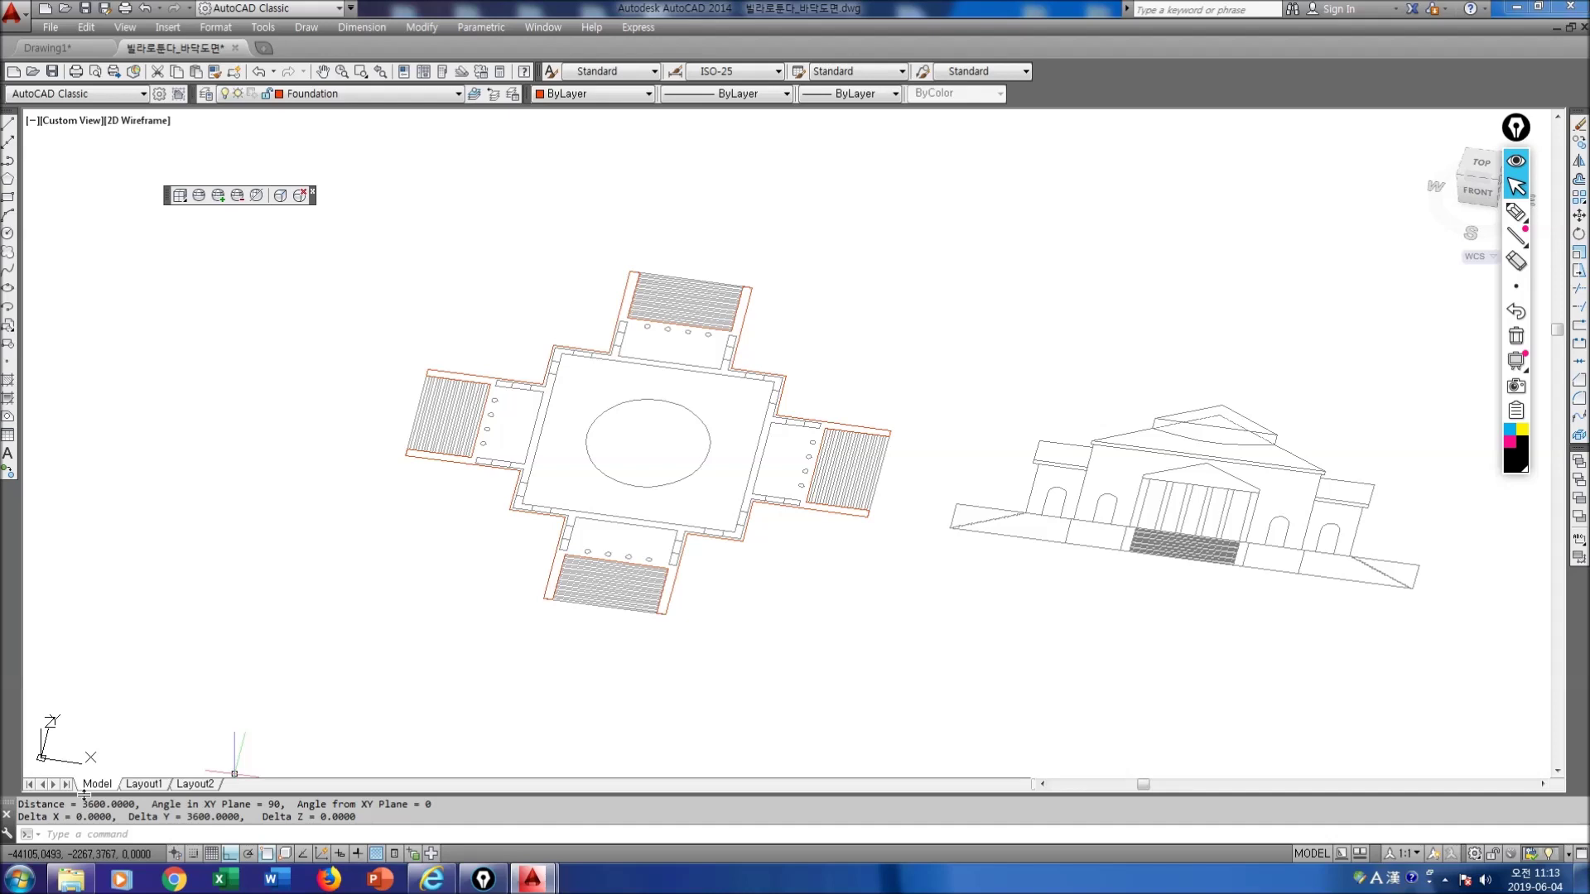
{"action": "key", "text": "Escape"}
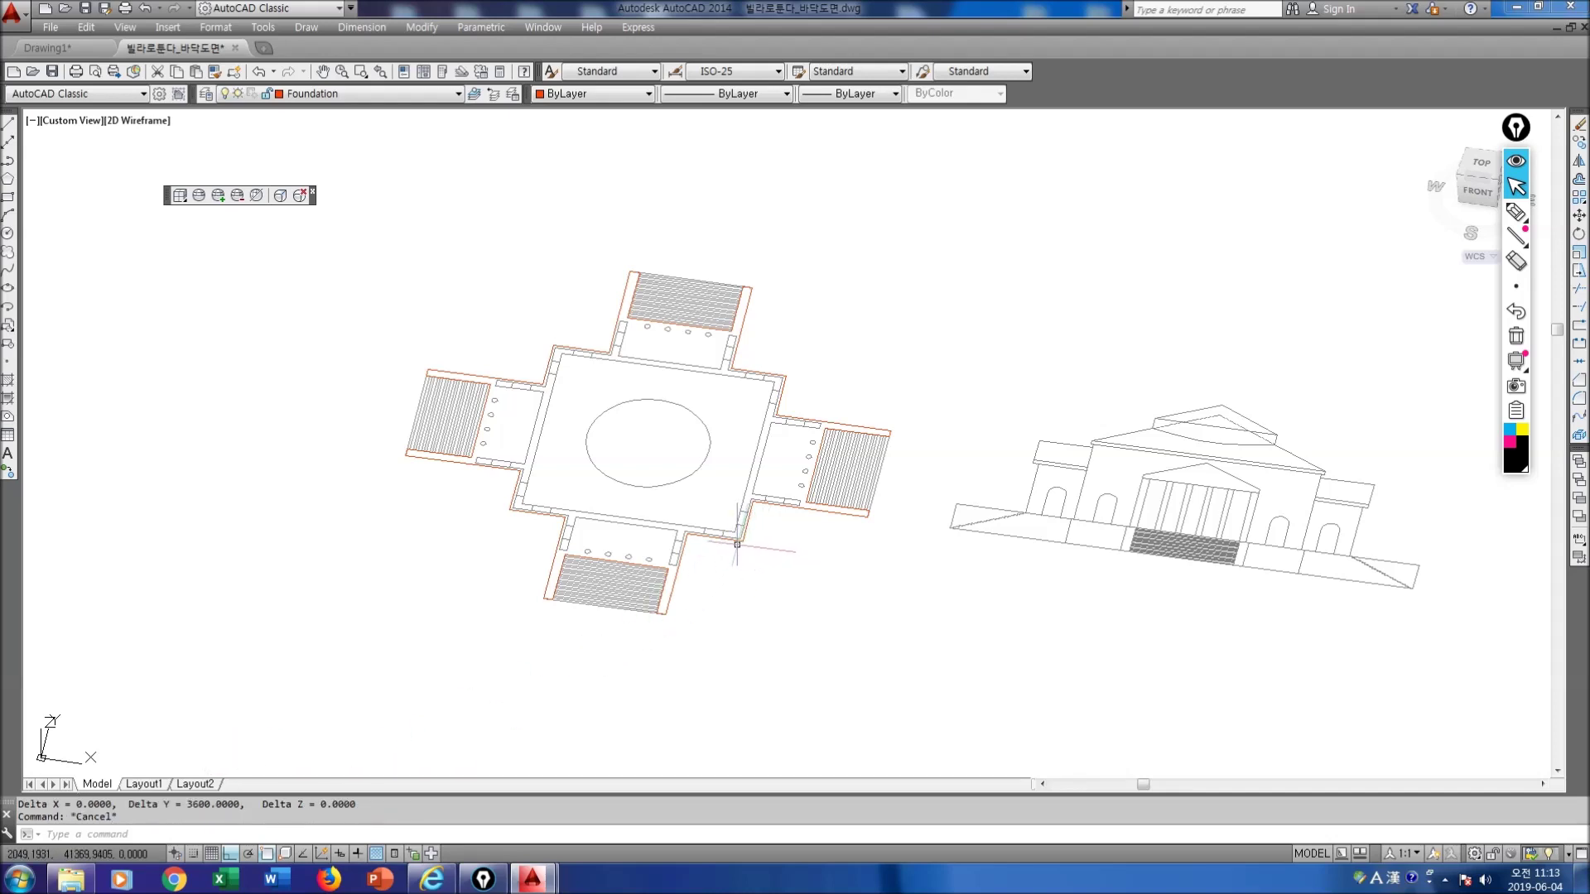
{"action": "key", "text": "ctrl+shift+3"}
{"action": "mouse_move", "coordinate": [741, 542]}
{"action": "left_mouse_down"}
{"action": "mouse_move", "coordinate": [741, 507]}
{"action": "mouse_move", "coordinate": [777, 542]}
{"action": "mouse_move", "coordinate": [821, 541]}
{"action": "left_mouse_up"}
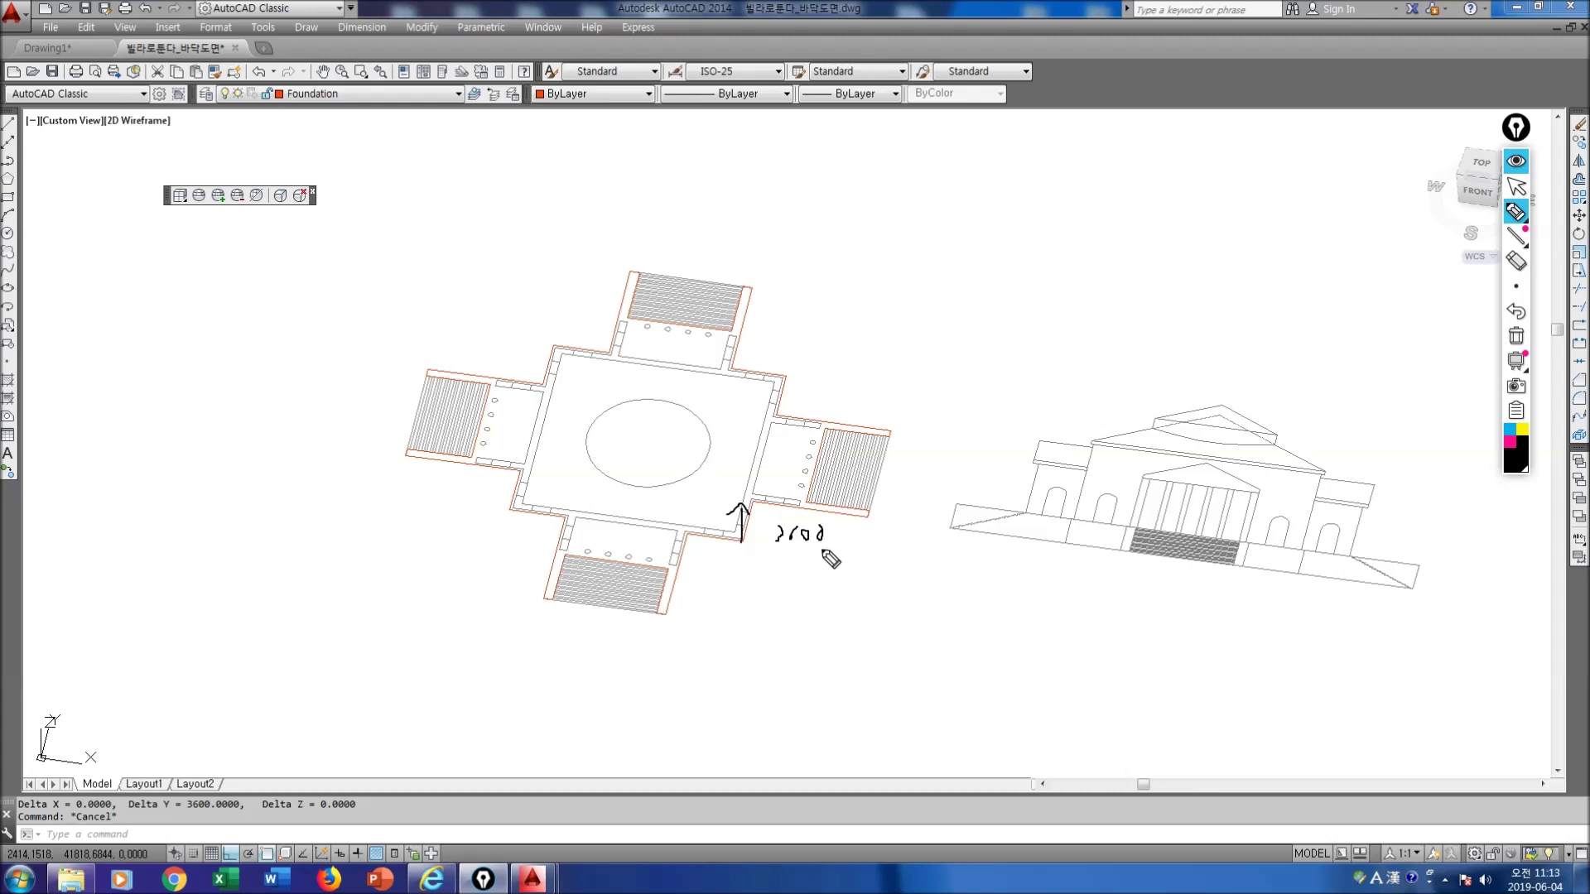
{"action": "key", "text": "ctrl+shift+1"}
{"action": "left_click", "coordinate": [808, 566]}
{"action": "key", "text": "ctrl+shift+7"}
{"action": "key", "text": "Escape"}
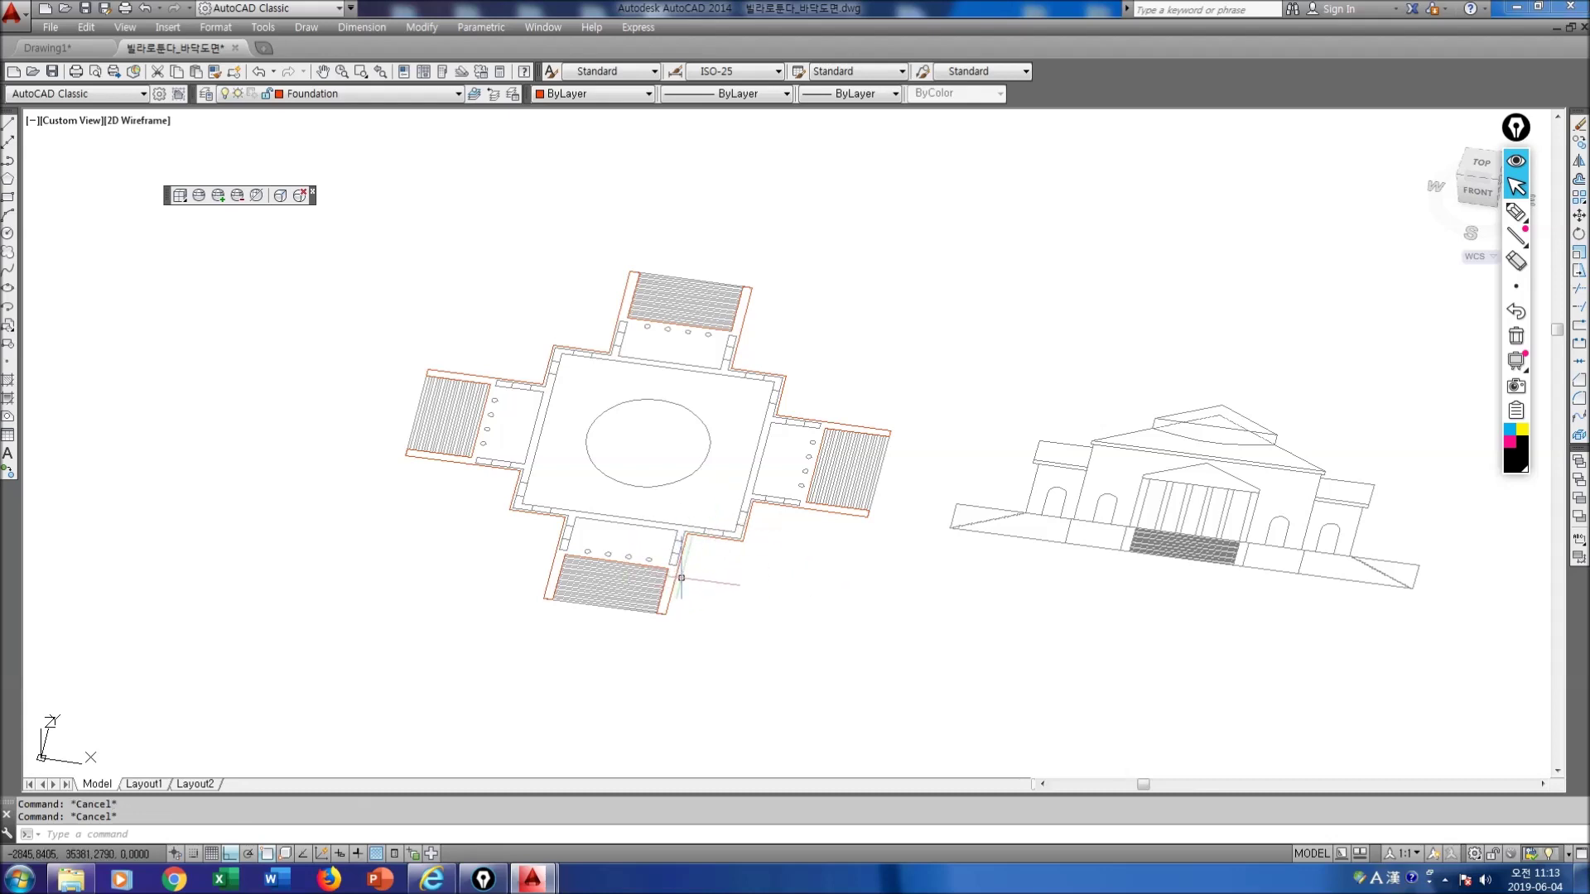
Step: Extrude the closed foundation outline upward to a height of 3600
{"action": "type", "text": "extrude"}
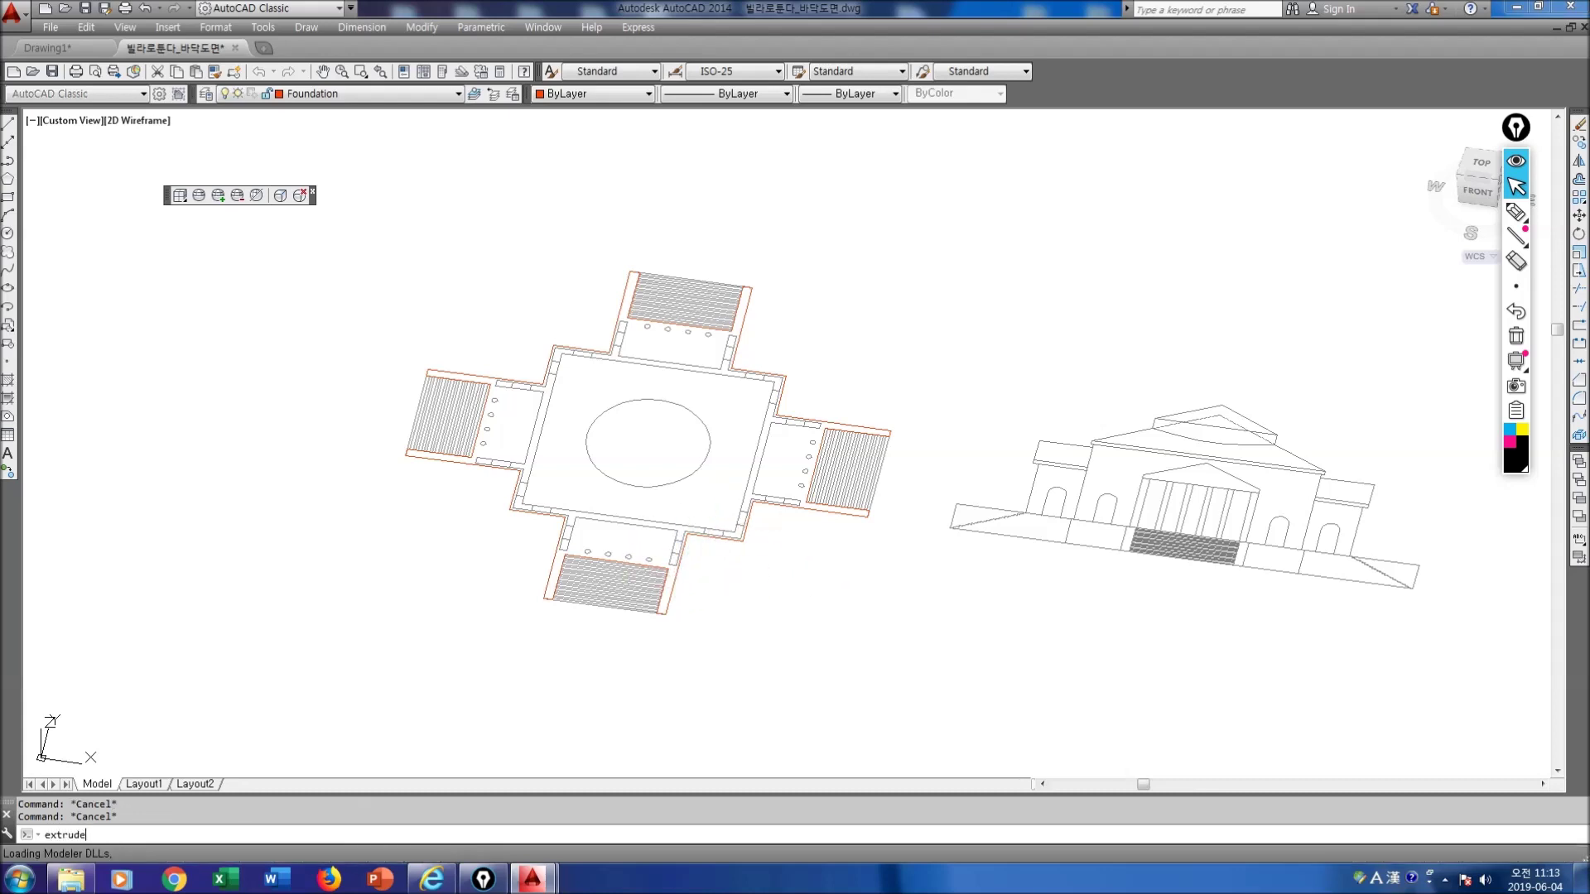
{"action": "key", "text": "Return"}
{"action": "left_click", "coordinate": [678, 576]}
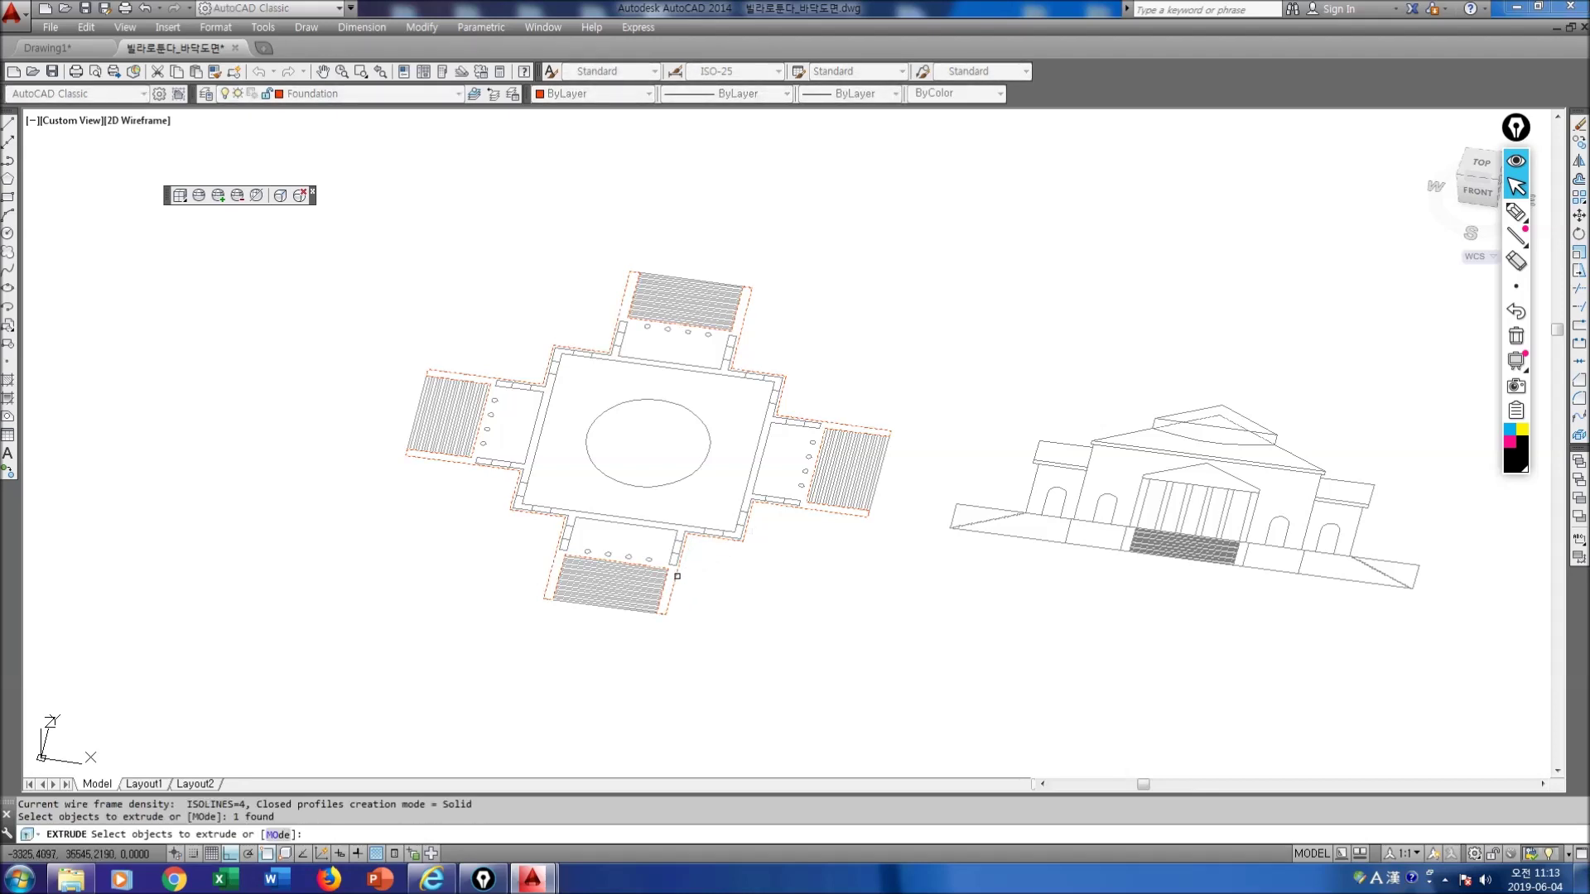
{"action": "key", "text": "Return"}
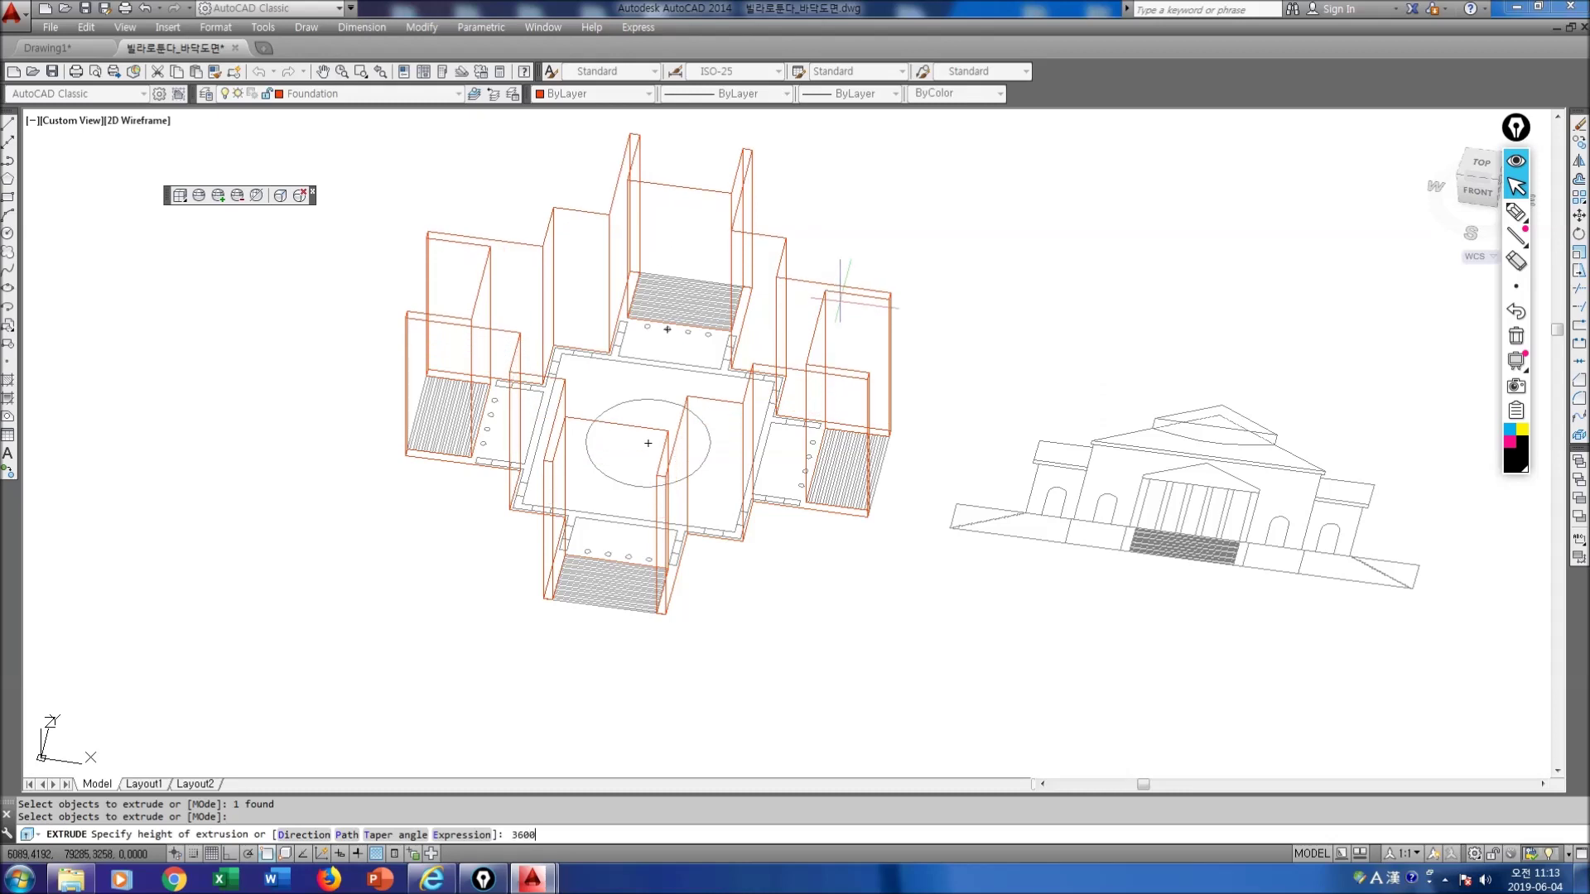
{"action": "key", "text": "Return"}
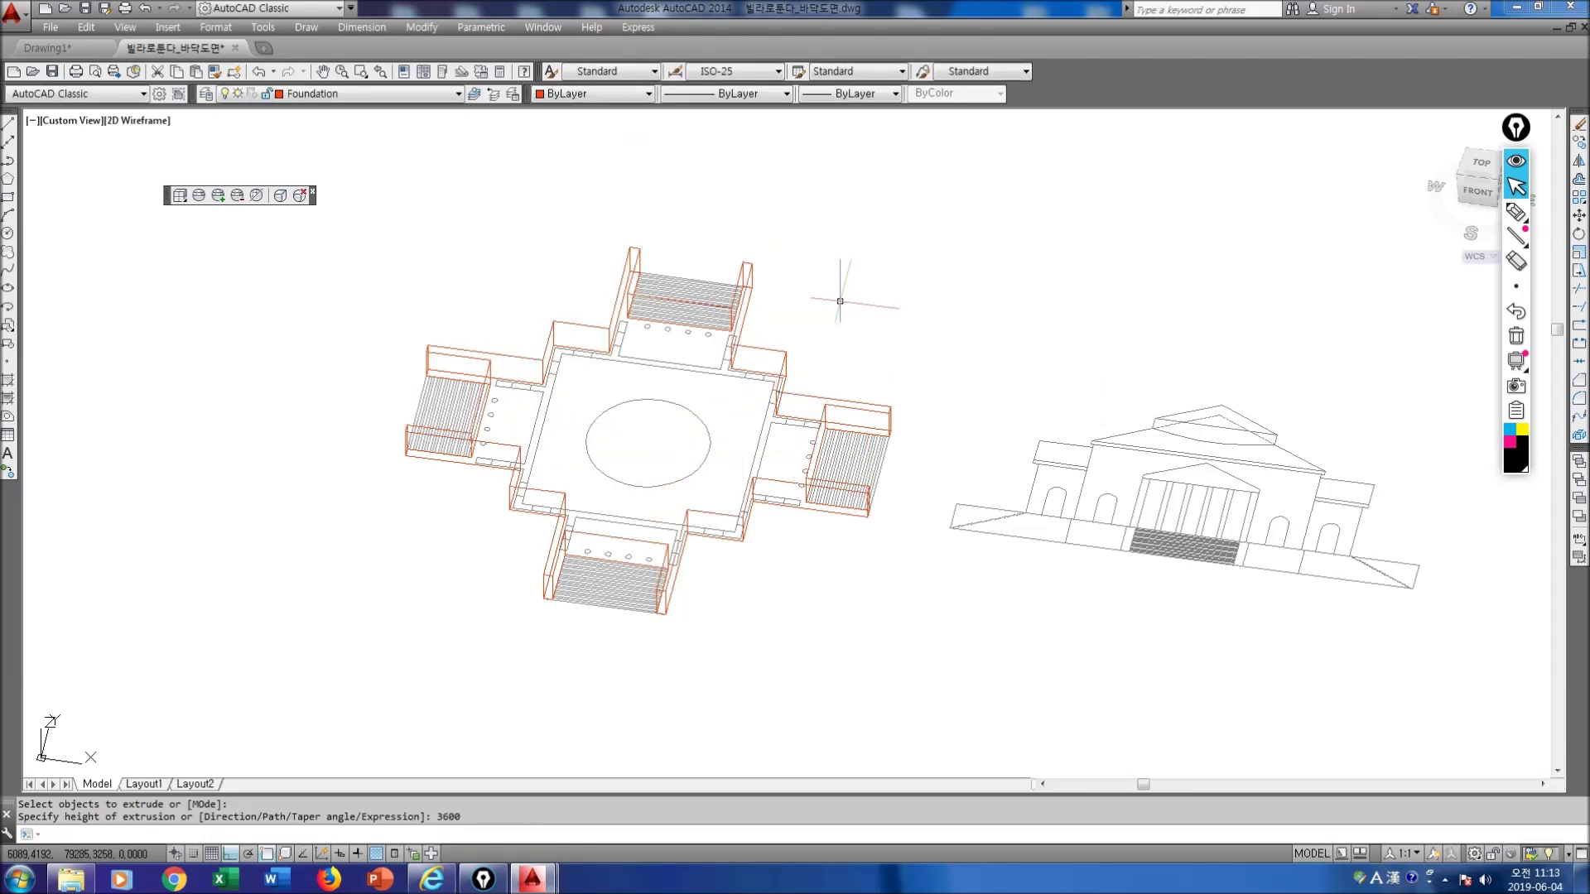
Step: Check the extruded foundation with its hidden lines removed, and regenerate the wireframe display
{"action": "type", "text": "hi"}
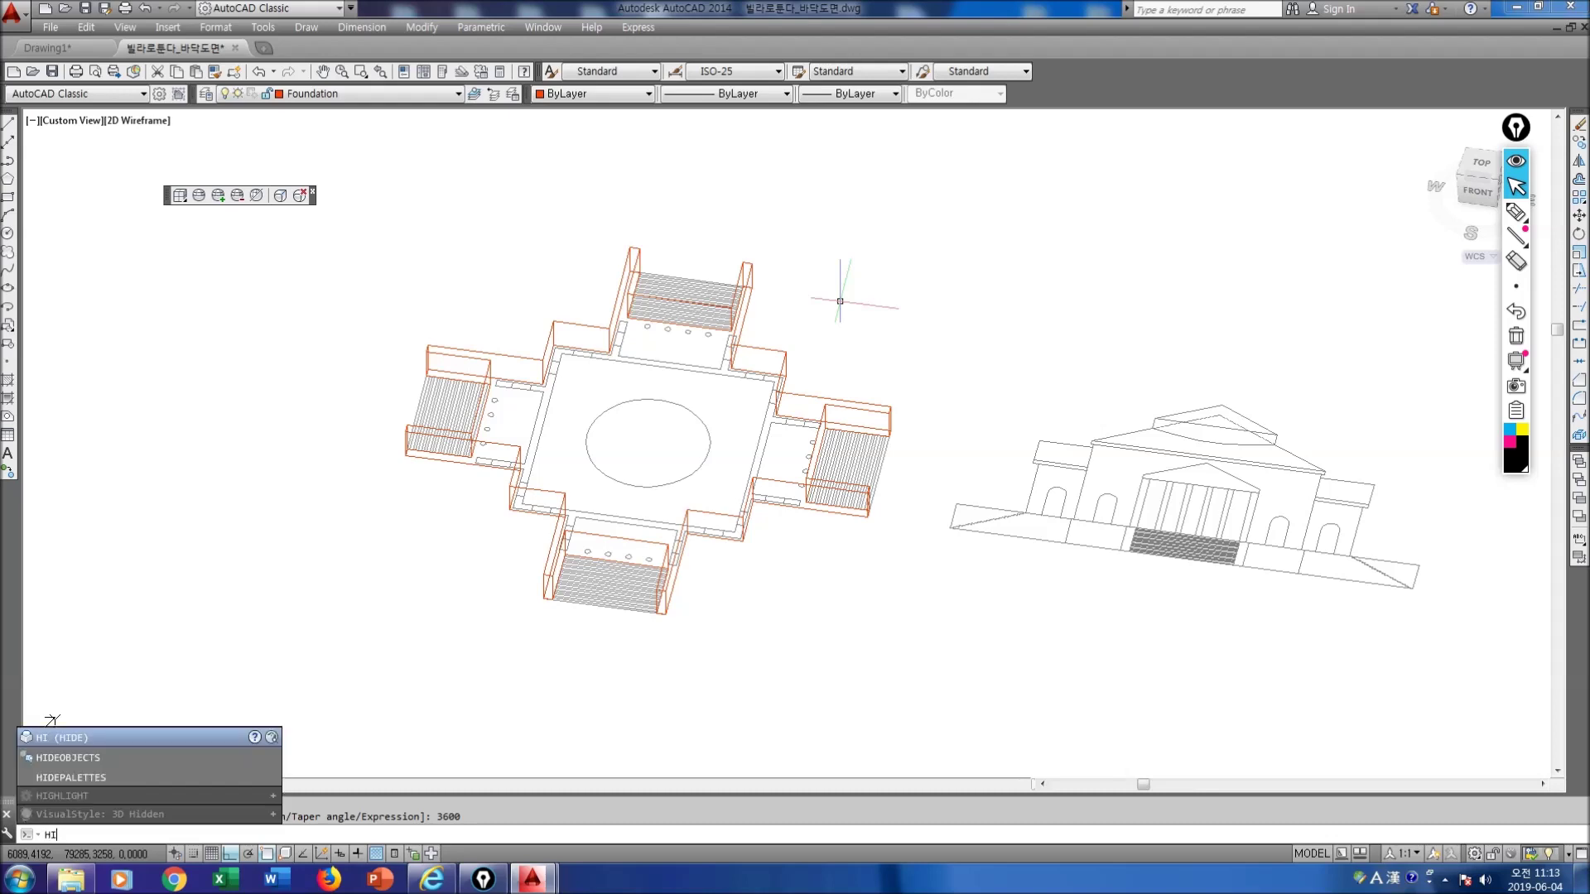
{"action": "type", "text": "de"}
{"action": "key", "text": "Return"}
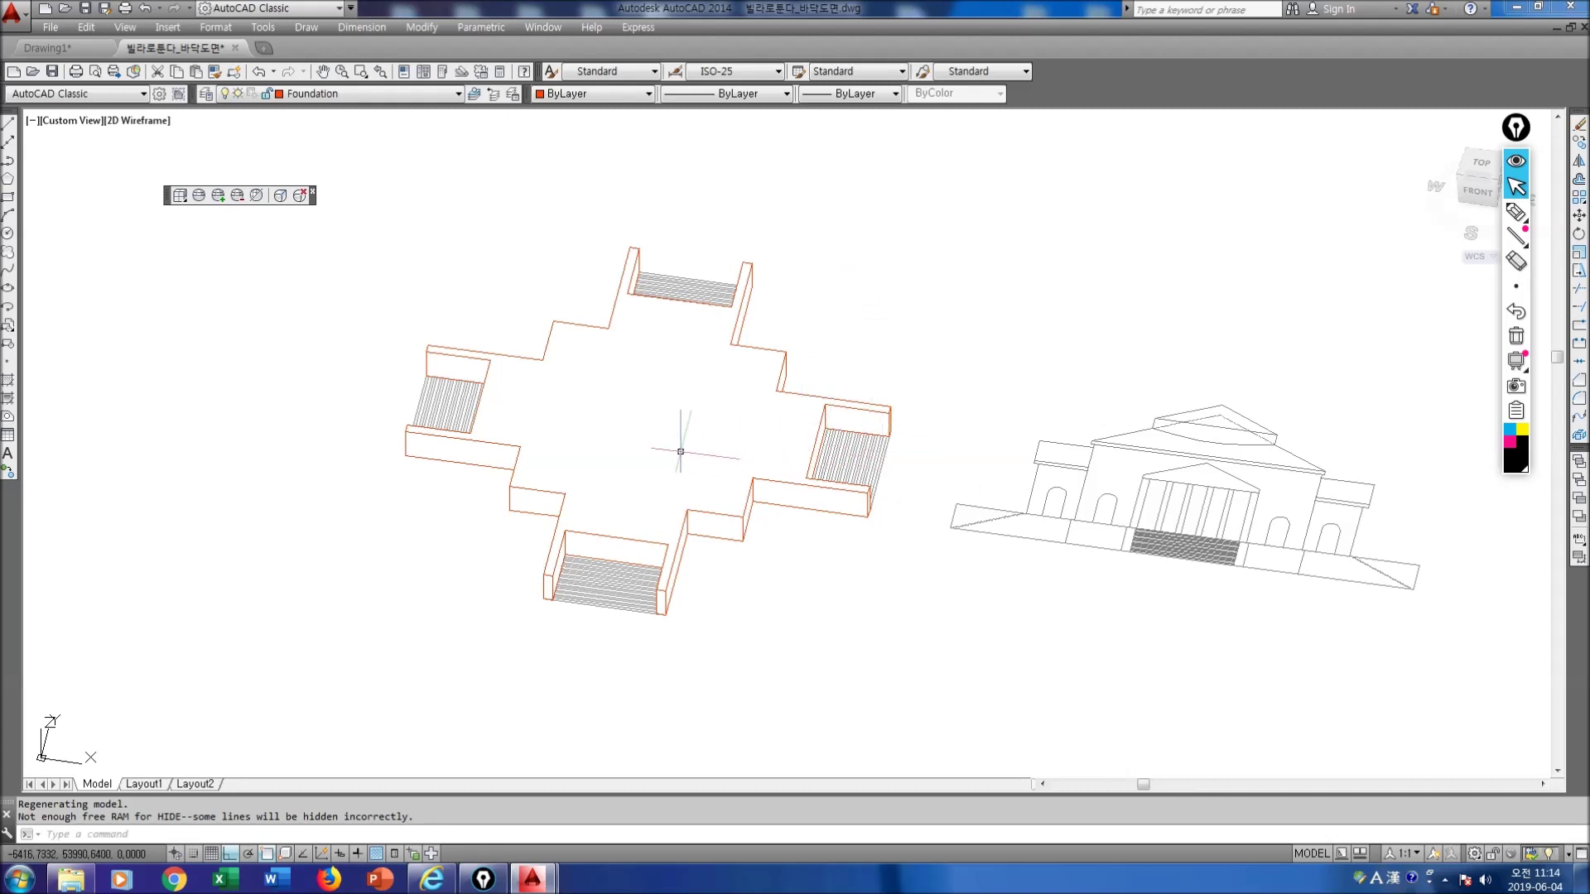
{"action": "key", "text": "Return"}
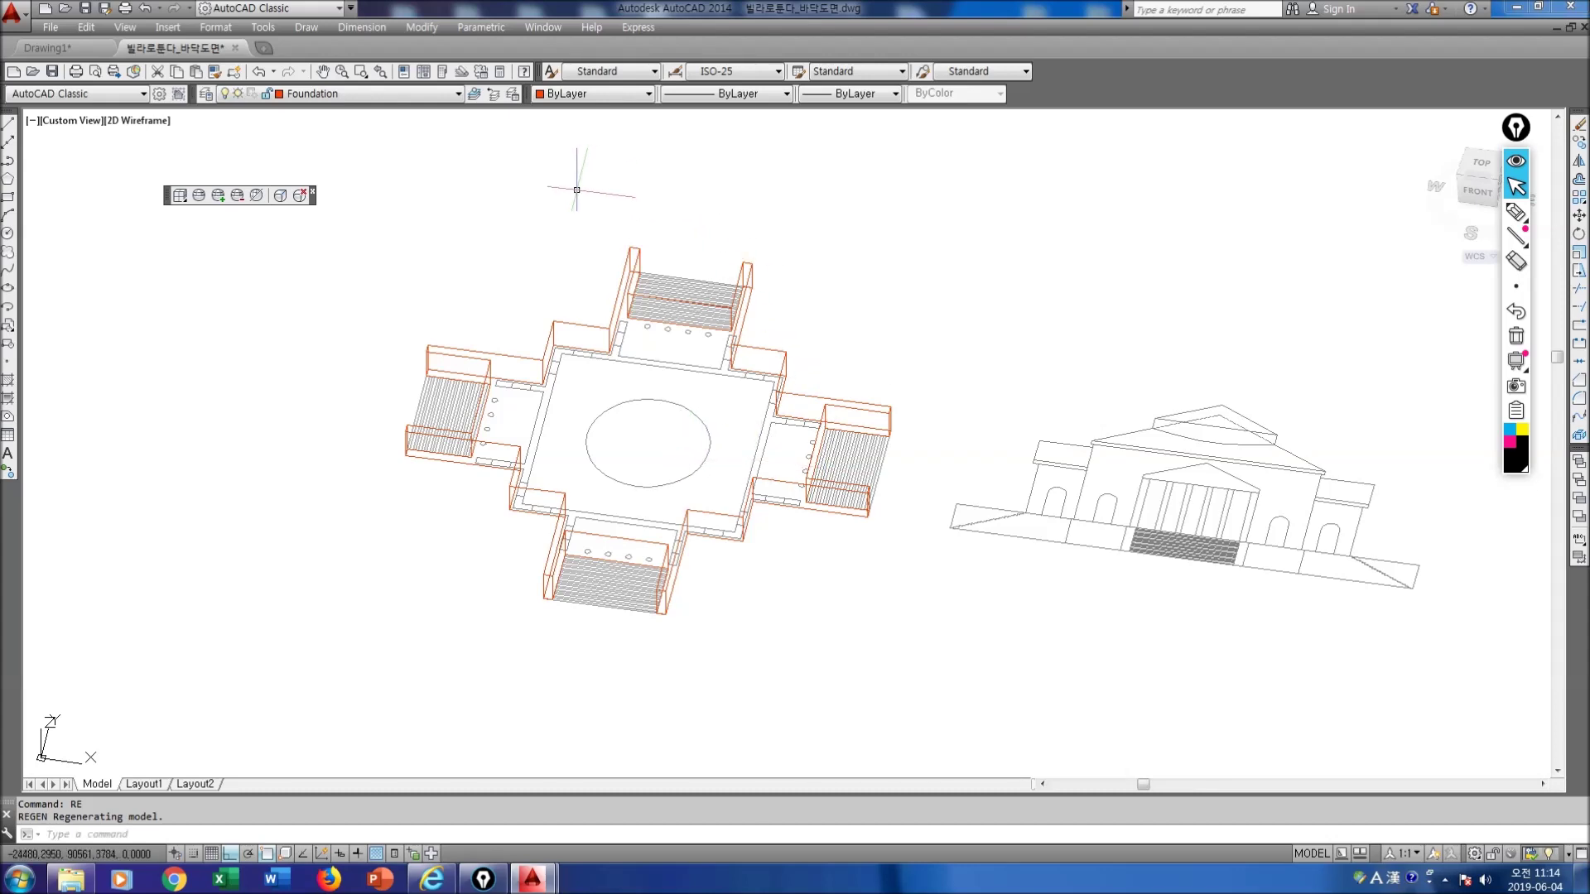
Step: Return to the top view and compare the east staircase in plan with the stepped stair profile in the elevation
{"action": "left_click", "coordinate": [1481, 164]}
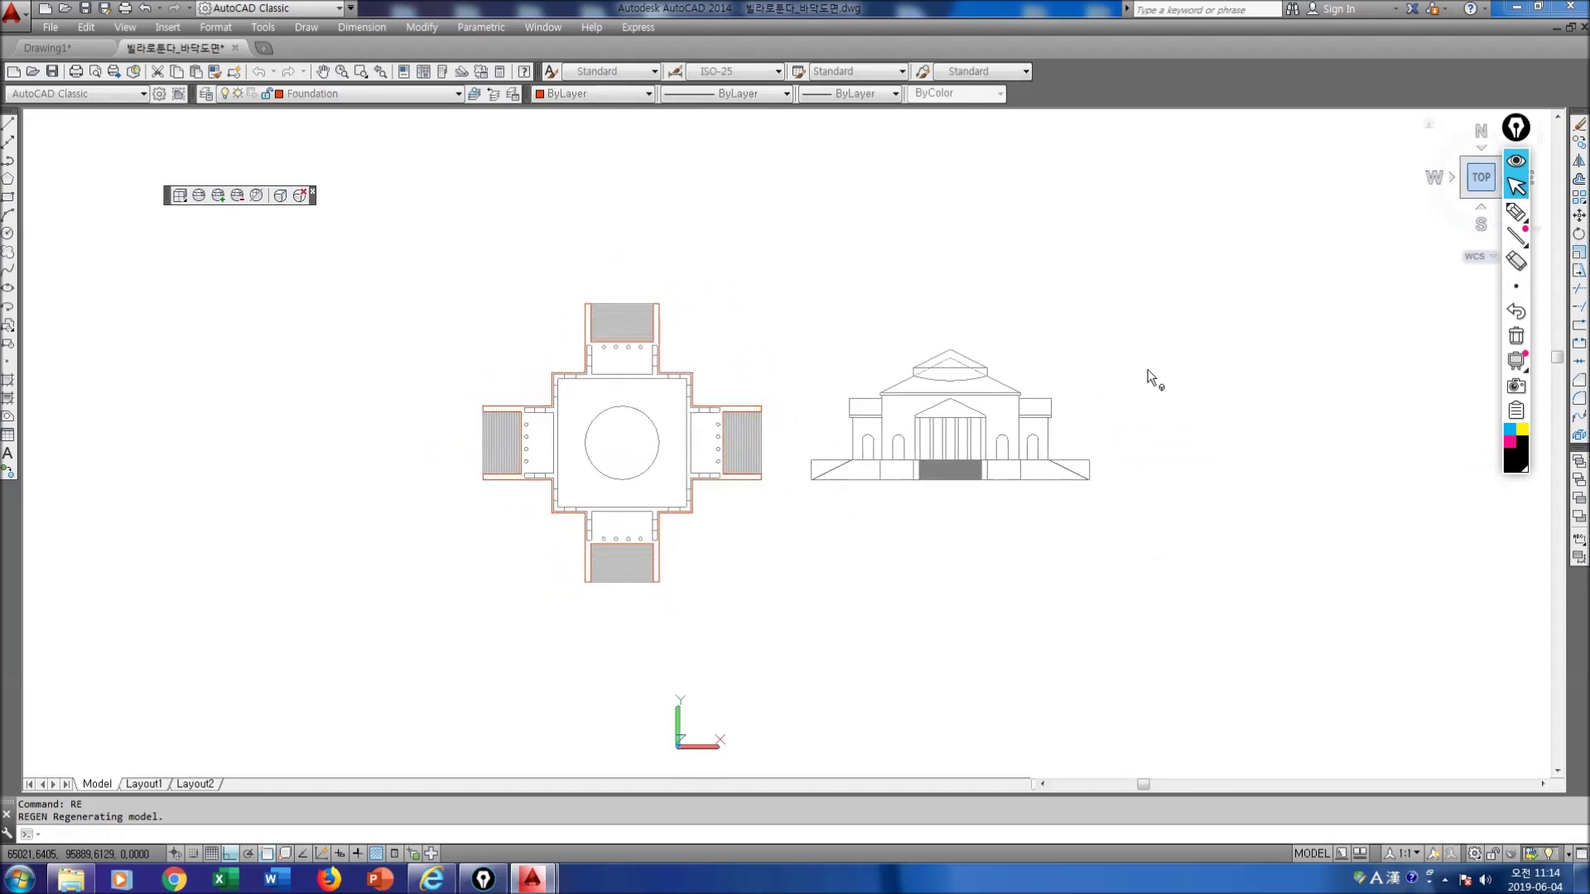
{"action": "scroll", "coordinate": [893, 509], "scroll_direction": "up", "scroll_amount": 1}
{"action": "scroll", "coordinate": [597, 492], "scroll_direction": "up", "scroll_amount": 1}
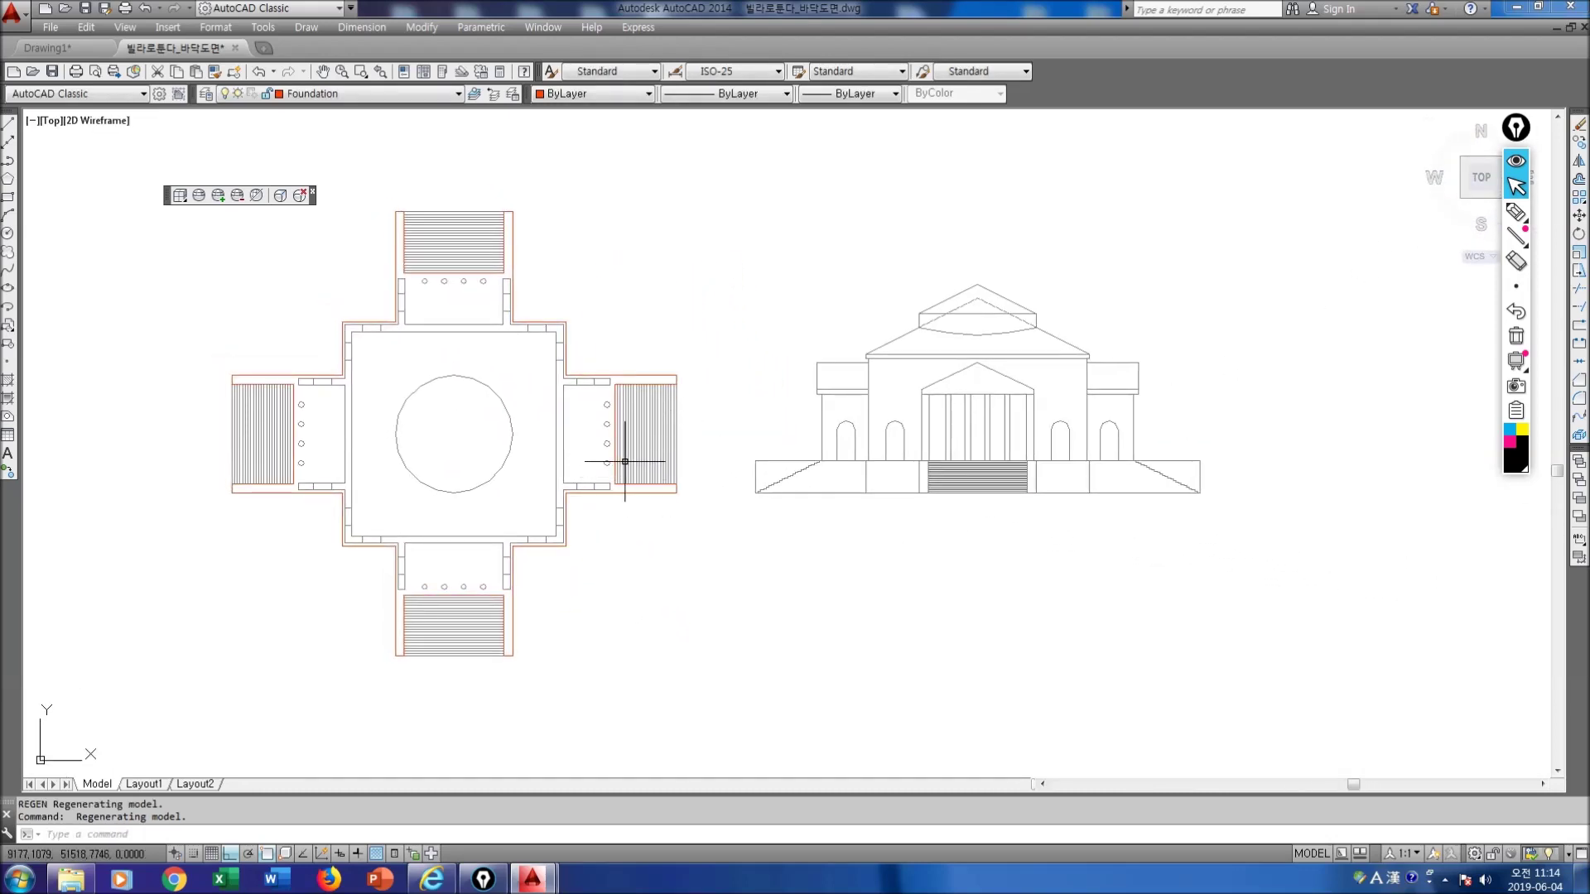
{"action": "scroll", "coordinate": [647, 462], "scroll_direction": "up", "scroll_amount": 3}
{"action": "middle_click_drag", "start_coordinate": [863, 470], "coordinate": [672, 460]}
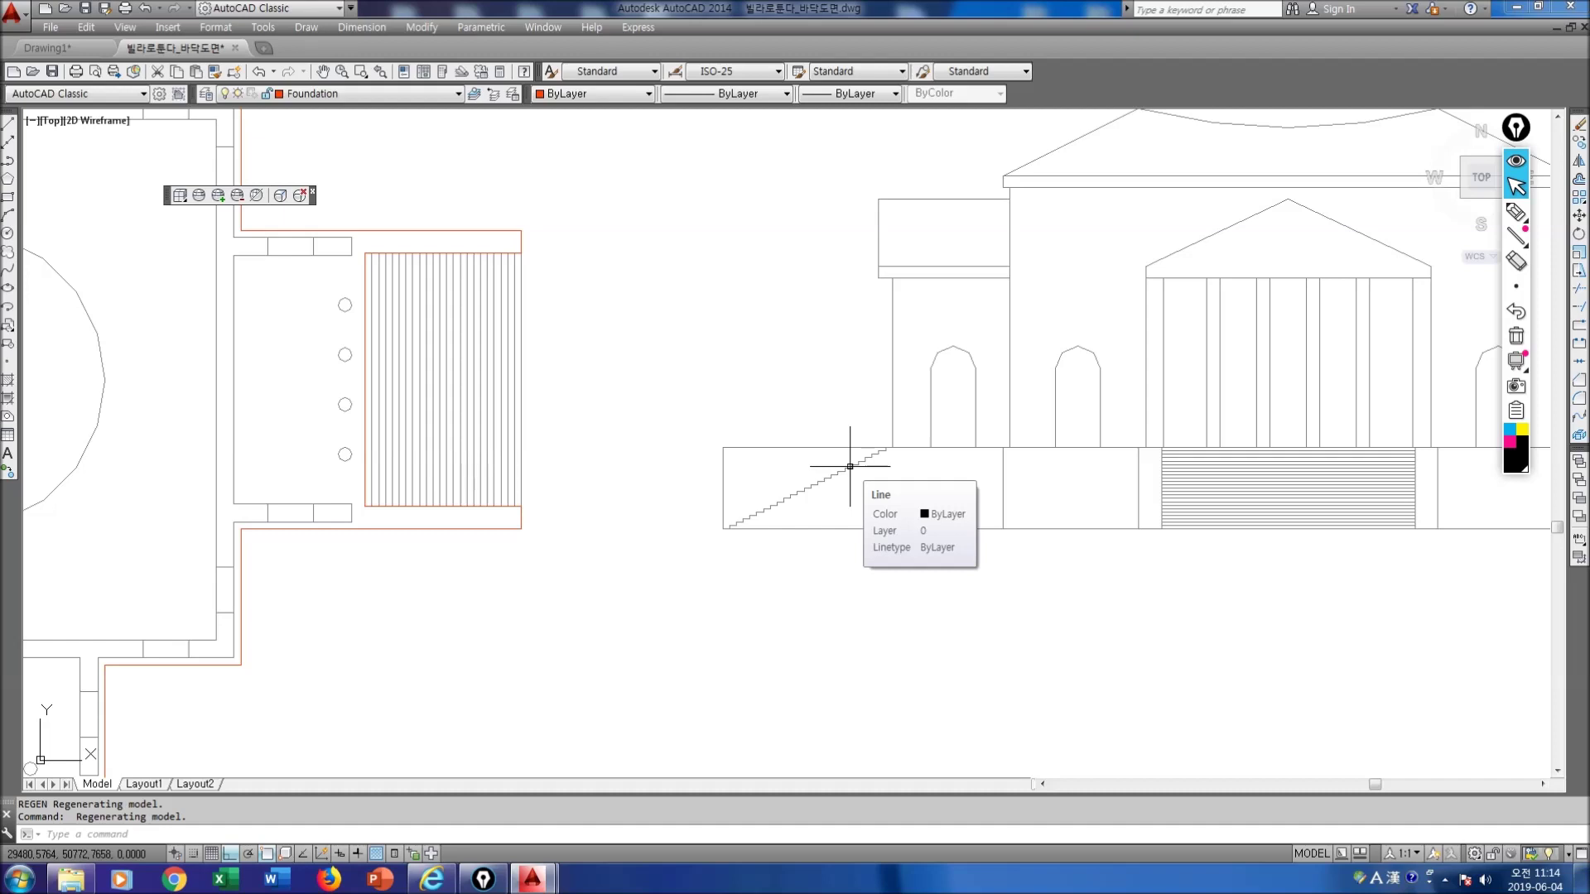
{"action": "scroll", "coordinate": [850, 466], "scroll_direction": "up", "scroll_amount": 2}
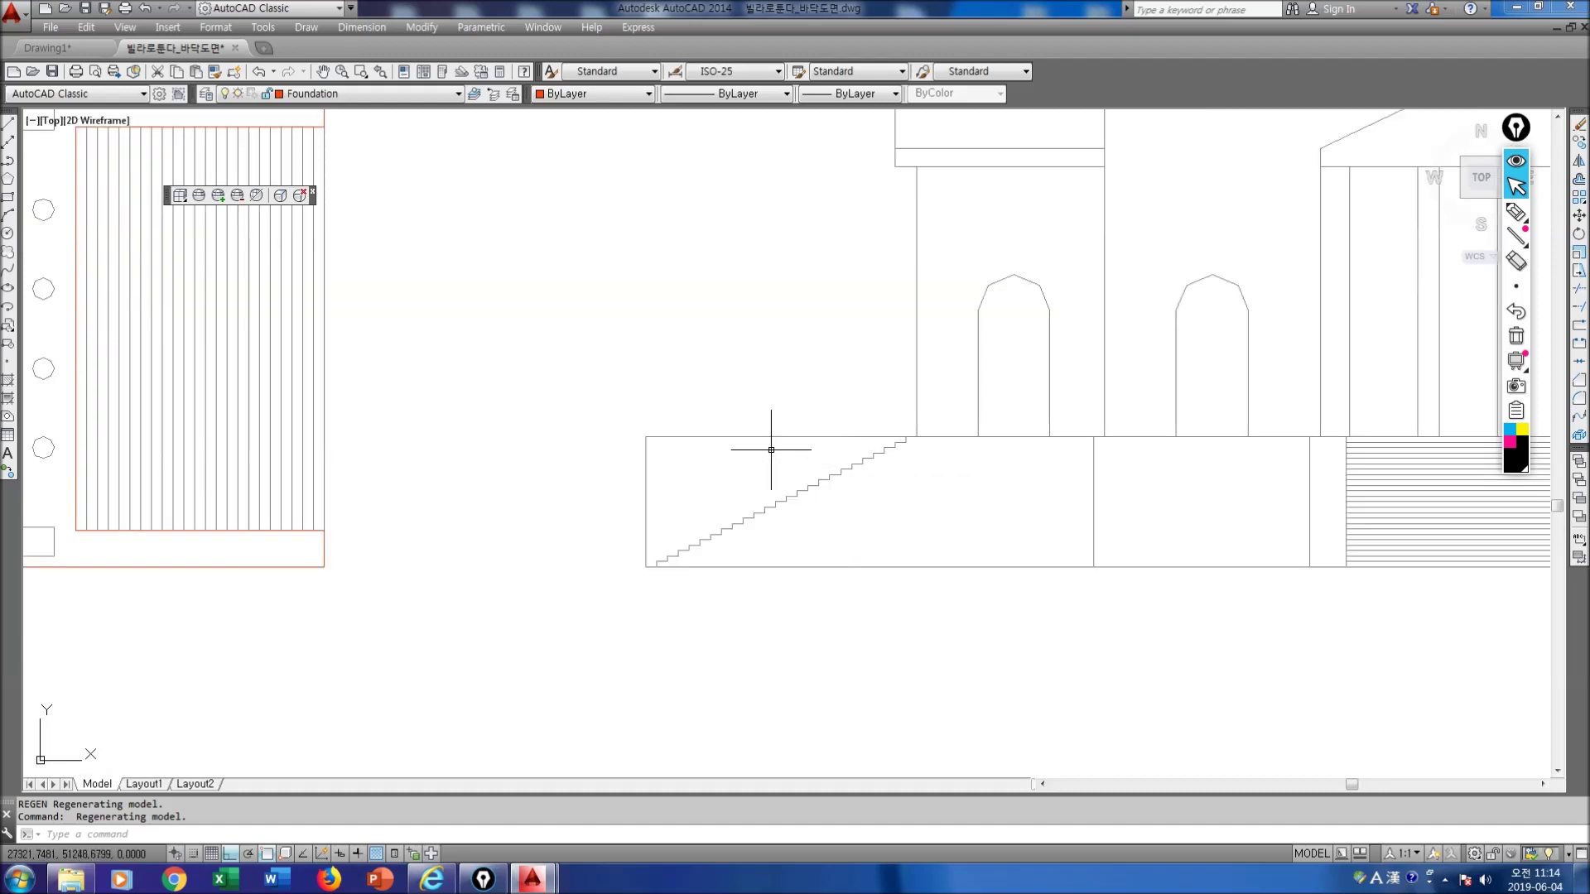
{"action": "scroll", "coordinate": [770, 450], "scroll_direction": "down", "scroll_amount": 4}
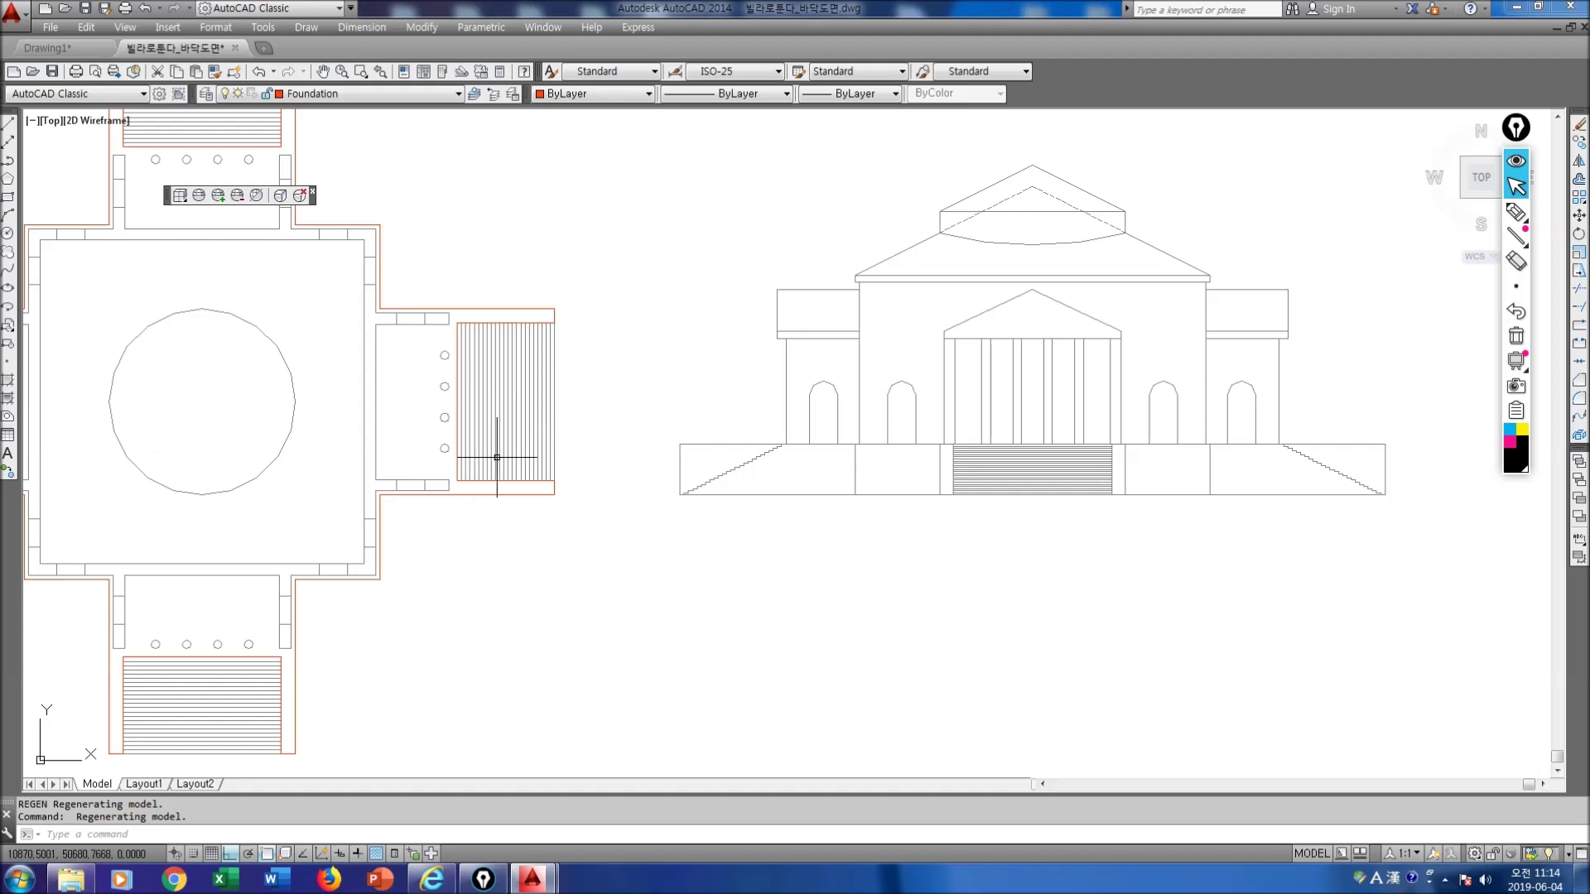
{"action": "scroll", "coordinate": [556, 459], "scroll_direction": "up", "scroll_amount": 1}
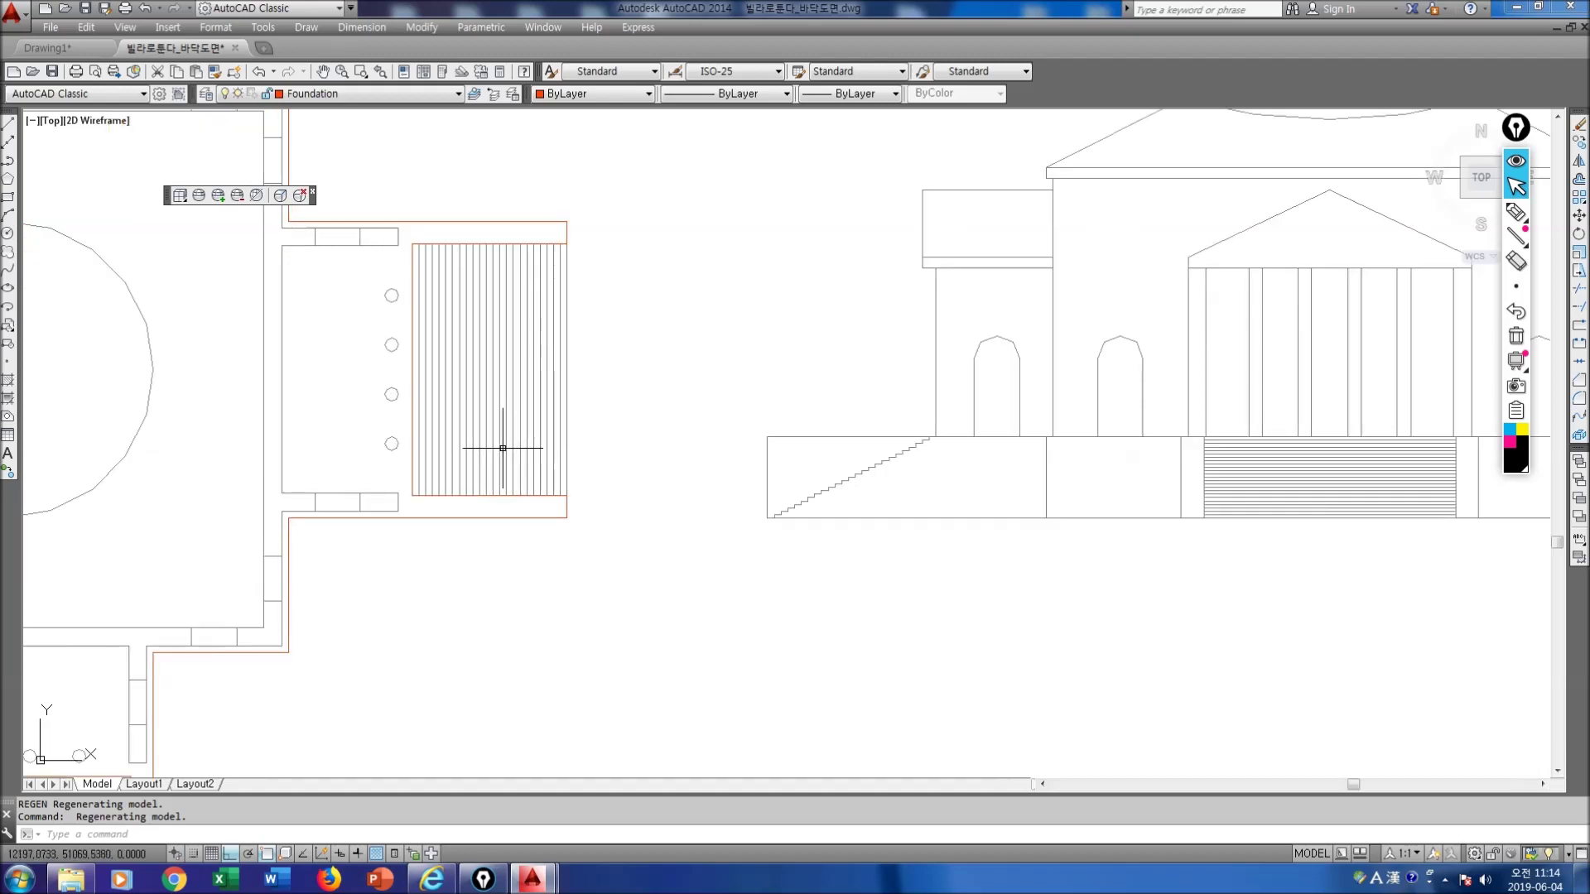
{"action": "scroll", "coordinate": [508, 462], "scroll_direction": "up", "scroll_amount": 1}
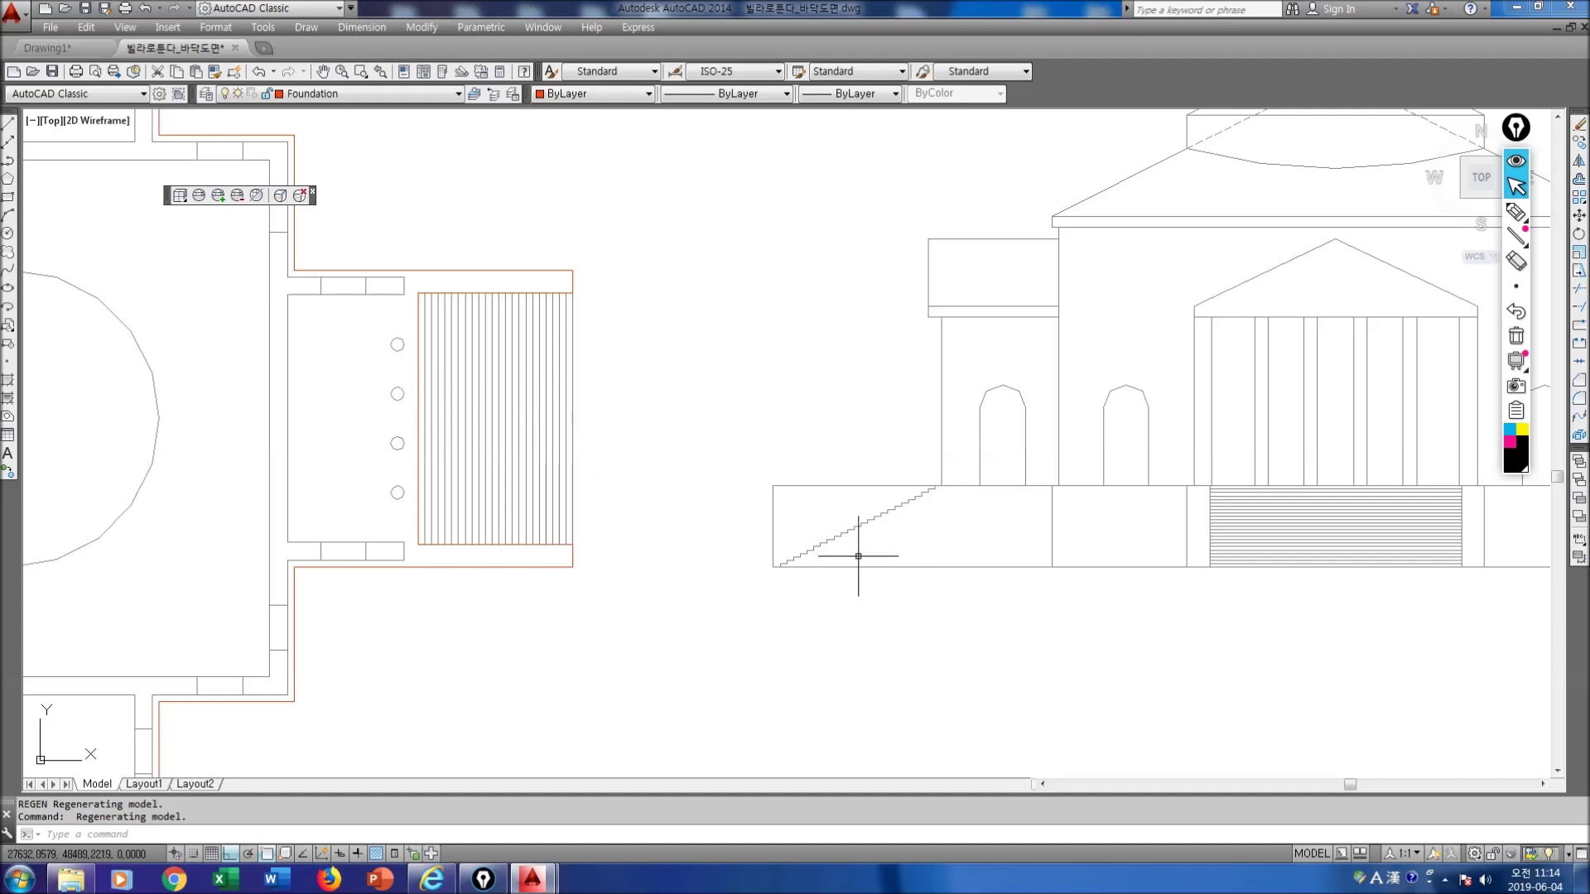
{"action": "scroll", "coordinate": [878, 534], "scroll_direction": "up", "scroll_amount": 4}
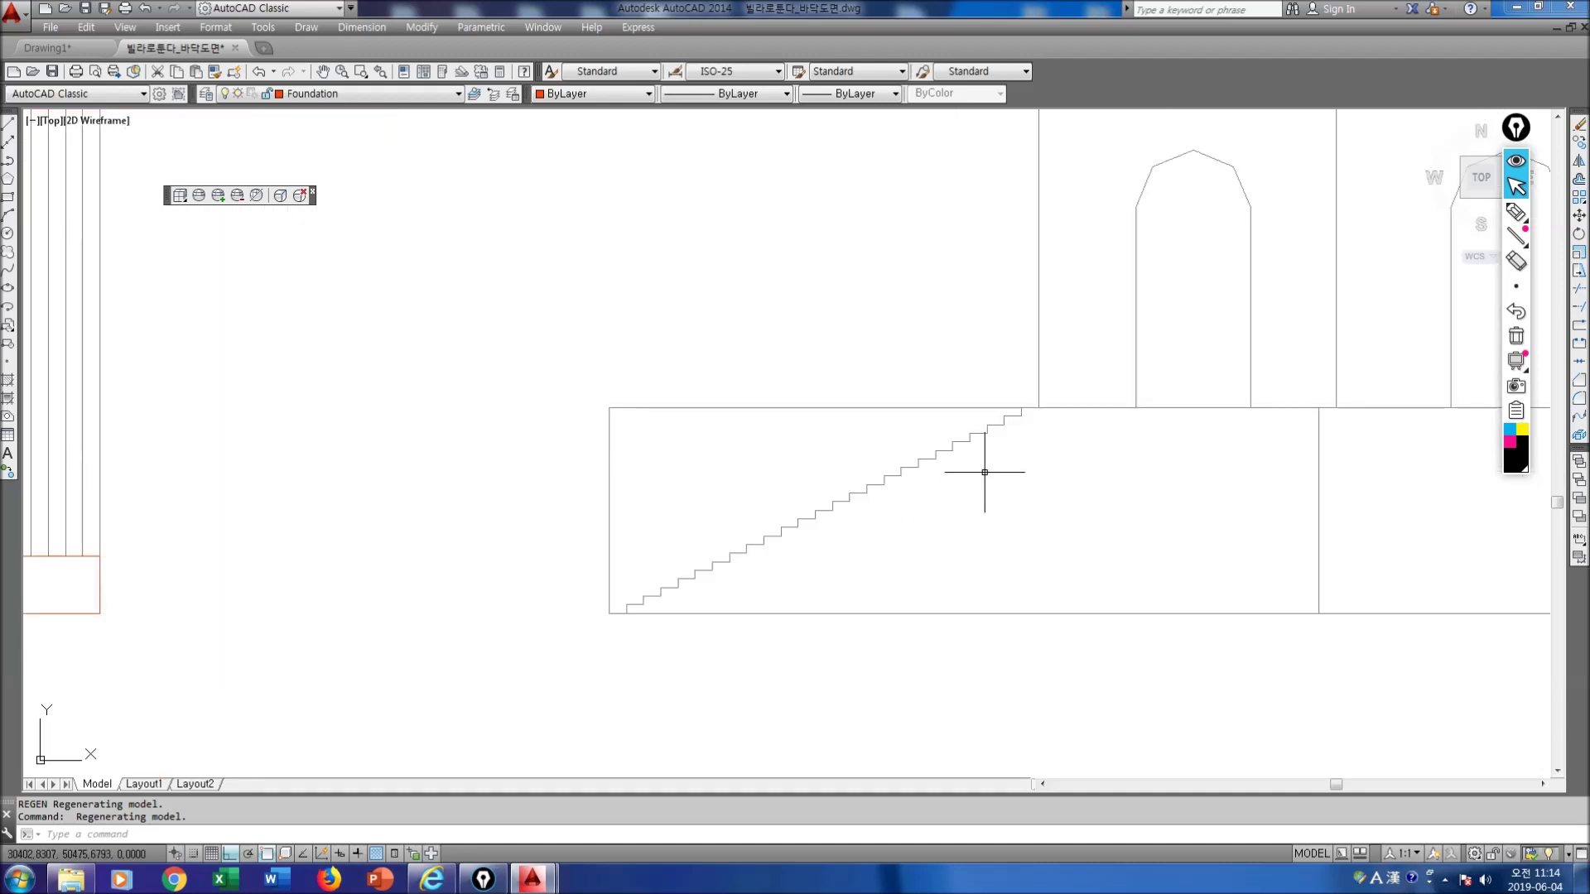
{"action": "scroll", "coordinate": [1018, 458], "scroll_direction": "down", "scroll_amount": 2}
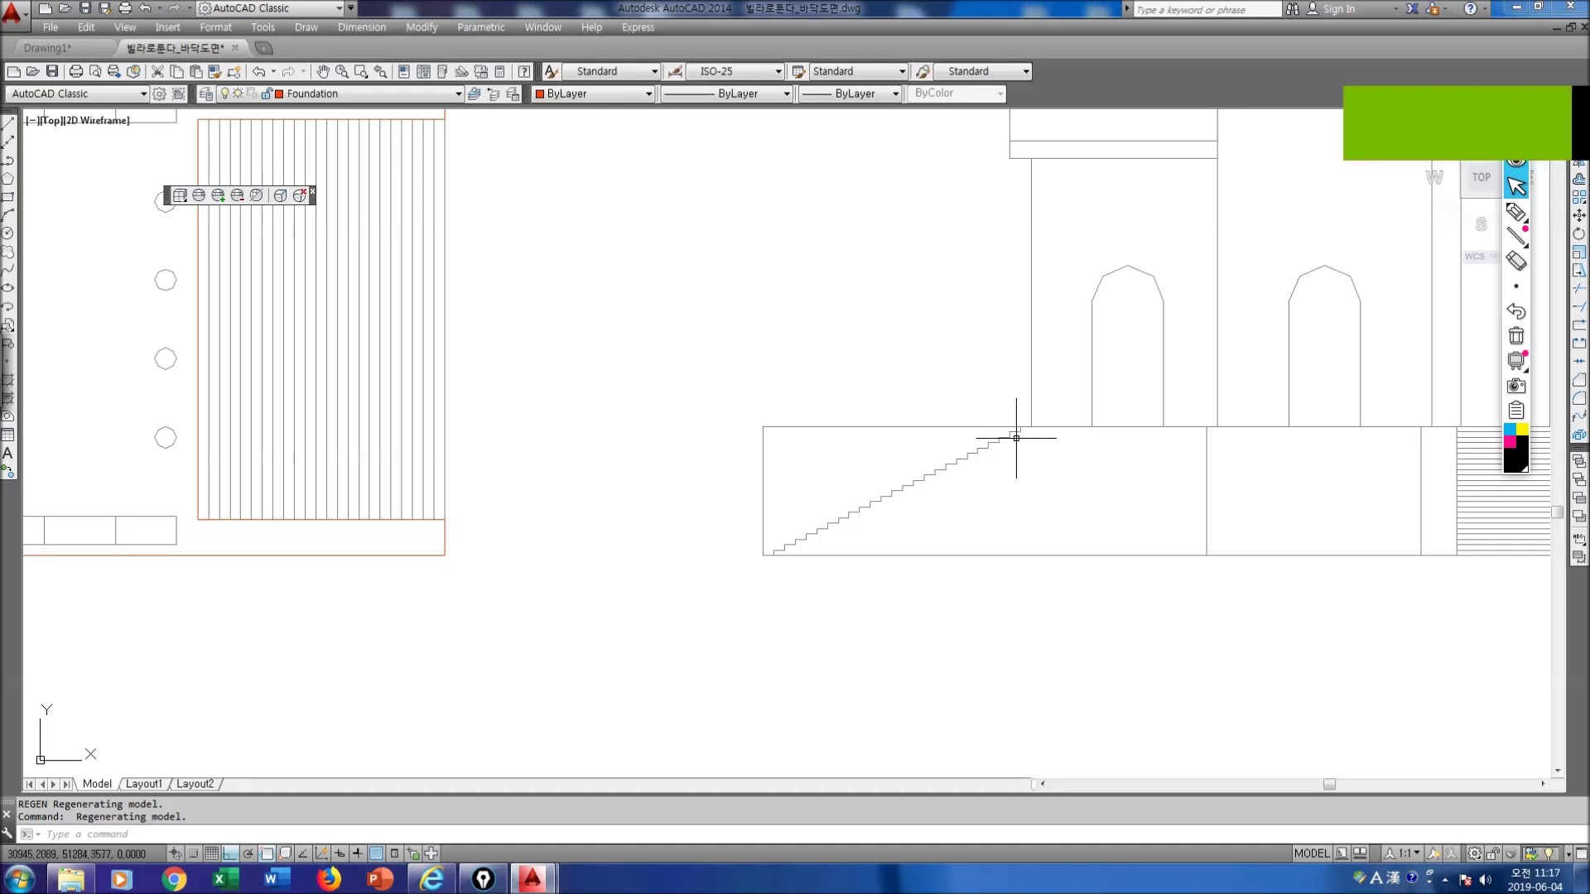
{"action": "left_click", "coordinate": [1018, 430]}
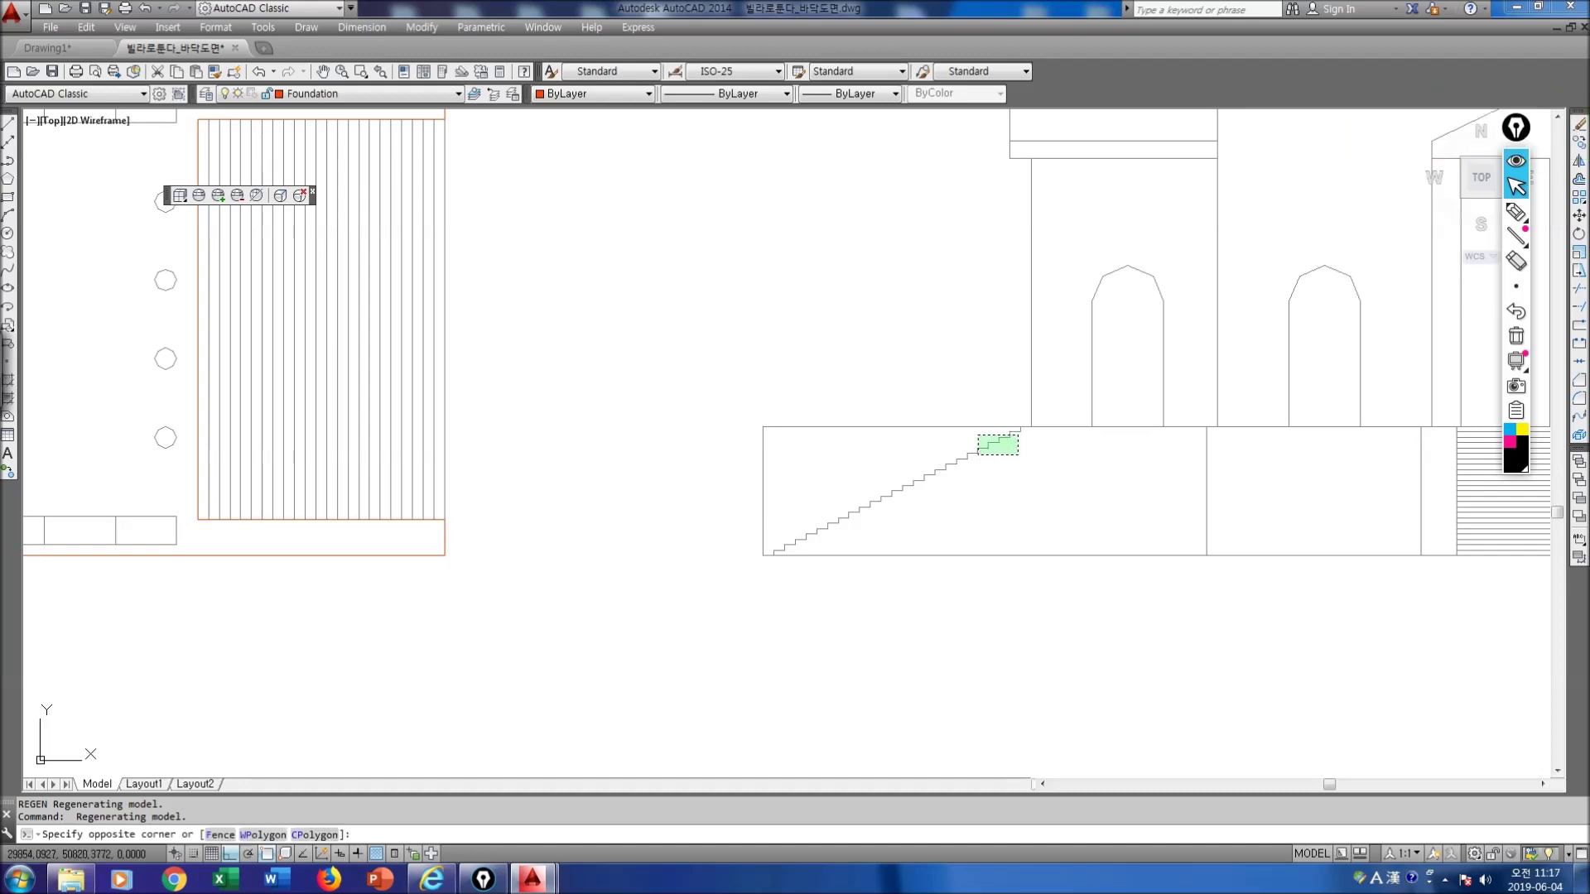
{"action": "key", "text": "ctrl+shift+3"}
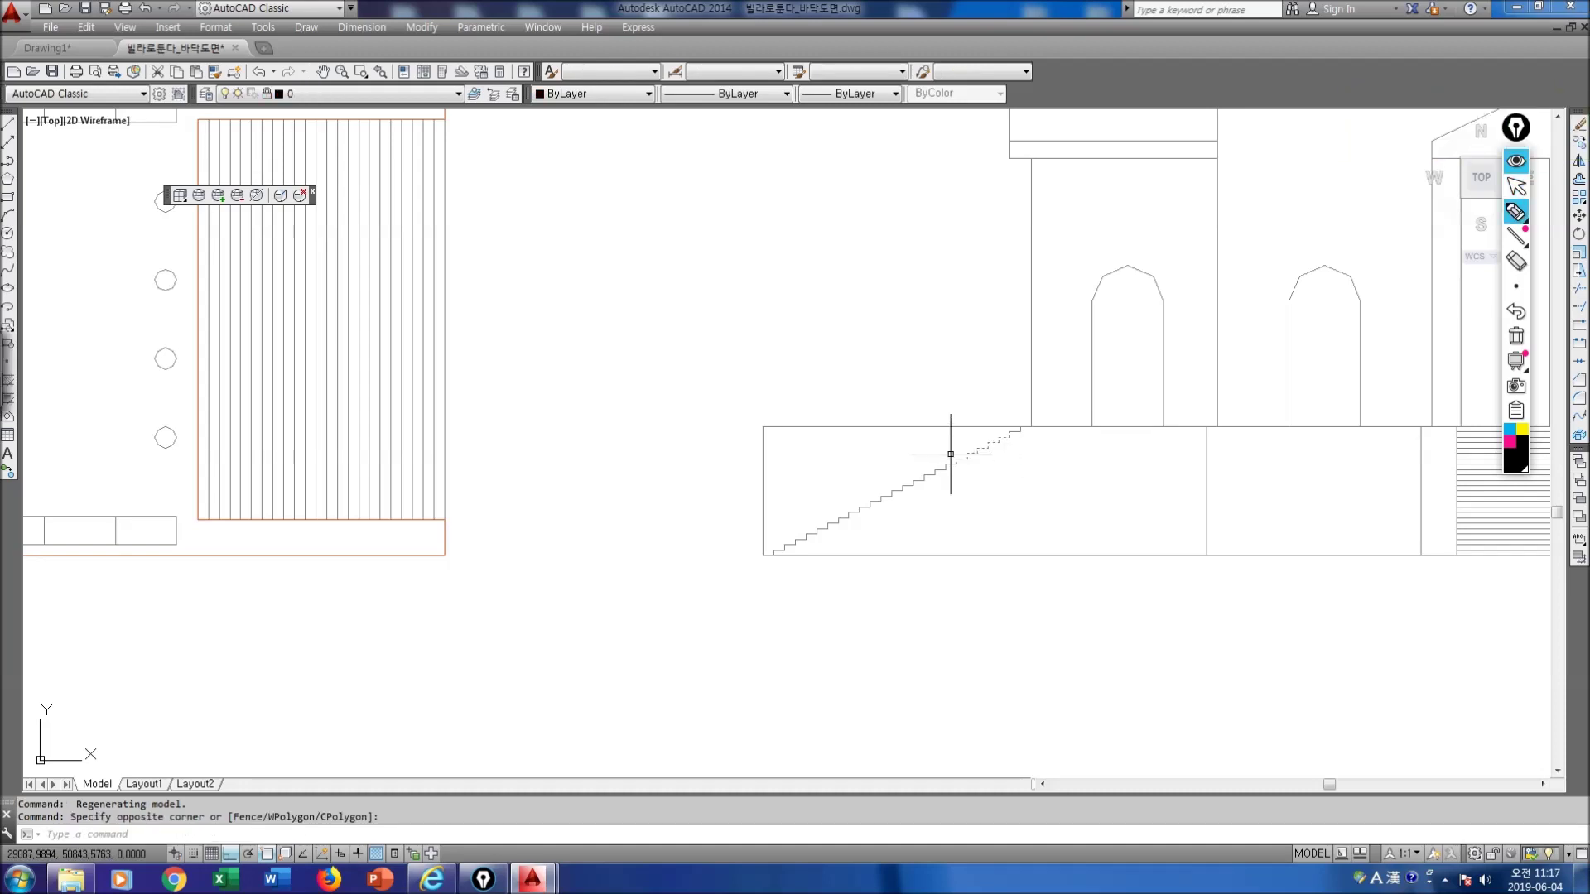
{"action": "mouse_move", "coordinate": [1019, 436]}
{"action": "left_mouse_down"}
{"action": "mouse_move", "coordinate": [778, 553]}
{"action": "mouse_move", "coordinate": [1021, 540]}
{"action": "mouse_move", "coordinate": [1012, 447]}
{"action": "left_mouse_up"}
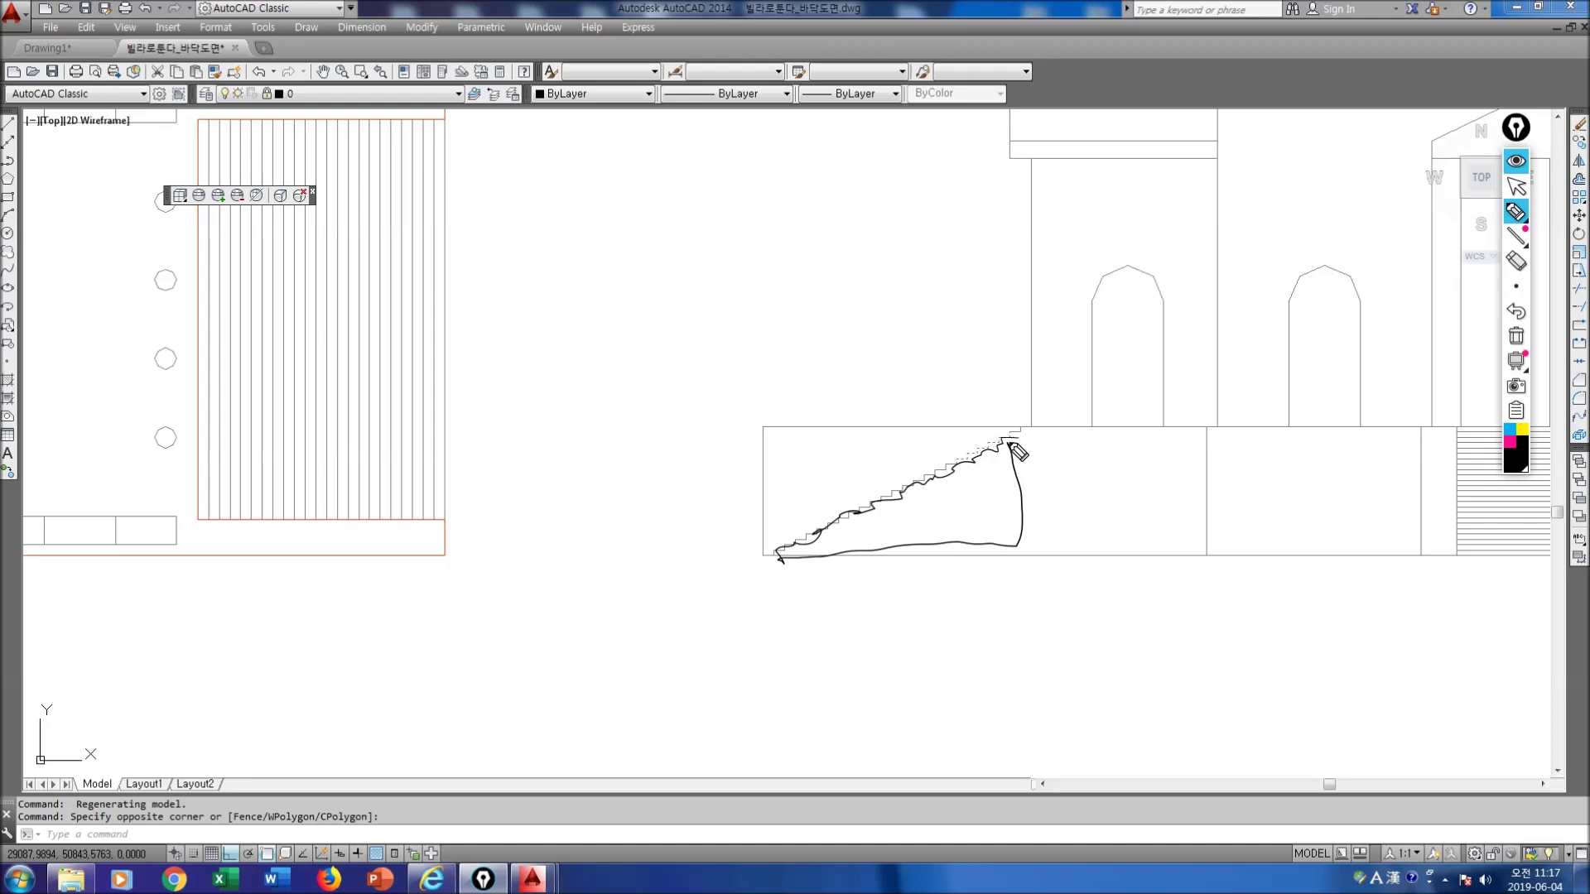
{"action": "mouse_move", "coordinate": [805, 552]}
{"action": "left_mouse_down"}
{"action": "mouse_move", "coordinate": [788, 291]}
{"action": "mouse_move", "coordinate": [1029, 172]}
{"action": "left_mouse_up"}
{"action": "left_click_drag", "start_coordinate": [758, 304], "coordinate": [1029, 484]}
{"action": "left_click_drag", "start_coordinate": [718, 548], "coordinate": [1095, 538]}
{"action": "mouse_move", "coordinate": [865, 507]}
{"action": "left_mouse_down"}
{"action": "mouse_move", "coordinate": [886, 593]}
{"action": "mouse_move", "coordinate": [904, 594]}
{"action": "left_mouse_up"}
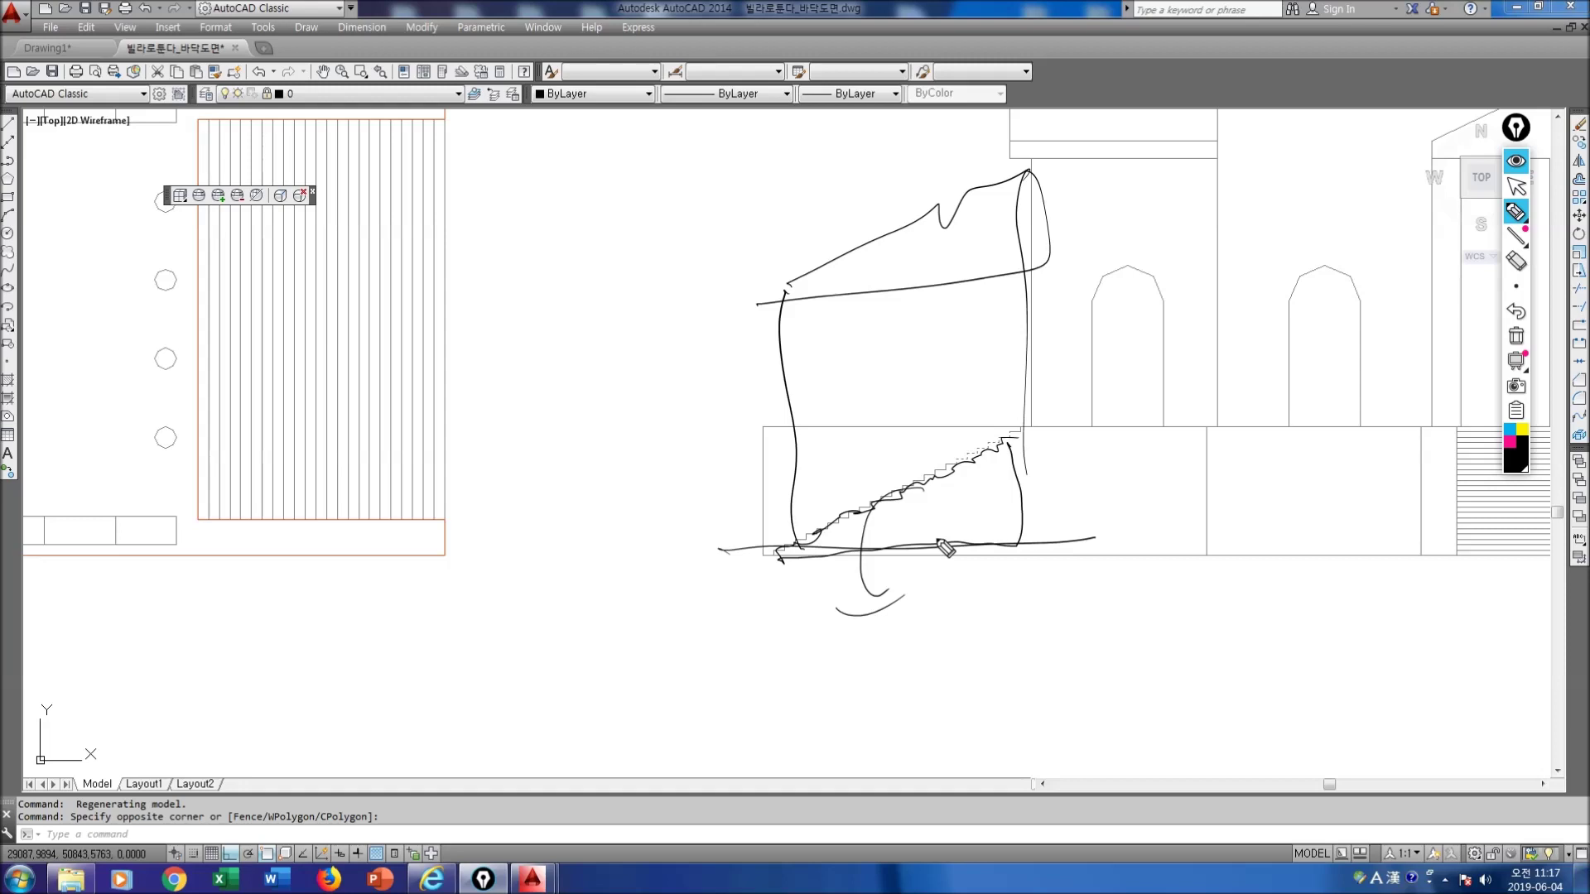
{"action": "key", "text": "ctrl+shift+2"}
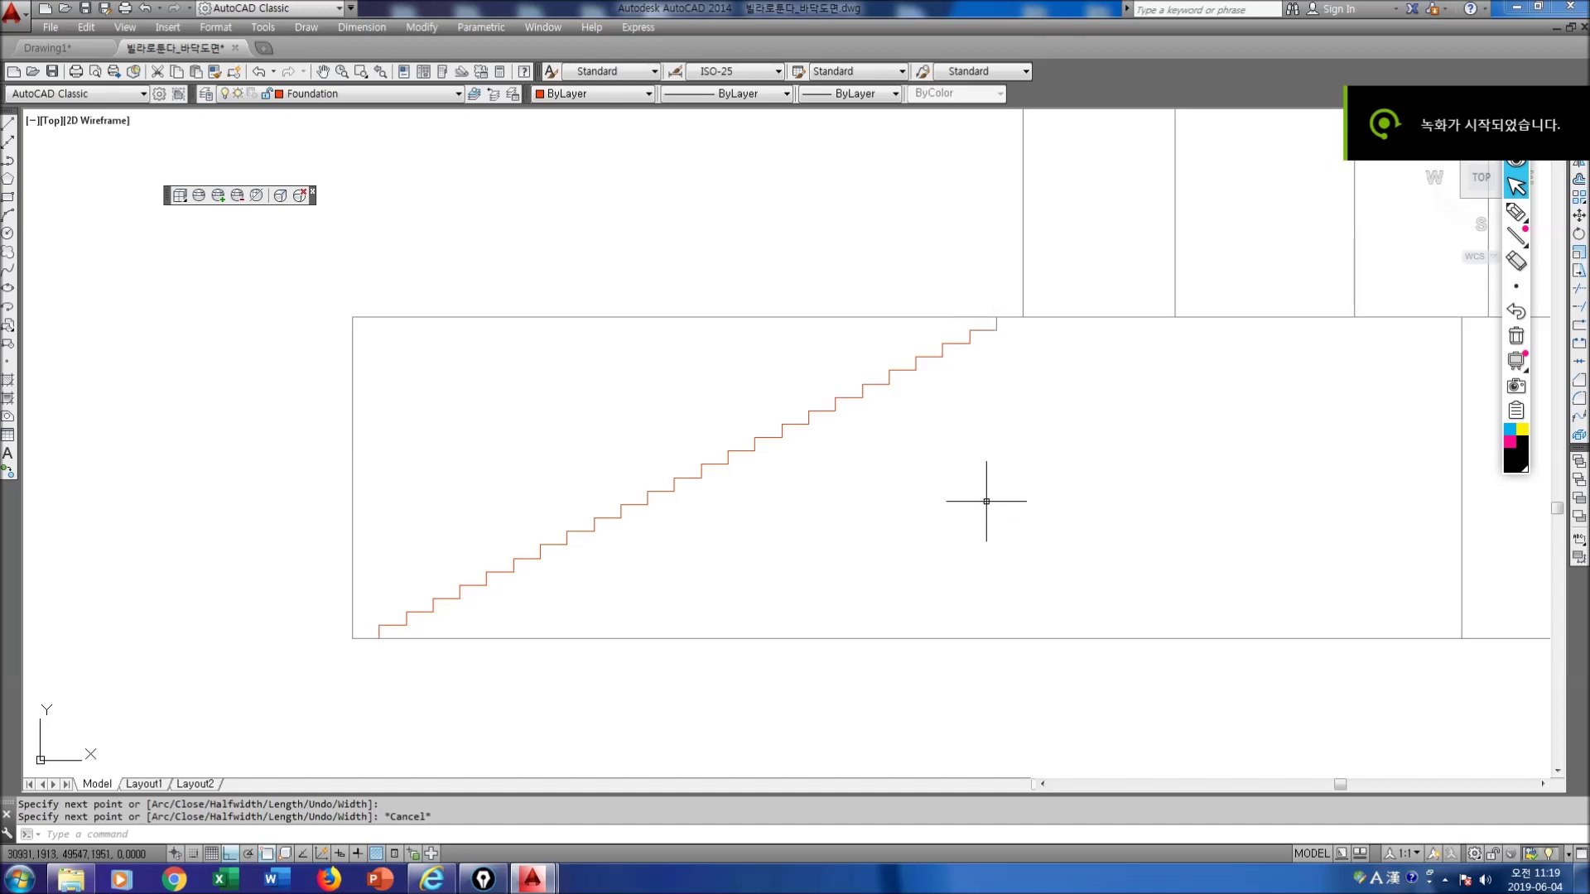
{"action": "key", "text": "ctrl+shift+2"}
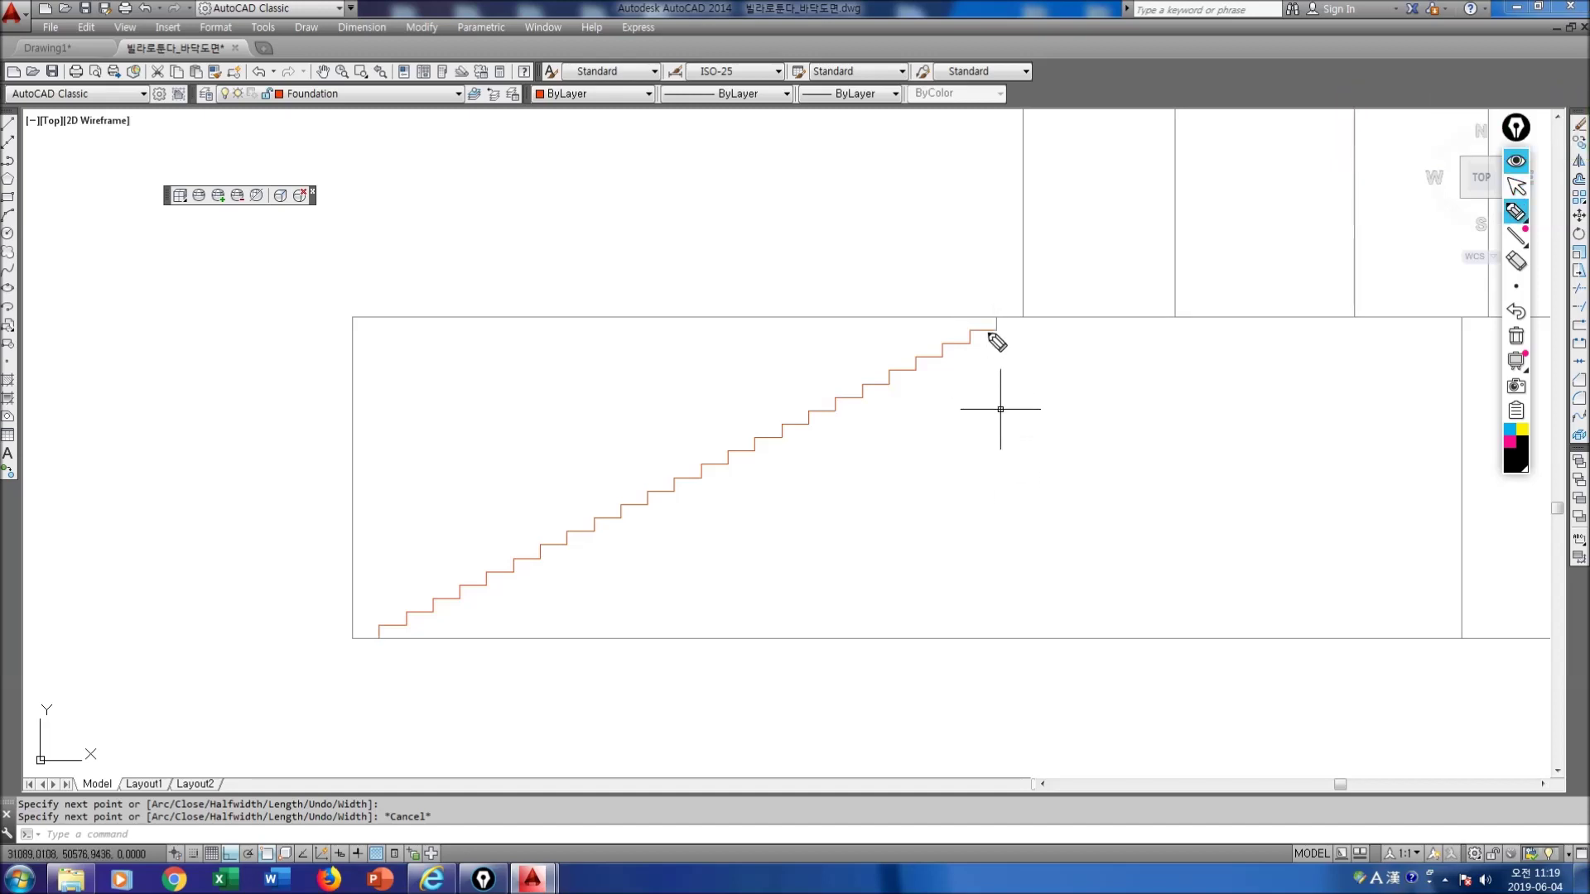
{"action": "left_click_drag", "start_coordinate": [997, 331], "coordinate": [991, 600]}
{"action": "left_click_drag", "start_coordinate": [390, 631], "coordinate": [958, 650]}
{"action": "key", "text": "ctrl+shift+1"}
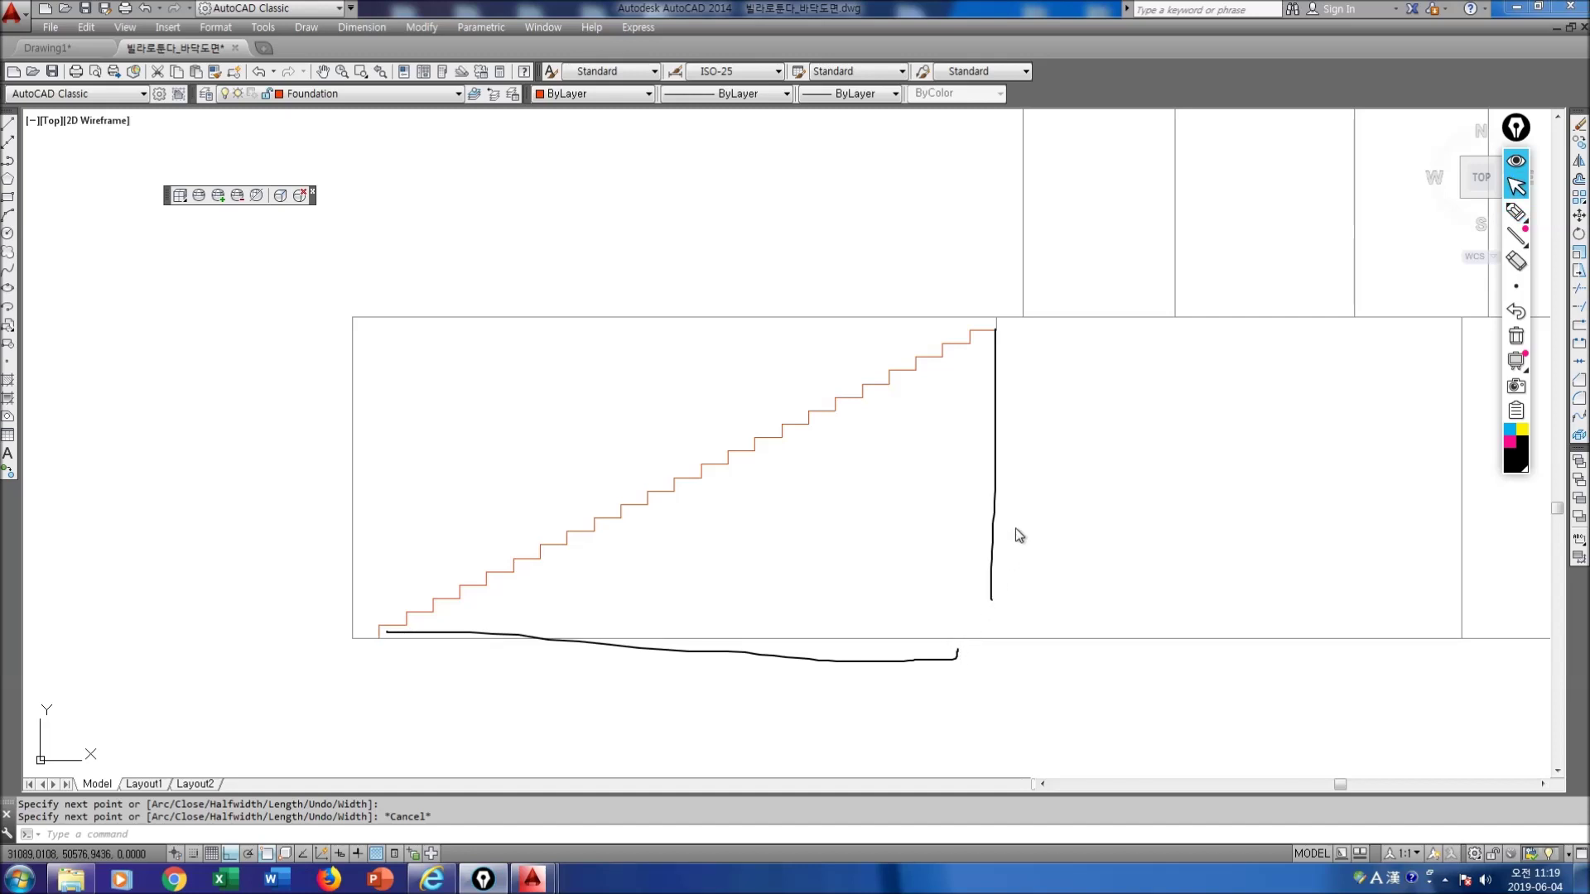
{"action": "key", "text": "ctrl+shift+5"}
Step: Draw a vertical polyline from the upper end of the stepped stair profile down past the elevation's base line
{"action": "type", "text": "pl"}
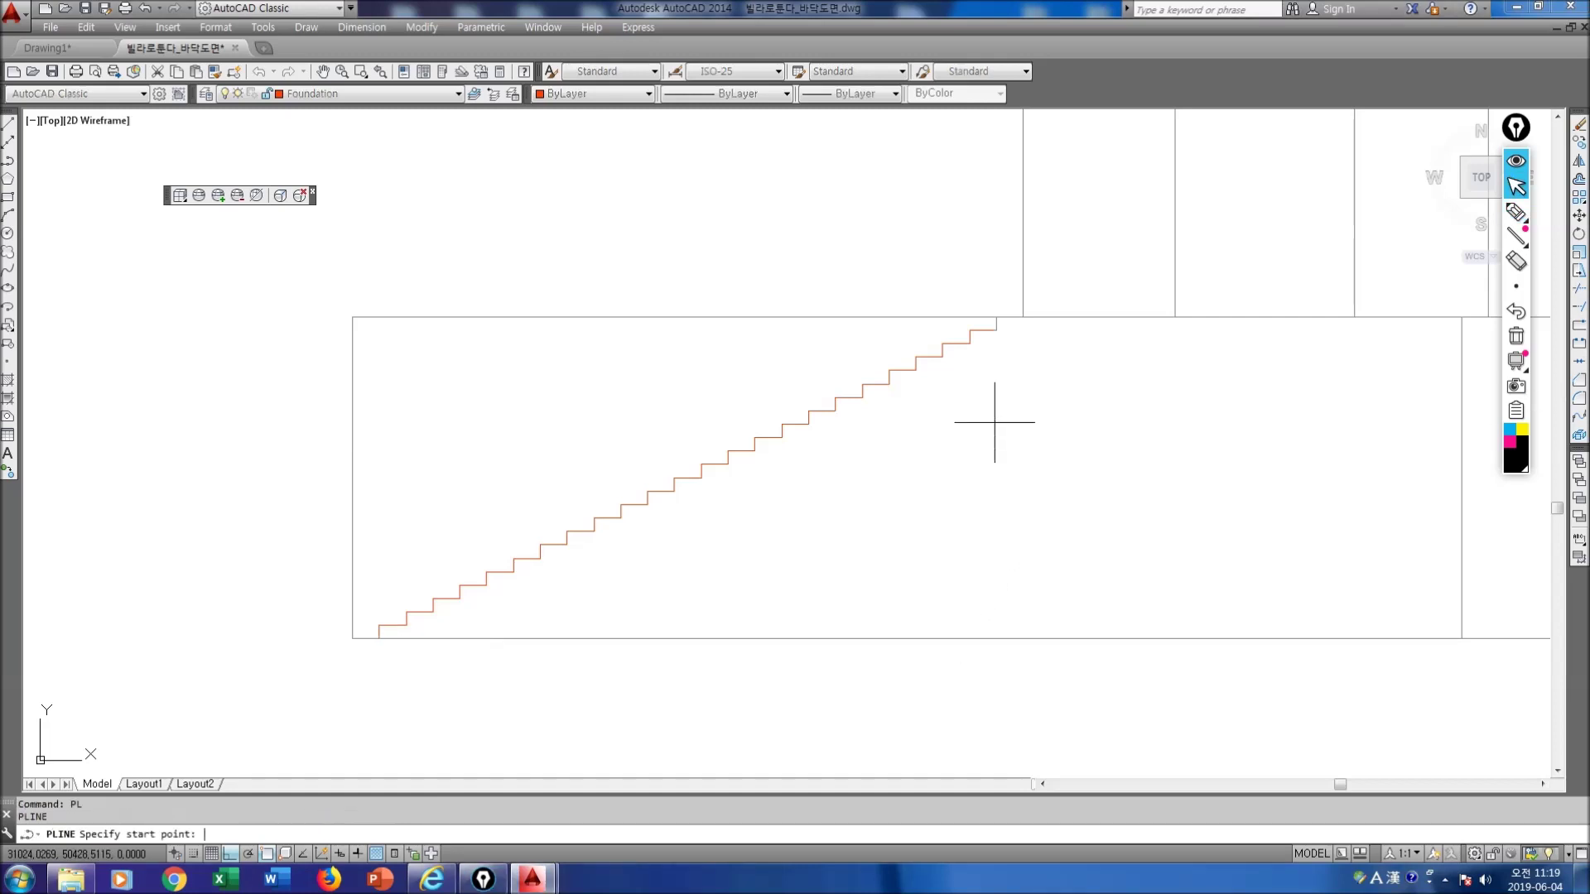
{"action": "key", "text": "Return"}
{"action": "left_click", "coordinate": [996, 330]}
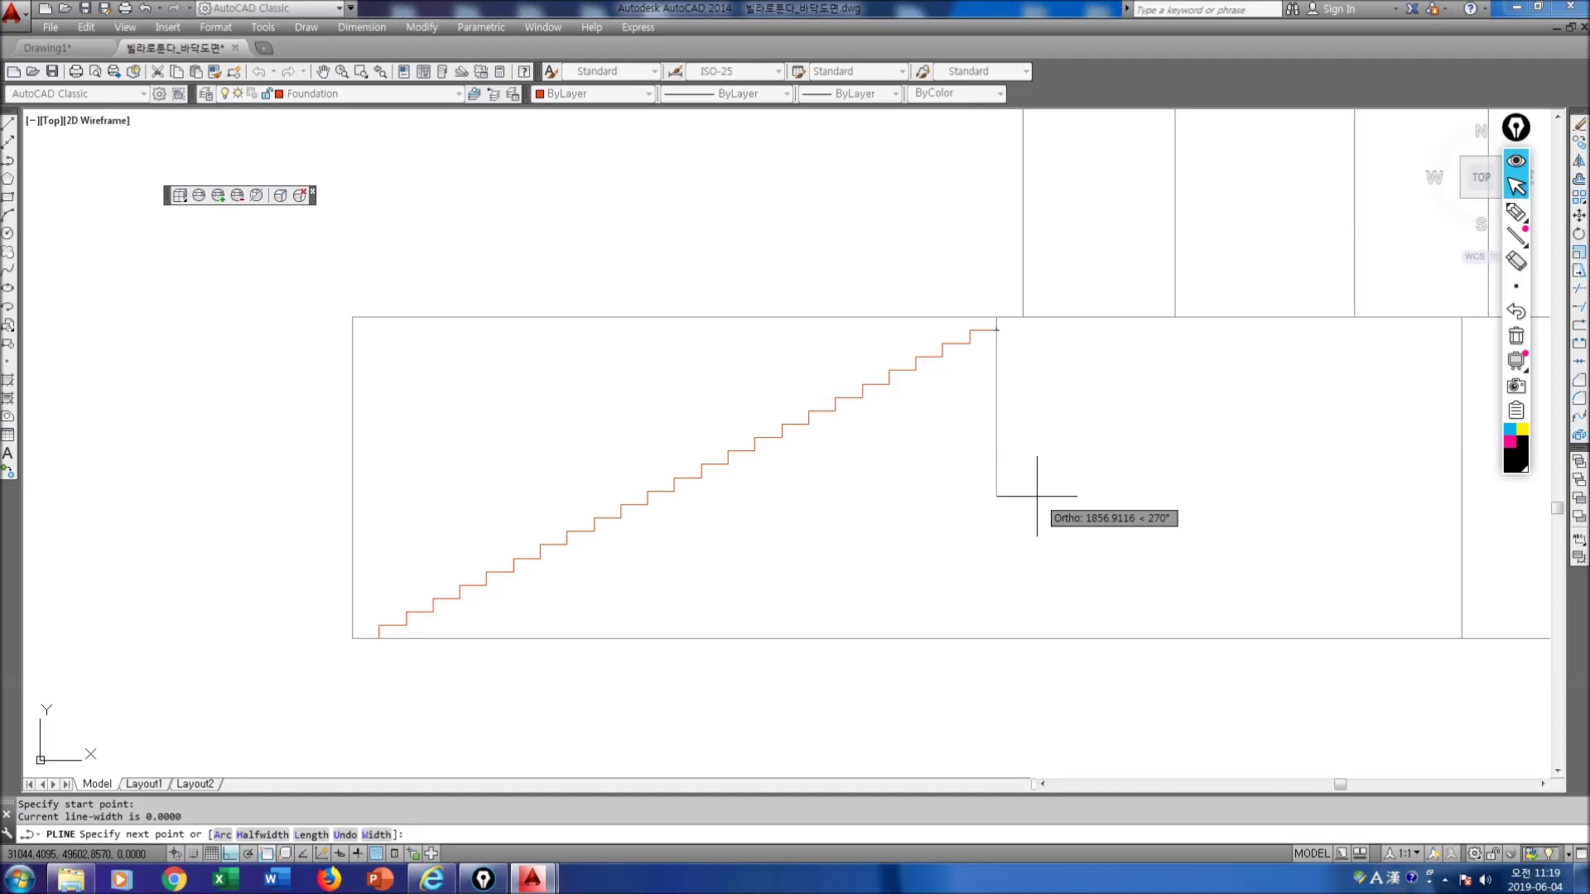
{"action": "left_click", "coordinate": [1026, 722]}
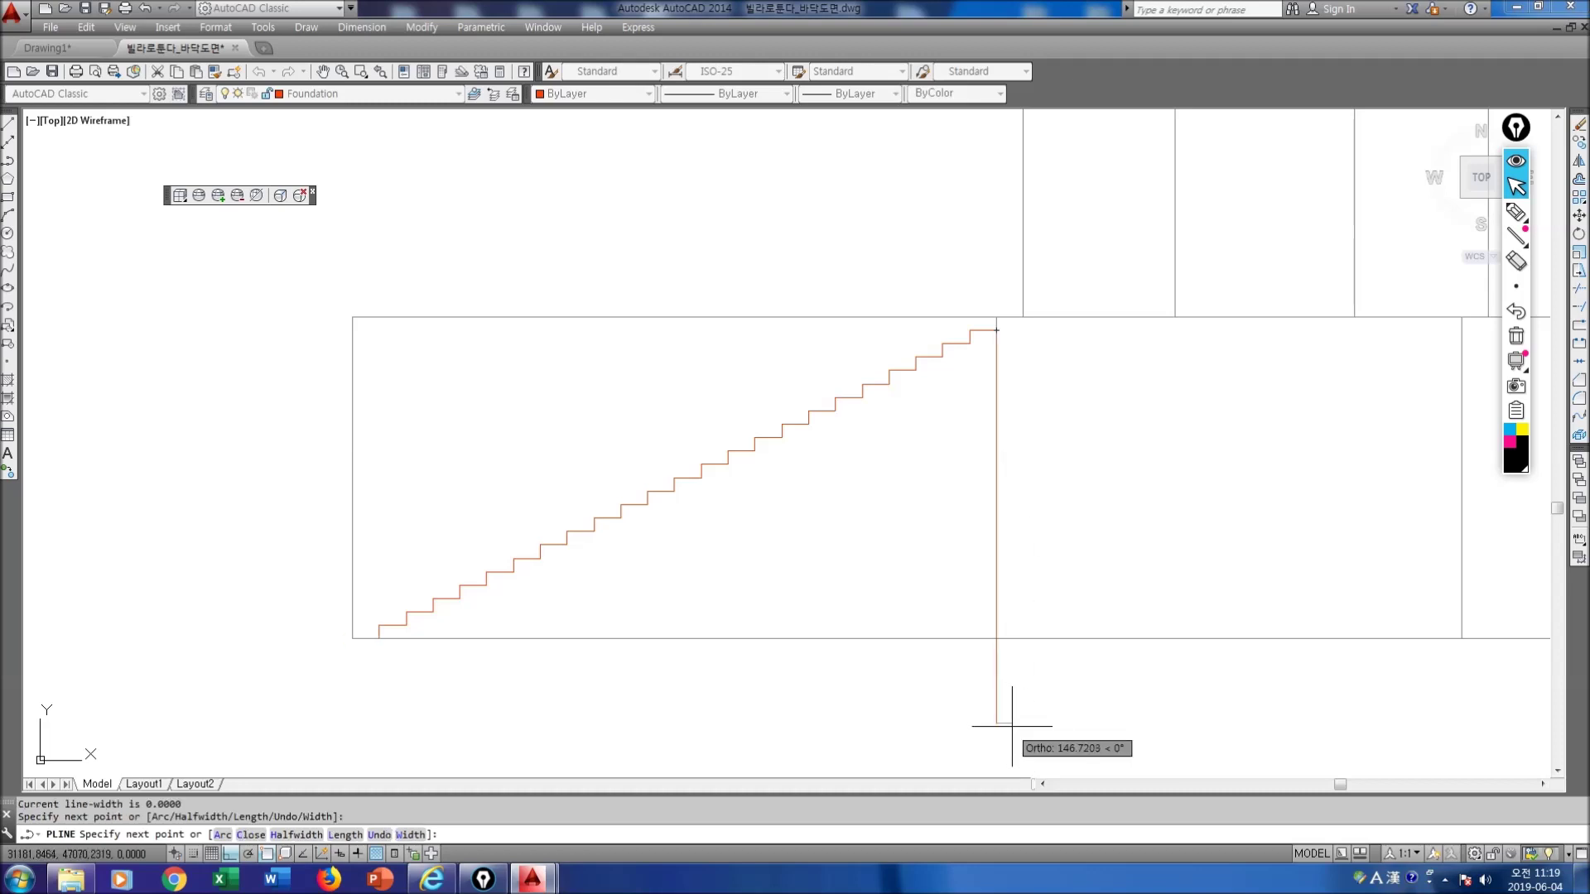
{"action": "key", "text": "Return"}
Step: Draw a horizontal polyline from the lowest stair riser along the base line, extending past the vertical polyline
{"action": "key", "text": "Return"}
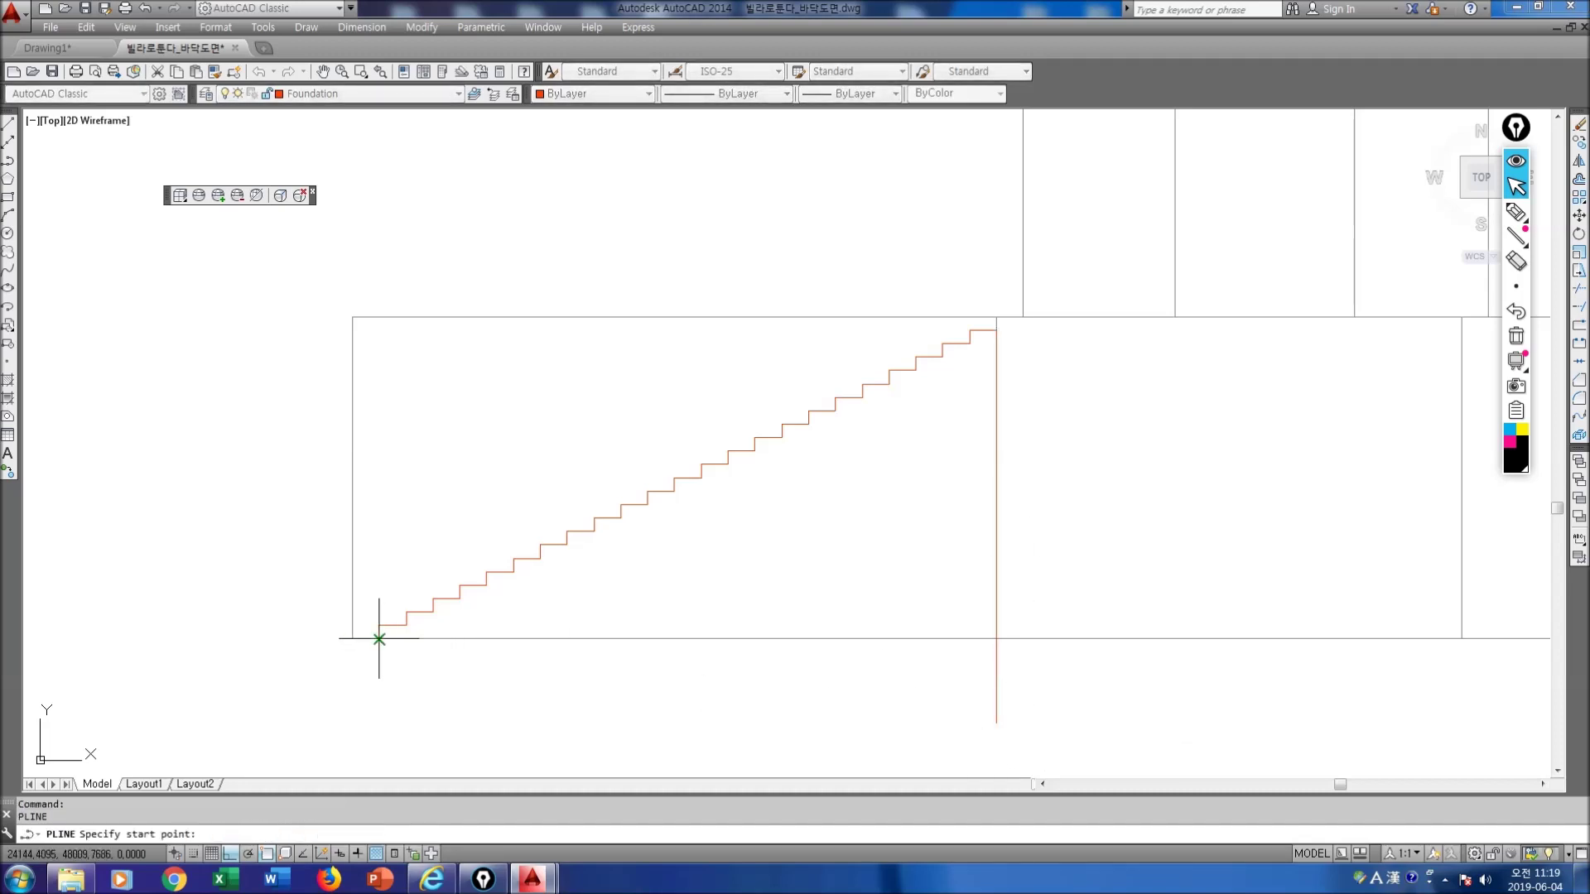
{"action": "left_click", "coordinate": [379, 637]}
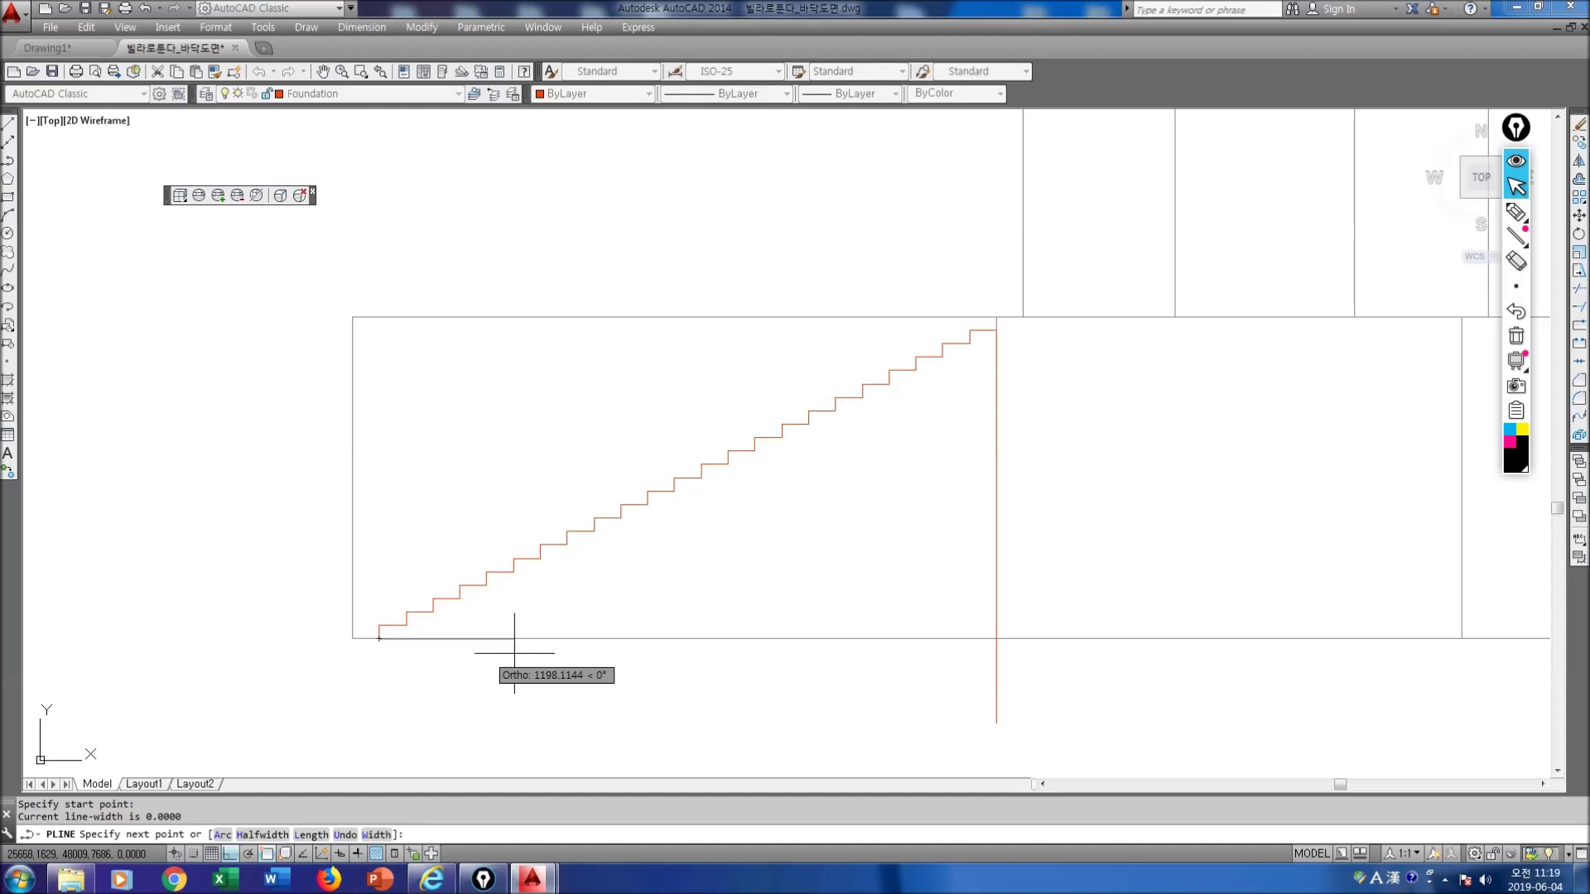
{"action": "left_click", "coordinate": [1192, 654]}
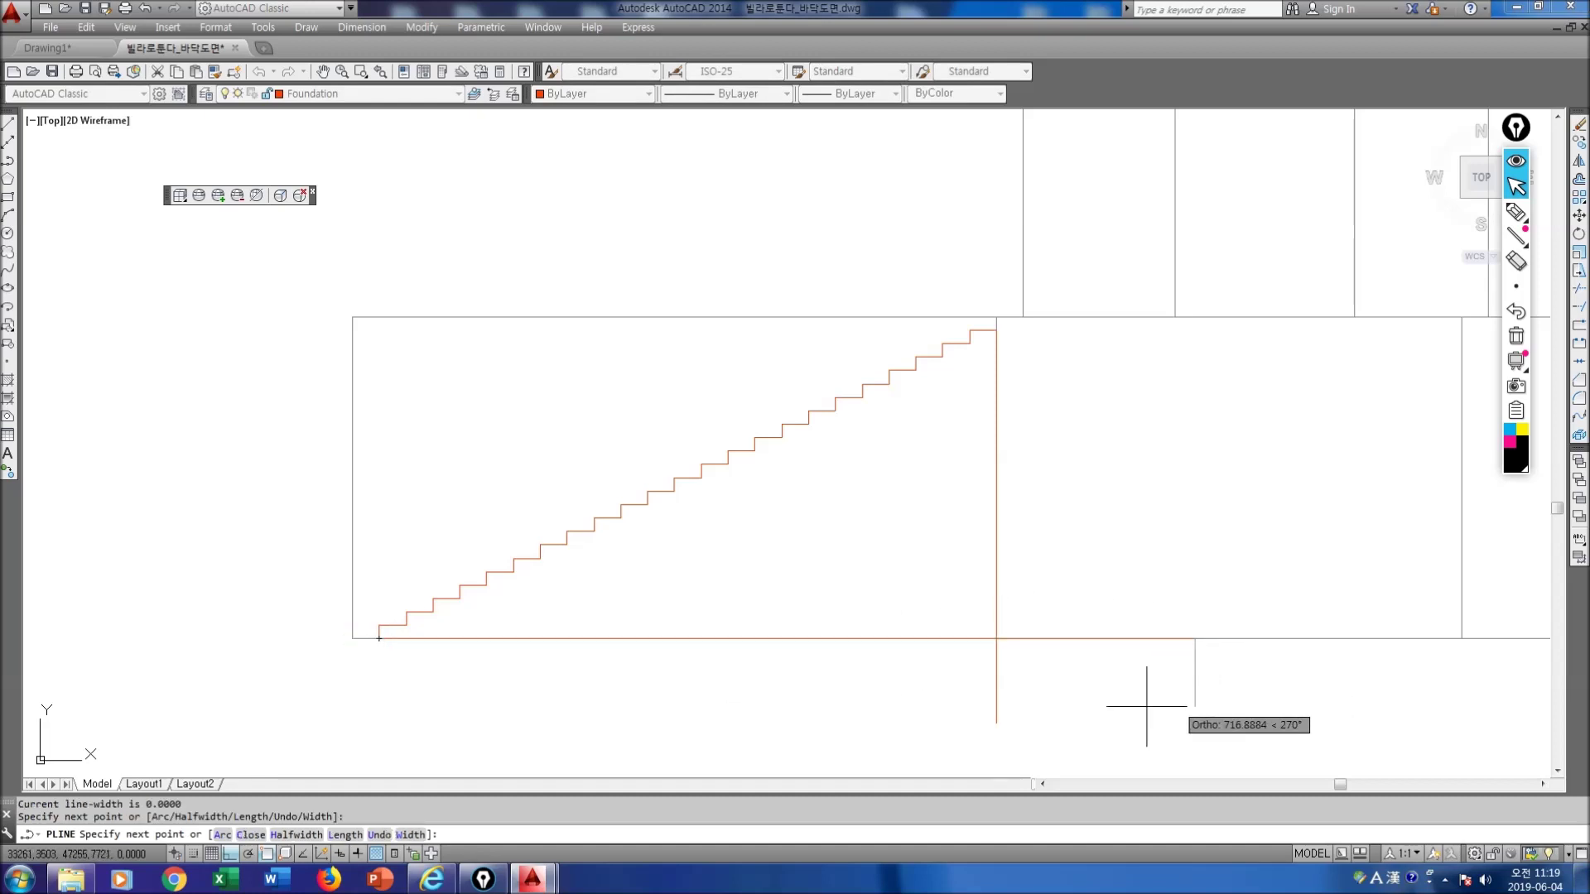
{"action": "key", "text": "Escape"}
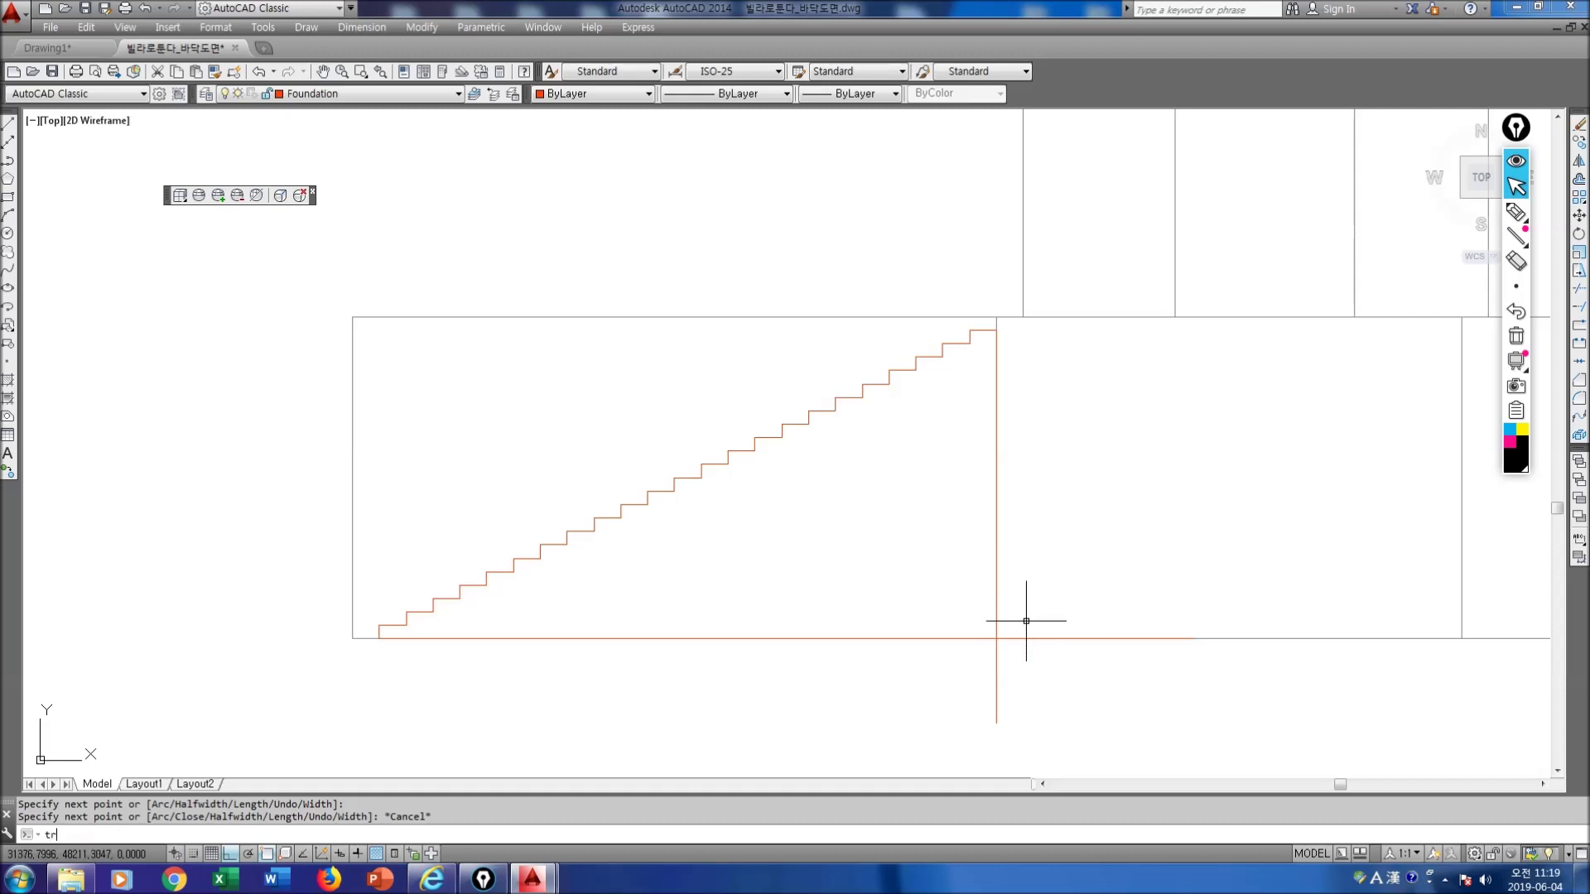
Step: Trim the overhanging ends of the vertical and horizontal polylines at their intersection to form the corner under the stair
{"action": "key", "text": "Return"}
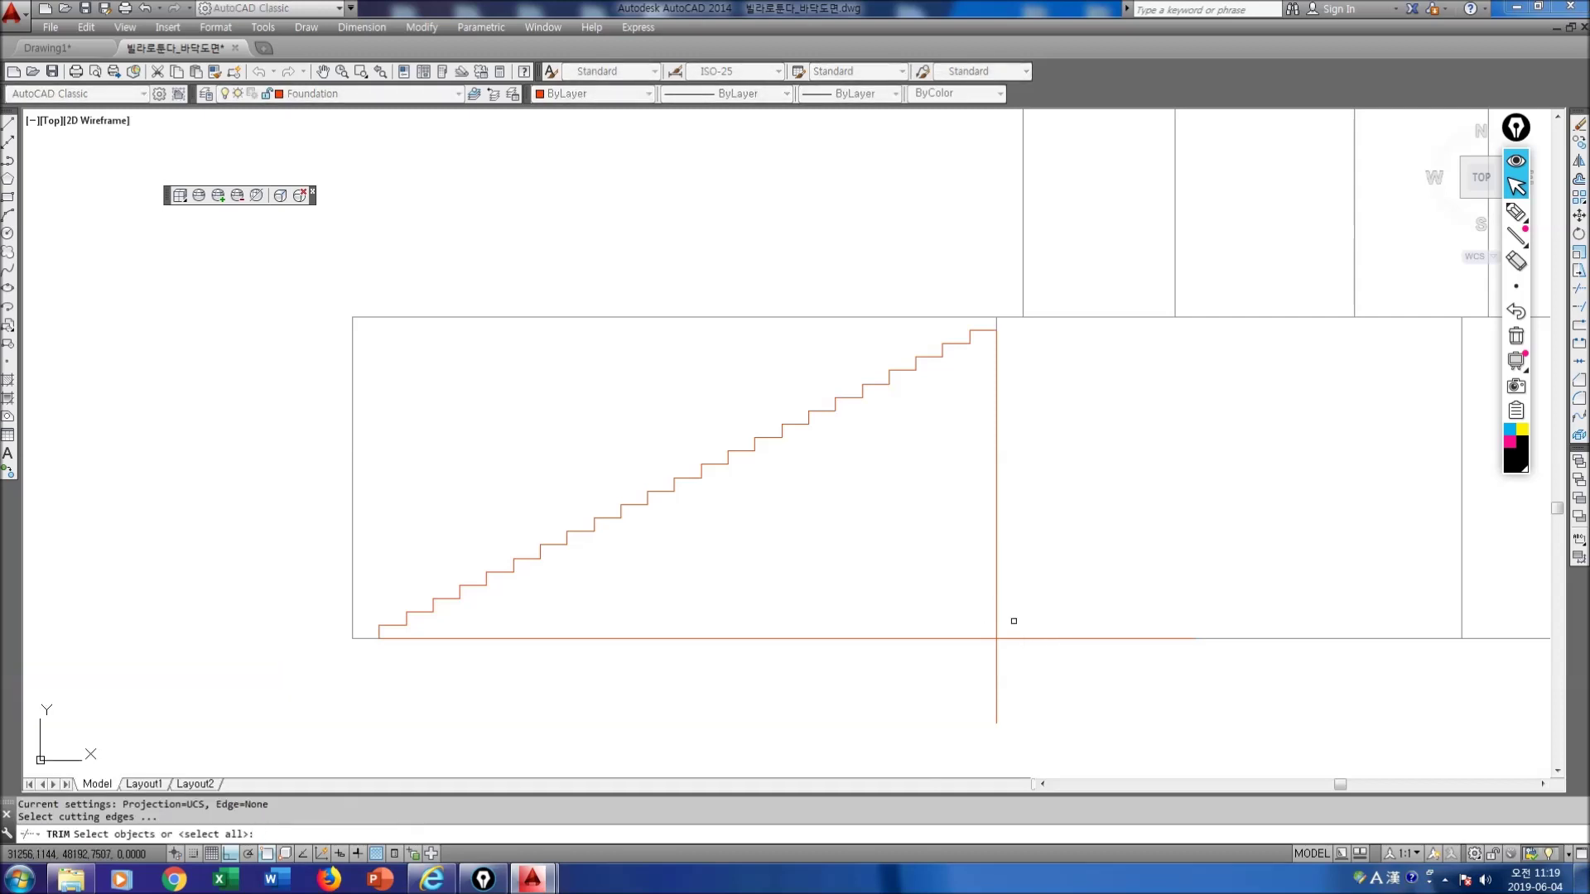
{"action": "left_click", "coordinate": [994, 614]}
{"action": "left_click", "coordinate": [969, 638]}
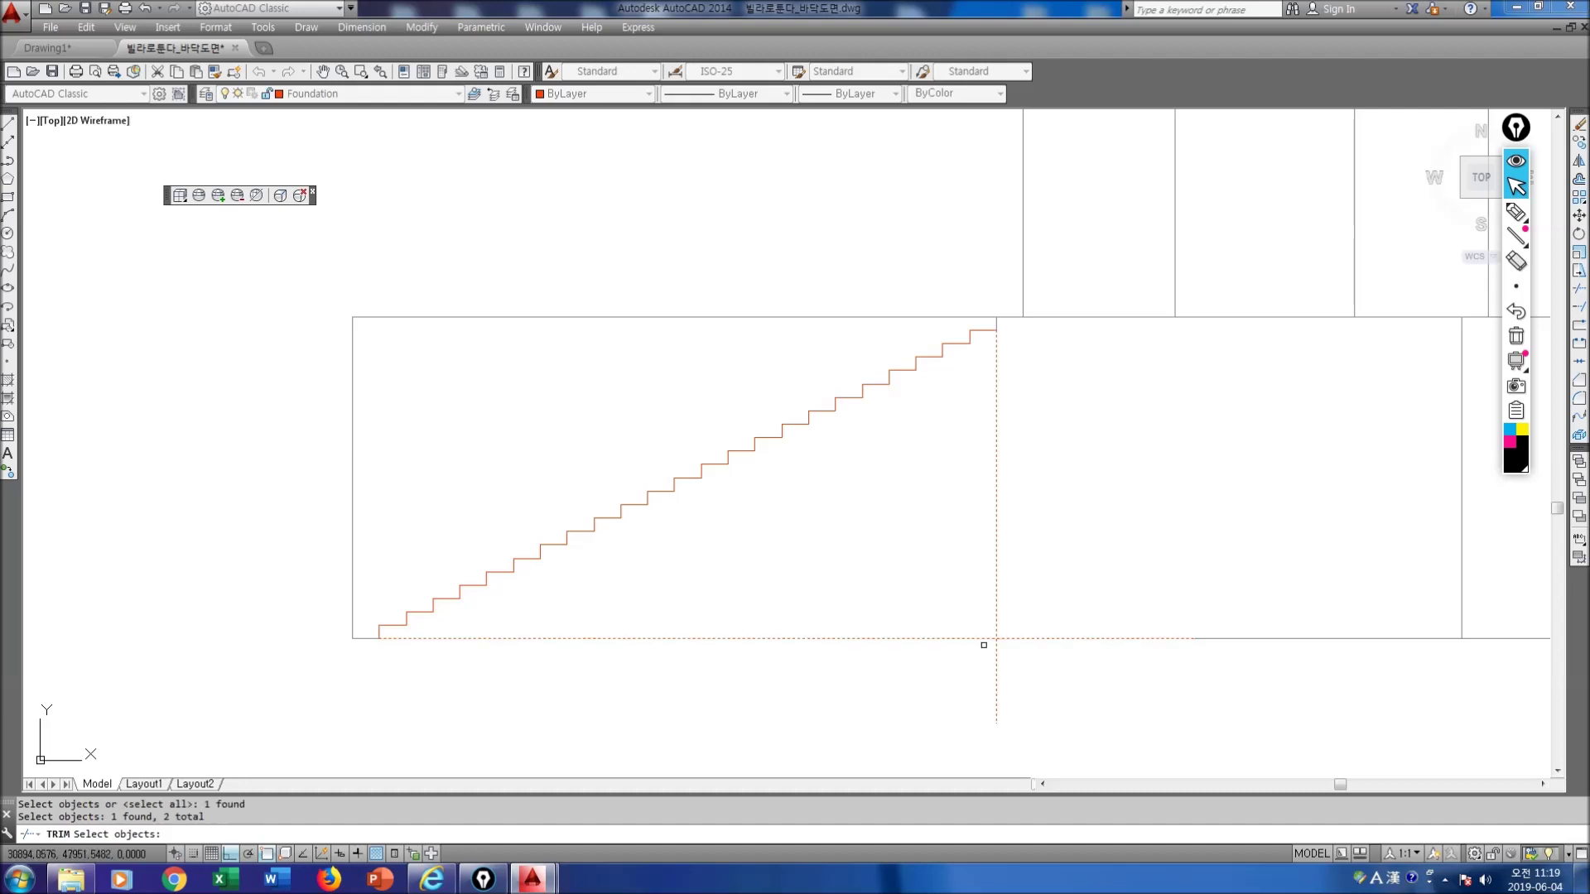
{"action": "key", "text": "Return"}
{"action": "left_click", "coordinate": [1054, 638]}
{"action": "left_click", "coordinate": [998, 678]}
{"action": "key", "text": "Return"}
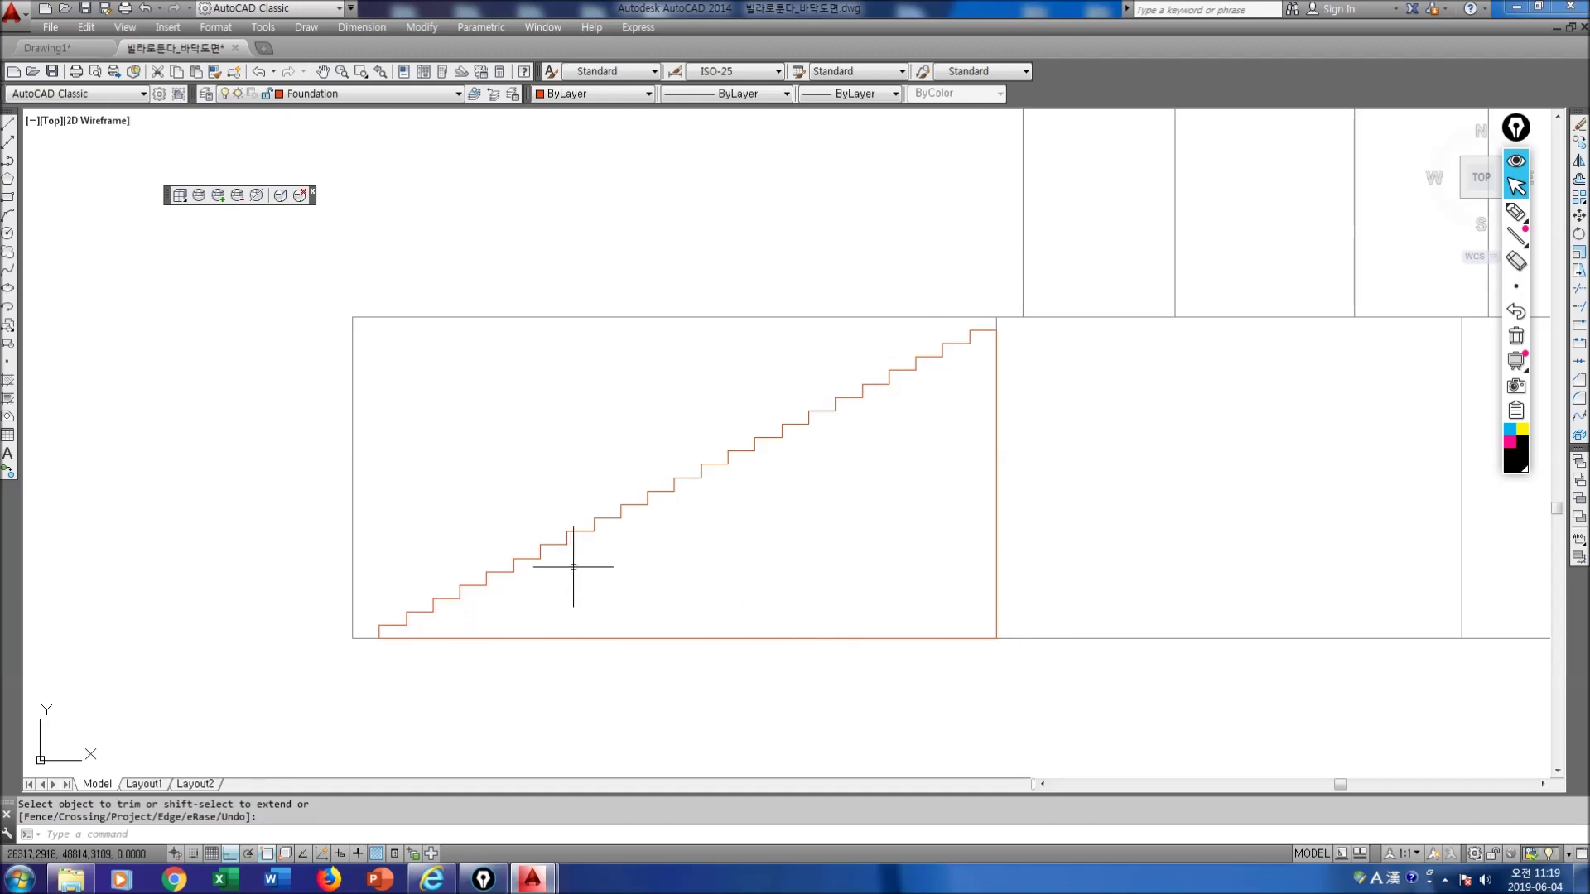
Step: Join the stepped line, the vertical line and the base line into one closed stair profile and check the result
{"action": "left_click", "coordinate": [740, 452]}
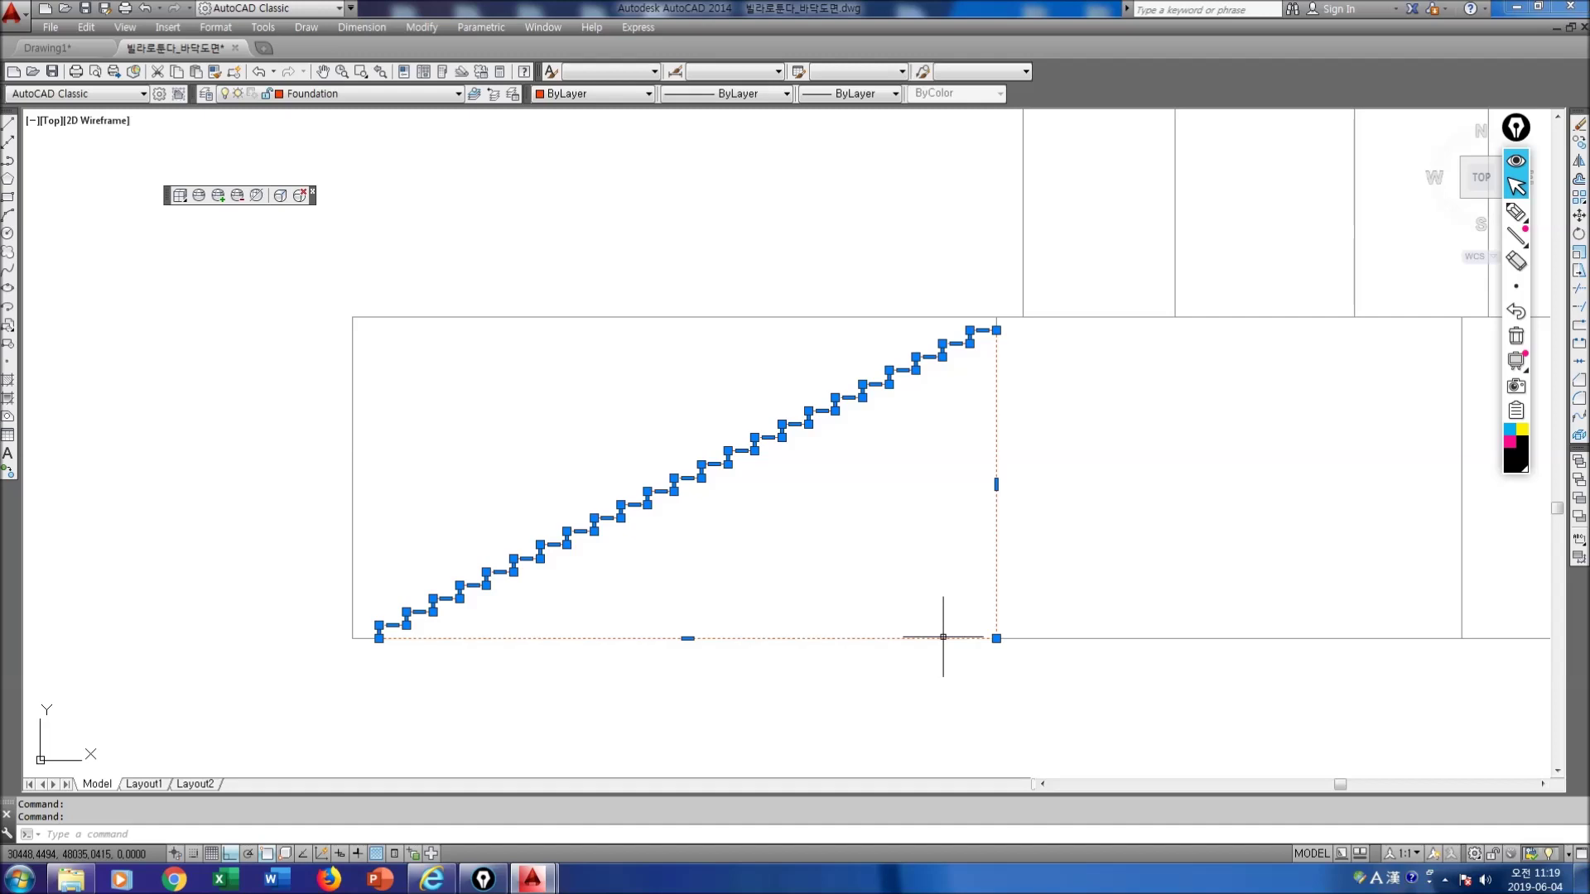
{"action": "key", "text": "Escape"}
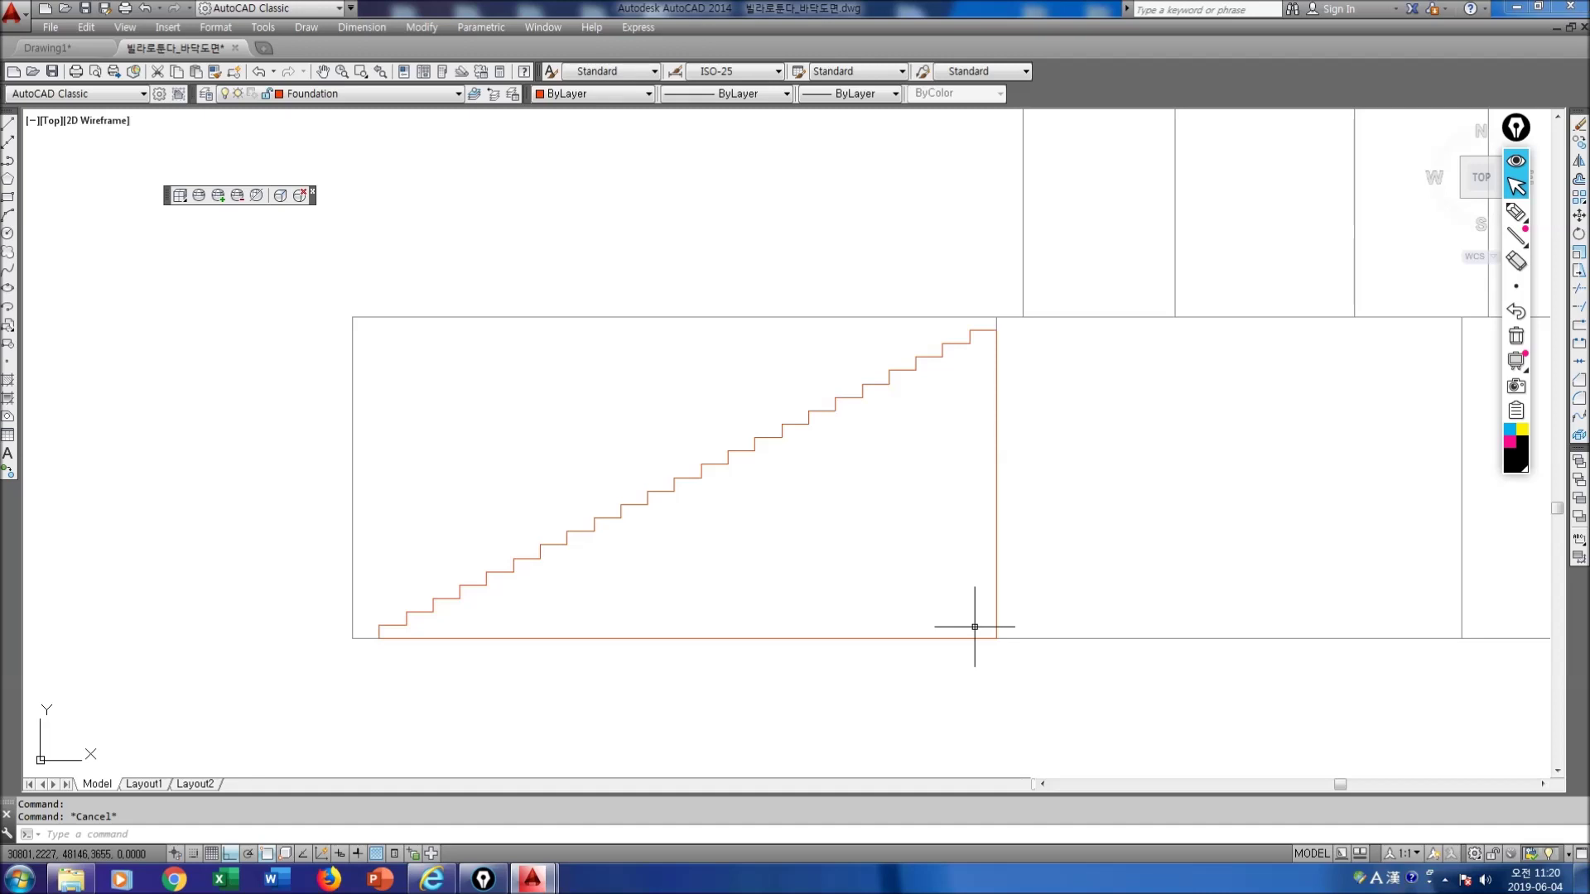
{"action": "type", "text": "jo"}
{"action": "key", "text": "Return"}
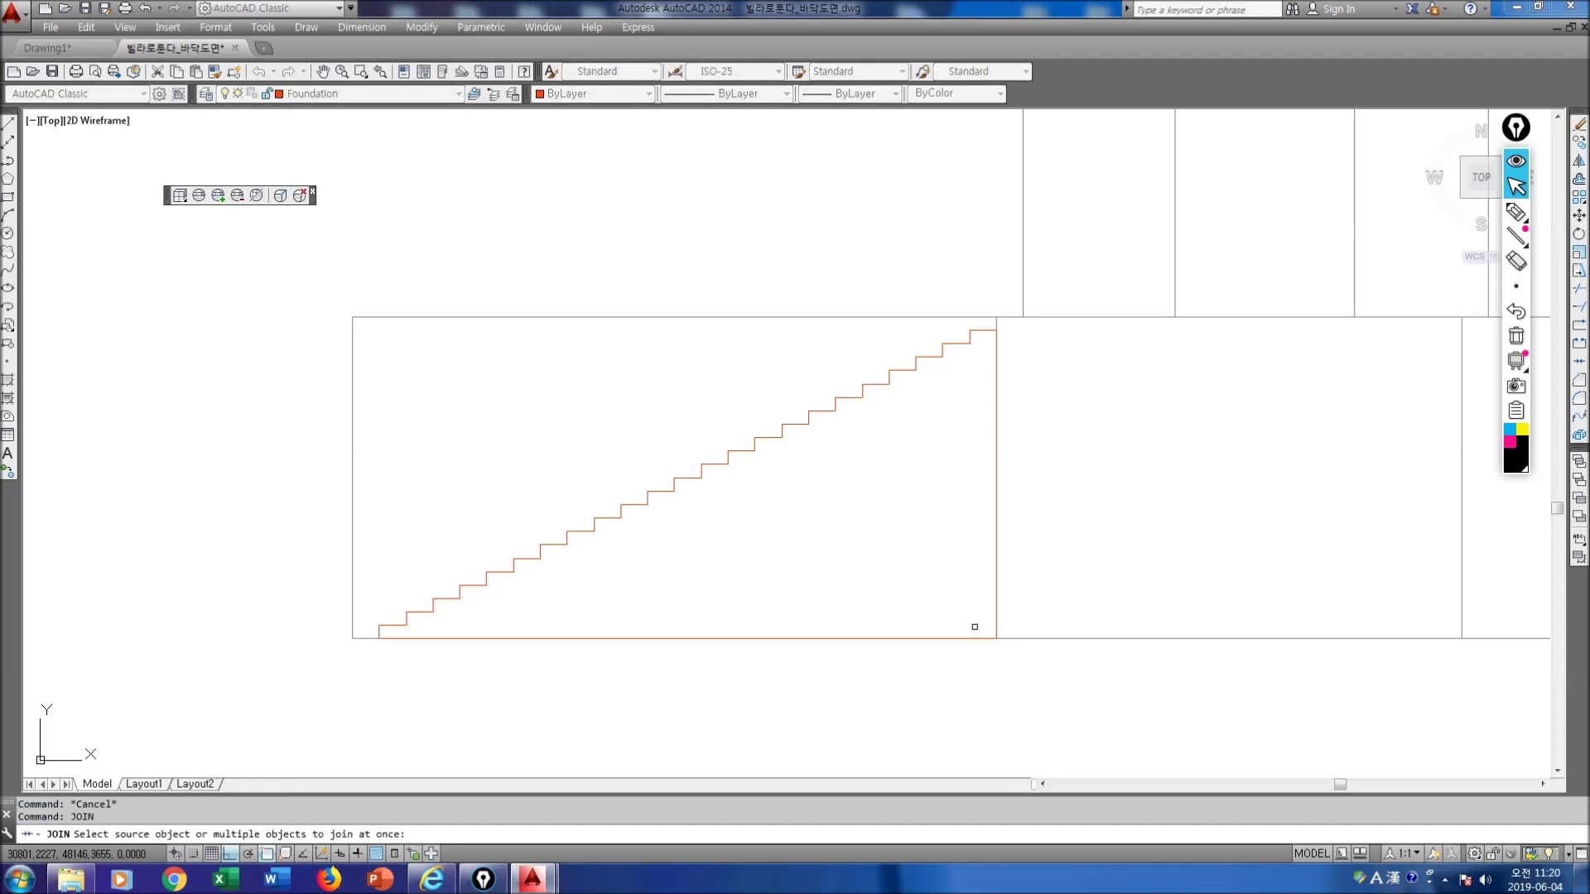
{"action": "left_click", "coordinate": [738, 451]}
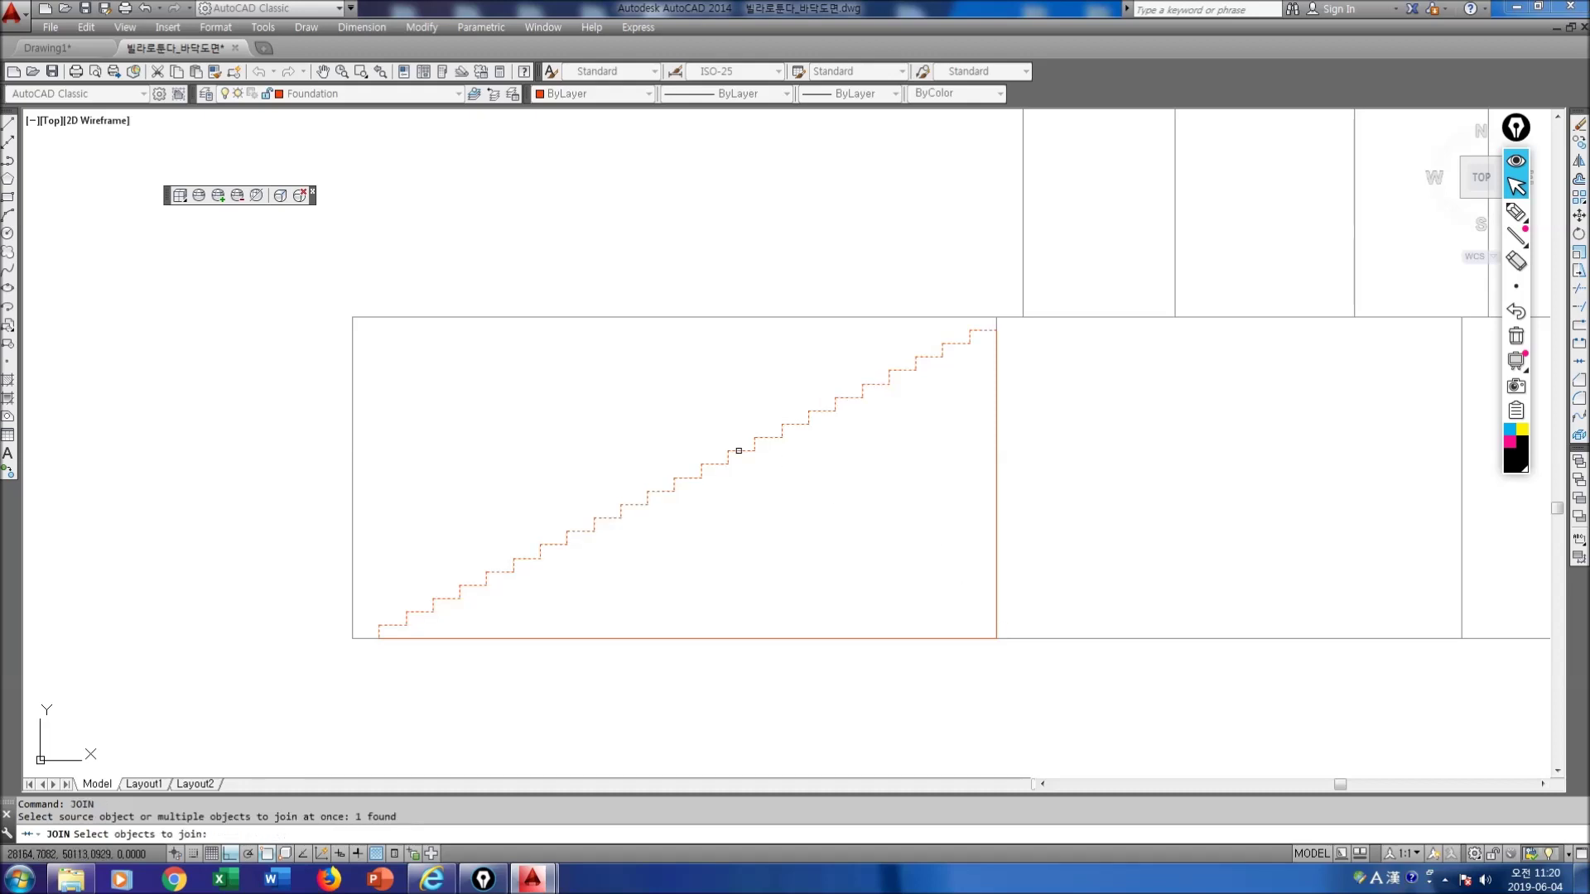
{"action": "left_click", "coordinate": [994, 493]}
{"action": "left_click", "coordinate": [916, 637]}
{"action": "key", "text": "Return"}
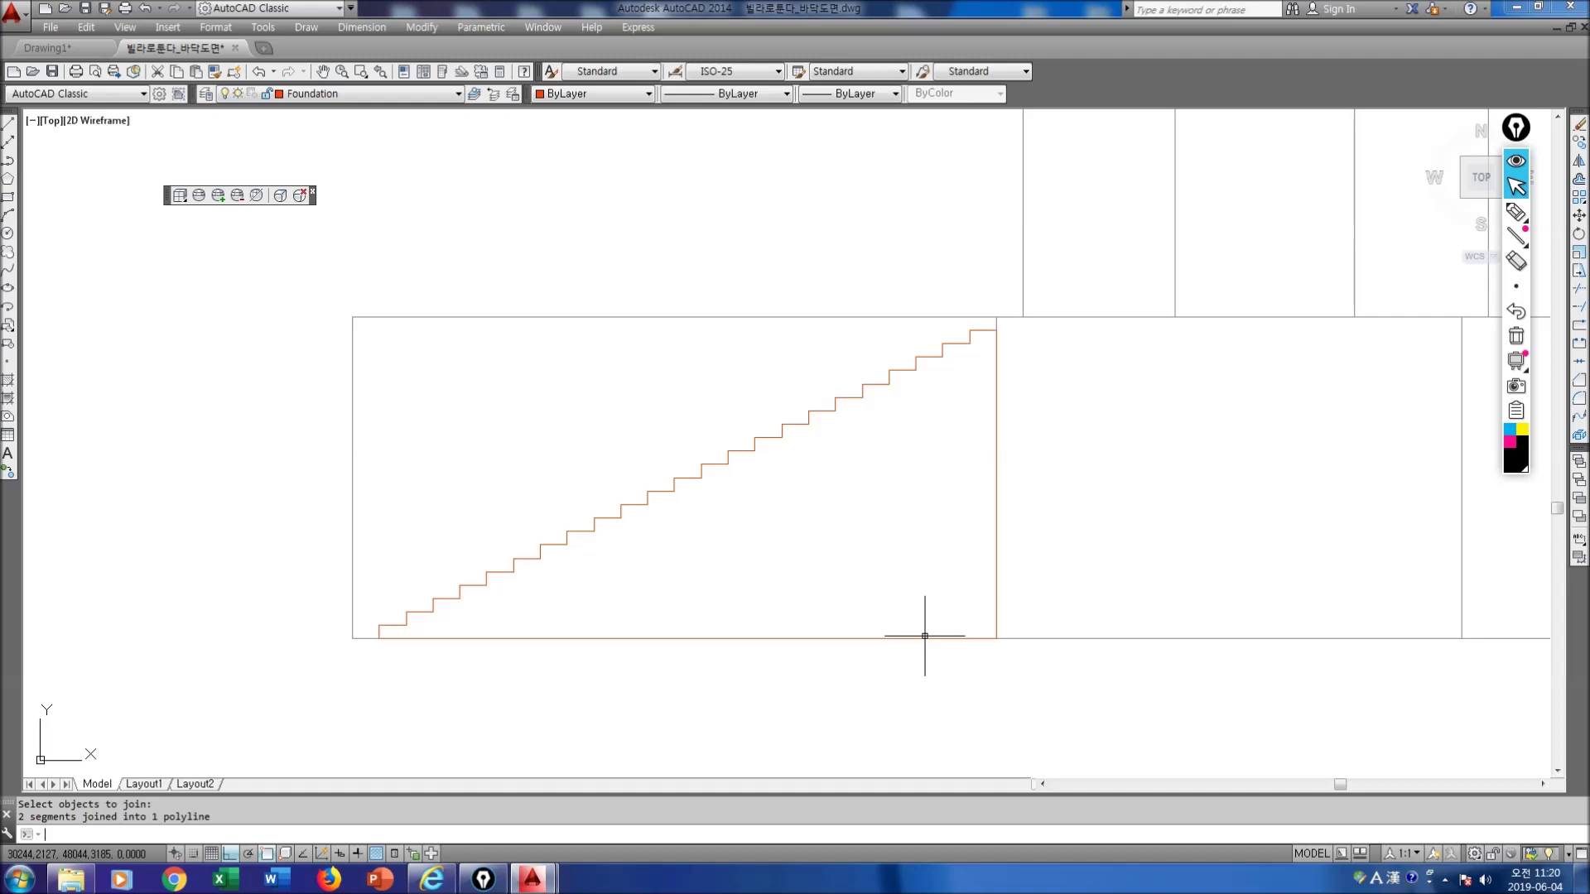
{"action": "left_click", "coordinate": [997, 596]}
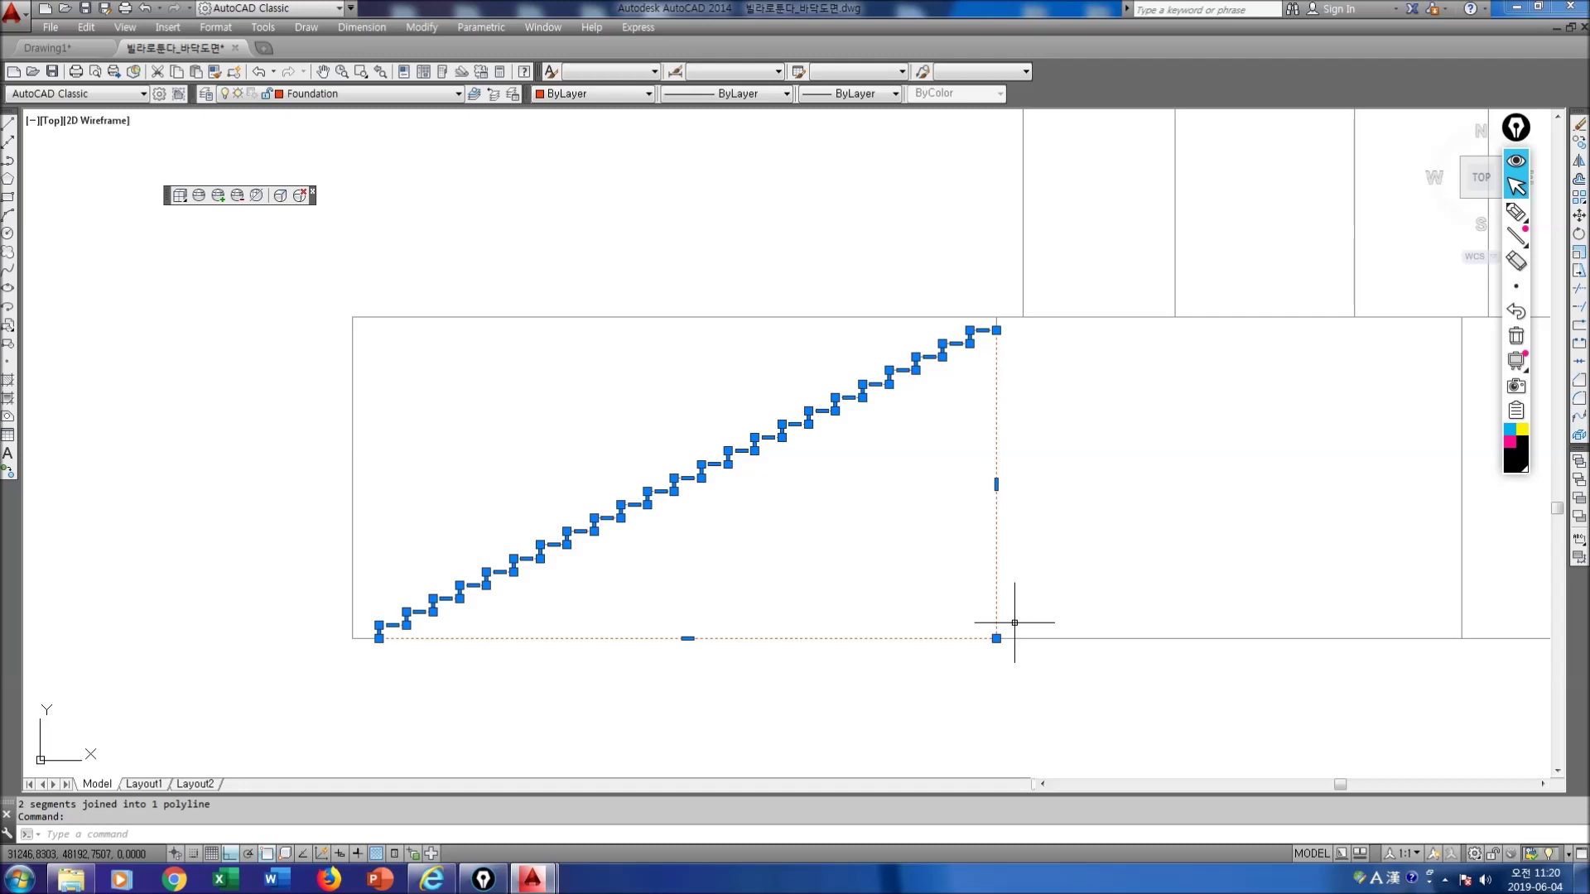
Step: Measure the width of the east staircase in the plan between its two side walls
{"action": "scroll", "coordinate": [918, 605], "scroll_direction": "down", "scroll_amount": 4}
{"action": "key", "text": "Escape"}
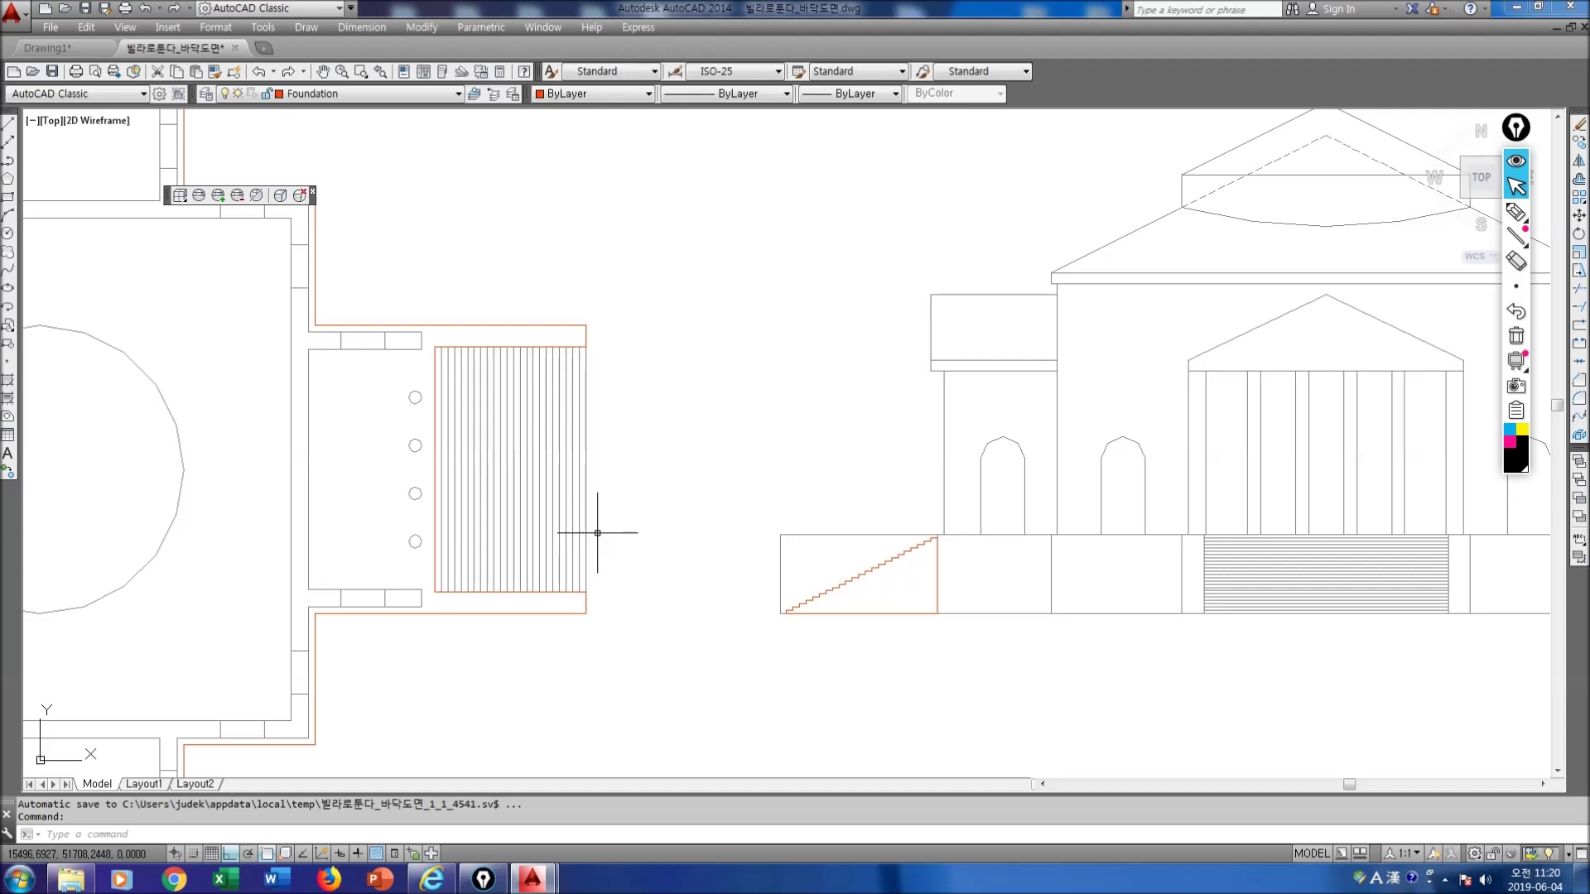
{"action": "key", "text": "Return"}
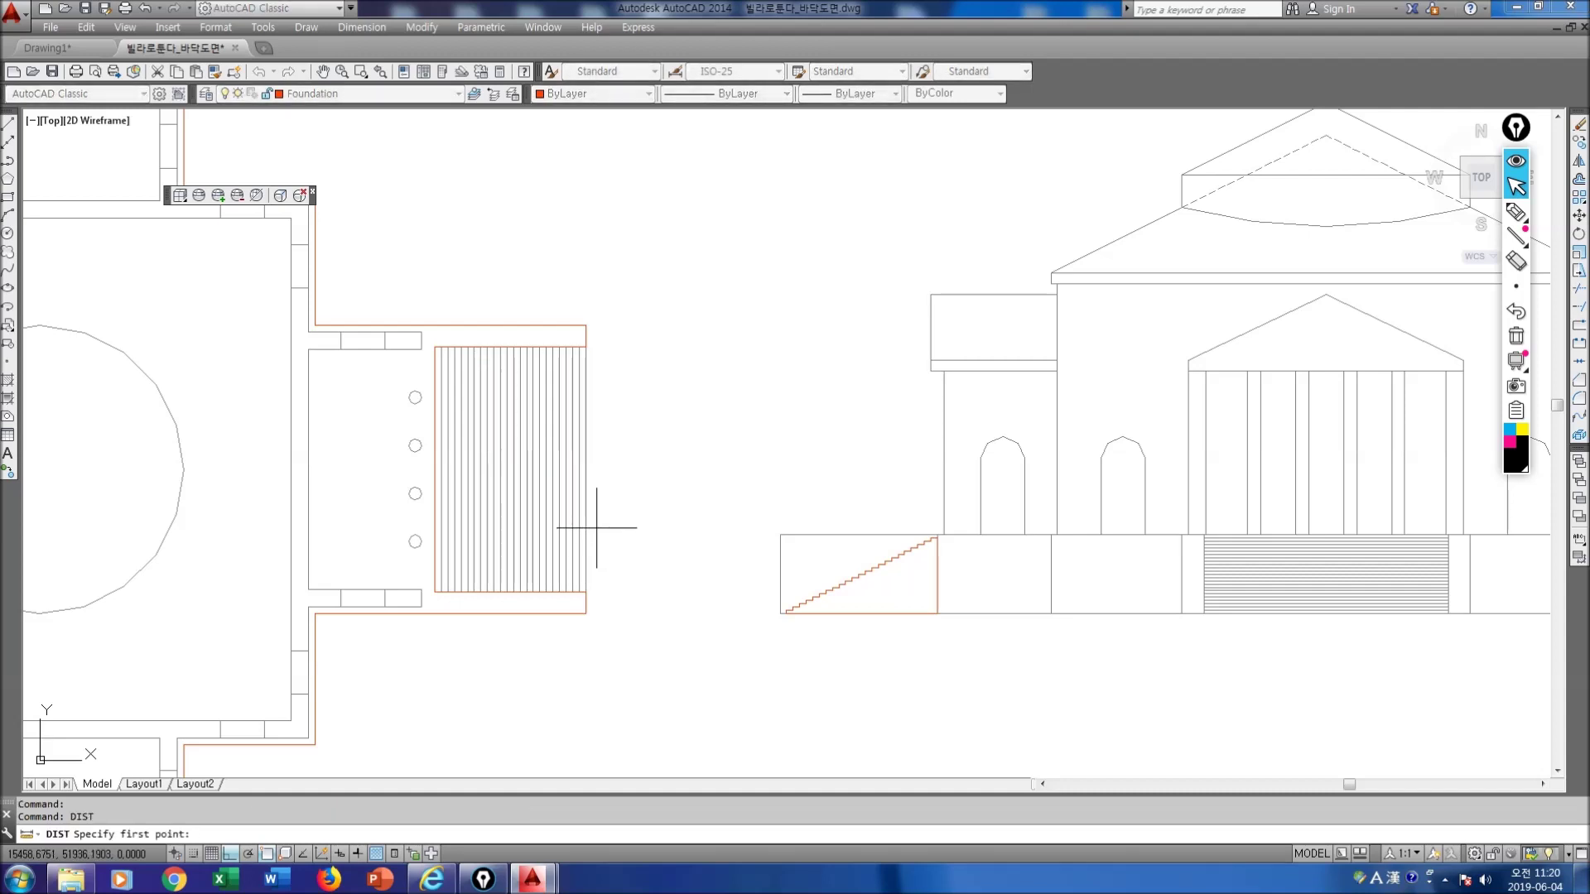
{"action": "left_click", "coordinate": [590, 593]}
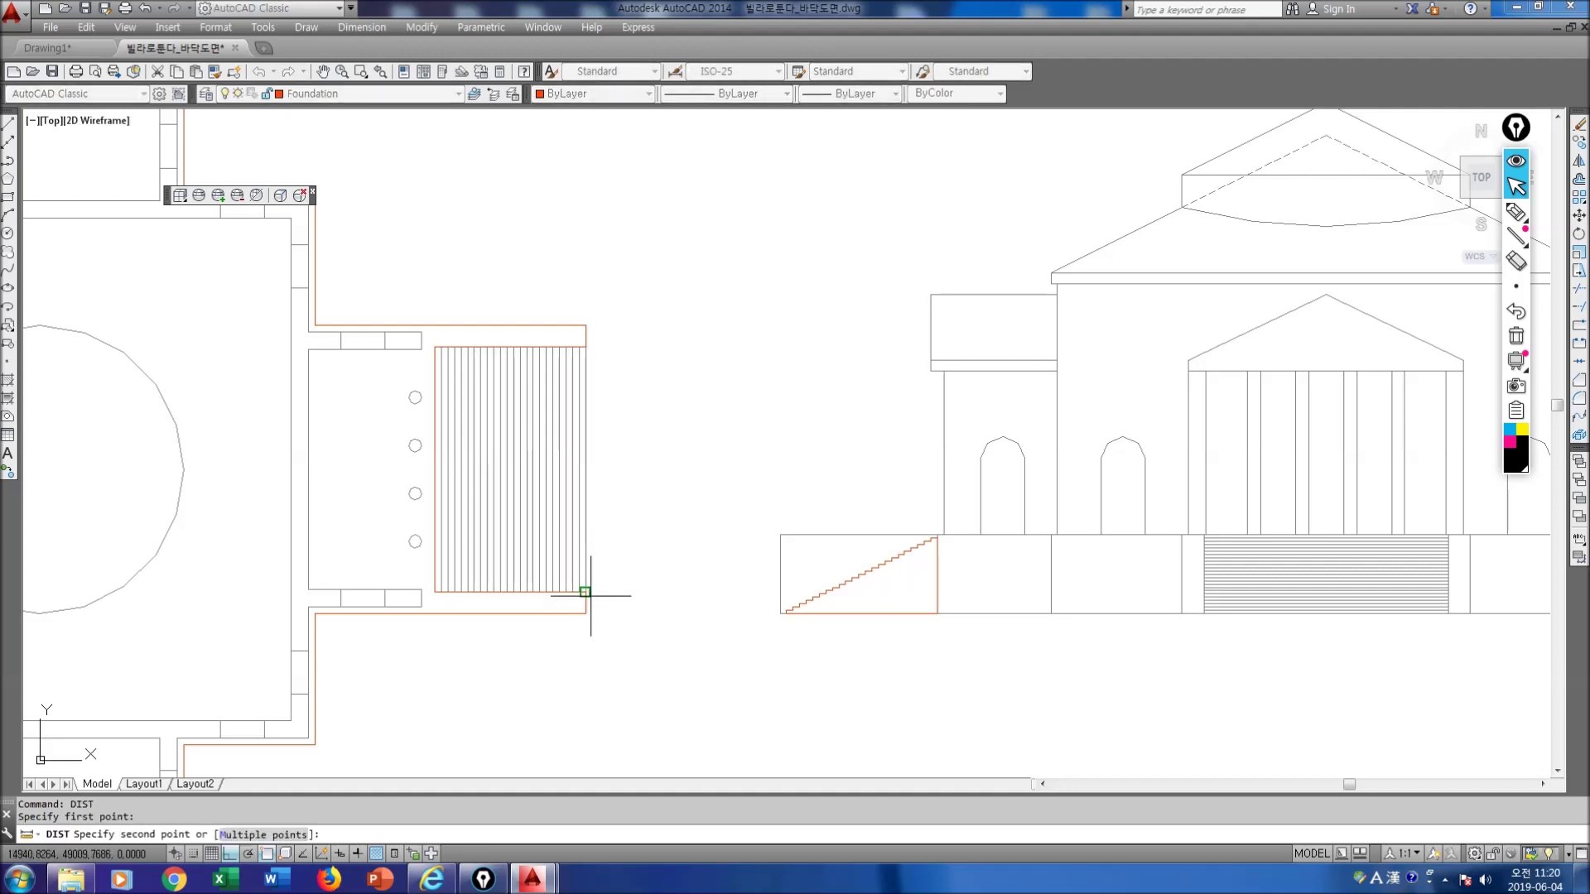
{"action": "left_click", "coordinate": [586, 348]}
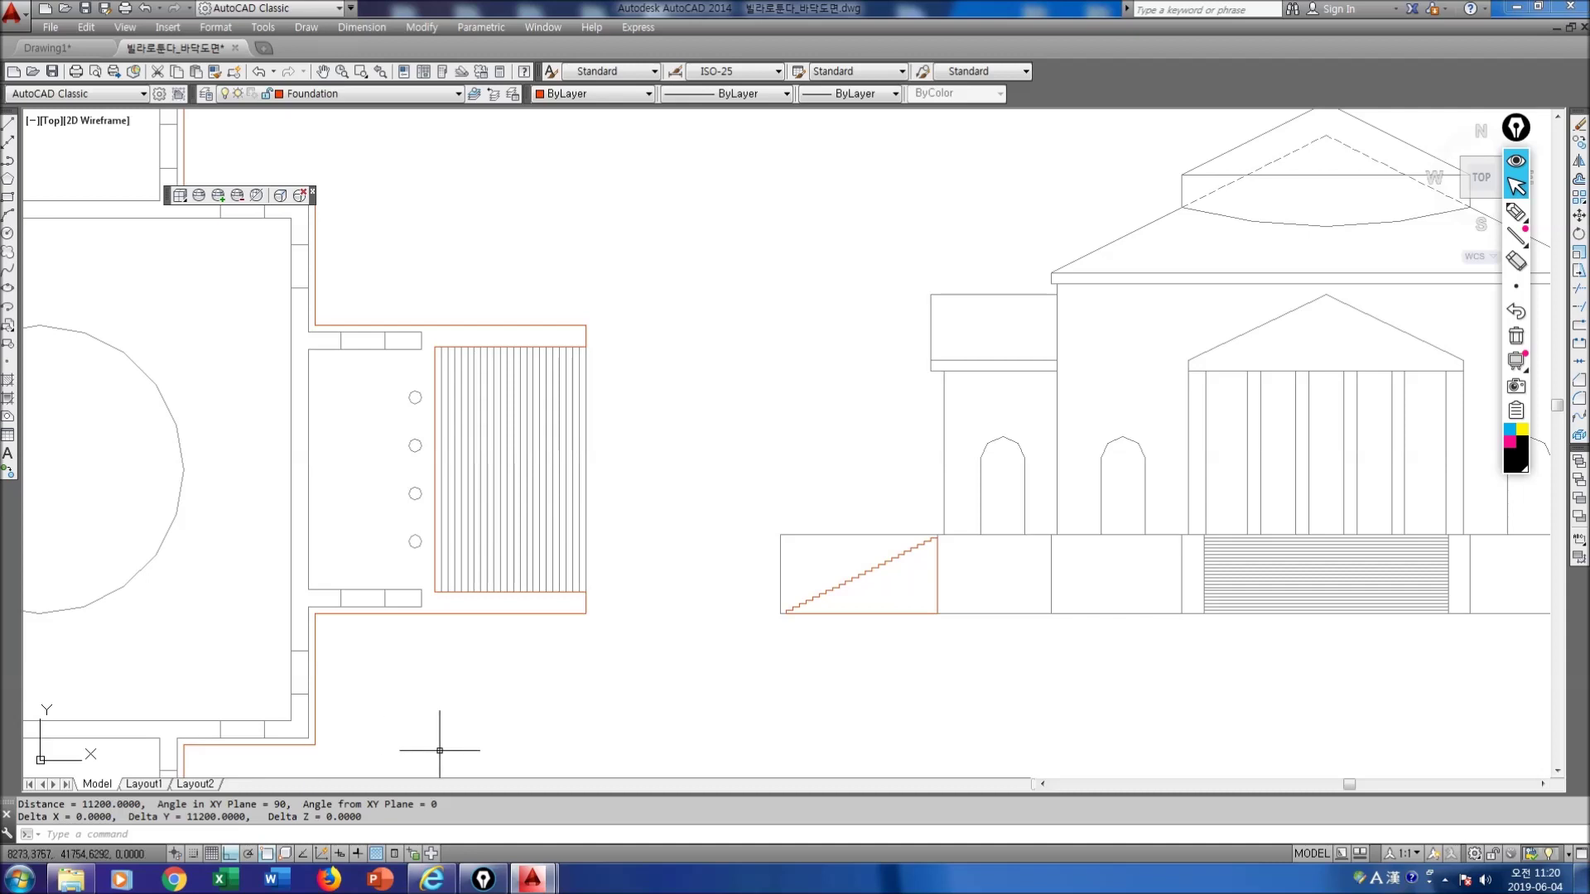
Step: Orbit to a 3D view and extrude the closed stair profile to a height of 11200
{"action": "type", "text": "orbit"}
{"action": "key", "text": "Return"}
{"action": "left_click_drag", "start_coordinate": [901, 703], "coordinate": [869, 646]}
{"action": "key", "text": "Escape"}
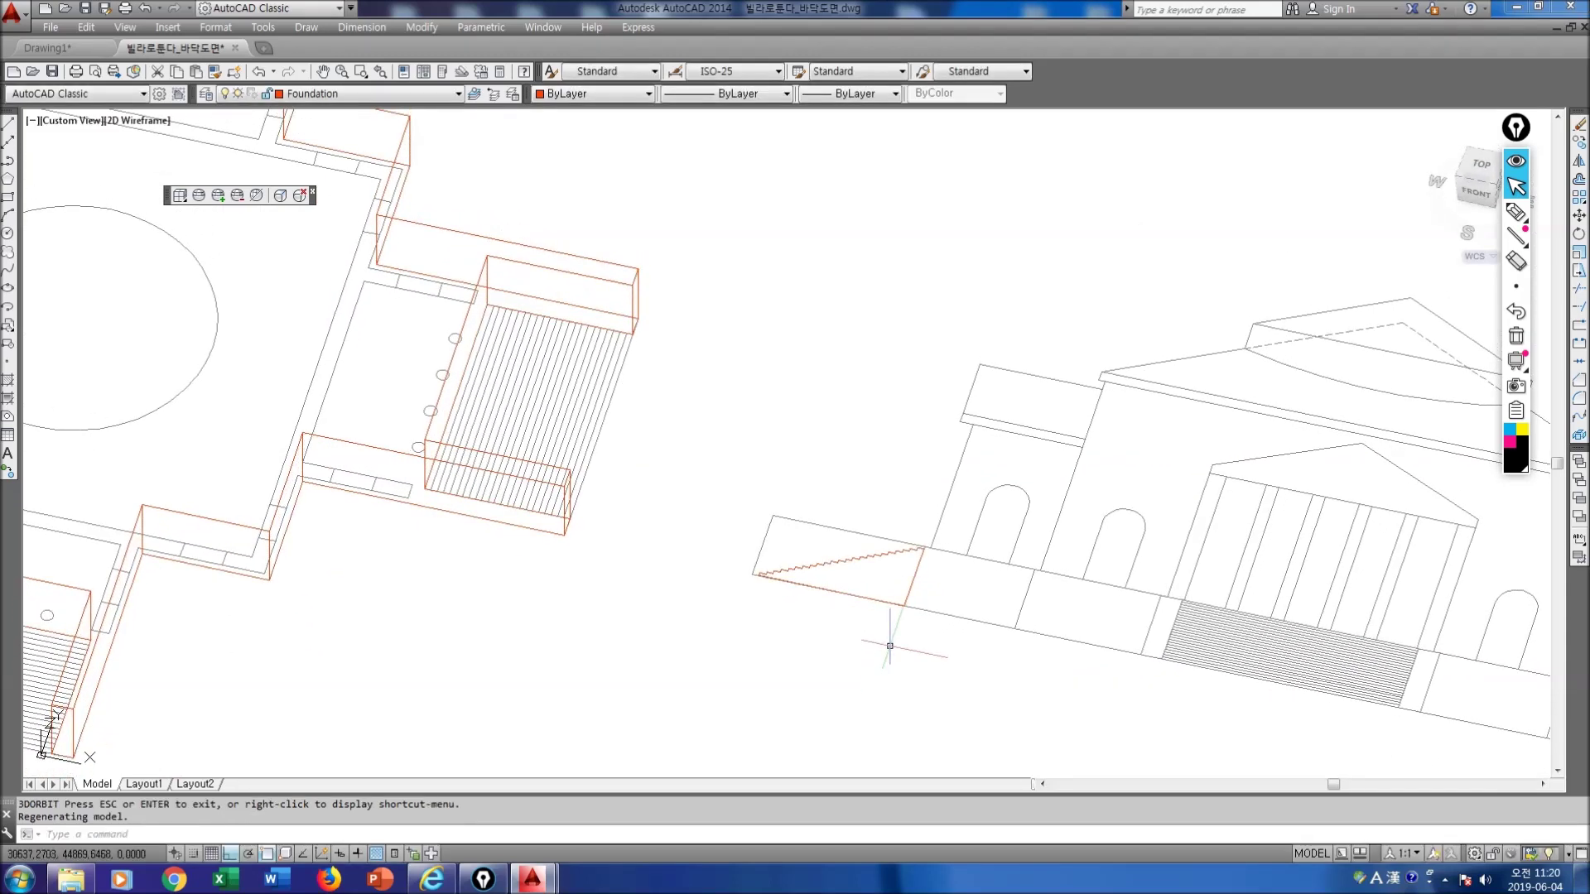
{"action": "type", "text": "extrude"}
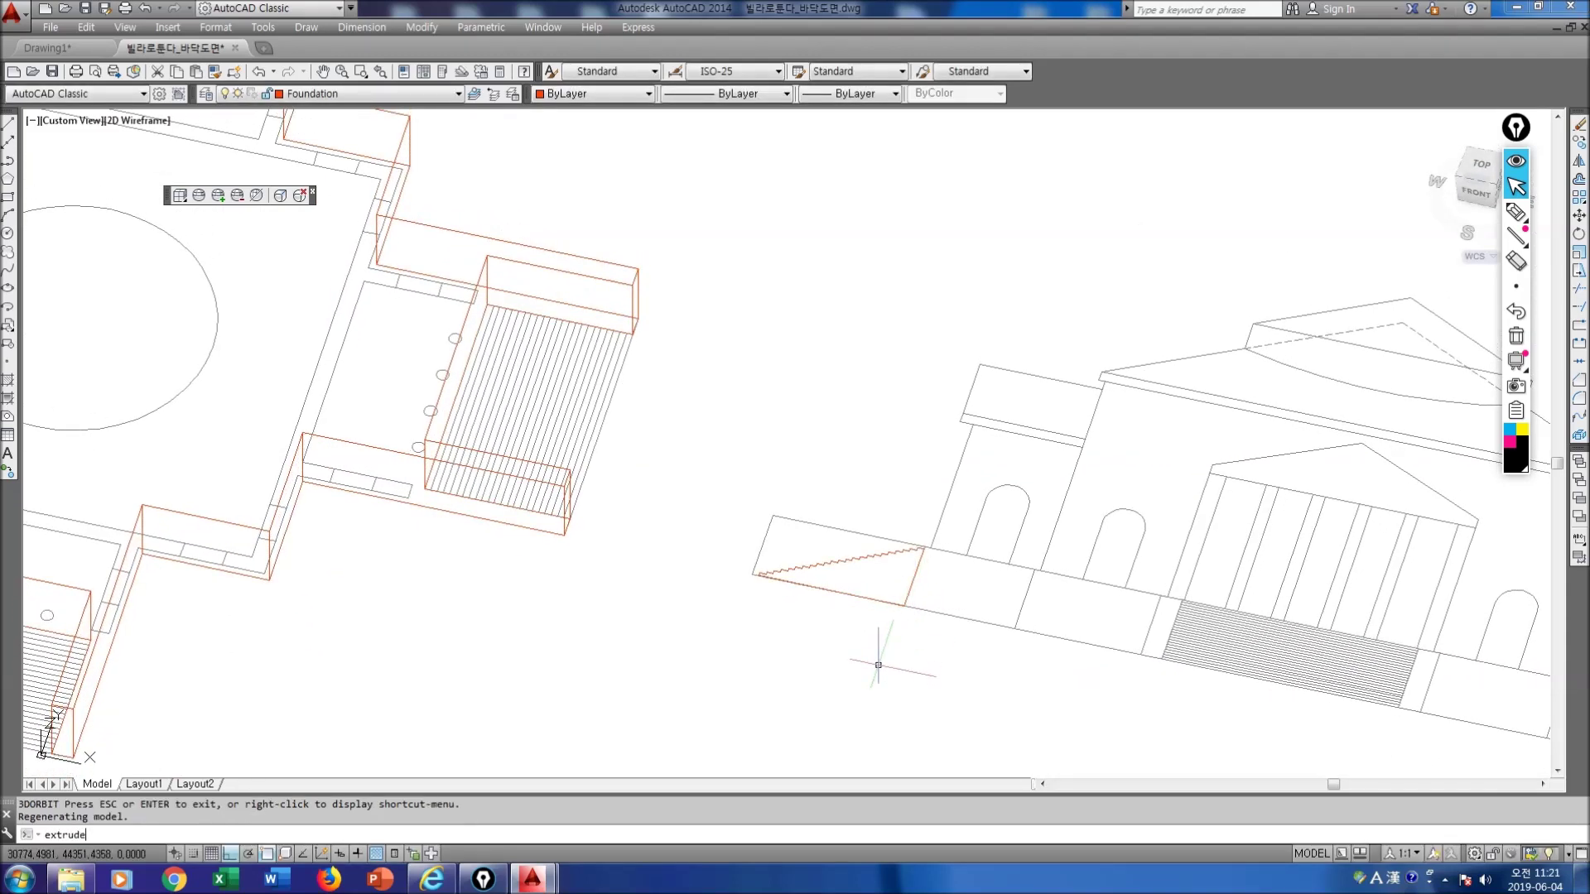
{"action": "key", "text": "Return"}
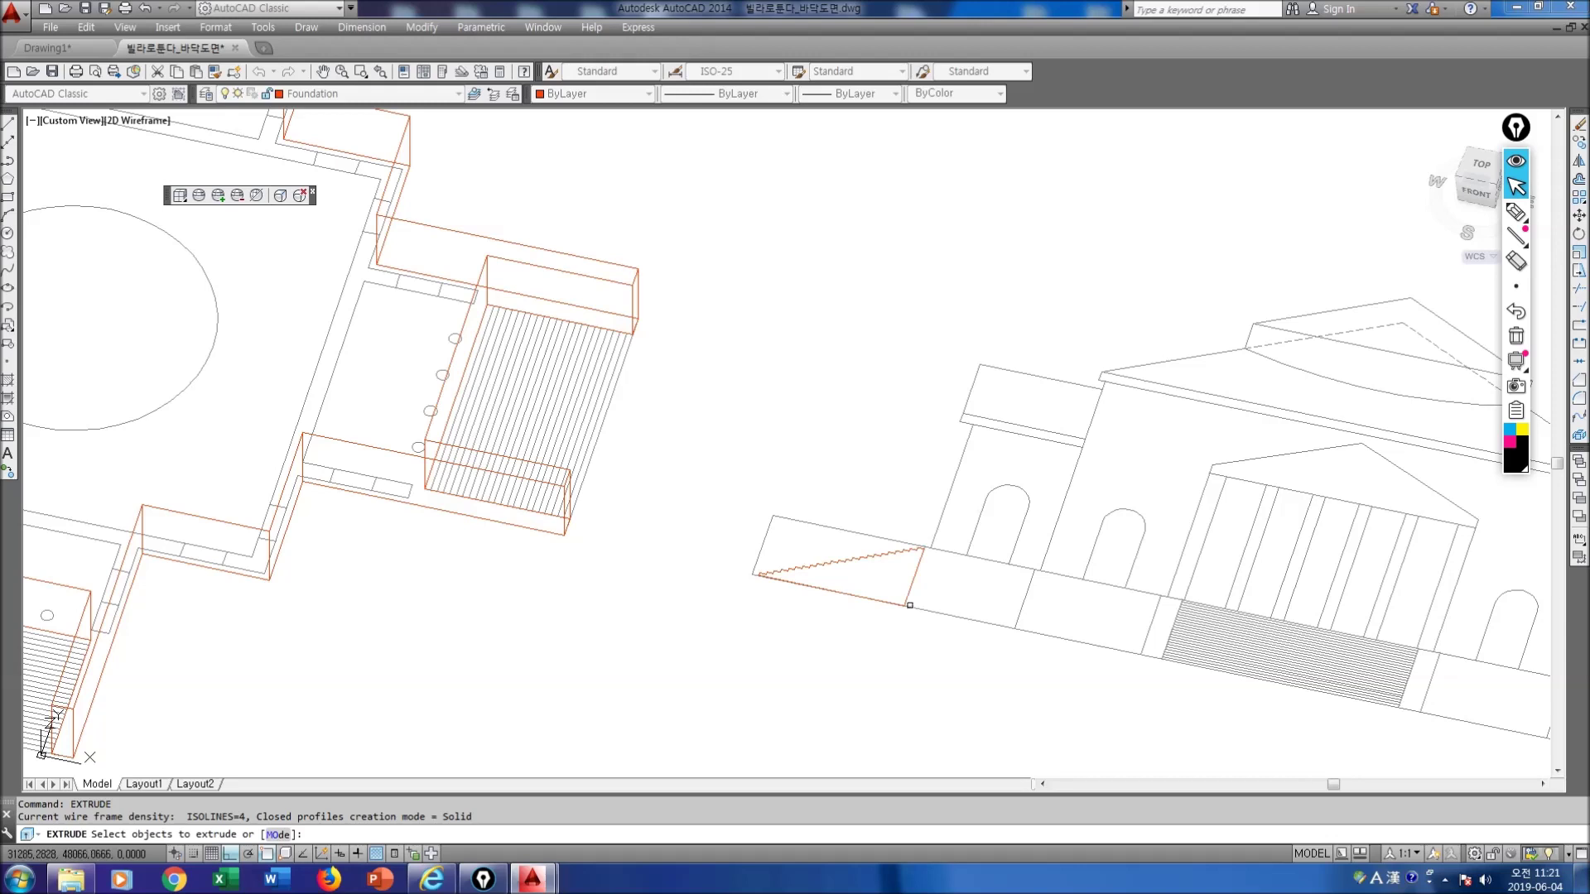
{"action": "left_click", "coordinate": [911, 590]}
{"action": "key", "text": "Return"}
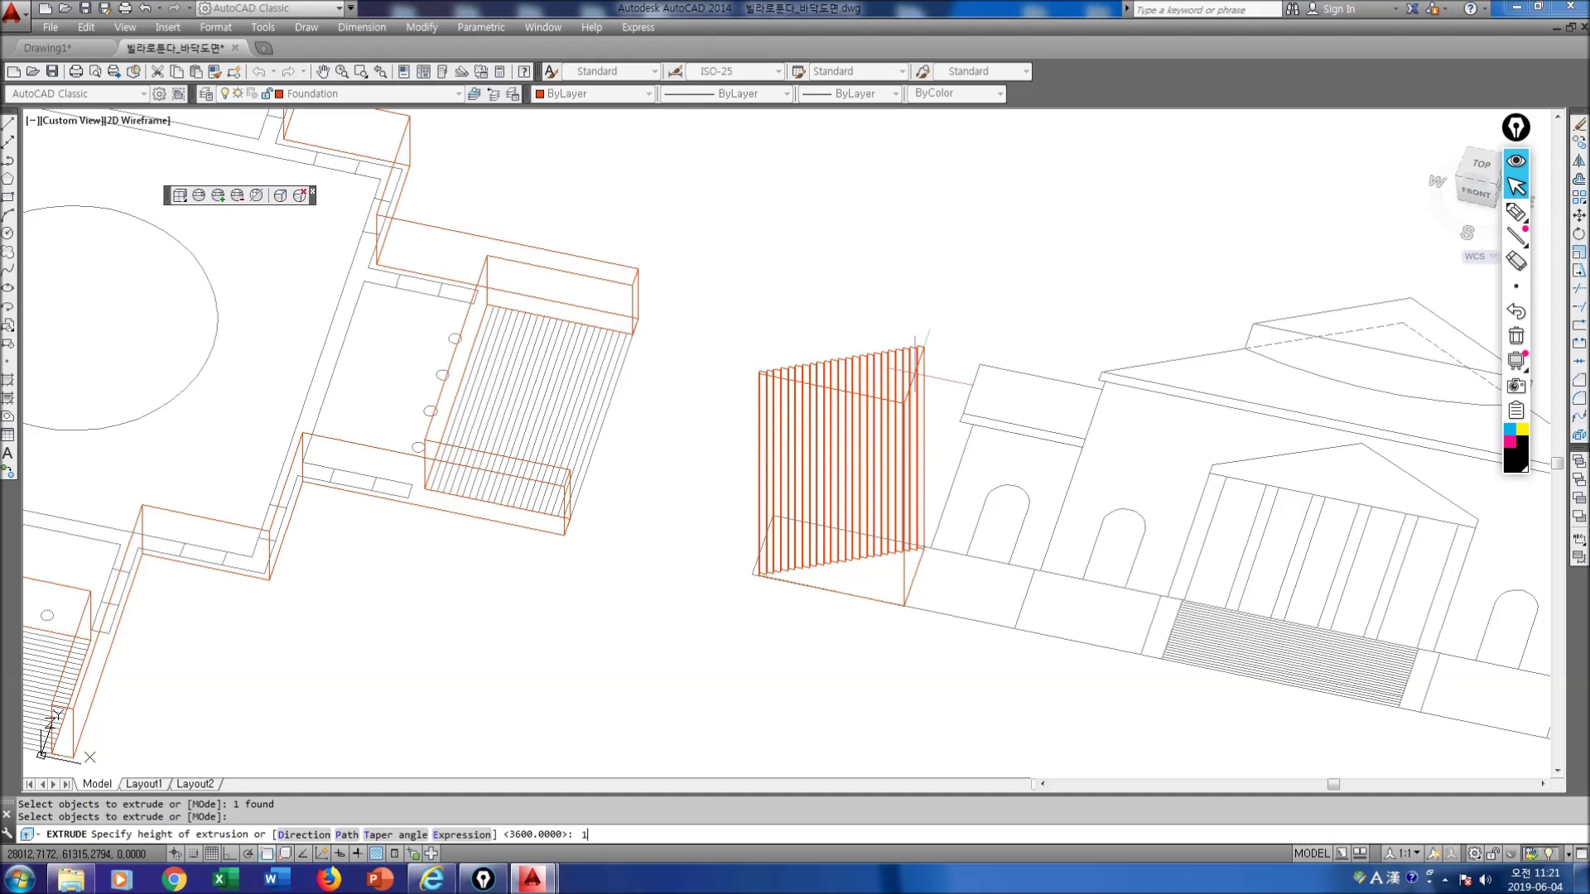
{"action": "type", "text": "11200"}
{"action": "key", "text": "Return"}
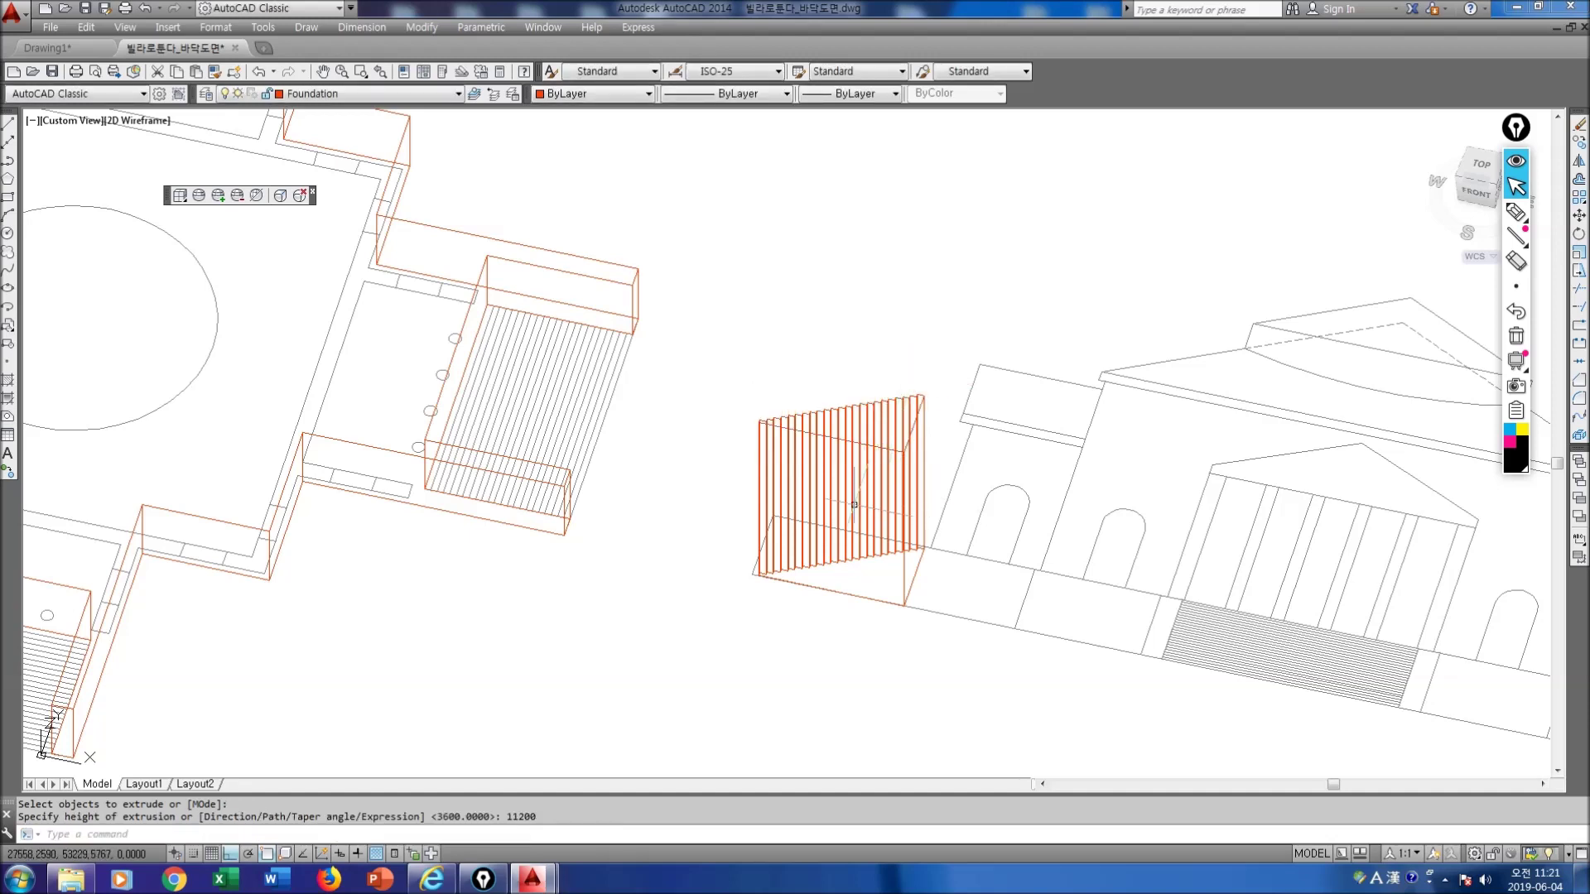
{"action": "key", "text": "Return"}
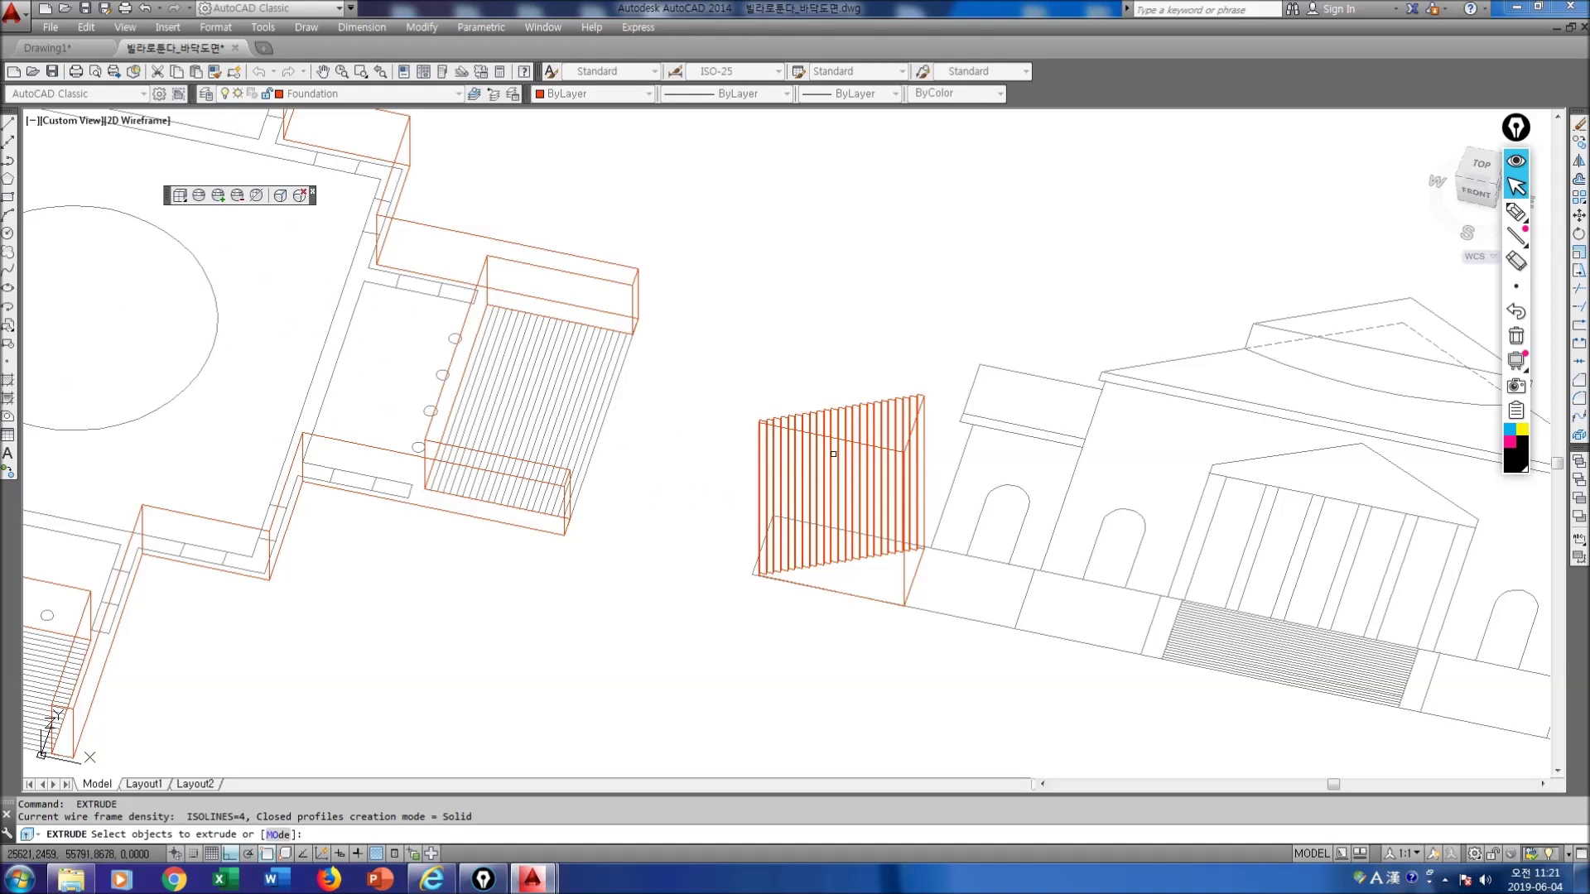
{"action": "key", "text": "Escape"}
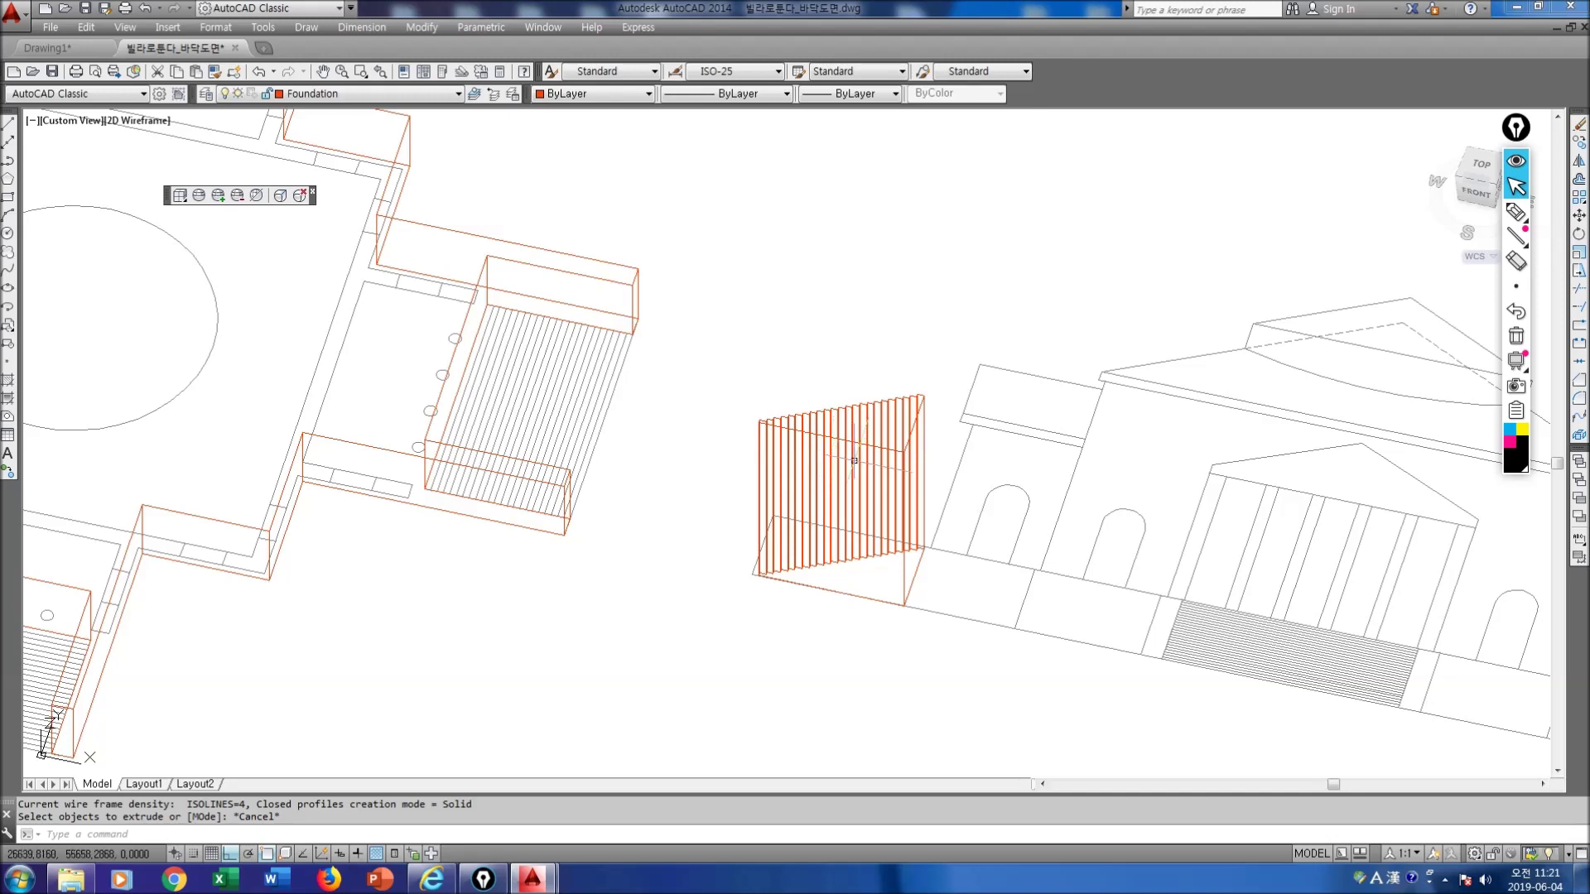
{"action": "left_click", "coordinate": [840, 563]}
{"action": "key", "text": "Escape"}
Step: Mark the stair solid's rotation axis and the note "Rotate3D" over the view with the annotation pen, and clear the markings
{"action": "key", "text": "ctrl+shift+3"}
{"action": "mouse_move", "coordinate": [837, 561]}
{"action": "left_mouse_down"}
{"action": "mouse_move", "coordinate": [787, 589]}
{"action": "mouse_move", "coordinate": [800, 588]}
{"action": "left_mouse_up"}
{"action": "mouse_move", "coordinate": [574, 344]}
{"action": "left_mouse_down"}
{"action": "mouse_move", "coordinate": [620, 462]}
{"action": "mouse_move", "coordinate": [634, 421]}
{"action": "left_mouse_up"}
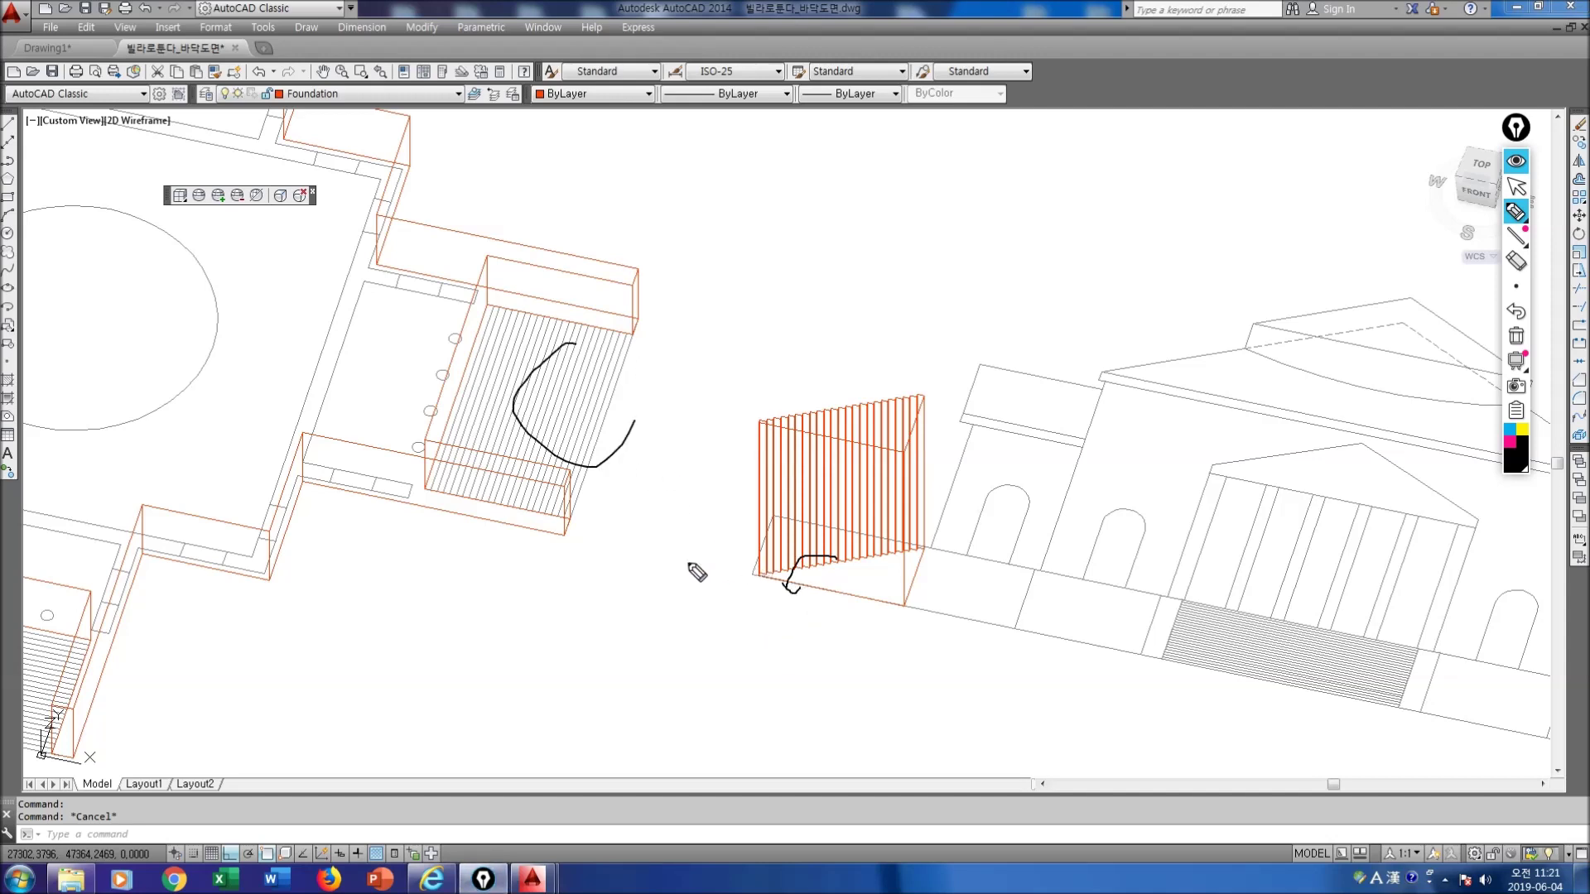
{"action": "mouse_move", "coordinate": [694, 566]}
{"action": "left_mouse_down"}
{"action": "mouse_move", "coordinate": [960, 617]}
{"action": "mouse_move", "coordinate": [949, 638]}
{"action": "mouse_move", "coordinate": [1012, 644]}
{"action": "left_mouse_up"}
{"action": "left_click", "coordinate": [1015, 660]}
{"action": "mouse_move", "coordinate": [845, 578]}
{"action": "left_mouse_down"}
{"action": "mouse_move", "coordinate": [826, 571]}
{"action": "mouse_move", "coordinate": [810, 600]}
{"action": "mouse_move", "coordinate": [901, 623]}
{"action": "left_mouse_up"}
{"action": "left_click_drag", "start_coordinate": [891, 418], "coordinate": [955, 297]}
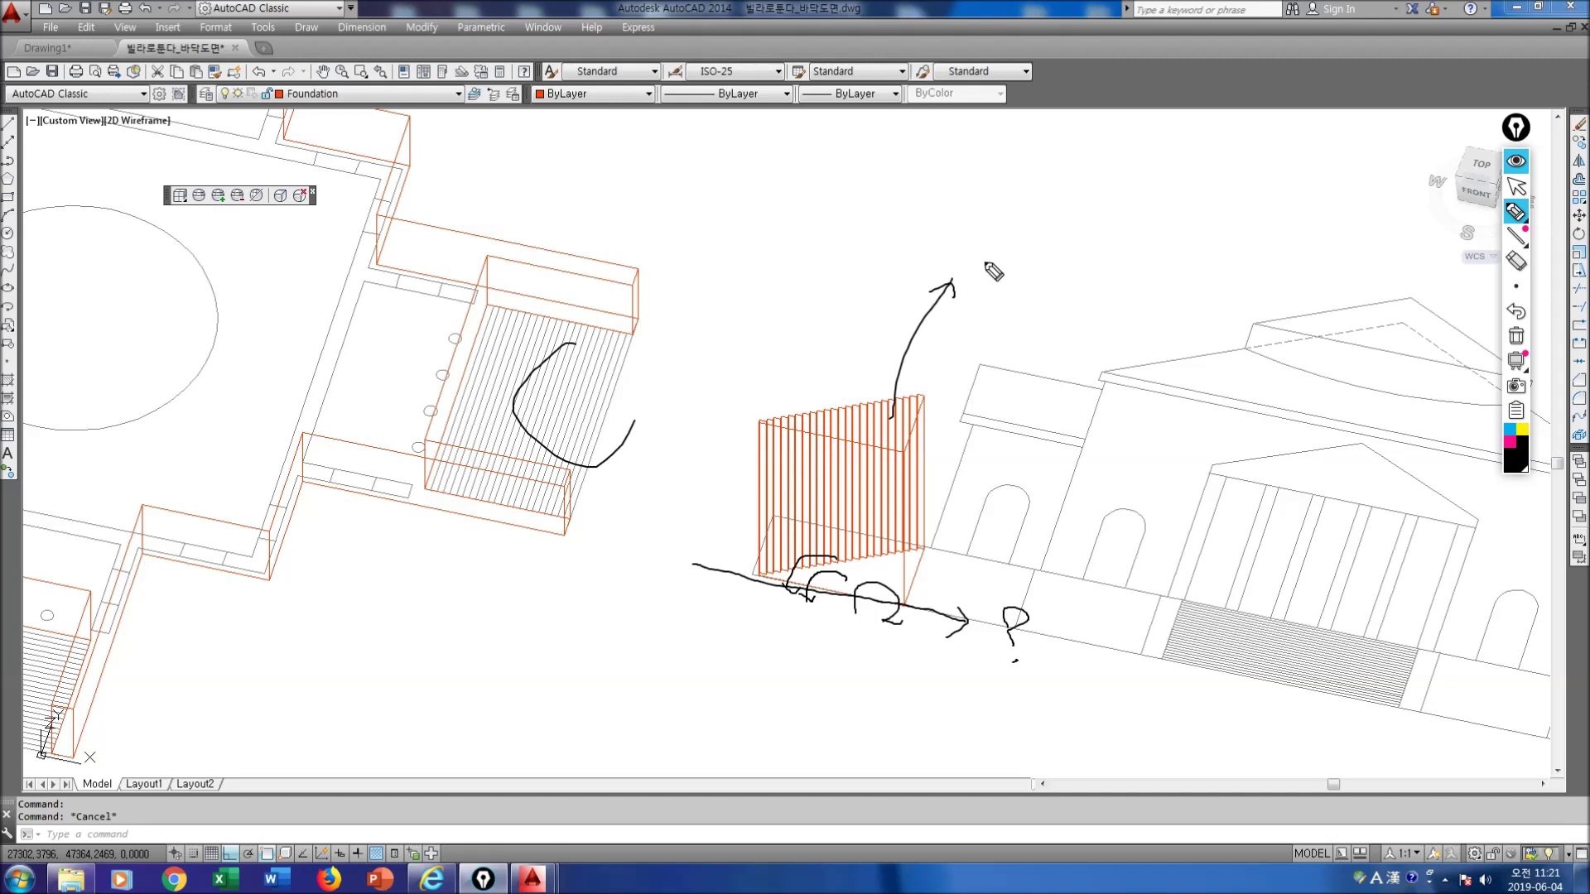
{"action": "mouse_move", "coordinate": [993, 237]}
{"action": "left_mouse_down"}
{"action": "mouse_move", "coordinate": [999, 278]}
{"action": "mouse_move", "coordinate": [1029, 263]}
{"action": "left_mouse_up"}
{"action": "mouse_move", "coordinate": [1047, 250]}
{"action": "left_mouse_down"}
{"action": "mouse_move", "coordinate": [1073, 247]}
{"action": "mouse_move", "coordinate": [1059, 270]}
{"action": "left_mouse_up"}
{"action": "left_click_drag", "start_coordinate": [1090, 256], "coordinate": [1115, 263]}
{"action": "left_click_drag", "start_coordinate": [1101, 247], "coordinate": [1133, 245]}
{"action": "left_click_drag", "start_coordinate": [1133, 255], "coordinate": [1155, 265]}
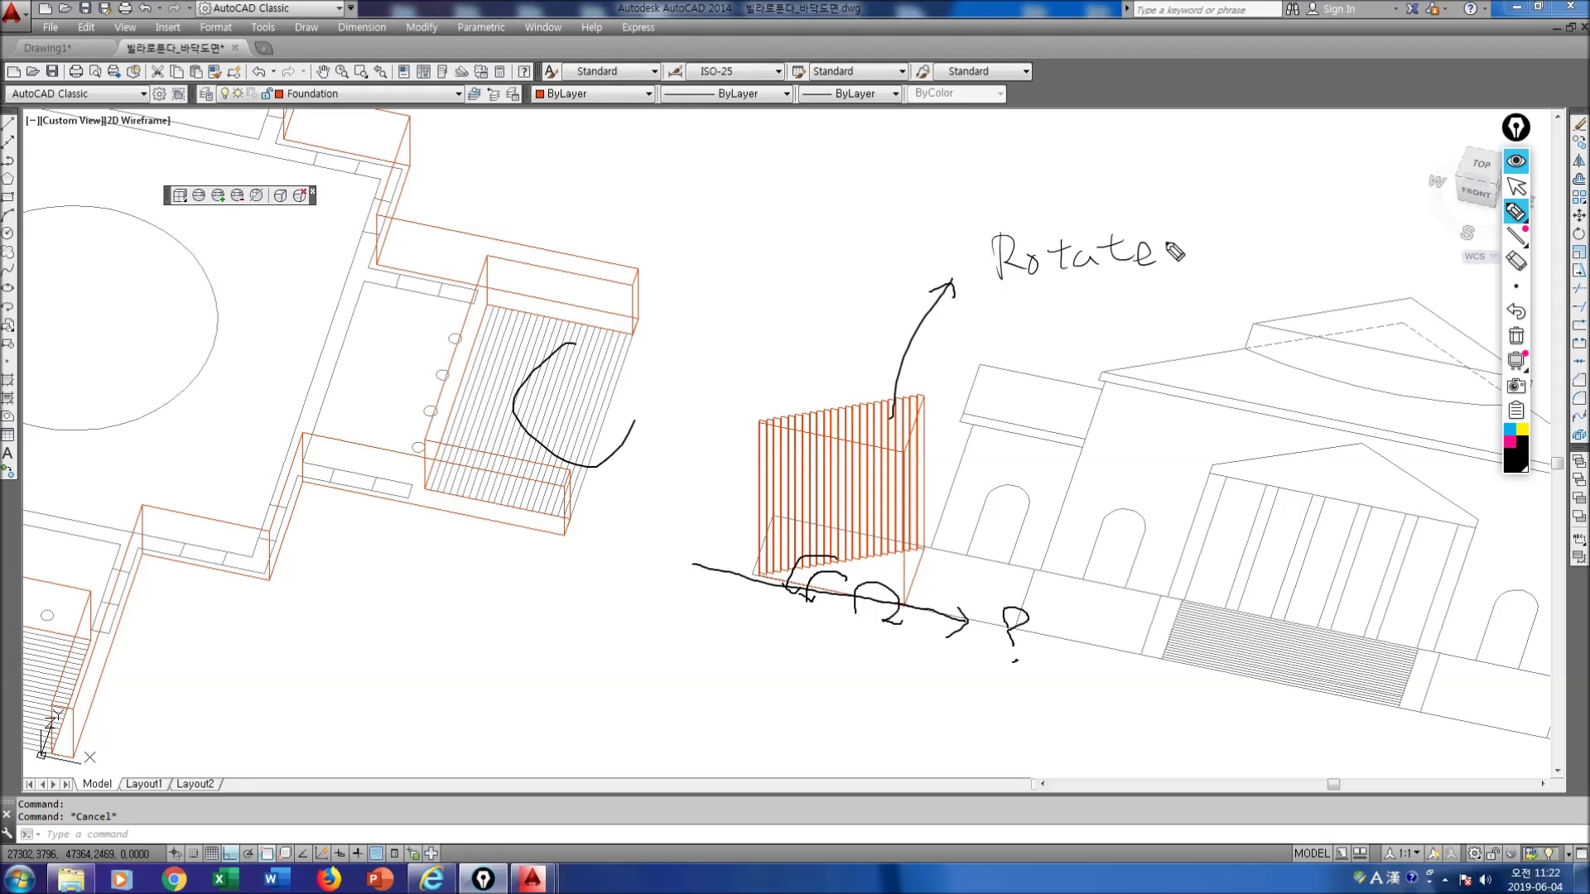
{"action": "mouse_move", "coordinate": [1169, 230]}
{"action": "left_mouse_down"}
{"action": "mouse_move", "coordinate": [1174, 260]}
{"action": "mouse_move", "coordinate": [1194, 254]}
{"action": "left_mouse_up"}
{"action": "mouse_move", "coordinate": [1012, 308]}
{"action": "left_mouse_down"}
{"action": "mouse_move", "coordinate": [1168, 288]}
{"action": "mouse_move", "coordinate": [987, 234]}
{"action": "mouse_move", "coordinate": [1024, 308]}
{"action": "left_mouse_up"}
{"action": "mouse_move", "coordinate": [1014, 364]}
{"action": "left_mouse_down"}
{"action": "mouse_move", "coordinate": [1352, 408]}
{"action": "mouse_move", "coordinate": [1332, 411]}
{"action": "left_mouse_up"}
{"action": "mouse_move", "coordinate": [1186, 427]}
{"action": "left_mouse_down"}
{"action": "mouse_move", "coordinate": [1224, 365]}
{"action": "mouse_move", "coordinate": [1166, 391]}
{"action": "mouse_move", "coordinate": [1155, 350]}
{"action": "left_mouse_up"}
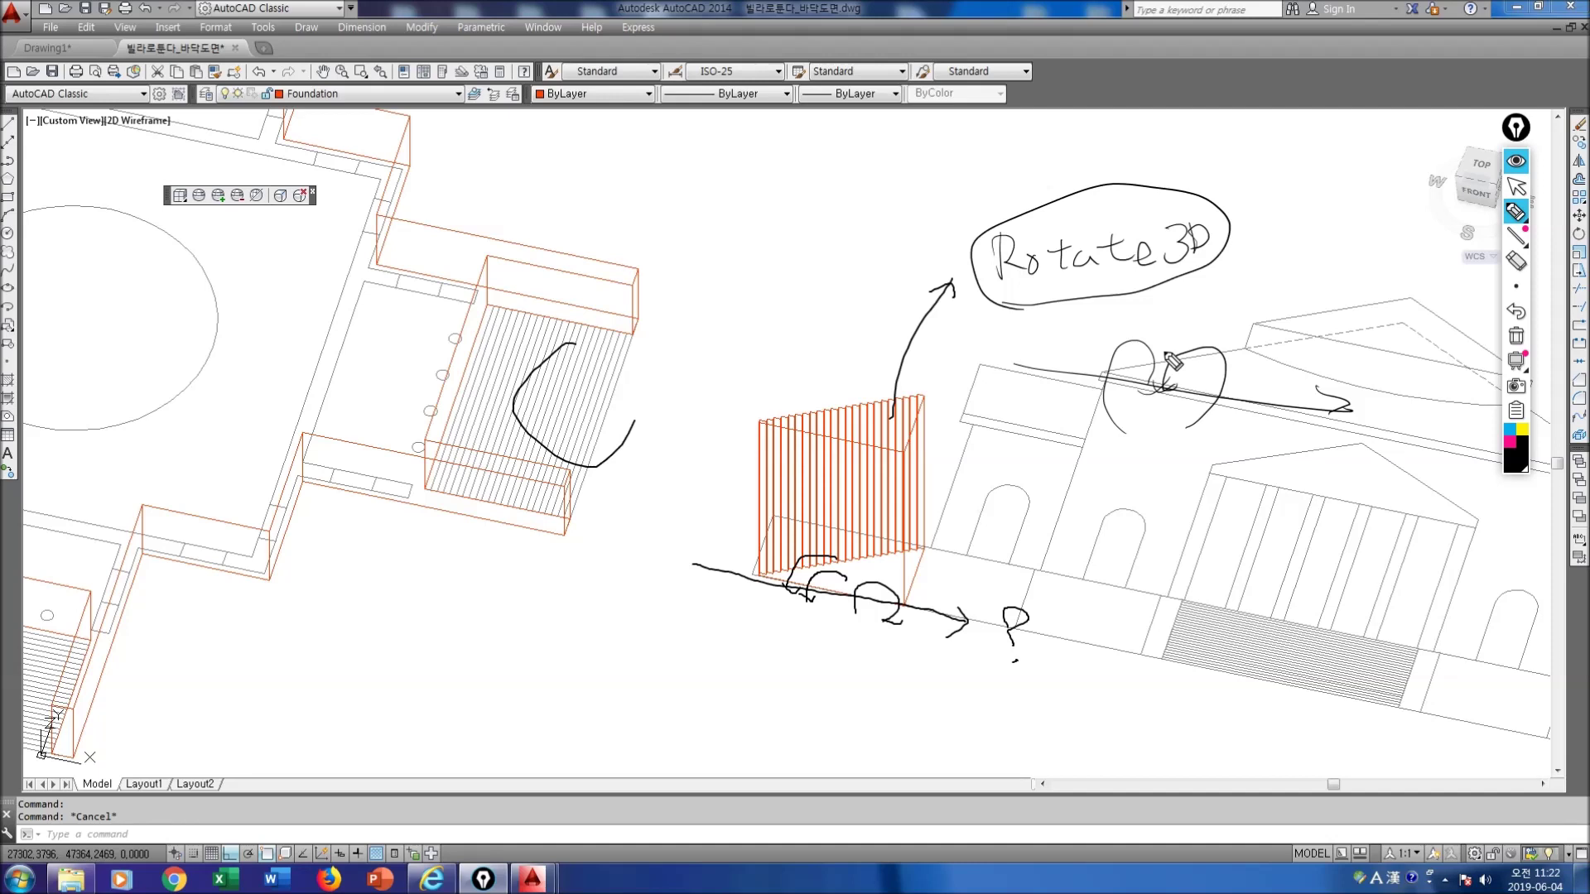
{"action": "key", "text": "ctrl+shift+7"}
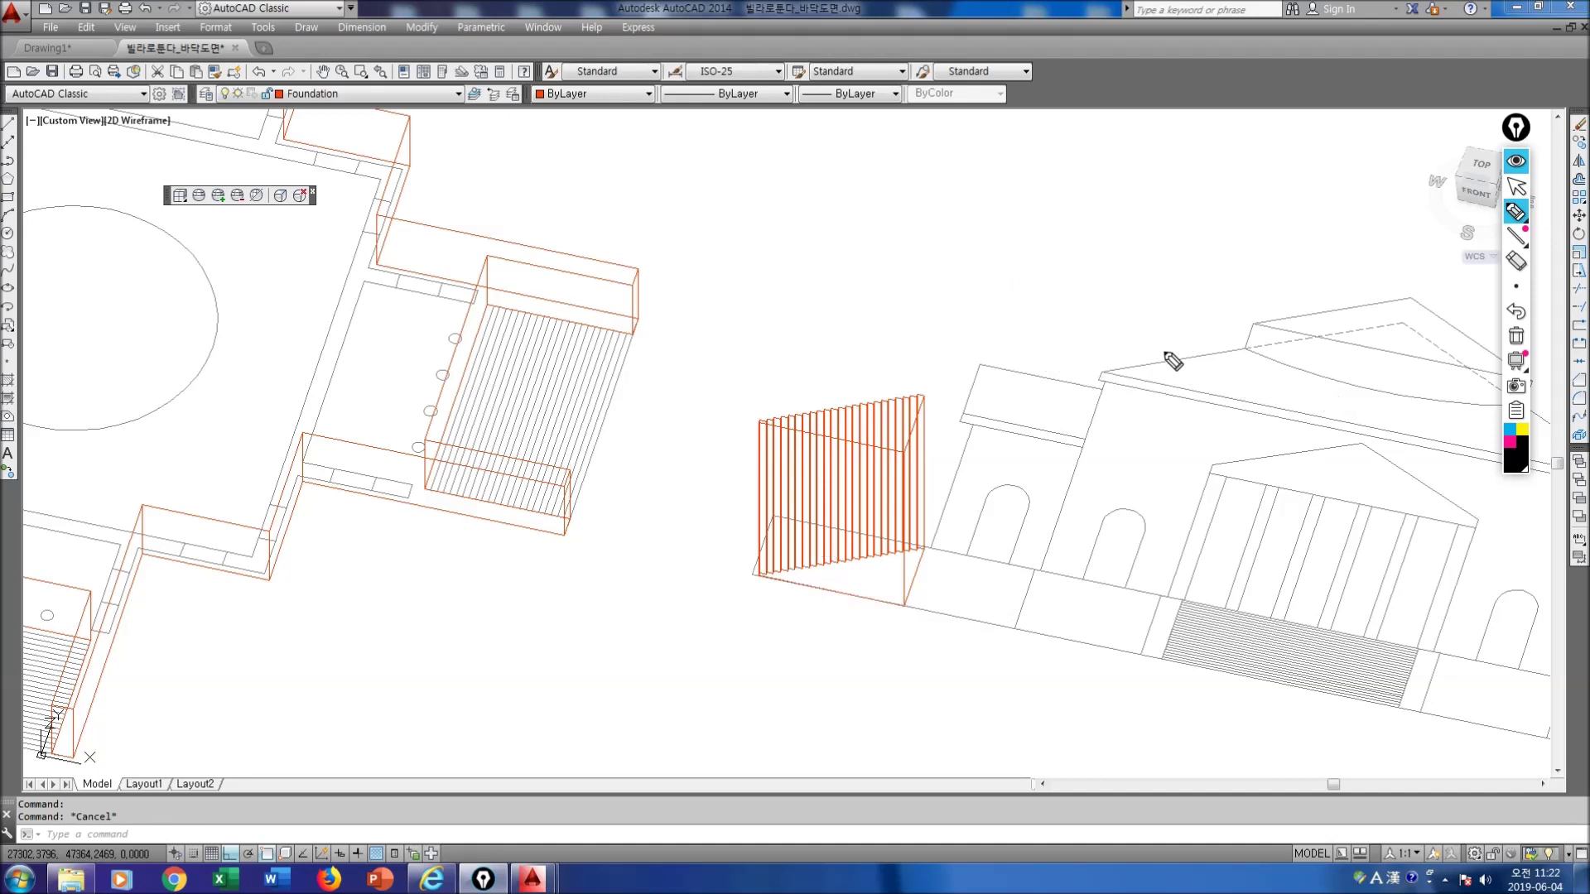
{"action": "key", "text": "ctrl+shift+1"}
Step: Rotate the stair solid 90 degrees with Rotate3D about a two-point axis along its bottom edge on the elevation's ground line
{"action": "key", "text": "Escape"}
{"action": "type", "text": "rotate3d"}
{"action": "key", "text": "Return"}
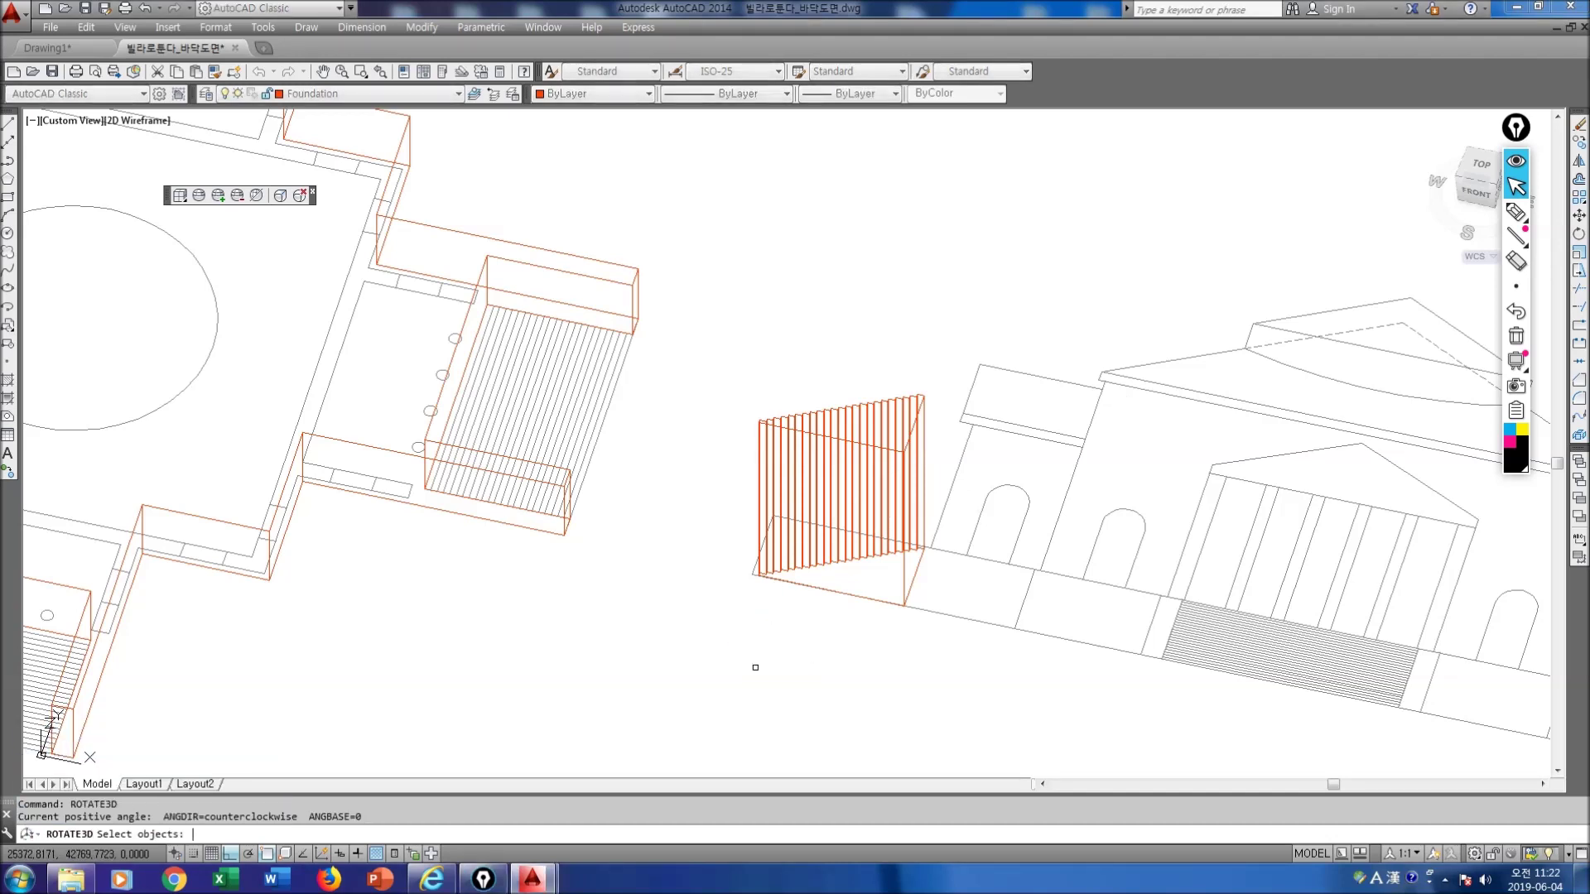
{"action": "left_click", "coordinate": [760, 462]}
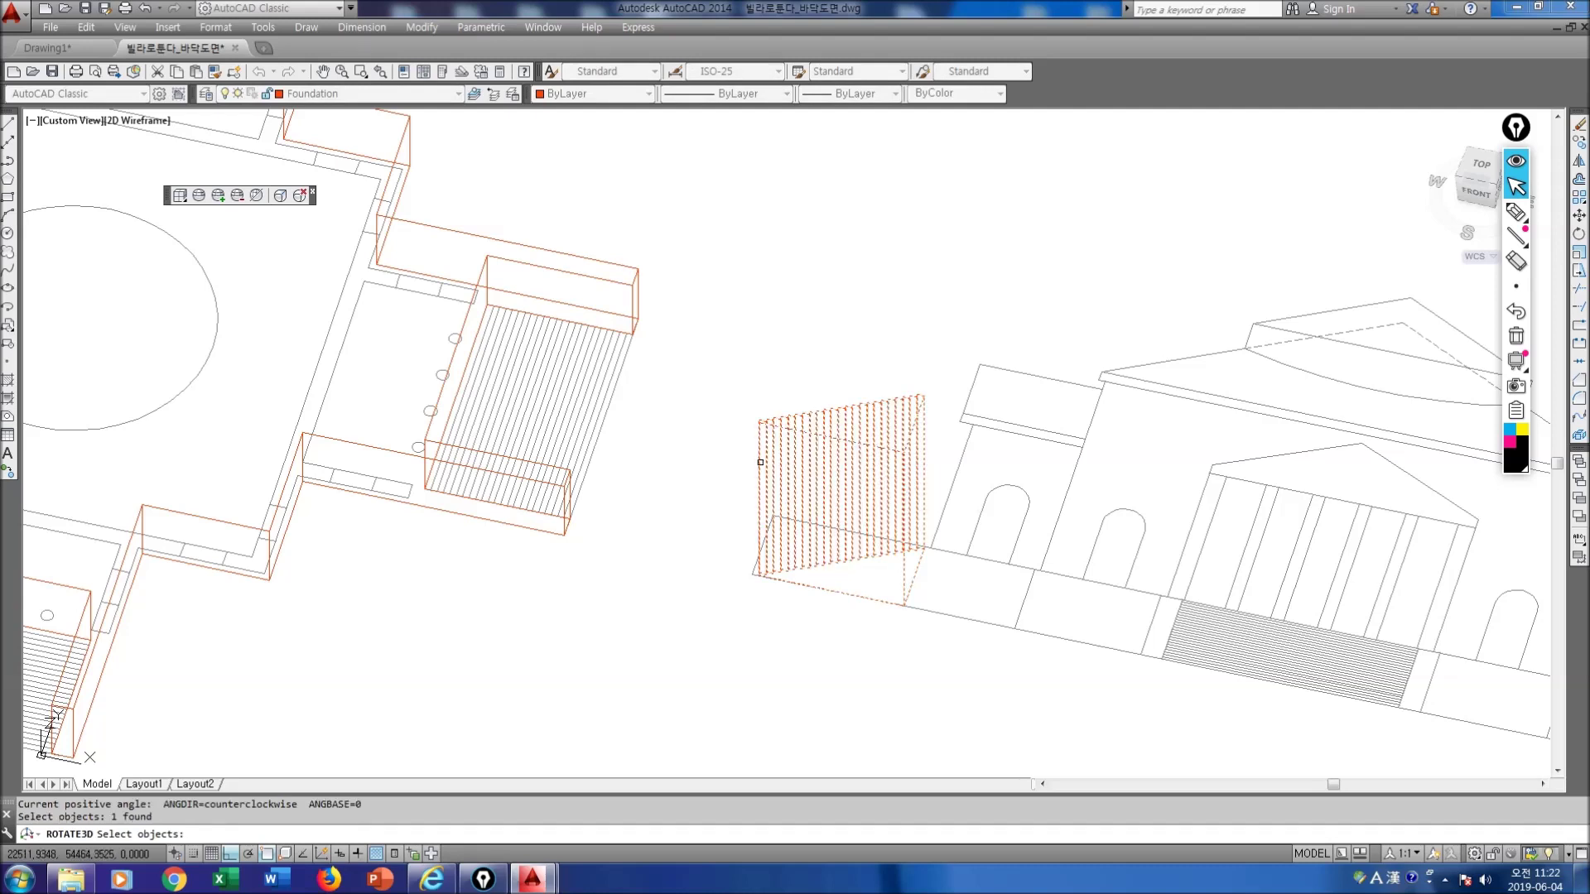
{"action": "key", "text": "Return"}
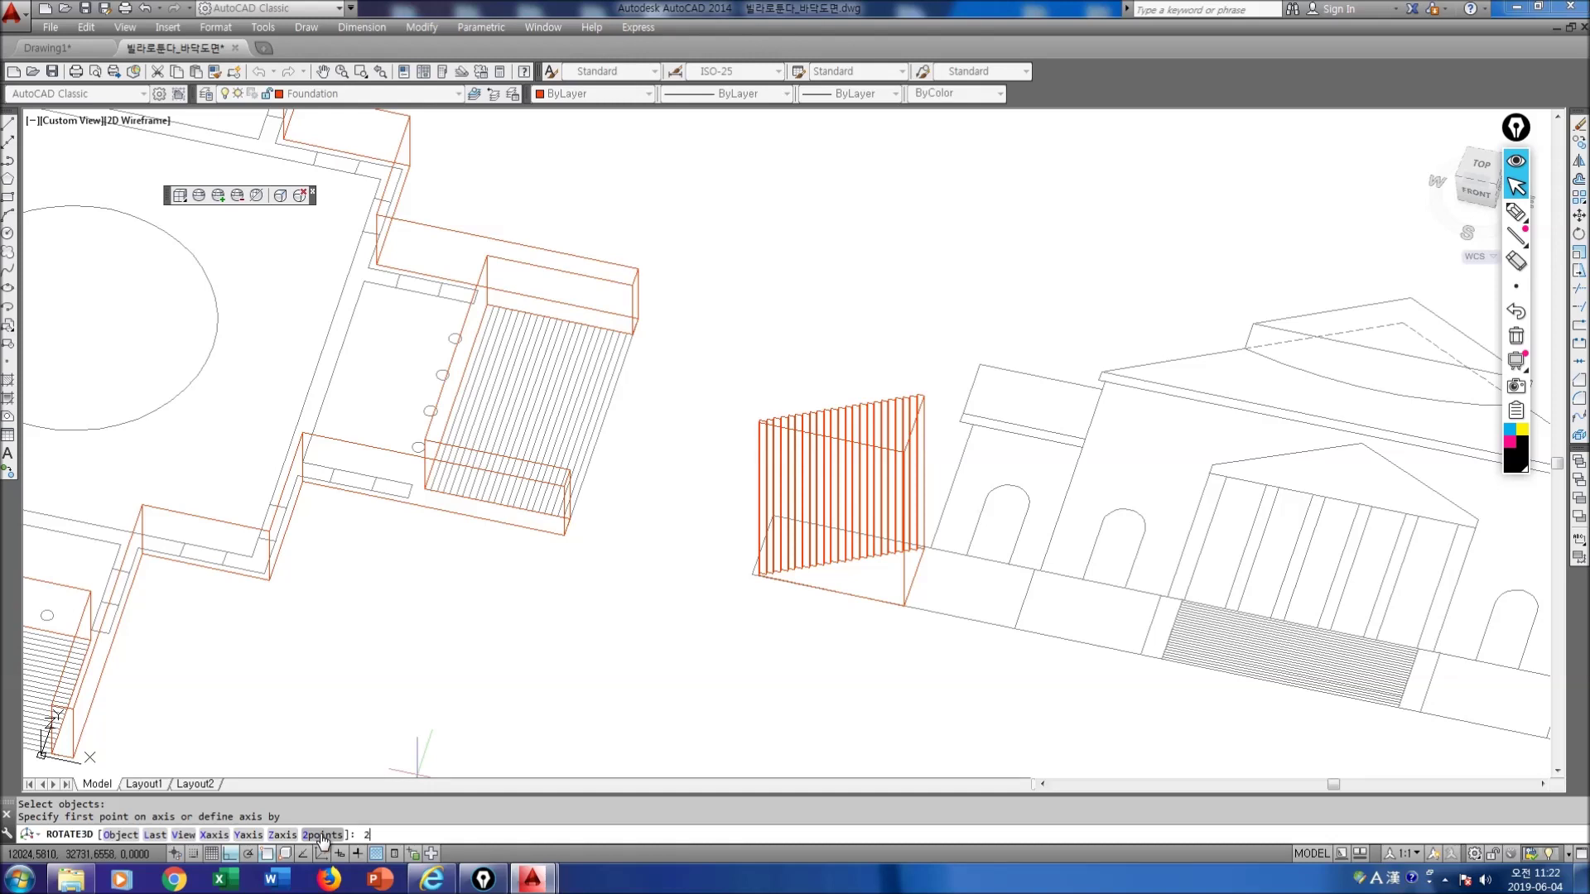
{"action": "key", "text": "Return"}
{"action": "scroll", "coordinate": [781, 568], "scroll_direction": "up", "scroll_amount": 4}
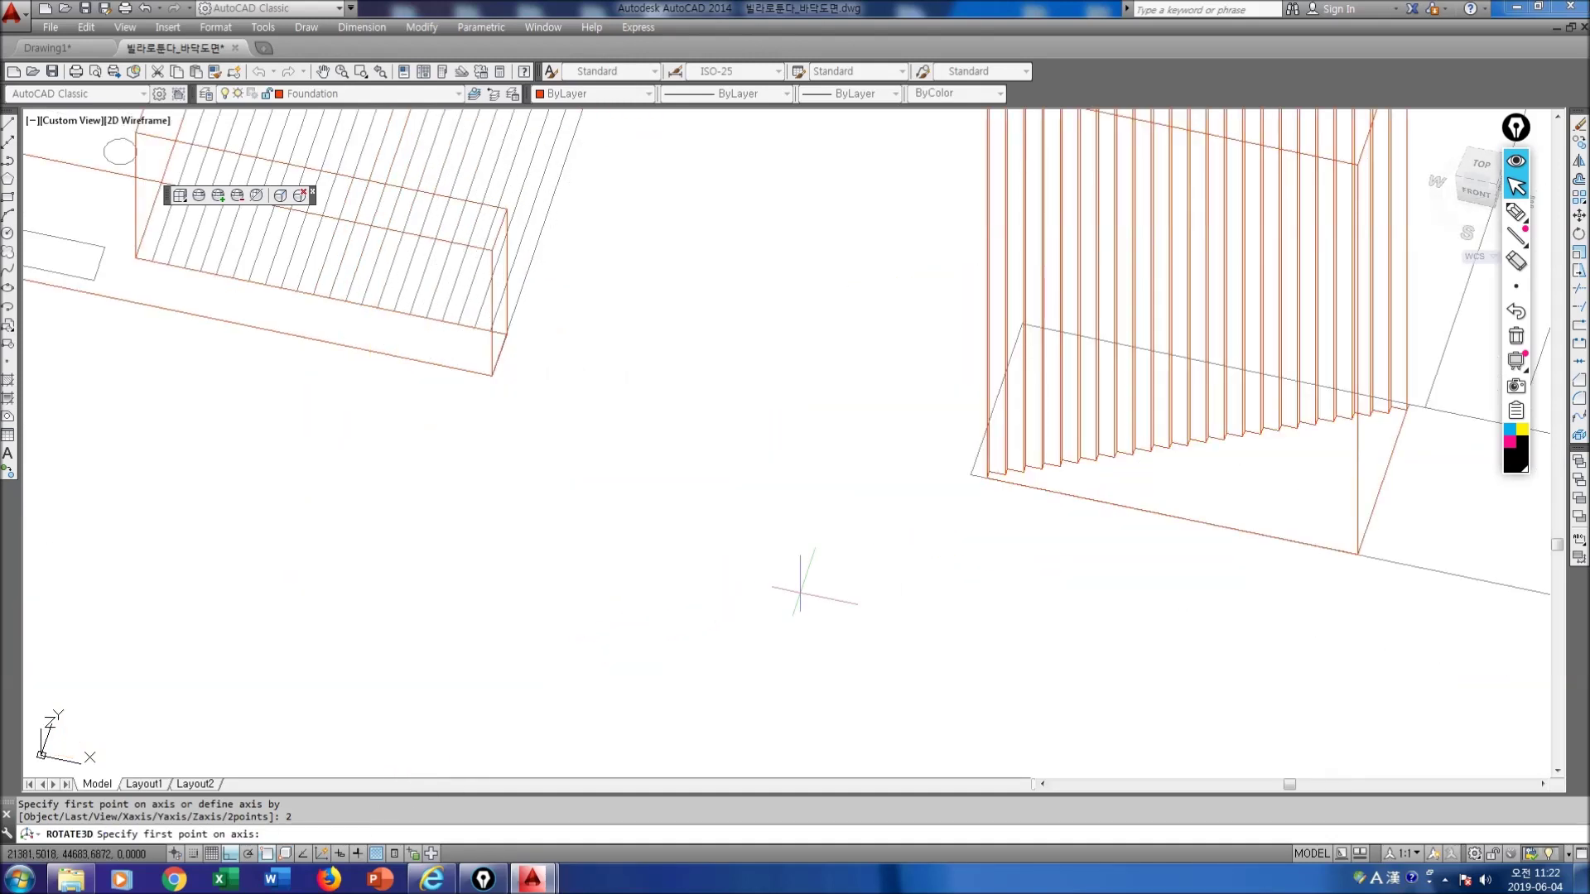
{"action": "middle_click_drag", "start_coordinate": [1014, 567], "coordinate": [631, 623]}
{"action": "left_click", "coordinate": [605, 531]}
{"action": "left_click", "coordinate": [975, 611]}
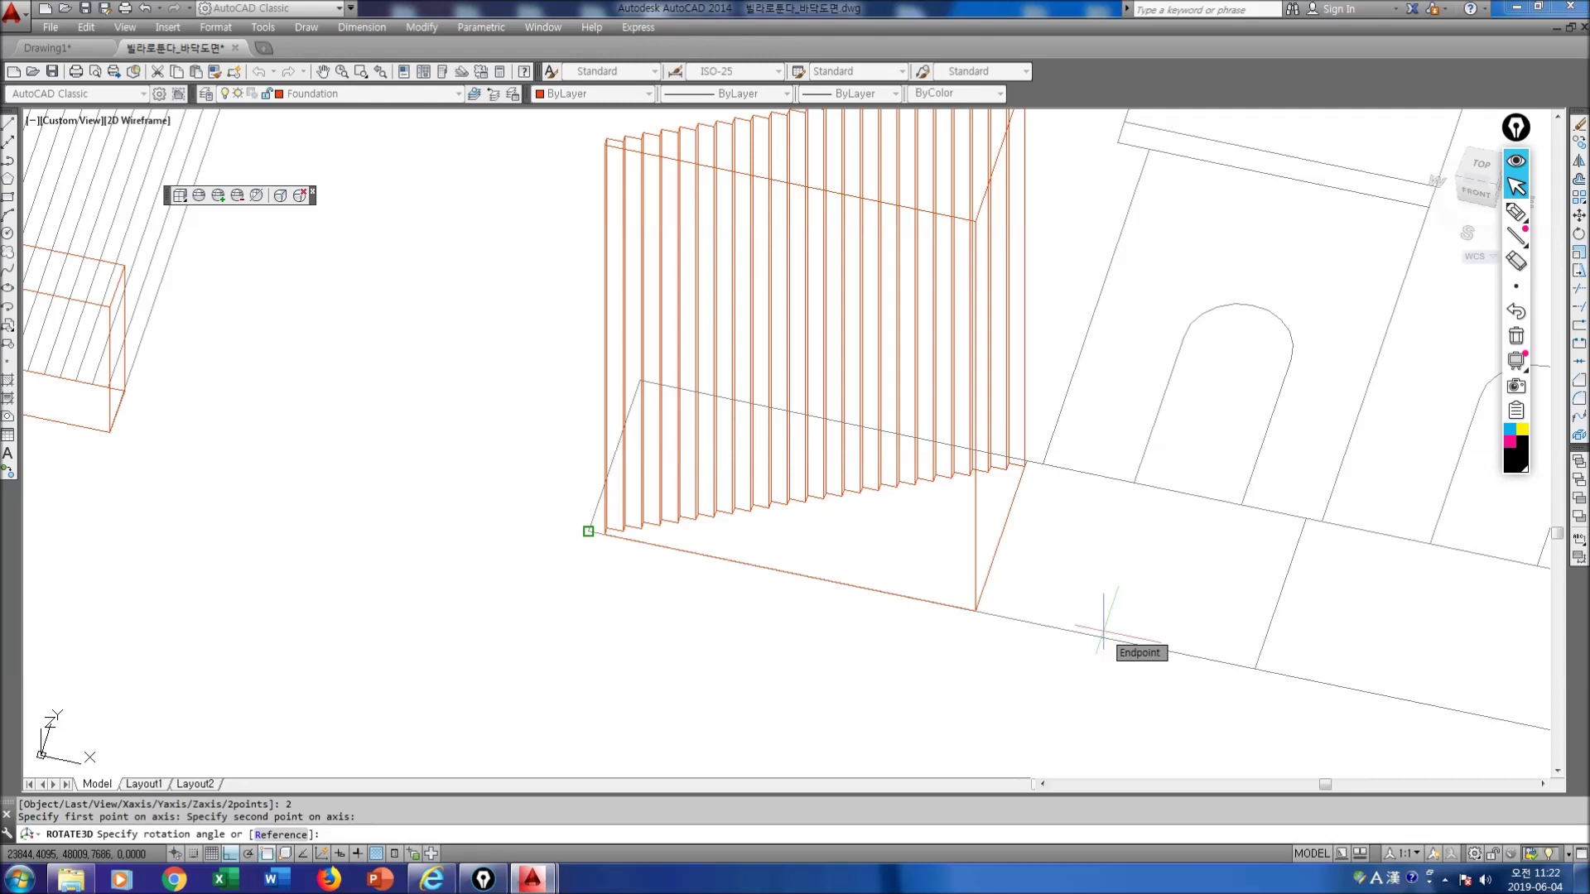
{"action": "scroll", "coordinate": [976, 611], "scroll_direction": "down", "scroll_amount": 2}
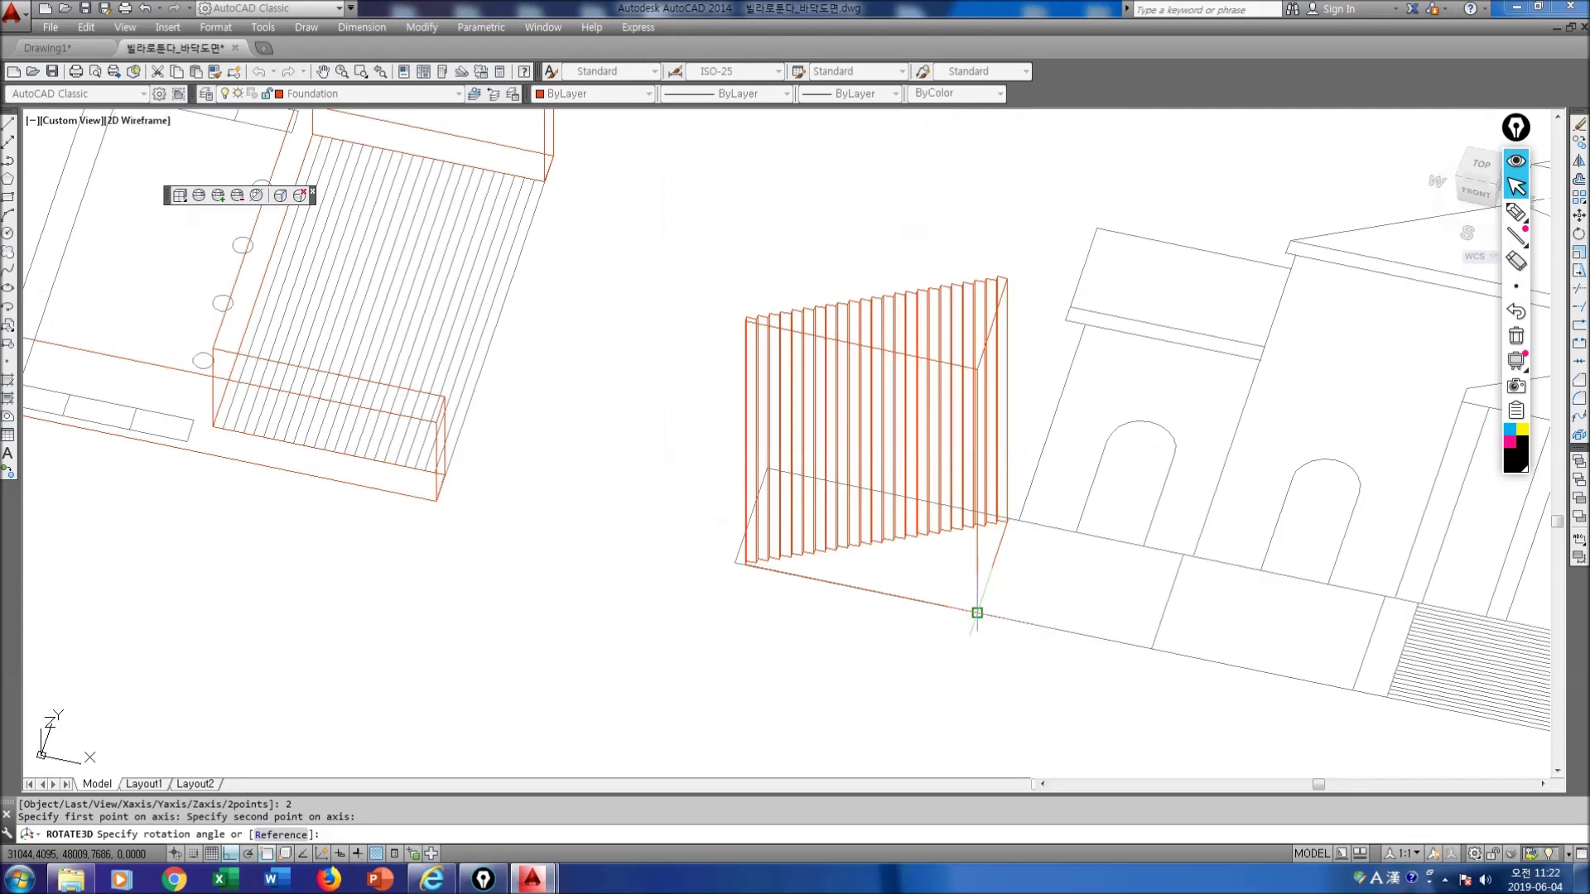
{"action": "scroll", "coordinate": [776, 639], "scroll_direction": "up", "scroll_amount": 2}
{"action": "scroll", "coordinate": [778, 638], "scroll_direction": "down", "scroll_amount": 2}
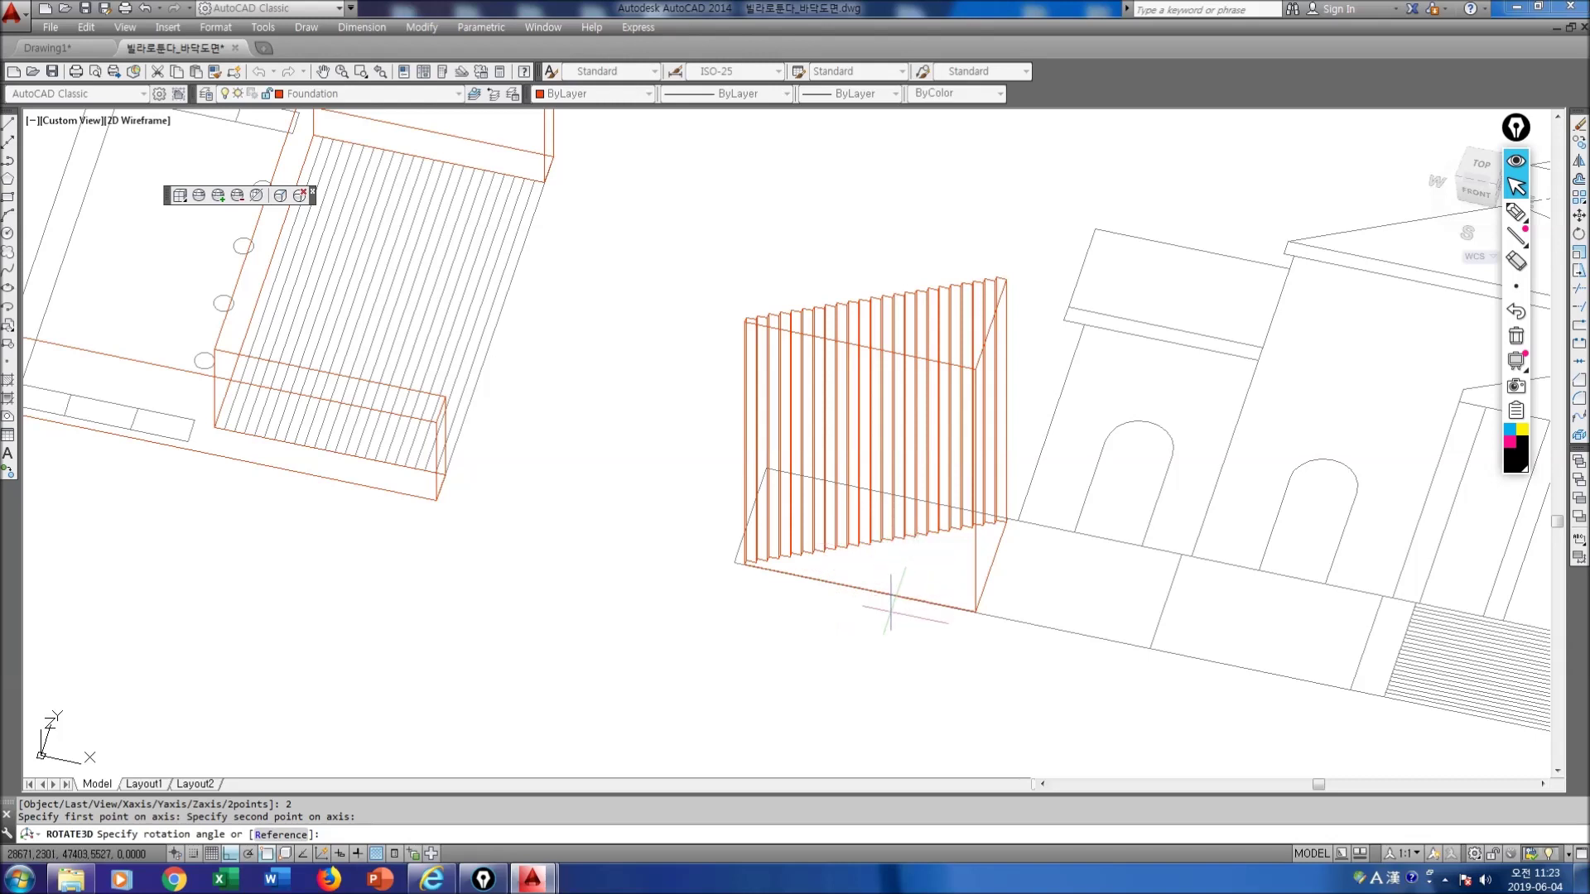
{"action": "key", "text": "Return"}
{"action": "scroll", "coordinate": [890, 612], "scroll_direction": "down", "scroll_amount": 5}
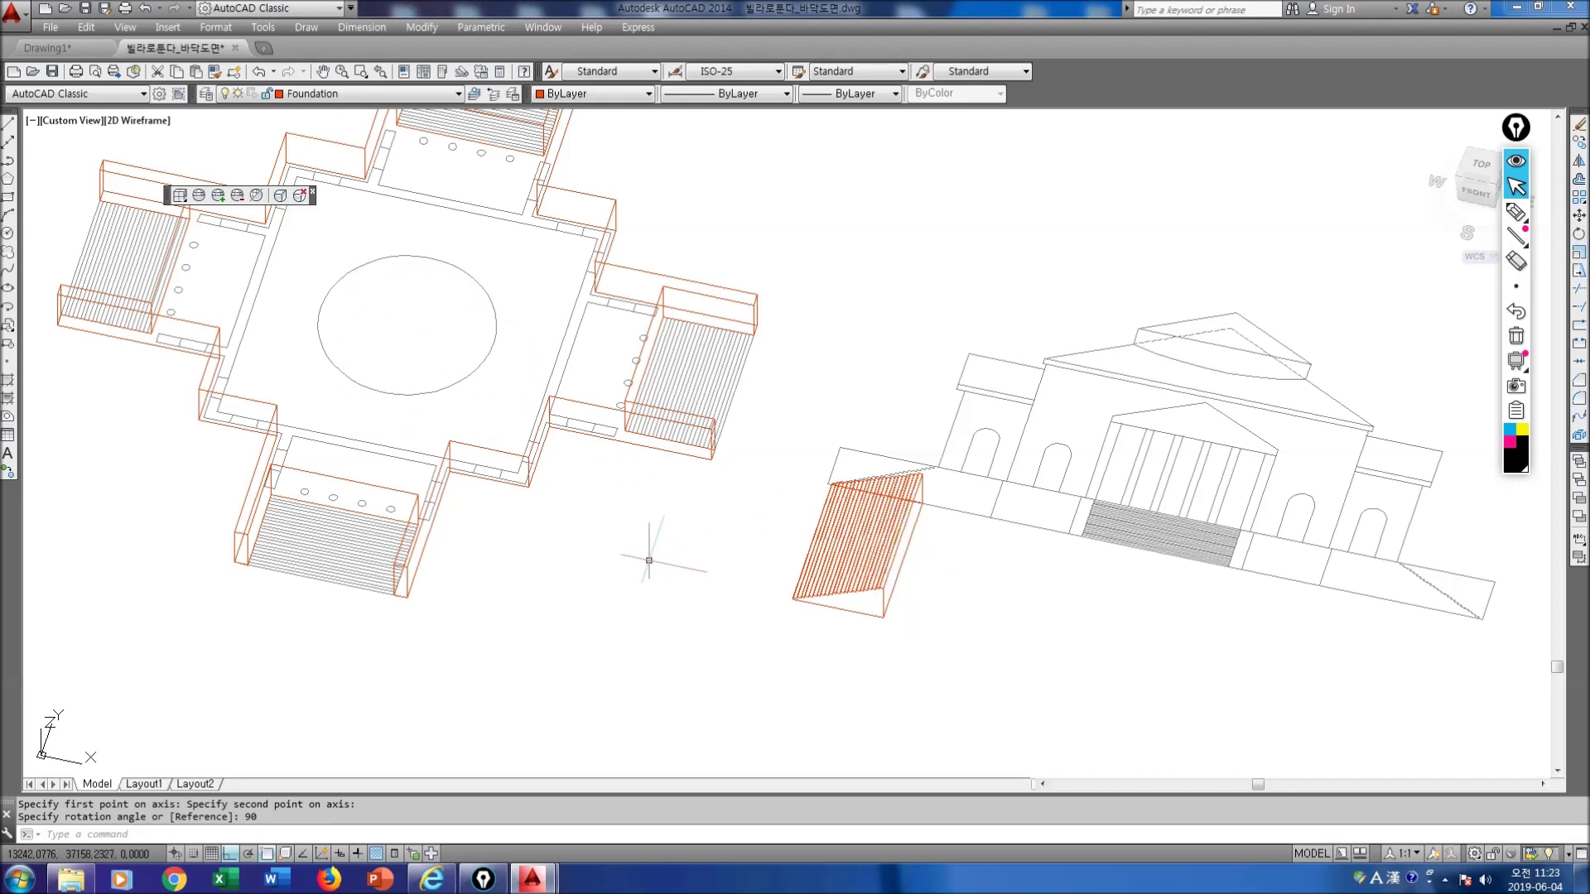
Step: Move the stair solid from its bottom rear corner to the matching inner corner of the west staircase in the plan, with Ortho off
{"action": "scroll", "coordinate": [670, 549], "scroll_direction": "down", "scroll_amount": 1}
{"action": "scroll", "coordinate": [675, 533], "scroll_direction": "up", "scroll_amount": 1}
{"action": "mouse_move", "coordinate": [692, 515]}
{"action": "middle_mouse_down"}
{"action": "mouse_move", "coordinate": [759, 578]}
{"action": "mouse_move", "coordinate": [852, 585]}
{"action": "middle_mouse_up"}
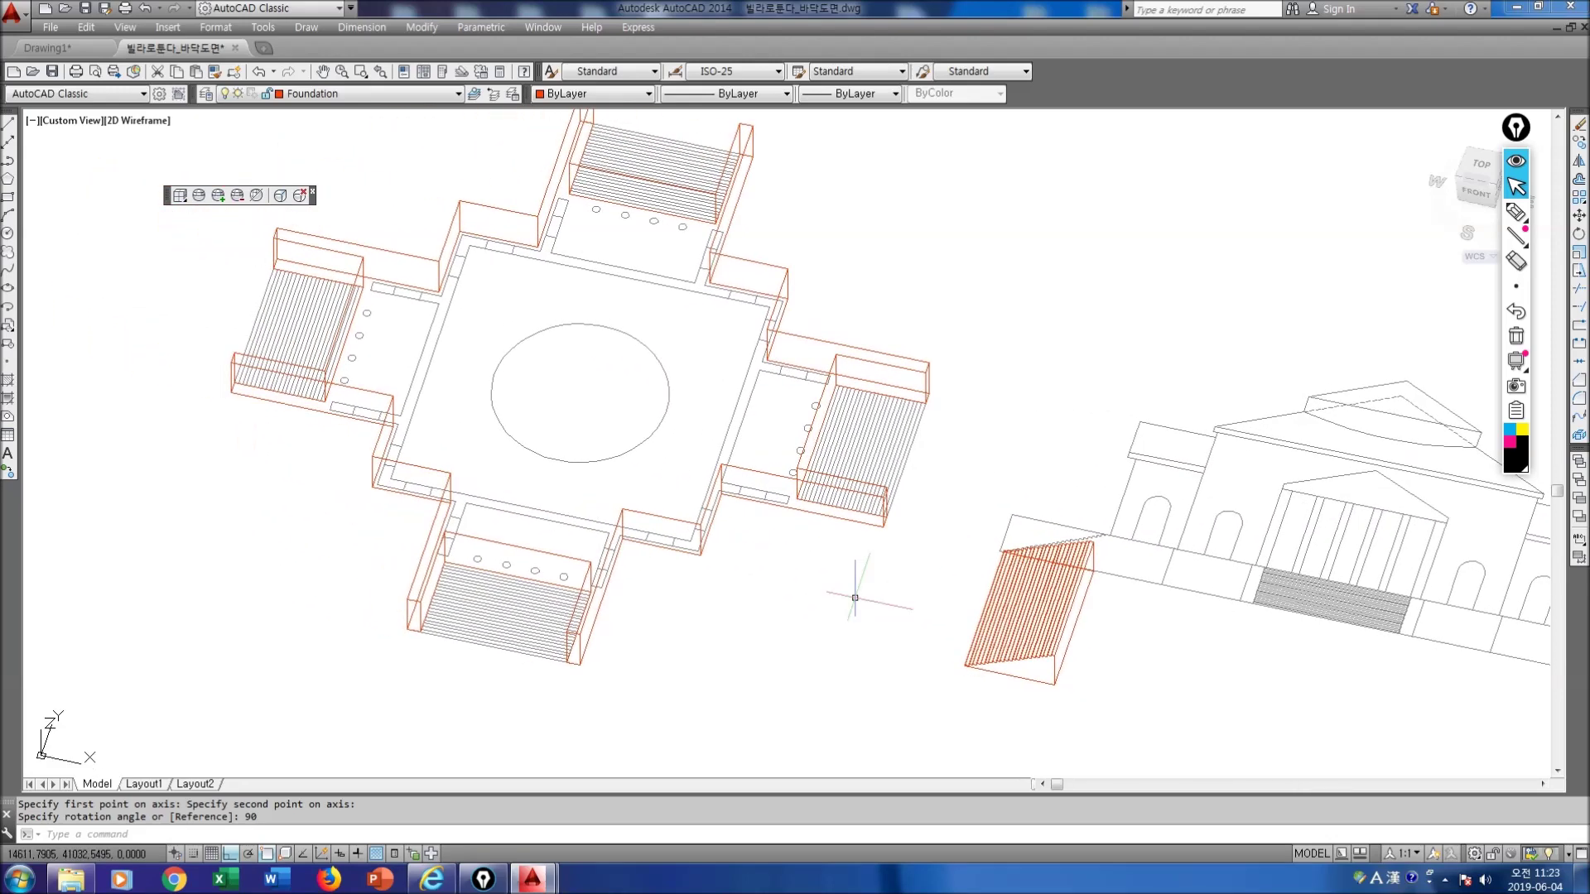
{"action": "scroll", "coordinate": [828, 577], "scroll_direction": "down", "scroll_amount": 1}
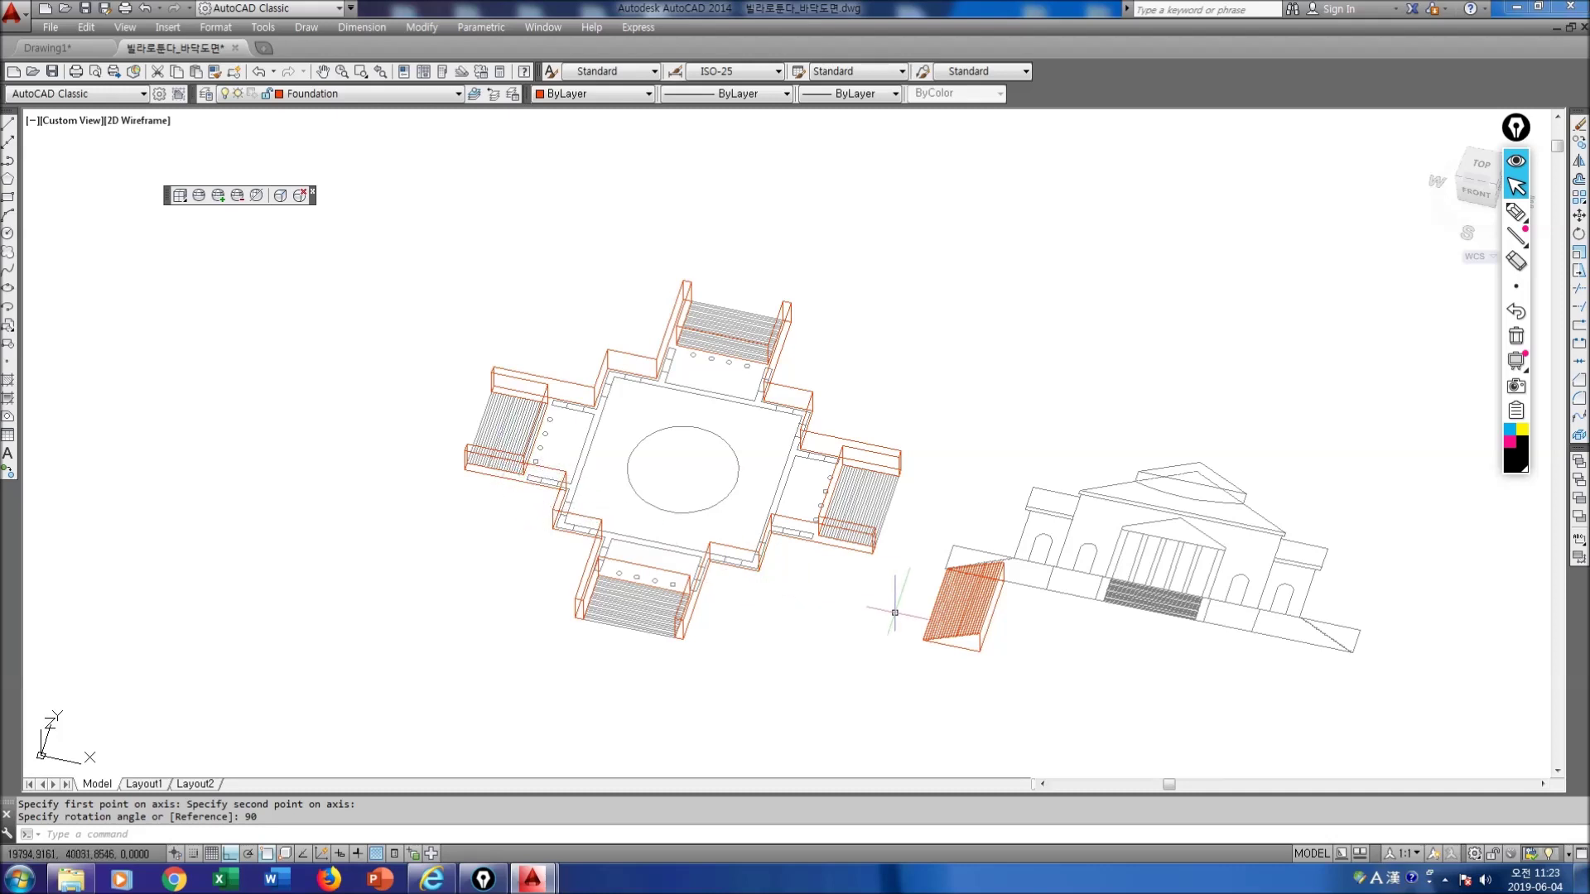
{"action": "key", "text": "Return"}
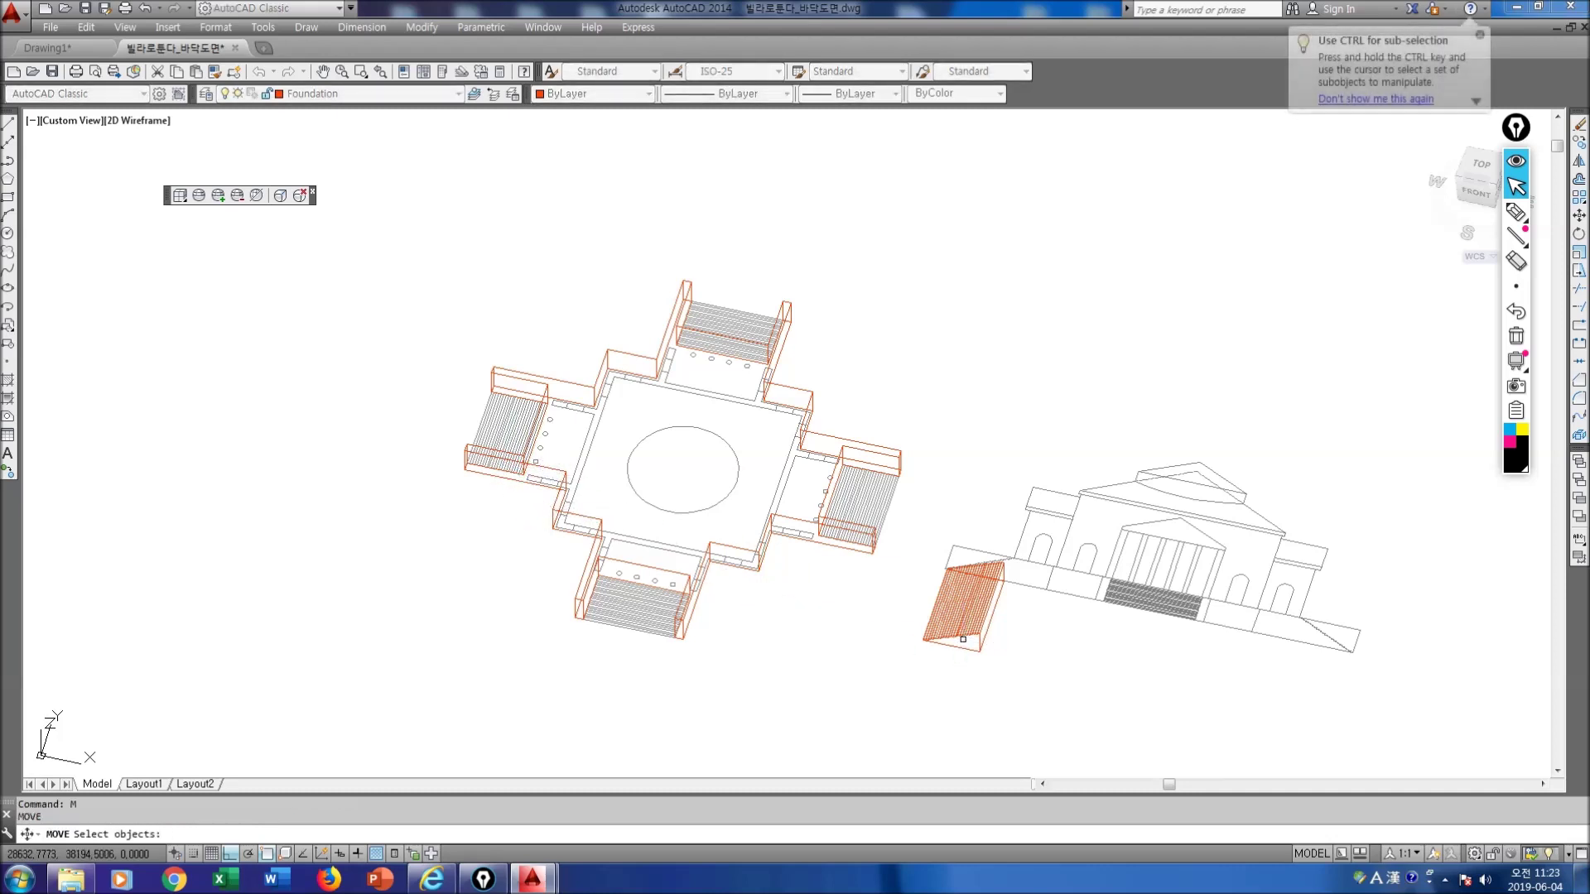
{"action": "left_click", "coordinate": [969, 633]}
{"action": "key", "text": "Return"}
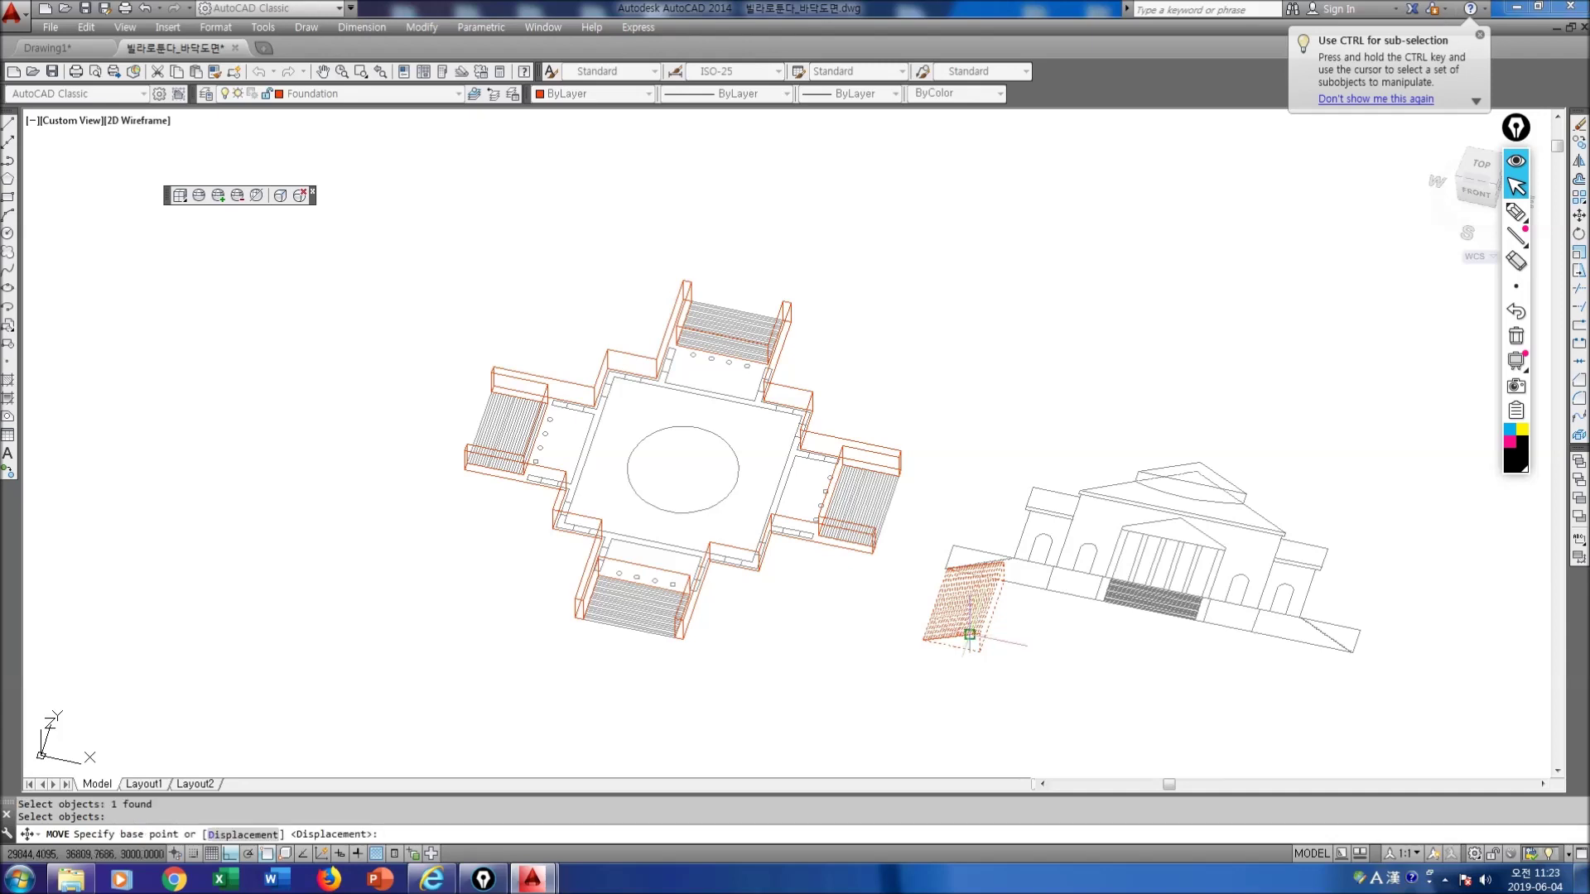
{"action": "left_click", "coordinate": [979, 652]}
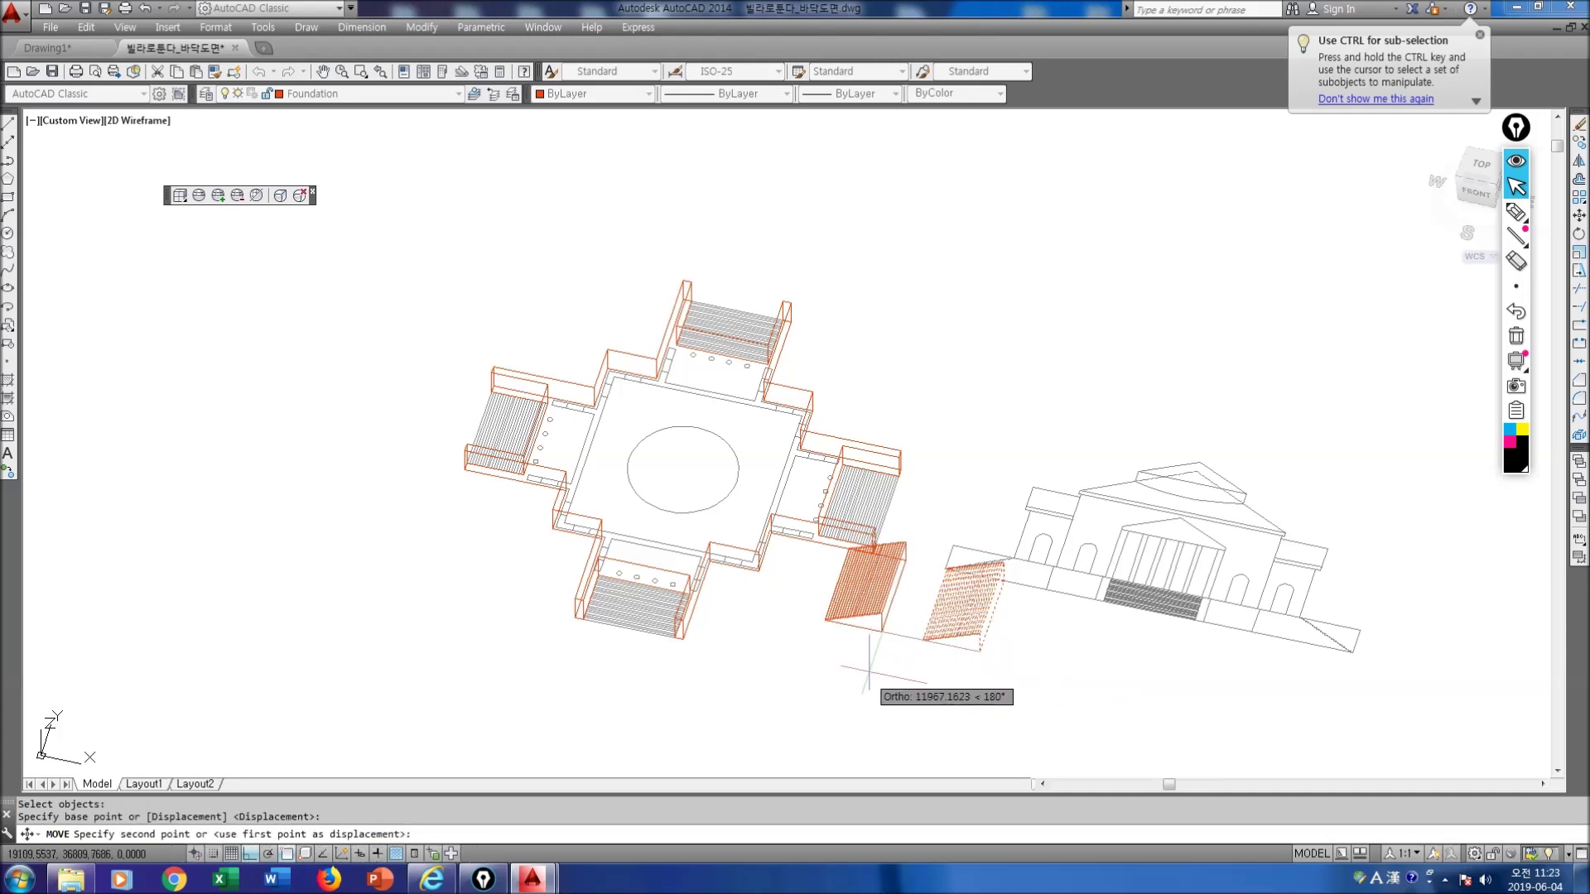
{"action": "key", "text": "F8"}
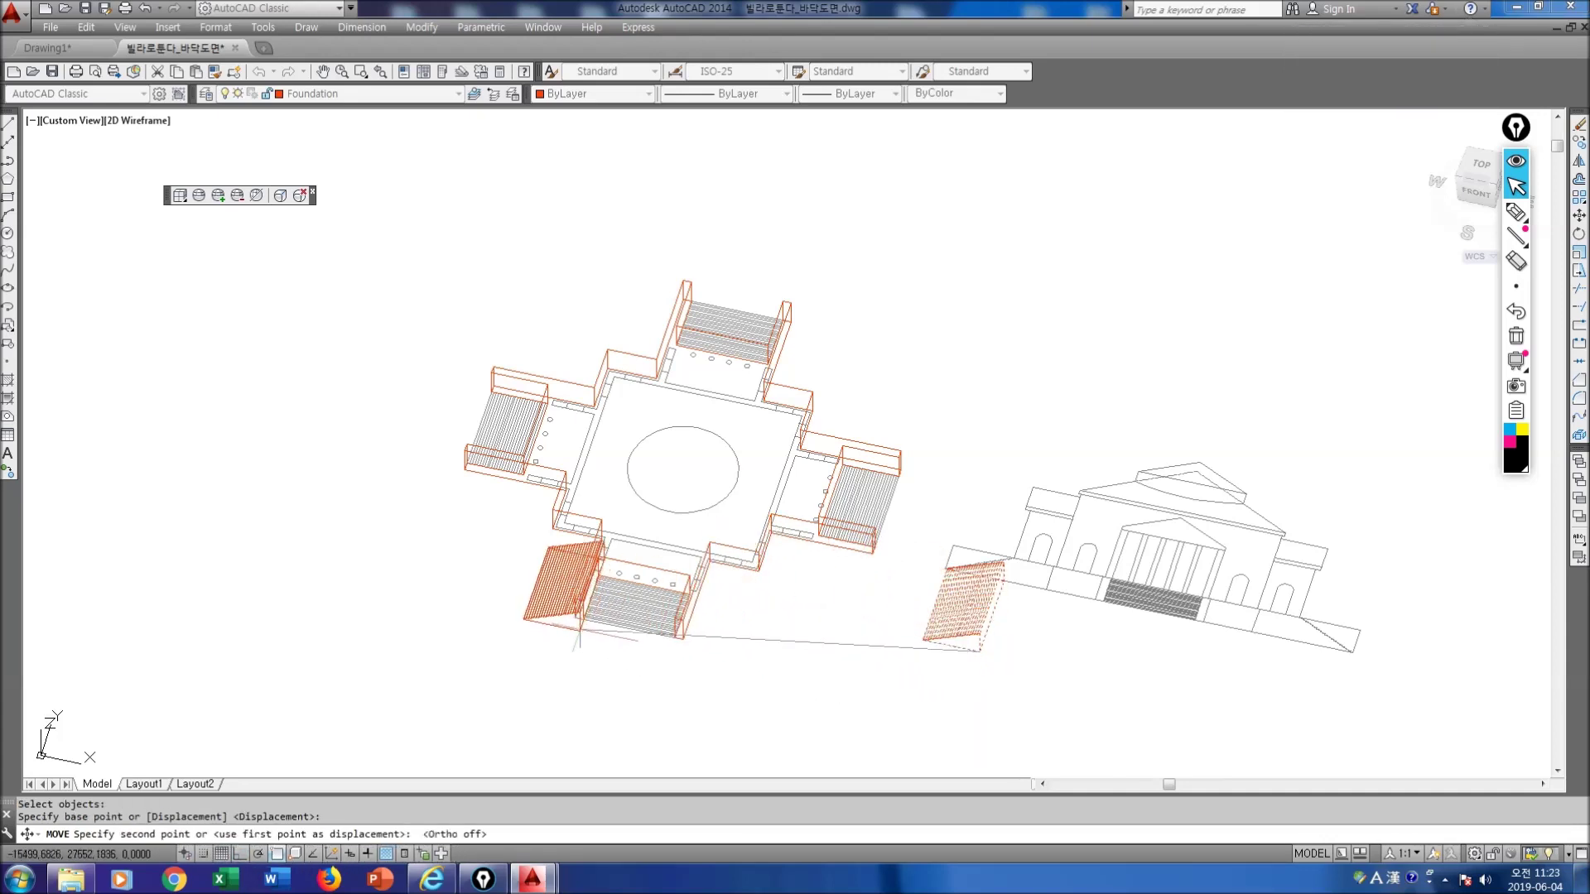
{"action": "scroll", "coordinate": [660, 601], "scroll_direction": "up", "scroll_amount": 5}
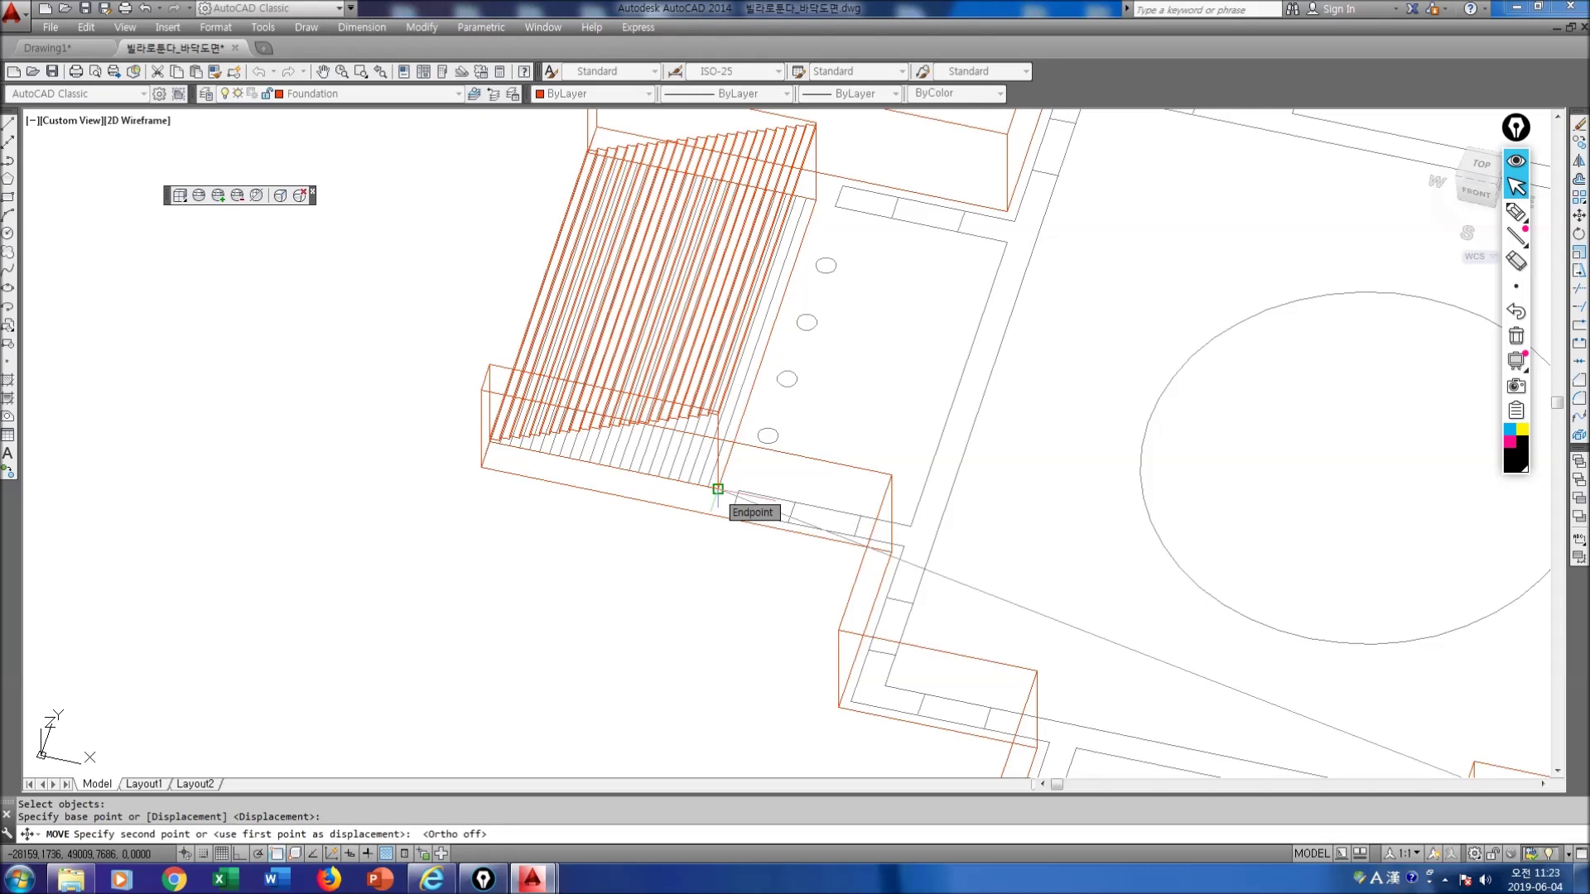
{"action": "left_click", "coordinate": [718, 488]}
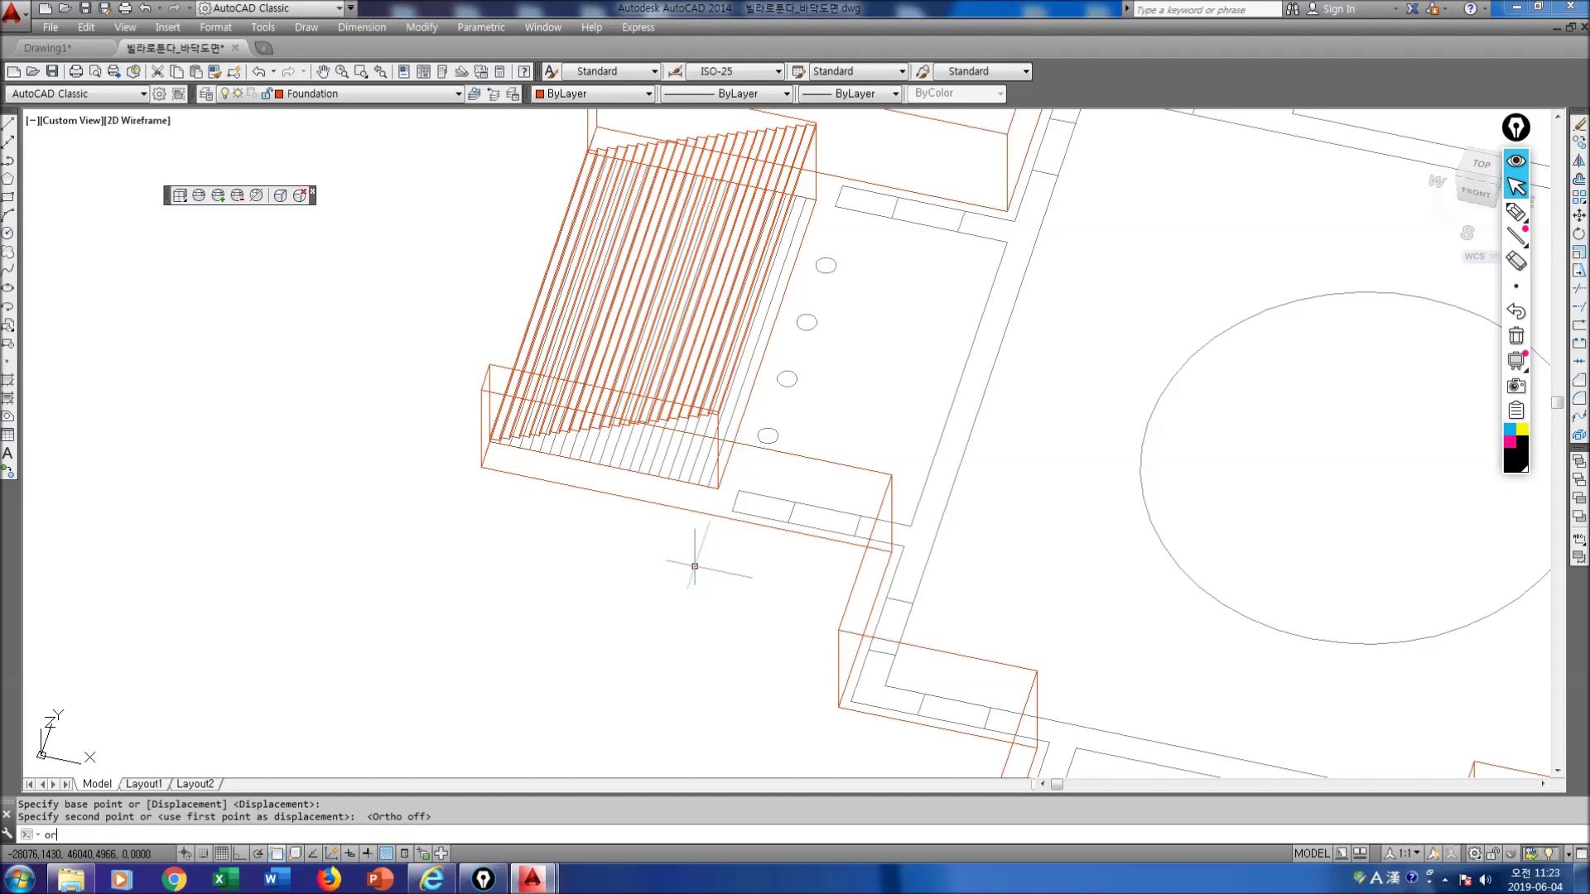
Step: Orbit around the west staircase to check the placed stair solid and return to the top view
{"action": "type", "text": "or"}
{"action": "key", "text": "Return"}
{"action": "left_click_drag", "start_coordinate": [693, 563], "coordinate": [786, 524]}
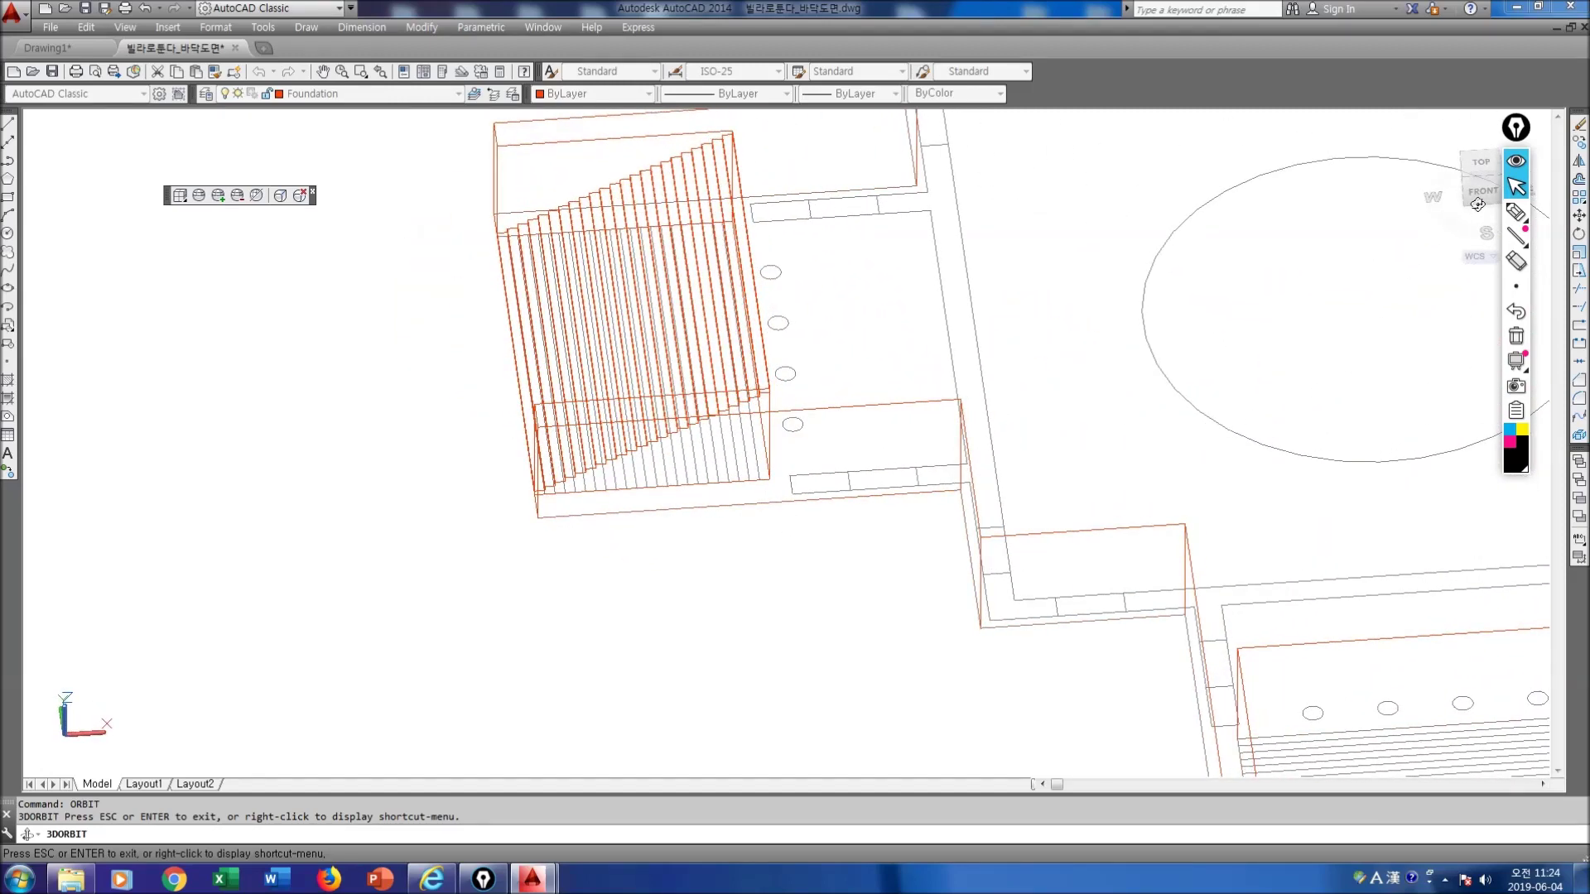
{"action": "key", "text": "Escape"}
{"action": "left_click", "coordinate": [1484, 161]}
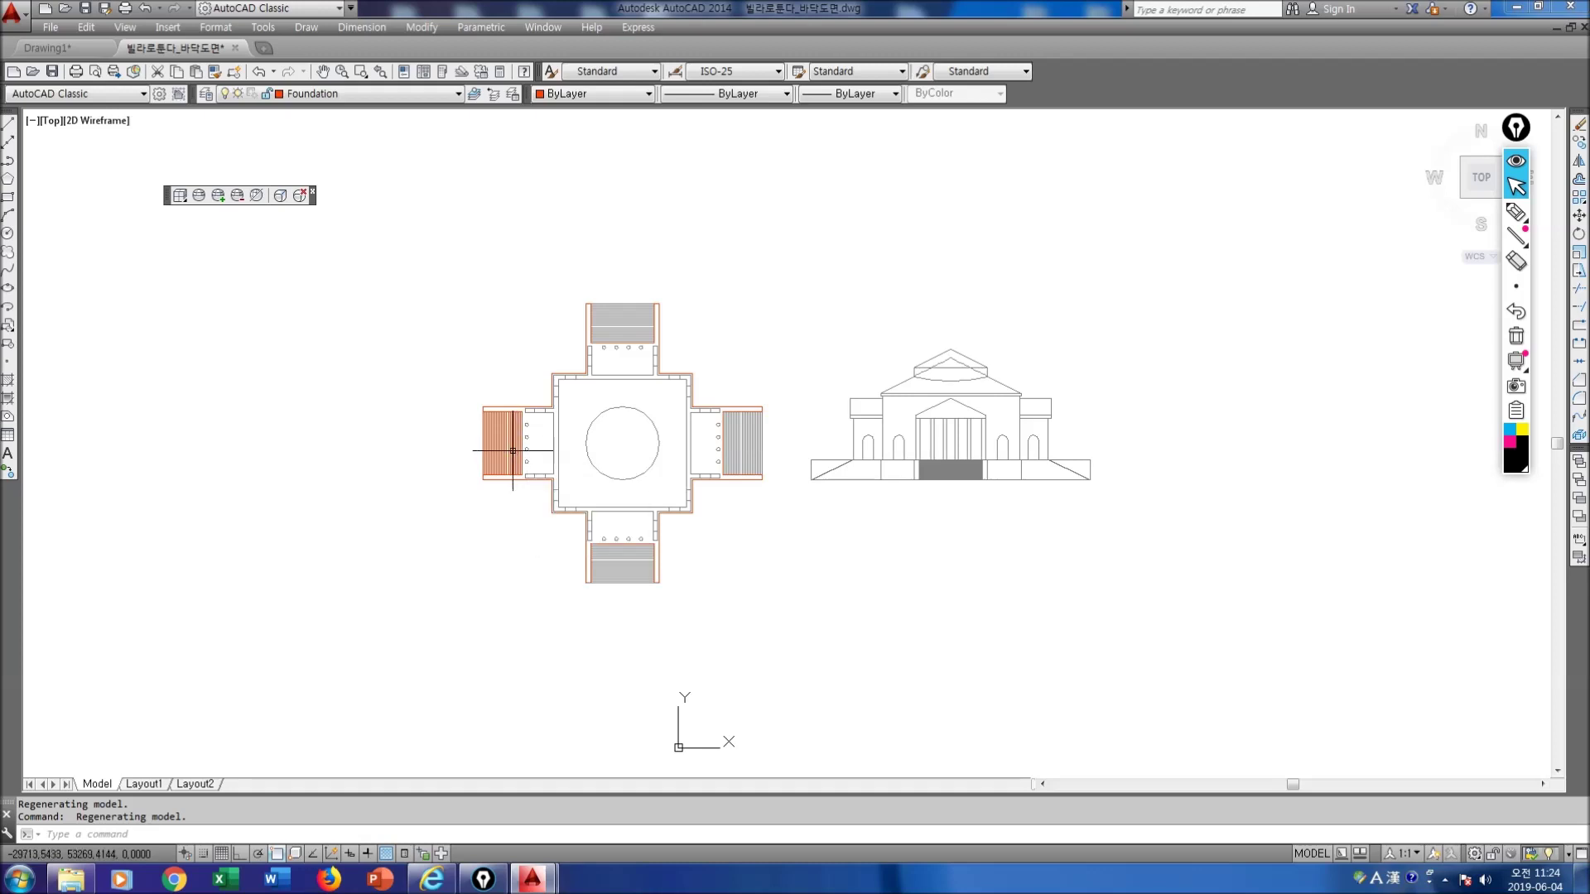
{"action": "mouse_move", "coordinate": [513, 452]}
{"action": "mouse_move", "coordinate": [627, 568]}
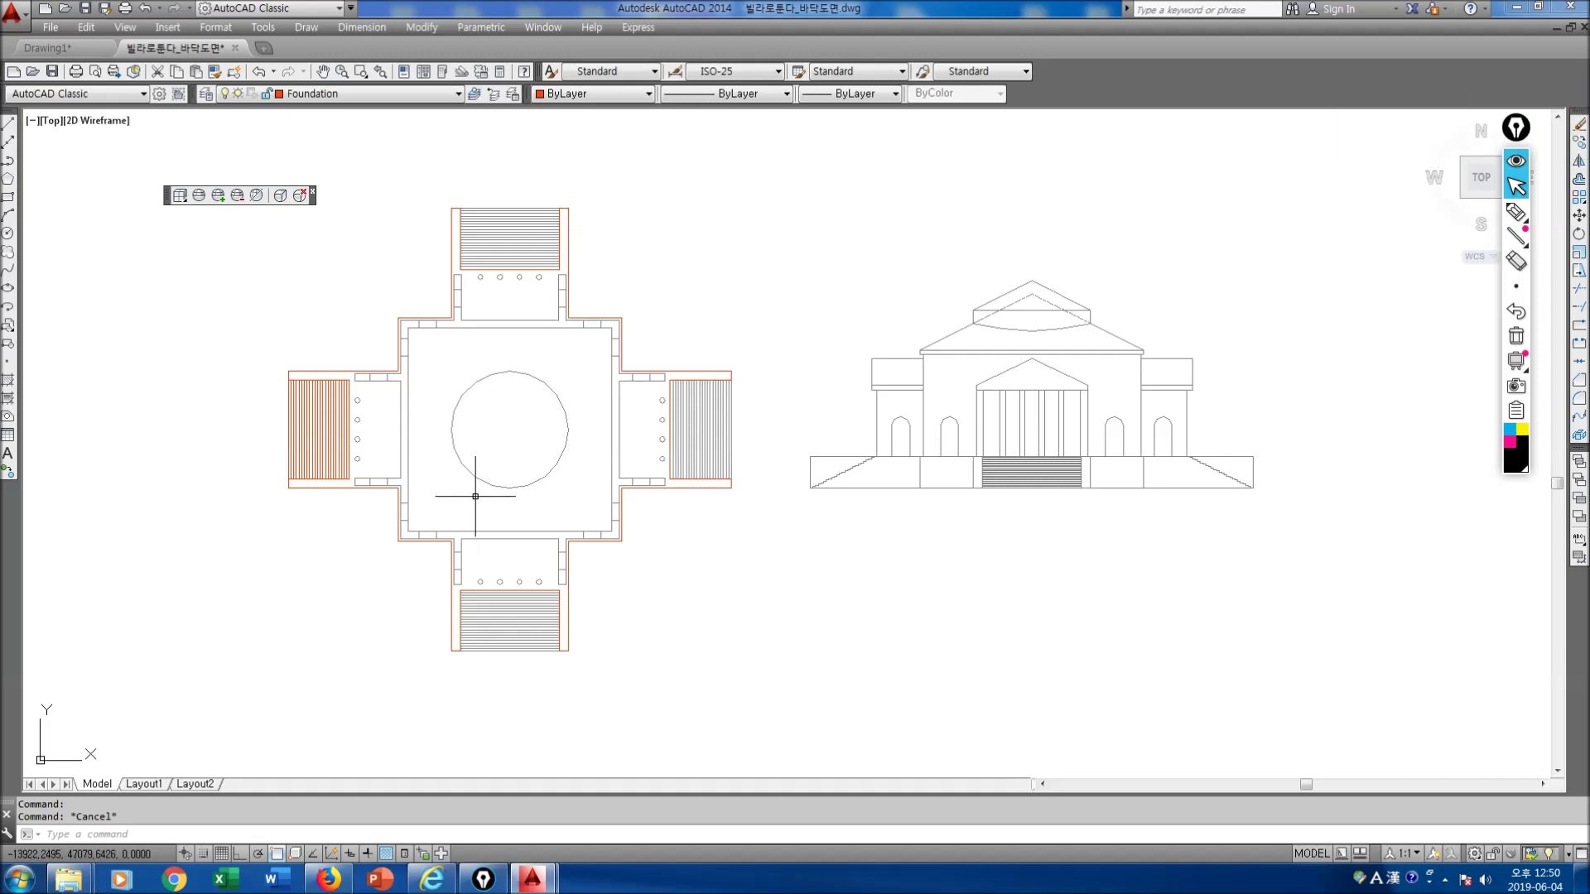
Step: Write the note "Array" with the annotation pen and sketch rectangular, polar and path symbols plus a circular arrangement around a centre
{"action": "key", "text": "ctrl+shift+3"}
{"action": "left_click_drag", "start_coordinate": [1190, 159], "coordinate": [1168, 213]}
{"action": "left_click_drag", "start_coordinate": [1187, 154], "coordinate": [1202, 214]}
{"action": "left_click_drag", "start_coordinate": [1172, 207], "coordinate": [1198, 205]}
{"action": "mouse_move", "coordinate": [1210, 185]}
{"action": "left_mouse_down"}
{"action": "mouse_move", "coordinate": [1215, 220]}
{"action": "mouse_move", "coordinate": [1260, 217]}
{"action": "mouse_move", "coordinate": [1320, 178]}
{"action": "mouse_move", "coordinate": [1245, 263]}
{"action": "mouse_move", "coordinate": [1311, 329]}
{"action": "mouse_move", "coordinate": [1296, 364]}
{"action": "mouse_move", "coordinate": [1329, 391]}
{"action": "mouse_move", "coordinate": [1335, 479]}
{"action": "mouse_move", "coordinate": [1361, 446]}
{"action": "left_mouse_up"}
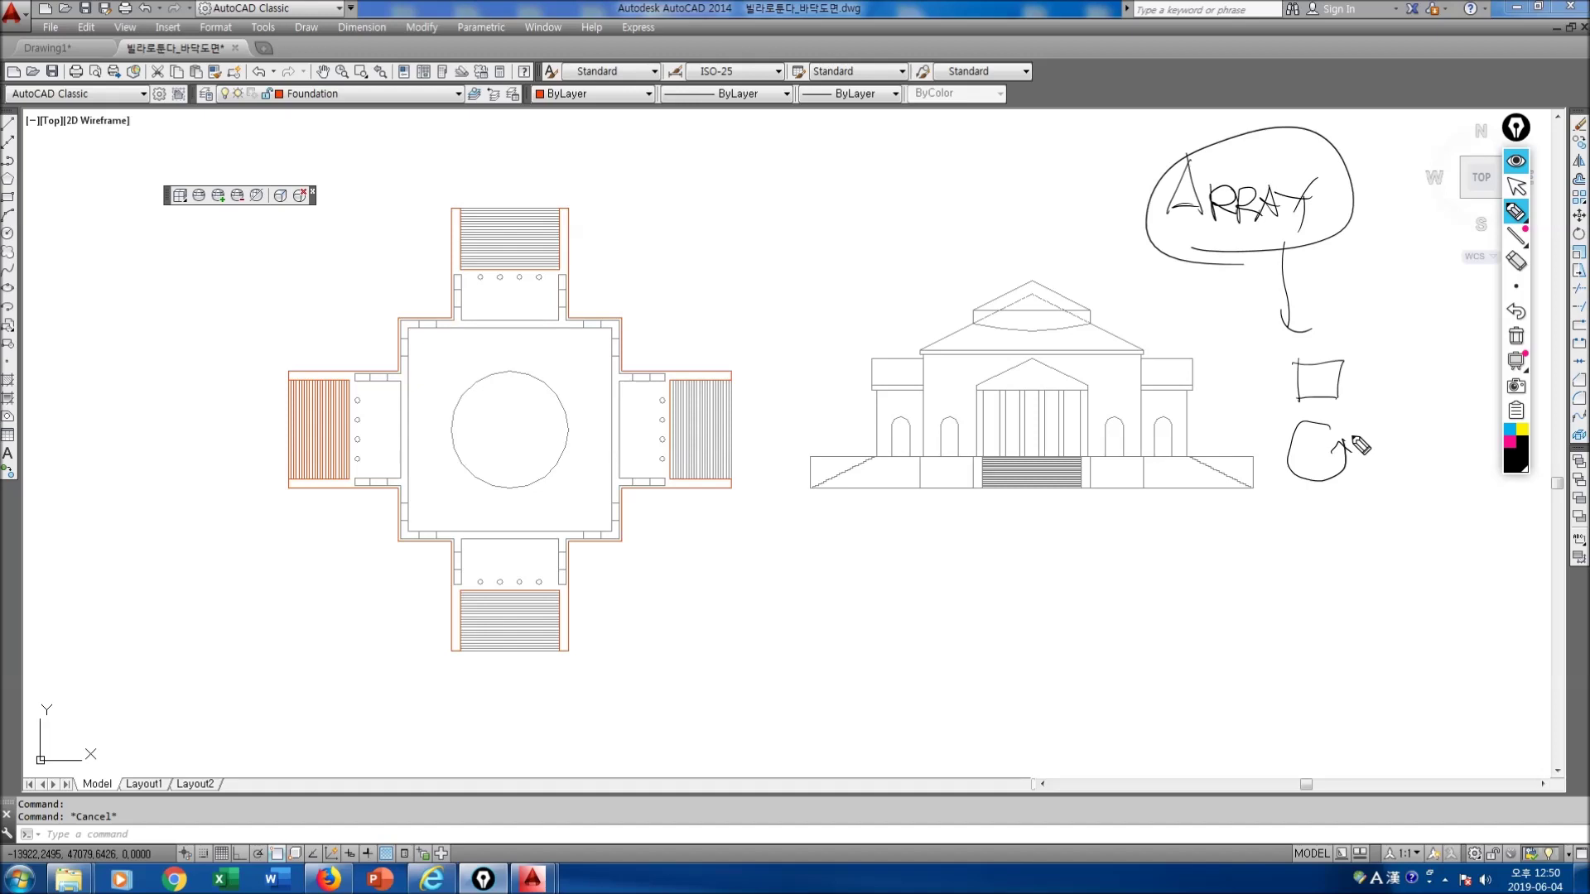
{"action": "mouse_move", "coordinate": [1262, 559]}
{"action": "left_mouse_down"}
{"action": "mouse_move", "coordinate": [1400, 545]}
{"action": "mouse_move", "coordinate": [1384, 570]}
{"action": "left_mouse_up"}
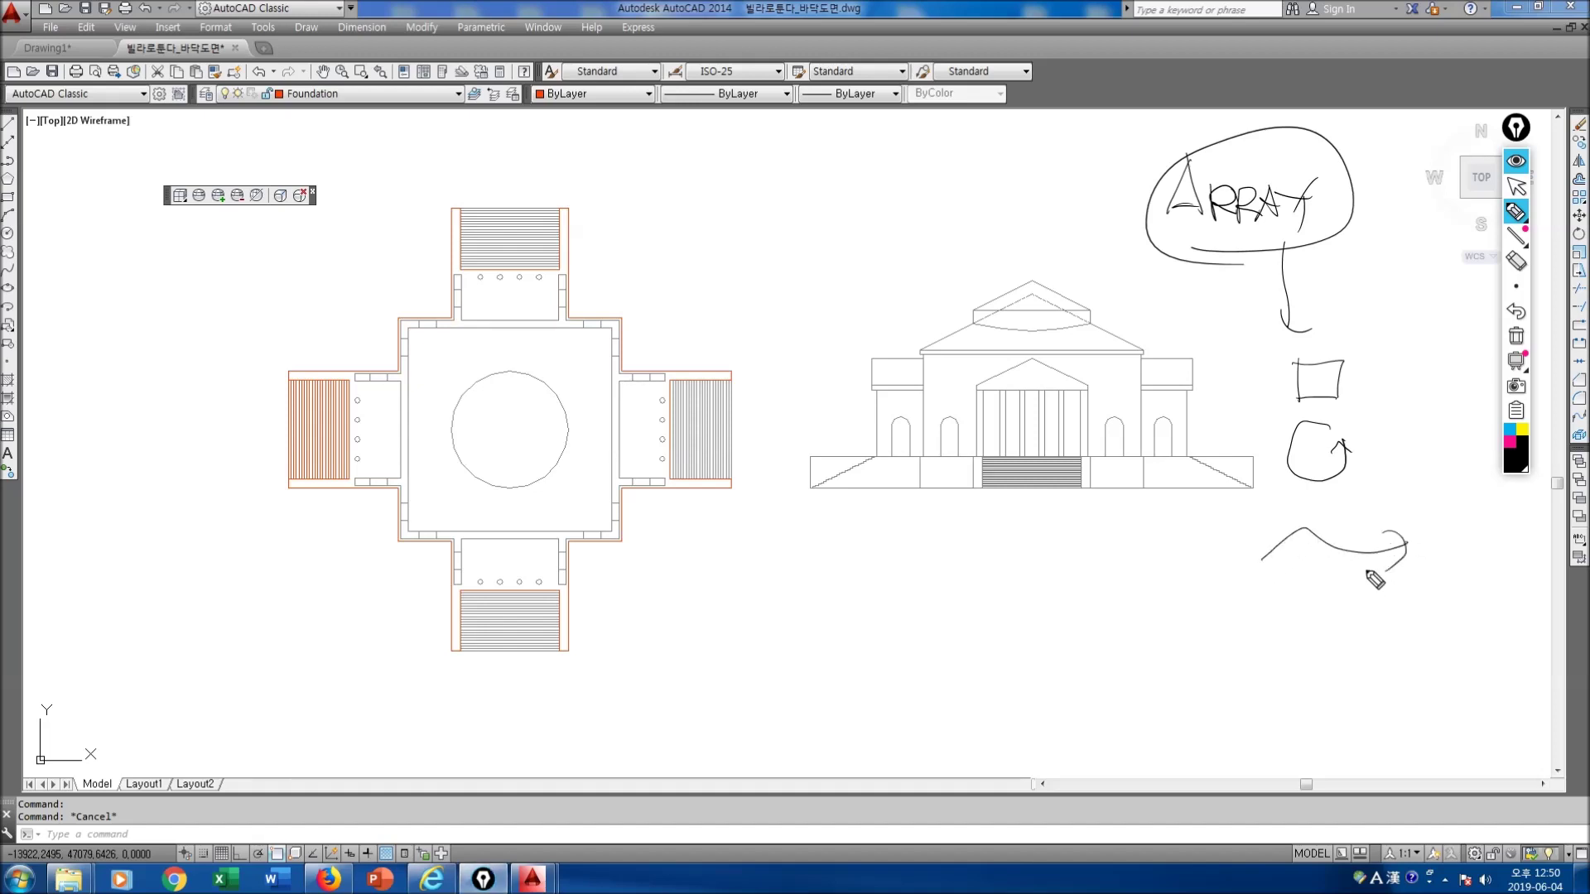
{"action": "left_click_drag", "start_coordinate": [1304, 455], "coordinate": [1312, 452]}
{"action": "left_click_drag", "start_coordinate": [1123, 631], "coordinate": [1110, 626]}
{"action": "mouse_move", "coordinate": [1109, 540]}
{"action": "left_mouse_down"}
{"action": "mouse_move", "coordinate": [1000, 631]}
{"action": "mouse_move", "coordinate": [1153, 719]}
{"action": "mouse_move", "coordinate": [1146, 513]}
{"action": "mouse_move", "coordinate": [1007, 592]}
{"action": "mouse_move", "coordinate": [1045, 695]}
{"action": "mouse_move", "coordinate": [1184, 675]}
{"action": "mouse_move", "coordinate": [1203, 566]}
{"action": "mouse_move", "coordinate": [1190, 533]}
{"action": "left_mouse_up"}
{"action": "left_click_drag", "start_coordinate": [1201, 233], "coordinate": [1341, 251]}
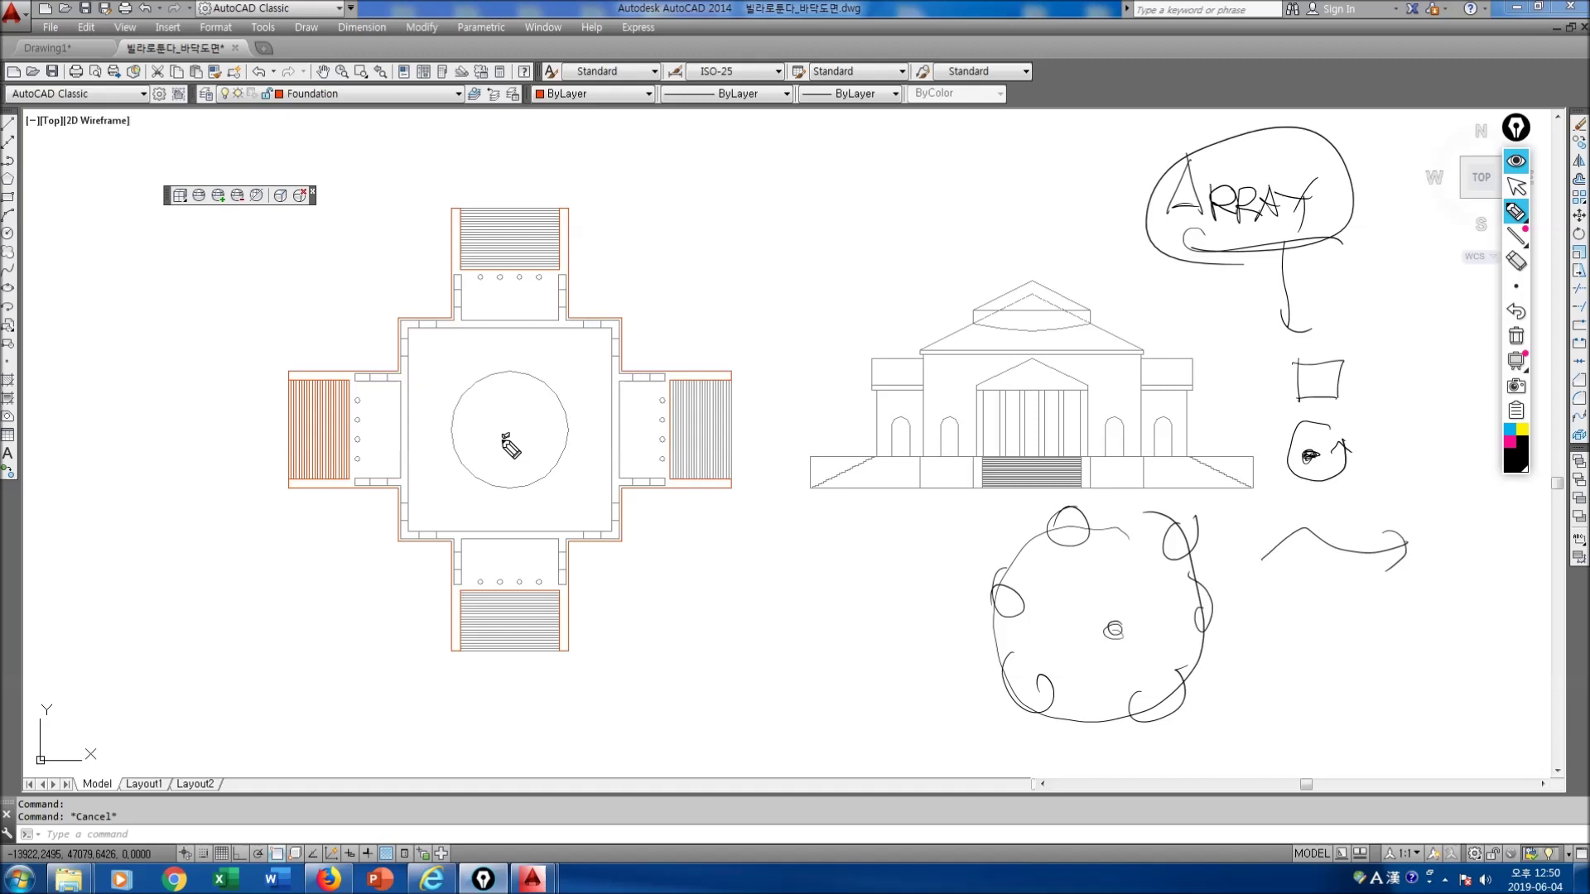
Step: Mark the four staircases and their rotation about the plan's centre with the annotation pen, and clear all markings
{"action": "mouse_move", "coordinate": [325, 489]}
{"action": "left_mouse_down"}
{"action": "mouse_move", "coordinate": [347, 401]}
{"action": "mouse_move", "coordinate": [310, 452]}
{"action": "left_mouse_up"}
{"action": "left_click_drag", "start_coordinate": [546, 266], "coordinate": [548, 264]}
{"action": "left_click_drag", "start_coordinate": [662, 454], "coordinate": [679, 457]}
{"action": "left_click_drag", "start_coordinate": [460, 562], "coordinate": [538, 642]}
{"action": "mouse_move", "coordinate": [516, 248]}
{"action": "left_mouse_down"}
{"action": "mouse_move", "coordinate": [525, 412]}
{"action": "mouse_move", "coordinate": [662, 418]}
{"action": "left_mouse_up"}
{"action": "left_click_drag", "start_coordinate": [598, 414], "coordinate": [538, 349]}
{"action": "left_click_drag", "start_coordinate": [495, 583], "coordinate": [489, 610]}
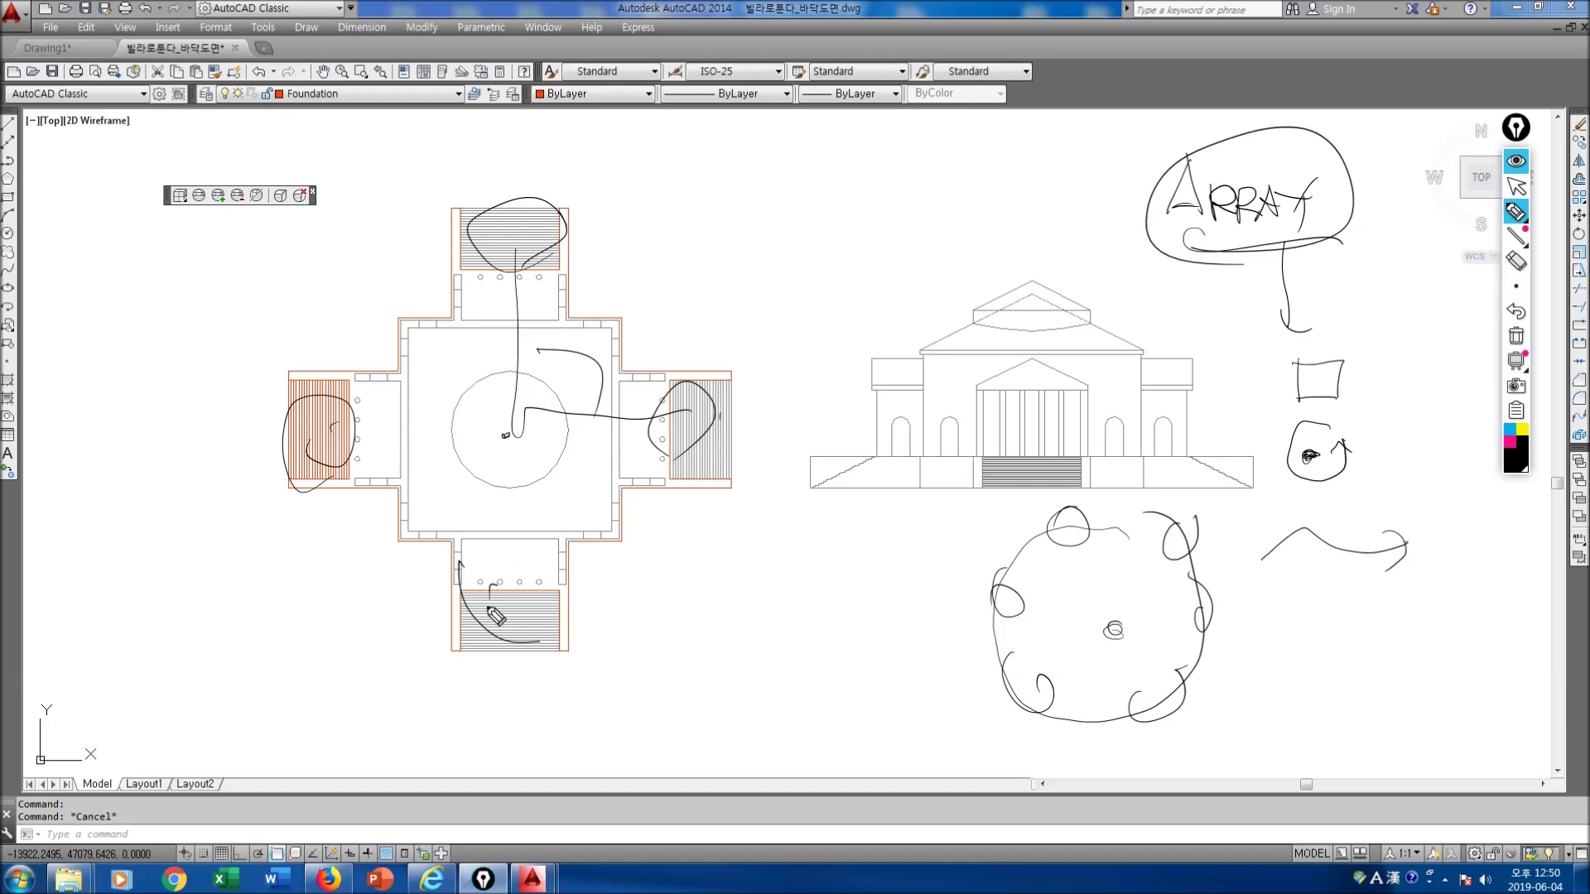
{"action": "key", "text": "ctrl+shift+7"}
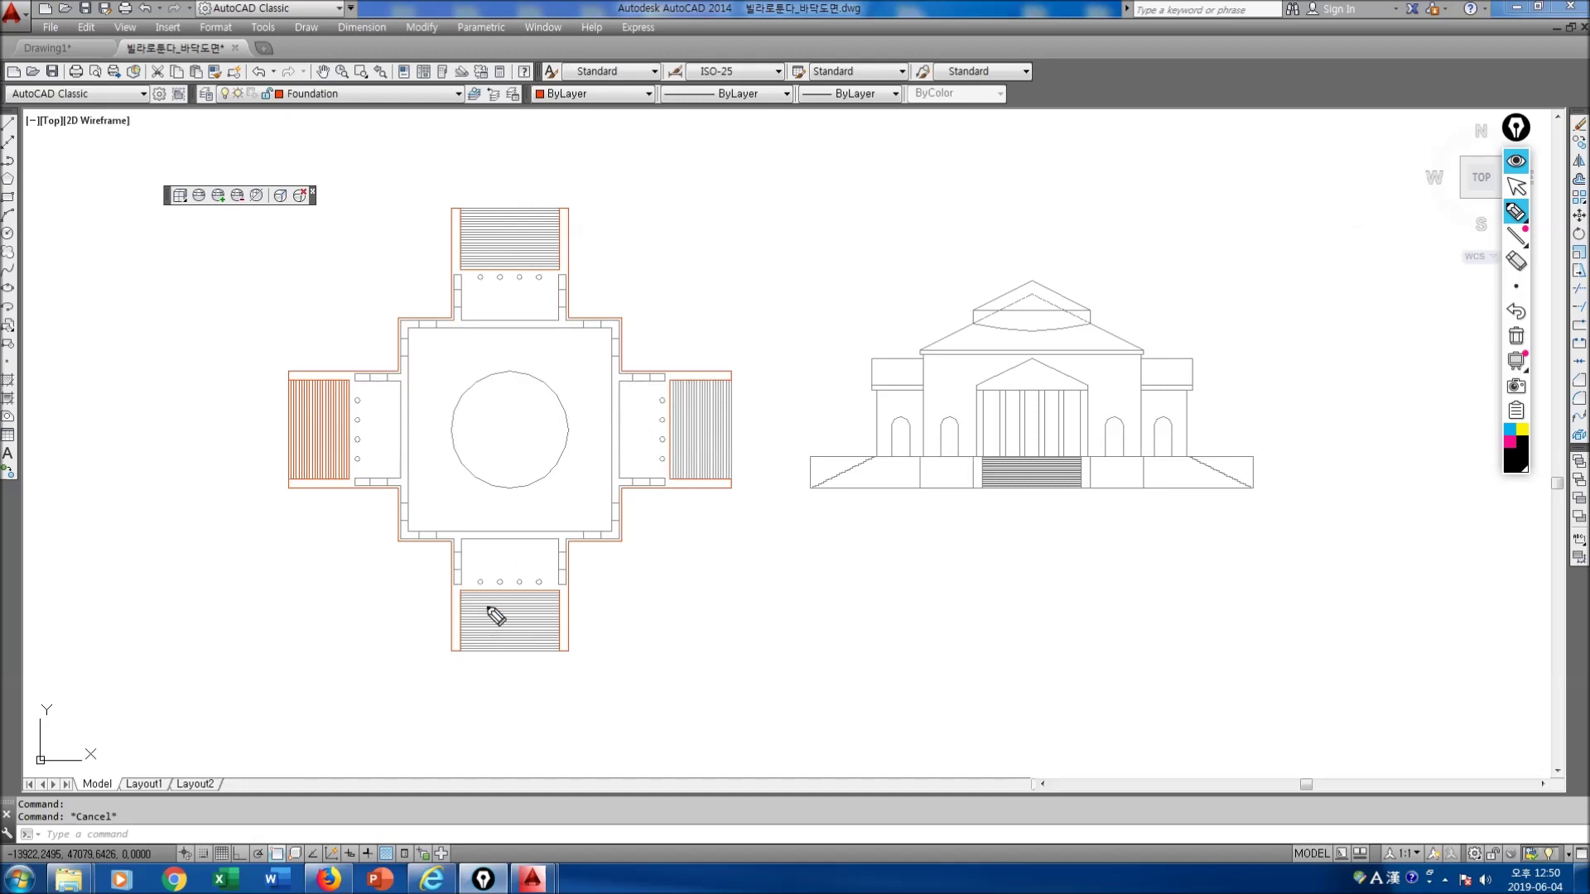
{"action": "key", "text": "ctrl+shift+1"}
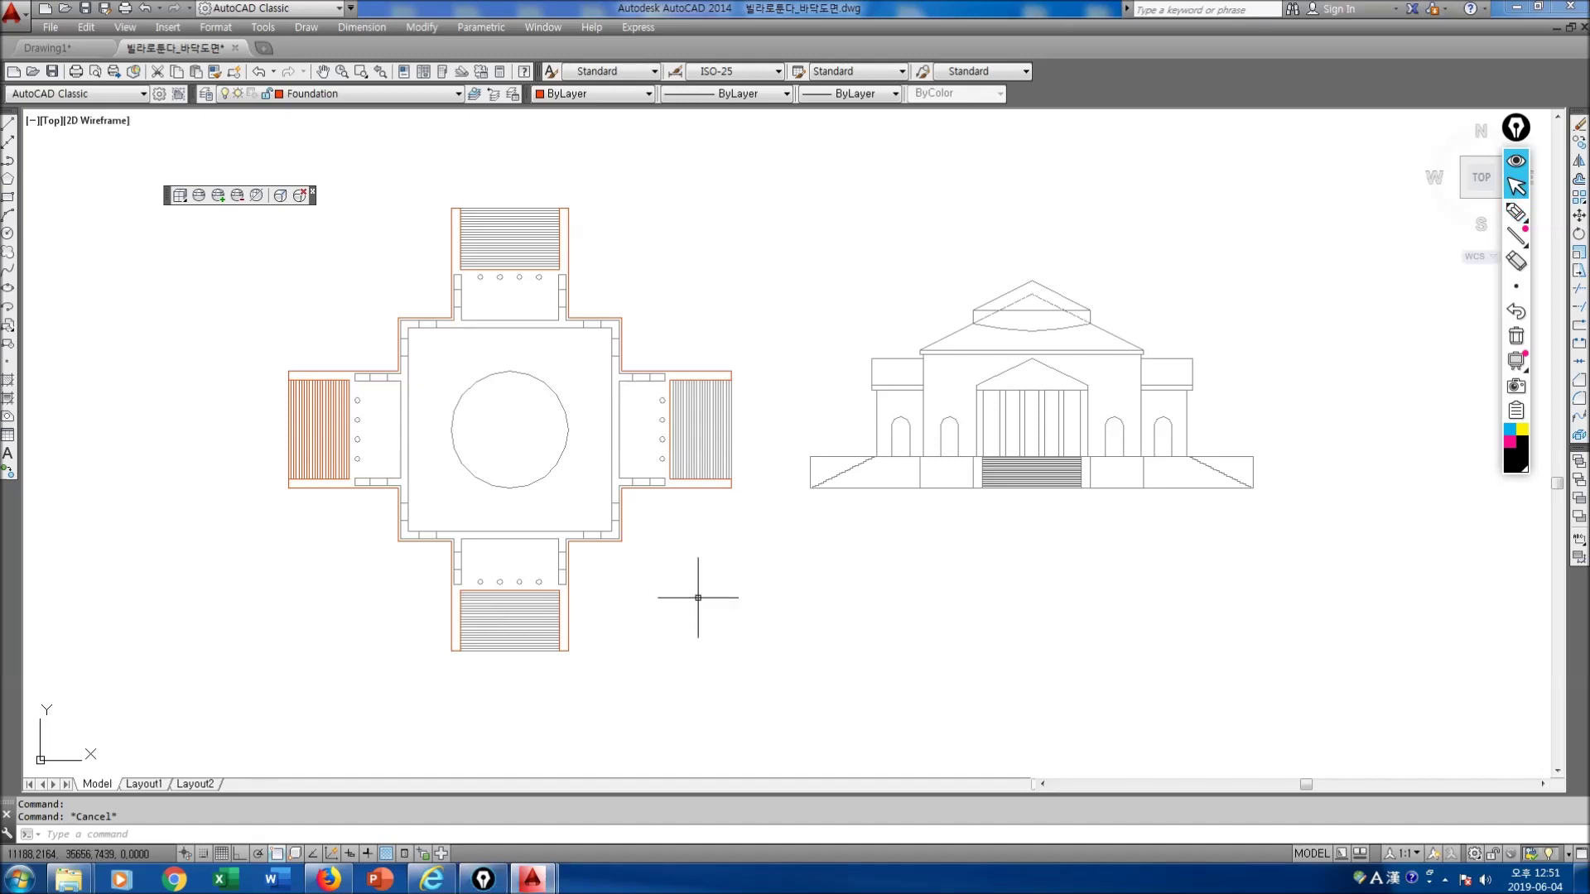
Step: Create a polar array of the west stair solid around the central circle's centre with 4 items
{"action": "key", "text": "Escape"}
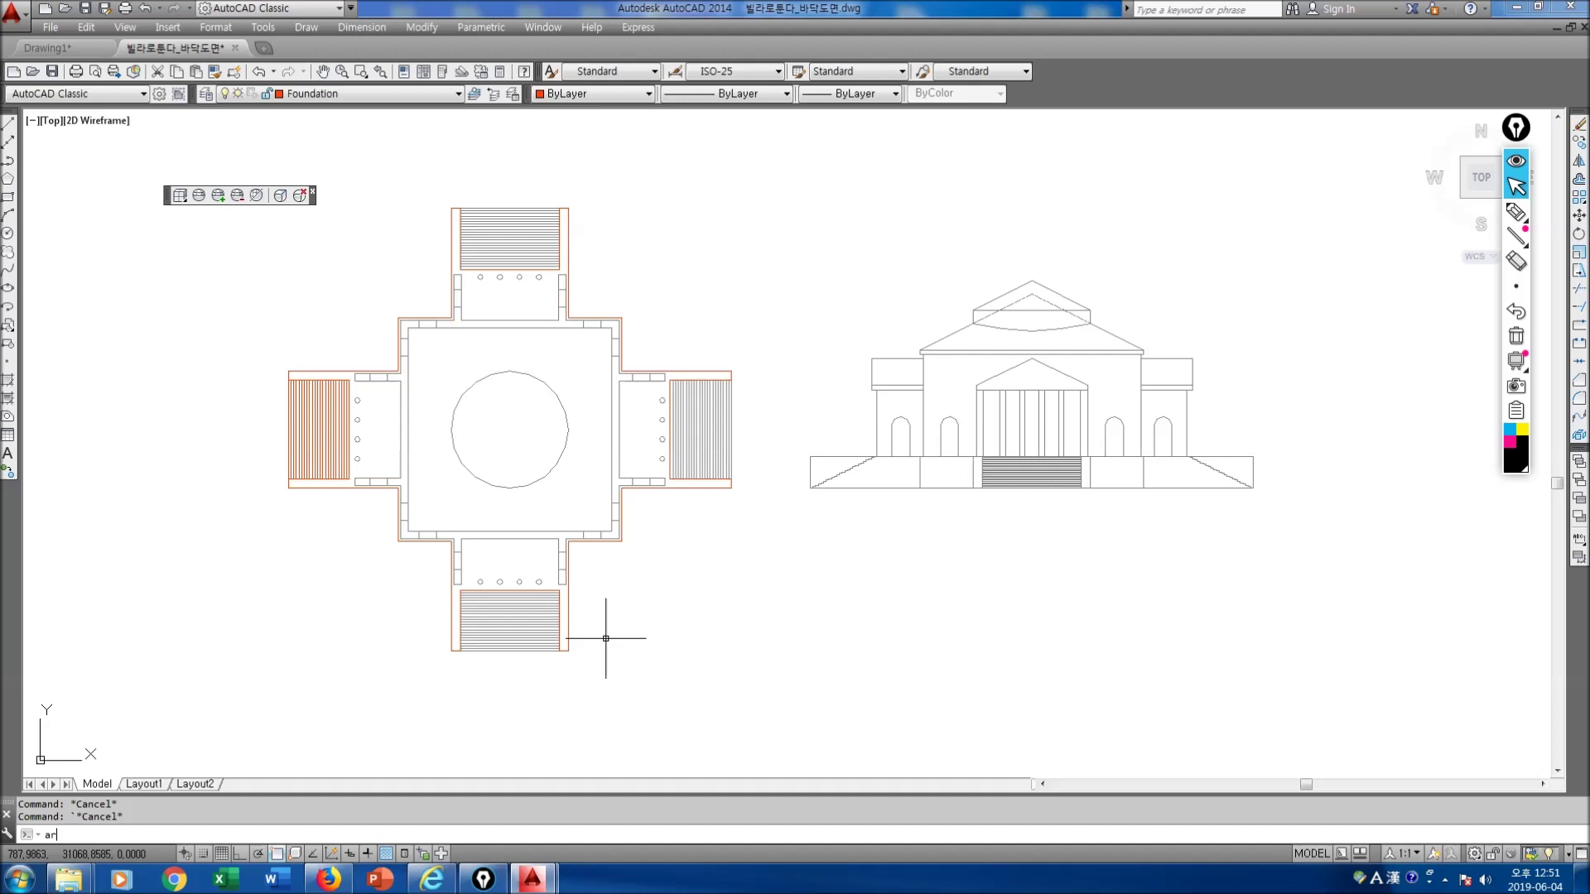
{"action": "key", "text": "Return"}
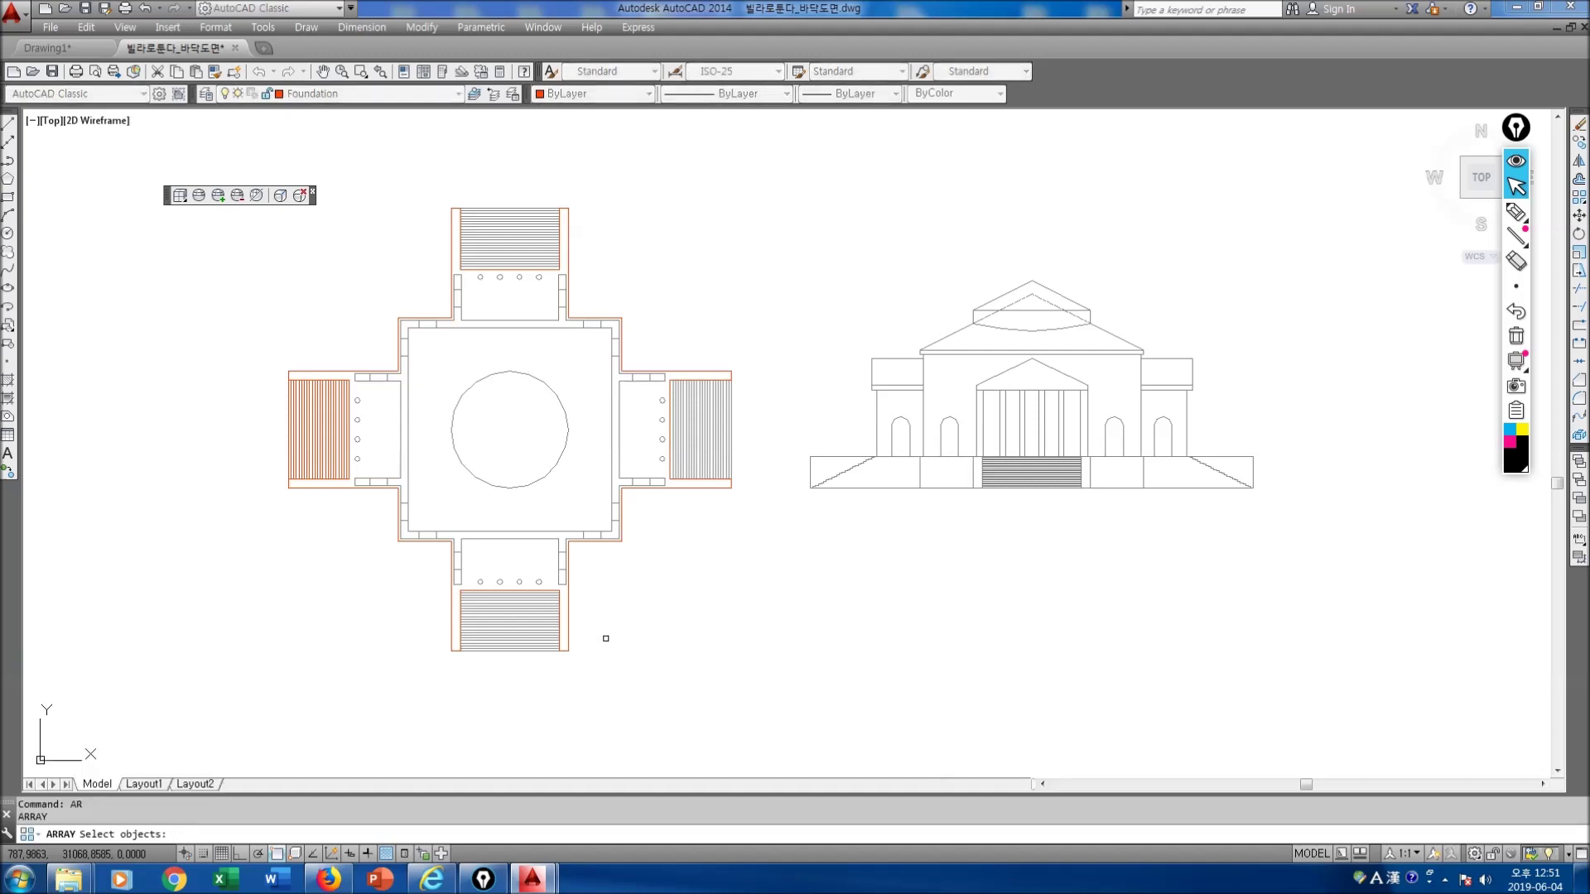
{"action": "left_click", "coordinate": [330, 437]}
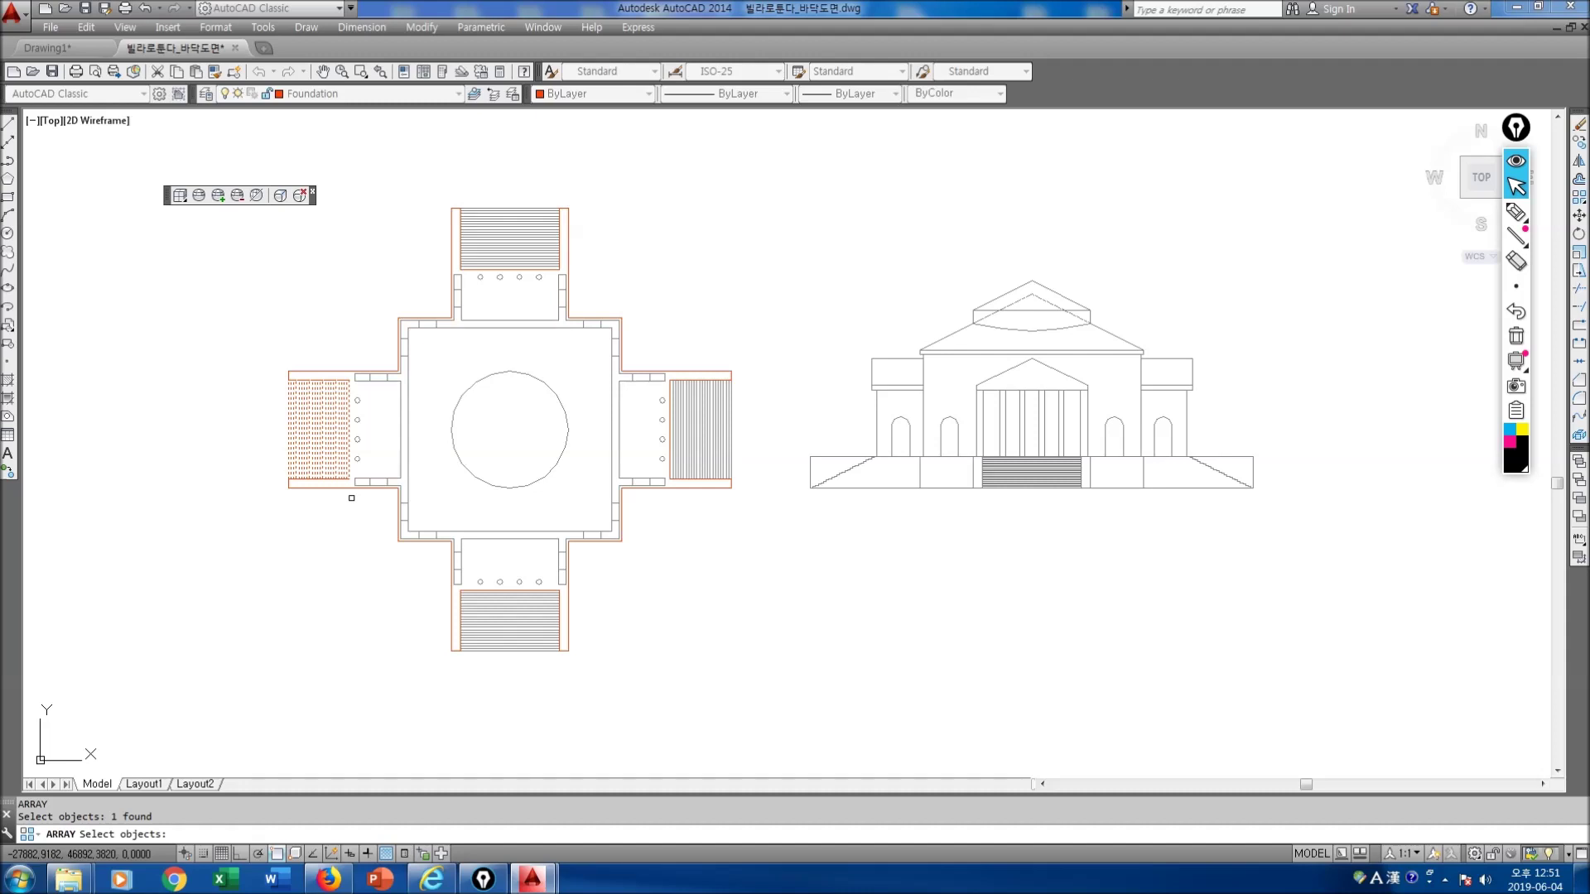
{"action": "key", "text": "Return"}
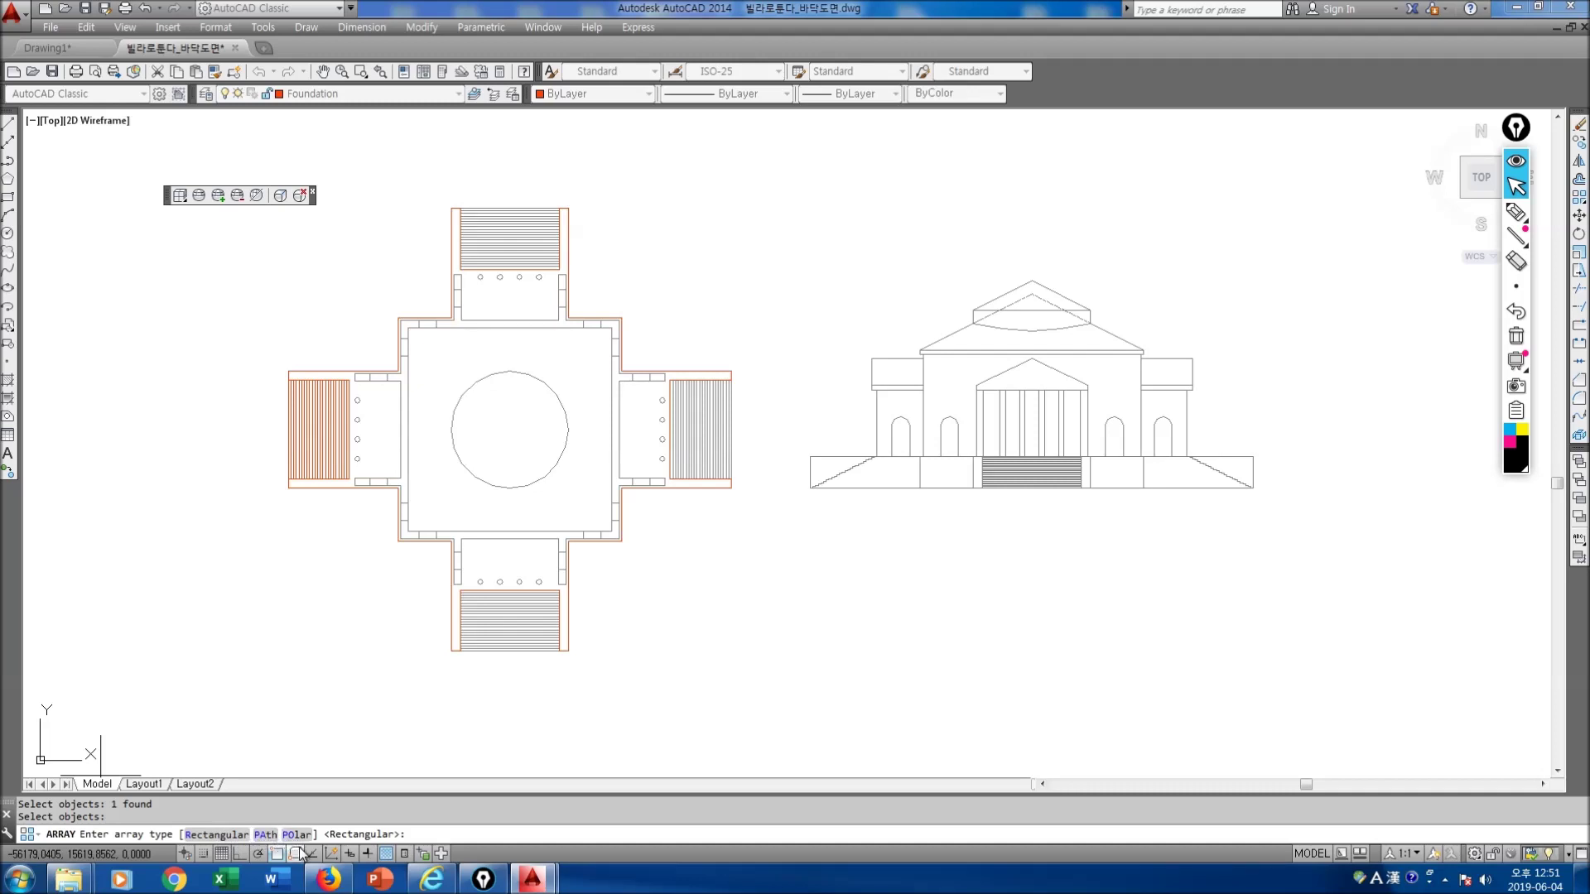
{"action": "type", "text": "po"}
{"action": "key", "text": "Return"}
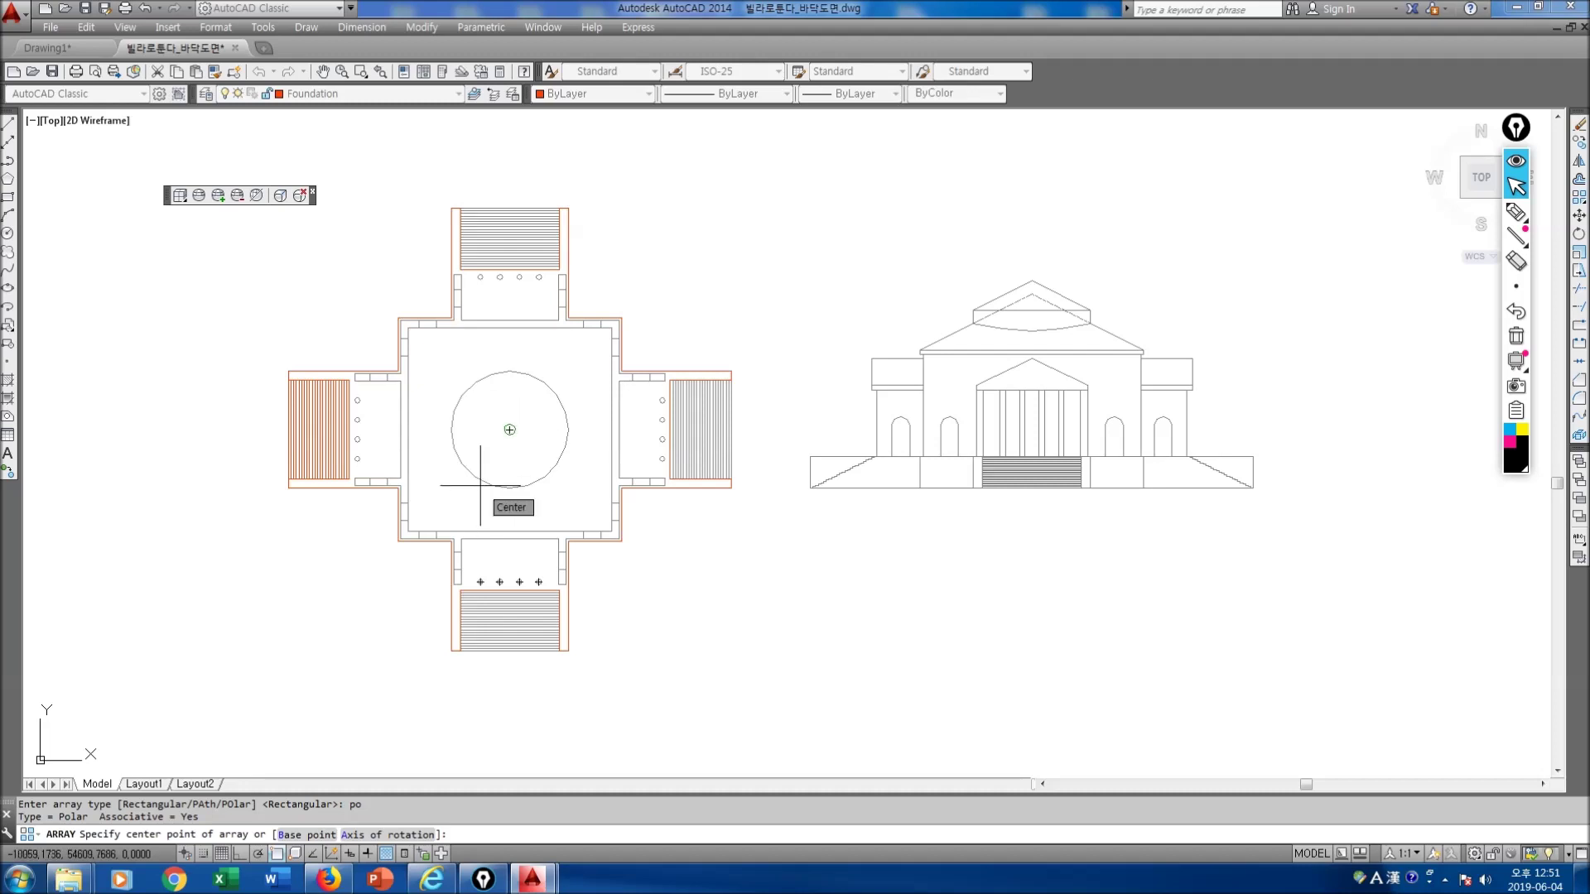
{"action": "left_click", "coordinate": [510, 430]}
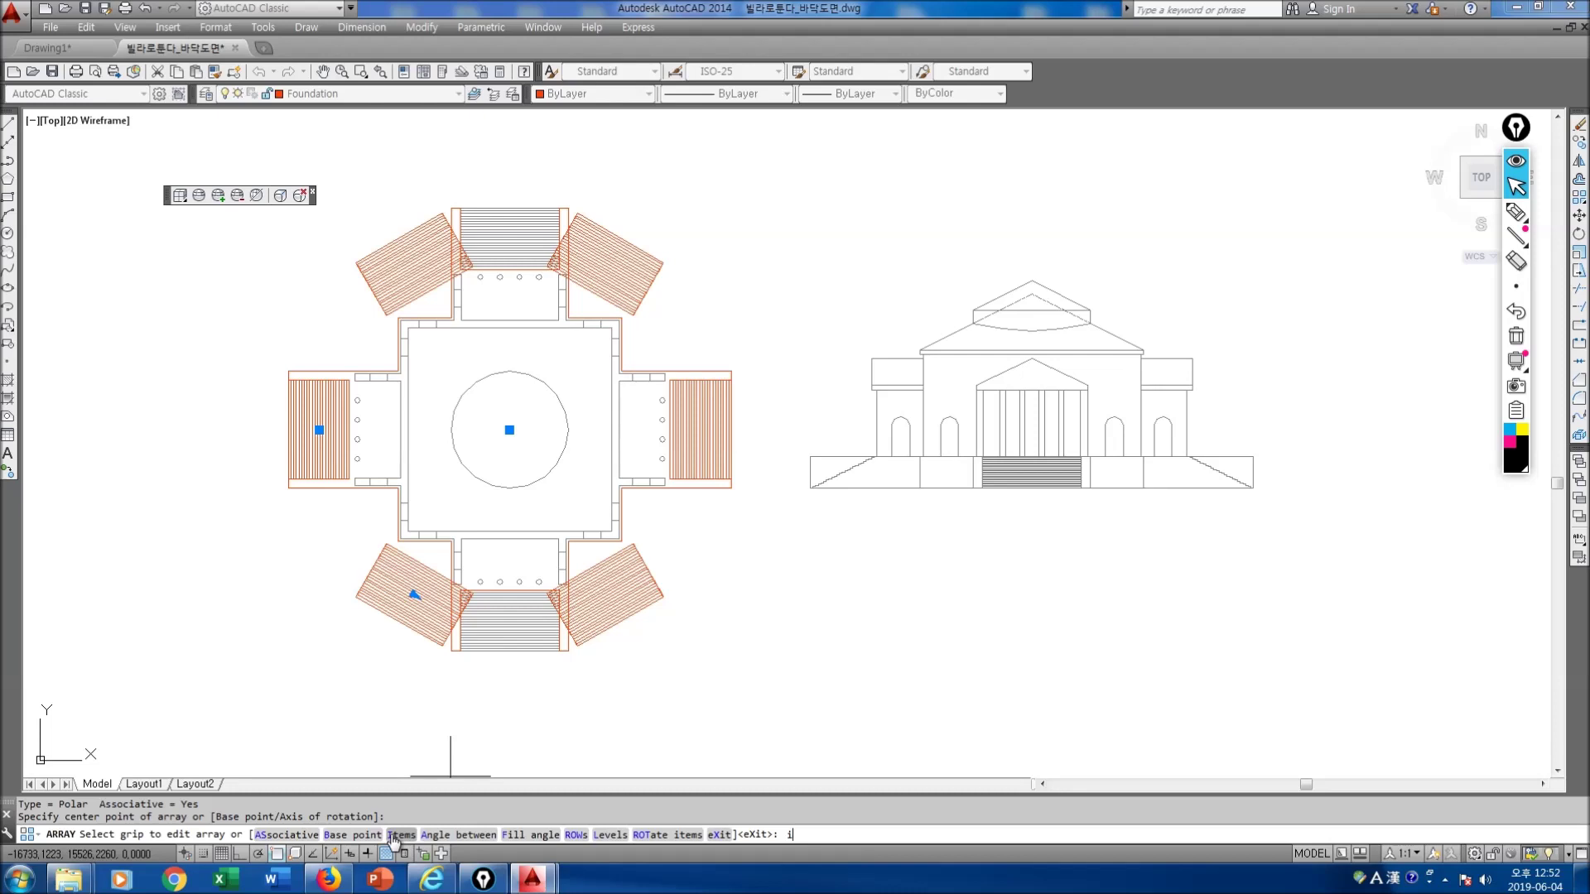
{"action": "key", "text": "Return"}
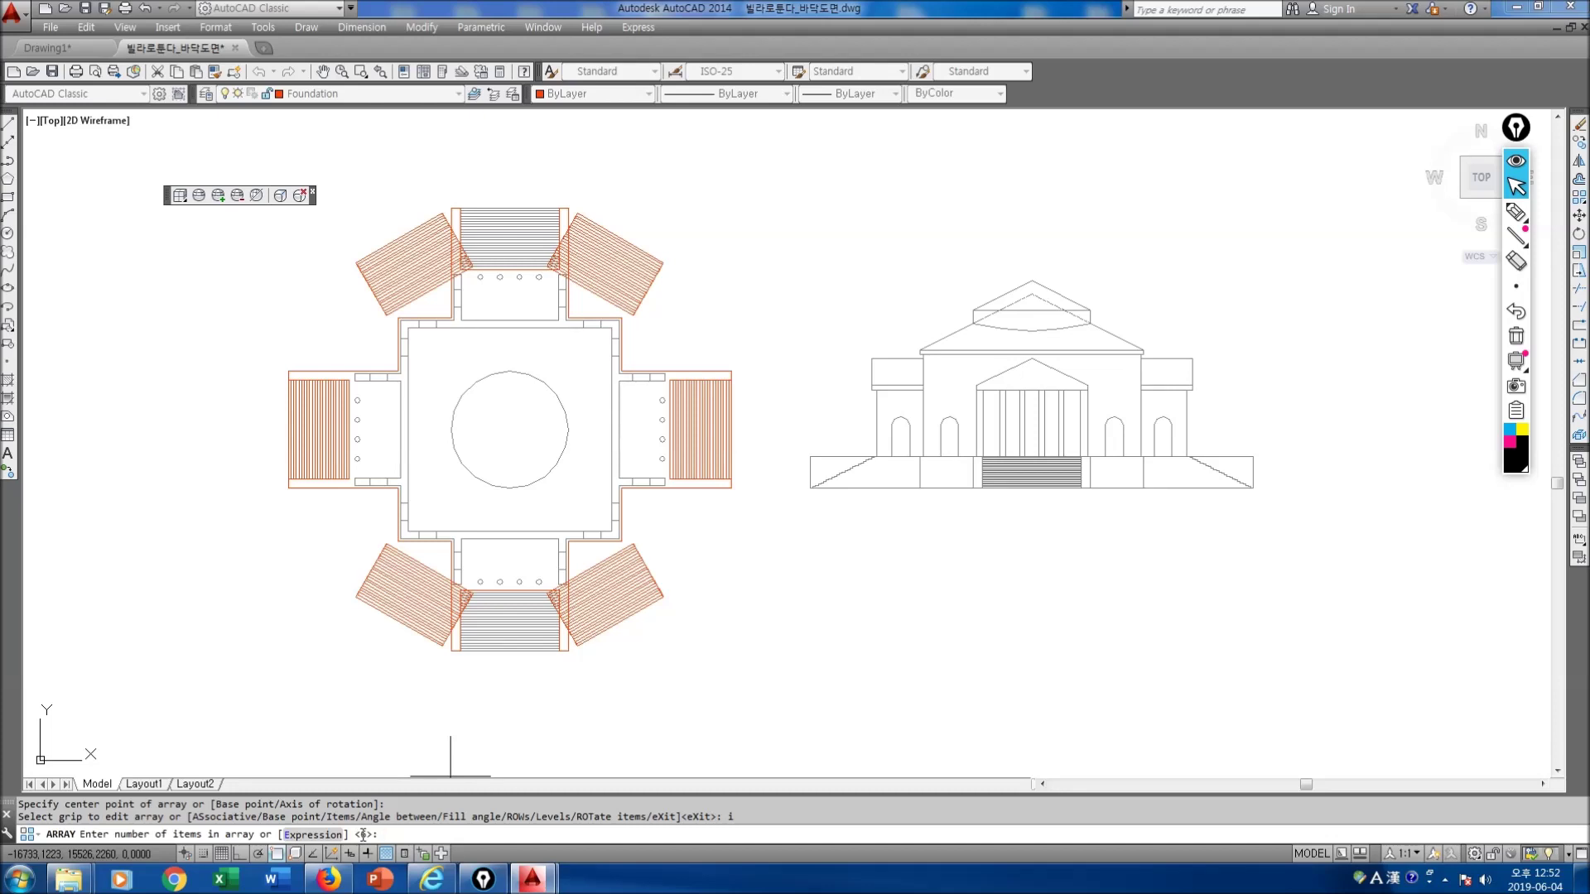
{"action": "key", "text": "Return"}
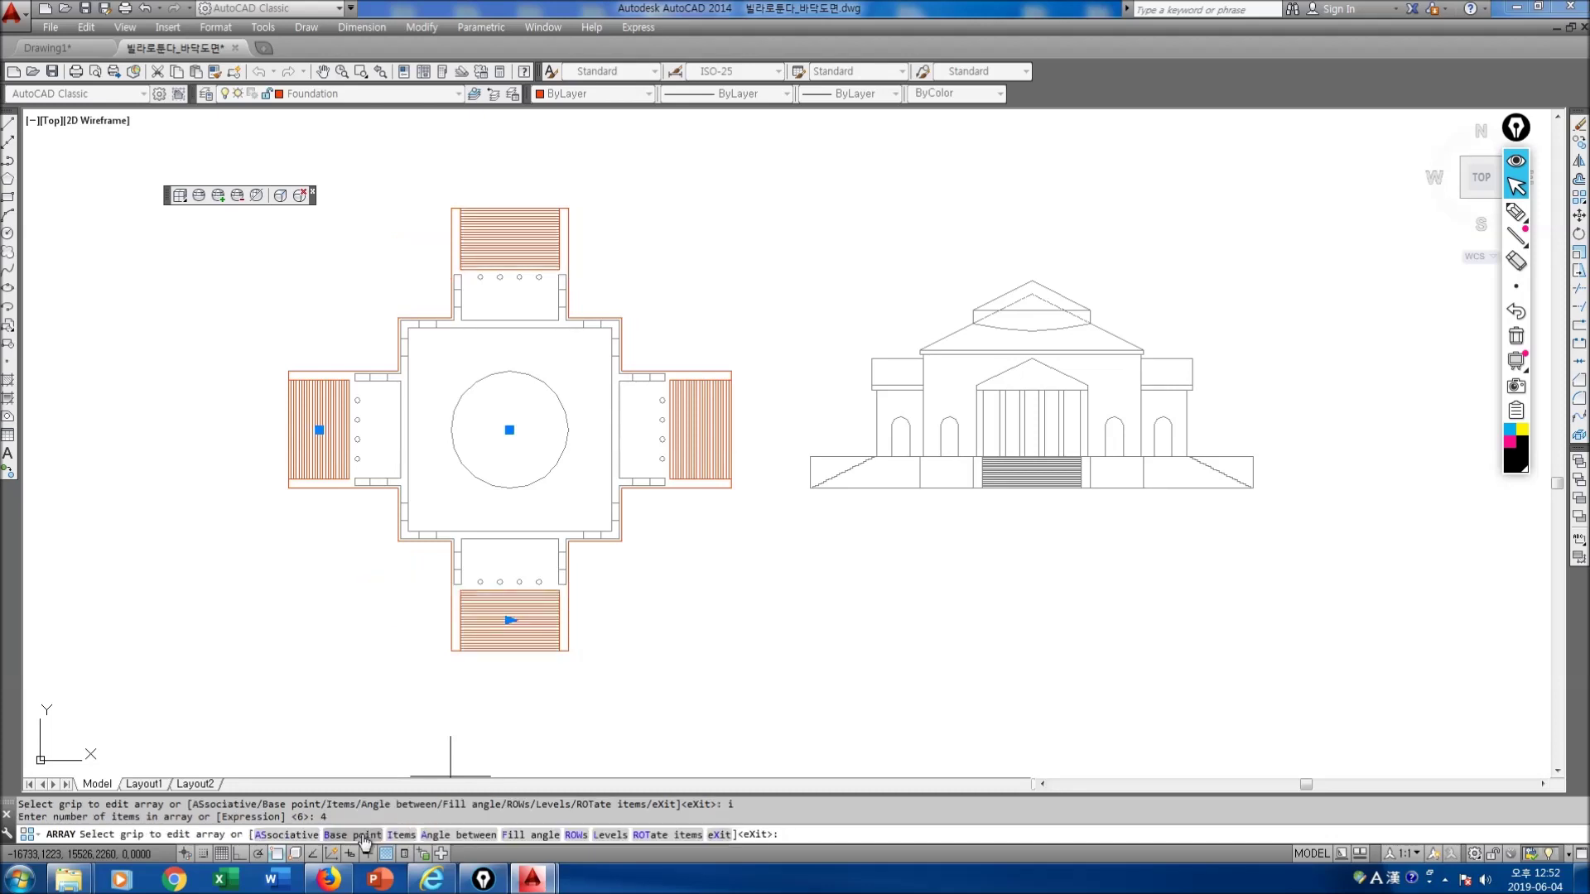
{"action": "key", "text": "Escape"}
Step: Orbit to a 3D view and hide the hidden lines to check the four arrayed staircases
{"action": "type", "text": "orbit"}
{"action": "key", "text": "Return"}
{"action": "left_click_drag", "start_coordinate": [579, 612], "coordinate": [547, 465]}
{"action": "key", "text": "Escape"}
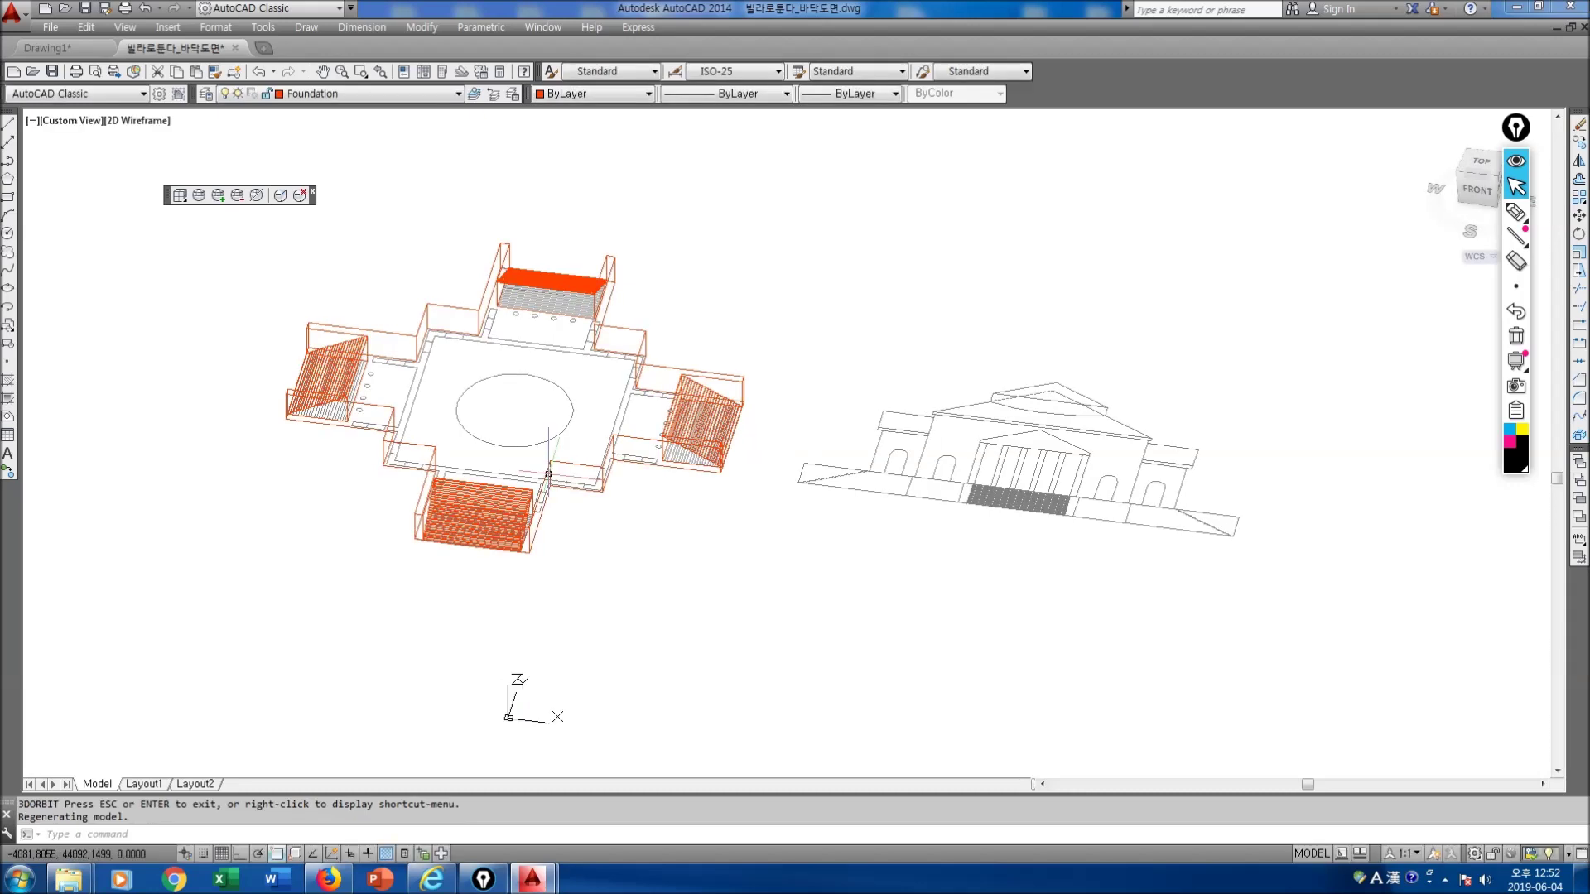
{"action": "key", "text": "Return"}
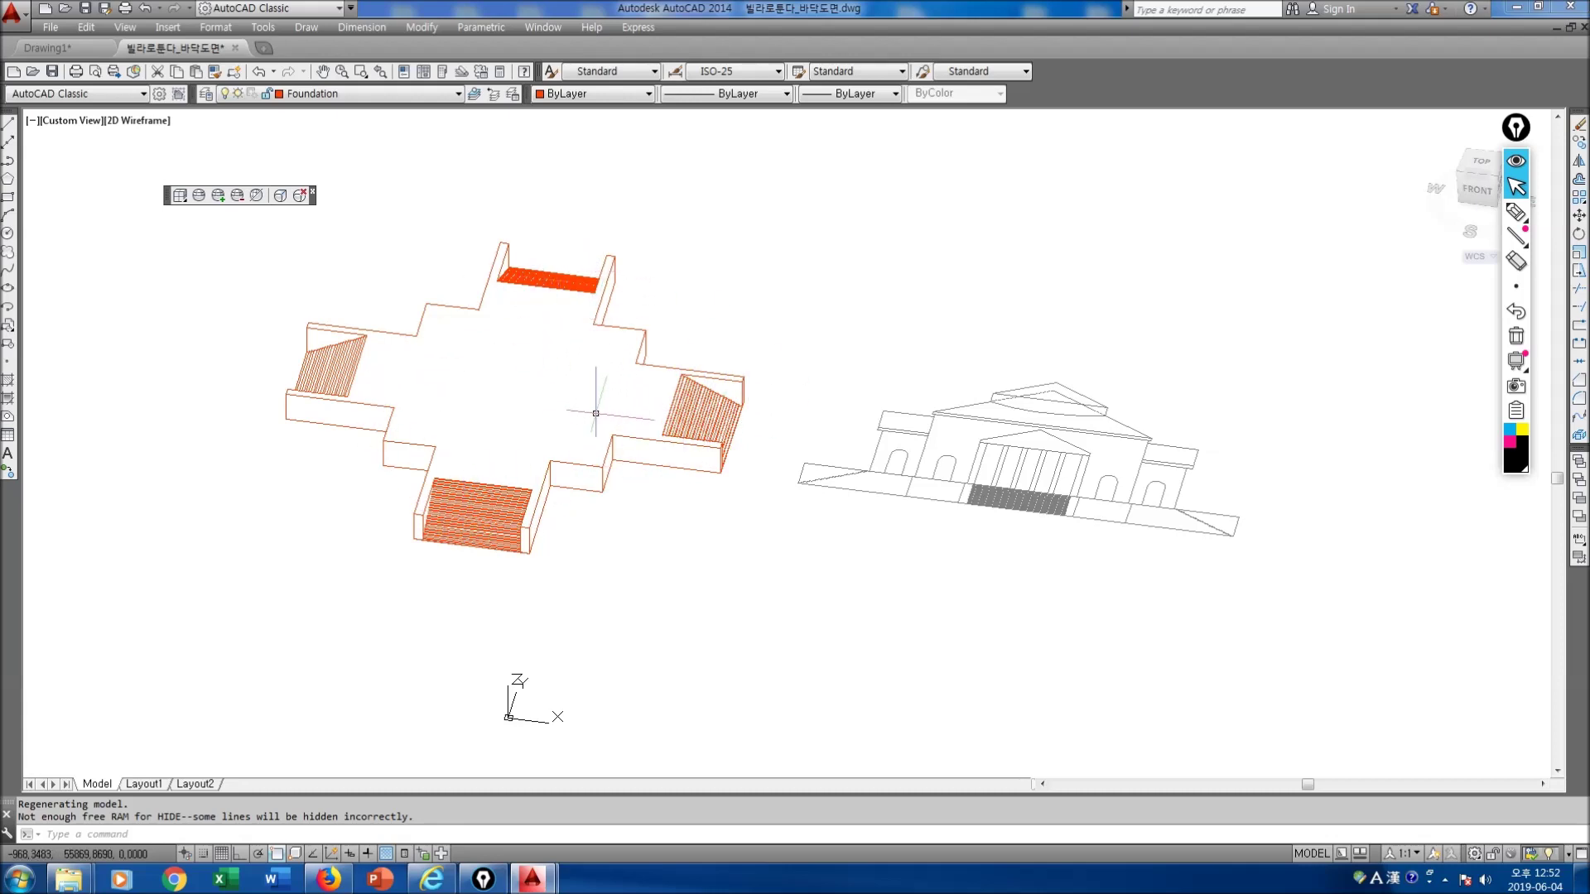
Step: Regenerate the drawing in the top view and circle the elevation's foundation and middle storey with the annotation pen
{"action": "key", "text": "Return"}
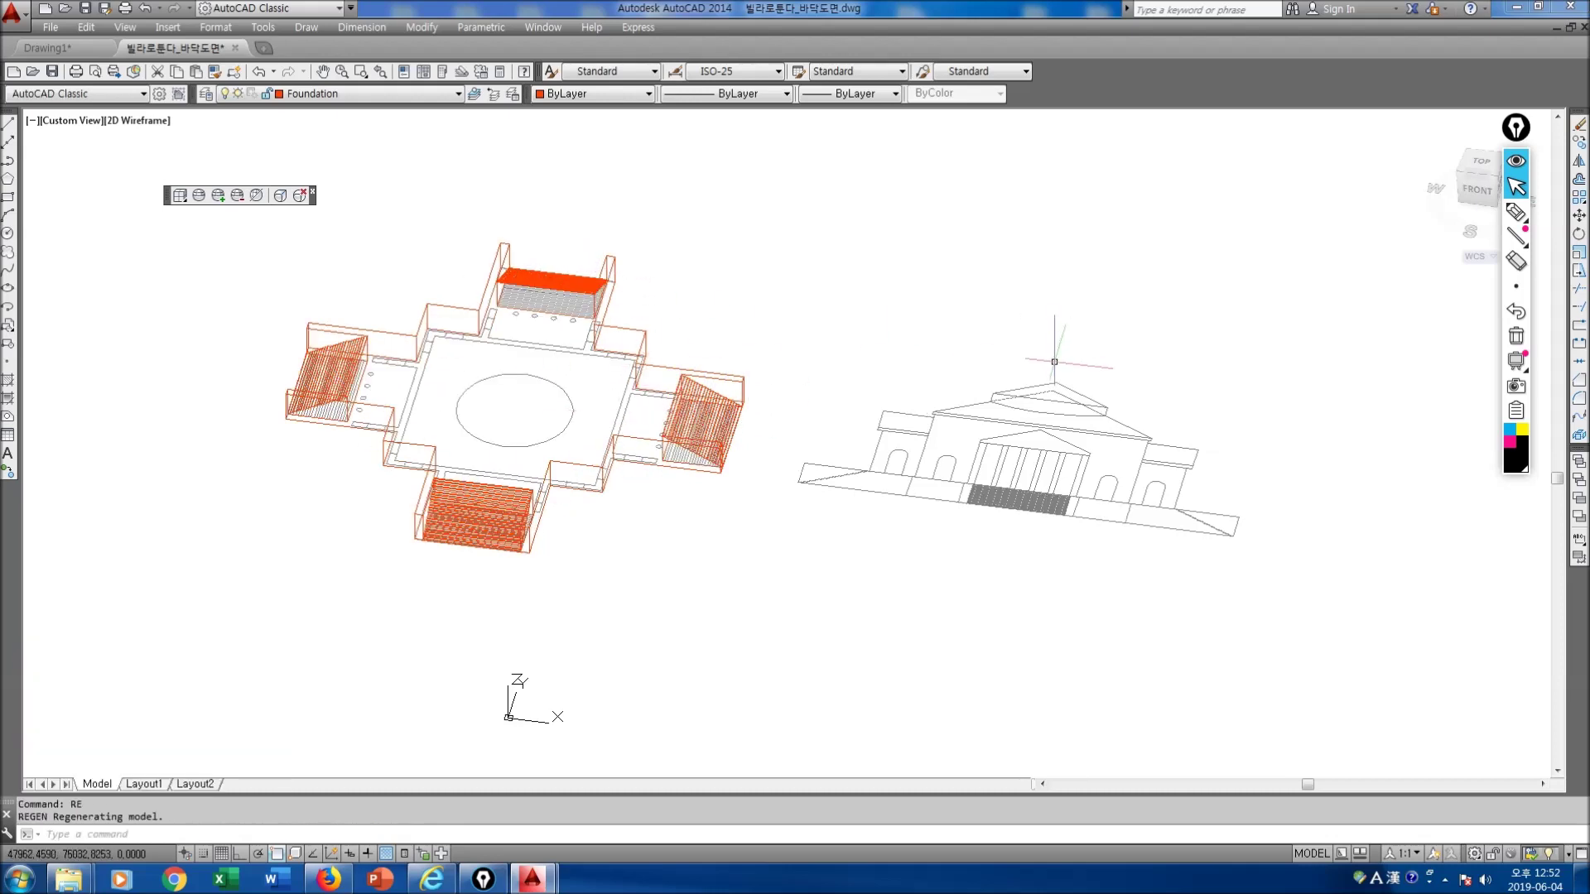
{"action": "left_click", "coordinate": [1482, 170]}
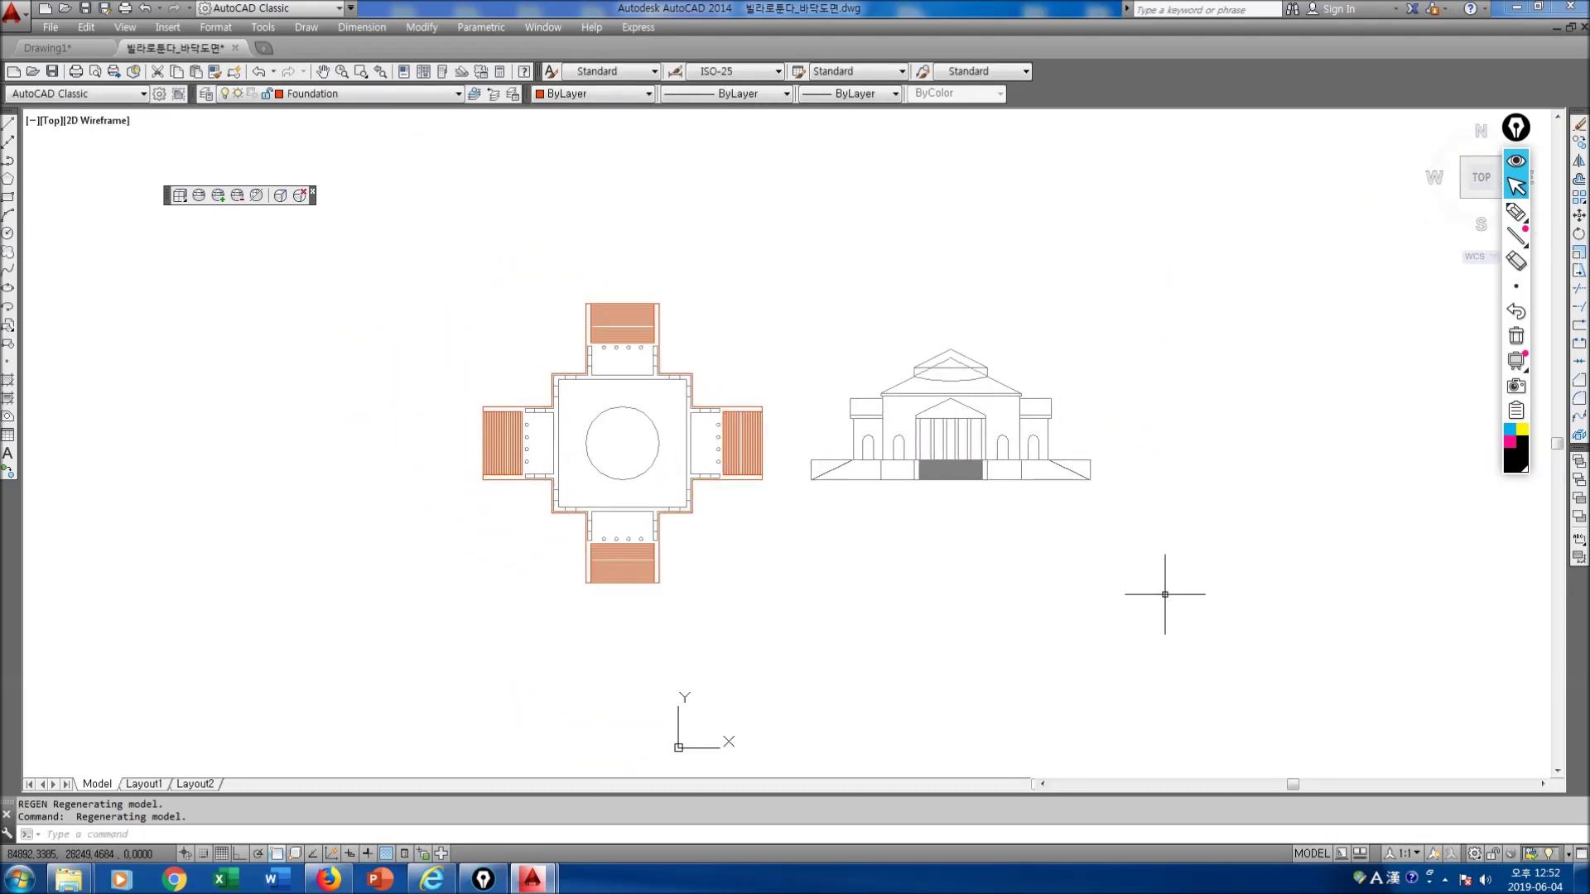
{"action": "key", "text": "ctrl+shift+3"}
{"action": "mouse_move", "coordinate": [854, 499]}
{"action": "left_mouse_down"}
{"action": "mouse_move", "coordinate": [833, 461]}
{"action": "mouse_move", "coordinate": [1036, 461]}
{"action": "mouse_move", "coordinate": [837, 492]}
{"action": "mouse_move", "coordinate": [1095, 475]}
{"action": "left_mouse_up"}
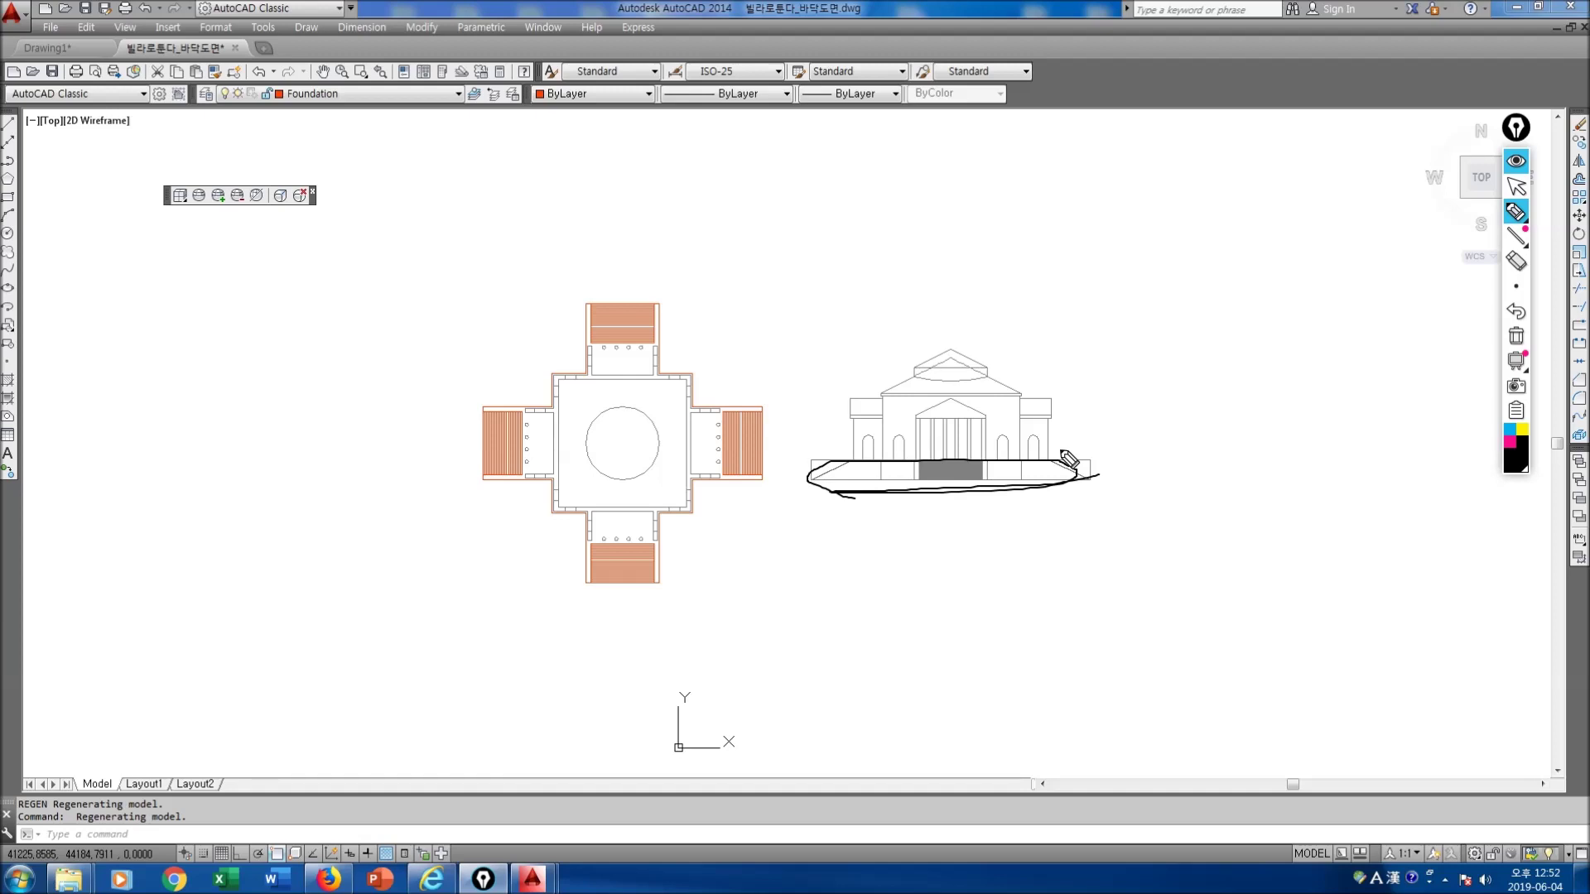
{"action": "mouse_move", "coordinate": [1067, 449]}
{"action": "left_mouse_down"}
{"action": "mouse_move", "coordinate": [841, 445]}
{"action": "mouse_move", "coordinate": [856, 406]}
{"action": "mouse_move", "coordinate": [998, 395]}
{"action": "mouse_move", "coordinate": [1070, 418]}
{"action": "mouse_move", "coordinate": [998, 450]}
{"action": "left_mouse_up"}
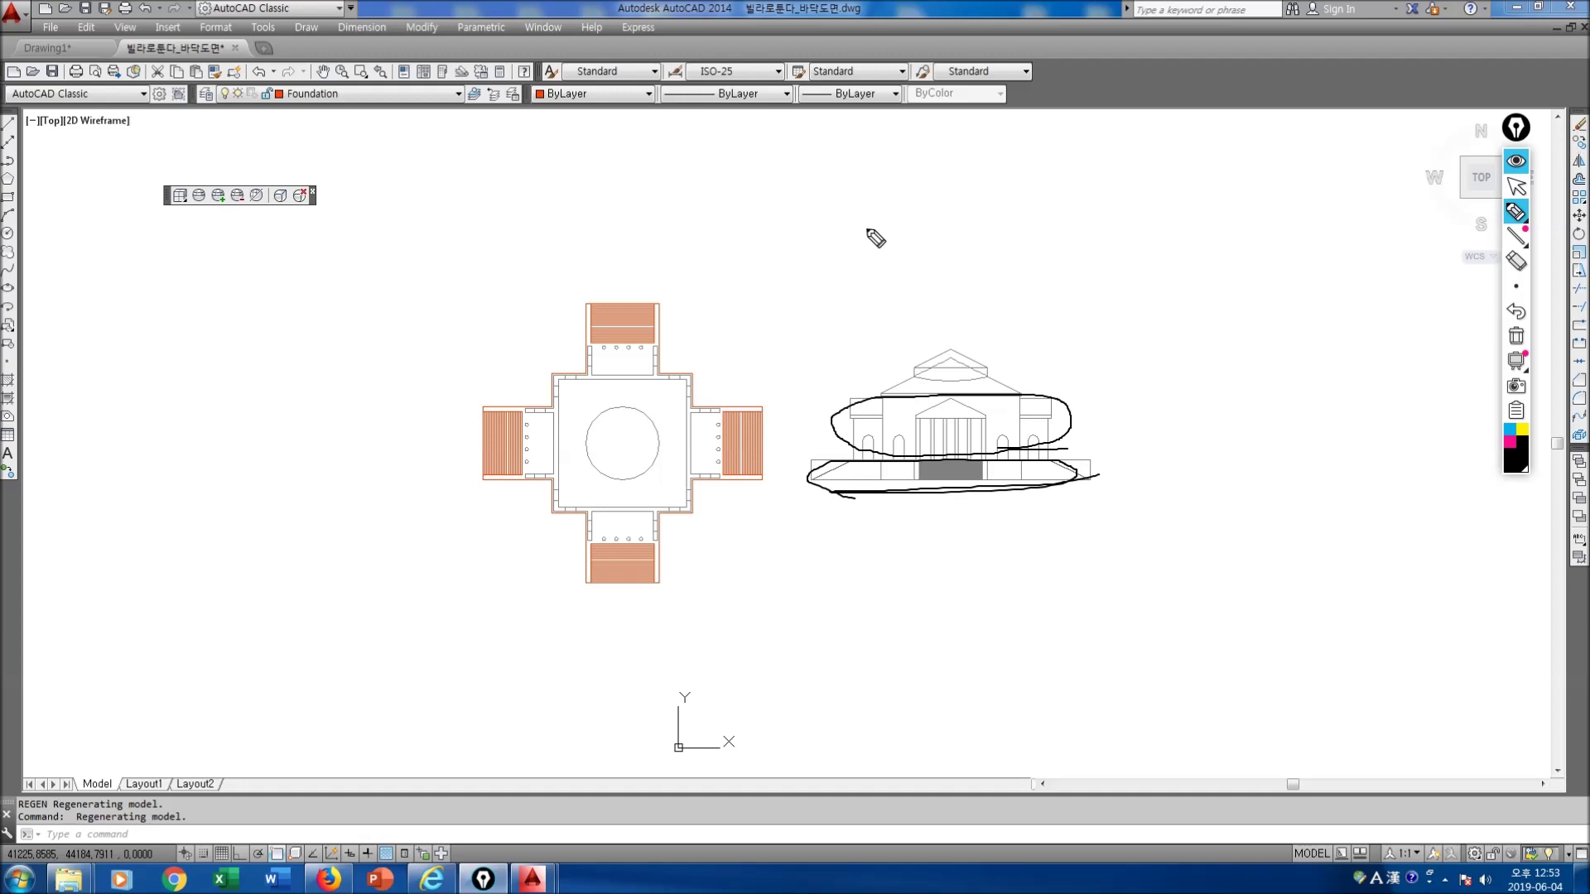
{"action": "key", "text": "ctrl+shift+2"}
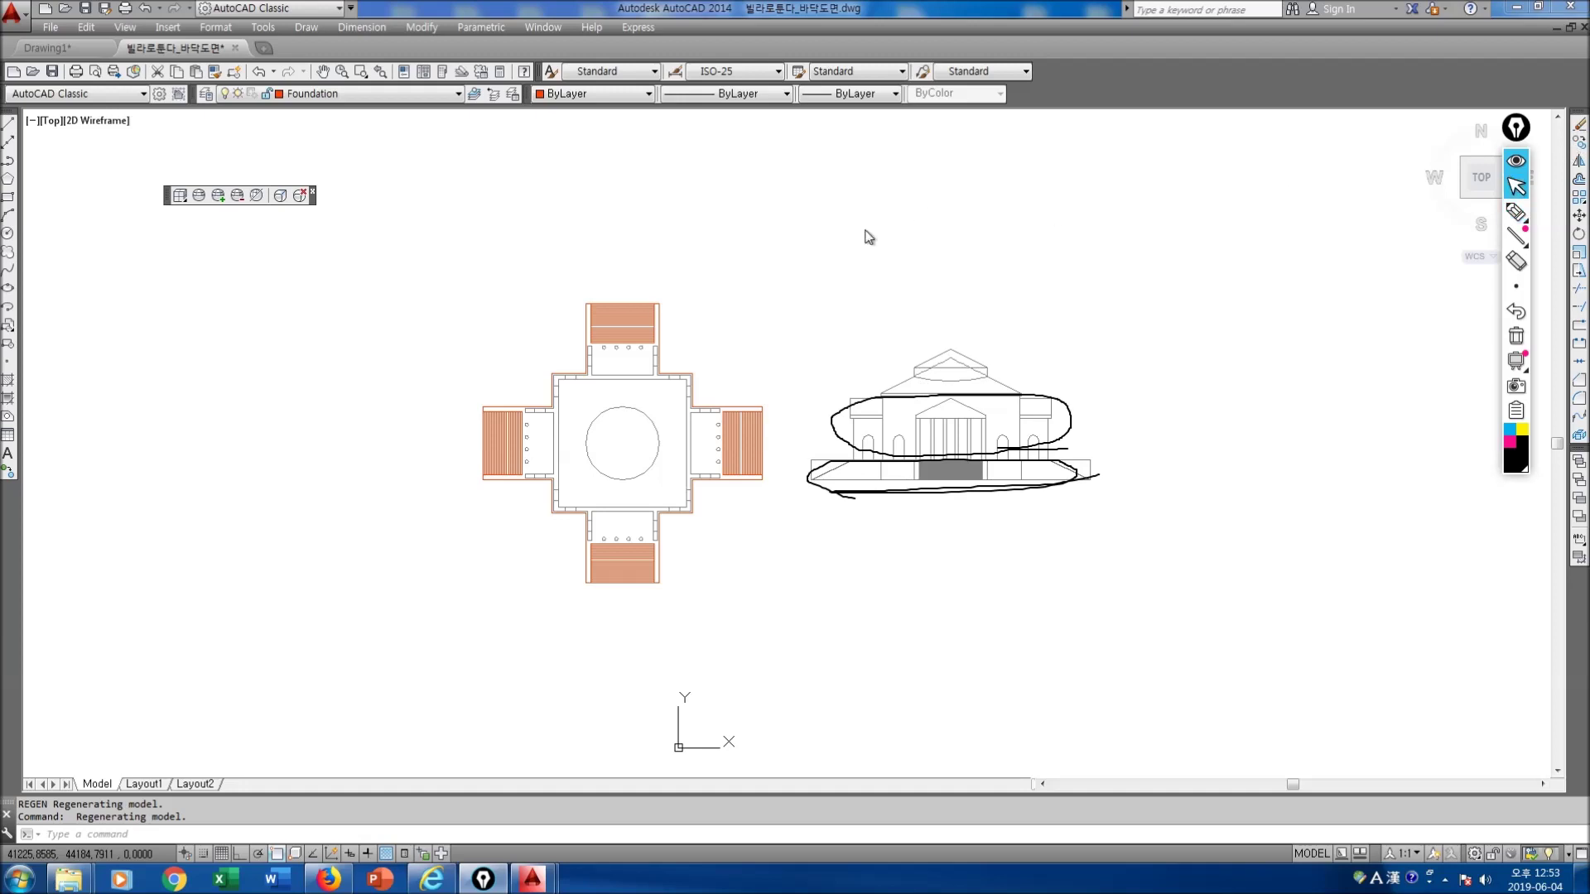
Step: Make the Middle layer current
{"action": "left_click", "coordinate": [459, 96]}
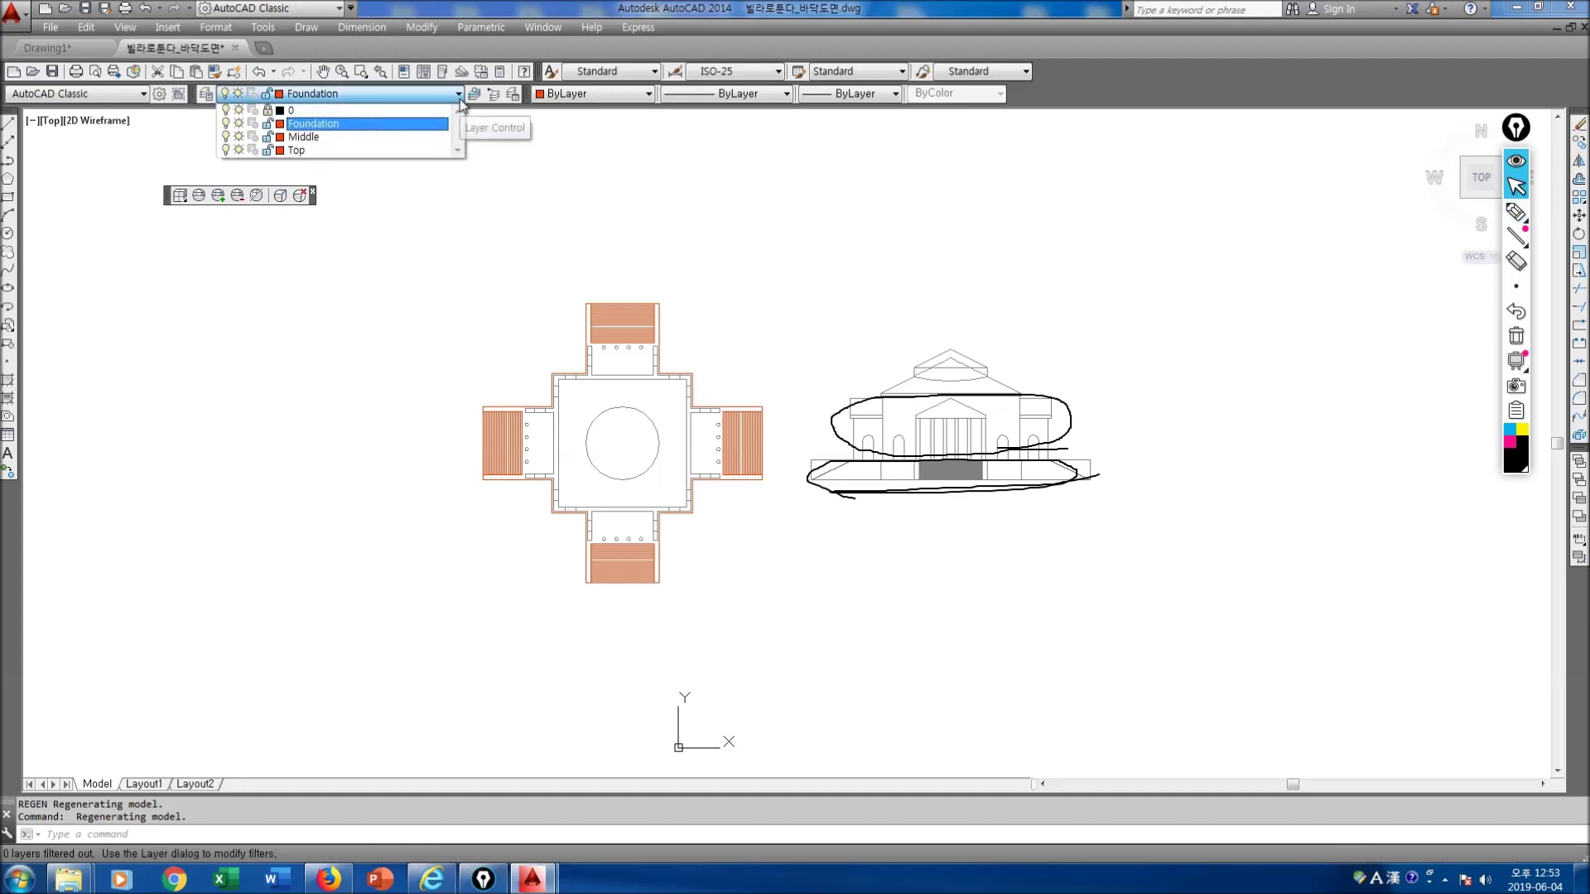
{"action": "left_click", "coordinate": [332, 137]}
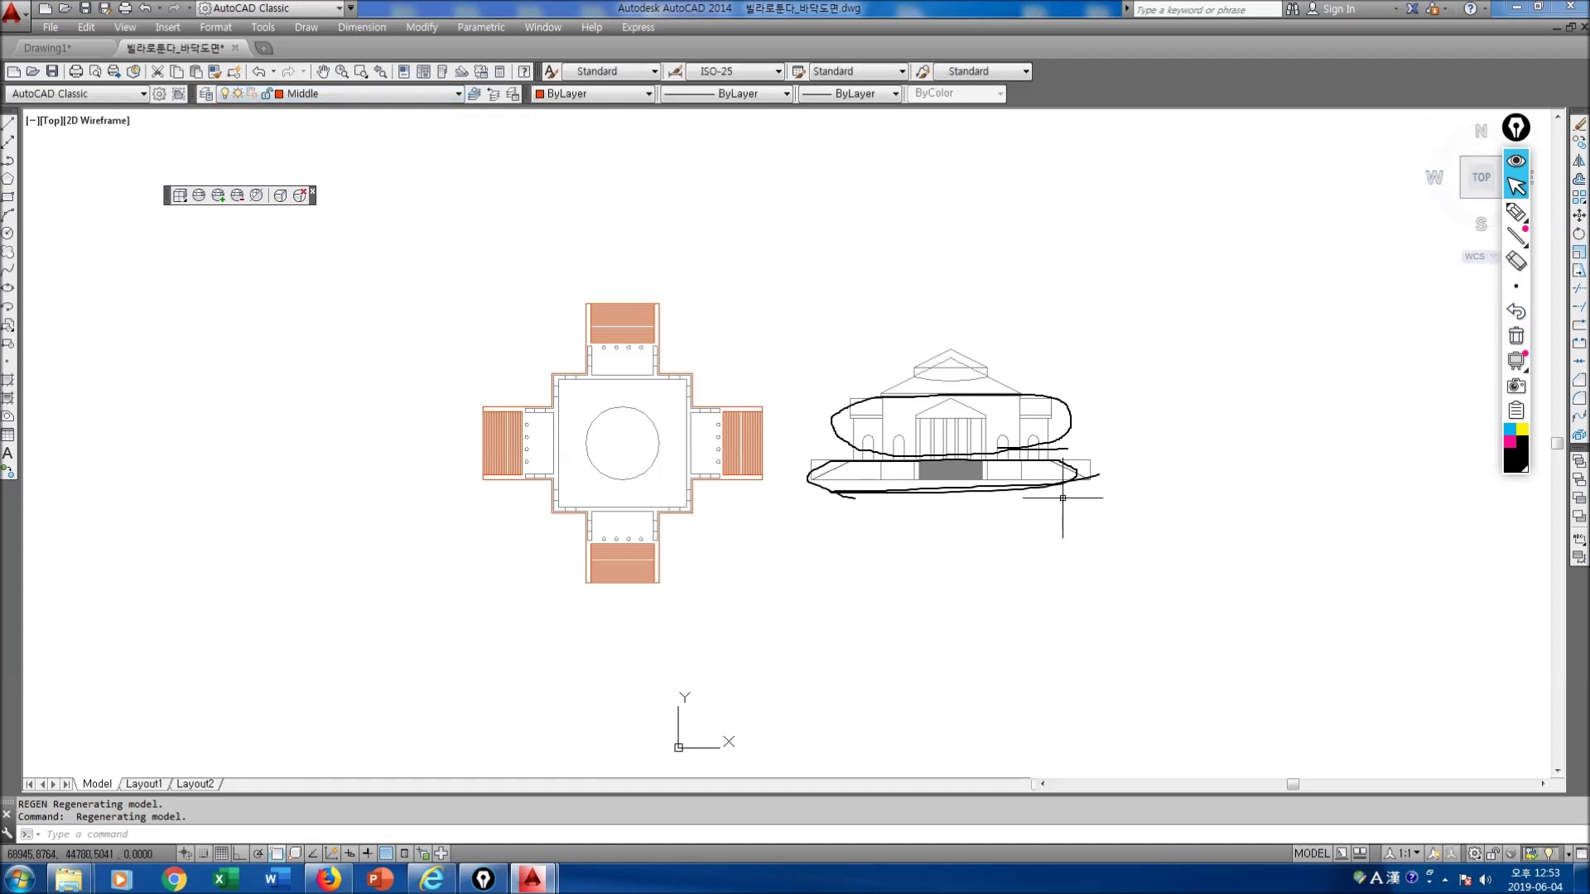
Step: Mark the wall thickness at the northwest corner of the plan's central square with the annotation pen, and clear the markings
{"action": "scroll", "coordinate": [888, 481], "scroll_direction": "up", "scroll_amount": 2}
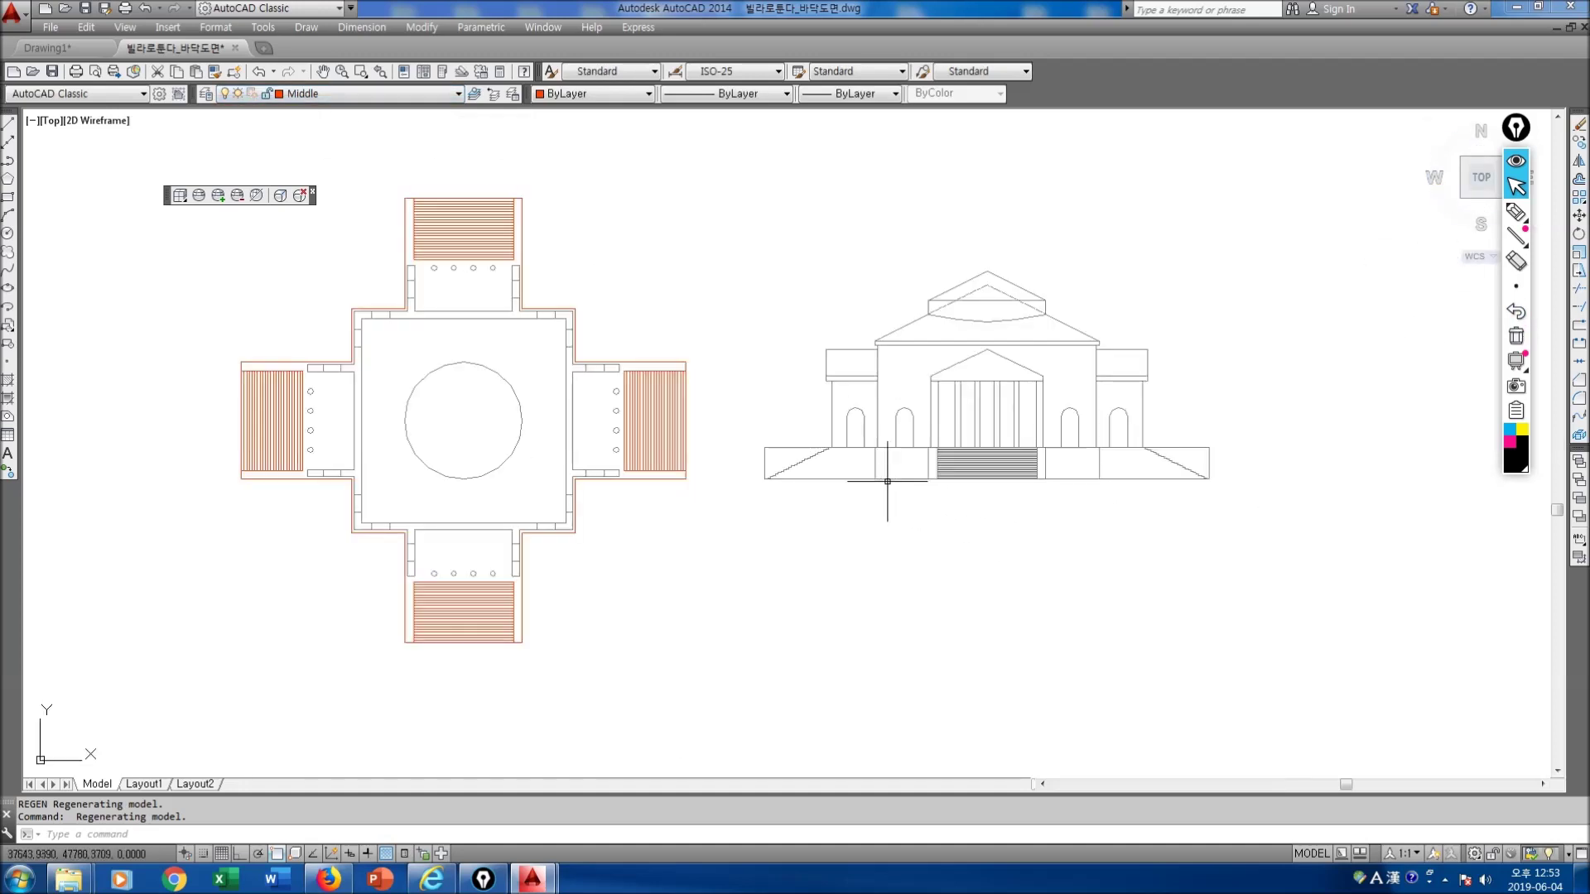
{"action": "scroll", "coordinate": [888, 481], "scroll_direction": "up", "scroll_amount": 4}
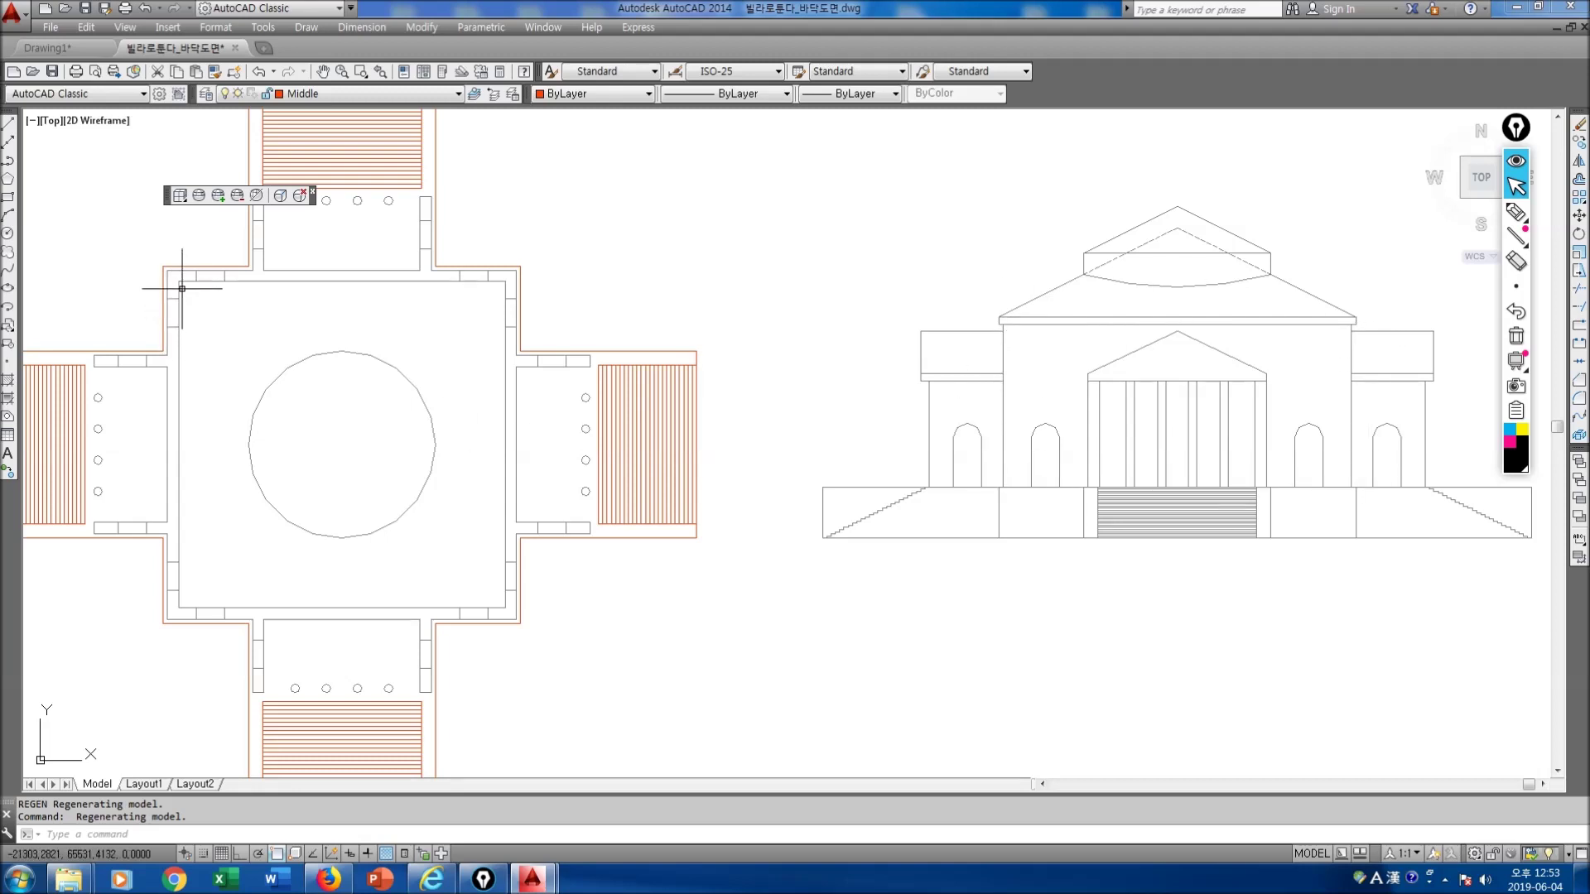
{"action": "key", "text": "ctrl+shift+3"}
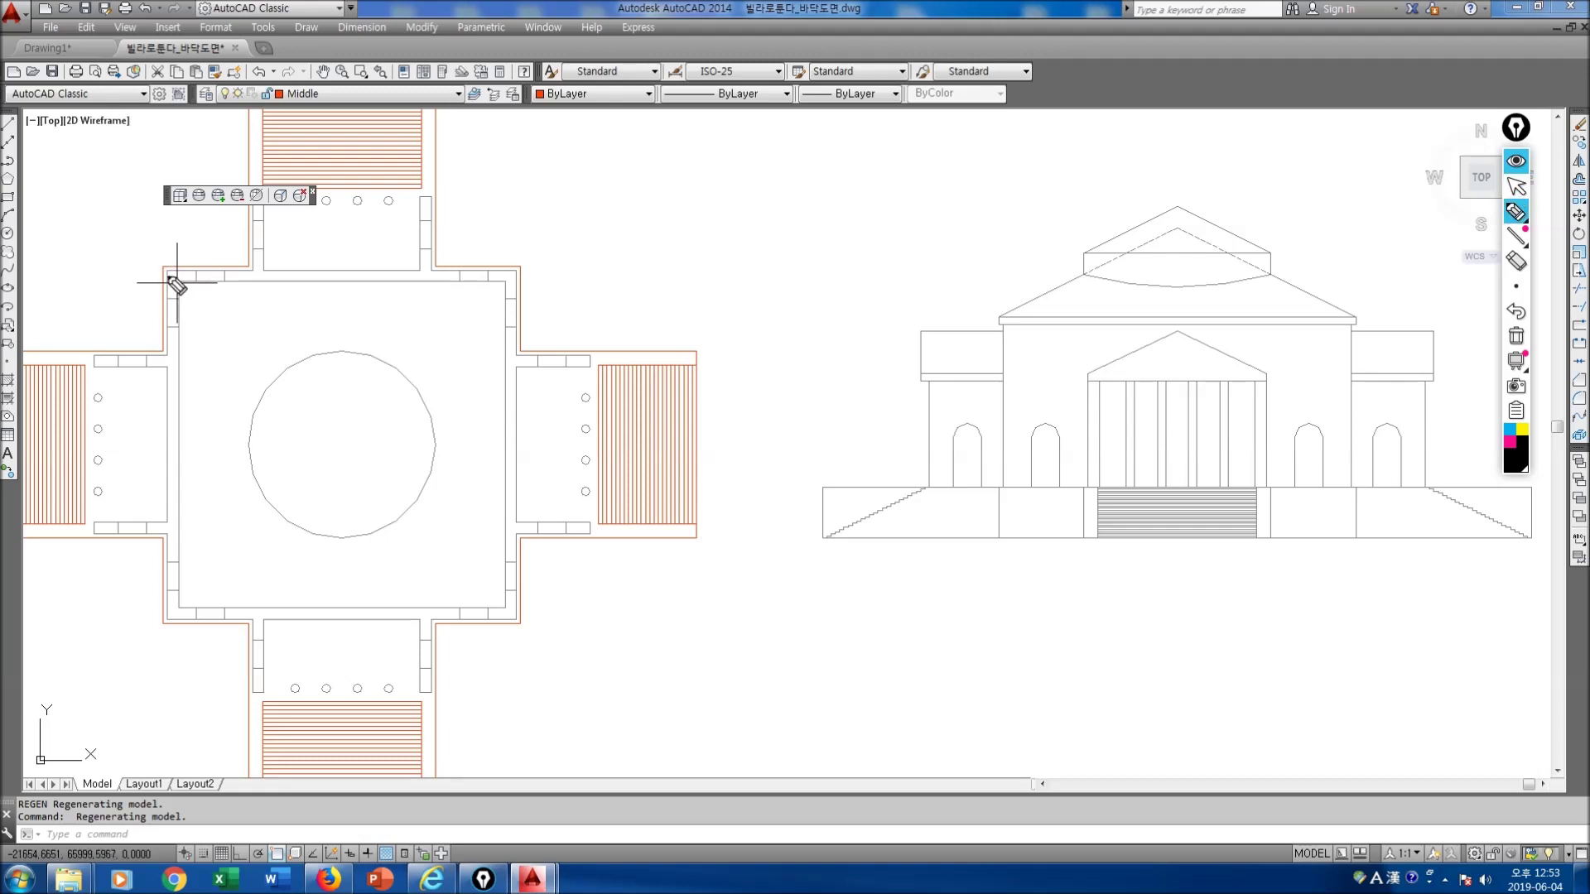
{"action": "mouse_move", "coordinate": [168, 271]}
{"action": "left_mouse_down"}
{"action": "mouse_move", "coordinate": [228, 274]}
{"action": "mouse_move", "coordinate": [168, 306]}
{"action": "mouse_move", "coordinate": [223, 282]}
{"action": "mouse_move", "coordinate": [199, 287]}
{"action": "mouse_move", "coordinate": [224, 286]}
{"action": "mouse_move", "coordinate": [212, 323]}
{"action": "mouse_move", "coordinate": [228, 264]}
{"action": "left_mouse_up"}
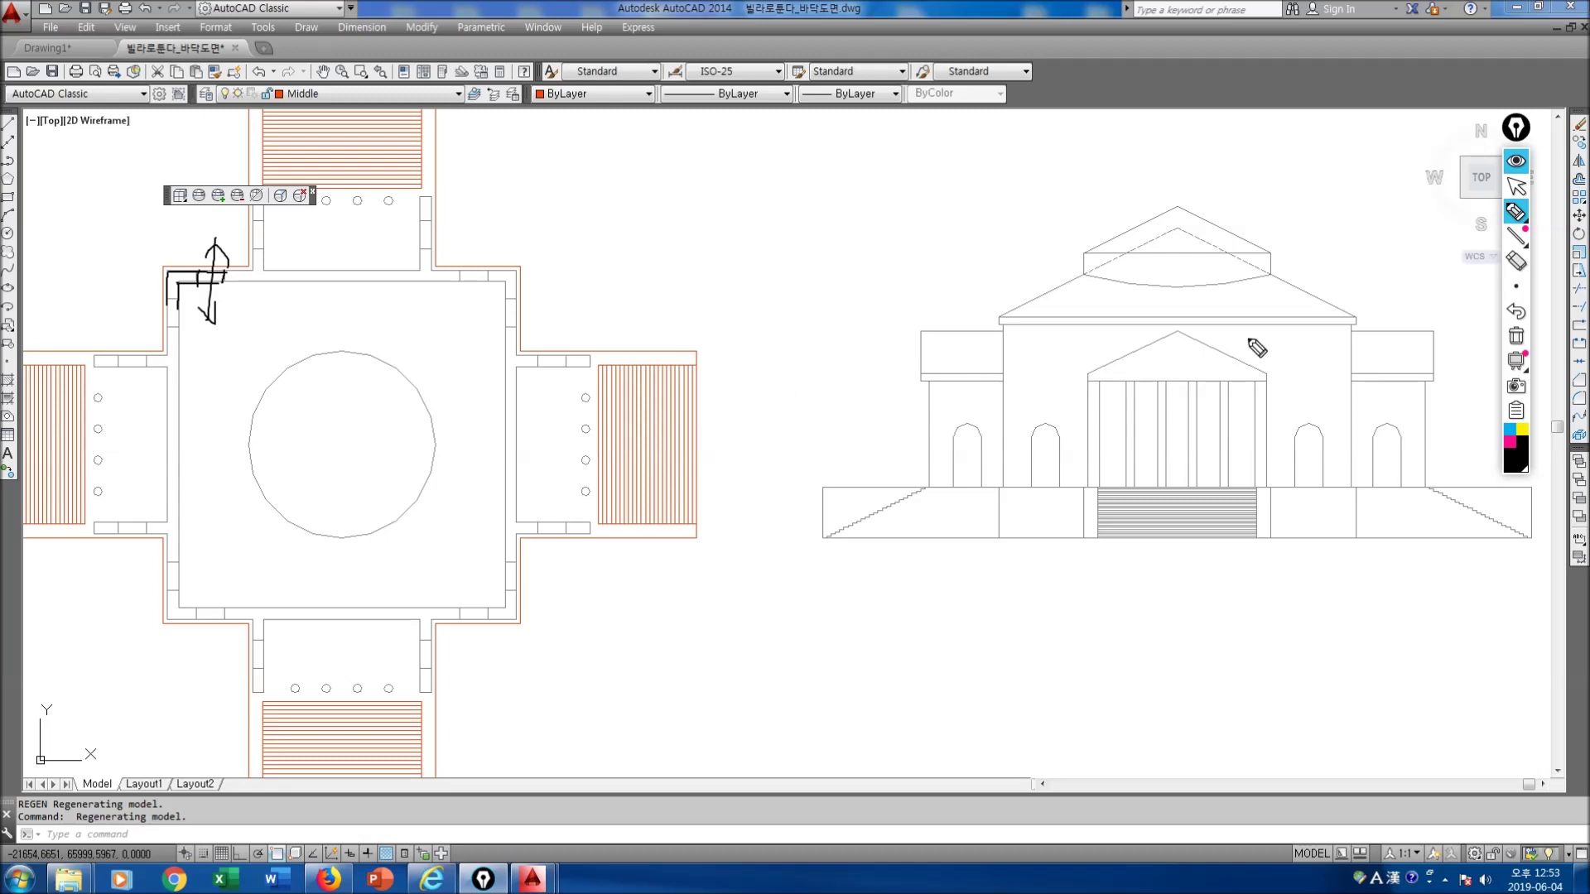
{"action": "right_click", "coordinate": [1207, 350]}
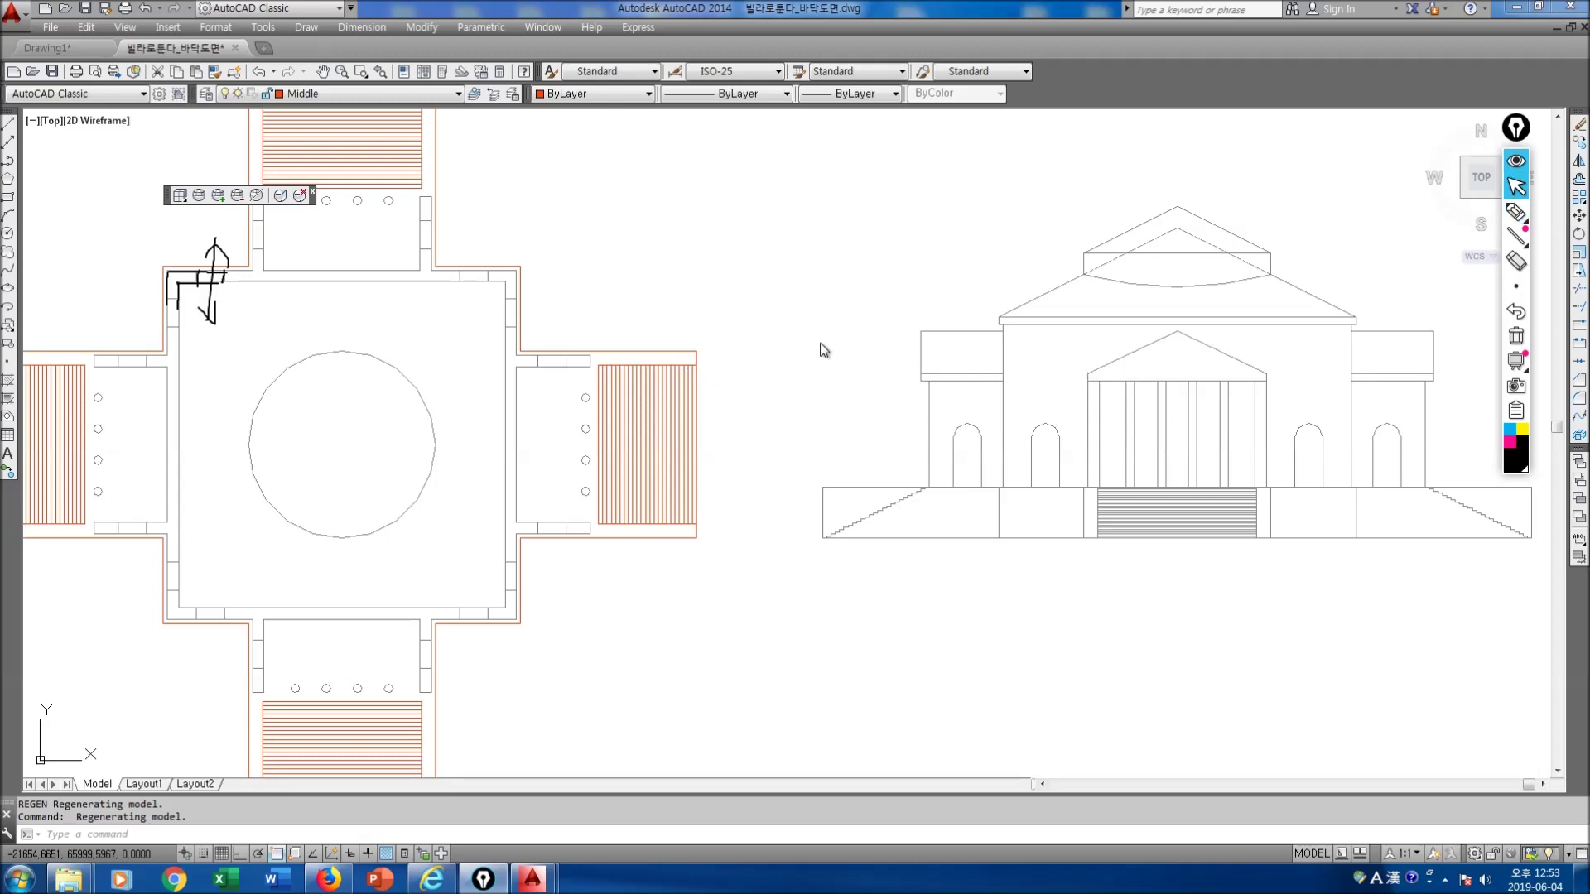
{"action": "key", "text": "ctrl+shift+7"}
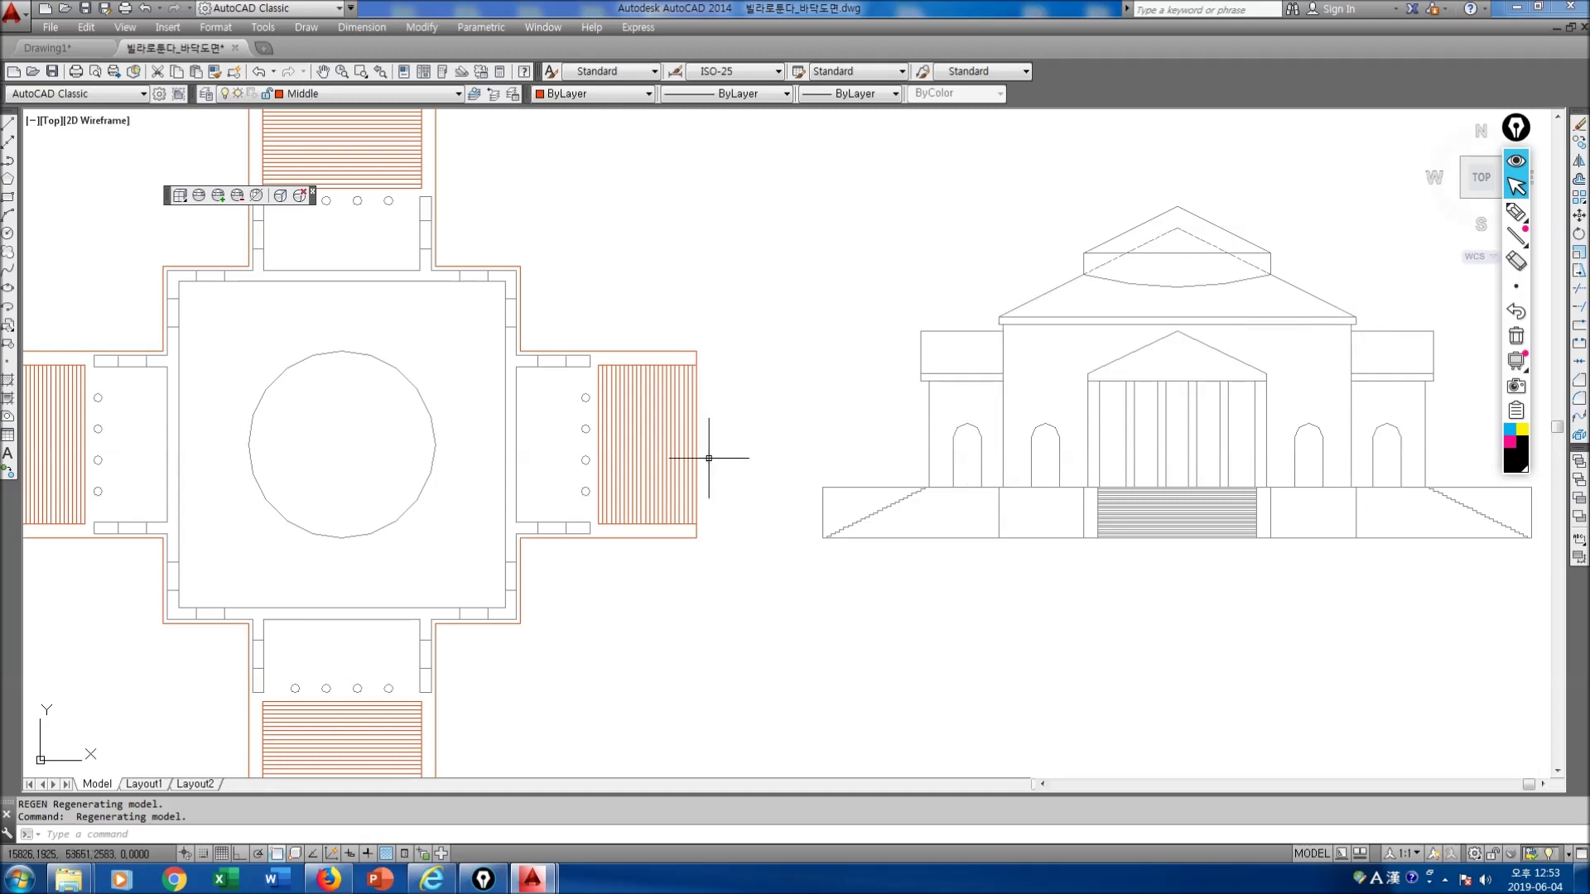
Step: Draw two rectangles tracing the outer and inner outlines of the central square's walls in the plan
{"action": "middle_click_drag", "start_coordinate": [618, 454], "coordinate": [717, 419]}
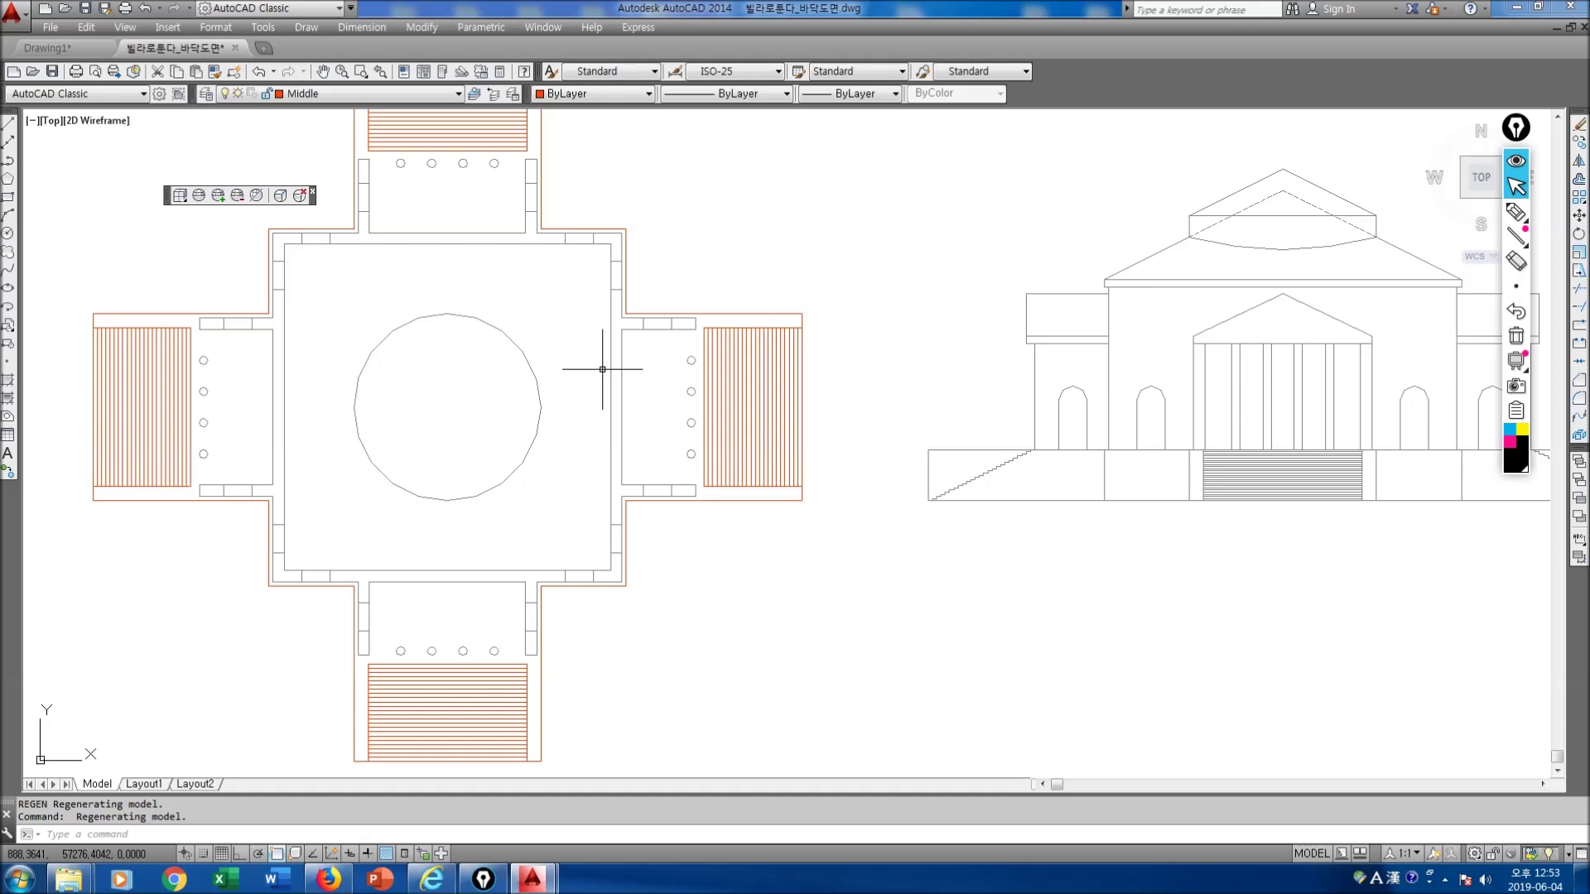
{"action": "key", "text": "Return"}
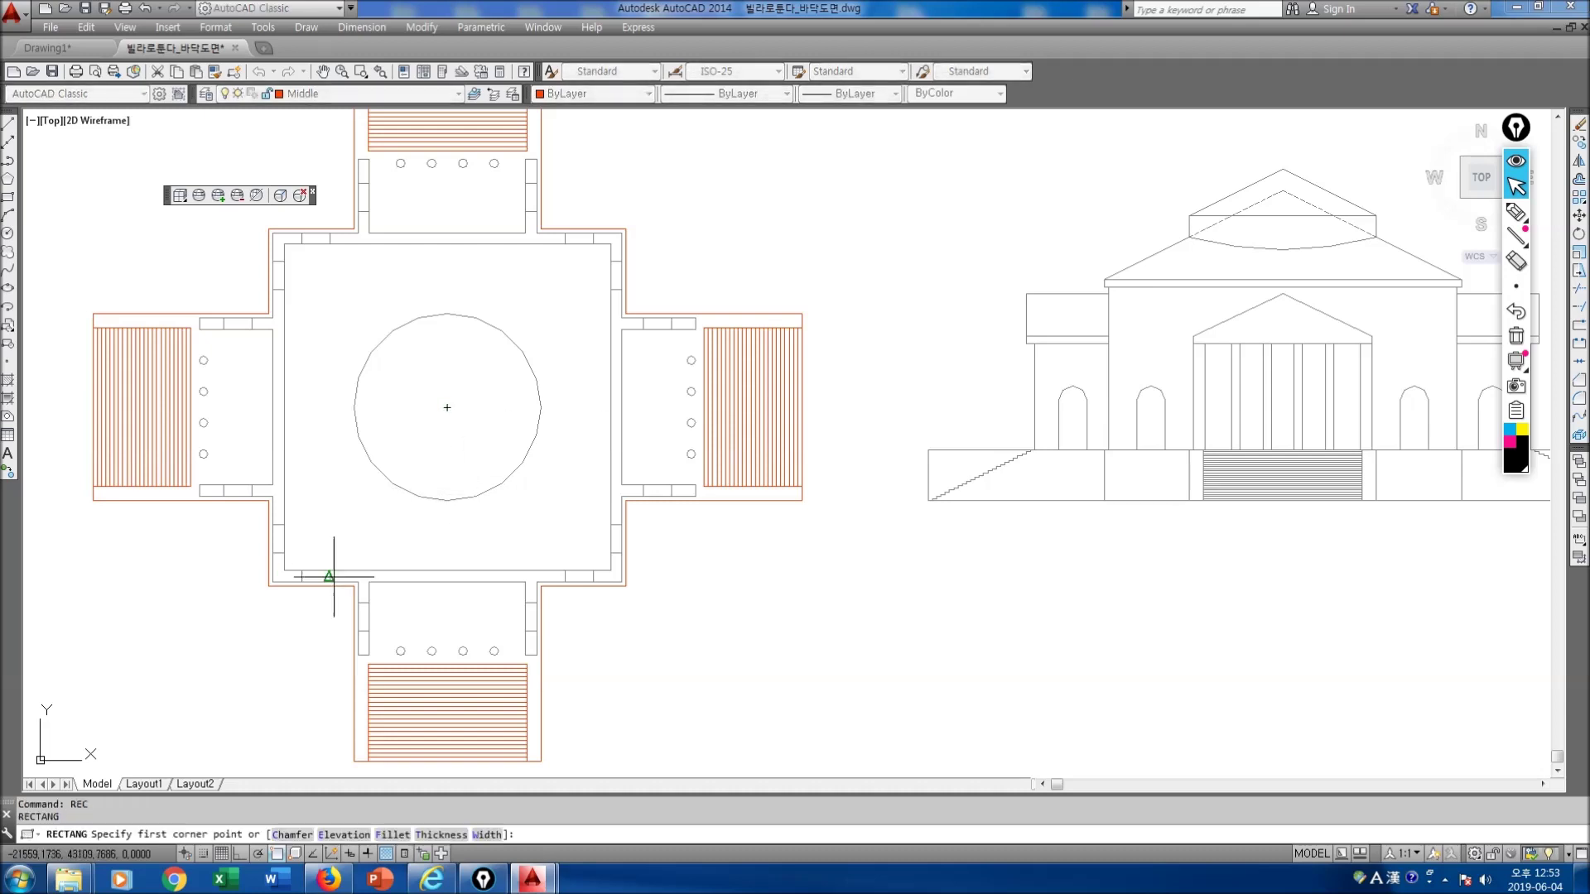
{"action": "left_click", "coordinate": [272, 582]}
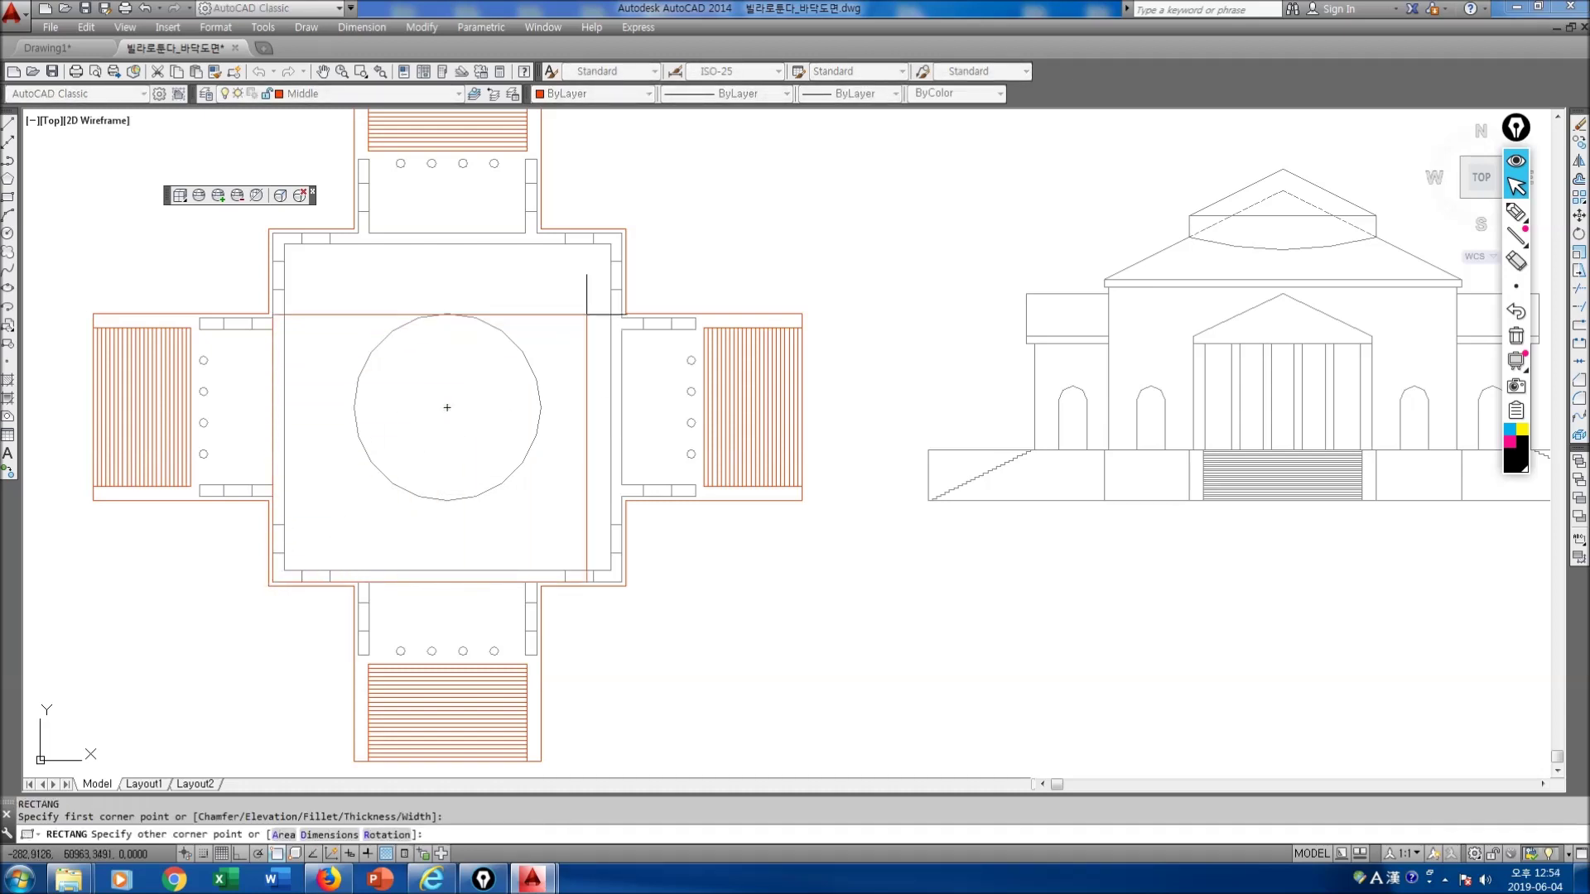
{"action": "left_click", "coordinate": [625, 233]}
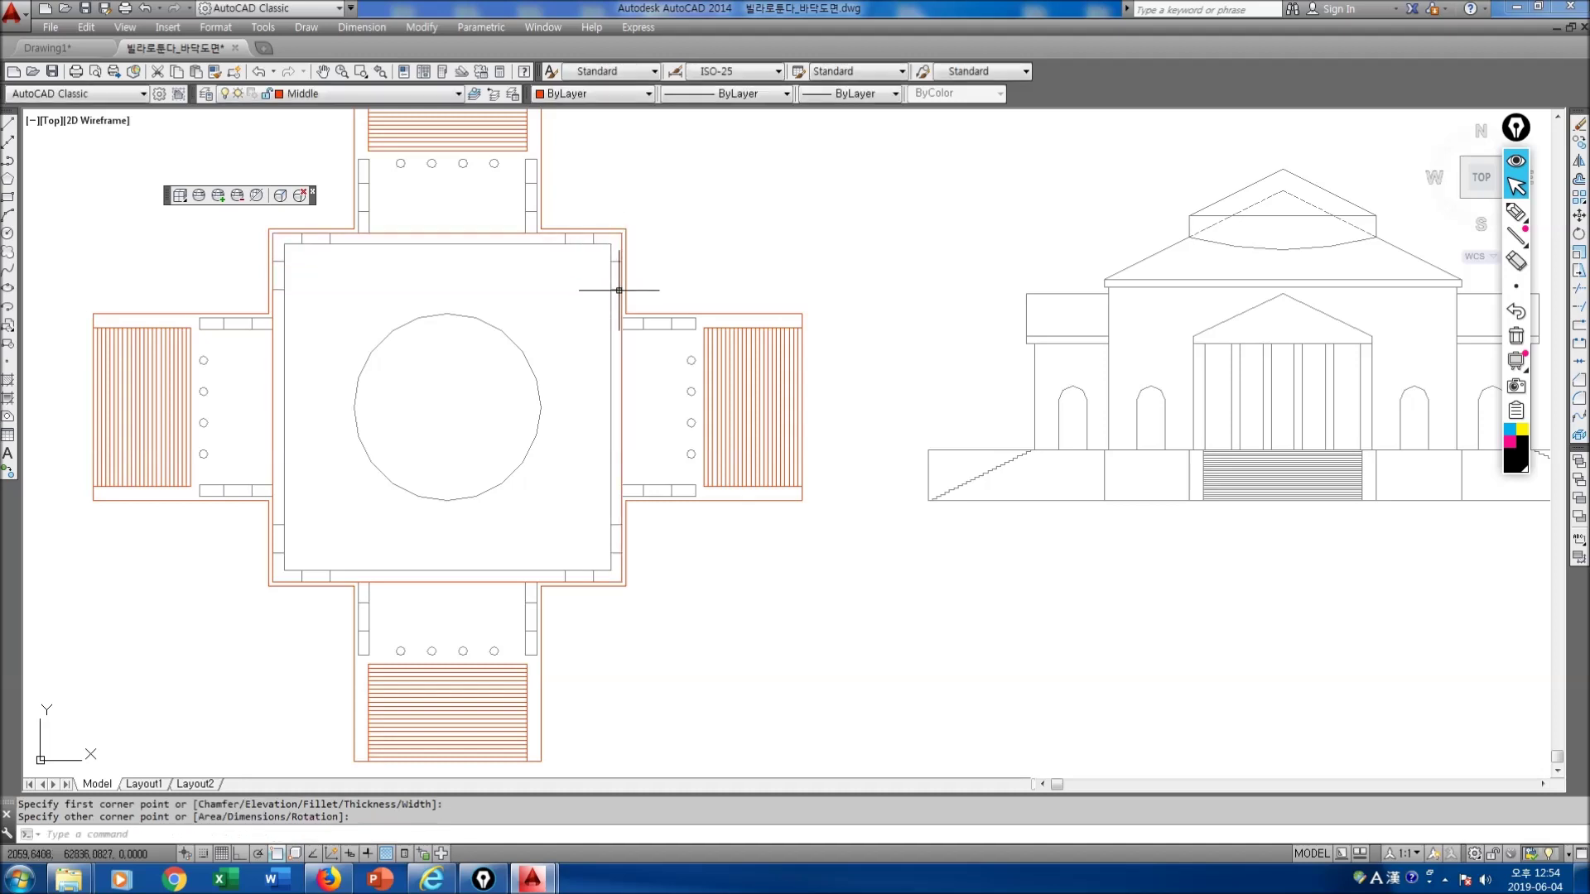
{"action": "key", "text": "Return"}
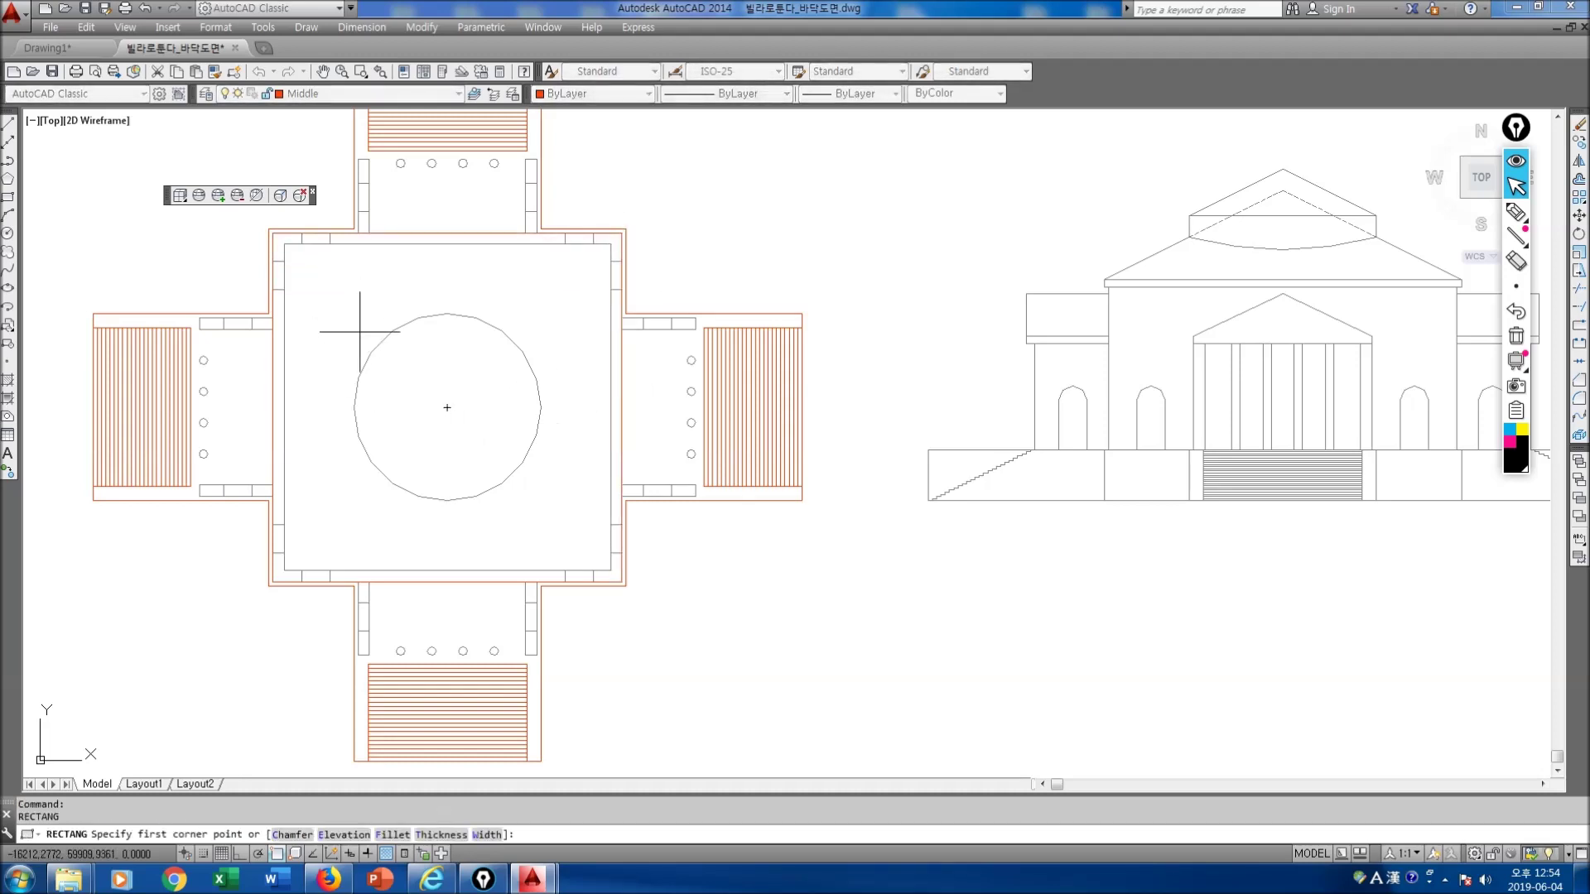
{"action": "left_click", "coordinate": [284, 244]}
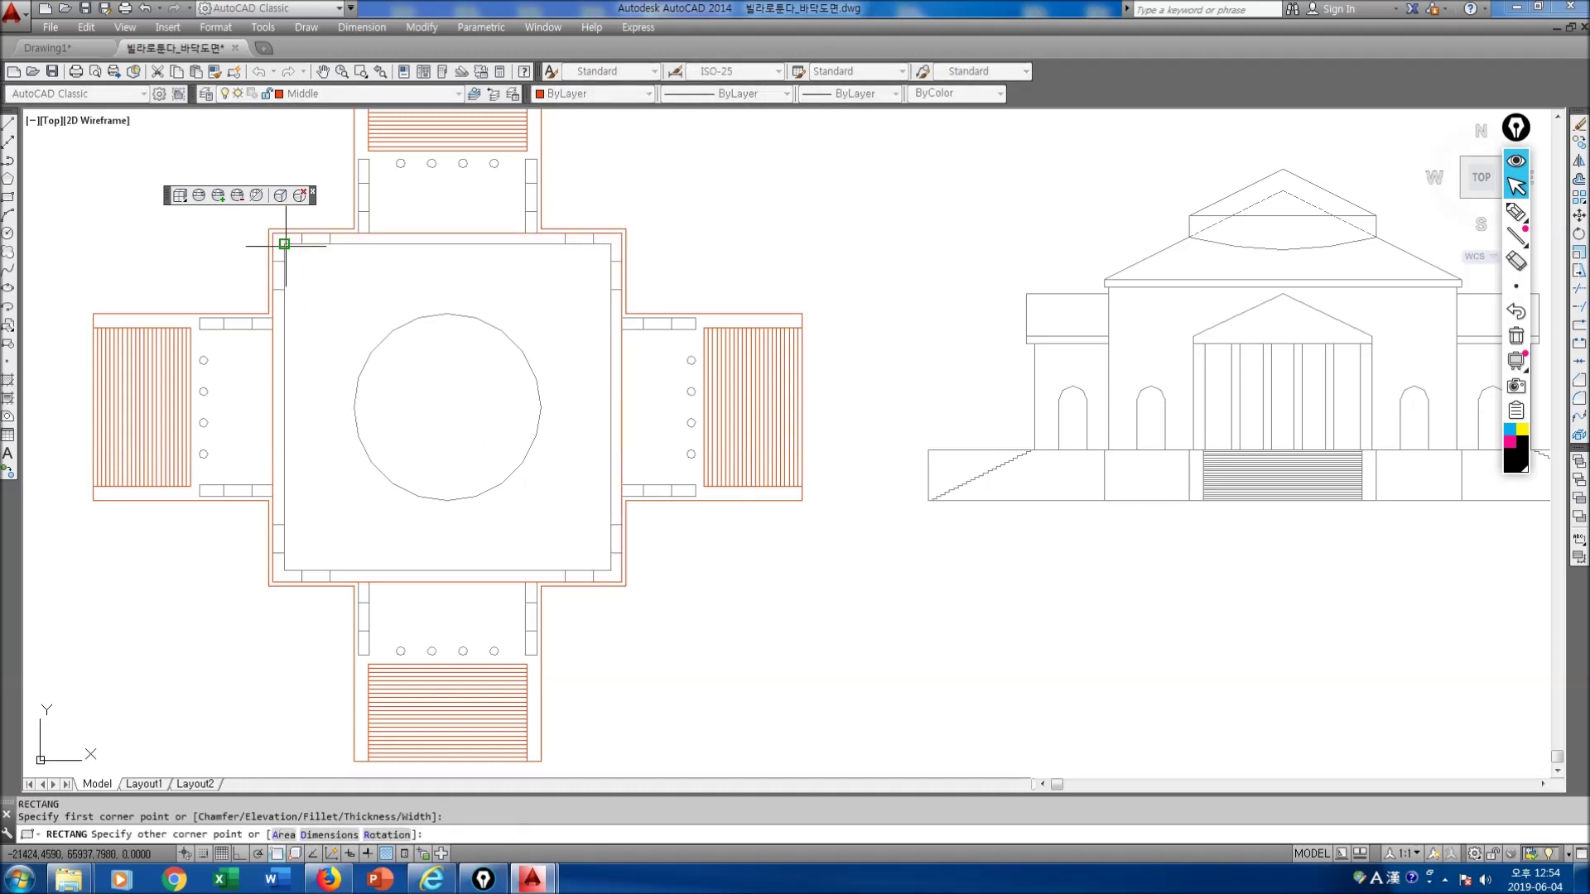
{"action": "left_click", "coordinate": [611, 571]}
{"action": "key", "text": "Escape"}
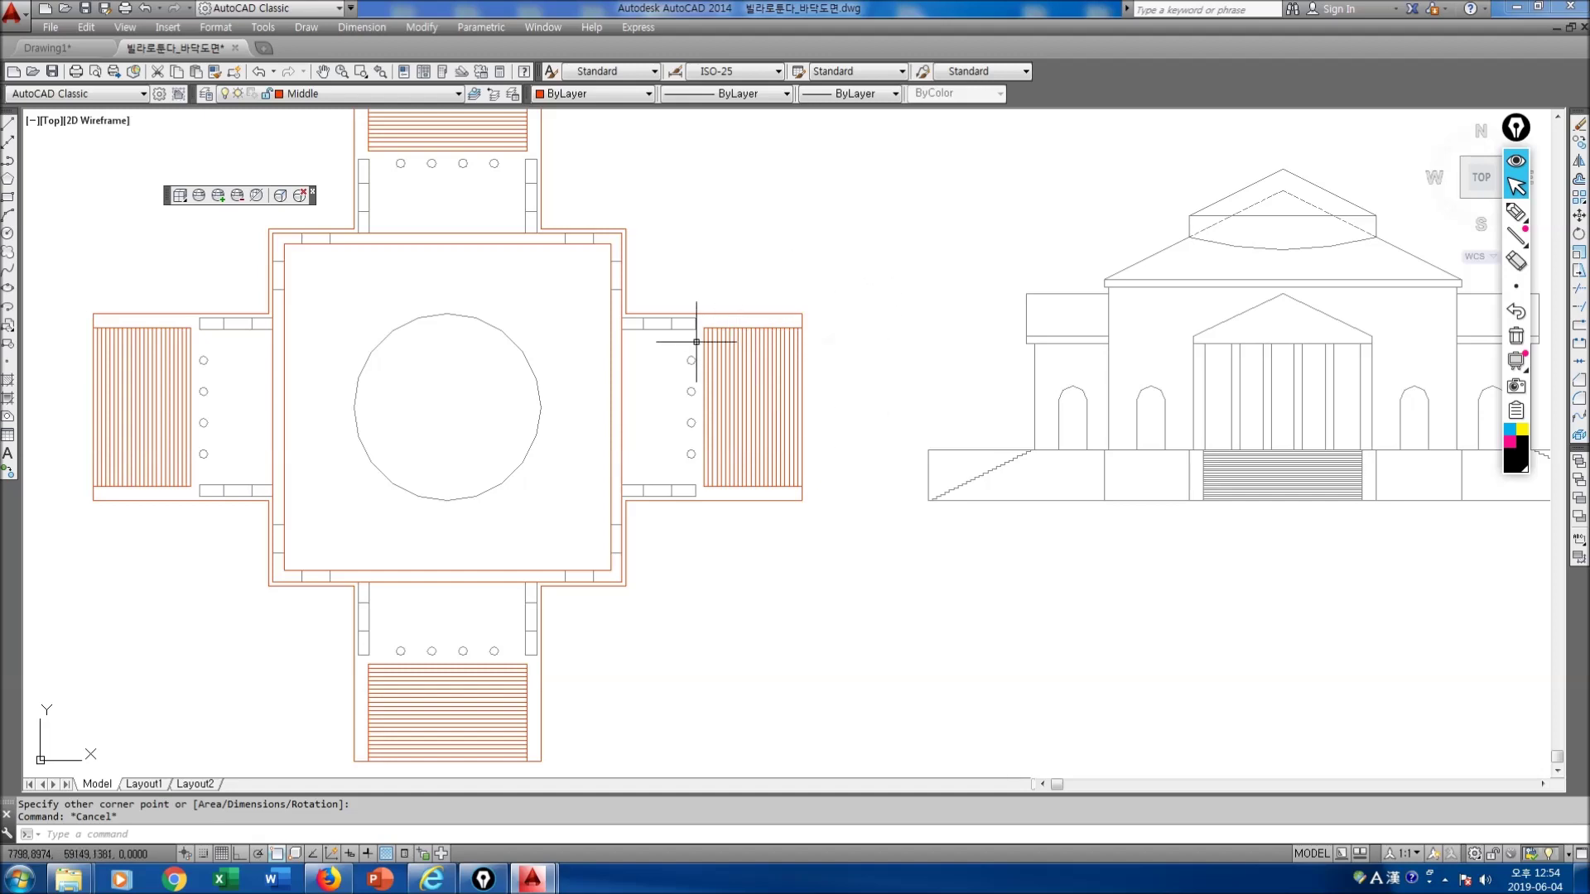
Step: Turn off the Foundation layer
{"action": "left_click", "coordinate": [459, 95]}
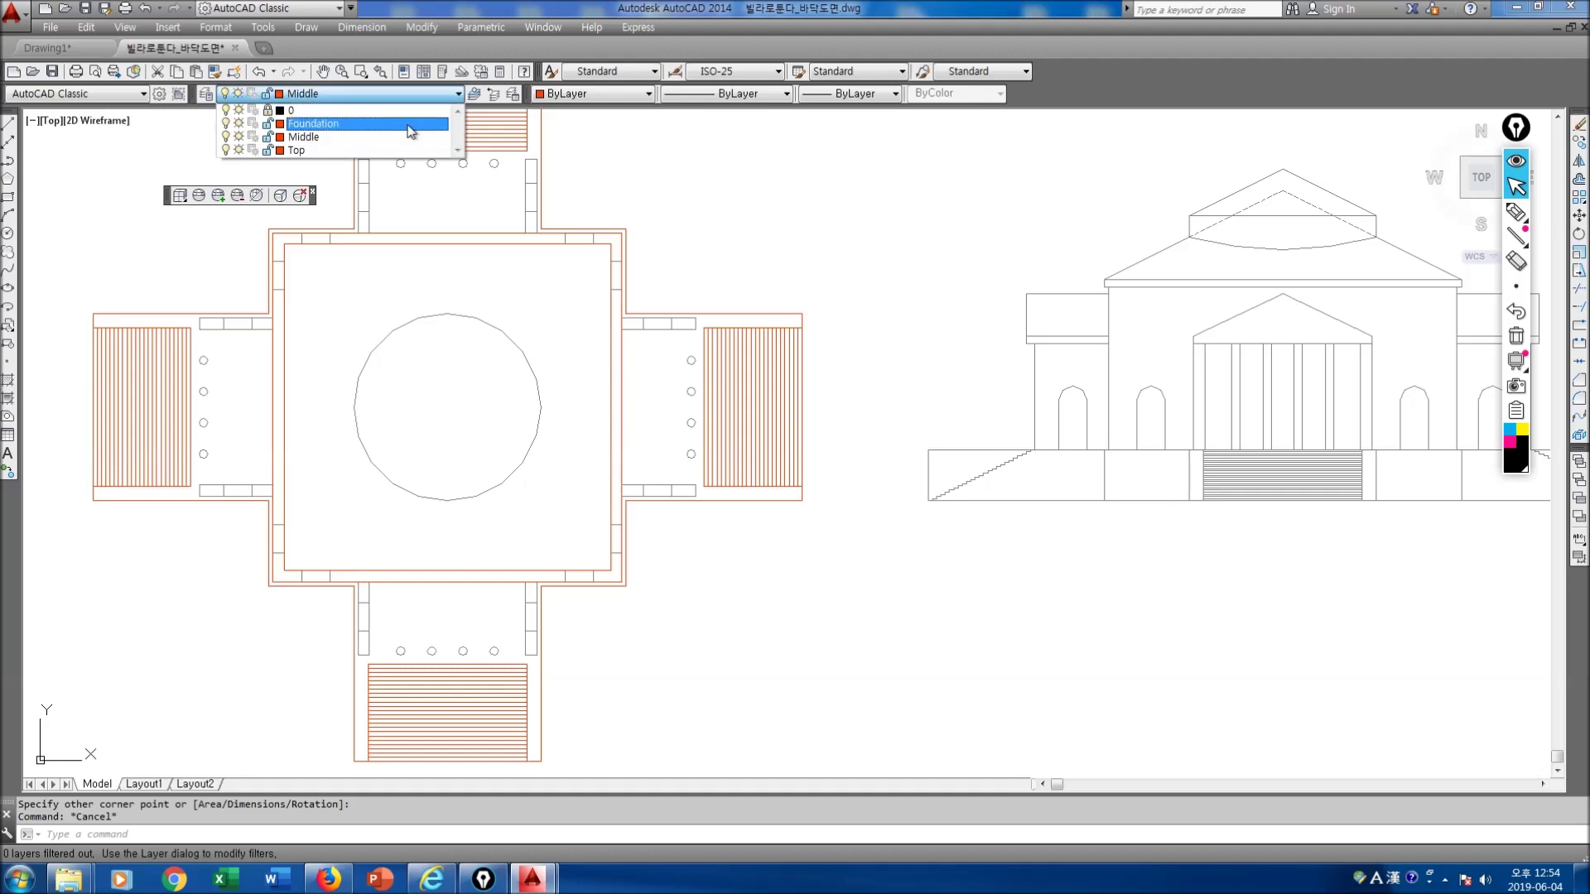
{"action": "left_click", "coordinate": [226, 124]}
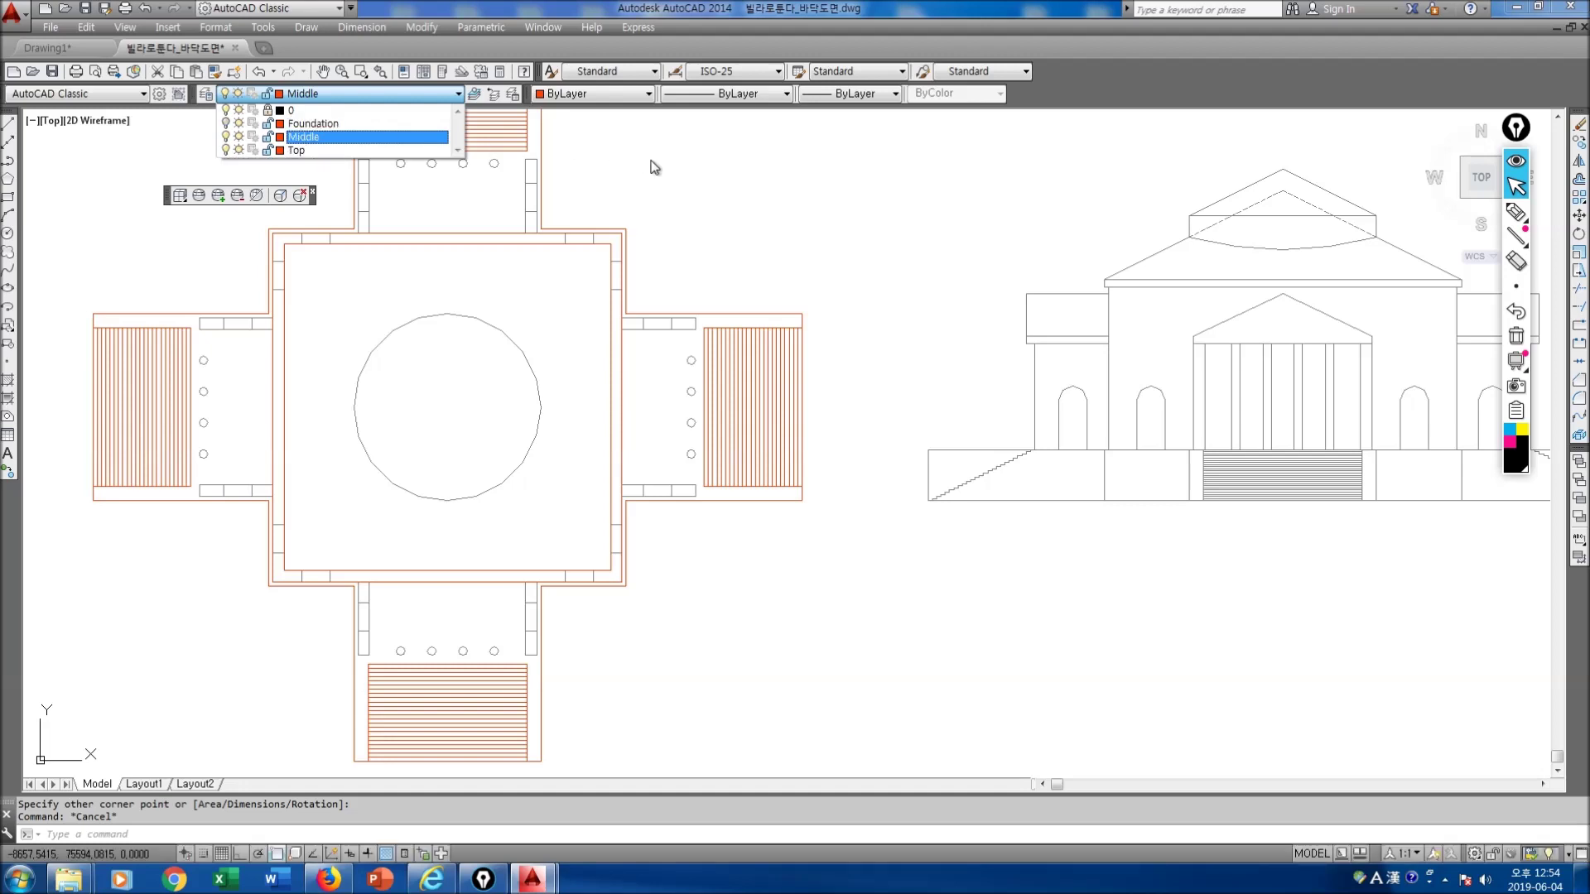
{"action": "left_click", "coordinate": [661, 165]}
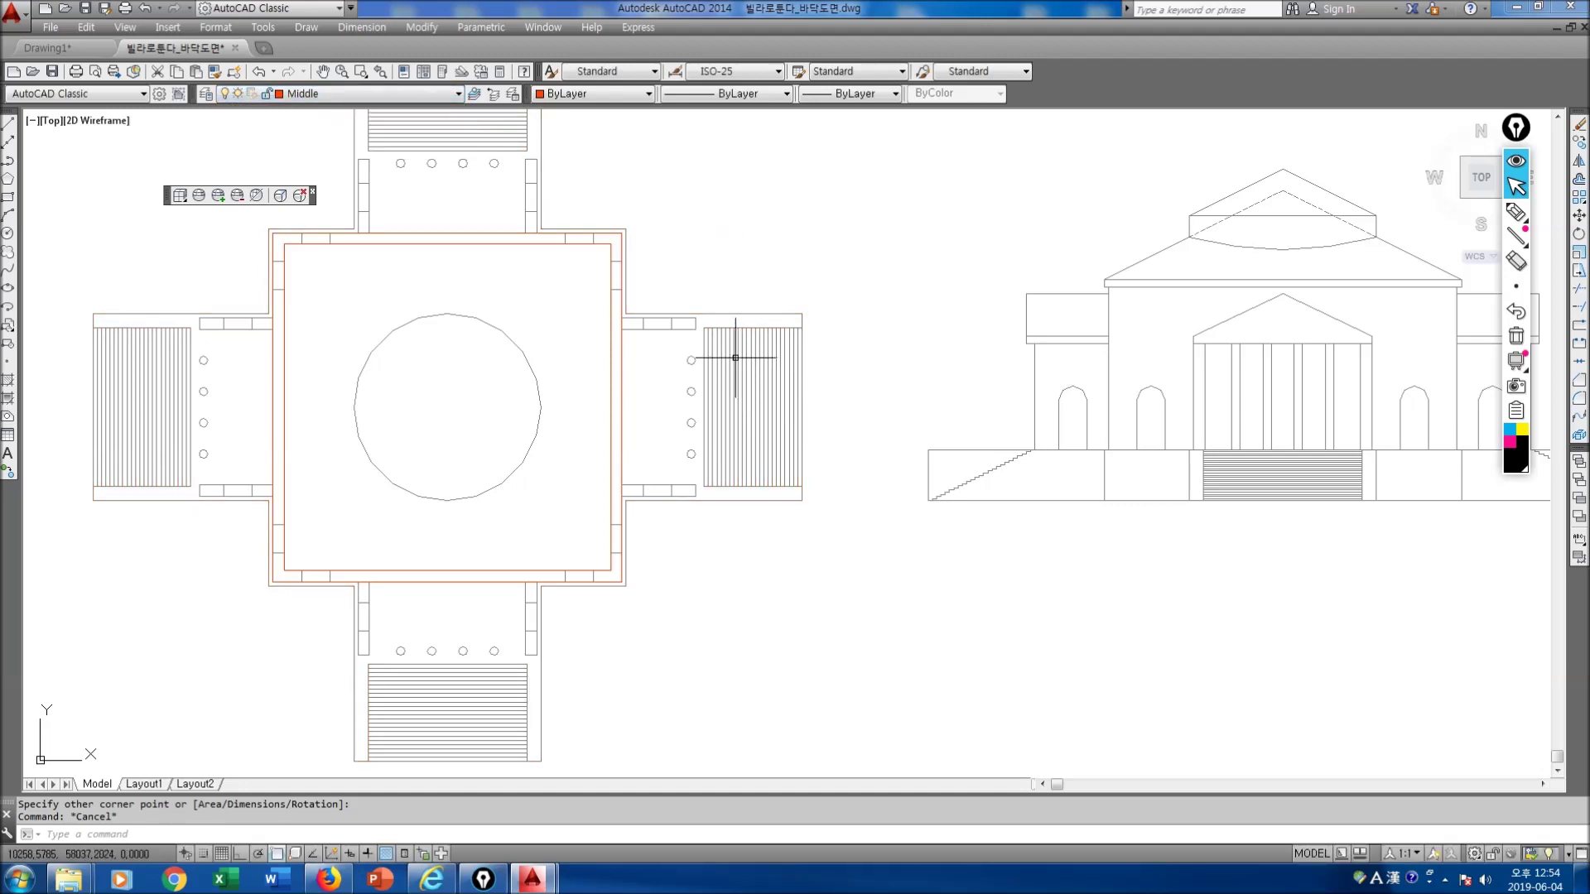
{"action": "mouse_move", "coordinate": [726, 330]}
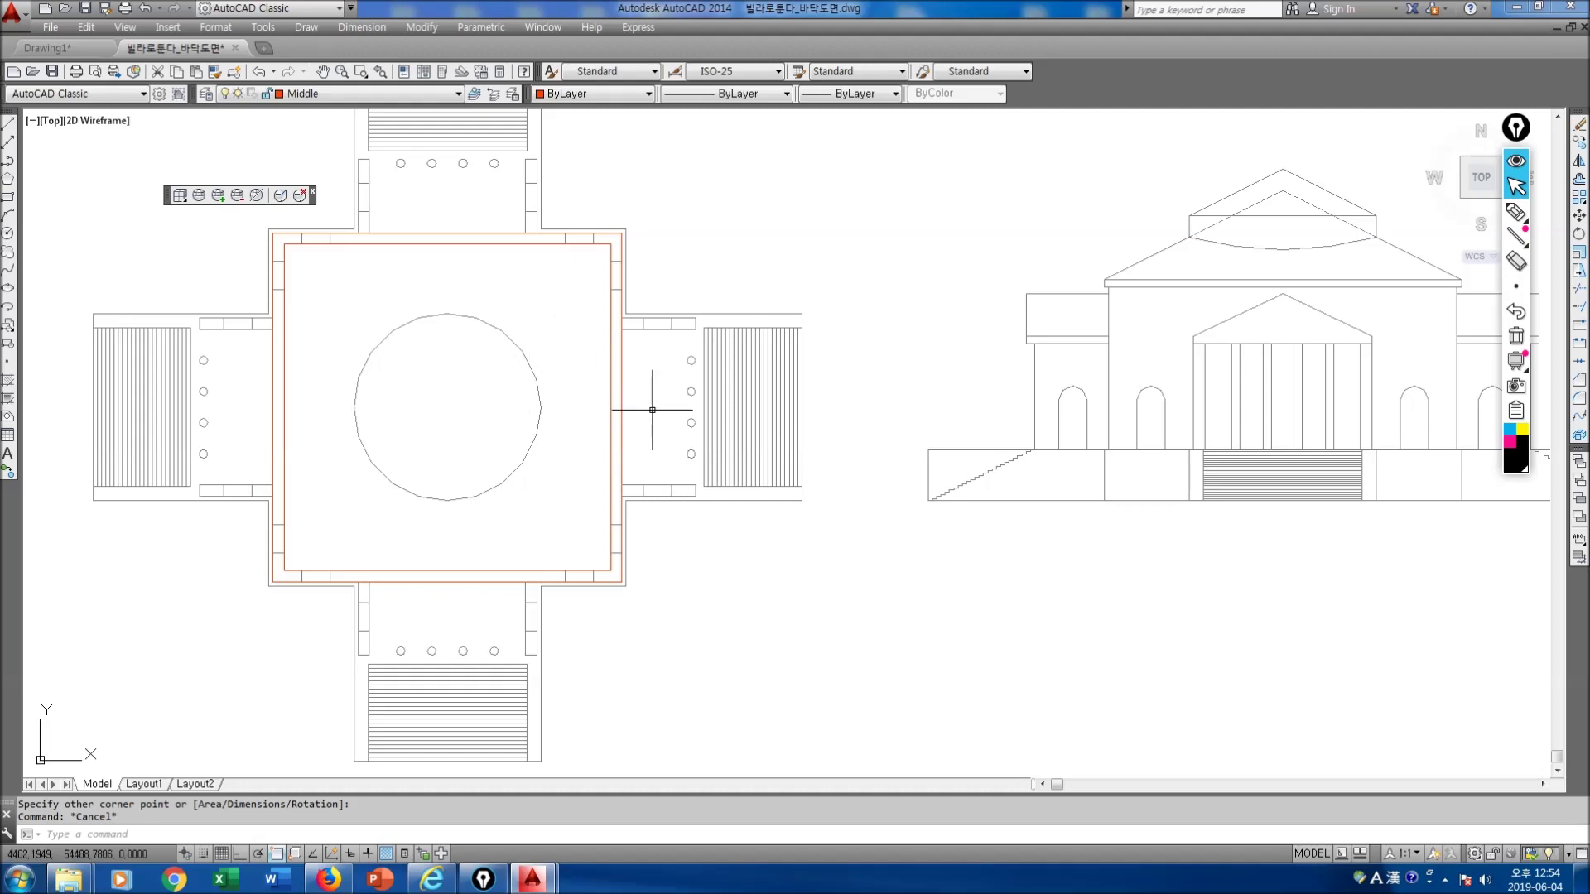
{"action": "key", "text": "Escape"}
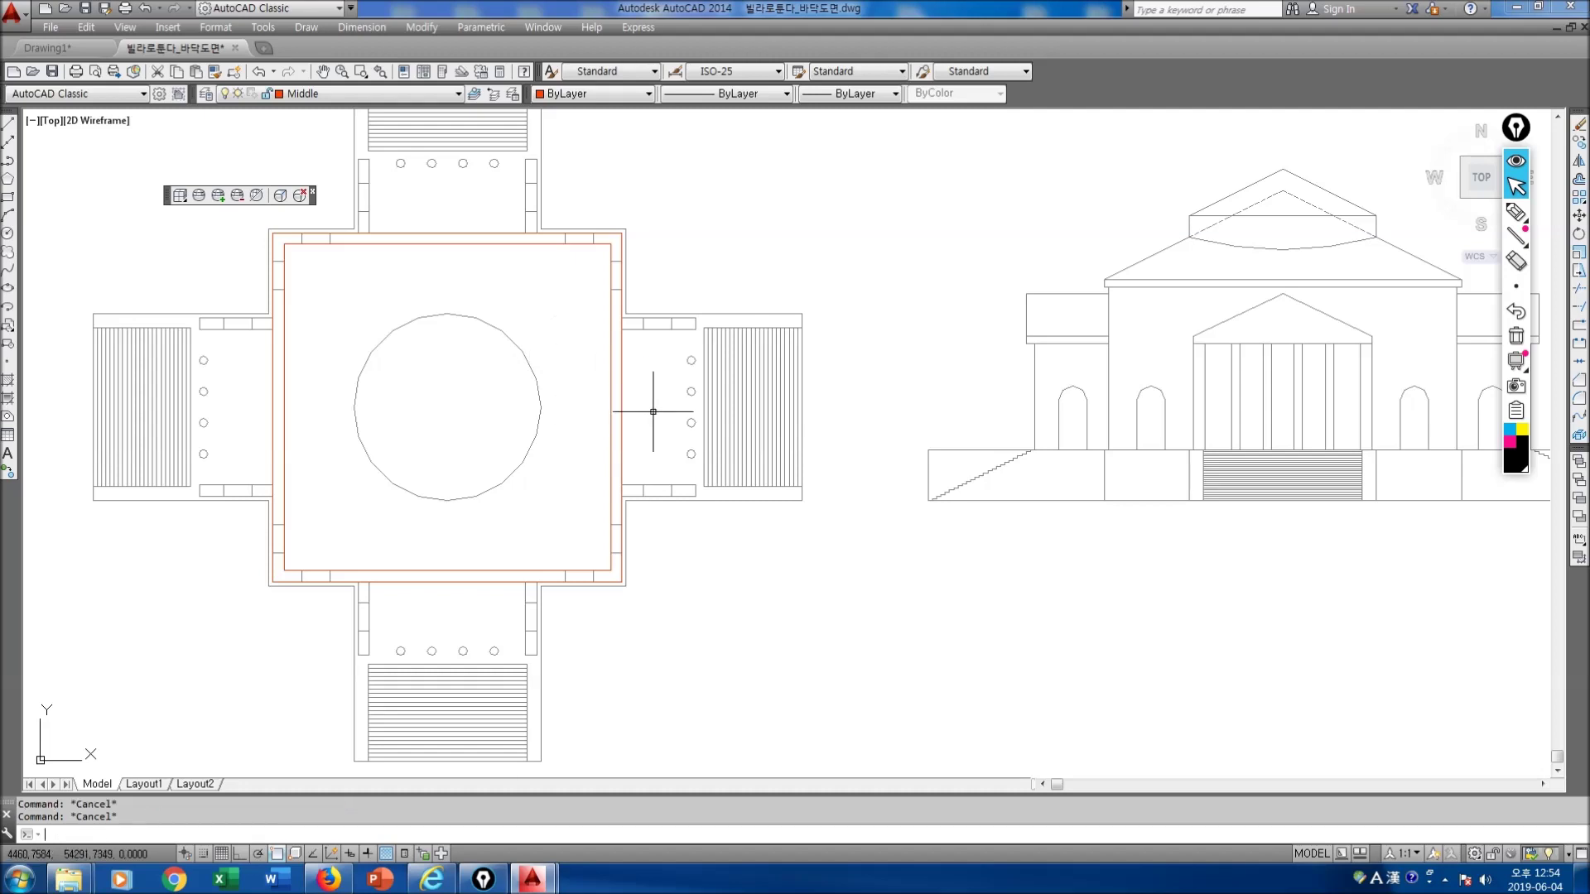
Step: Measure the main block's wall height in the elevation, from the foundation's top edge up to the underside of the roof edge
{"action": "middle_click_drag", "start_coordinate": [887, 355], "coordinate": [727, 414]}
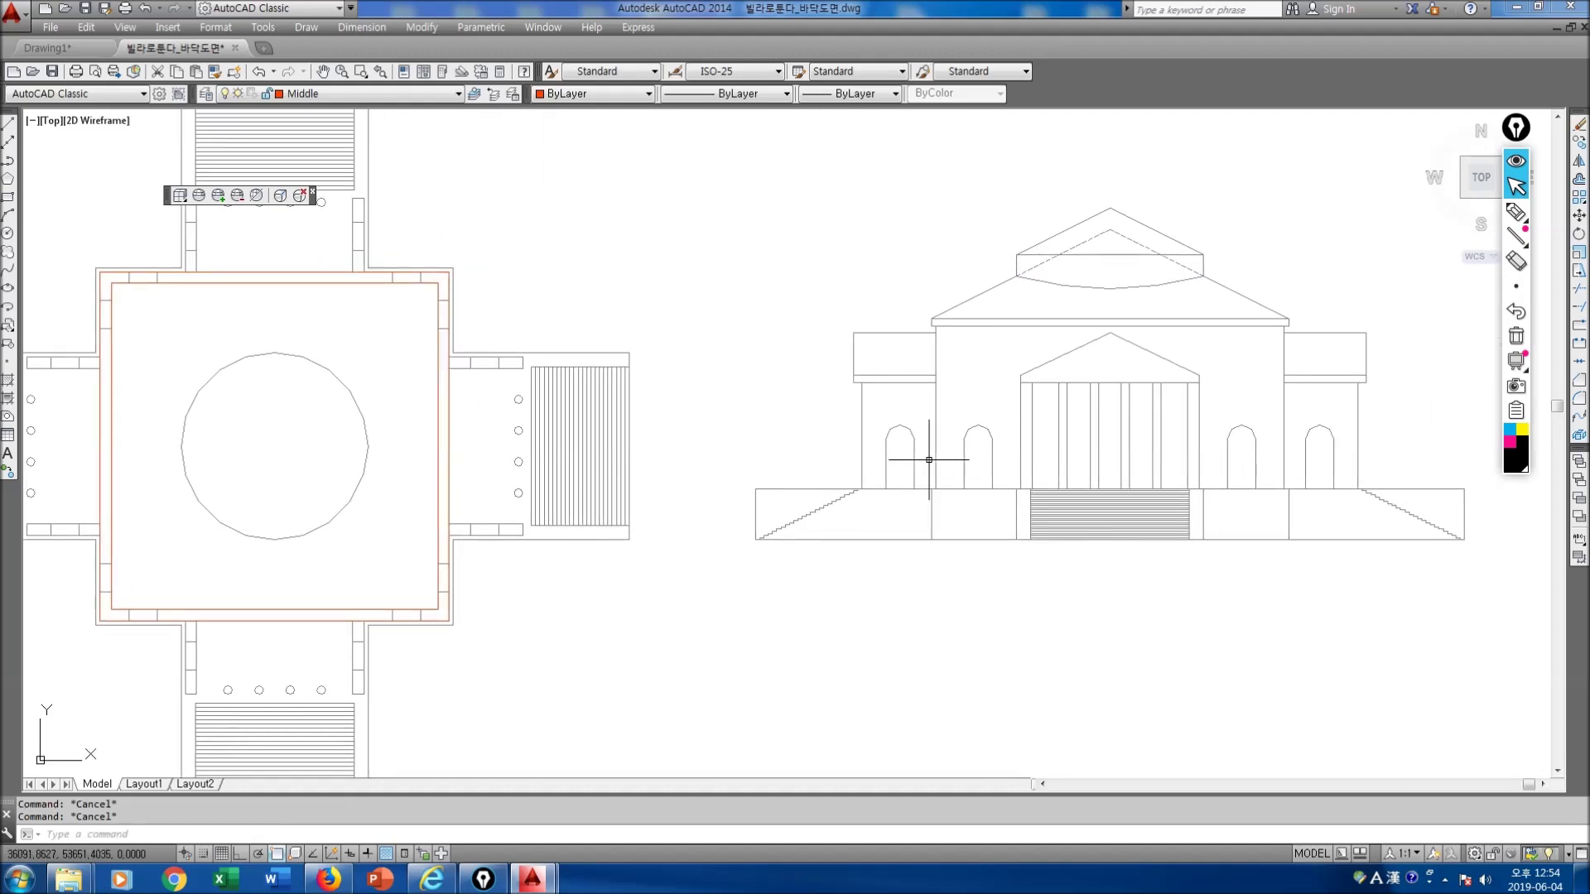
{"action": "key", "text": "Return"}
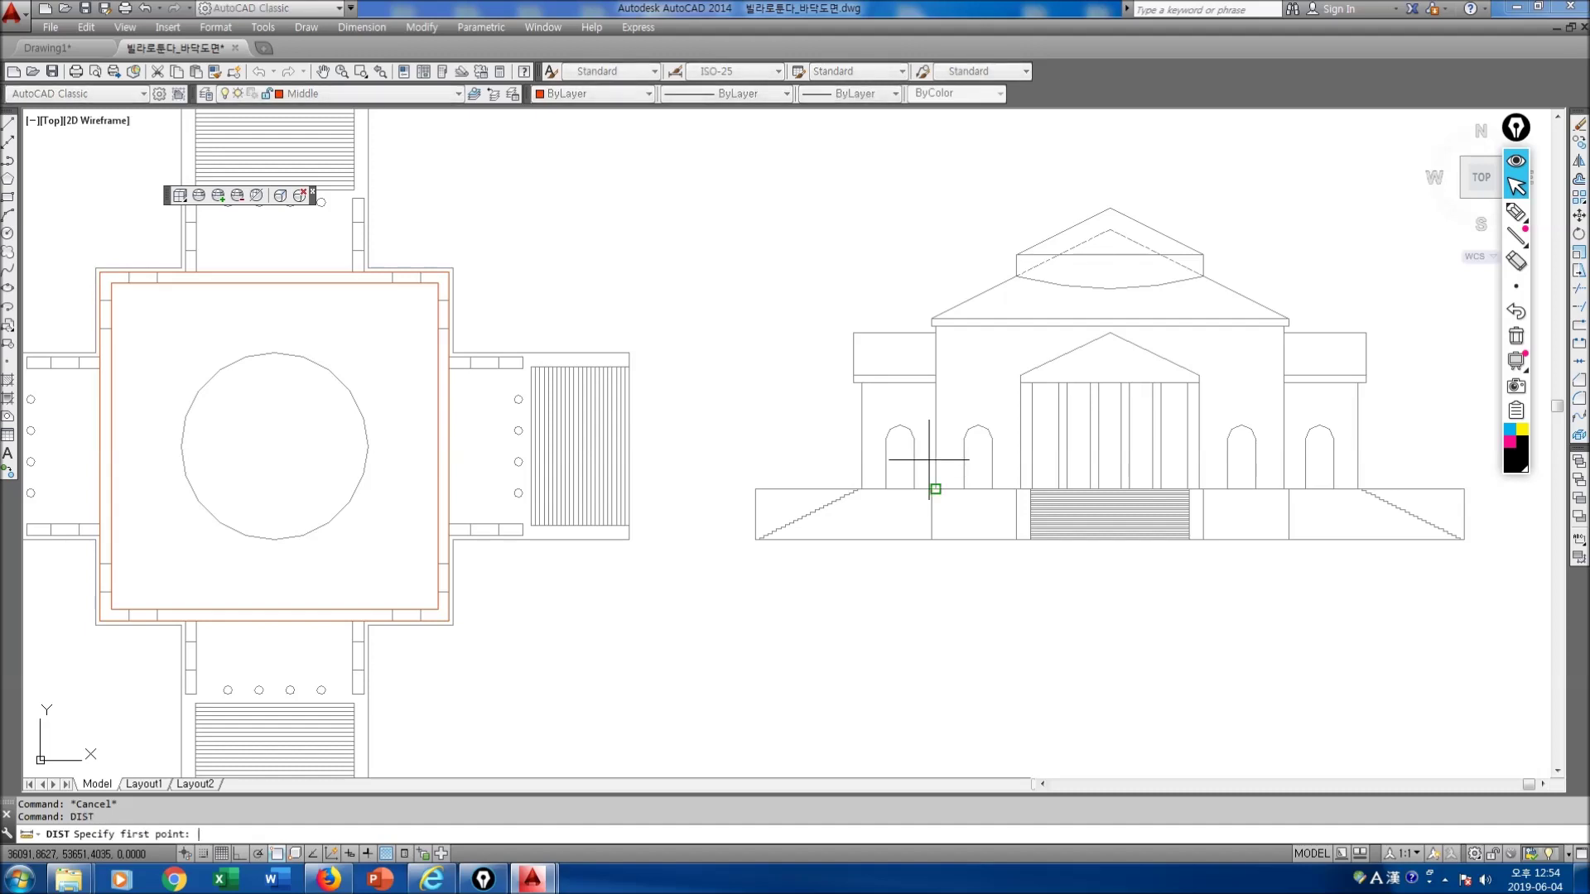
{"action": "left_click", "coordinate": [936, 489]}
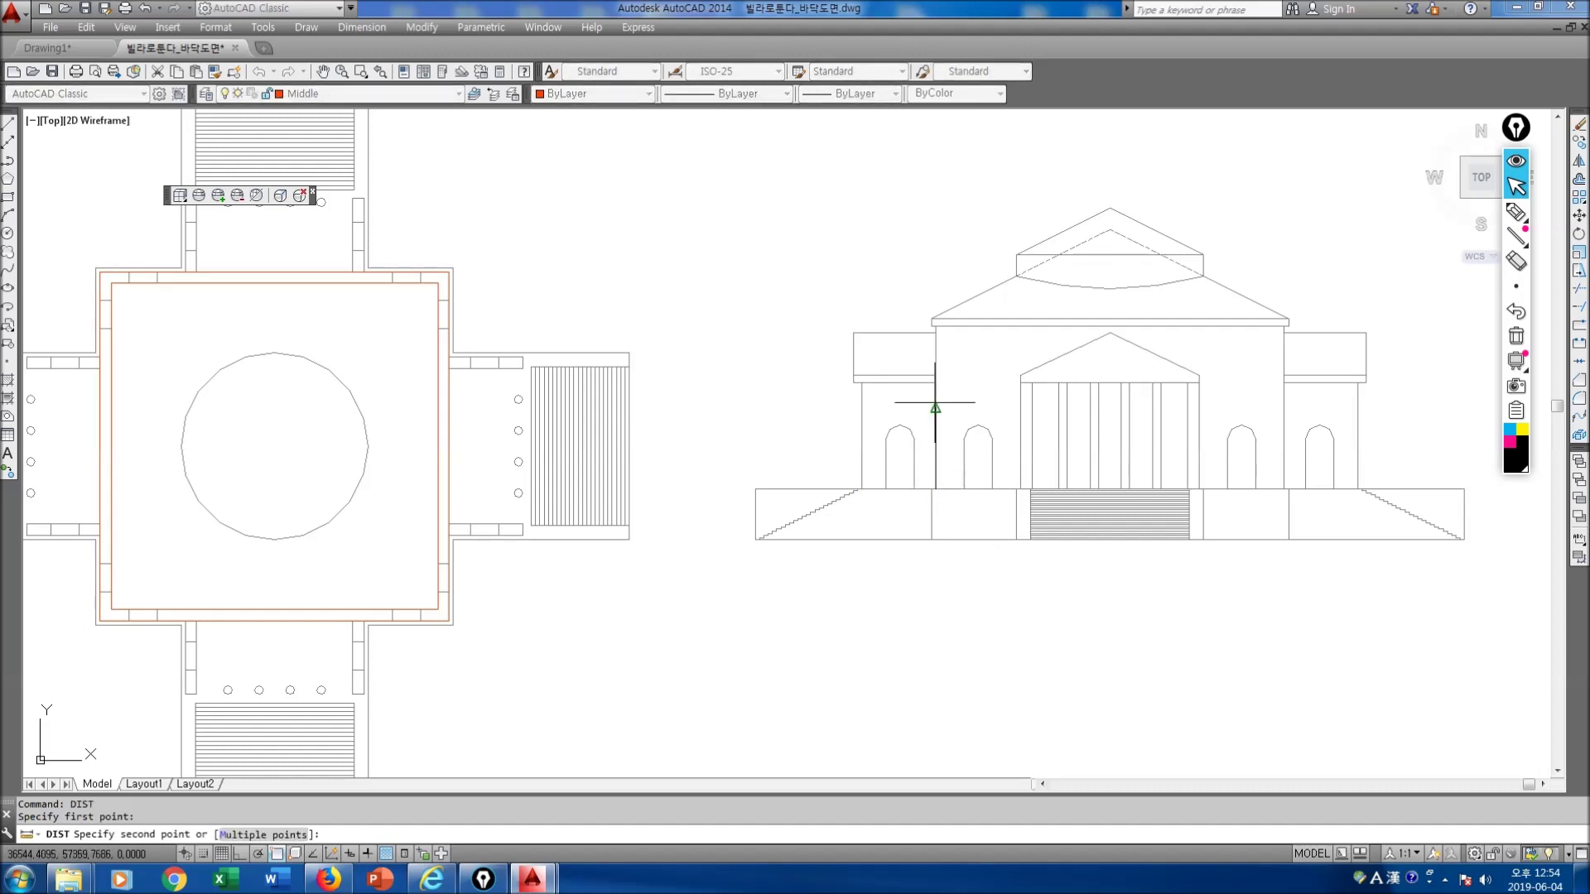
{"action": "left_click", "coordinate": [935, 325]}
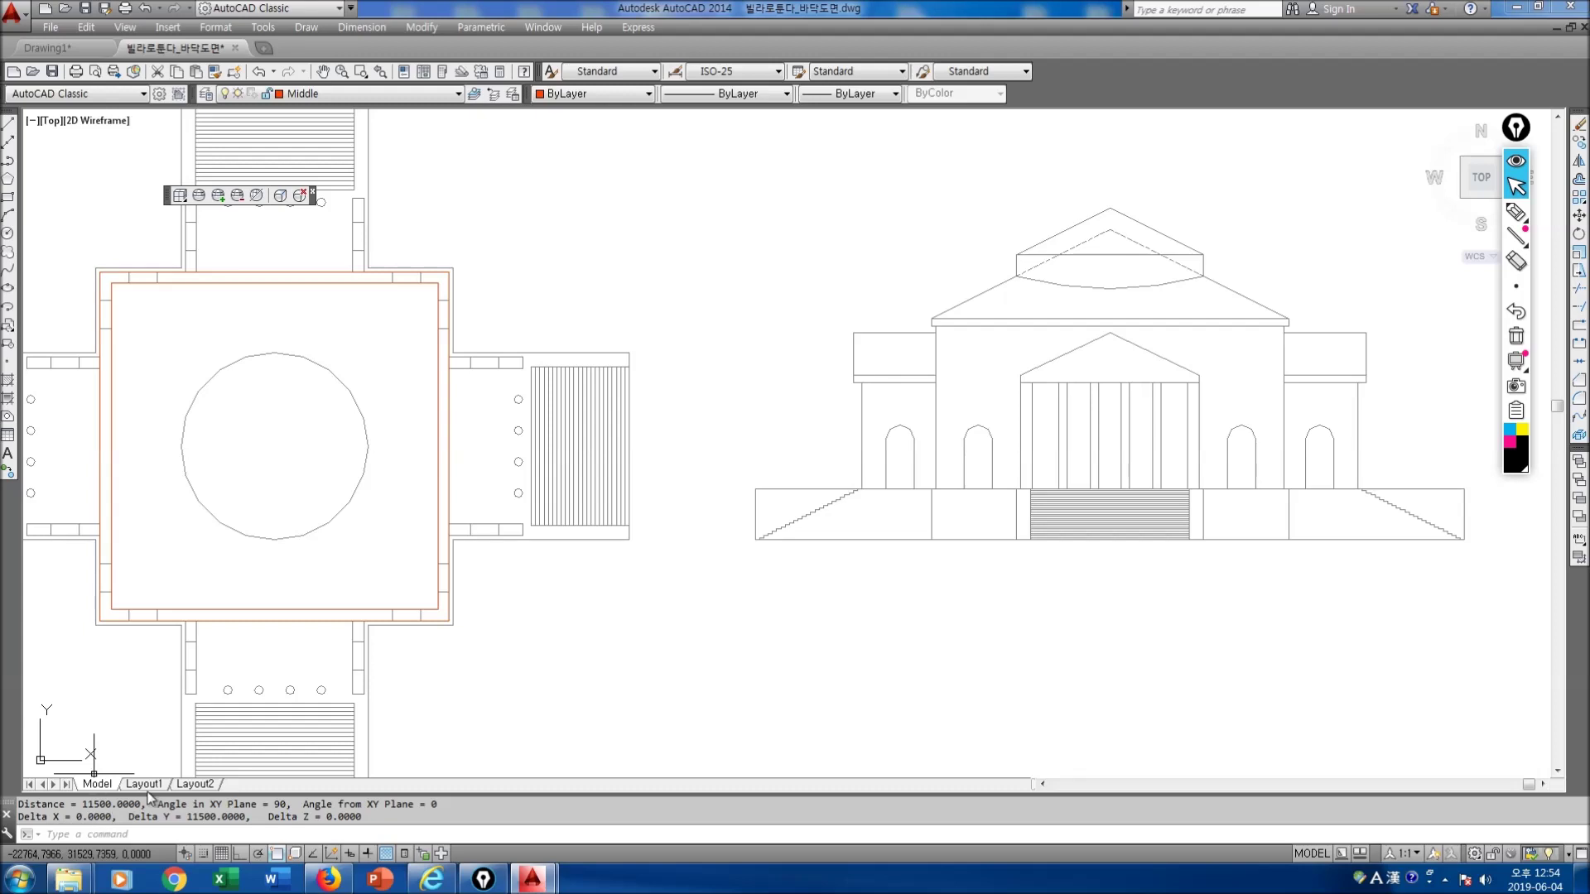
Step: Extrude the outer and inner wall rectangles of the central square to a height of 11500 in a tilted 3D view
{"action": "middle_click_drag", "start_coordinate": [486, 632], "coordinate": [720, 550]}
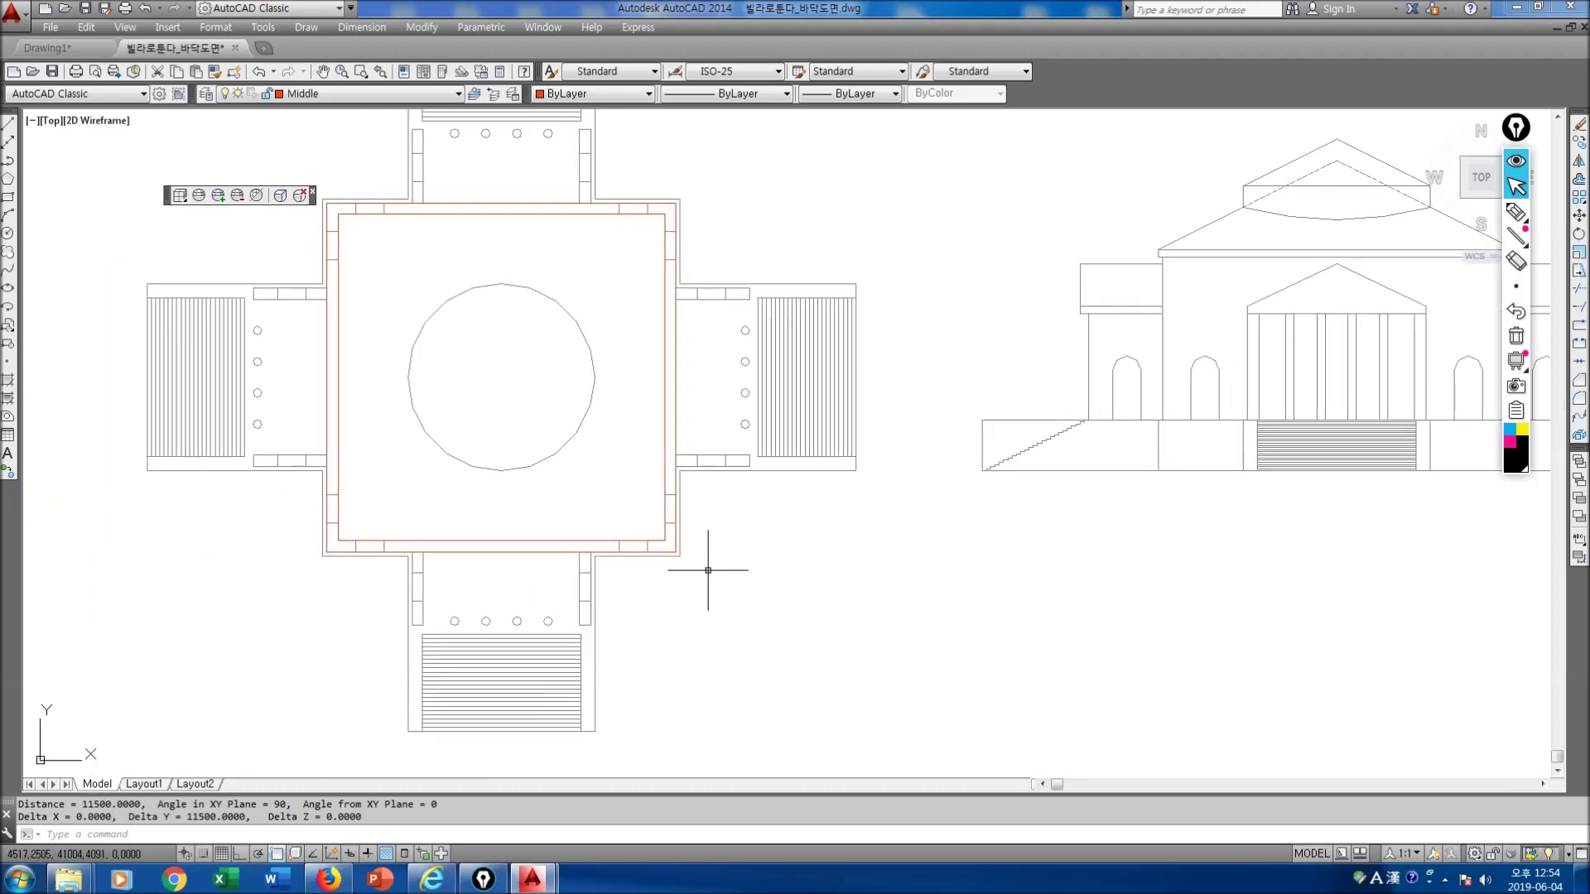
{"action": "type", "text": "orbit"}
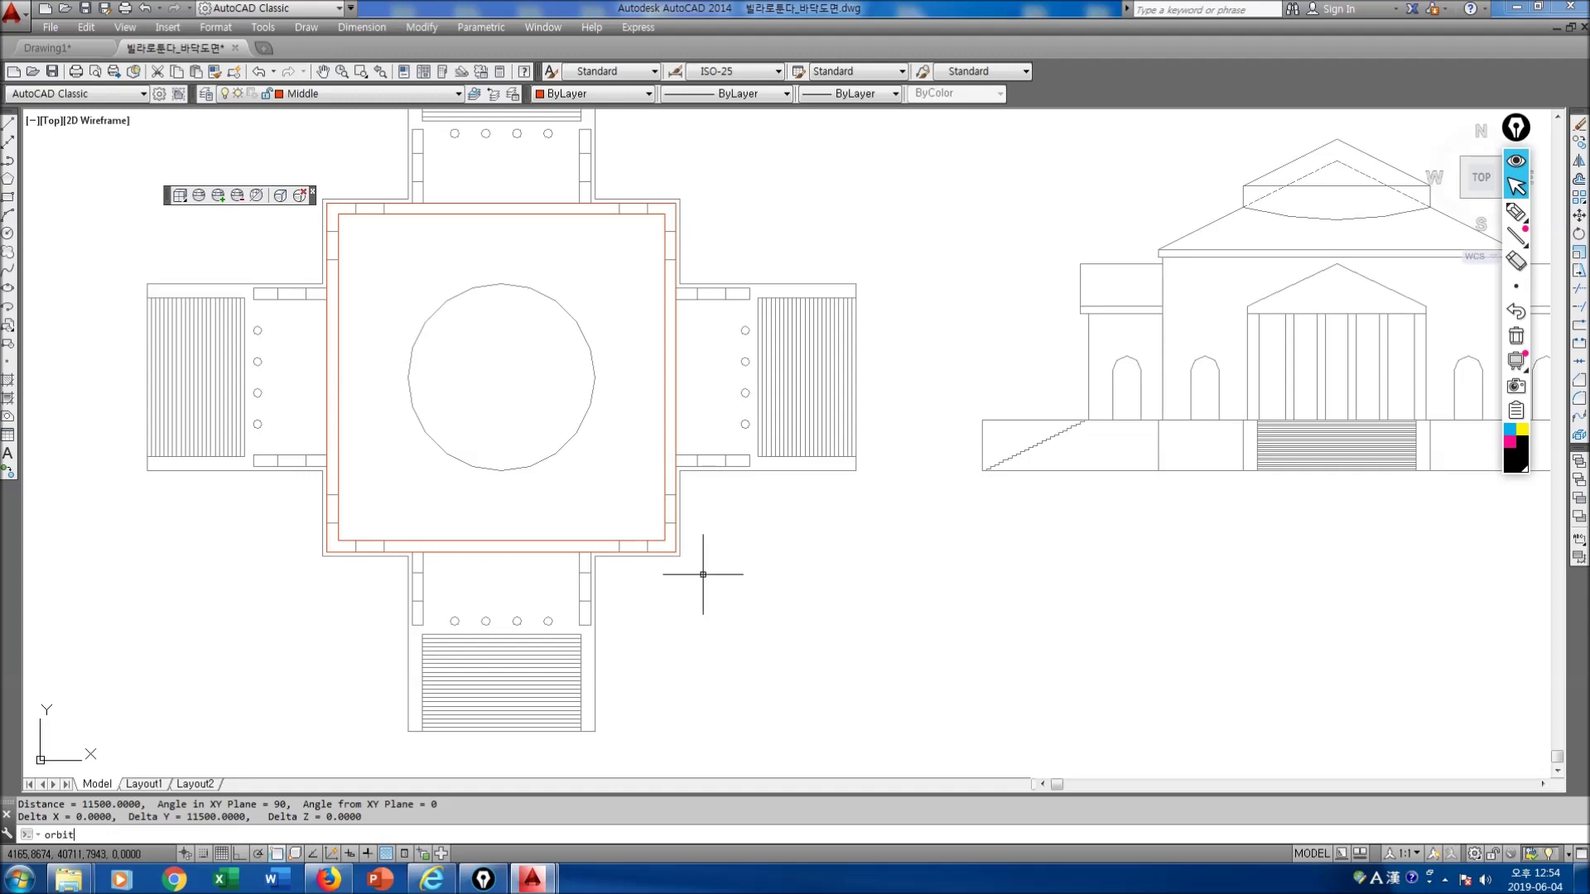
{"action": "key", "text": "Return"}
{"action": "left_click_drag", "start_coordinate": [756, 599], "coordinate": [766, 464]}
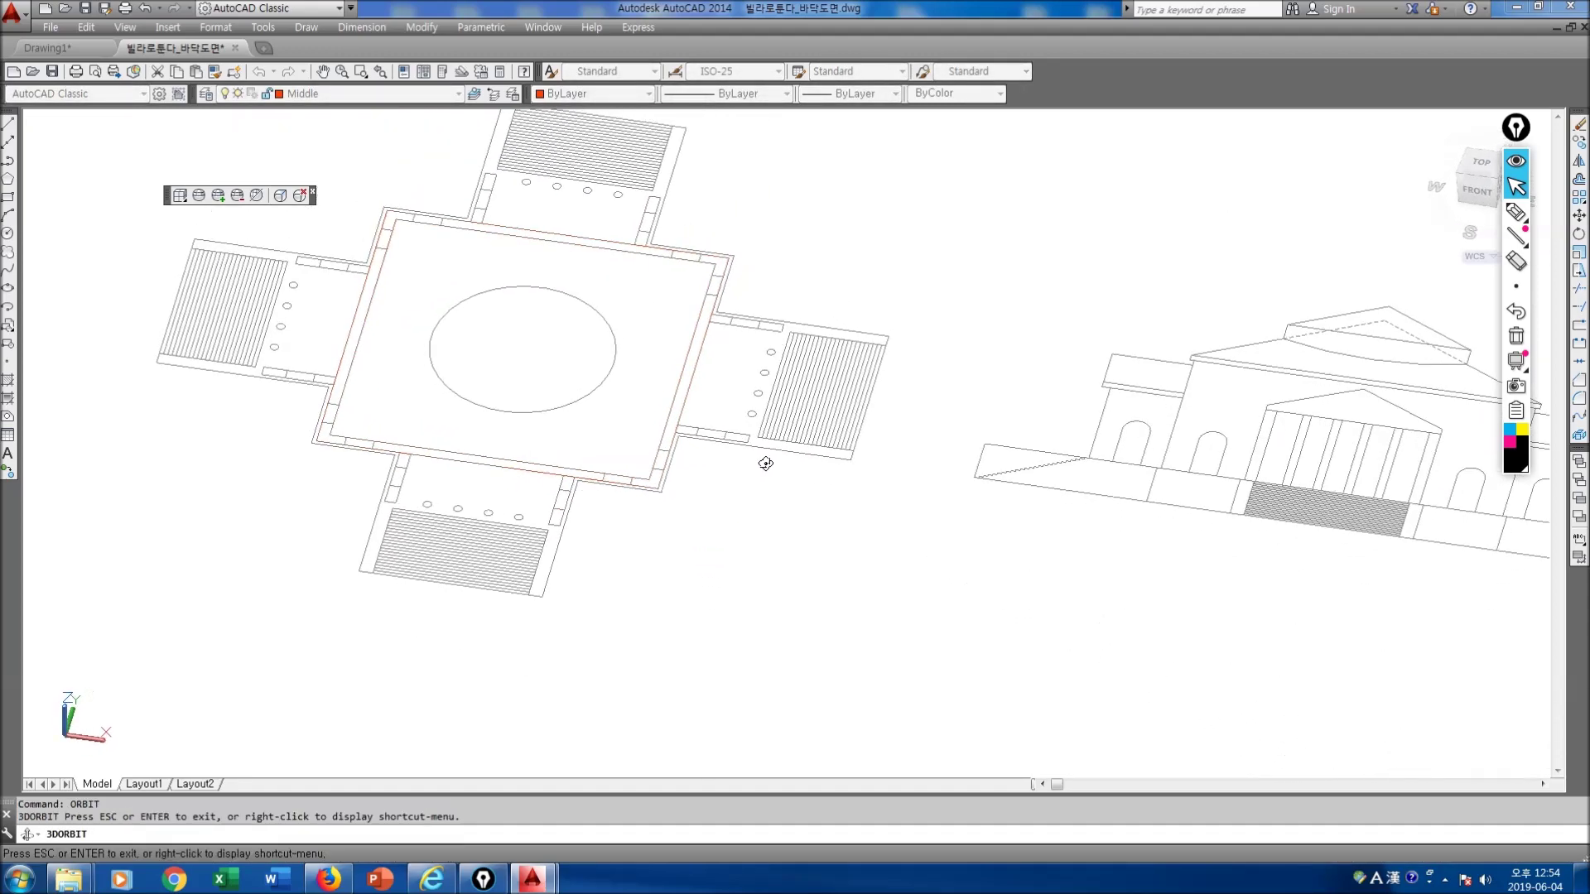
{"action": "key", "text": "Escape"}
{"action": "middle_click_drag", "start_coordinate": [633, 489], "coordinate": [677, 611]}
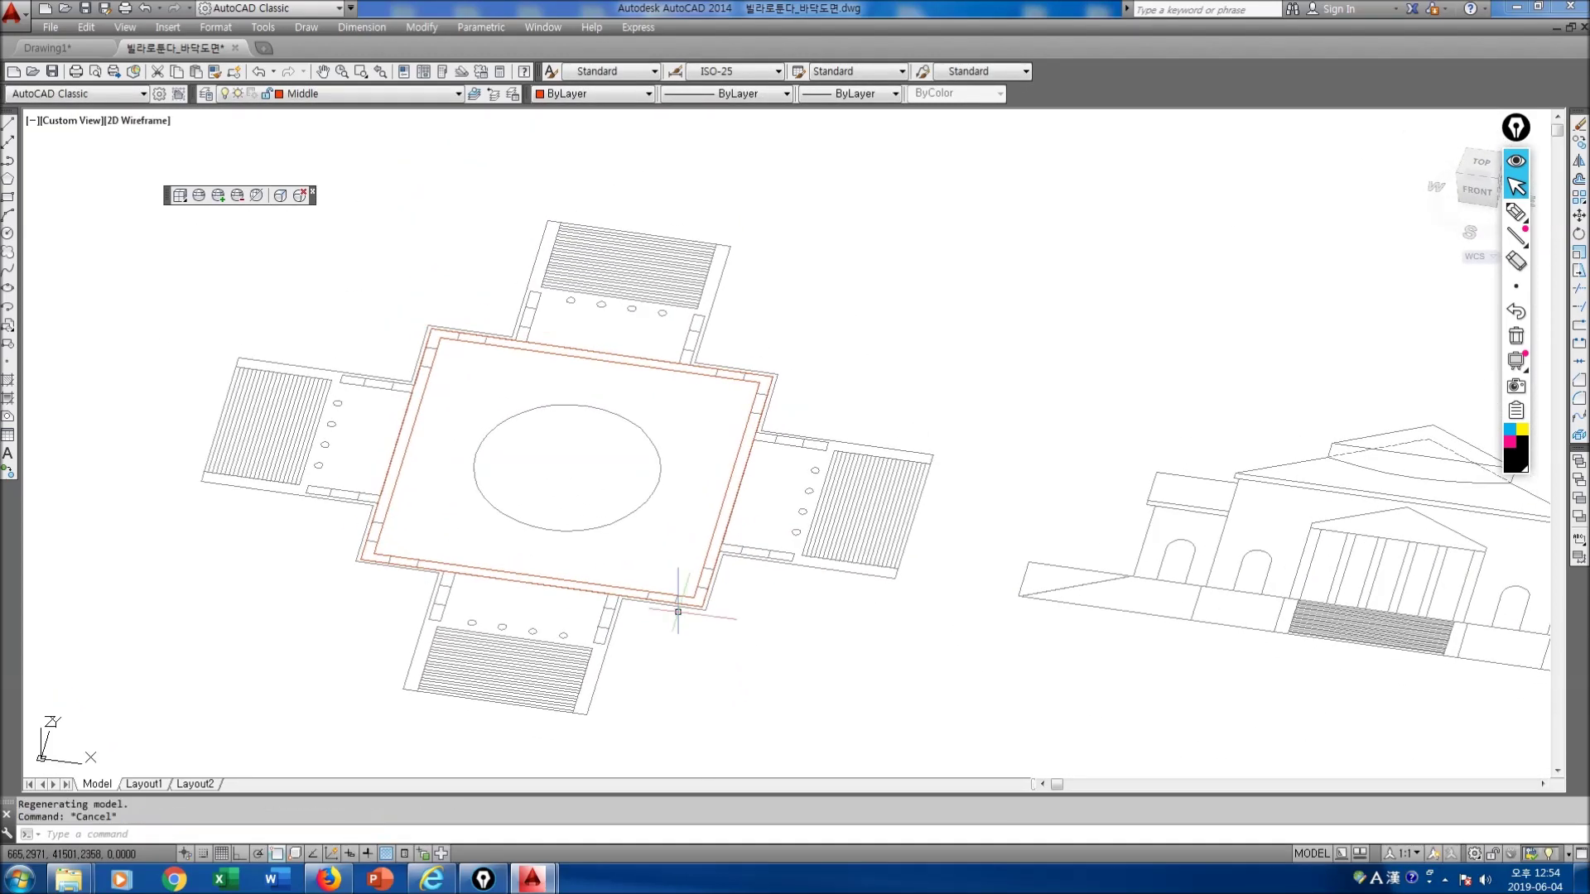
{"action": "type", "text": "extrude"}
{"action": "key", "text": "Return"}
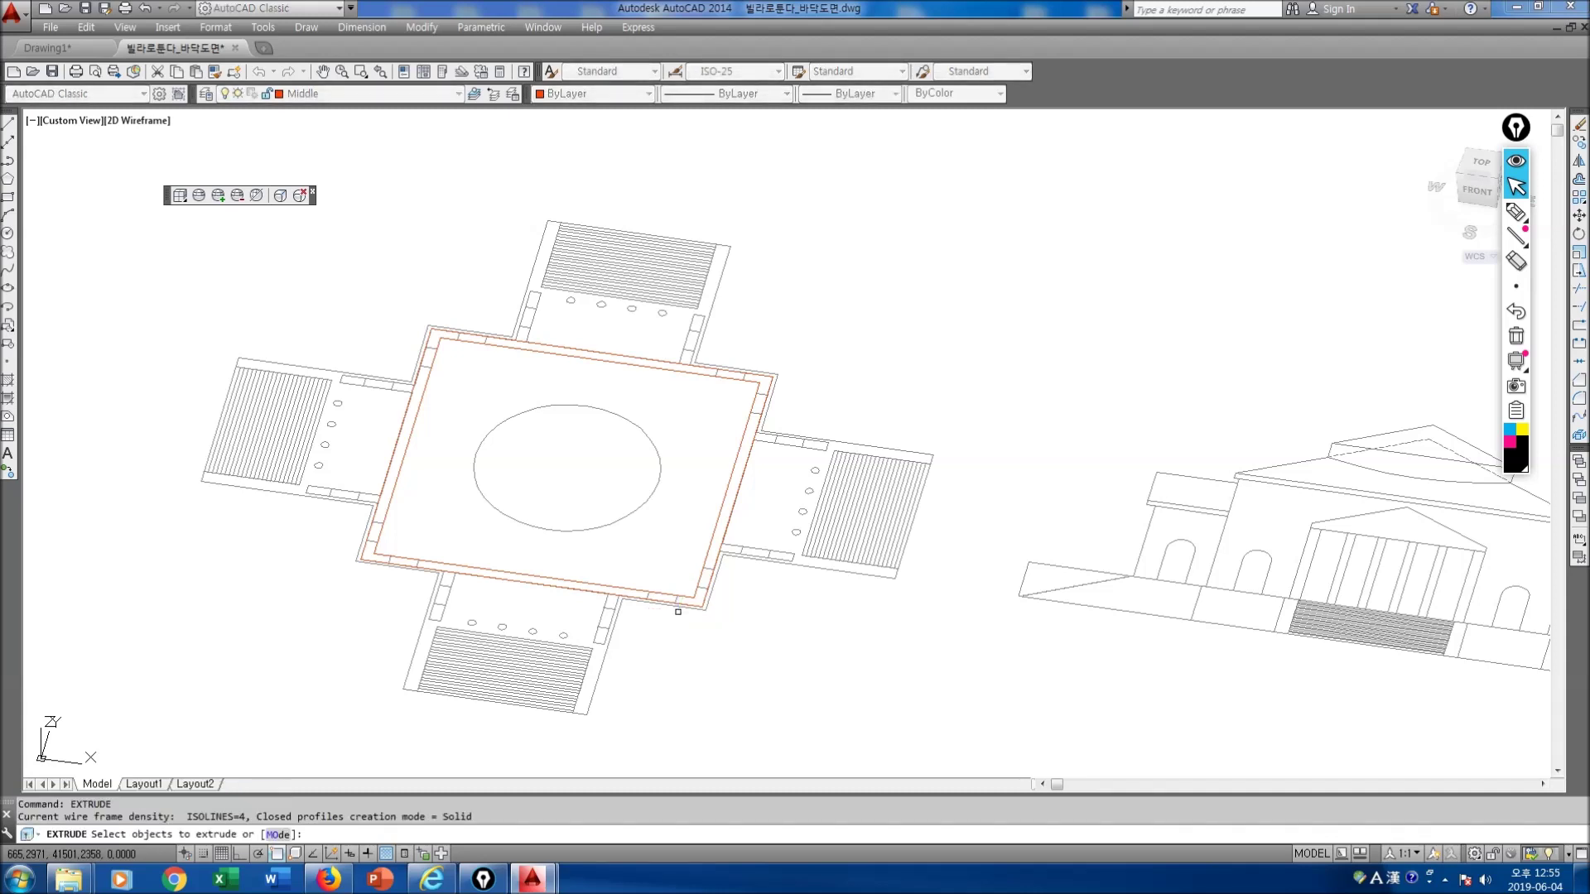
{"action": "left_click", "coordinate": [728, 528]}
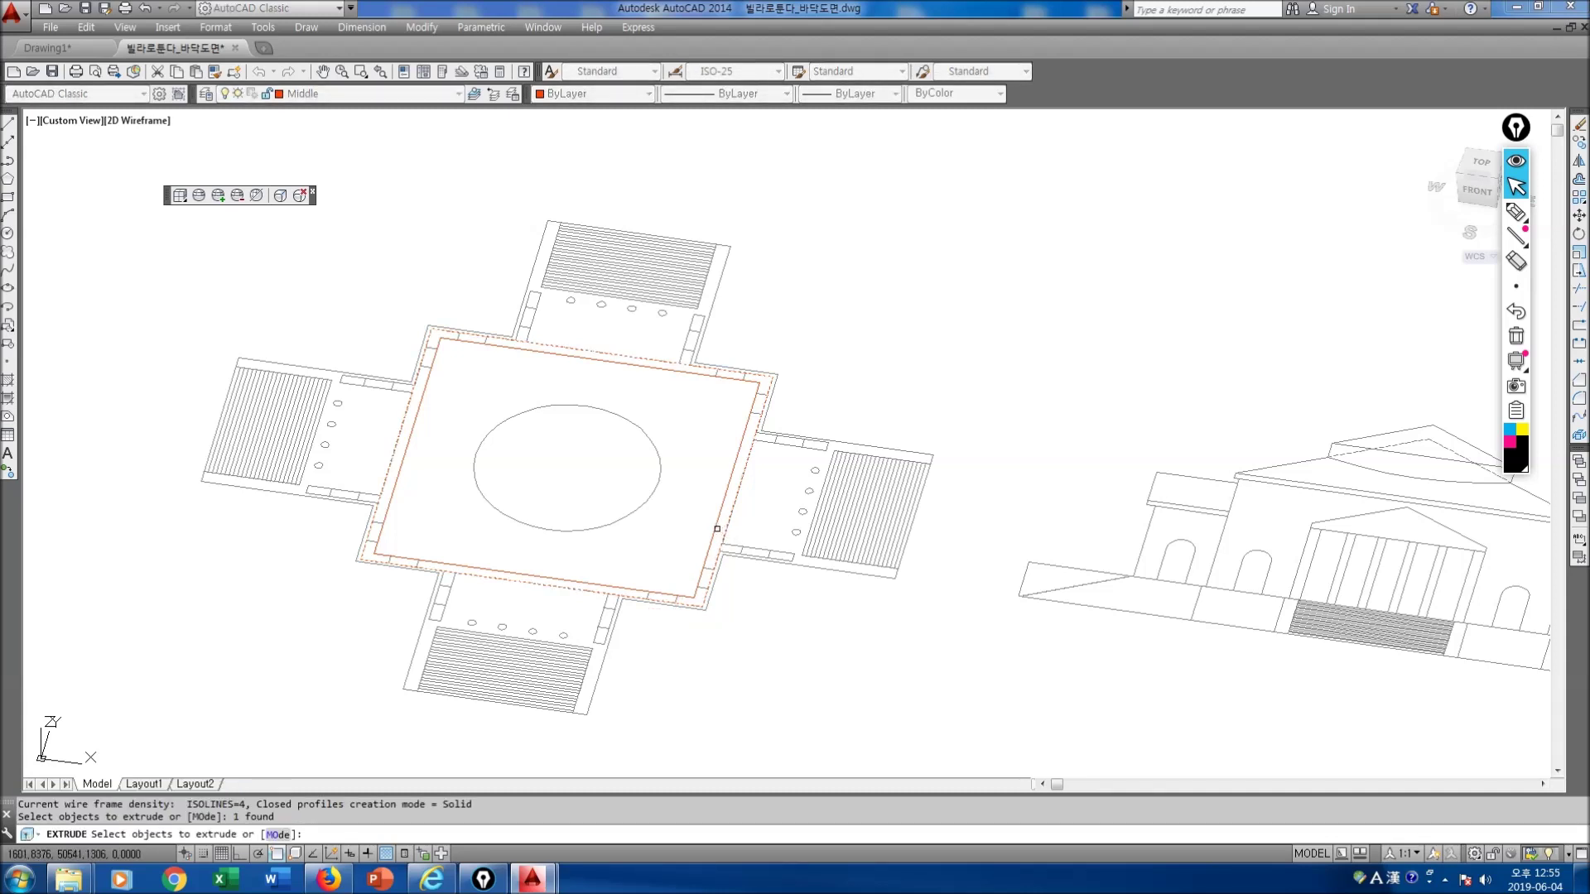
{"action": "left_click", "coordinate": [715, 527]}
{"action": "key", "text": "Return"}
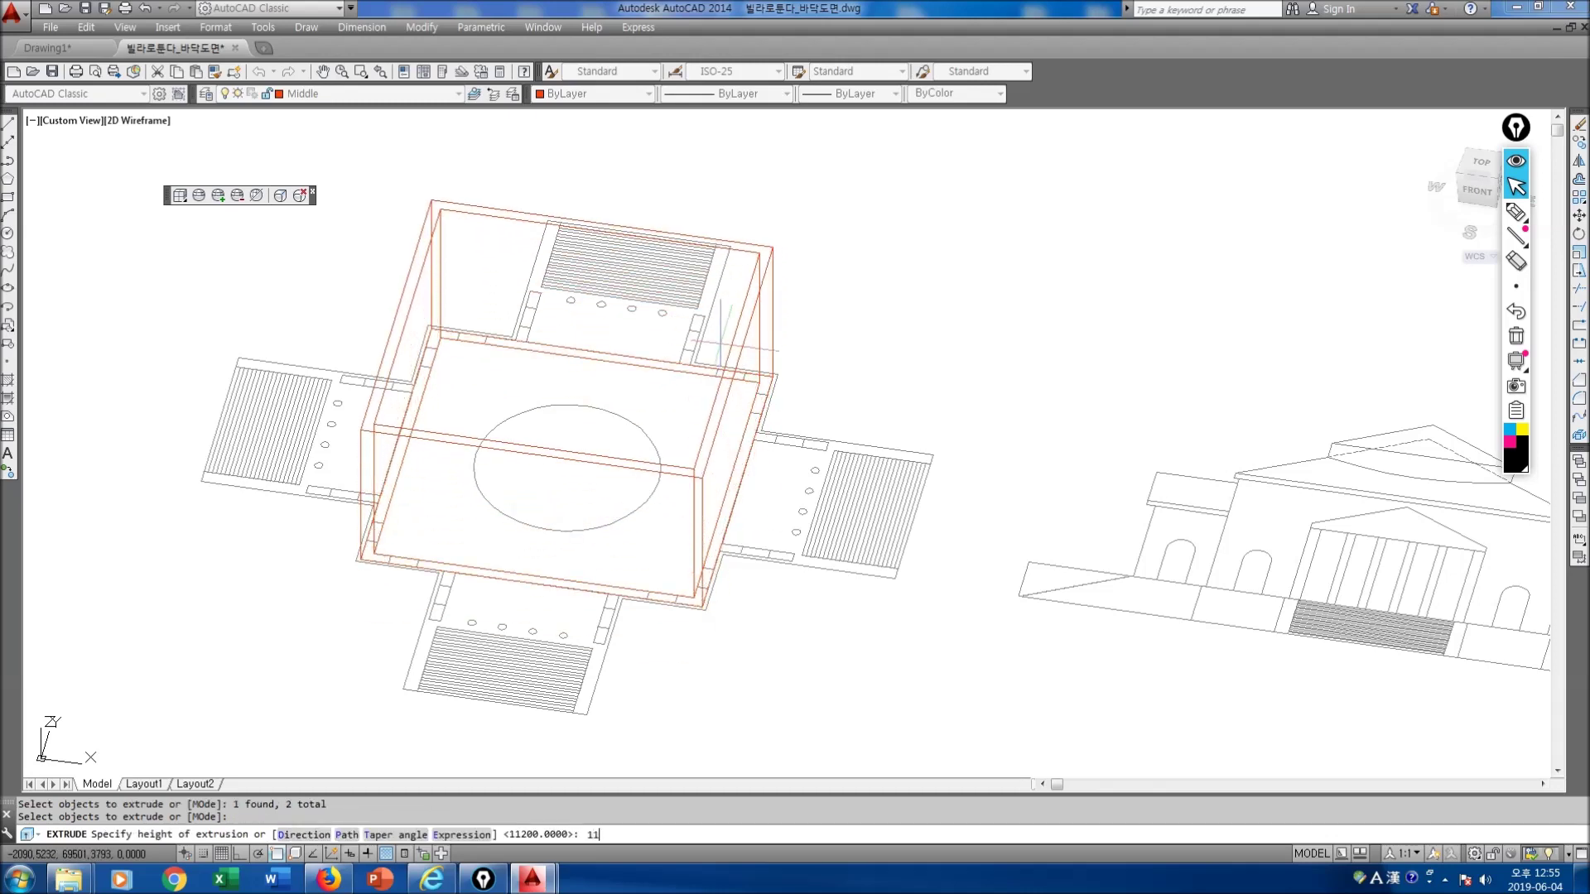
{"action": "key", "text": "Return"}
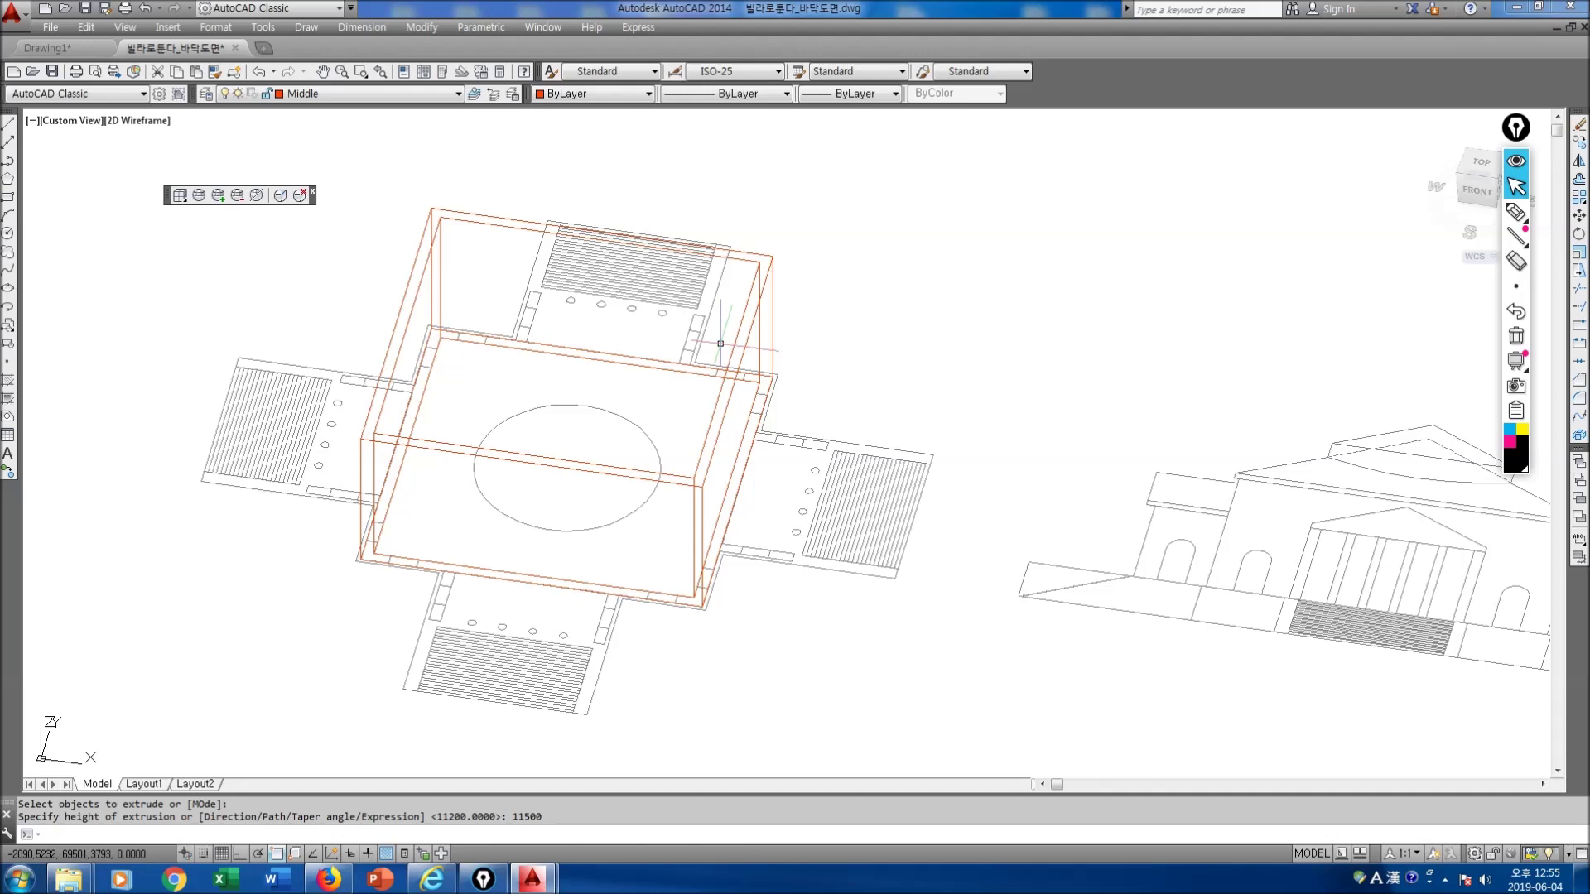
{"action": "key", "text": "Escape"}
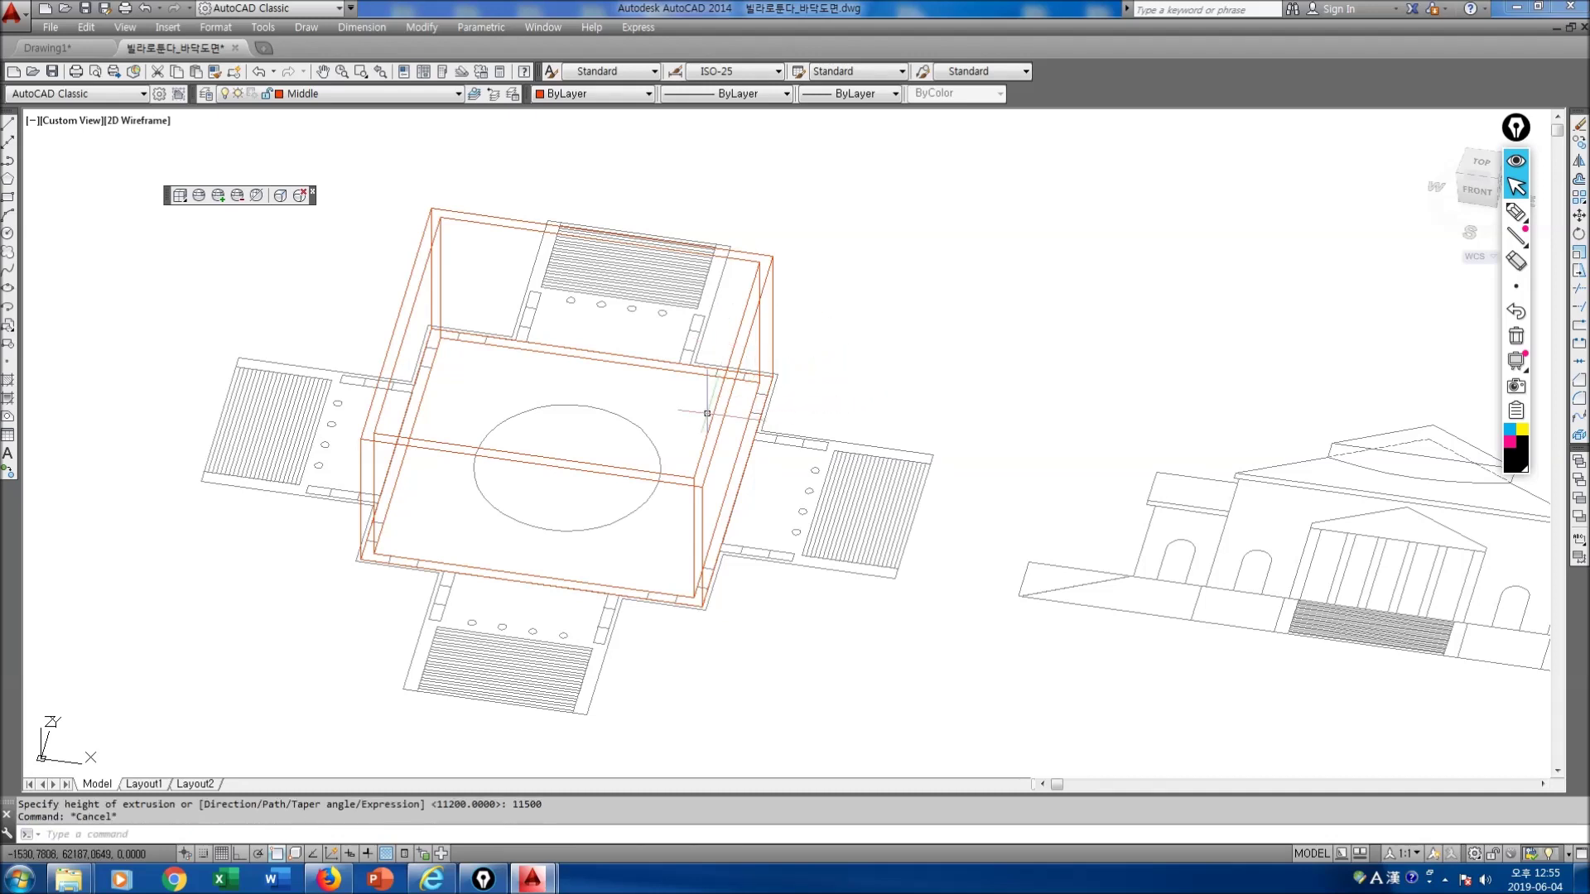
Step: Check the two extruded boxes with hidden lines removed, and regenerate the wireframe display
{"action": "key", "text": "Return"}
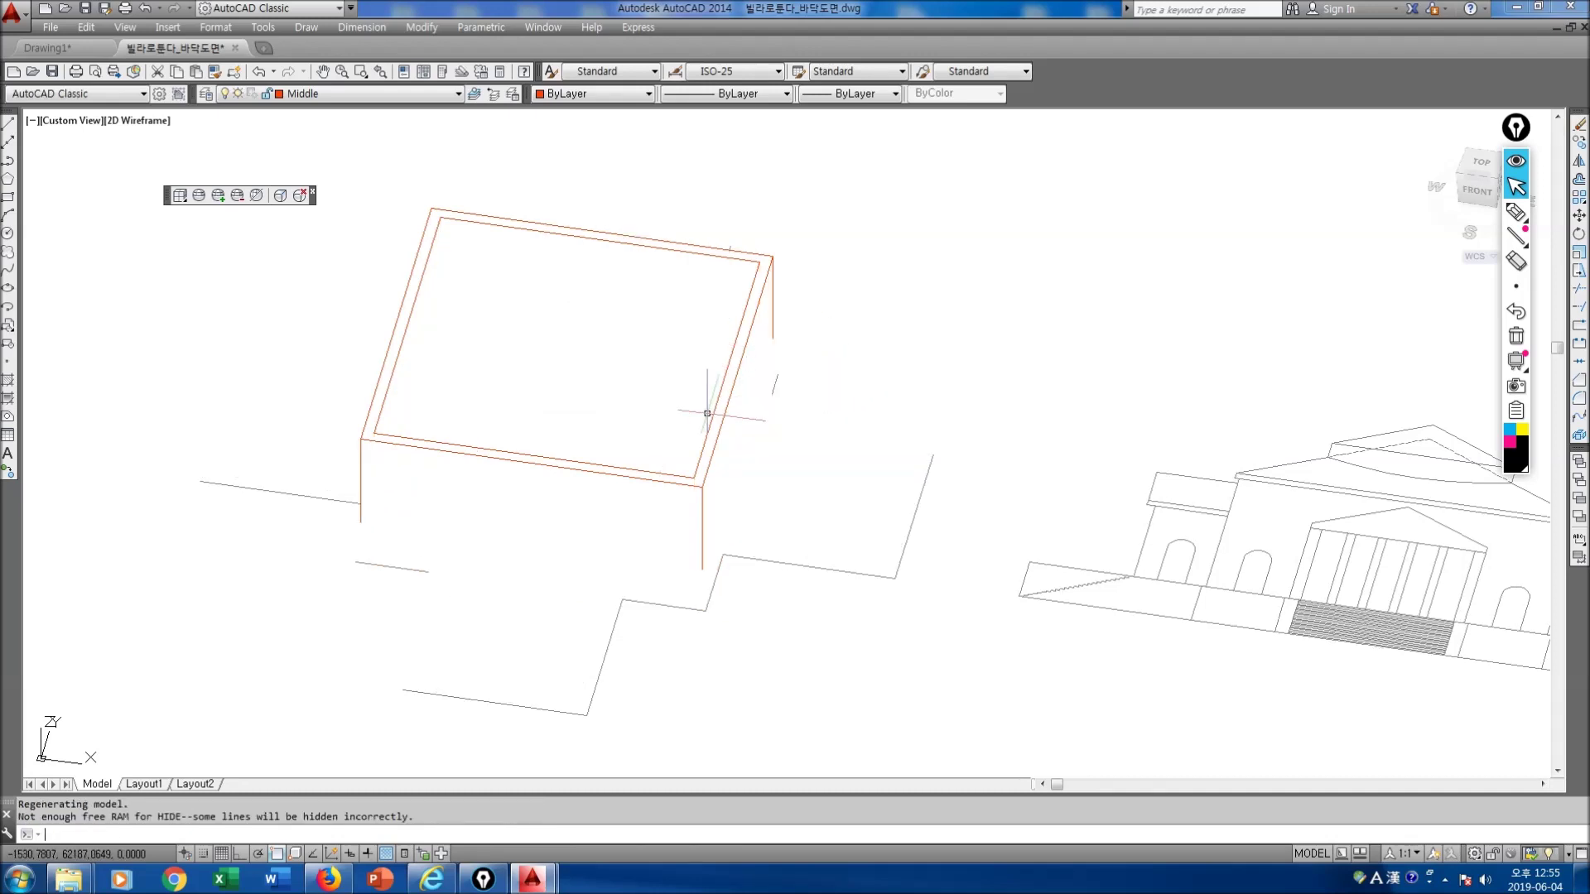
{"action": "key", "text": "Escape"}
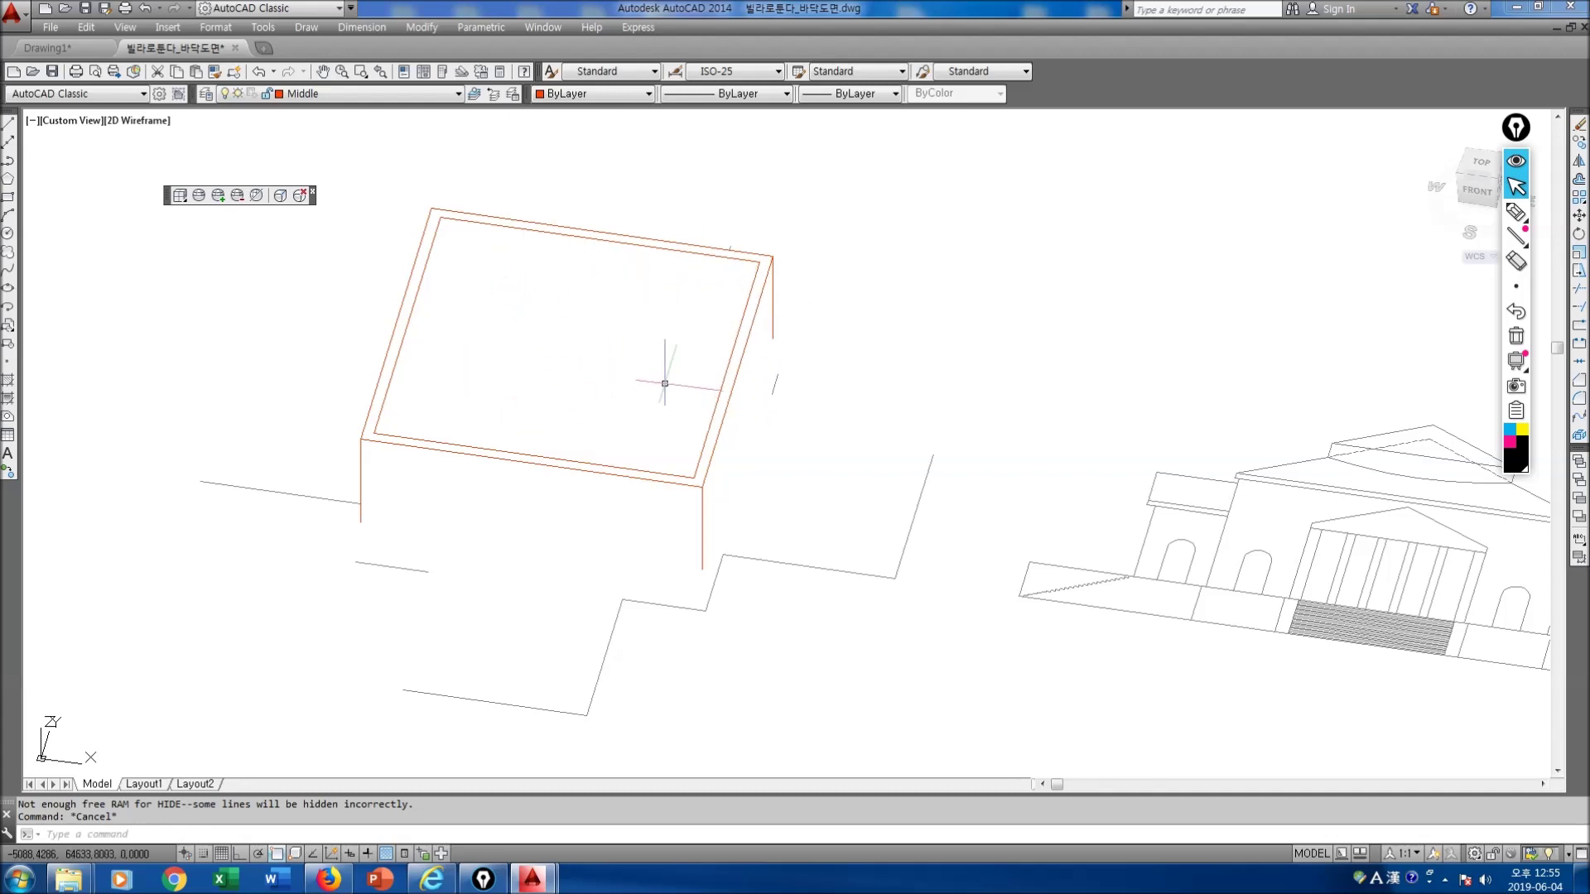
{"action": "type", "text": "re"}
{"action": "key", "text": "Return"}
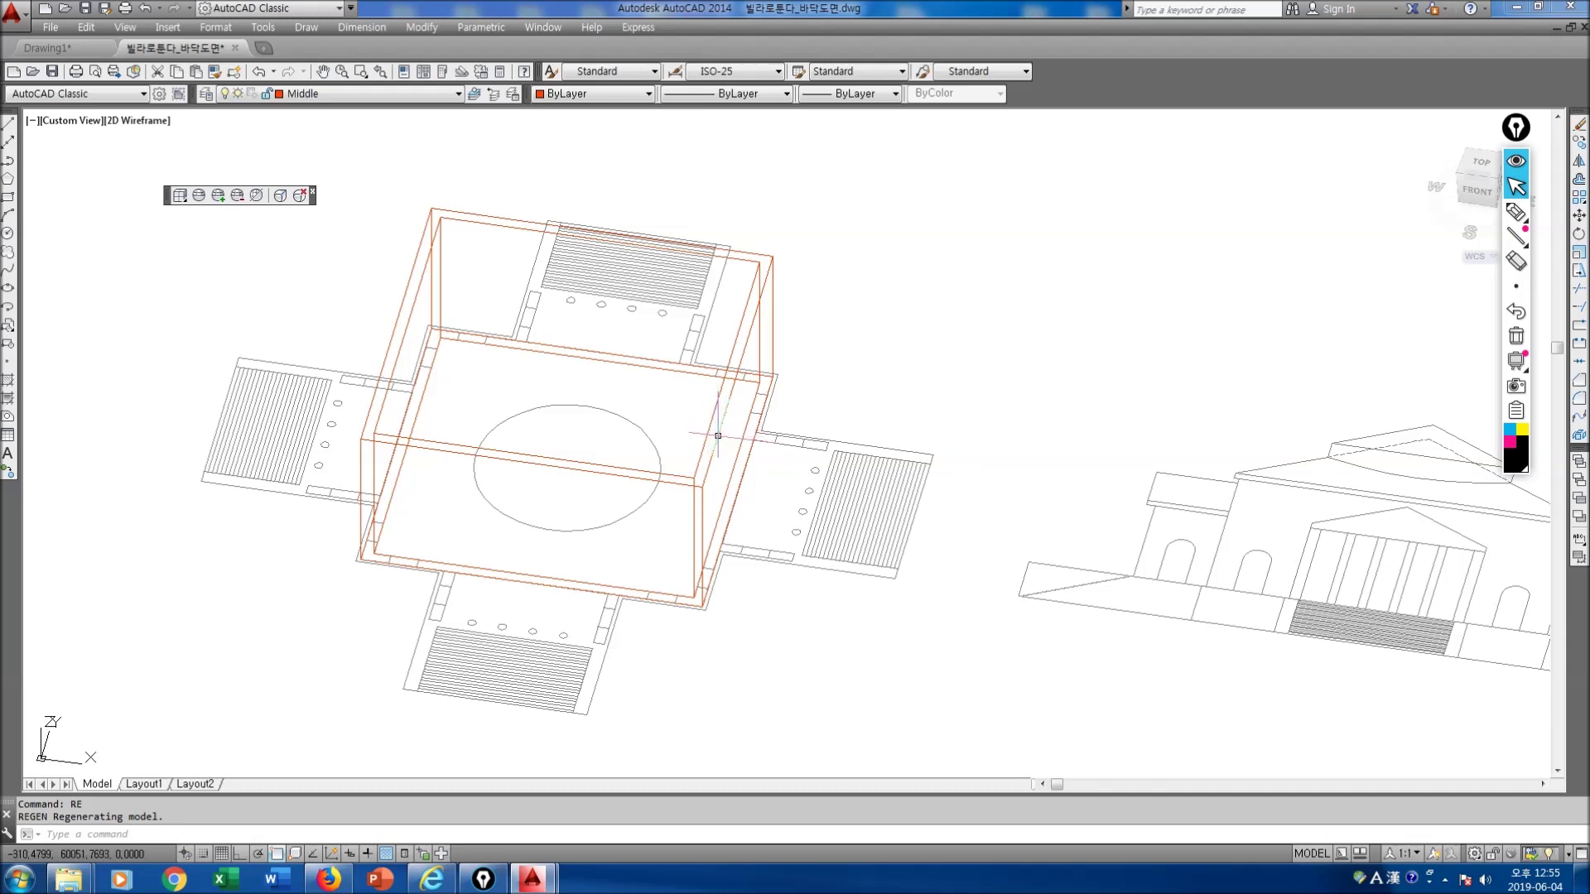
Step: Subtract the inner extruded box from the outer one to hollow out the main block's walls
{"action": "mouse_move", "coordinate": [718, 436]}
{"action": "type", "text": "subtract"}
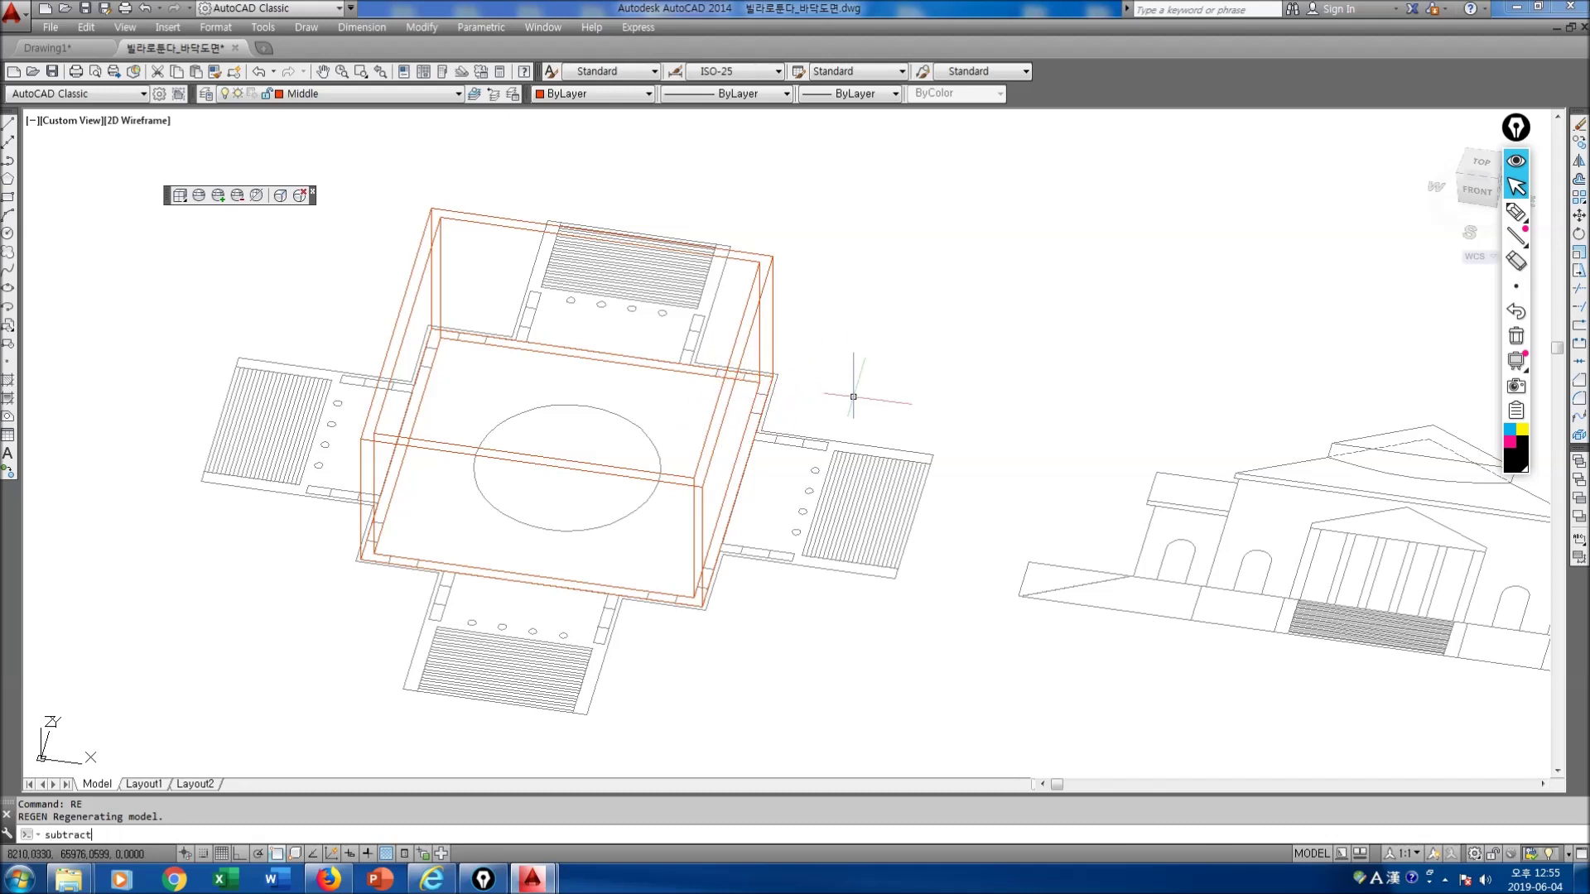
{"action": "key", "text": "Return"}
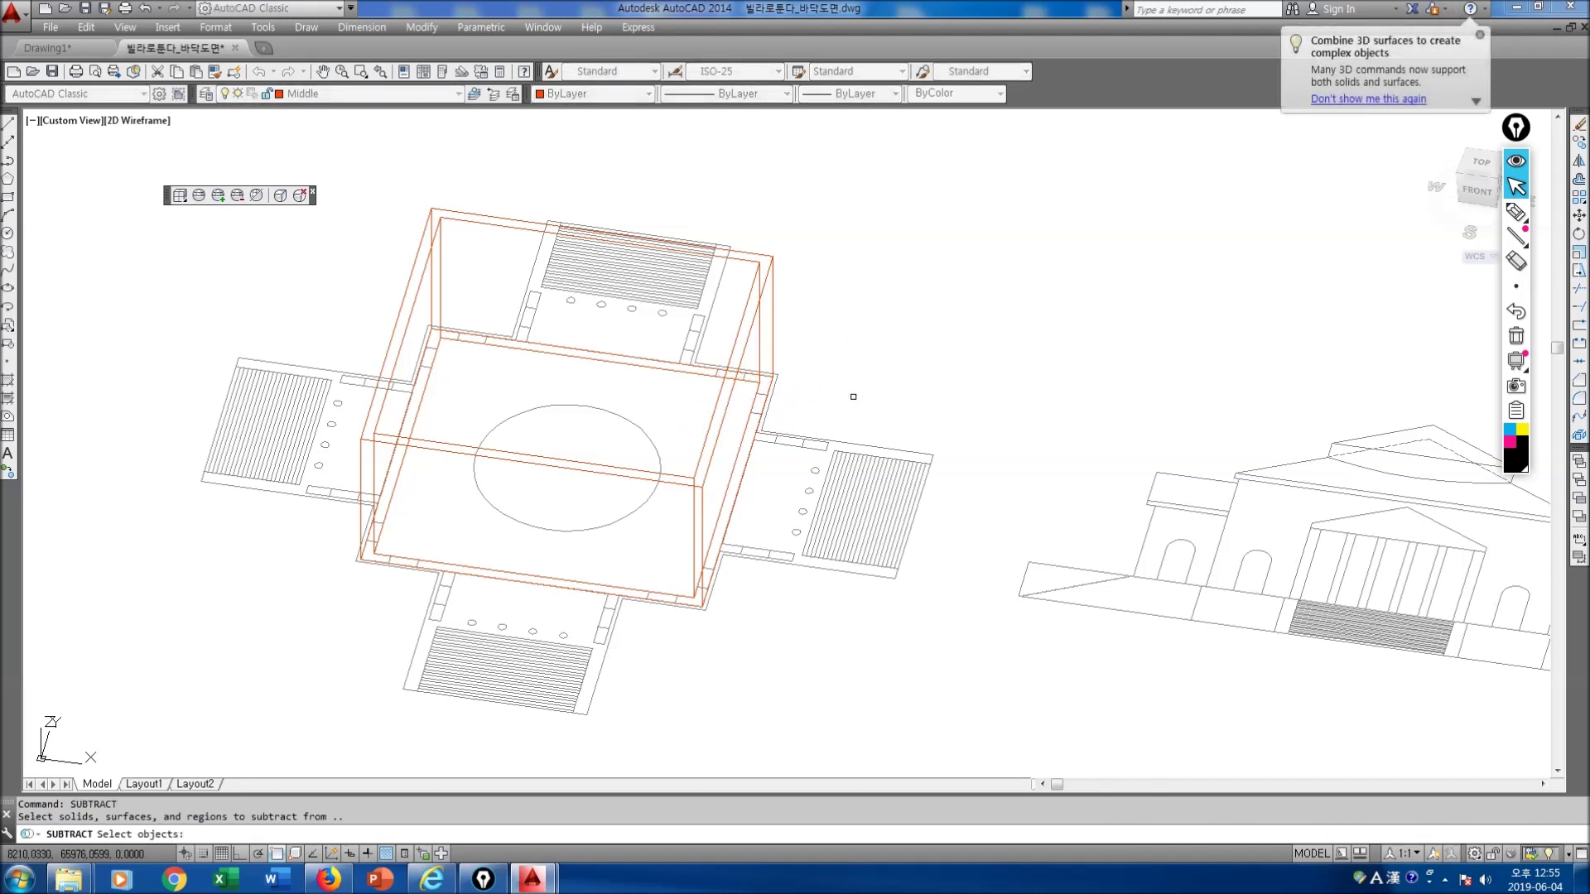
{"action": "left_click", "coordinate": [744, 344]}
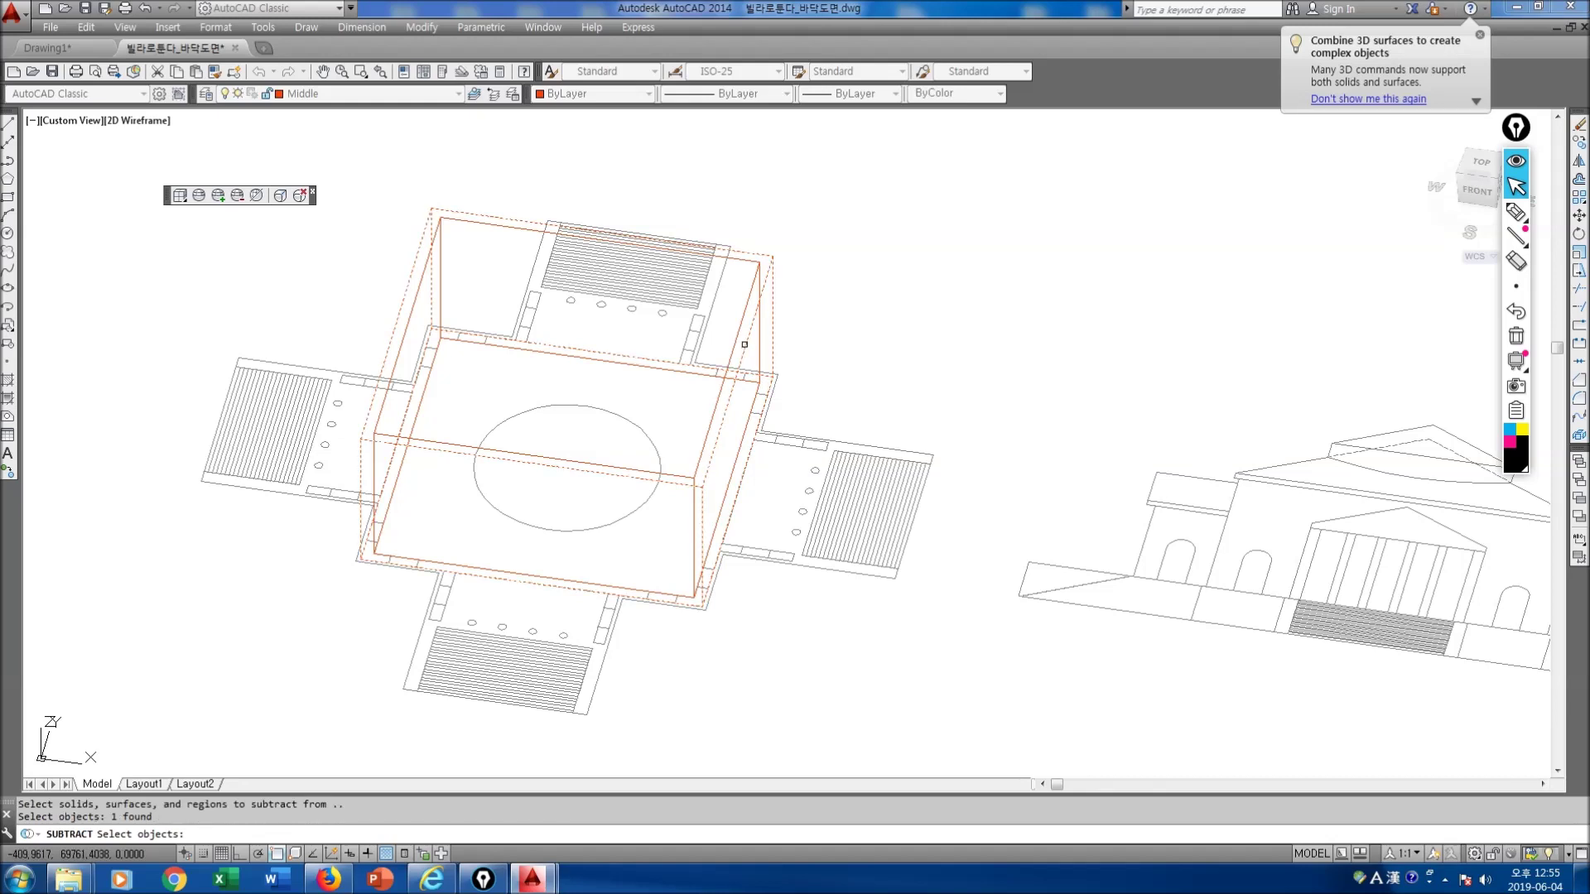
{"action": "key", "text": "Return"}
{"action": "left_click", "coordinate": [734, 341]}
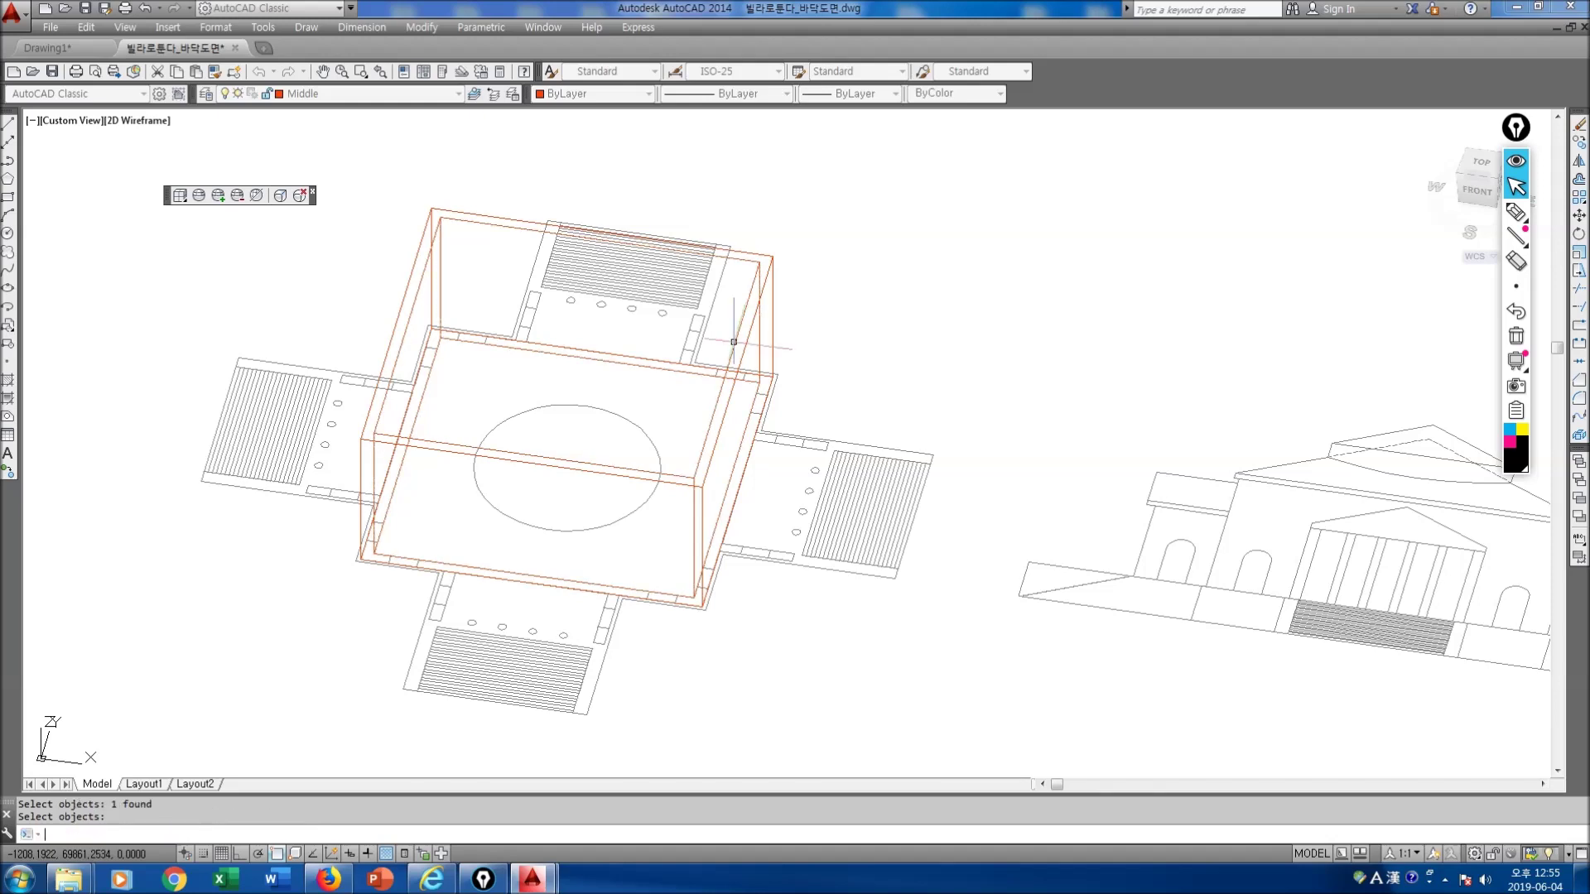
{"action": "key", "text": "Return"}
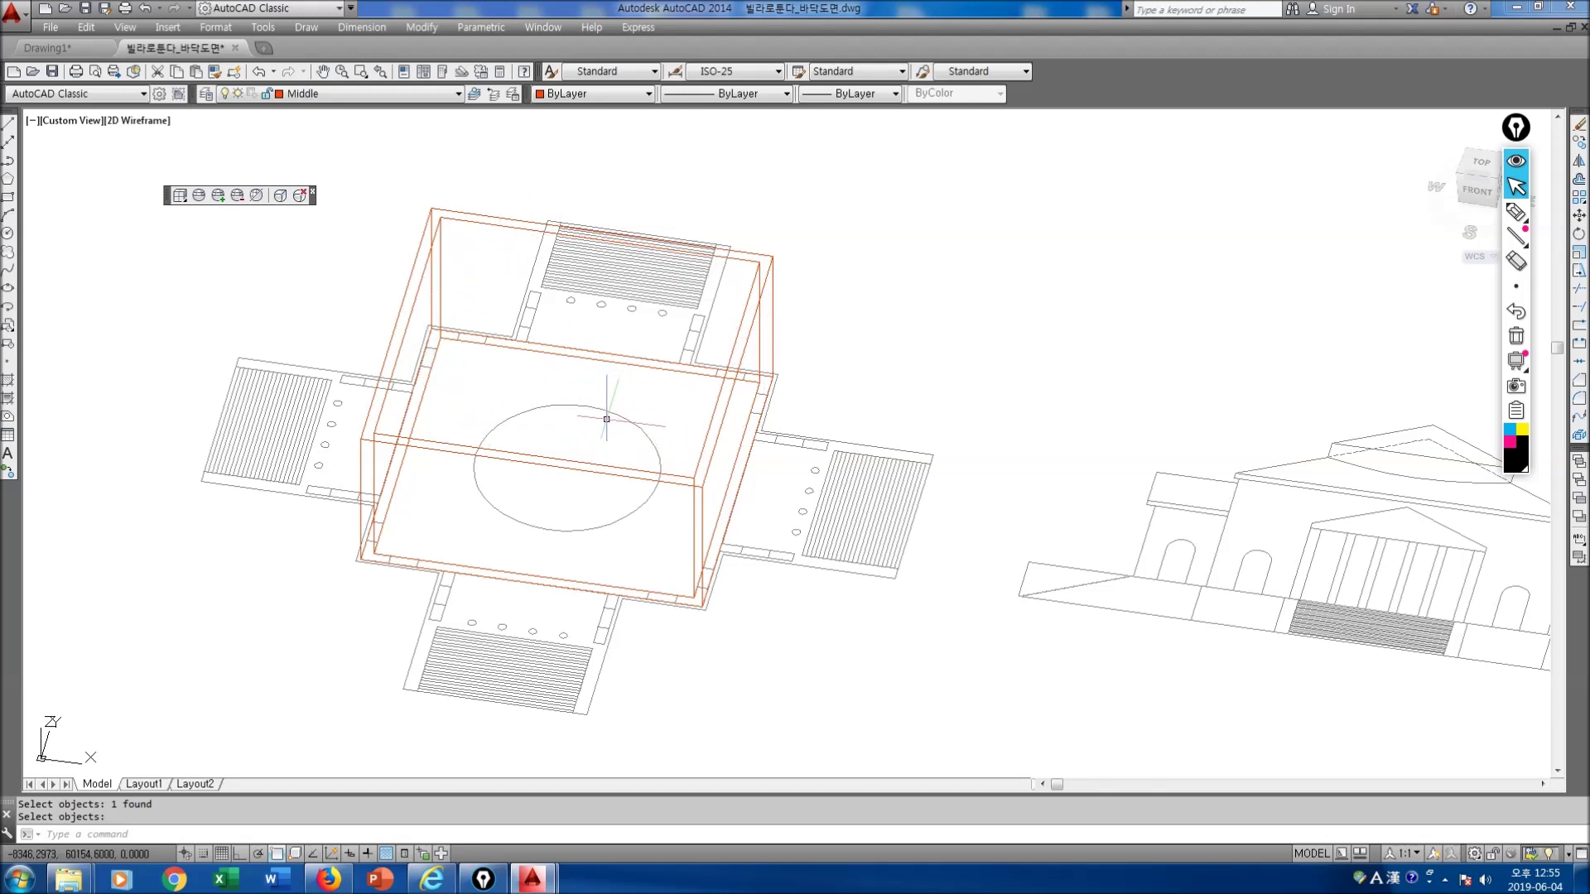
Step: Inspect the hollowed wall solid with hidden lines removed, and regenerate the wireframe display
{"action": "type", "text": "hide"}
{"action": "key", "text": "Return"}
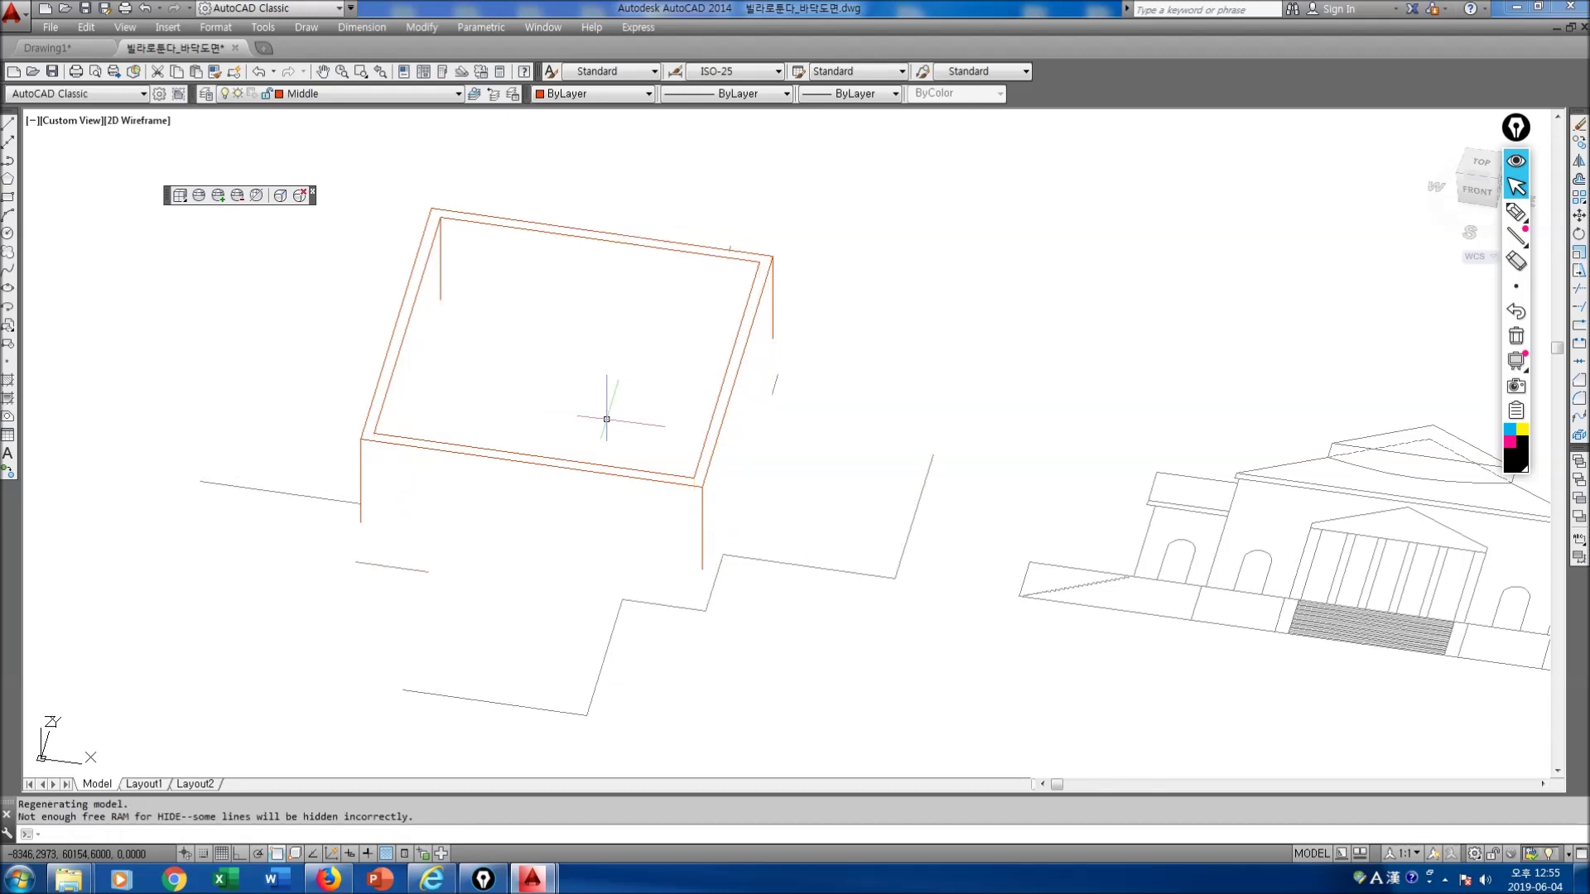
{"action": "key", "text": "Escape"}
{"action": "key", "text": "Escape"}
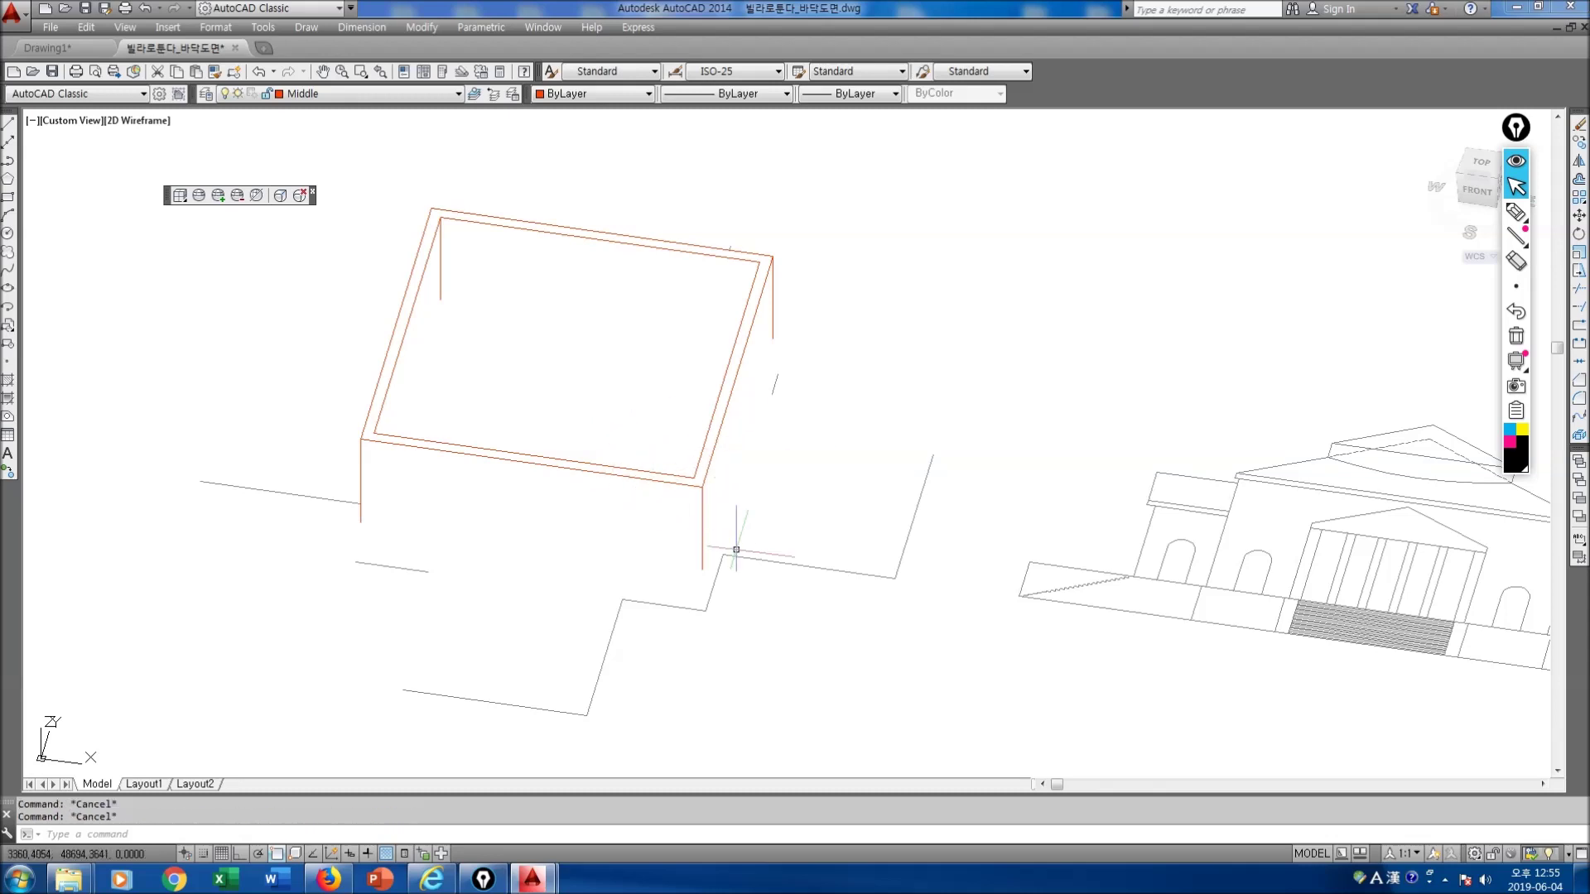
{"action": "type", "text": "re"}
{"action": "key", "text": "Return"}
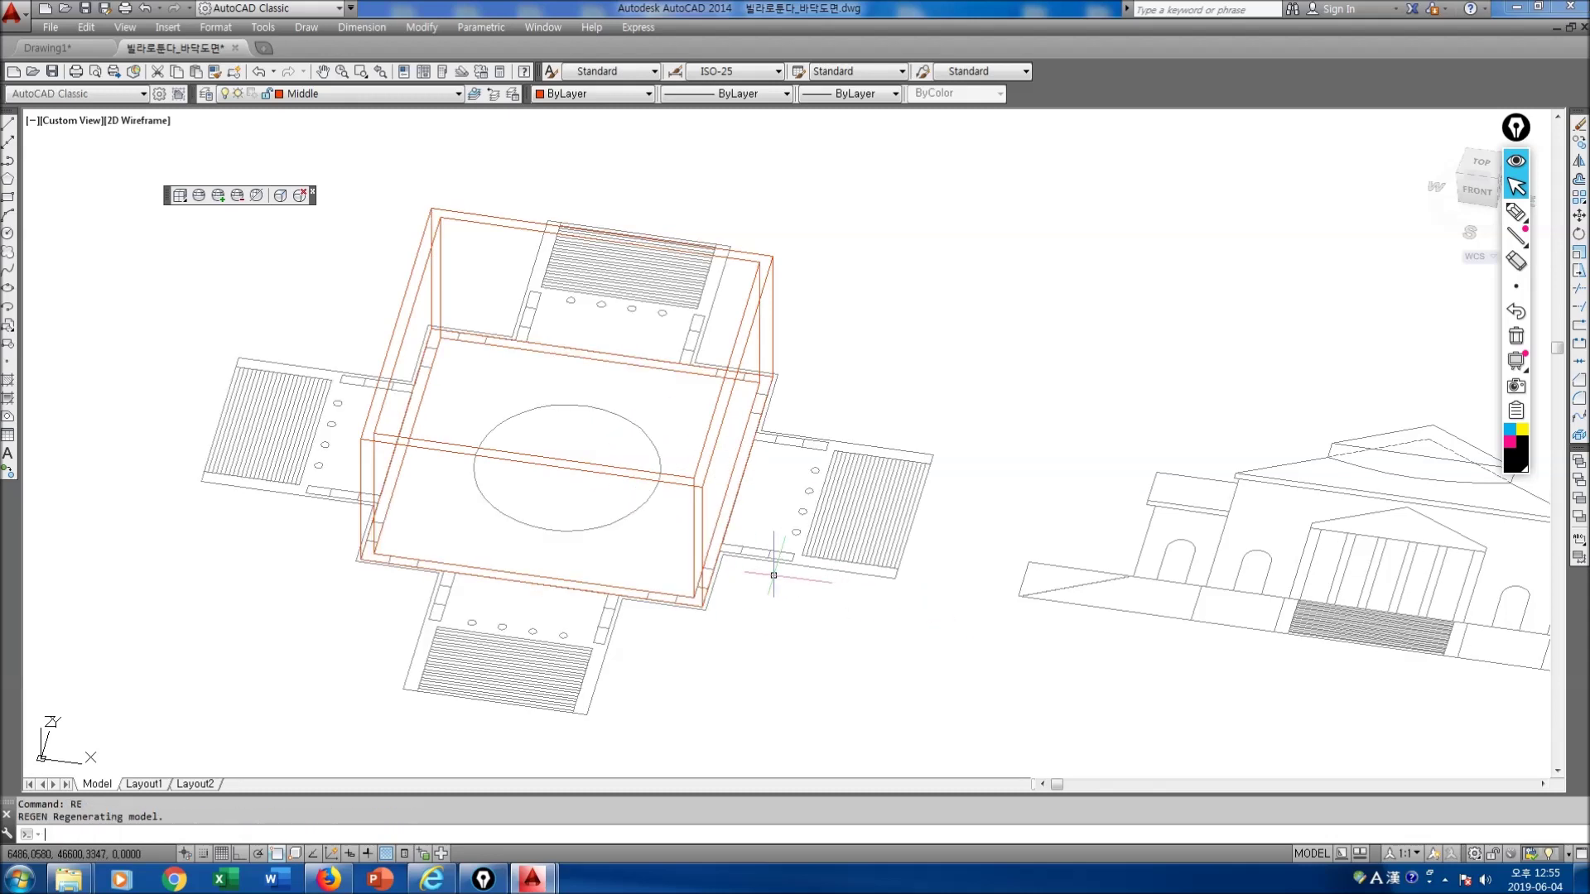
Step: Sketch an arched opening through the west end of the model's front wall with the annotation pen, and clear the markings
{"action": "scroll", "coordinate": [933, 649], "scroll_direction": "up", "scroll_amount": 3}
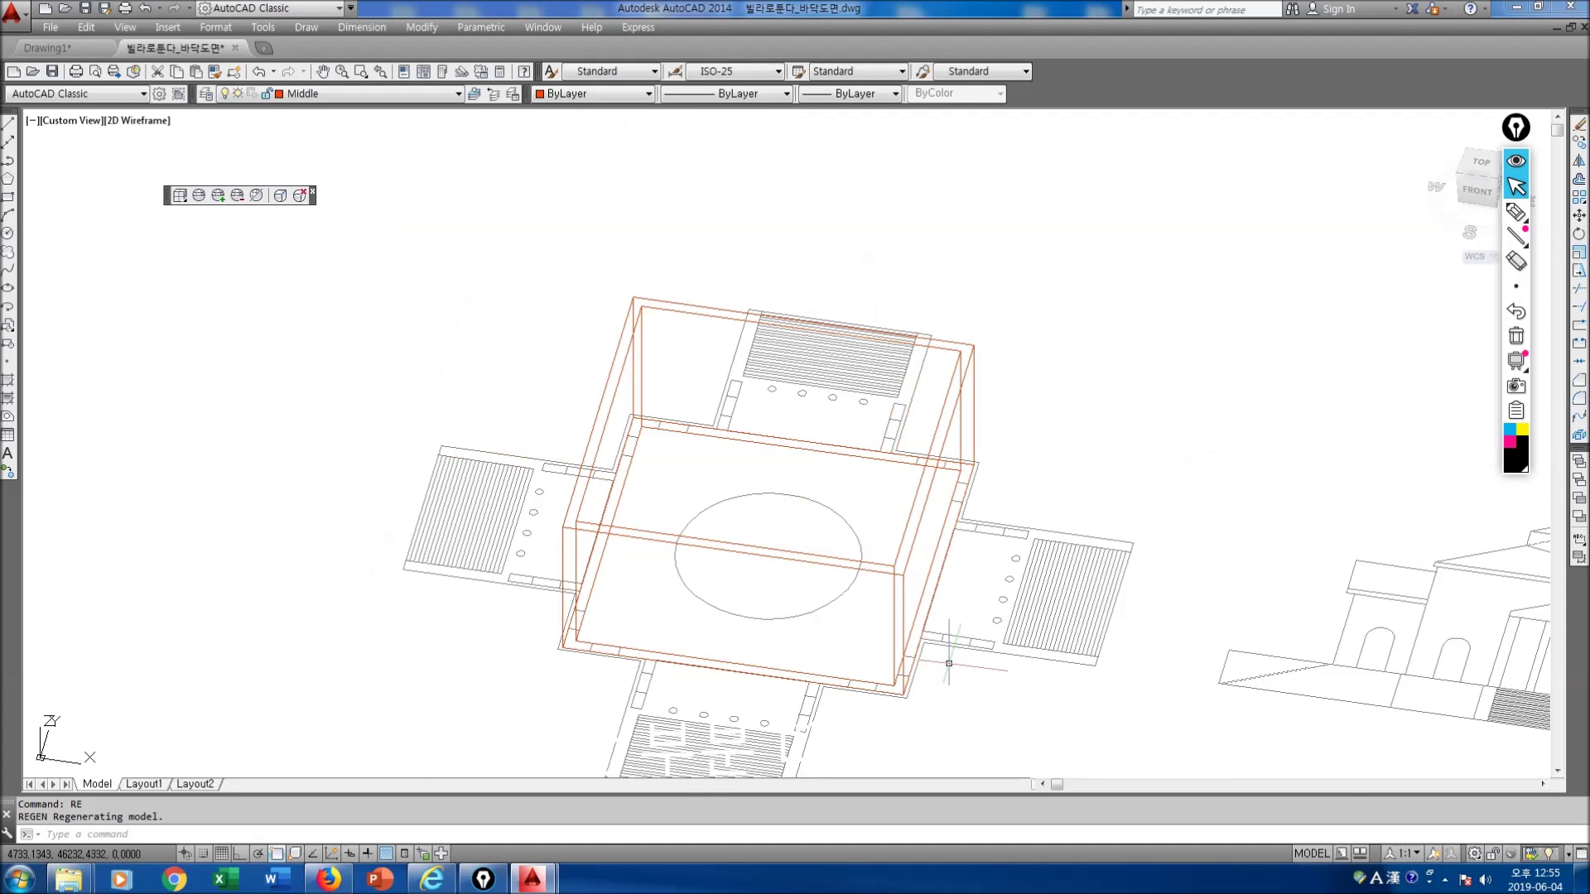
{"action": "mouse_move", "coordinate": [949, 662]}
{"action": "middle_mouse_down"}
{"action": "mouse_move", "coordinate": [827, 490]}
{"action": "mouse_move", "coordinate": [761, 530]}
{"action": "middle_mouse_up"}
{"action": "key", "text": "BackSpace"}
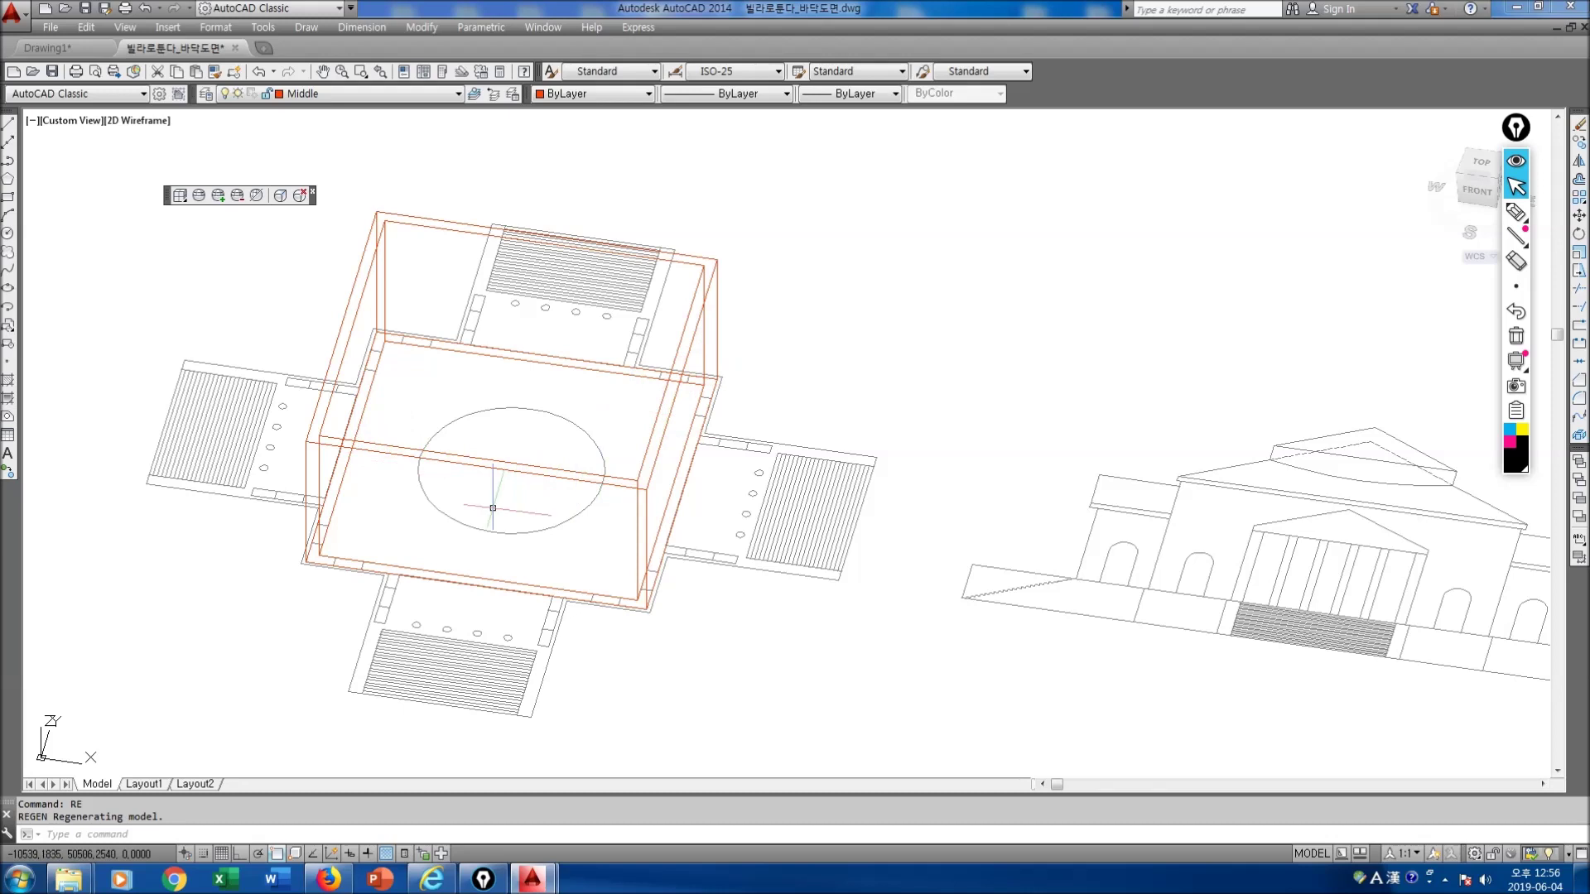
{"action": "mouse_move", "coordinate": [1053, 499]}
{"action": "middle_mouse_down"}
{"action": "mouse_move", "coordinate": [877, 440]}
{"action": "mouse_move", "coordinate": [758, 427]}
{"action": "middle_mouse_up"}
{"action": "scroll", "coordinate": [758, 426], "scroll_direction": "down", "scroll_amount": 2}
{"action": "scroll", "coordinate": [812, 451], "scroll_direction": "up", "scroll_amount": 3}
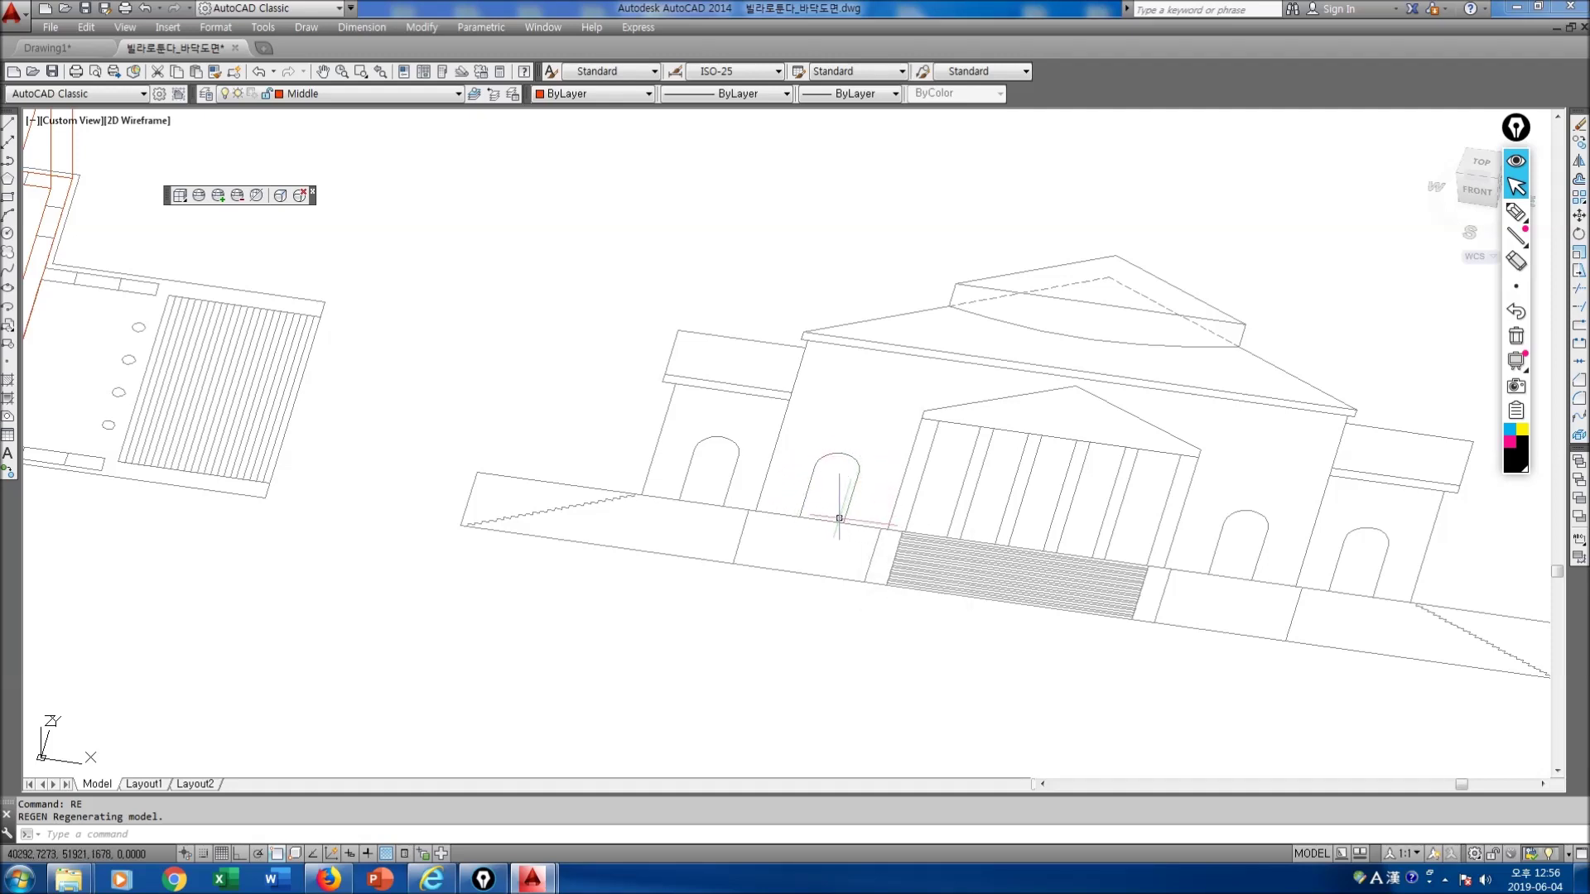
{"action": "mouse_move", "coordinate": [839, 517]}
{"action": "middle_mouse_down"}
{"action": "mouse_move", "coordinate": [757, 528]}
{"action": "mouse_move", "coordinate": [1034, 525]}
{"action": "middle_mouse_up"}
{"action": "scroll", "coordinate": [1006, 525], "scroll_direction": "down", "scroll_amount": 2}
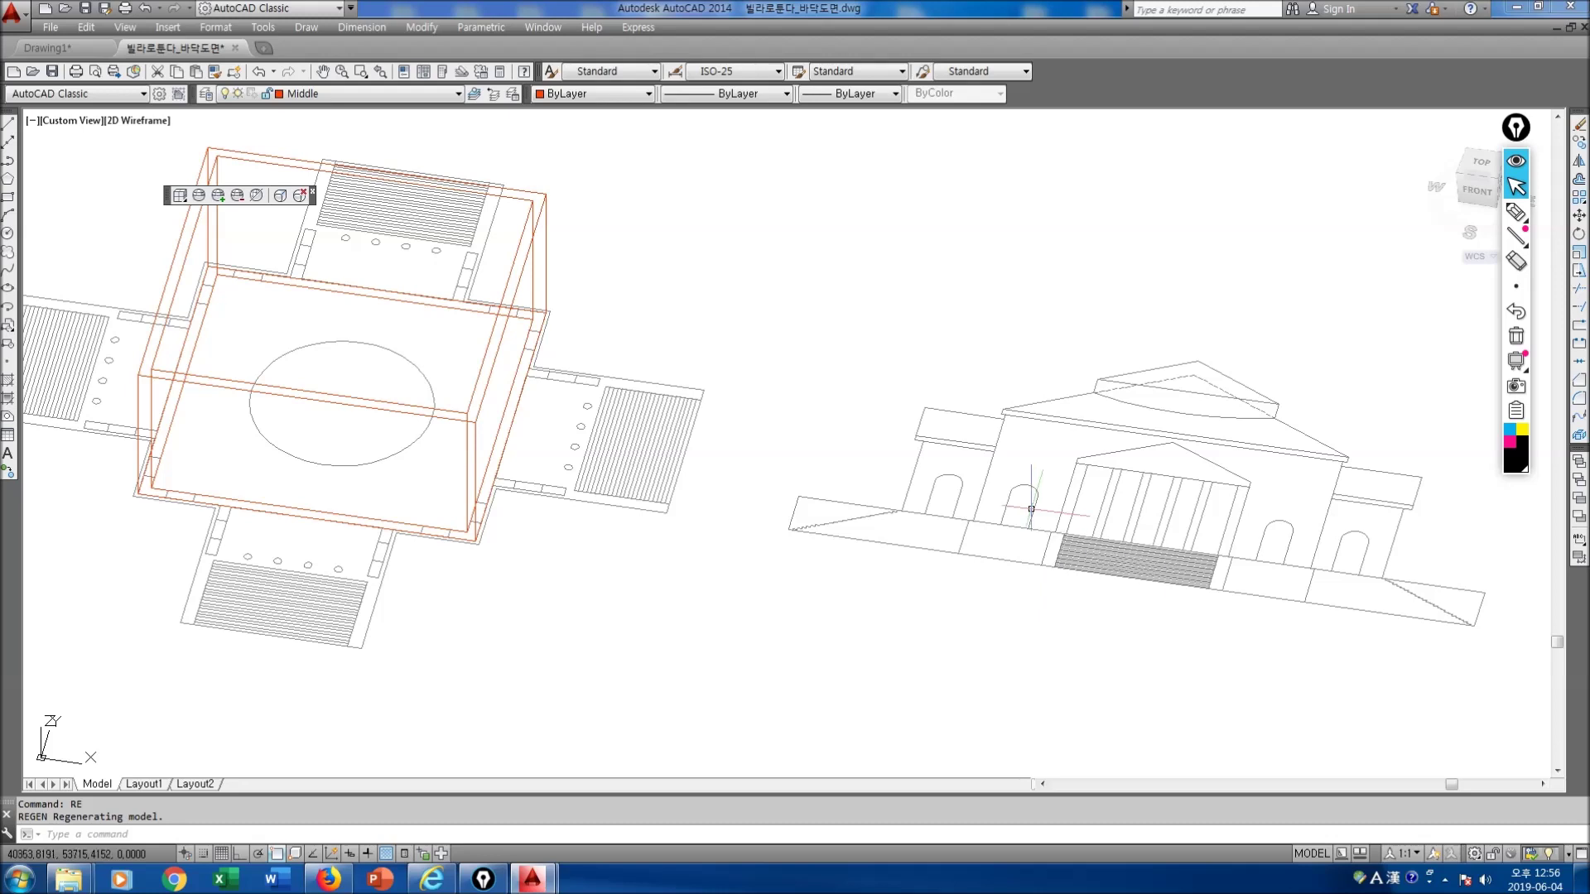
{"action": "key", "text": "ctrl+shift+3"}
{"action": "mouse_move", "coordinate": [168, 495]}
{"action": "left_mouse_down"}
{"action": "mouse_move", "coordinate": [177, 452]}
{"action": "mouse_move", "coordinate": [193, 494]}
{"action": "mouse_move", "coordinate": [228, 417]}
{"action": "mouse_move", "coordinate": [235, 430]}
{"action": "left_mouse_up"}
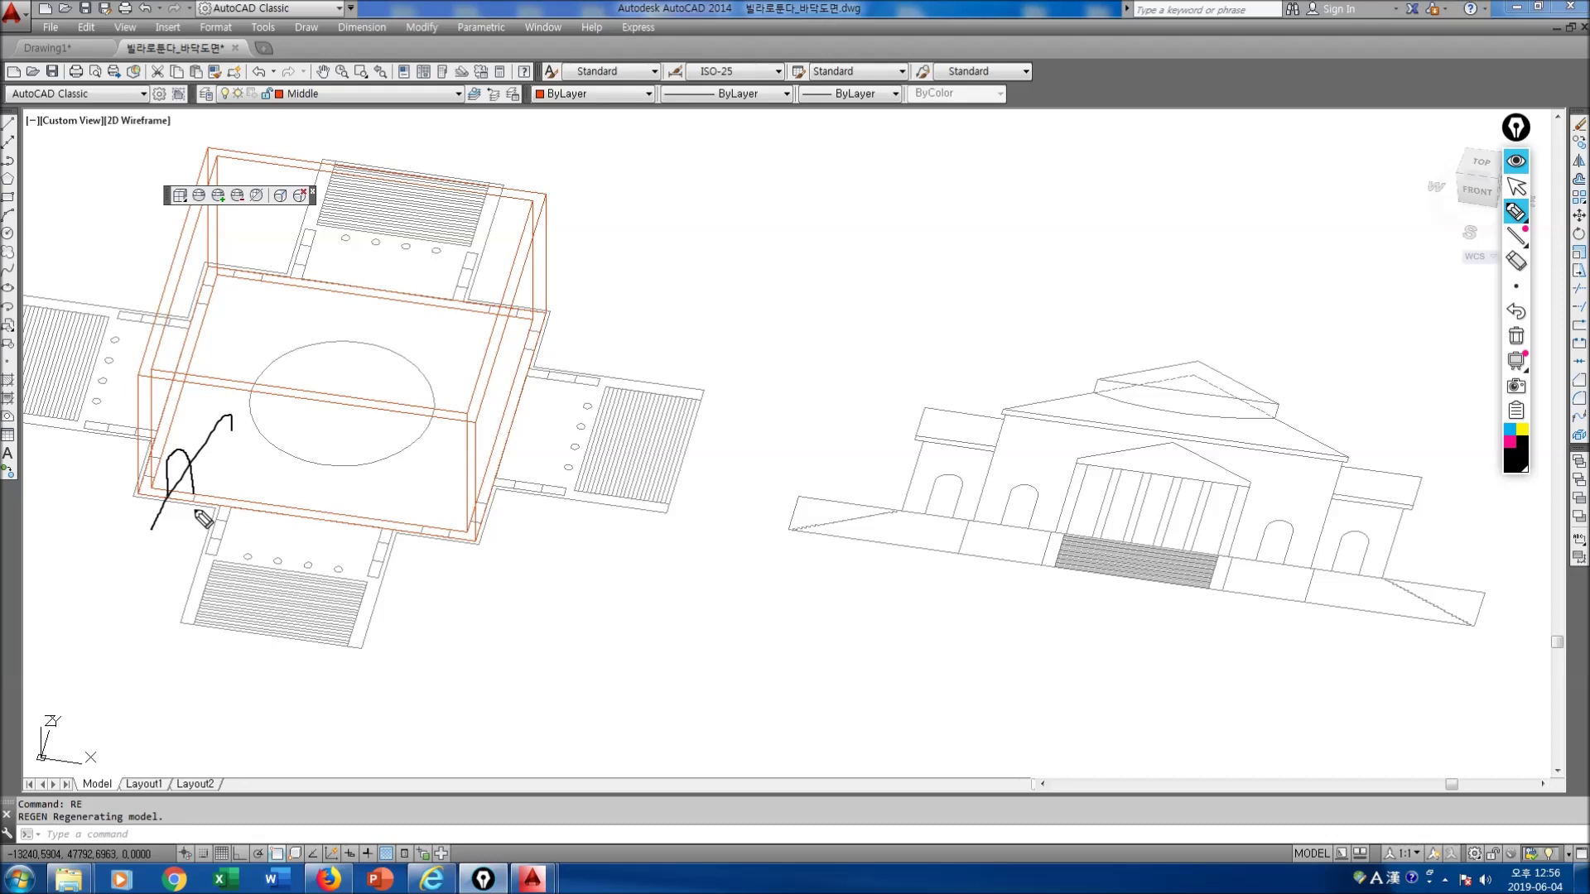
{"action": "key", "text": "ctrl+shift+7"}
{"action": "key", "text": "ctrl+shift+1"}
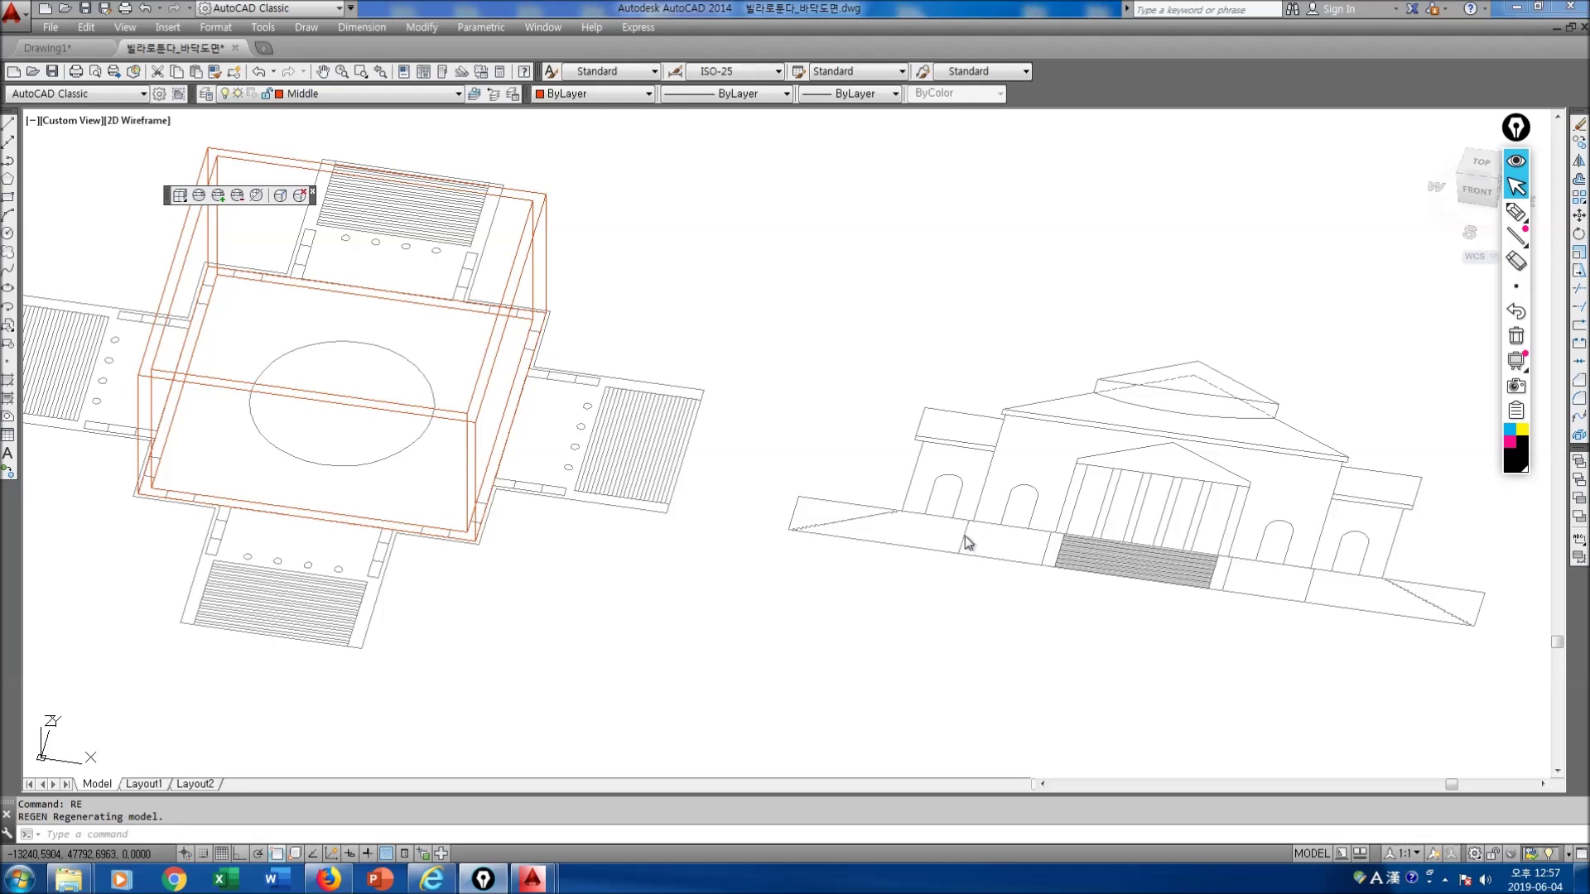
Step: Mark an arched opening through the east end of the front wall with the annotation pen, and clear the markings
{"action": "middle_click_drag", "start_coordinate": [984, 575], "coordinate": [729, 578]}
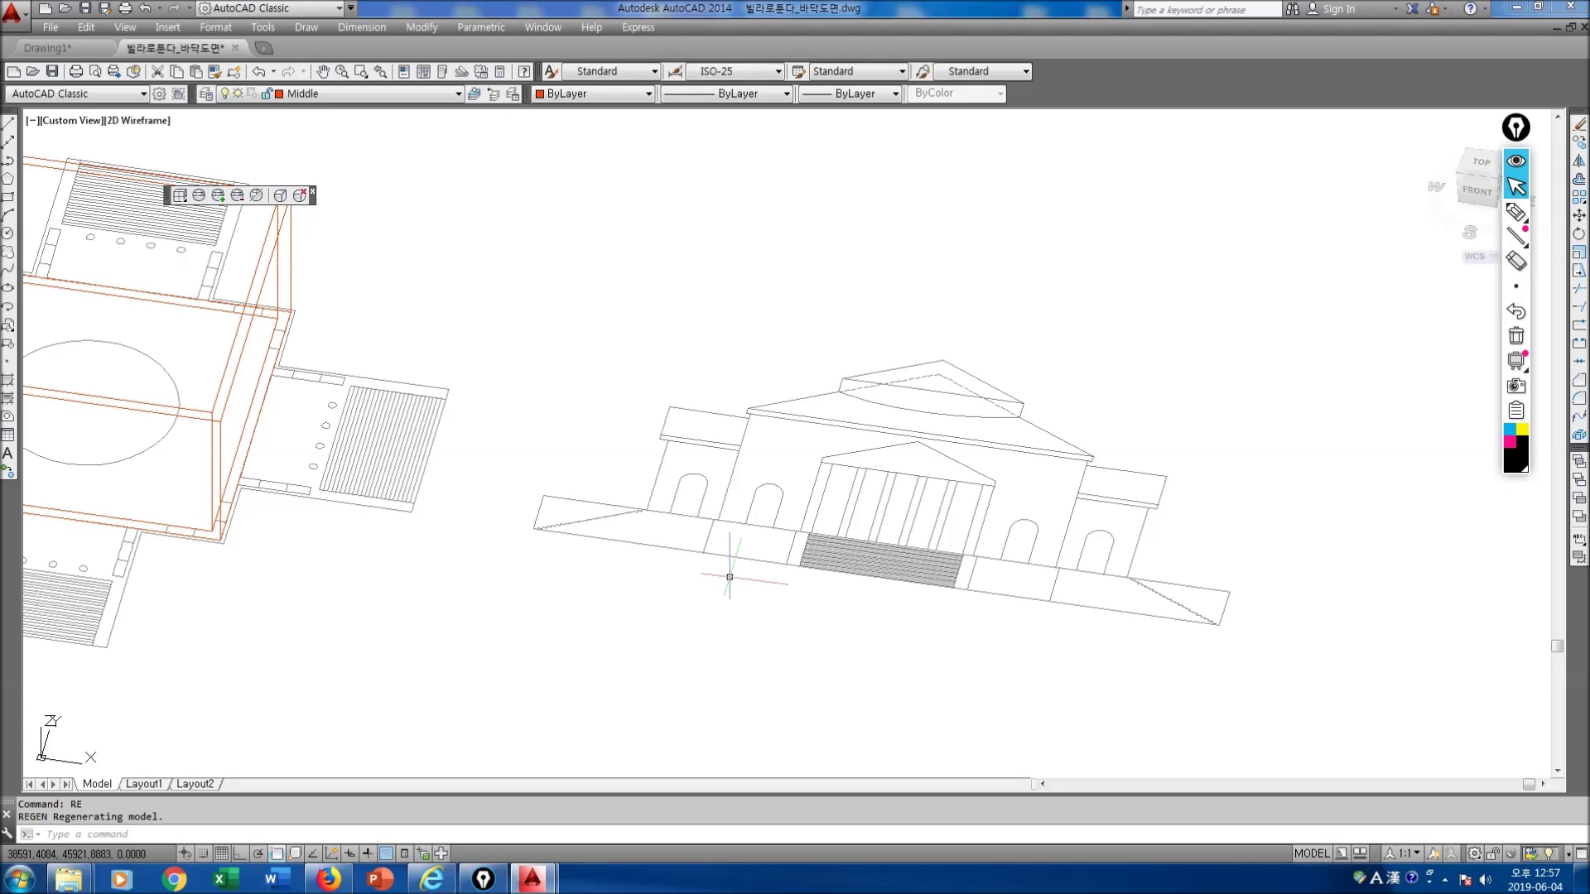
{"action": "middle_click_drag", "start_coordinate": [281, 534], "coordinate": [609, 549]}
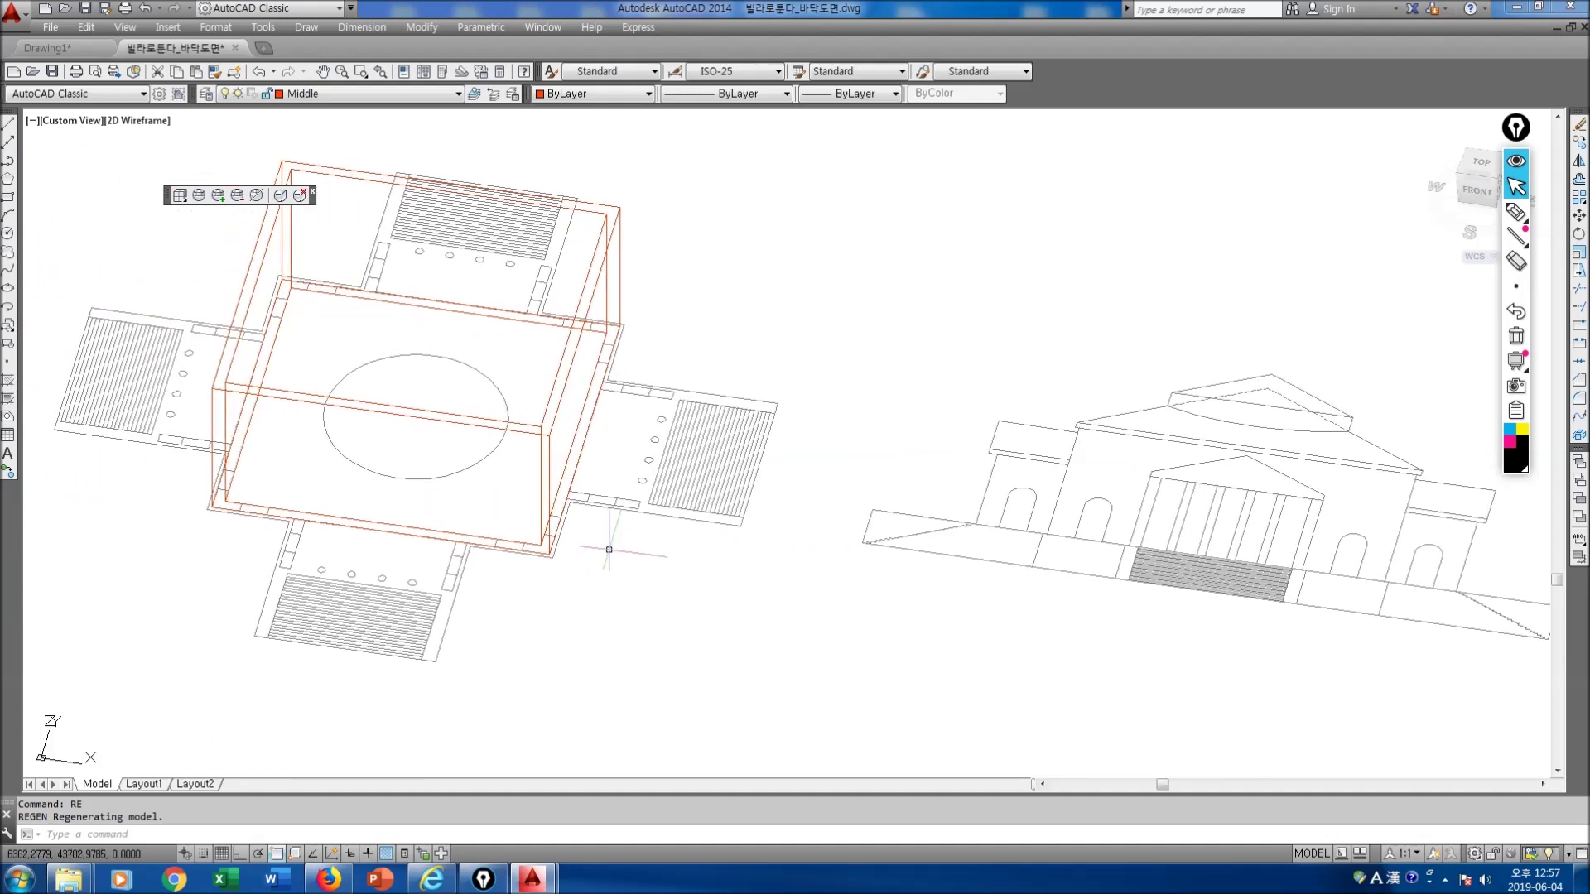
{"action": "left_click", "coordinate": [504, 547]}
{"action": "key", "text": "Escape"}
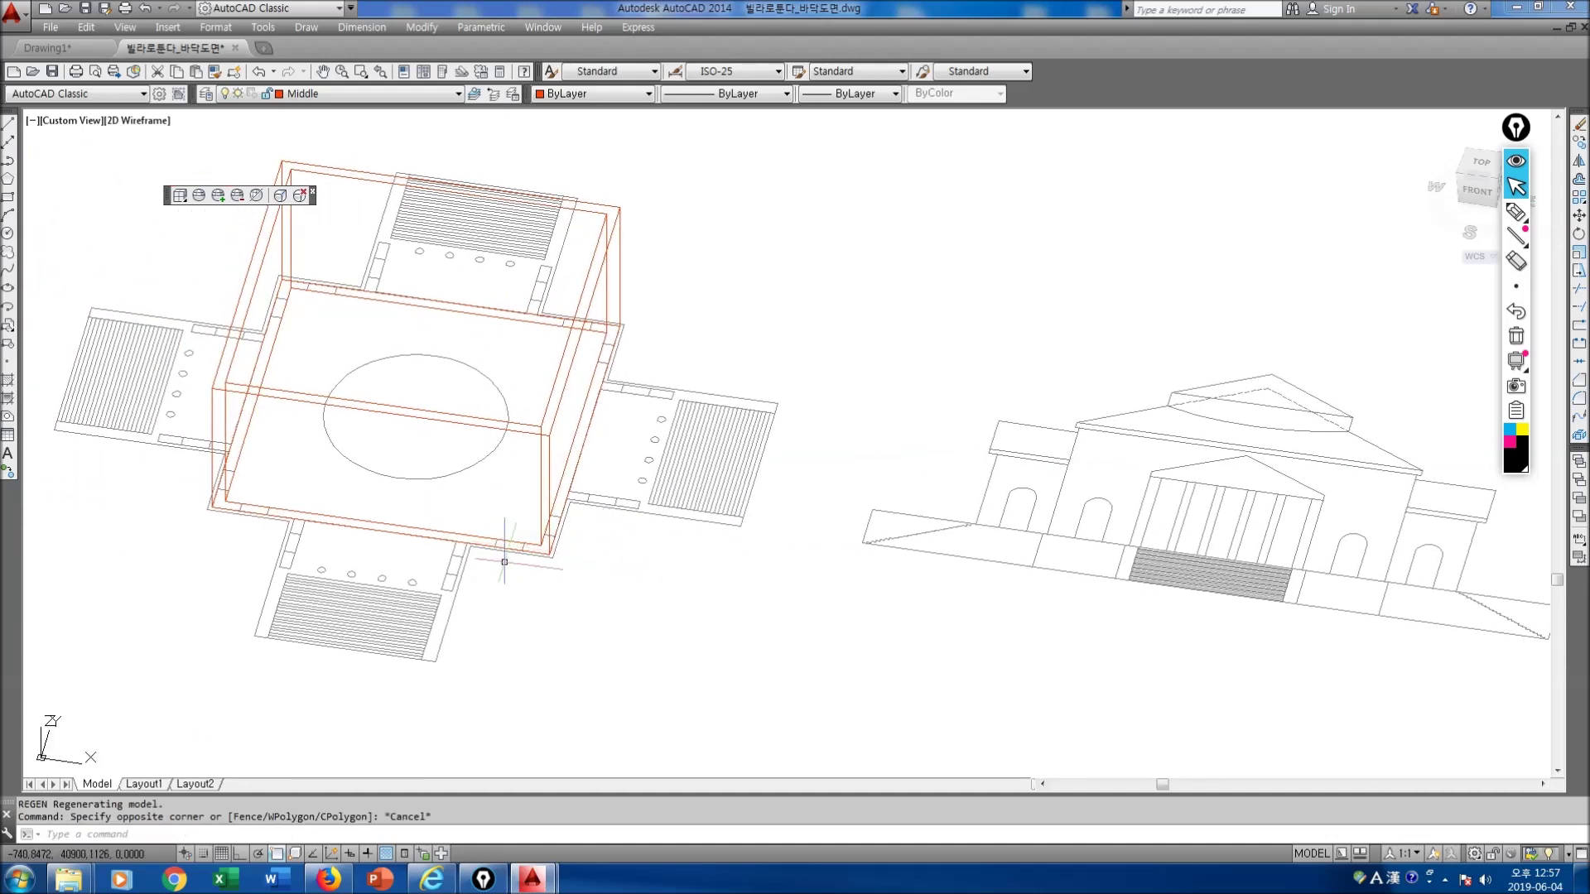
{"action": "key", "text": "ctrl+shift+3"}
{"action": "mouse_move", "coordinate": [494, 546]}
{"action": "left_mouse_down"}
{"action": "mouse_move", "coordinate": [500, 504]}
{"action": "mouse_move", "coordinate": [523, 549]}
{"action": "mouse_move", "coordinate": [522, 499]}
{"action": "mouse_move", "coordinate": [529, 545]}
{"action": "mouse_move", "coordinate": [404, 416]}
{"action": "mouse_move", "coordinate": [449, 468]}
{"action": "mouse_move", "coordinate": [466, 617]}
{"action": "mouse_move", "coordinate": [524, 586]}
{"action": "left_mouse_up"}
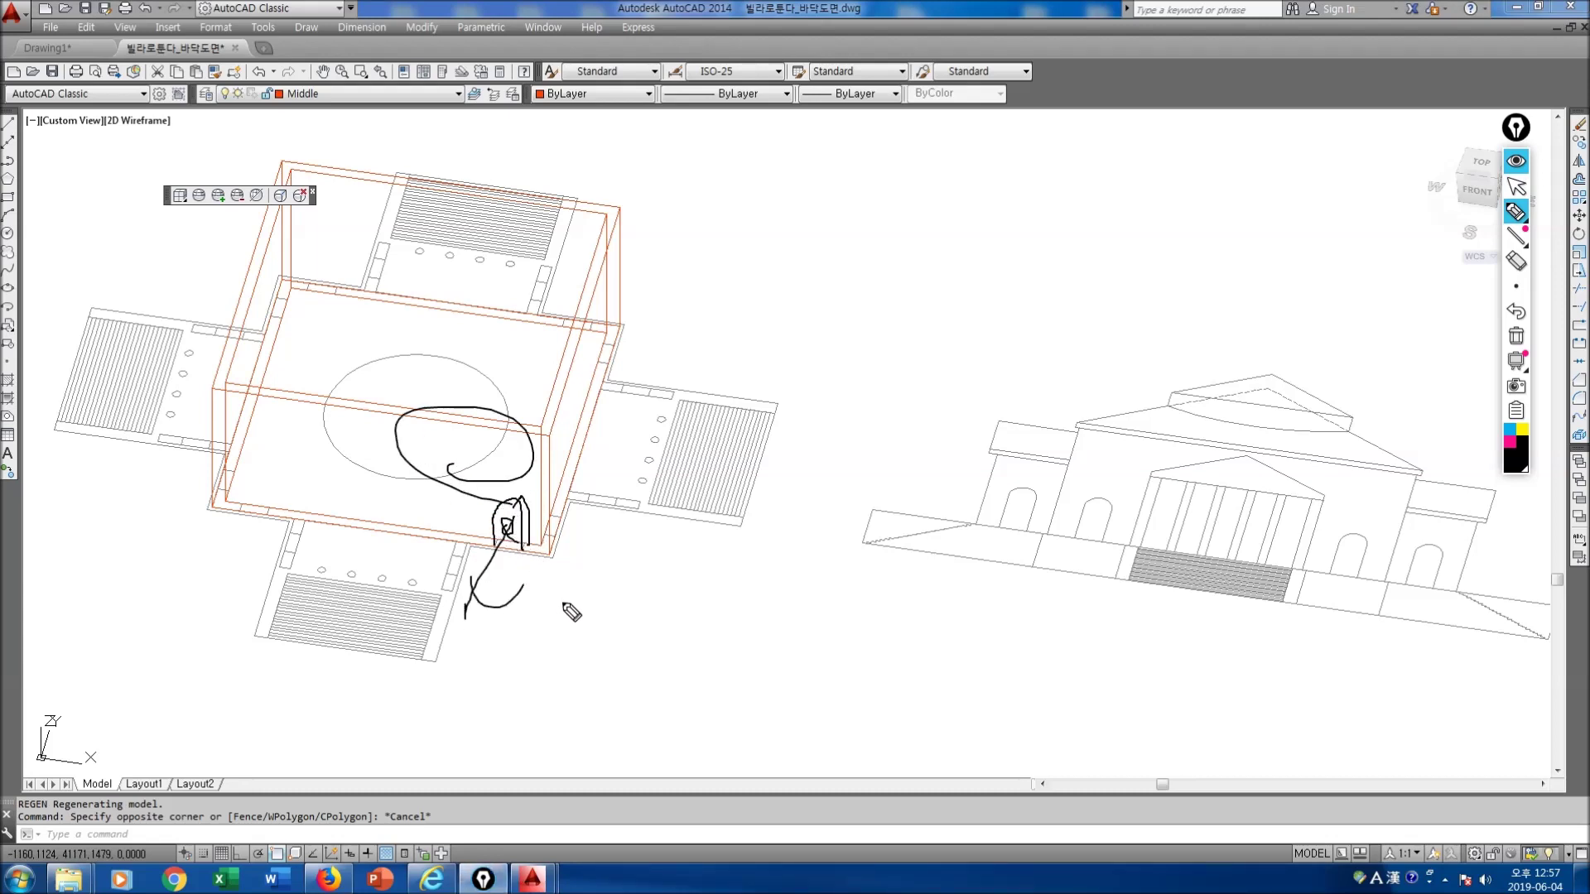
{"action": "key", "text": "ctrl+shift+7"}
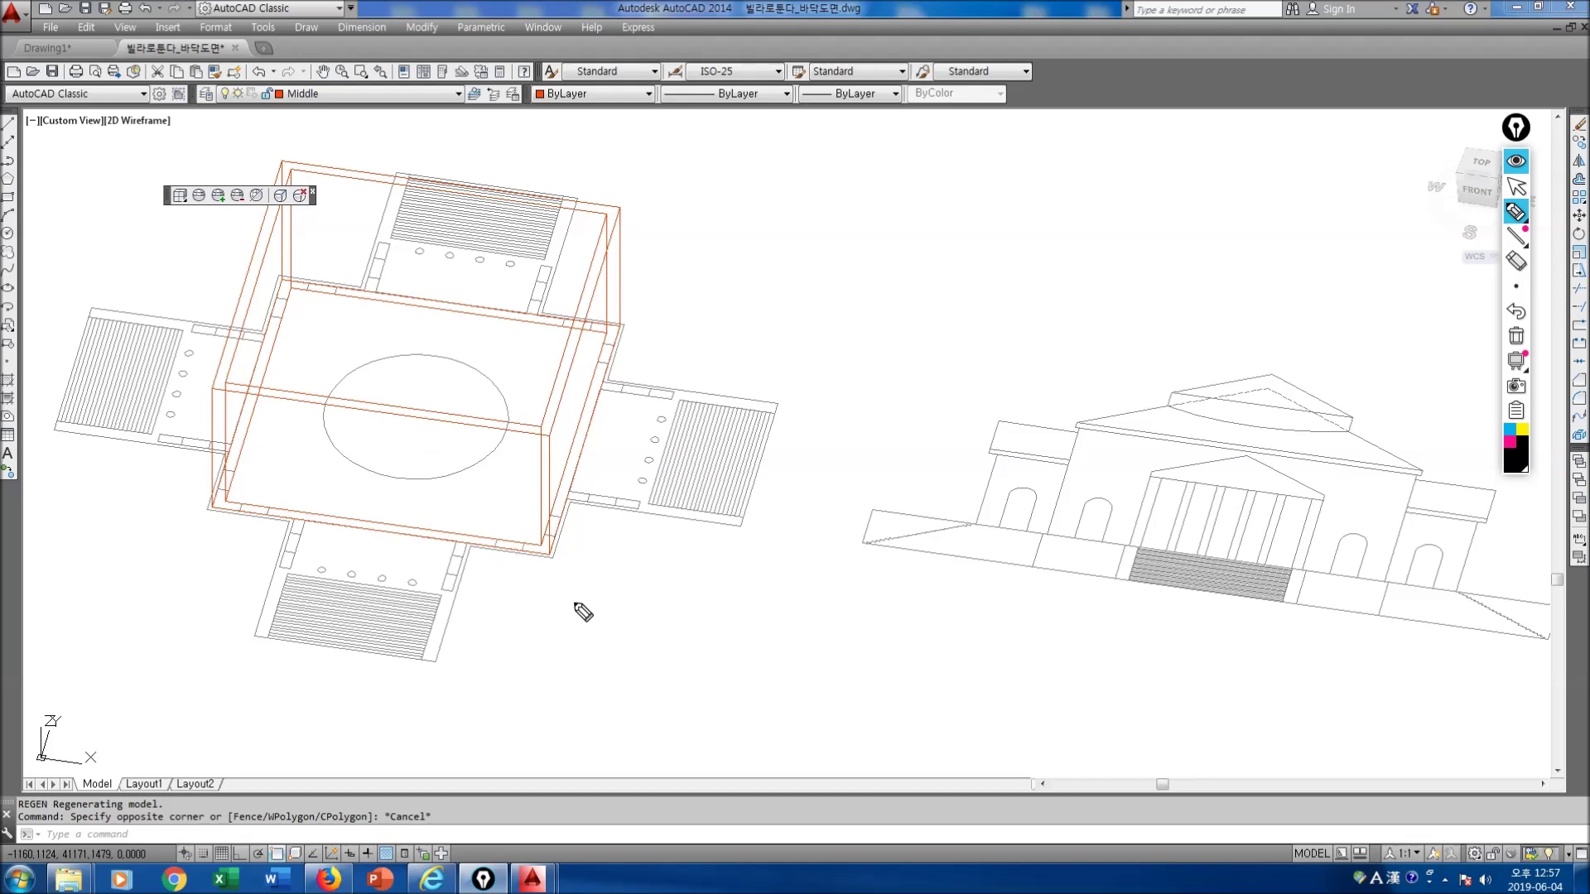
{"action": "key", "text": "ctrl+shift+1"}
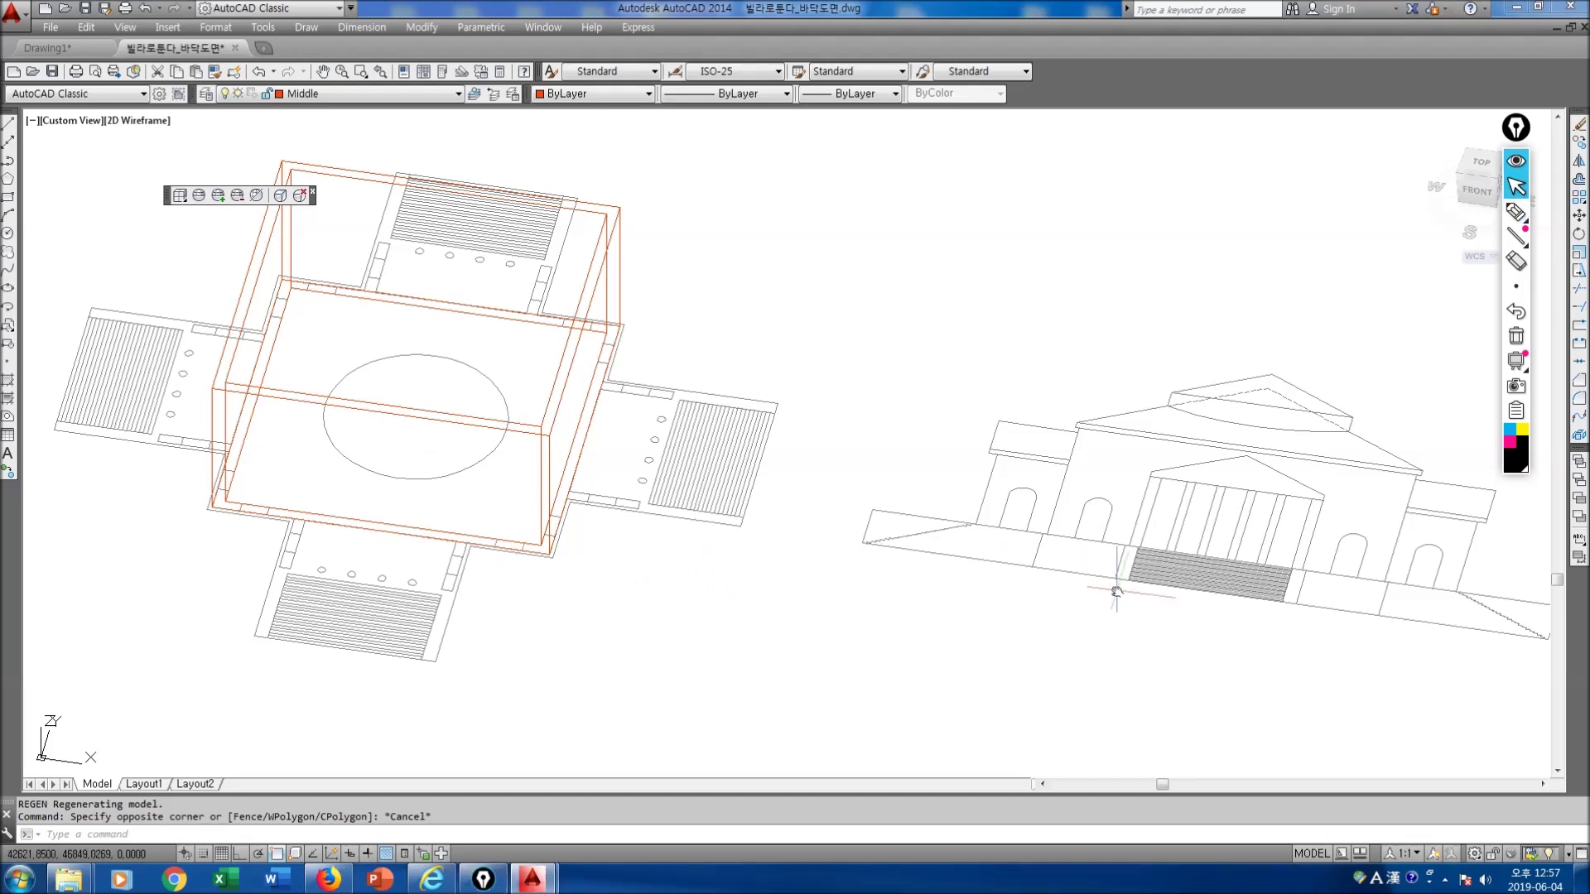
Step: Trace the main block's arched opening west of the portico on the elevation as a closed polyline with an arc top
{"action": "middle_click_drag", "start_coordinate": [1117, 593], "coordinate": [647, 592]}
{"action": "scroll", "coordinate": [621, 543], "scroll_direction": "up", "scroll_amount": 4}
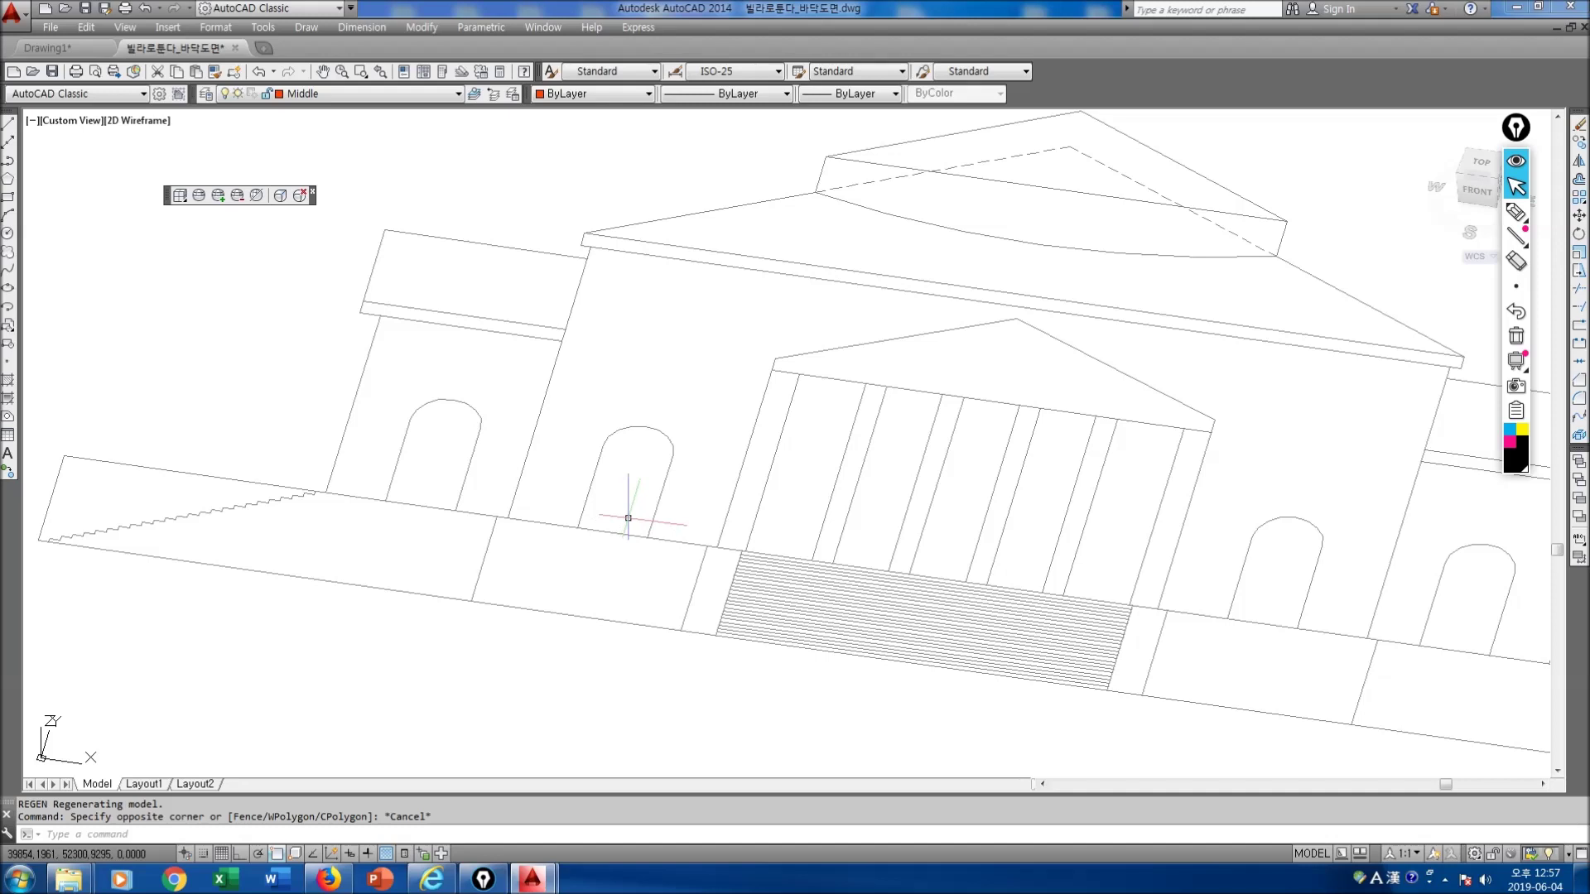
{"action": "type", "text": "pl"}
{"action": "key", "text": "Return"}
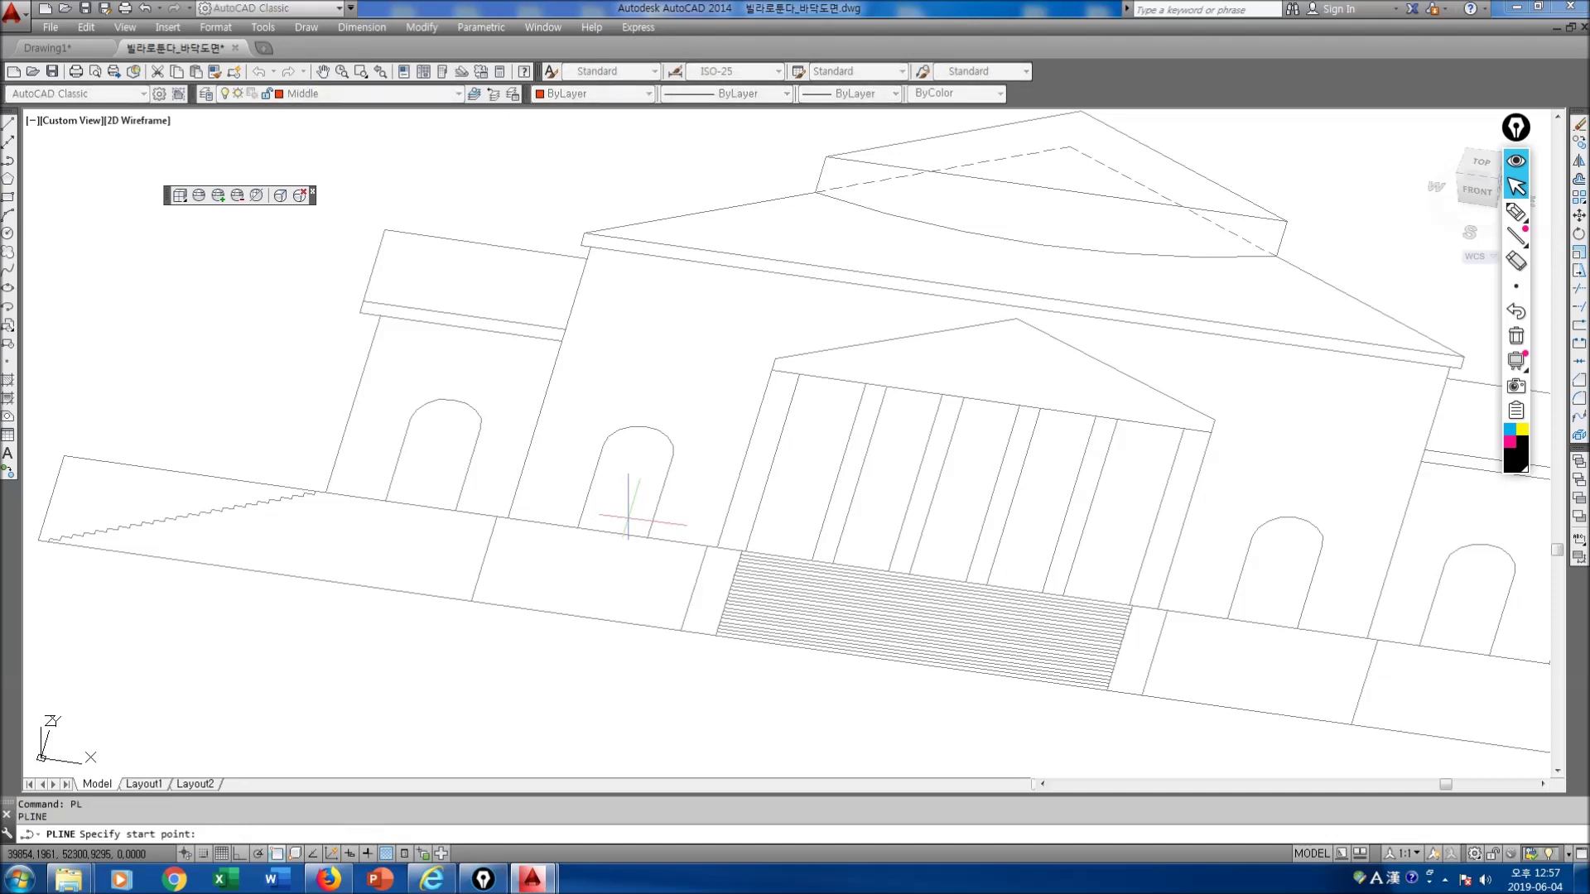
{"action": "left_click", "coordinate": [646, 538]}
{"action": "left_click", "coordinate": [577, 528]}
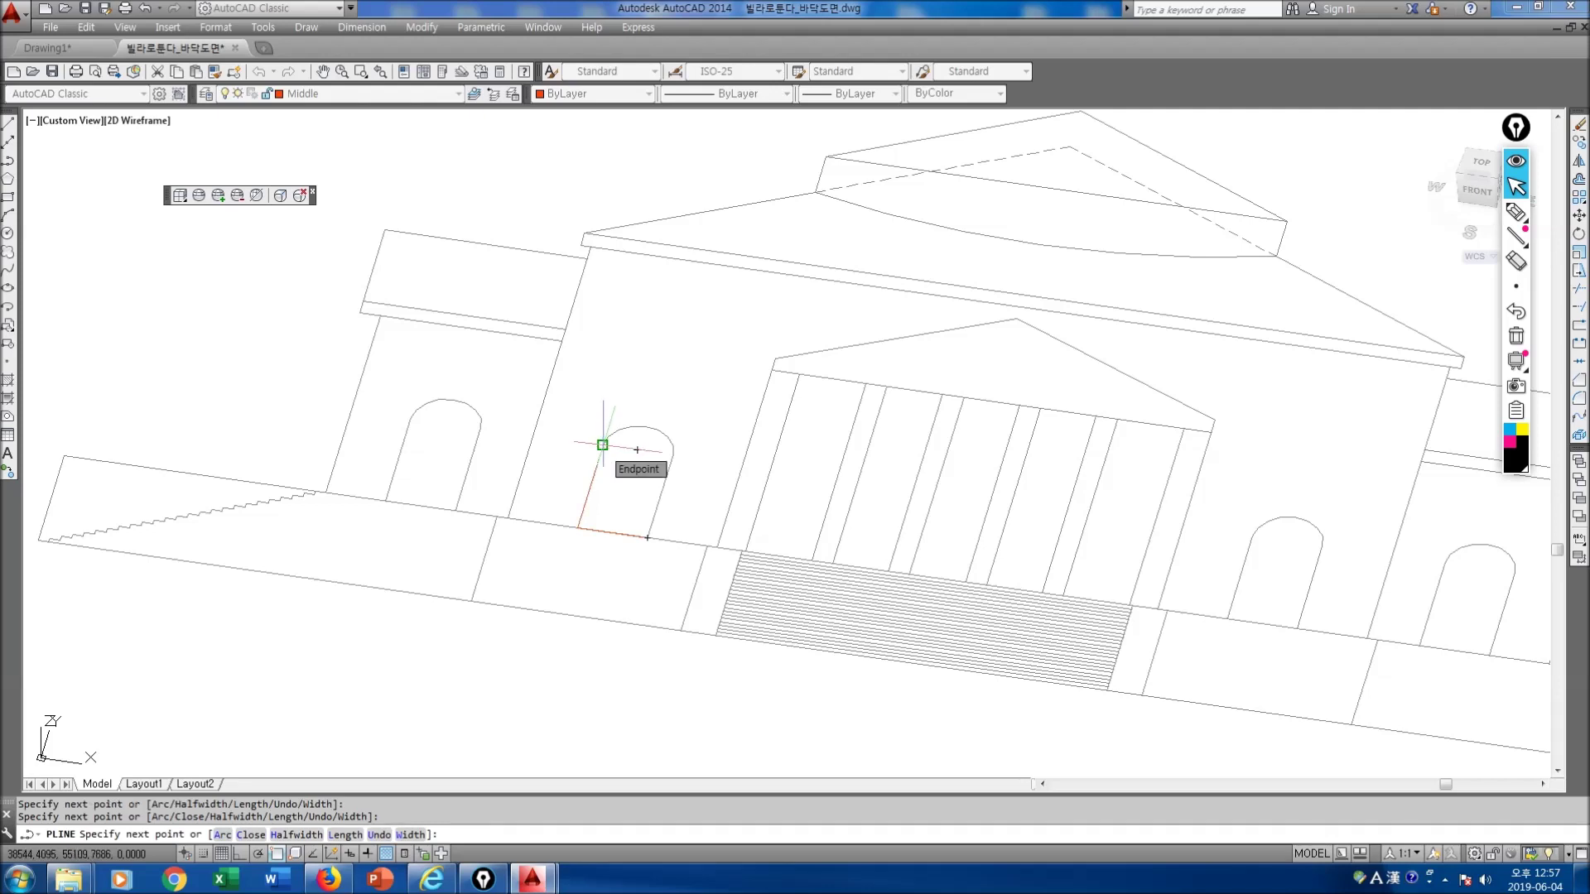
{"action": "type", "text": "a"}
{"action": "key", "text": "Return"}
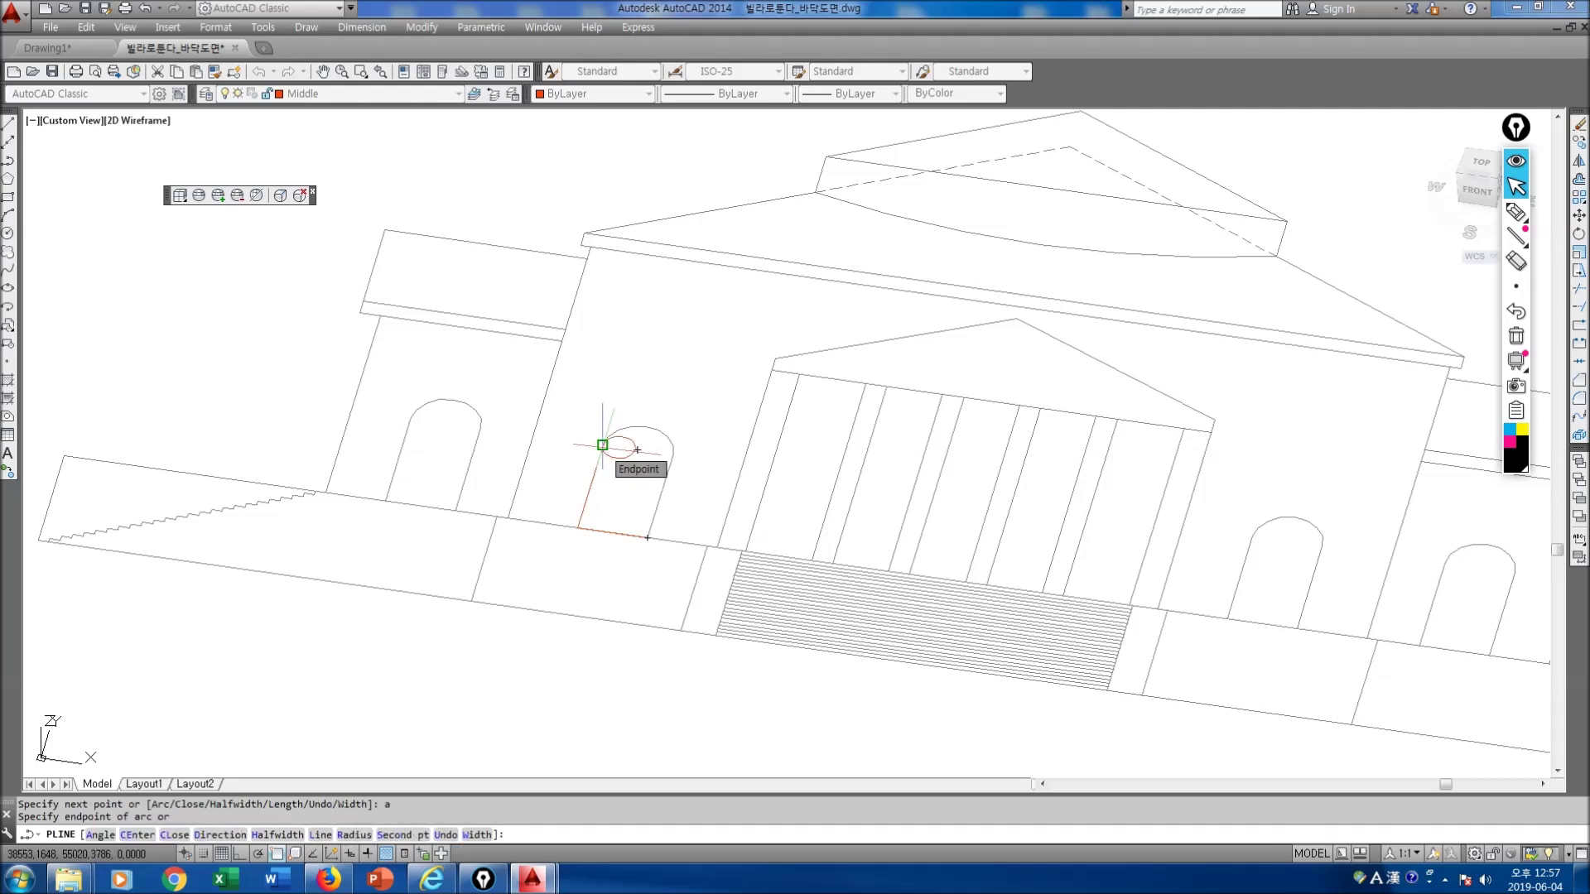
{"action": "left_click", "coordinate": [673, 455]}
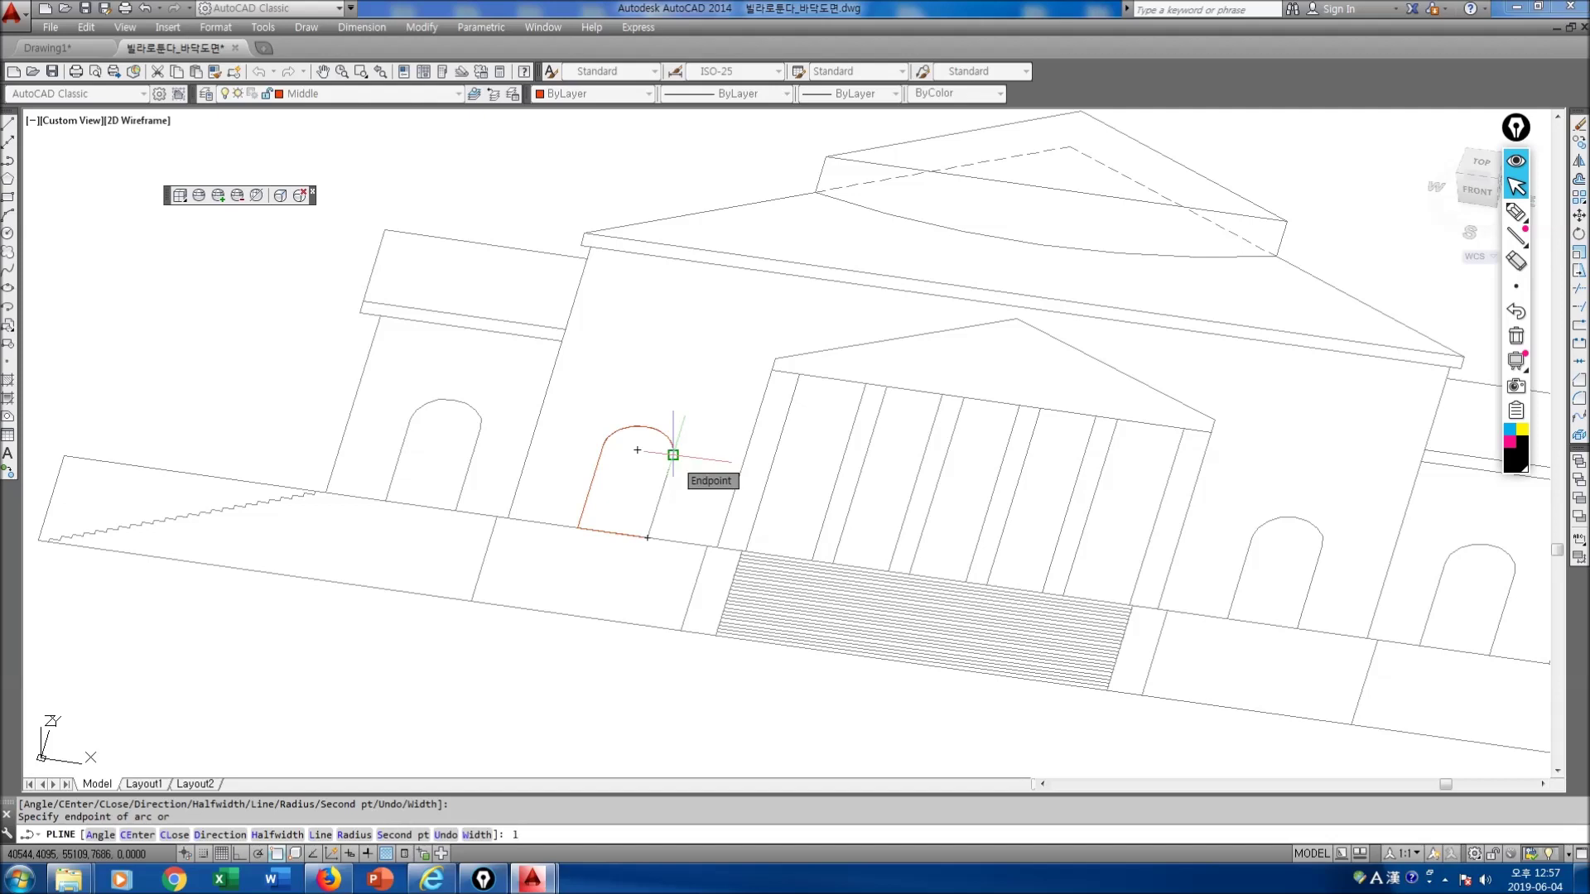
{"action": "key", "text": "Return"}
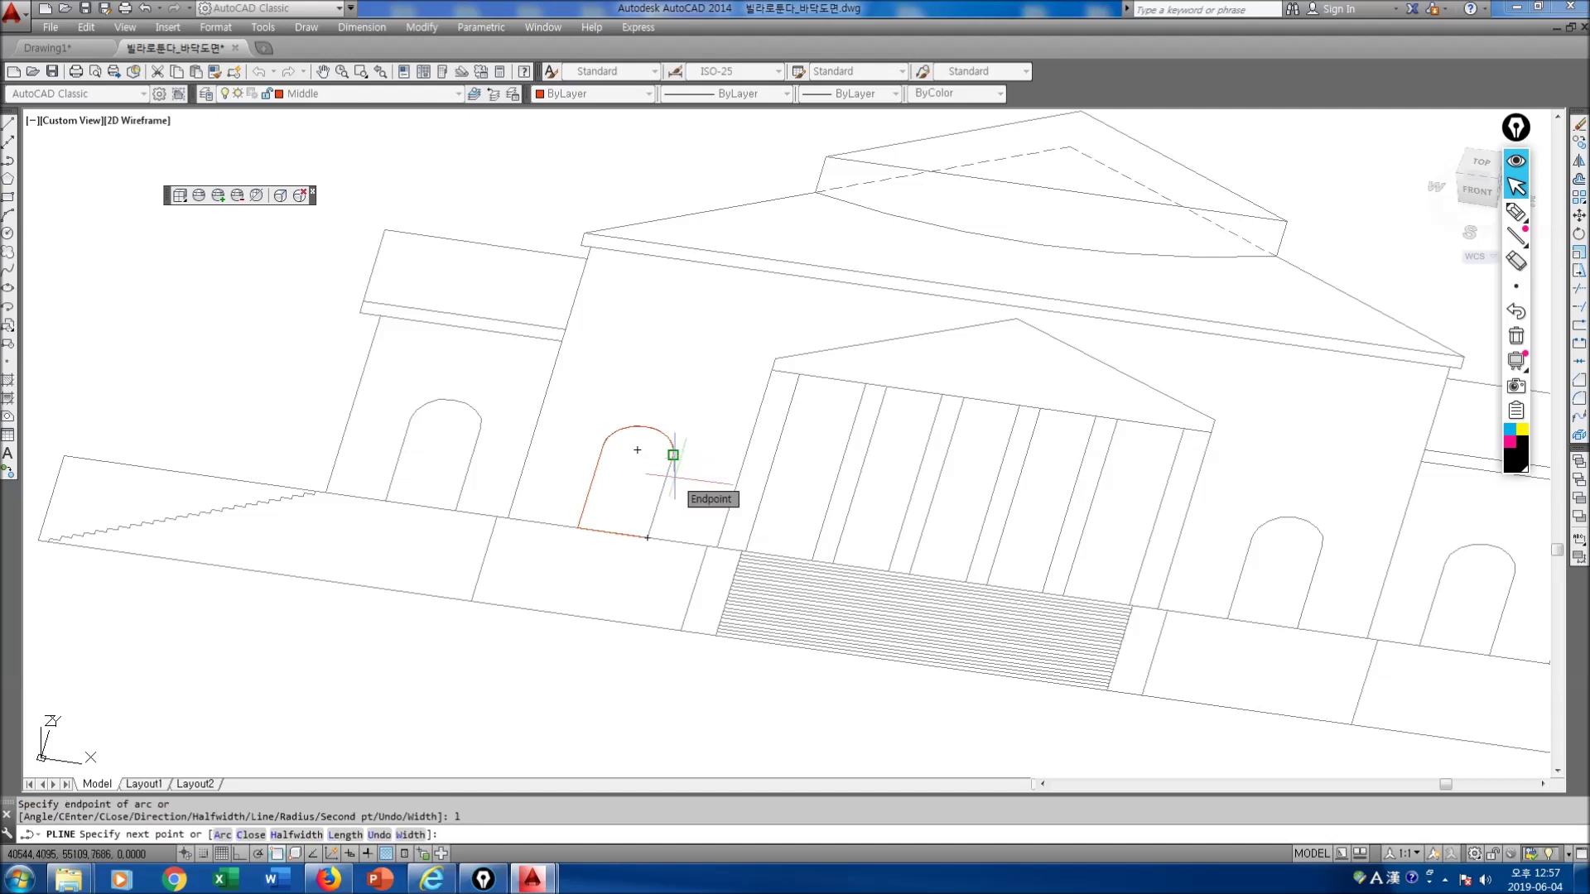
{"action": "type", "text": "c"}
{"action": "key", "text": "Return"}
Step: Measure the main block's wall thickness at the northern opening of the east wall in the top view
{"action": "scroll", "coordinate": [698, 472], "scroll_direction": "down", "scroll_amount": 4}
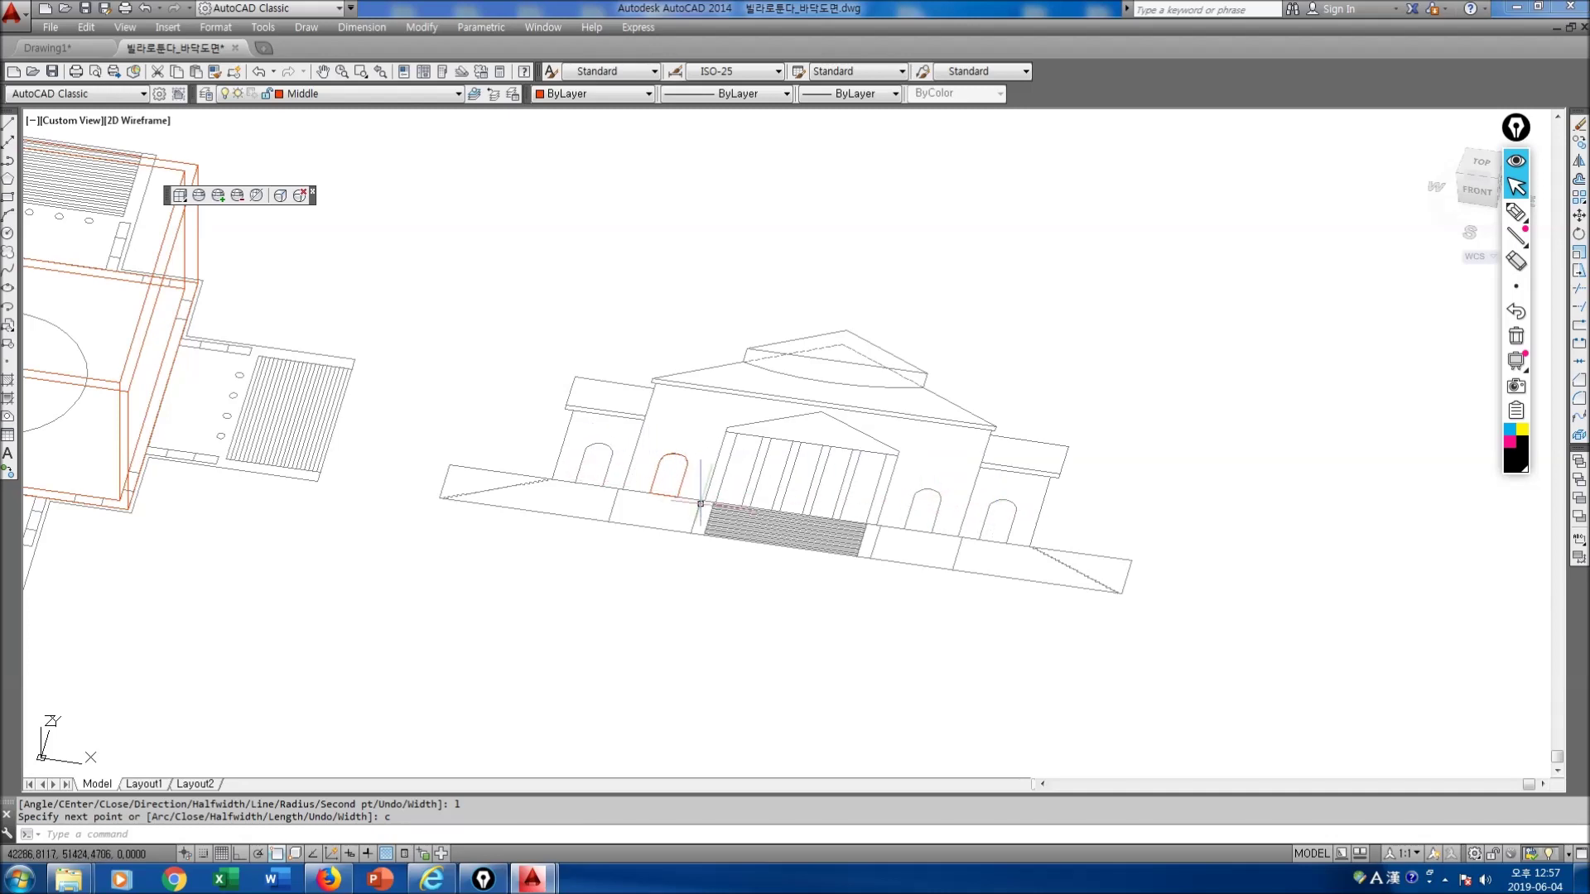
{"action": "scroll", "coordinate": [712, 518], "scroll_direction": "down", "scroll_amount": 2}
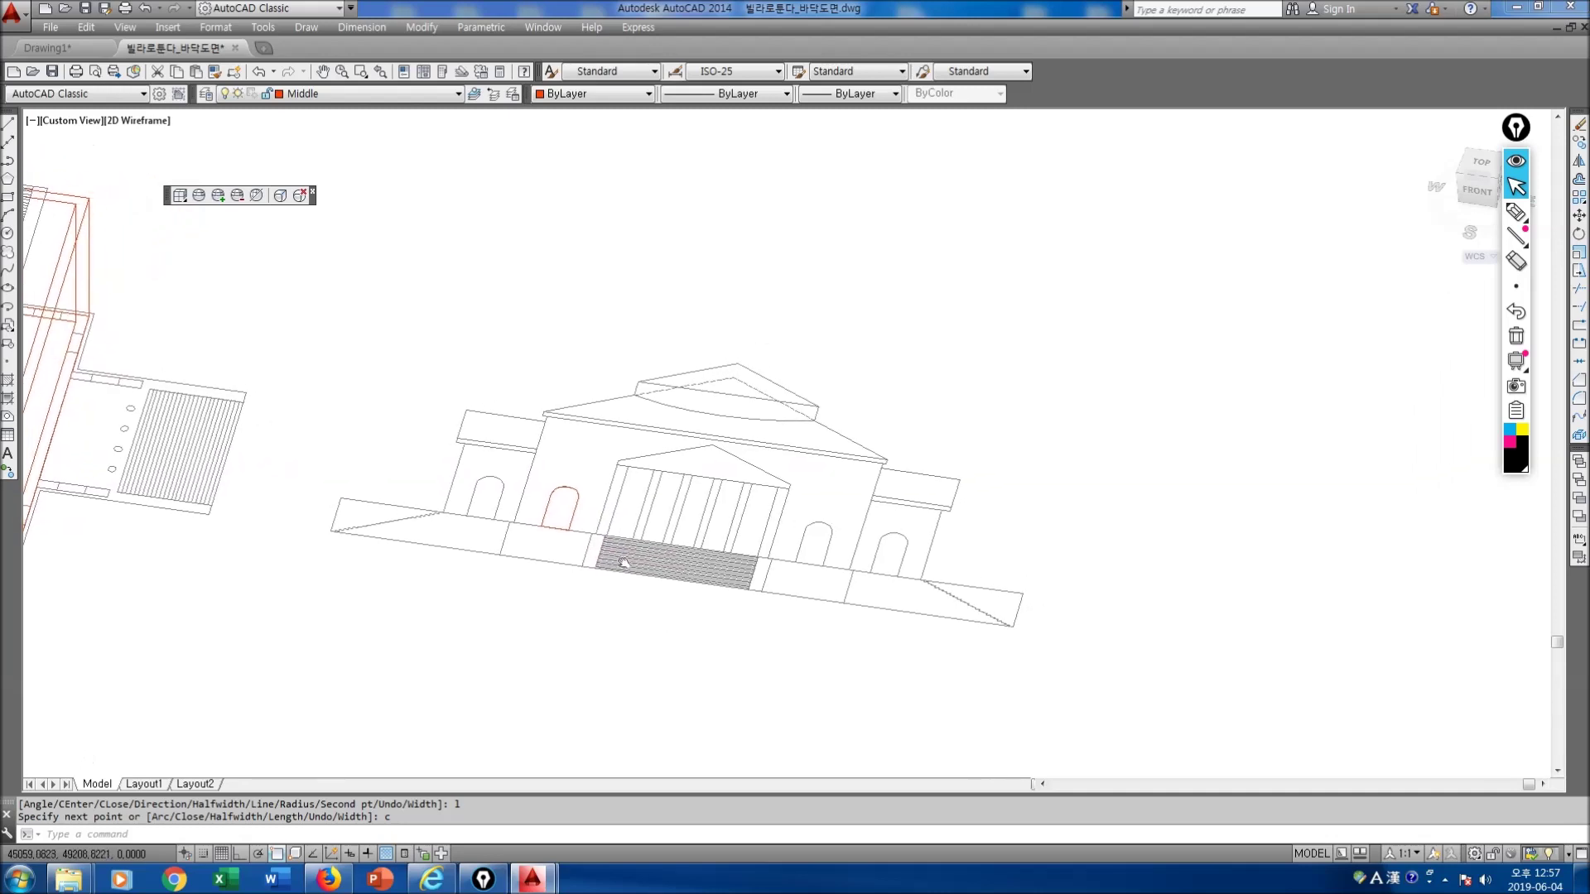
{"action": "scroll", "coordinate": [626, 546], "scroll_direction": "down", "scroll_amount": 5}
{"action": "scroll", "coordinate": [609, 530], "scroll_direction": "up", "scroll_amount": 1}
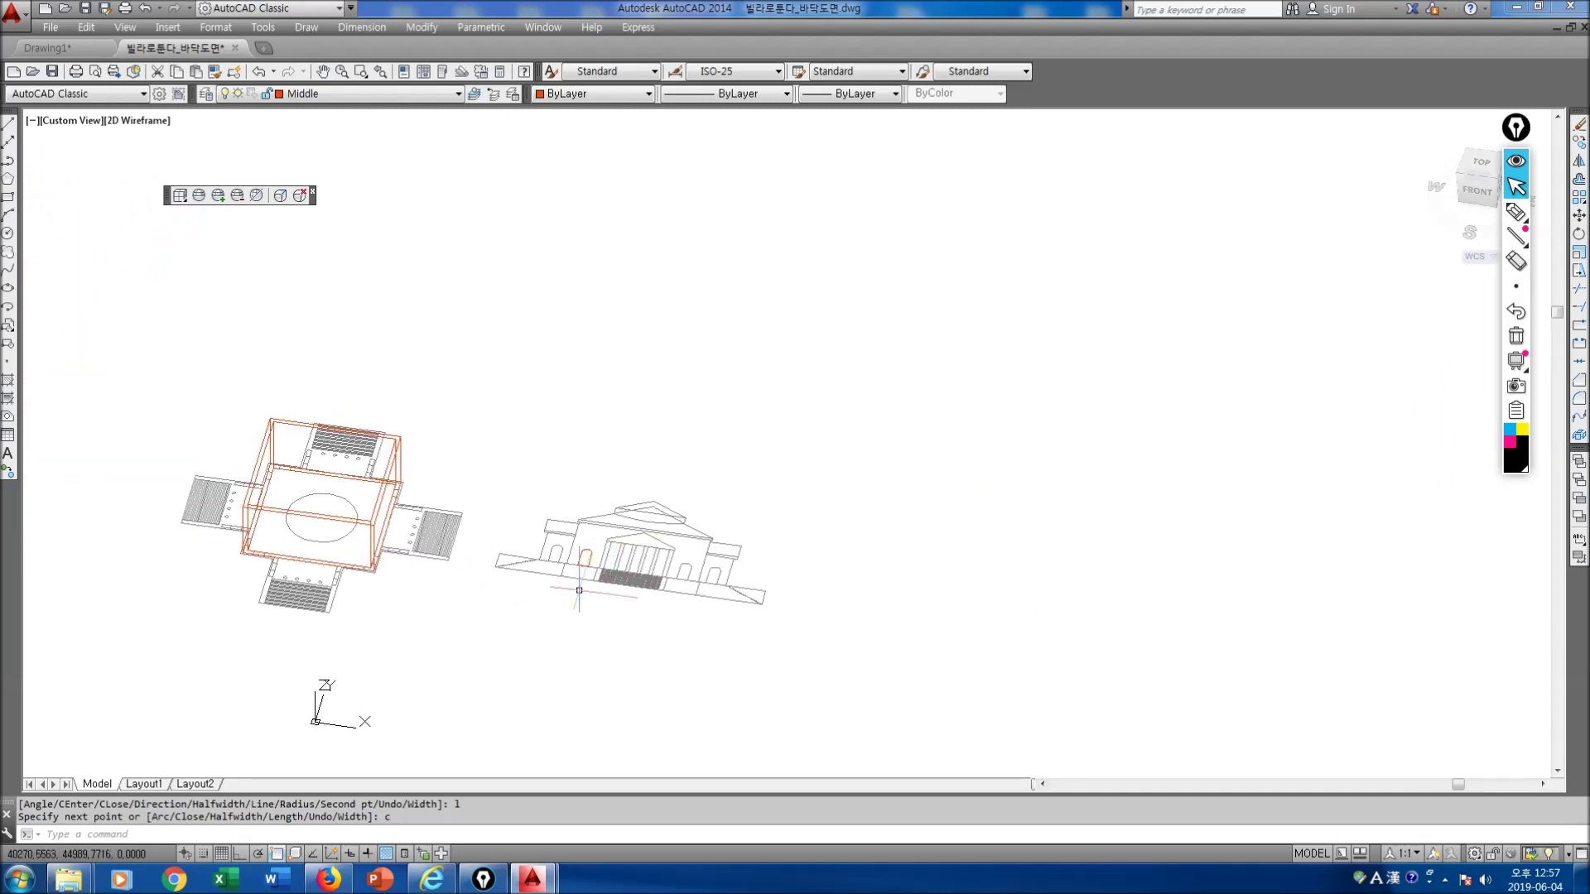
{"action": "scroll", "coordinate": [613, 518], "scroll_direction": "up", "scroll_amount": 2}
{"action": "scroll", "coordinate": [472, 570], "scroll_direction": "up", "scroll_amount": 1}
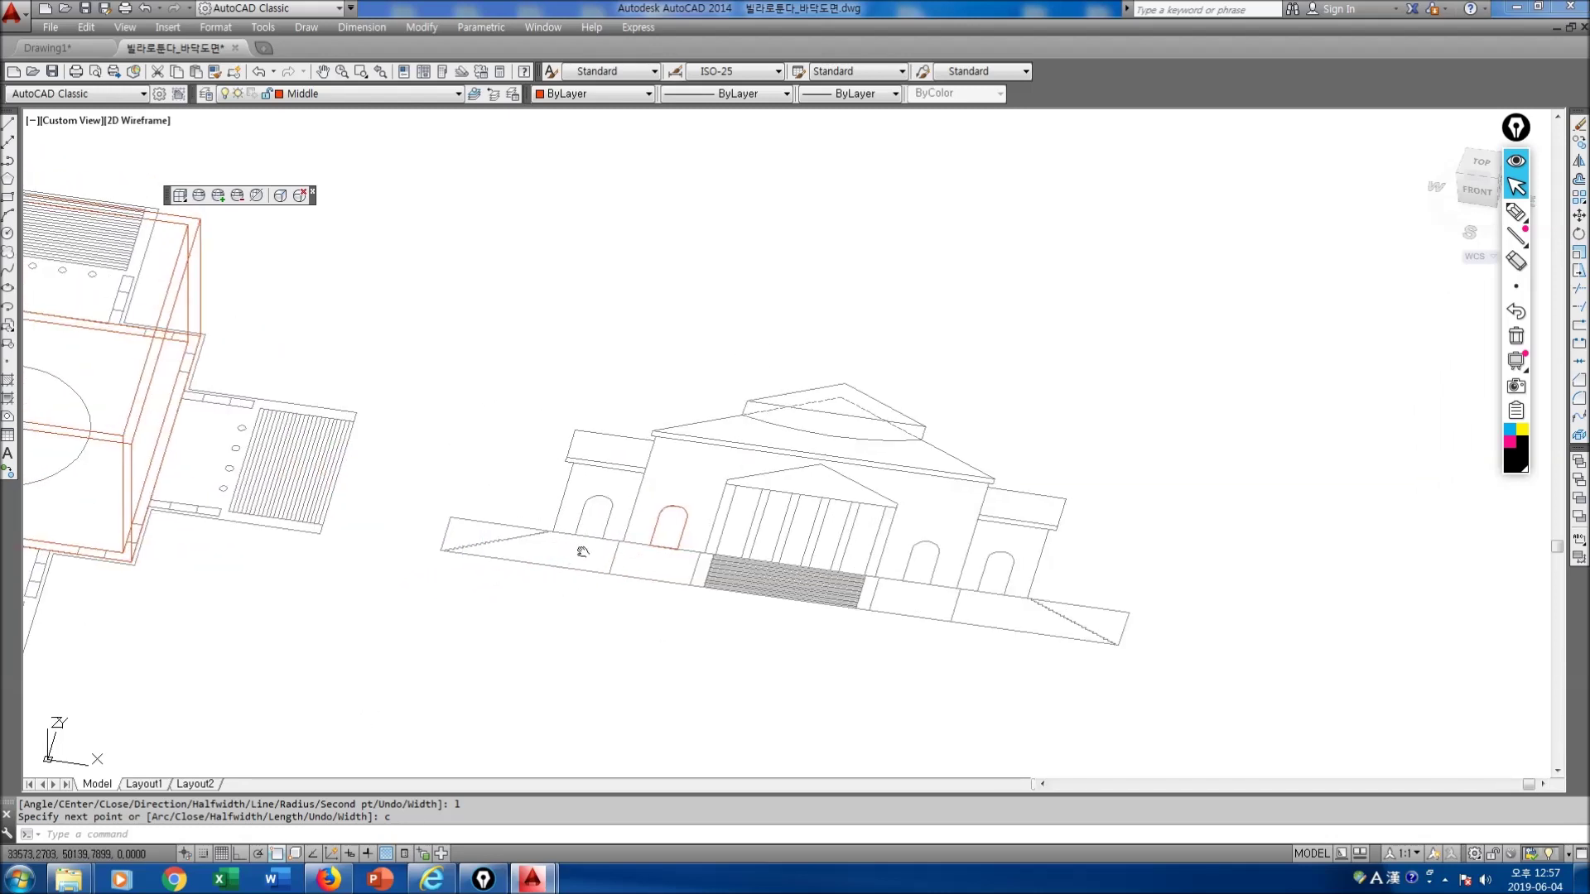
{"action": "scroll", "coordinate": [340, 568], "scroll_direction": "up", "scroll_amount": 2}
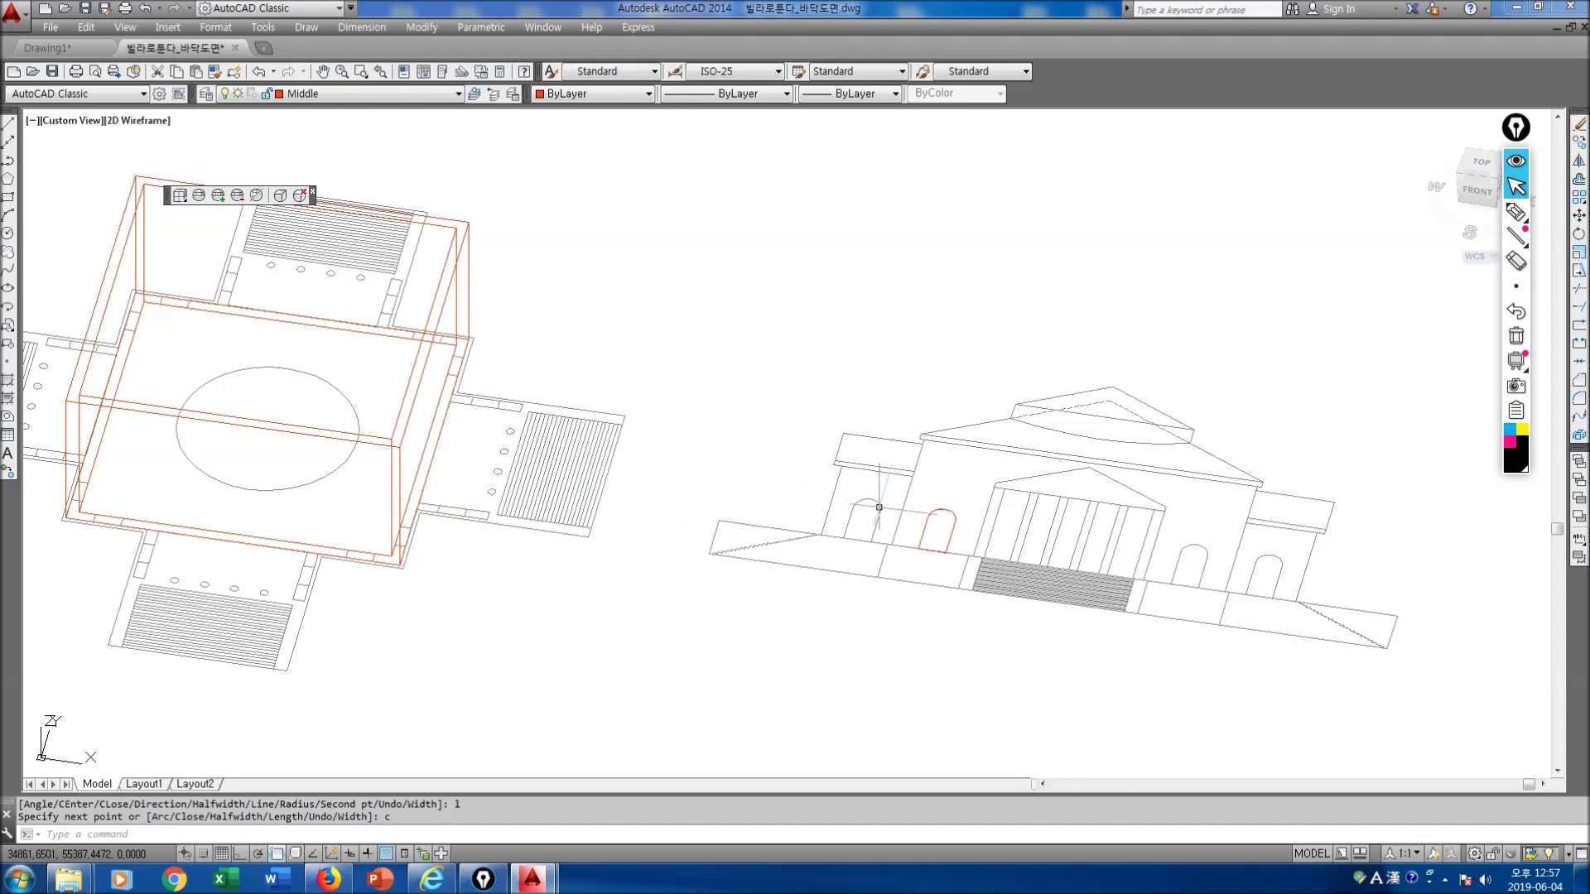
{"action": "left_click", "coordinate": [1486, 163]}
{"action": "scroll", "coordinate": [703, 394], "scroll_direction": "up", "scroll_amount": 8}
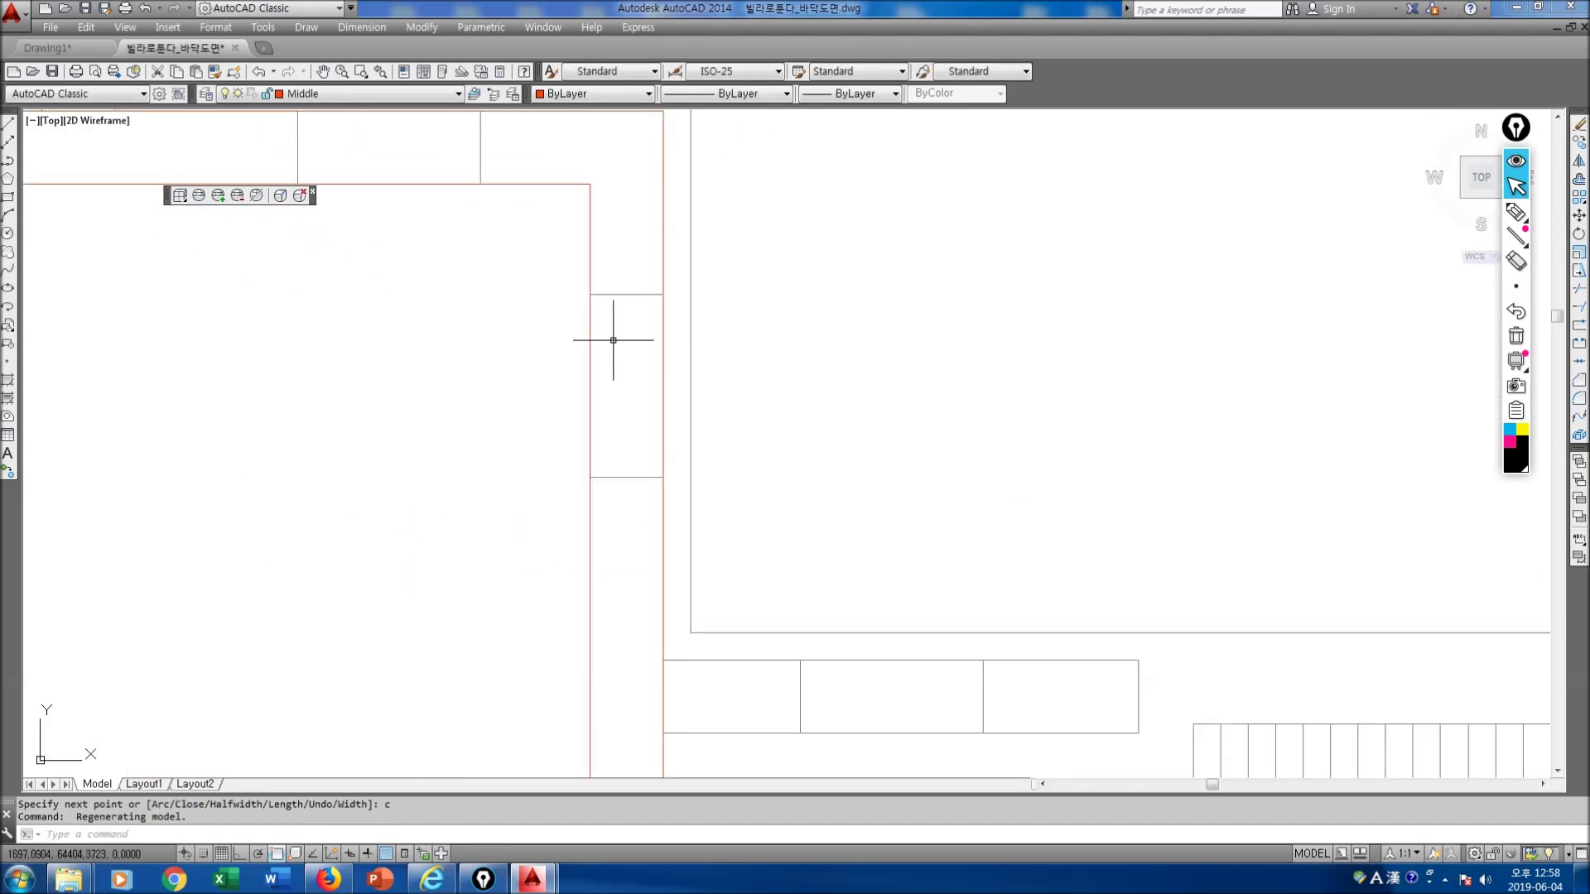
{"action": "type", "text": "is"}
{"action": "key", "text": "Return"}
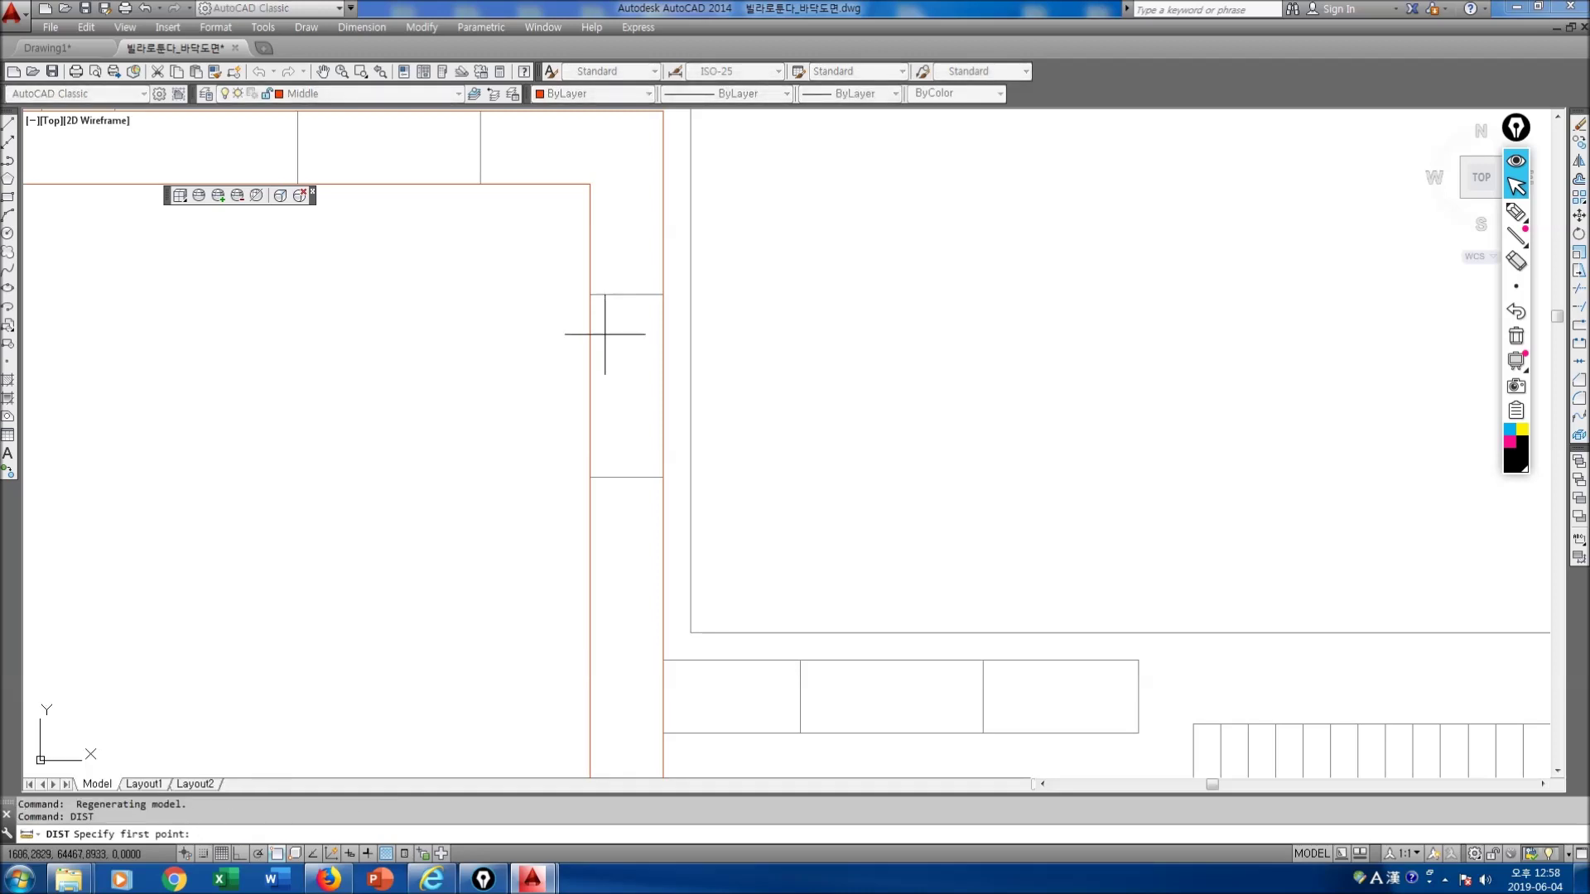
{"action": "left_click", "coordinate": [589, 293]}
{"action": "left_click", "coordinate": [663, 294]}
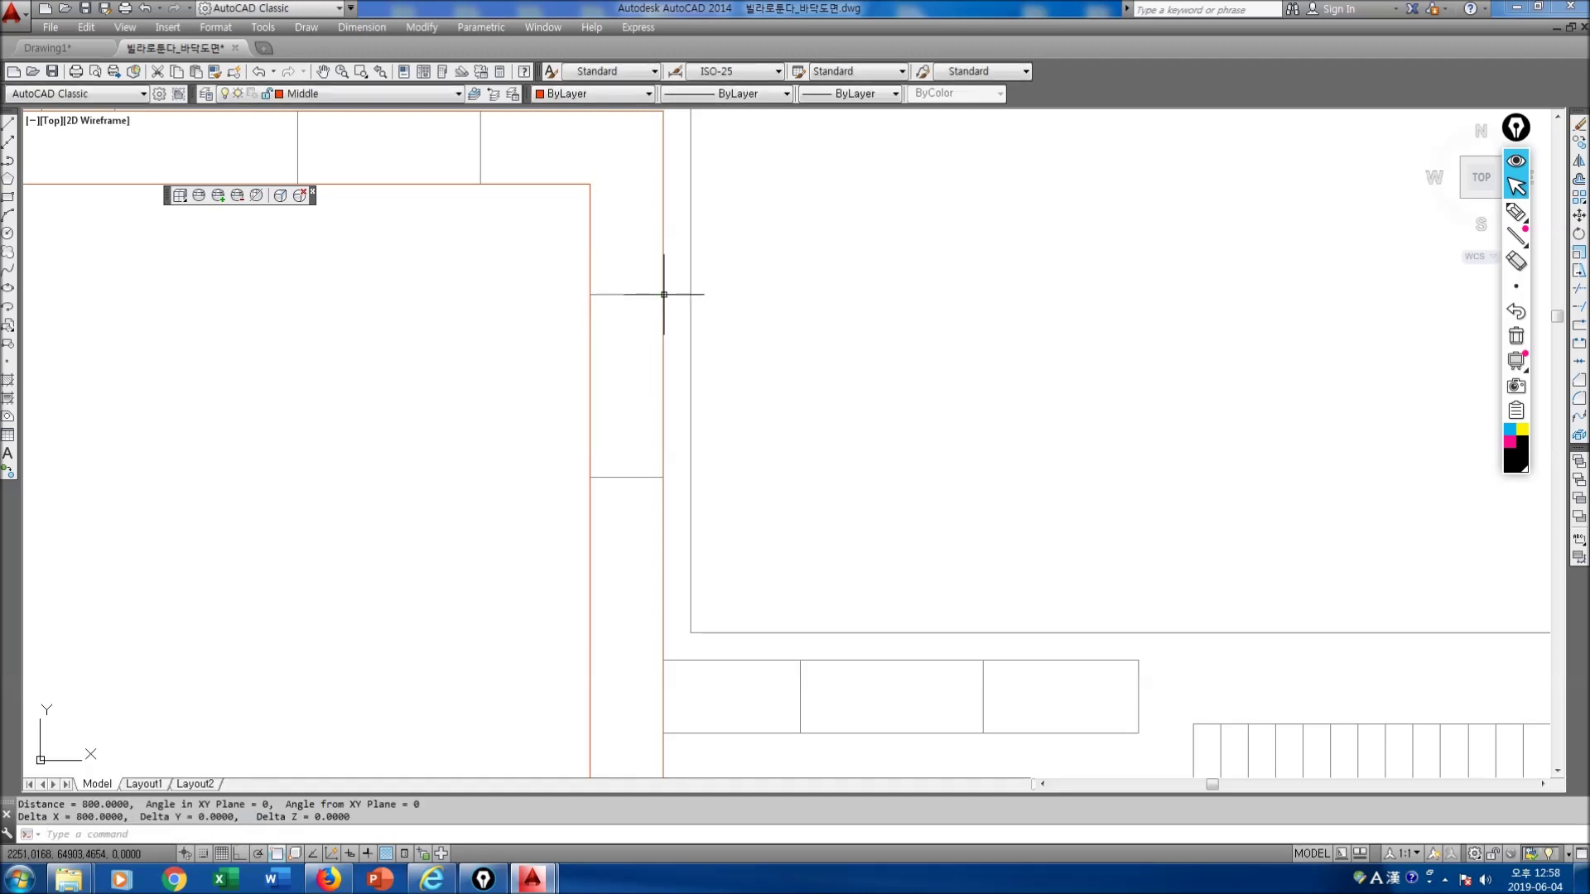
Step: Extrude the traced arch polyline on the elevation to a height of 1000 in an angled 3D view
{"action": "scroll", "coordinate": [664, 294], "scroll_direction": "down", "scroll_amount": 8}
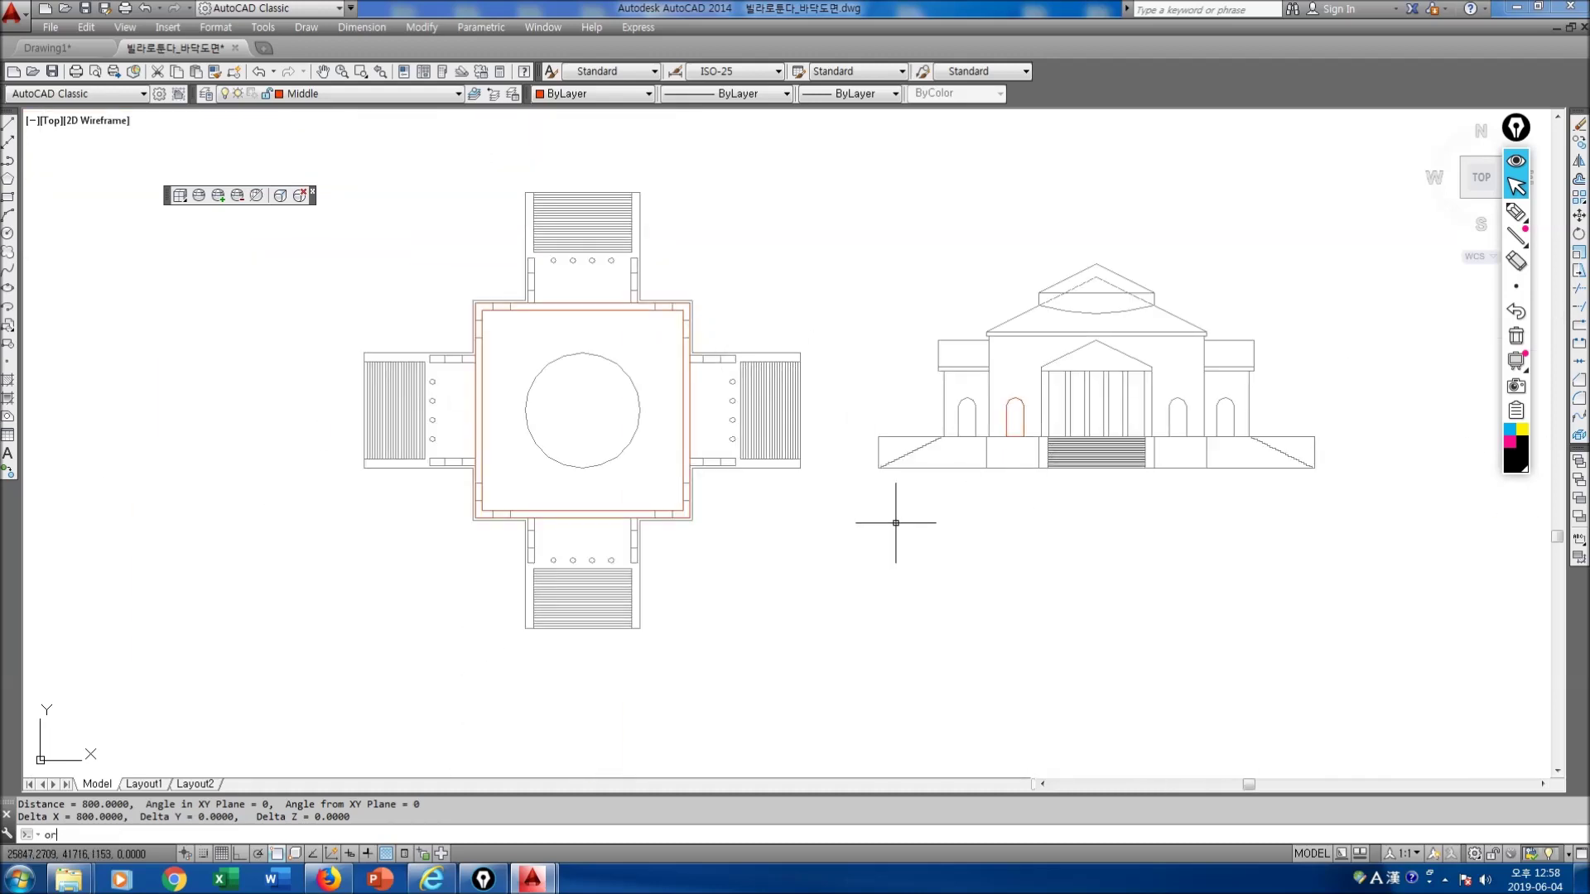
{"action": "type", "text": "t"}
{"action": "key", "text": "Return"}
{"action": "left_click_drag", "start_coordinate": [960, 549], "coordinate": [723, 493]}
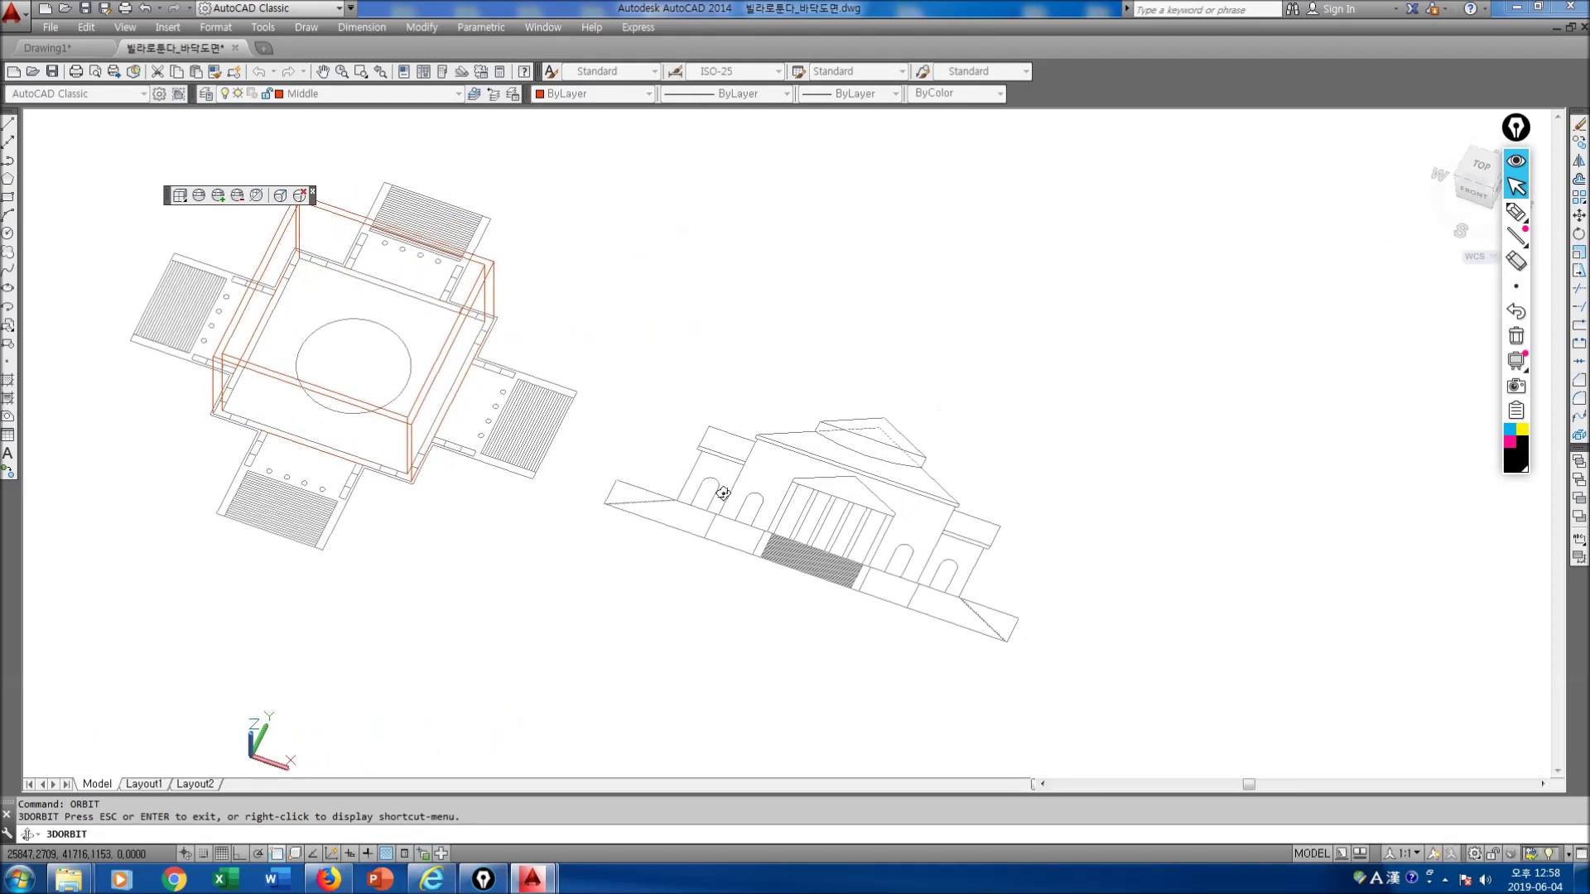
{"action": "scroll", "coordinate": [723, 493], "scroll_direction": "up", "scroll_amount": 4}
{"action": "left_click_drag", "start_coordinate": [701, 510], "coordinate": [585, 504]}
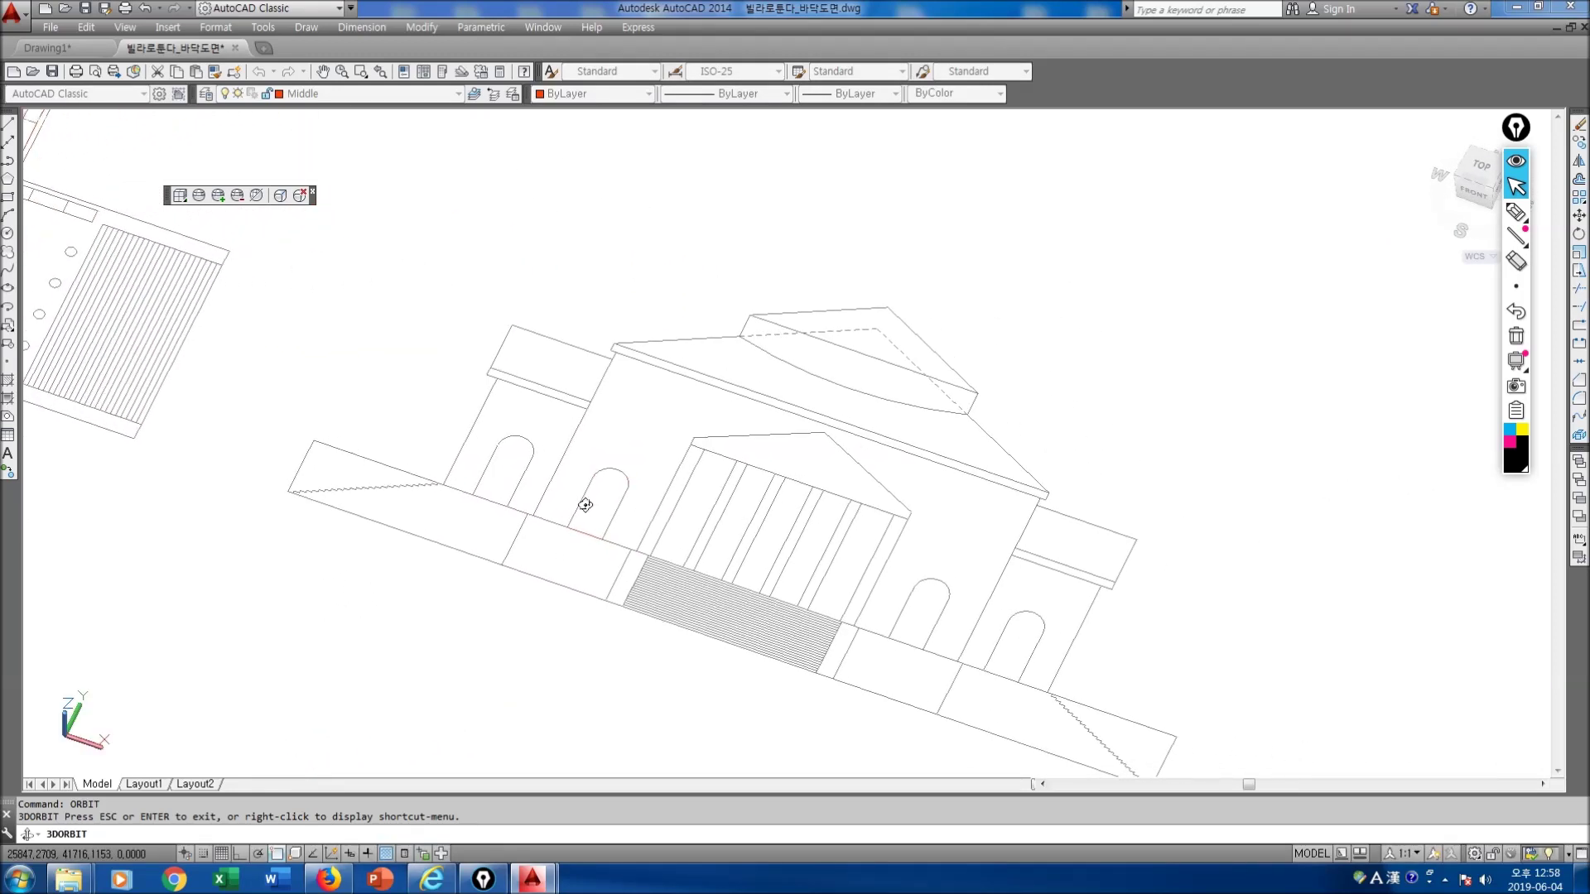
{"action": "key", "text": "Escape"}
{"action": "scroll", "coordinate": [631, 522], "scroll_direction": "up", "scroll_amount": 7}
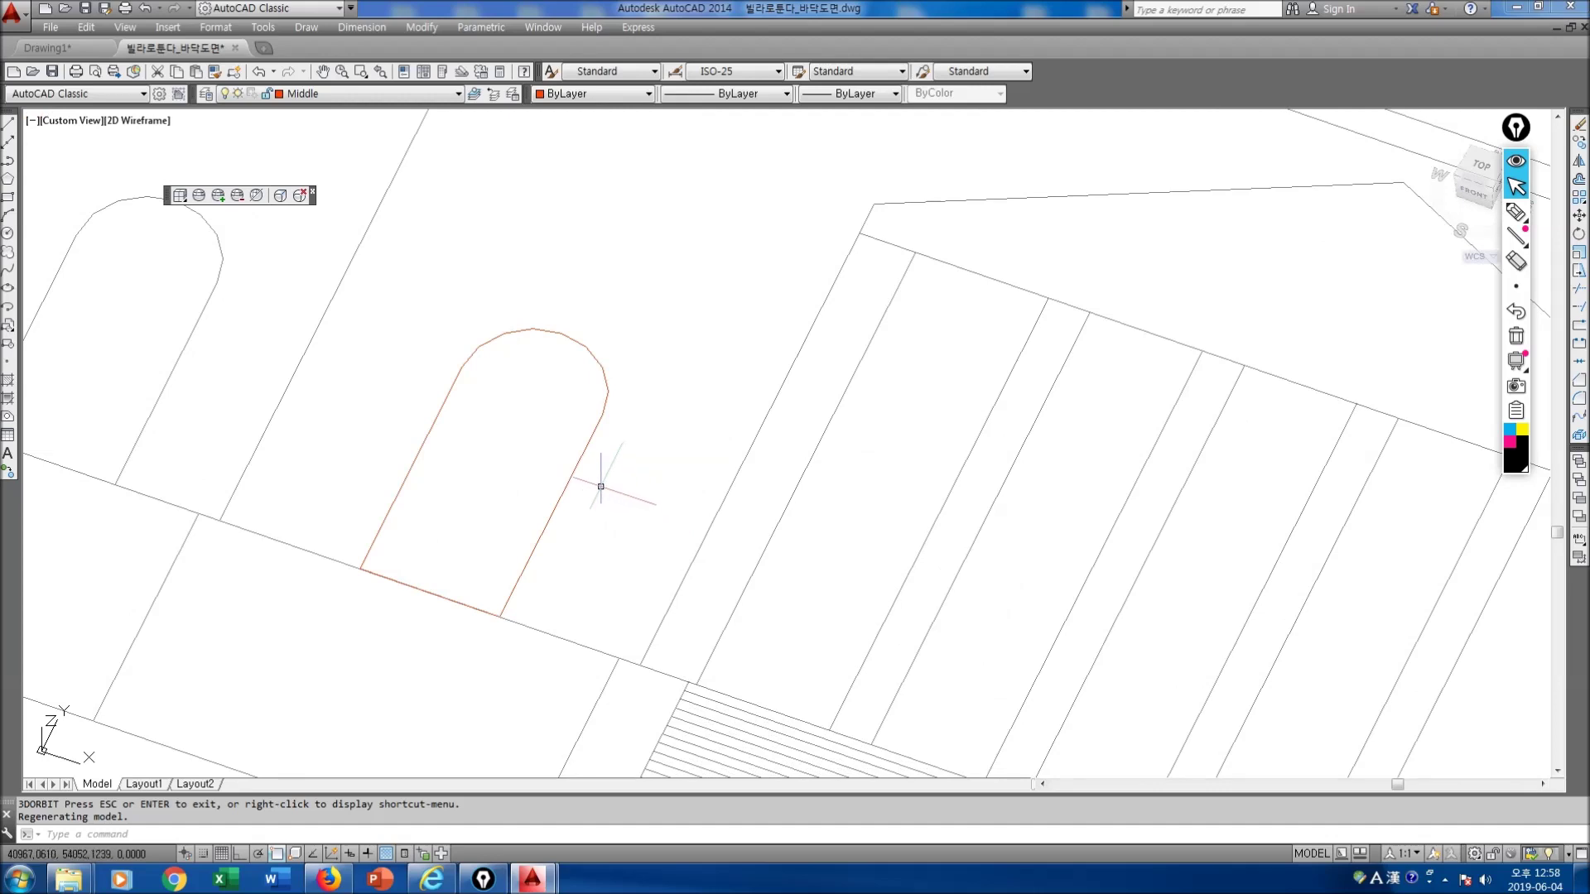
{"action": "scroll", "coordinate": [600, 486], "scroll_direction": "down", "scroll_amount": 2}
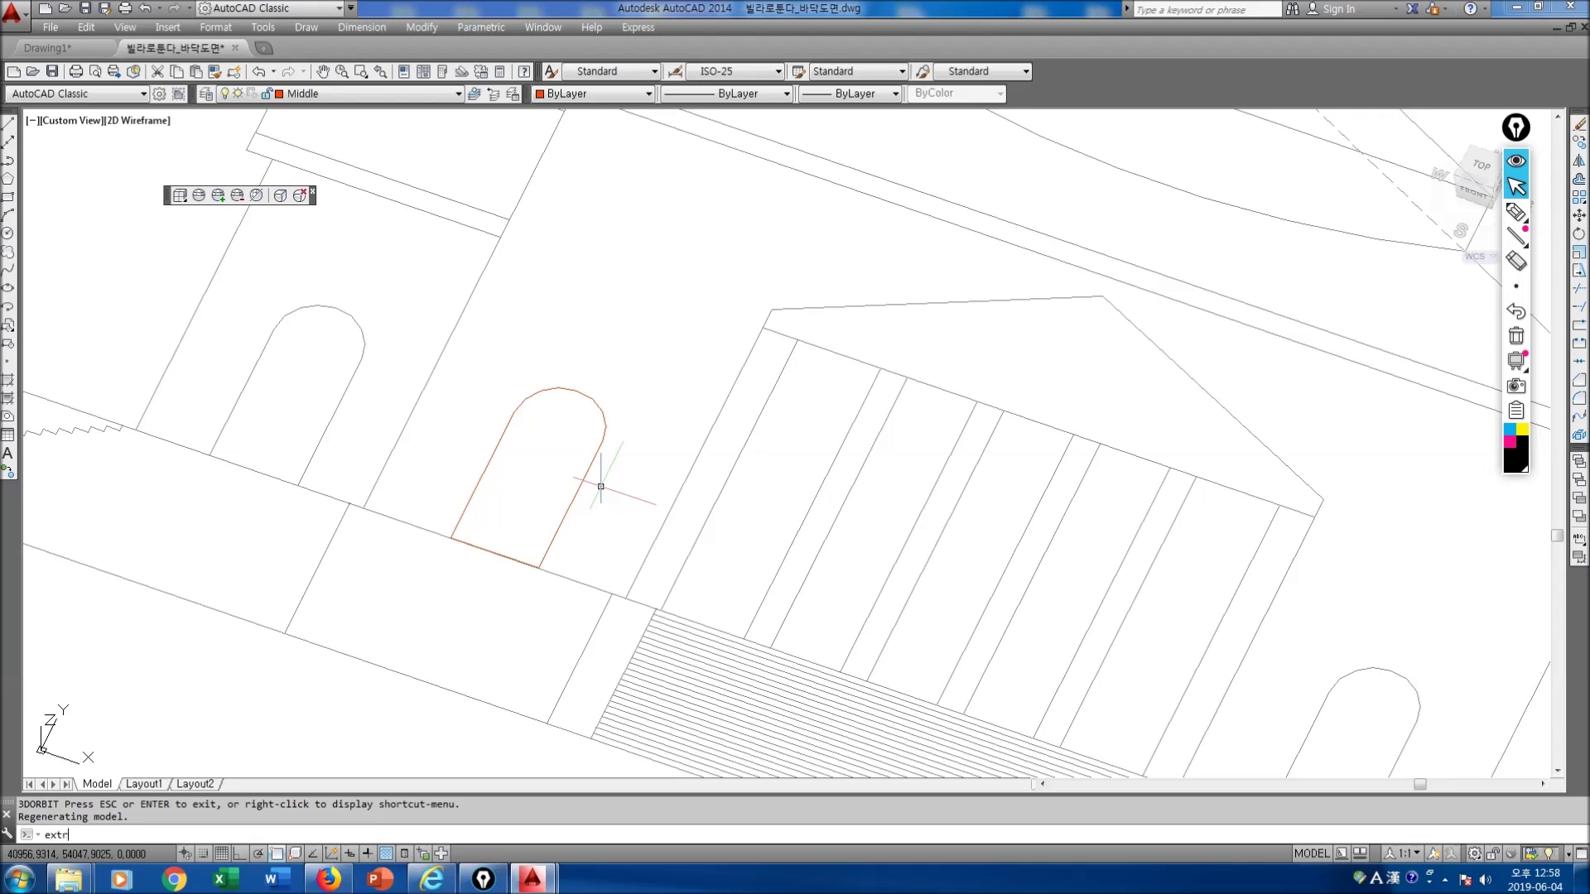
{"action": "key", "text": "Return"}
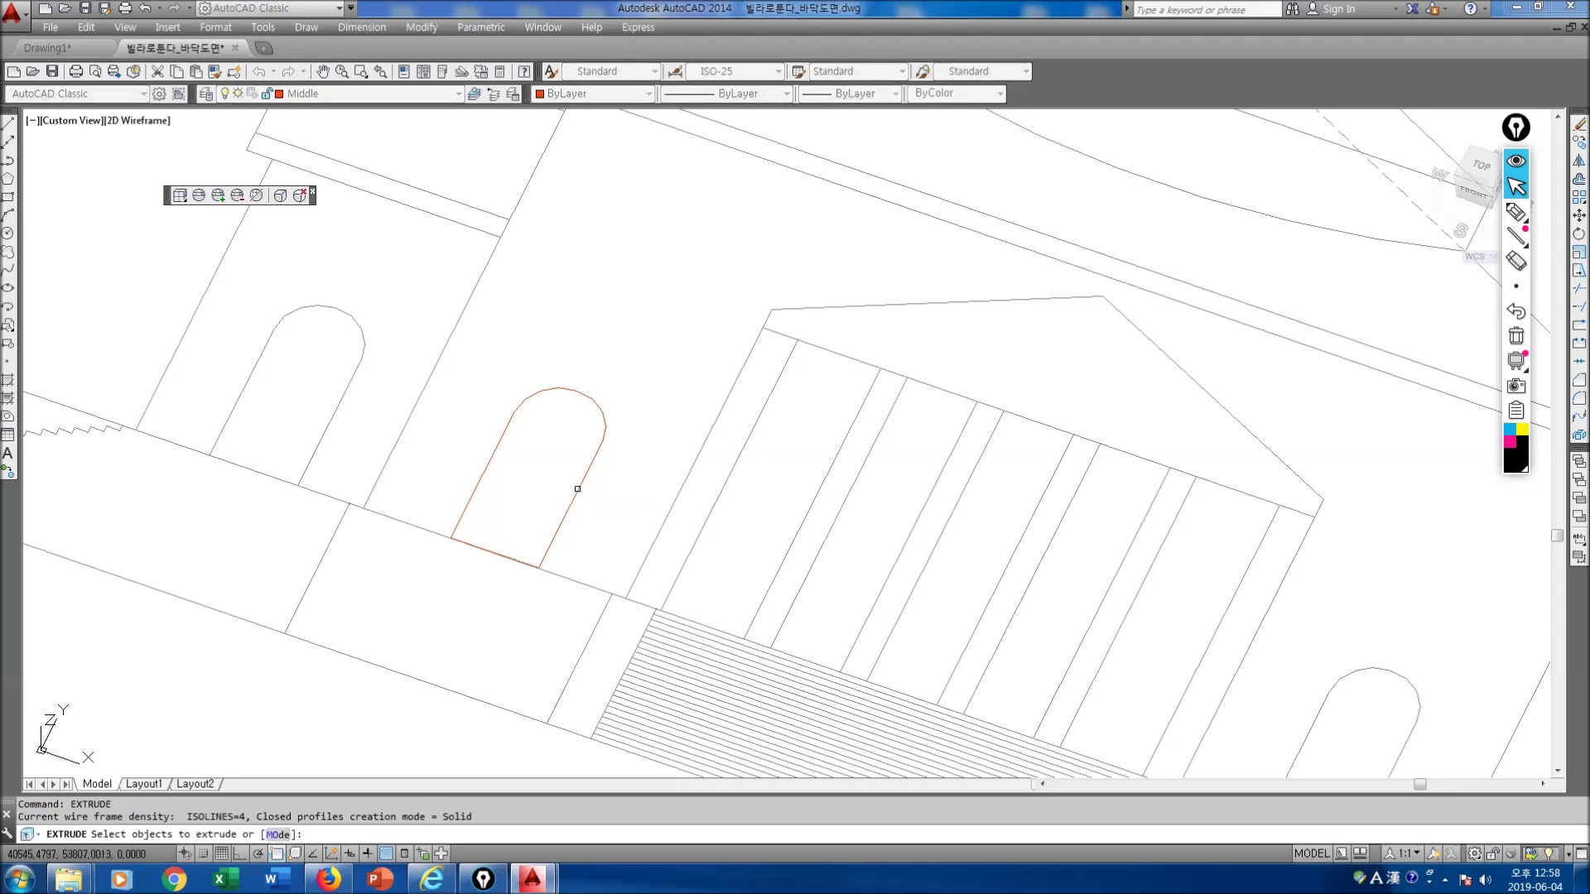
{"action": "left_click", "coordinate": [579, 489]}
{"action": "key", "text": "Return"}
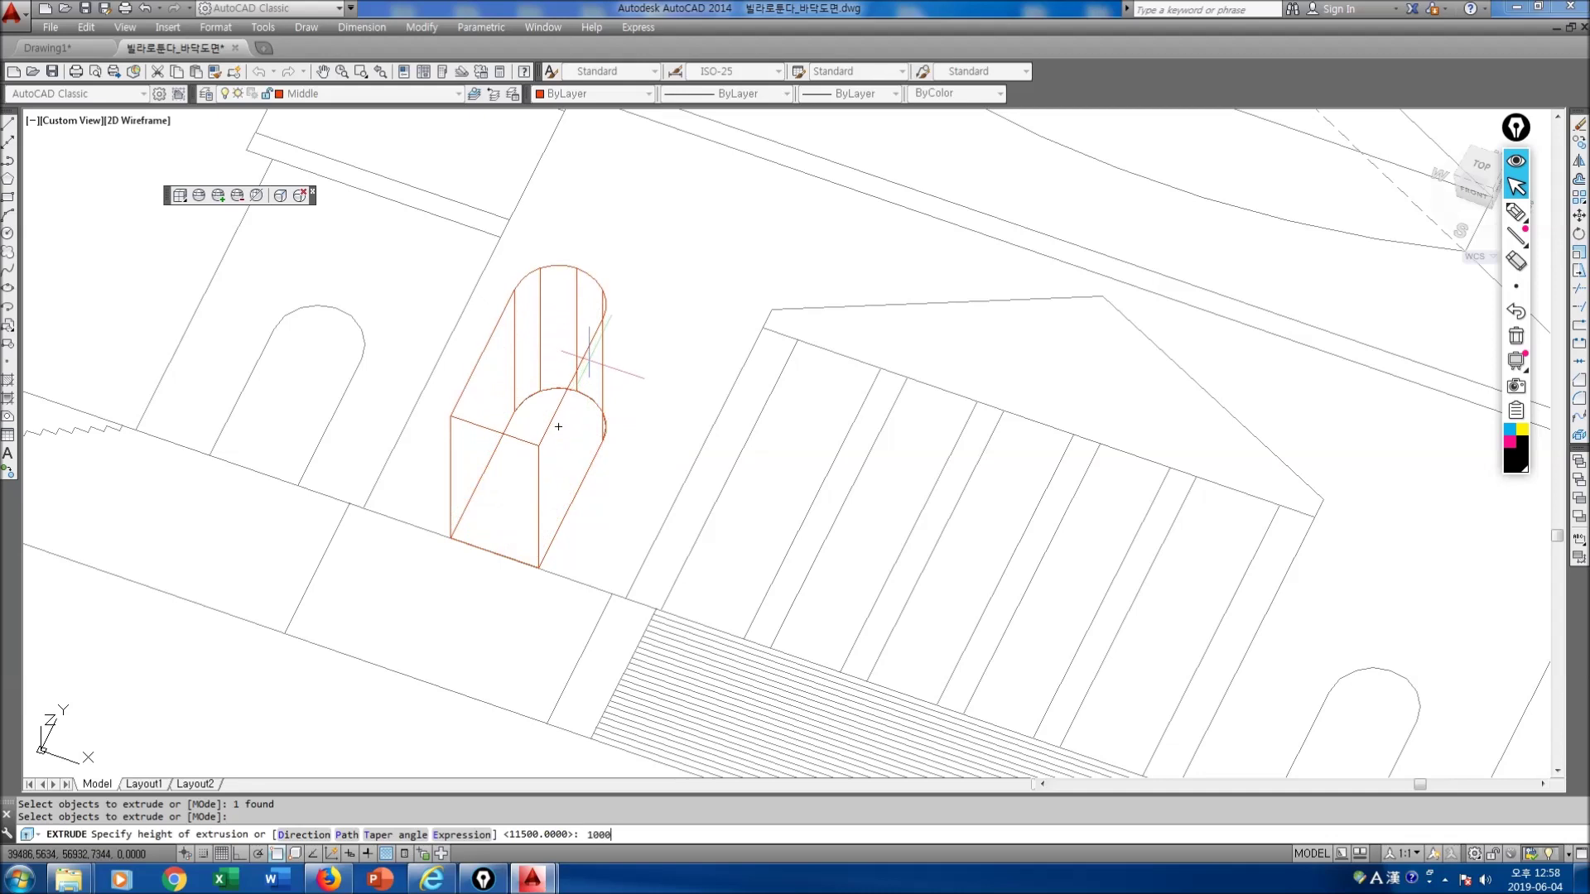
{"action": "key", "text": "Return"}
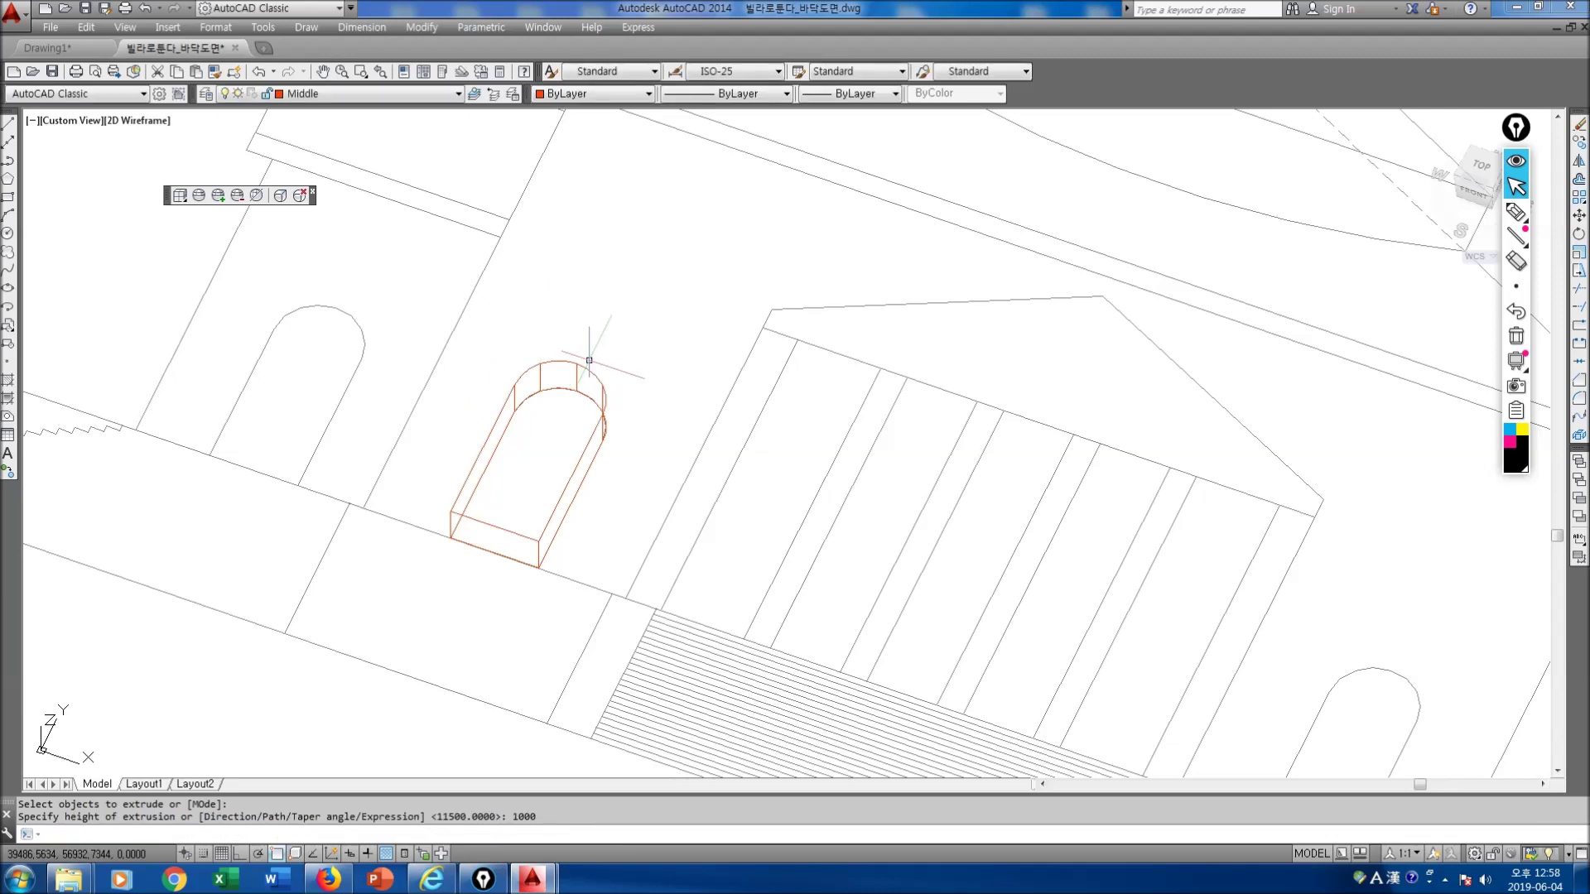
Step: Mark the arch solid's base edge as a rotation axis with the annotation pen, and clear the markings
{"action": "scroll", "coordinate": [534, 456], "scroll_direction": "down", "scroll_amount": 6}
{"action": "scroll", "coordinate": [546, 468], "scroll_direction": "up", "scroll_amount": 6}
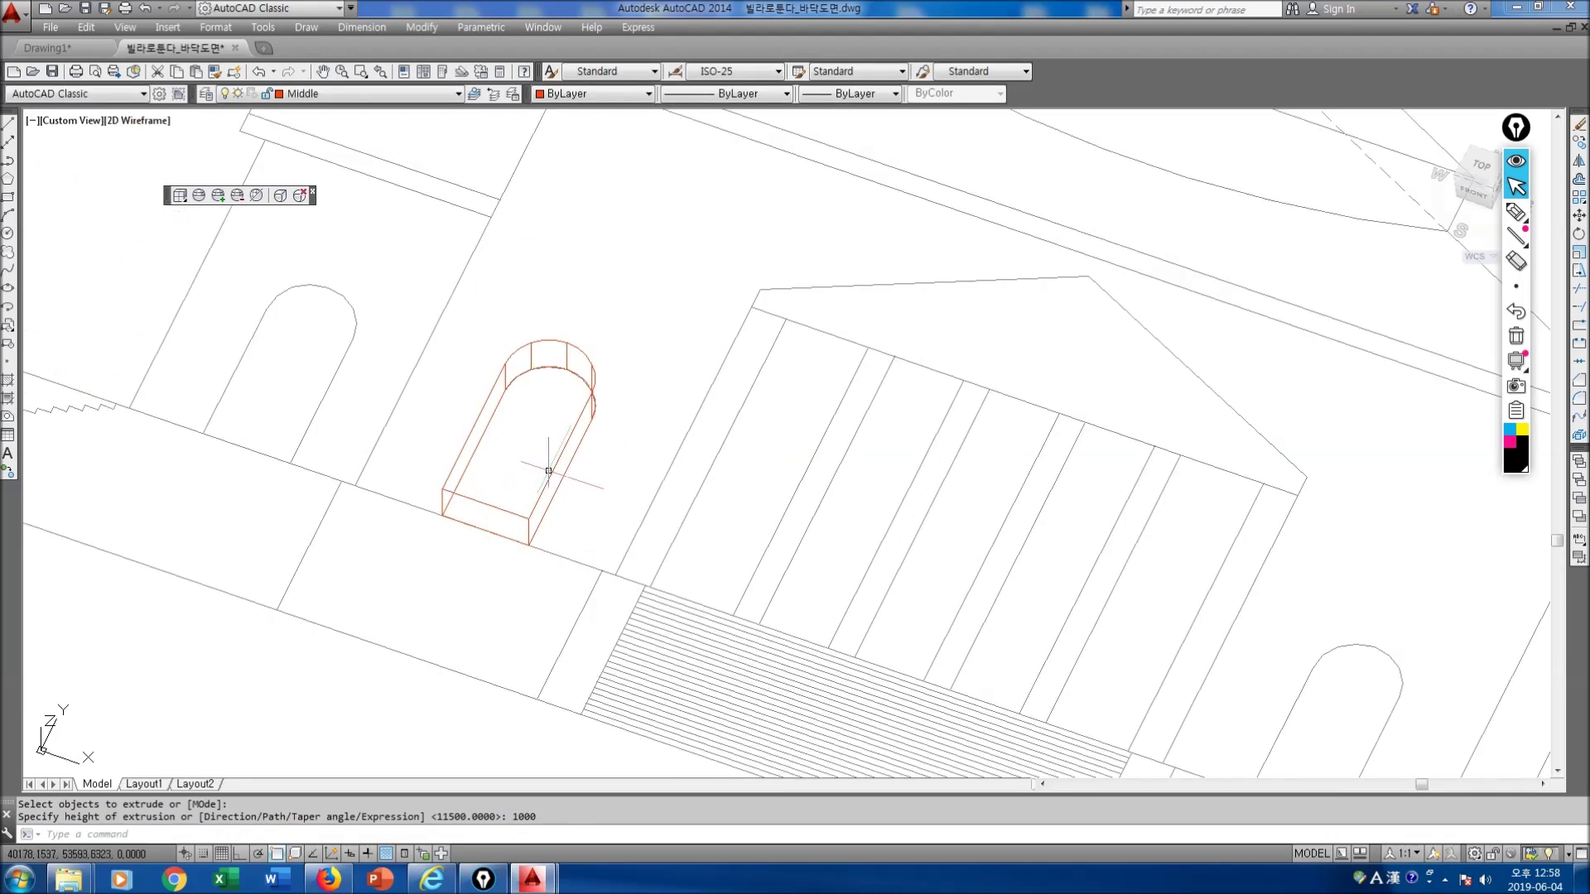
{"action": "scroll", "coordinate": [525, 455], "scroll_direction": "down", "scroll_amount": 6}
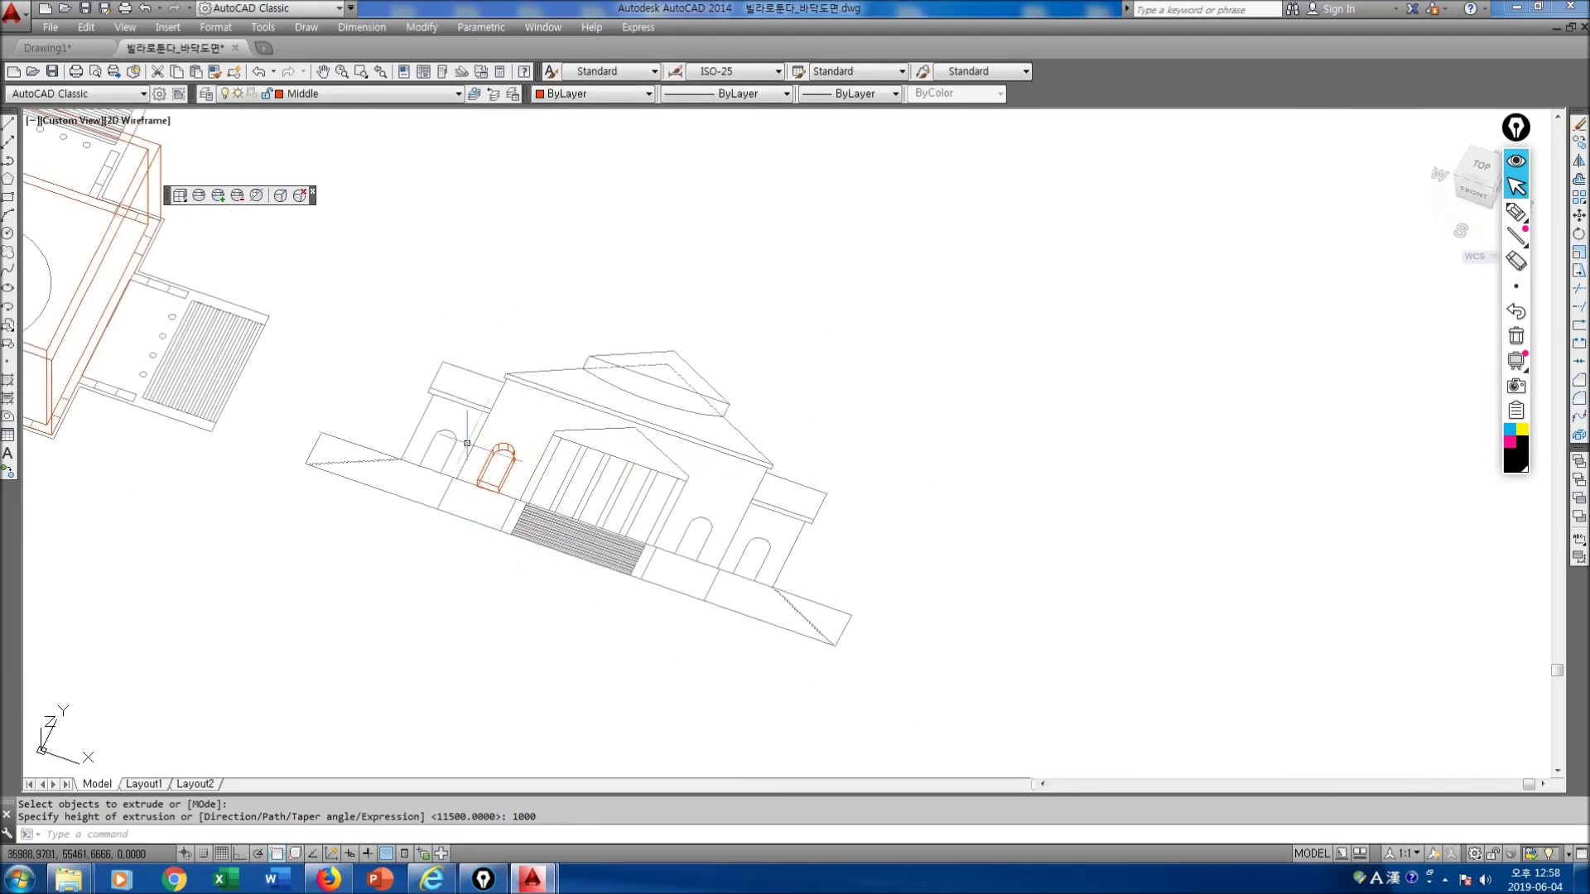
{"action": "scroll", "coordinate": [467, 444], "scroll_direction": "up", "scroll_amount": 6}
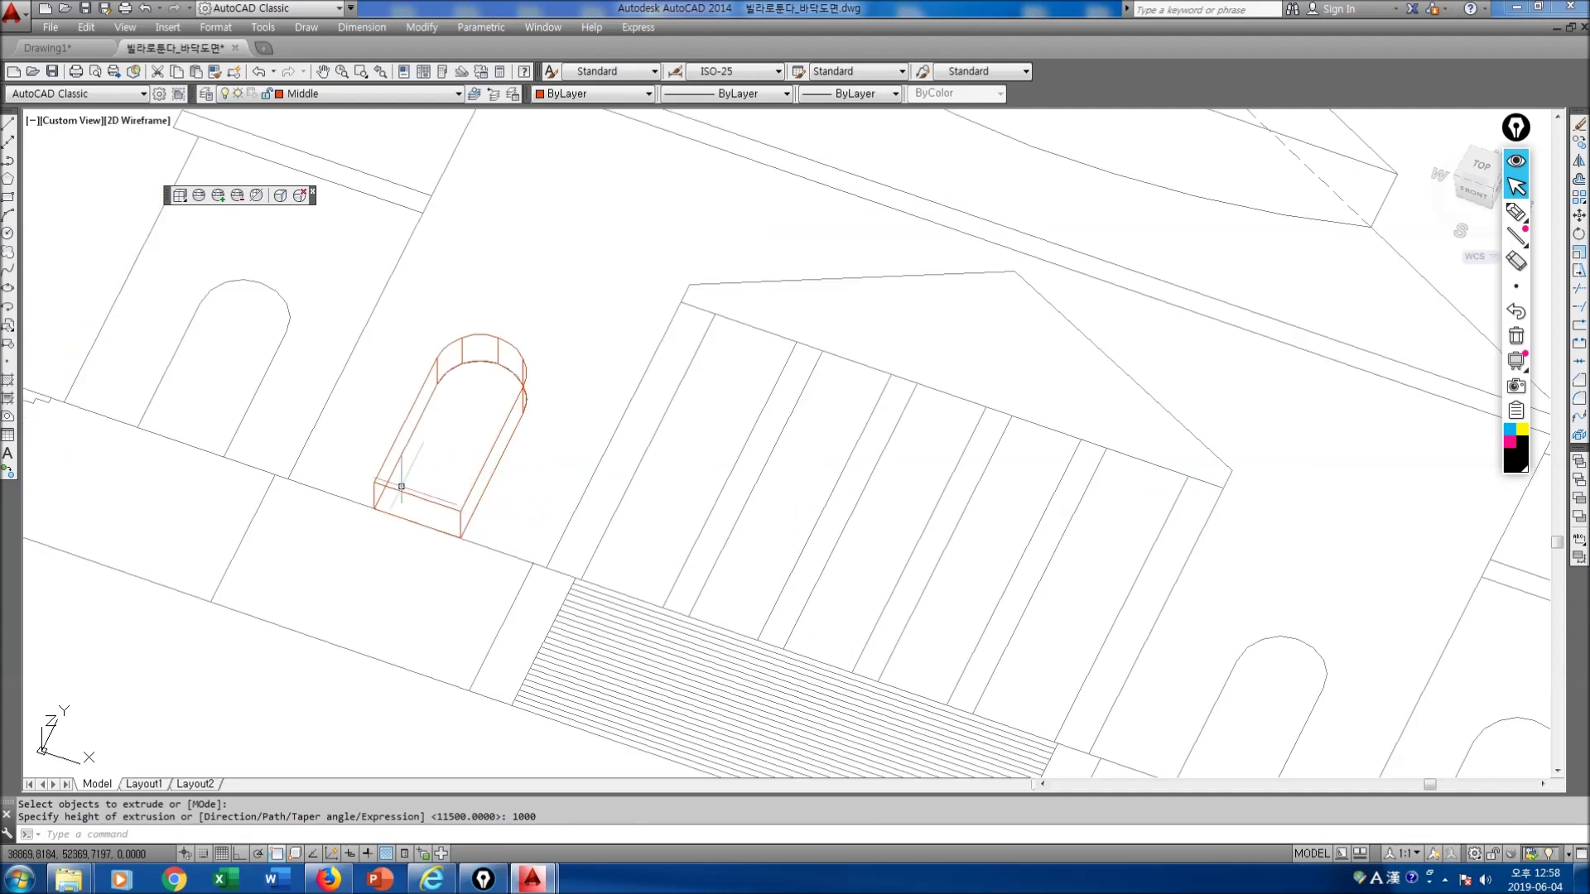
{"action": "left_click", "coordinate": [263, 454]}
{"action": "key", "text": "Escape"}
{"action": "key", "text": "ctrl+shift+3"}
{"action": "mouse_move", "coordinate": [256, 461]}
{"action": "left_mouse_down"}
{"action": "mouse_move", "coordinate": [582, 610]}
{"action": "mouse_move", "coordinate": [519, 597]}
{"action": "left_mouse_up"}
{"action": "mouse_move", "coordinate": [445, 489]}
{"action": "left_mouse_down"}
{"action": "mouse_move", "coordinate": [383, 455]}
{"action": "mouse_move", "coordinate": [414, 491]}
{"action": "left_mouse_up"}
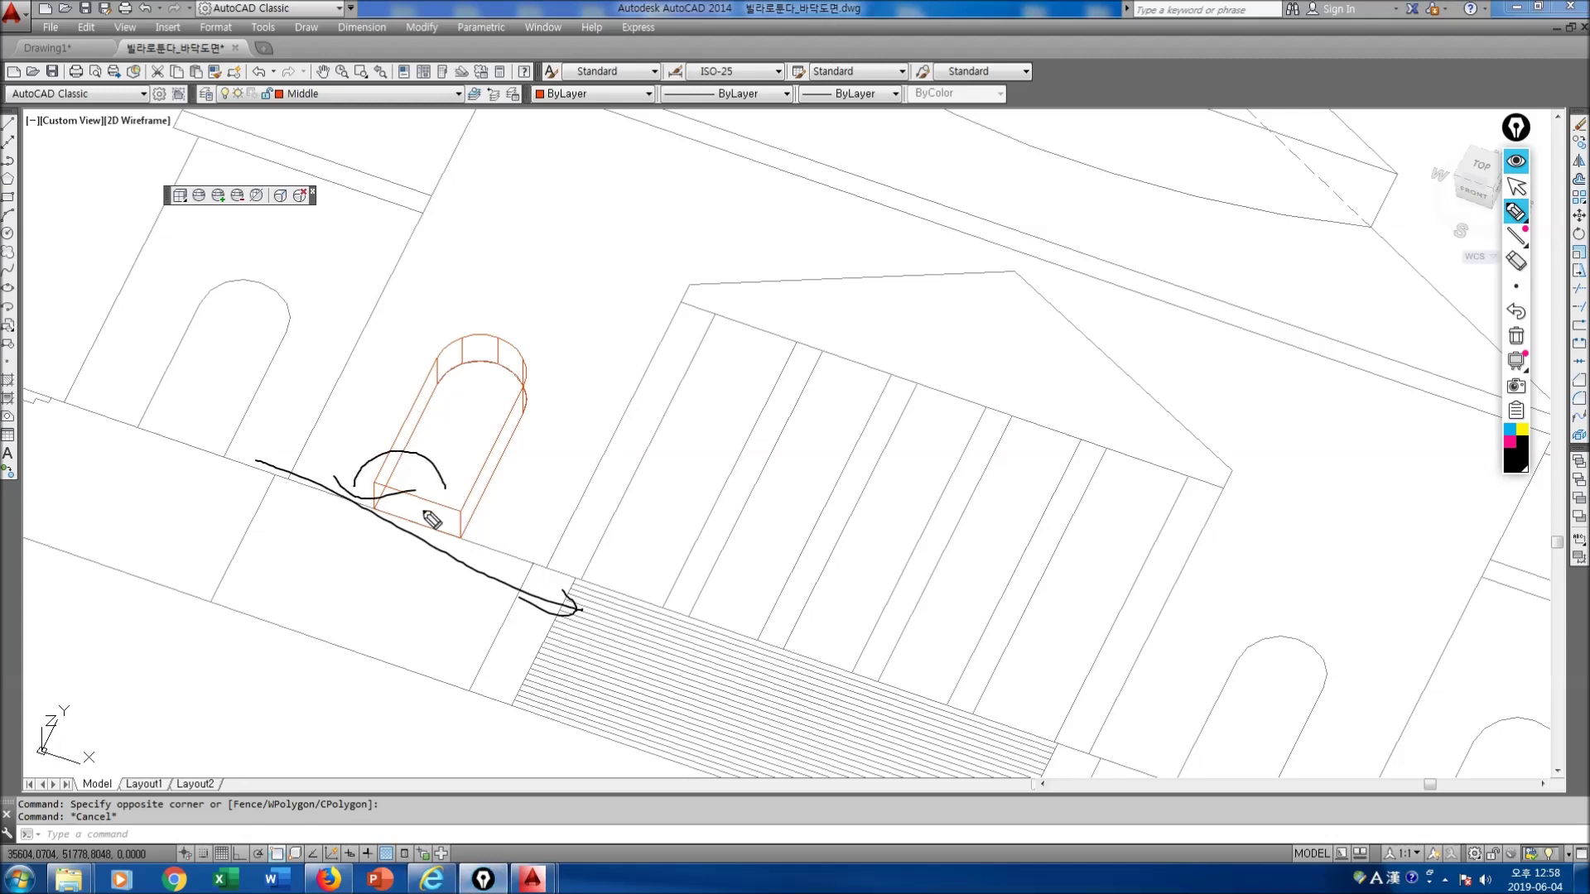
{"action": "key", "text": "ctrl+shift+7"}
{"action": "key", "text": "ctrl+shift+2"}
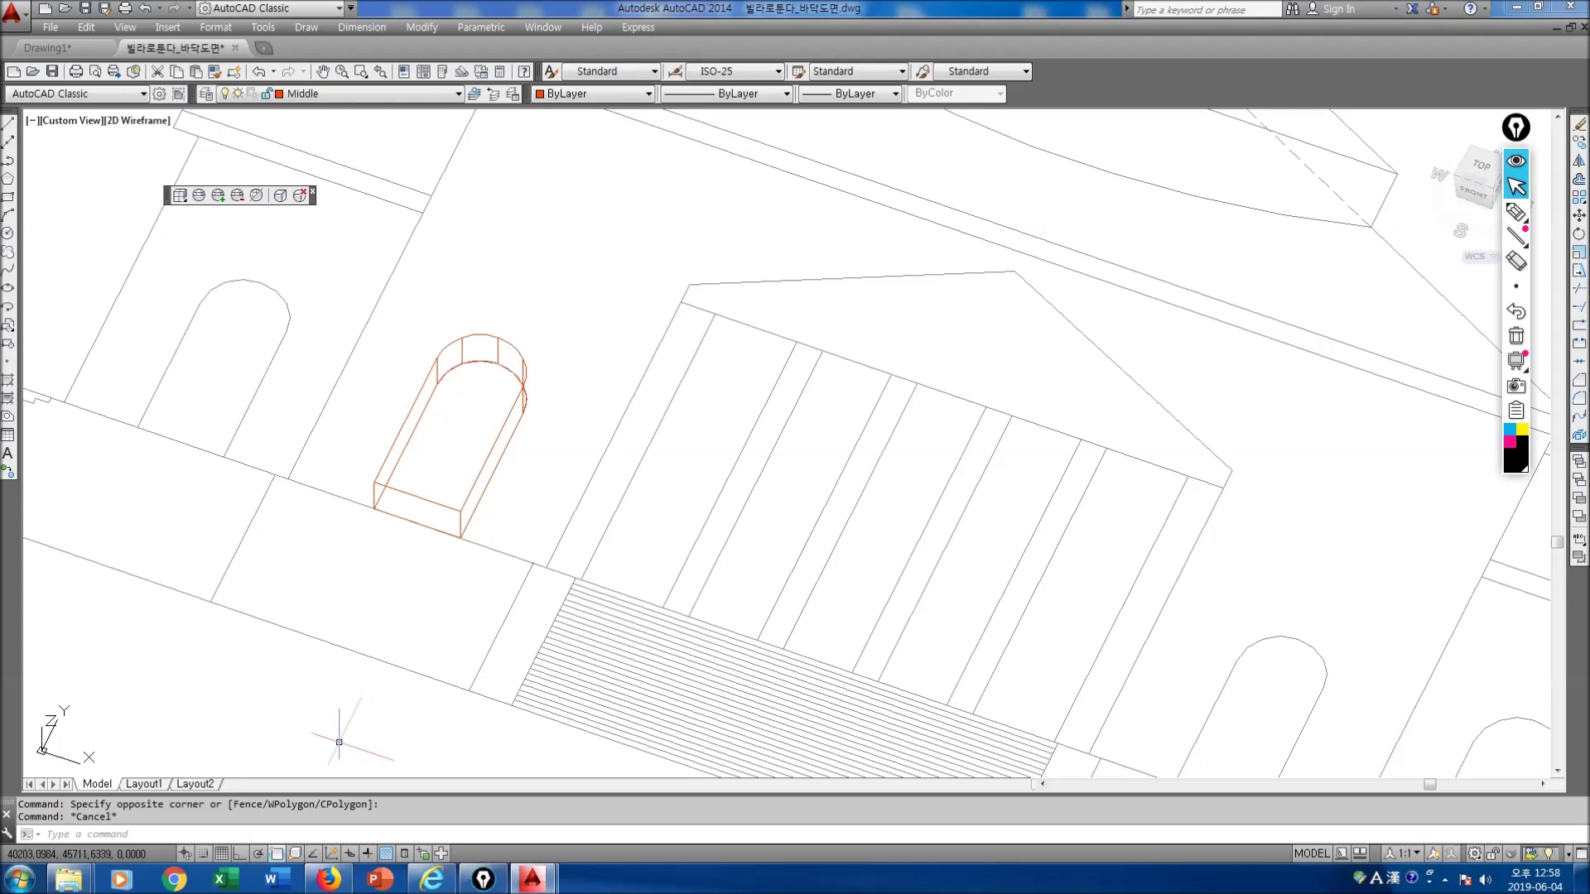
{"action": "type", "text": "tate3d"}
{"action": "key", "text": "Return"}
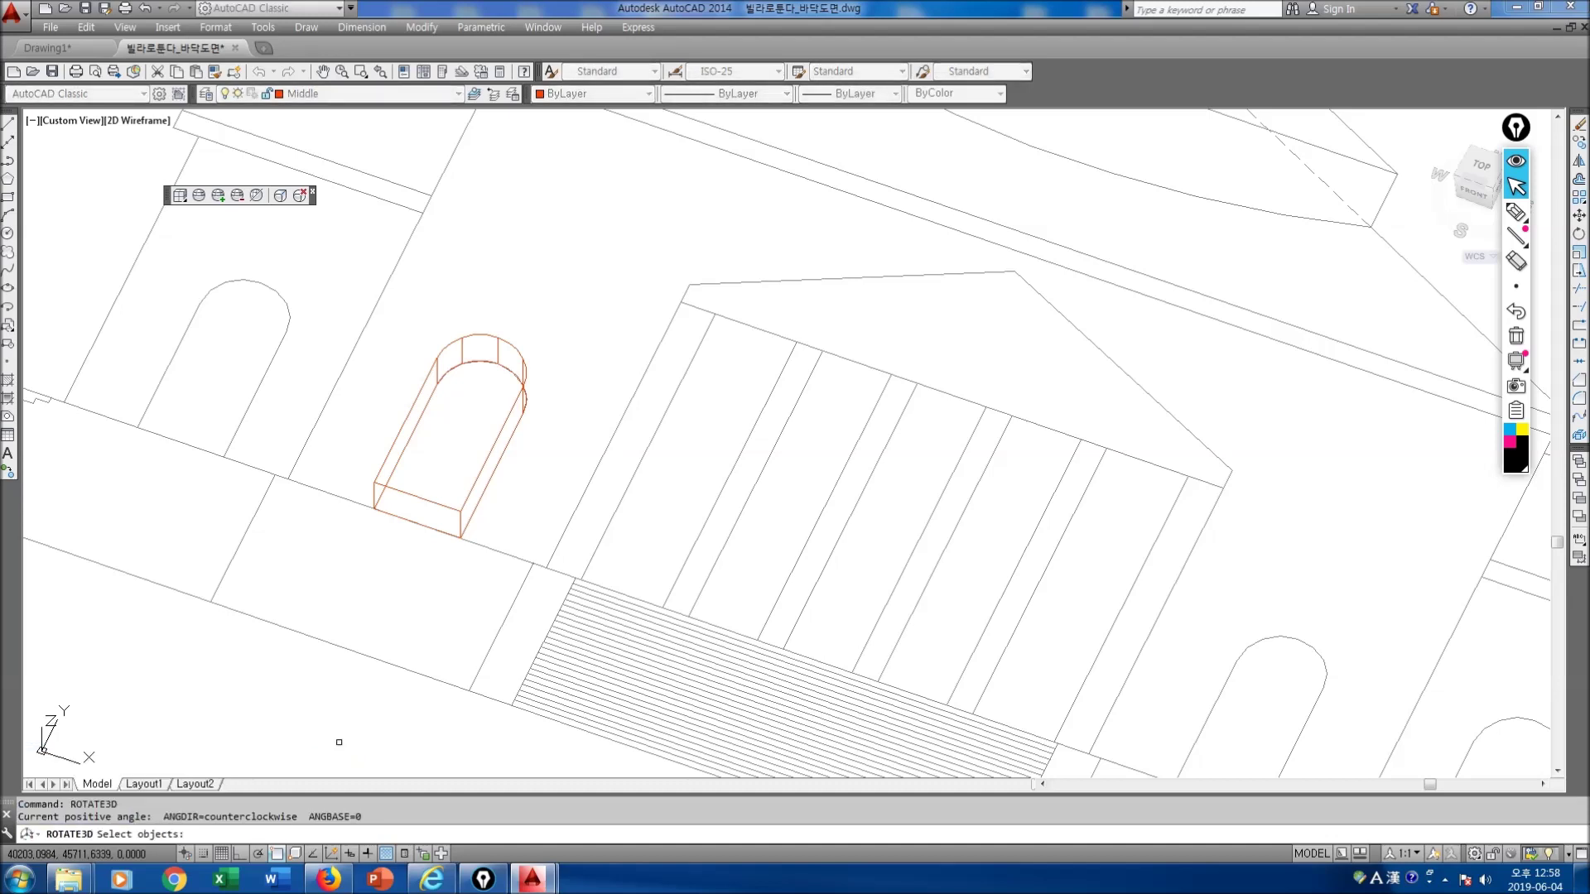
{"action": "left_click", "coordinate": [493, 448]}
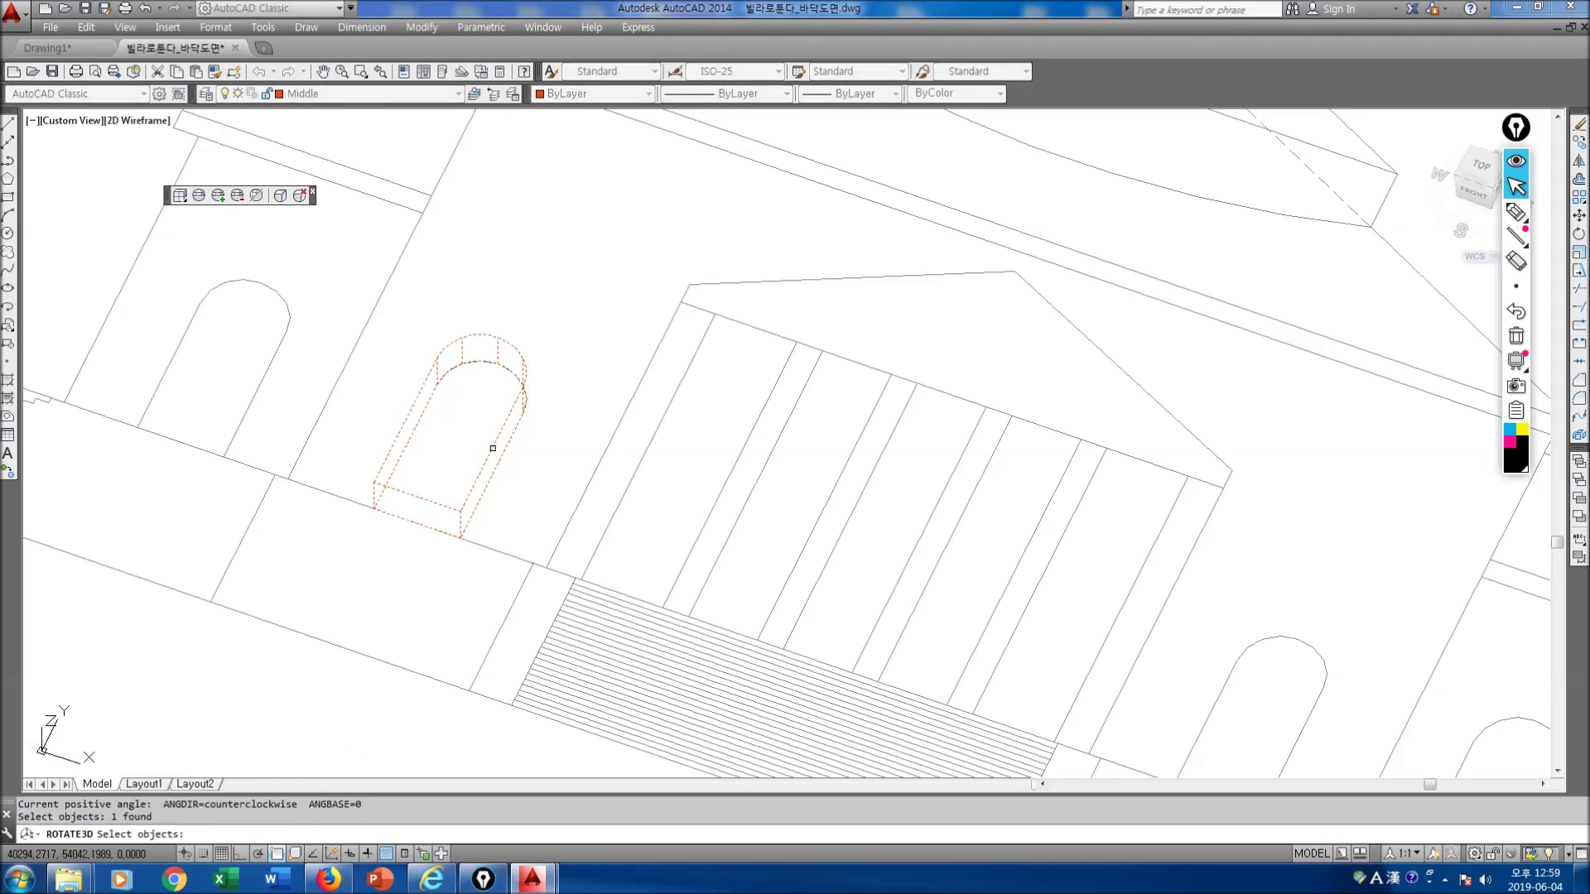
{"action": "key", "text": "Return"}
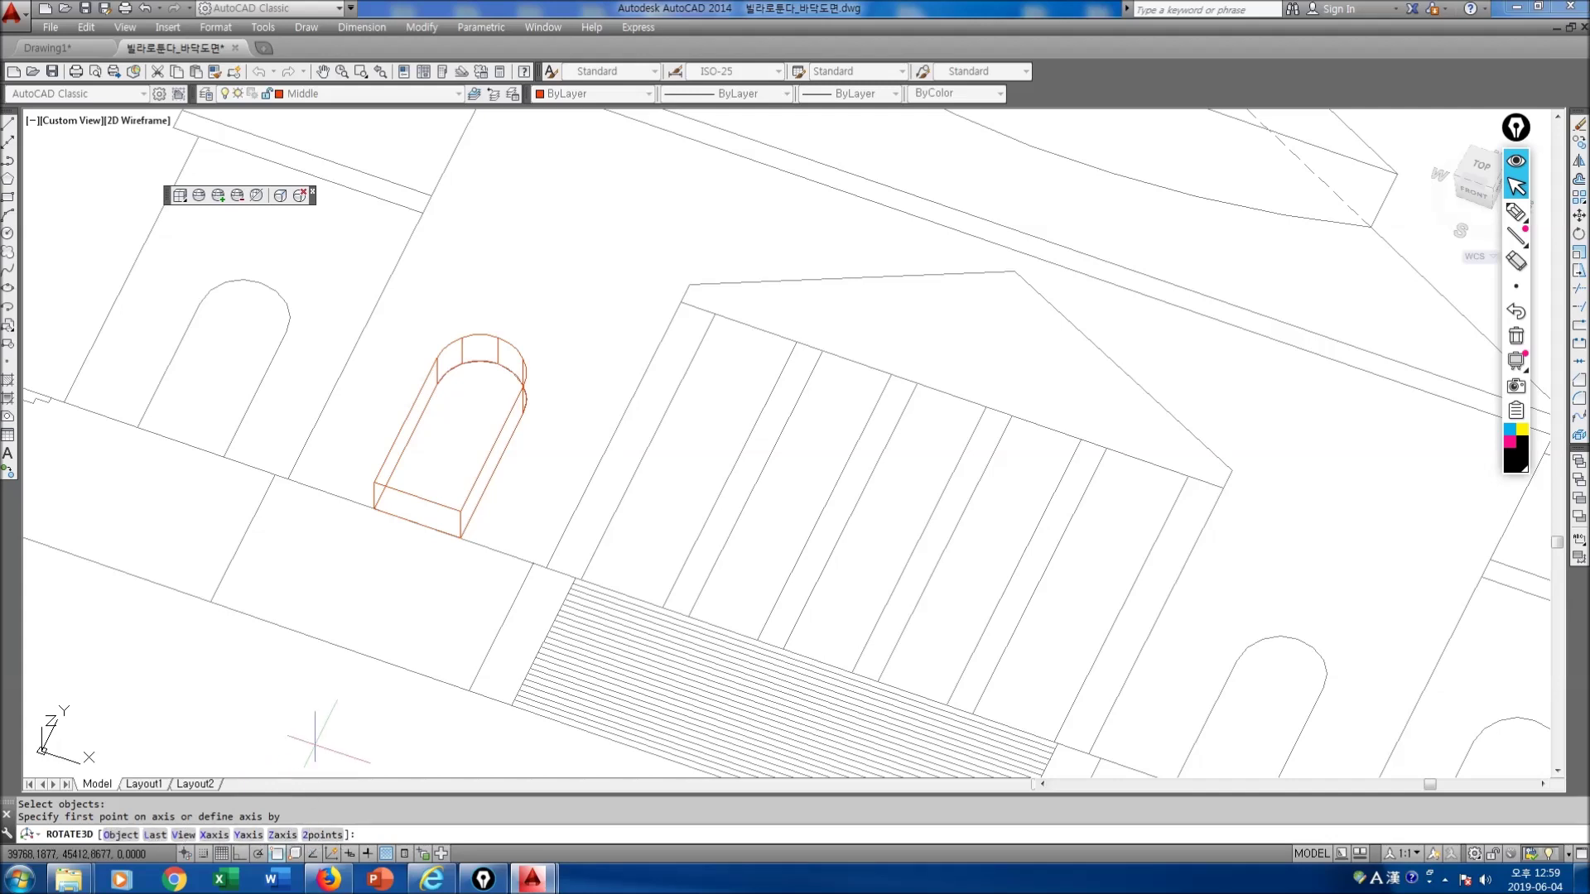
{"action": "key", "text": "Return"}
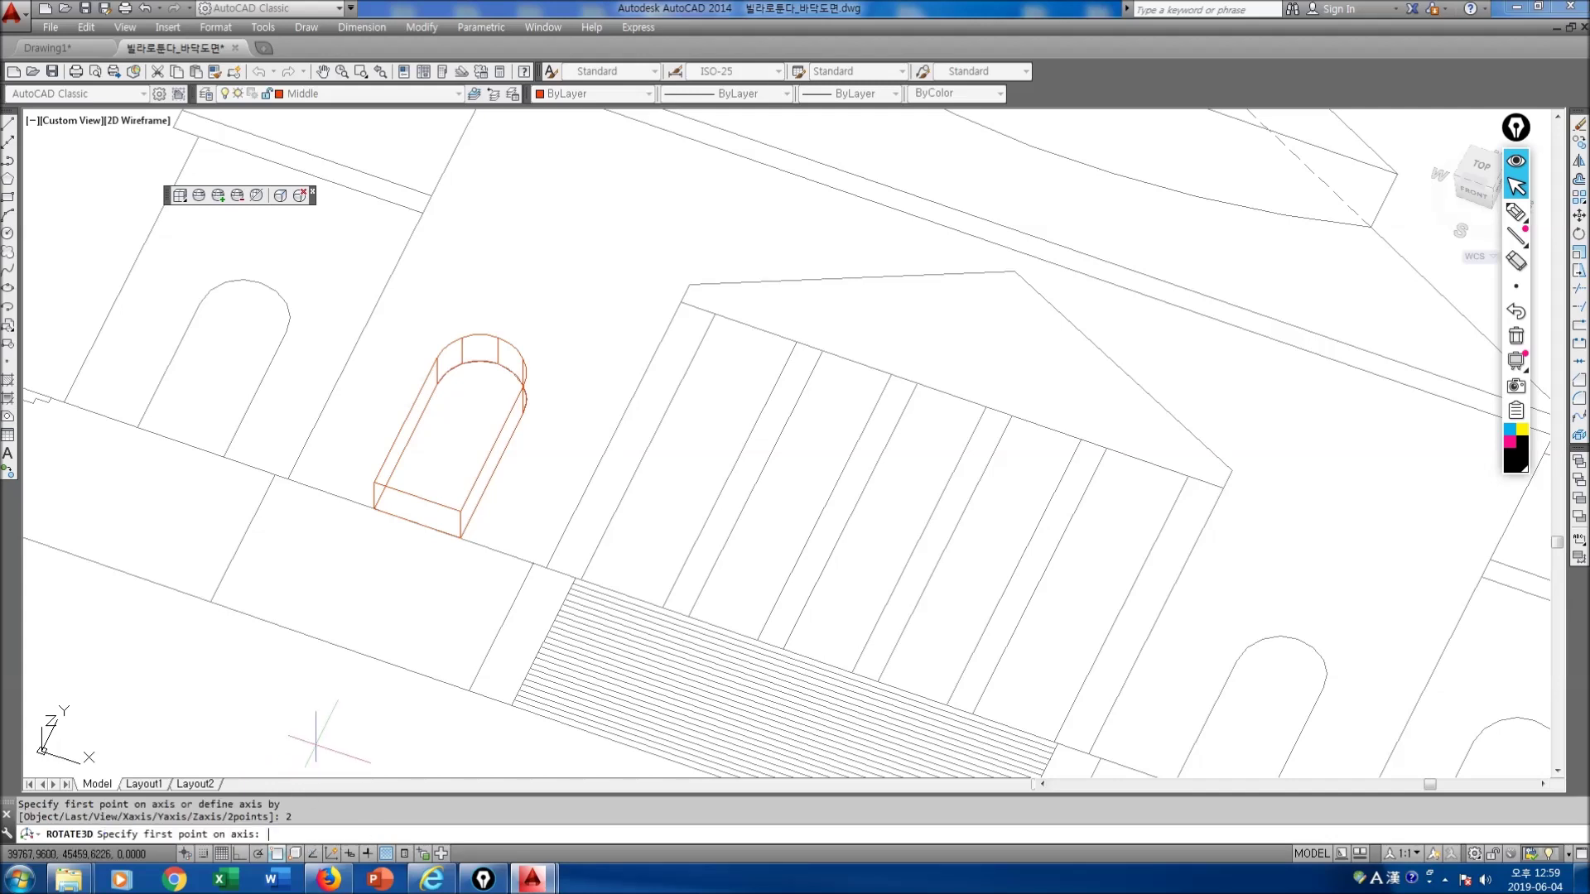
{"action": "left_click", "coordinate": [373, 508]}
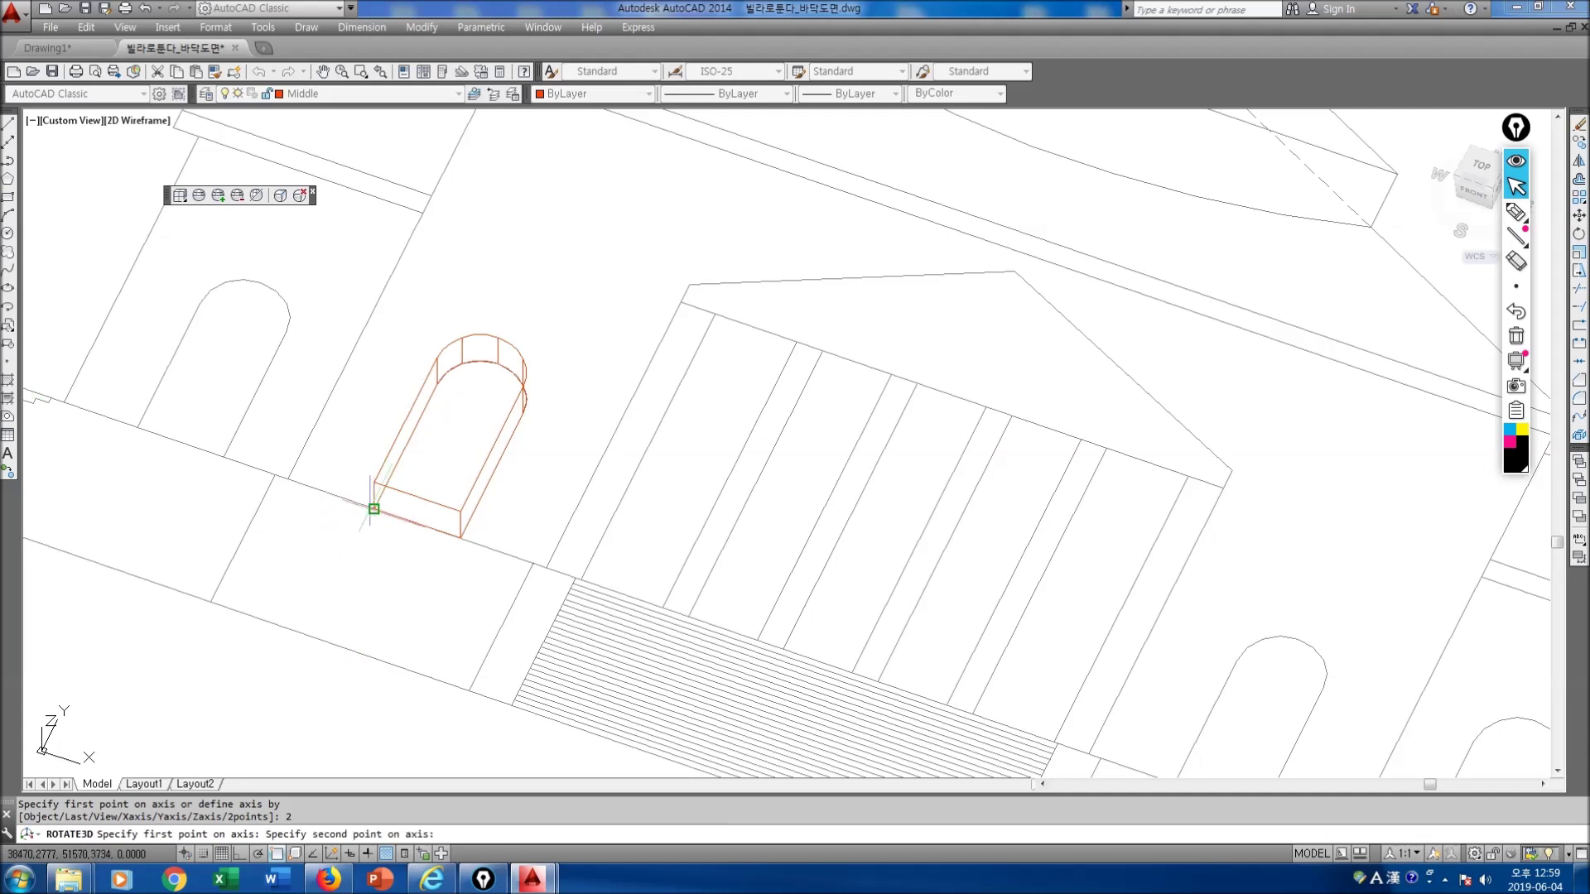
{"action": "left_click", "coordinate": [460, 537]}
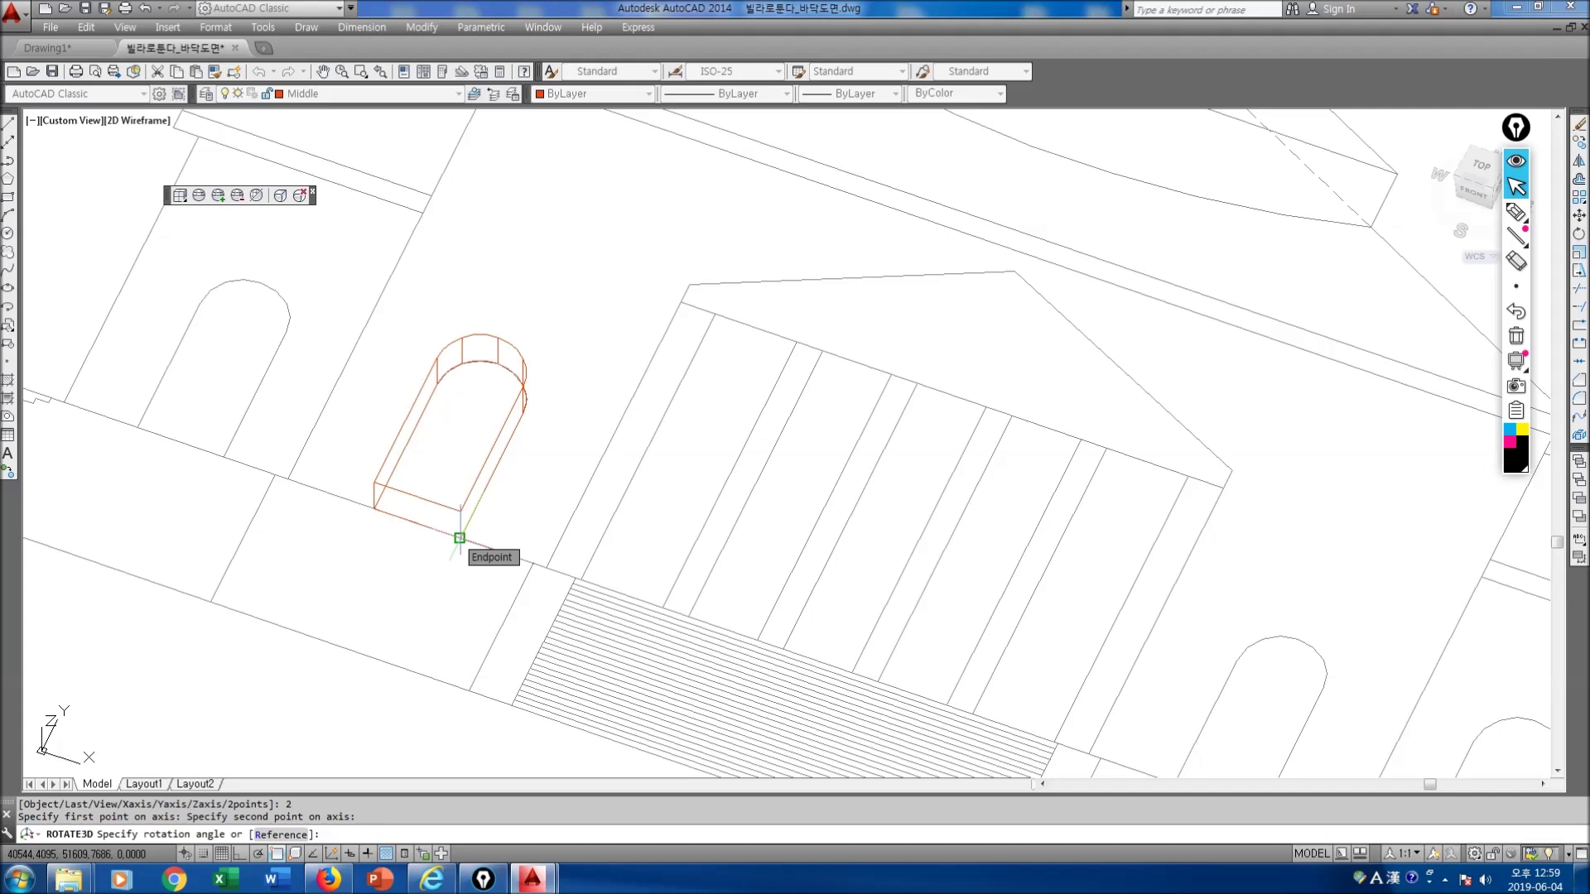
{"action": "left_click", "coordinate": [459, 537]}
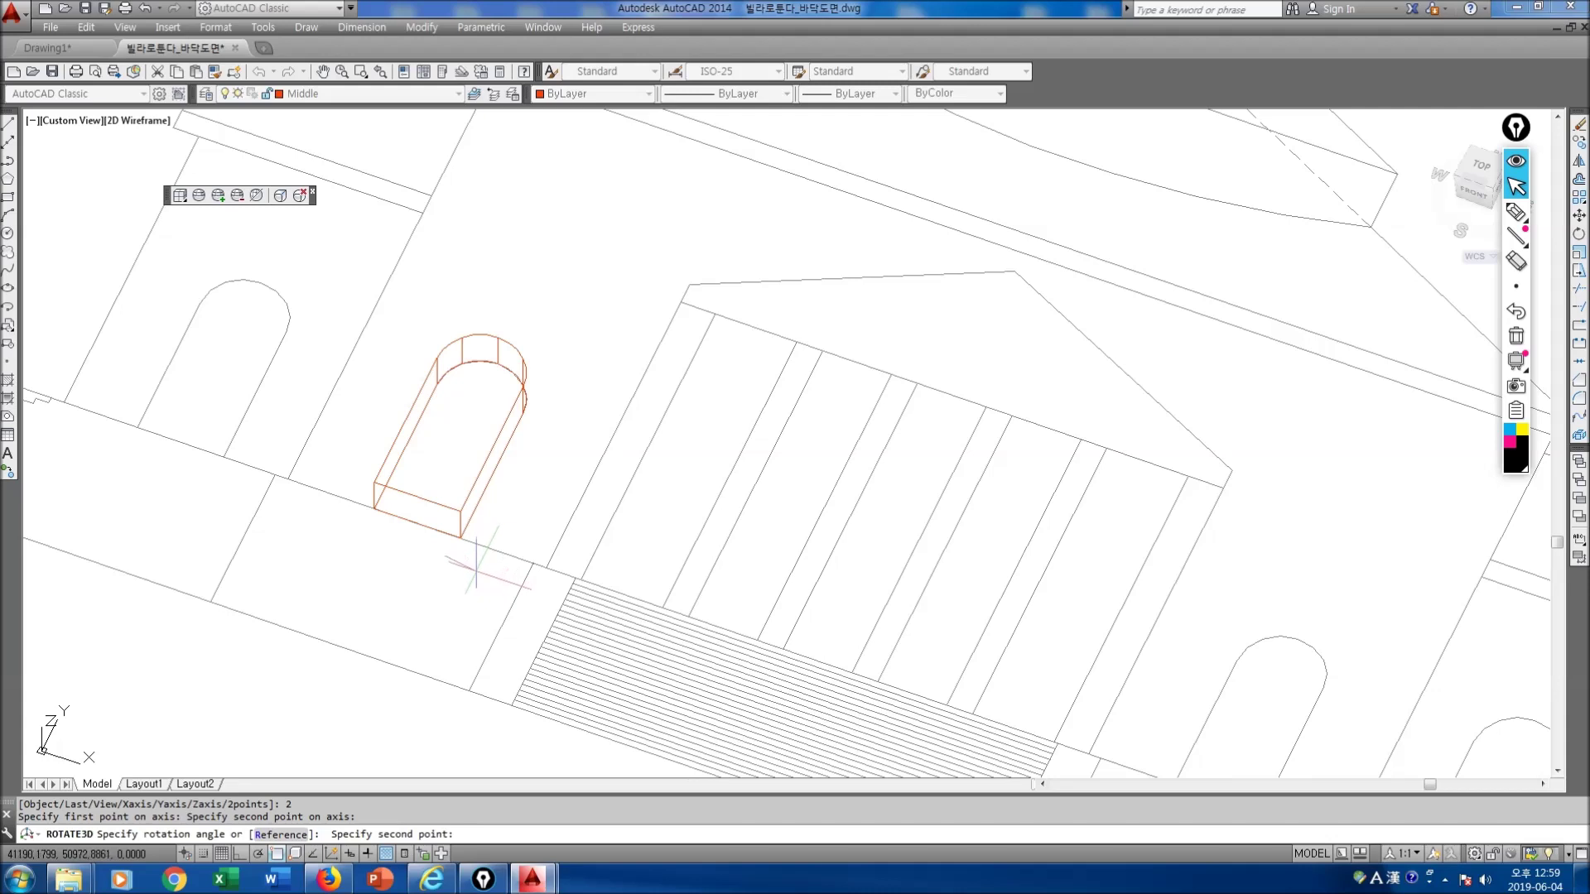
{"action": "key", "text": "Escape"}
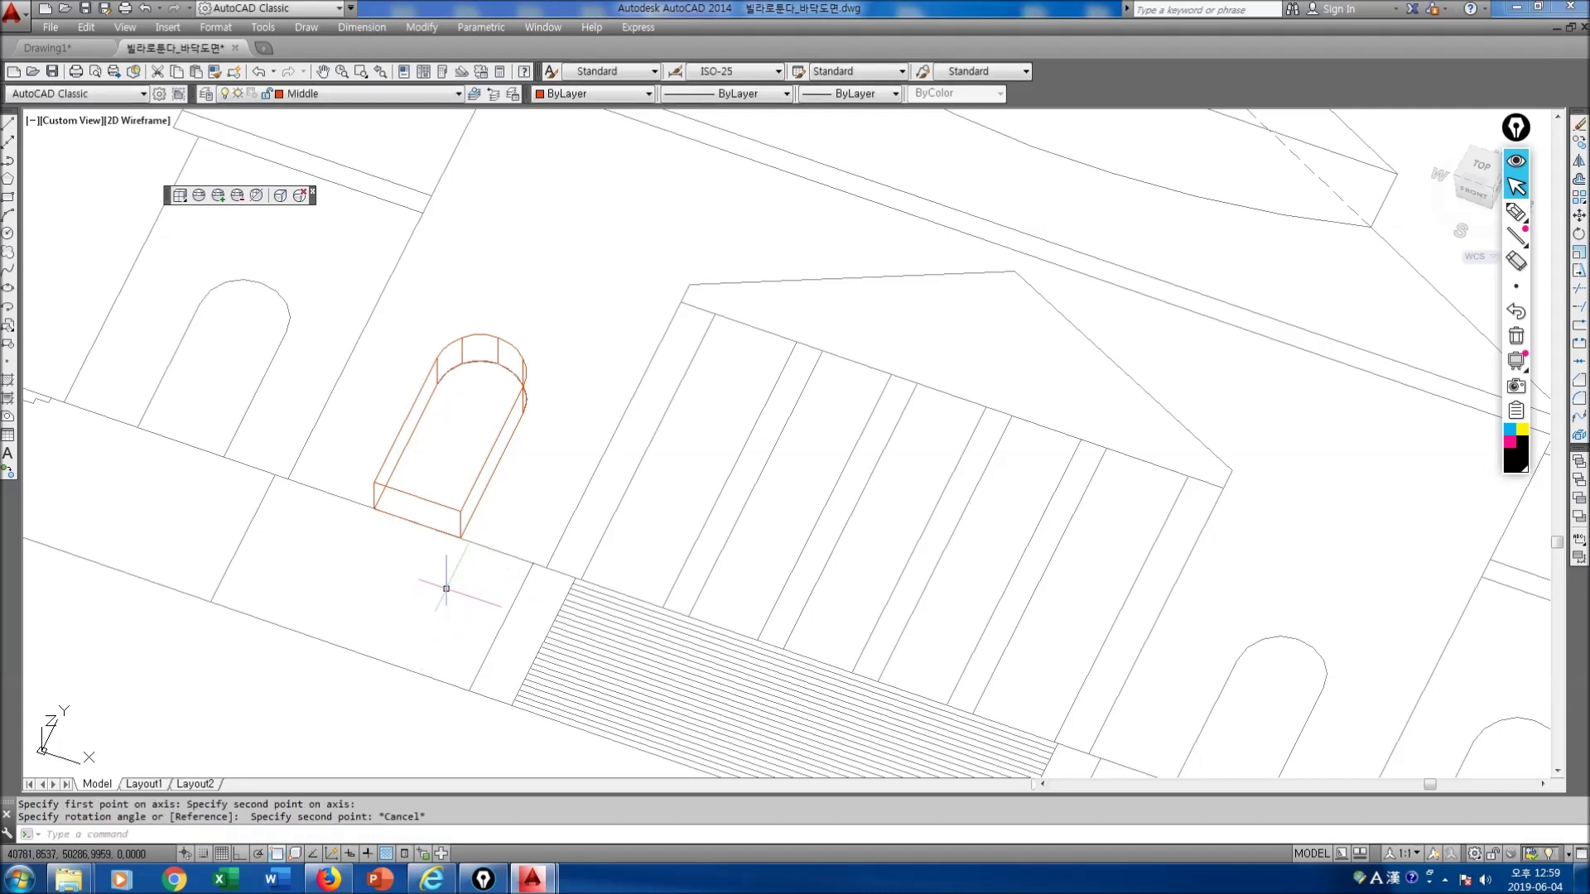
{"action": "key", "text": "Return"}
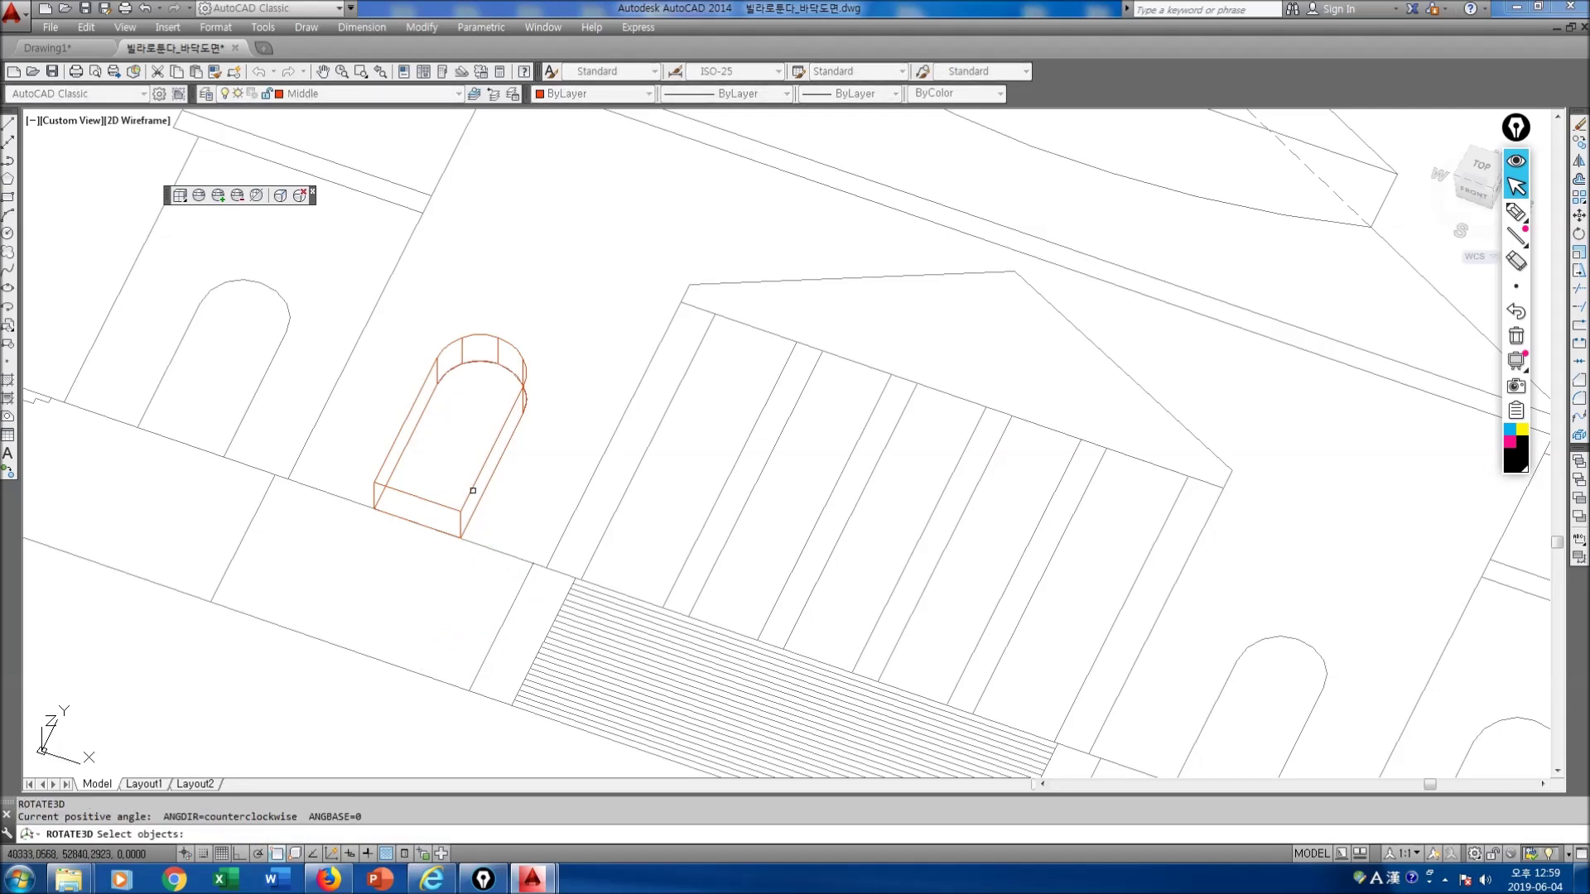
{"action": "left_click", "coordinate": [473, 491]}
{"action": "key", "text": "Return"}
{"action": "left_click", "coordinate": [375, 507]}
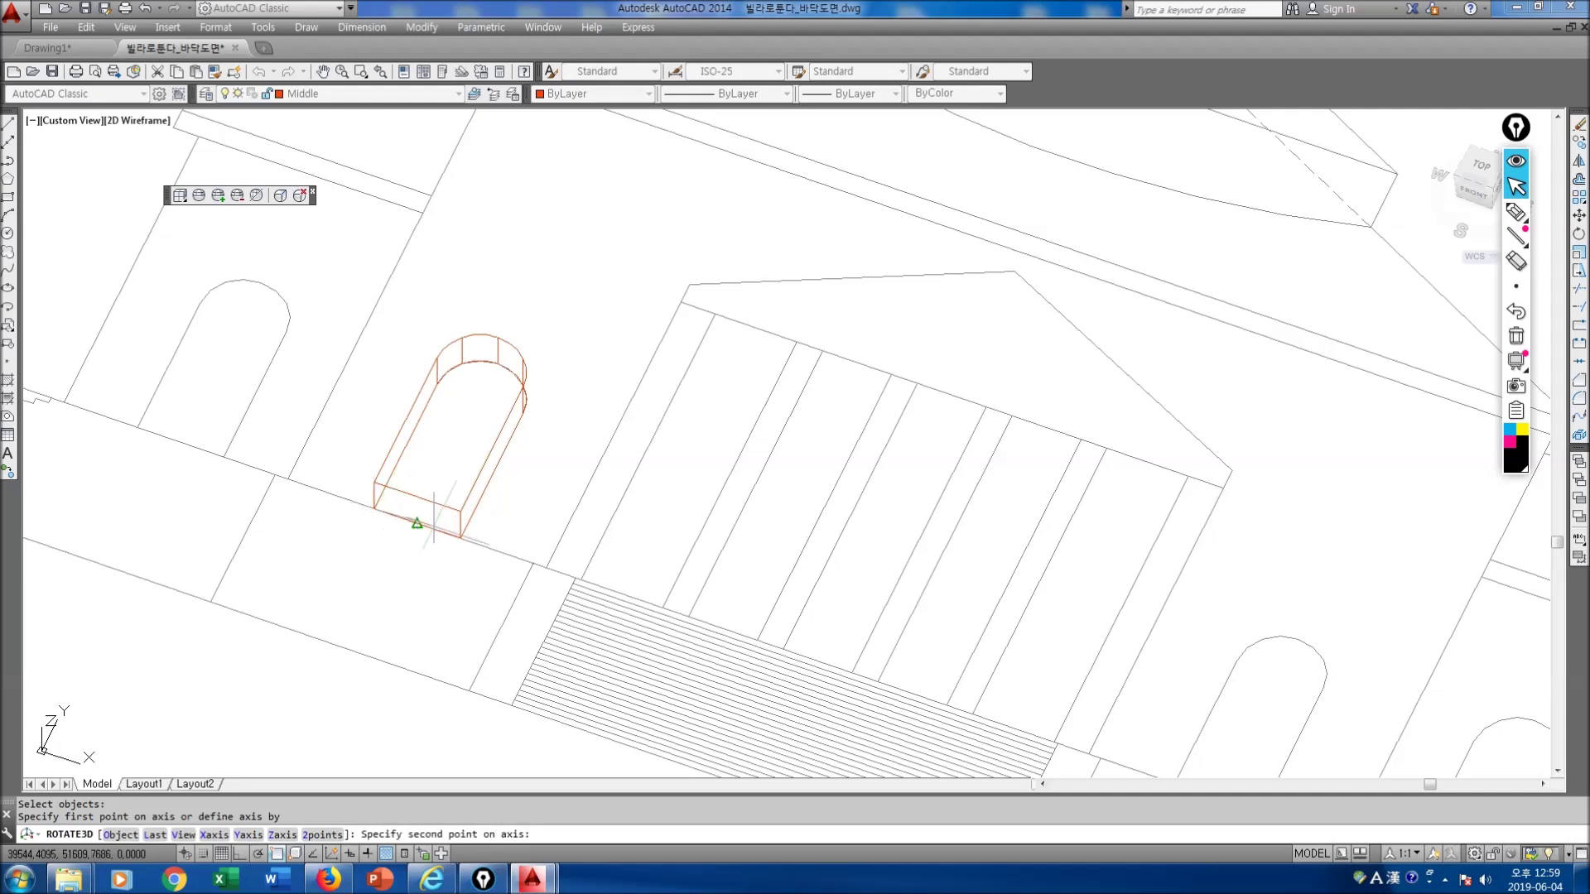
{"action": "key", "text": "Escape"}
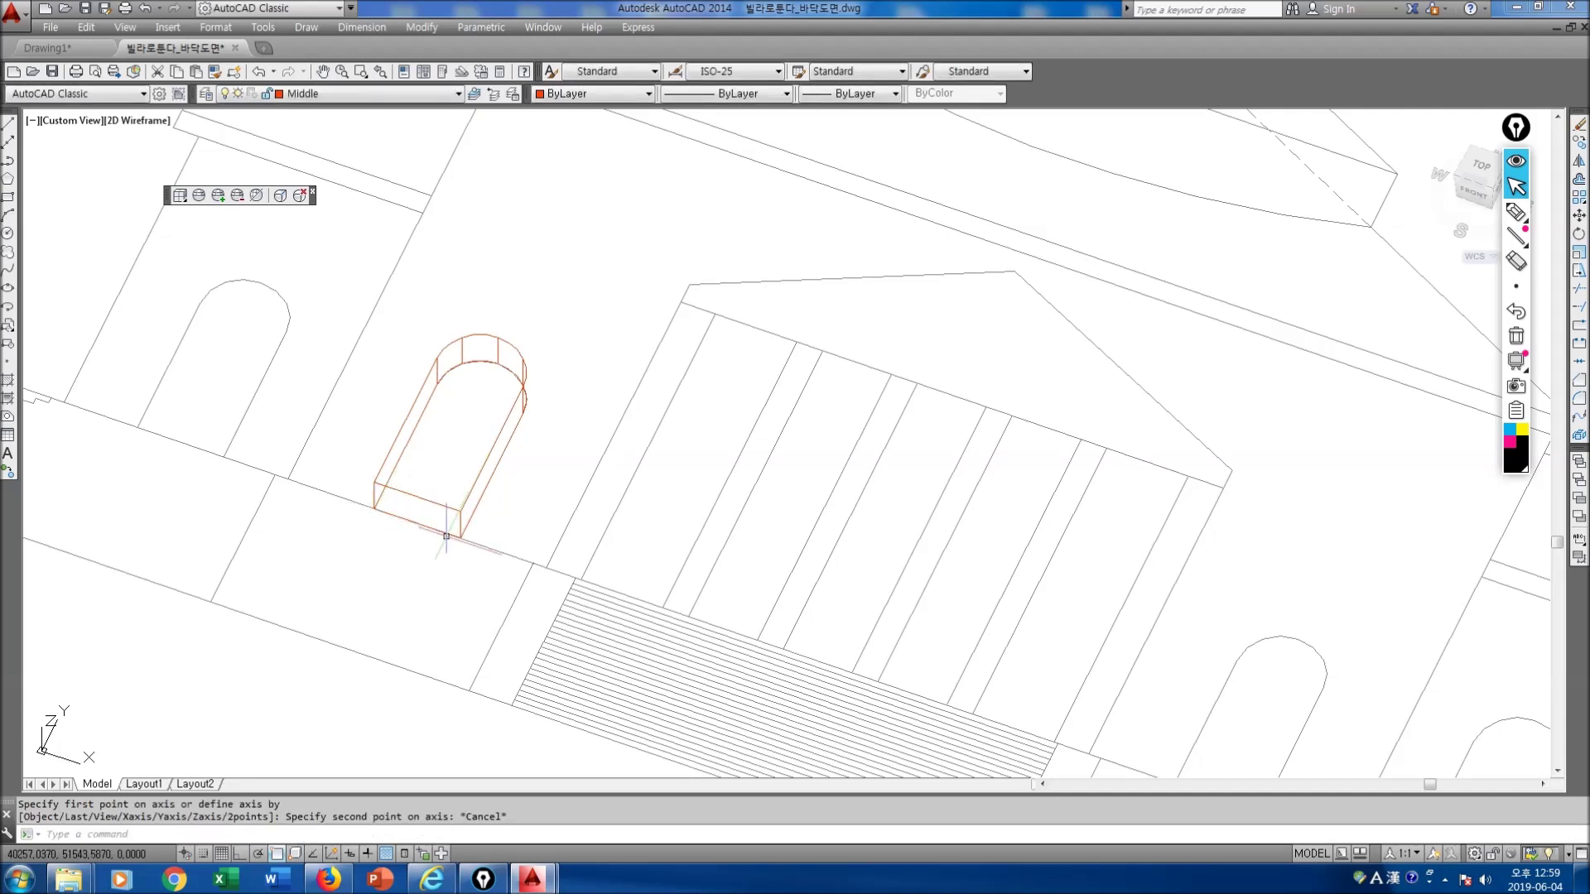
Step: Rotate the arch solid on the elevation upright by 90° in 3D, using the two endpoints of its base edge as axis
{"action": "key", "text": "Return"}
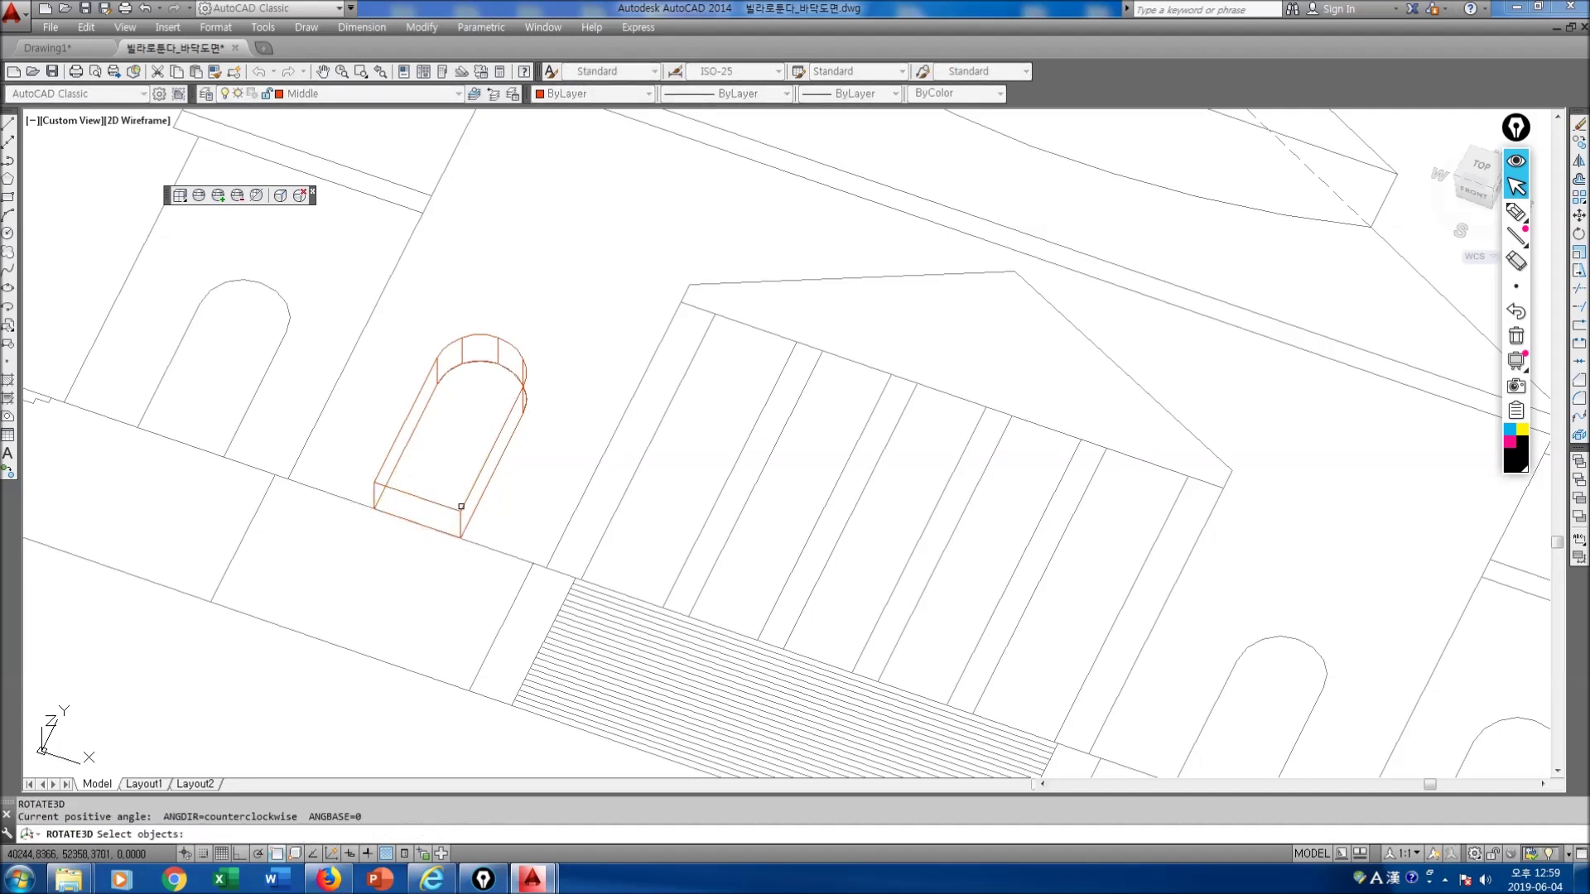
{"action": "left_click", "coordinate": [460, 508]}
{"action": "key", "text": "Return"}
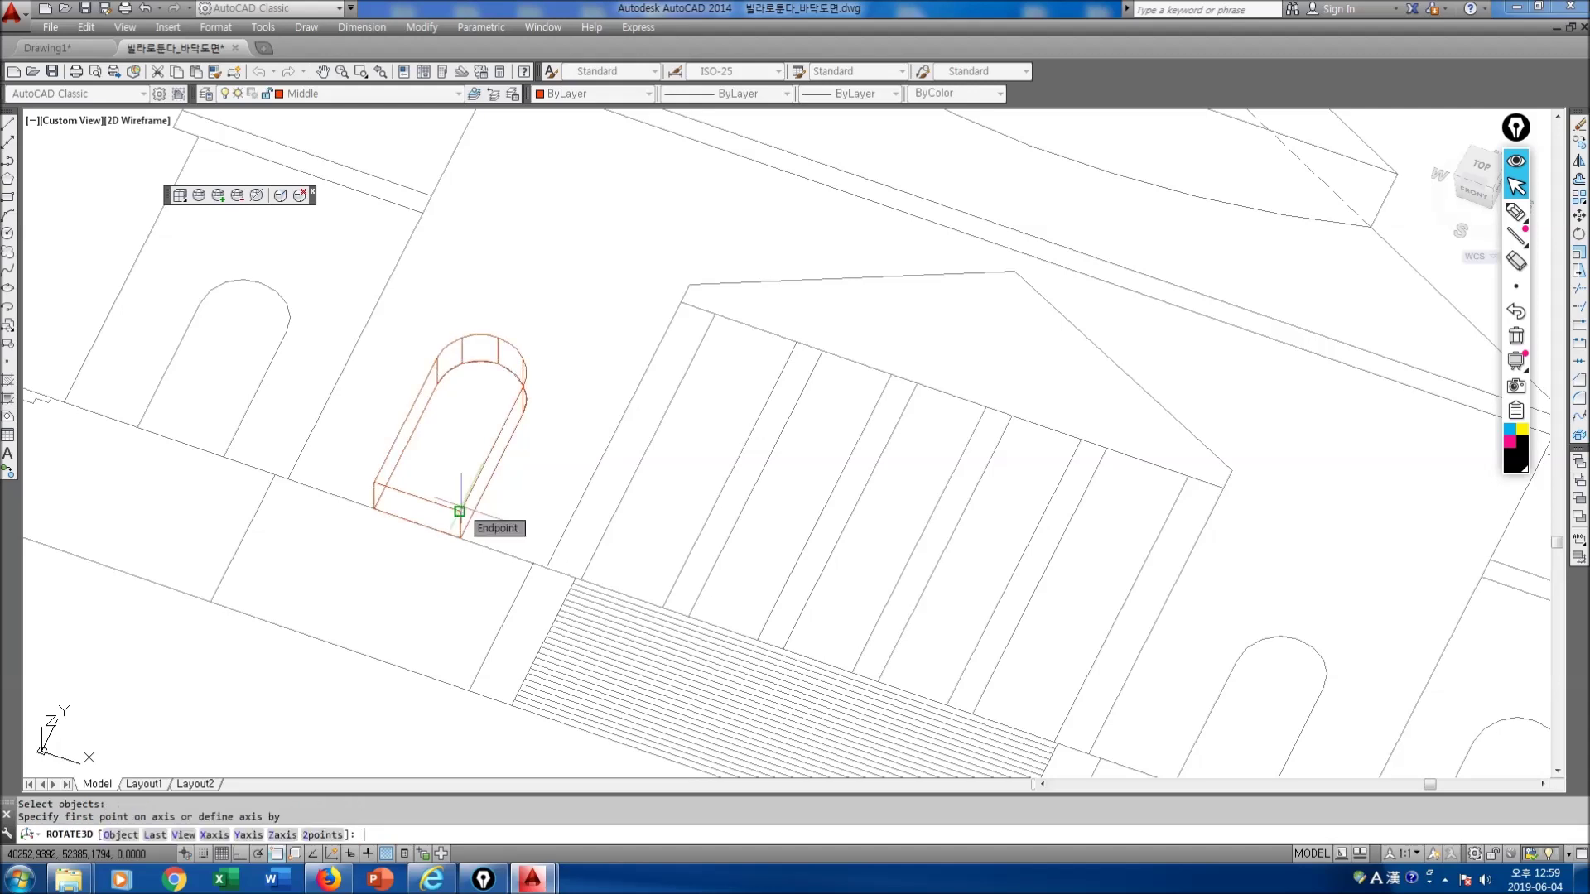
{"action": "type", "text": "2"}
{"action": "key", "text": "Return"}
{"action": "left_click", "coordinate": [374, 506]}
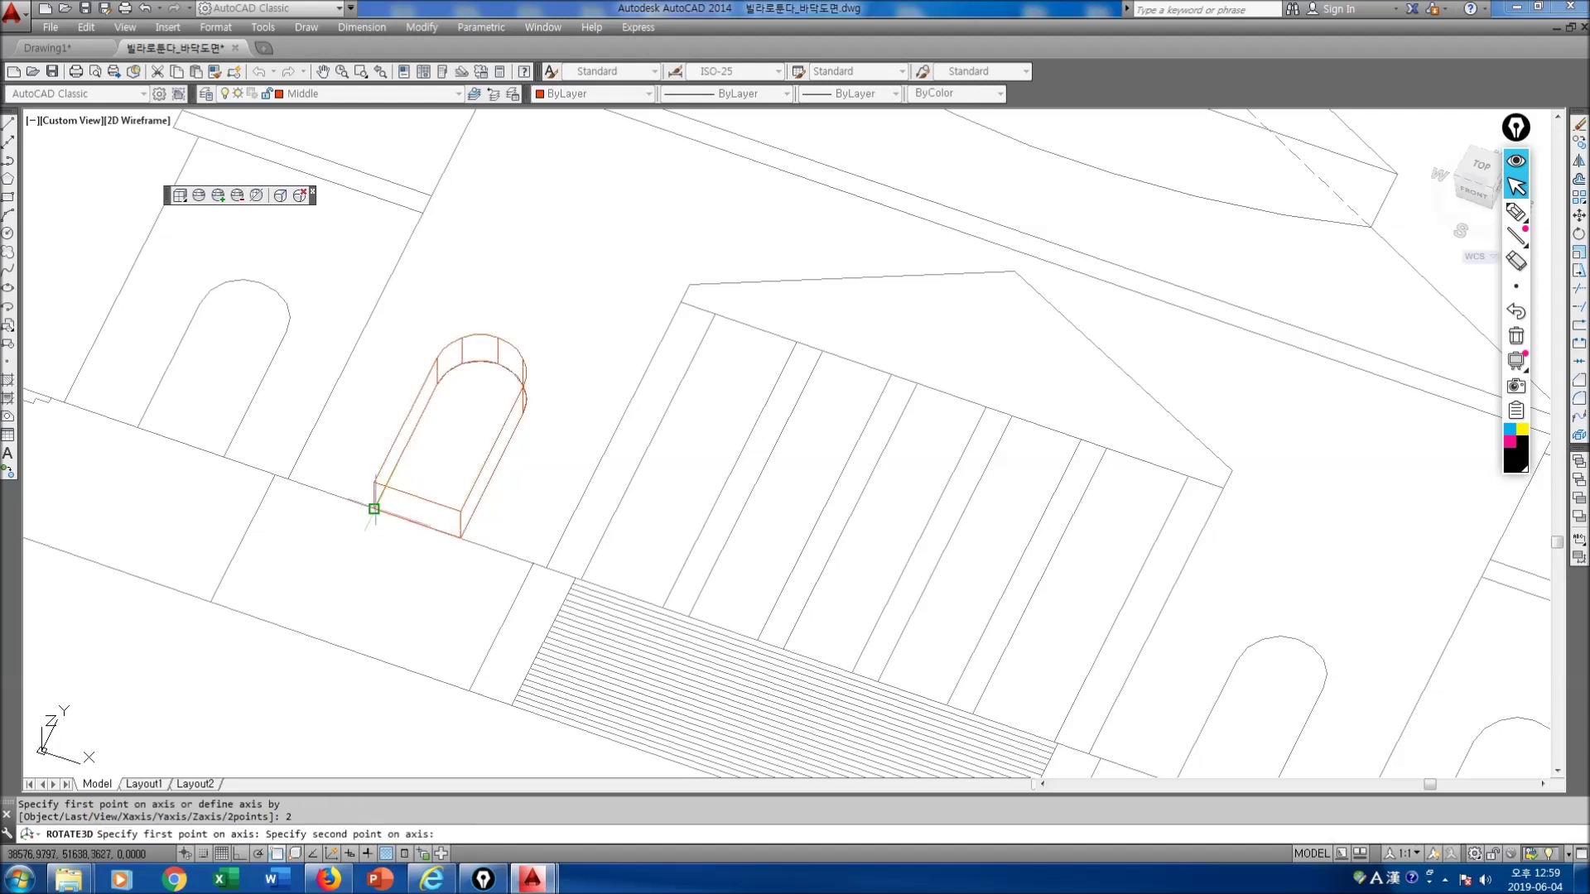
{"action": "left_click", "coordinate": [459, 539]}
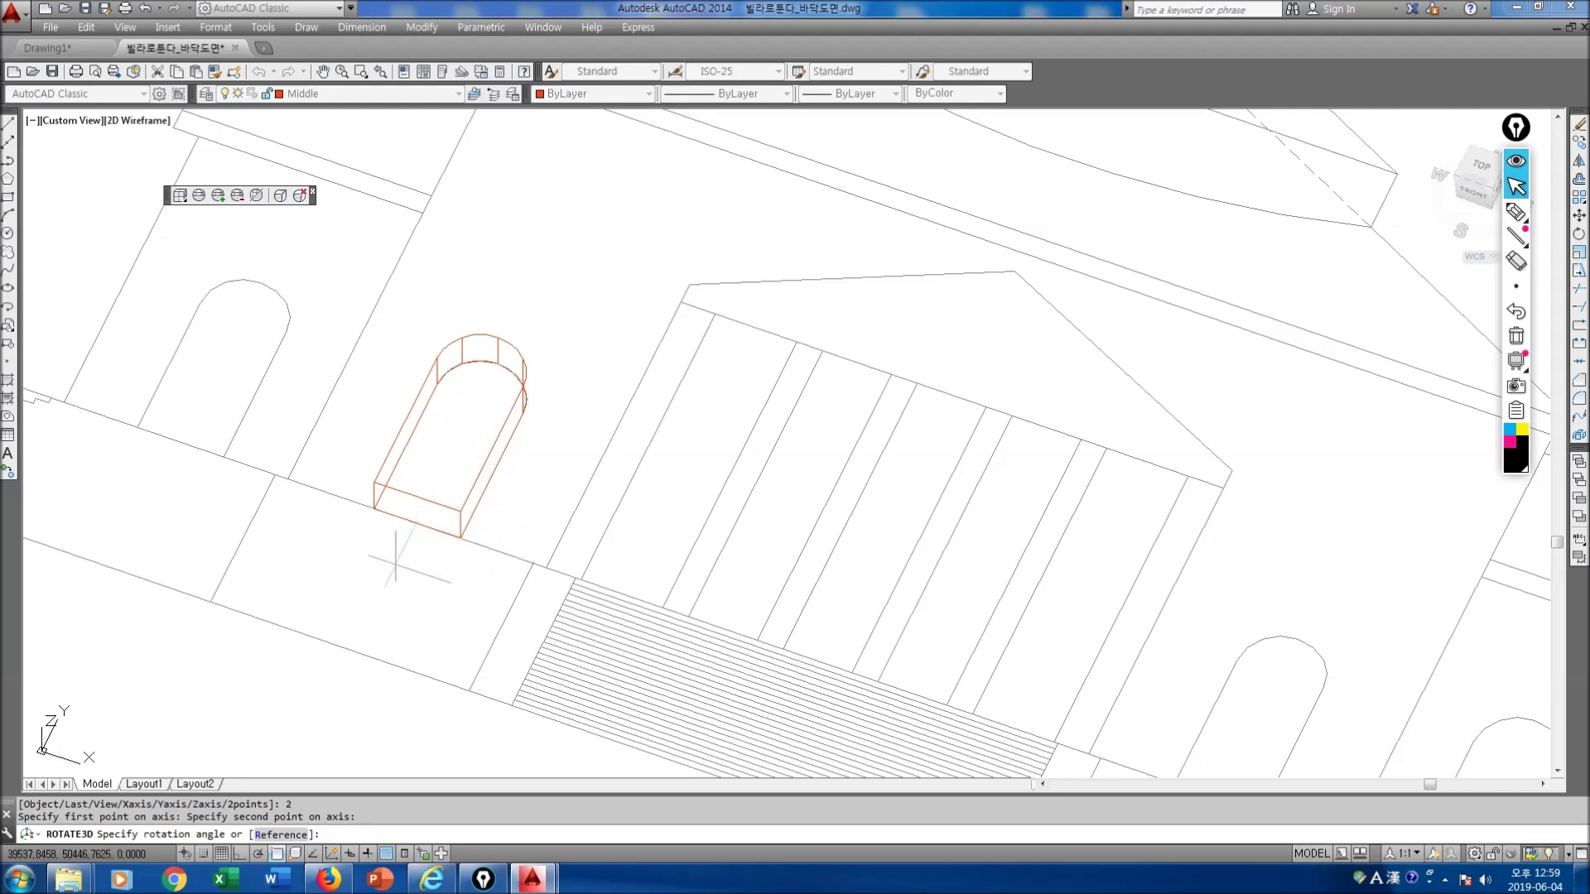
{"action": "key", "text": "Return"}
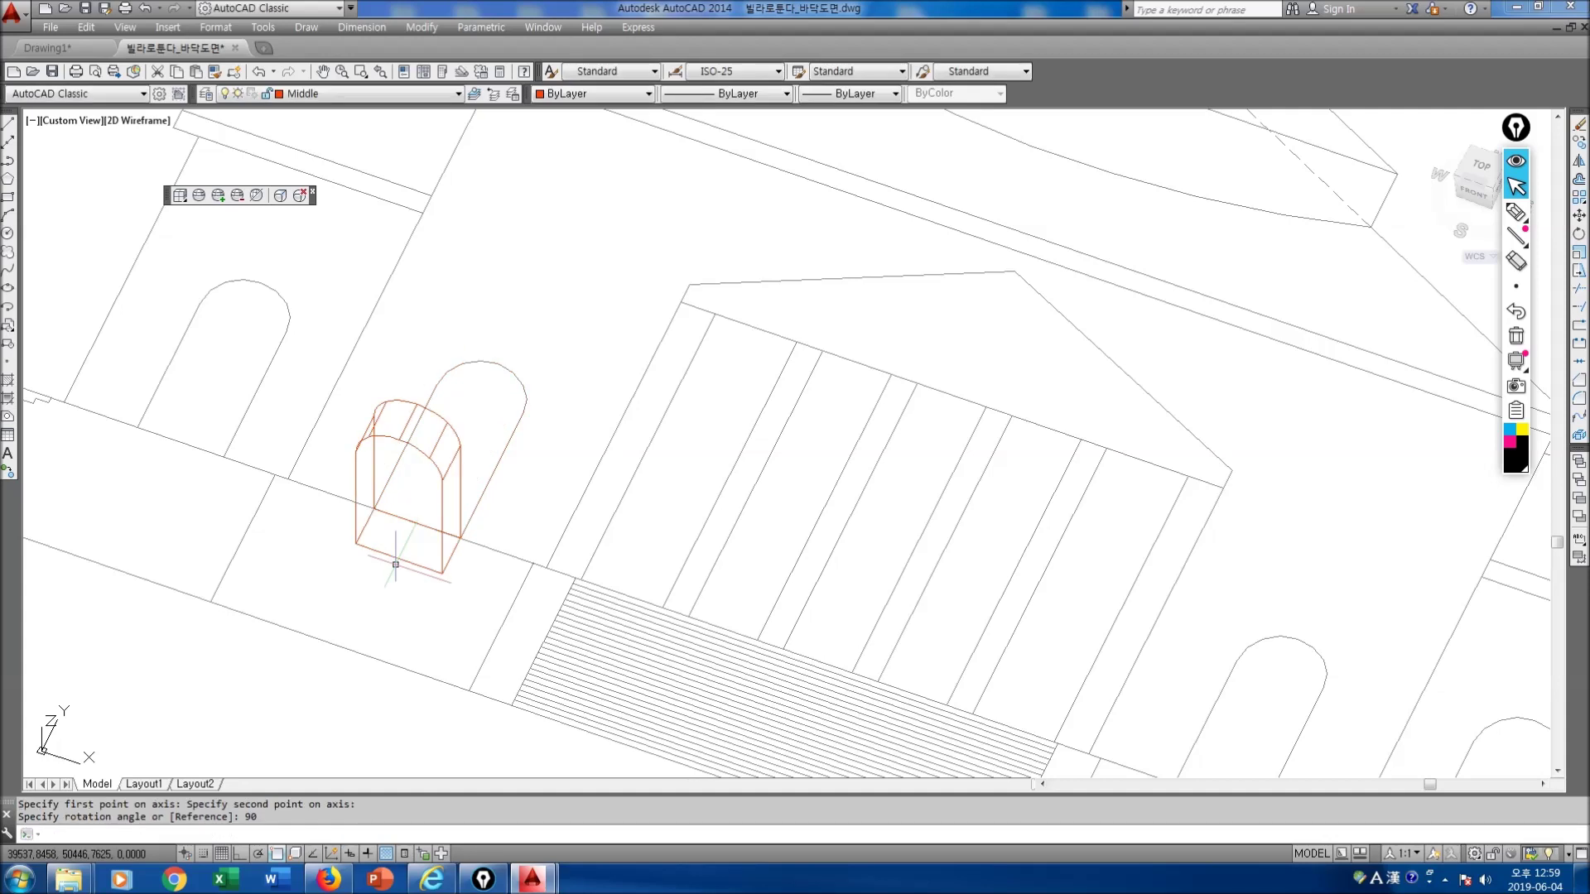
Step: Copy the upright arch solid by its base corner from the elevation to both openings in the main block's south wall
{"action": "scroll", "coordinate": [396, 564], "scroll_direction": "down", "scroll_amount": 5}
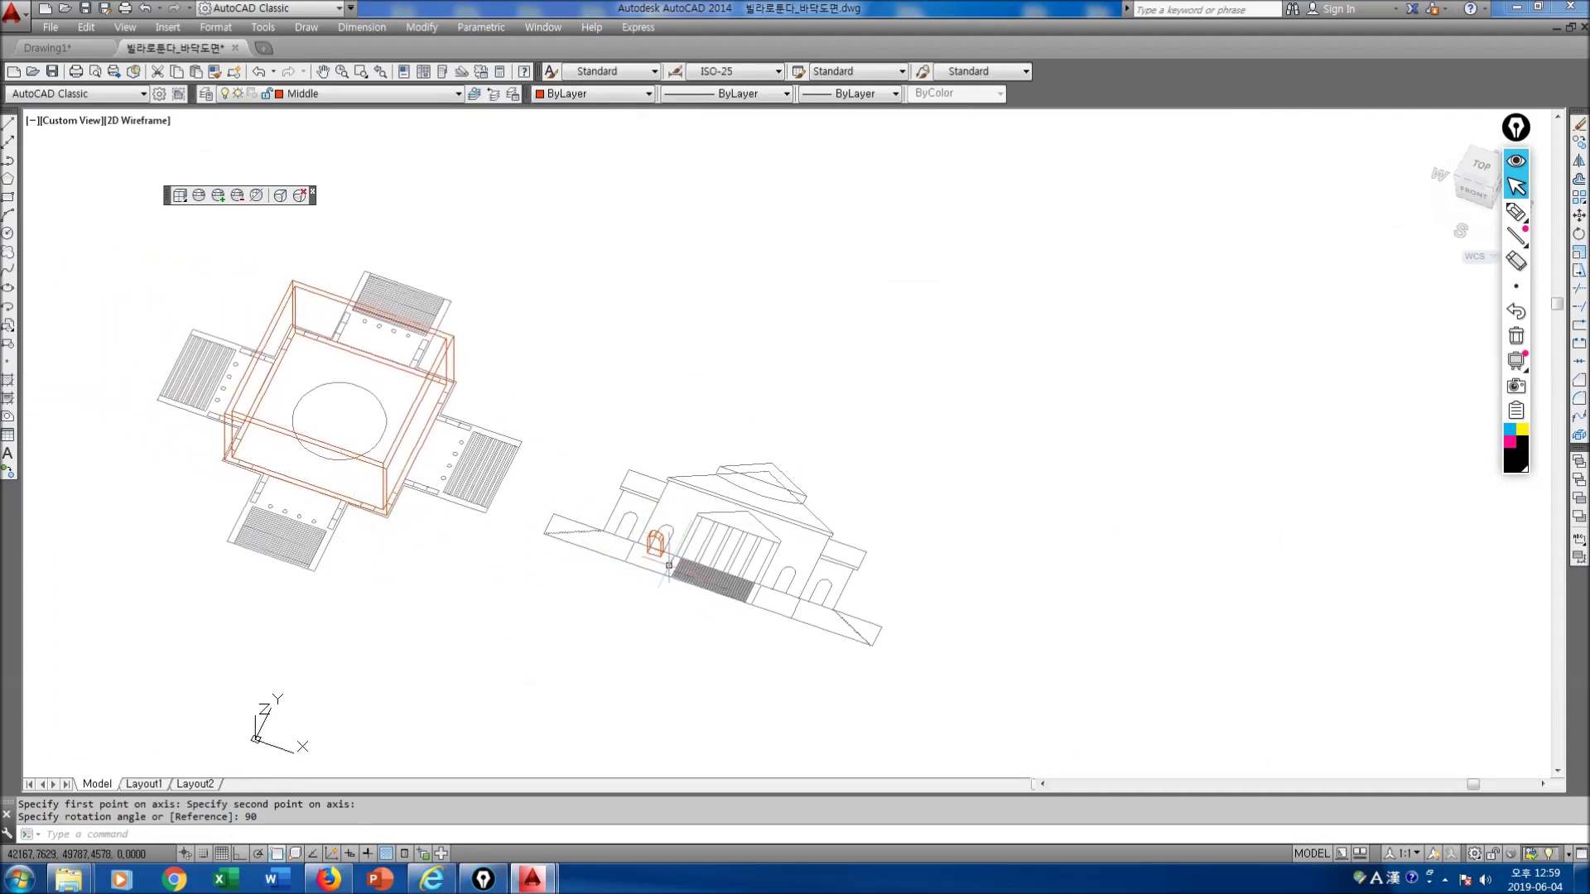
{"action": "scroll", "coordinate": [367, 506], "scroll_direction": "up", "scroll_amount": 6}
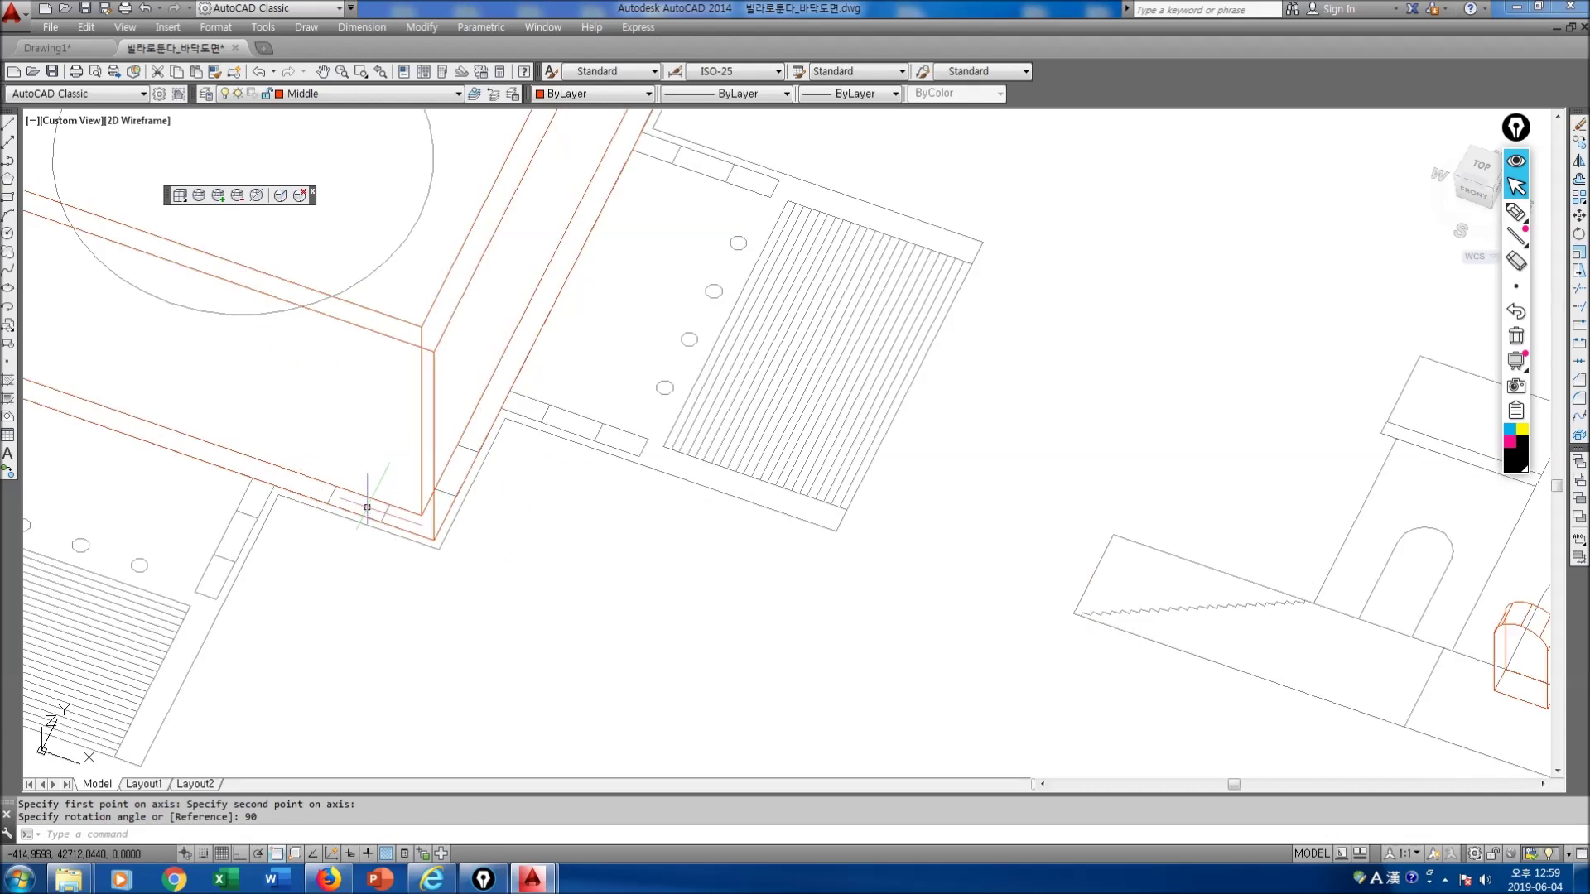
{"action": "scroll", "coordinate": [853, 545], "scroll_direction": "down", "scroll_amount": 6}
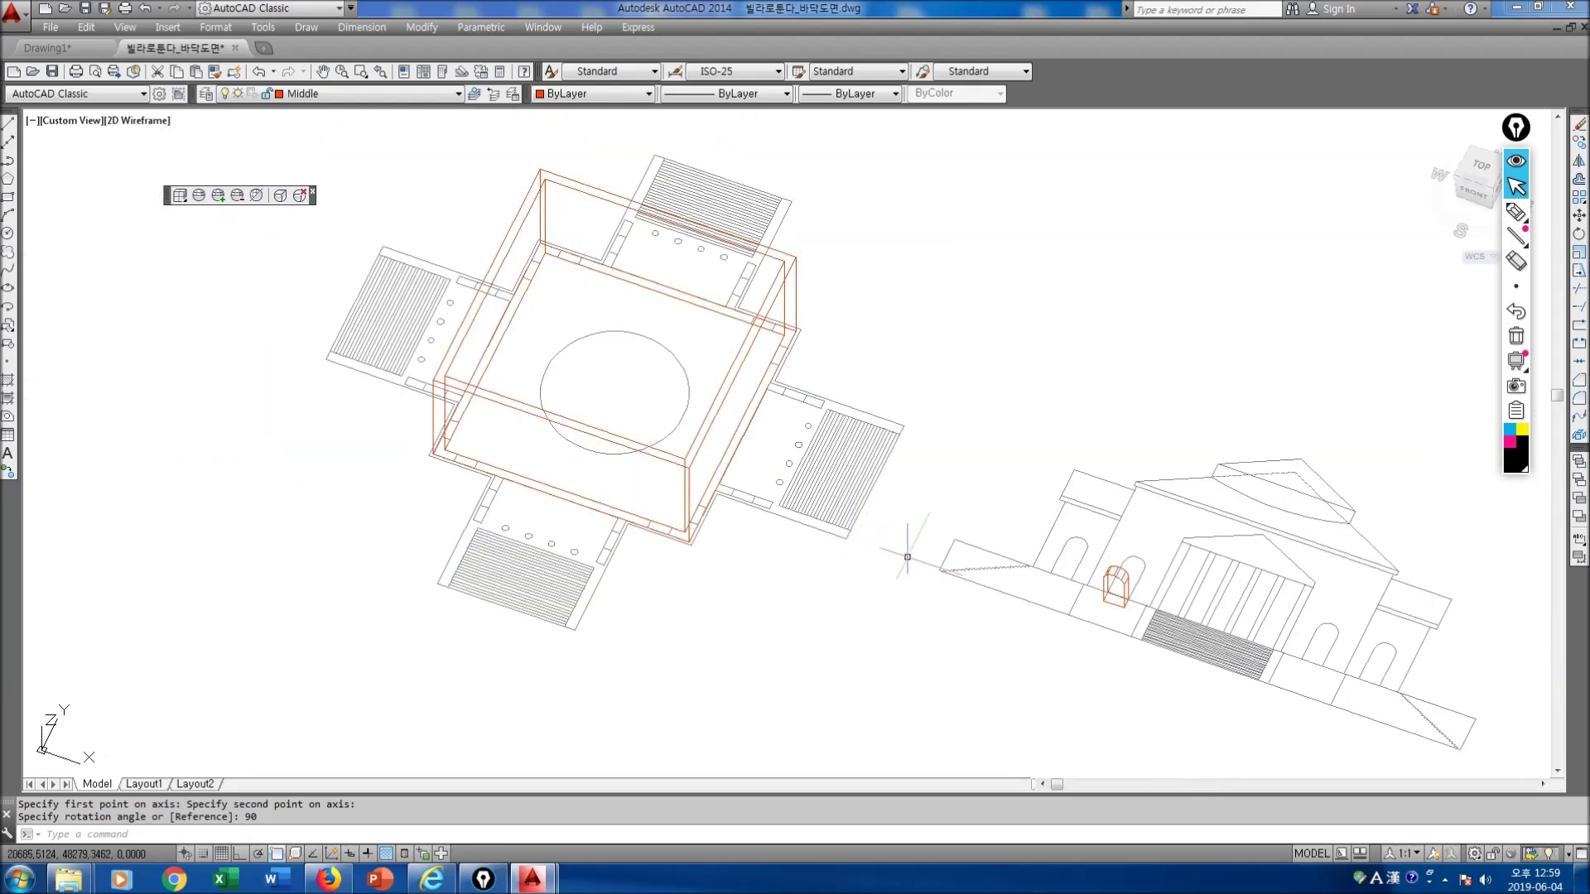
{"action": "middle_click_drag", "start_coordinate": [905, 550], "coordinate": [685, 561]}
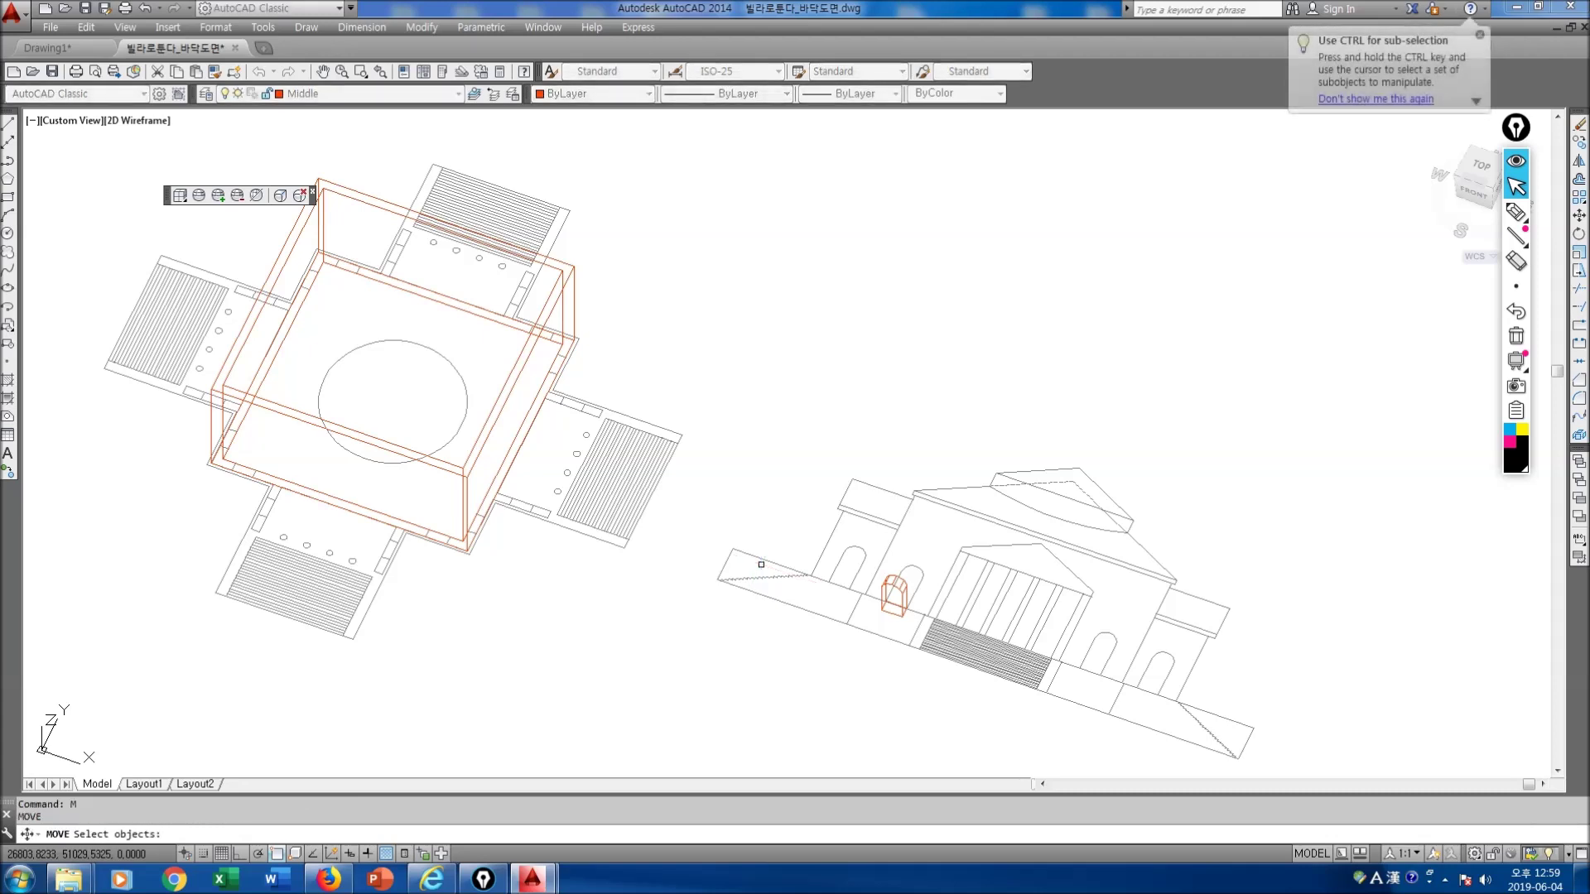
{"action": "key", "text": "Return"}
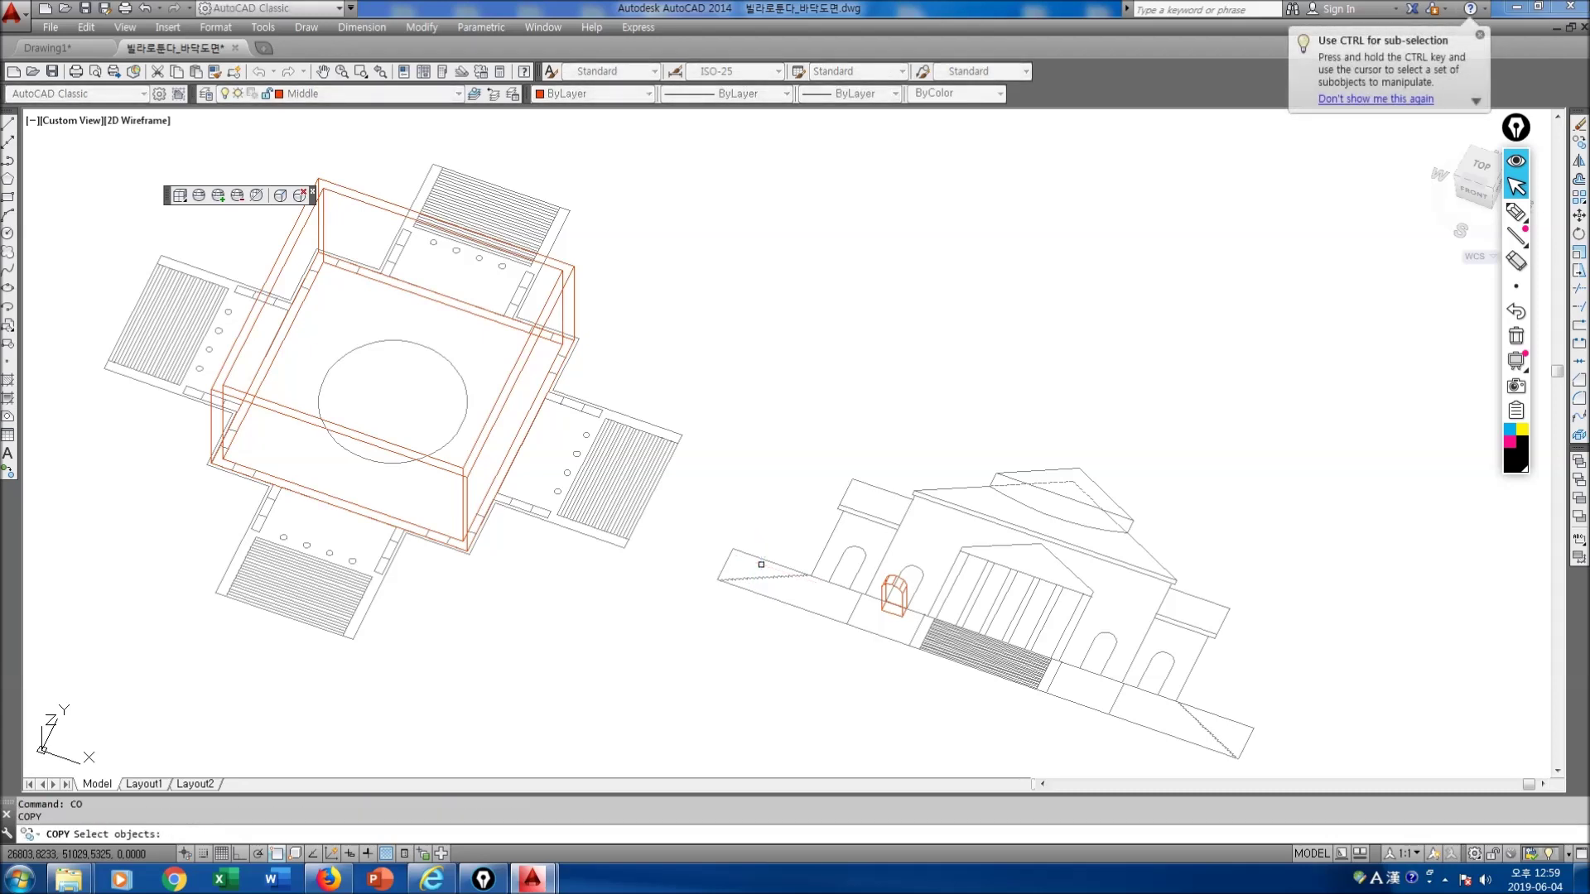
{"action": "left_click", "coordinate": [902, 588]}
{"action": "key", "text": "Return"}
{"action": "scroll", "coordinate": [890, 587], "scroll_direction": "up", "scroll_amount": 4}
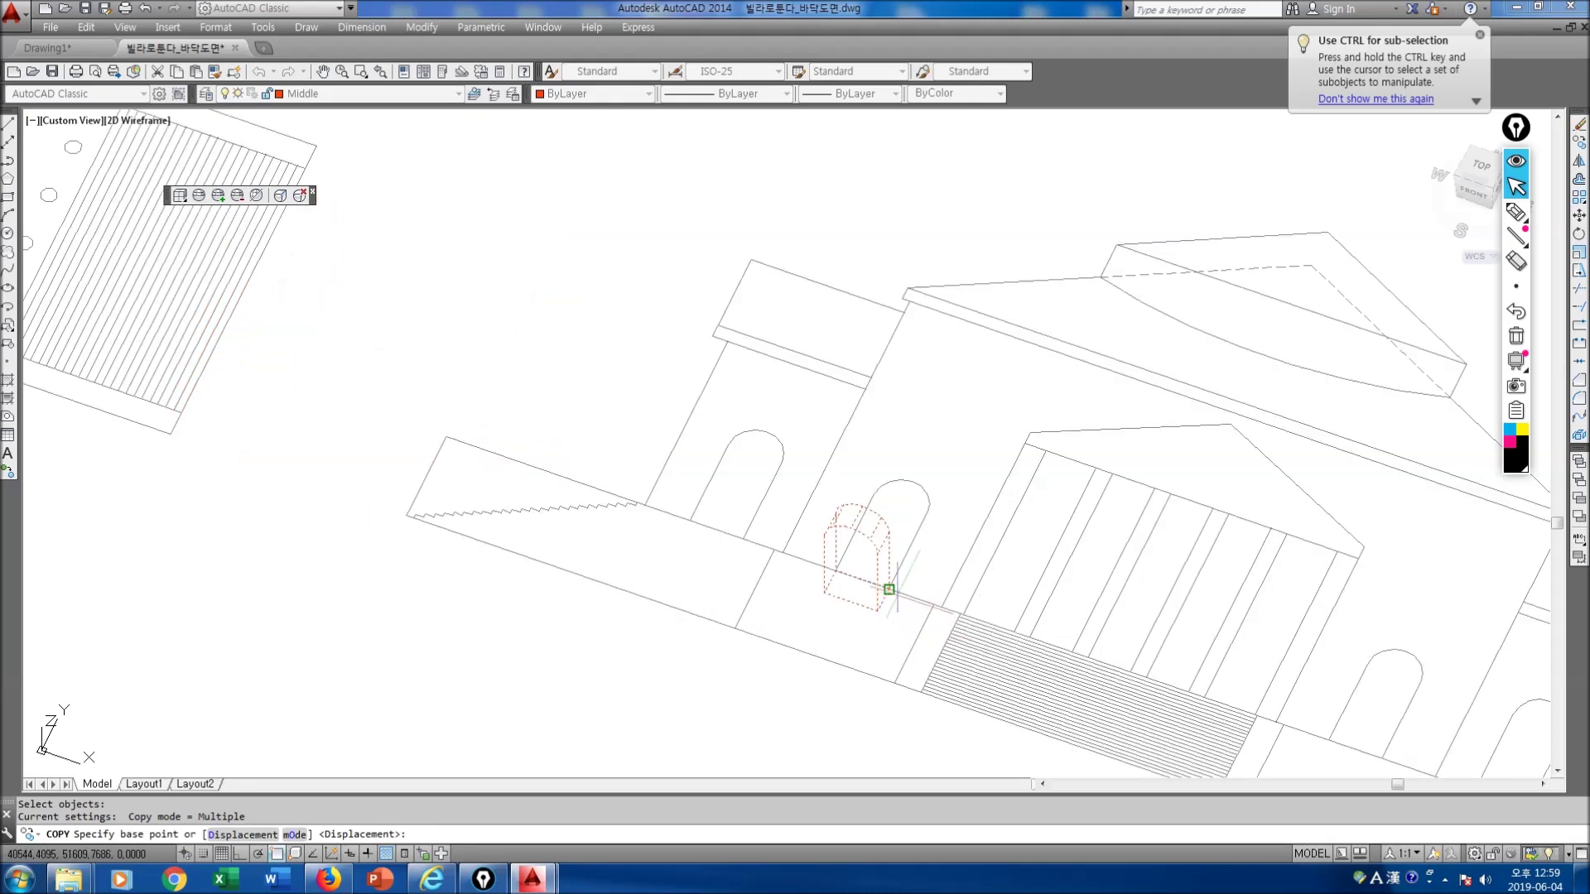
{"action": "left_click", "coordinate": [885, 587]}
{"action": "scroll", "coordinate": [464, 530], "scroll_direction": "down", "scroll_amount": 5}
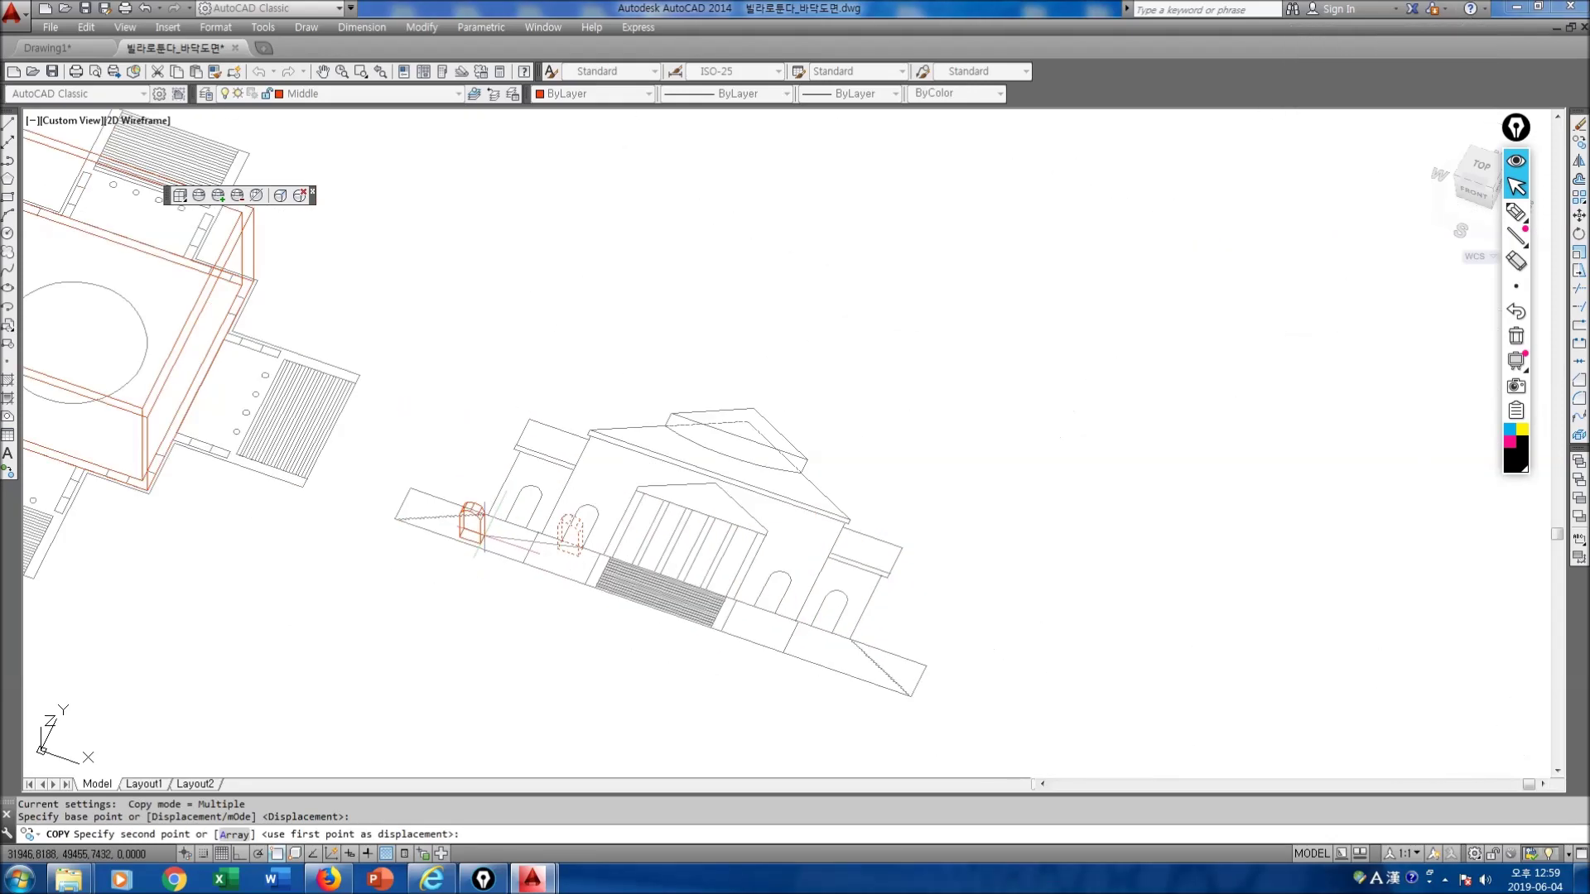
{"action": "middle_click_drag", "start_coordinate": [363, 521], "coordinate": [781, 610]}
{"action": "scroll", "coordinate": [335, 515], "scroll_direction": "up", "scroll_amount": 6}
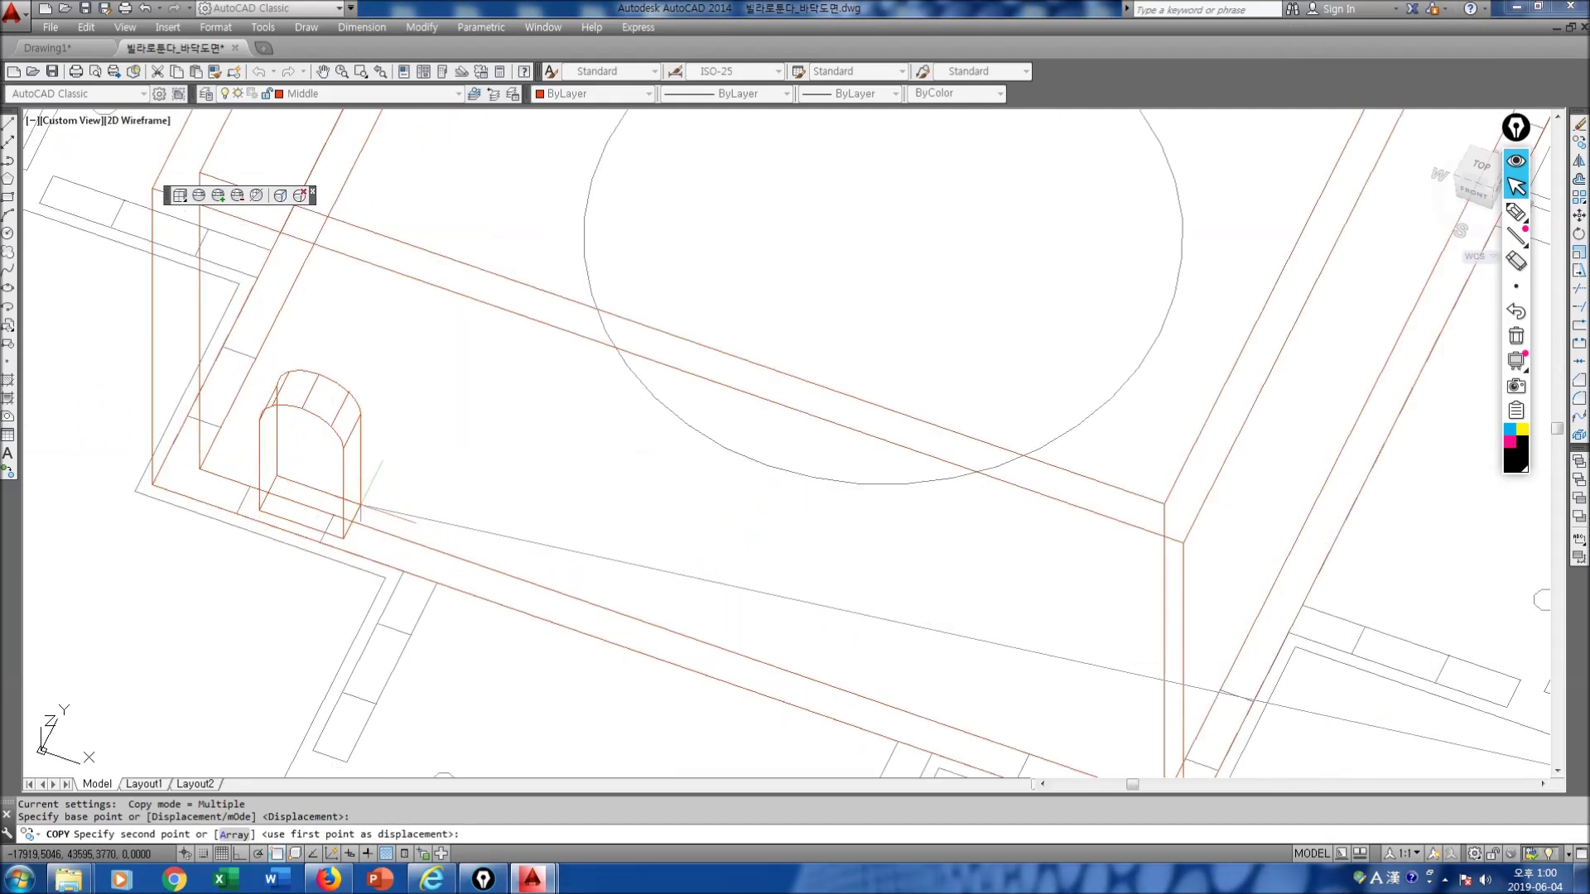
{"action": "left_click", "coordinate": [333, 515]}
{"action": "middle_click_drag", "start_coordinate": [686, 641], "coordinate": [506, 454]}
{"action": "left_click", "coordinate": [930, 592]}
Step: Place two more copies of the upright arch solid at both openings in the main block's north wall
{"action": "scroll", "coordinate": [864, 614], "scroll_direction": "down", "scroll_amount": 6}
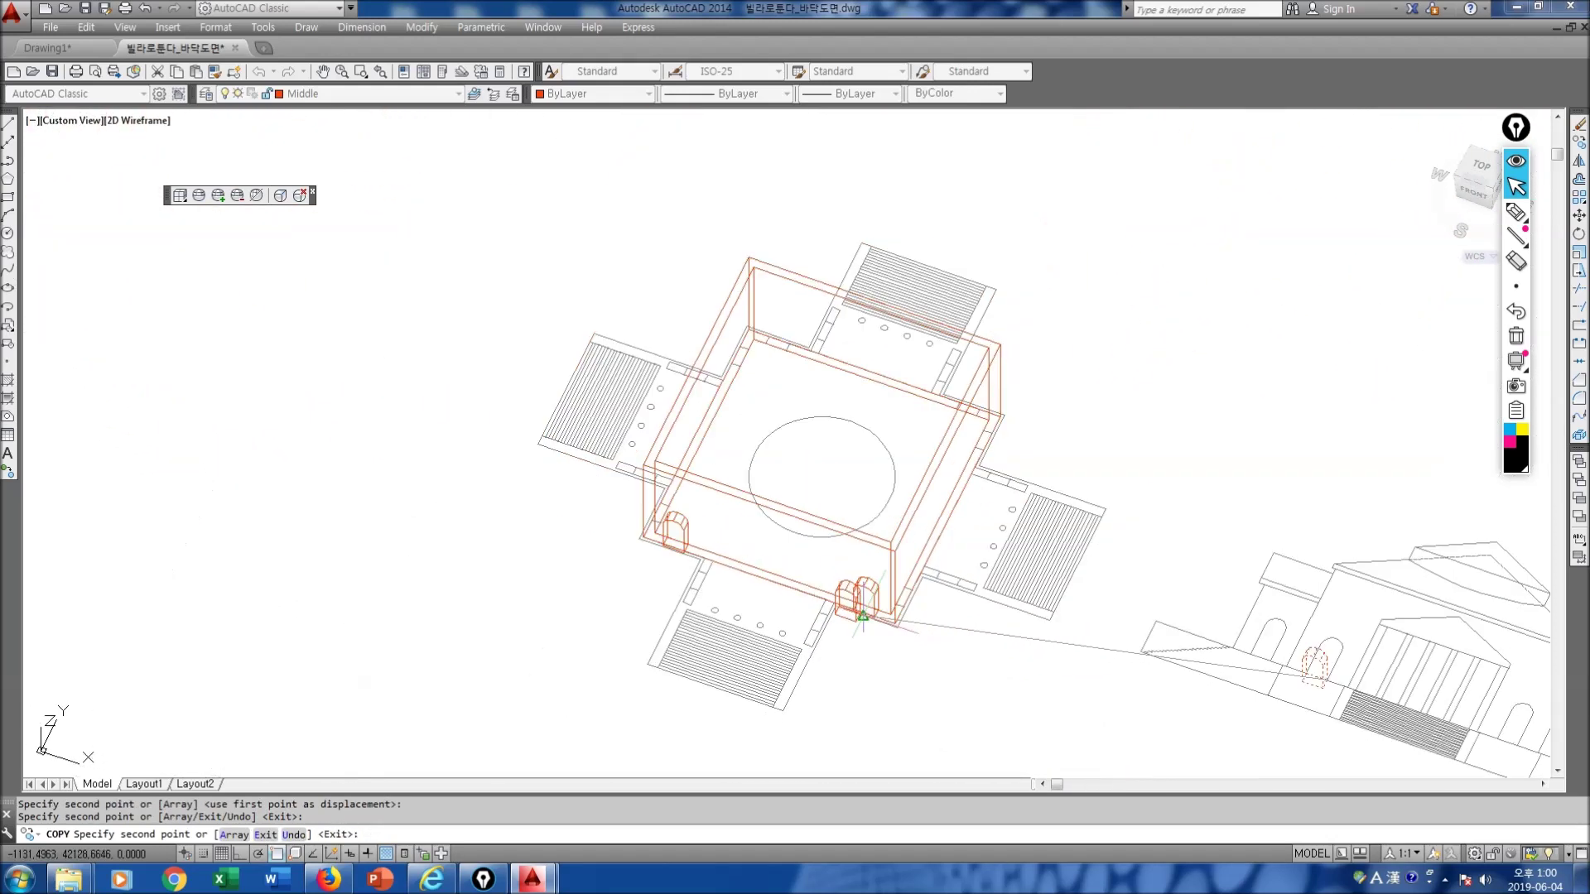
{"action": "middle_click_drag", "start_coordinate": [785, 348], "coordinate": [734, 448]}
{"action": "scroll", "coordinate": [733, 448], "scroll_direction": "up", "scroll_amount": 6}
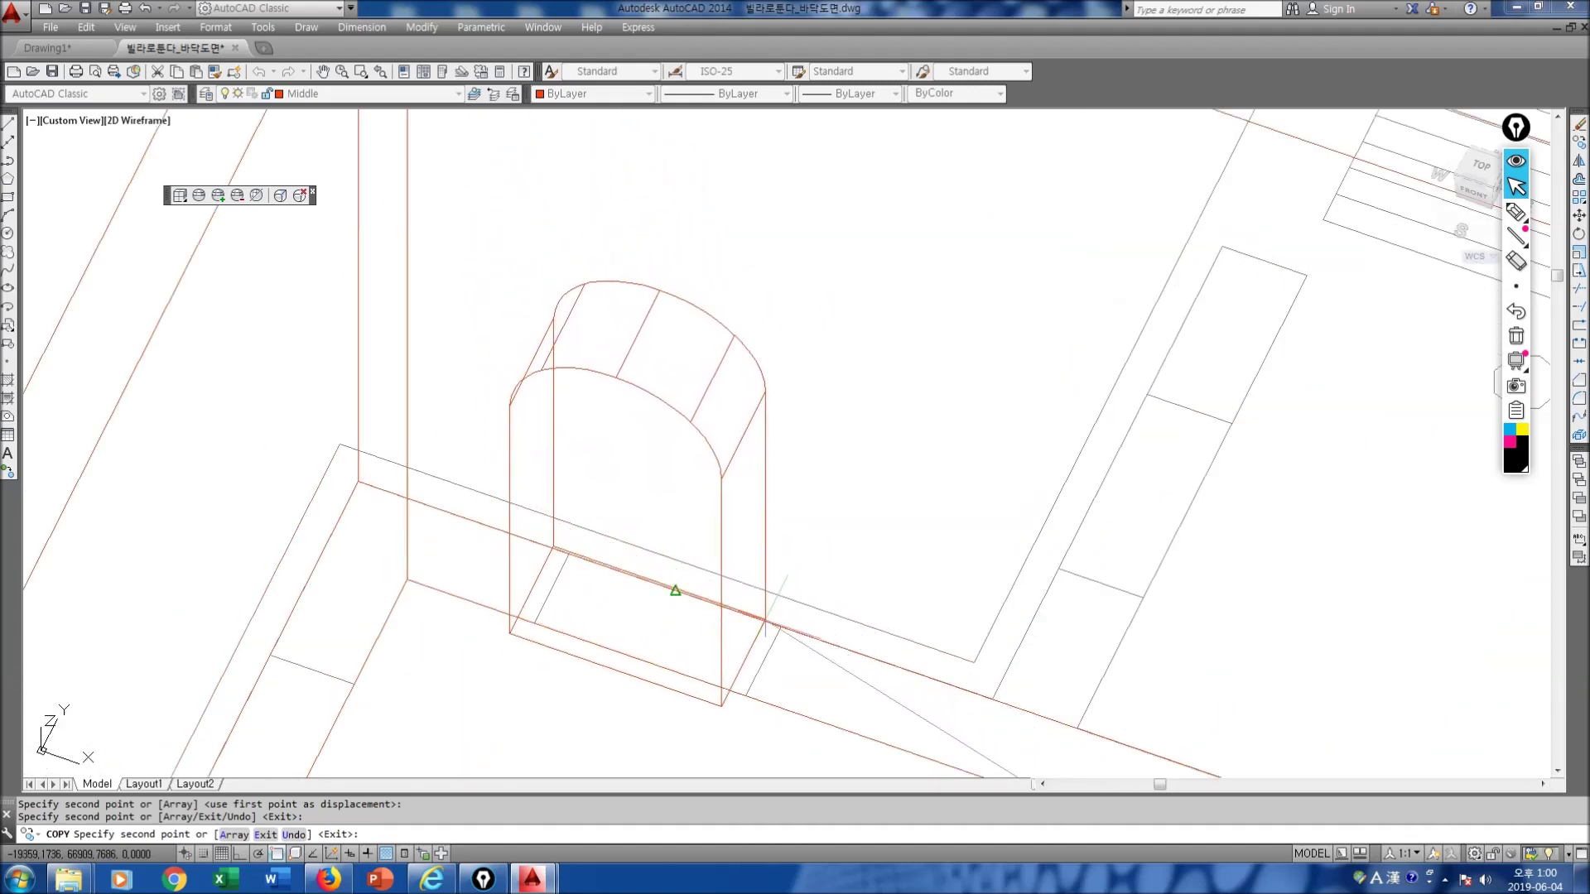
{"action": "left_click", "coordinate": [780, 627]}
{"action": "scroll", "coordinate": [952, 634], "scroll_direction": "down", "scroll_amount": 5}
{"action": "scroll", "coordinate": [422, 398], "scroll_direction": "up", "scroll_amount": 3}
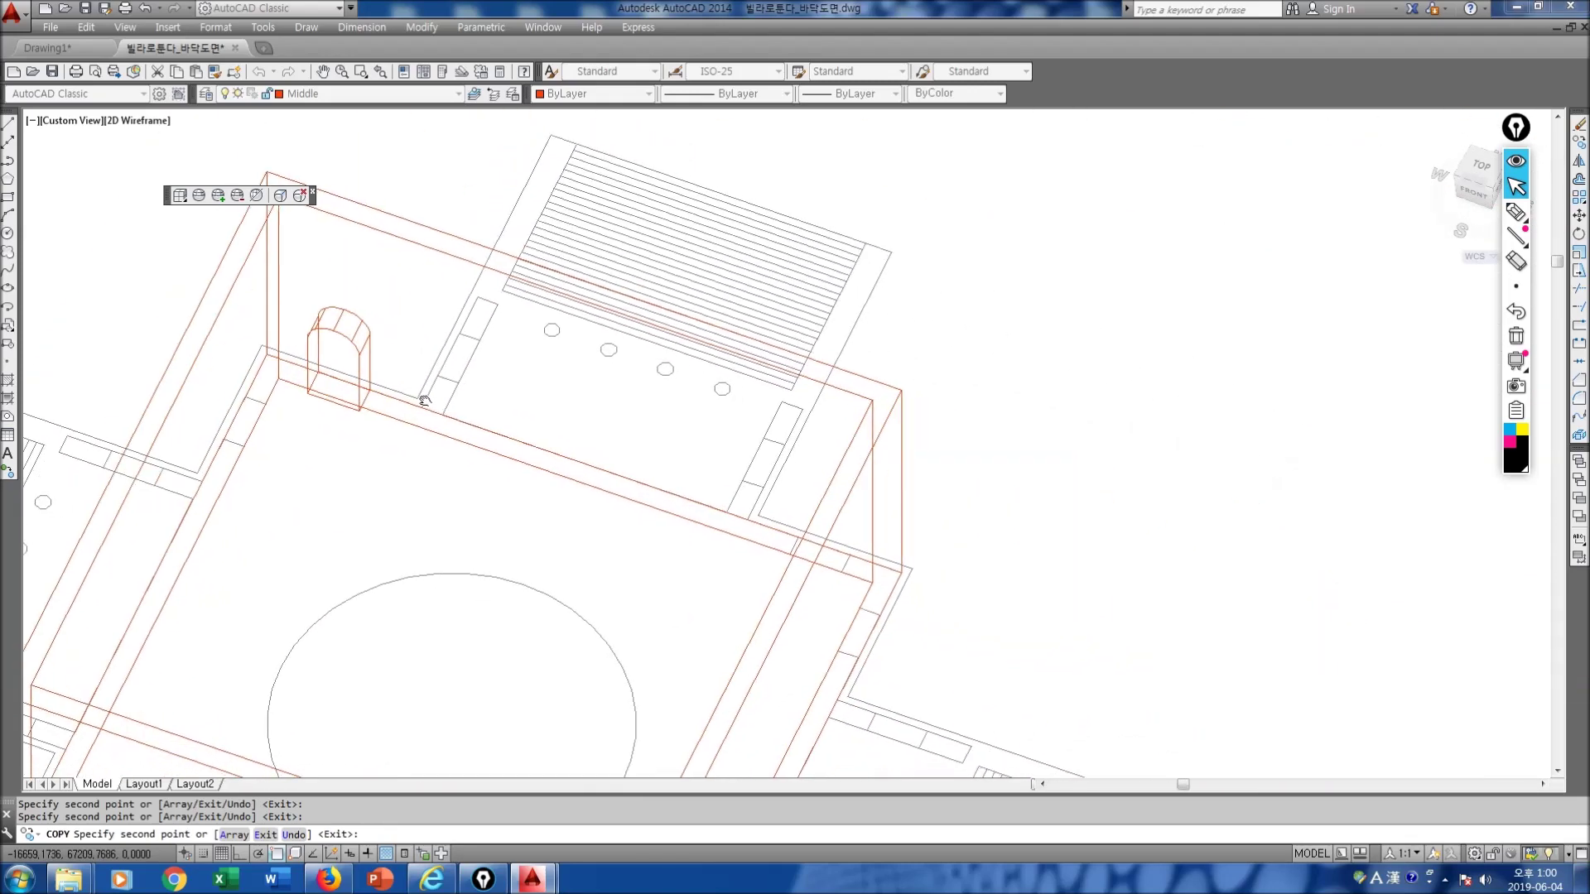
{"action": "left_click", "coordinate": [850, 550]}
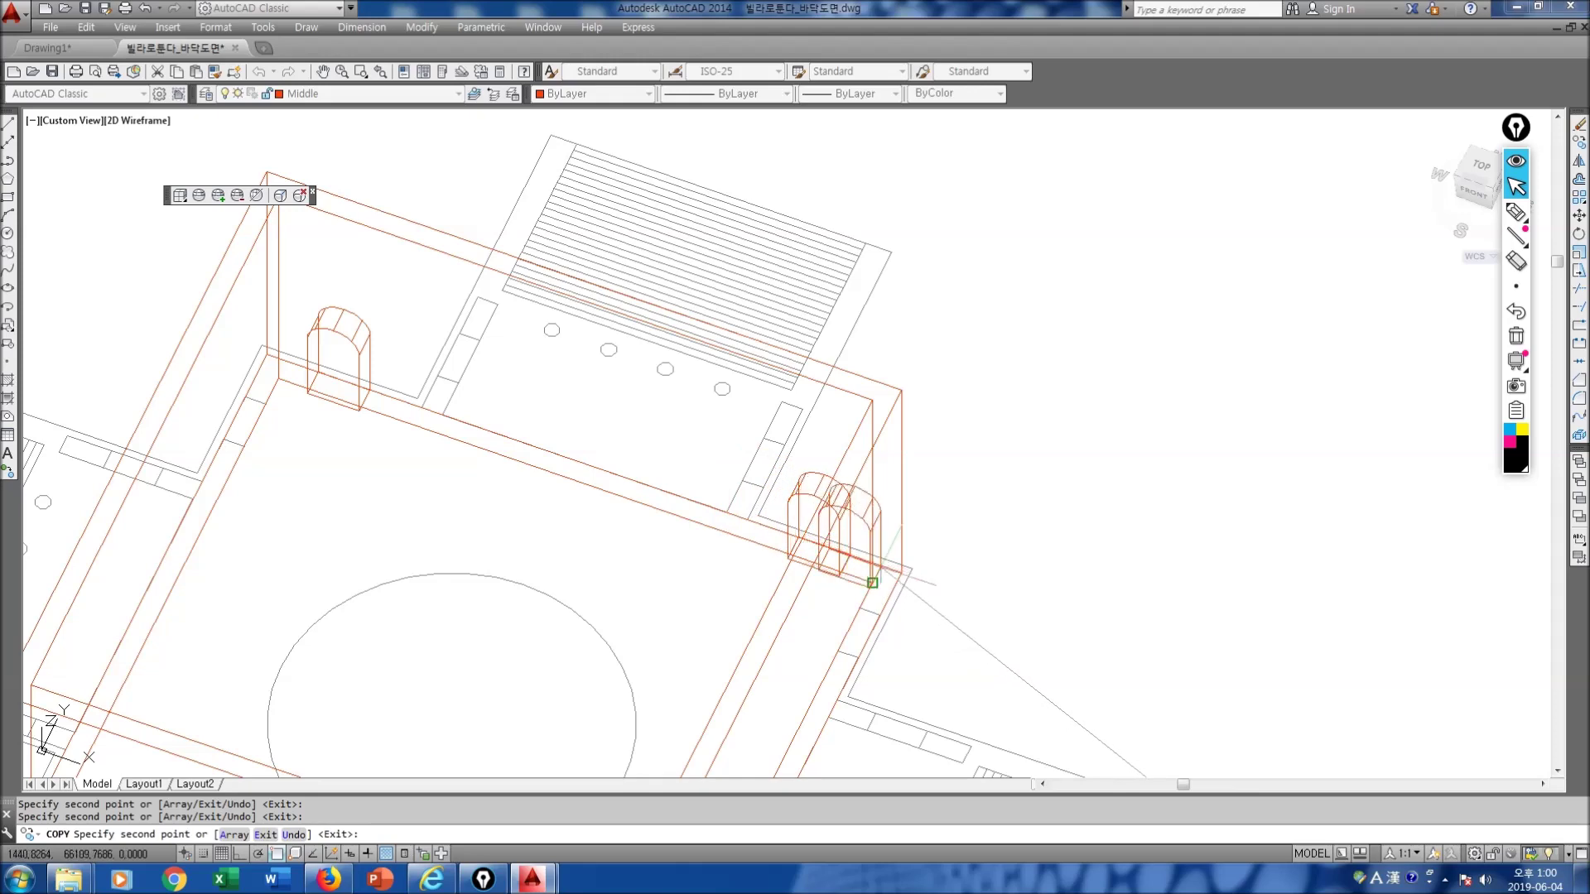
{"action": "scroll", "coordinate": [1008, 617], "scroll_direction": "down", "scroll_amount": 5}
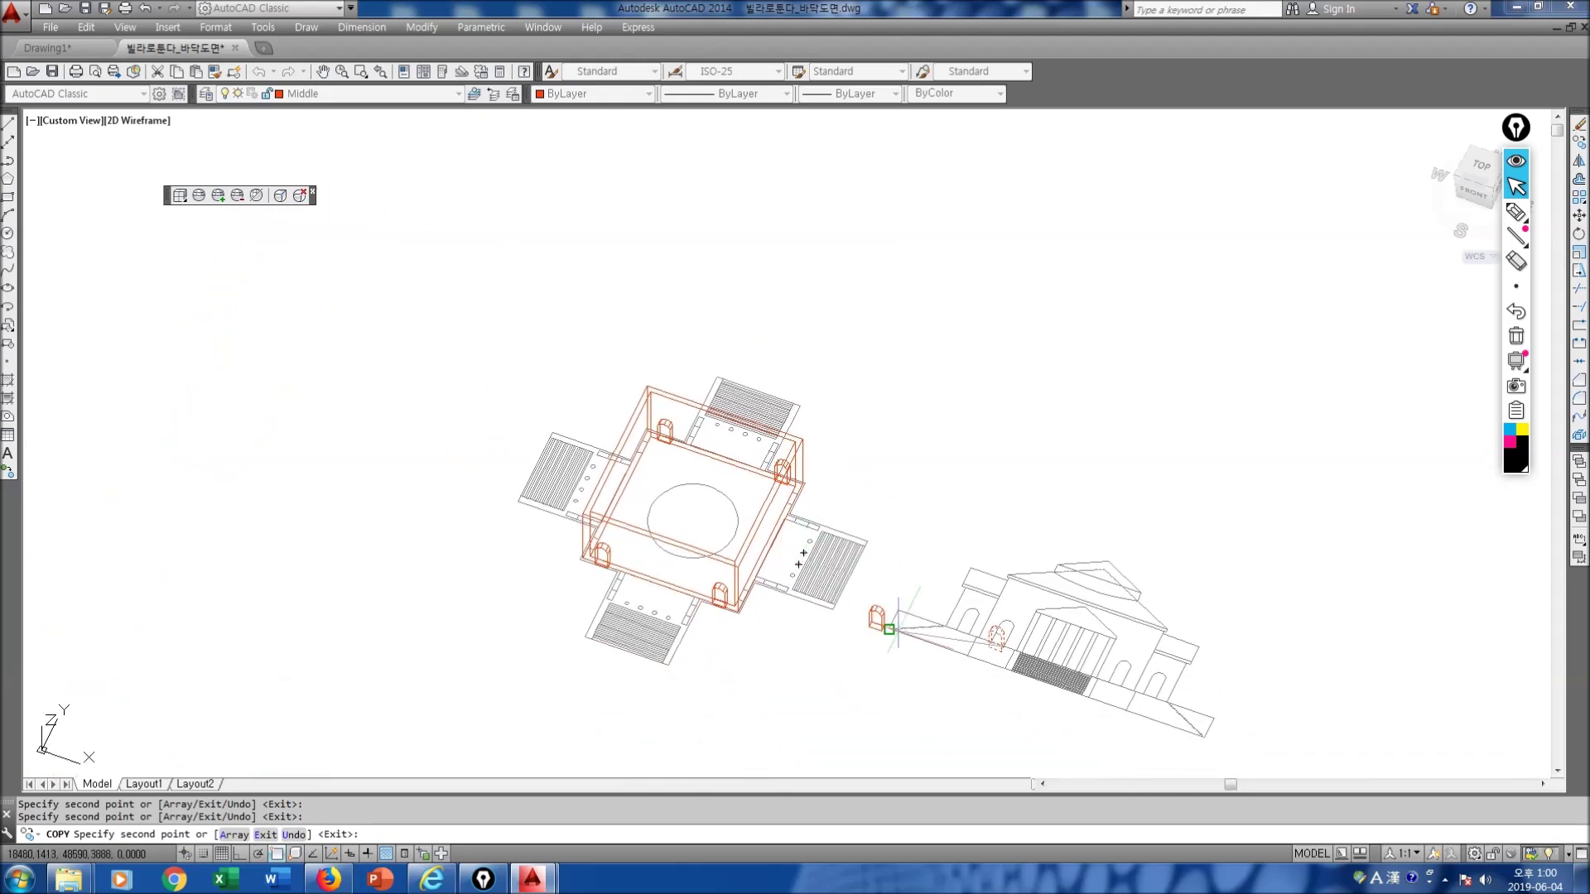
{"action": "key", "text": "Escape"}
Step: Rotate the original arch solid on the elevation by 90° in plan about its western base corner
{"action": "scroll", "coordinate": [732, 568], "scroll_direction": "up", "scroll_amount": 5}
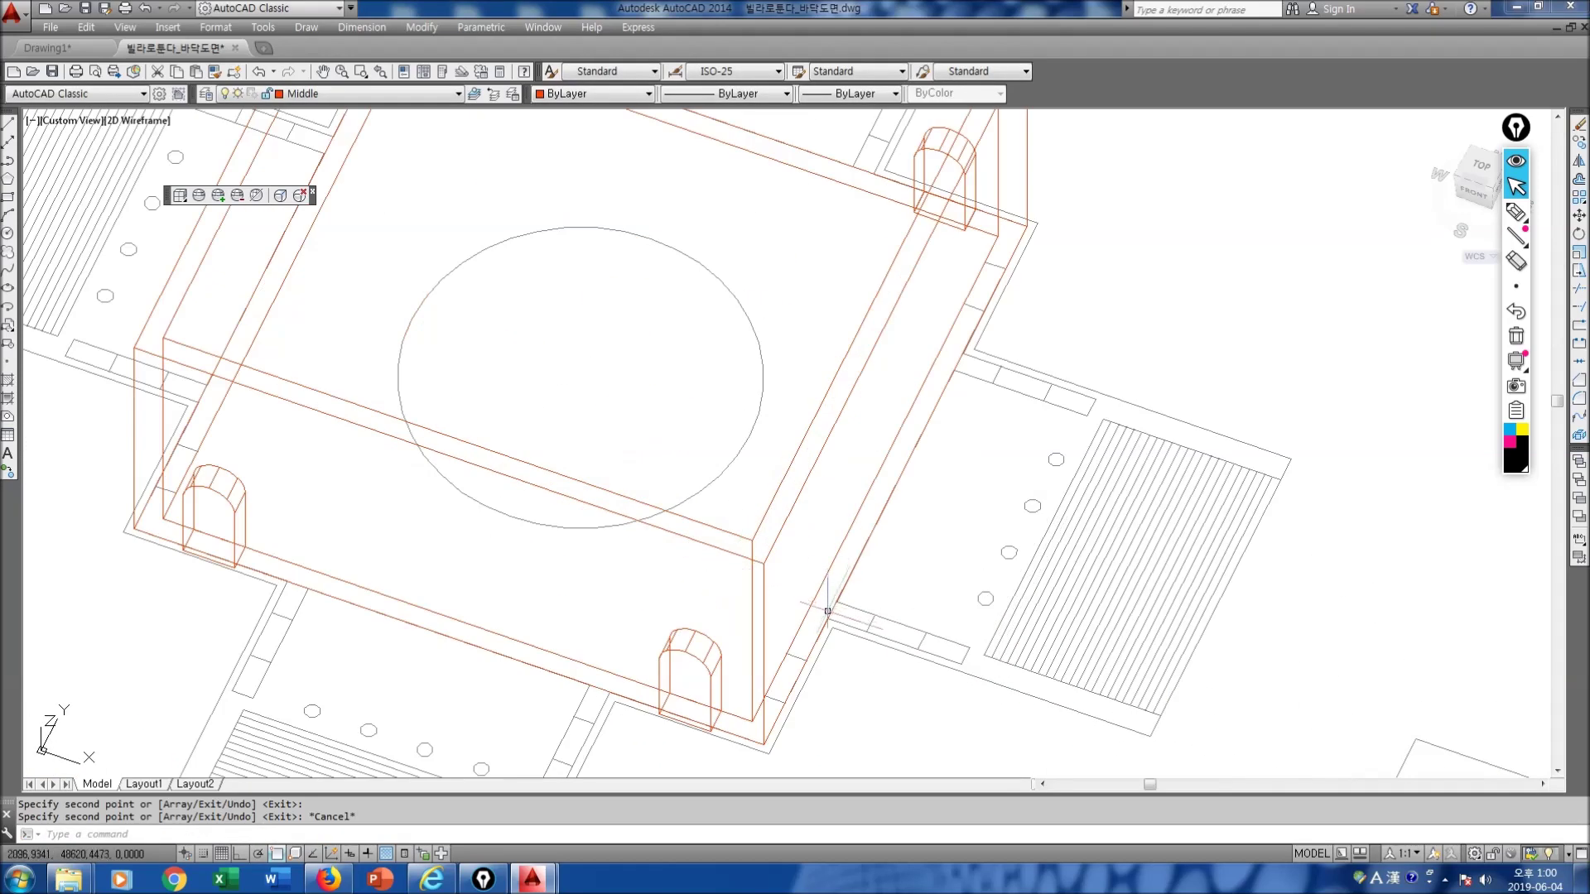
{"action": "scroll", "coordinate": [919, 675], "scroll_direction": "down", "scroll_amount": 5}
{"action": "middle_click_drag", "start_coordinate": [994, 681], "coordinate": [594, 504]}
{"action": "type", "text": "rotat"}
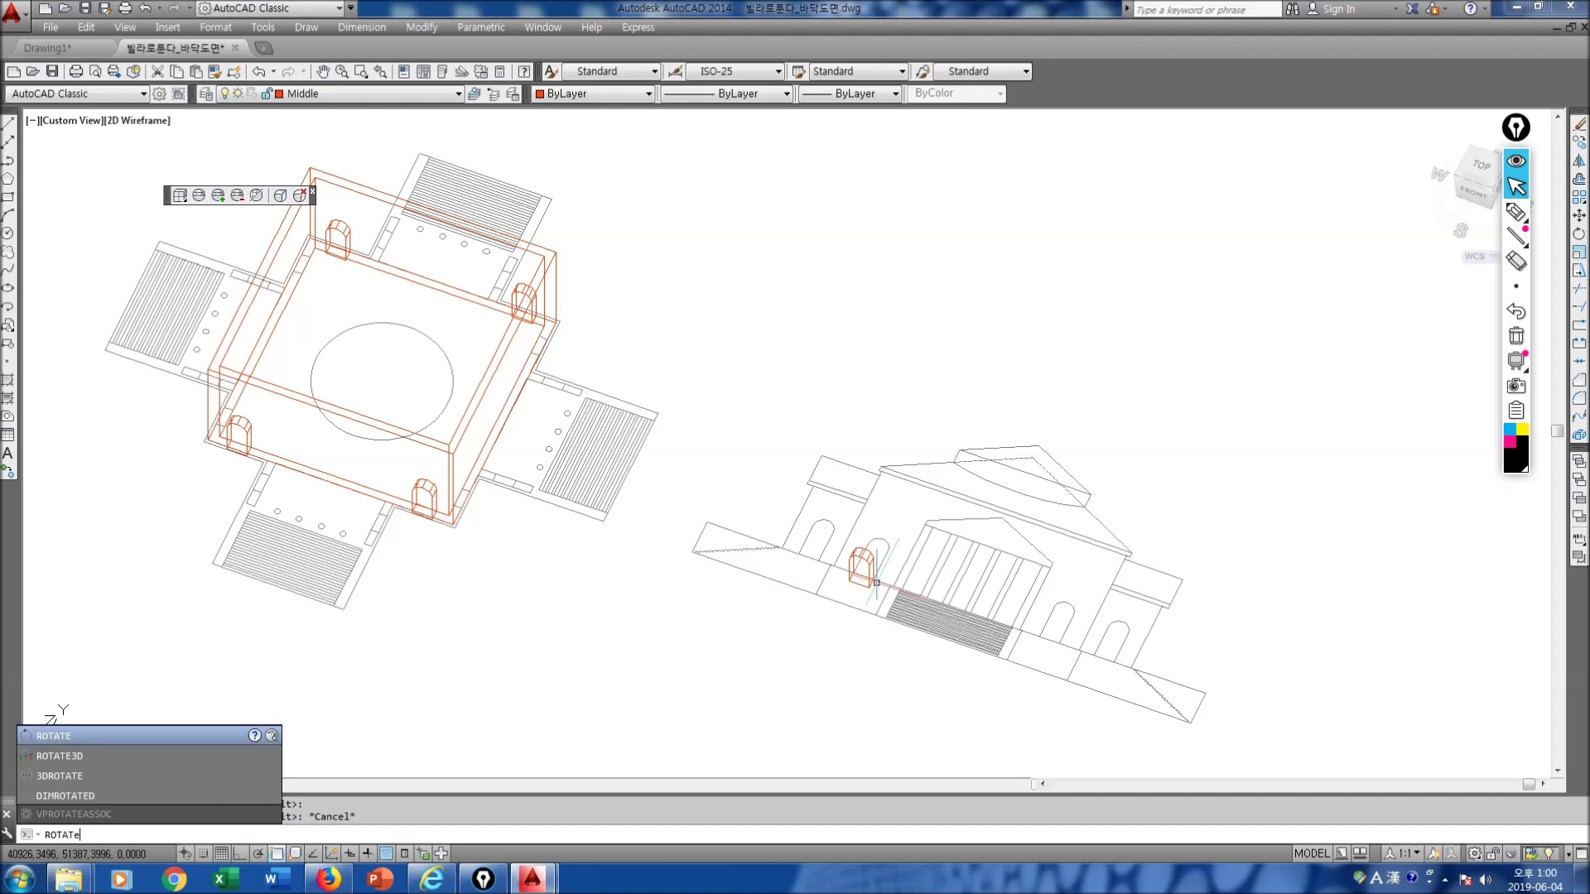
{"action": "key", "text": "Return"}
{"action": "left_click", "coordinate": [875, 568]}
{"action": "key", "text": "Return"}
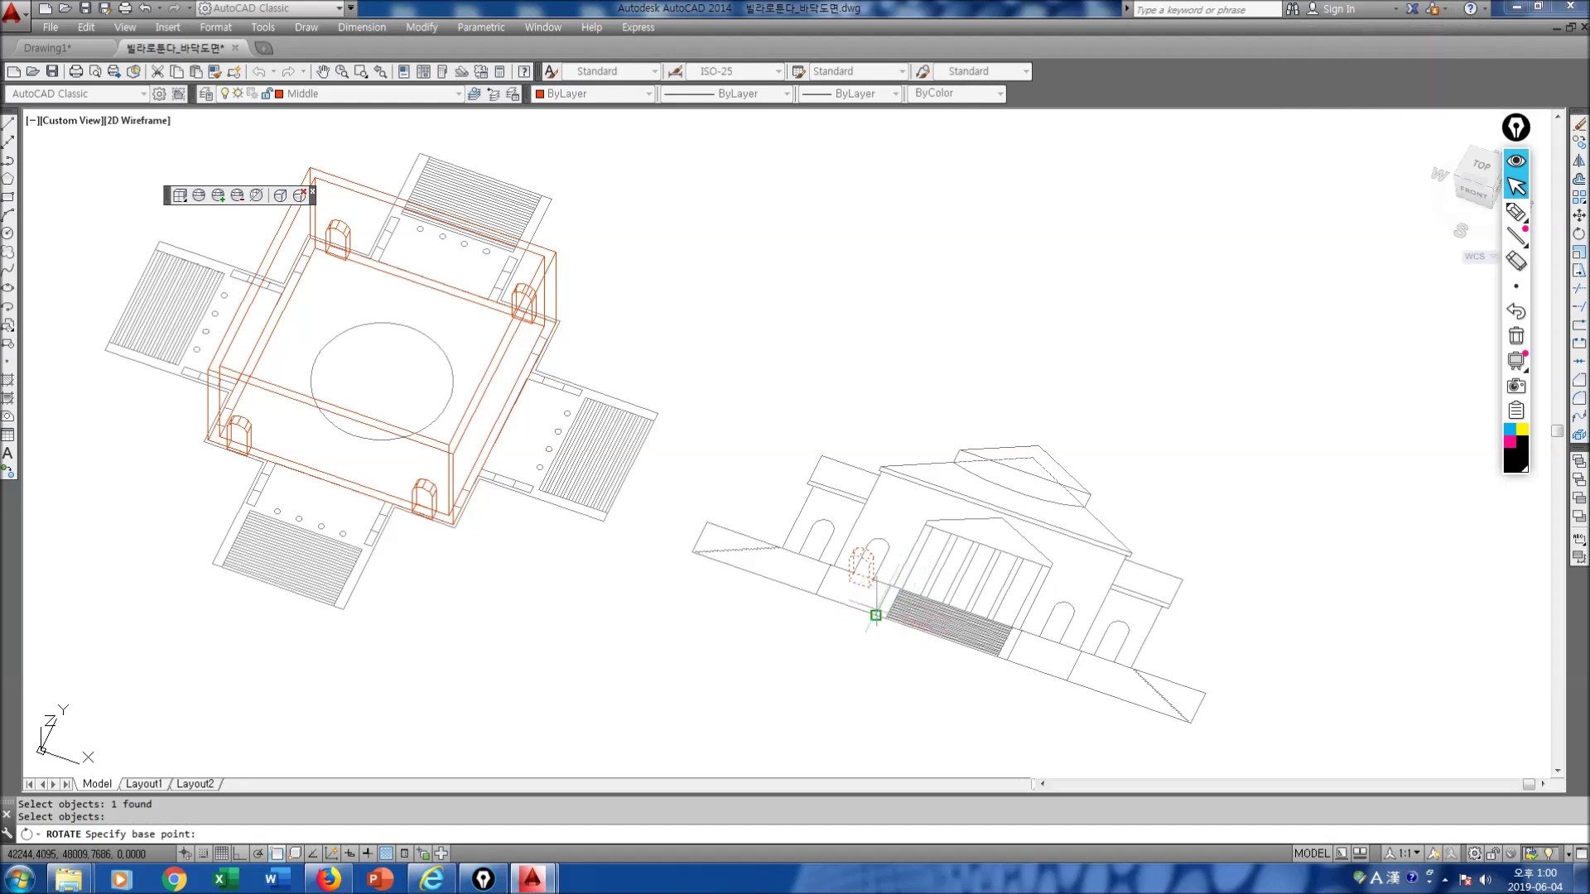
{"action": "scroll", "coordinate": [869, 588], "scroll_direction": "up", "scroll_amount": 8}
{"action": "left_click", "coordinate": [773, 460]}
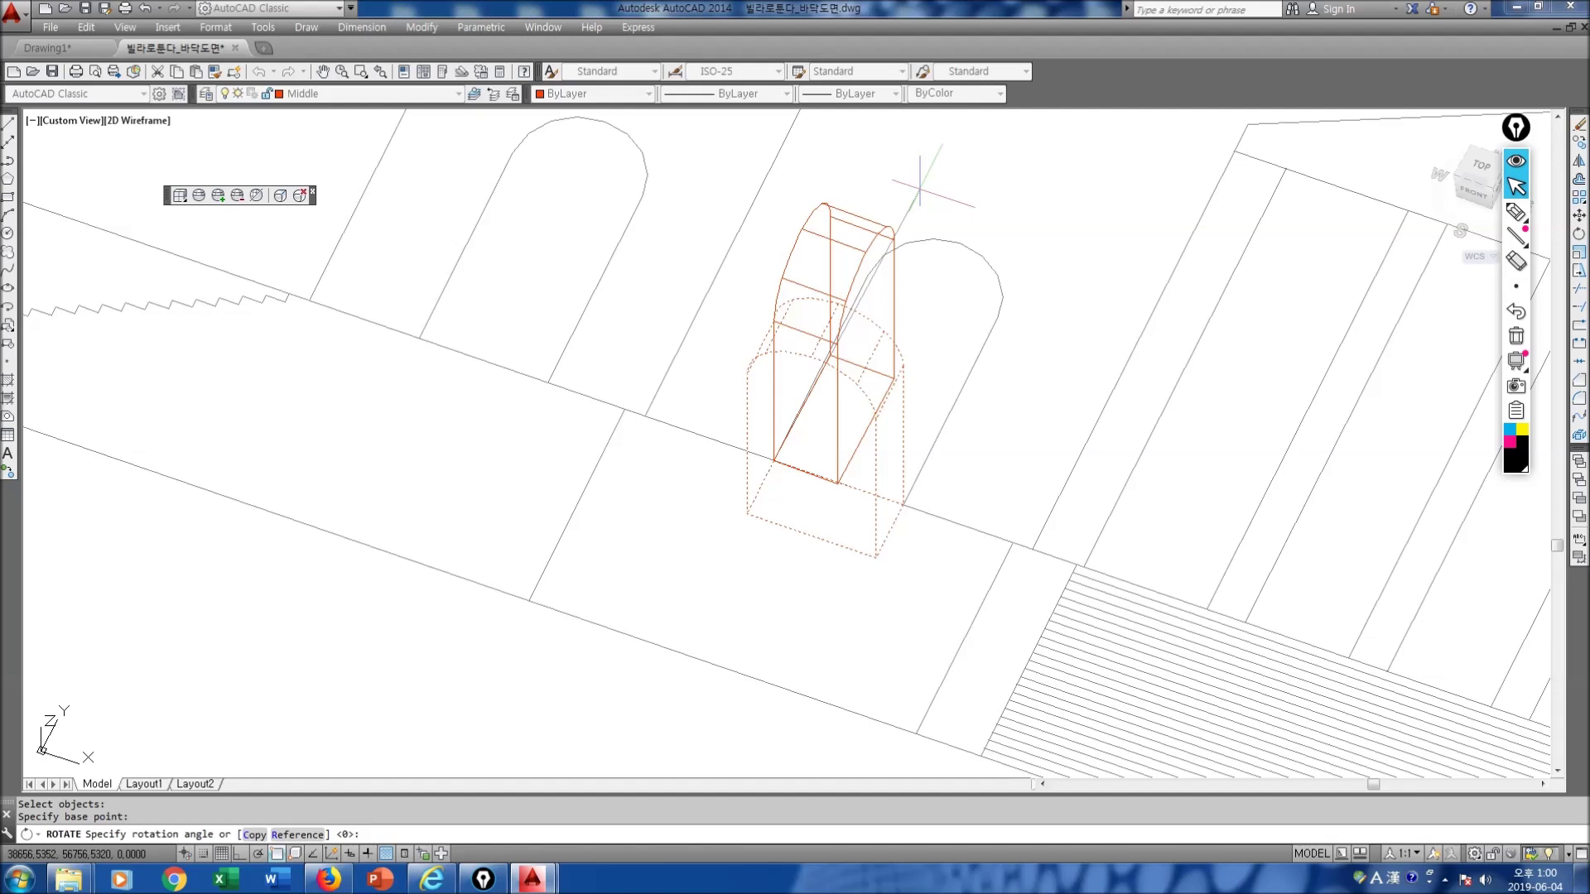
{"action": "key", "text": "Return"}
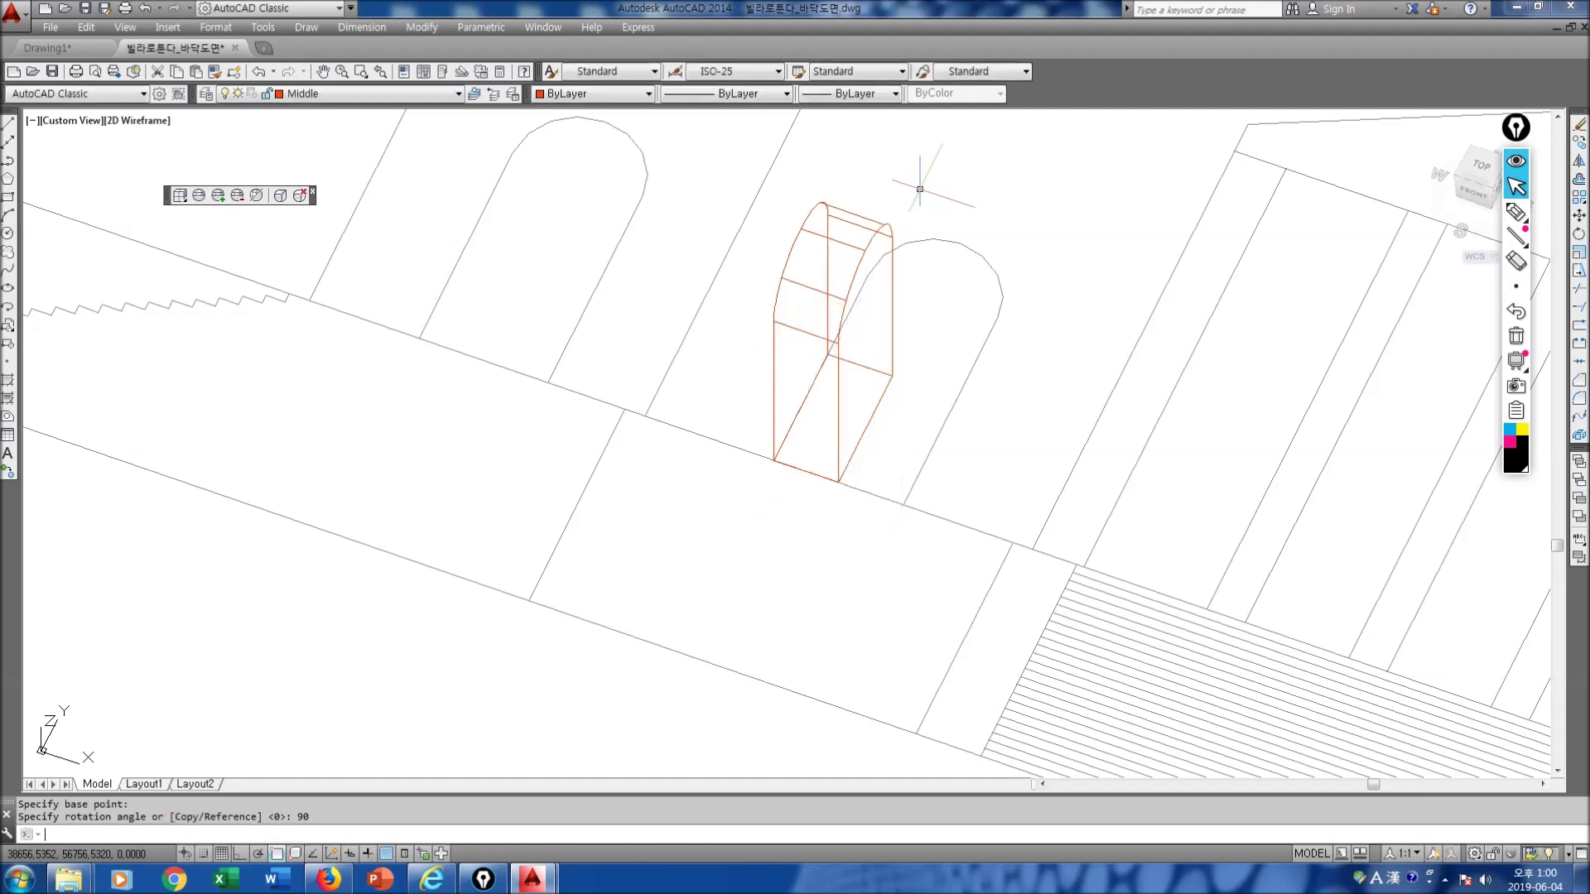
Step: Copy the turned arch solid by its base corner from the elevation to both openings in the main block's west wall
{"action": "scroll", "coordinate": [920, 189], "scroll_direction": "down", "scroll_amount": 6}
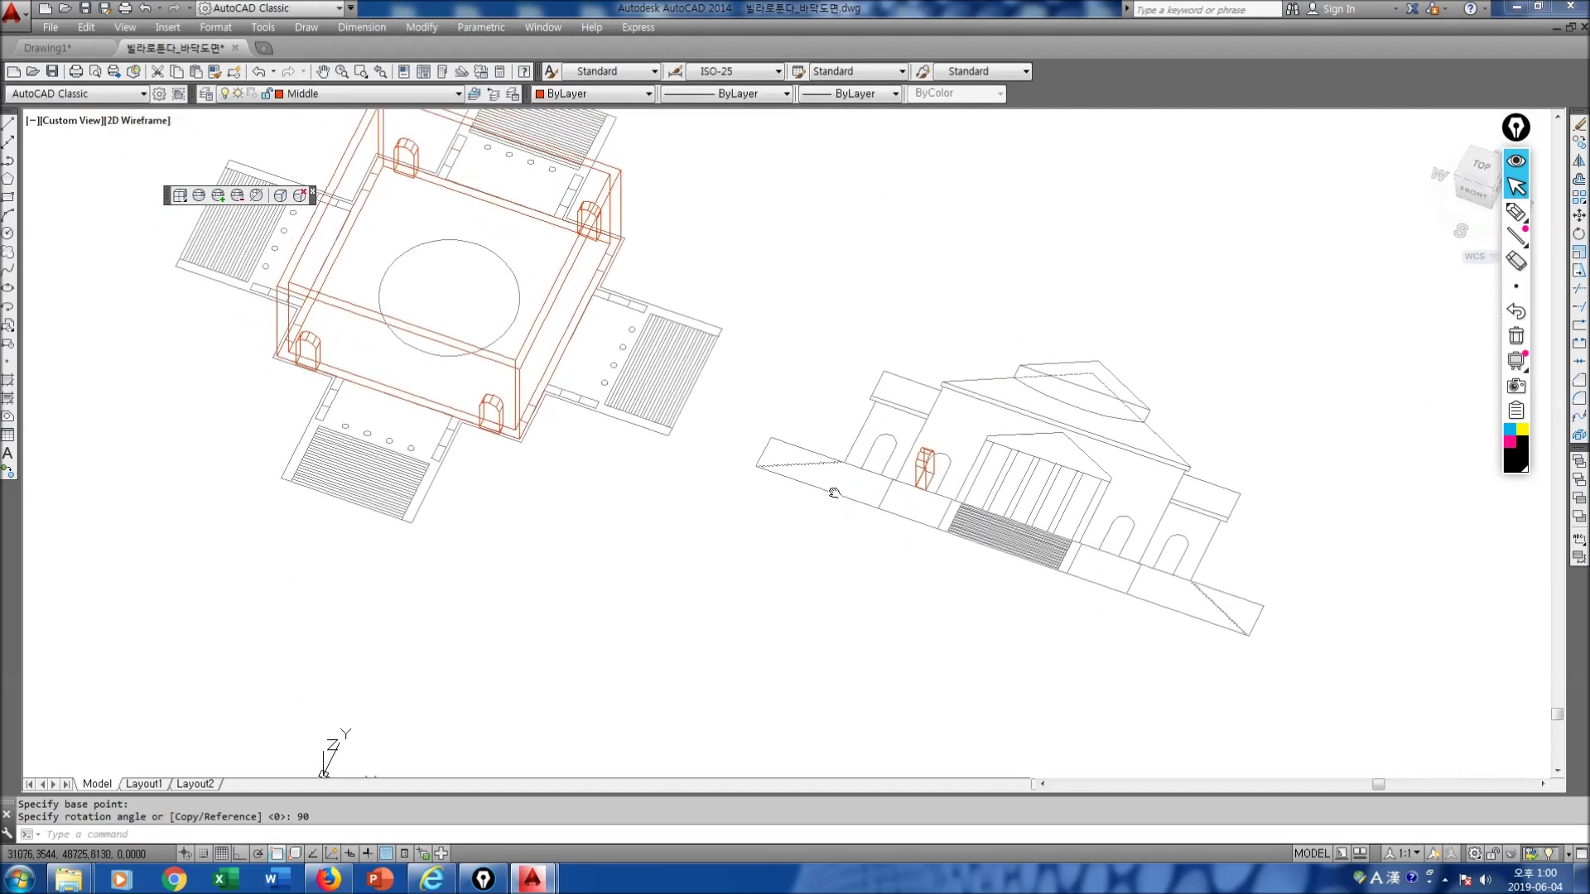
{"action": "scroll", "coordinate": [934, 557], "scroll_direction": "up", "scroll_amount": 2}
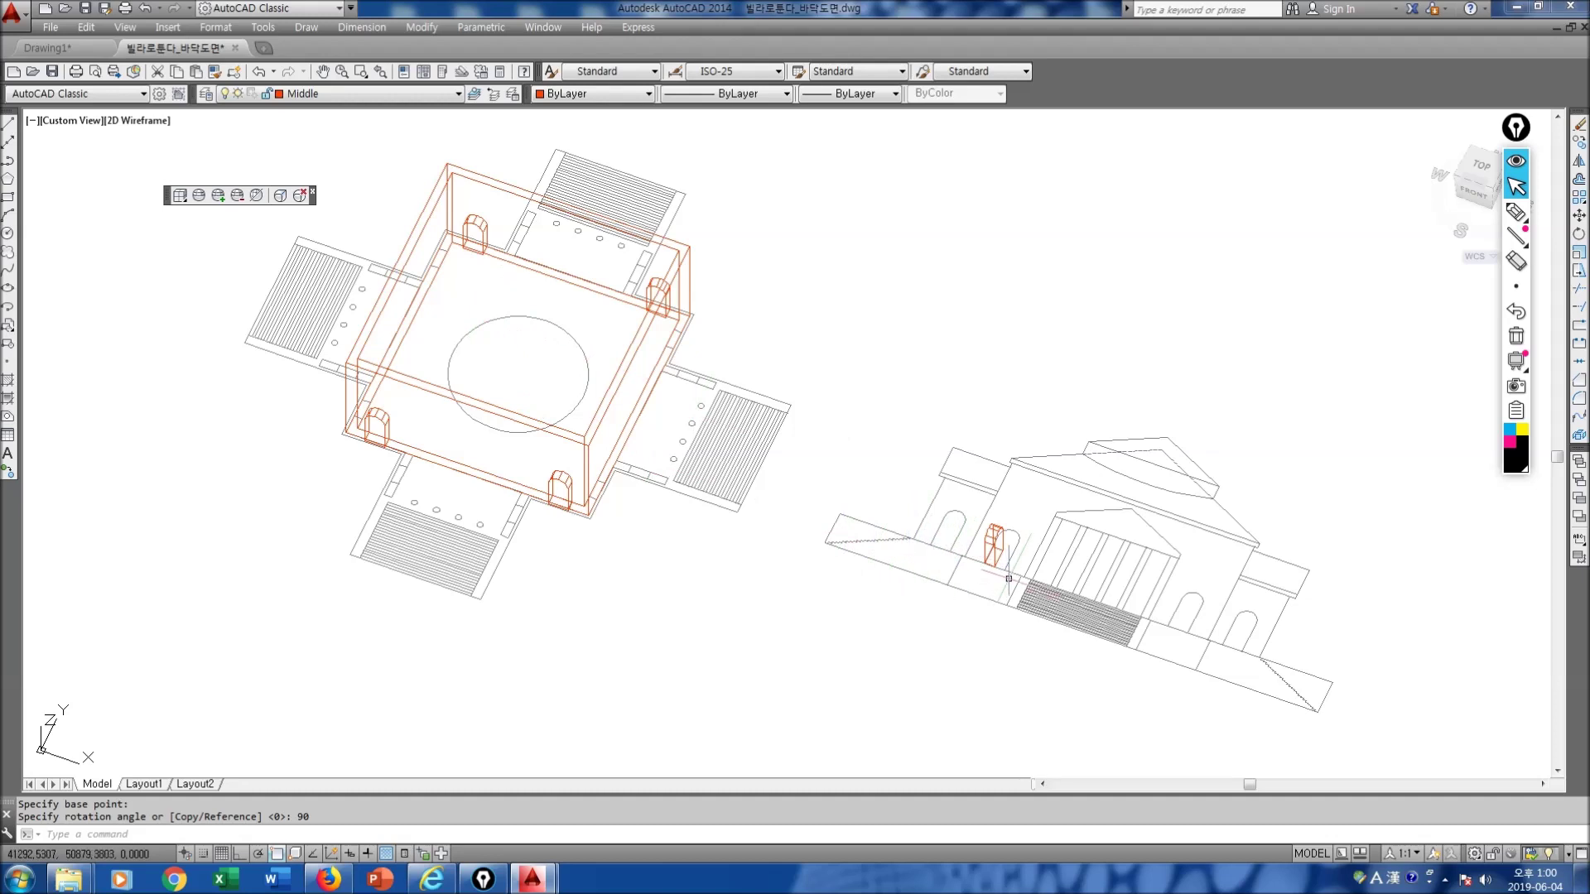
{"action": "type", "text": "co"}
{"action": "key", "text": "Return"}
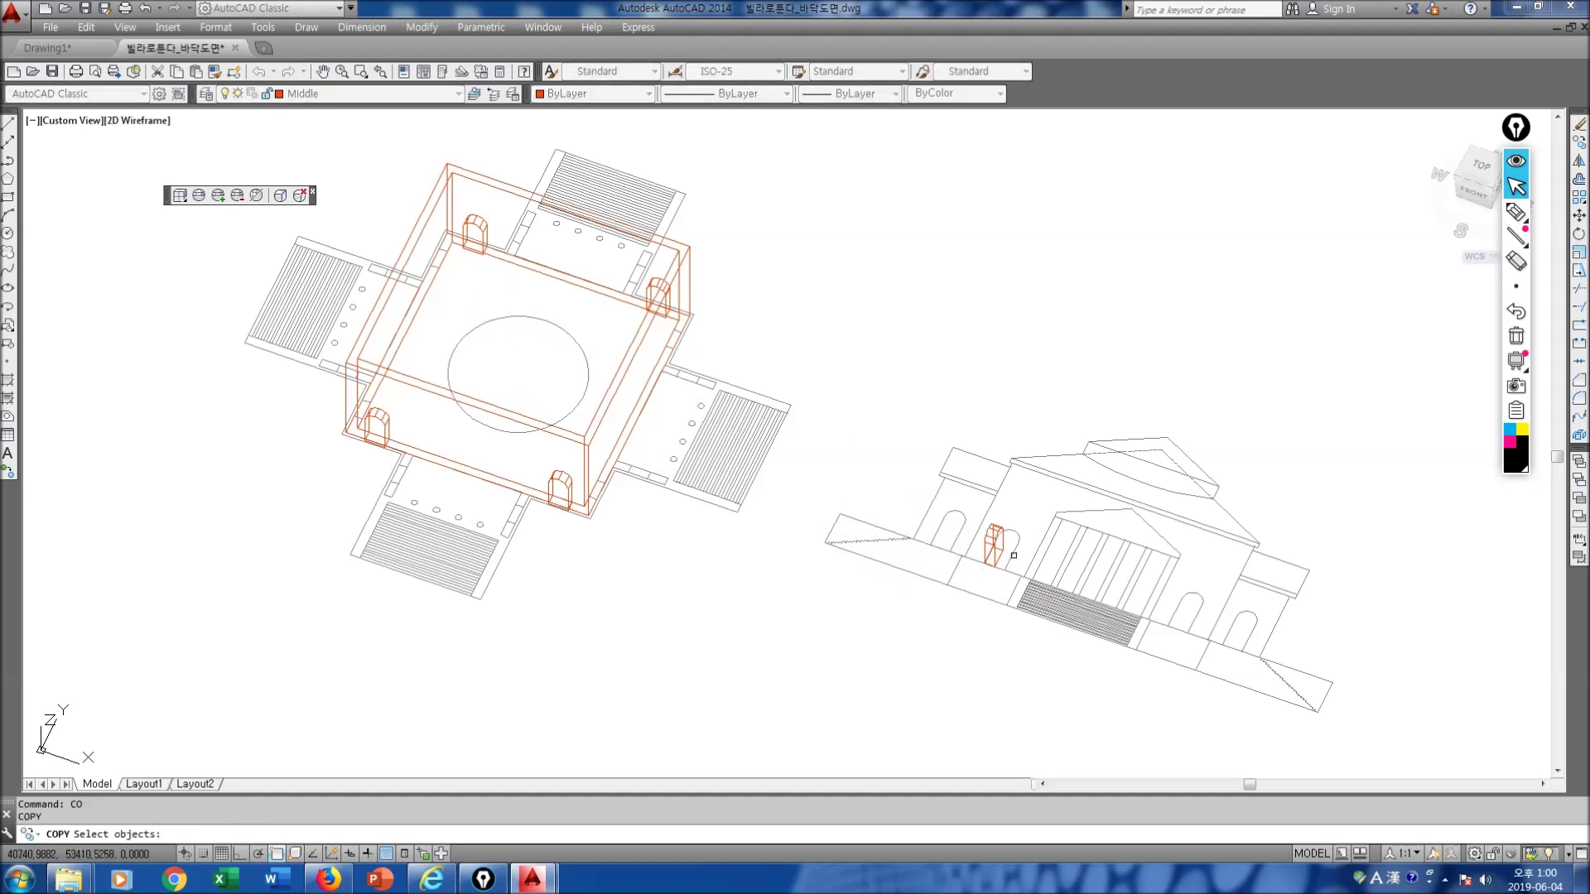
{"action": "scroll", "coordinate": [1014, 556], "scroll_direction": "up", "scroll_amount": 5}
{"action": "left_click", "coordinate": [964, 544]}
{"action": "left_click", "coordinate": [964, 544]}
{"action": "left_click", "coordinate": [963, 548]}
{"action": "key", "text": "Return"}
{"action": "left_click", "coordinate": [958, 543]}
{"action": "scroll", "coordinate": [604, 497], "scroll_direction": "down", "scroll_amount": 6}
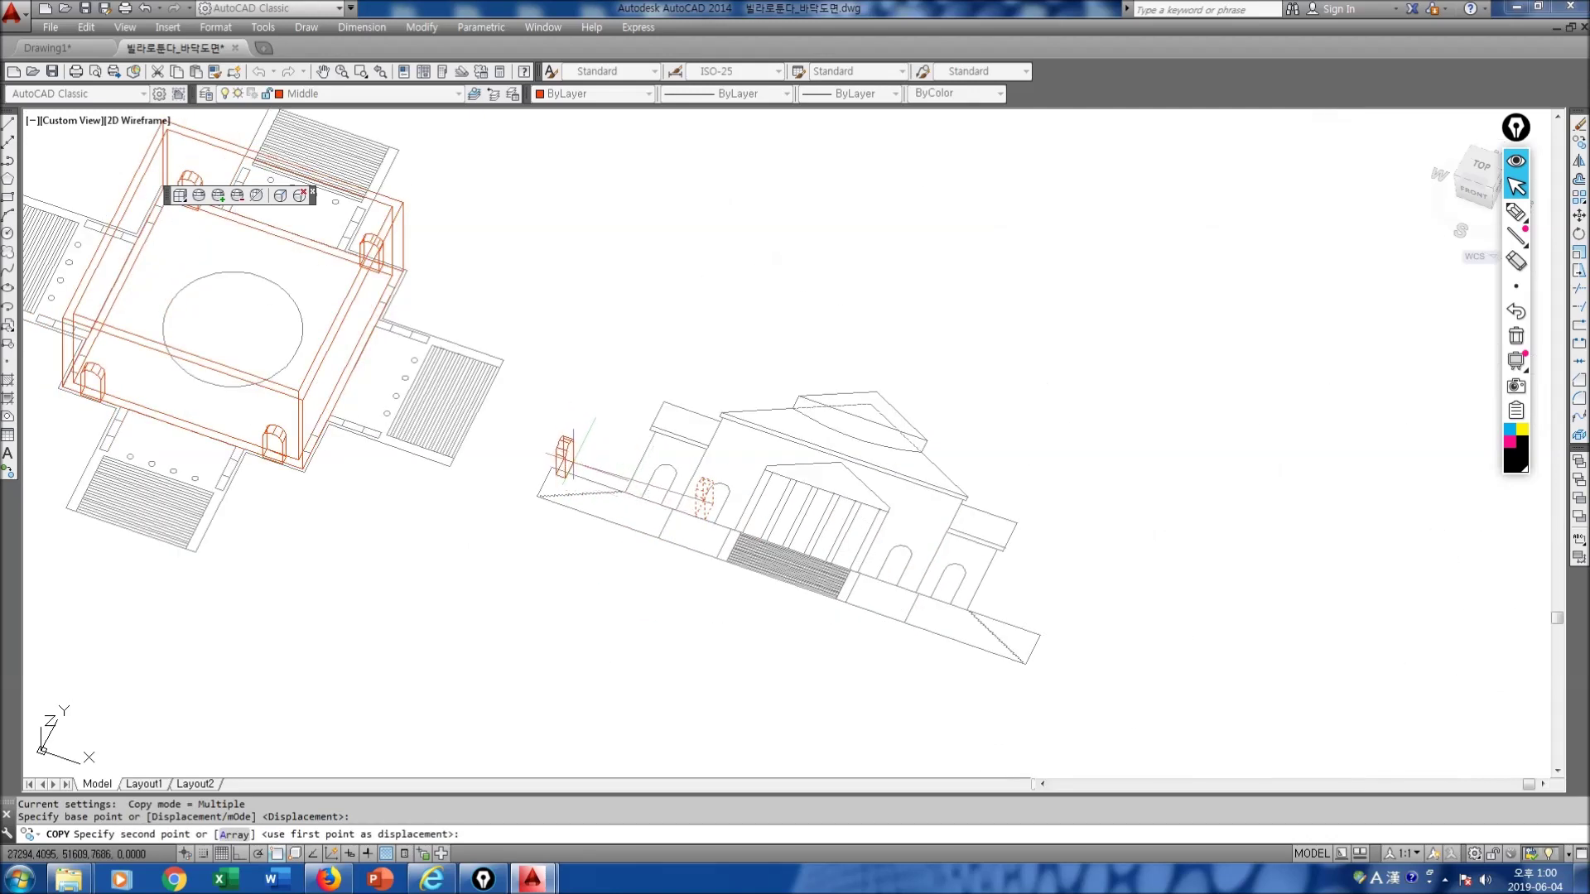
{"action": "scroll", "coordinate": [461, 435], "scroll_direction": "up", "scroll_amount": 1}
{"action": "scroll", "coordinate": [373, 377], "scroll_direction": "up", "scroll_amount": 3}
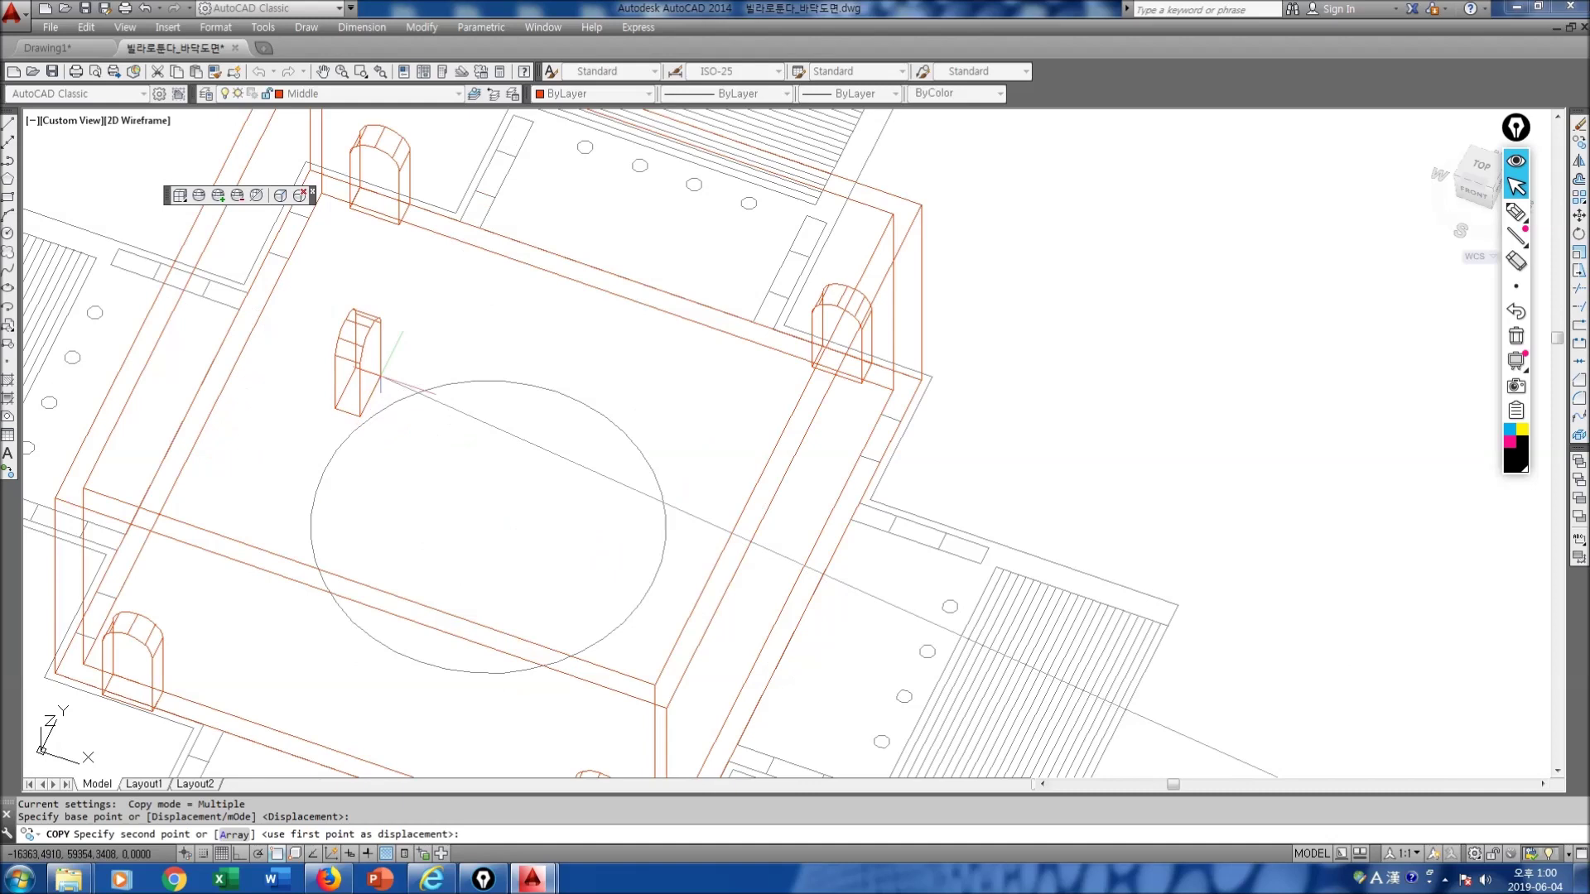
{"action": "left_click", "coordinate": [308, 221]}
{"action": "middle_click_drag", "start_coordinate": [167, 561], "coordinate": [270, 544]}
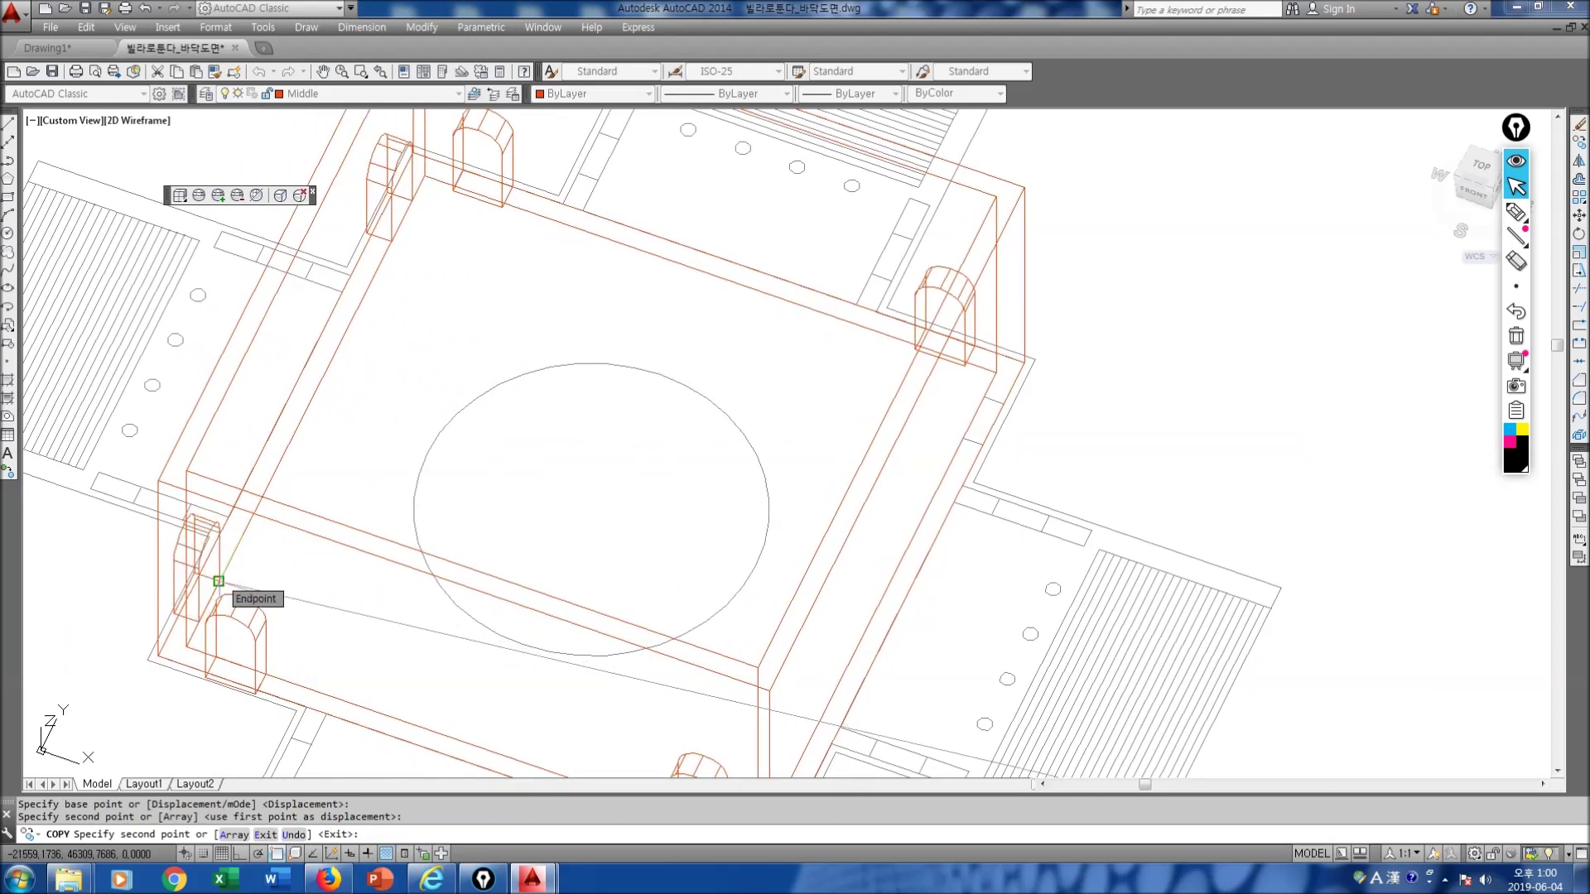
{"action": "left_click", "coordinate": [219, 581]}
Step: Place two more copies of the turned arch solid at both openings in the main block's east wall
{"action": "middle_click_drag", "start_coordinate": [596, 514], "coordinate": [480, 367]}
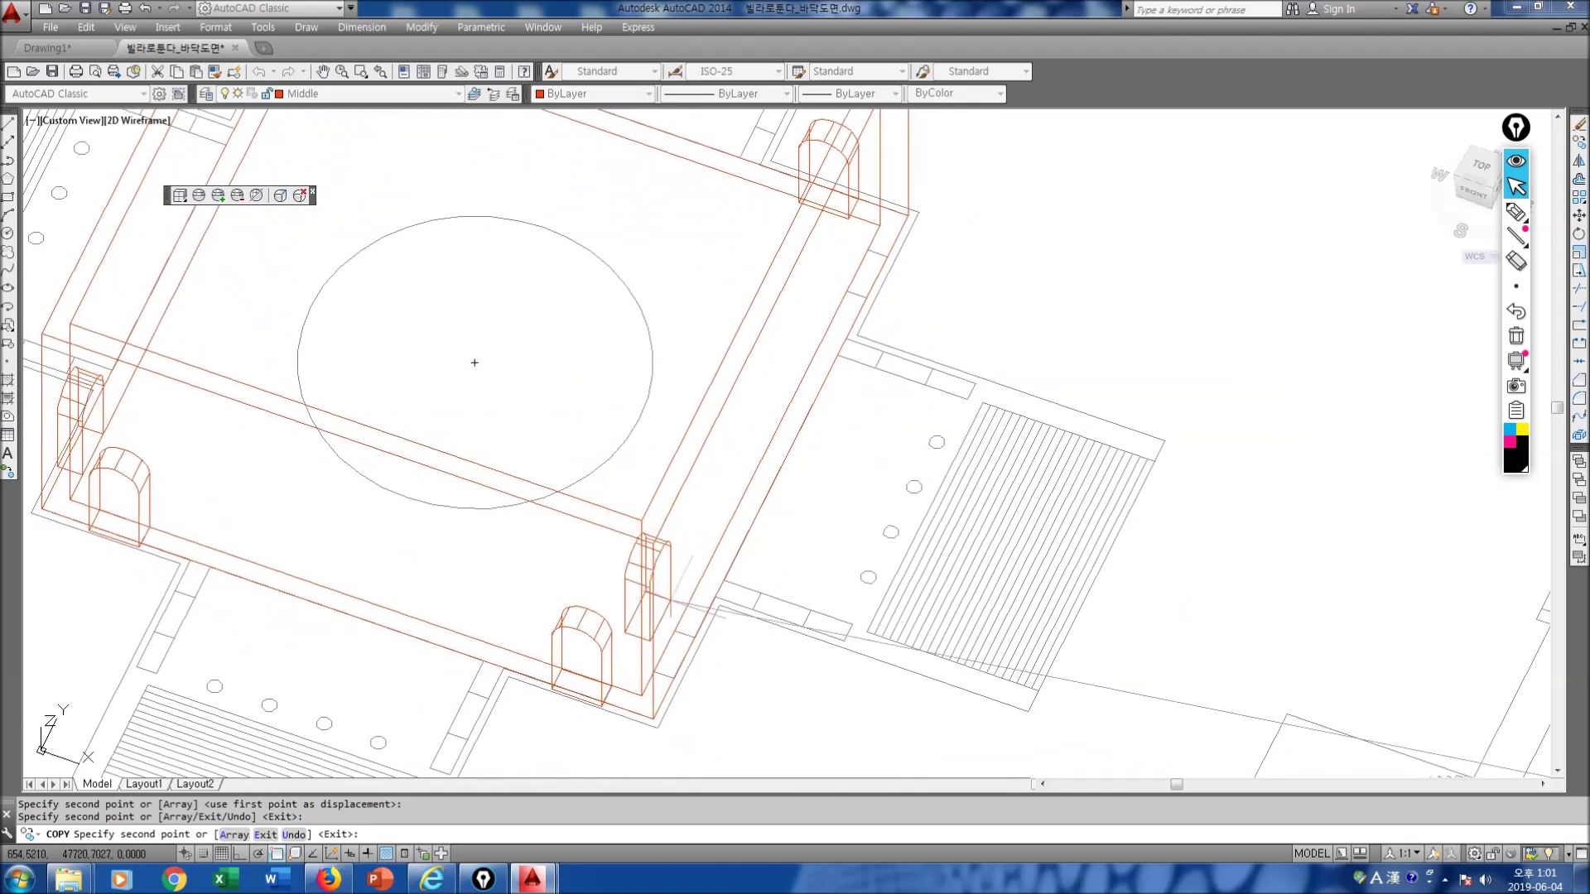
{"action": "left_click", "coordinate": [694, 637]}
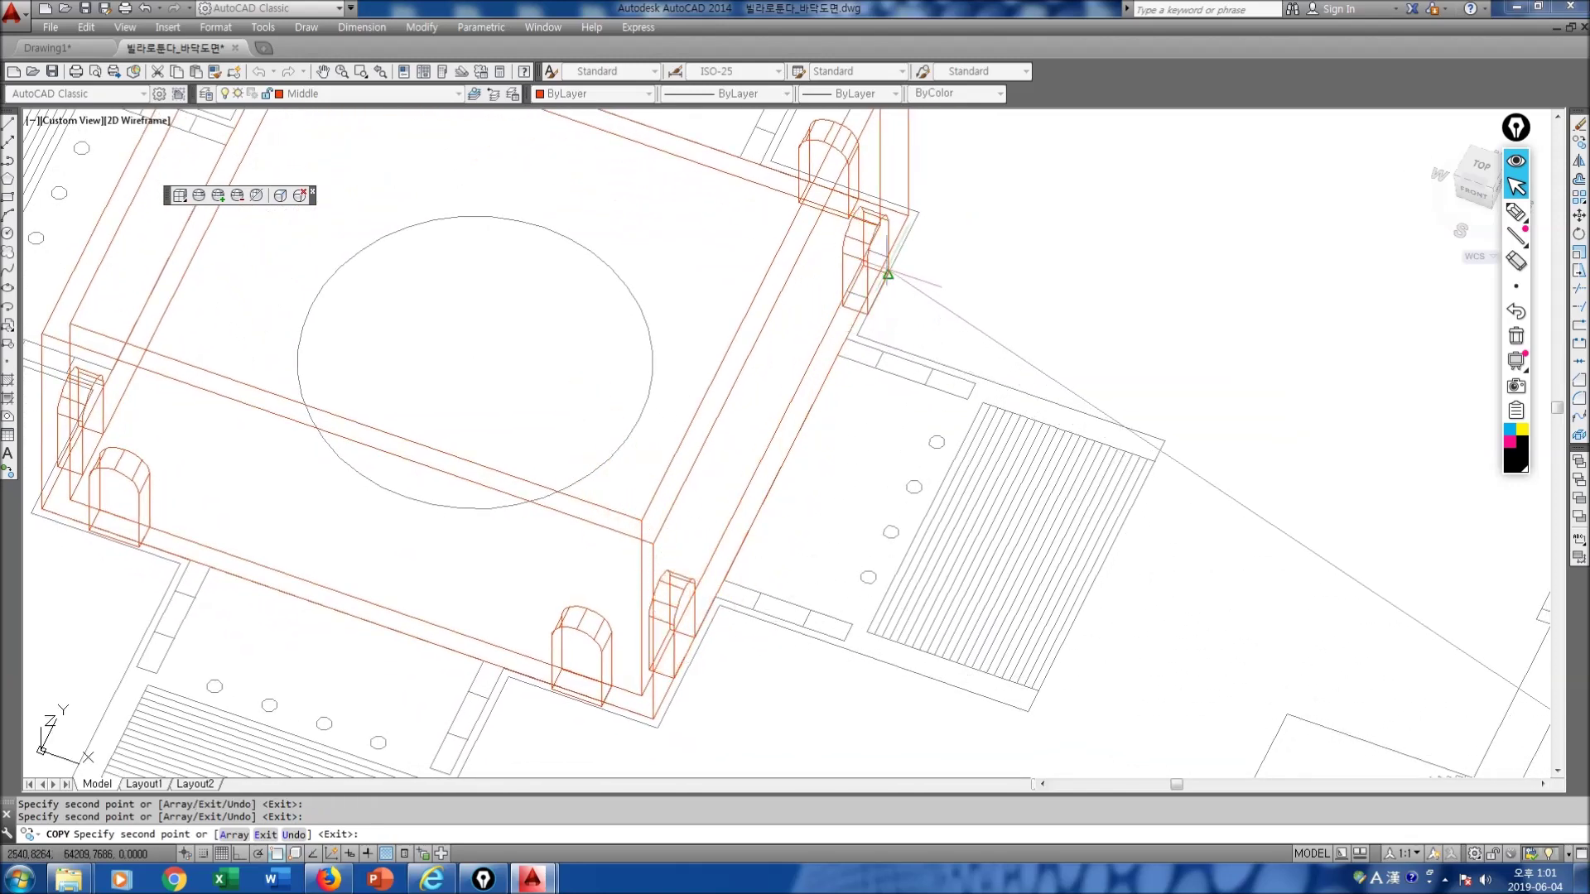
{"action": "scroll", "coordinate": [887, 257], "scroll_direction": "down", "scroll_amount": 2}
{"action": "key", "text": "Escape"}
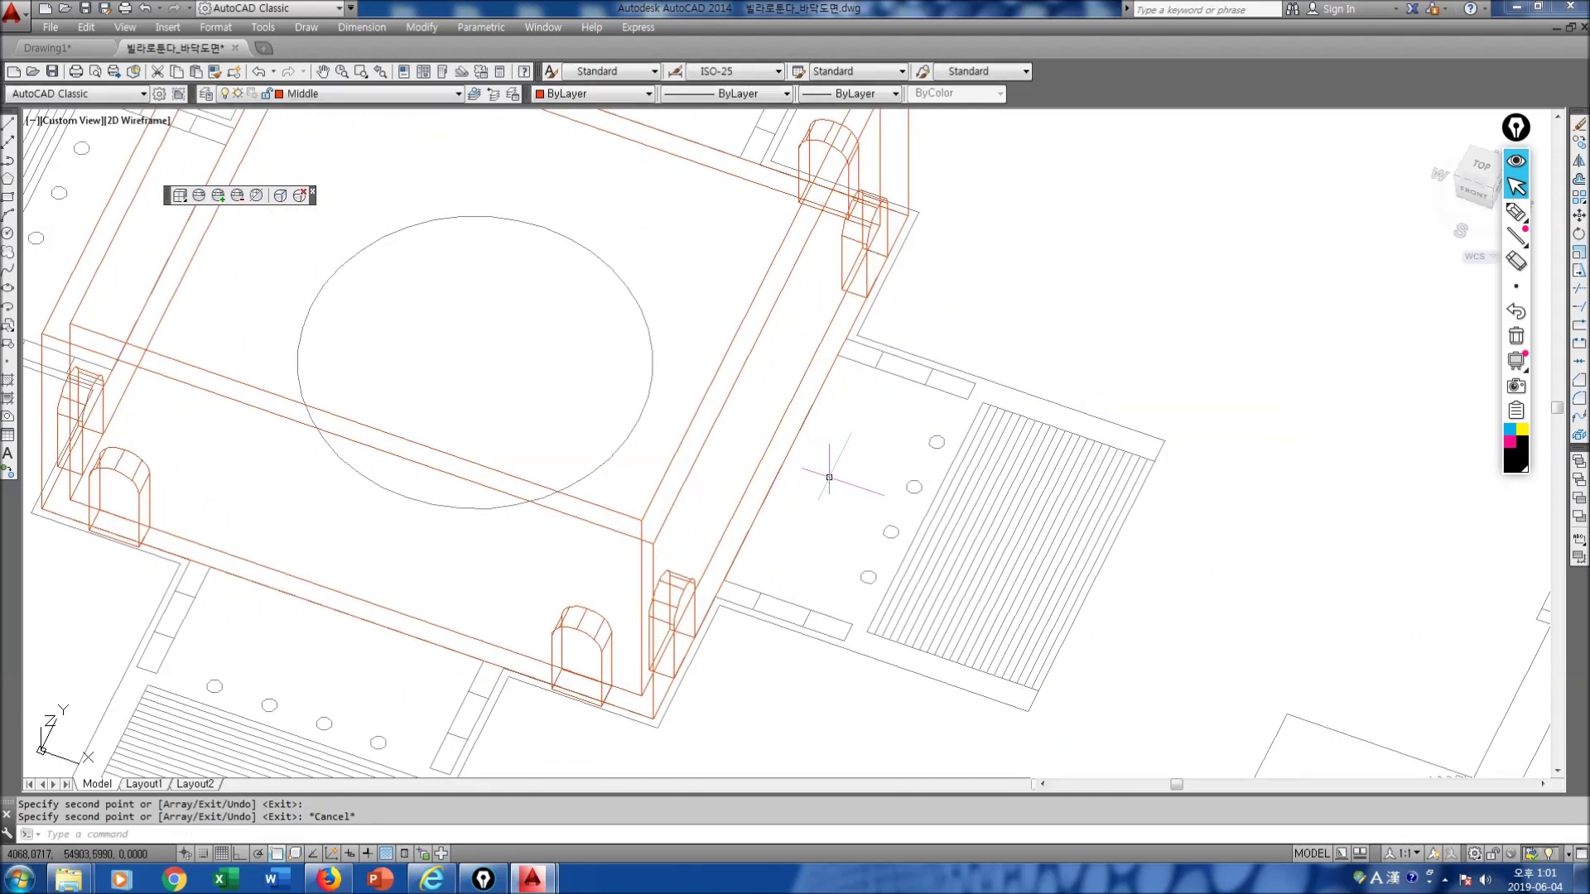
Step: Preview the main block and its arch solids with hidden lines removed, and regenerate the wireframe display
{"action": "scroll", "coordinate": [828, 464], "scroll_direction": "down", "scroll_amount": 10}
{"action": "scroll", "coordinate": [848, 476], "scroll_direction": "up", "scroll_amount": 6}
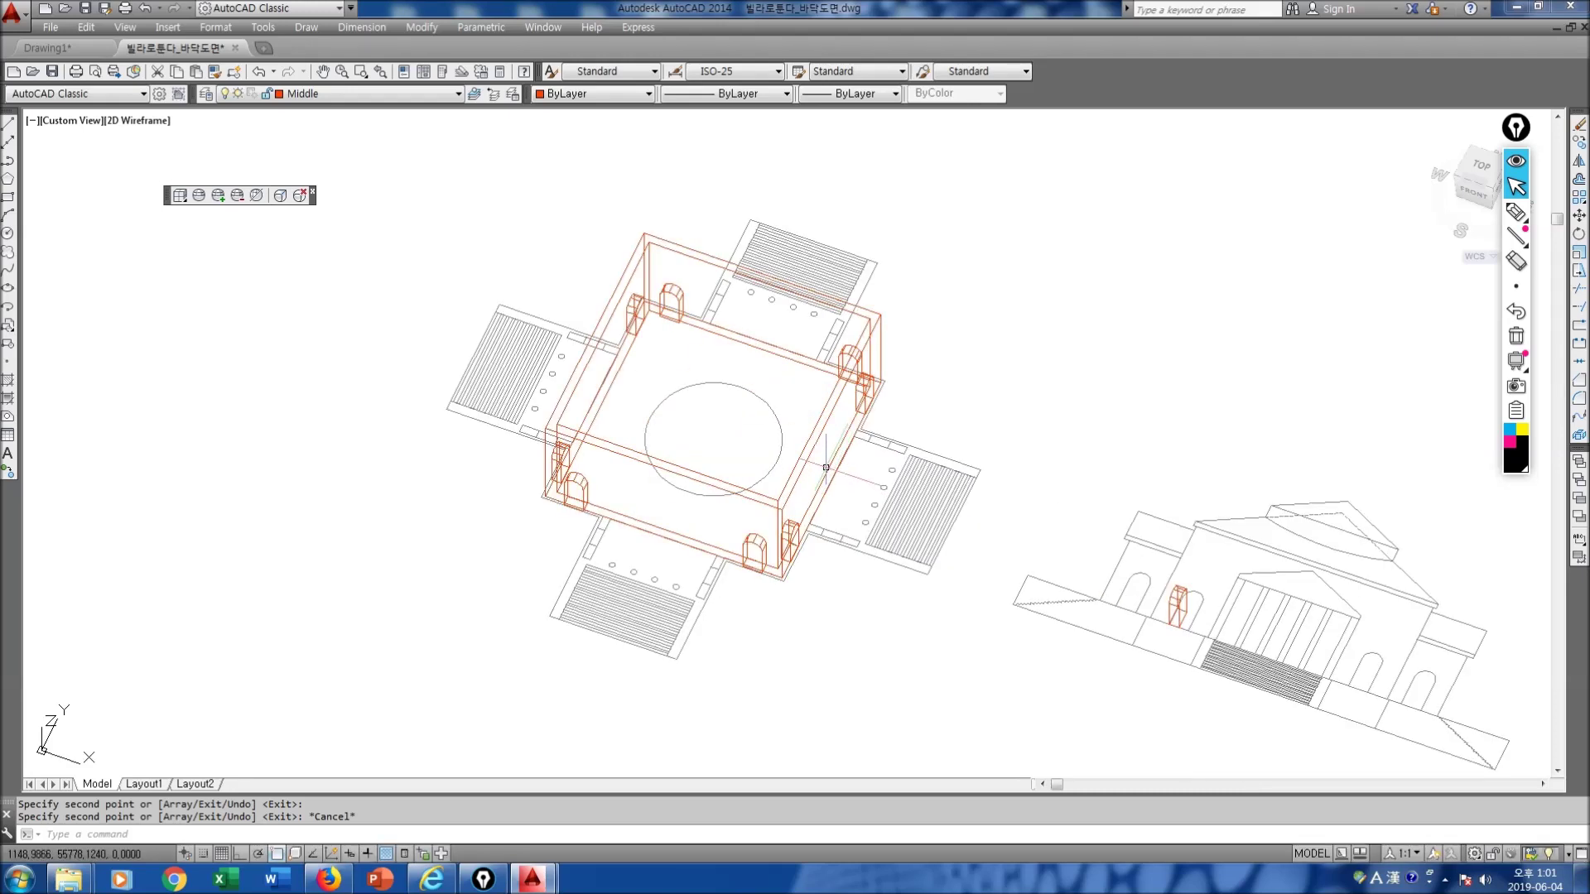
{"action": "key", "text": "Return"}
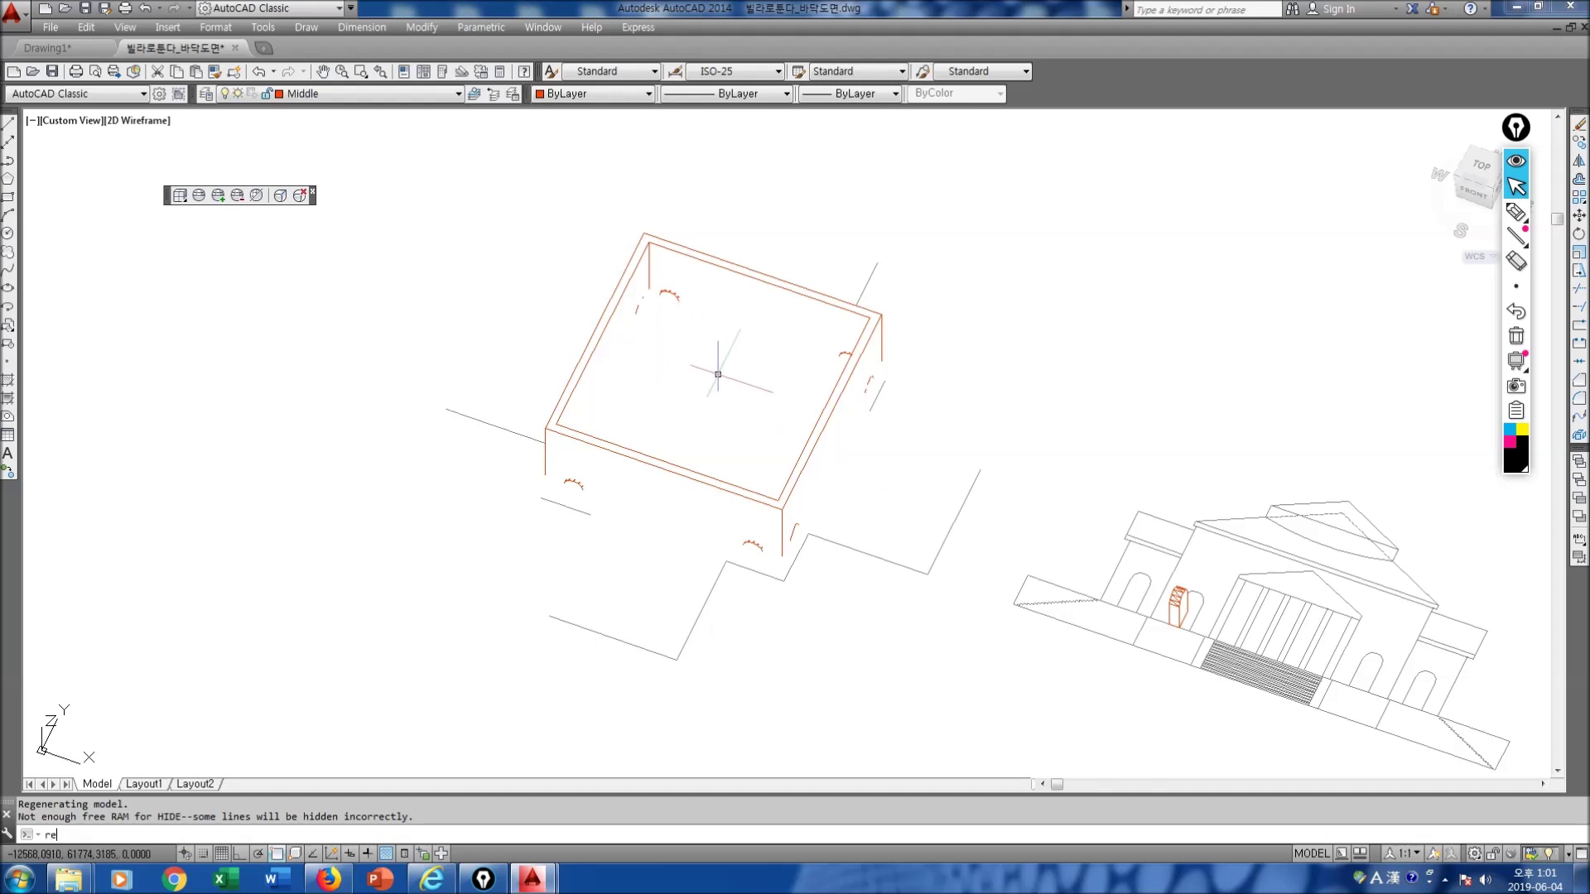
{"action": "type", "text": "re"}
{"action": "key", "text": "Return"}
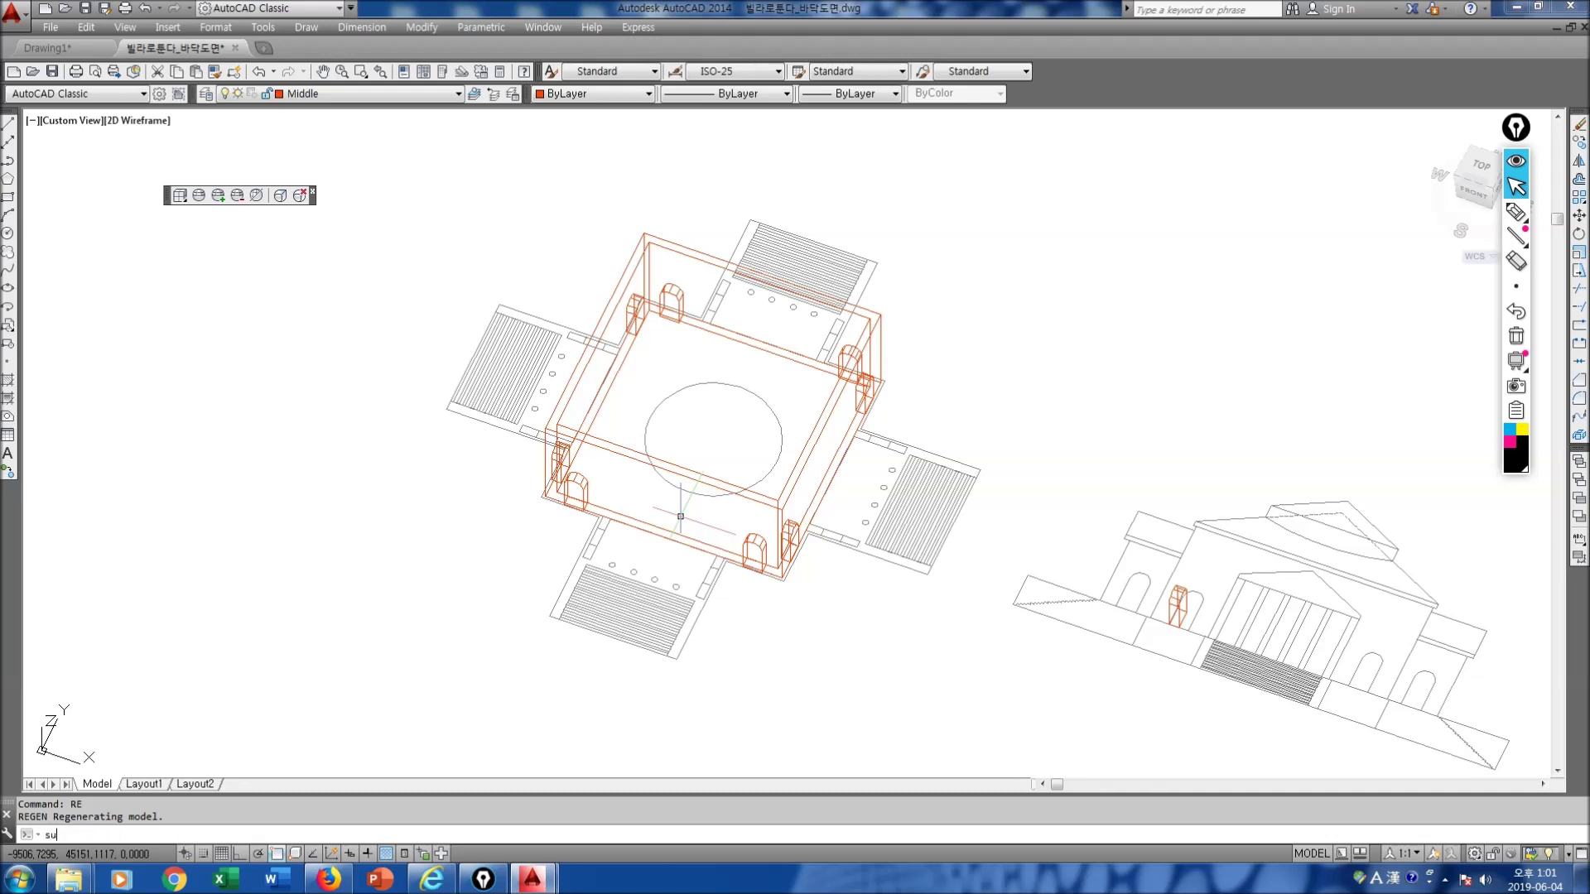
Step: Subtract the eight arch solids on all four sides from the main block's wall solid to cut the window openings
{"action": "key", "text": "Return"}
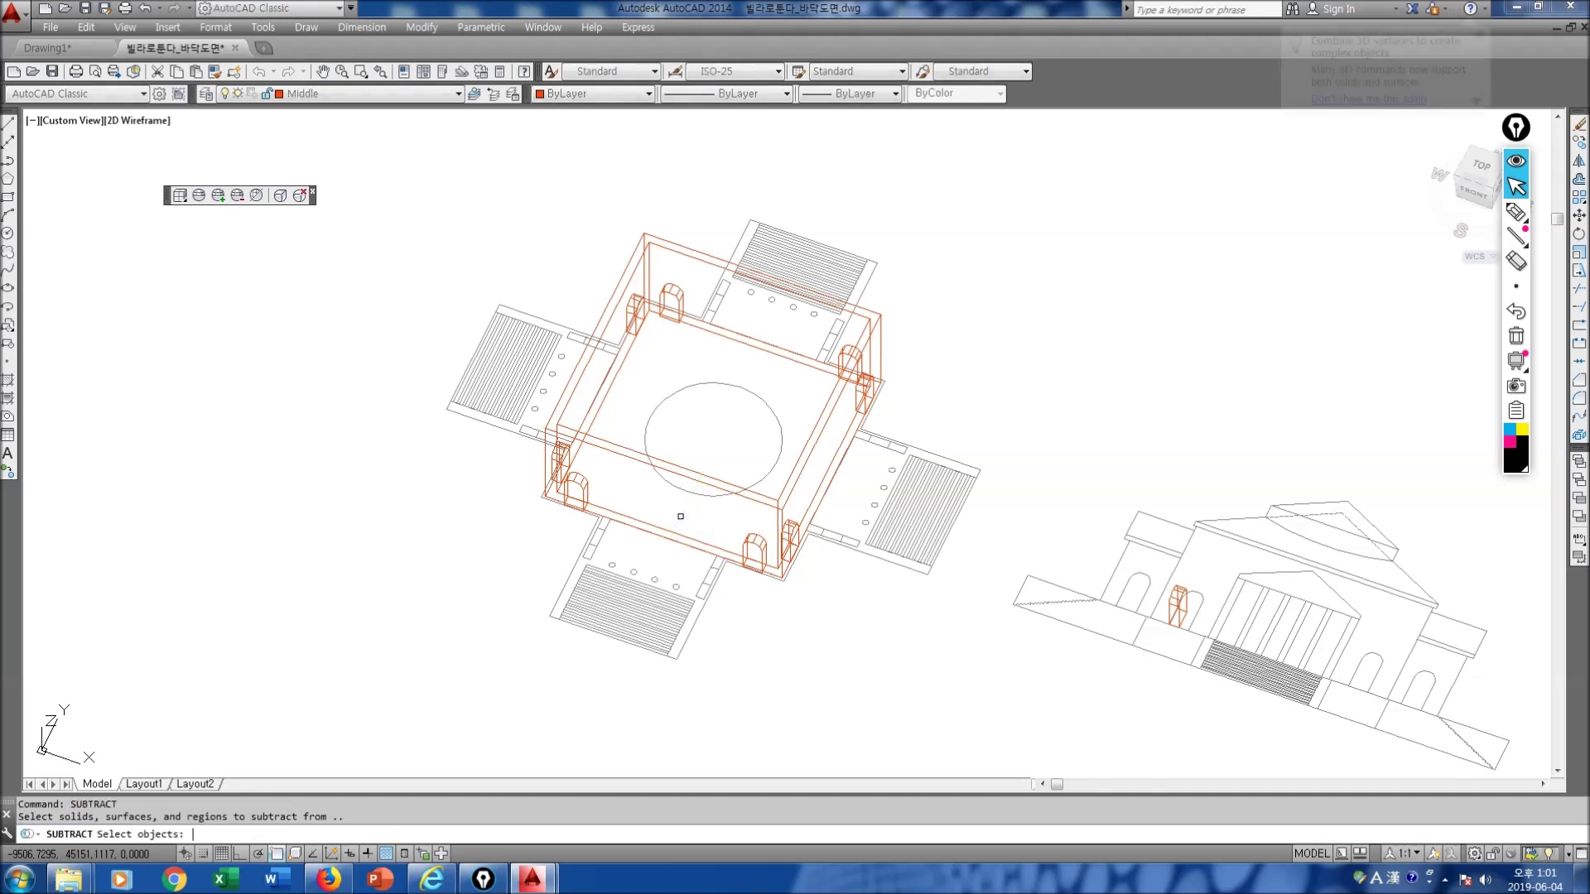
{"action": "left_click", "coordinate": [635, 448]}
{"action": "left_click", "coordinate": [635, 448]}
{"action": "left_click", "coordinate": [635, 449]}
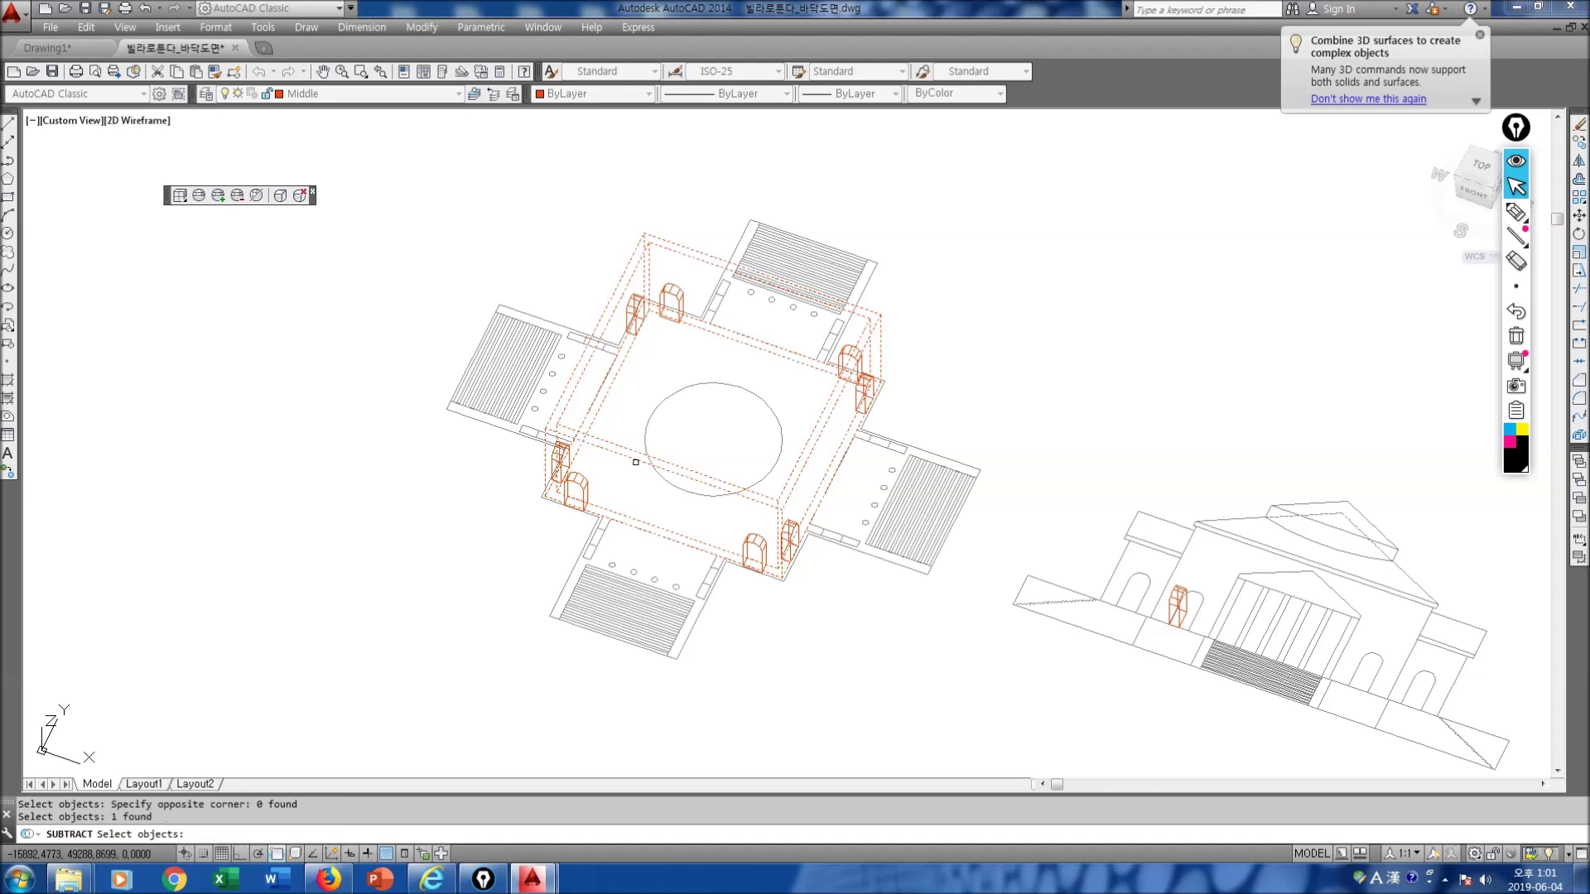
{"action": "key", "text": "Return"}
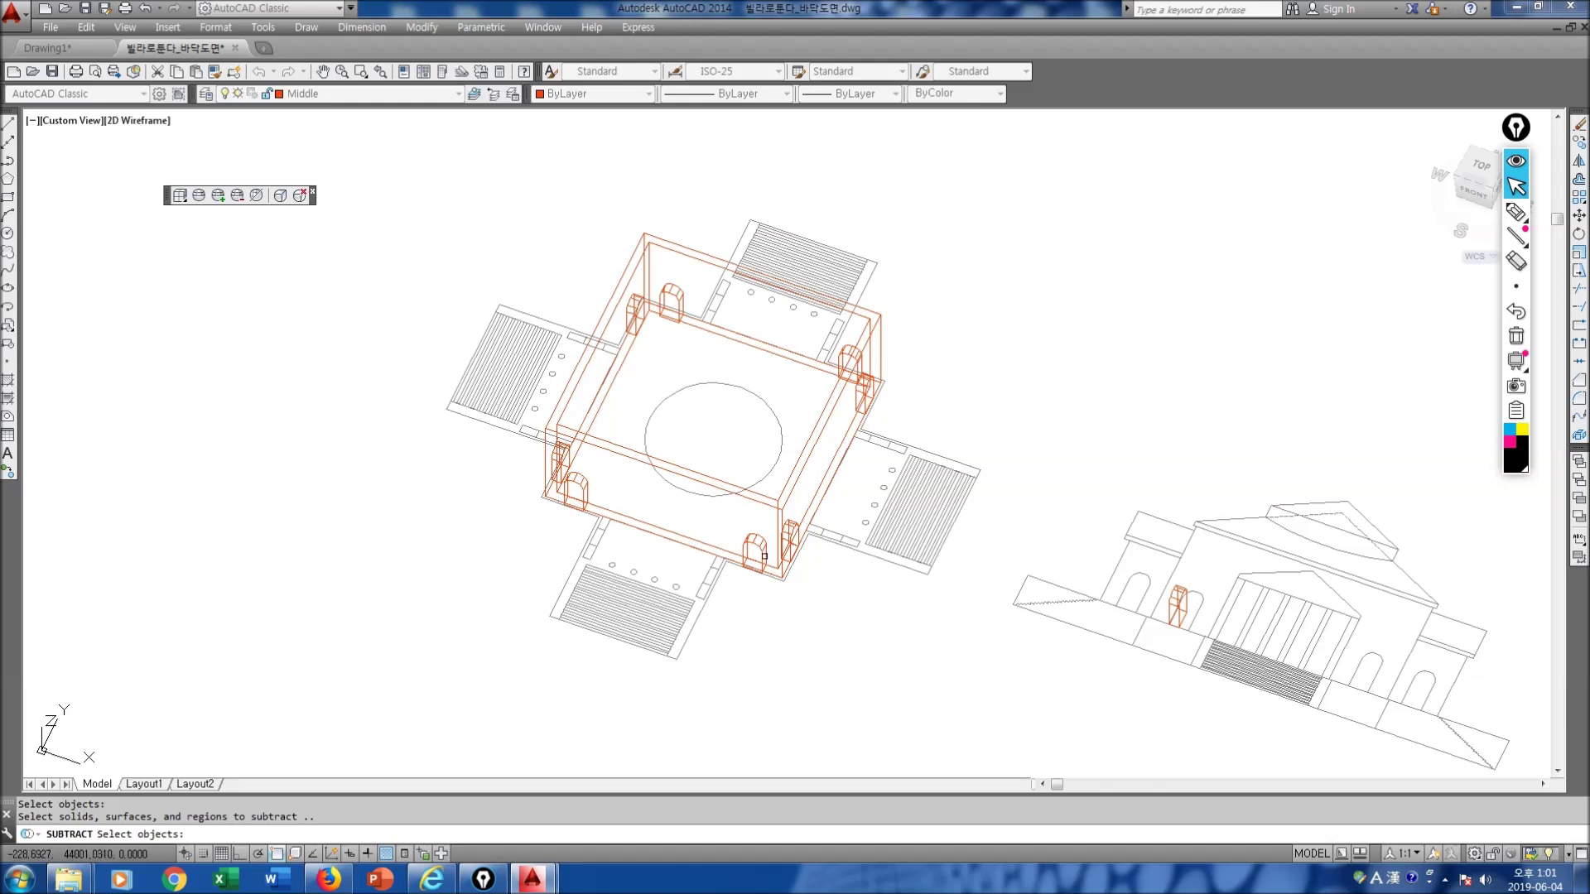
{"action": "left_click", "coordinate": [759, 552]}
{"action": "left_click", "coordinate": [796, 529]}
{"action": "scroll", "coordinate": [868, 386], "scroll_direction": "up", "scroll_amount": 5}
{"action": "left_click", "coordinate": [857, 377]}
{"action": "left_click", "coordinate": [776, 232]}
{"action": "middle_click_drag", "start_coordinate": [492, 281], "coordinate": [1210, 492]}
{"action": "left_click", "coordinate": [778, 234]}
{"action": "left_click", "coordinate": [603, 262]}
{"action": "scroll", "coordinate": [603, 262], "scroll_direction": "down", "scroll_amount": 5}
{"action": "scroll", "coordinate": [672, 432], "scroll_direction": "up", "scroll_amount": 5}
{"action": "left_click", "coordinate": [554, 430]}
{"action": "scroll", "coordinate": [736, 498], "scroll_direction": "up", "scroll_amount": 1}
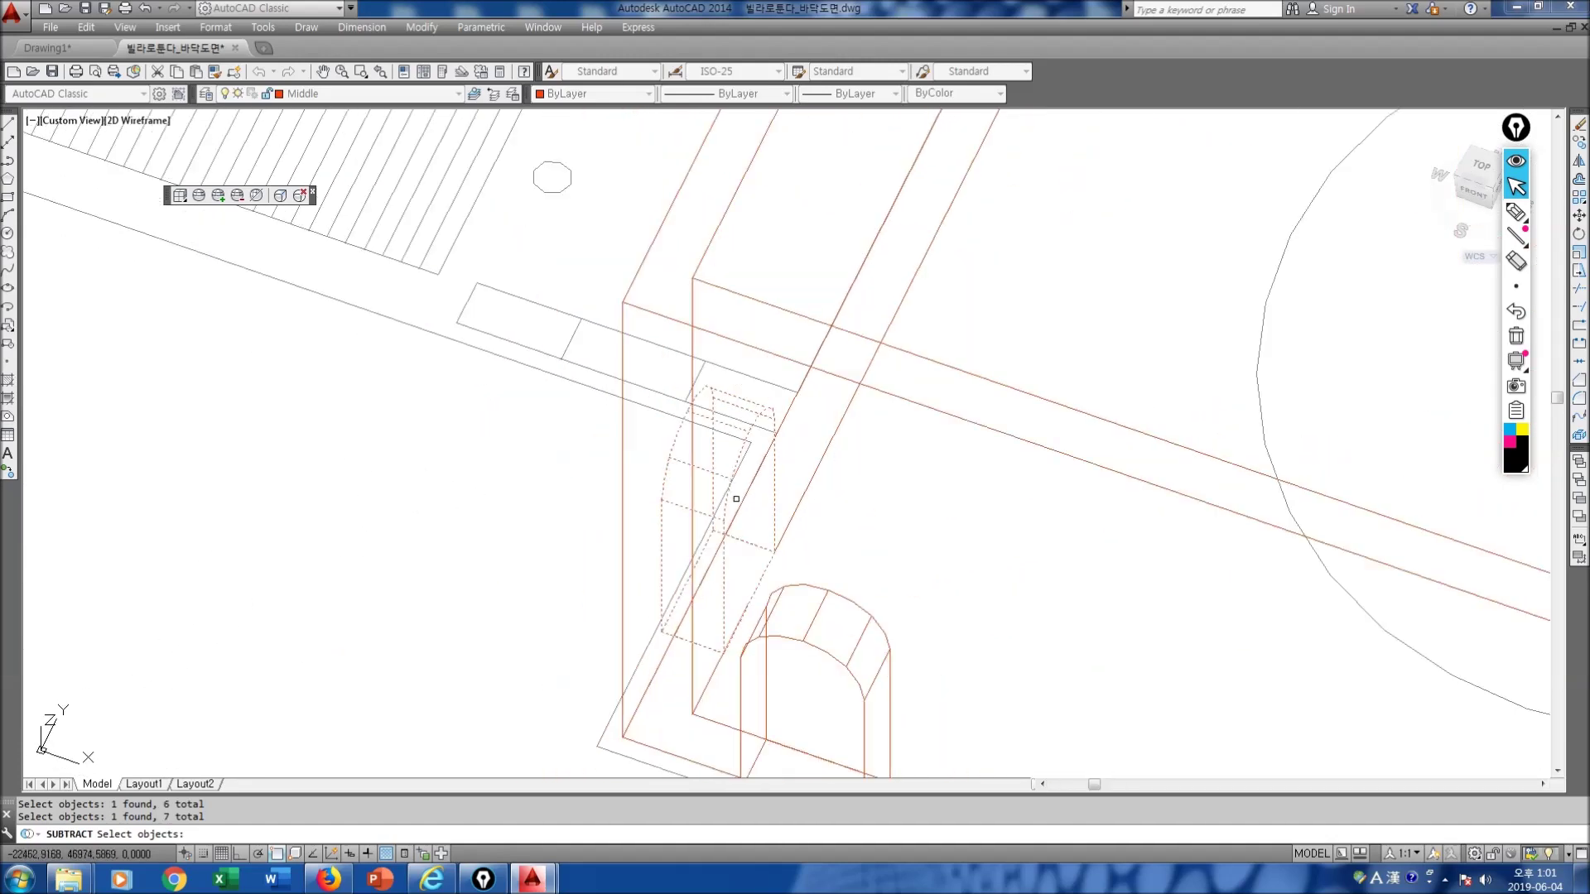
{"action": "scroll", "coordinate": [736, 499], "scroll_direction": "down", "scroll_amount": 4}
{"action": "left_click", "coordinate": [814, 566]}
{"action": "middle_click_drag", "start_coordinate": [926, 569], "coordinate": [344, 390]}
{"action": "scroll", "coordinate": [703, 449], "scroll_direction": "down", "scroll_amount": 3}
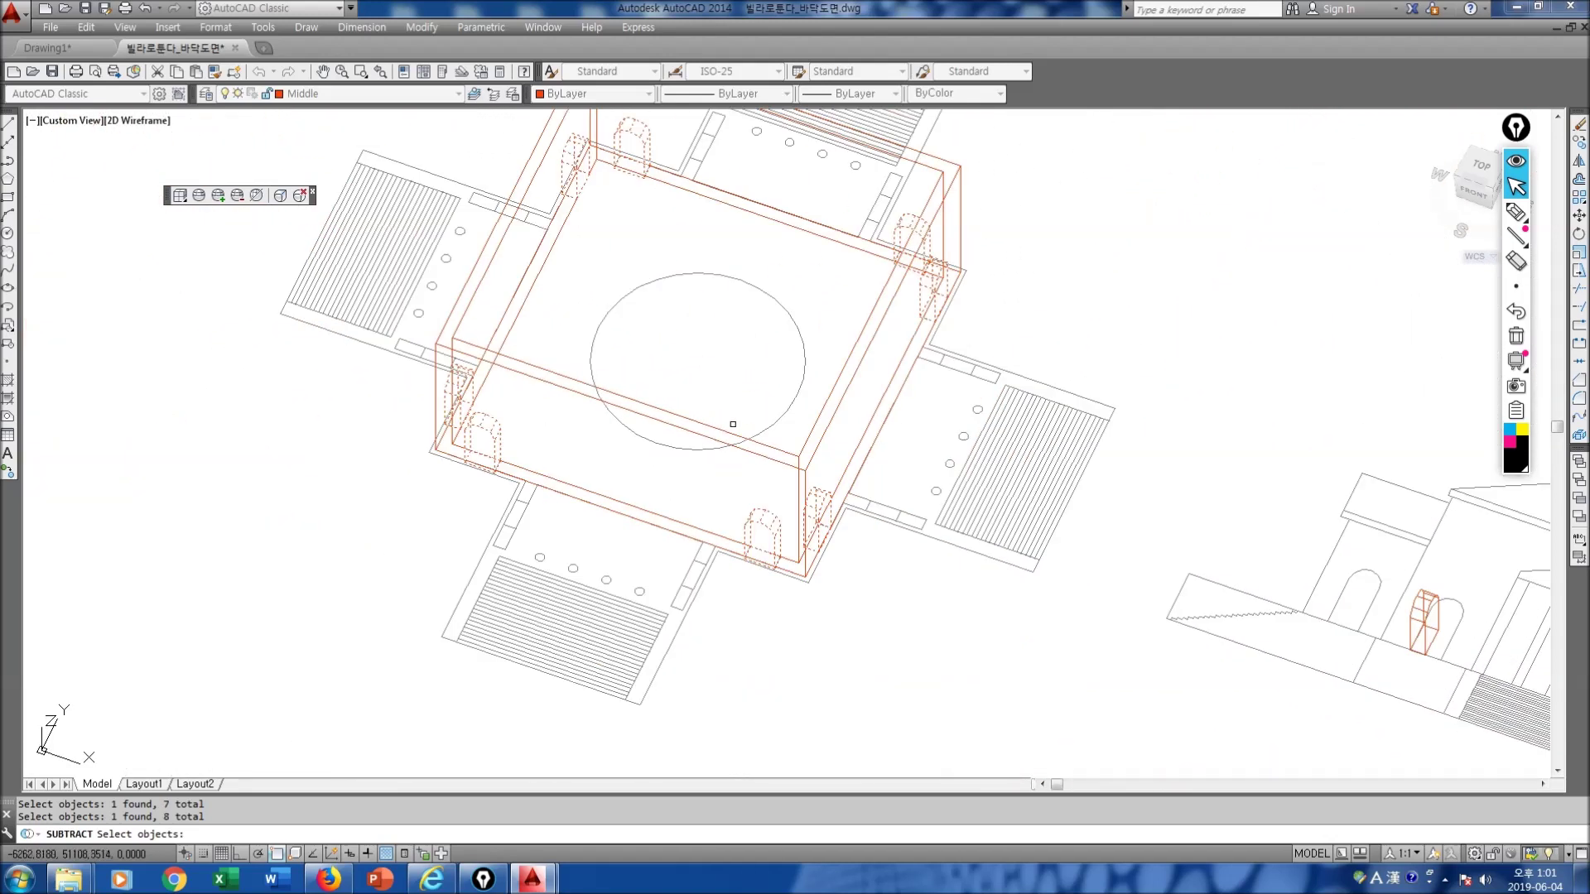
{"action": "middle_click_drag", "start_coordinate": [733, 424], "coordinate": [722, 495]}
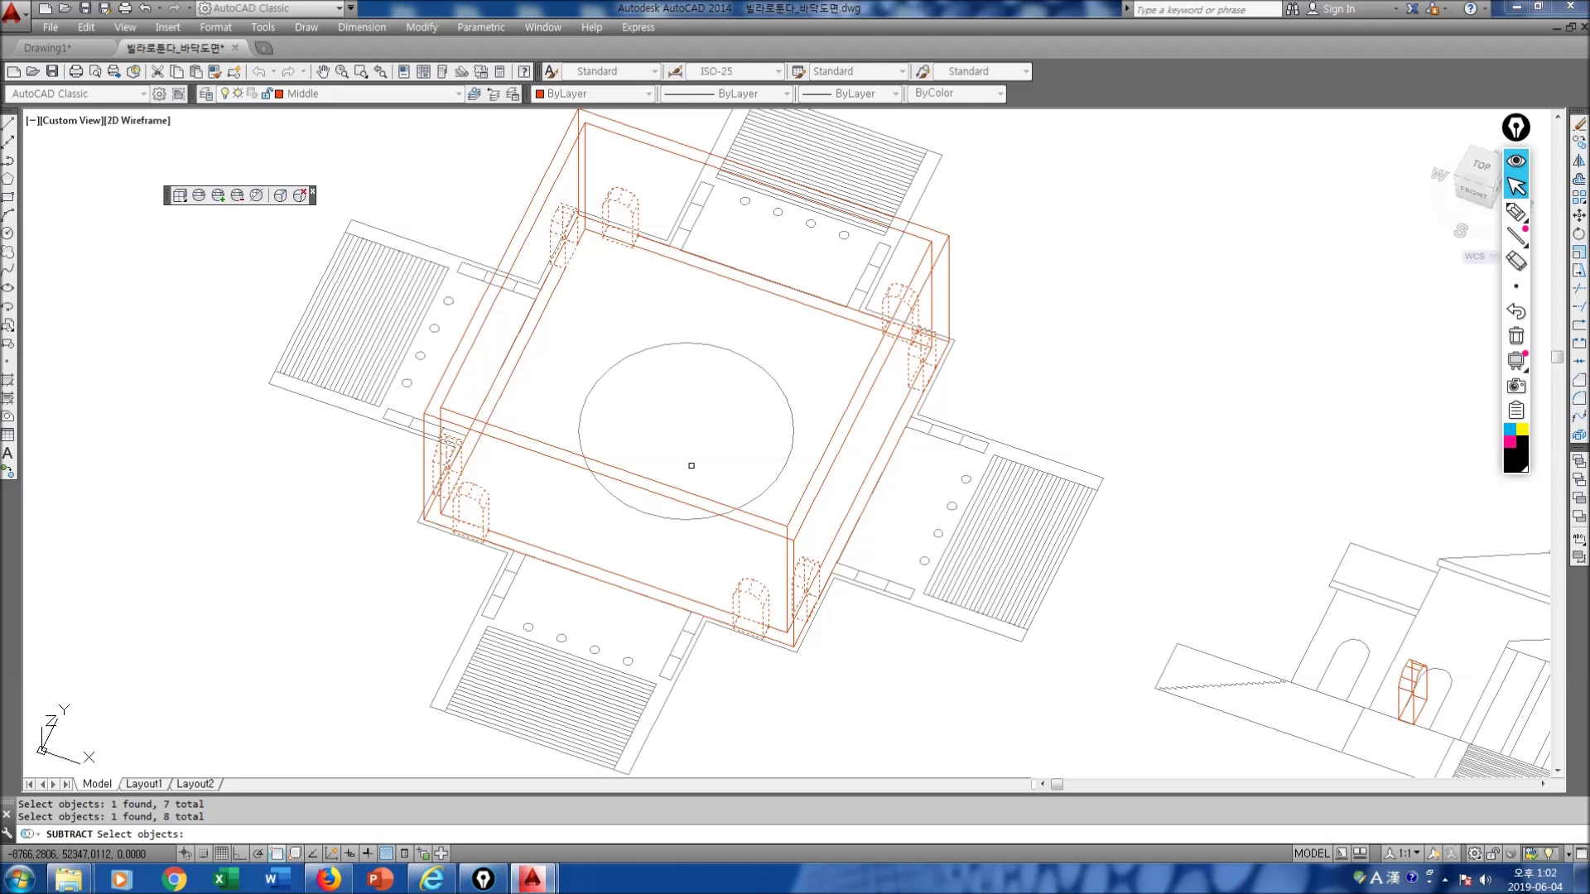
{"action": "key", "text": "Return"}
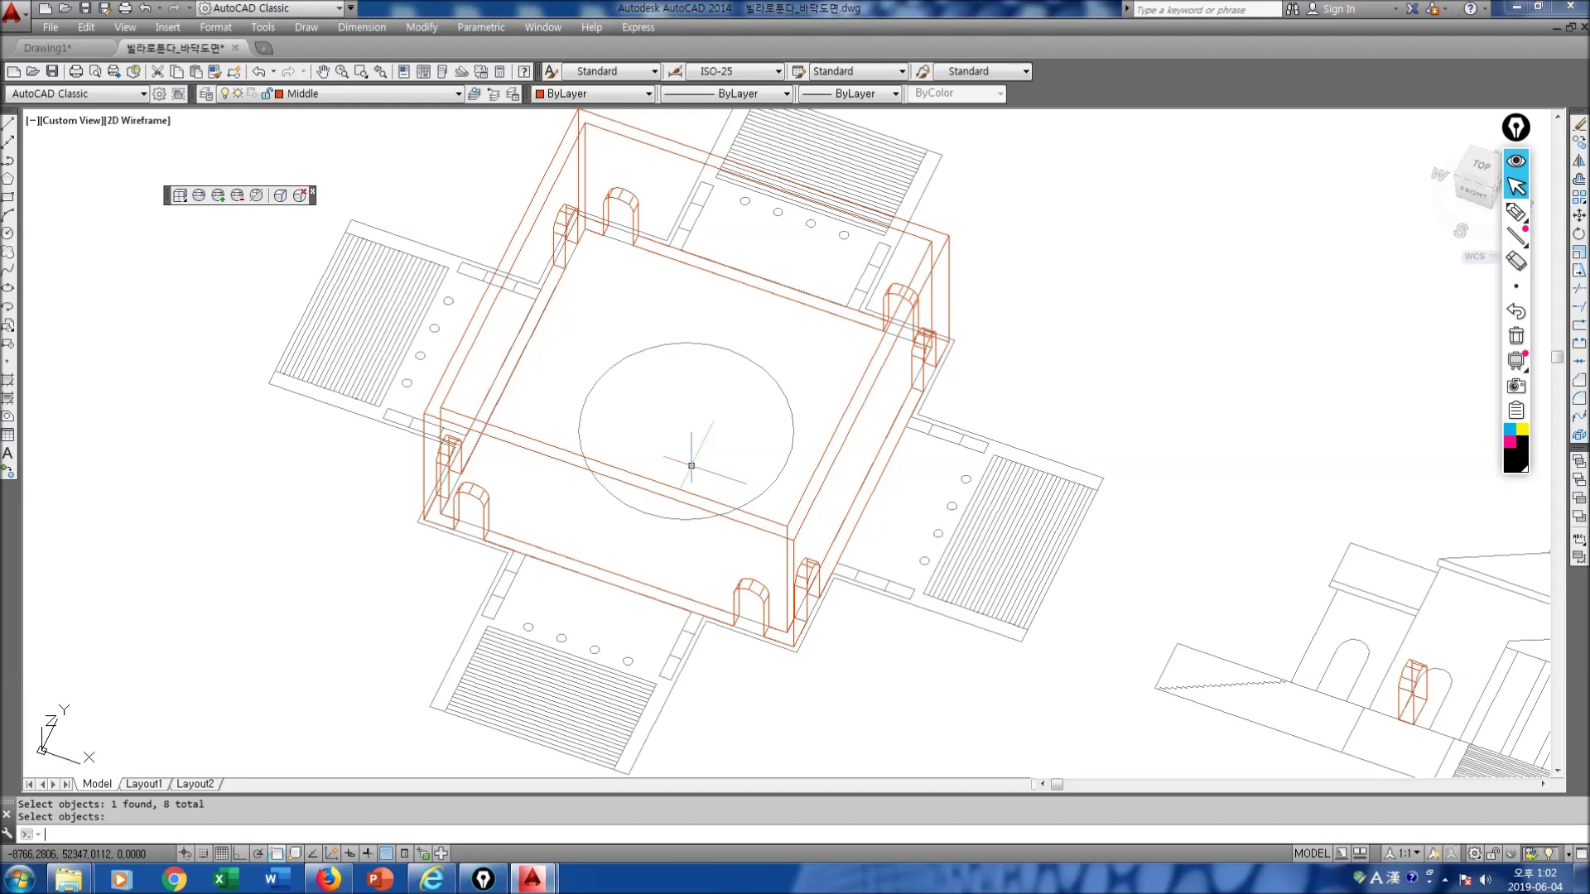
Step: Inspect the cut arch openings with hidden lines removed, regenerate the wireframe, and orbit the main block to a lower viewing angle
{"action": "type", "text": "hi"}
{"action": "key", "text": "Return"}
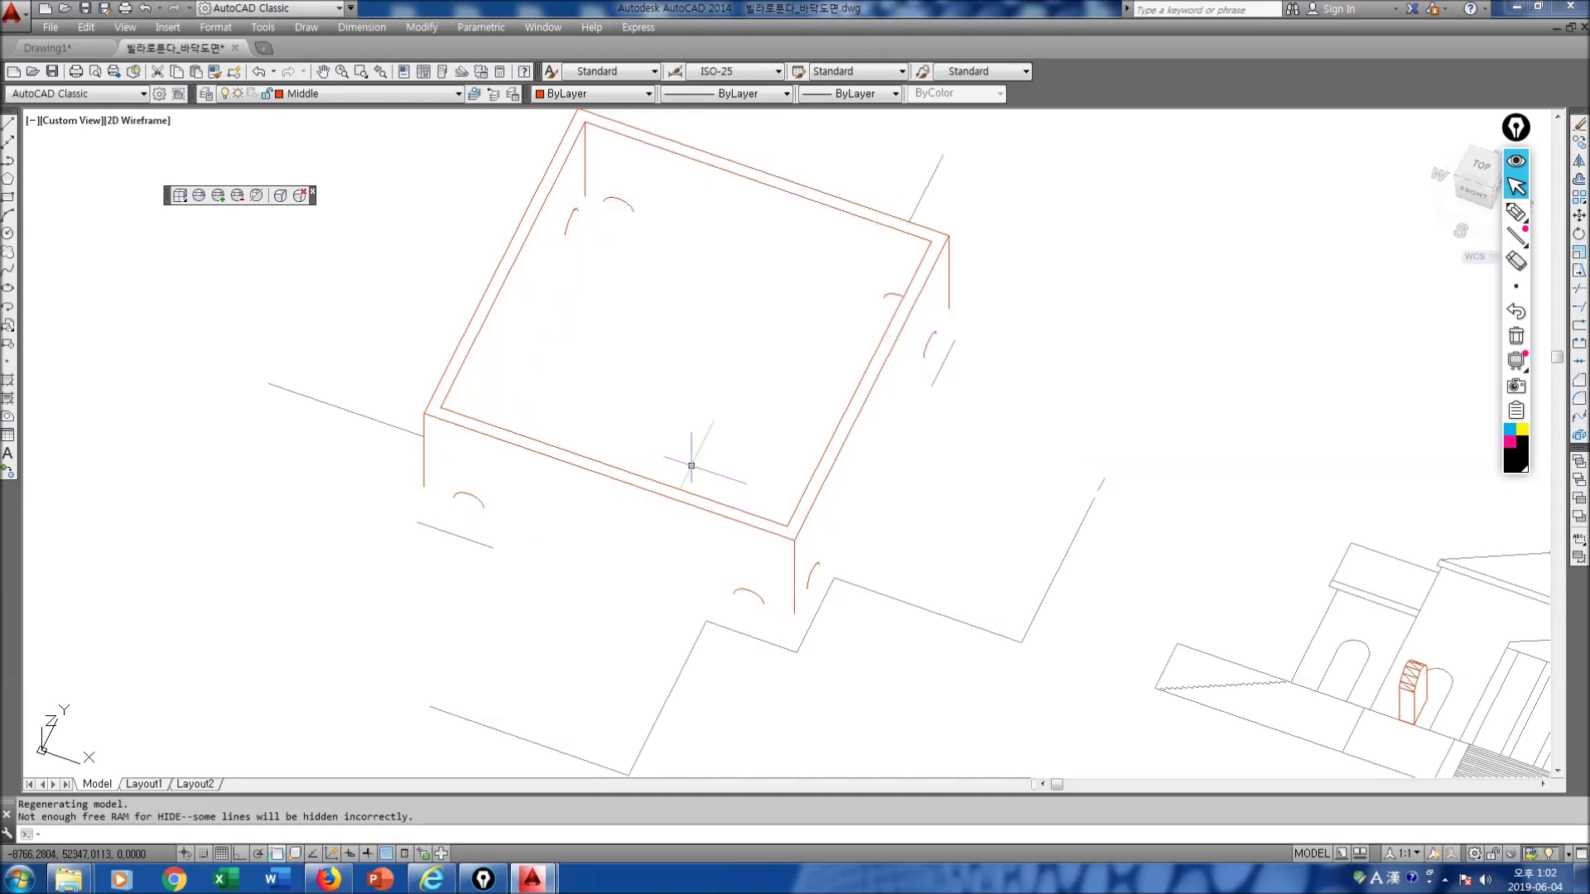
{"action": "key", "text": "Escape"}
{"action": "scroll", "coordinate": [539, 461], "scroll_direction": "down", "scroll_amount": 1}
{"action": "type", "text": "re"}
{"action": "key", "text": "Return"}
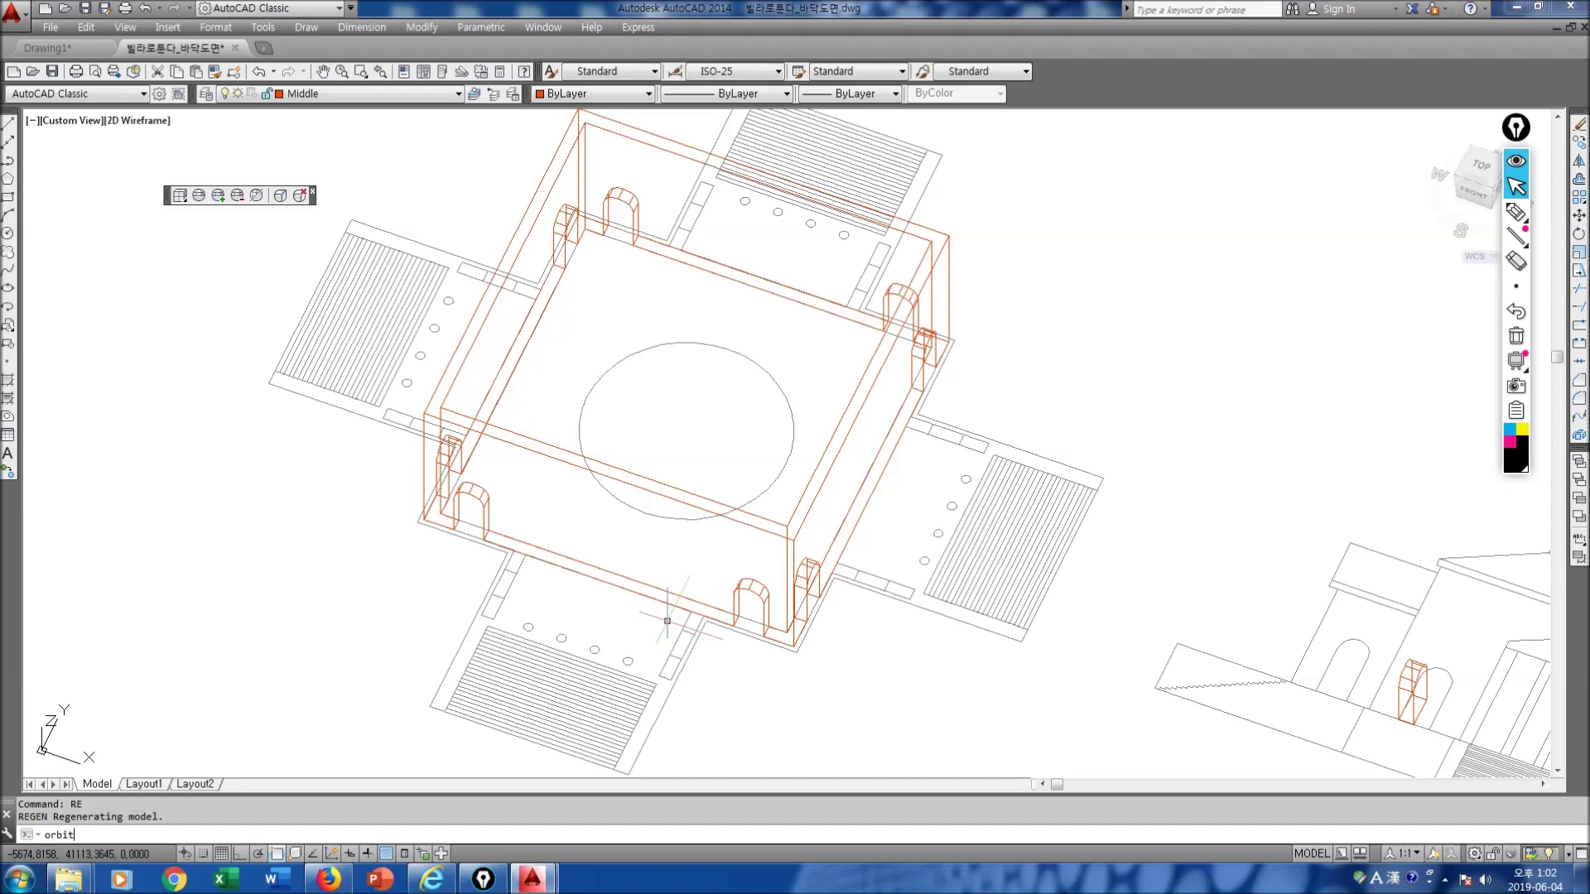
{"action": "type", "text": "orbit"}
{"action": "key", "text": "Return"}
{"action": "left_click_drag", "start_coordinate": [663, 624], "coordinate": [670, 593]}
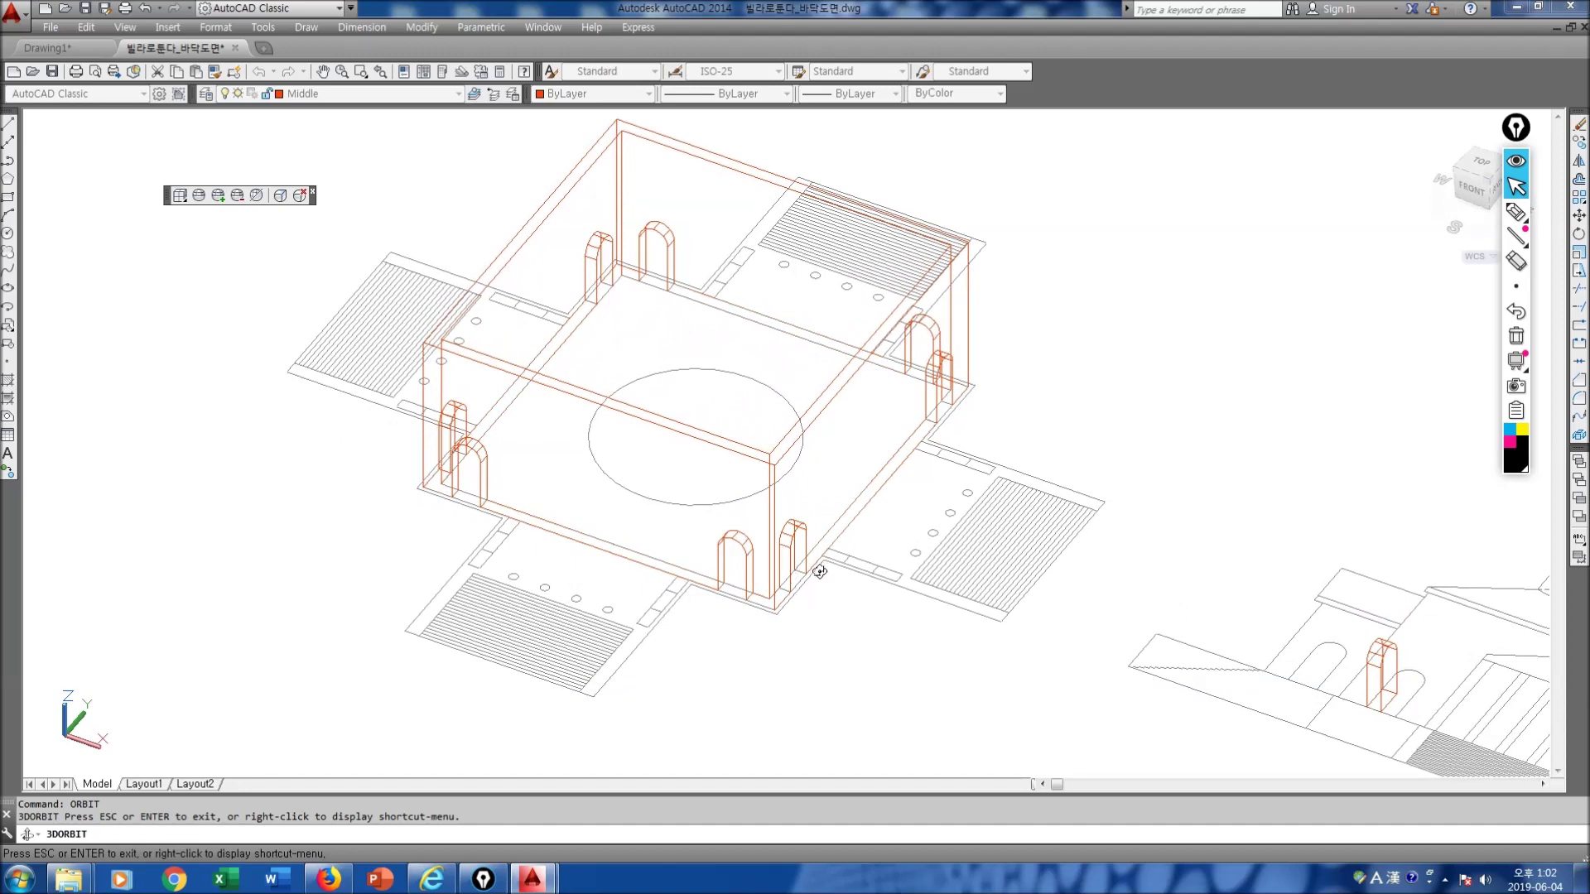
{"action": "key", "text": "Escape"}
Step: Return to the top view with the floor plan and the front elevation both framed
{"action": "left_click", "coordinate": [1481, 160]}
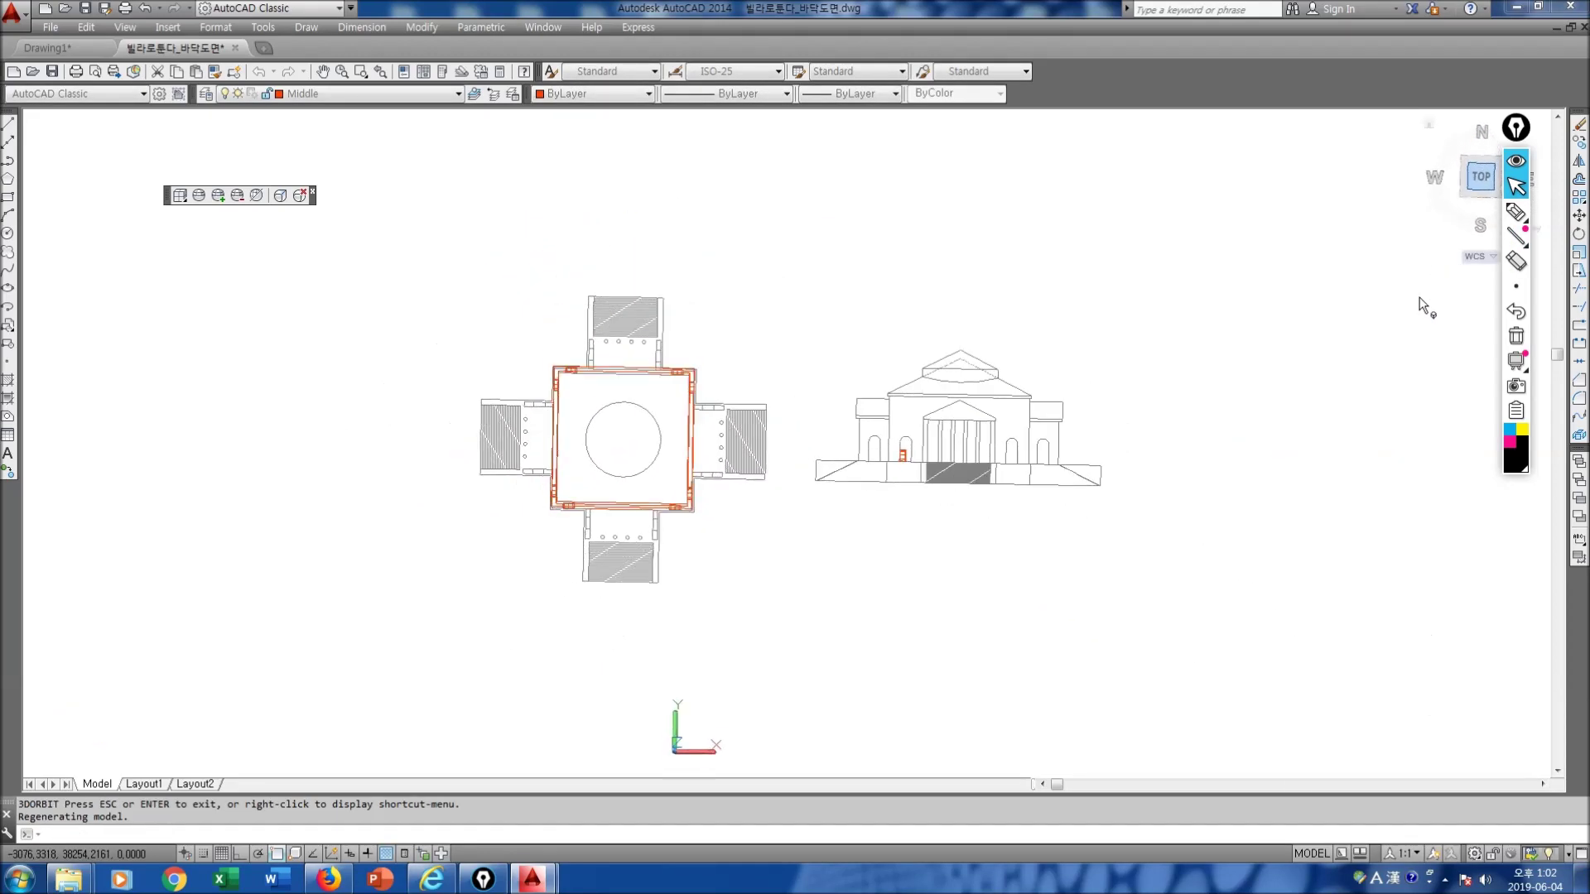
{"action": "scroll", "coordinate": [911, 447], "scroll_direction": "up", "scroll_amount": 5}
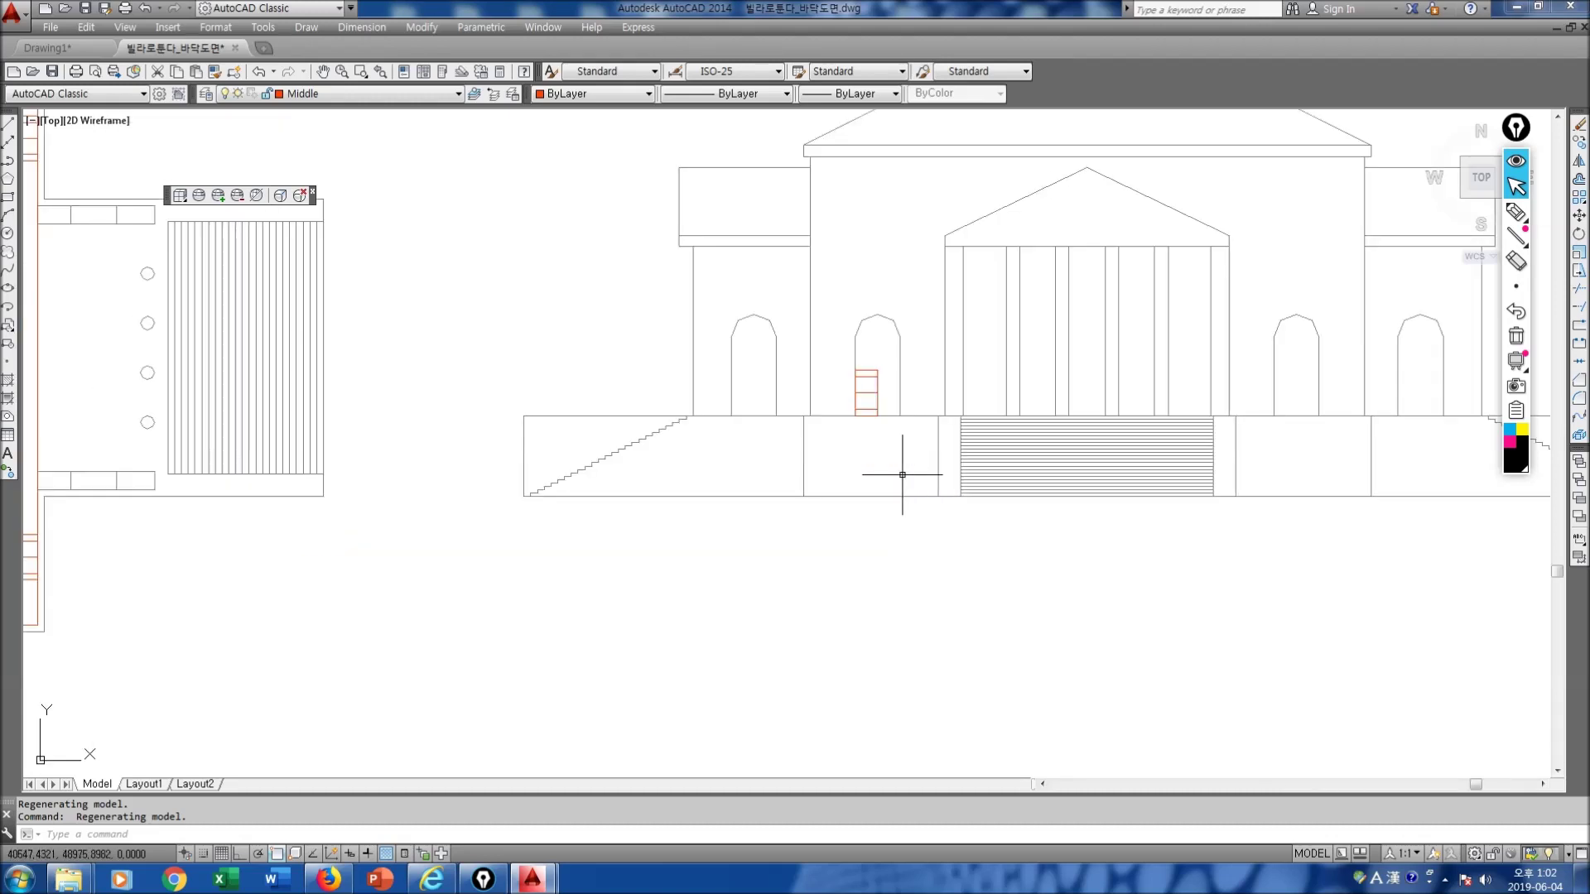
{"action": "scroll", "coordinate": [911, 447], "scroll_direction": "down", "scroll_amount": 4}
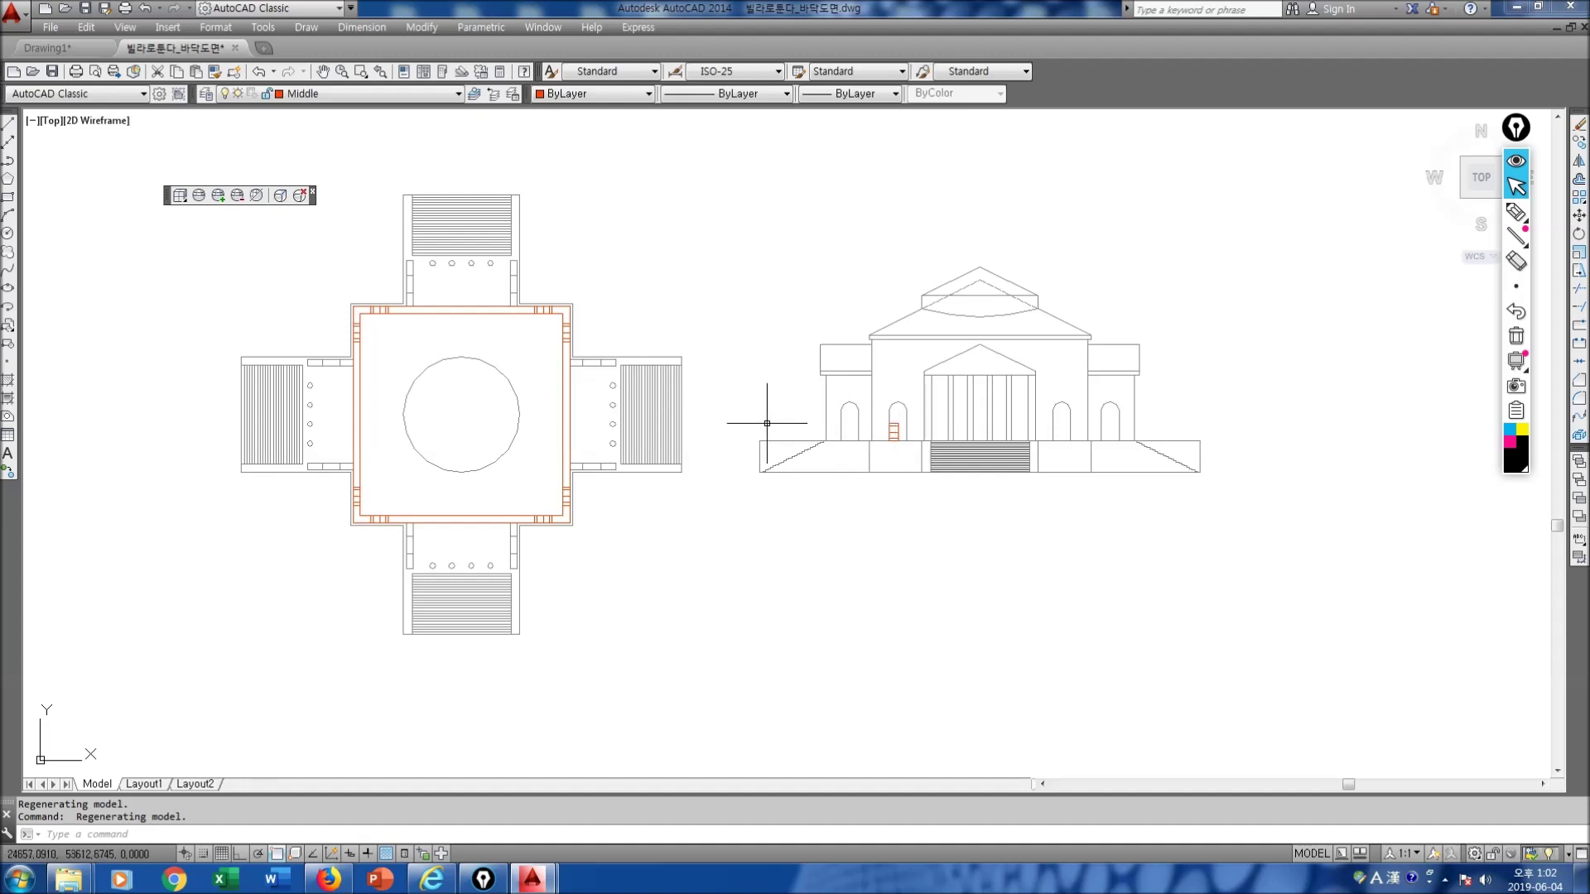
Step: Outline the eastern side wing's wall, arched opening and upper block freehand on the elevation with the screen pen
{"action": "mouse_move", "coordinate": [662, 447]}
{"action": "key", "text": "ctrl+shift+3"}
{"action": "mouse_move", "coordinate": [1088, 377]}
{"action": "left_mouse_down"}
{"action": "mouse_move", "coordinate": [1089, 438]}
{"action": "mouse_move", "coordinate": [1125, 440]}
{"action": "left_mouse_up"}
{"action": "left_click_drag", "start_coordinate": [1125, 379], "coordinate": [1087, 373]}
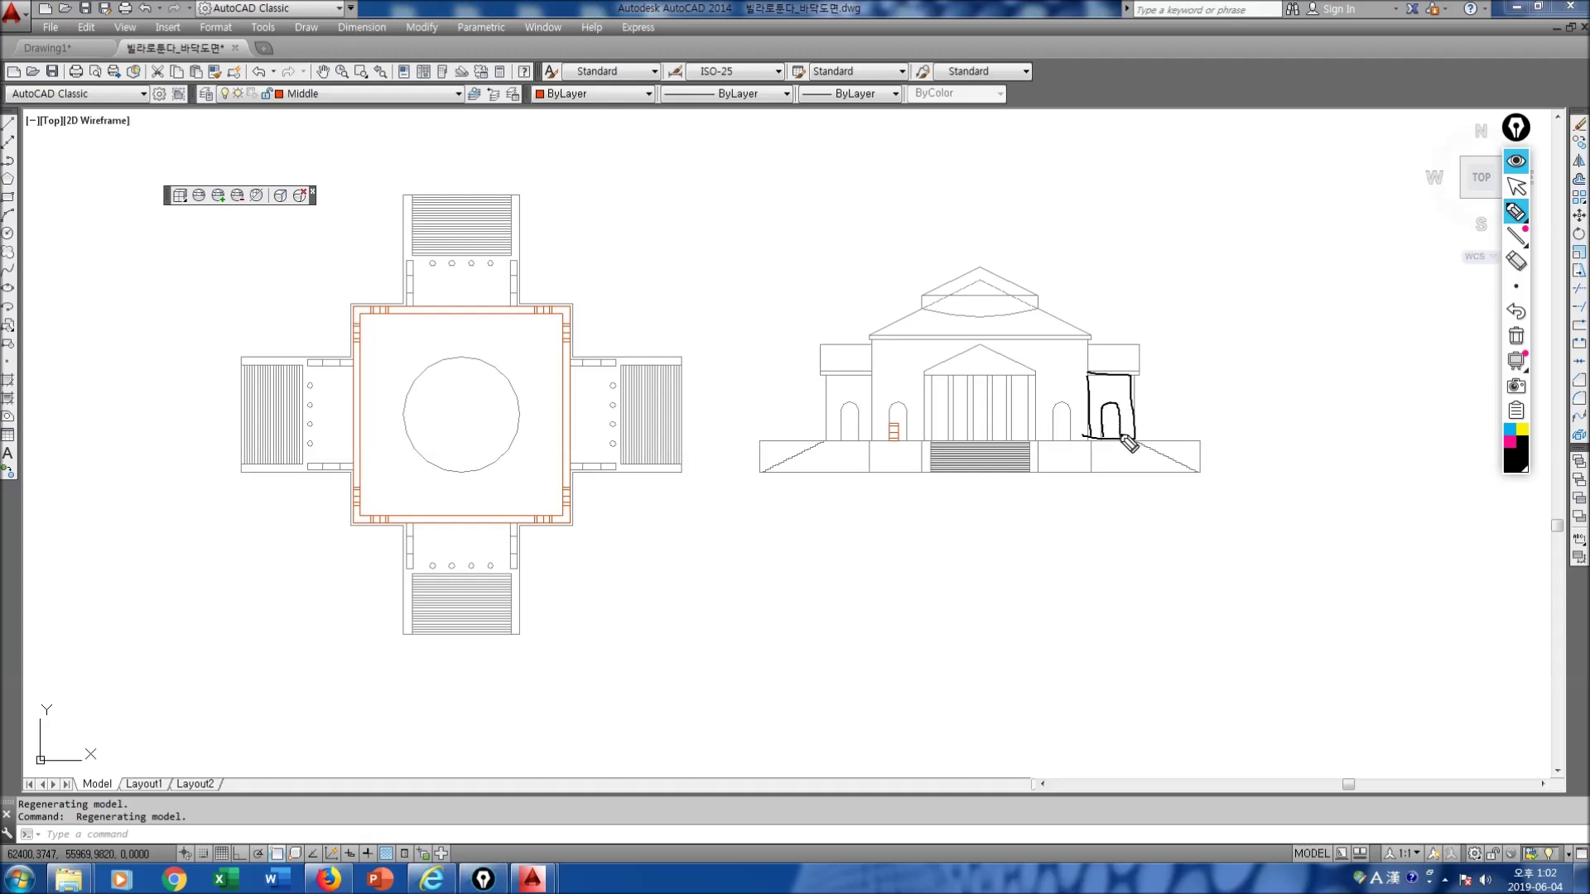
{"action": "mouse_move", "coordinate": [1090, 377]}
{"action": "left_mouse_down"}
{"action": "mouse_move", "coordinate": [1150, 374]}
{"action": "mouse_move", "coordinate": [1128, 419]}
{"action": "mouse_move", "coordinate": [1101, 426]}
{"action": "mouse_move", "coordinate": [1120, 420]}
{"action": "left_mouse_up"}
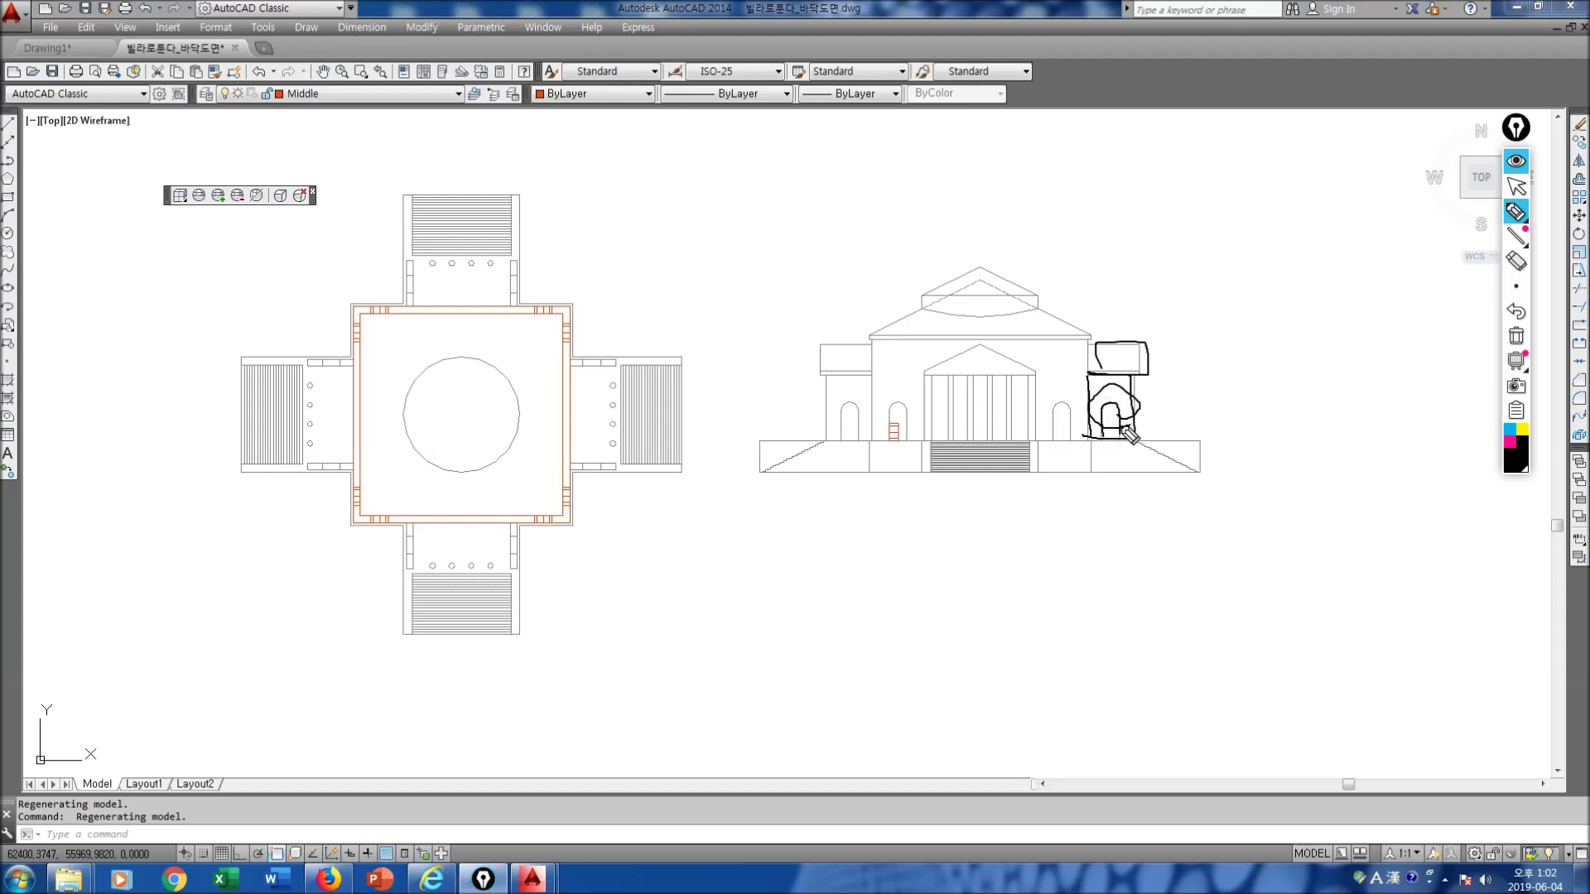
{"action": "mouse_move", "coordinate": [1185, 374]}
{"action": "left_mouse_down"}
{"action": "mouse_move", "coordinate": [1185, 437]}
{"action": "mouse_move", "coordinate": [1193, 383]}
{"action": "mouse_move", "coordinate": [1240, 377]}
{"action": "left_mouse_up"}
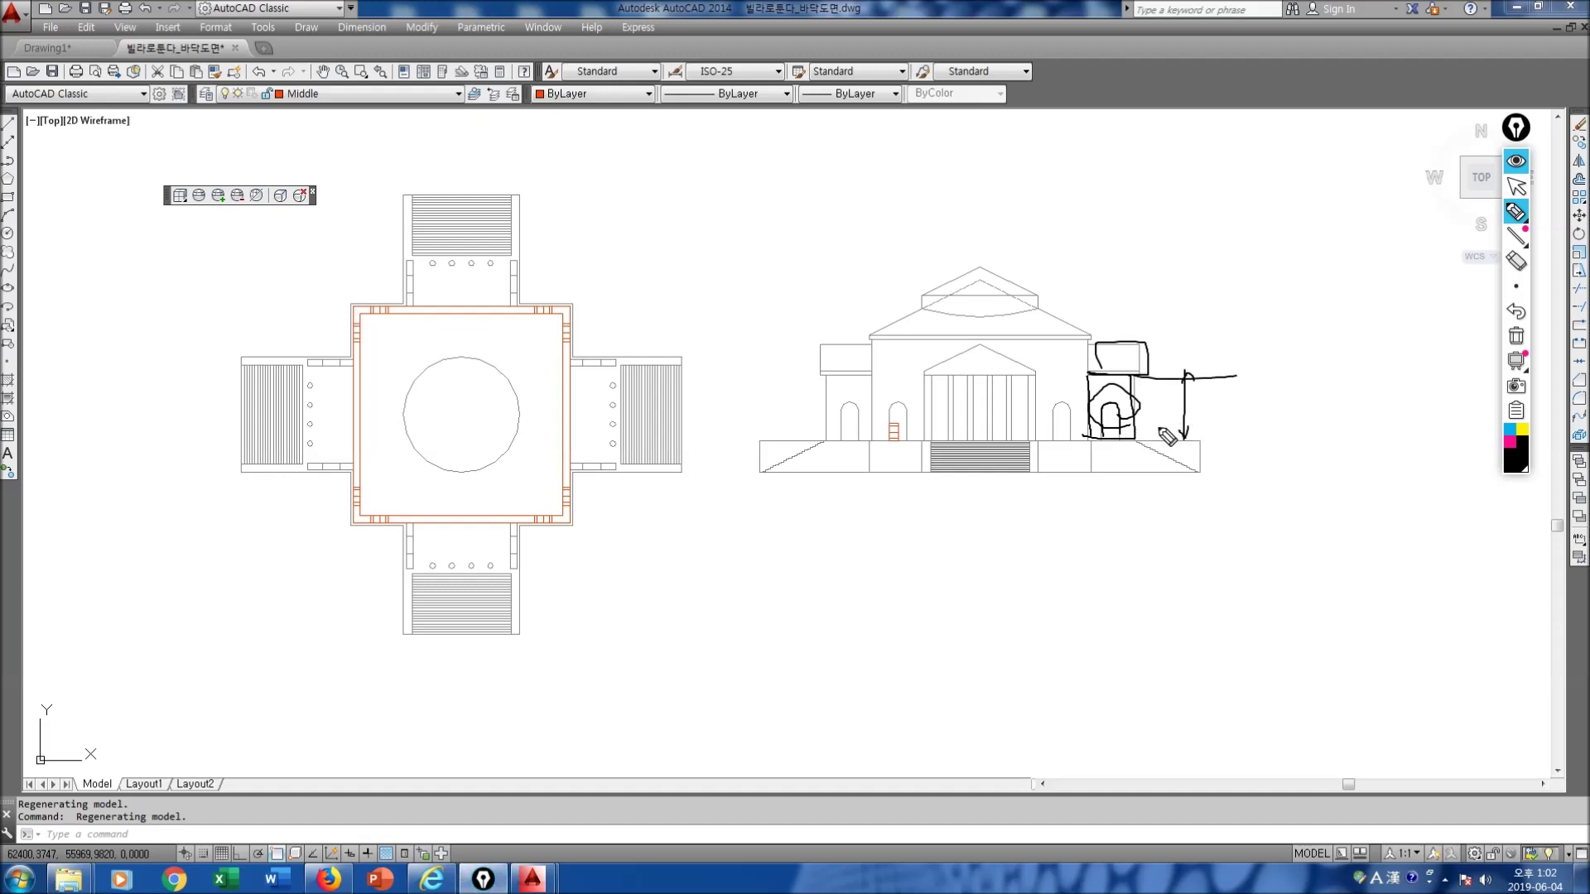
{"action": "key", "text": "ctrl+shift+2"}
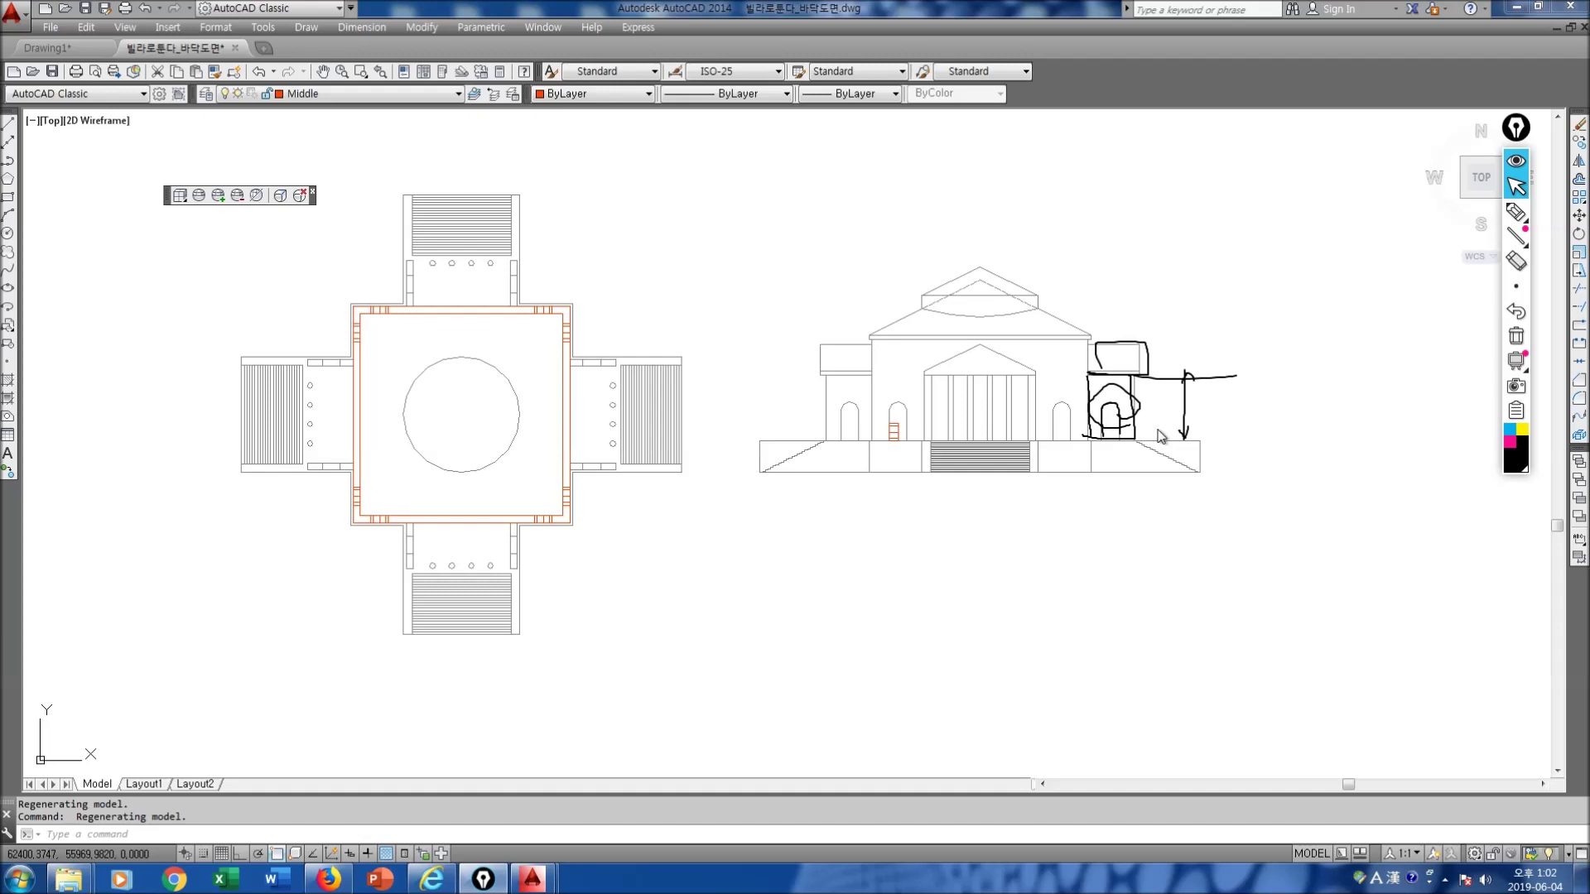
{"action": "key", "text": "ctrl+shift+7"}
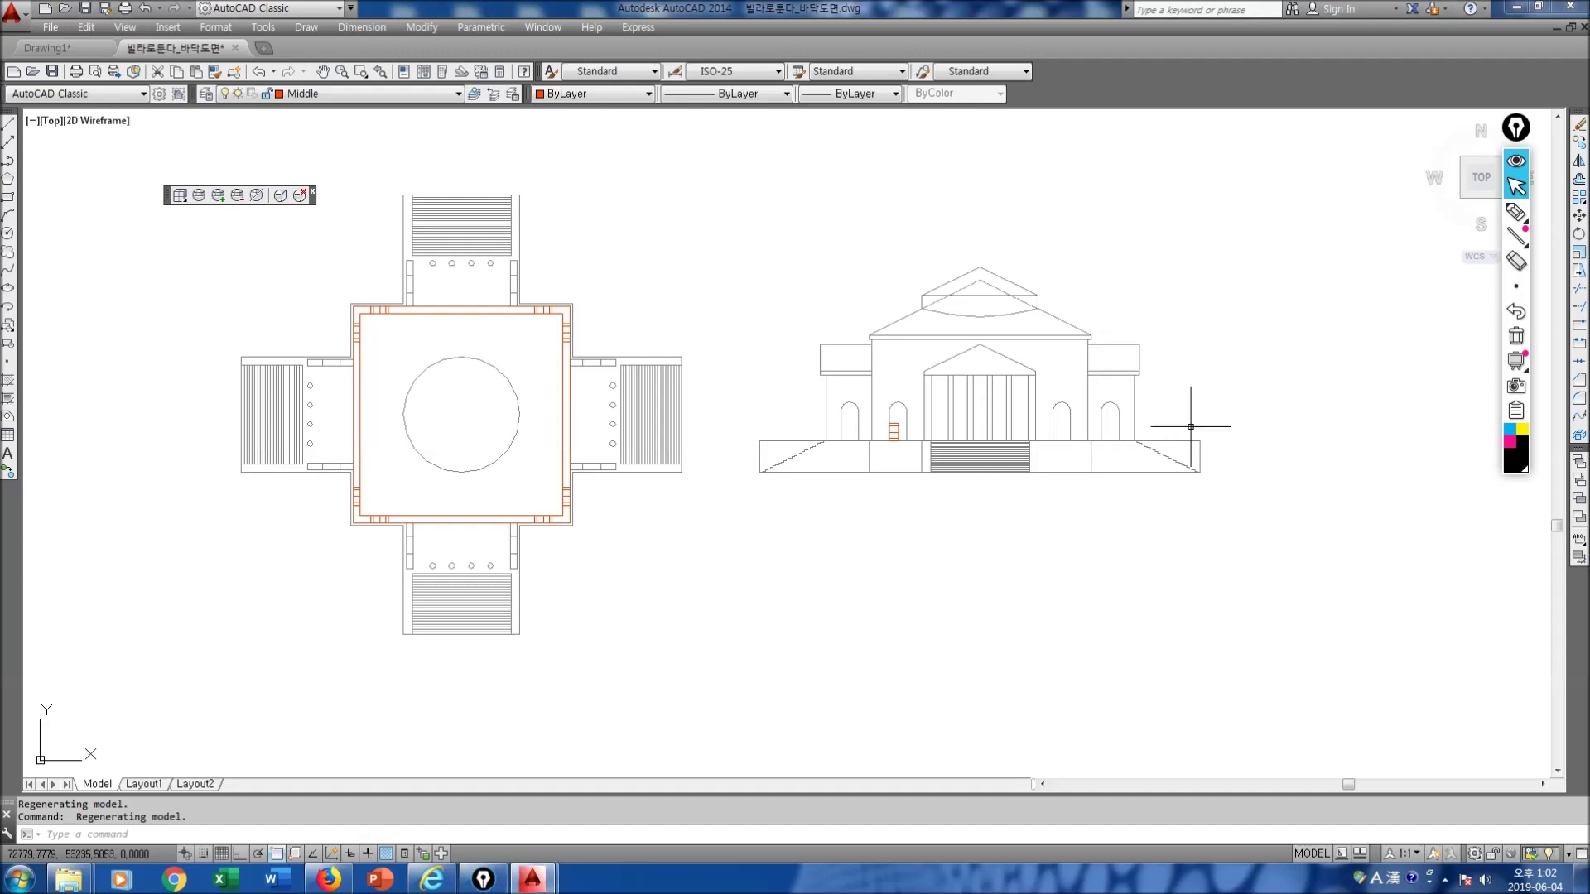
Step: Measure the height of the outer side-wing wall in the elevation, from beneath its upper band down to the base line
{"action": "type", "text": "ist"}
{"action": "key", "text": "Return"}
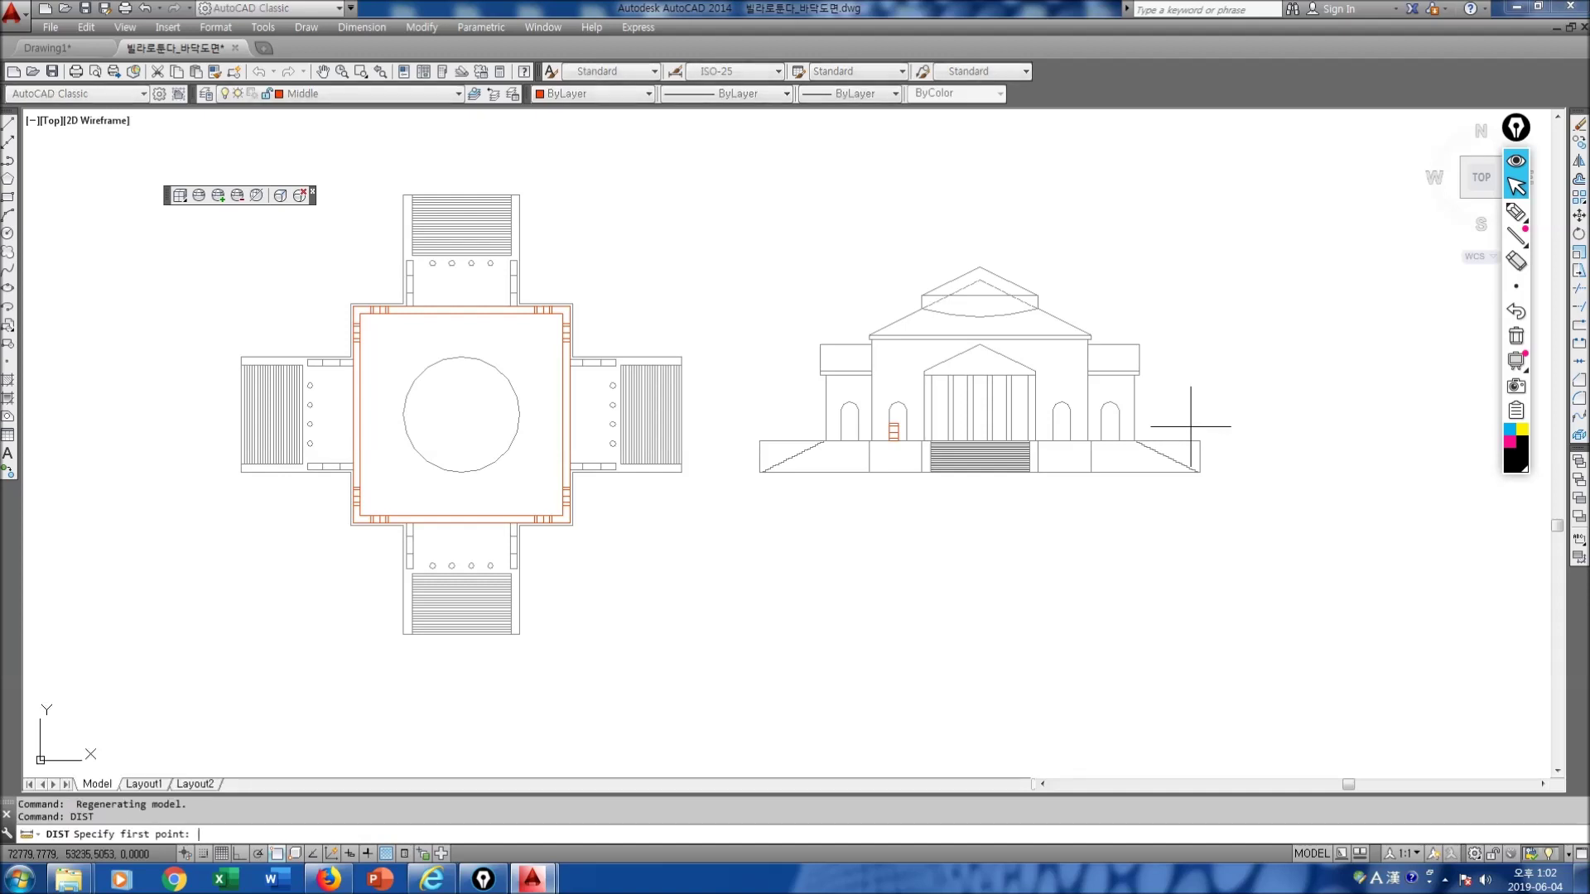
{"action": "left_click", "coordinate": [1134, 375]}
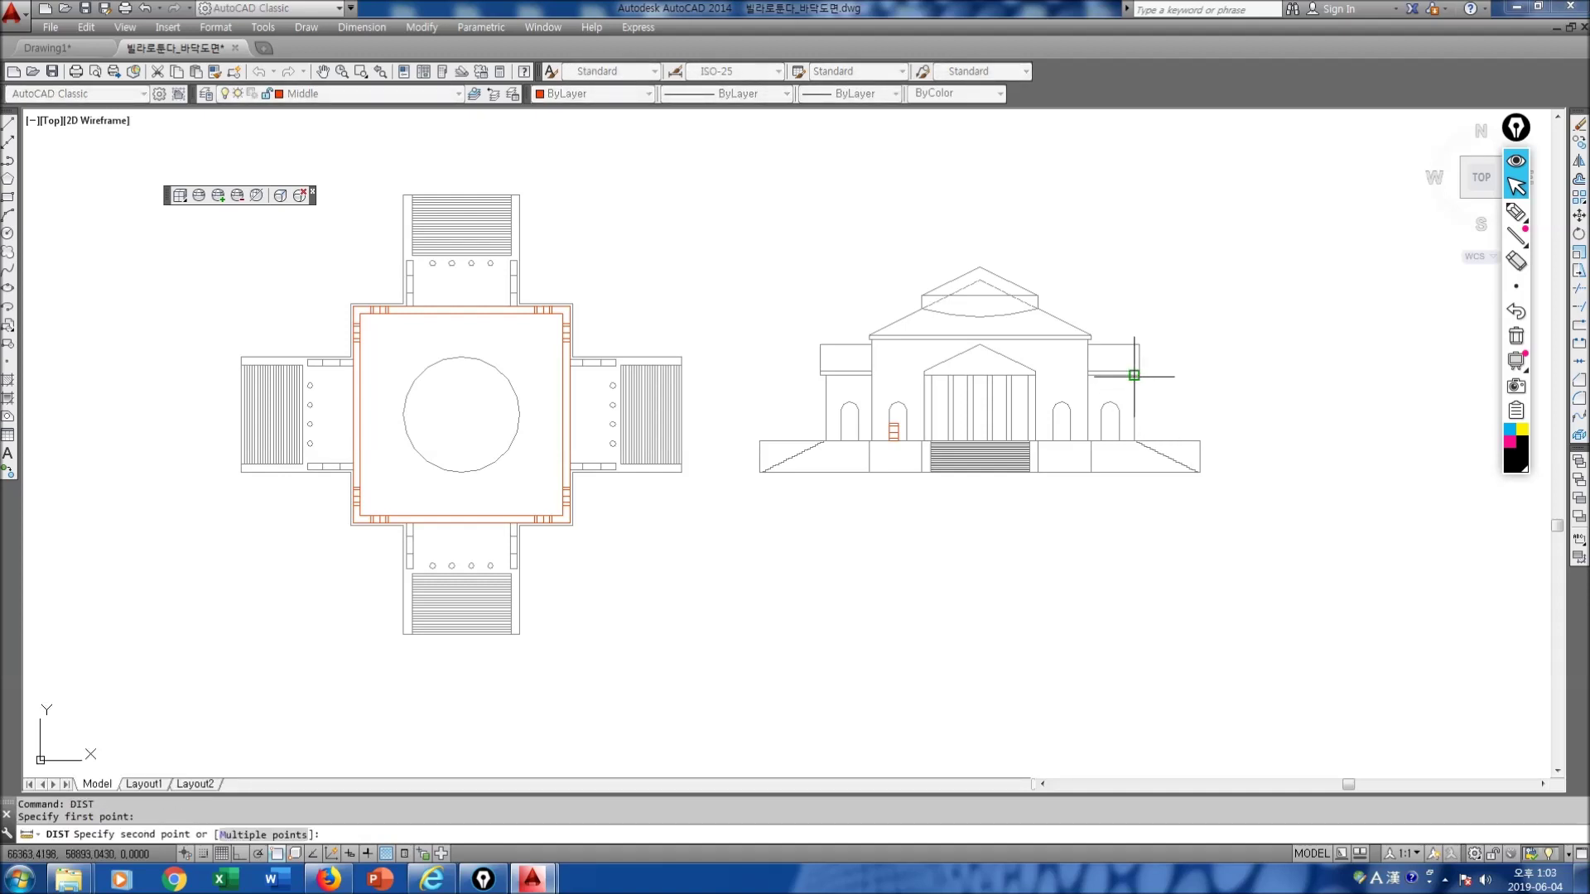
{"action": "left_click", "coordinate": [1131, 440]}
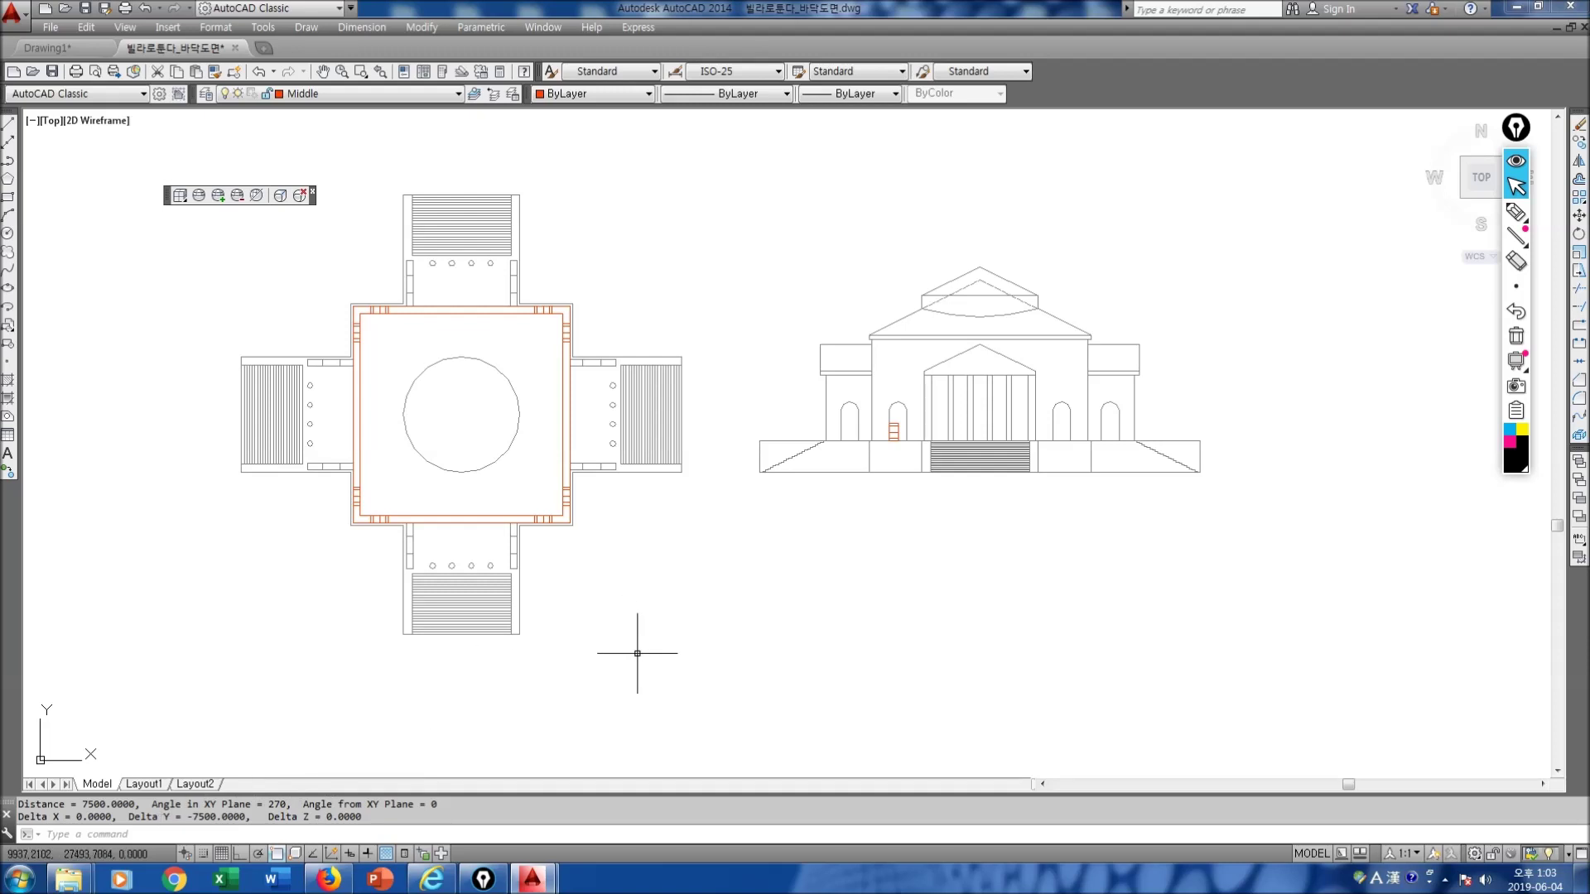
Step: In an angled 3D view, draw a rectangle corner to corner over the front side-wall strip of the plan's east portico
{"action": "type", "text": "orb"}
{"action": "key", "text": "Return"}
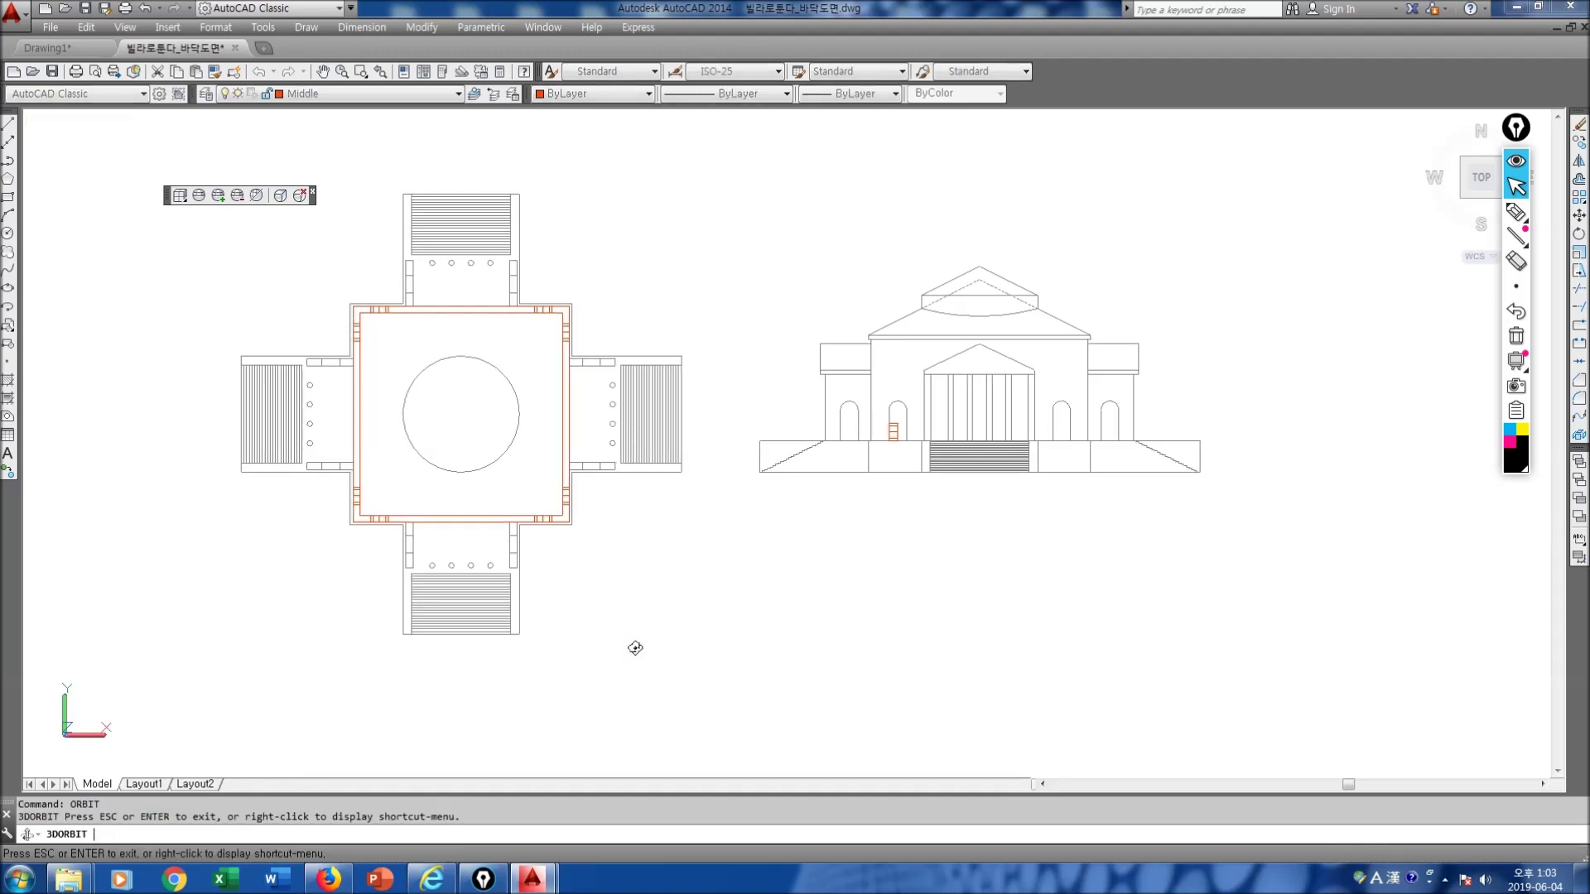
{"action": "left_click_drag", "start_coordinate": [632, 646], "coordinate": [629, 550]}
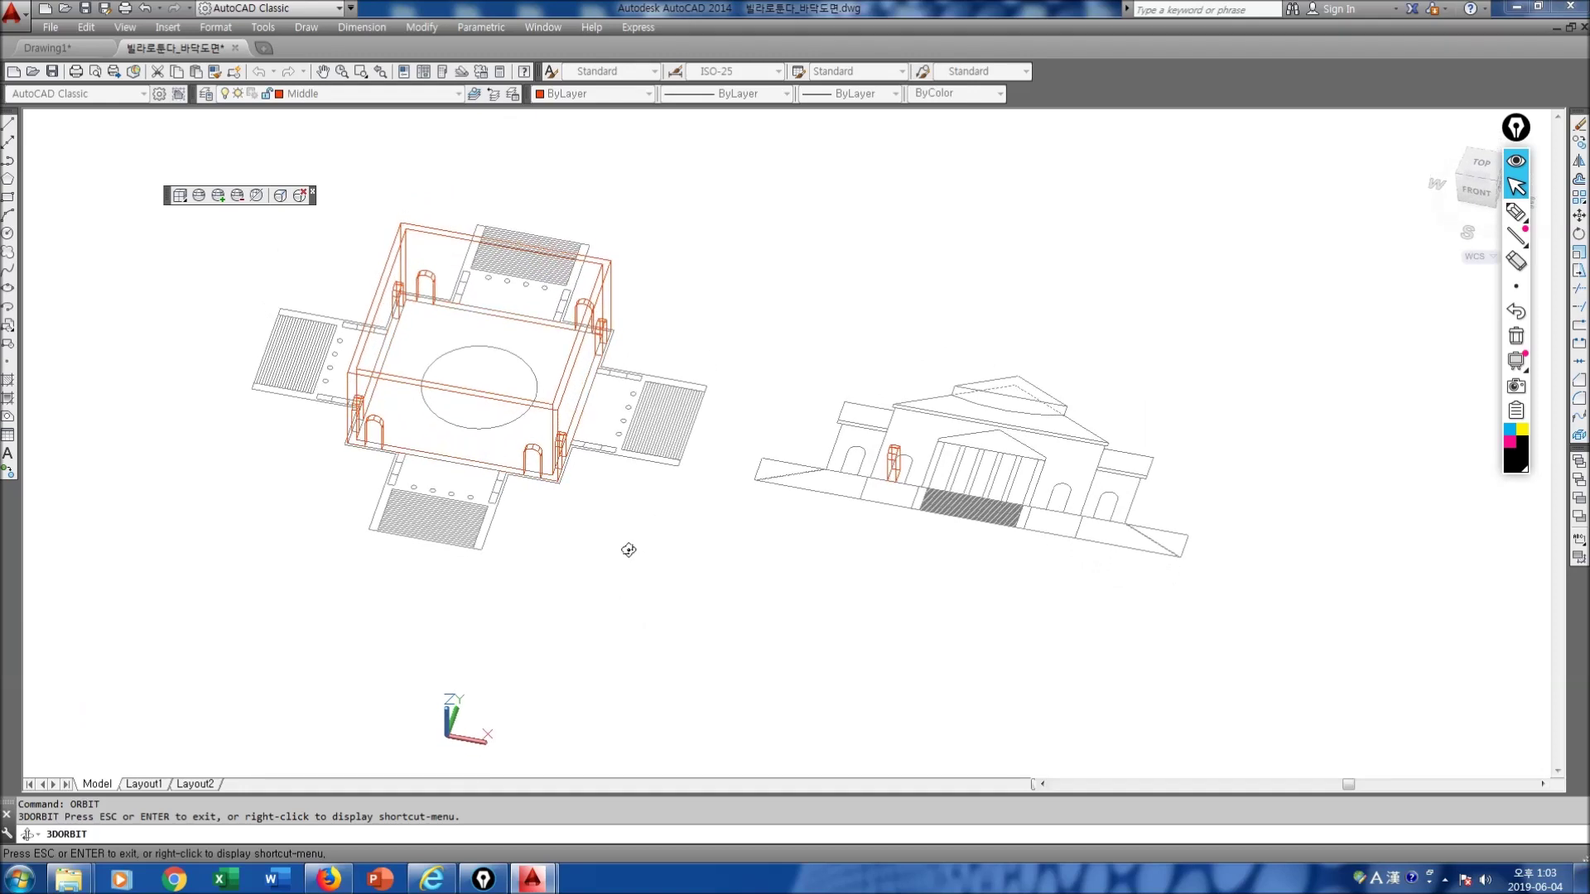
{"action": "key", "text": "Escape"}
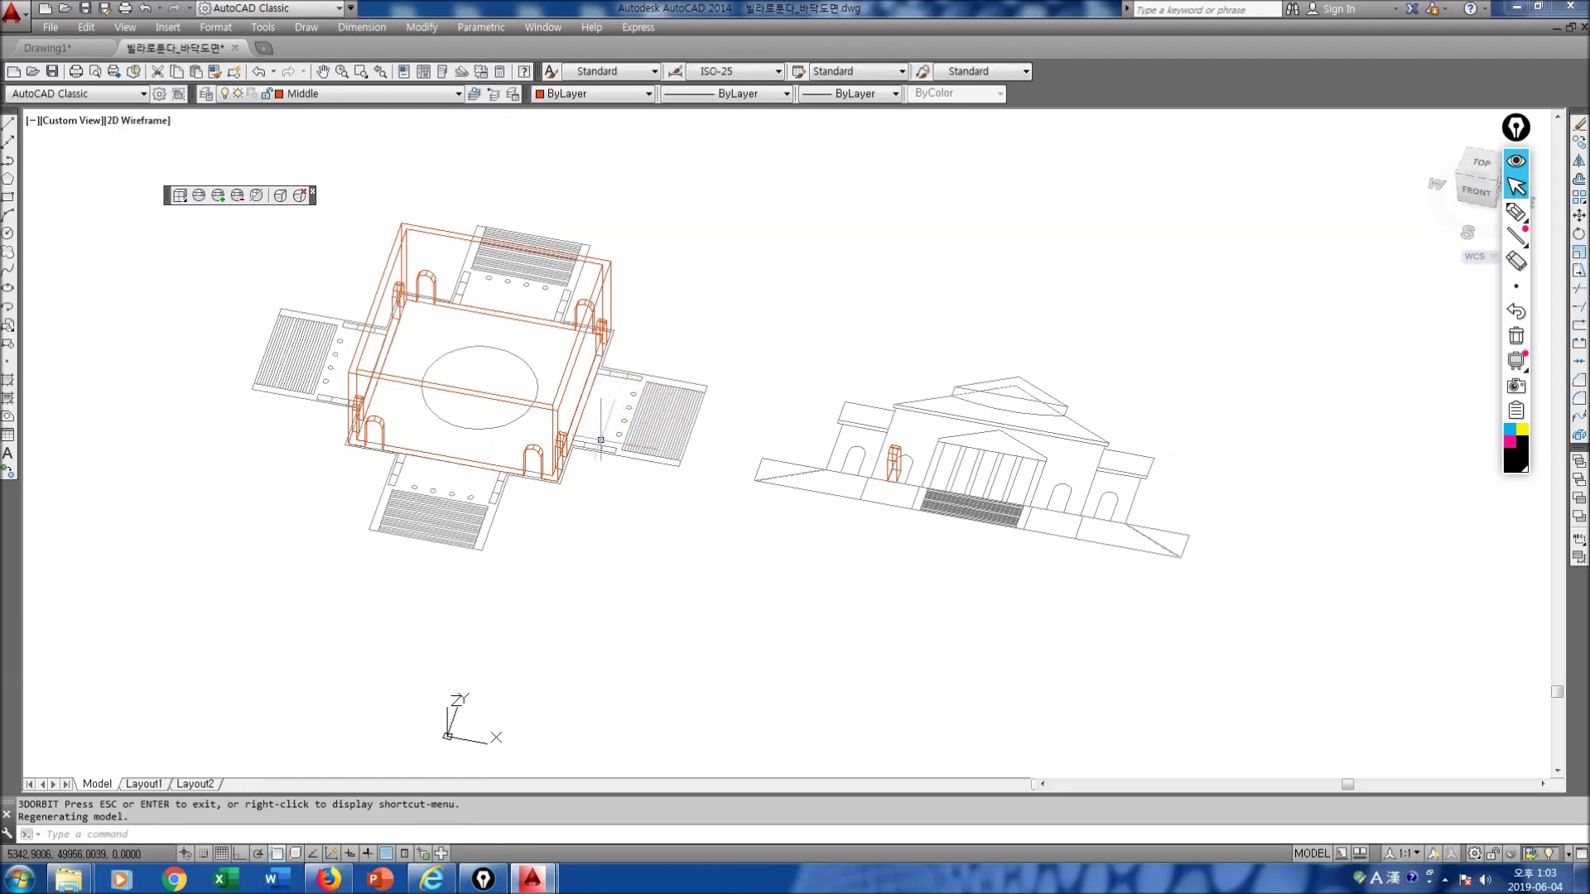
{"action": "scroll", "coordinate": [602, 452], "scroll_direction": "up", "scroll_amount": 5}
{"action": "scroll", "coordinate": [602, 451], "scroll_direction": "up", "scroll_amount": 2}
{"action": "type", "text": "re"}
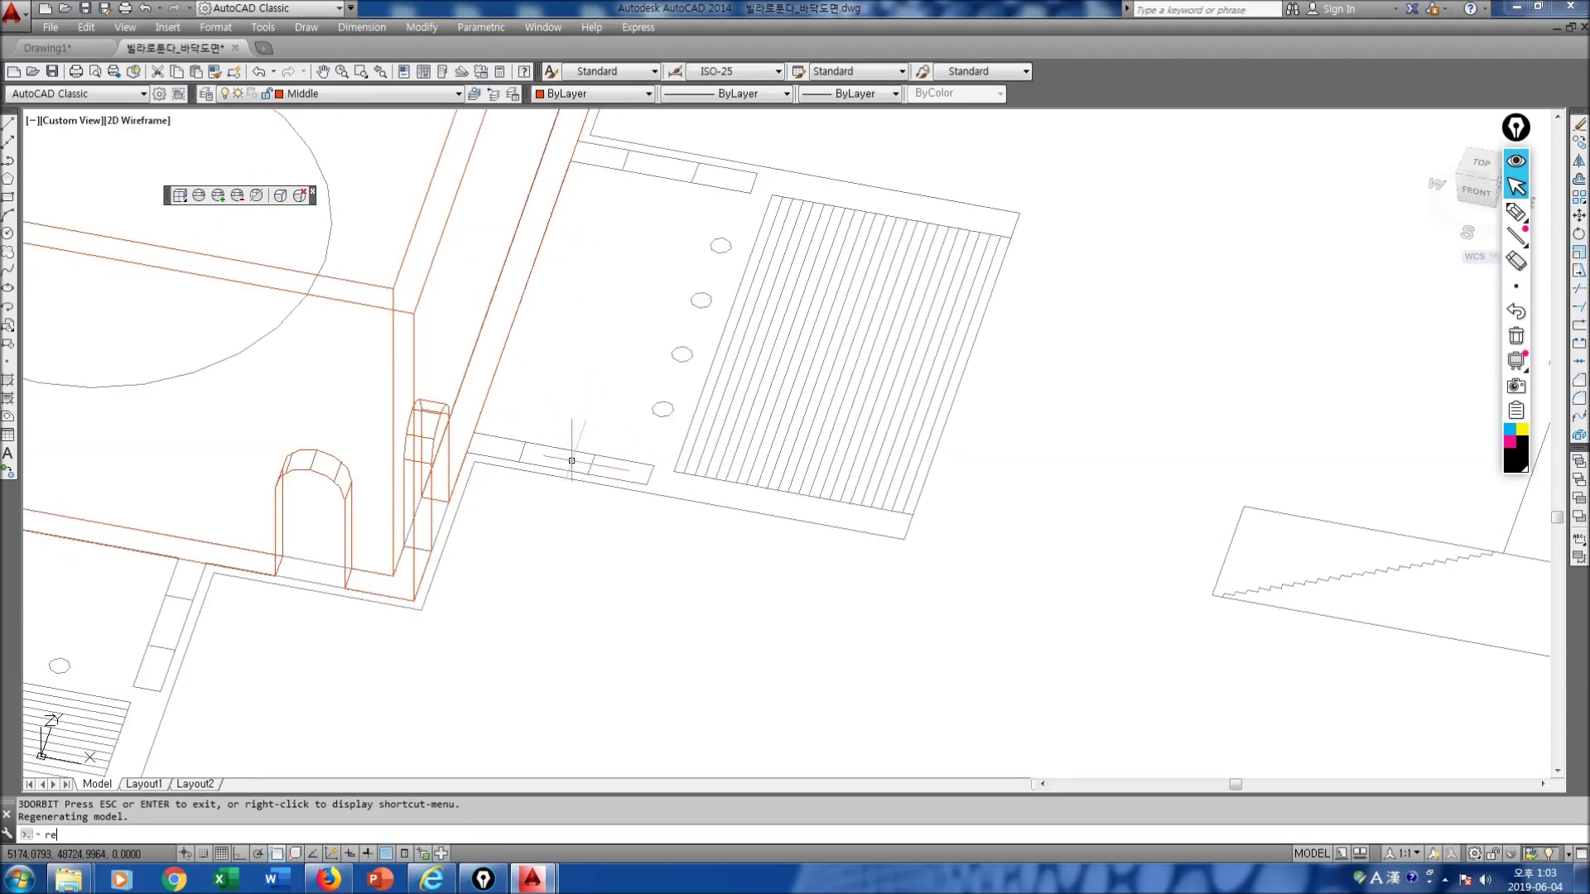
{"action": "type", "text": "c"}
{"action": "key", "text": "Return"}
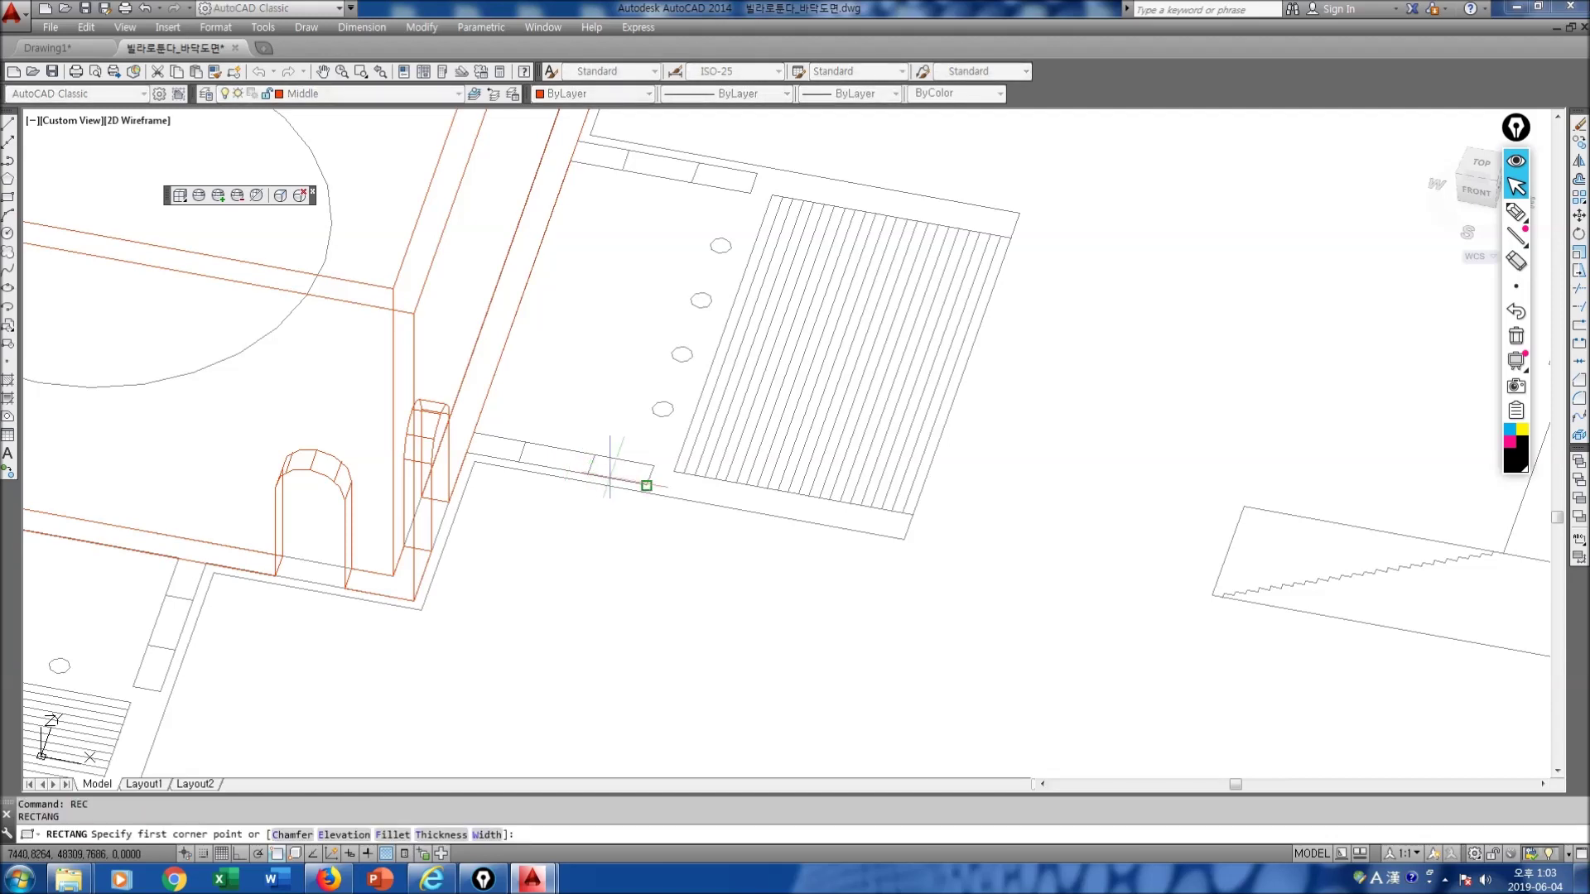
{"action": "left_click", "coordinate": [638, 482]}
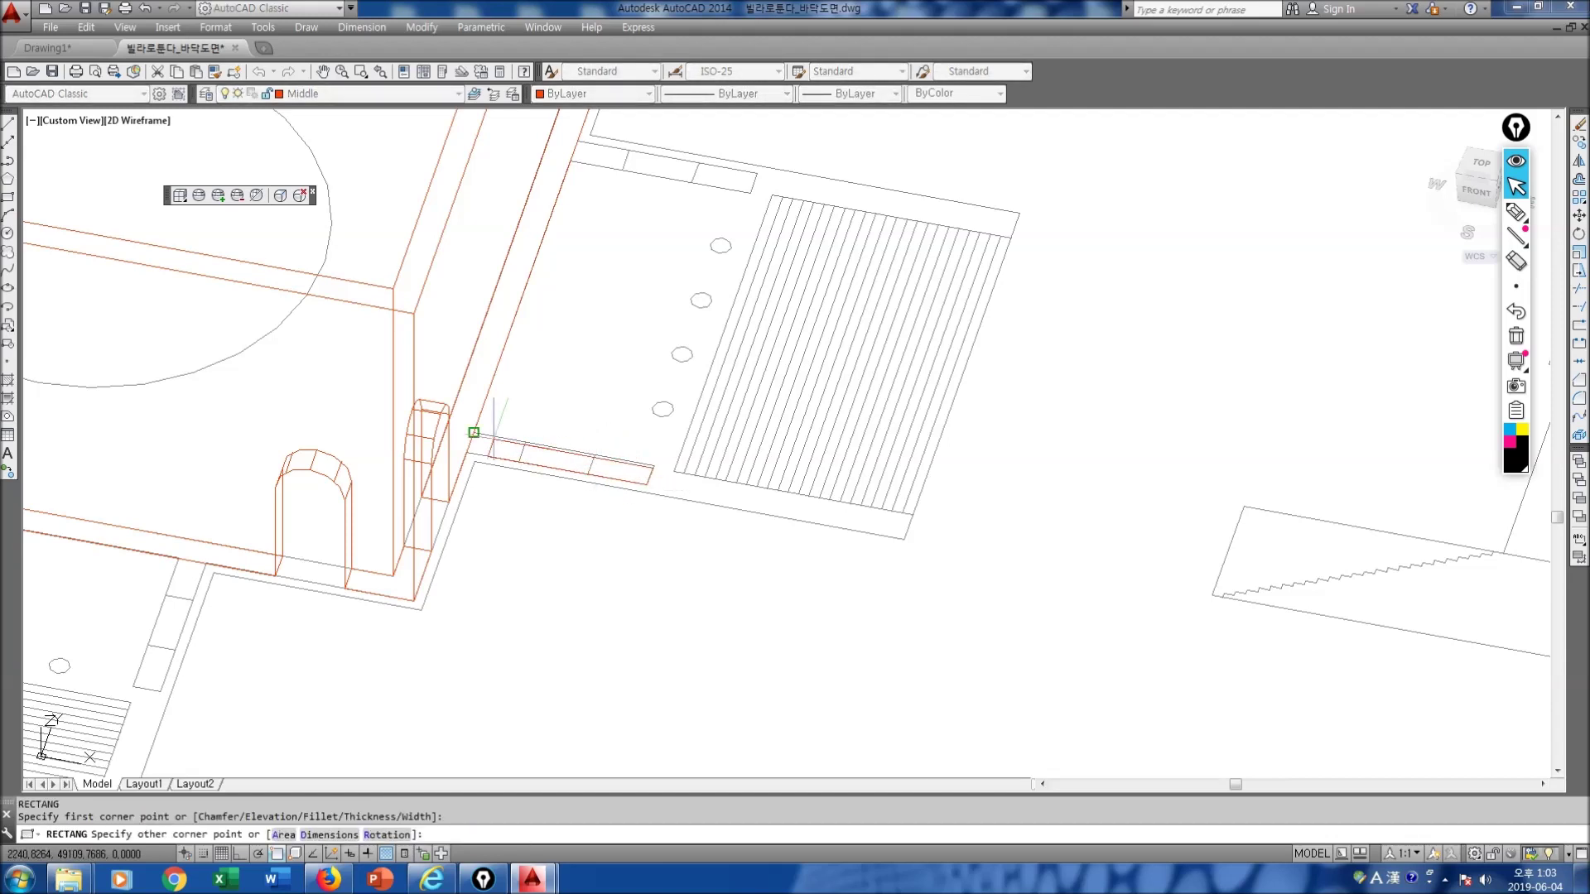
{"action": "left_click", "coordinate": [474, 432]}
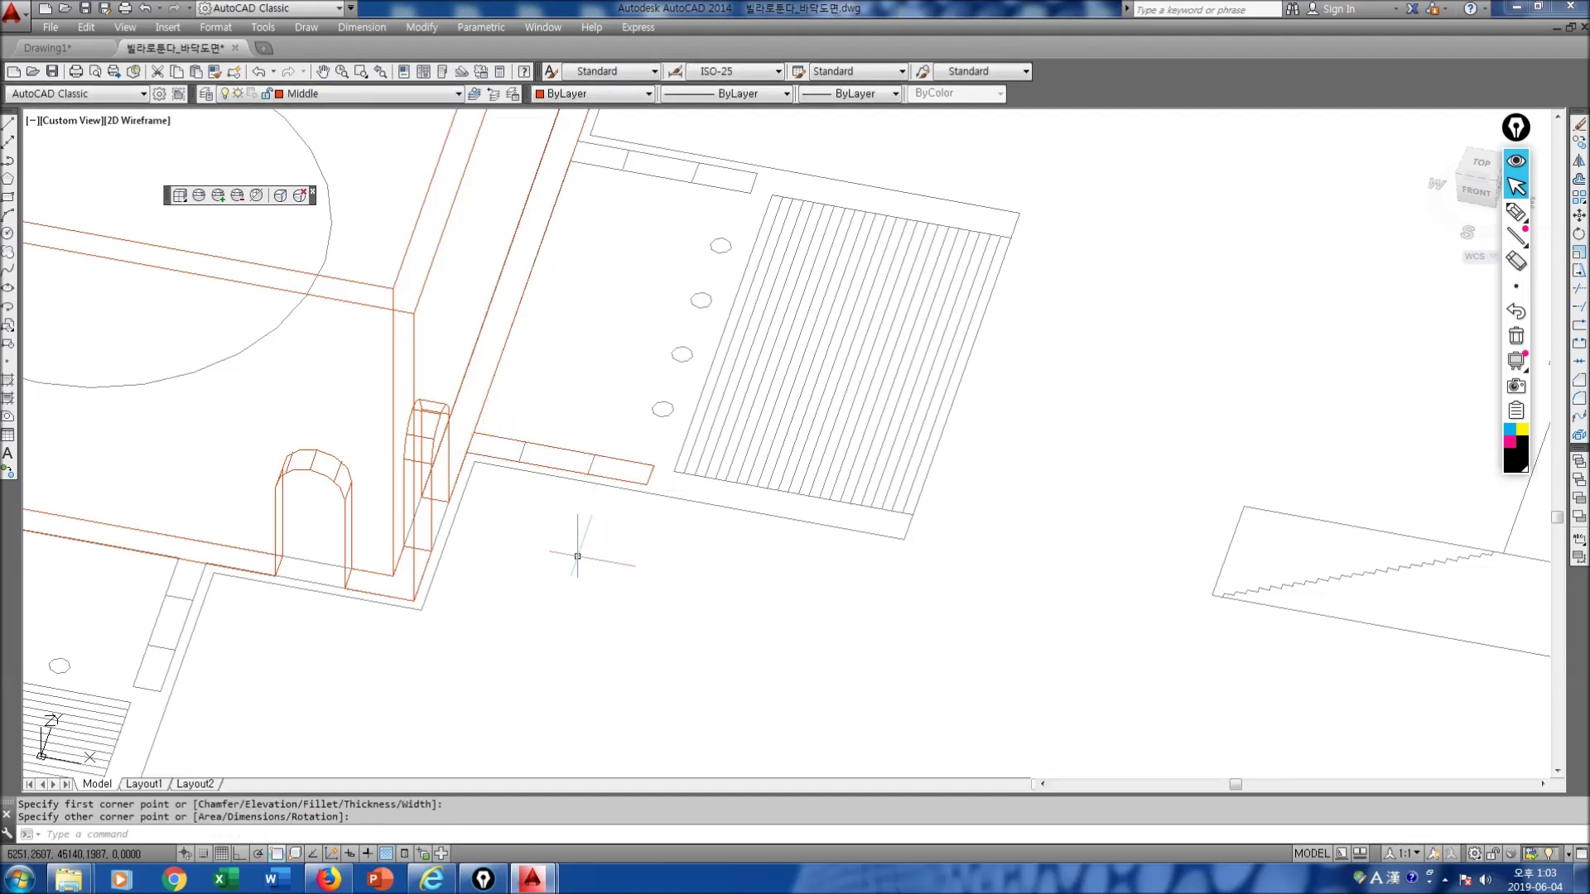
Step: Extrude the new portico side-wall rectangle to a height of 7500
{"action": "scroll", "coordinate": [578, 556], "scroll_direction": "down", "scroll_amount": 3}
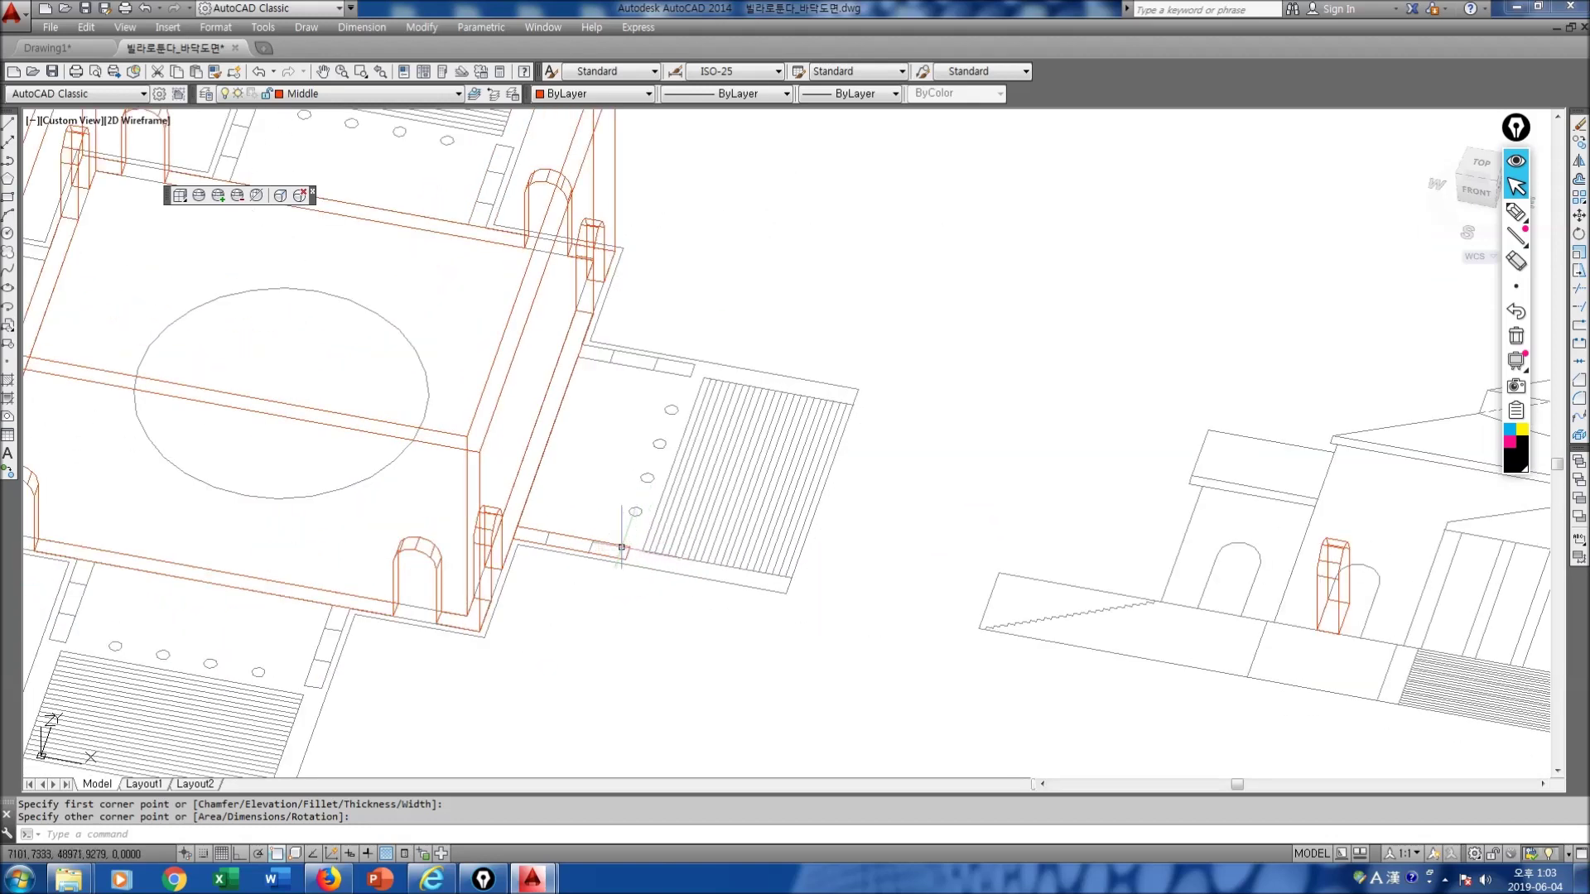
{"action": "scroll", "coordinate": [622, 548], "scroll_direction": "up", "scroll_amount": 2}
{"action": "type", "text": "extr"}
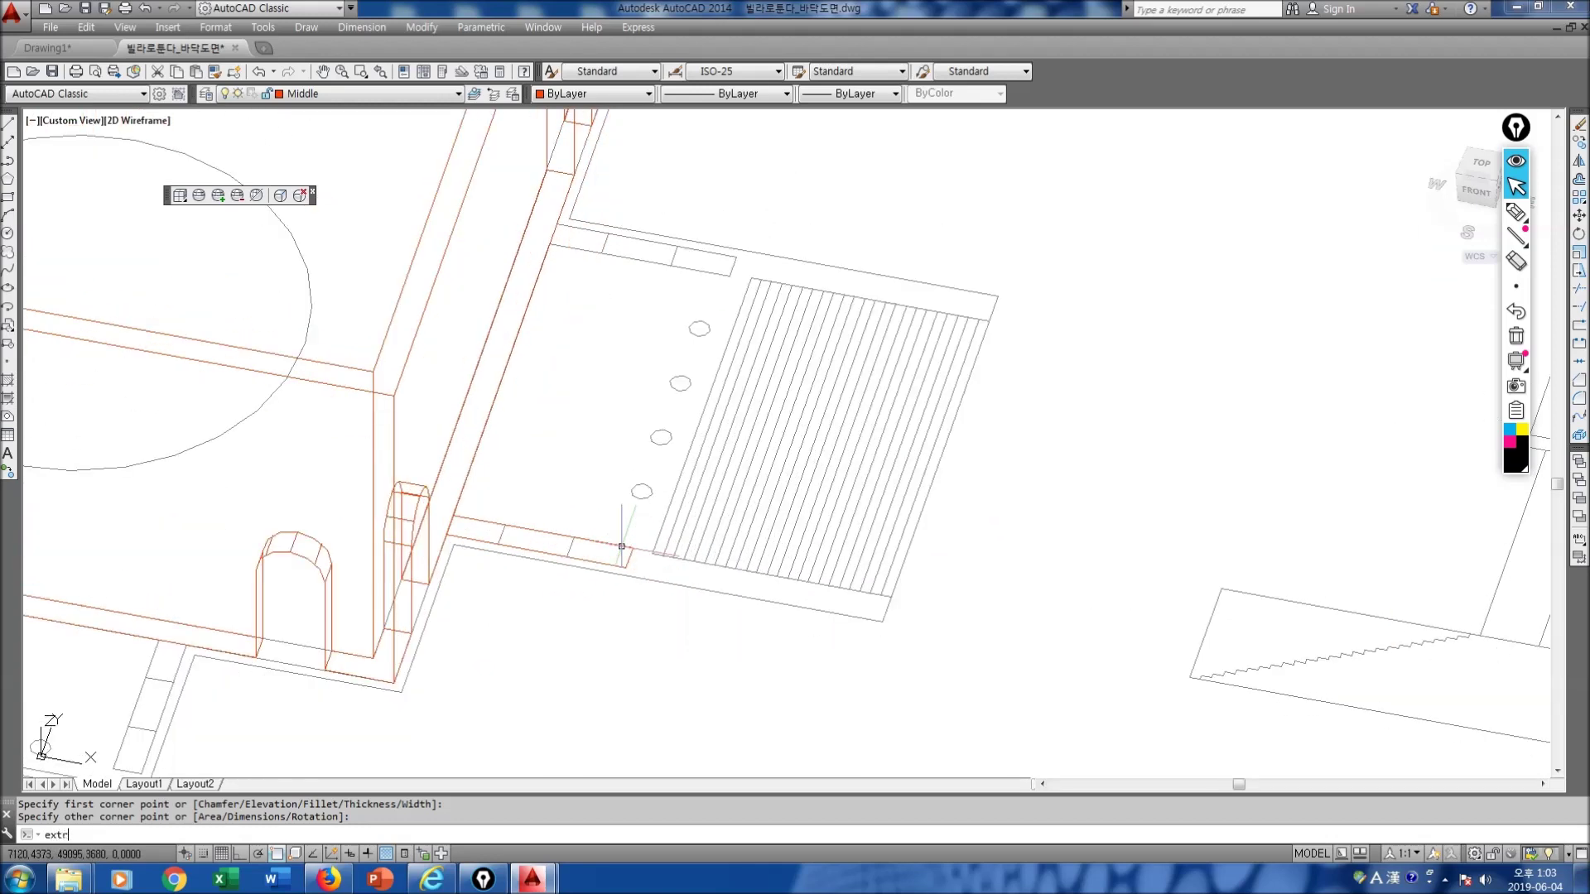
{"action": "type", "text": "ude"}
{"action": "key", "text": "Return"}
{"action": "left_click", "coordinate": [622, 547]}
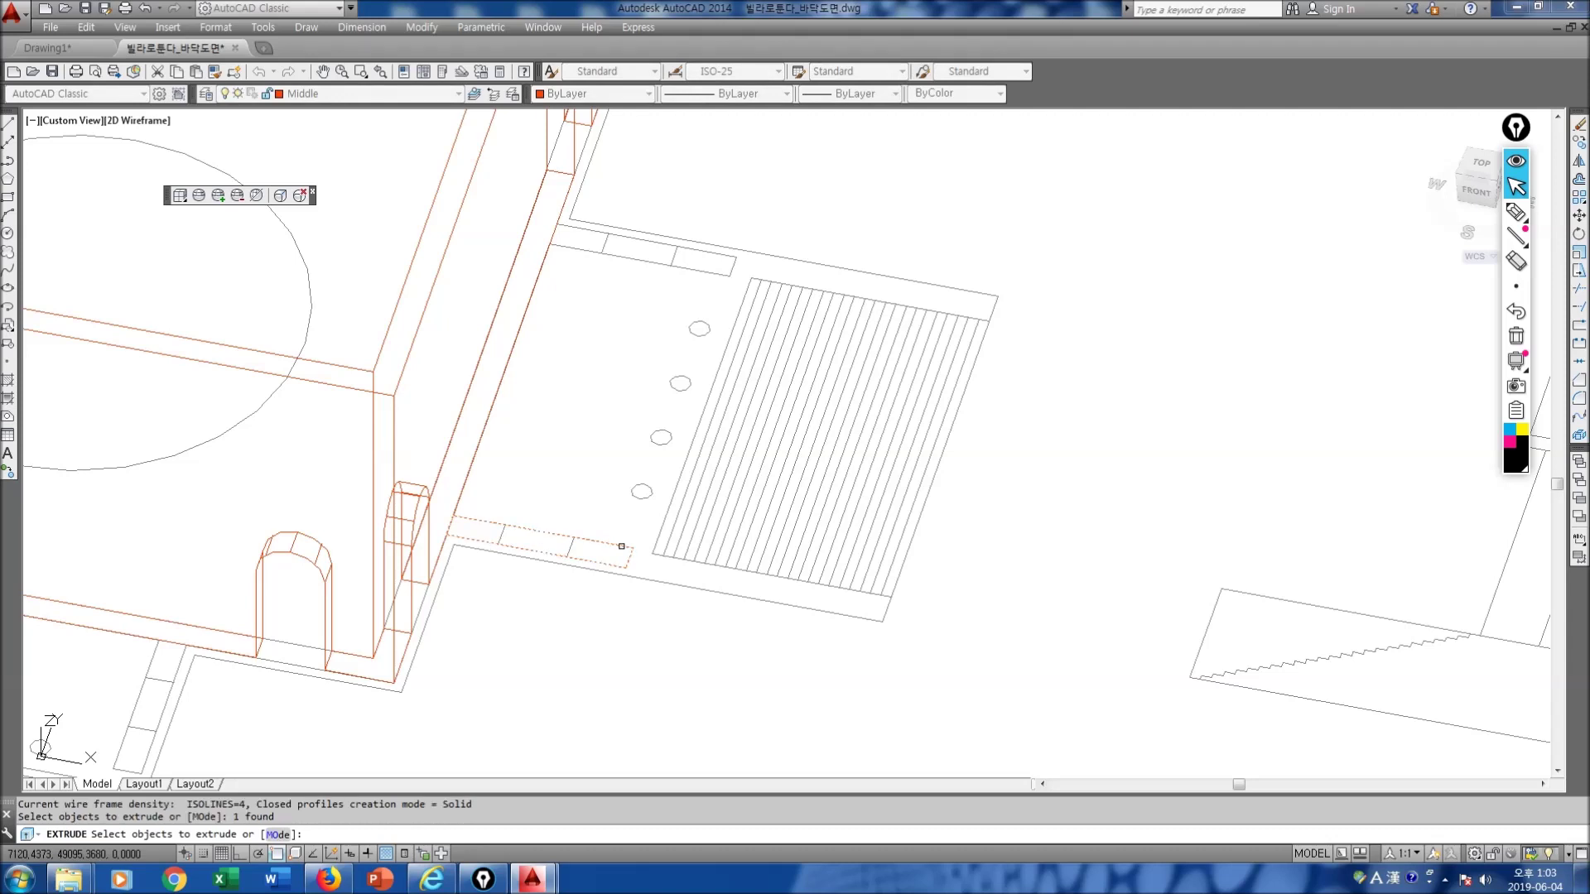
{"action": "key", "text": "Return"}
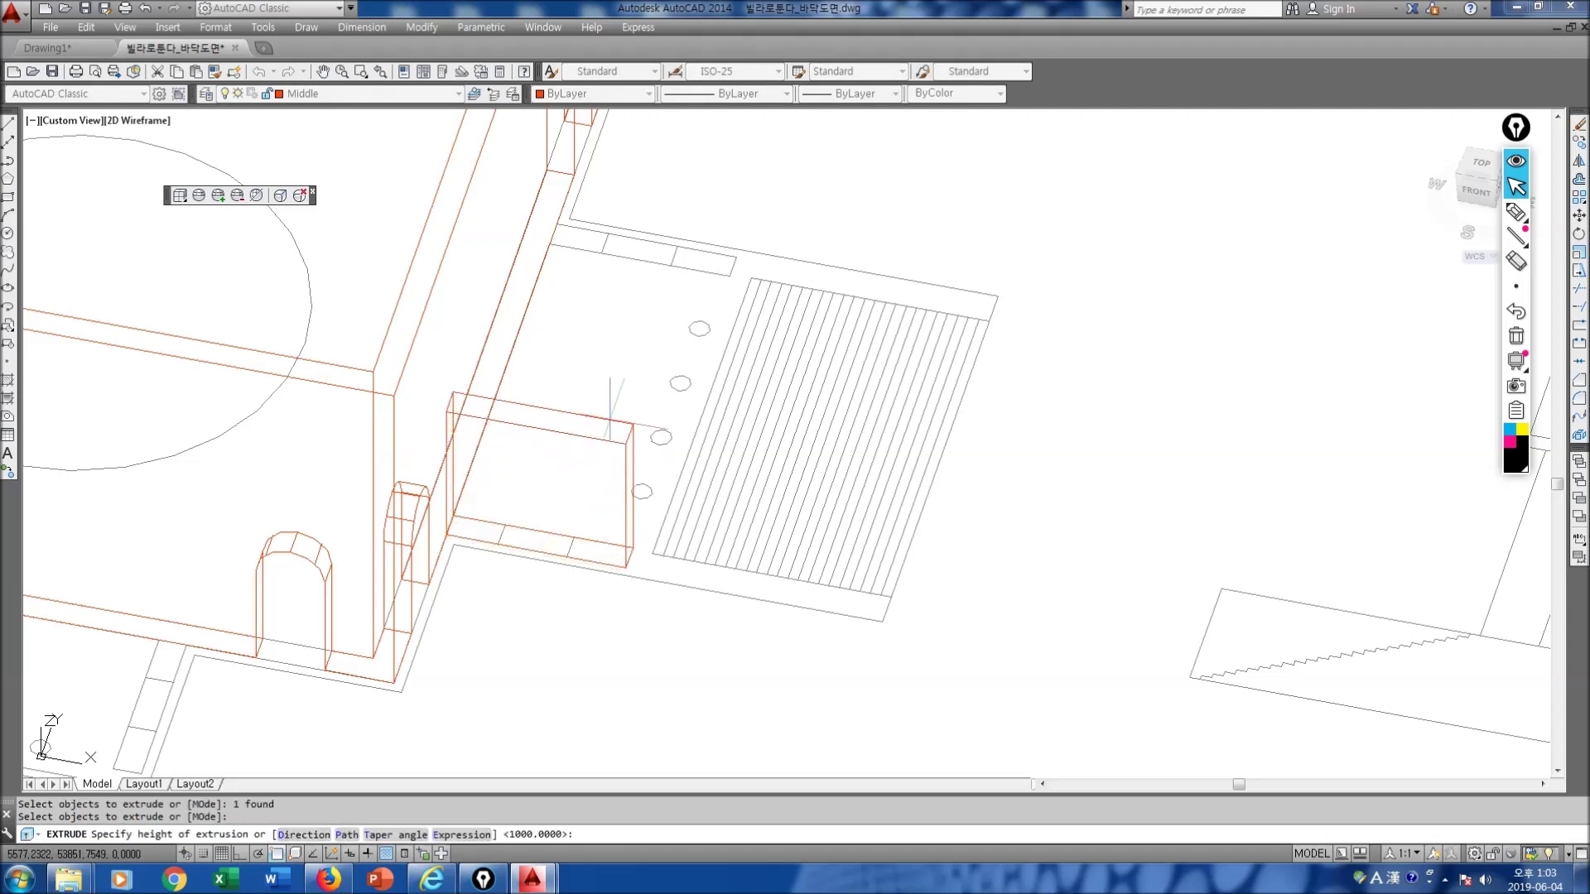
{"action": "key", "text": "Return"}
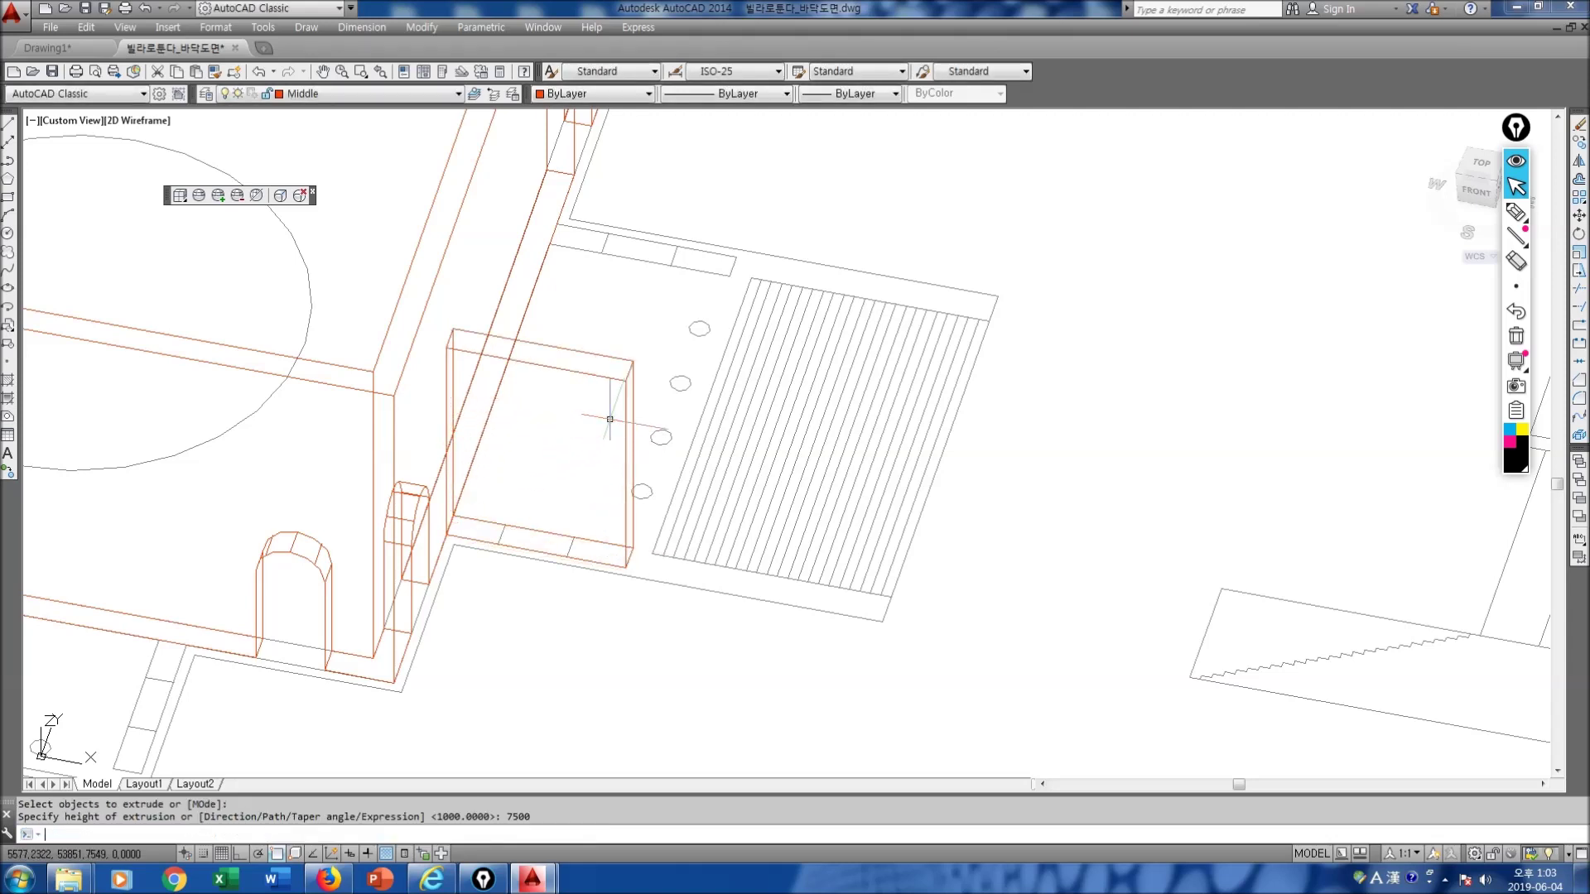
Step: Rotate the arched opening solid beside the elevation by 90 degrees about its lower front corner
{"action": "scroll", "coordinate": [611, 419], "scroll_direction": "down", "scroll_amount": 2}
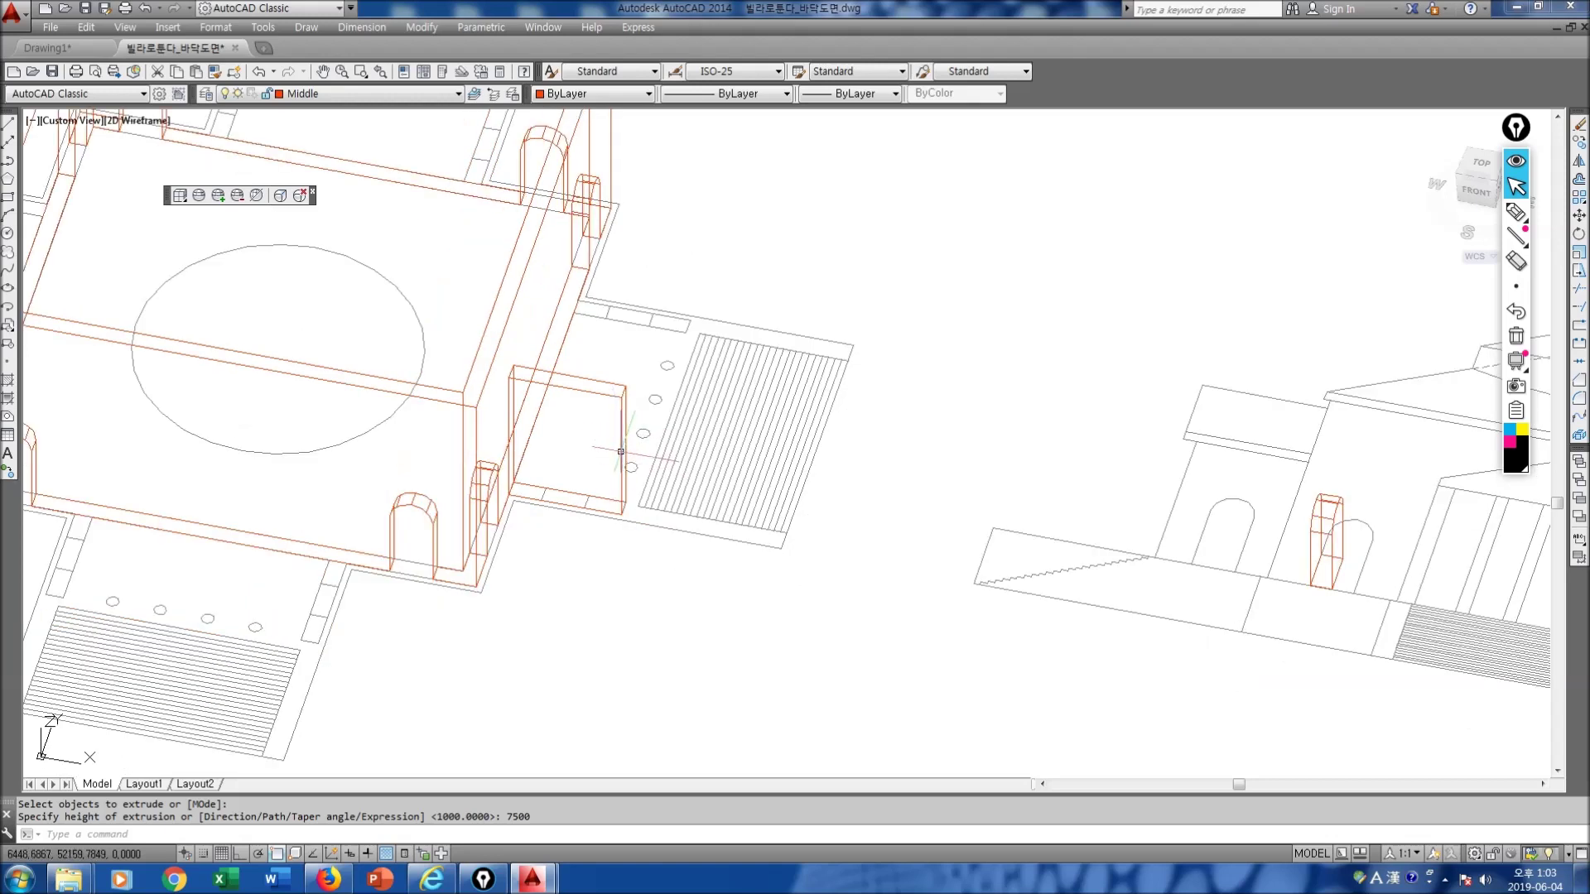
{"action": "scroll", "coordinate": [654, 344], "scroll_direction": "down", "scroll_amount": 3}
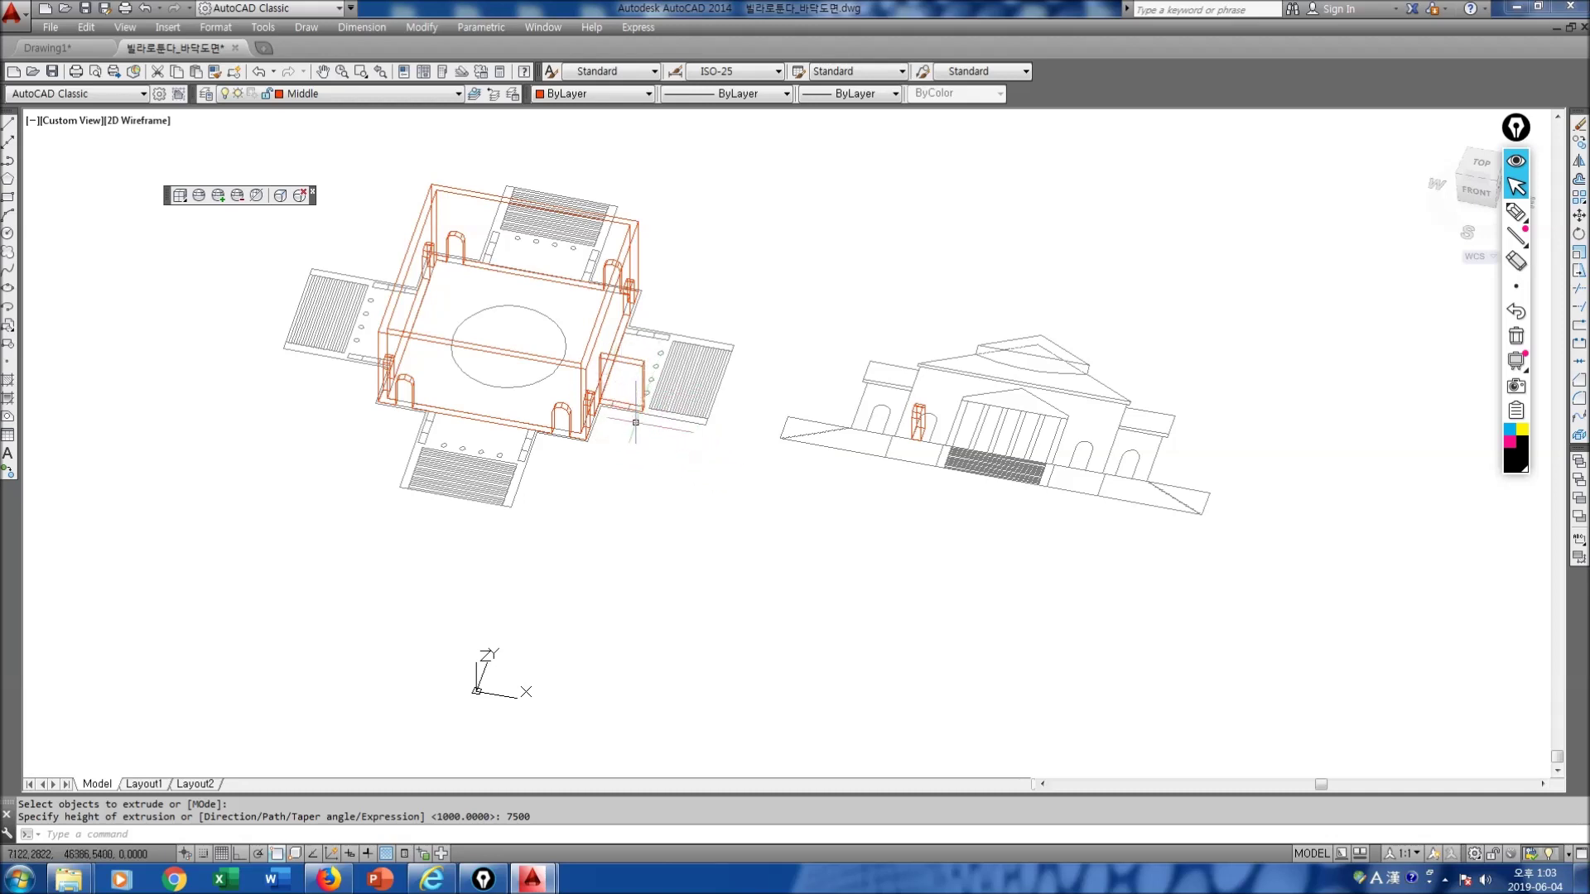
{"action": "scroll", "coordinate": [629, 455], "scroll_direction": "up", "scroll_amount": 4}
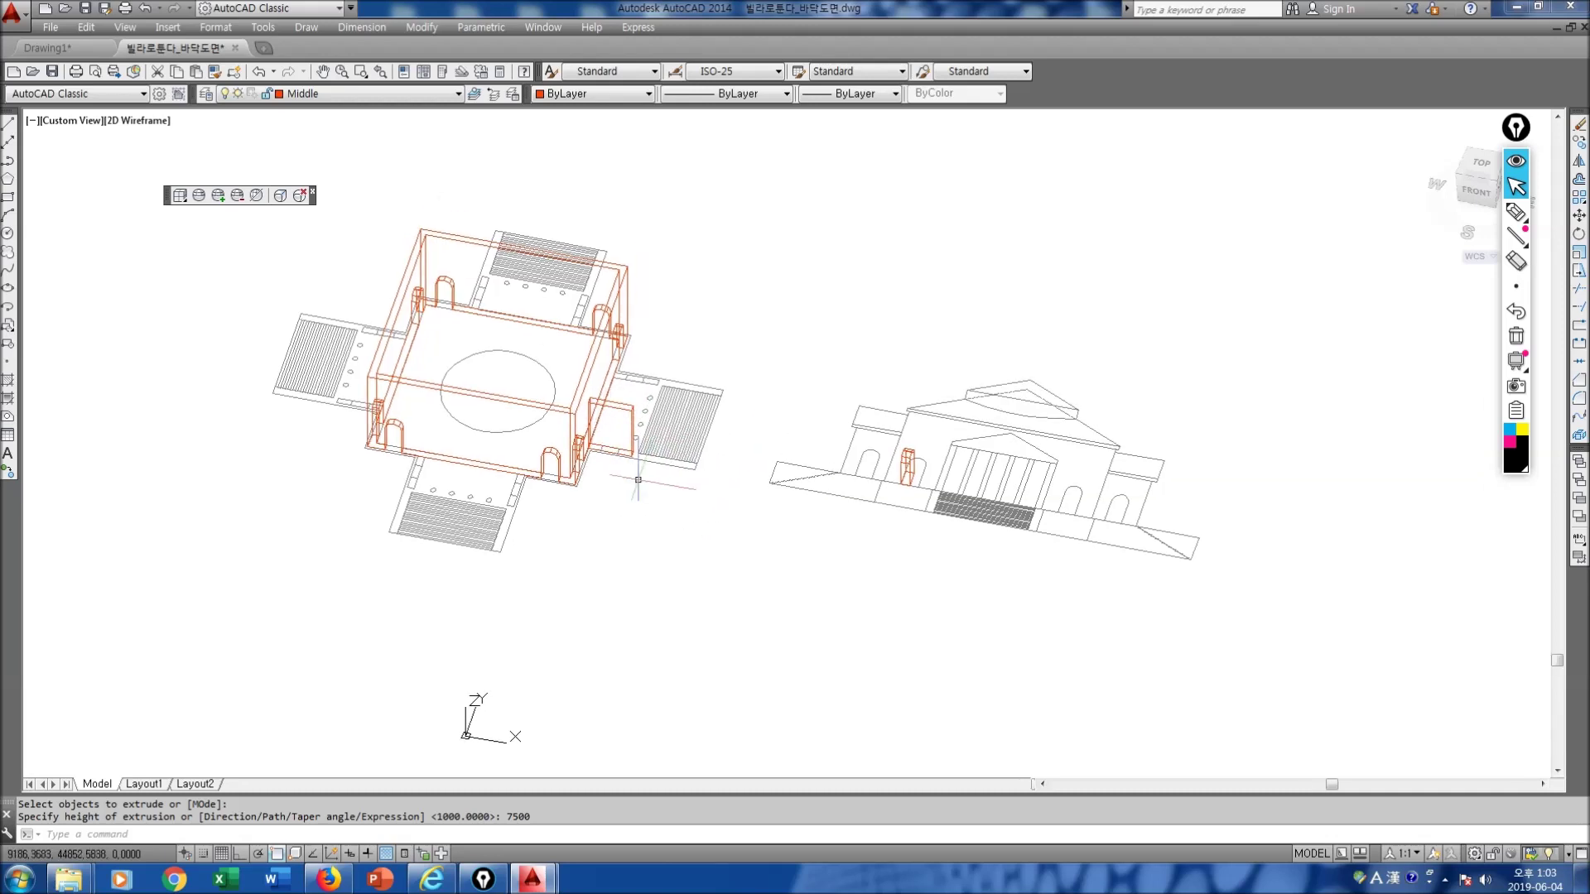
{"action": "middle_click_drag", "start_coordinate": [913, 487], "coordinate": [633, 492]}
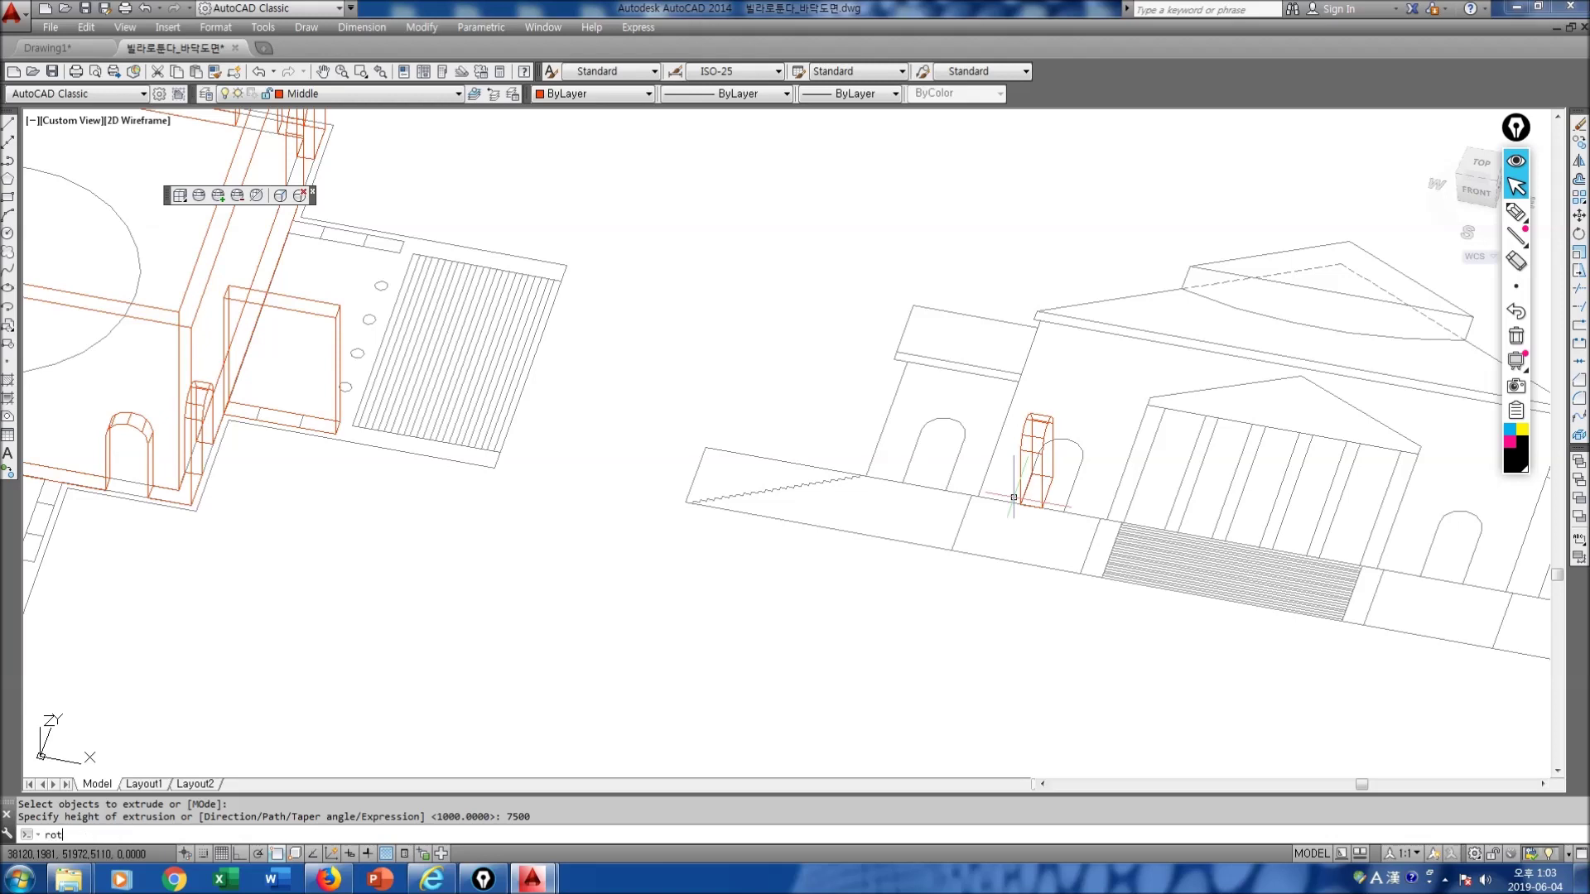
{"action": "key", "text": "Return"}
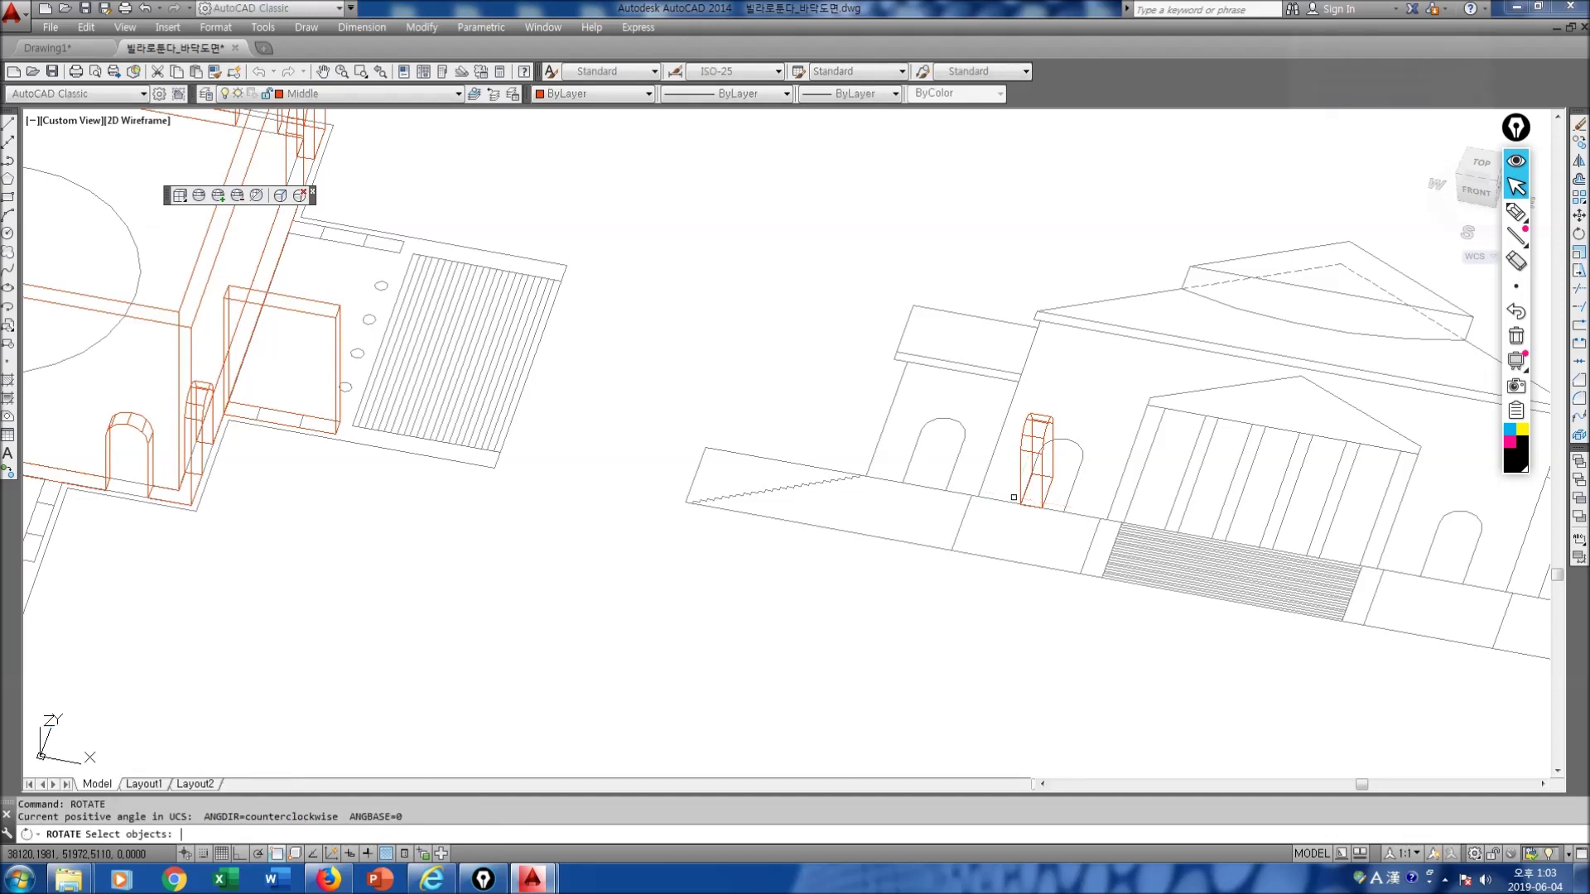
{"action": "left_click", "coordinate": [1028, 451]}
{"action": "key", "text": "Return"}
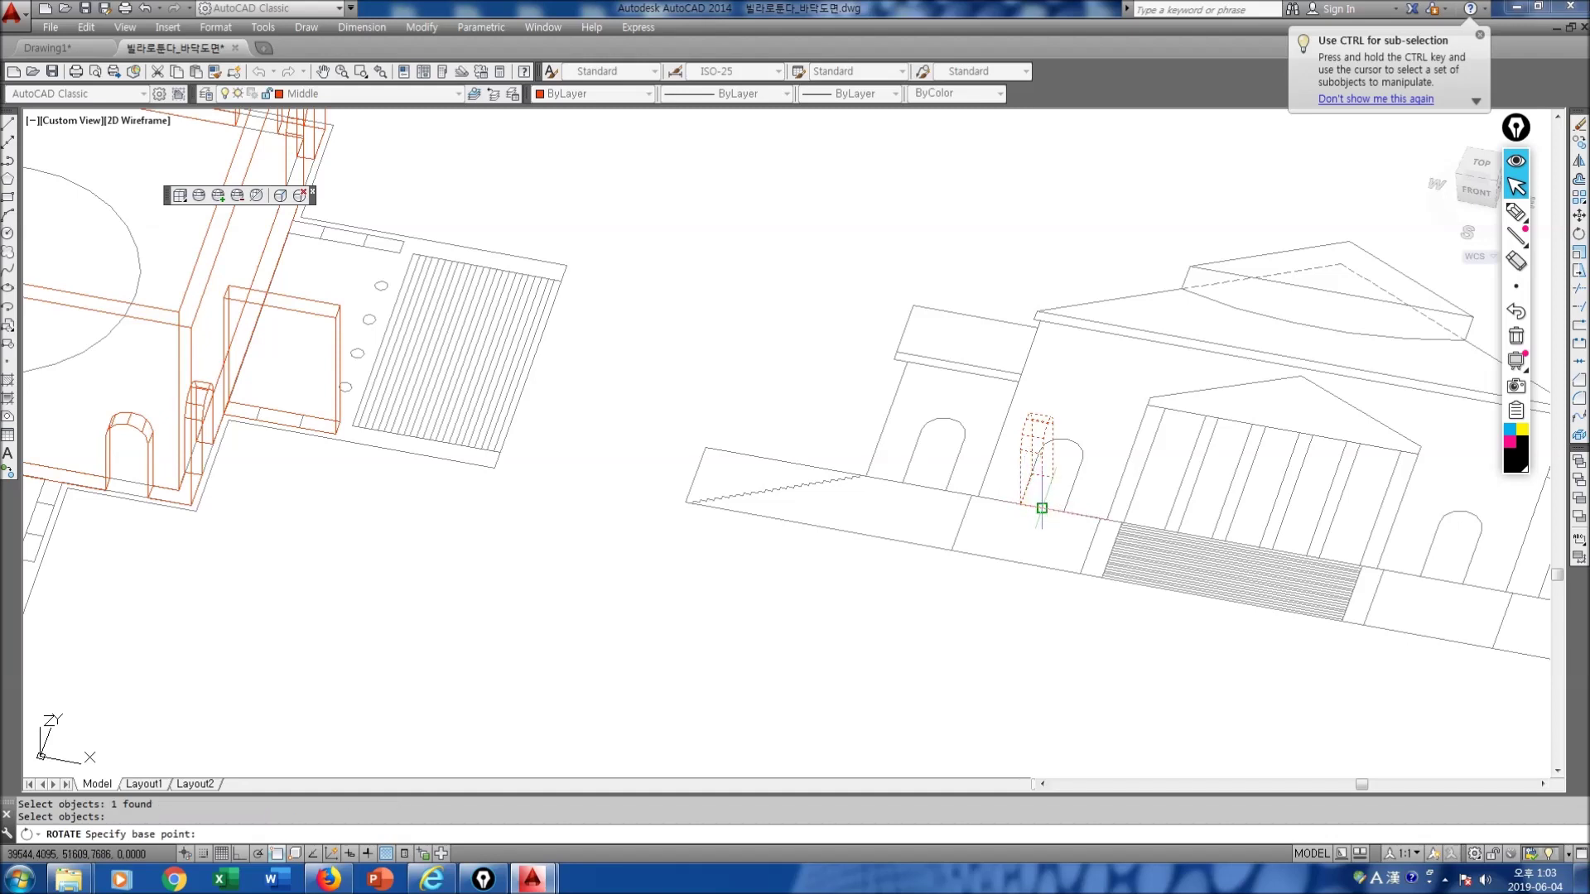
{"action": "left_click", "coordinate": [1021, 505]}
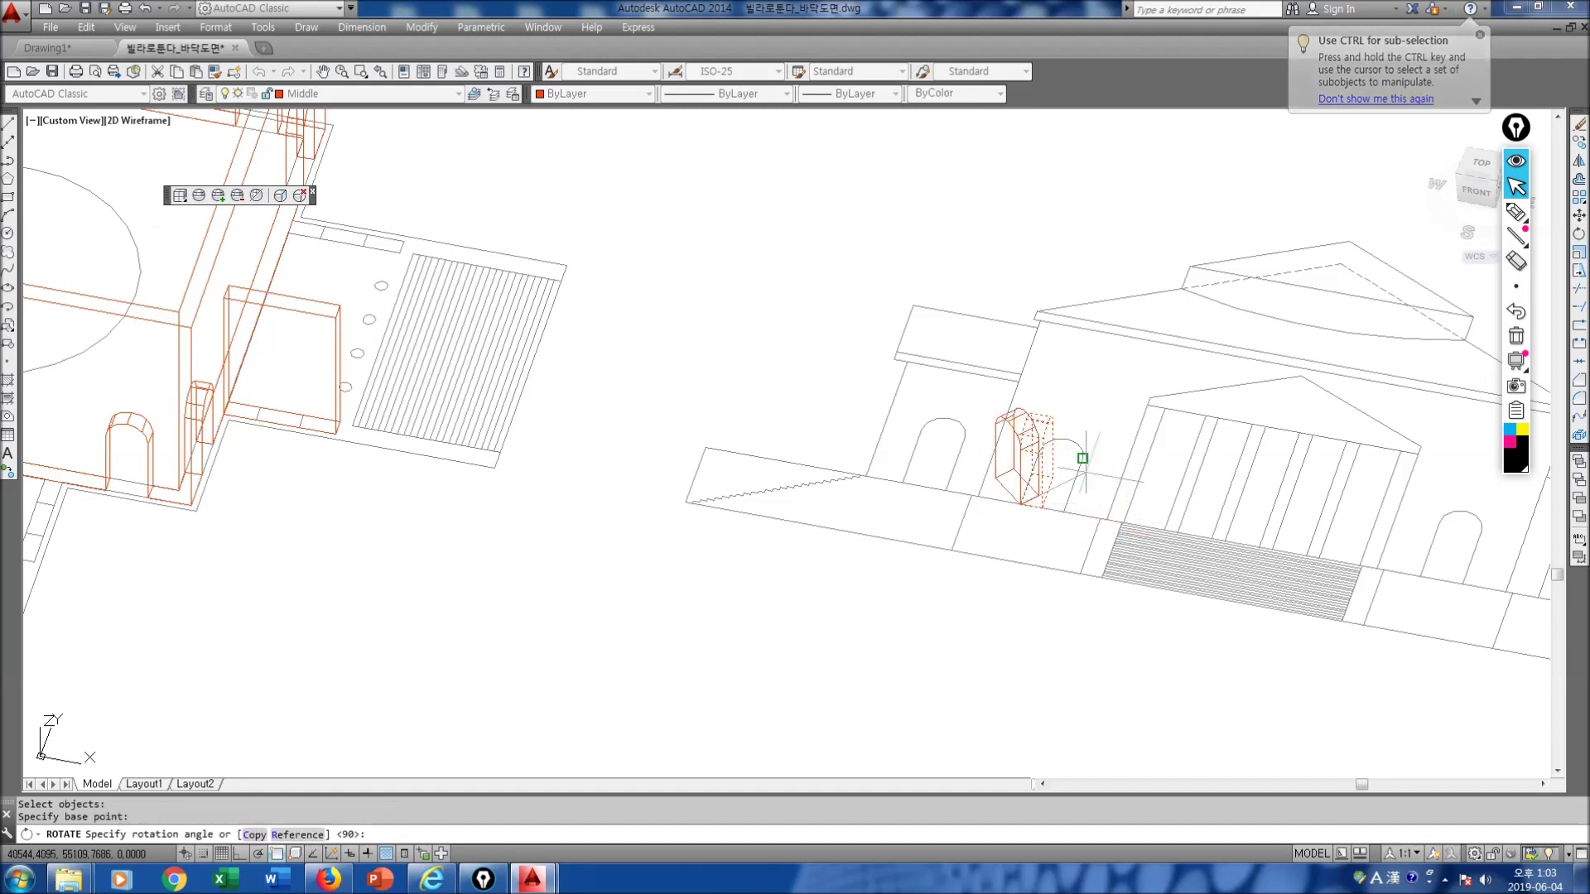
{"action": "type", "text": "90"}
{"action": "key", "text": "Return"}
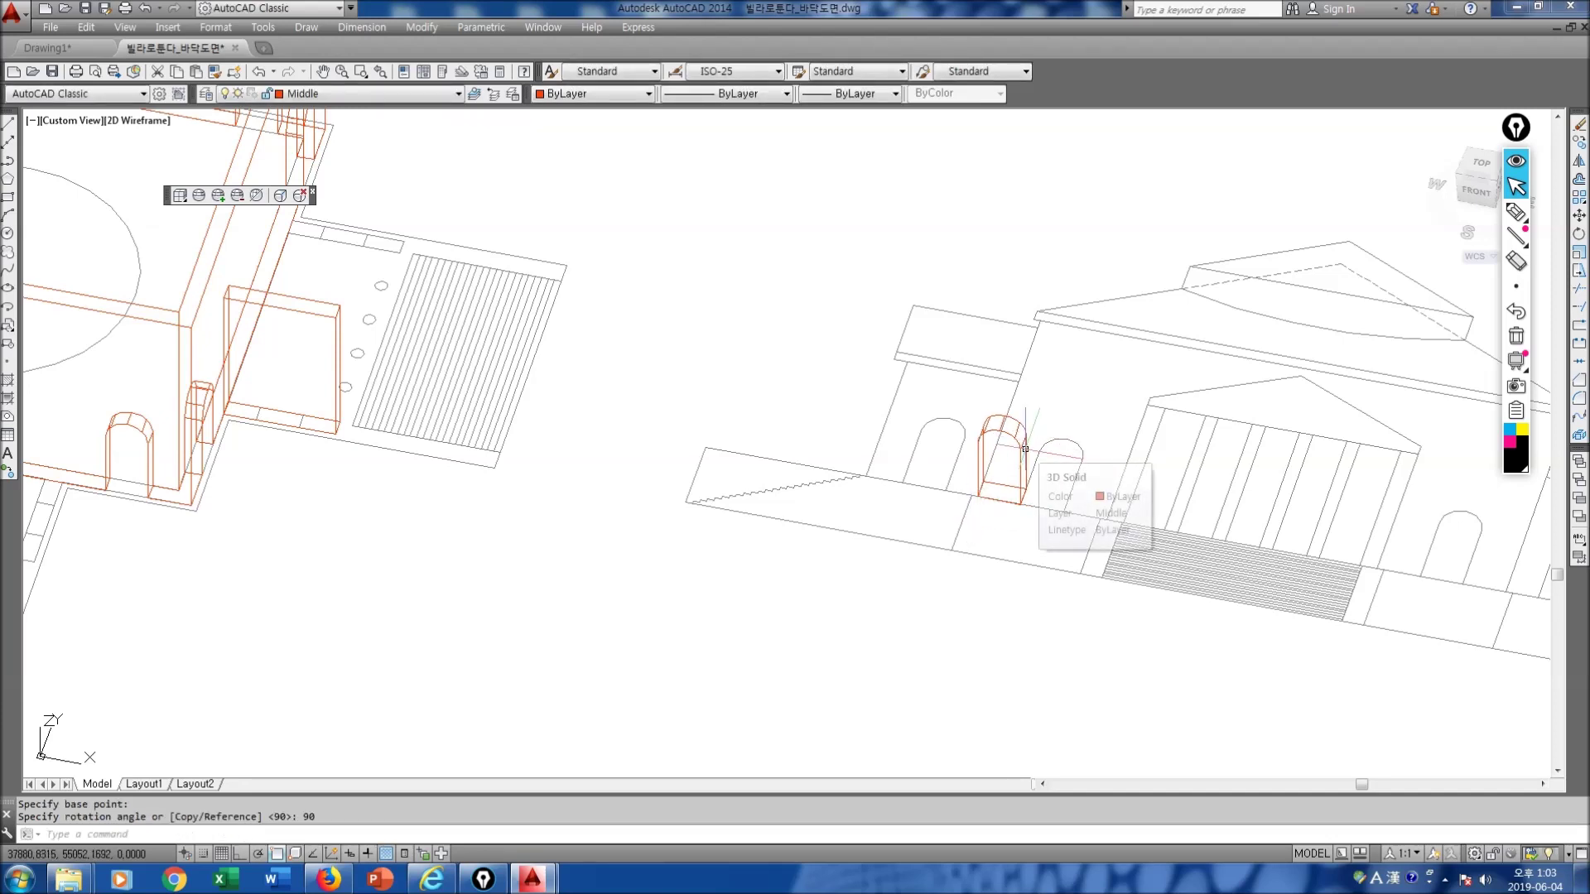
Step: Copy the rotated arch solid from its base midpoint into the marked opening of the extruded portico wall
{"action": "type", "text": "co"}
{"action": "key", "text": "Return"}
{"action": "left_click", "coordinate": [1025, 449]}
{"action": "key", "text": "Return"}
{"action": "left_click", "coordinate": [1026, 489]}
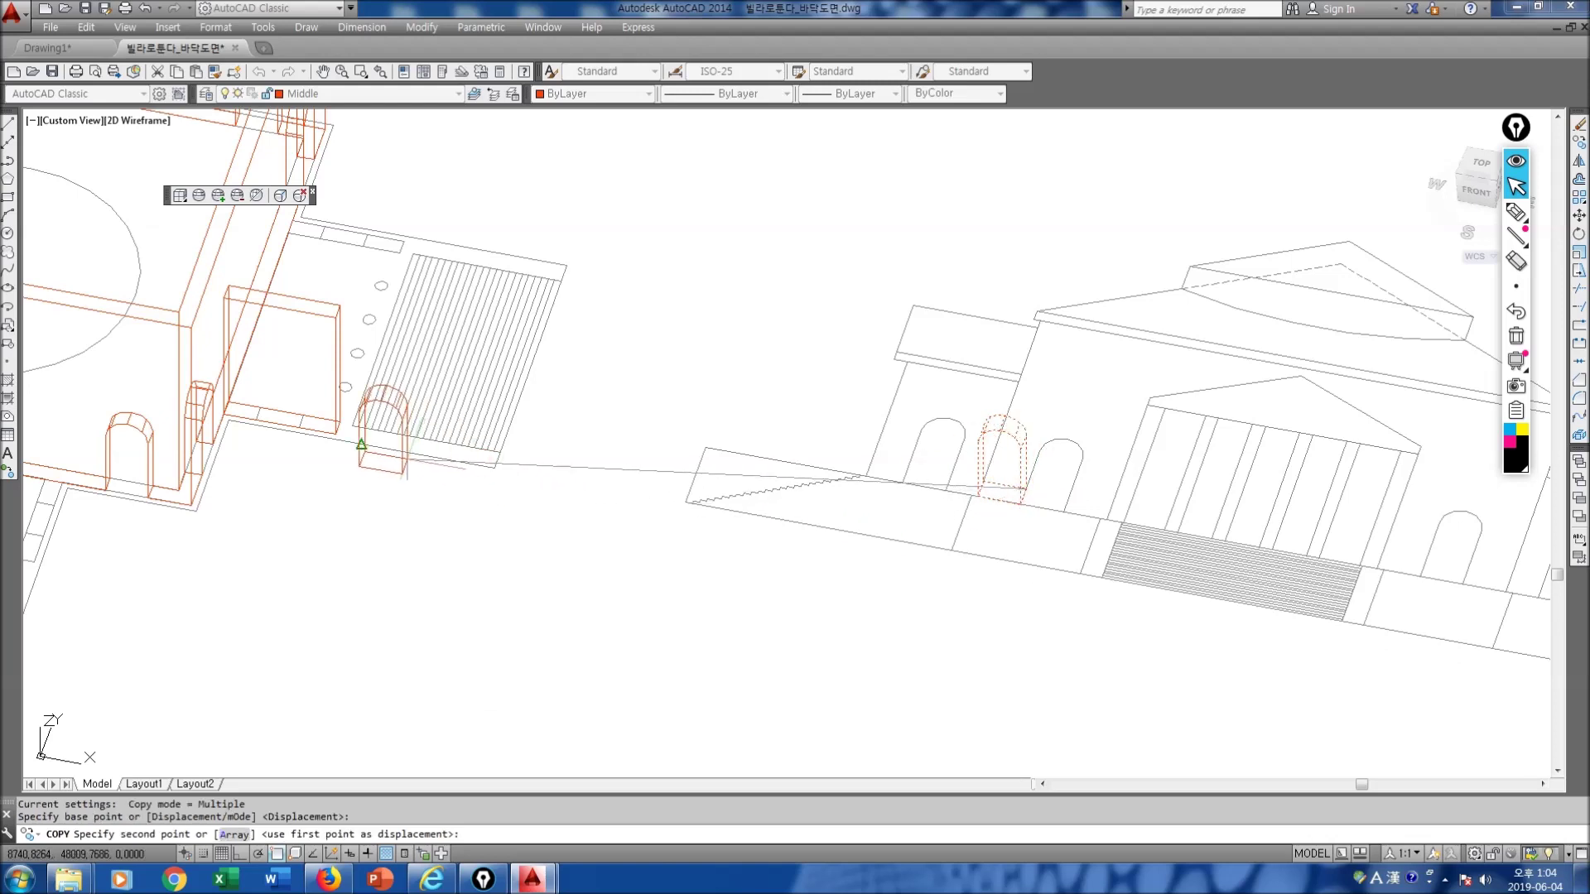
{"action": "left_click", "coordinate": [303, 415]}
{"action": "key", "text": "Escape"}
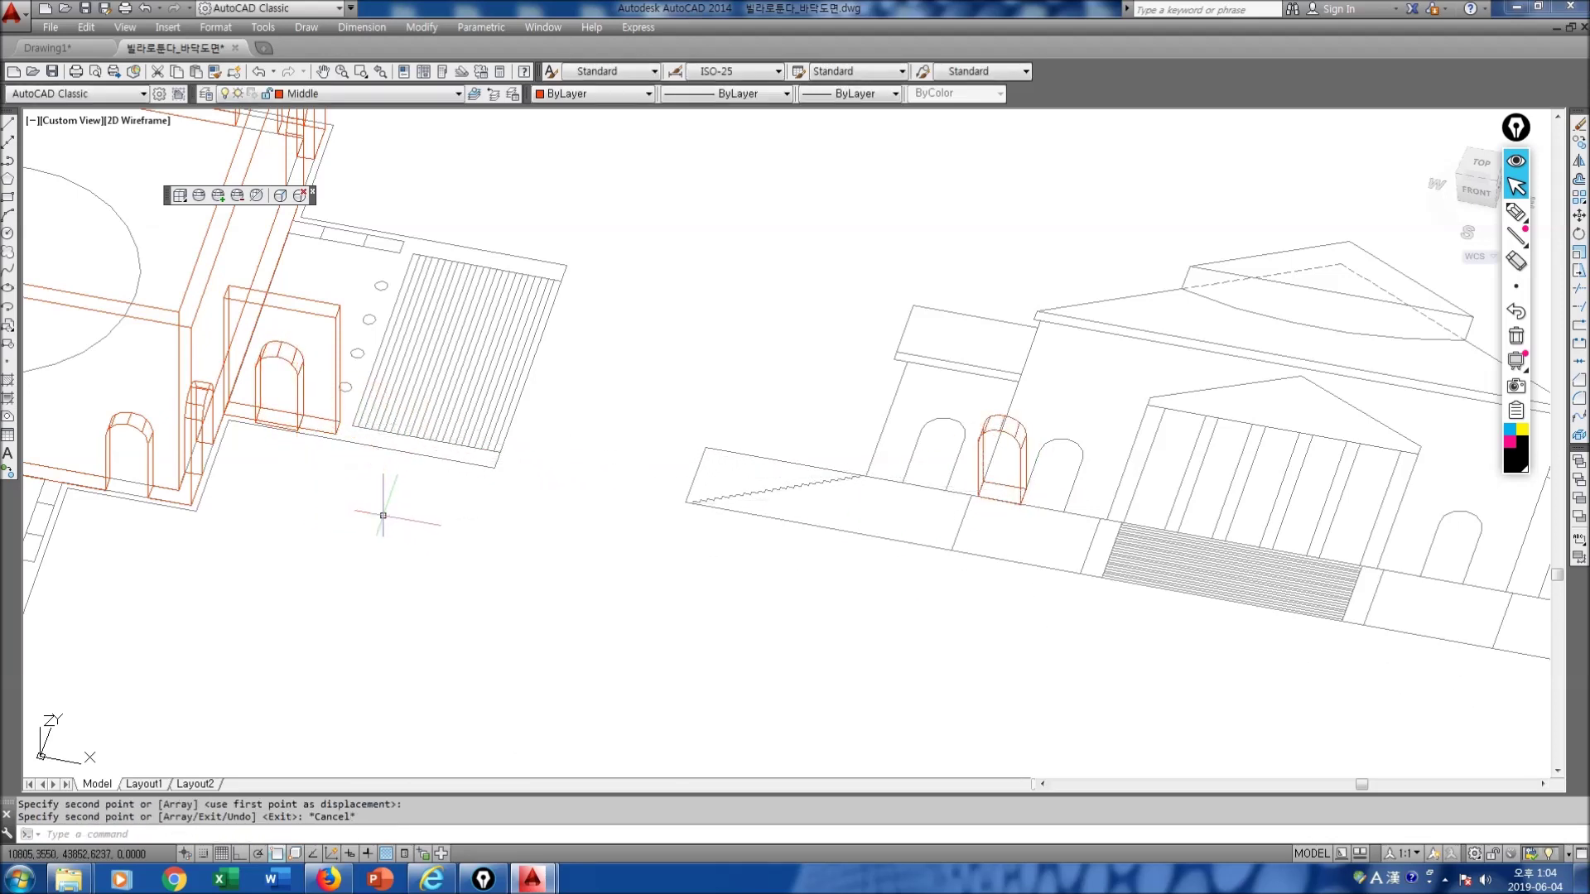
Step: Subtract the copied arch solid from the portico side wall to cut the arched opening
{"action": "scroll", "coordinate": [774, 572], "scroll_direction": "up", "scroll_amount": 2}
{"action": "scroll", "coordinate": [720, 465], "scroll_direction": "up", "scroll_amount": 2}
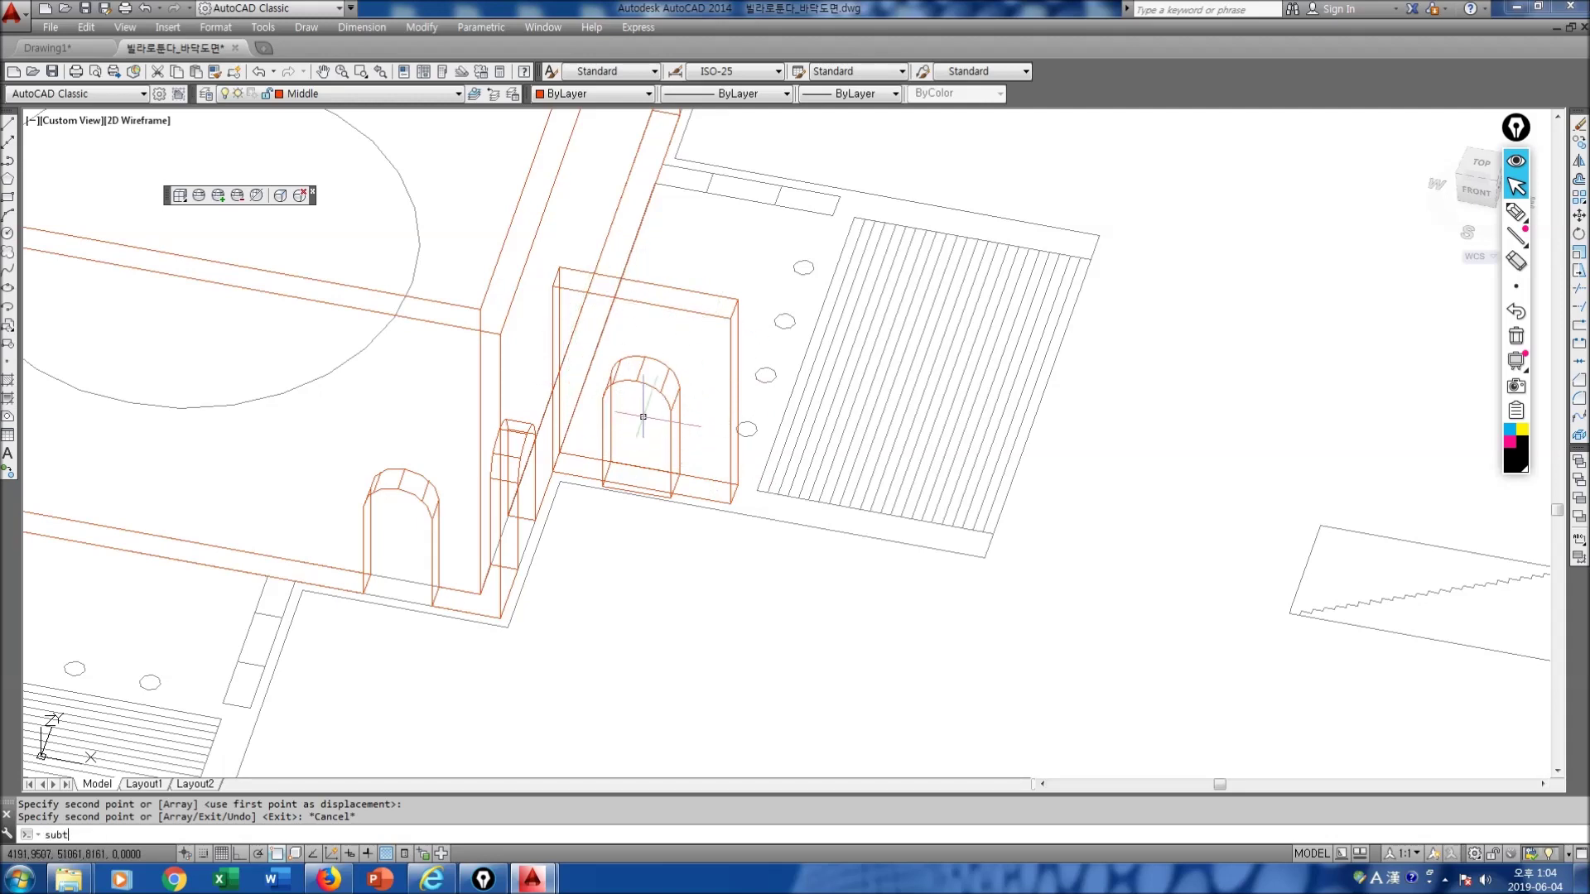
{"action": "key", "text": "Return"}
{"action": "left_click", "coordinate": [711, 314]}
{"action": "key", "text": "Return"}
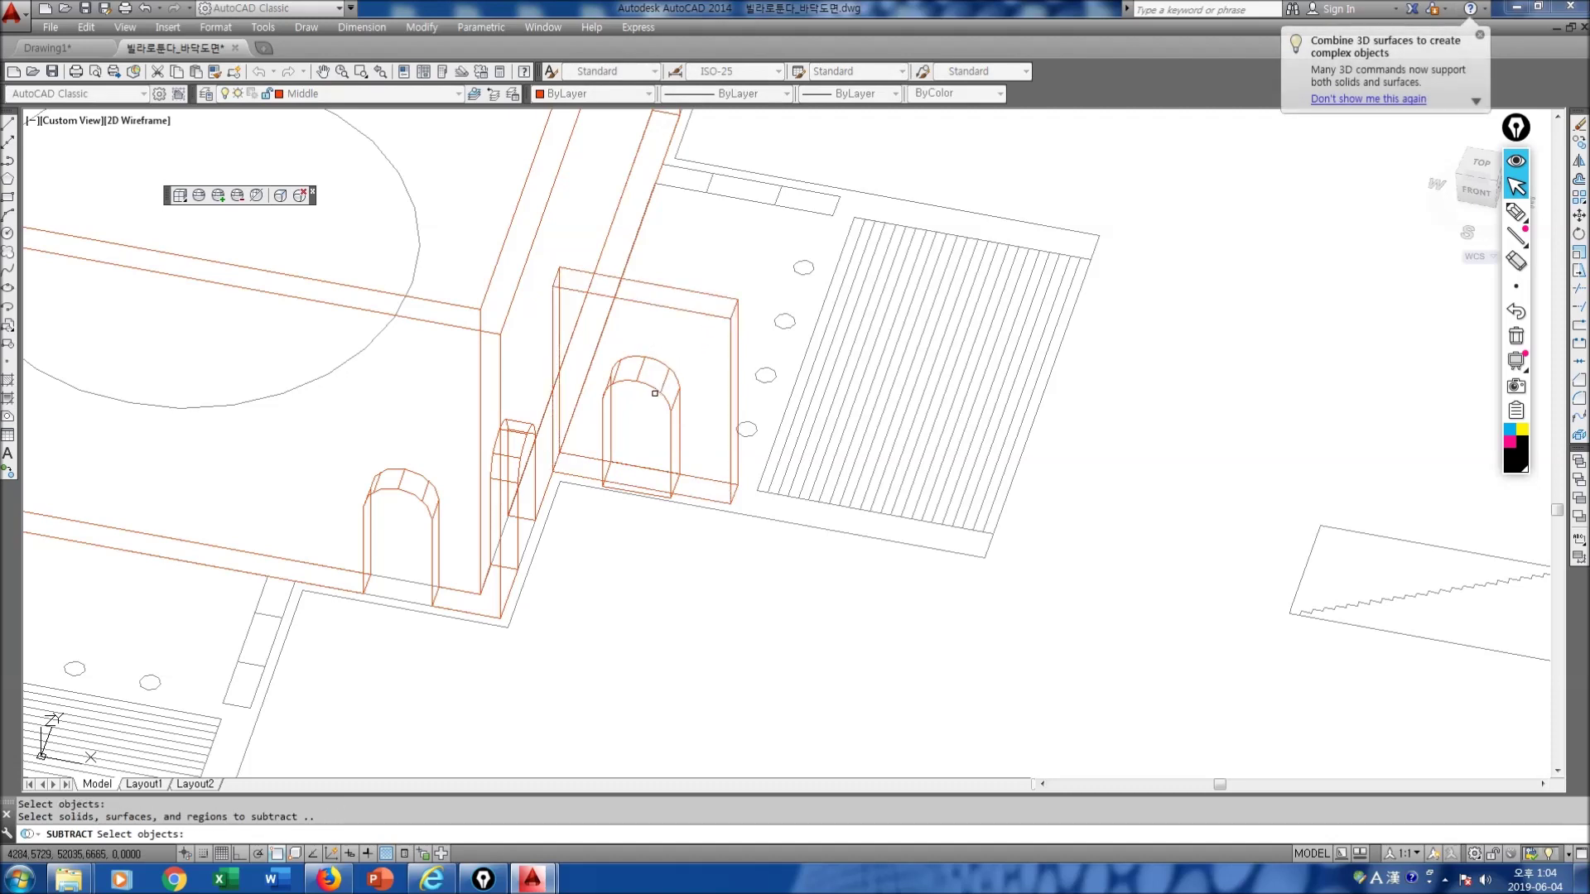
{"action": "left_click", "coordinate": [658, 393]}
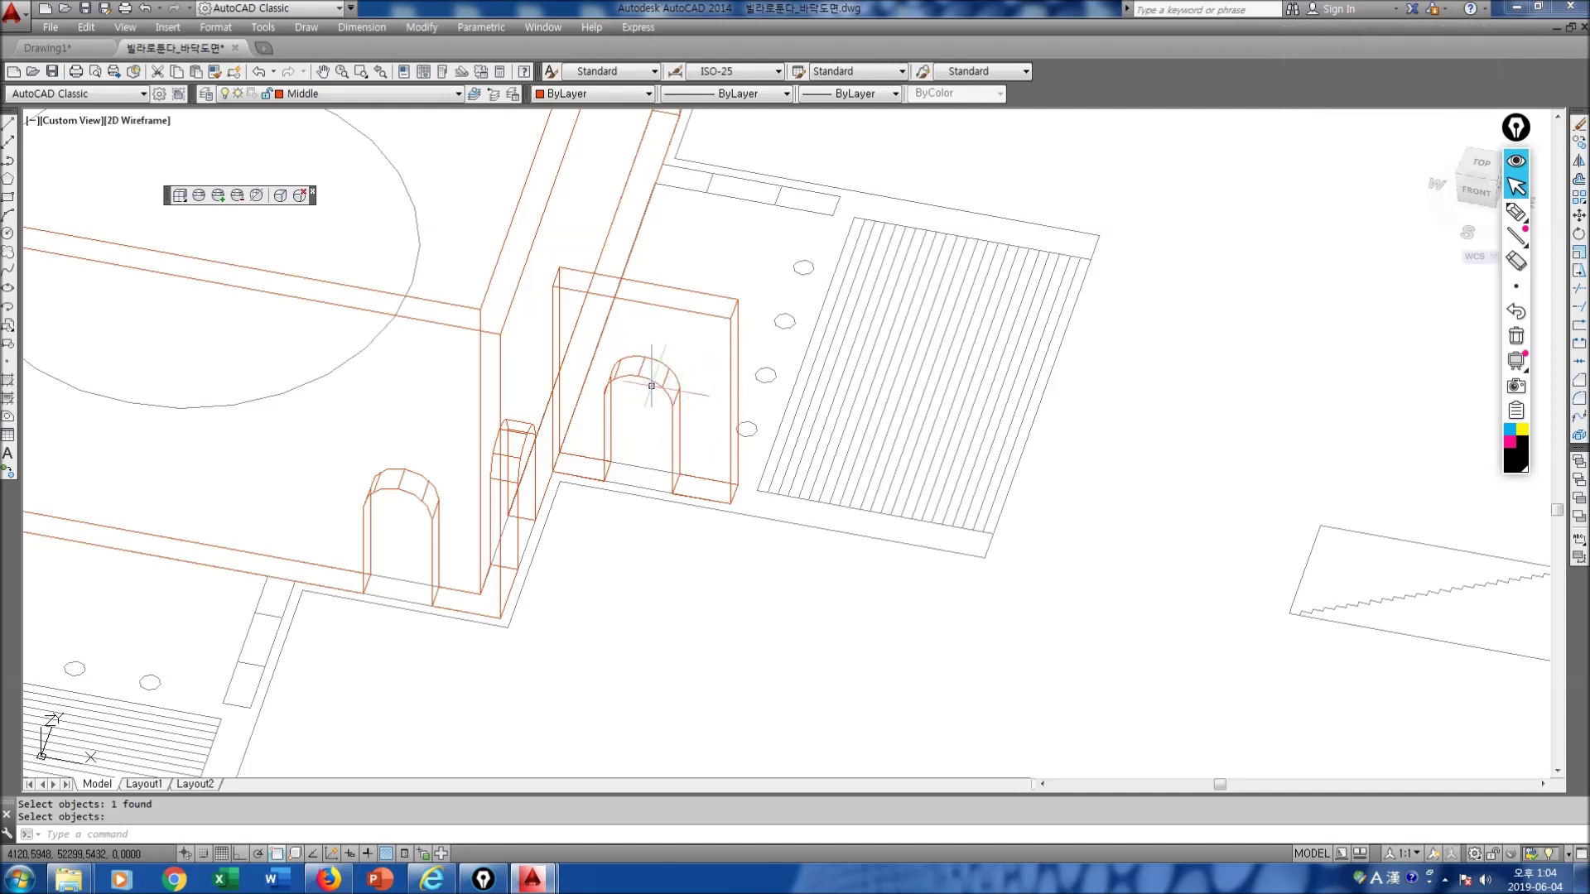
Step: Copy the arched portico wall by its outer base corner onto the matching wall strip on the opposite side of the east portico
{"action": "scroll", "coordinate": [671, 416], "scroll_direction": "down", "scroll_amount": 5}
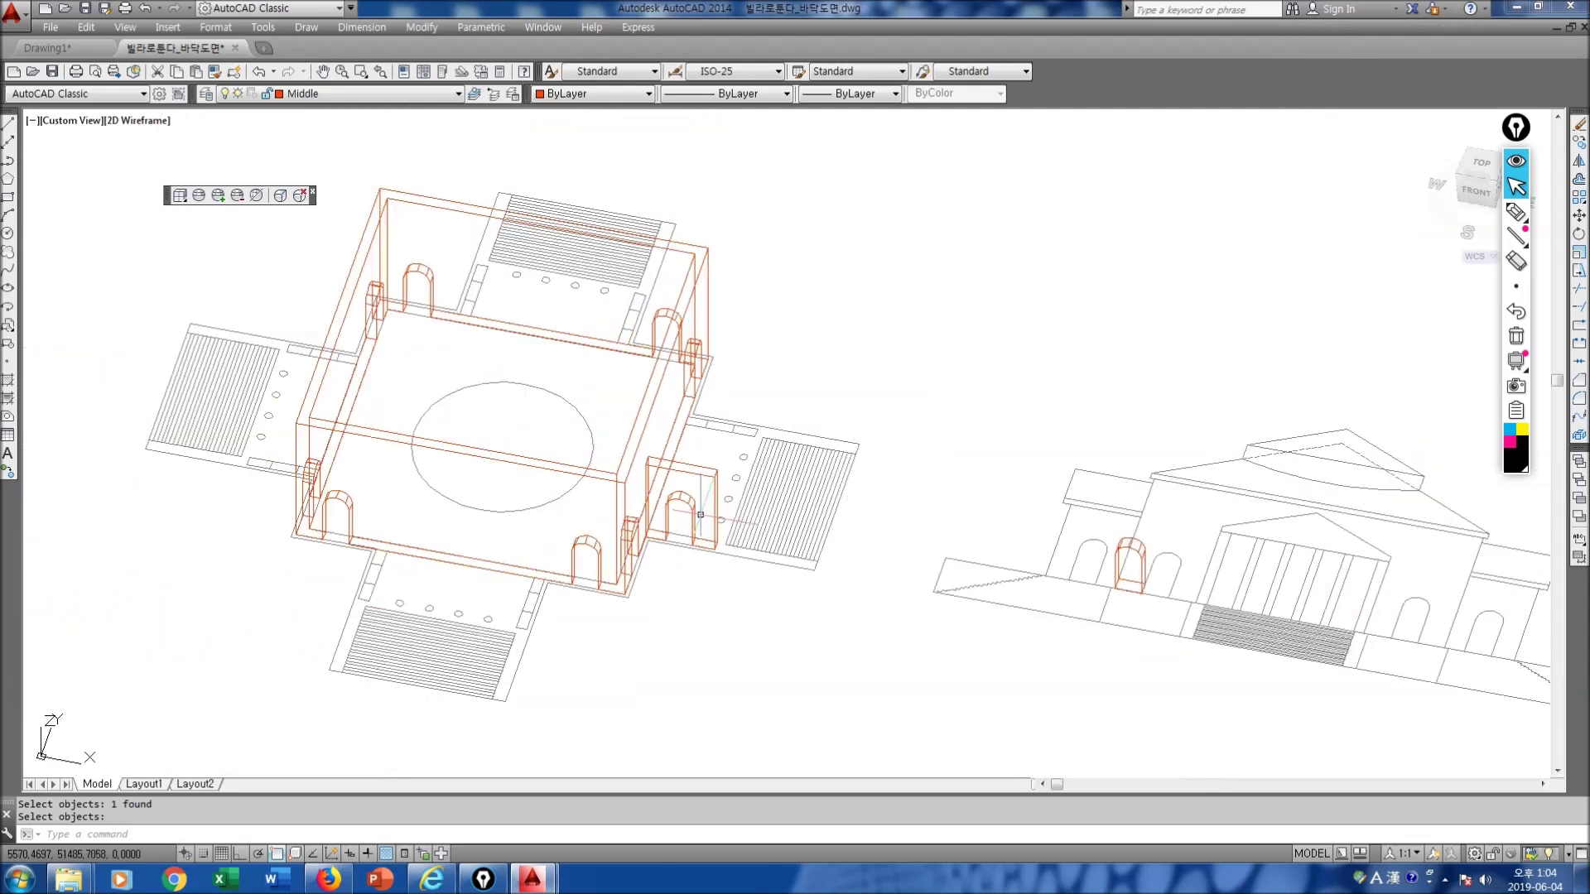
{"action": "type", "text": "co"}
{"action": "key", "text": "Return"}
{"action": "left_click", "coordinate": [707, 478]}
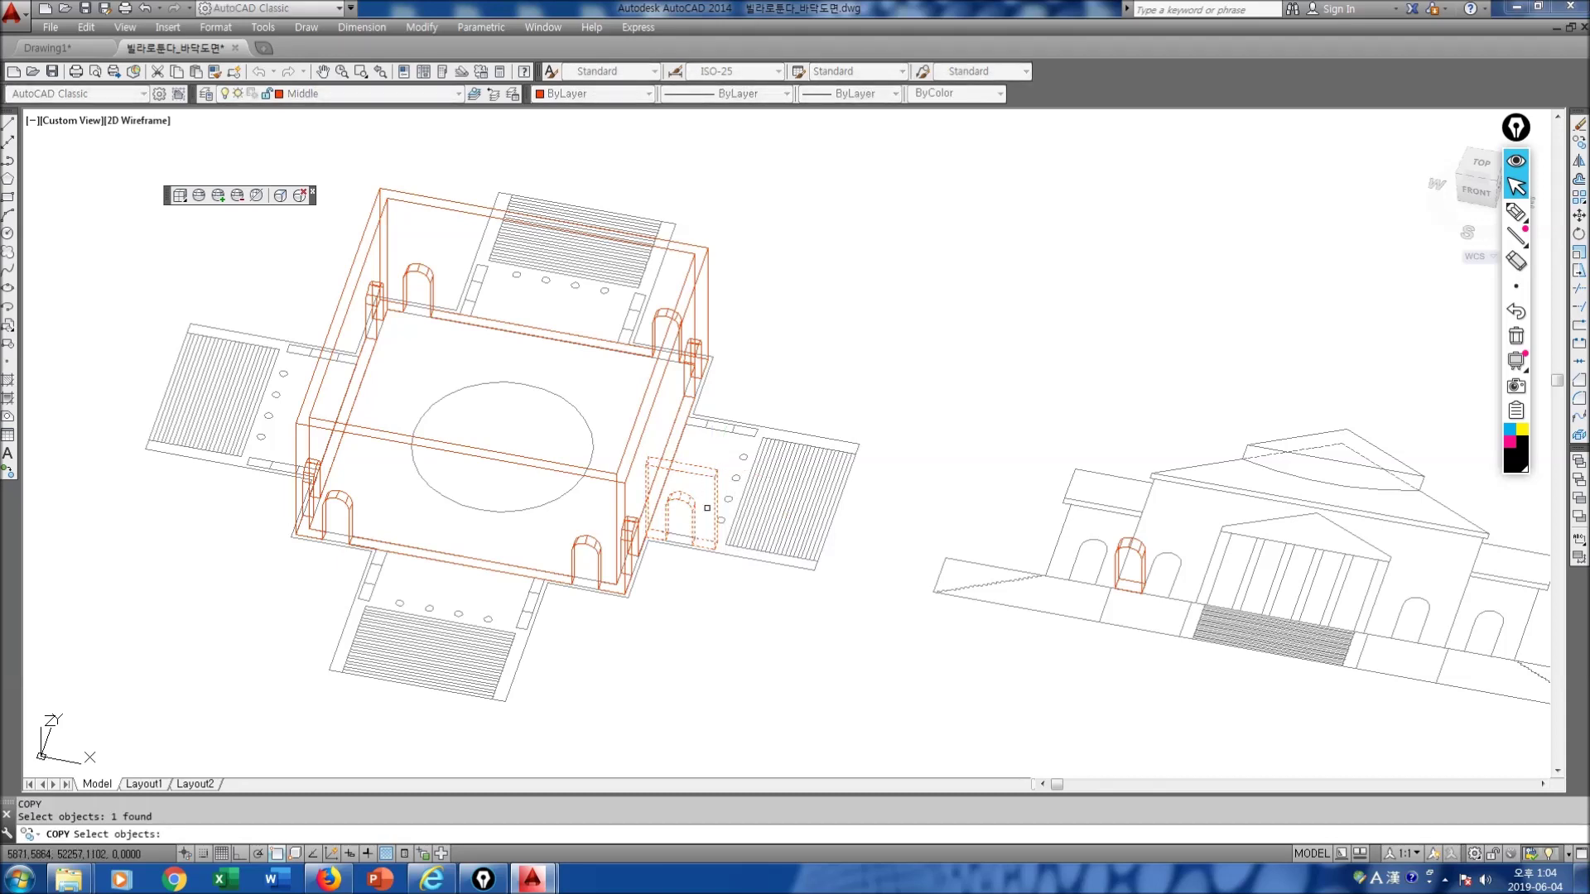
{"action": "key", "text": "Return"}
{"action": "scroll", "coordinate": [716, 513], "scroll_direction": "up", "scroll_amount": 5}
{"action": "left_click", "coordinate": [718, 472]}
{"action": "scroll", "coordinate": [718, 472], "scroll_direction": "down", "scroll_amount": 5}
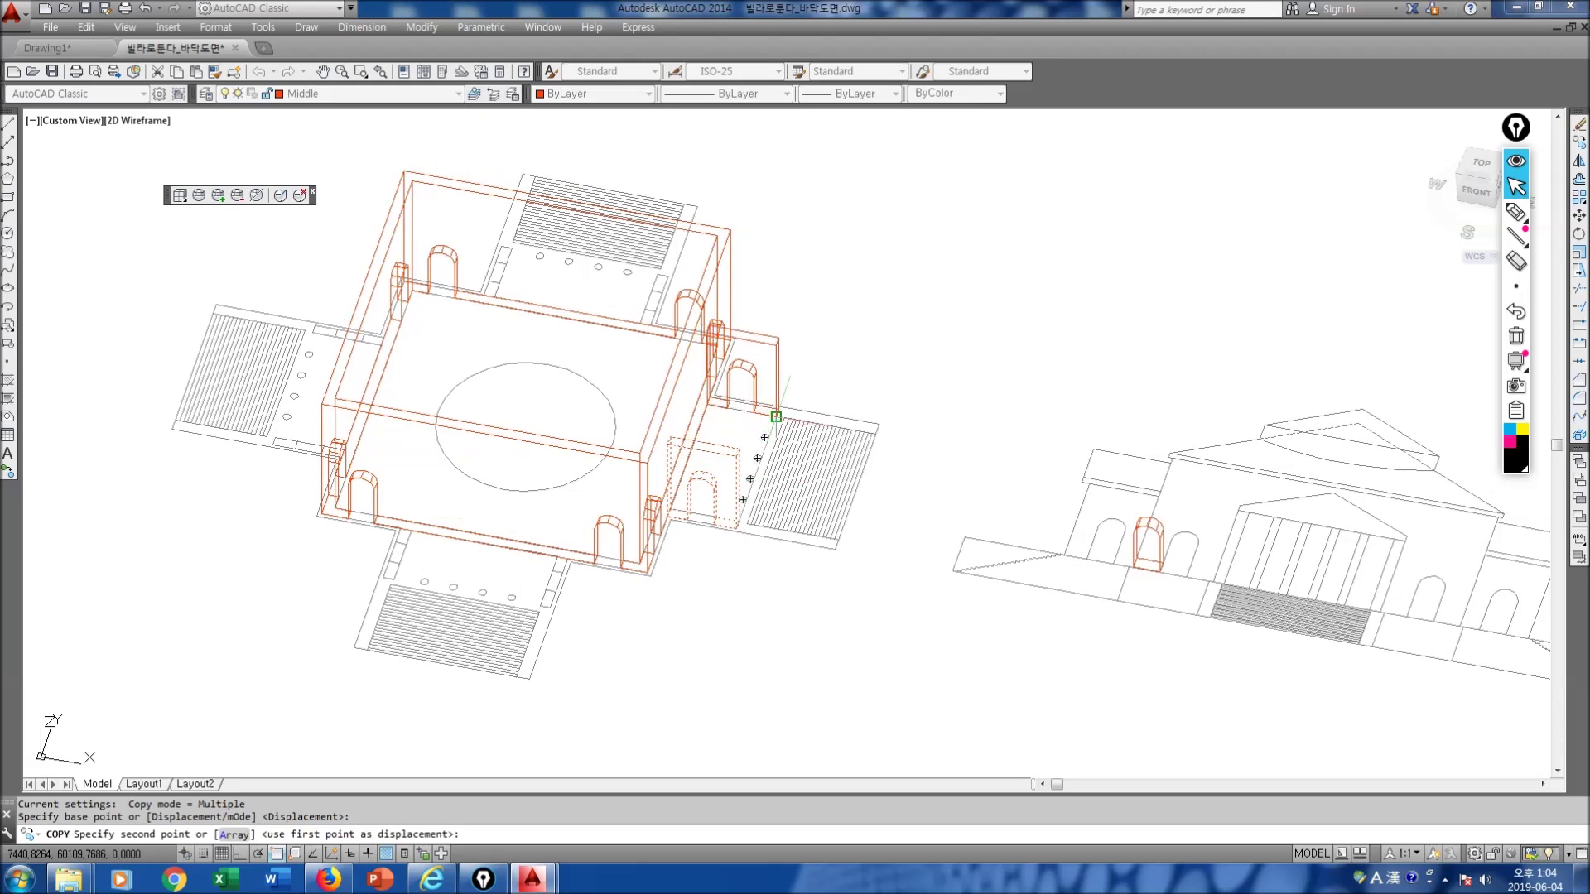
{"action": "scroll", "coordinate": [776, 416], "scroll_direction": "up", "scroll_amount": 5}
{"action": "left_click", "coordinate": [768, 414]}
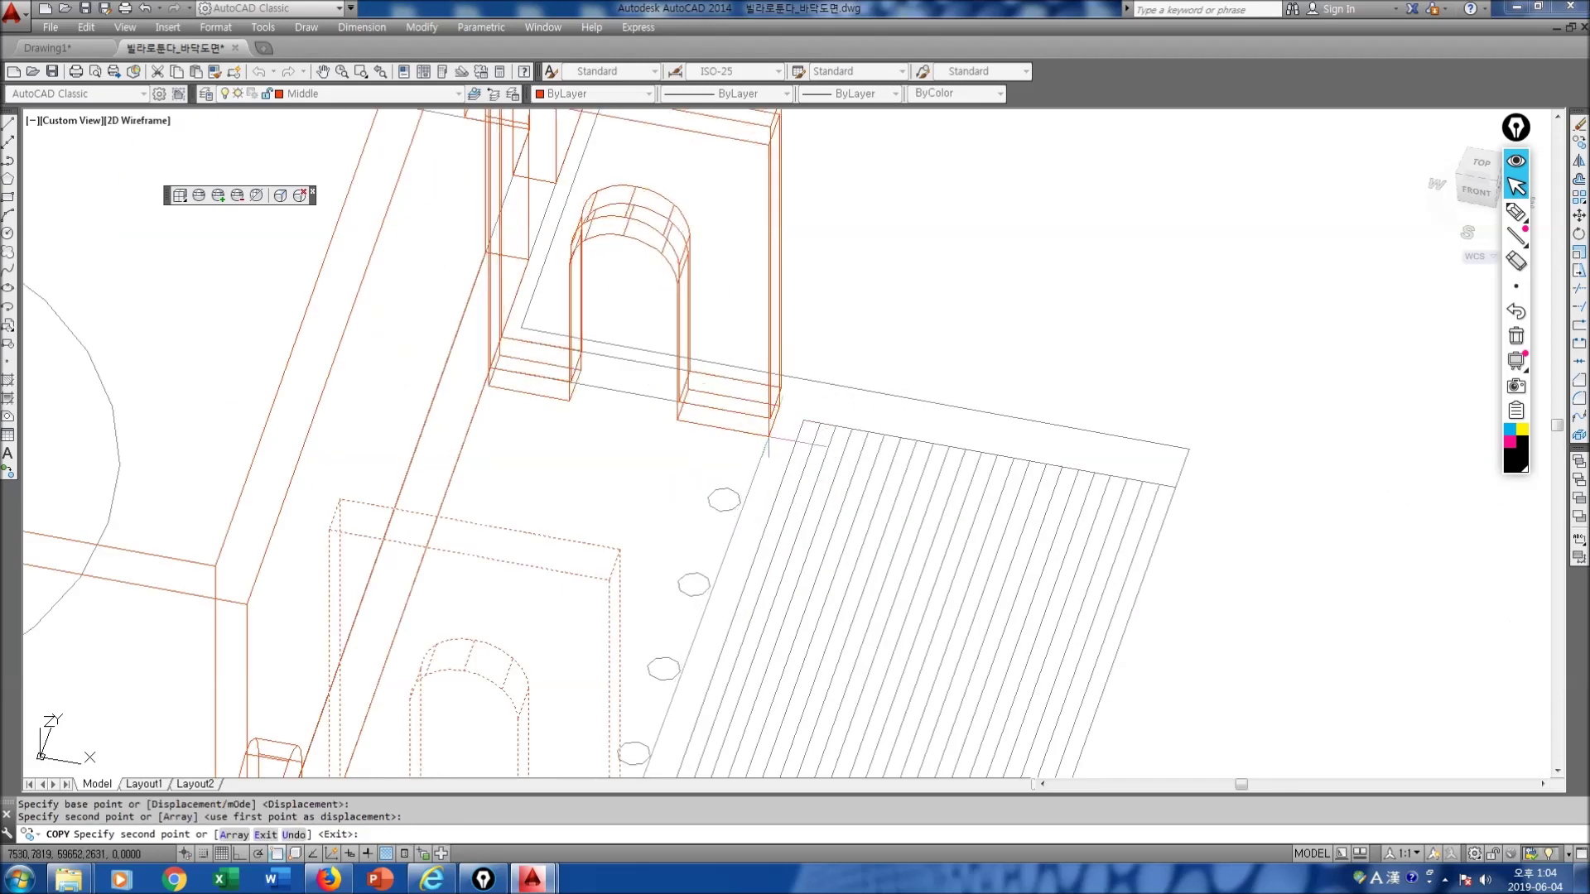
Step: Copy the arched portico wall by the same base corner onto both side wall strips of the west portico
{"action": "scroll", "coordinate": [768, 414], "scroll_direction": "down", "scroll_amount": 5}
{"action": "scroll", "coordinate": [530, 504], "scroll_direction": "up", "scroll_amount": 8}
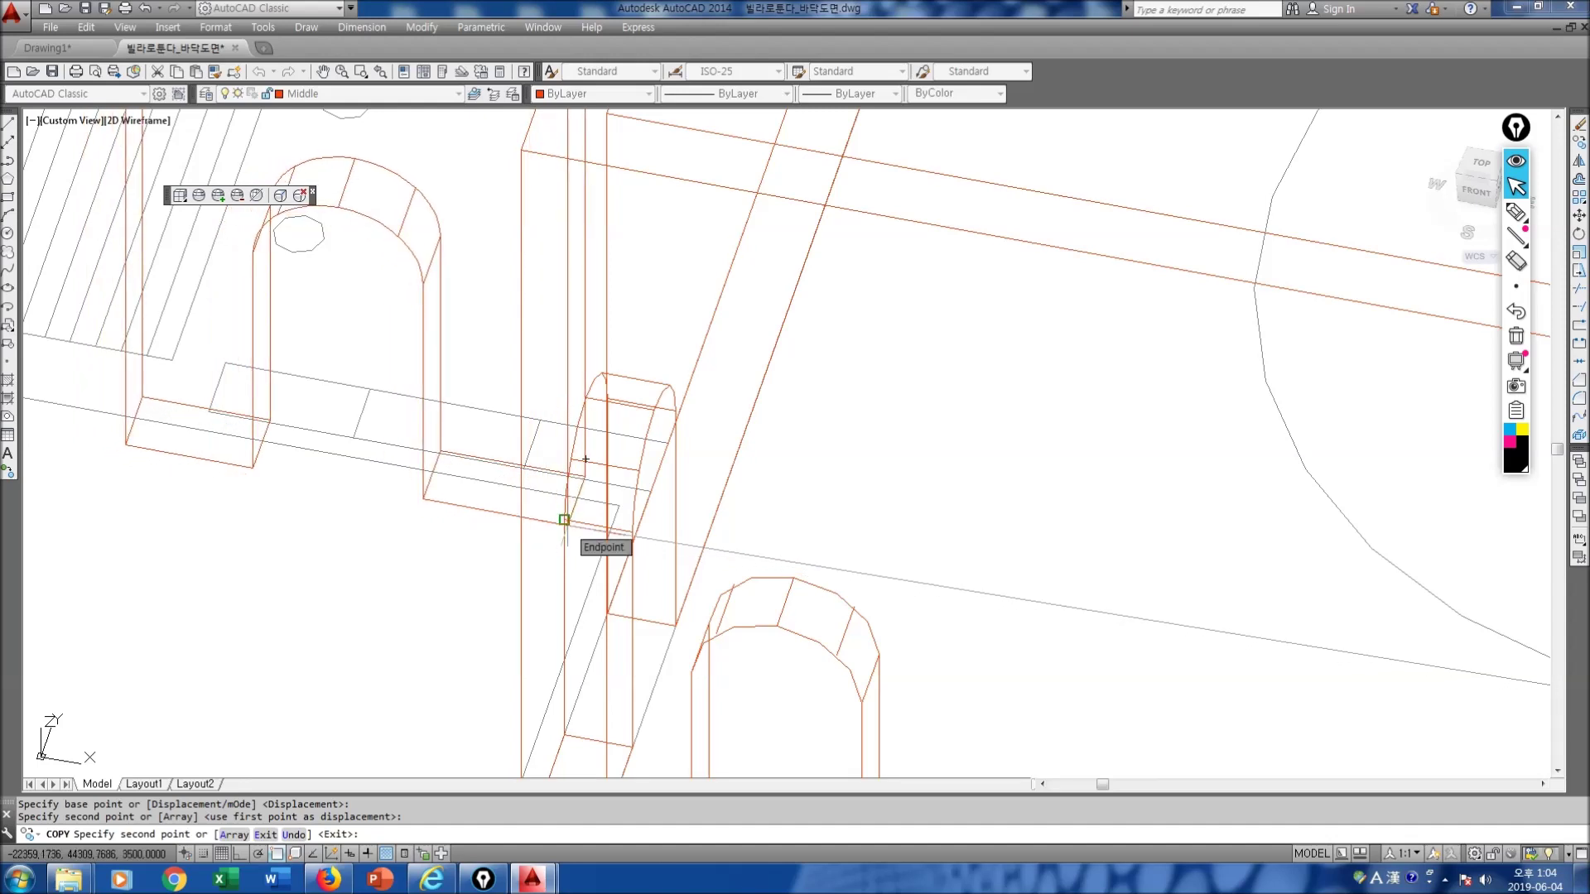
{"action": "type", "text": "'orbit"}
{"action": "key", "text": "Return"}
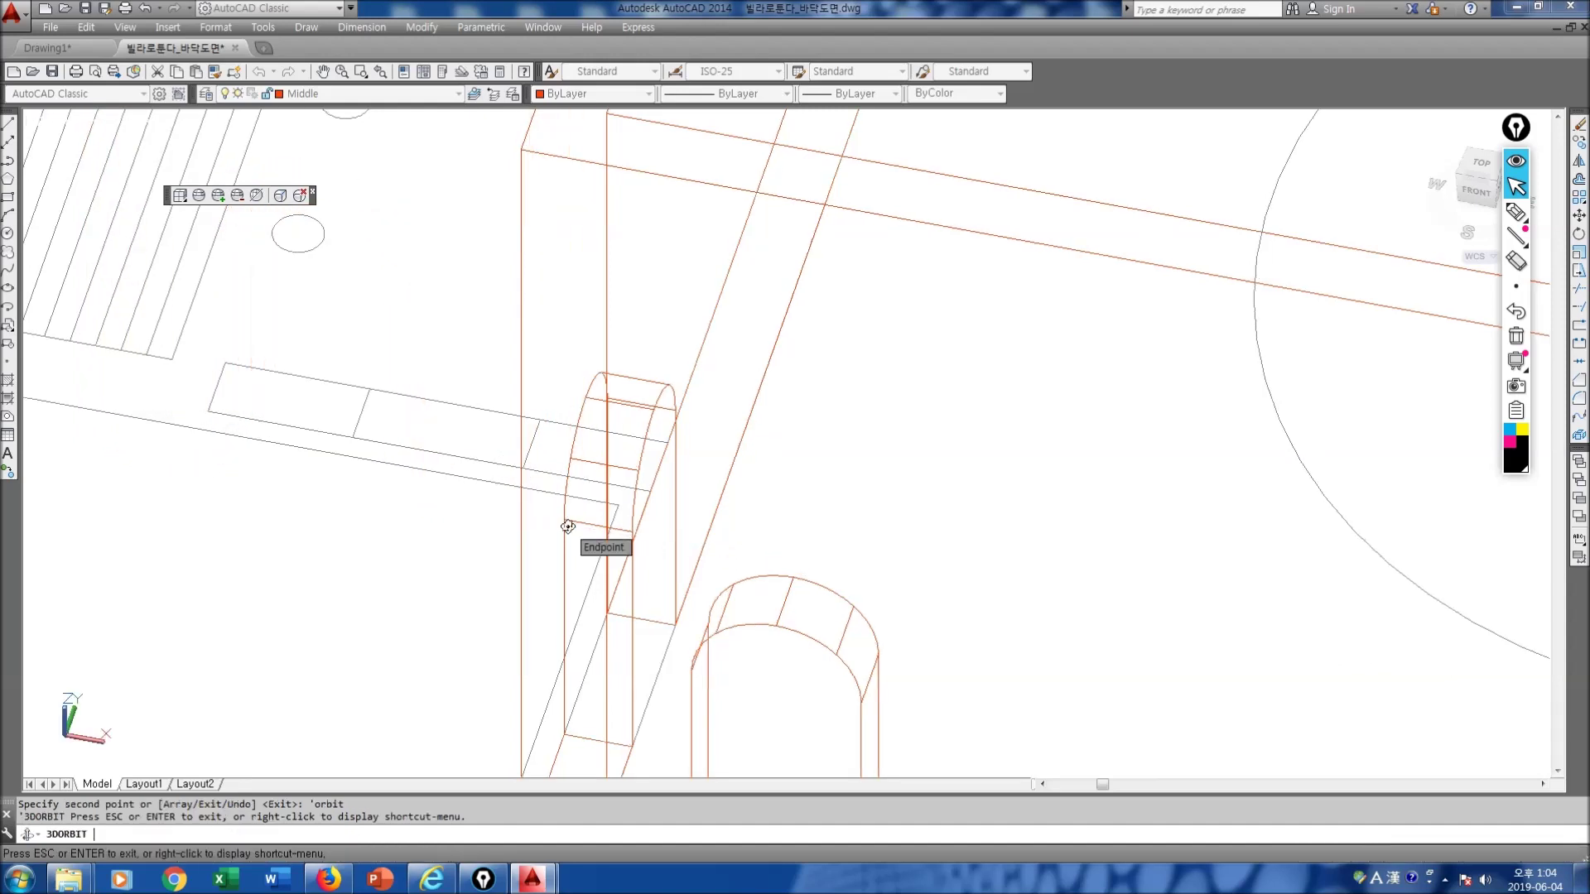
{"action": "left_click_drag", "start_coordinate": [536, 512], "coordinate": [618, 519]}
{"action": "key", "text": "Escape"}
{"action": "left_click", "coordinate": [643, 412]}
{"action": "scroll", "coordinate": [497, 377], "scroll_direction": "down", "scroll_amount": 5}
{"action": "scroll", "coordinate": [539, 405], "scroll_direction": "up", "scroll_amount": 8}
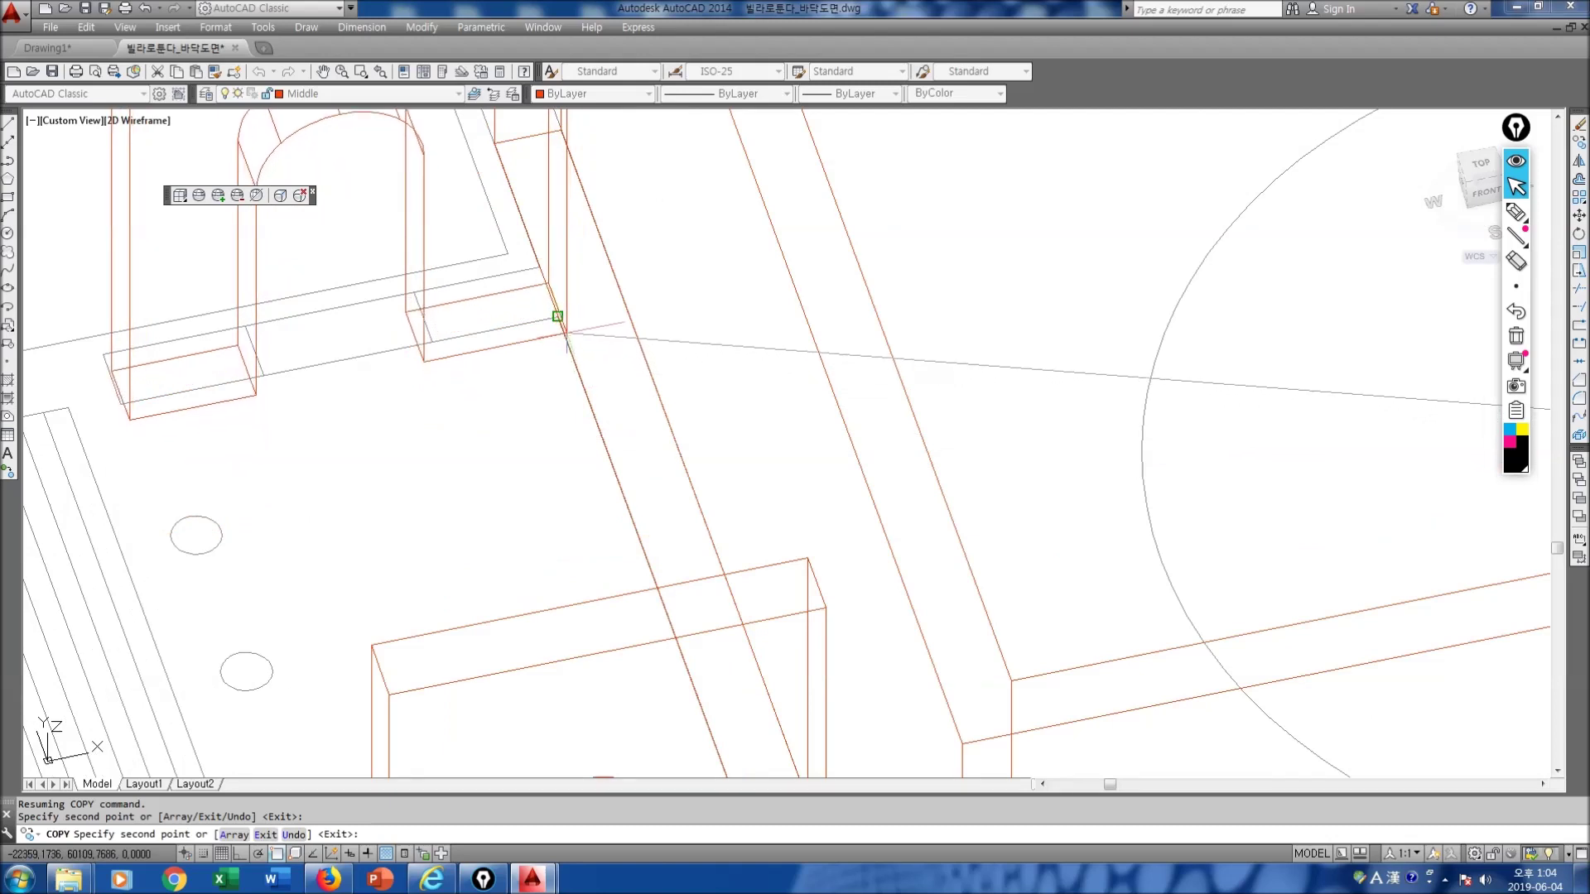
{"action": "left_click", "coordinate": [558, 317]}
Step: Copy the arched wall onto the inner corner of the north portico's west wall strip and finish copying
{"action": "scroll", "coordinate": [563, 392], "scroll_direction": "down", "scroll_amount": 6}
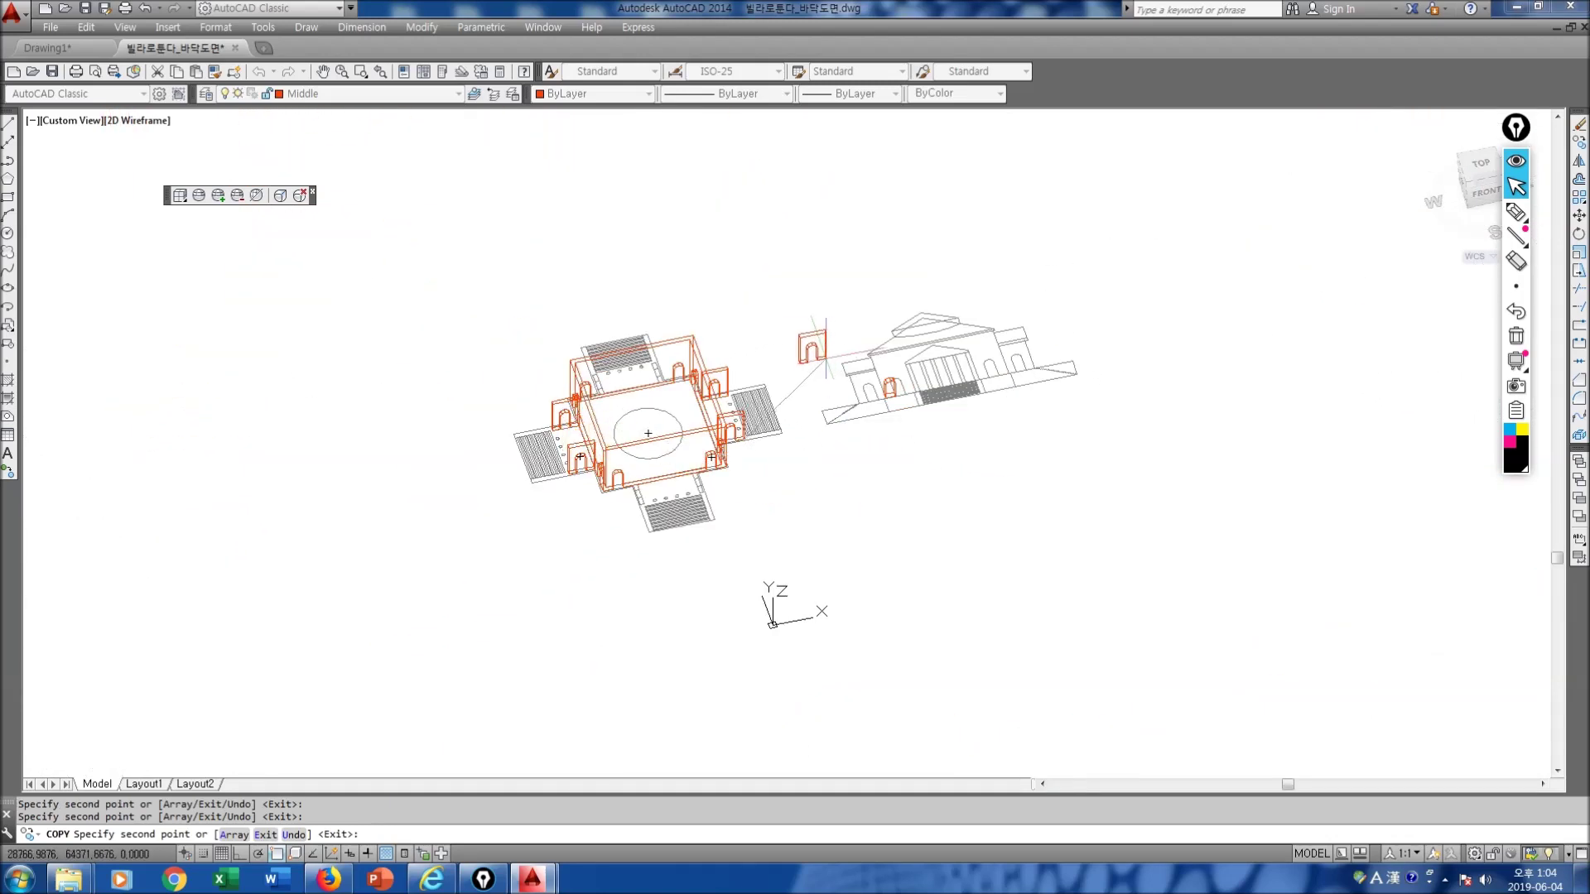
{"action": "scroll", "coordinate": [550, 353], "scroll_direction": "up", "scroll_amount": 6}
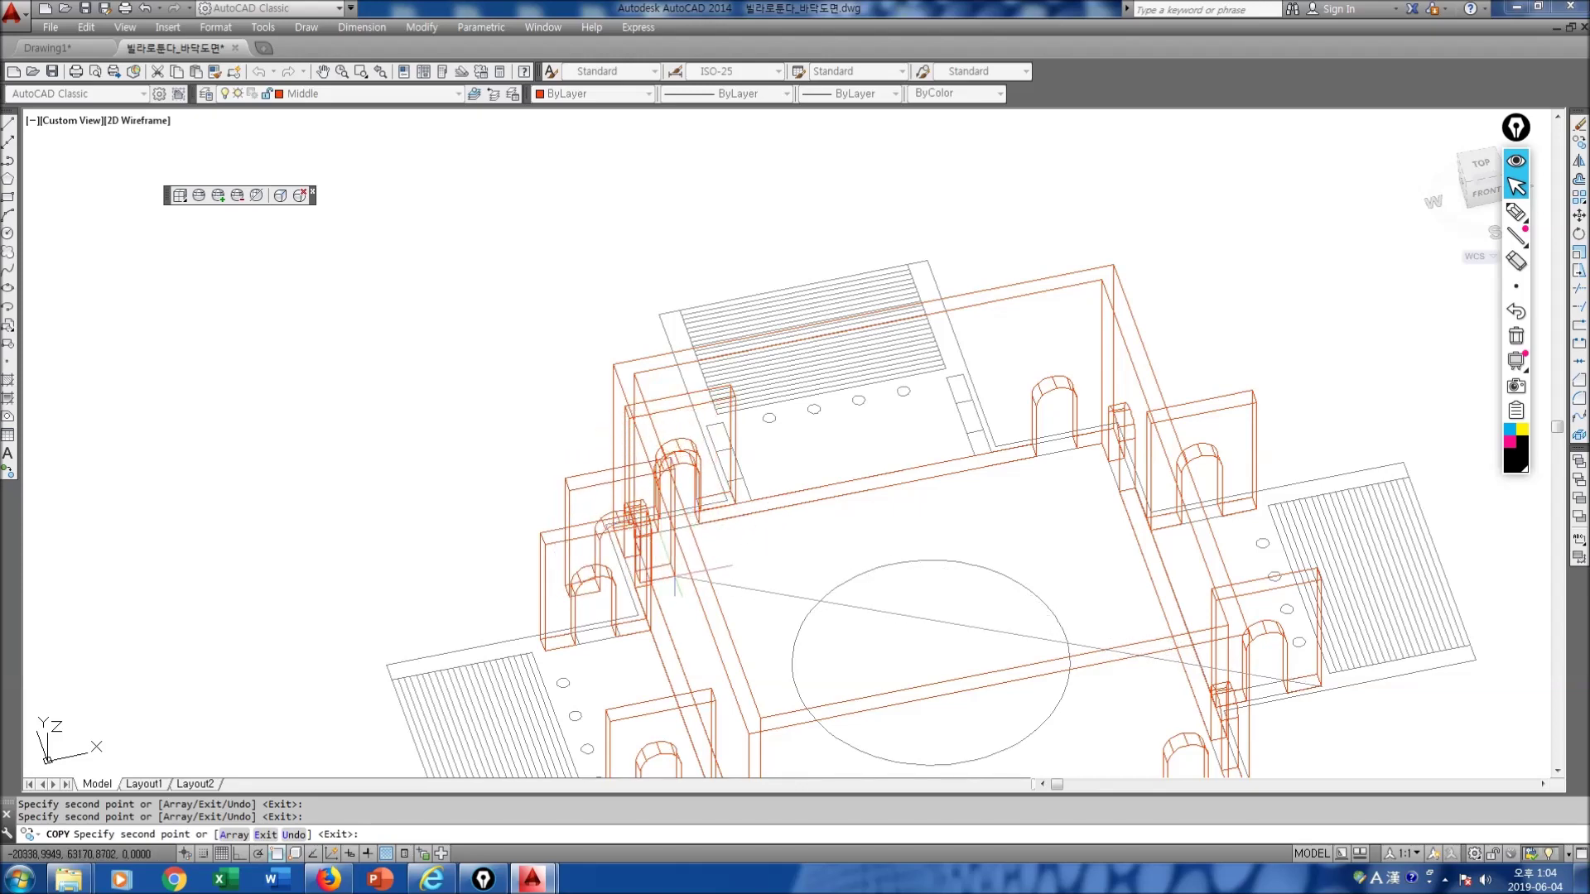
{"action": "key", "text": "Escape"}
Step: Try to rotate the arched wall at the north portico by 90 degrees about its base corner at the wall strip
{"action": "key", "text": "Return"}
{"action": "left_click_drag", "start_coordinate": [675, 577], "coordinate": [1073, 566]}
{"action": "left_click_drag", "start_coordinate": [1143, 605], "coordinate": [1109, 623]}
{"action": "key", "text": "Escape"}
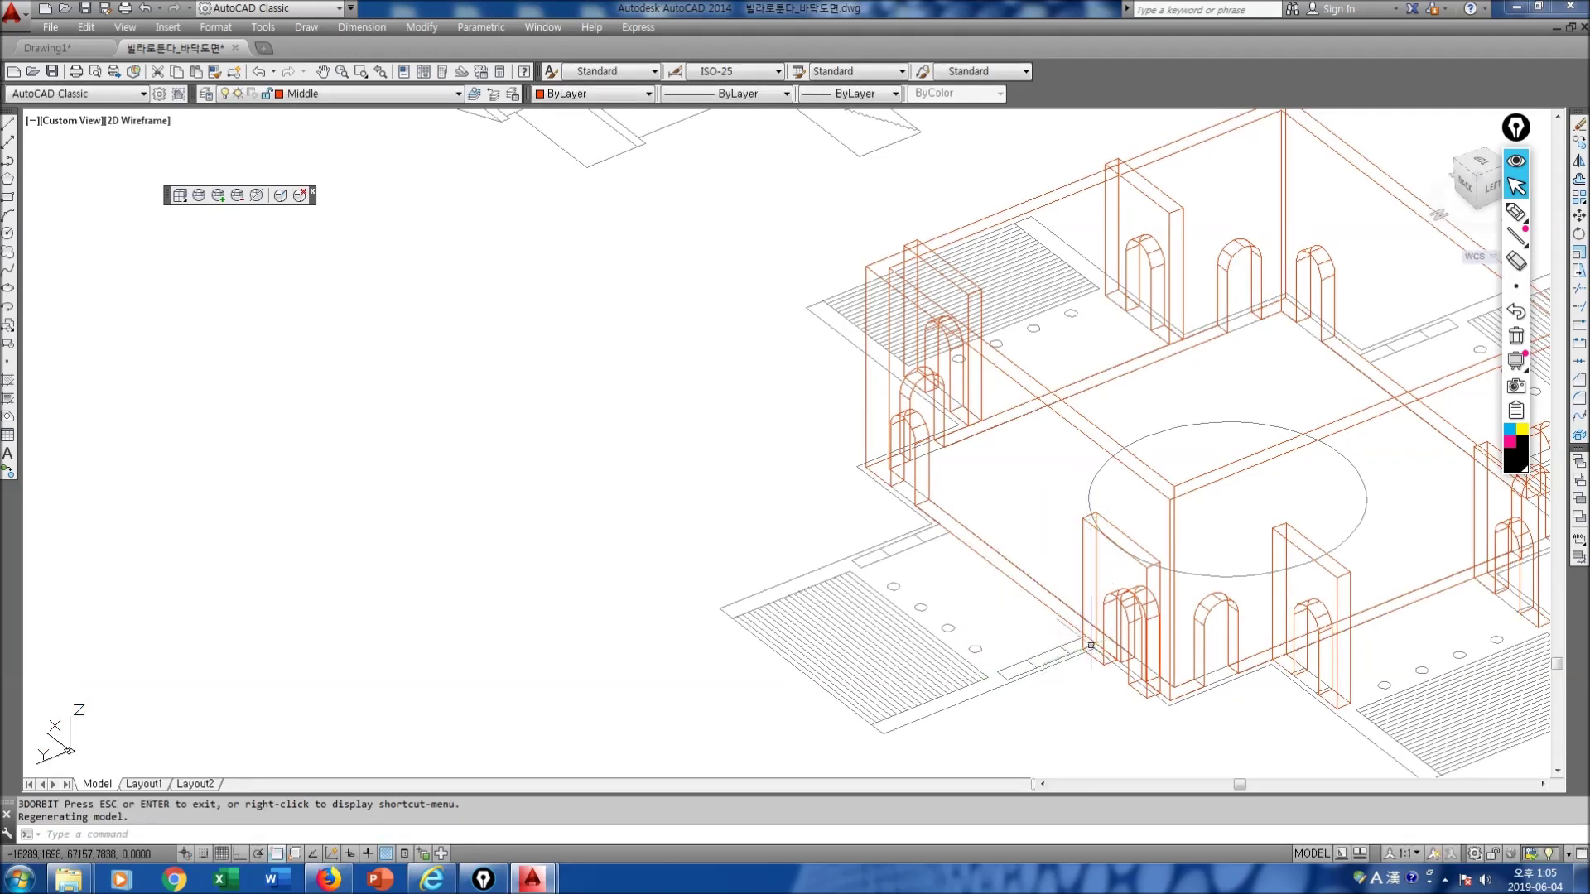
{"action": "type", "text": "RO"}
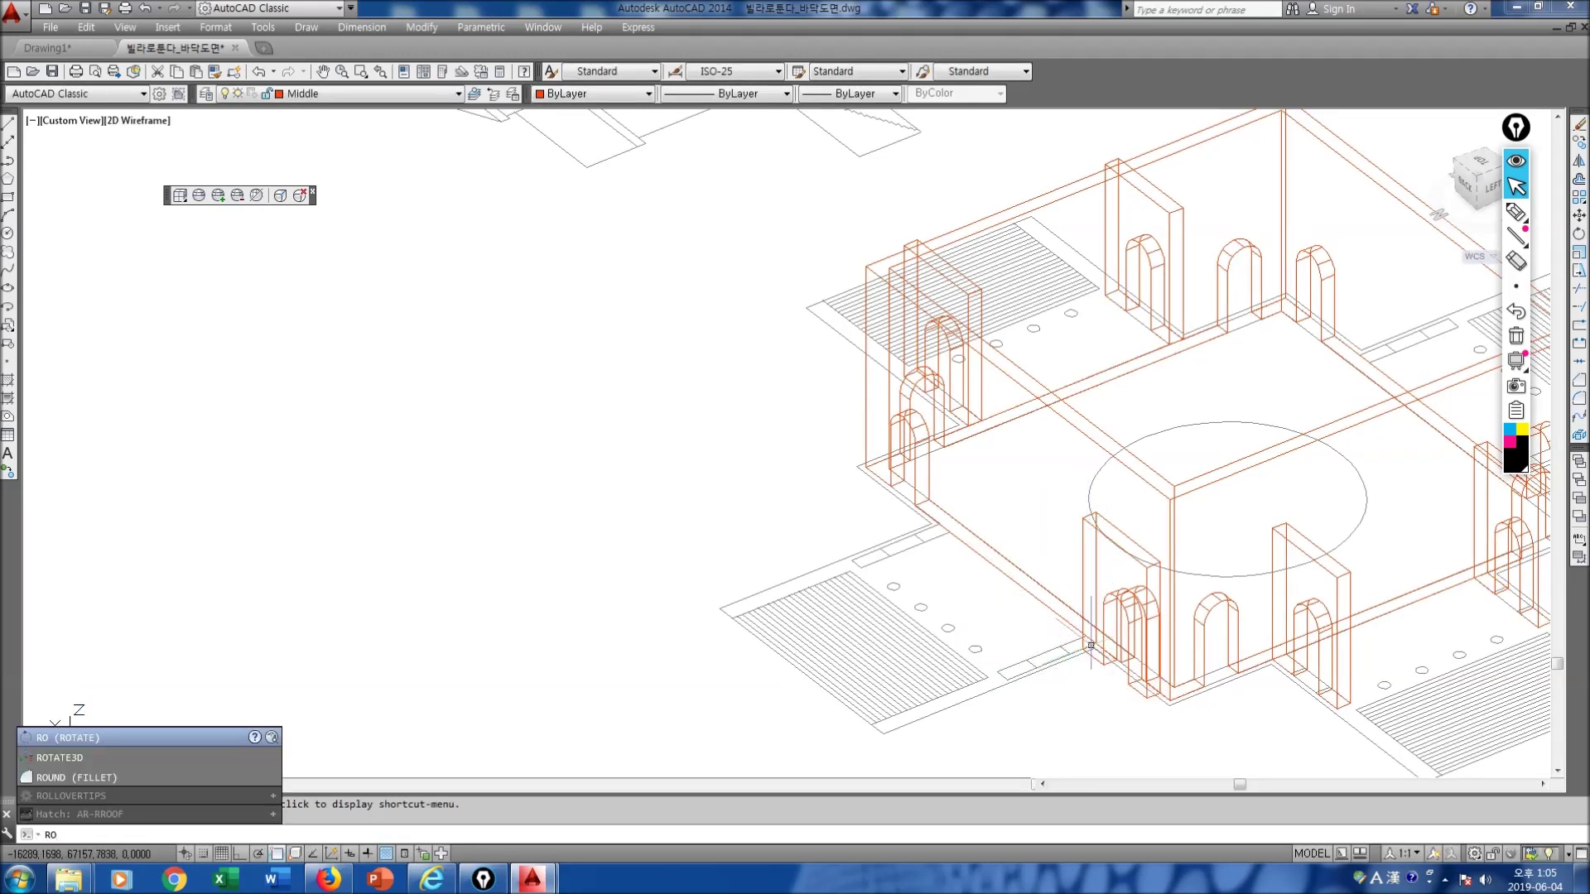
{"action": "type", "text": "Tate"}
{"action": "key", "text": "Return"}
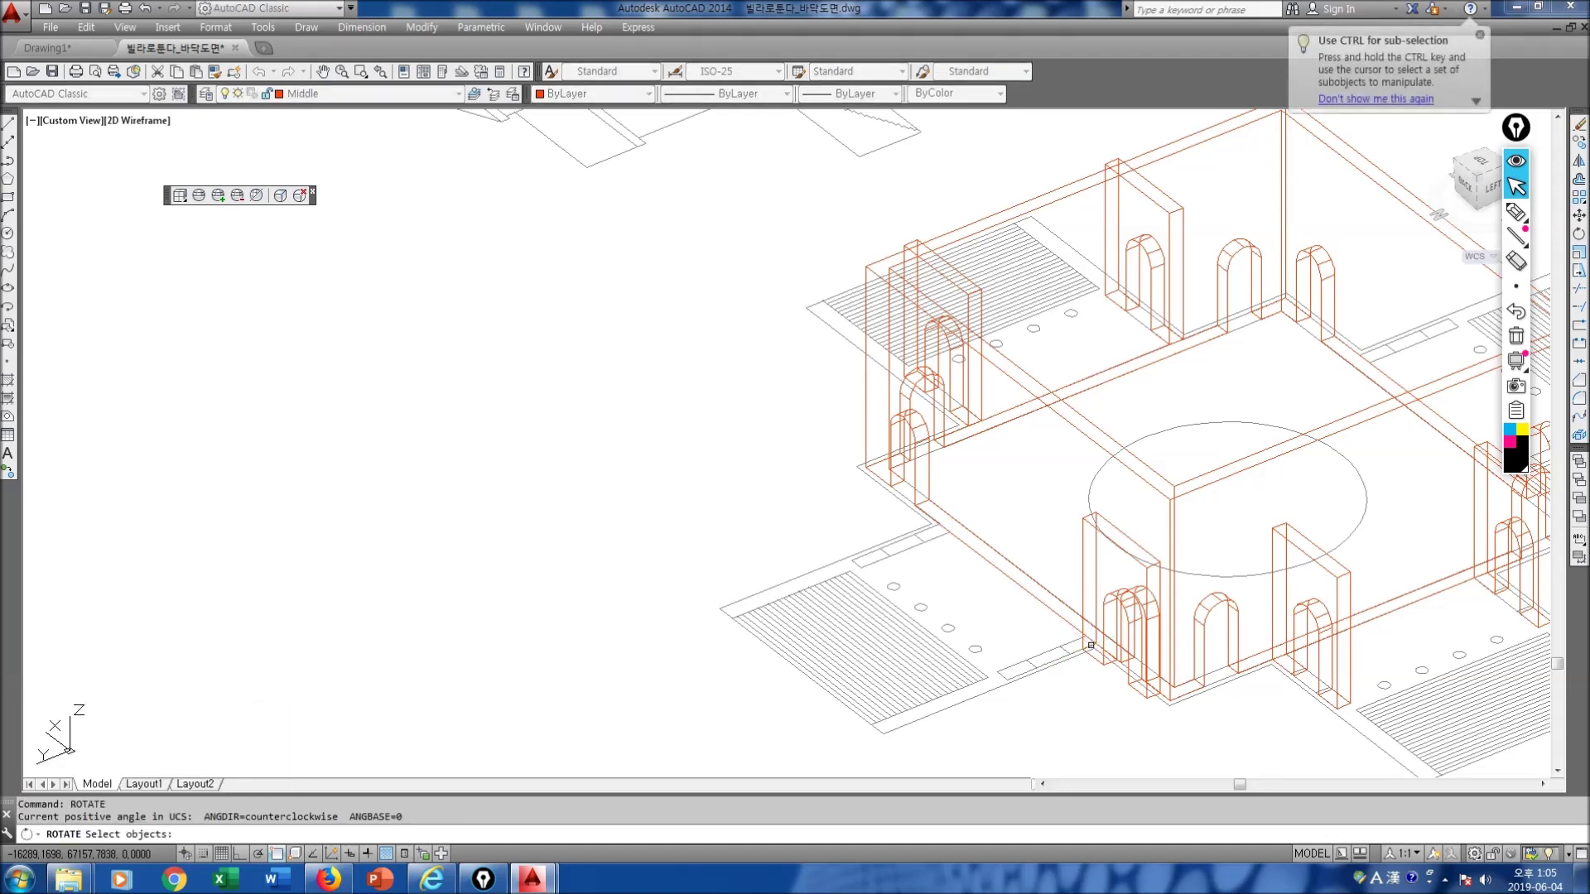
{"action": "left_click", "coordinate": [1148, 569]}
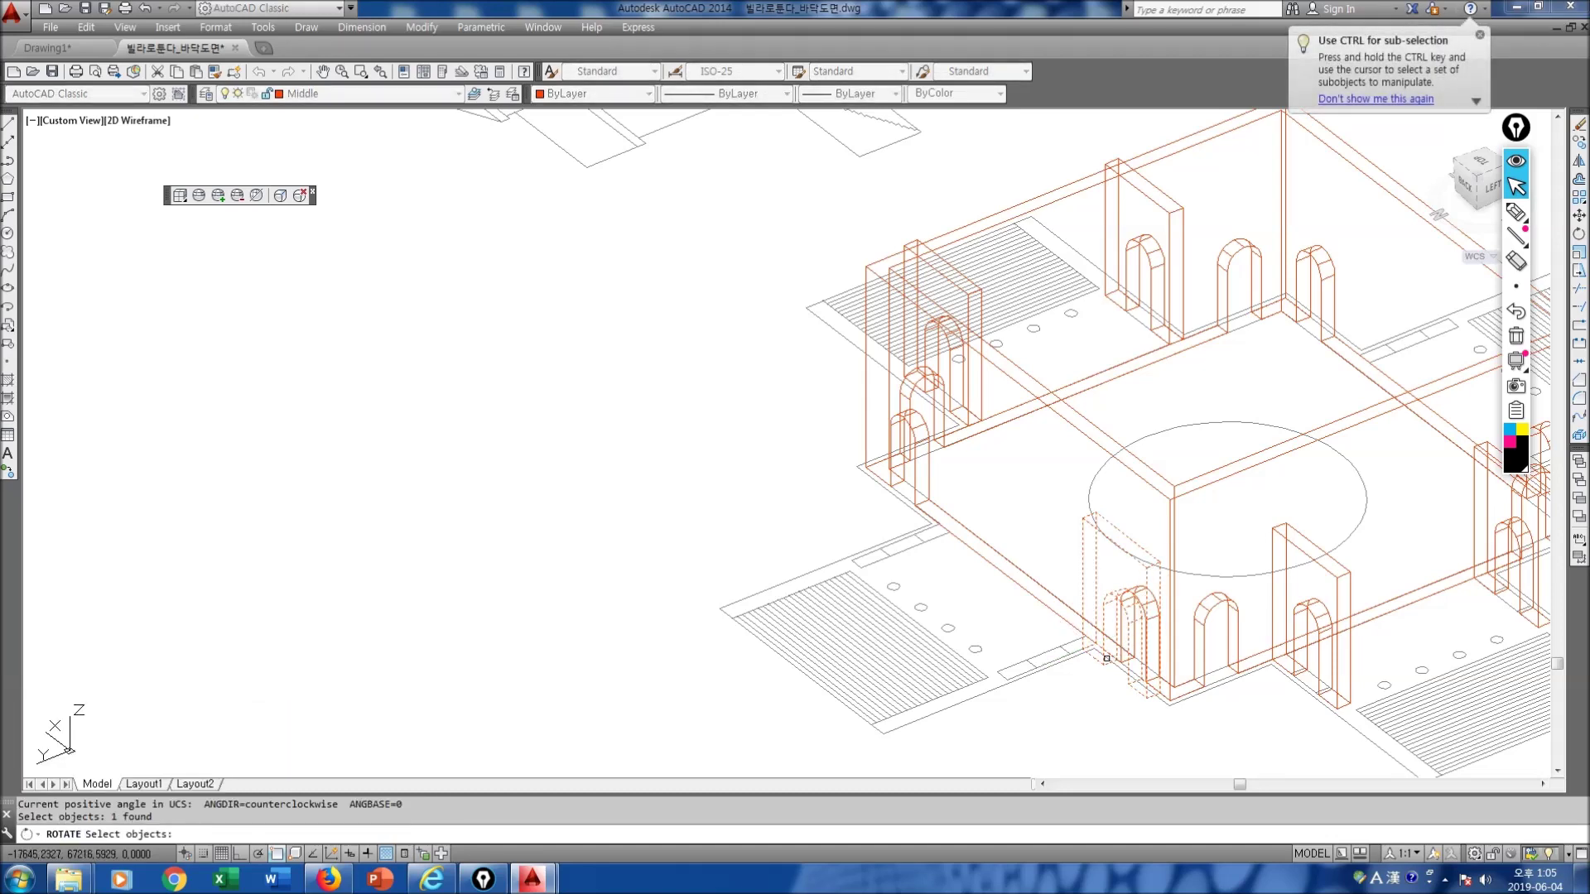
{"action": "key", "text": "Return"}
{"action": "scroll", "coordinate": [1110, 659], "scroll_direction": "up", "scroll_amount": 5}
{"action": "left_click", "coordinate": [1141, 595]}
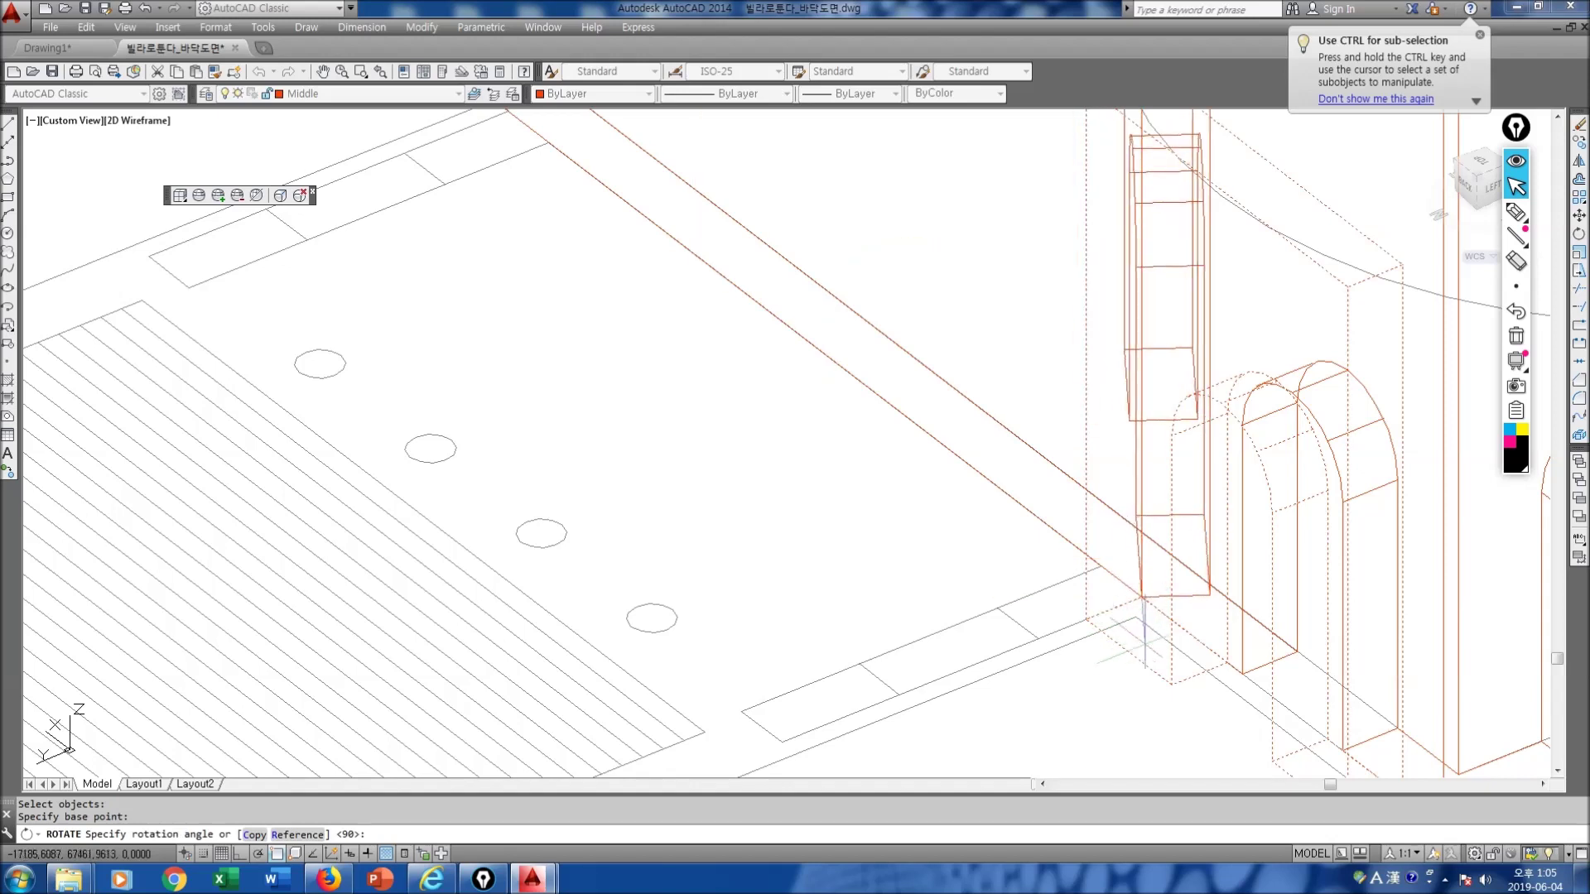
{"action": "scroll", "coordinate": [1144, 638], "scroll_direction": "down", "scroll_amount": 5}
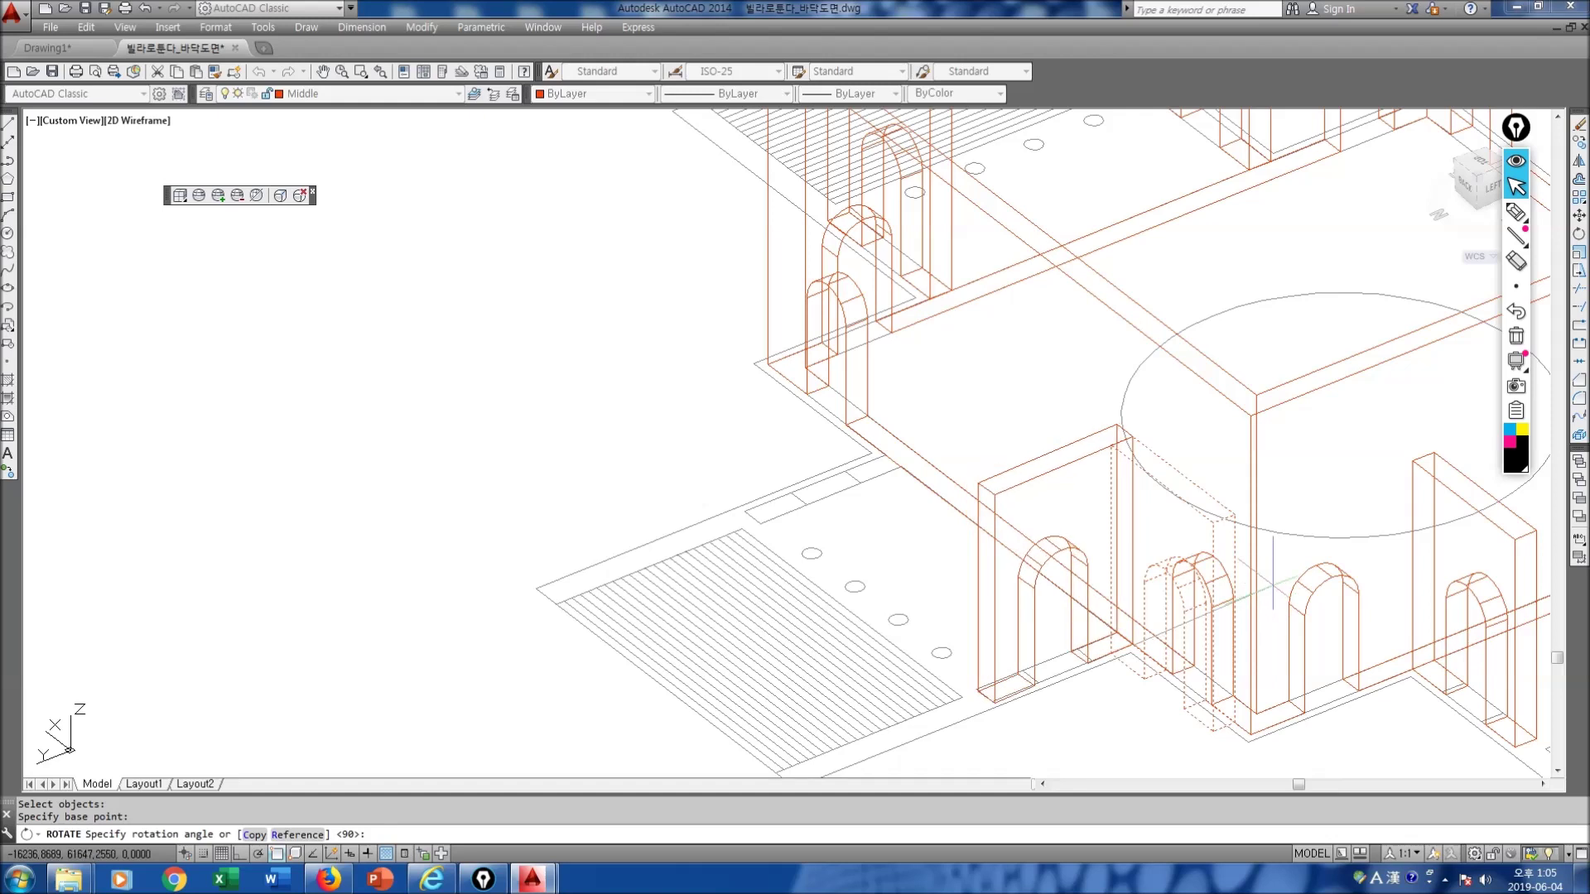
{"action": "key", "text": "Return"}
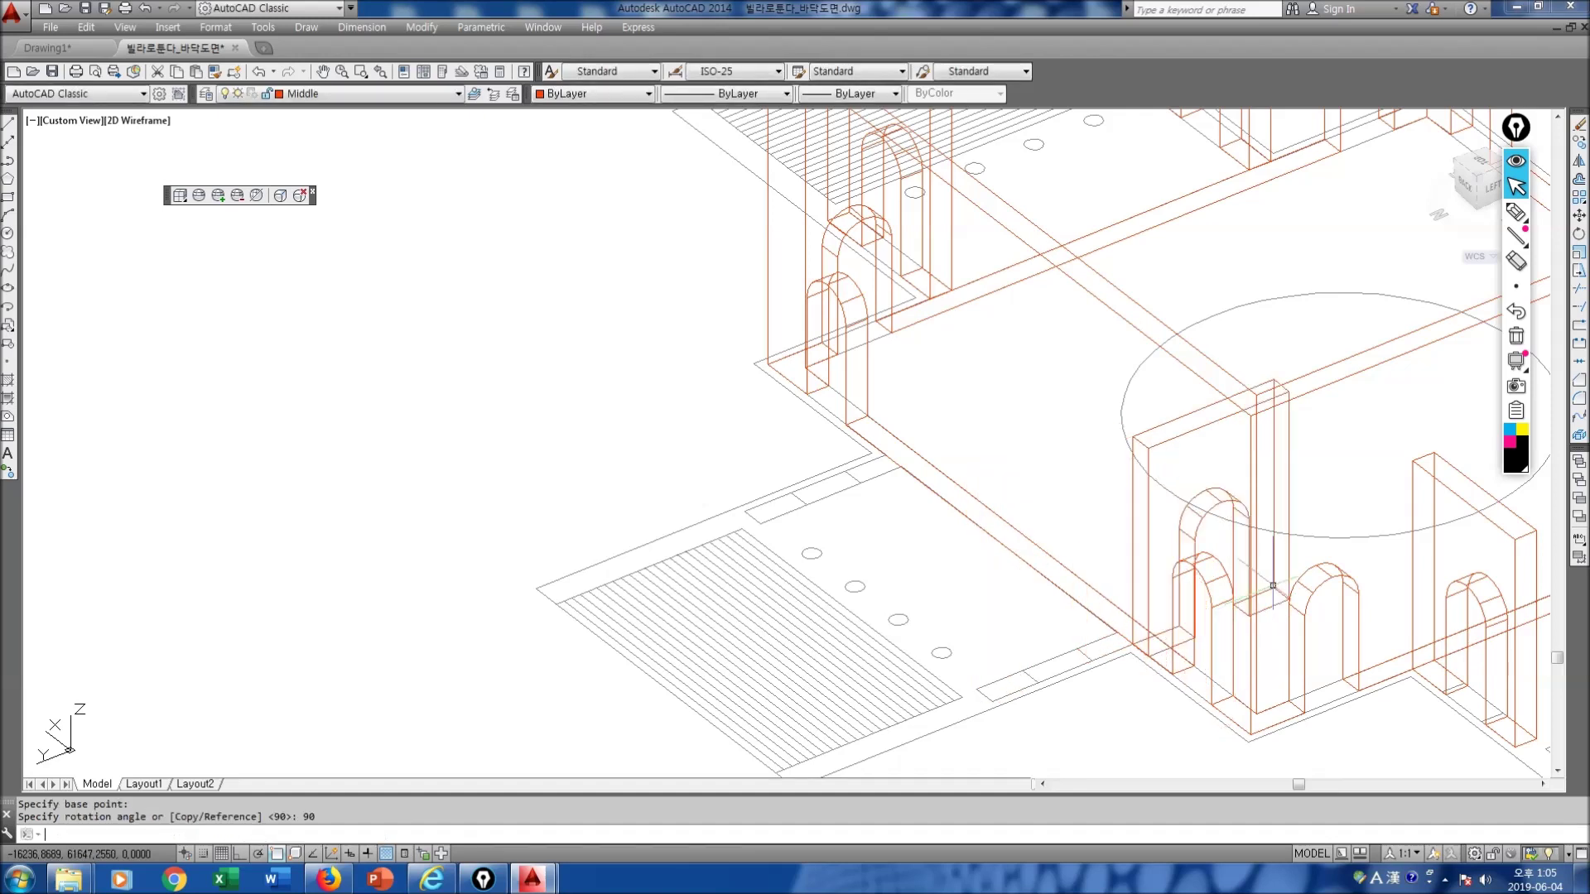
Step: Undo the 90-degree rotation of the arched wall at the north portico
{"action": "type", "text": "u"}
{"action": "key", "text": "Return"}
{"action": "middle_click_drag", "start_coordinate": [1273, 586], "coordinate": [1273, 585], "text": "shift"}
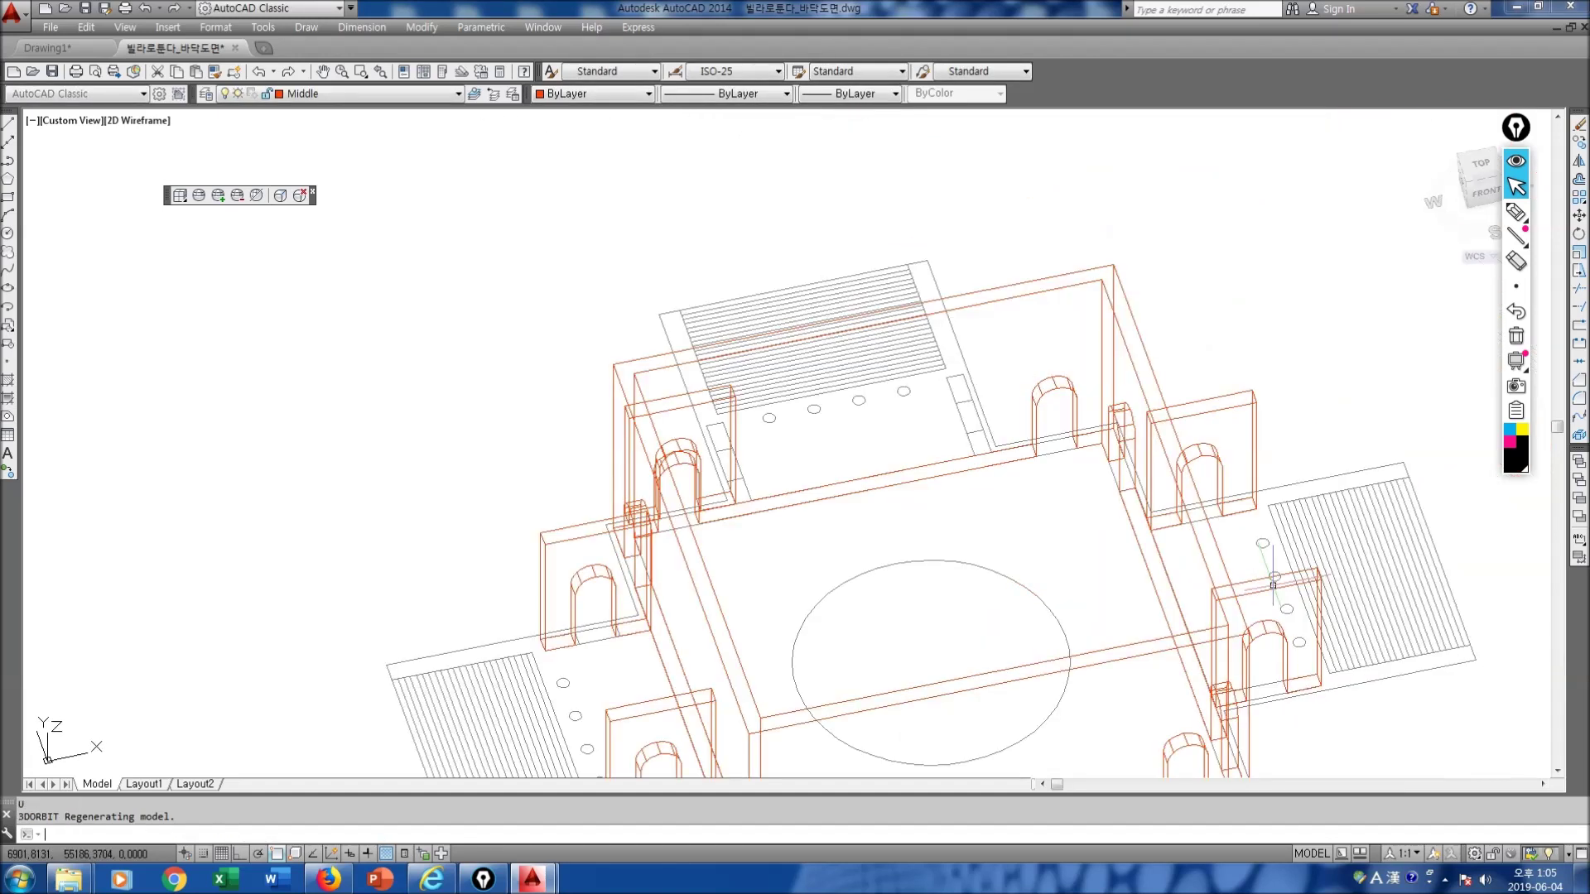
Step: Rotate the arched wall at the north portico by -90 degrees about its base corner so it lies along the wall strip
{"action": "scroll", "coordinate": [1273, 586], "scroll_direction": "down", "scroll_amount": 5}
{"action": "scroll", "coordinate": [911, 646], "scroll_direction": "up", "scroll_amount": 10}
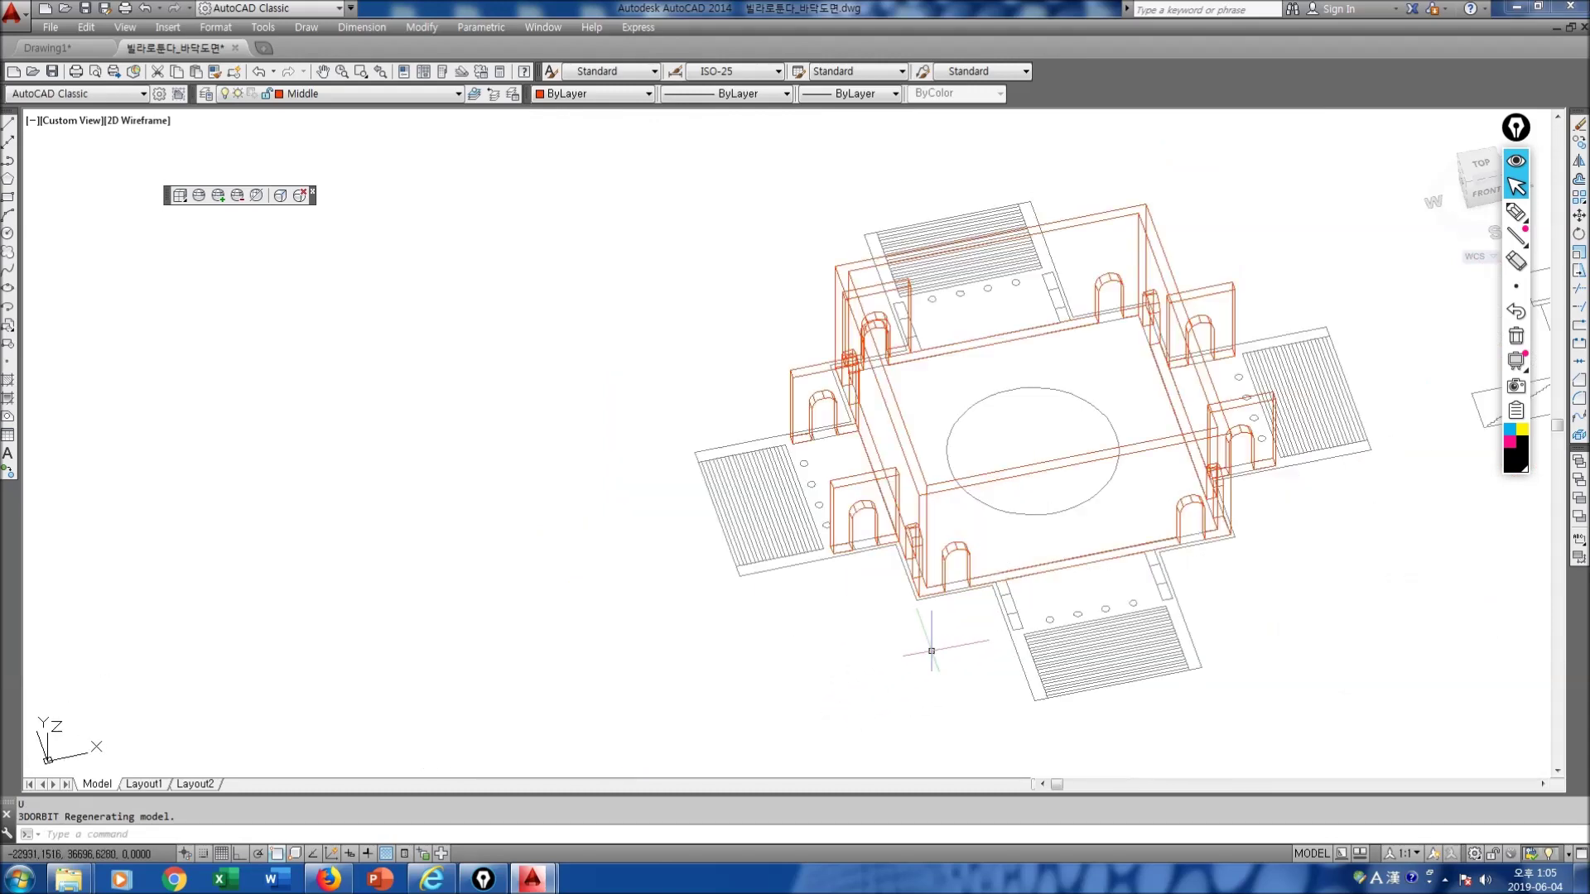
{"action": "scroll", "coordinate": [918, 575], "scroll_direction": "down", "scroll_amount": 6}
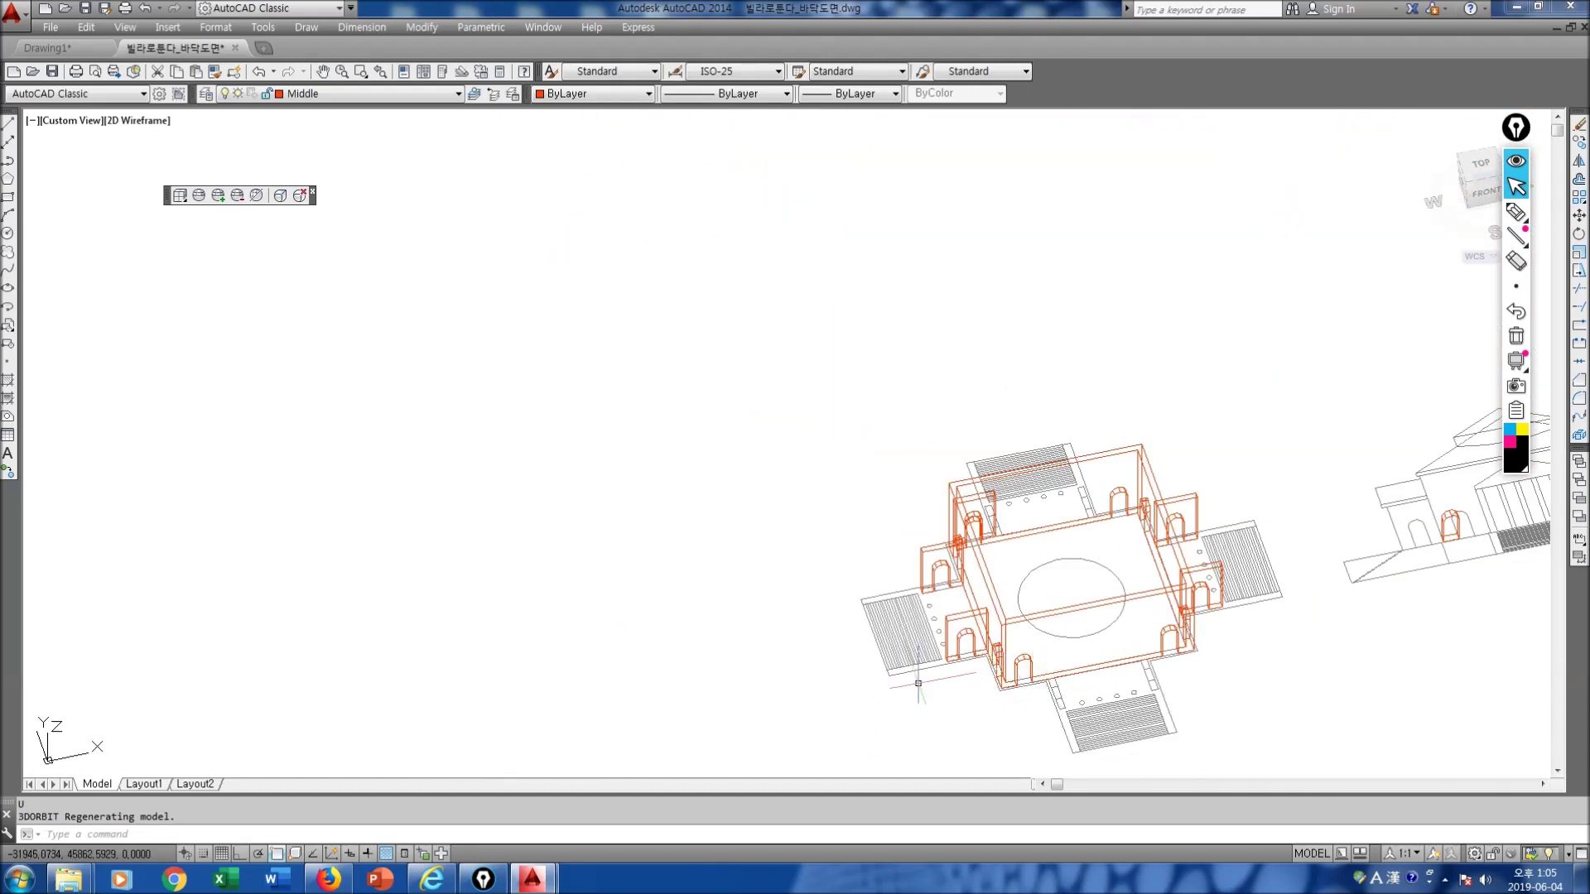
{"action": "key", "text": "Escape"}
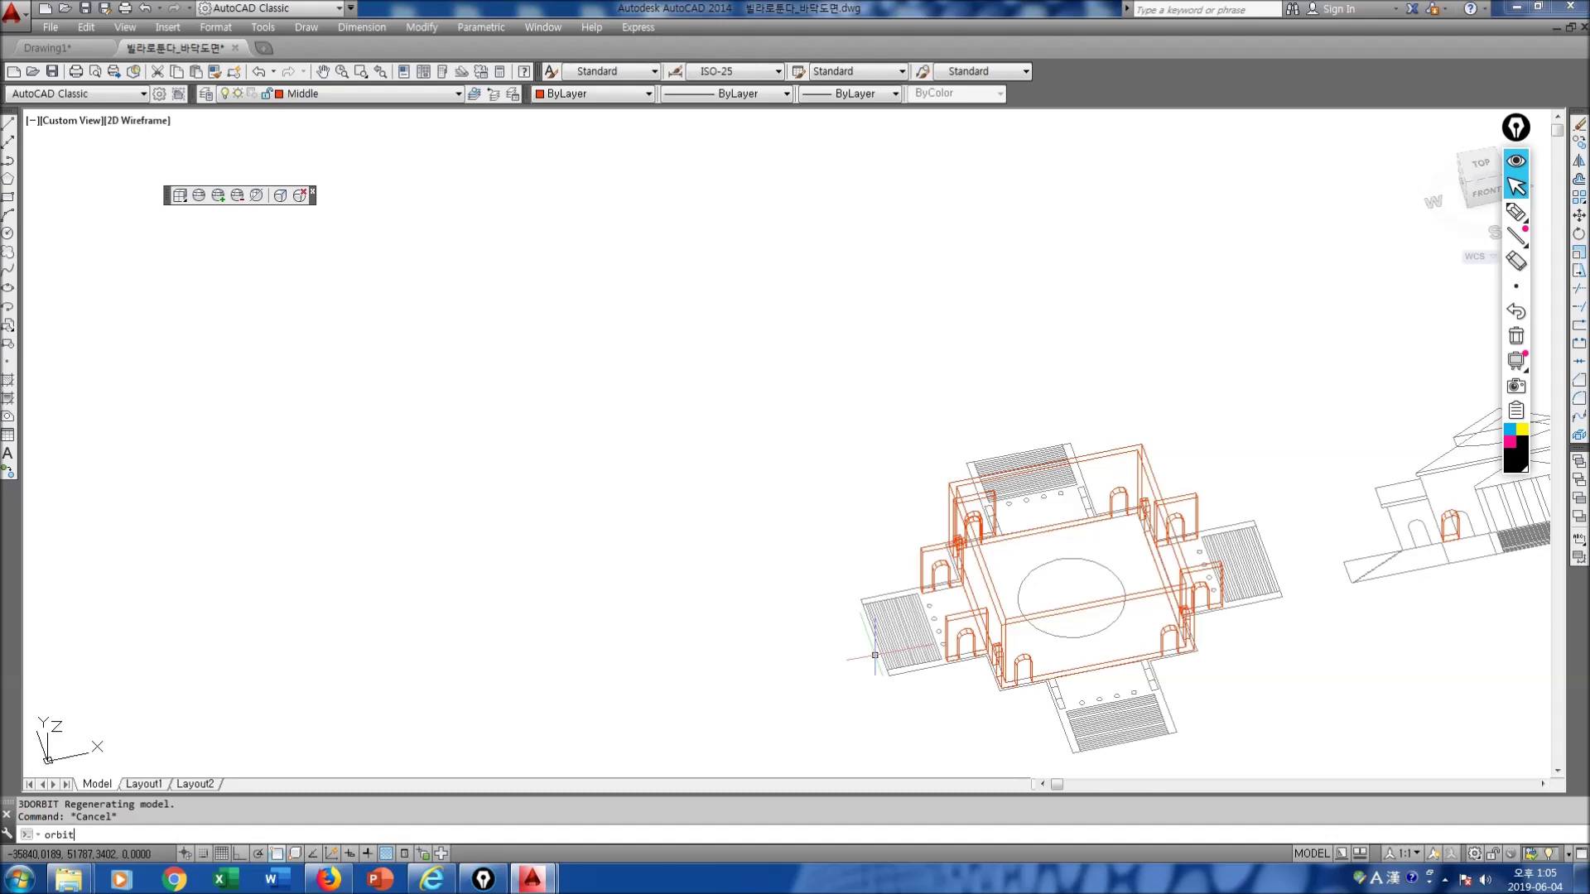
{"action": "key", "text": "Return"}
{"action": "left_click_drag", "start_coordinate": [874, 656], "coordinate": [1230, 660]}
{"action": "scroll", "coordinate": [1230, 662], "scroll_direction": "up", "scroll_amount": 2}
{"action": "scroll", "coordinate": [1230, 660], "scroll_direction": "up", "scroll_amount": 2}
{"action": "middle_click_drag", "start_coordinate": [1197, 640], "coordinate": [976, 632]}
{"action": "key", "text": "Escape"}
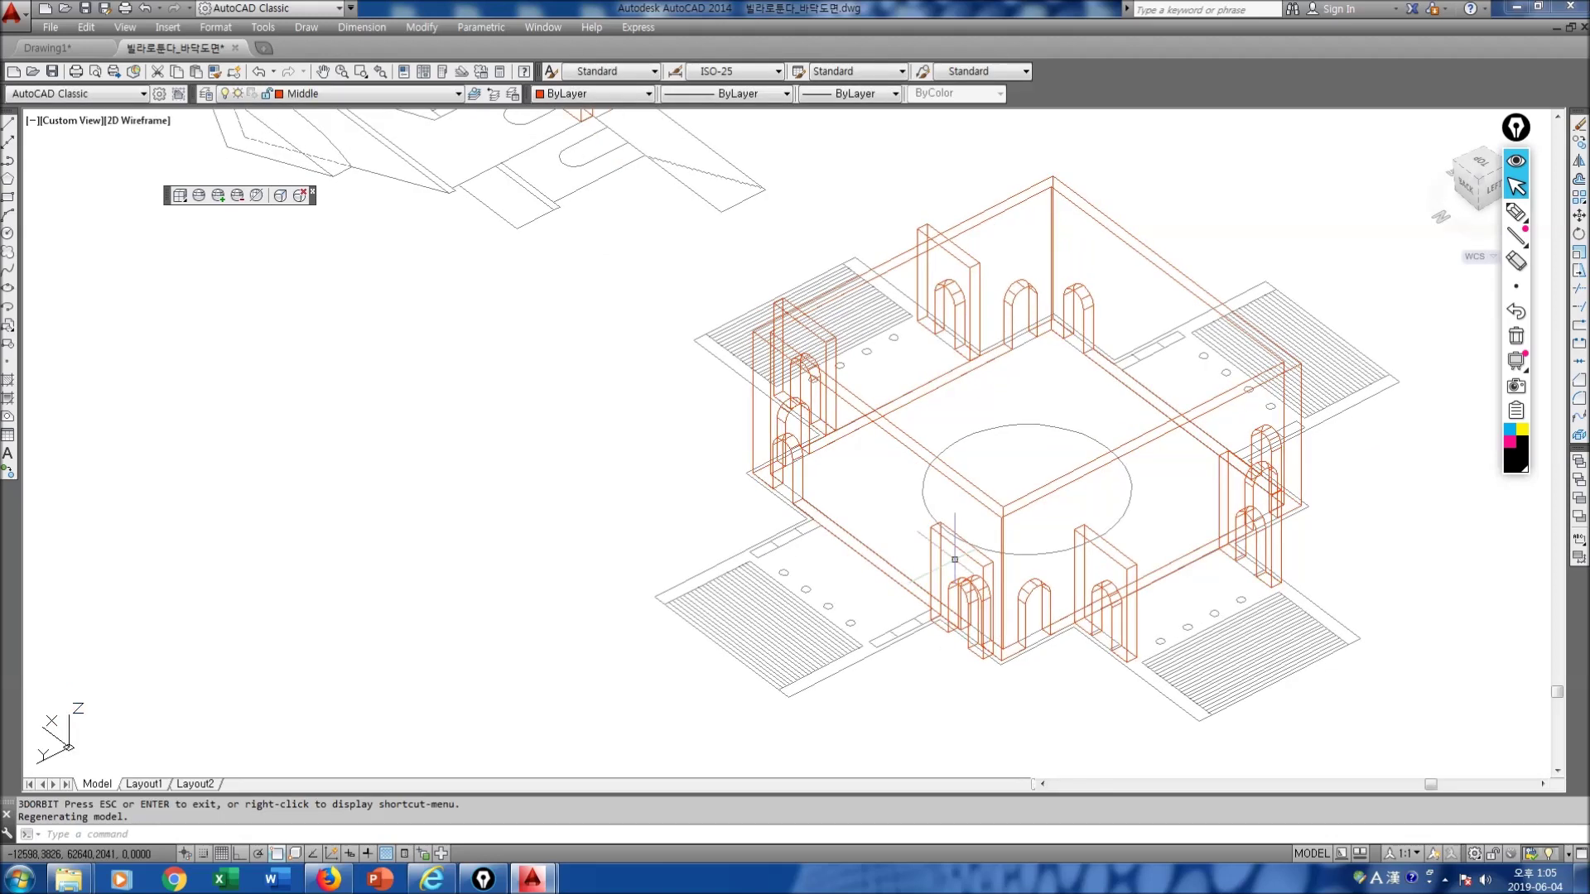
{"action": "type", "text": "ro"}
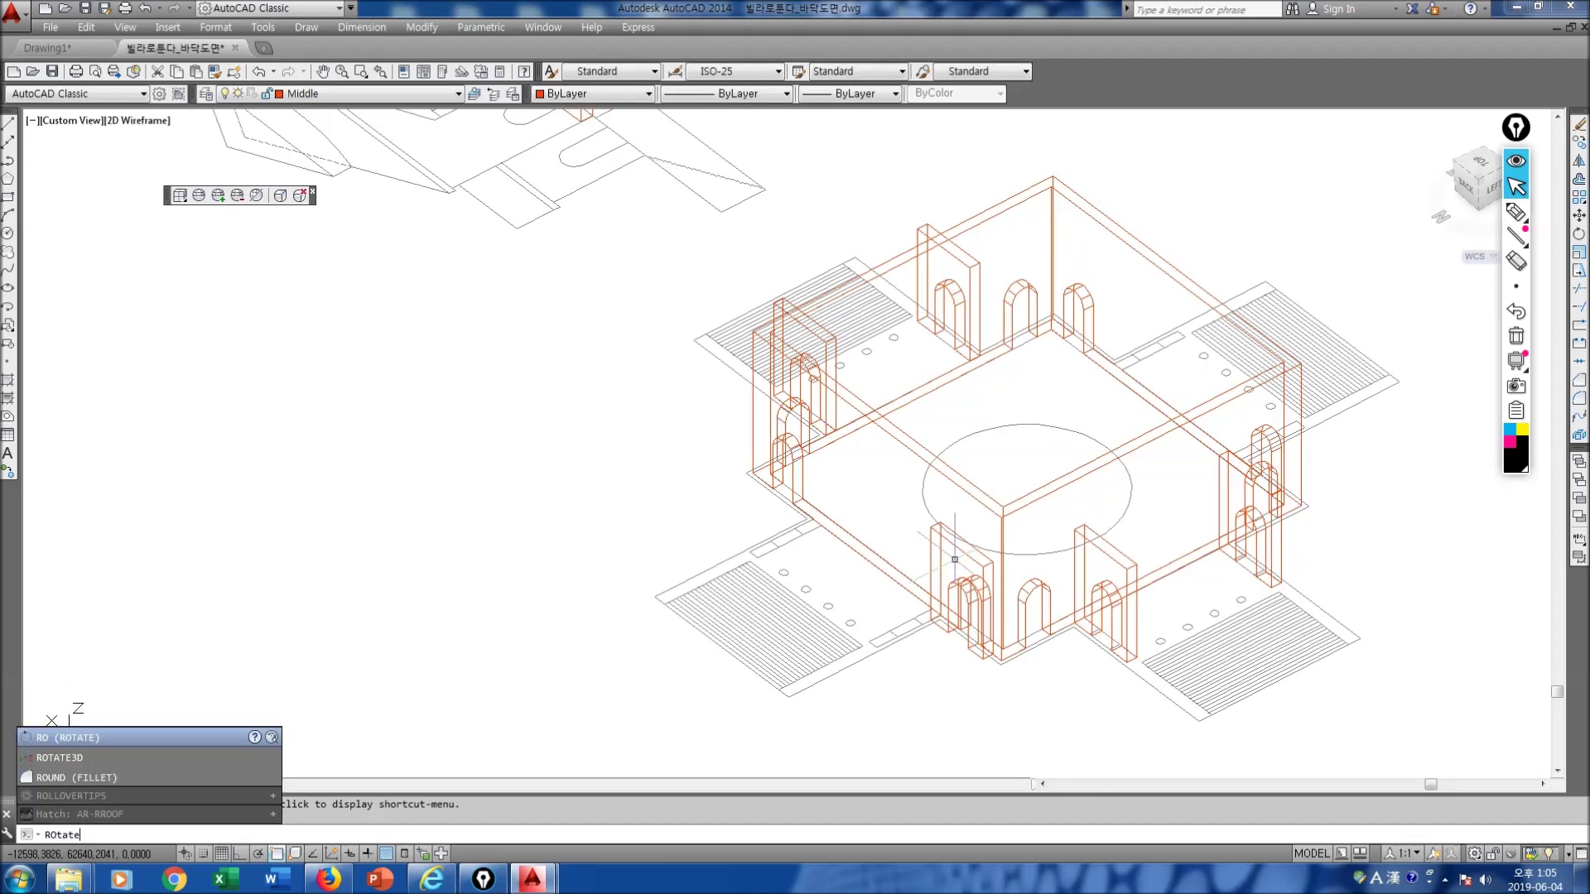
{"action": "key", "text": "Return"}
{"action": "left_click", "coordinate": [968, 558]}
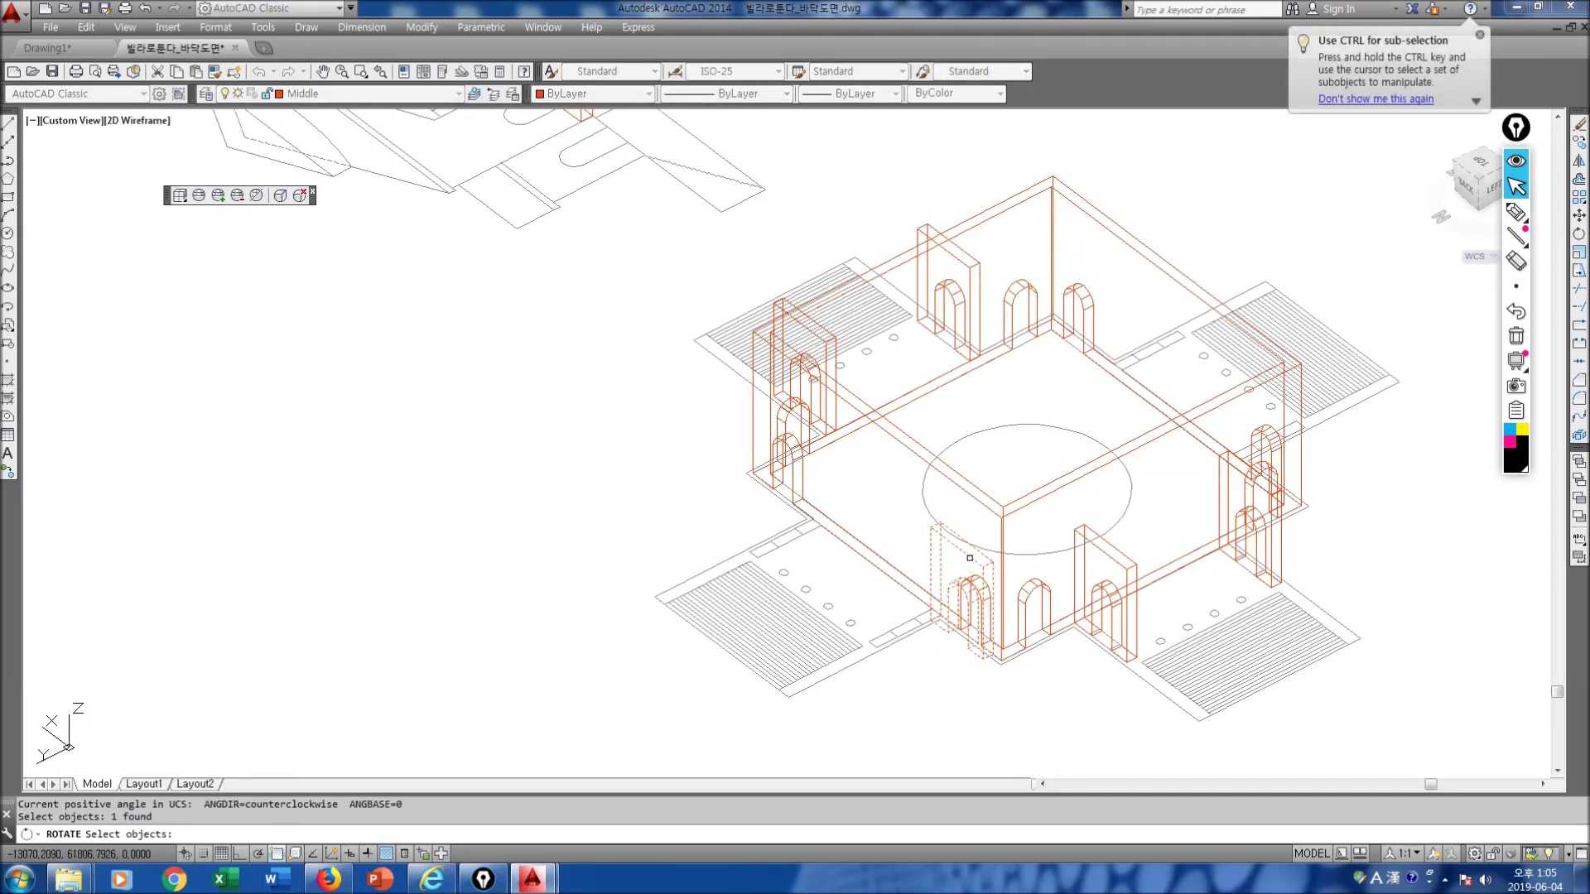
{"action": "key", "text": "Return"}
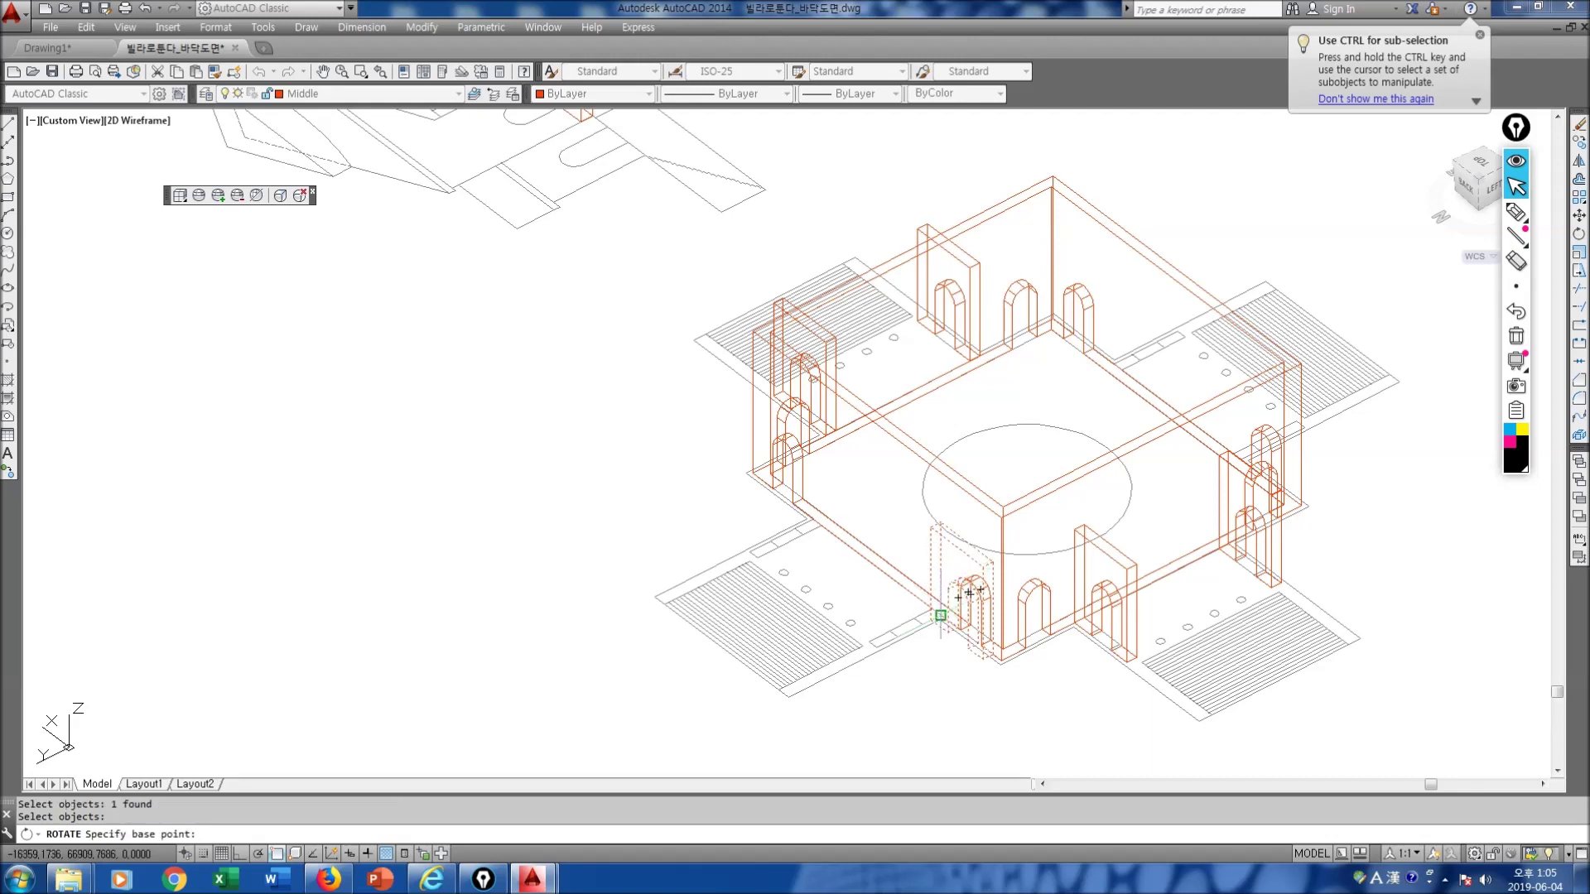
{"action": "left_click", "coordinate": [942, 611]}
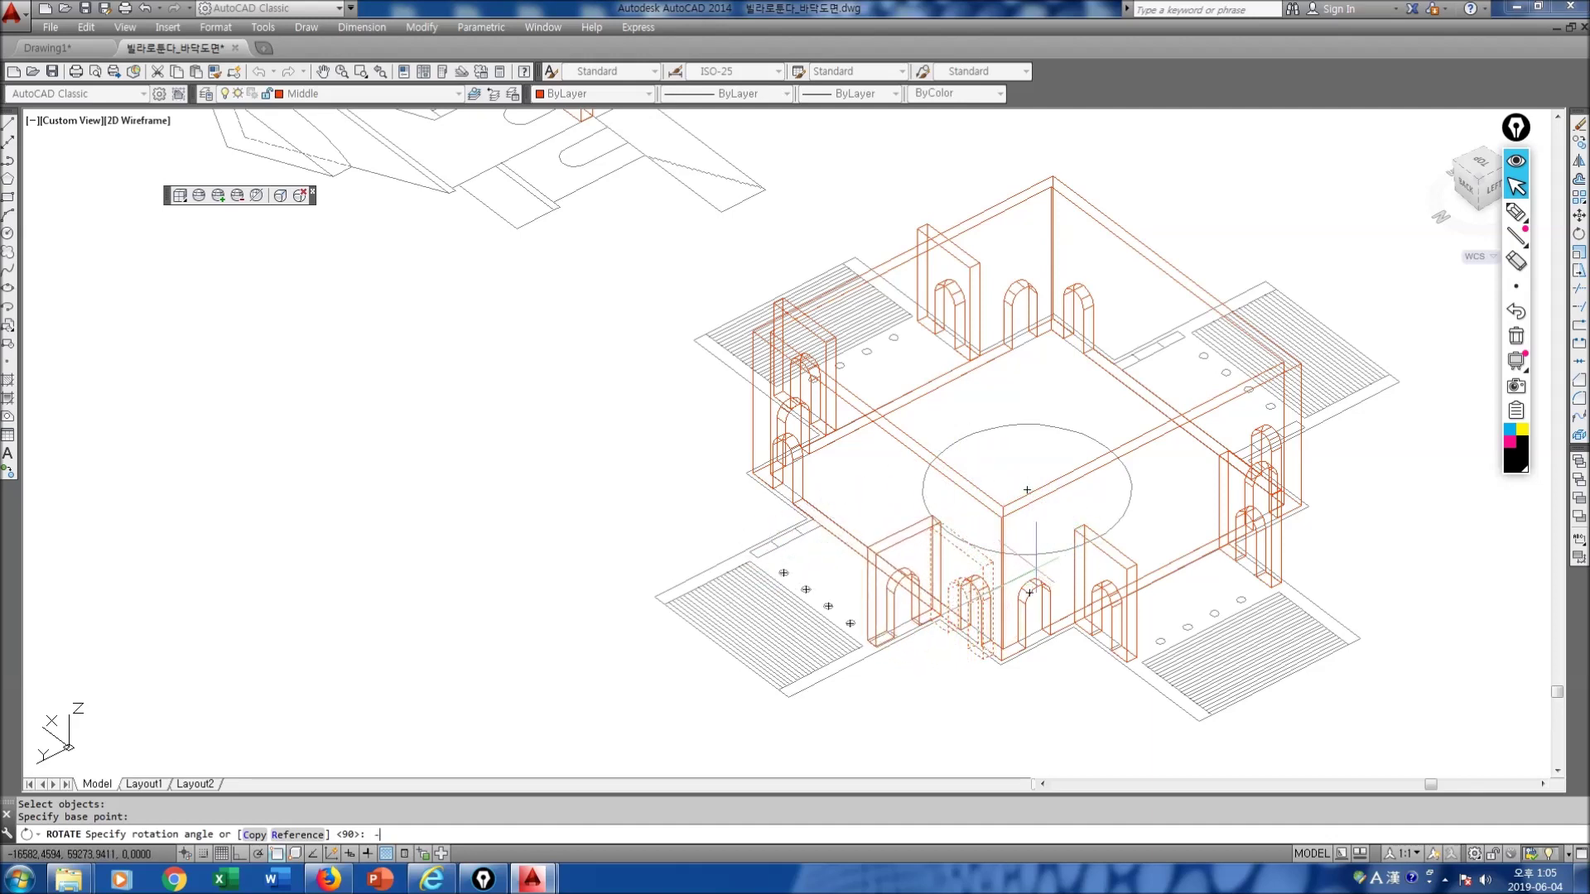
{"action": "key", "text": "Return"}
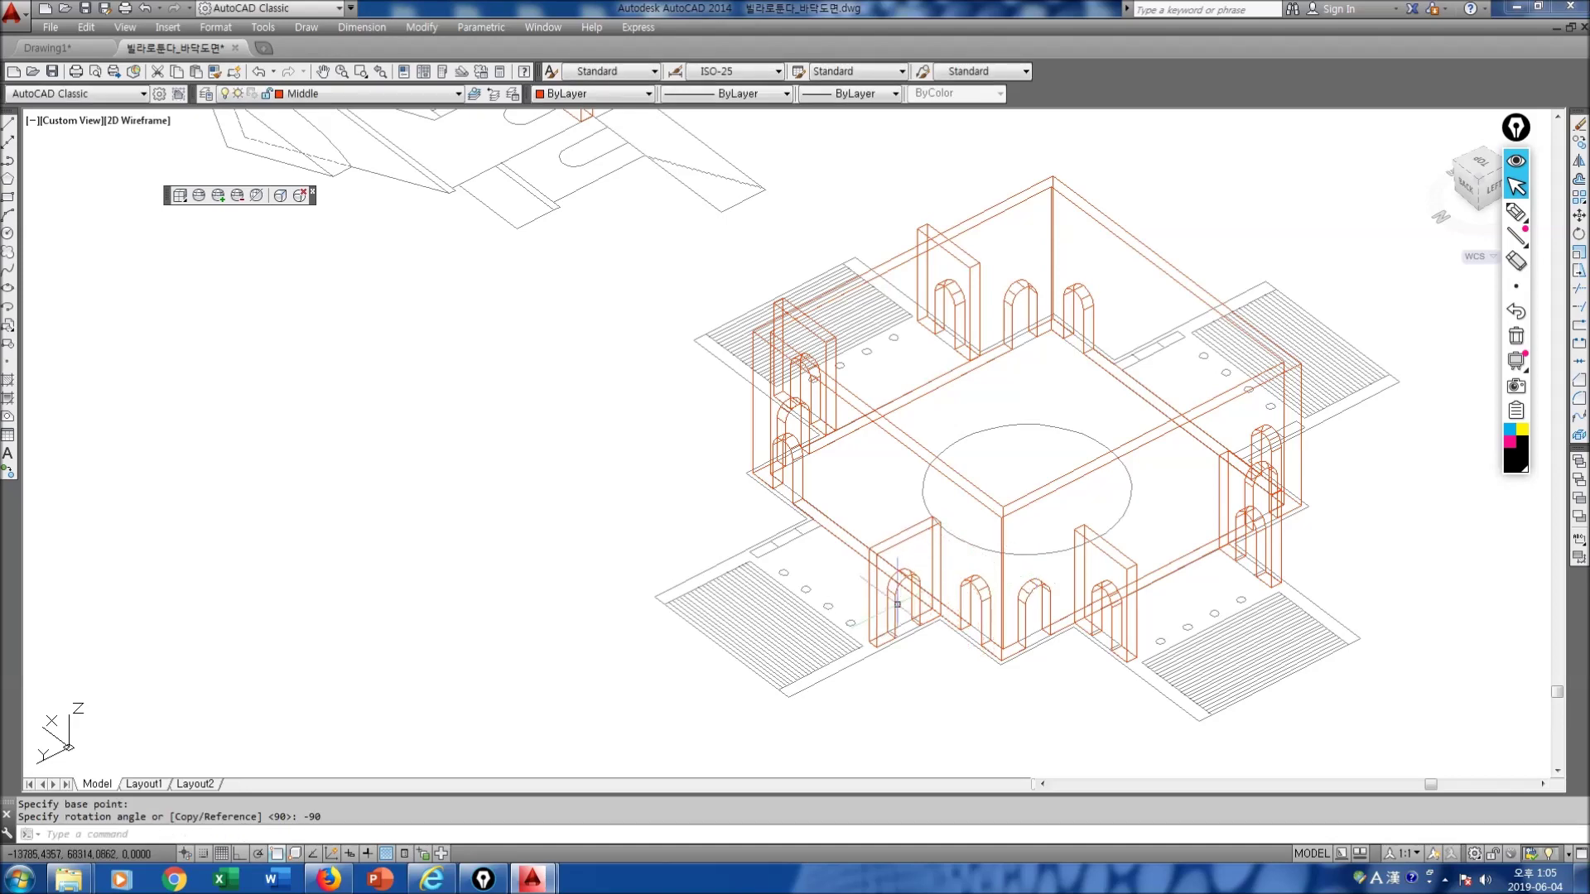
Step: Copy the rotated arched wall by its inner base corner onto the opposite side wall strip of the north portico
{"action": "scroll", "coordinate": [939, 647], "scroll_direction": "down", "scroll_amount": 4}
{"action": "scroll", "coordinate": [938, 647], "scroll_direction": "up", "scroll_amount": 6}
{"action": "middle_click_drag", "start_coordinate": [938, 647], "coordinate": [735, 558]}
{"action": "key", "text": "Escape"}
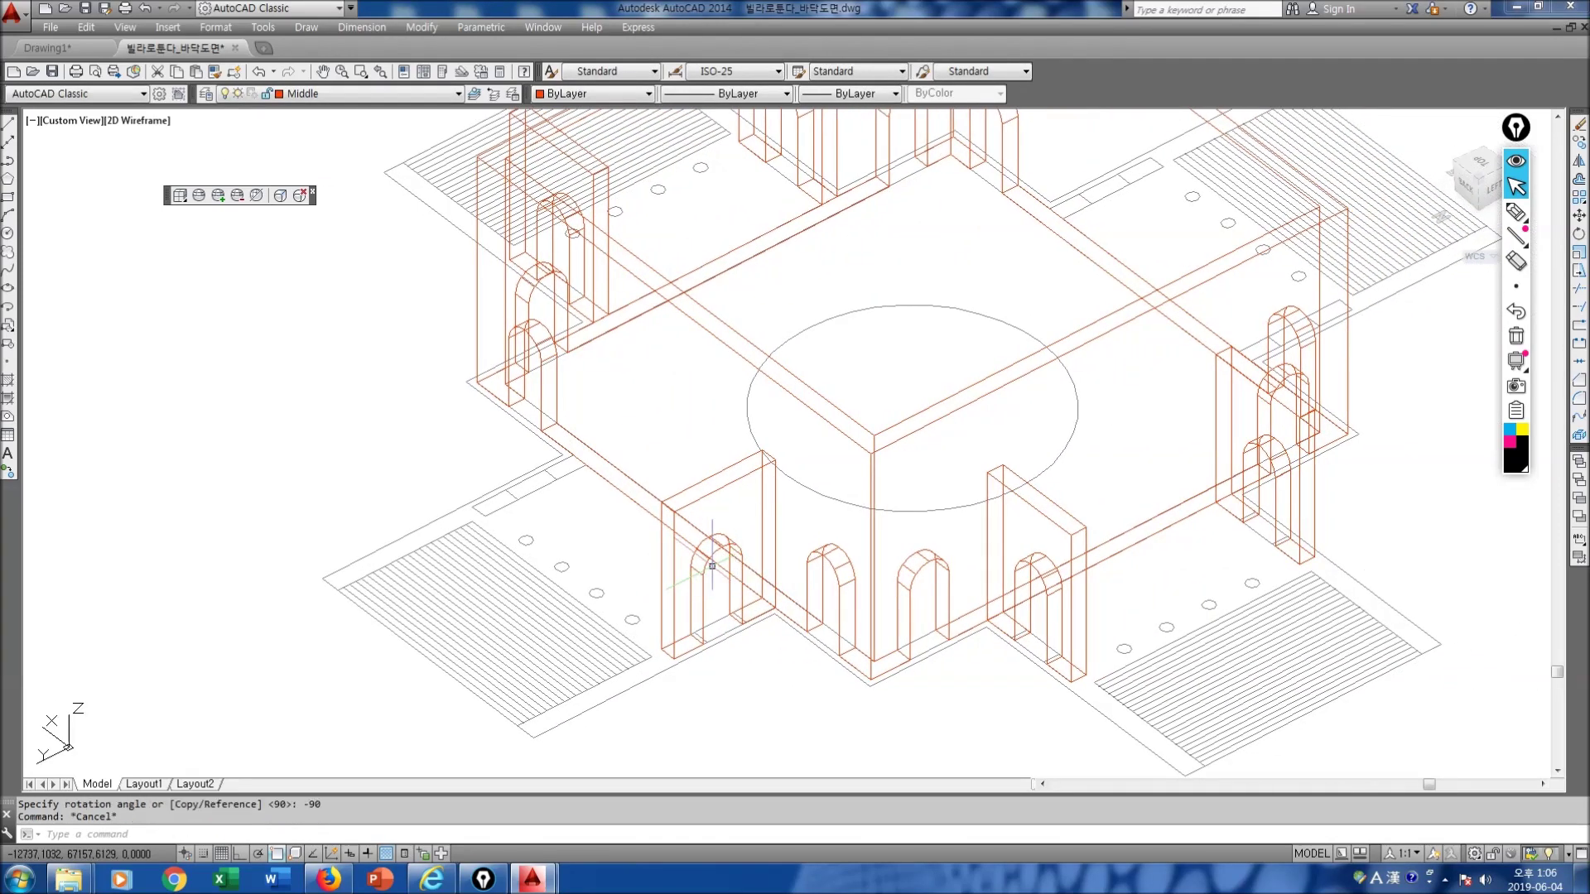
{"action": "type", "text": "co"}
{"action": "key", "text": "Return"}
{"action": "left_click", "coordinate": [712, 566]}
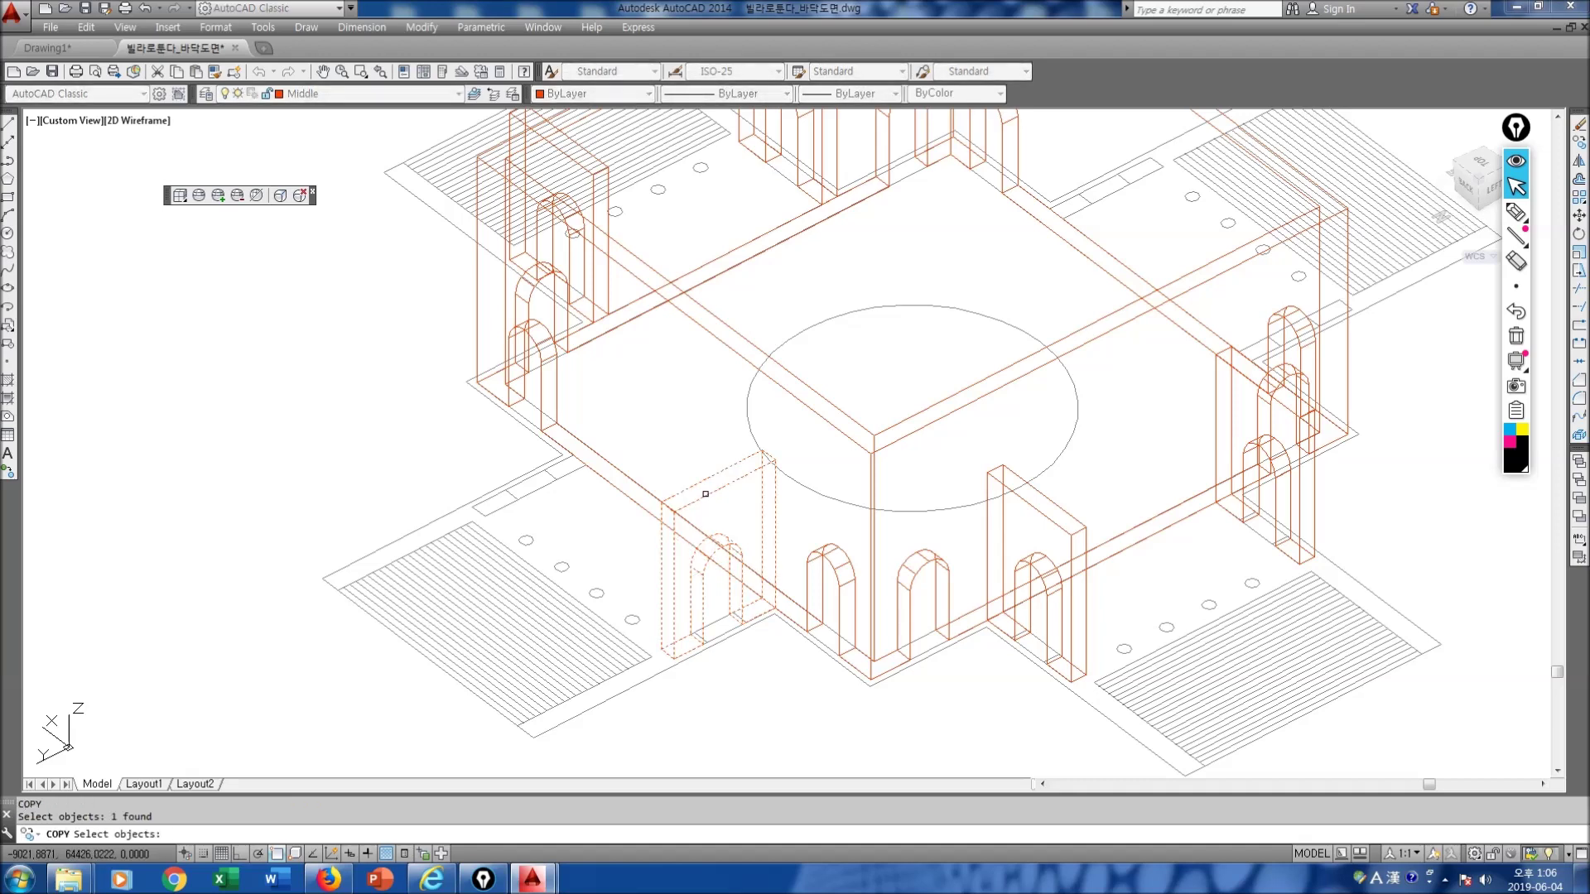
{"action": "key", "text": "Return"}
{"action": "left_click", "coordinate": [770, 604]}
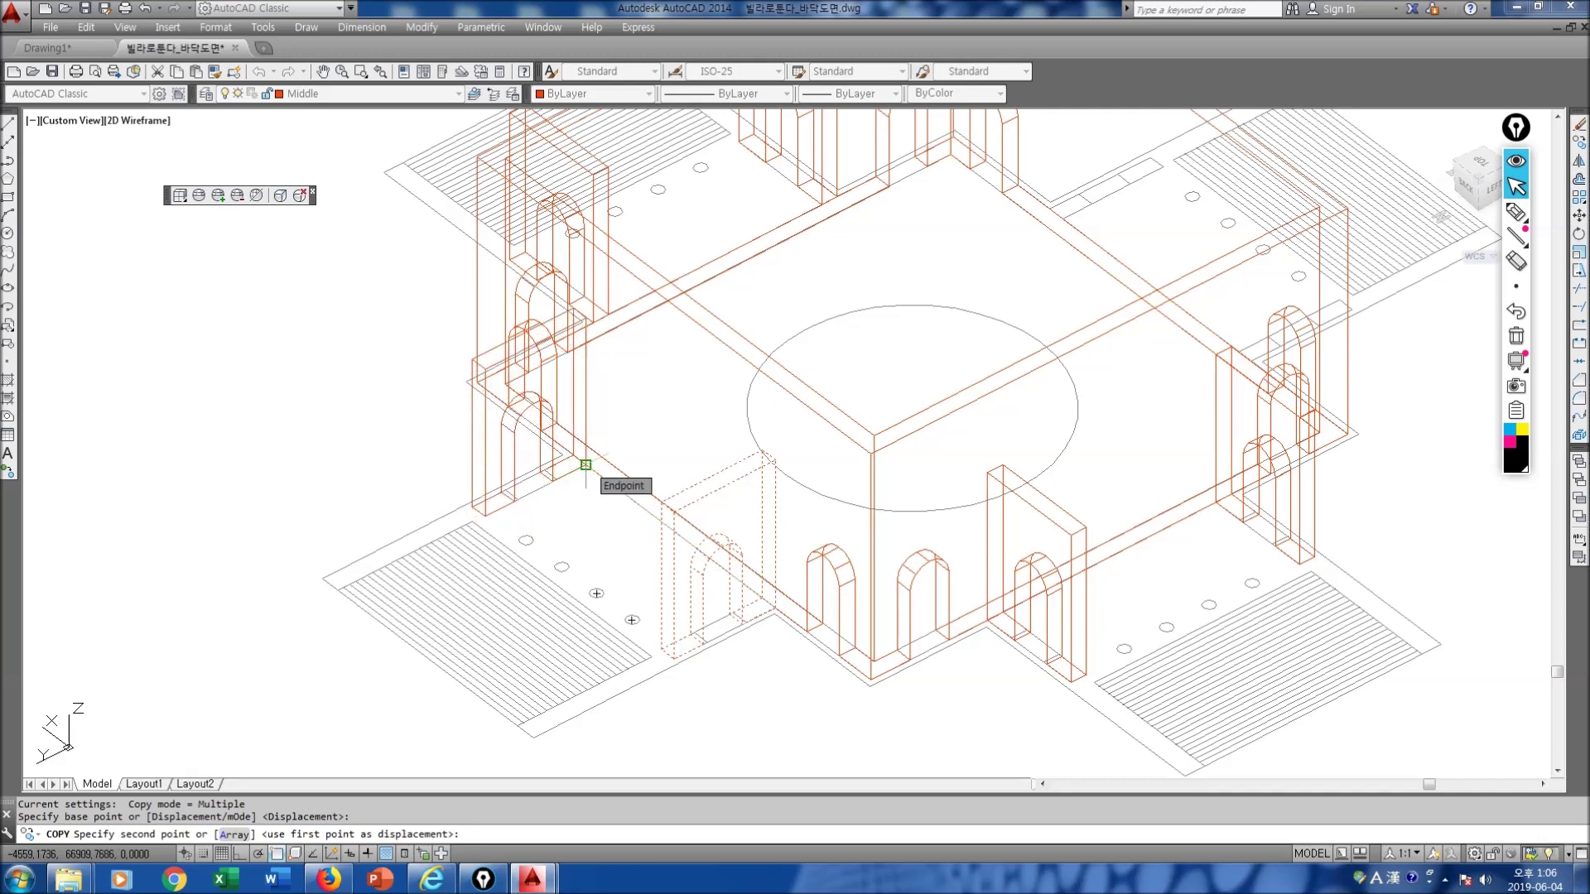
{"action": "left_click", "coordinate": [586, 465]}
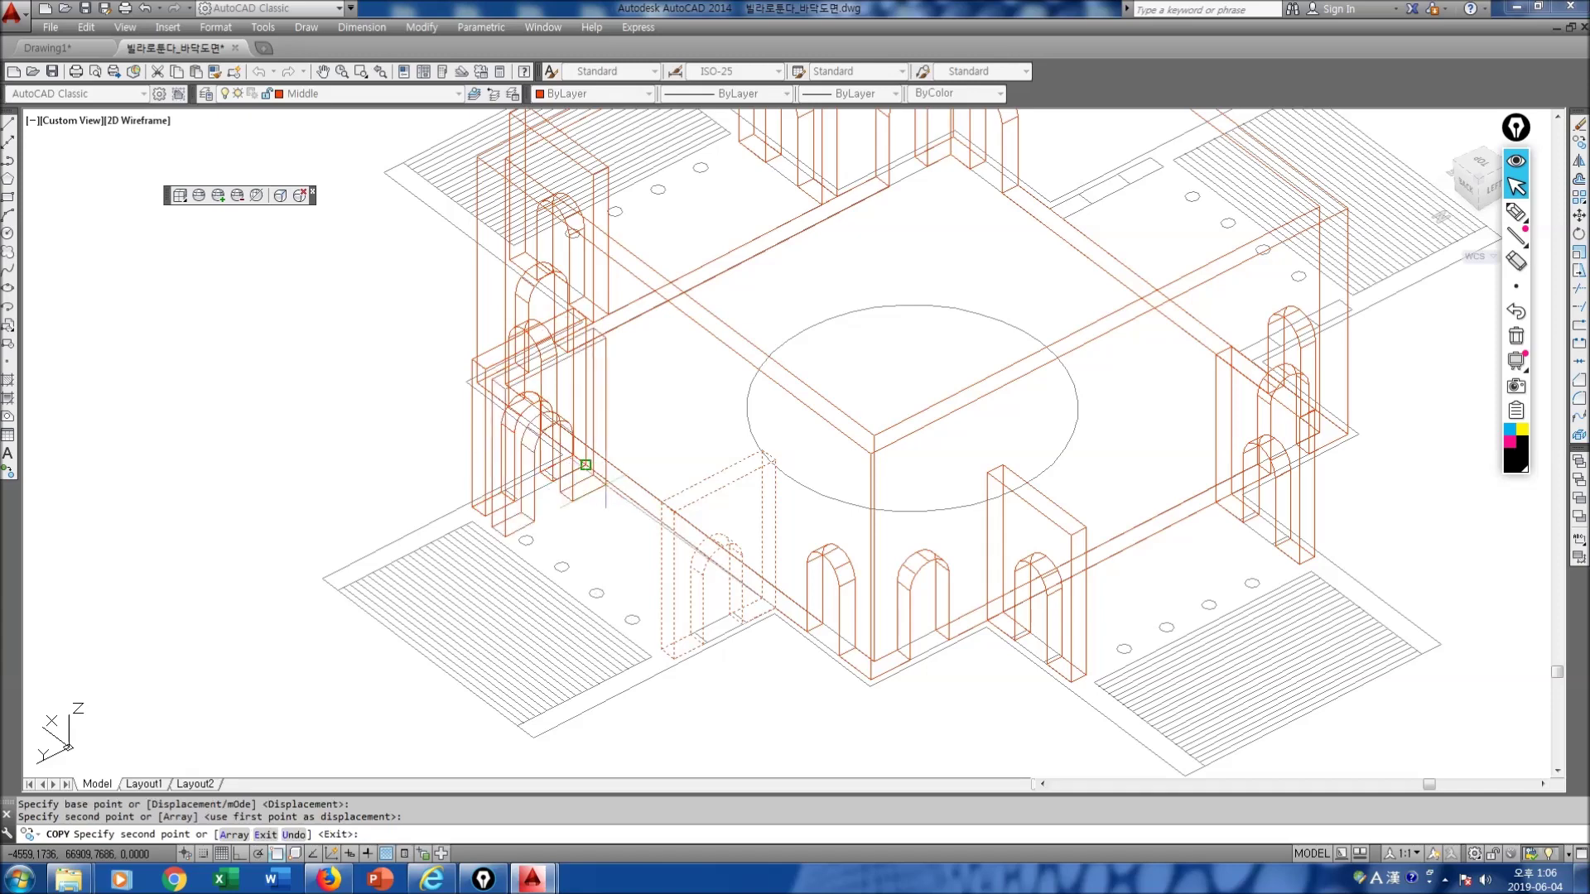
Step: Copy the rotated arched wall onto both side wall strips of the south portico and finish copying
{"action": "middle_click_drag", "start_coordinate": [1128, 364], "coordinate": [838, 477]}
{"action": "left_click", "coordinate": [873, 280]}
{"action": "scroll", "coordinate": [1045, 424], "scroll_direction": "up", "scroll_amount": 5}
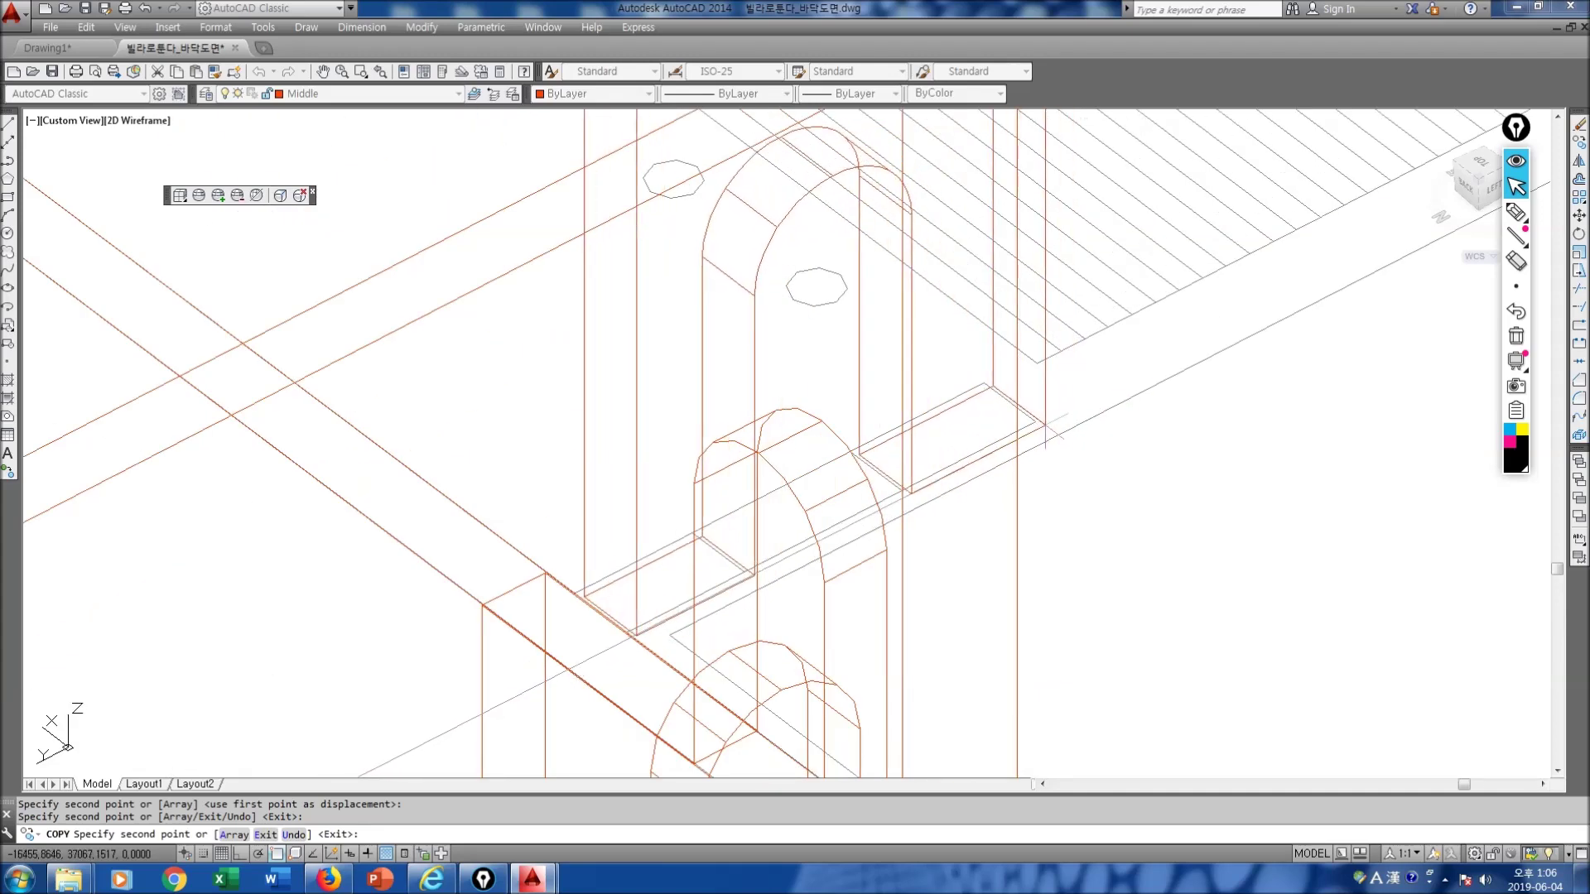
{"action": "left_click", "coordinate": [1045, 425]}
{"action": "scroll", "coordinate": [1045, 425], "scroll_direction": "down", "scroll_amount": 10}
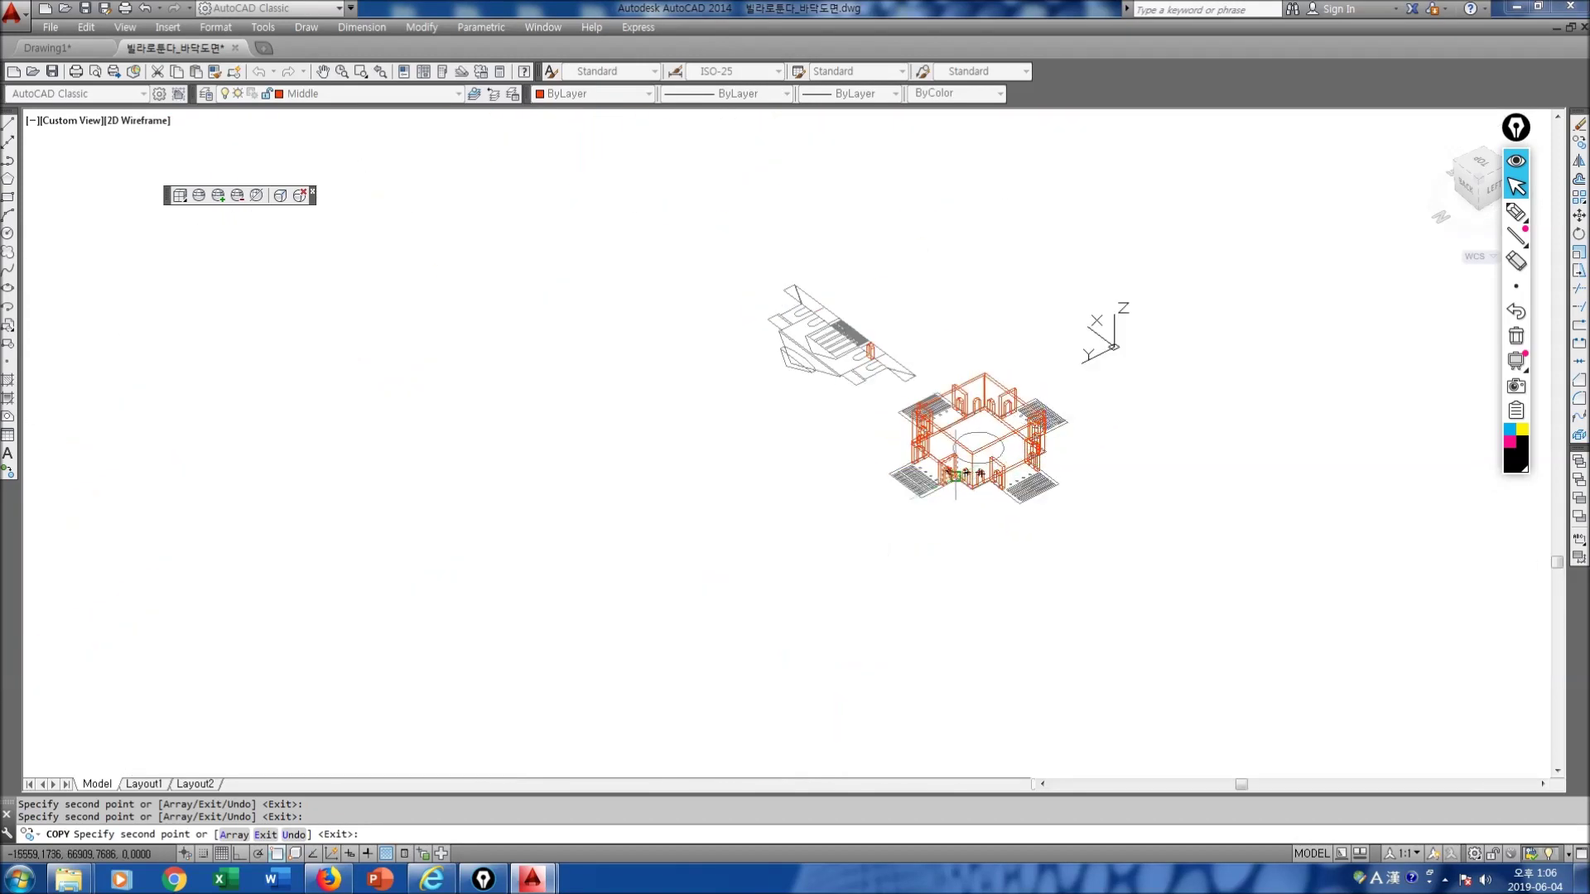
{"action": "key", "text": "Escape"}
Step: Examine the villa model from the south-west to check the arched side walls on all four porticoes
{"action": "type", "text": "orbit"}
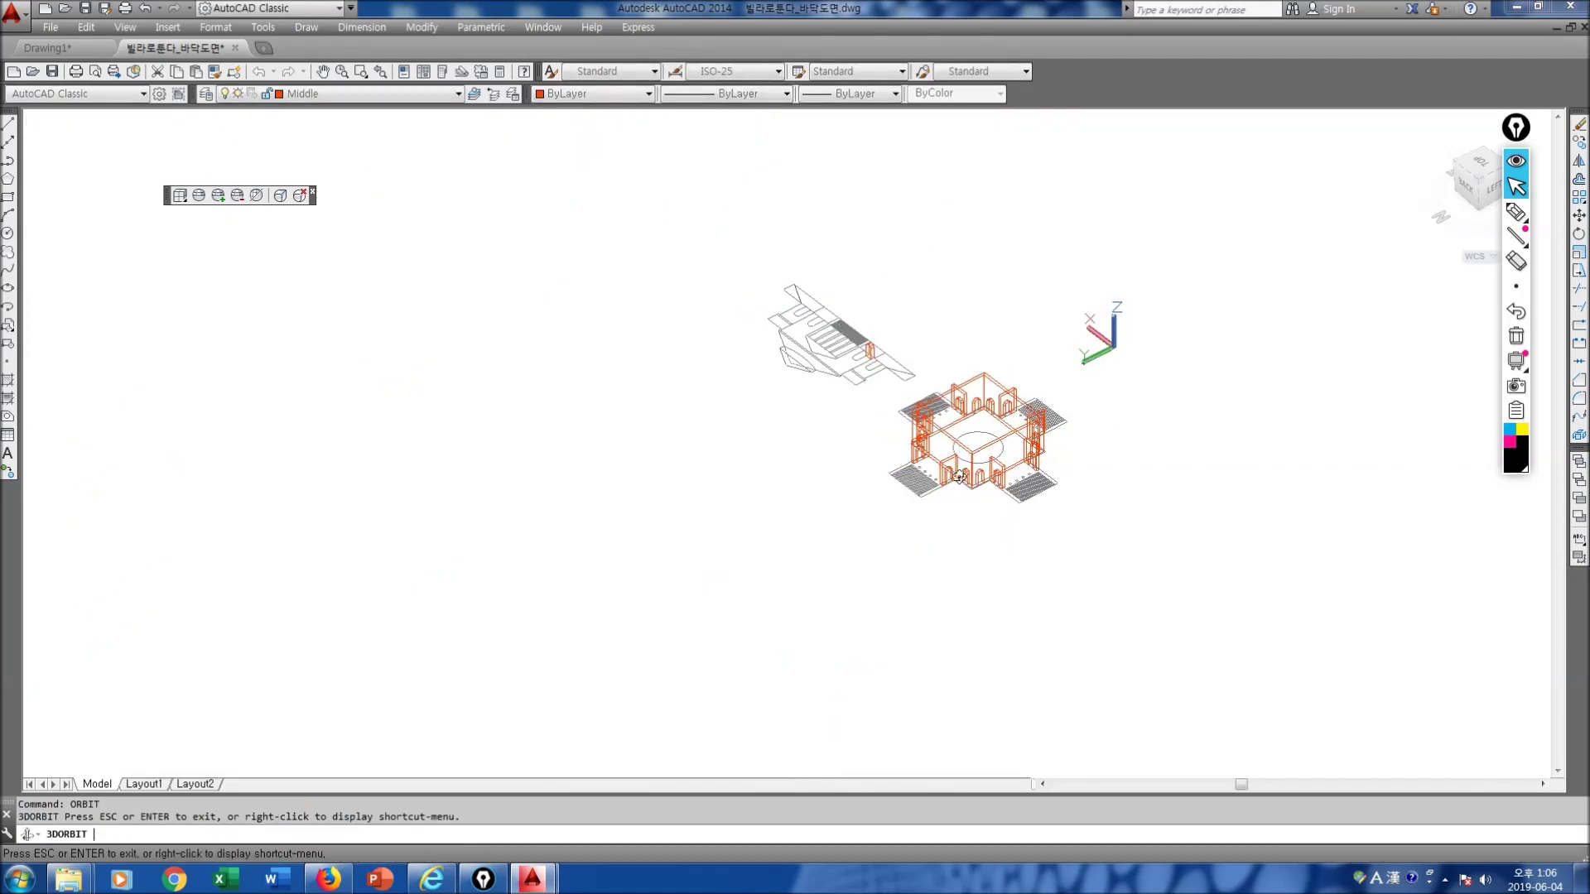
{"action": "key", "text": "Return"}
{"action": "left_click_drag", "start_coordinate": [1026, 517], "coordinate": [792, 527]}
{"action": "scroll", "coordinate": [824, 520], "scroll_direction": "up", "scroll_amount": 4}
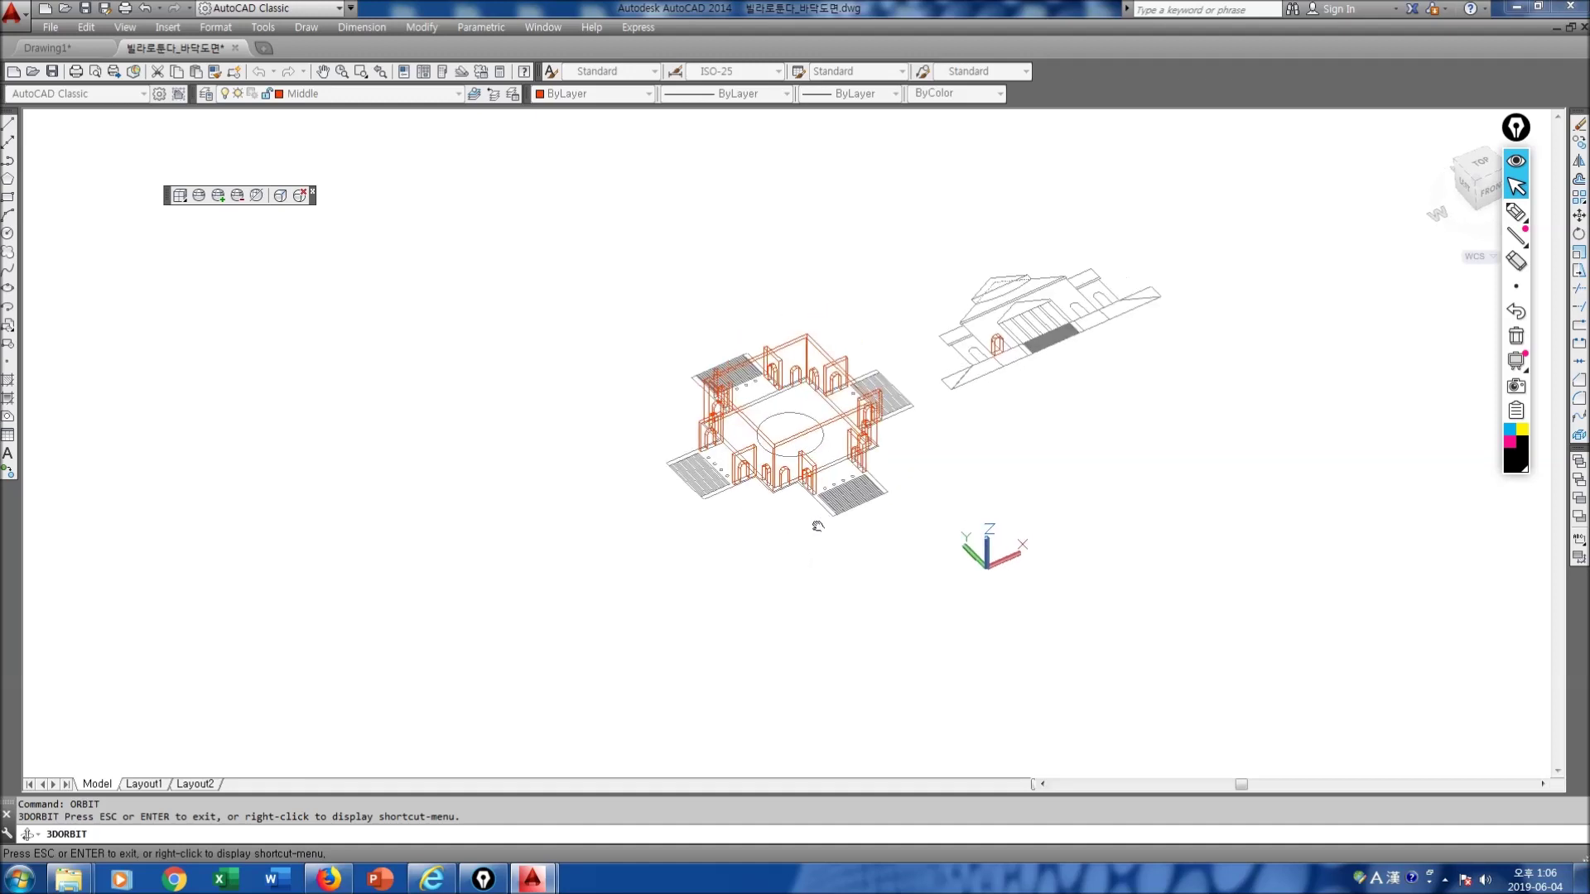
{"action": "middle_click_drag", "start_coordinate": [875, 540], "coordinate": [788, 610]}
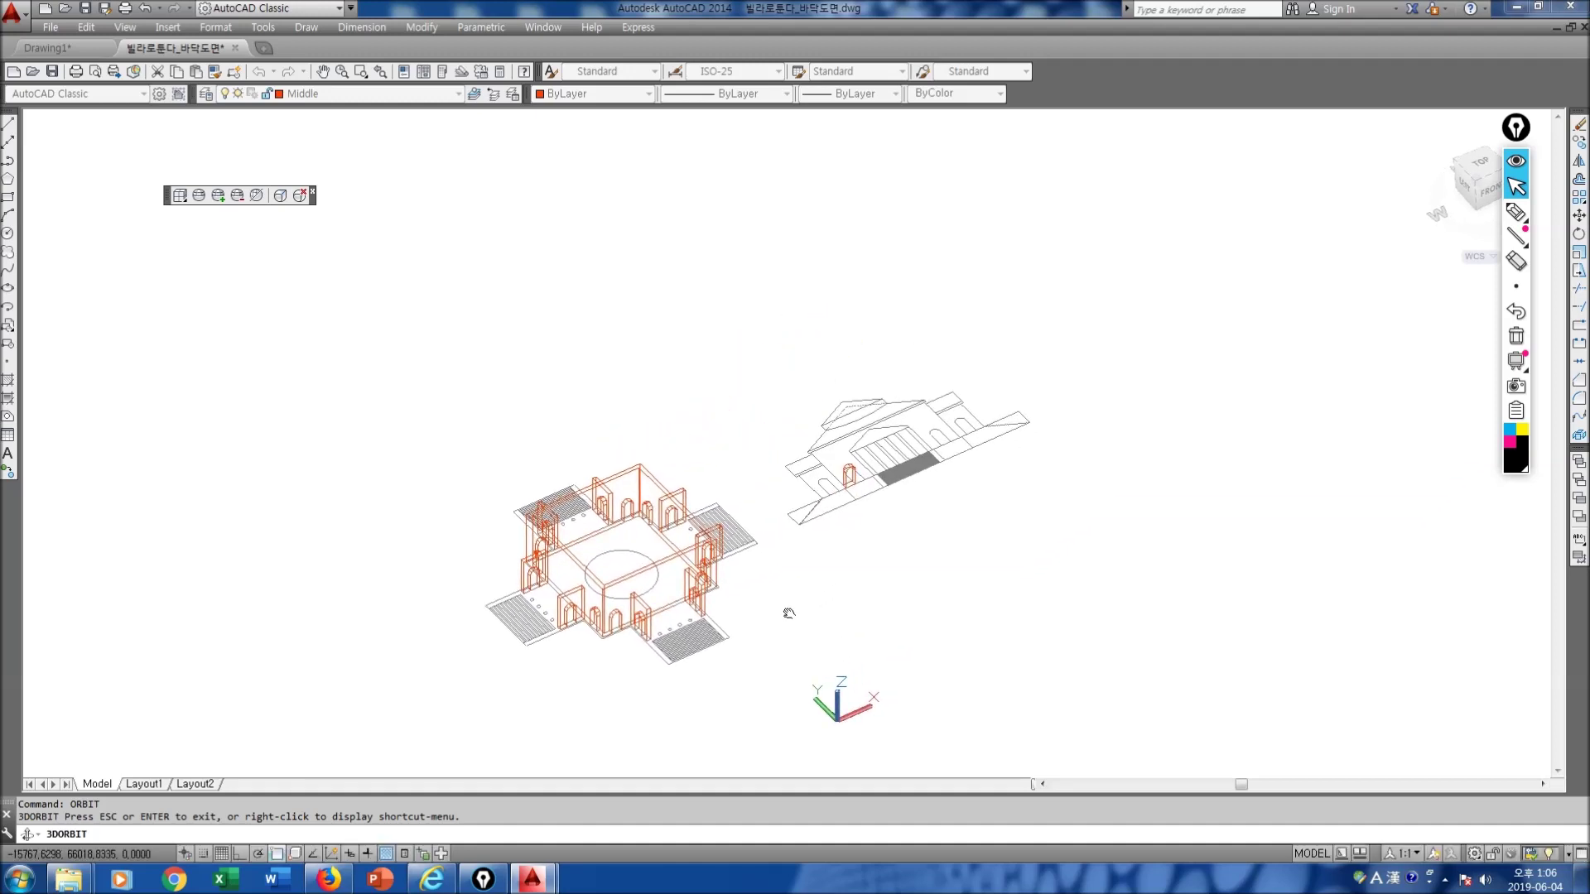
{"action": "scroll", "coordinate": [796, 598], "scroll_direction": "up", "scroll_amount": 1}
{"action": "left_click_drag", "start_coordinate": [796, 585], "coordinate": [850, 468]}
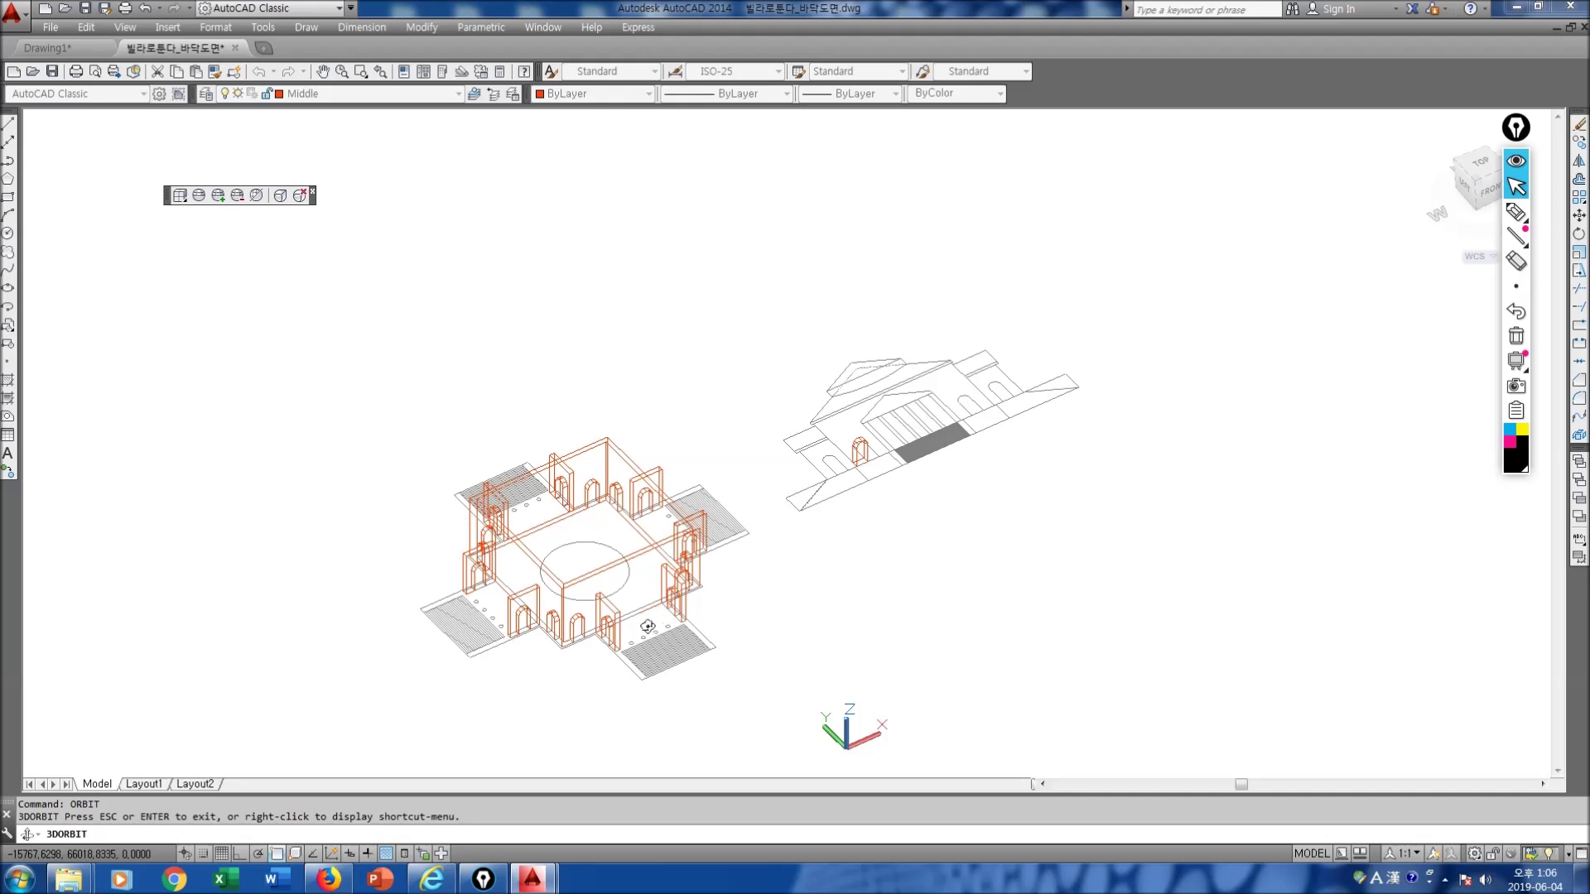
{"action": "scroll", "coordinate": [657, 620], "scroll_direction": "up", "scroll_amount": 2}
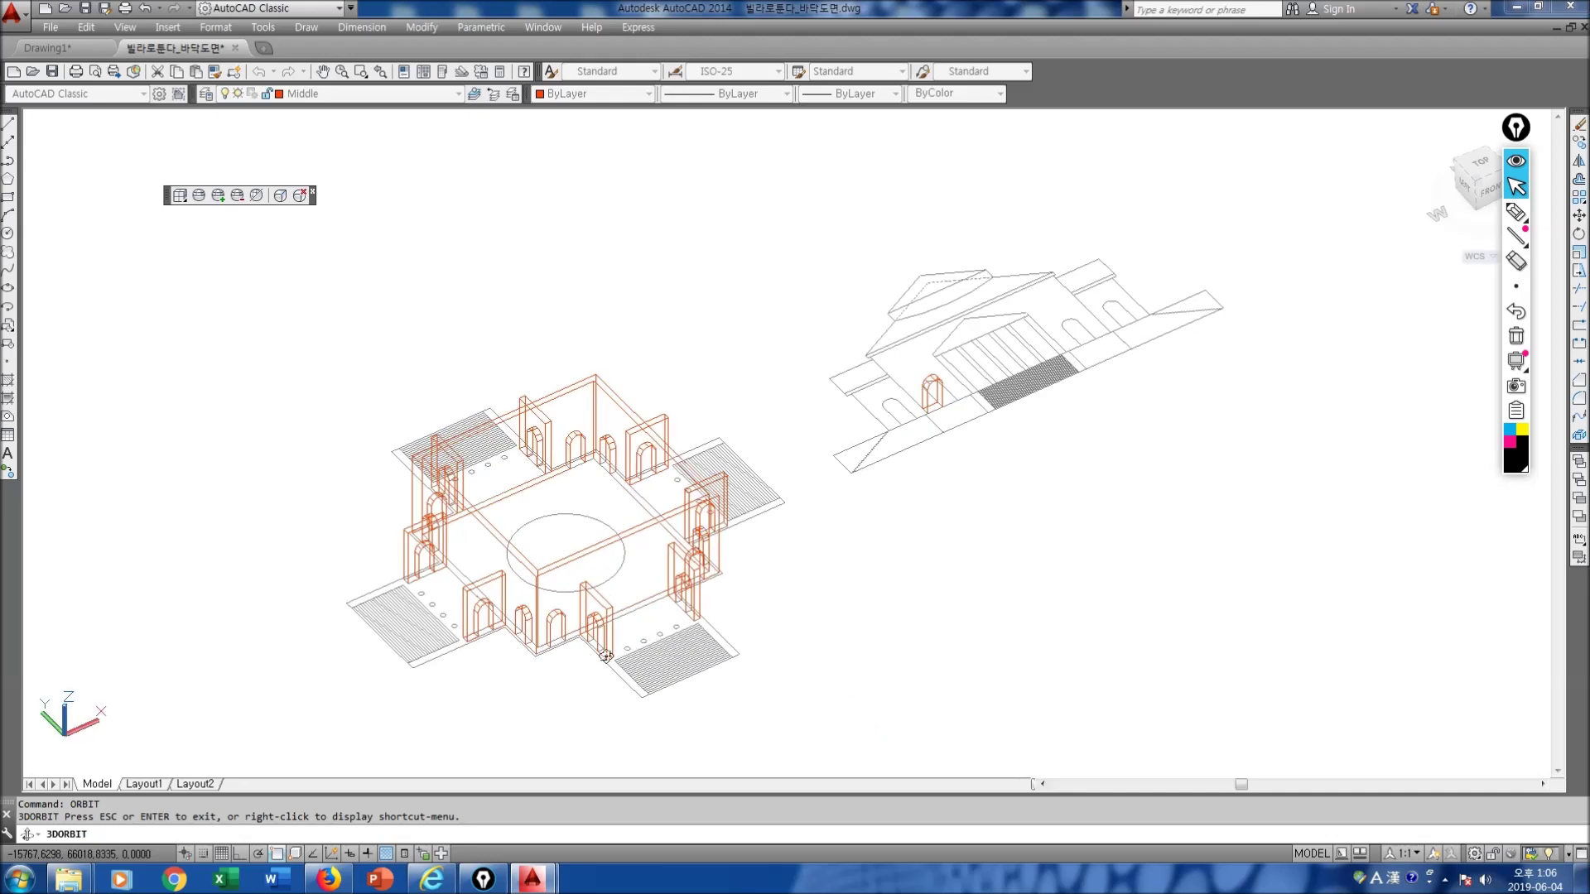
{"action": "key", "text": "Escape"}
{"action": "scroll", "coordinate": [659, 631], "scroll_direction": "up", "scroll_amount": 3}
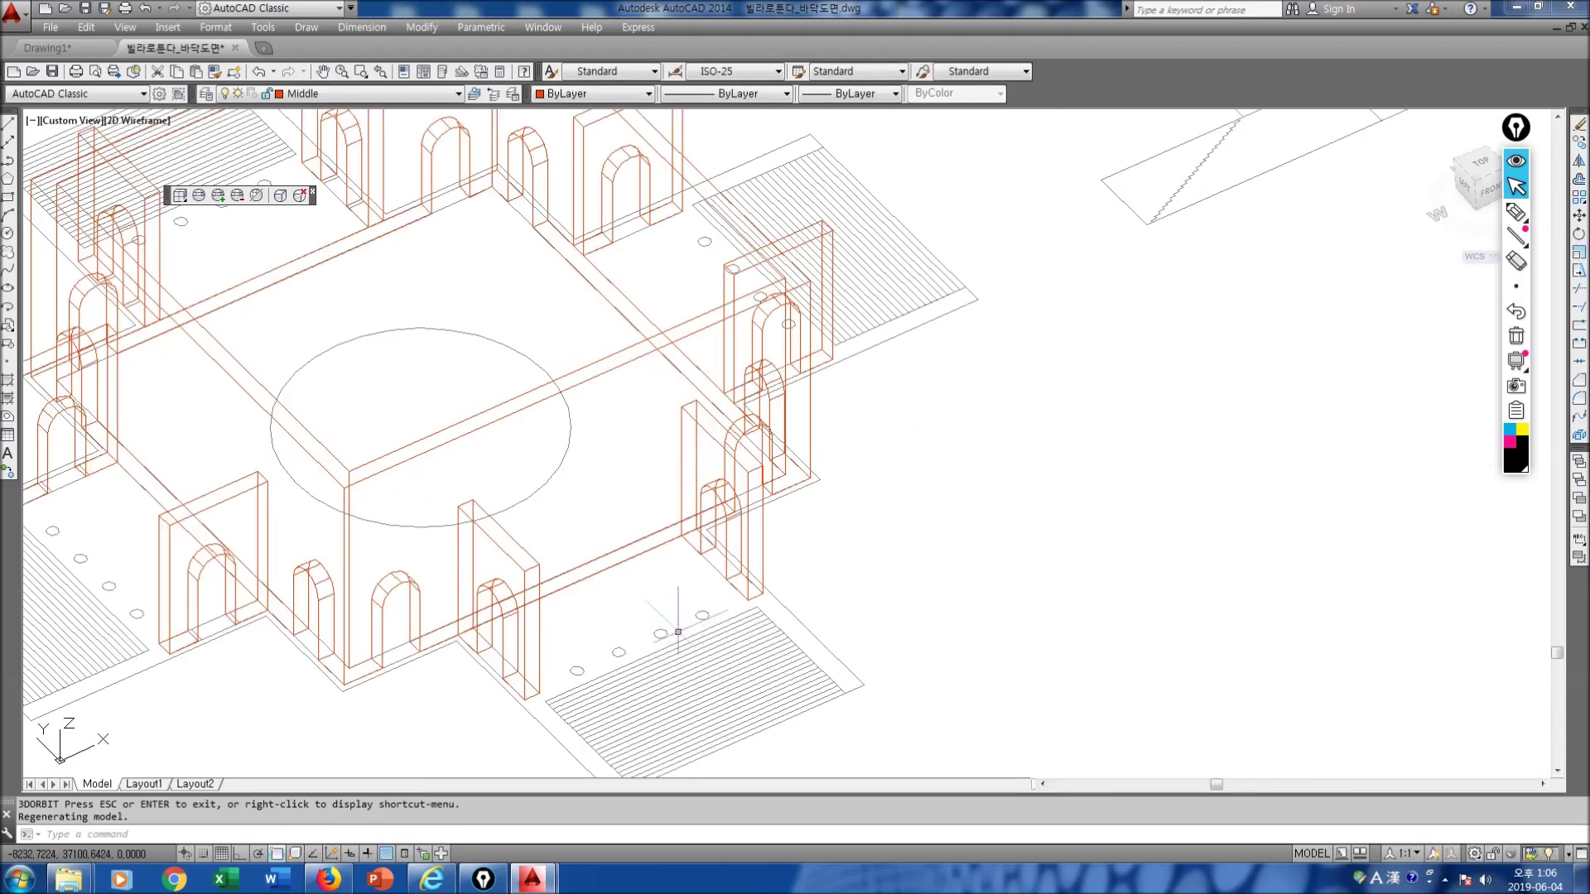
{"action": "scroll", "coordinate": [822, 597], "scroll_direction": "down", "scroll_amount": 2}
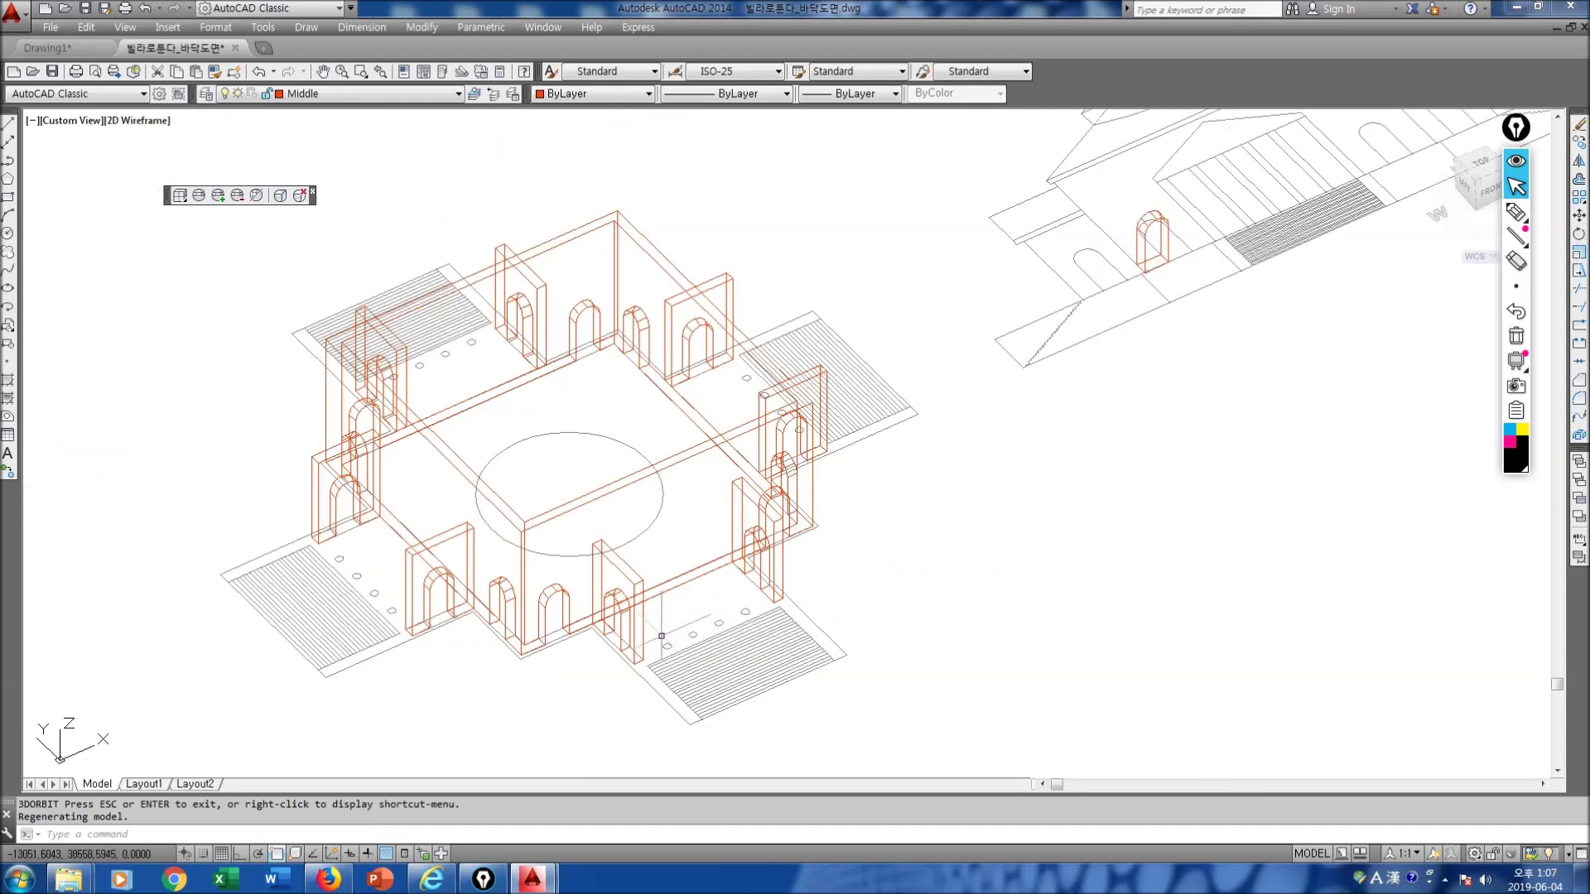
Step: Draw a circle of radius 300 centred on the westernmost column outline of the south portico, reaching the outline's edge
{"action": "scroll", "coordinate": [661, 636], "scroll_direction": "up", "scroll_amount": 4}
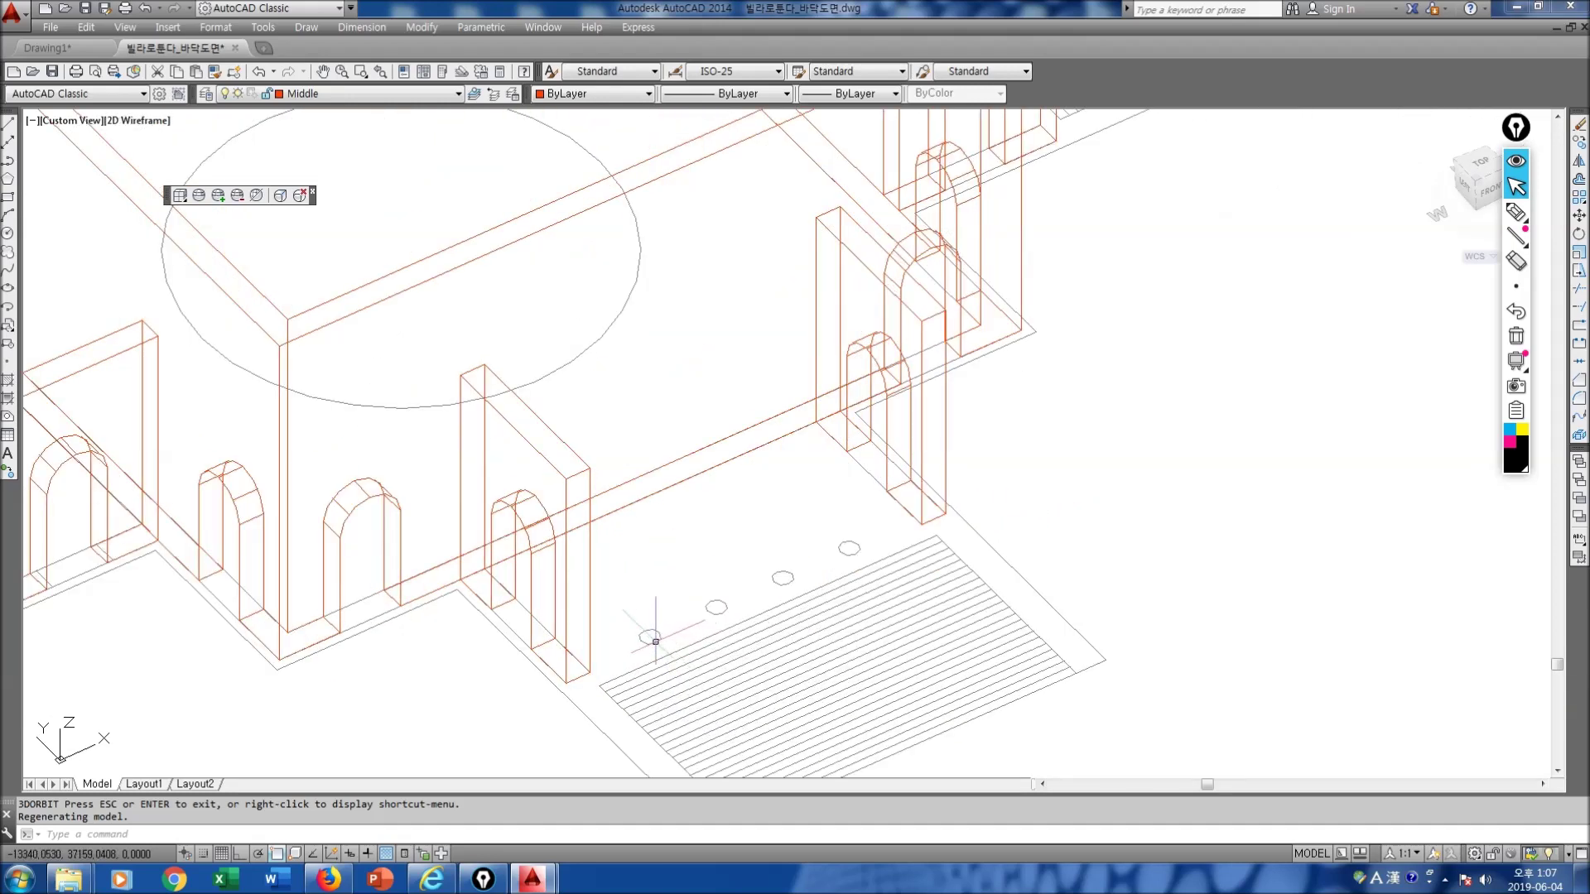
{"action": "key", "text": "Return"}
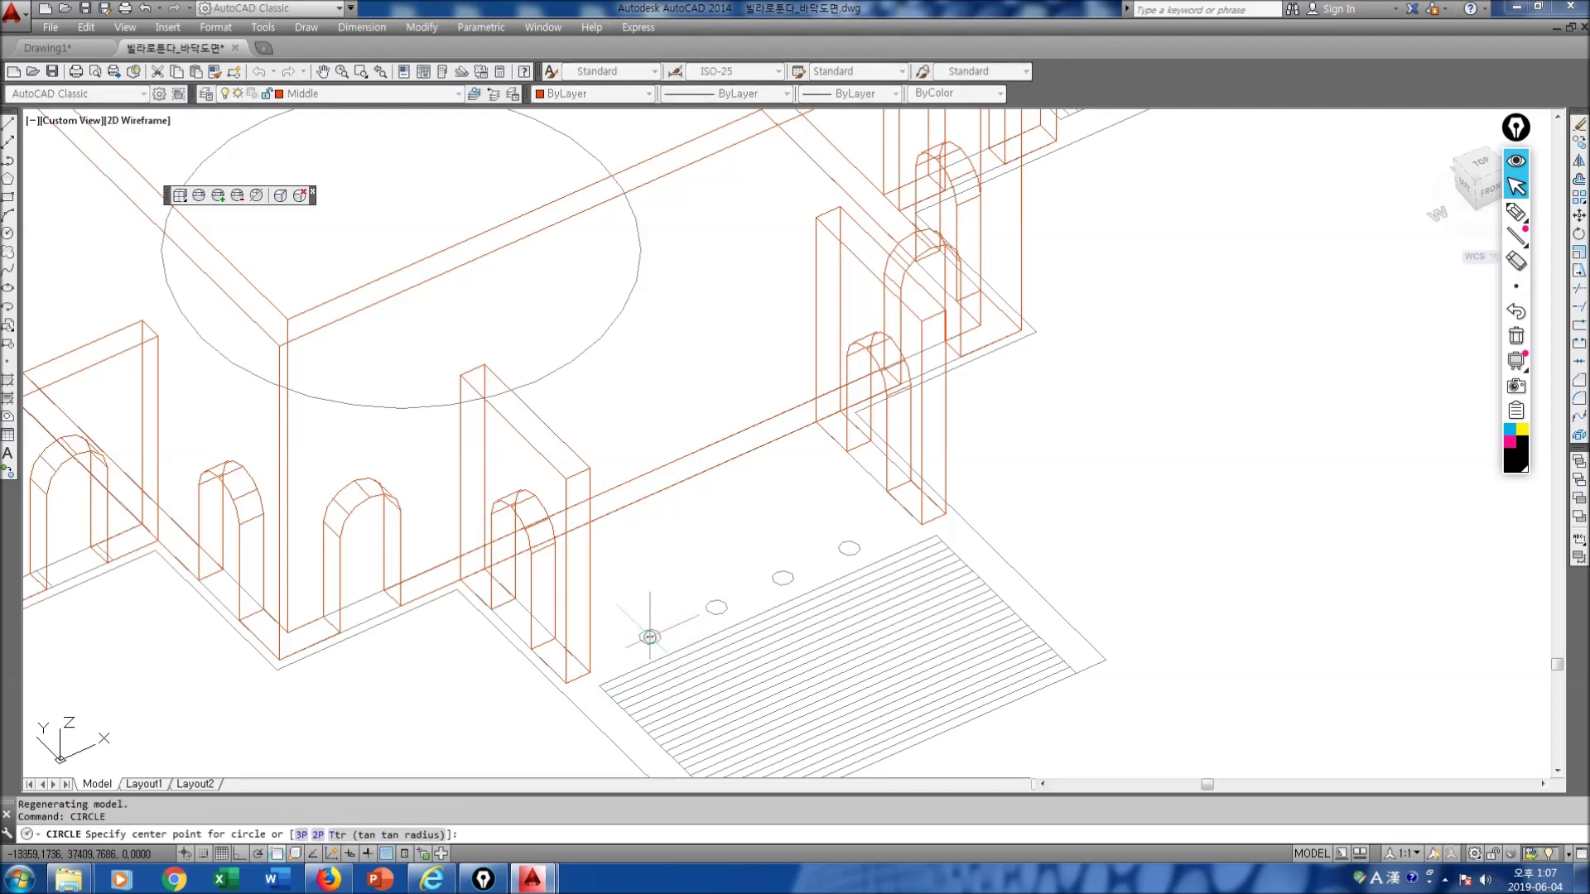
{"action": "left_click", "coordinate": [649, 637]}
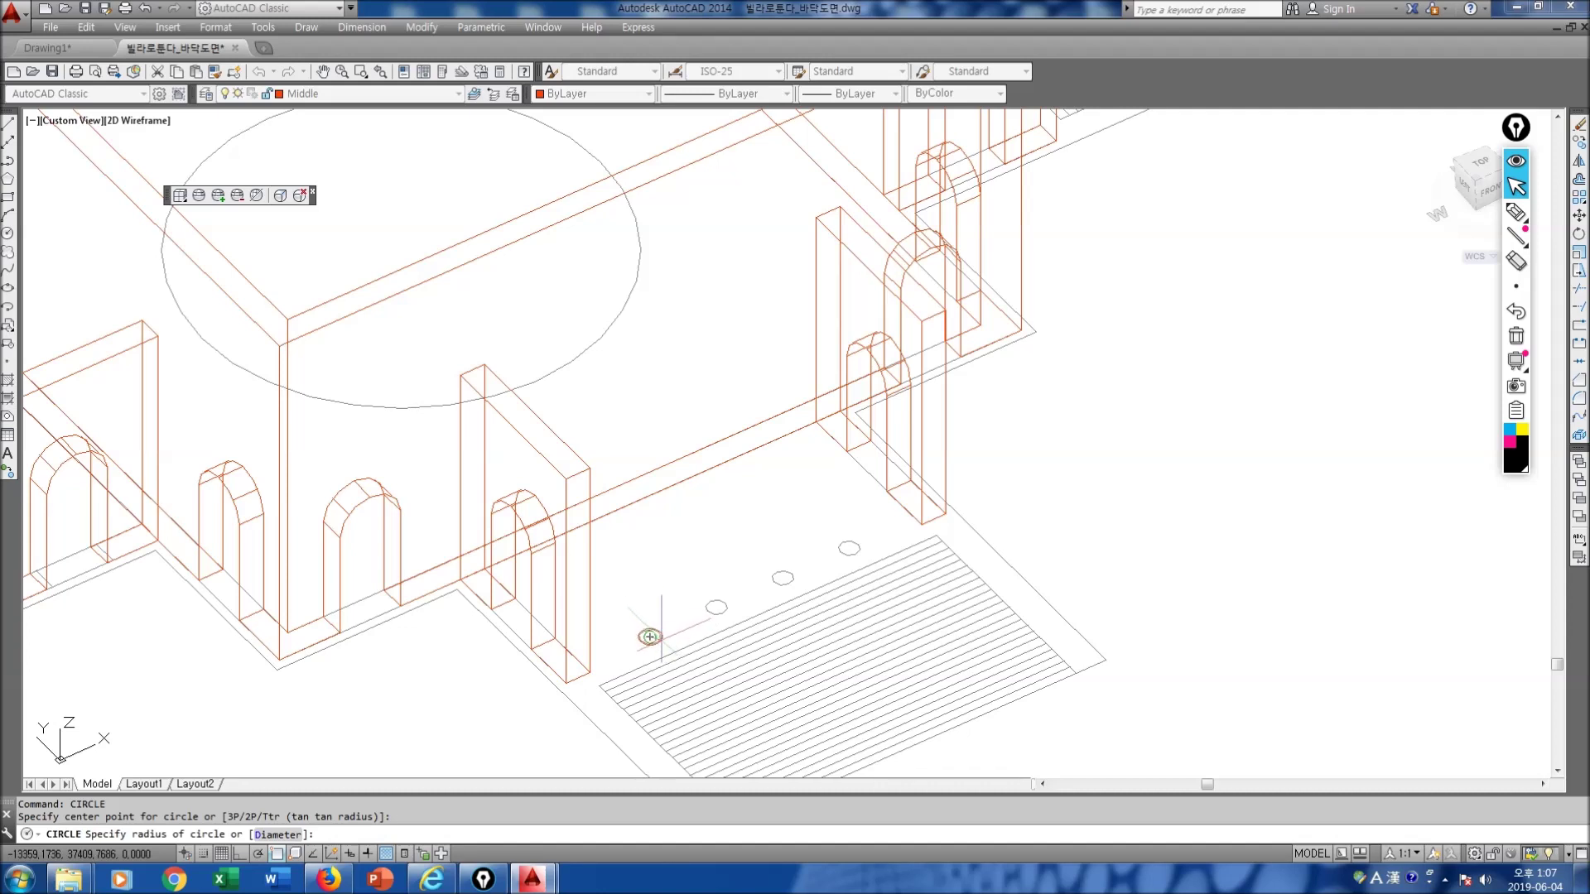
{"action": "scroll", "coordinate": [654, 621], "scroll_direction": "up", "scroll_amount": 8}
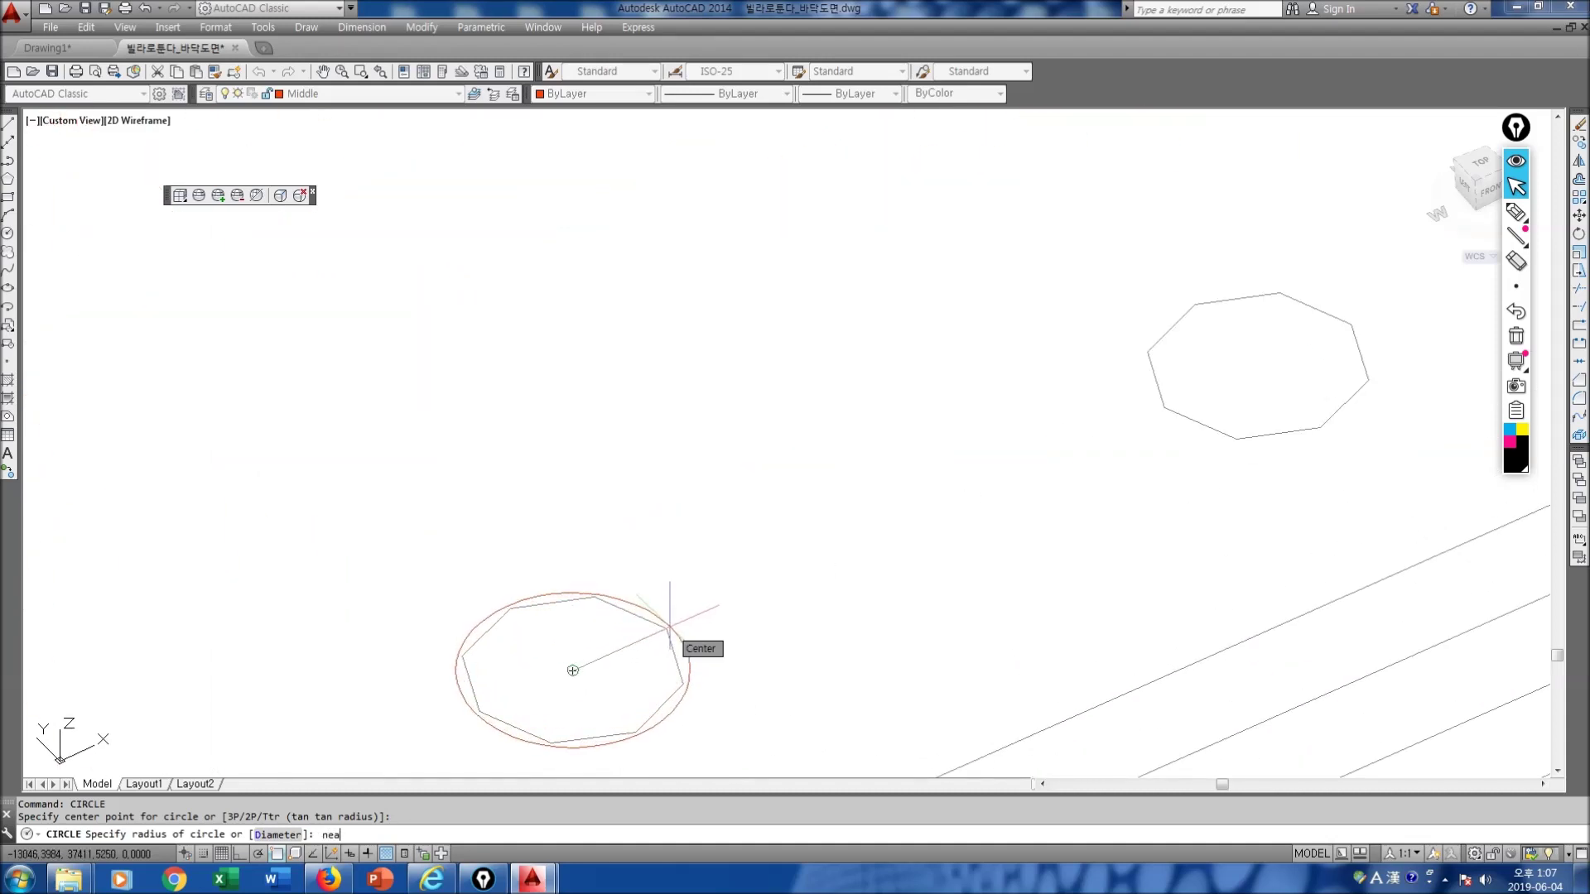
{"action": "type", "text": "a"}
{"action": "key", "text": "Return"}
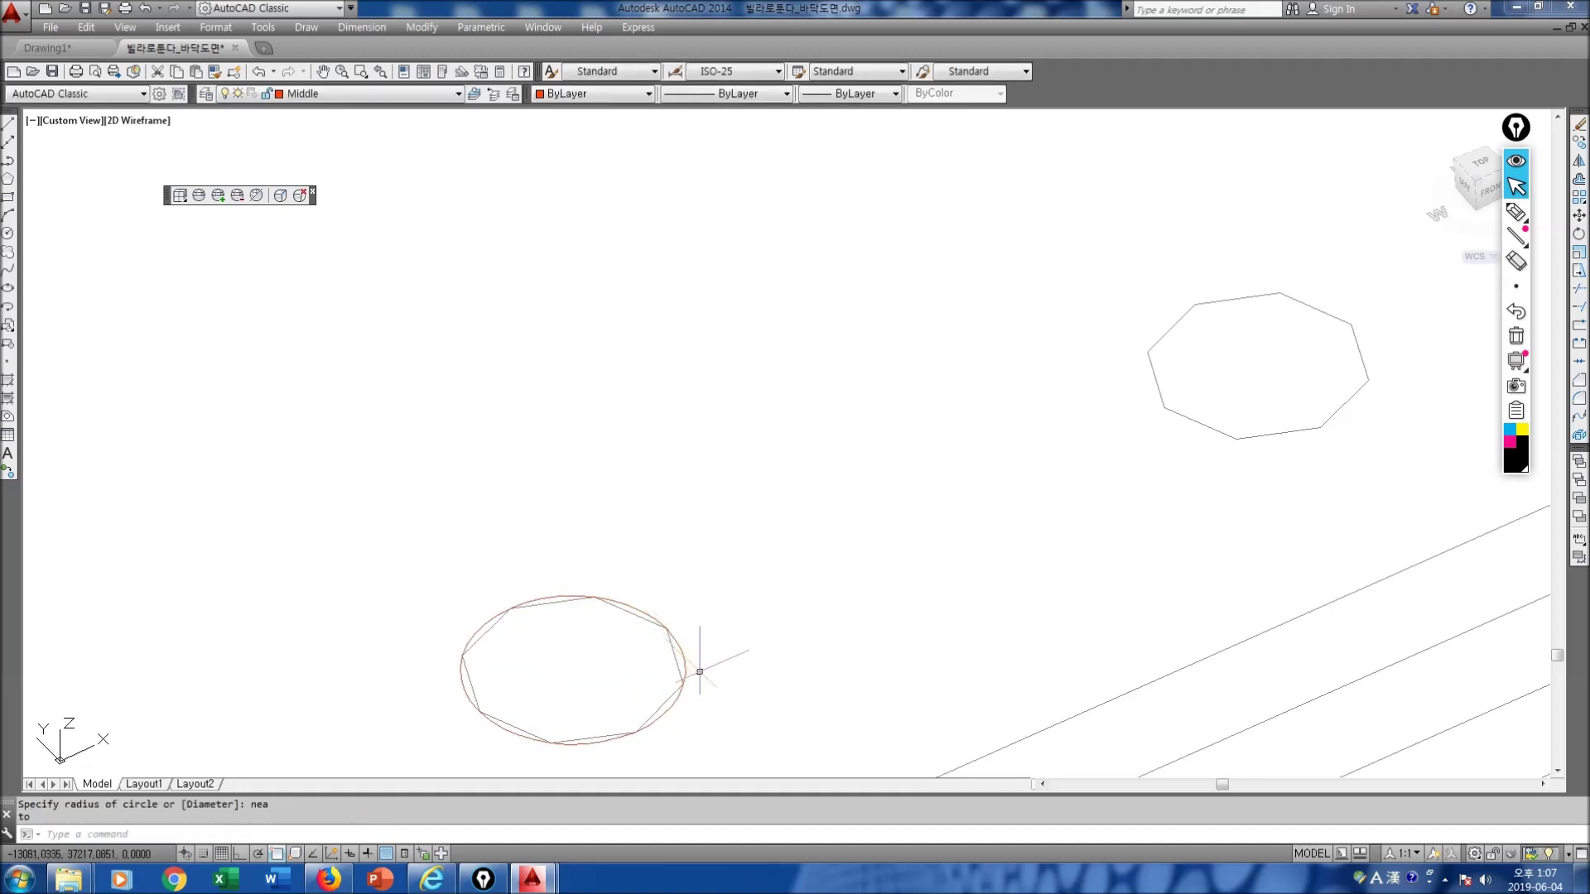
{"action": "key", "text": "Escape"}
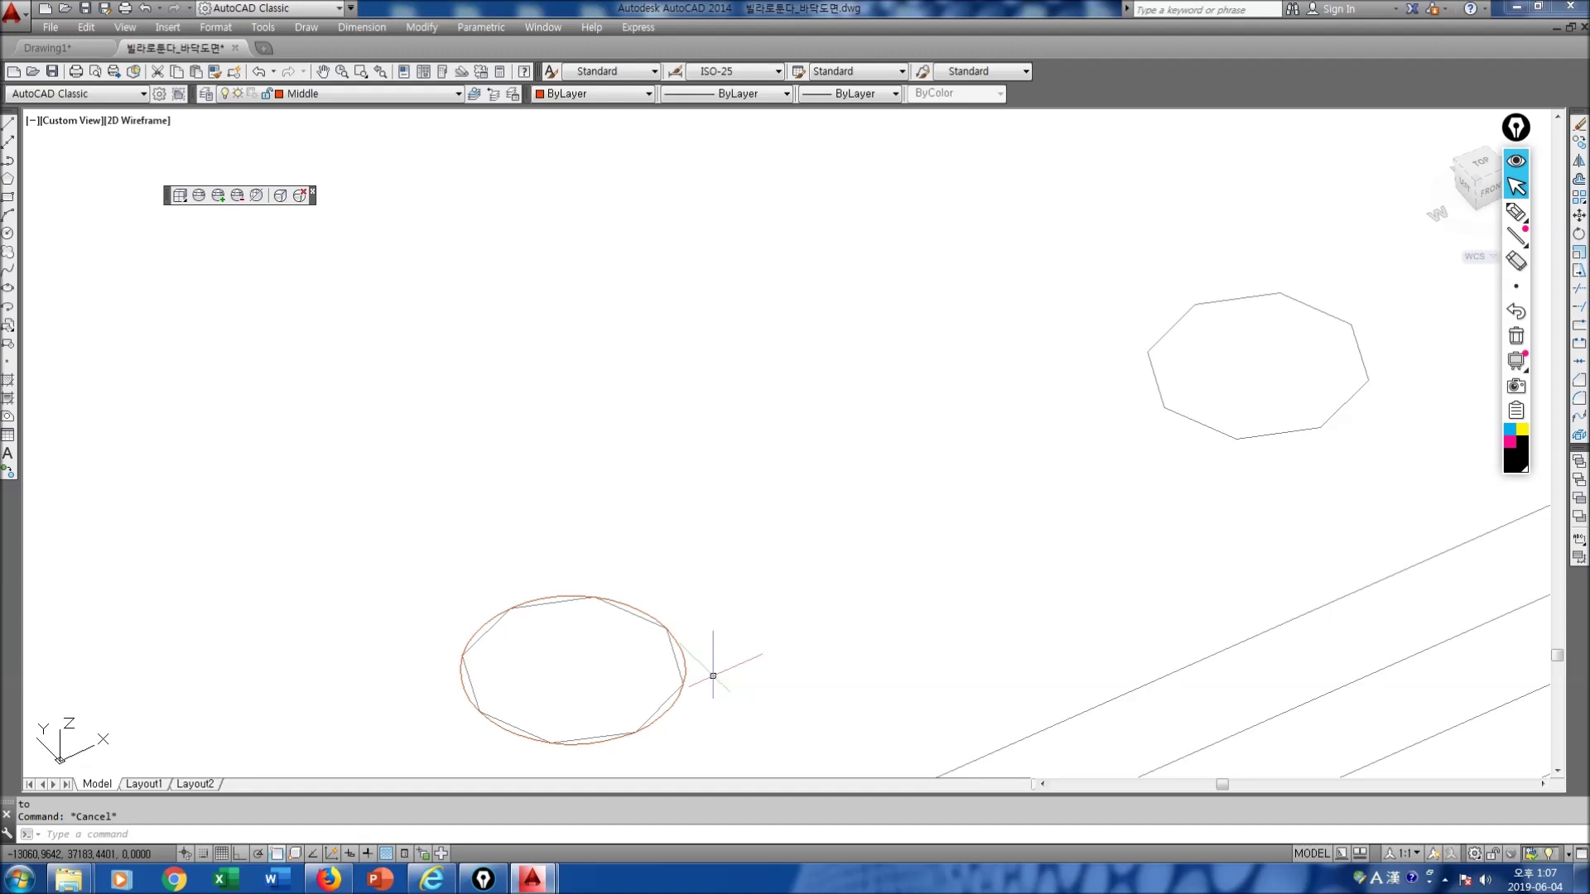
Step: Draw a circle on the second column outline from the west at the south portico, using a Nearest snap on its edge for the radius
{"action": "scroll", "coordinate": [659, 702], "scroll_direction": "down", "scroll_amount": 2}
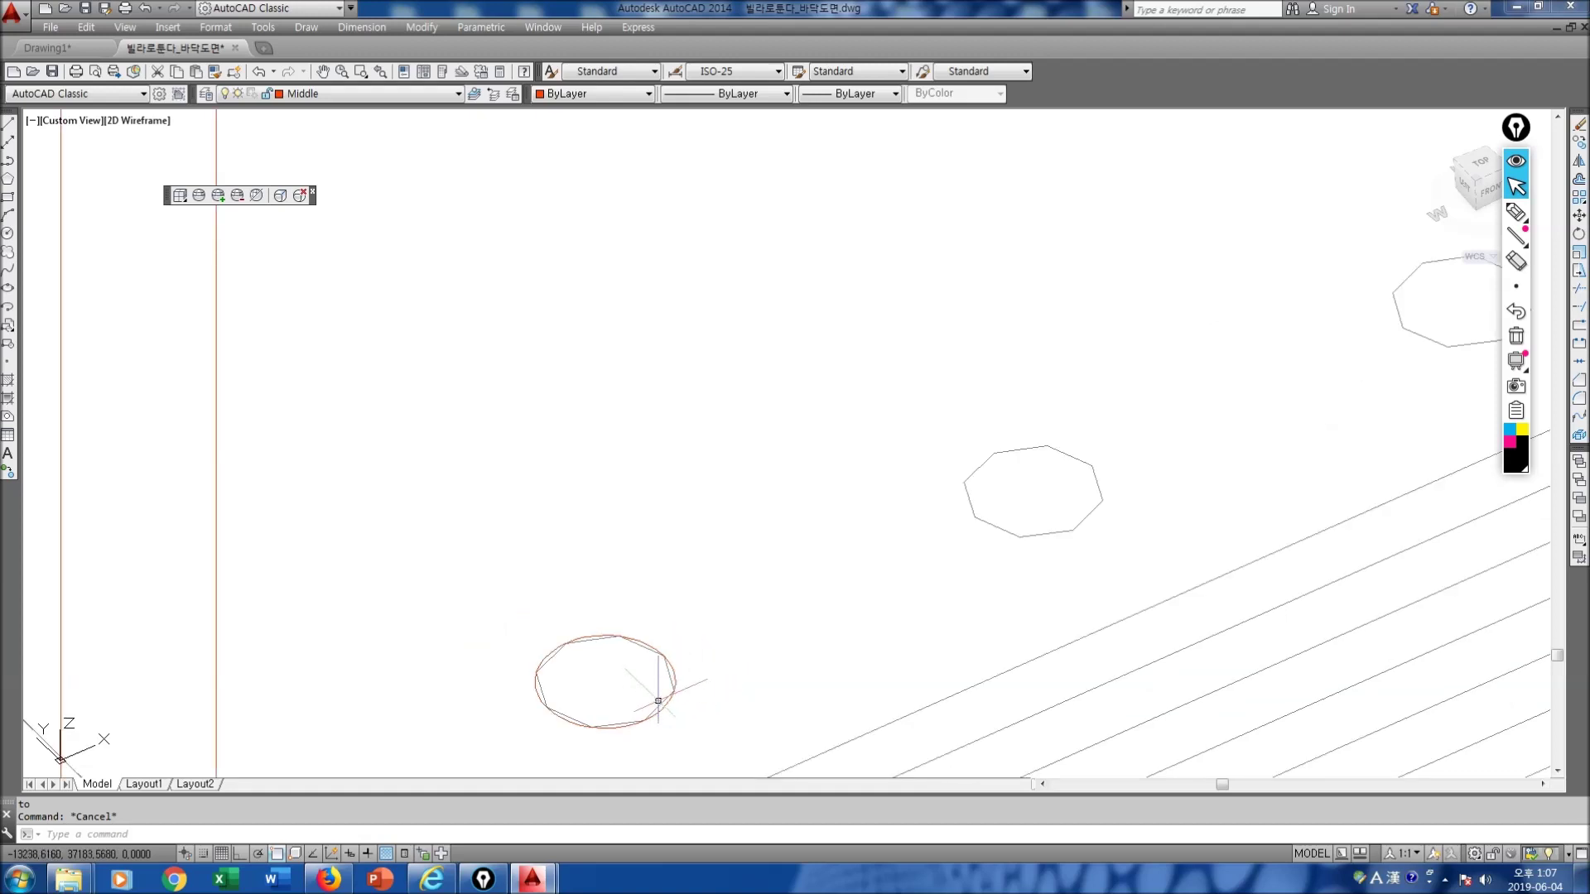
{"action": "middle_click_drag", "start_coordinate": [993, 571], "coordinate": [634, 718]}
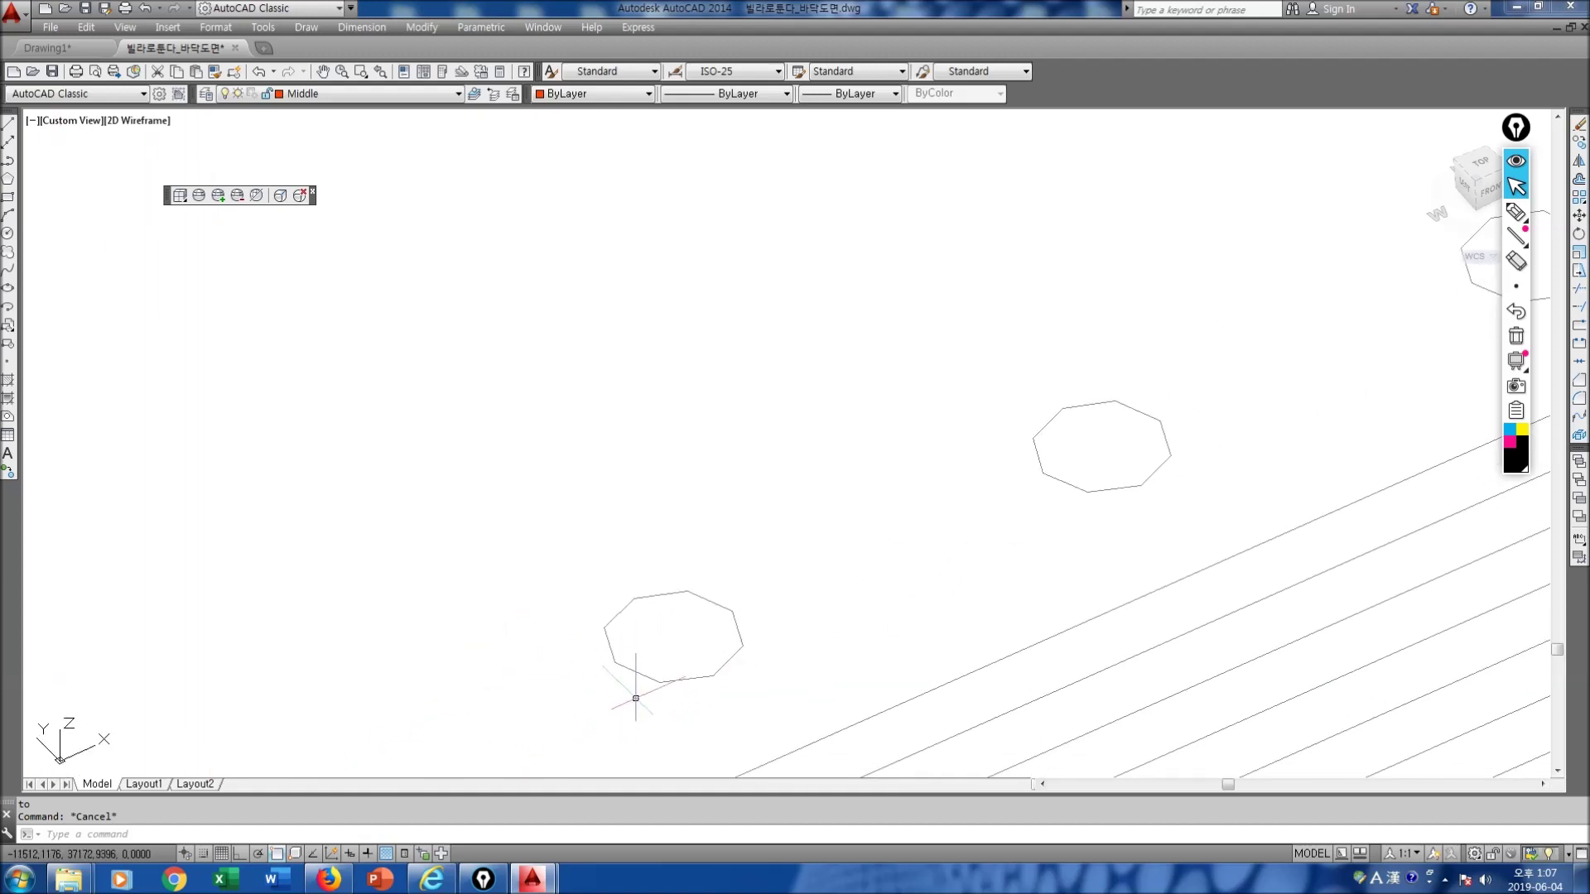
{"action": "key", "text": "Return"}
{"action": "left_click", "coordinate": [673, 638]}
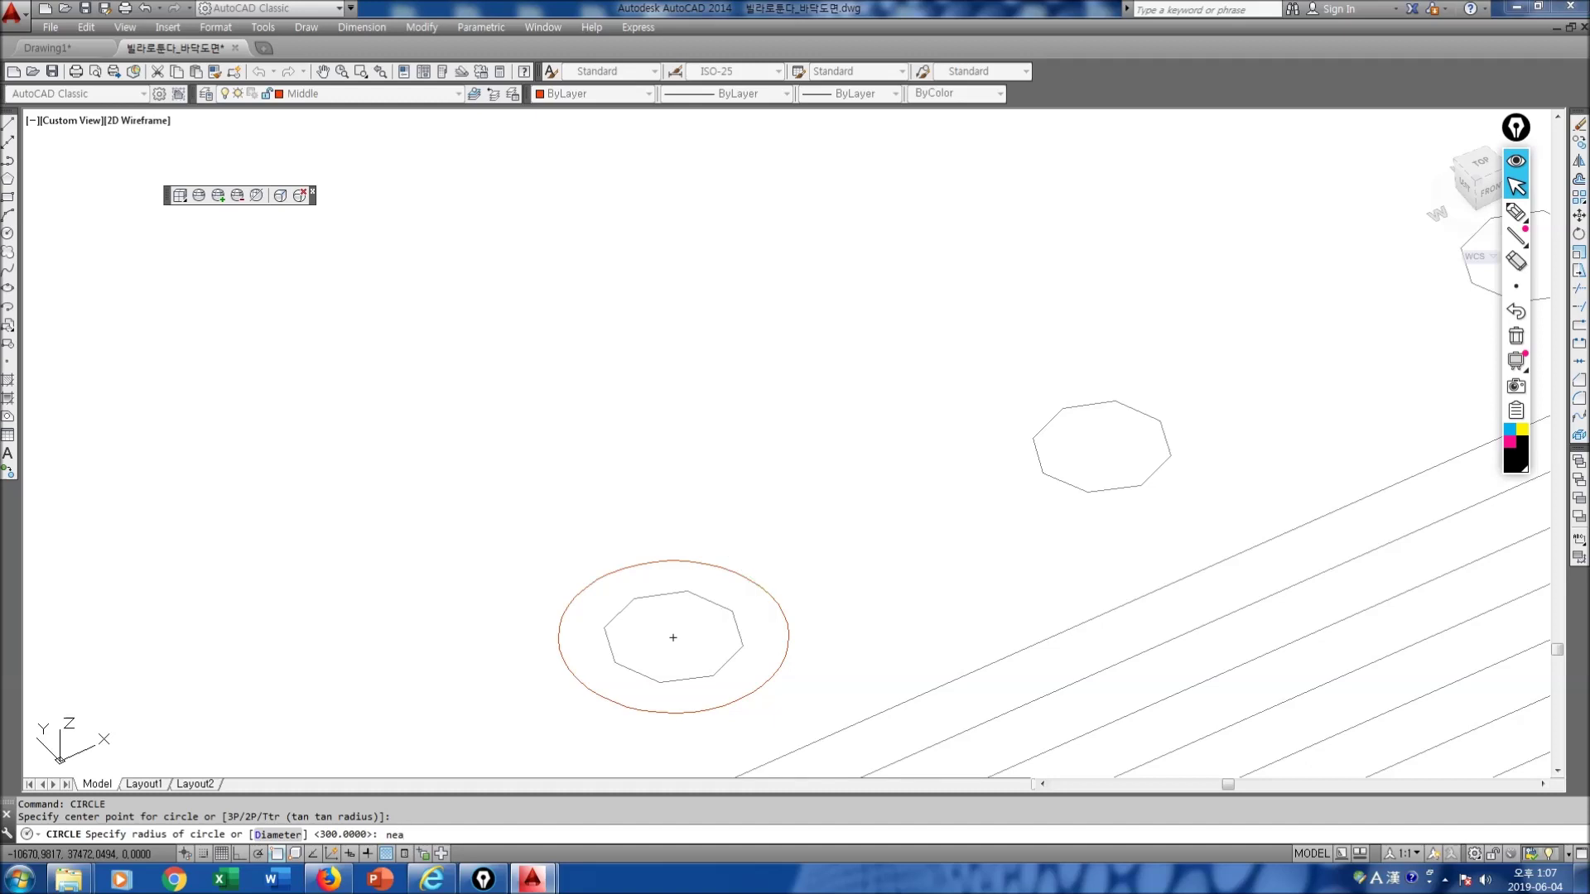
{"action": "key", "text": "Return"}
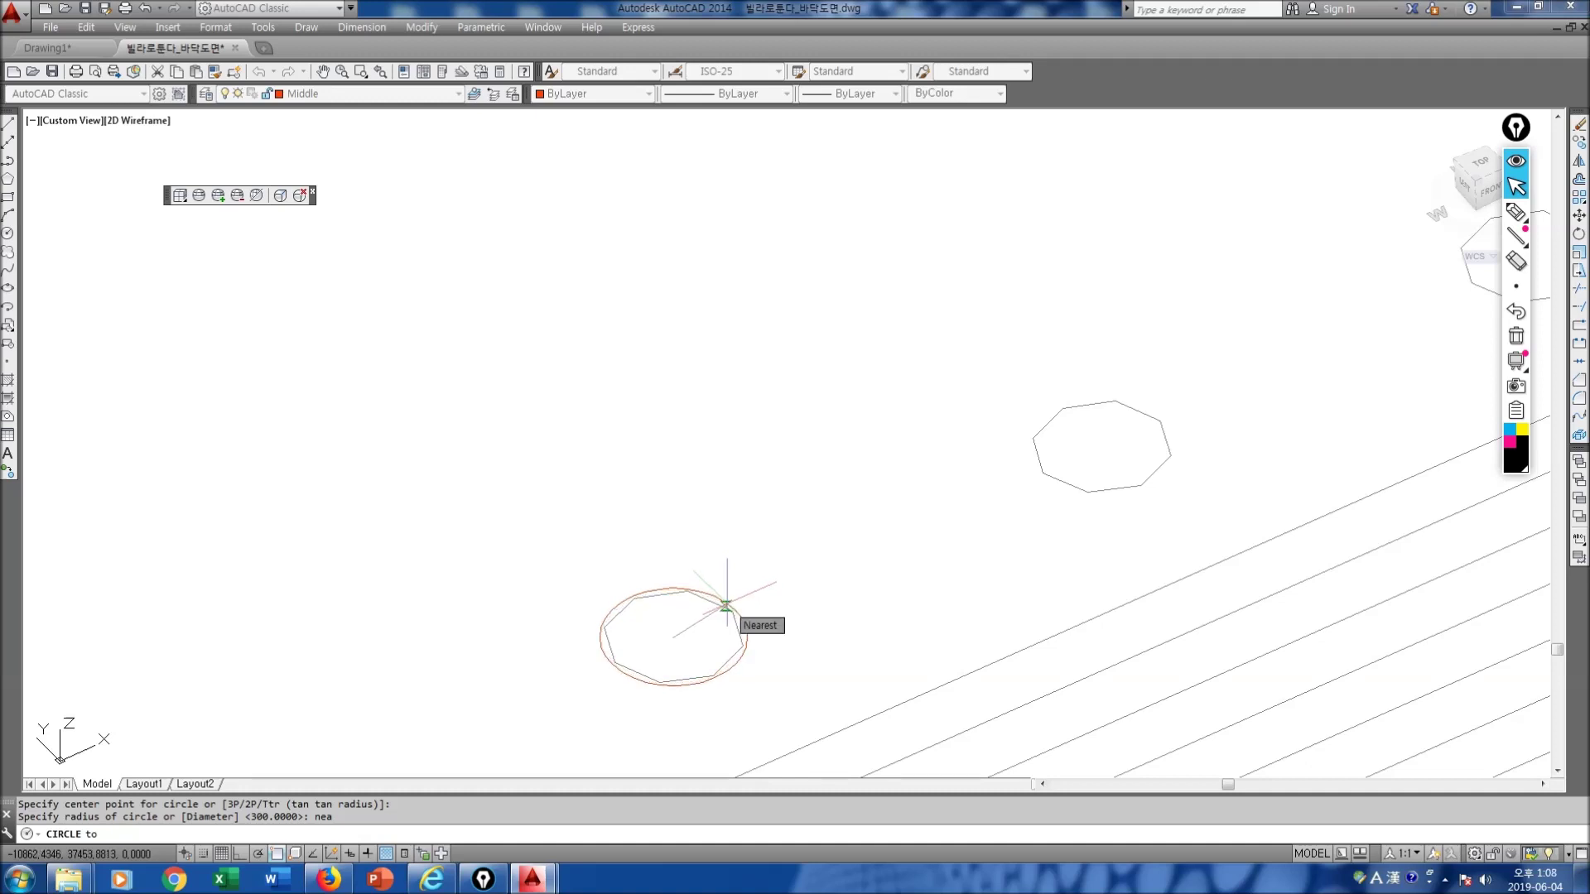
{"action": "left_click", "coordinate": [726, 605]}
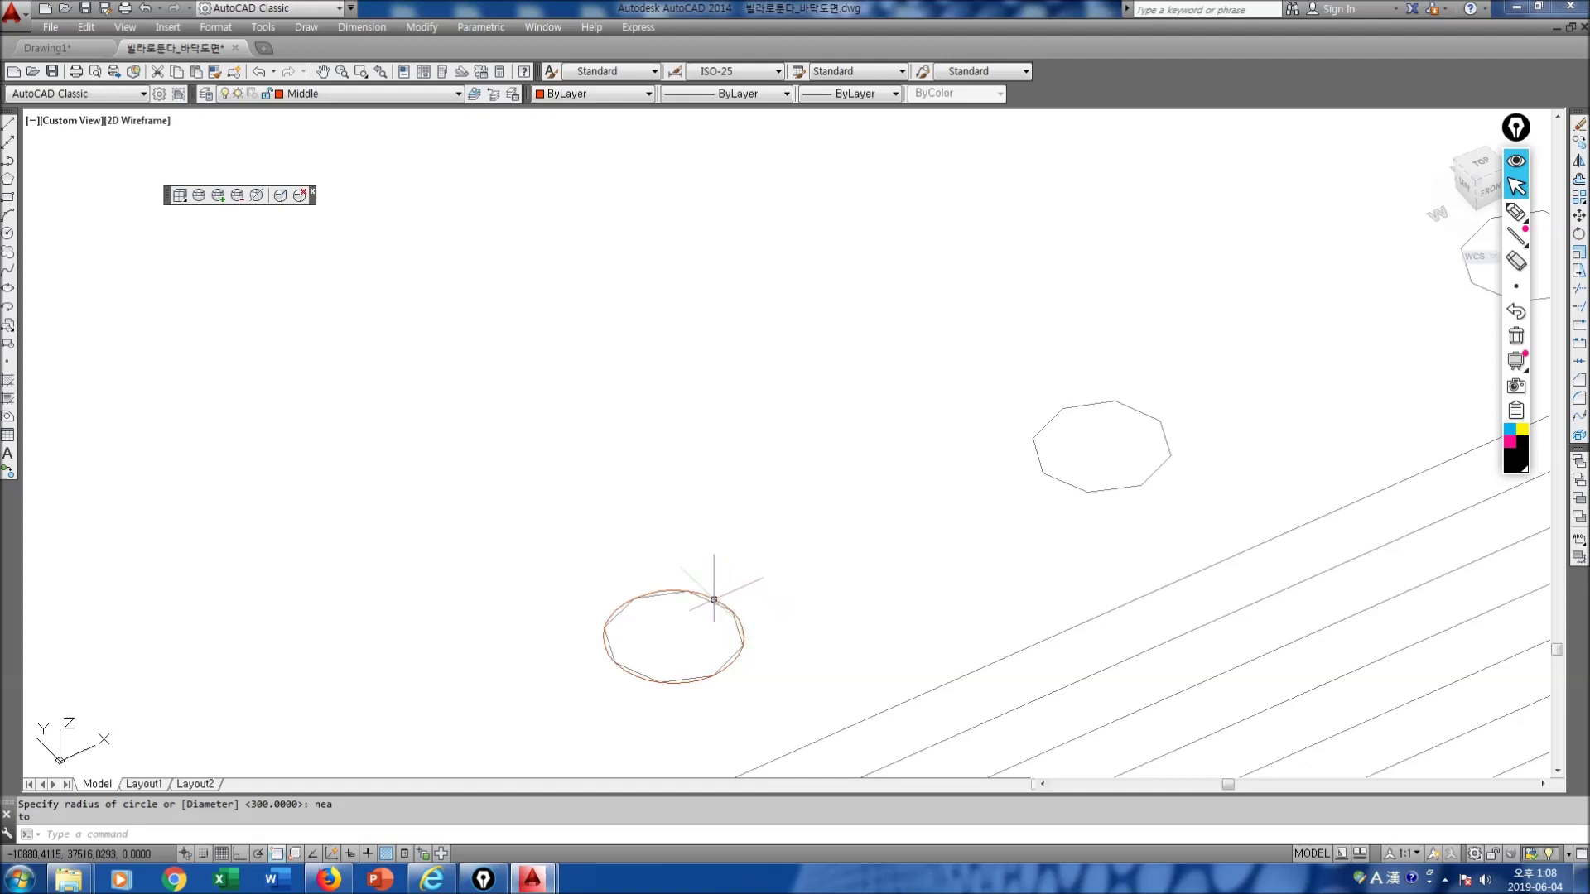
{"action": "key", "text": "Escape"}
Step: Turn on the Nearest mode in the running object snap settings
{"action": "type", "text": "osnap"}
{"action": "key", "text": "Return"}
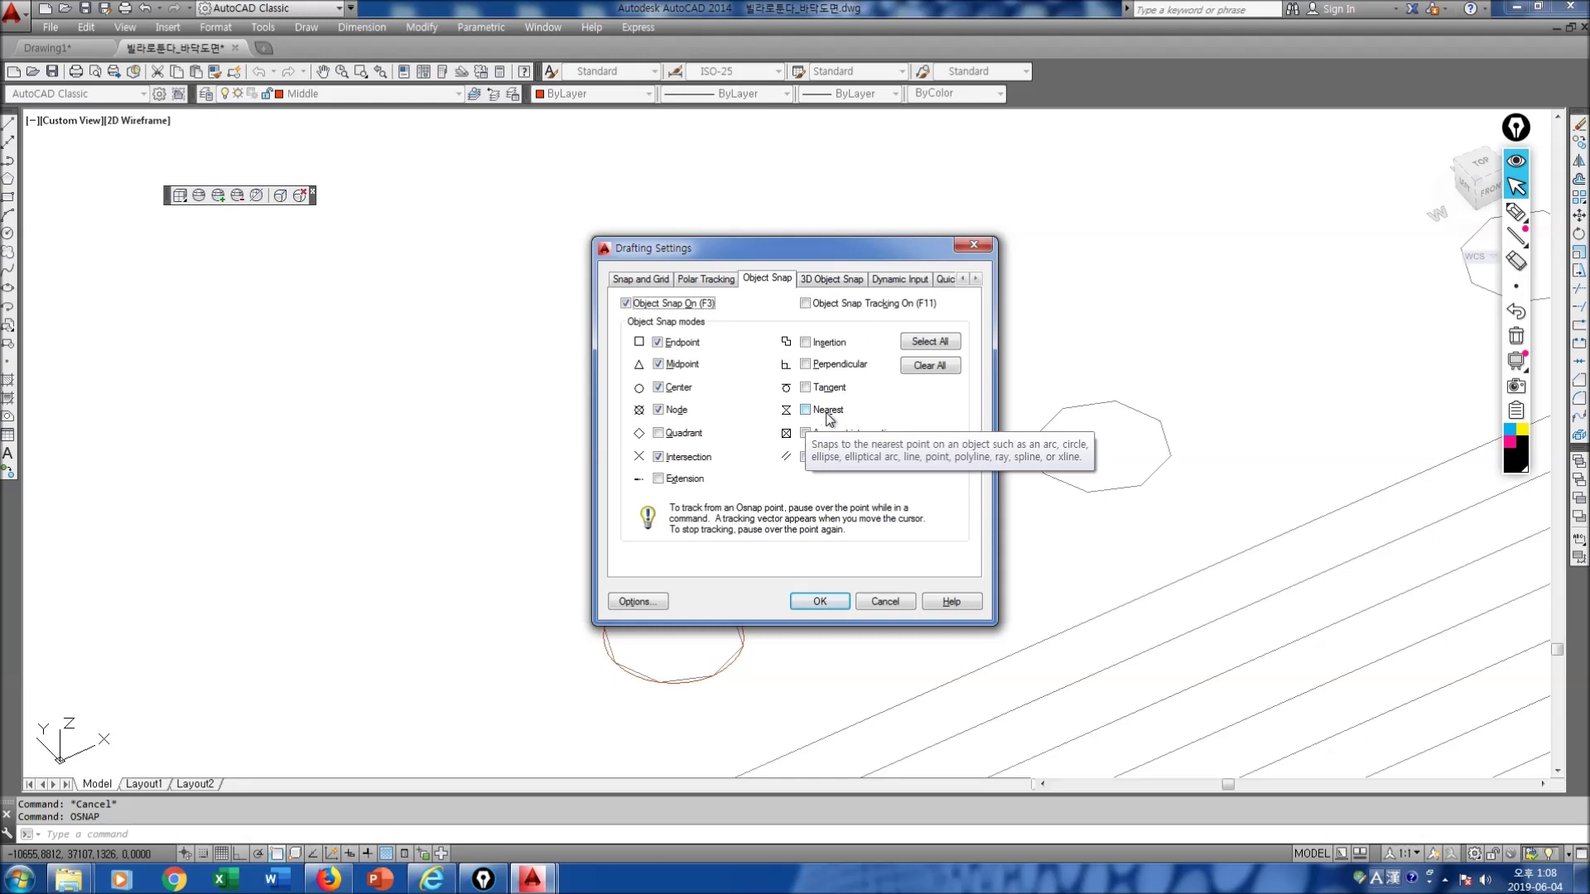
{"action": "left_click", "coordinate": [807, 411]}
{"action": "left_click", "coordinate": [820, 602]}
Step: Draw circles of radius 300 centred on the two remaining eastern column outlines of the south portico
{"action": "scroll", "coordinate": [922, 568], "scroll_direction": "up", "scroll_amount": 5}
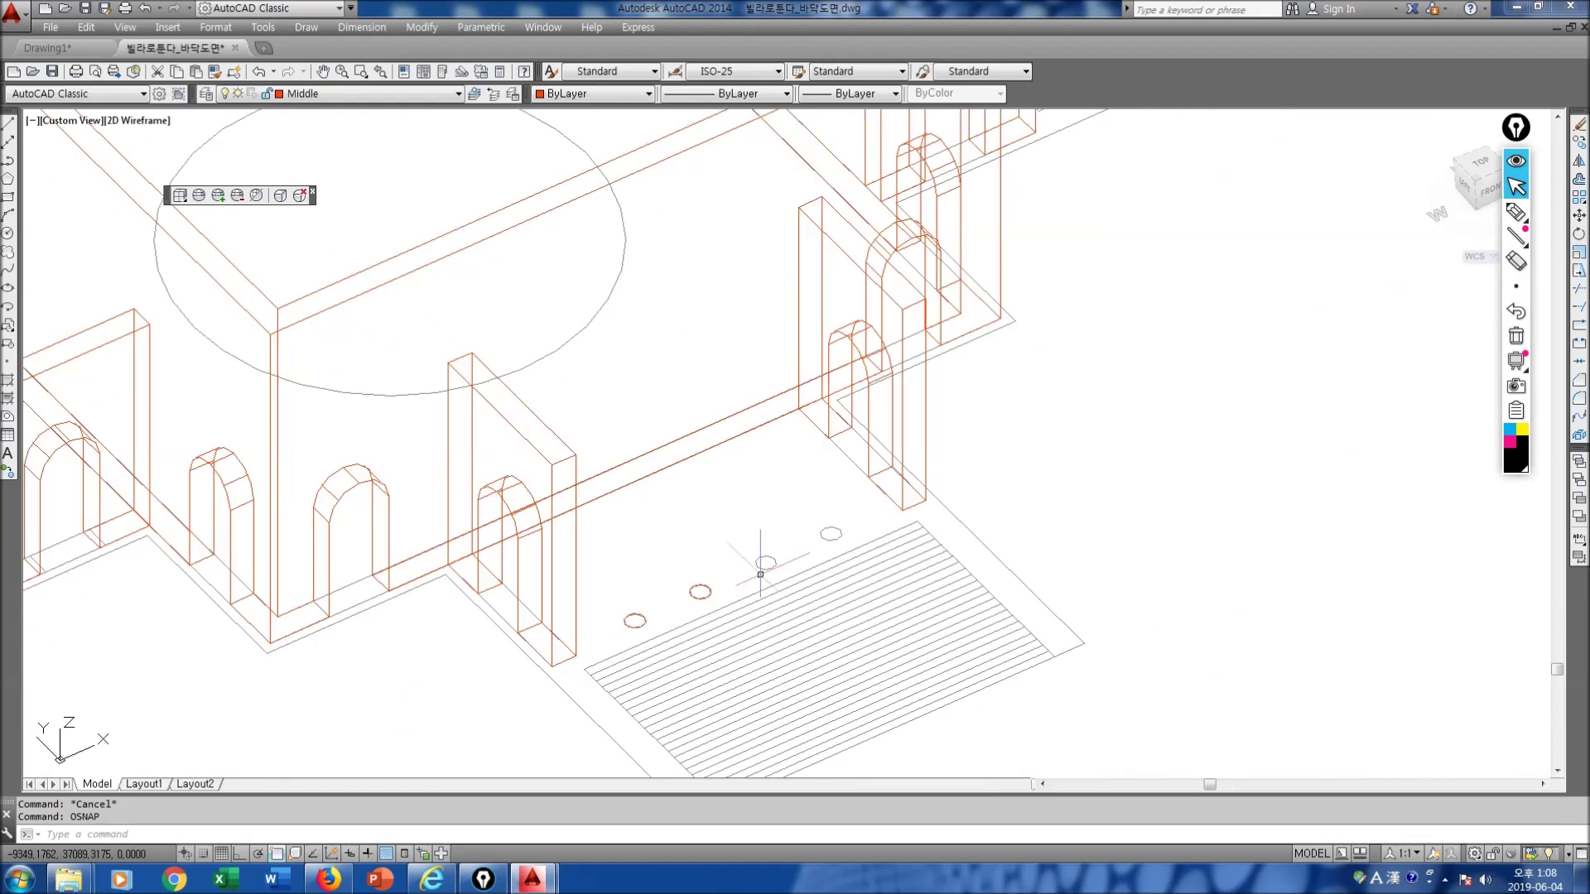
{"action": "type", "text": "circle"}
{"action": "key", "text": "Return"}
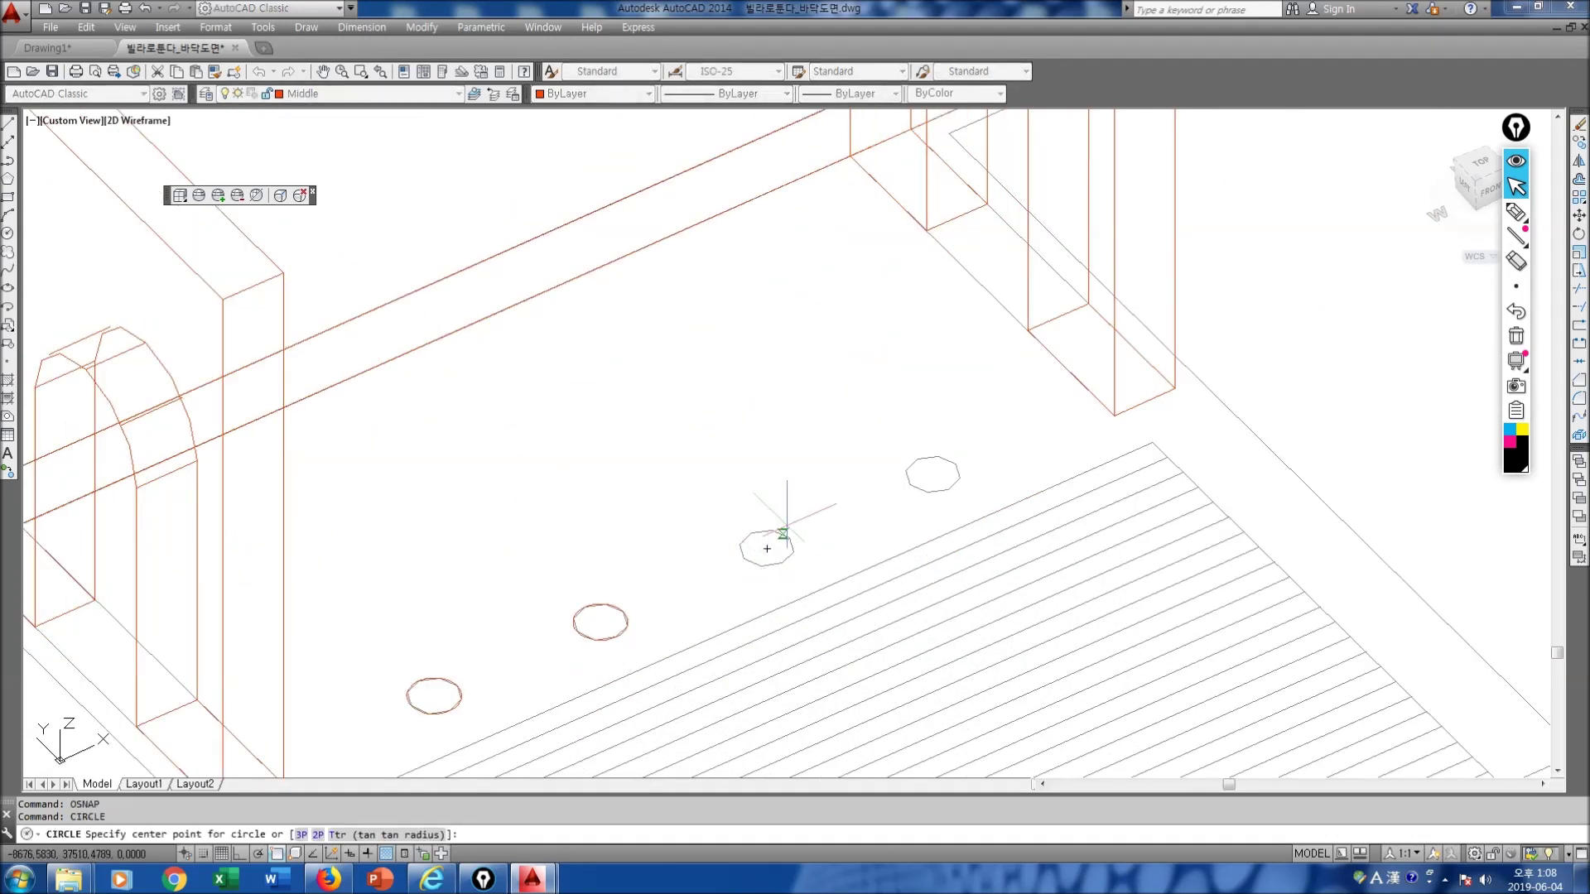
{"action": "left_click", "coordinate": [767, 549]}
{"action": "key", "text": "Return"}
{"action": "key", "text": "Return"}
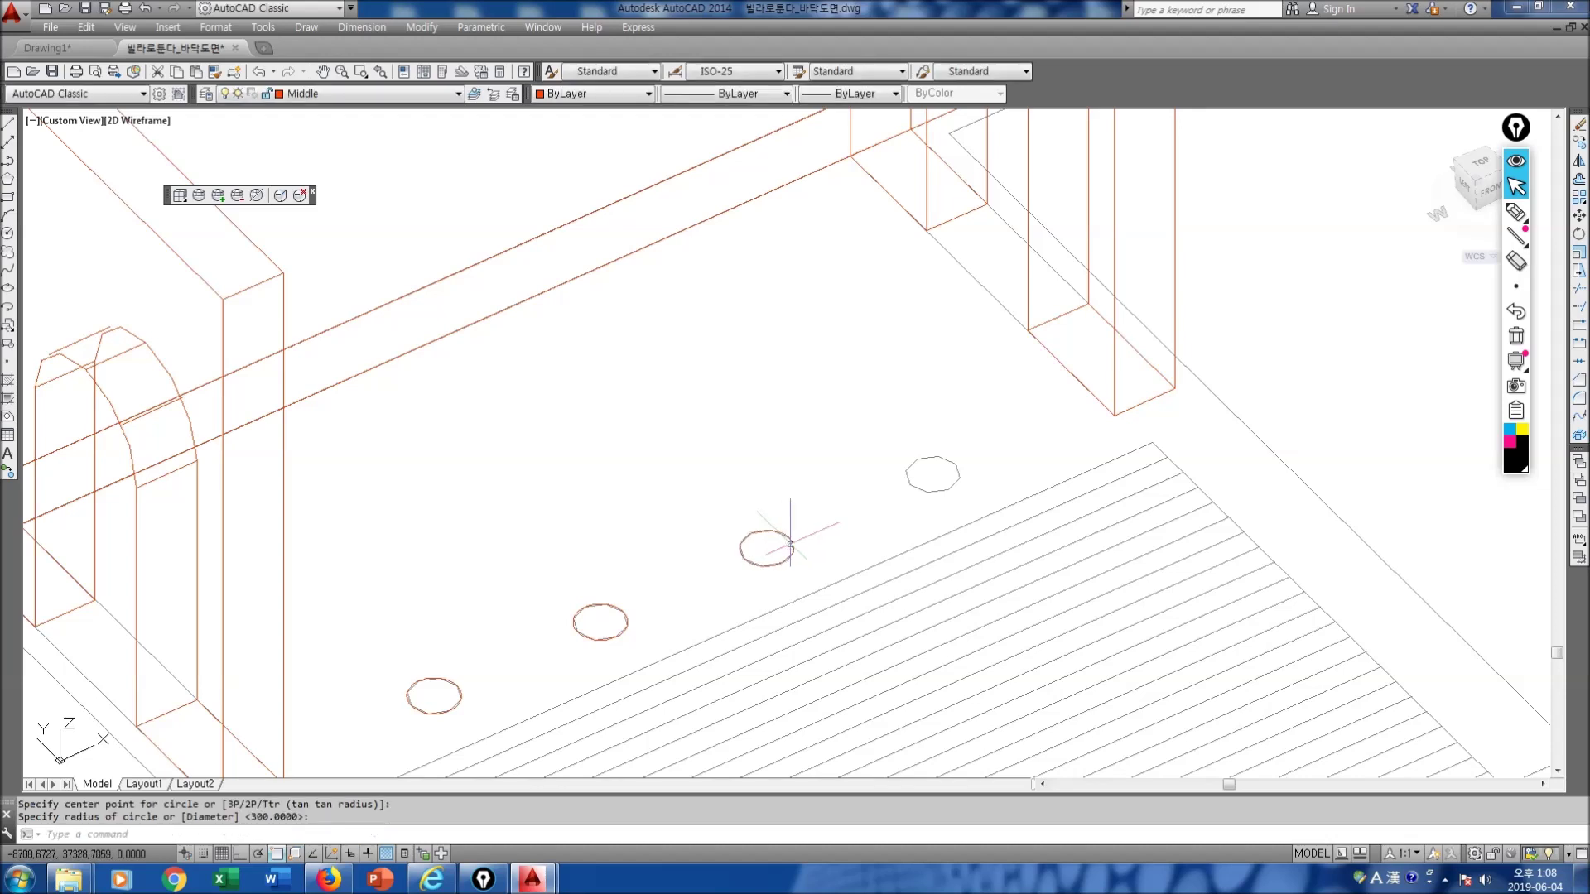
{"action": "left_click", "coordinate": [933, 475]}
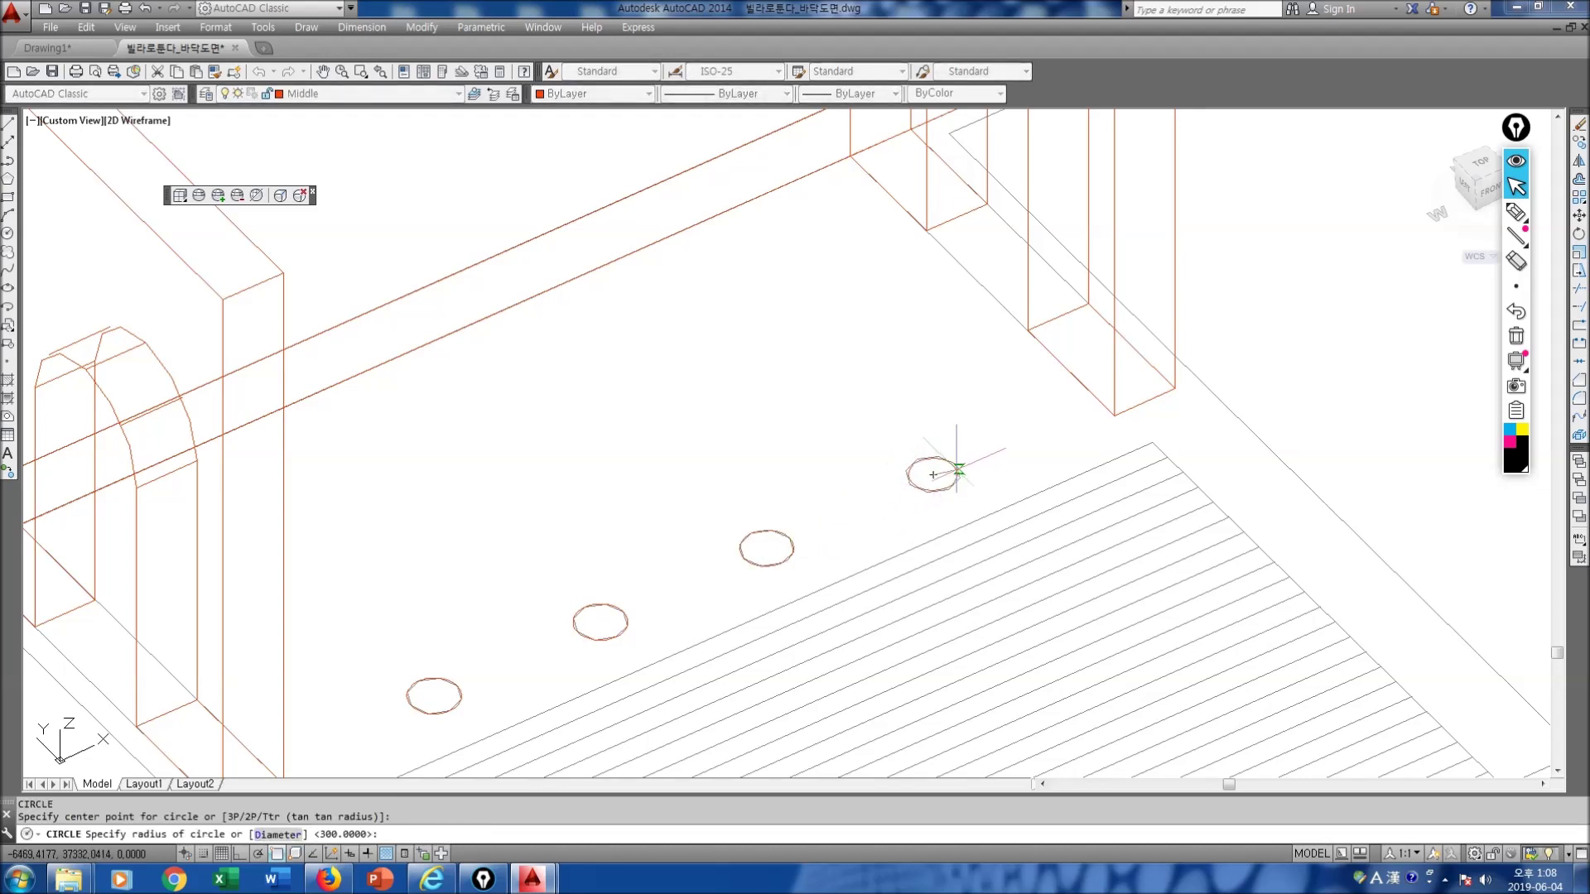
{"action": "left_click", "coordinate": [960, 474]}
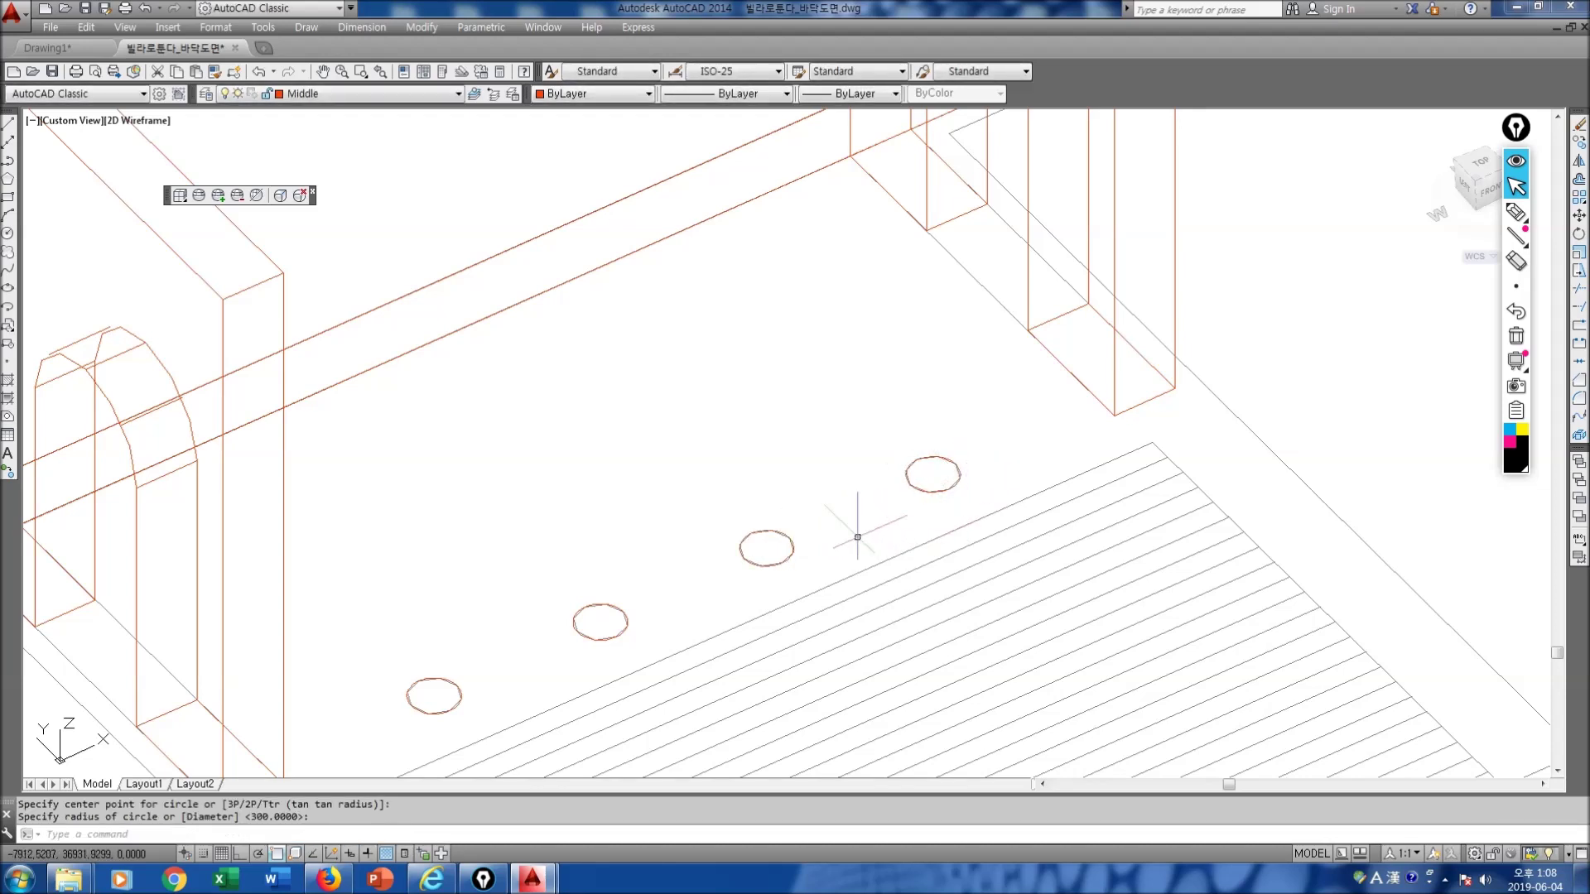
{"action": "scroll", "coordinate": [818, 536], "scroll_direction": "down", "scroll_amount": 3}
{"action": "key", "text": "Escape"}
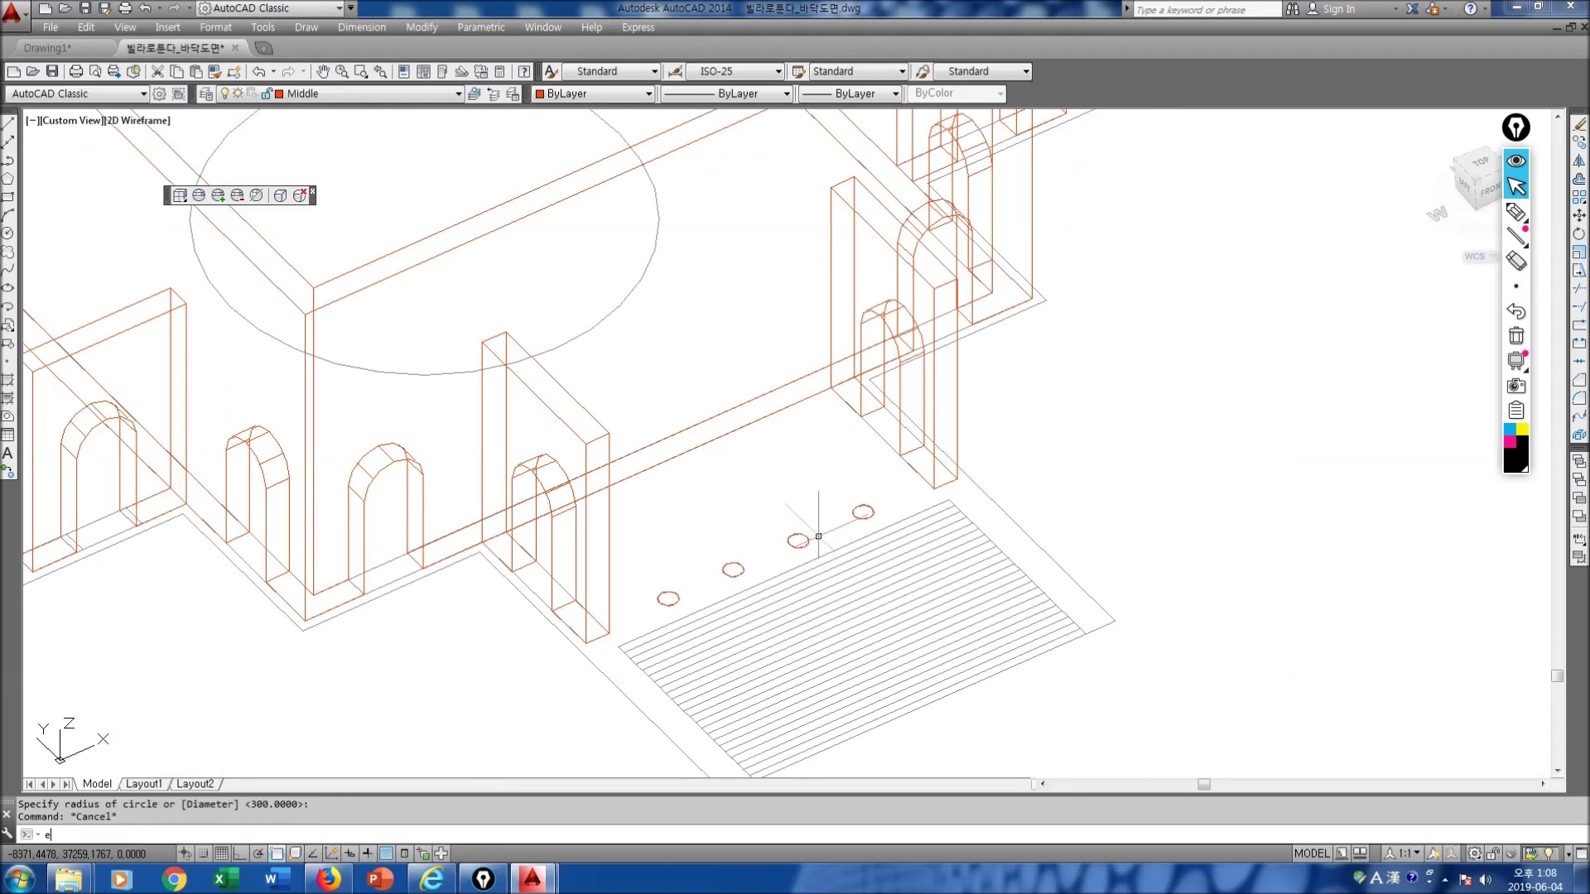
Step: Extrude the four column circles of the south portico to a height of 7500
{"action": "type", "text": "extru"}
{"action": "key", "text": "Return"}
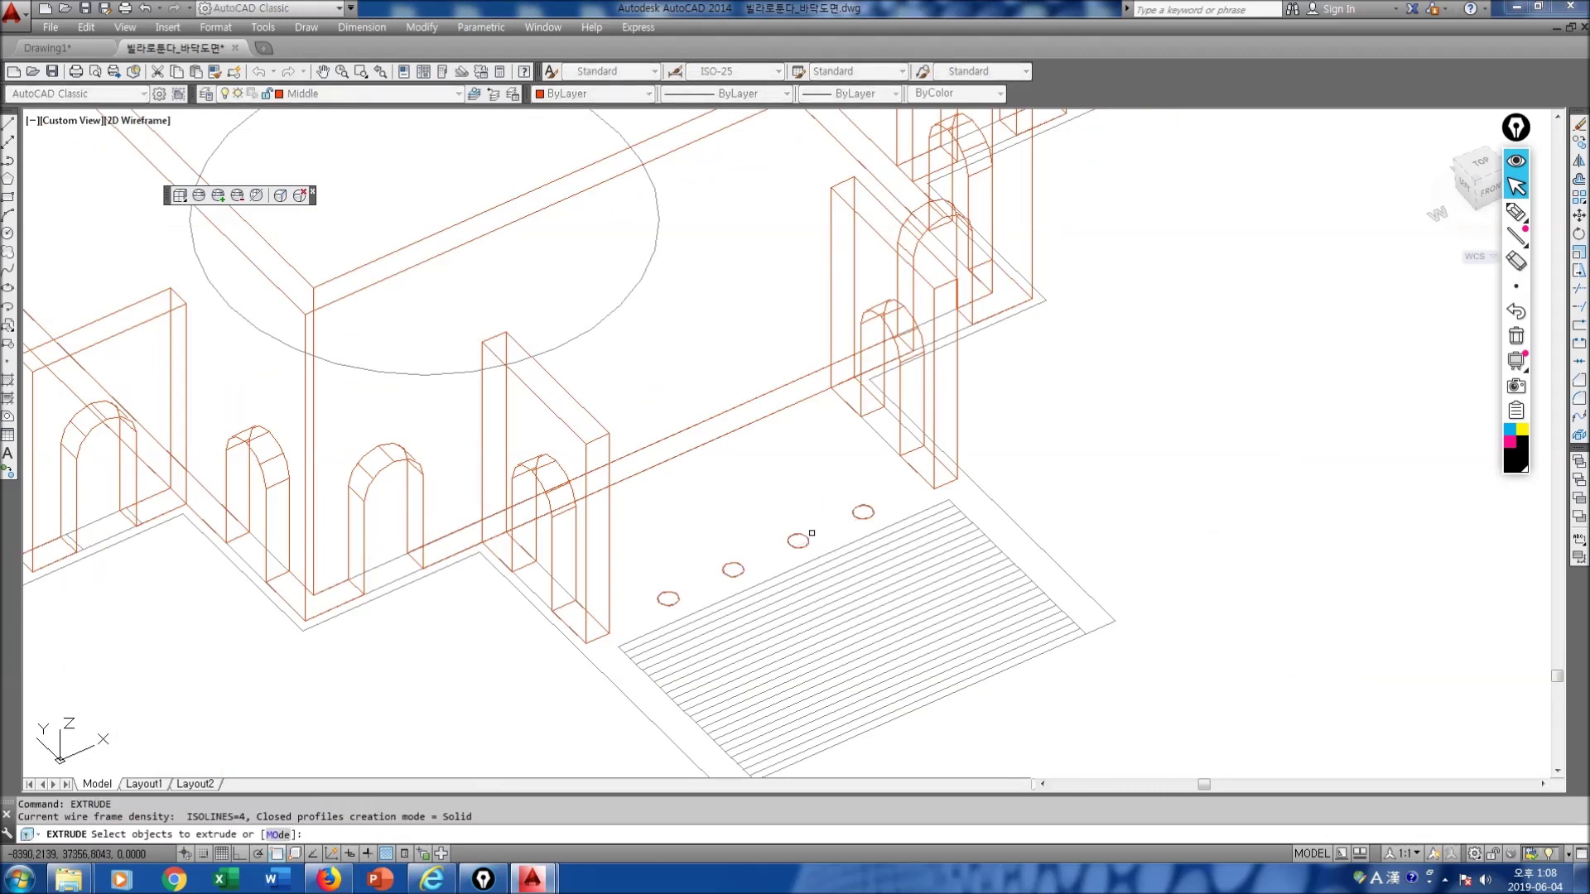
{"action": "left_click", "coordinate": [671, 593]}
{"action": "left_click", "coordinate": [735, 573]}
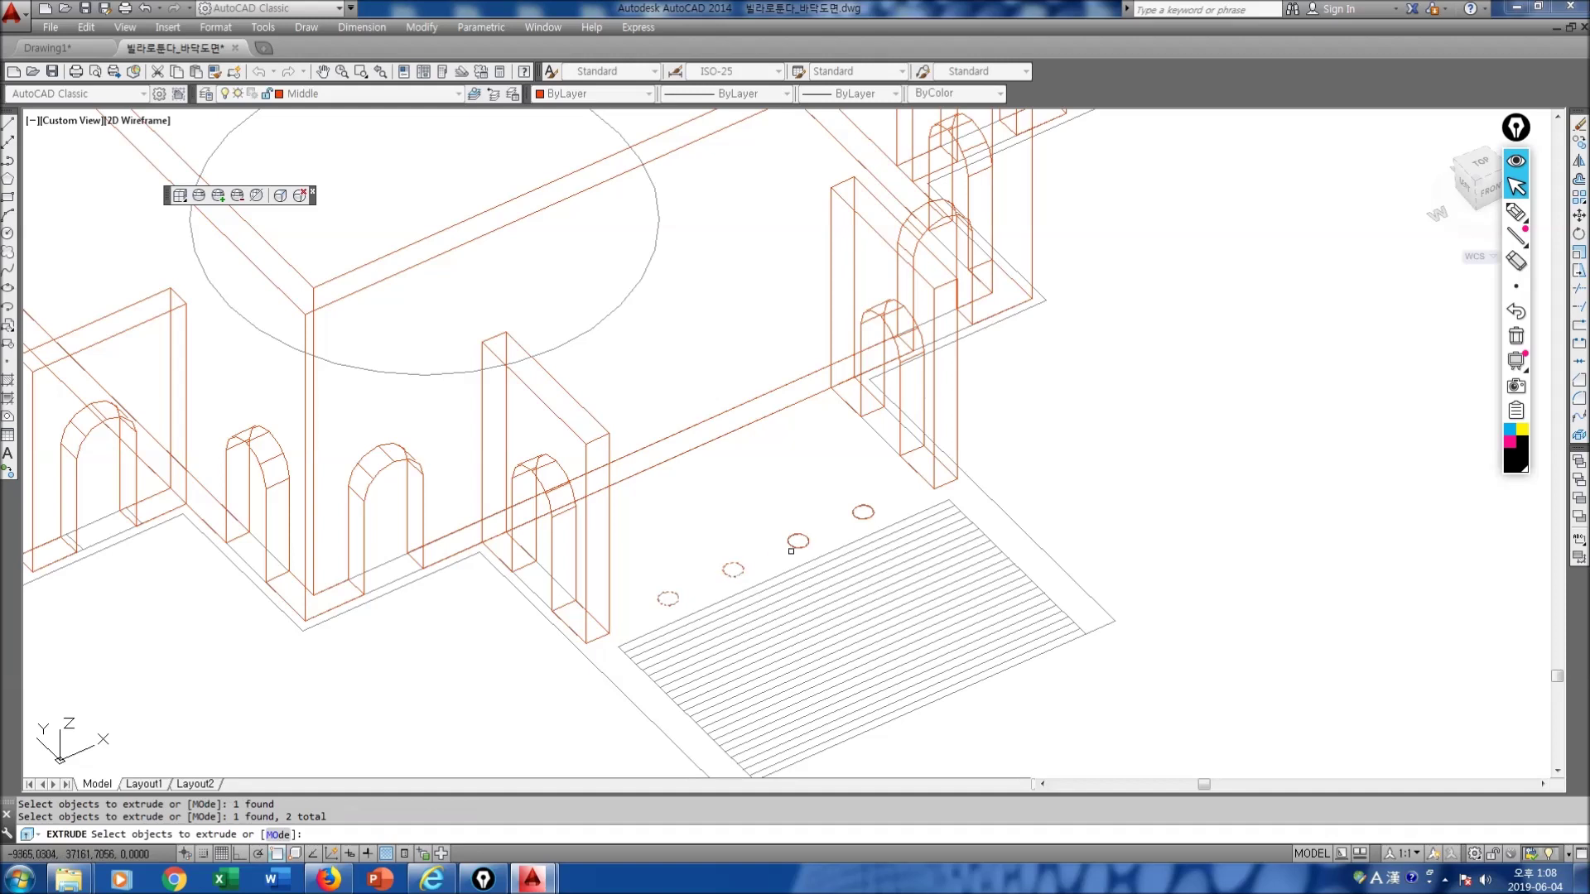
{"action": "key", "text": "Return"}
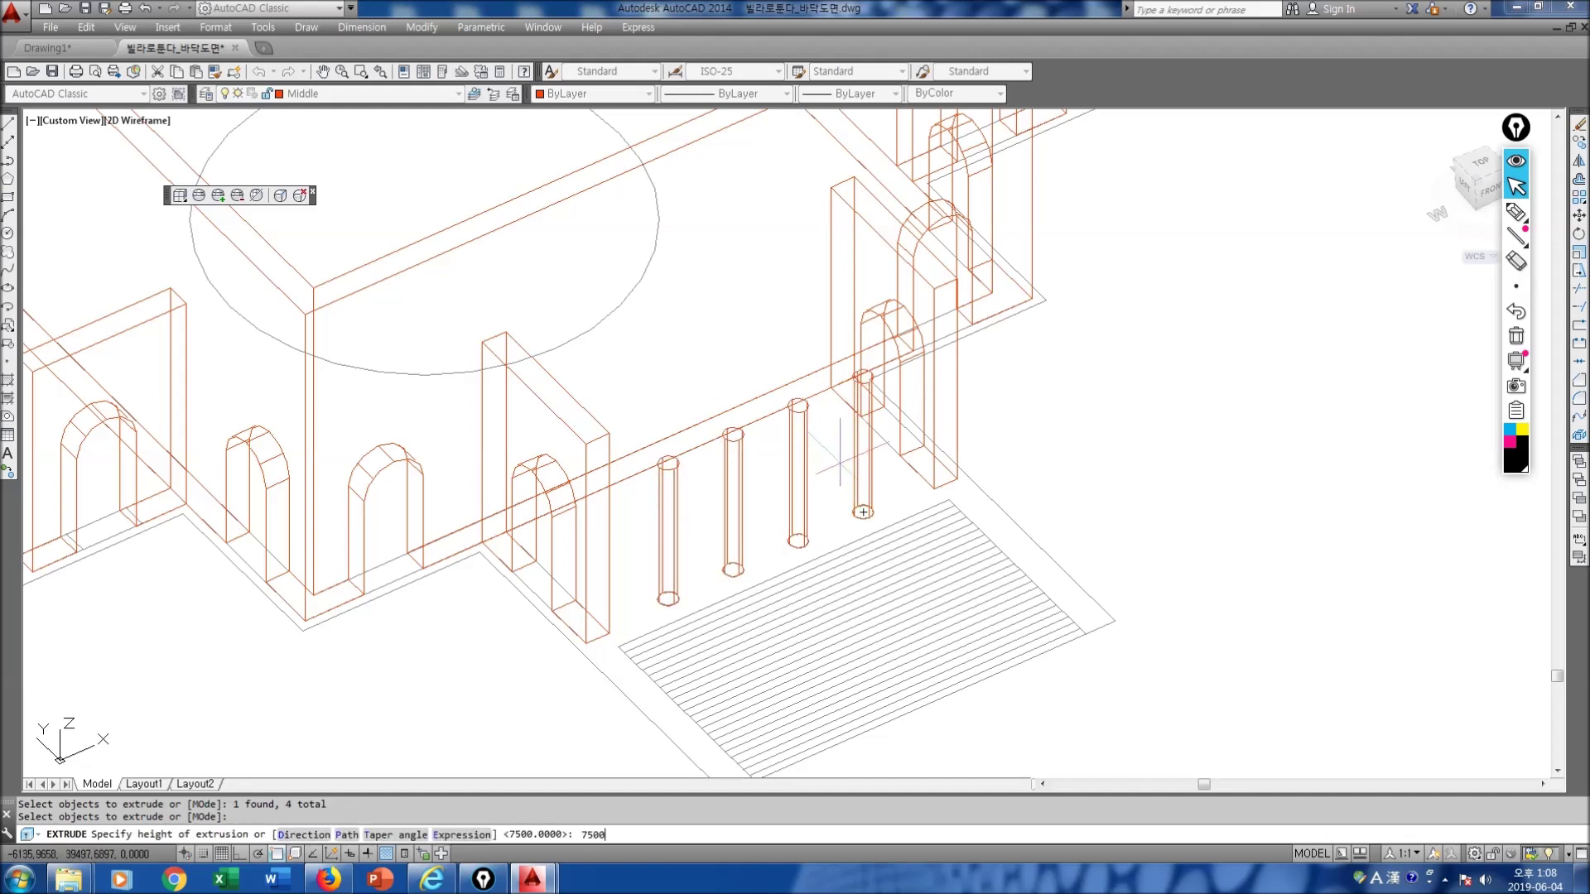
{"action": "key", "text": "Return"}
Step: From the top view, measure the portico roof's depth along the upper edge of the elevation's west wing
{"action": "scroll", "coordinate": [839, 463], "scroll_direction": "down", "scroll_amount": 5}
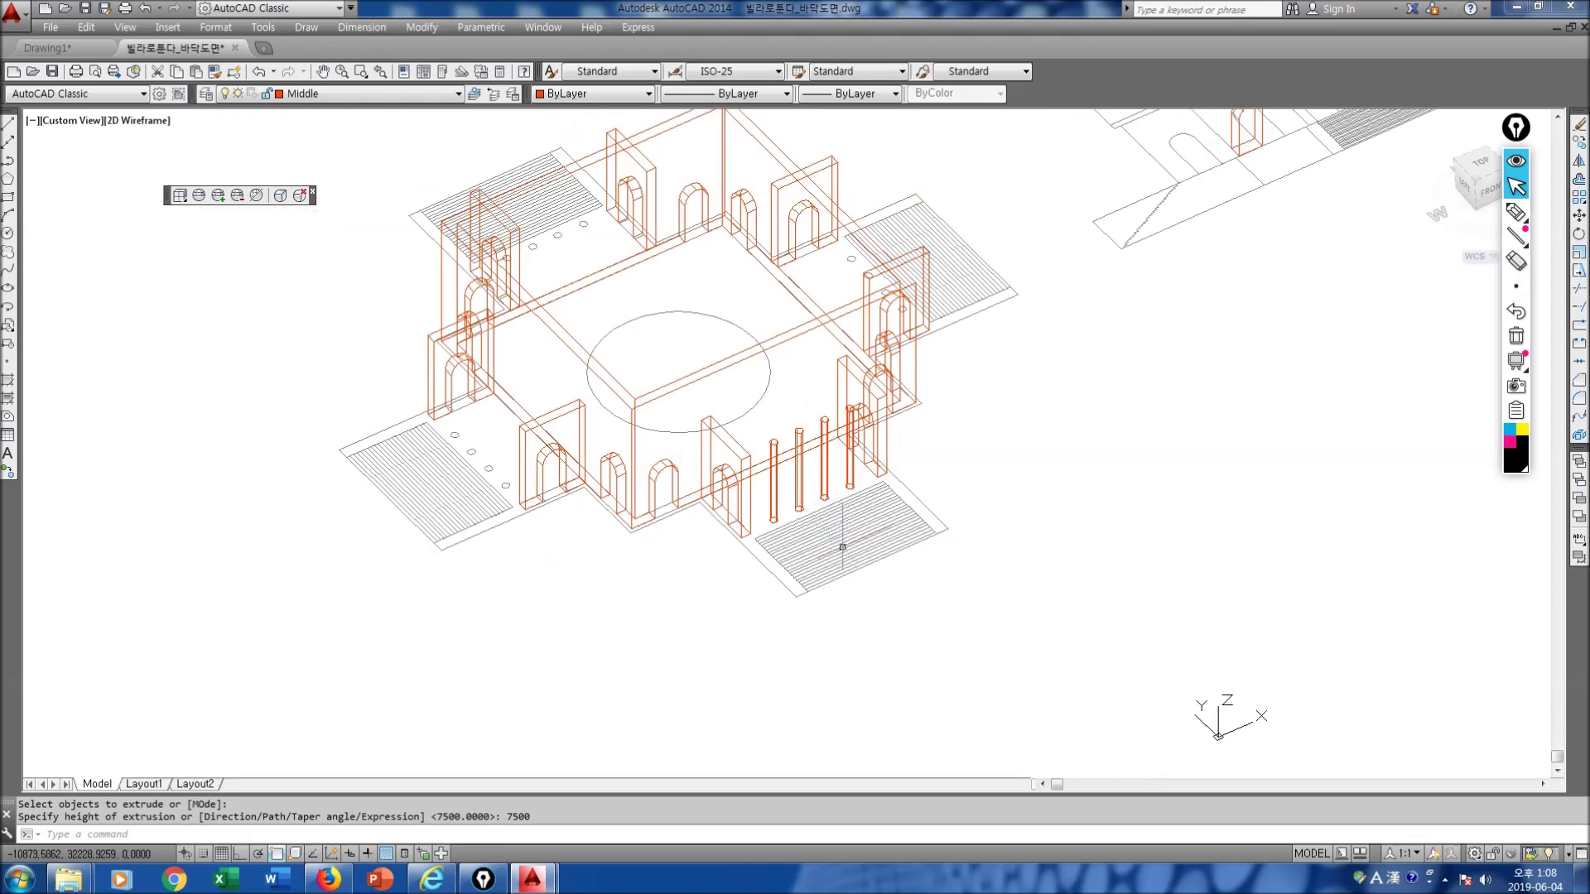
{"action": "mouse_move", "coordinate": [867, 508]}
{"action": "middle_mouse_down"}
{"action": "mouse_move", "coordinate": [730, 566]}
{"action": "mouse_move", "coordinate": [718, 537]}
{"action": "middle_mouse_up"}
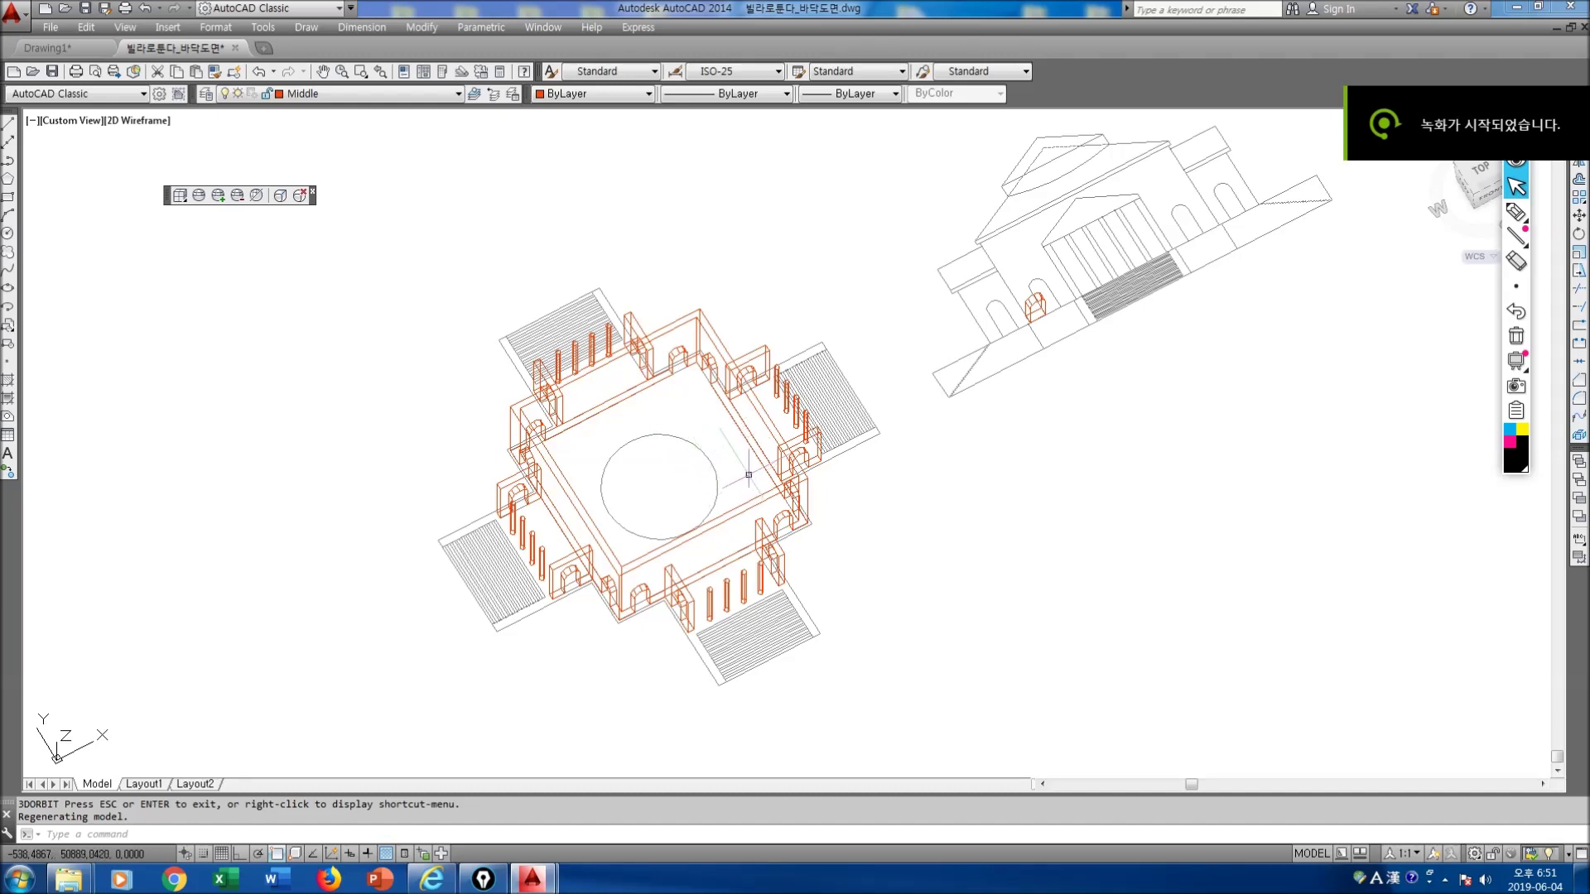
{"action": "middle_click_drag", "start_coordinate": [857, 557], "coordinate": [597, 569]}
{"action": "left_click", "coordinate": [1486, 169]}
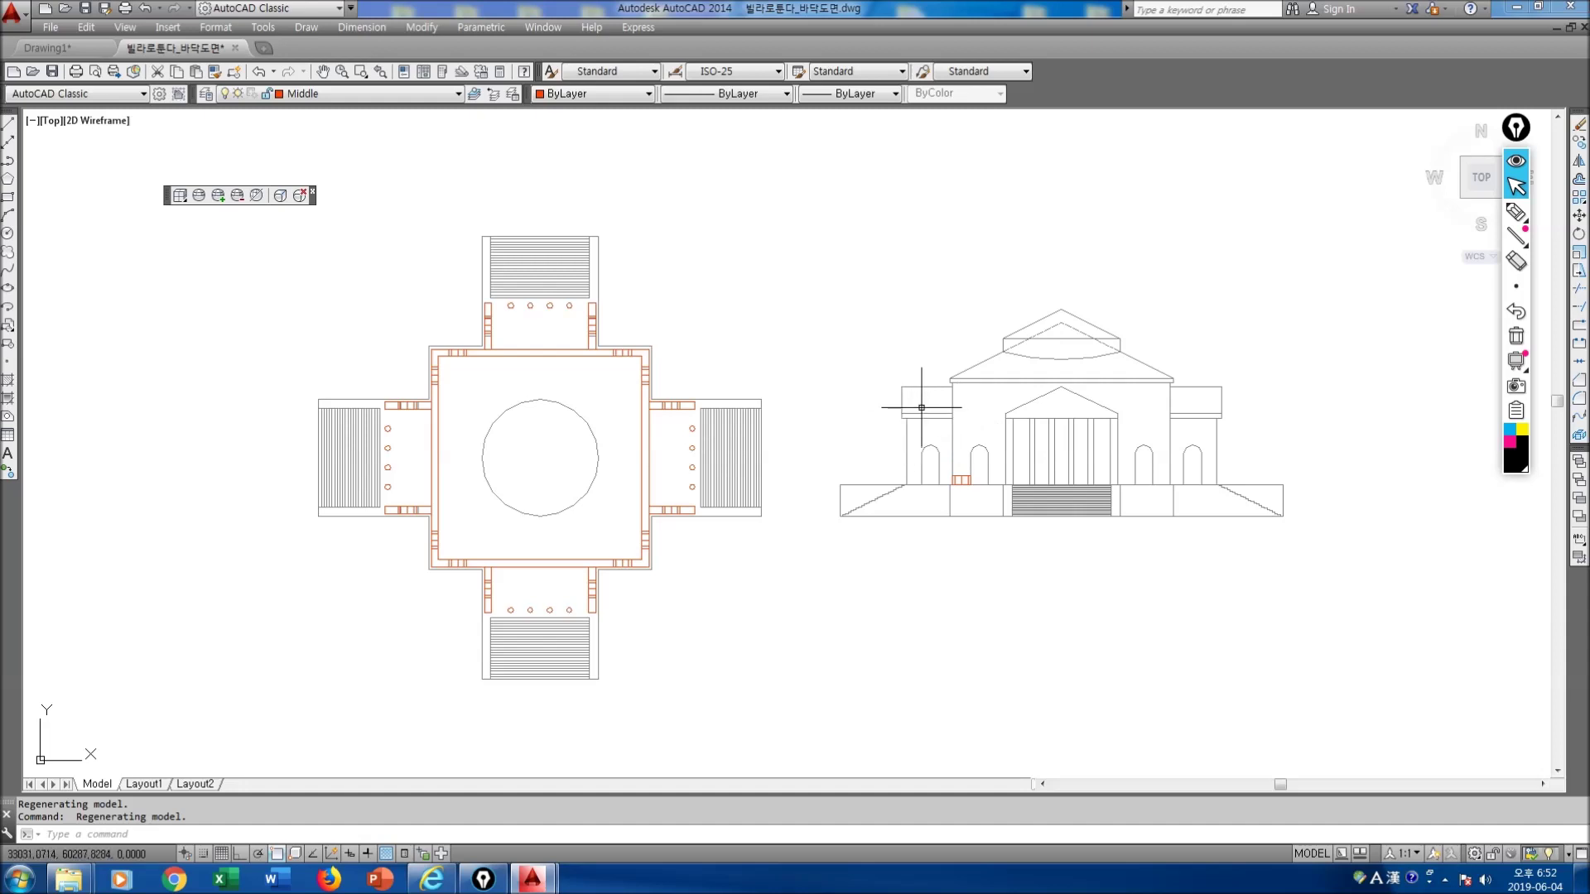
{"action": "key", "text": "Return"}
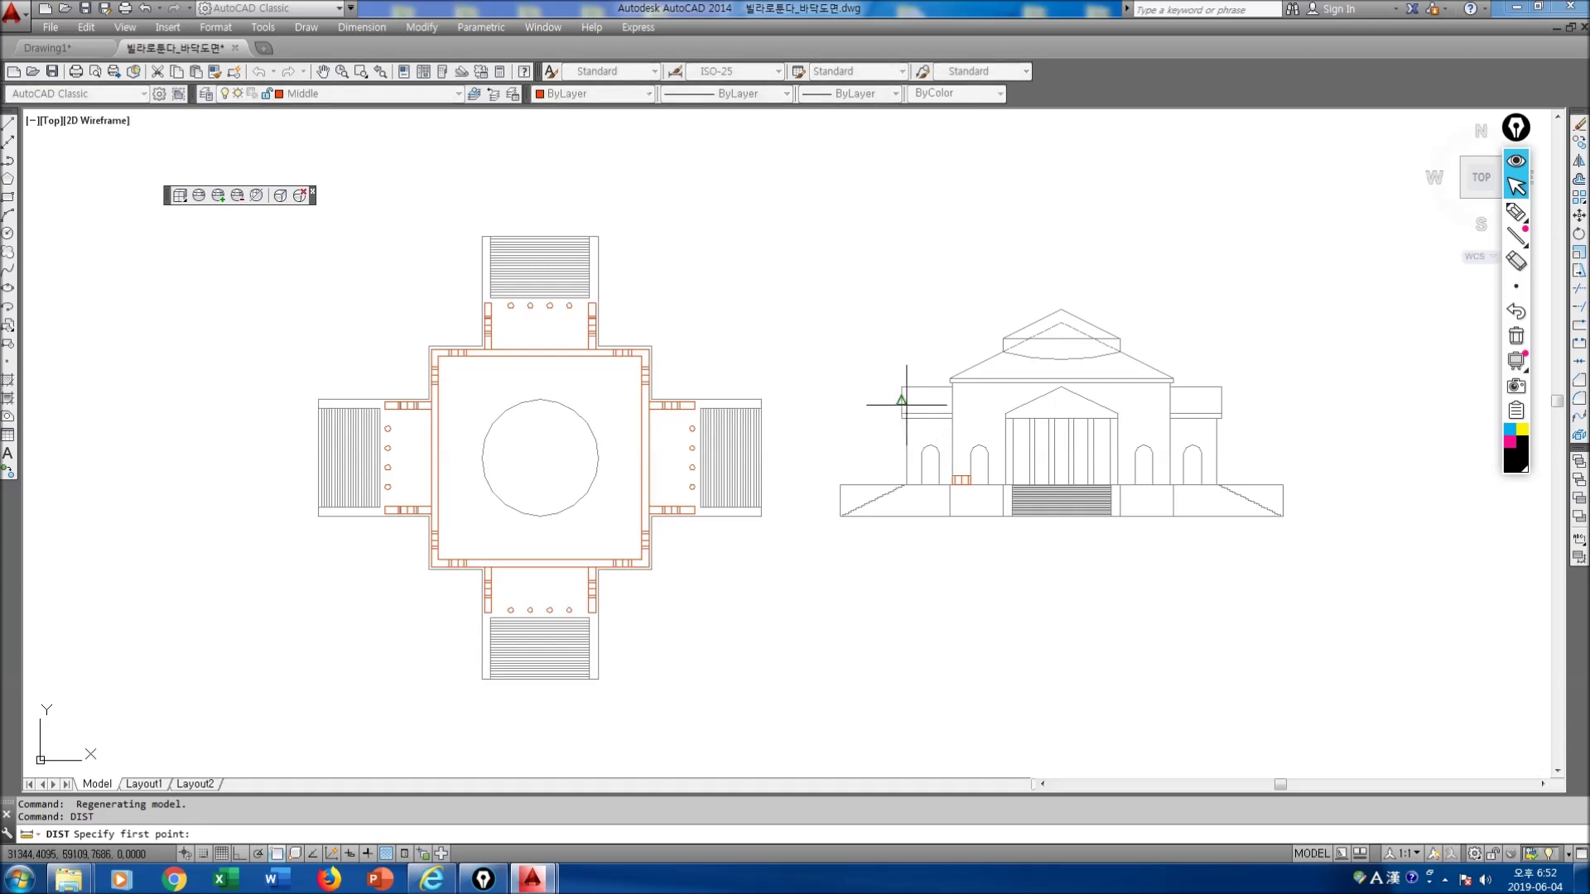
{"action": "left_click", "coordinate": [902, 387]}
{"action": "left_click", "coordinate": [952, 386]}
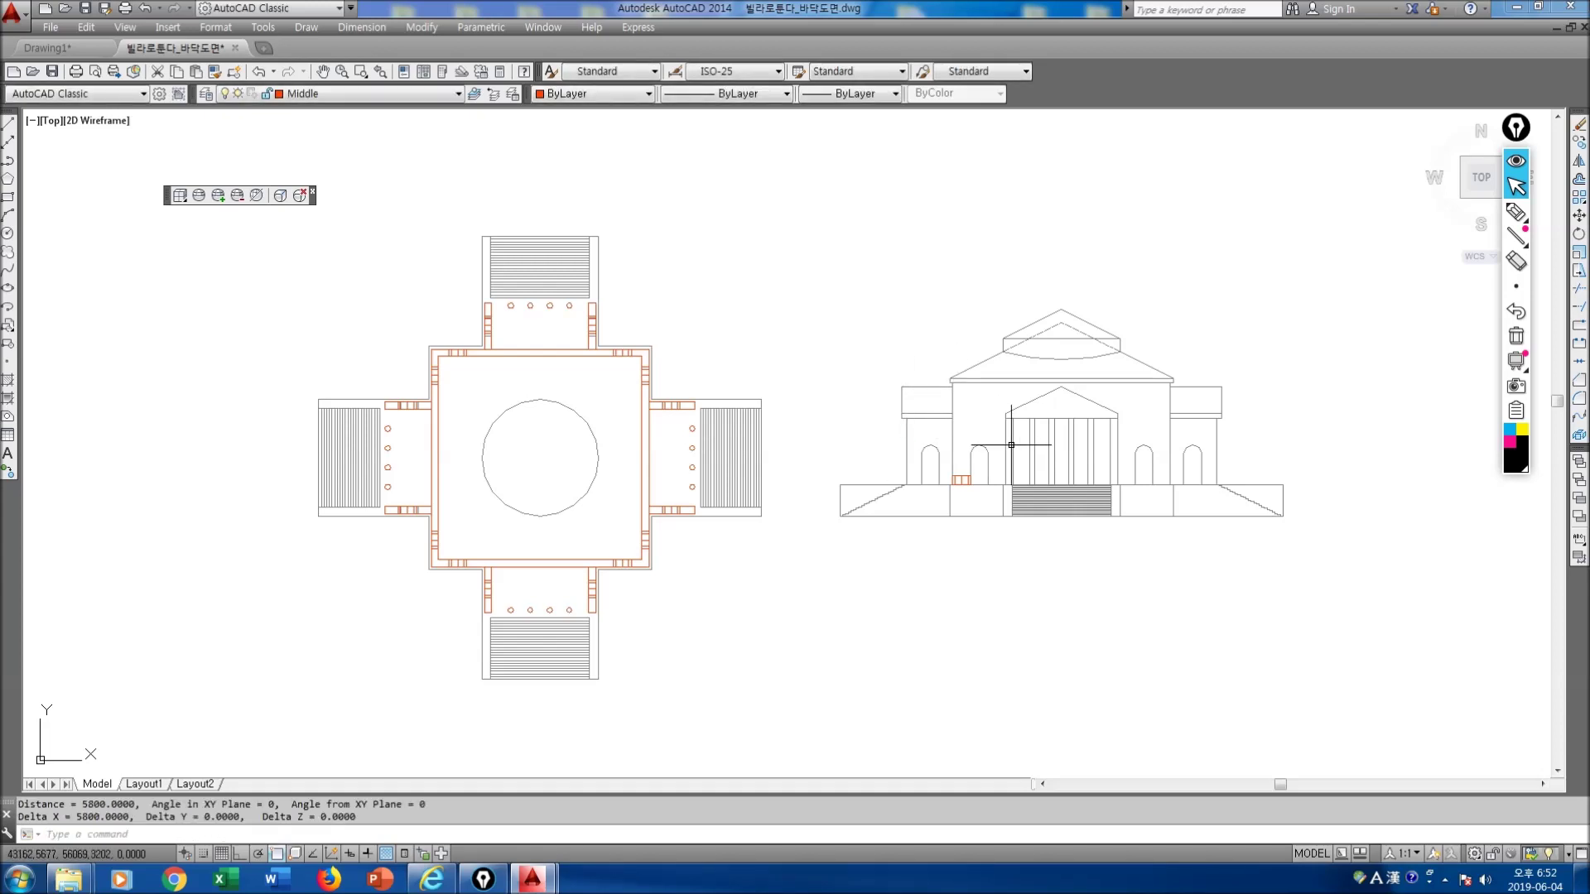
Step: In a tilted 3D view, trace the front portico's pediment on the elevation with a closed polyline through its apex and eave corners
{"action": "middle_click_drag", "start_coordinate": [1115, 449], "coordinate": [921, 478]}
{"action": "scroll", "coordinate": [886, 468], "scroll_direction": "up", "scroll_amount": 2}
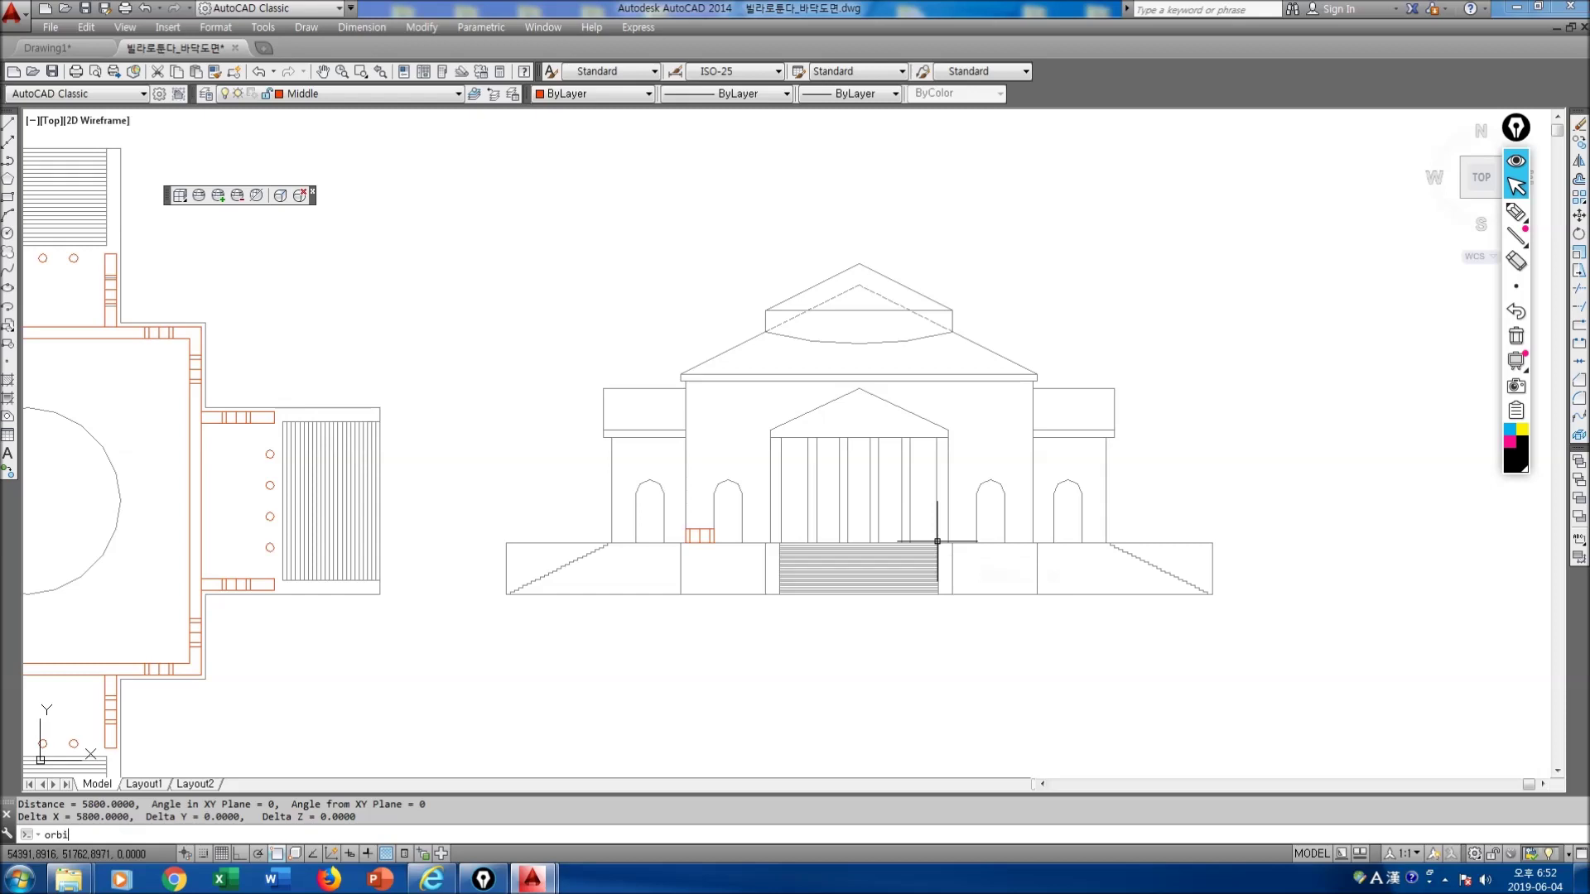
{"action": "key", "text": "Return"}
{"action": "left_click_drag", "start_coordinate": [937, 543], "coordinate": [907, 486]}
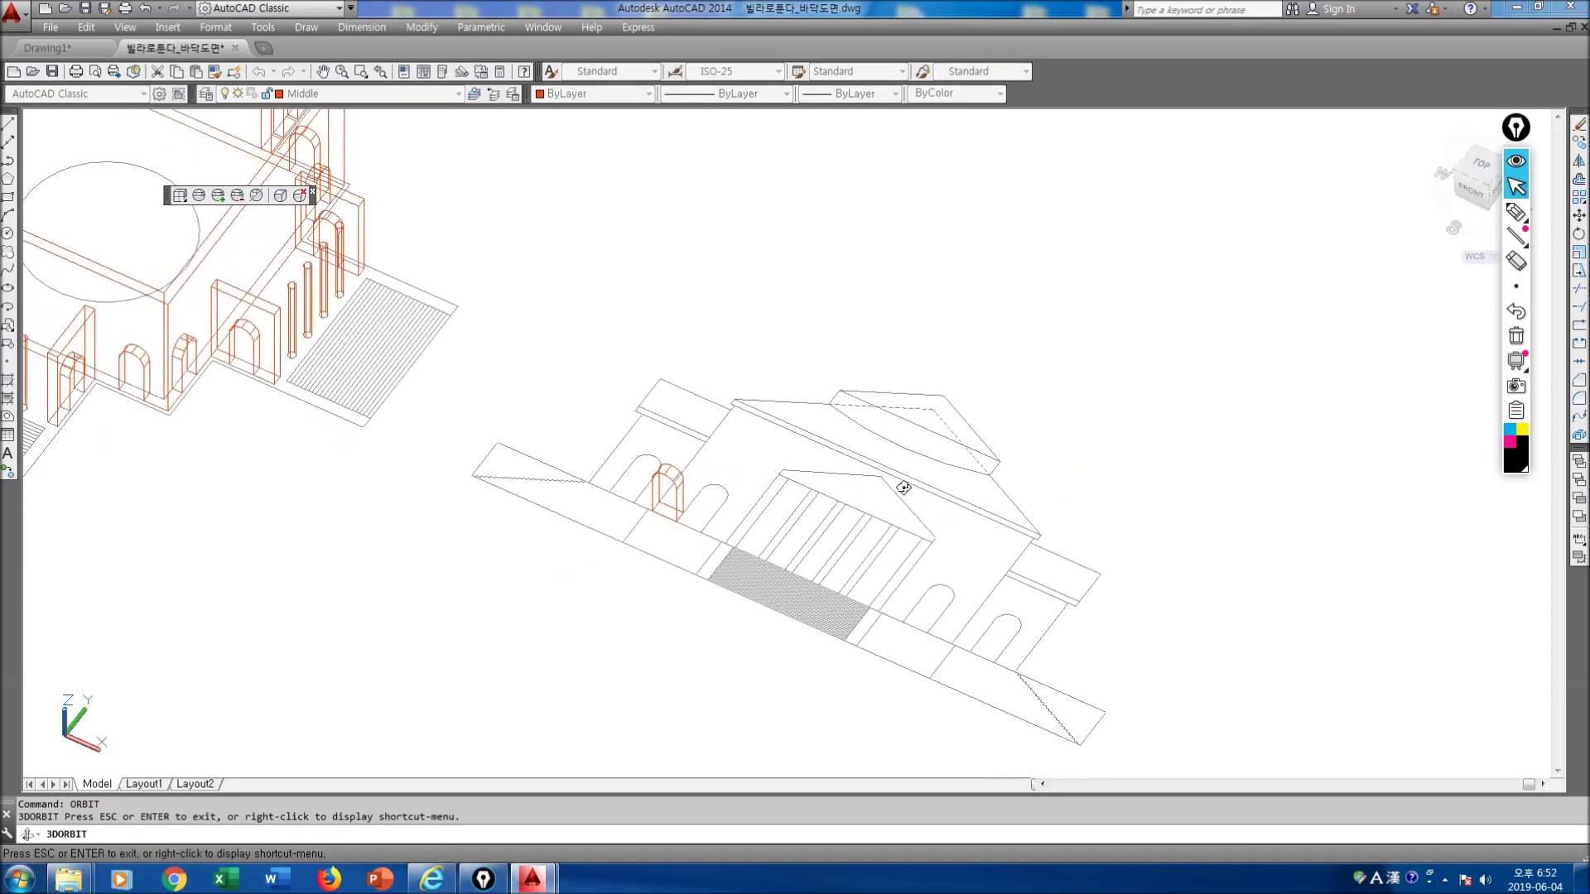
{"action": "key", "text": "Escape"}
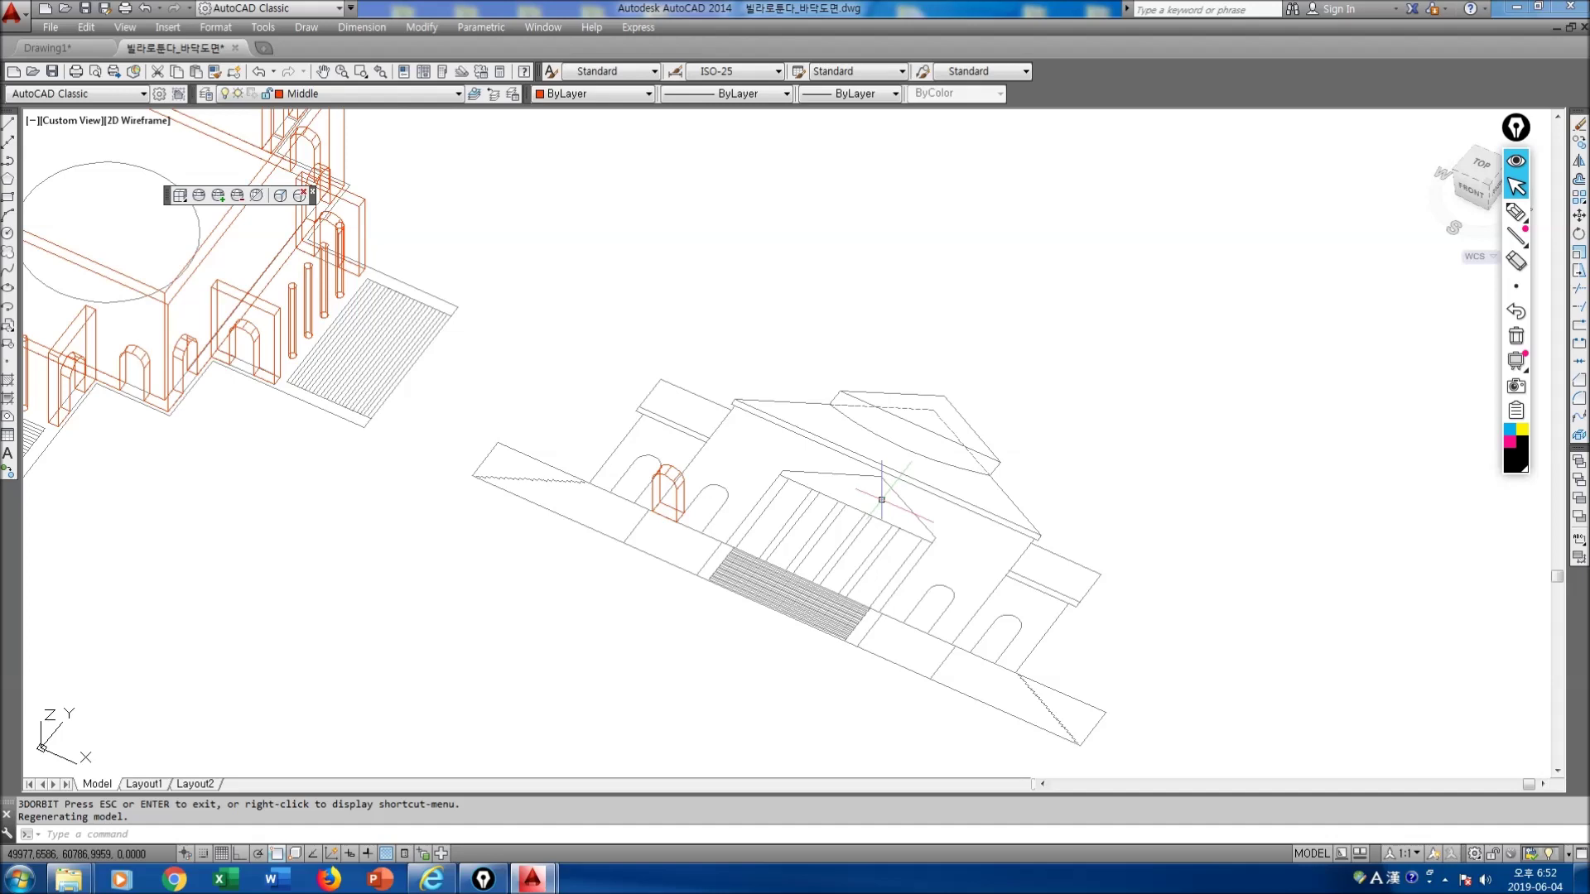
{"action": "key", "text": "Return"}
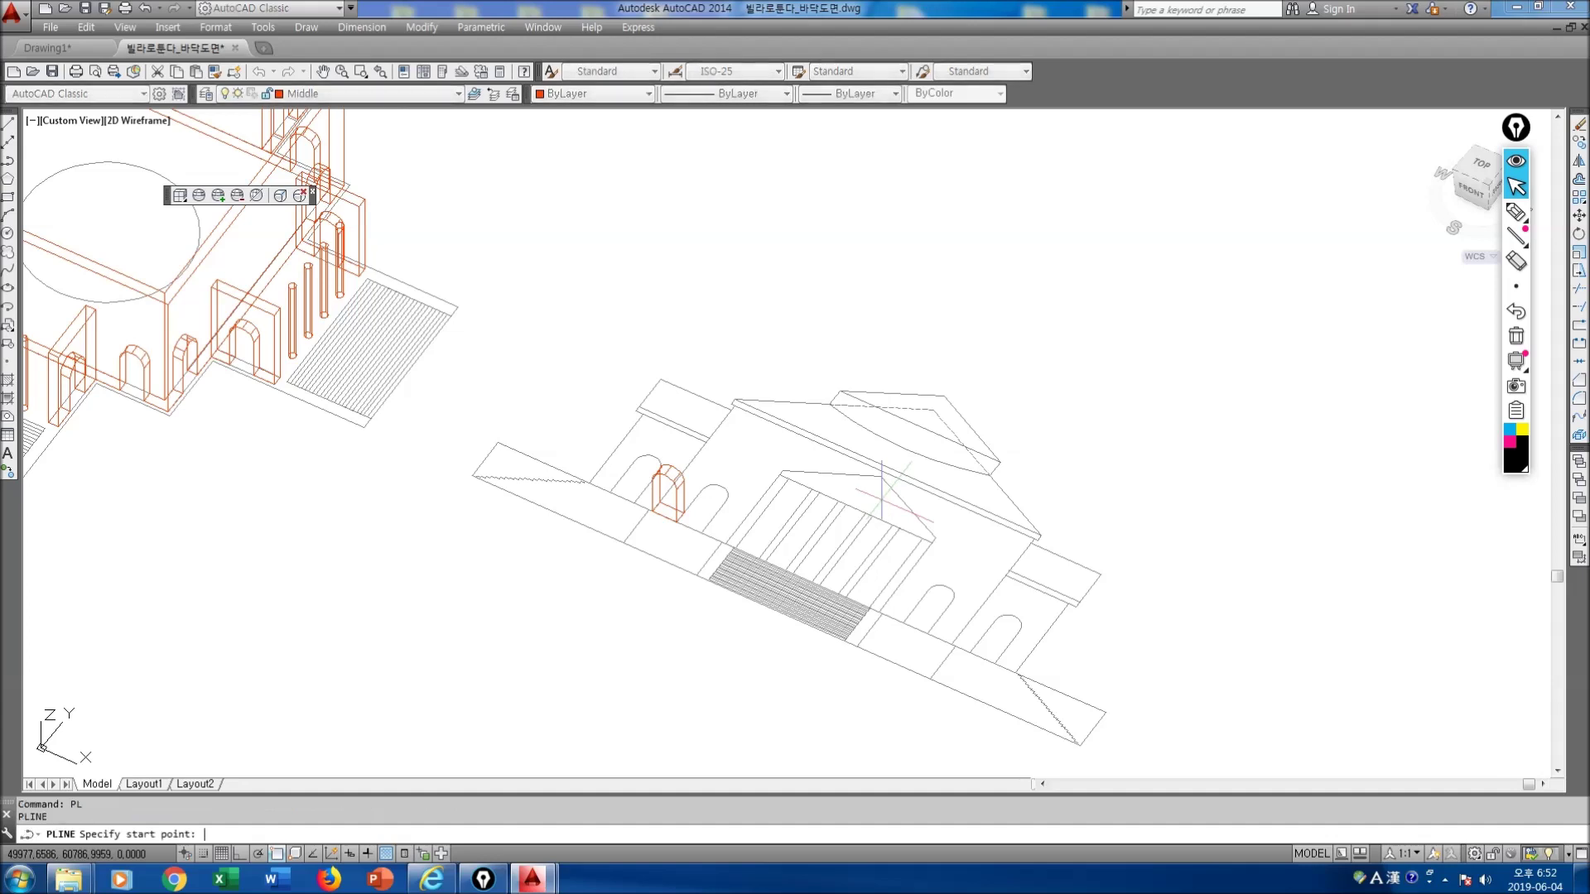
{"action": "left_click", "coordinate": [882, 476]}
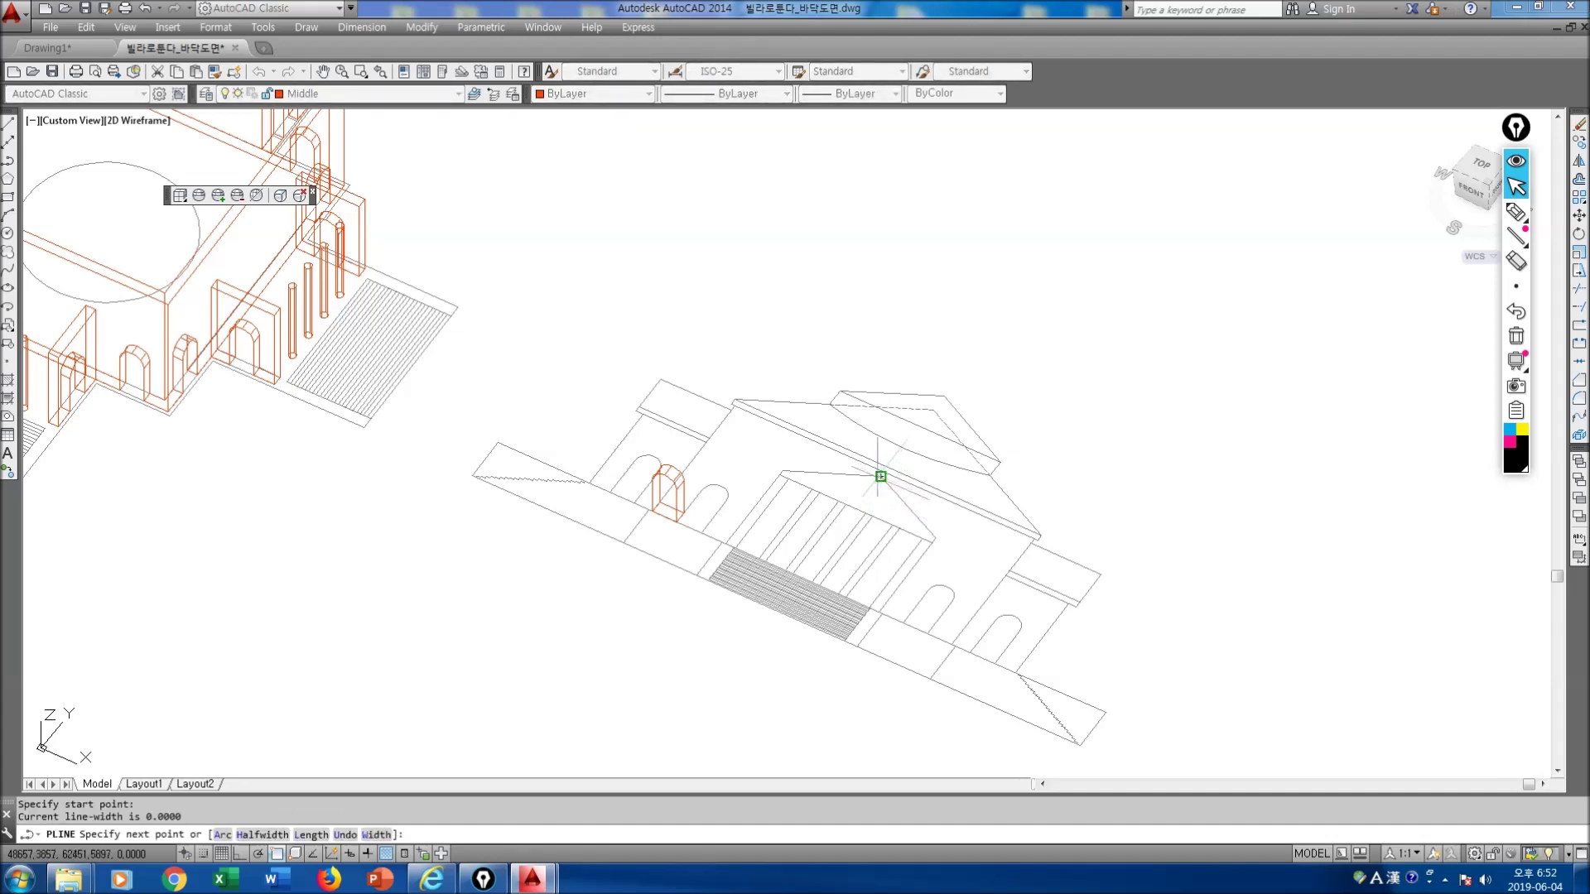
{"action": "left_click", "coordinate": [783, 471]}
{"action": "left_click", "coordinate": [780, 475]}
{"action": "left_click", "coordinate": [937, 539]}
{"action": "type", "text": "c"}
{"action": "key", "text": "Return"}
Step: Extrude the traced pediment outline on the elevation by 5800
{"action": "type", "text": "extru"}
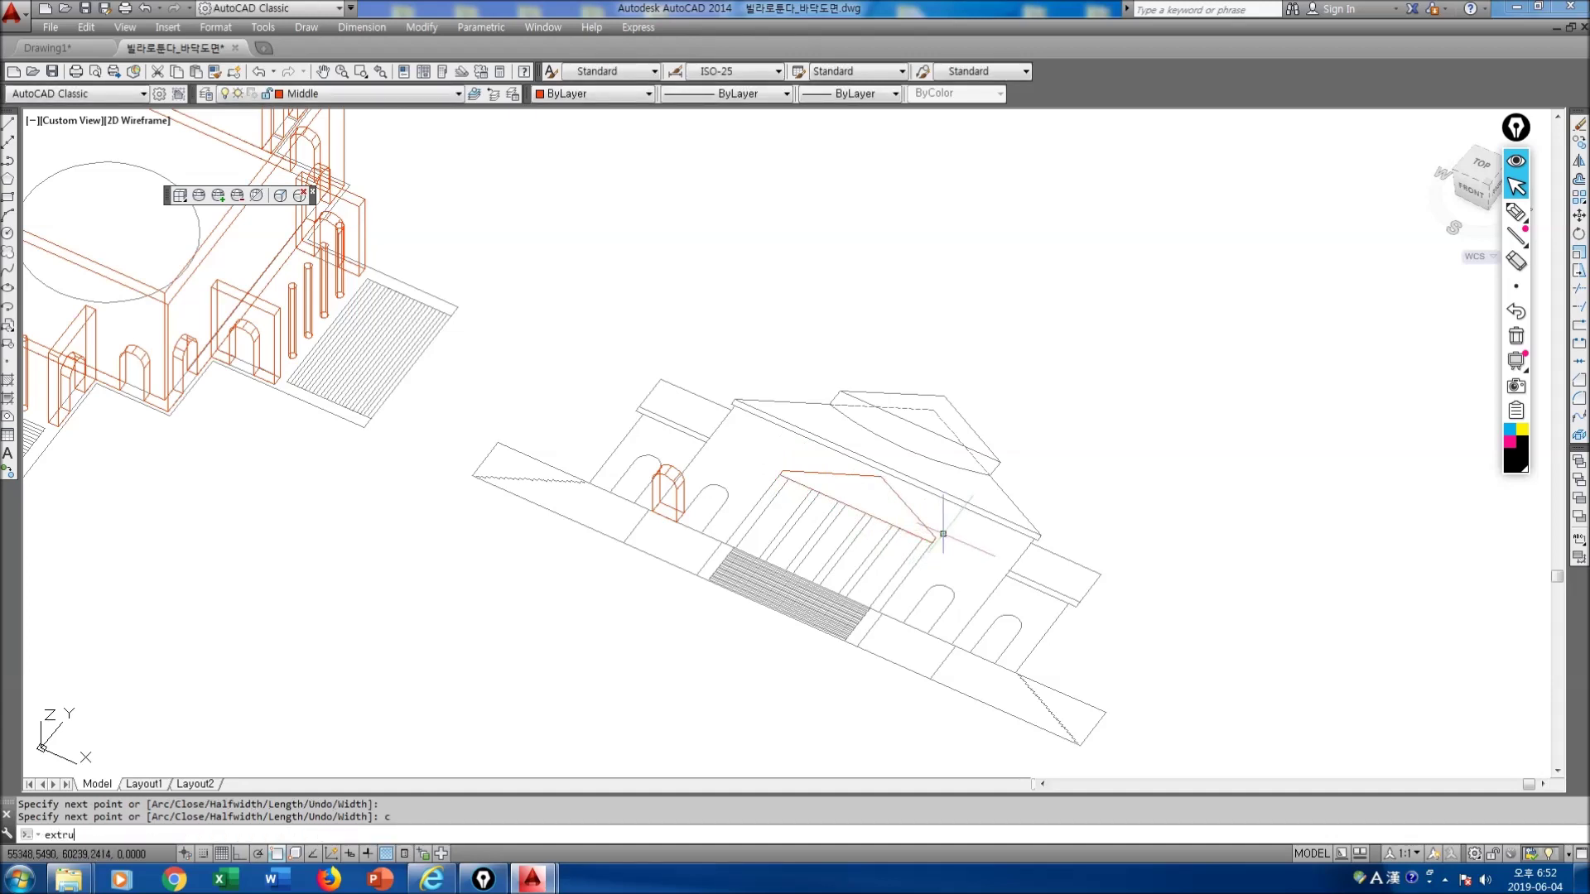
{"action": "type", "text": "de"}
{"action": "key", "text": "Return"}
{"action": "left_click", "coordinate": [934, 530]}
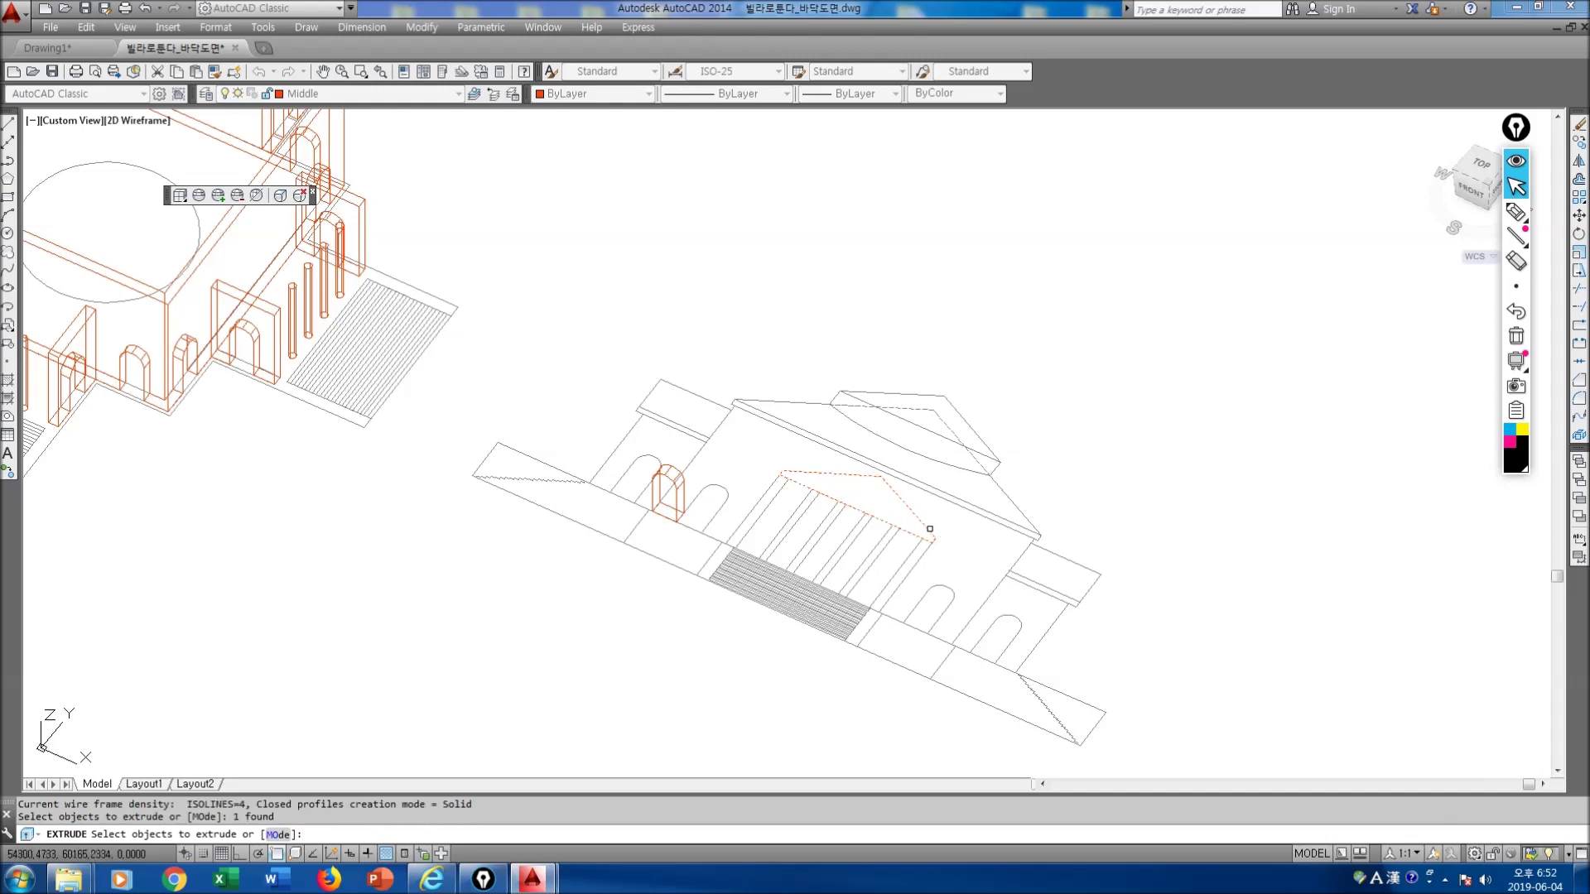
{"action": "key", "text": "Return"}
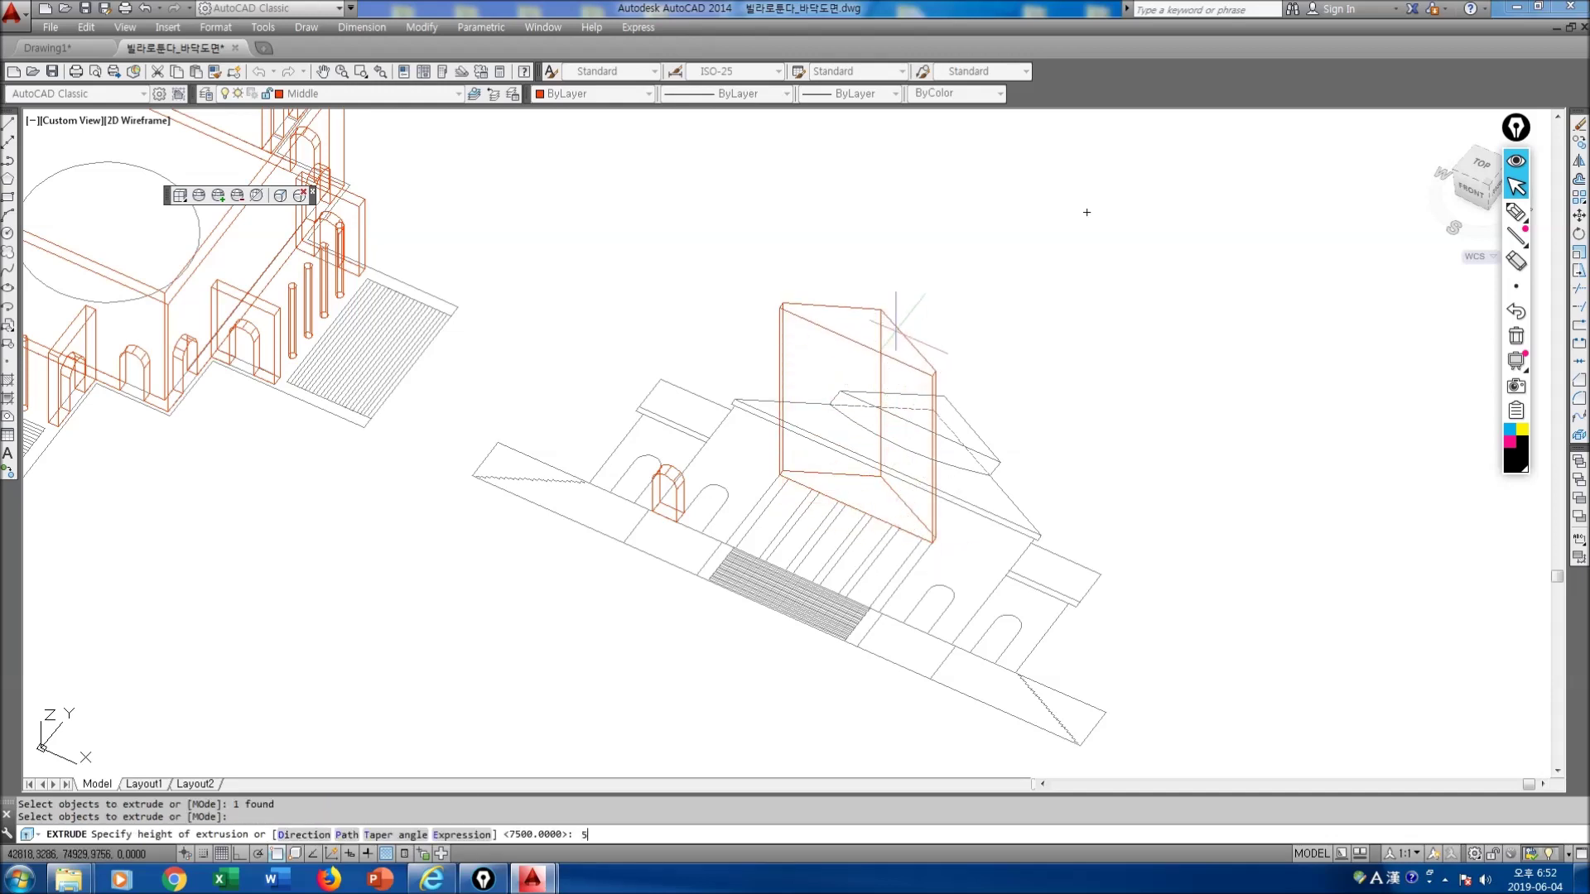
{"action": "type", "text": "5800"}
{"action": "key", "text": "Return"}
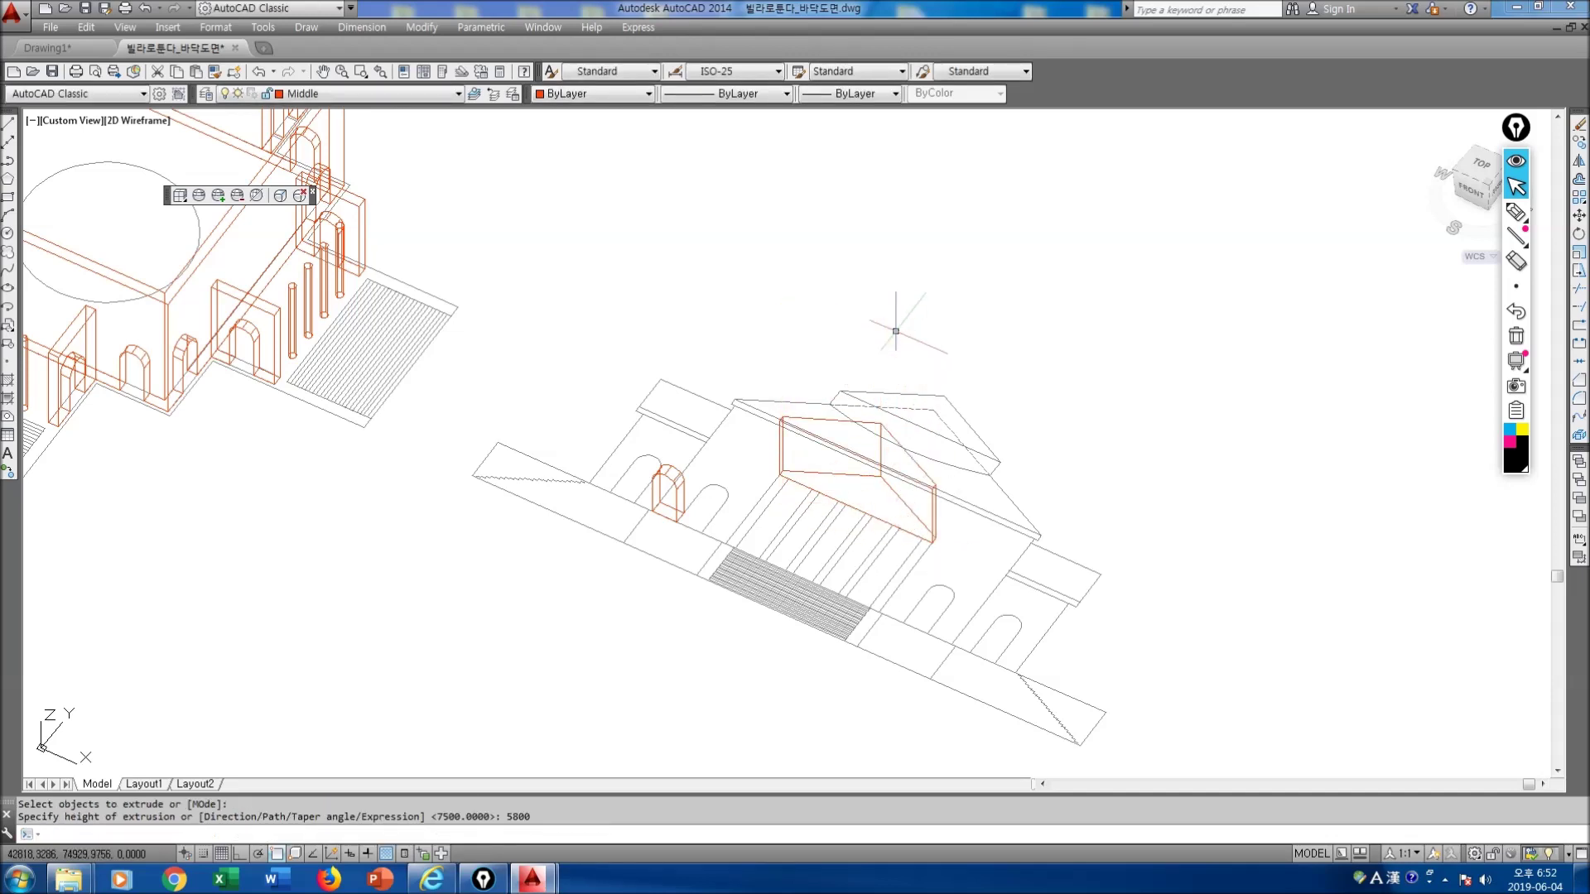
{"action": "middle_click_drag", "start_coordinate": [937, 554], "coordinate": [905, 484]}
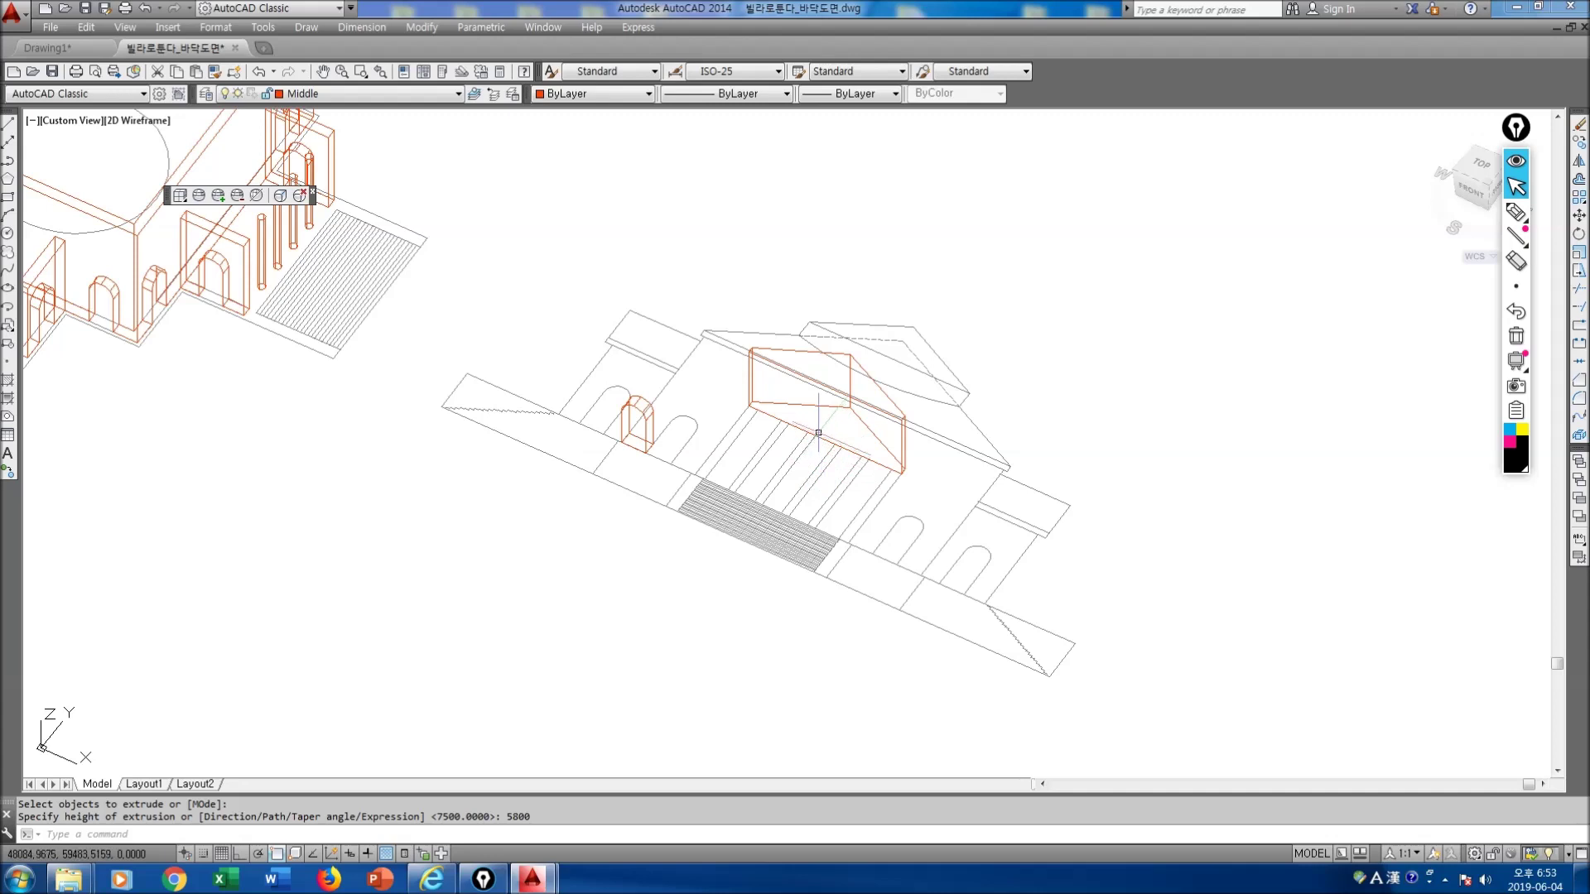
{"action": "left_click", "coordinate": [1516, 212]}
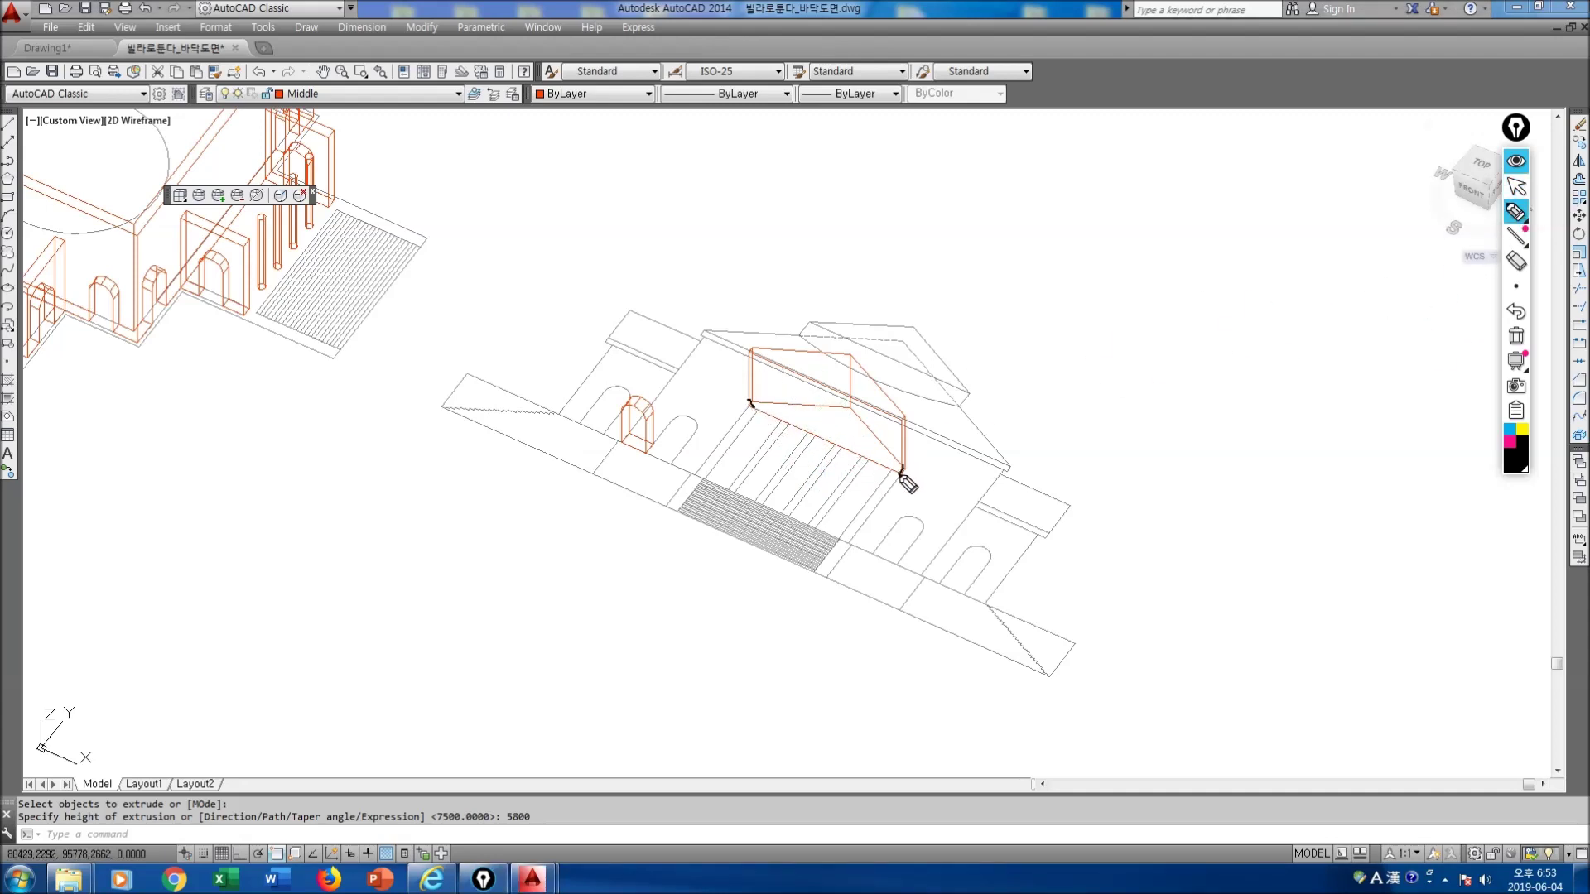
{"action": "mouse_move", "coordinate": [732, 394]}
{"action": "left_mouse_down"}
{"action": "mouse_move", "coordinate": [1017, 525]}
{"action": "mouse_move", "coordinate": [990, 540]}
{"action": "mouse_move", "coordinate": [999, 469]}
{"action": "mouse_move", "coordinate": [971, 480]}
{"action": "left_mouse_up"}
{"action": "mouse_move", "coordinate": [1034, 428]}
{"action": "left_mouse_down"}
{"action": "mouse_move", "coordinate": [1018, 439]}
{"action": "mouse_move", "coordinate": [1027, 469]}
{"action": "left_mouse_up"}
{"action": "left_click_drag", "start_coordinate": [1046, 430], "coordinate": [1070, 427]}
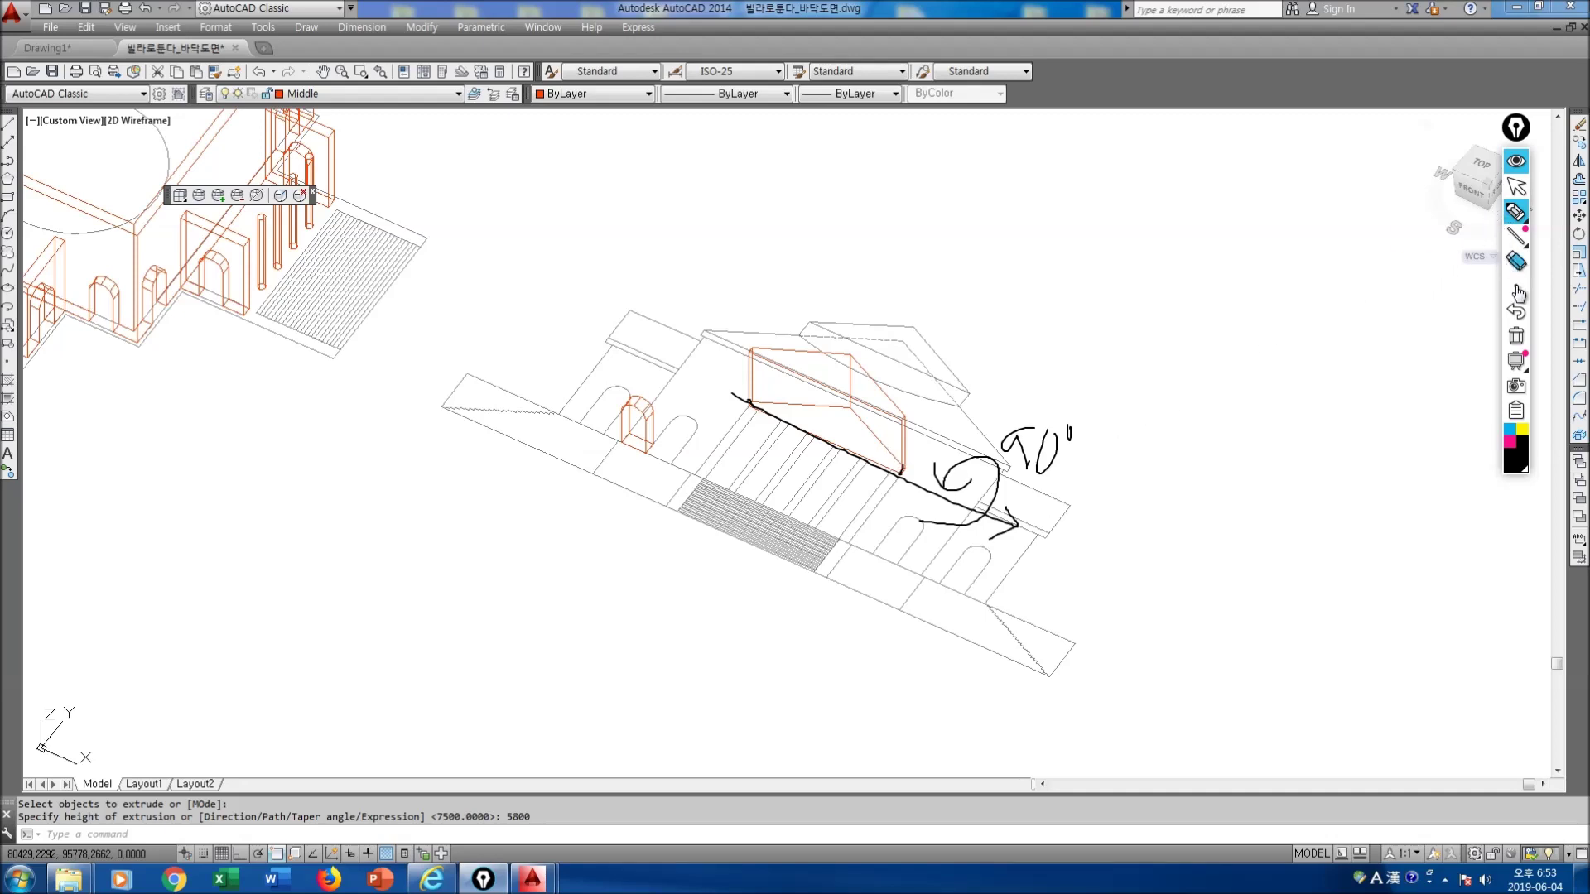
{"action": "left_click", "coordinate": [1516, 335]}
{"action": "left_click", "coordinate": [1517, 186]}
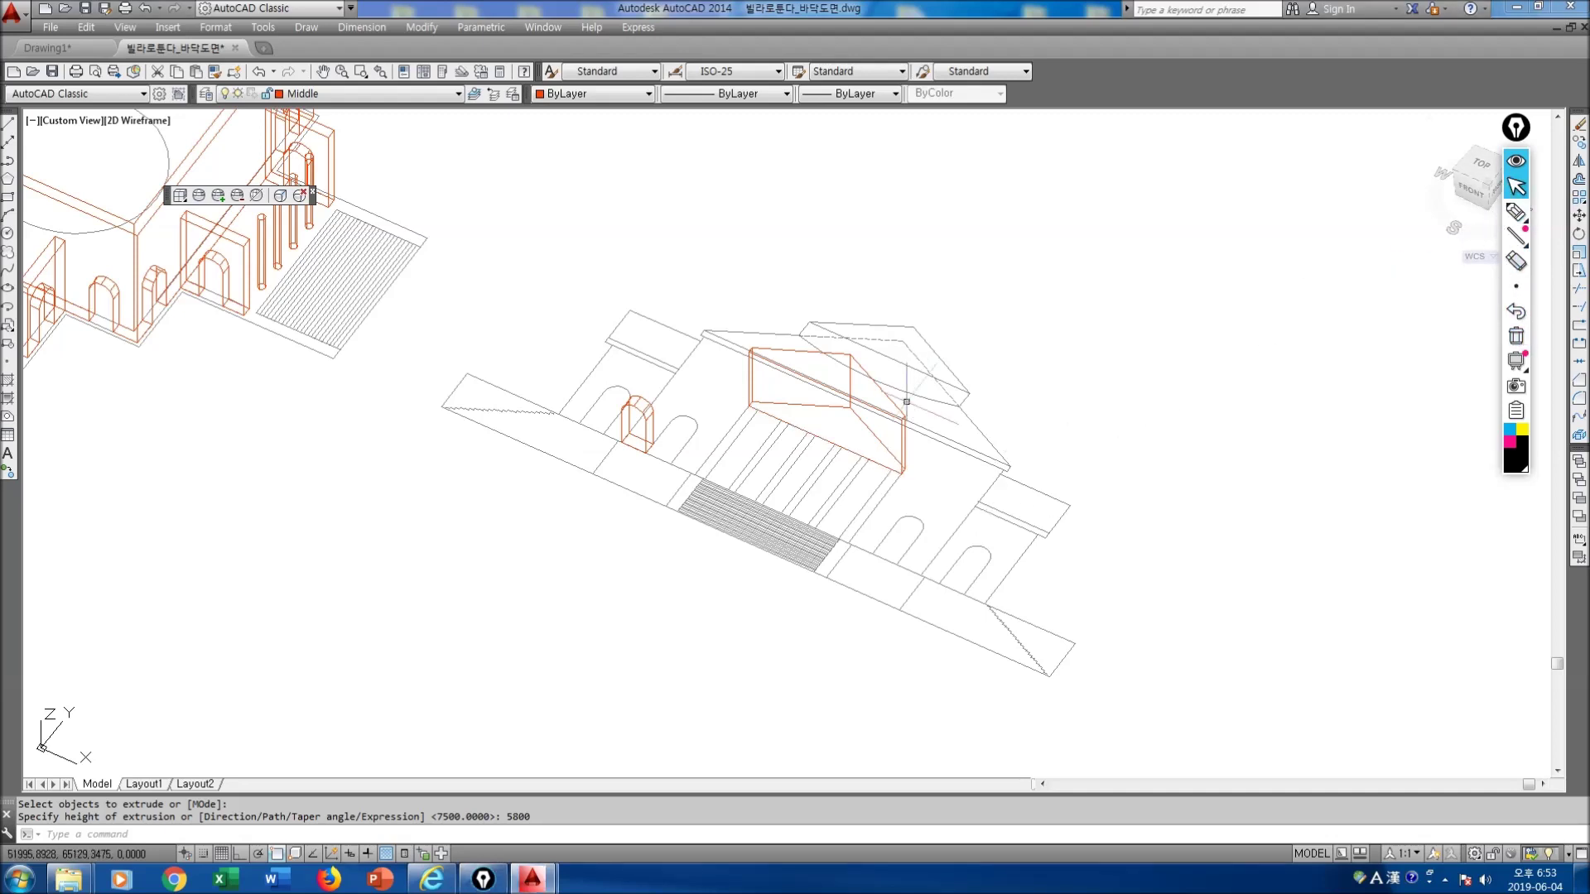
Step: Rotate the extruded pediment on the elevation by 90° in 3D about its lower base edge, using the edge's two end corners as axis
{"action": "type", "text": "ro"}
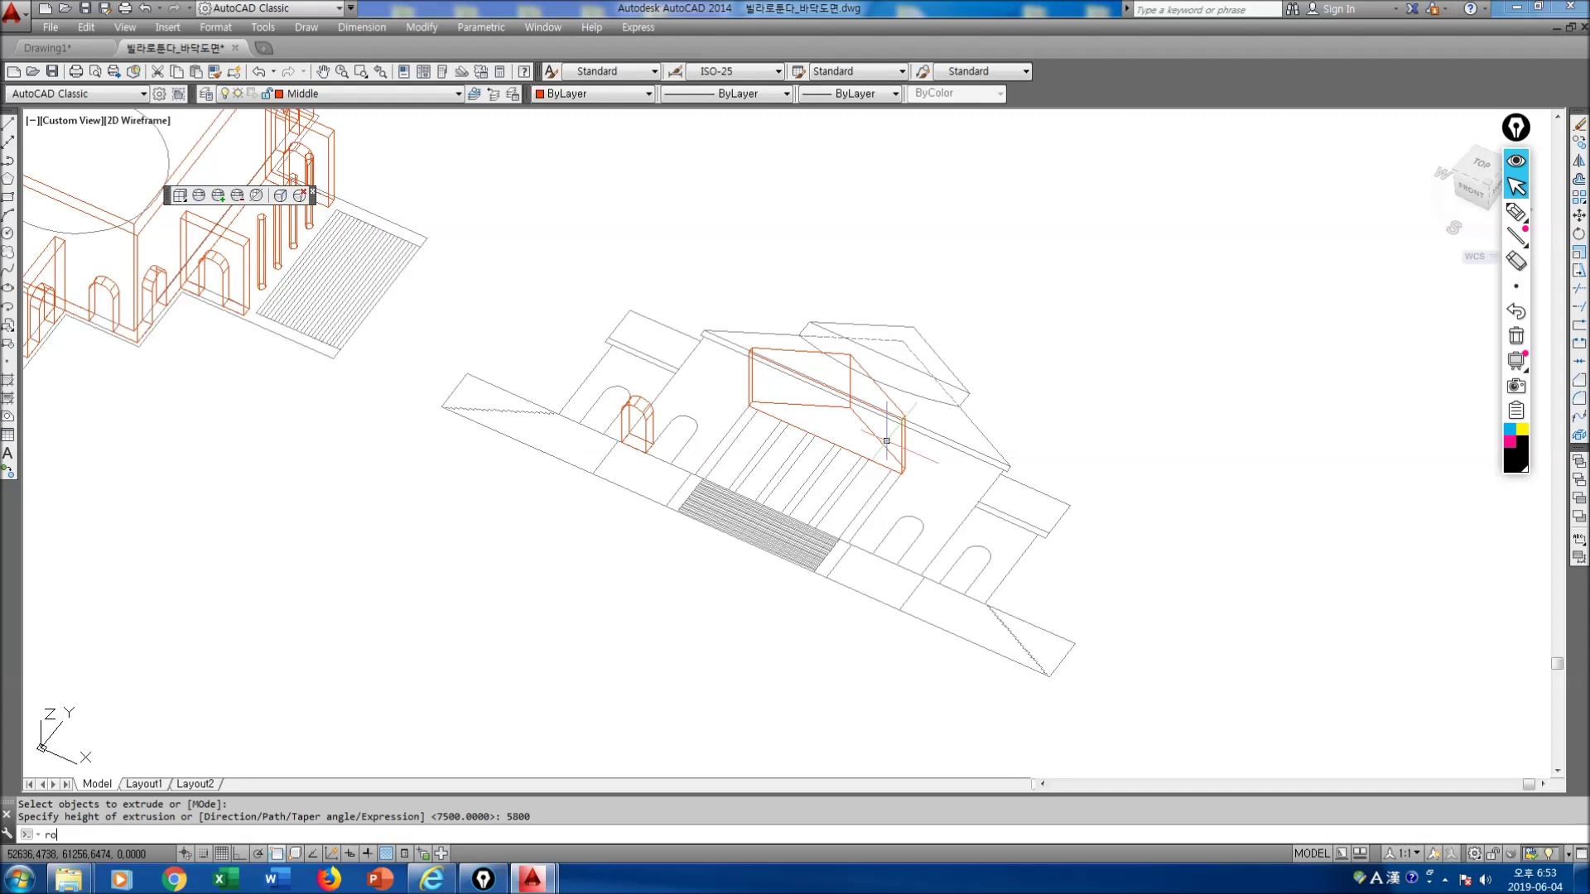
{"action": "type", "text": "tate"}
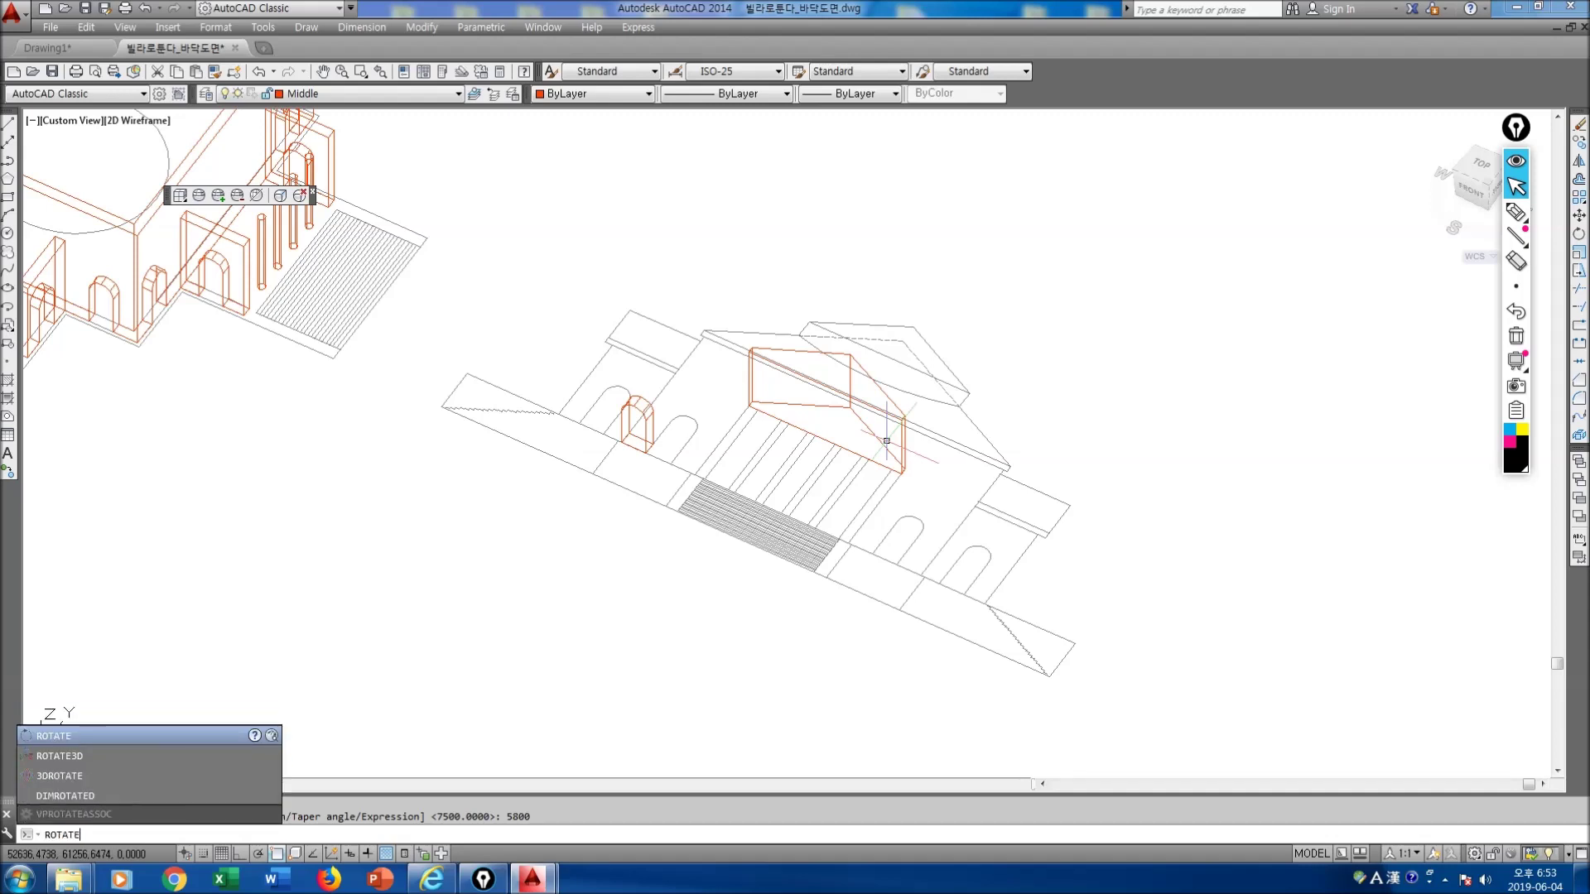
{"action": "type", "text": "3d"}
{"action": "key", "text": "Return"}
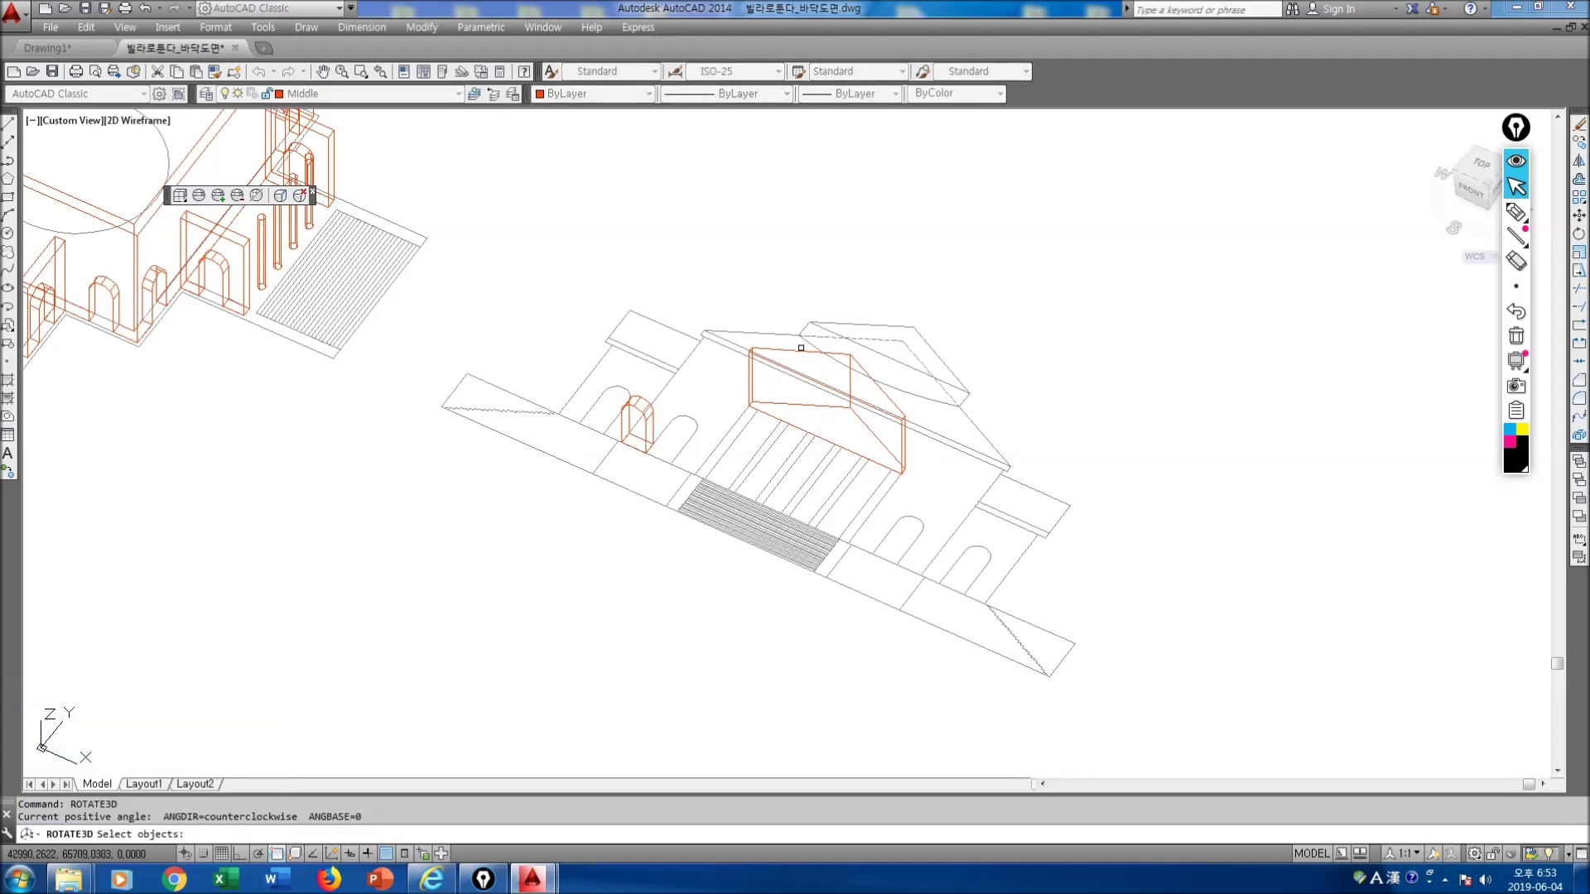
{"action": "left_click", "coordinate": [800, 349]}
{"action": "key", "text": "Return"}
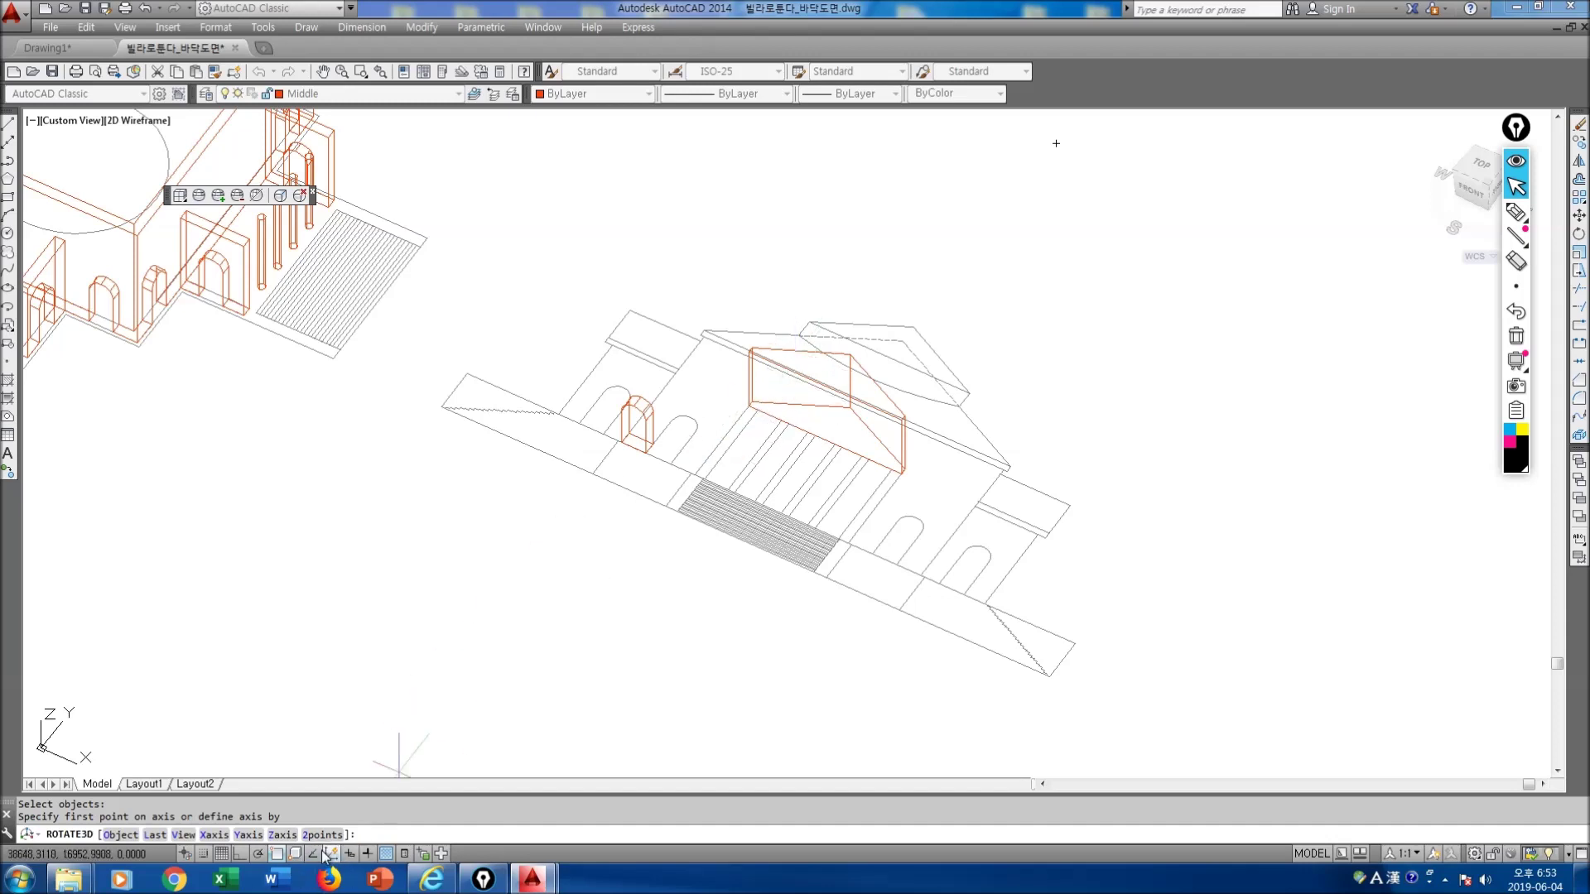
{"action": "type", "text": "2"}
{"action": "key", "text": "Return"}
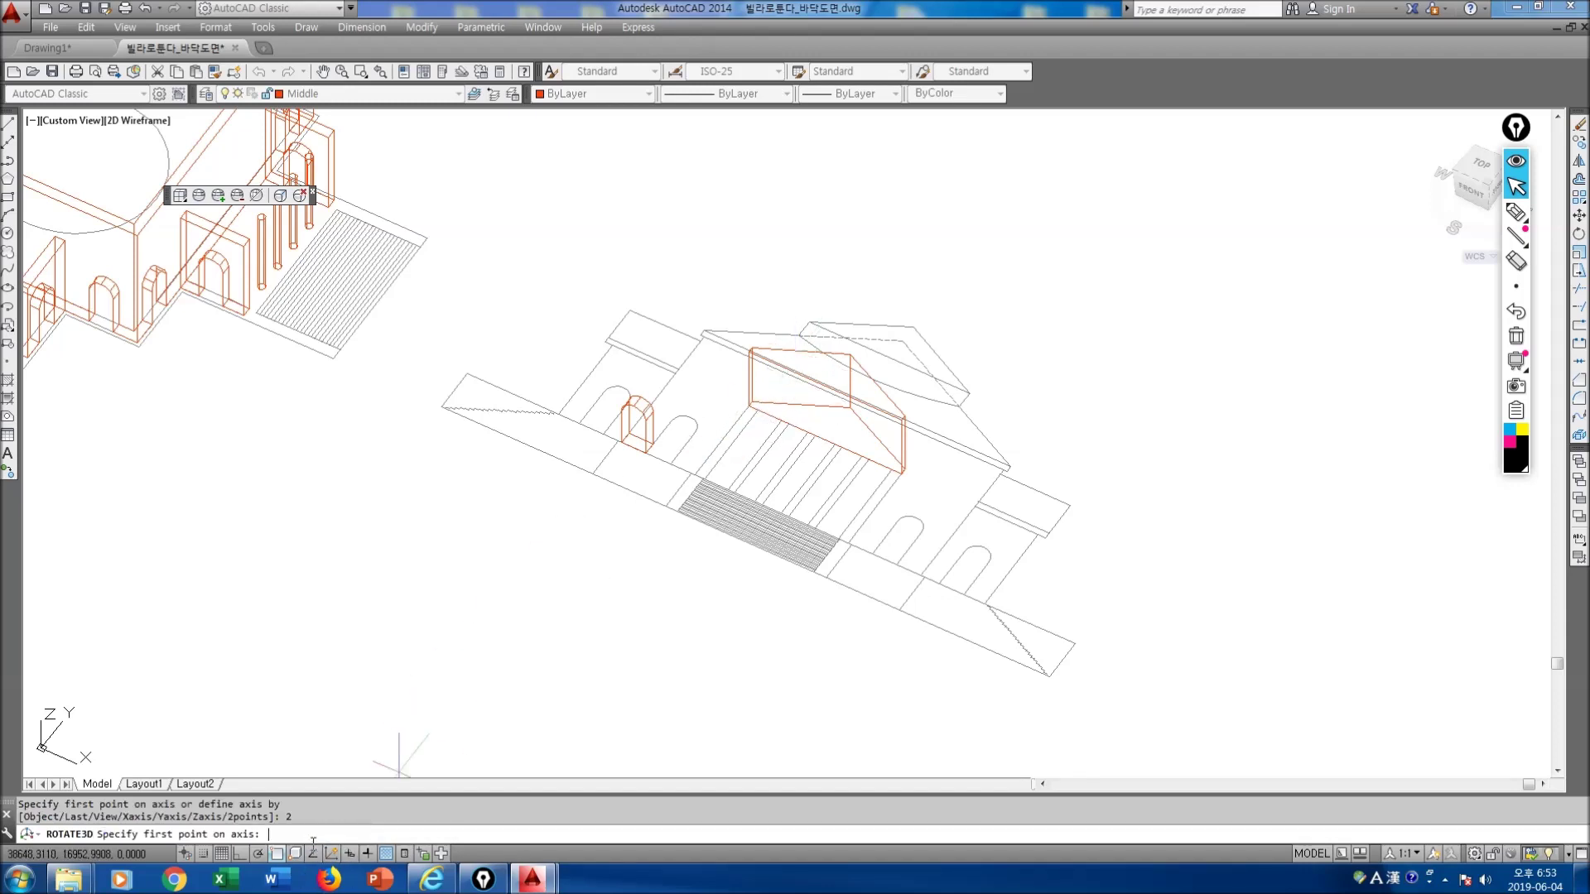
{"action": "scroll", "coordinate": [621, 559], "scroll_direction": "up", "scroll_amount": 4}
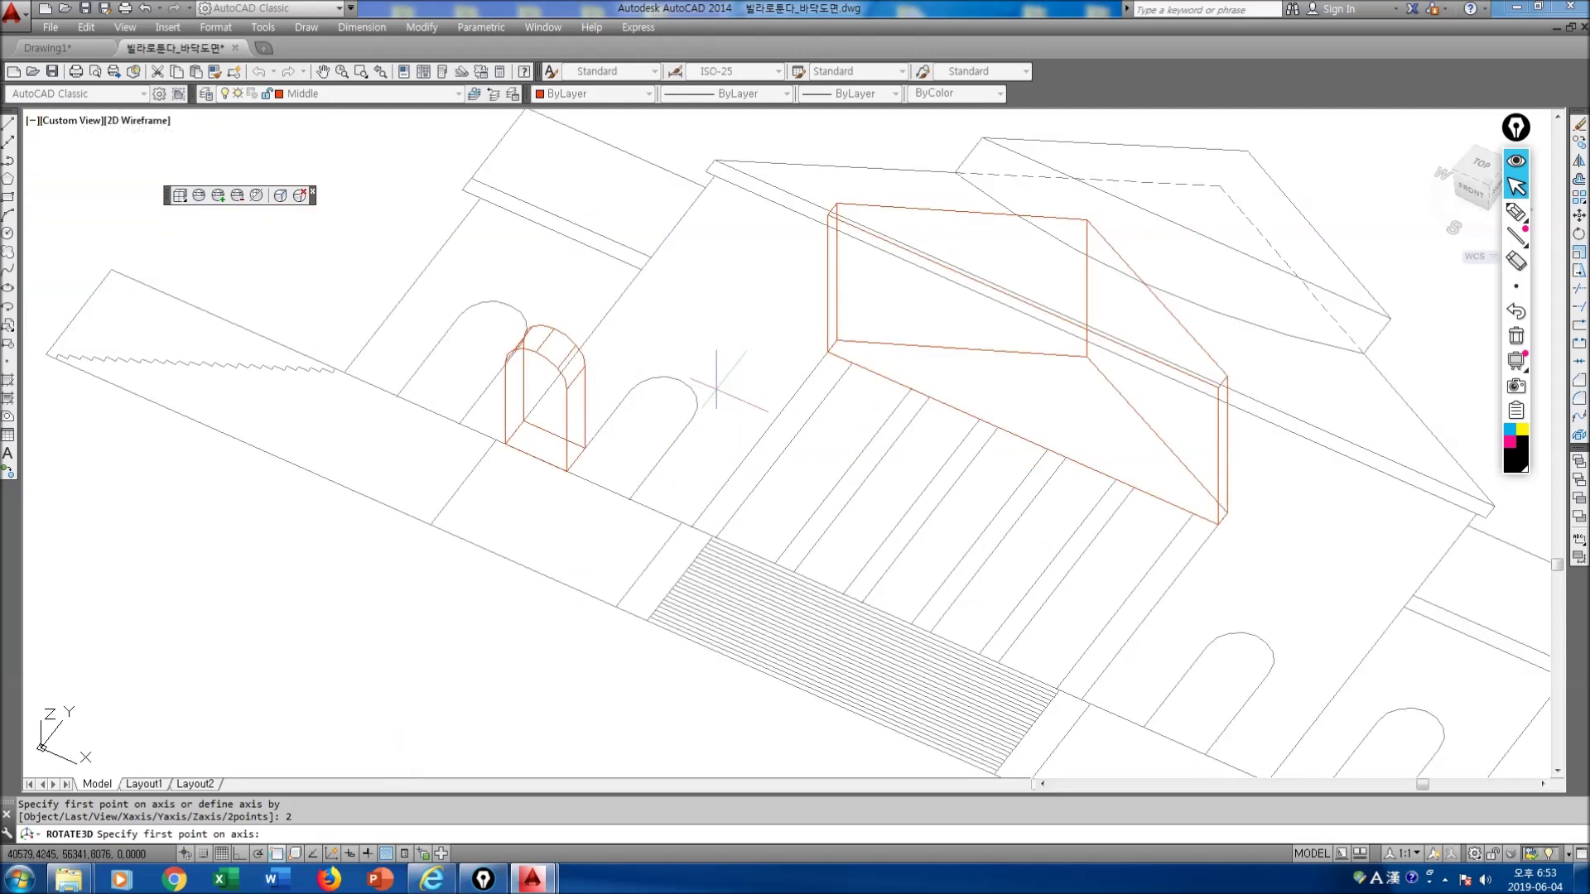
{"action": "left_click", "coordinate": [826, 349]}
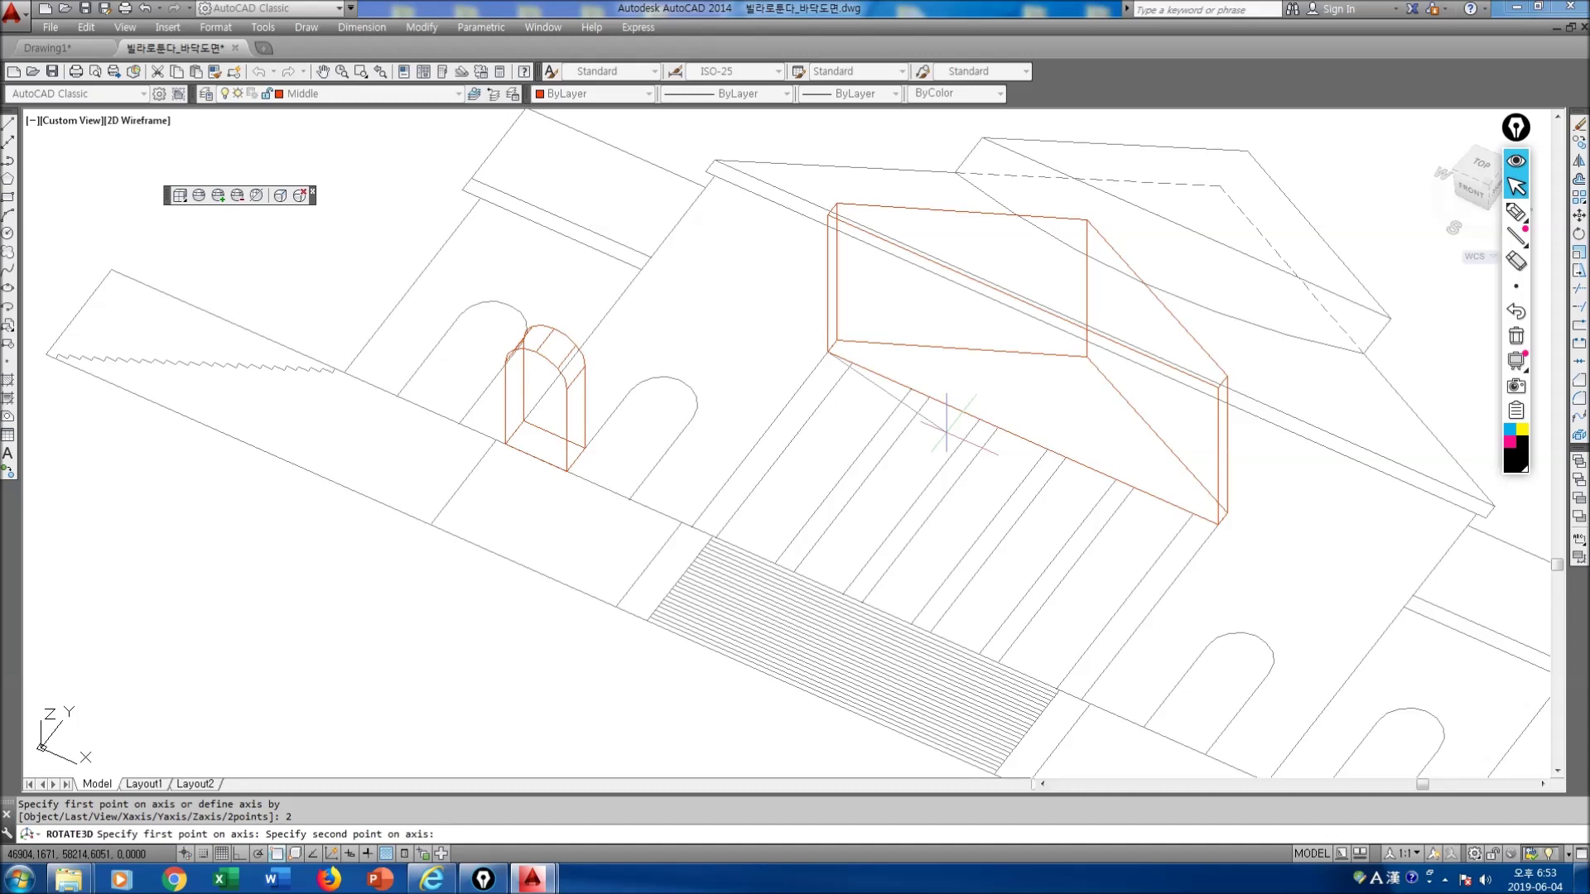
{"action": "left_click", "coordinate": [1218, 523]}
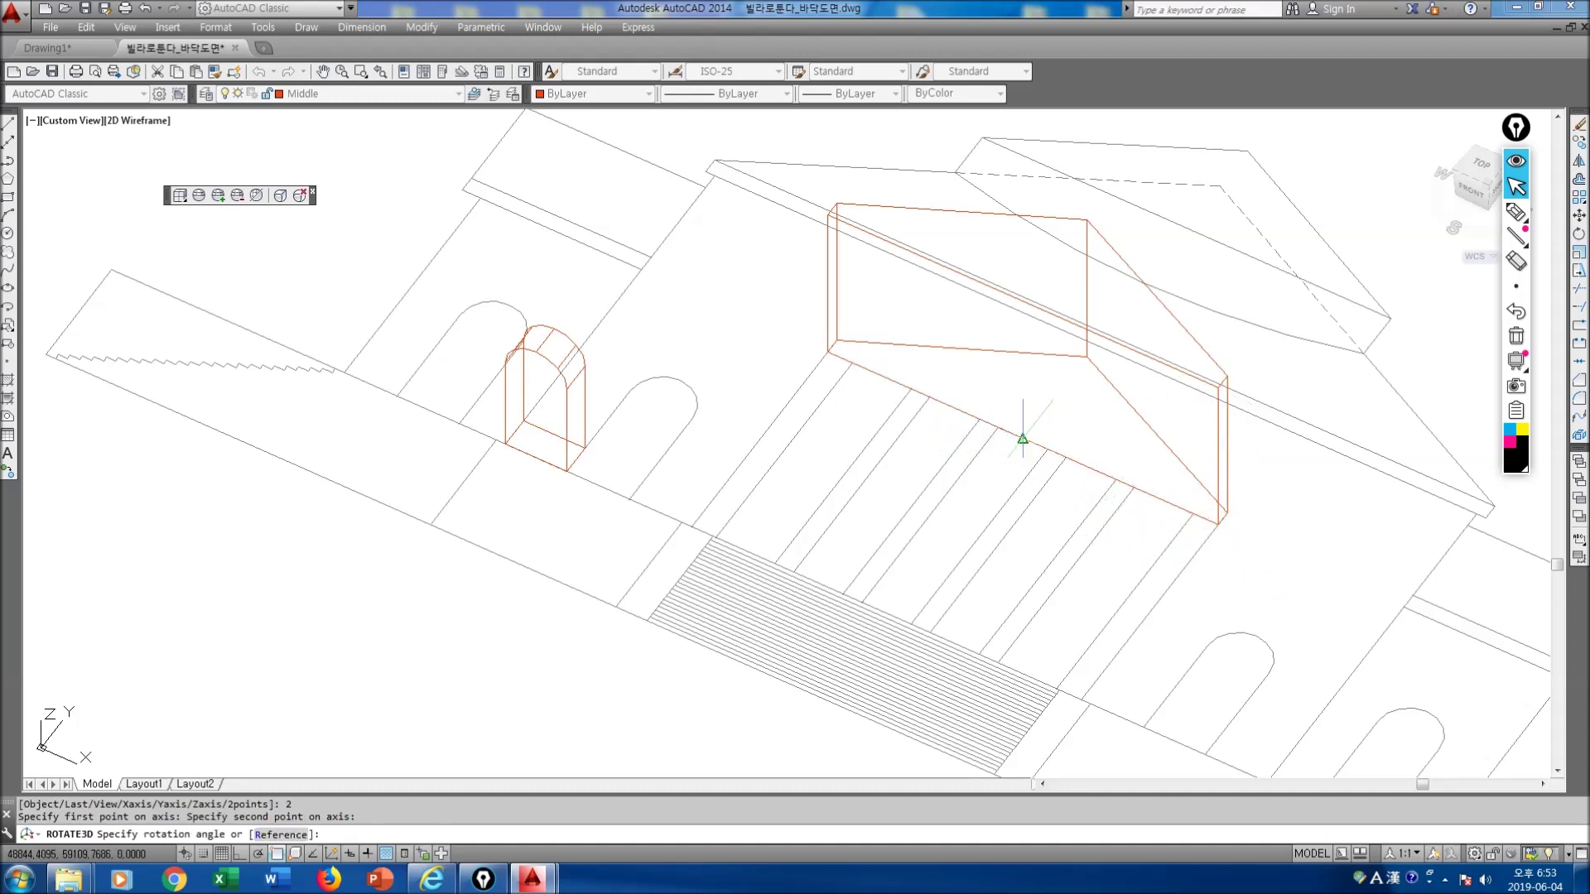
{"action": "middle_click_drag", "start_coordinate": [1136, 517], "coordinate": [813, 496]}
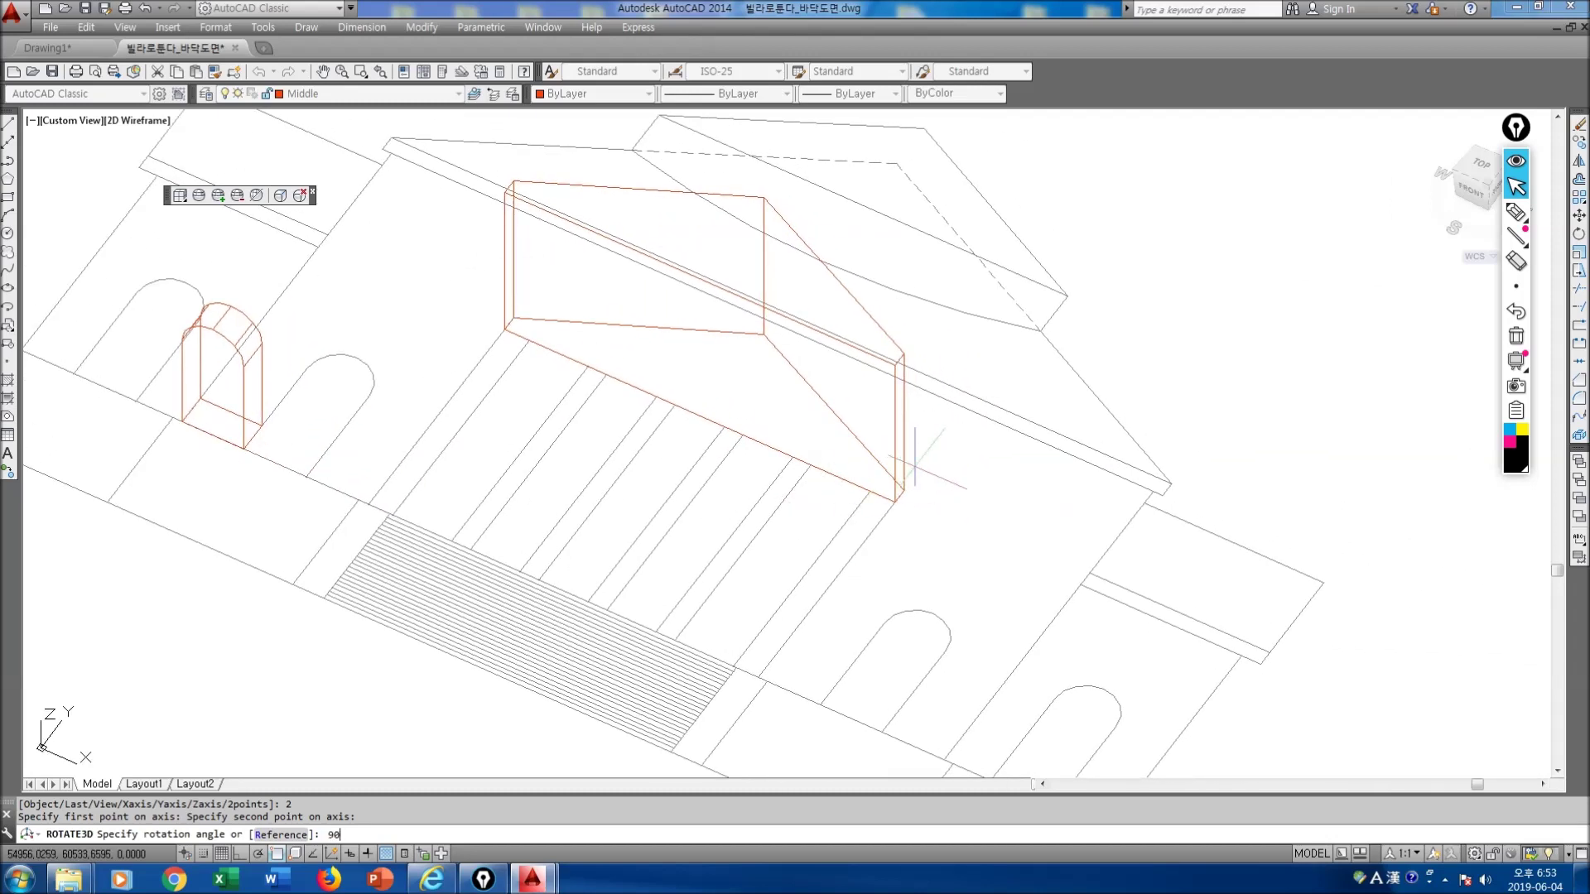
{"action": "type", "text": "90"}
{"action": "key", "text": "Return"}
{"action": "scroll", "coordinate": [912, 465], "scroll_direction": "down", "scroll_amount": 6}
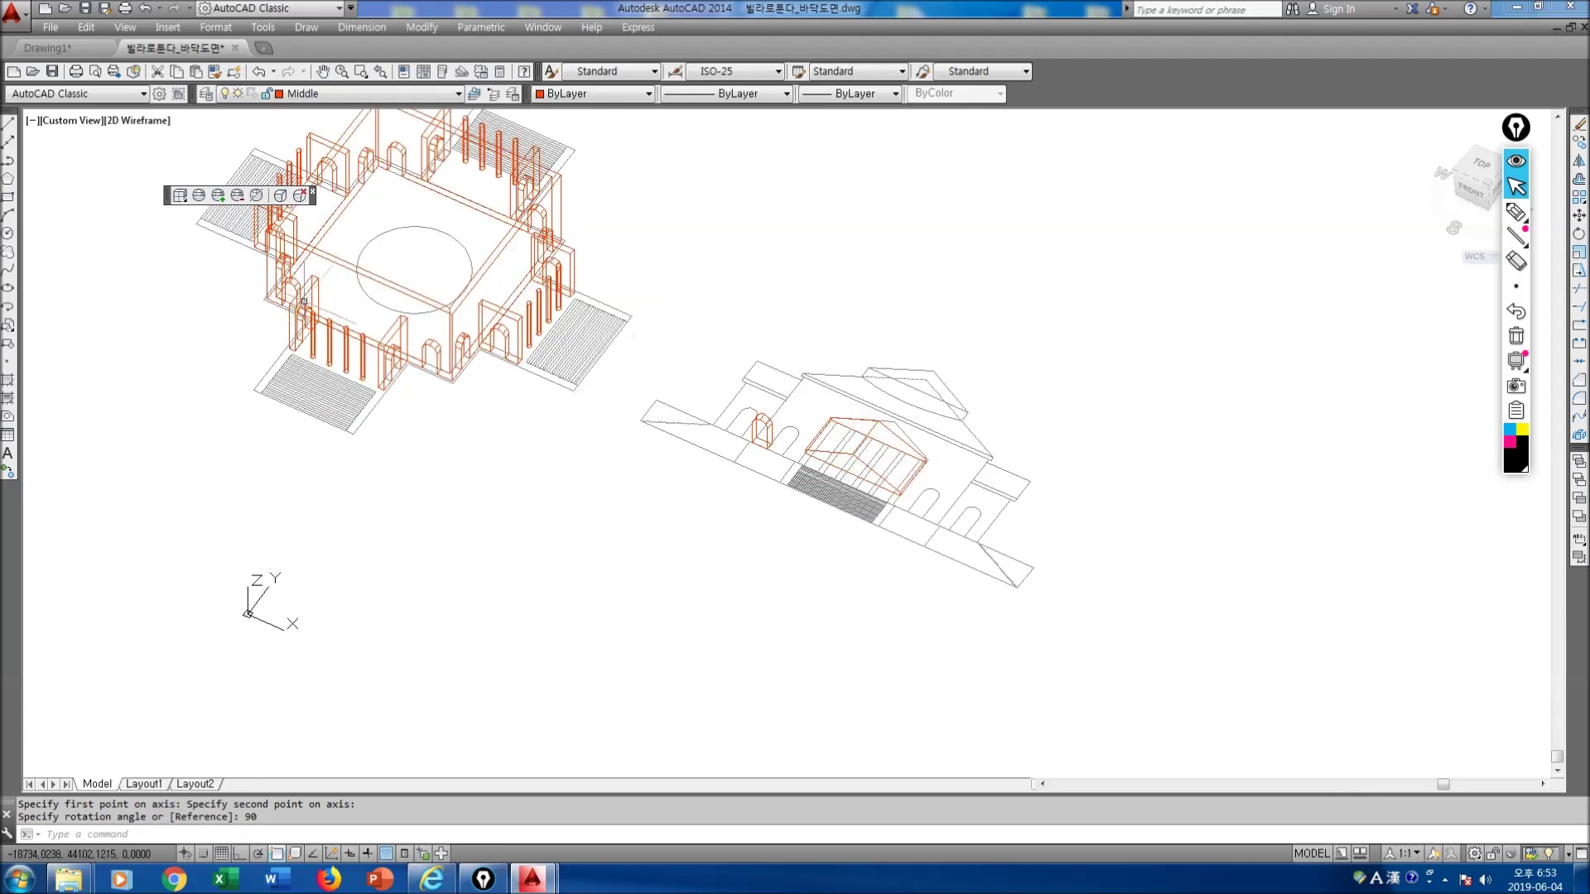
{"action": "middle_click_drag", "start_coordinate": [803, 409], "coordinate": [802, 462]}
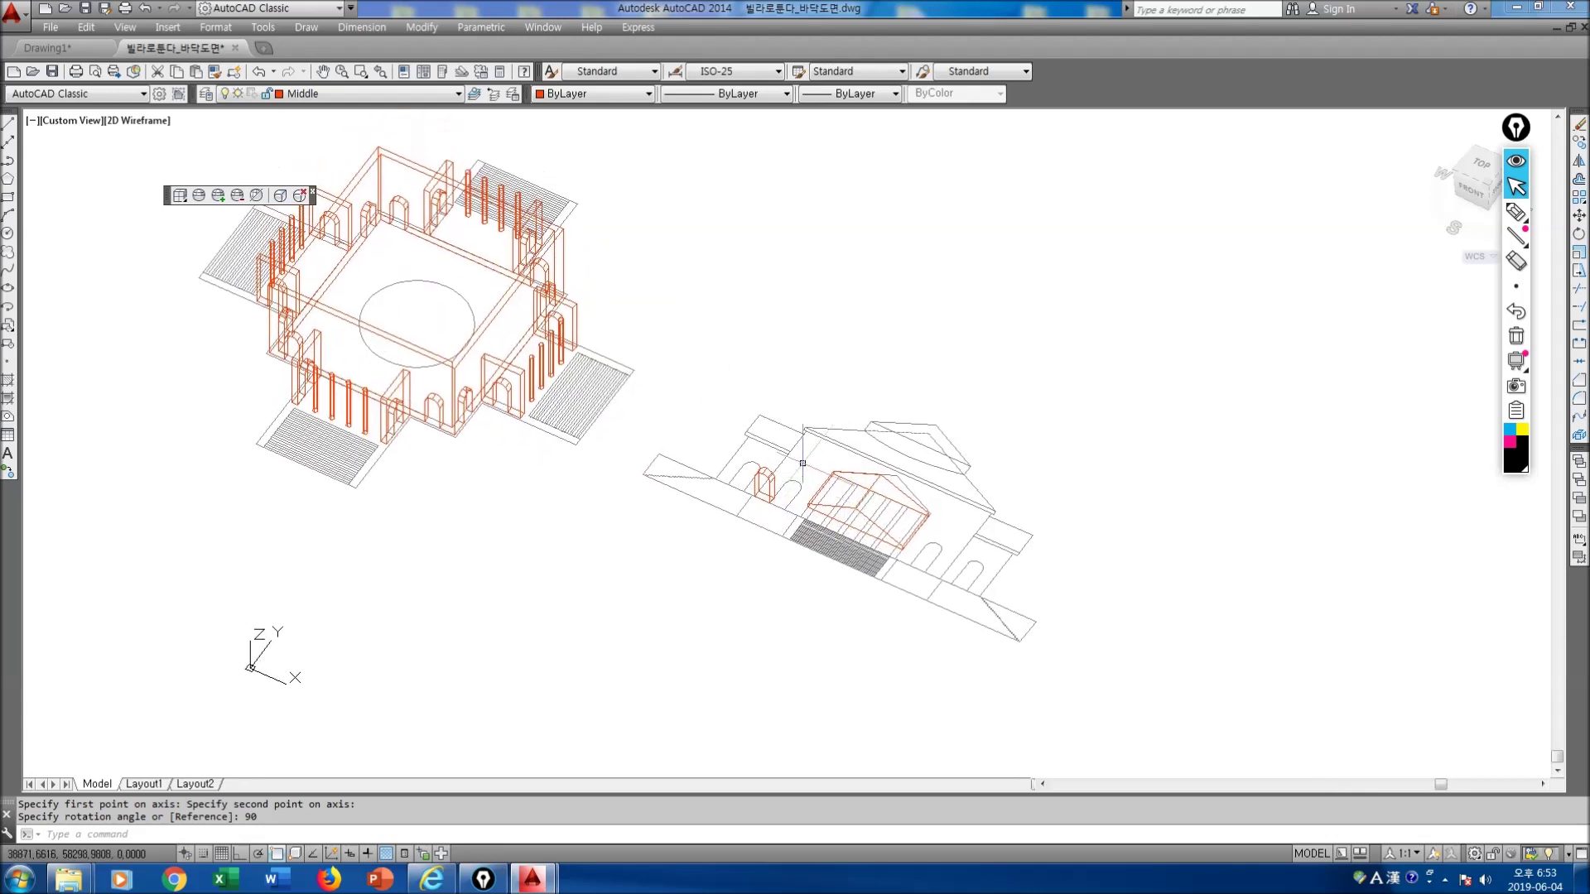
{"action": "scroll", "coordinate": [803, 463], "scroll_direction": "up", "scroll_amount": 5}
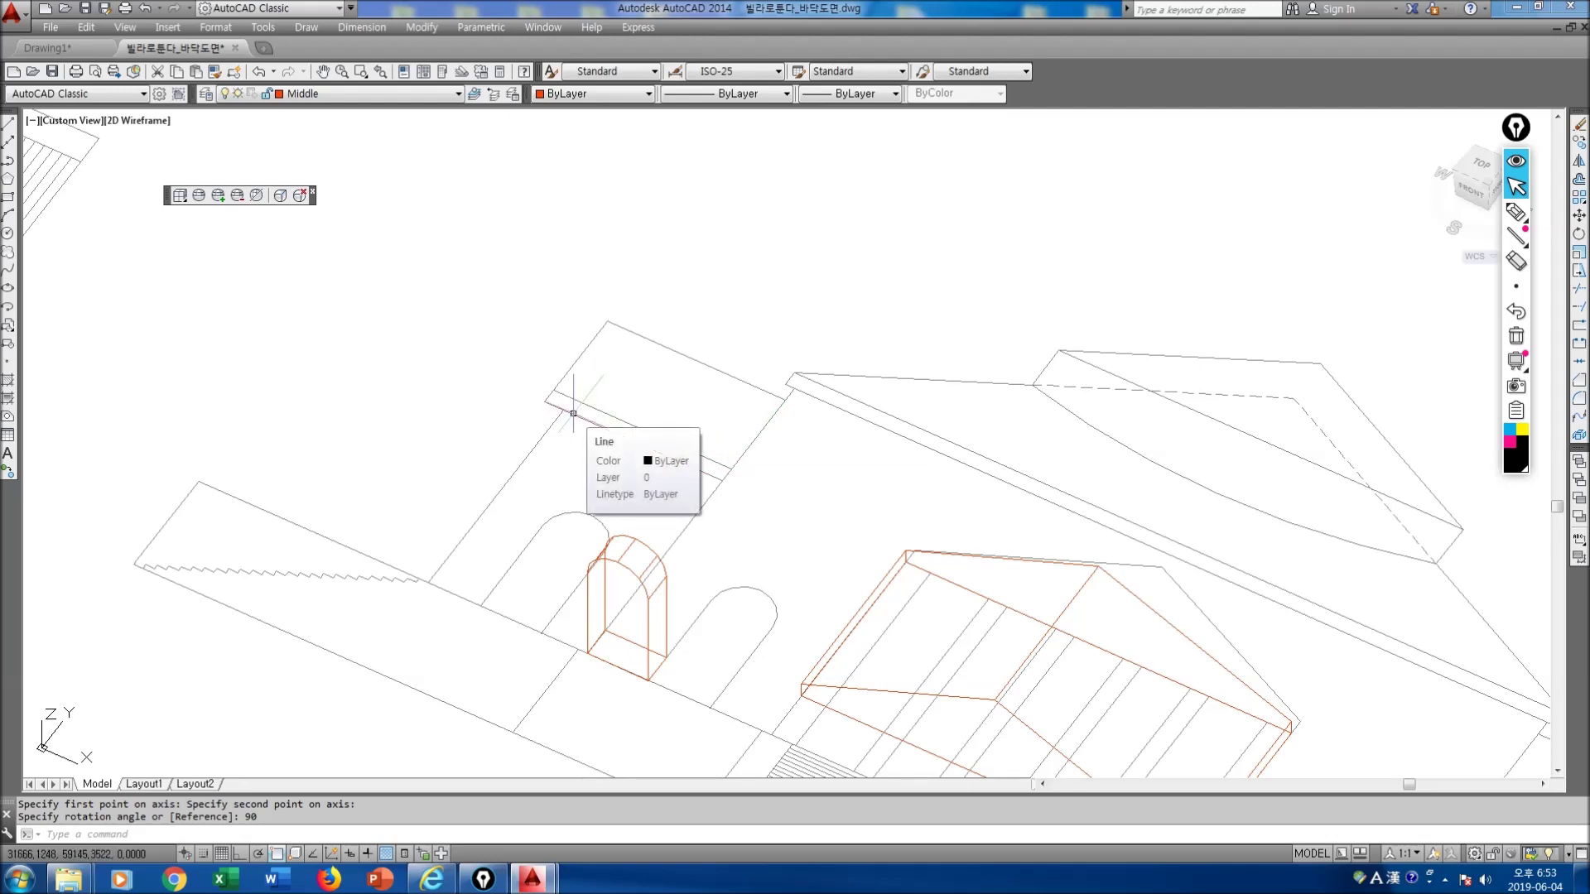
{"action": "scroll", "coordinate": [700, 521], "scroll_direction": "down", "scroll_amount": 5}
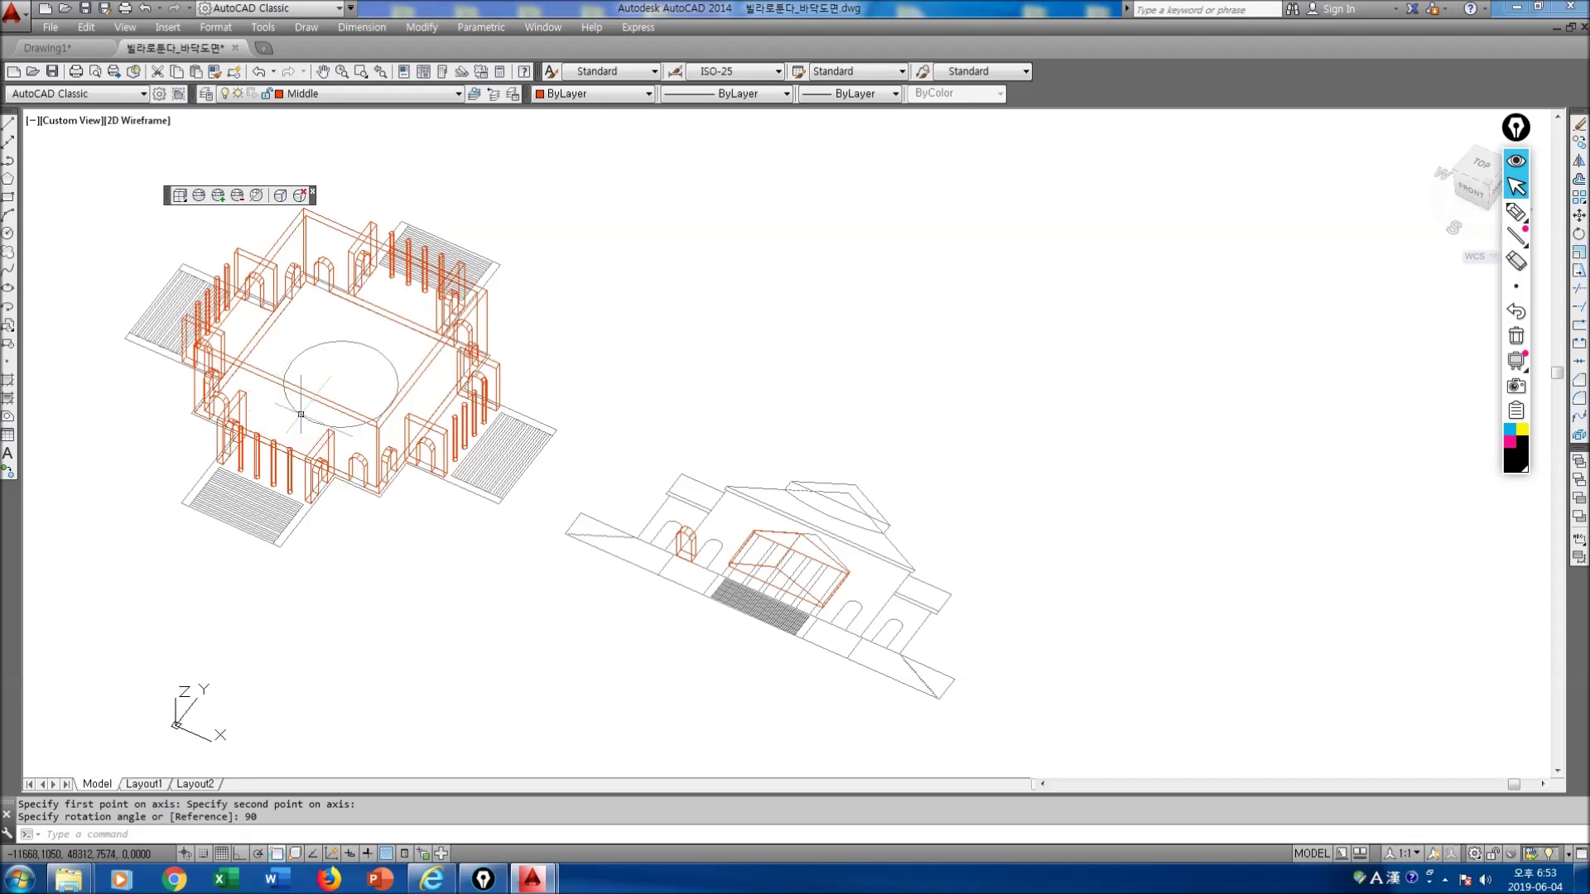
{"action": "left_click", "coordinate": [1516, 212]}
{"action": "mouse_move", "coordinate": [238, 386]}
{"action": "left_mouse_down"}
{"action": "mouse_move", "coordinate": [214, 423]}
{"action": "mouse_move", "coordinate": [269, 432]}
{"action": "mouse_move", "coordinate": [296, 458]}
{"action": "mouse_move", "coordinate": [245, 400]}
{"action": "mouse_move", "coordinate": [299, 397]}
{"action": "mouse_move", "coordinate": [333, 440]}
{"action": "left_mouse_up"}
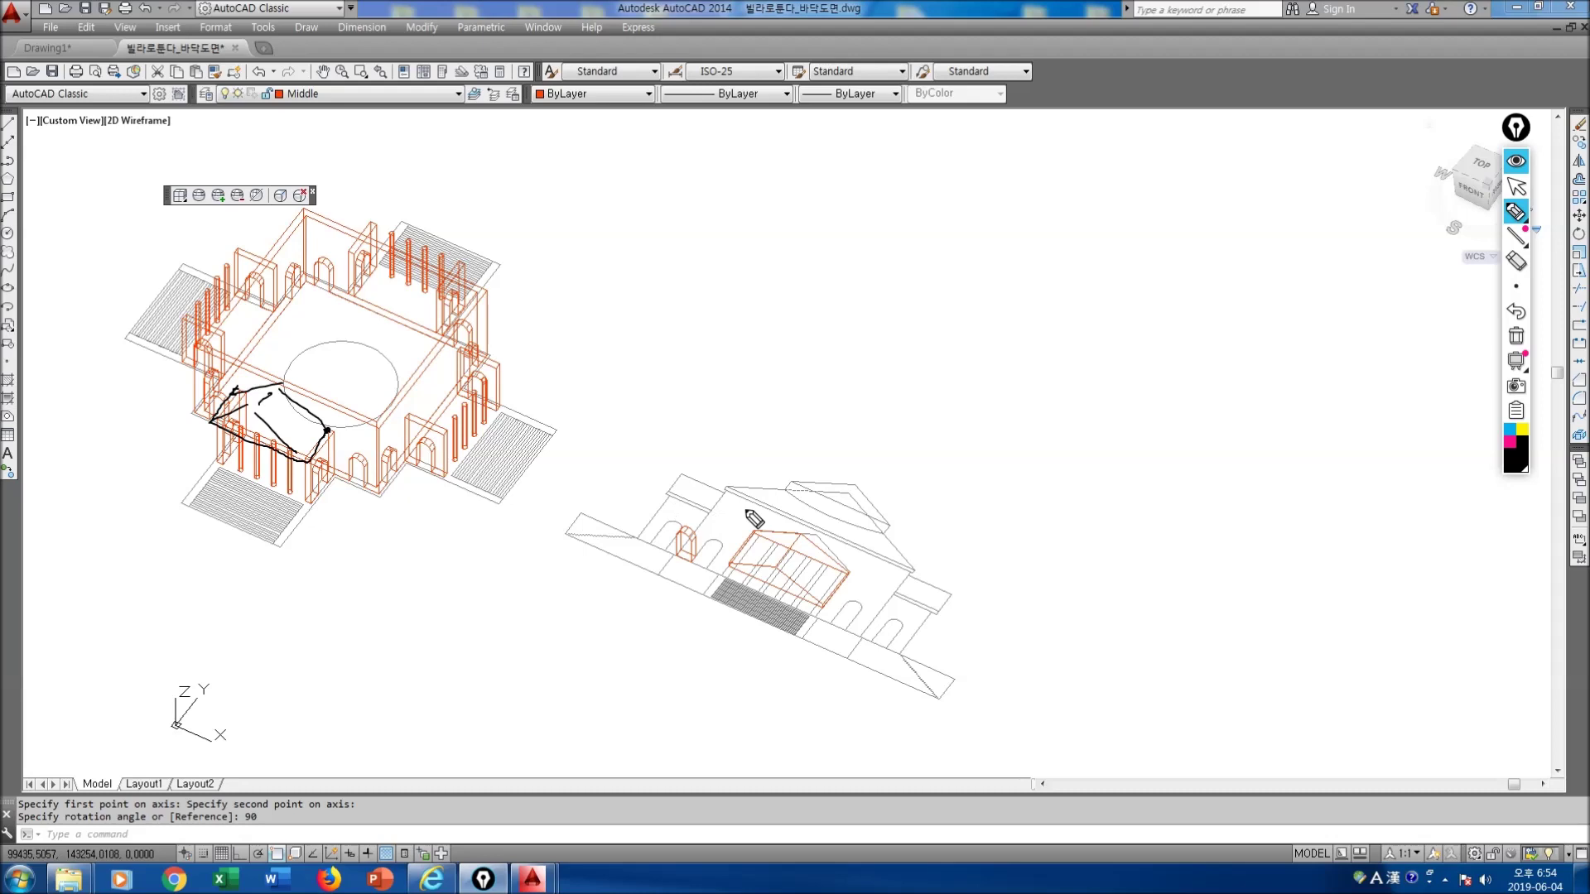
{"action": "left_click", "coordinate": [1516, 337]}
{"action": "left_click", "coordinate": [1516, 187]}
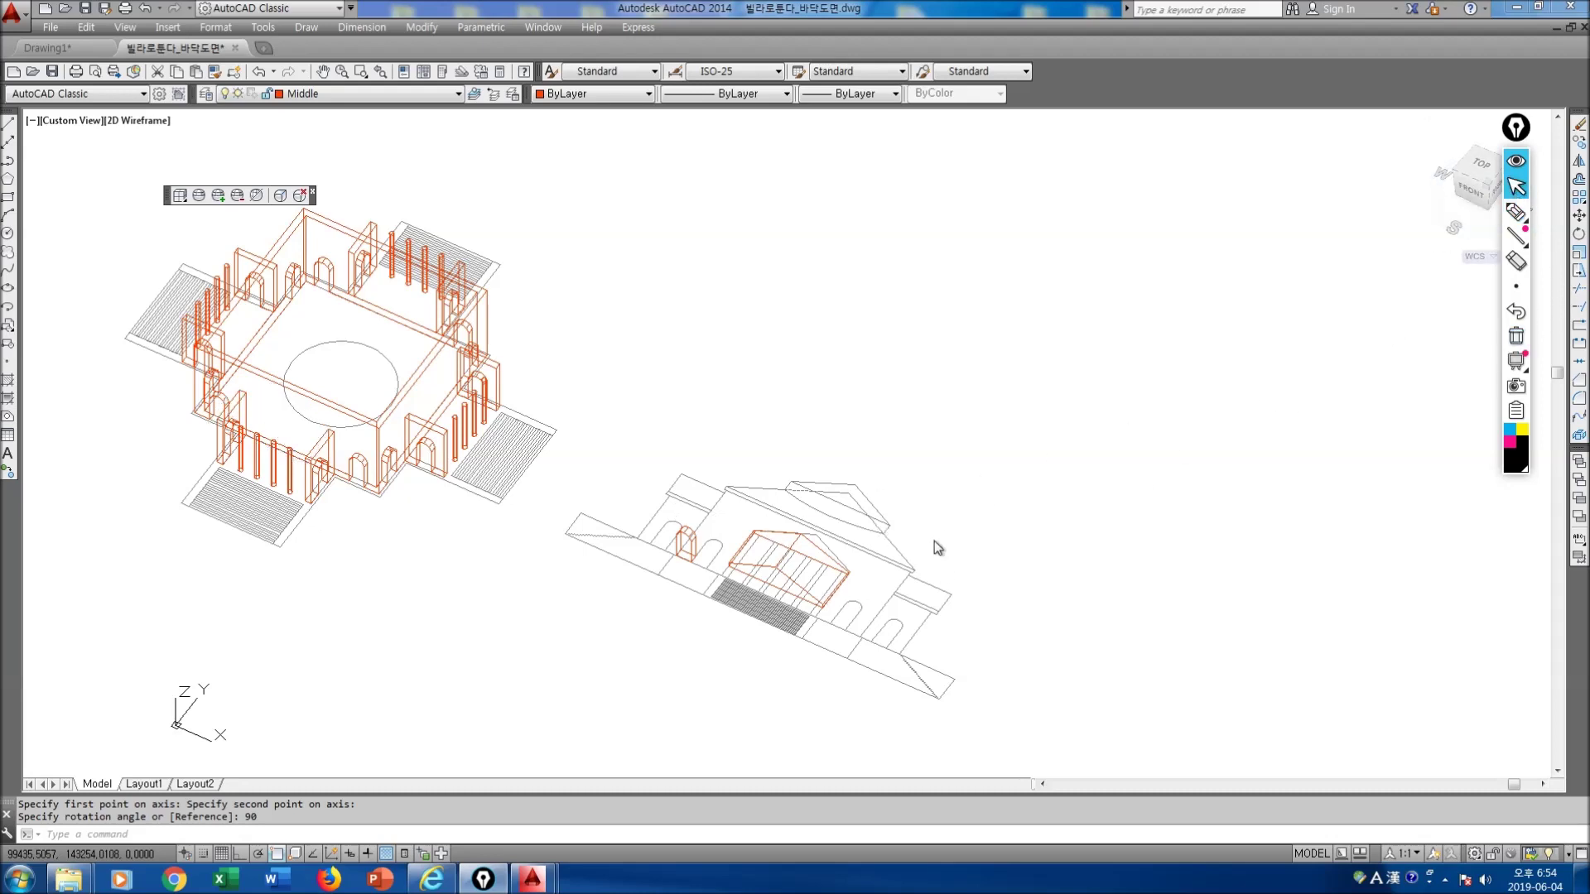
Step: Copy the rotated gabled roof by its rear lower east corner onto the top inner corner of the south portico's east side wall
{"action": "scroll", "coordinate": [763, 573], "scroll_direction": "up", "scroll_amount": 4}
{"action": "key", "text": "Return"}
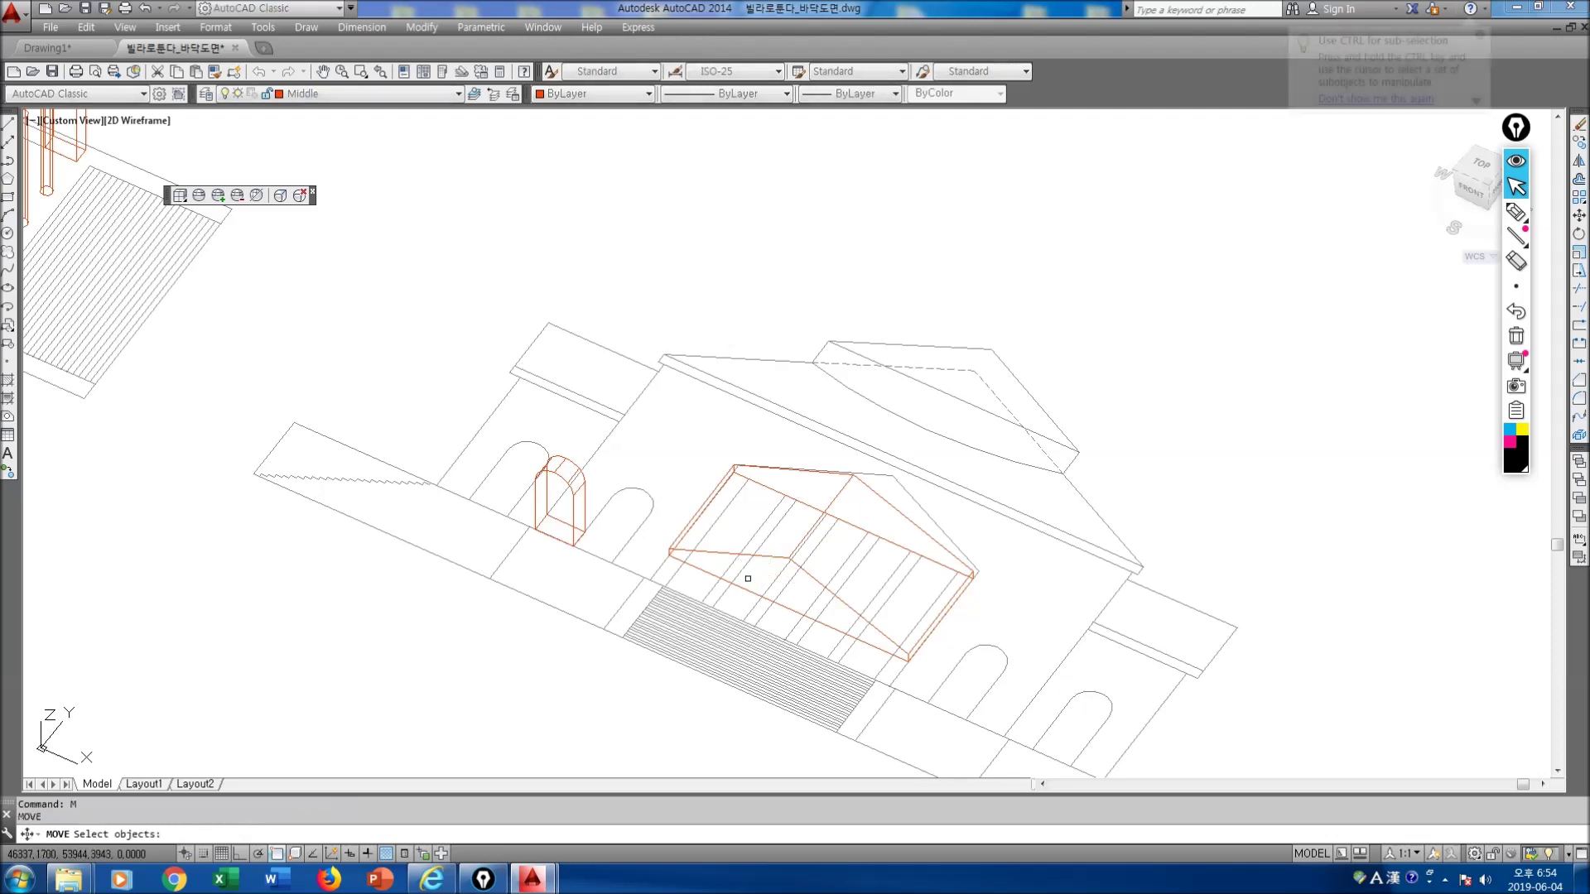
{"action": "key", "text": "Escape"}
{"action": "type", "text": "co"}
{"action": "key", "text": "Return"}
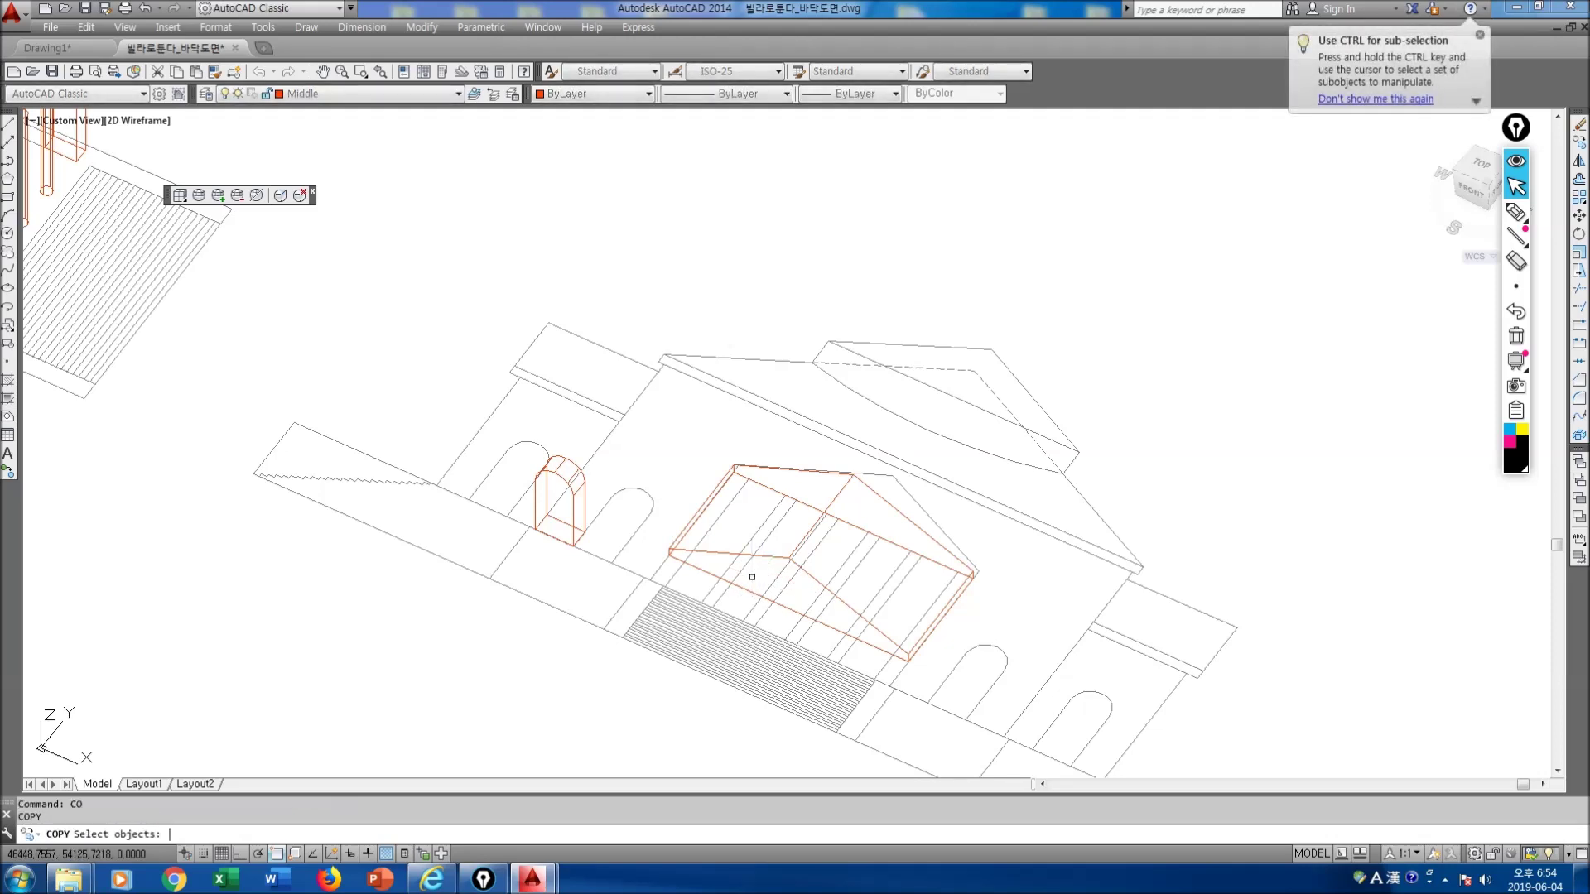
{"action": "left_click", "coordinate": [838, 493]}
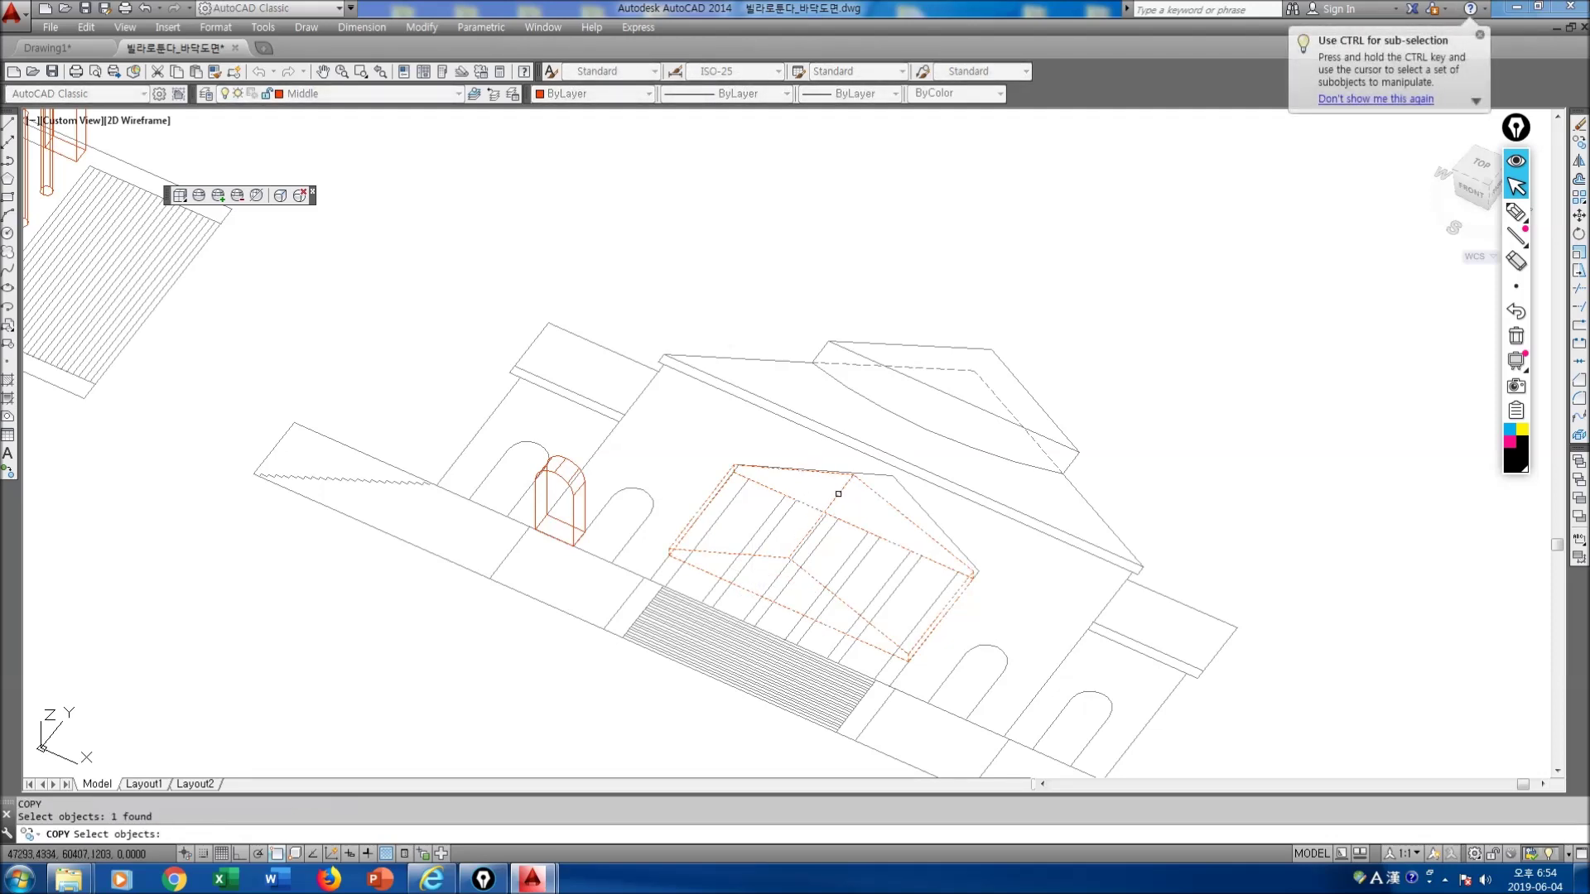
{"action": "key", "text": "Return"}
{"action": "scroll", "coordinate": [970, 568], "scroll_direction": "up", "scroll_amount": 5}
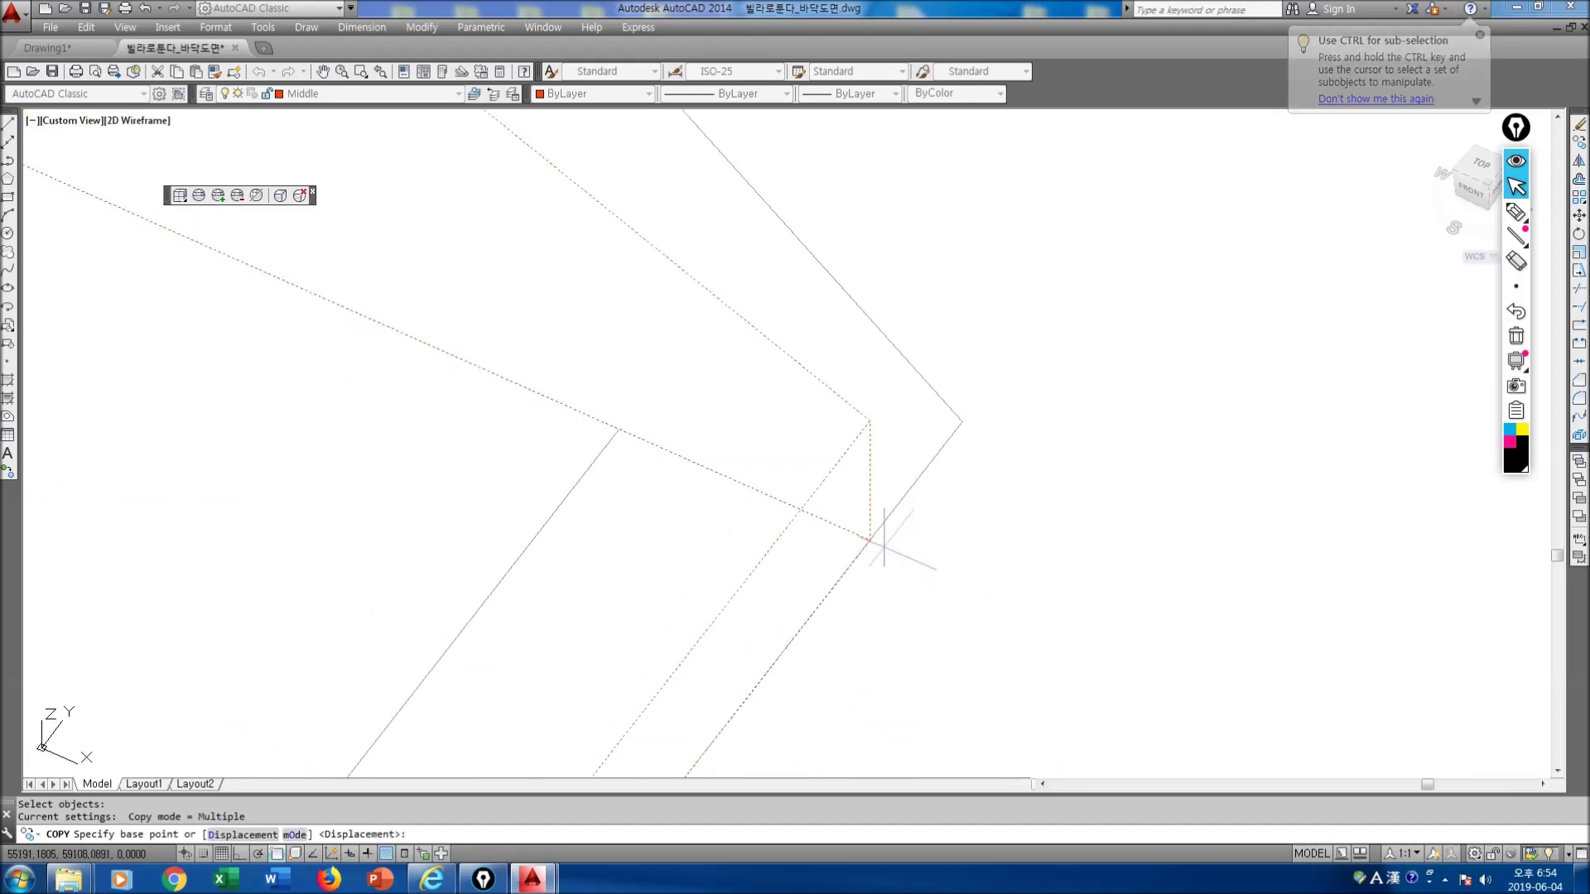
{"action": "left_click", "coordinate": [870, 540]}
{"action": "scroll", "coordinate": [770, 553], "scroll_direction": "down", "scroll_amount": 5}
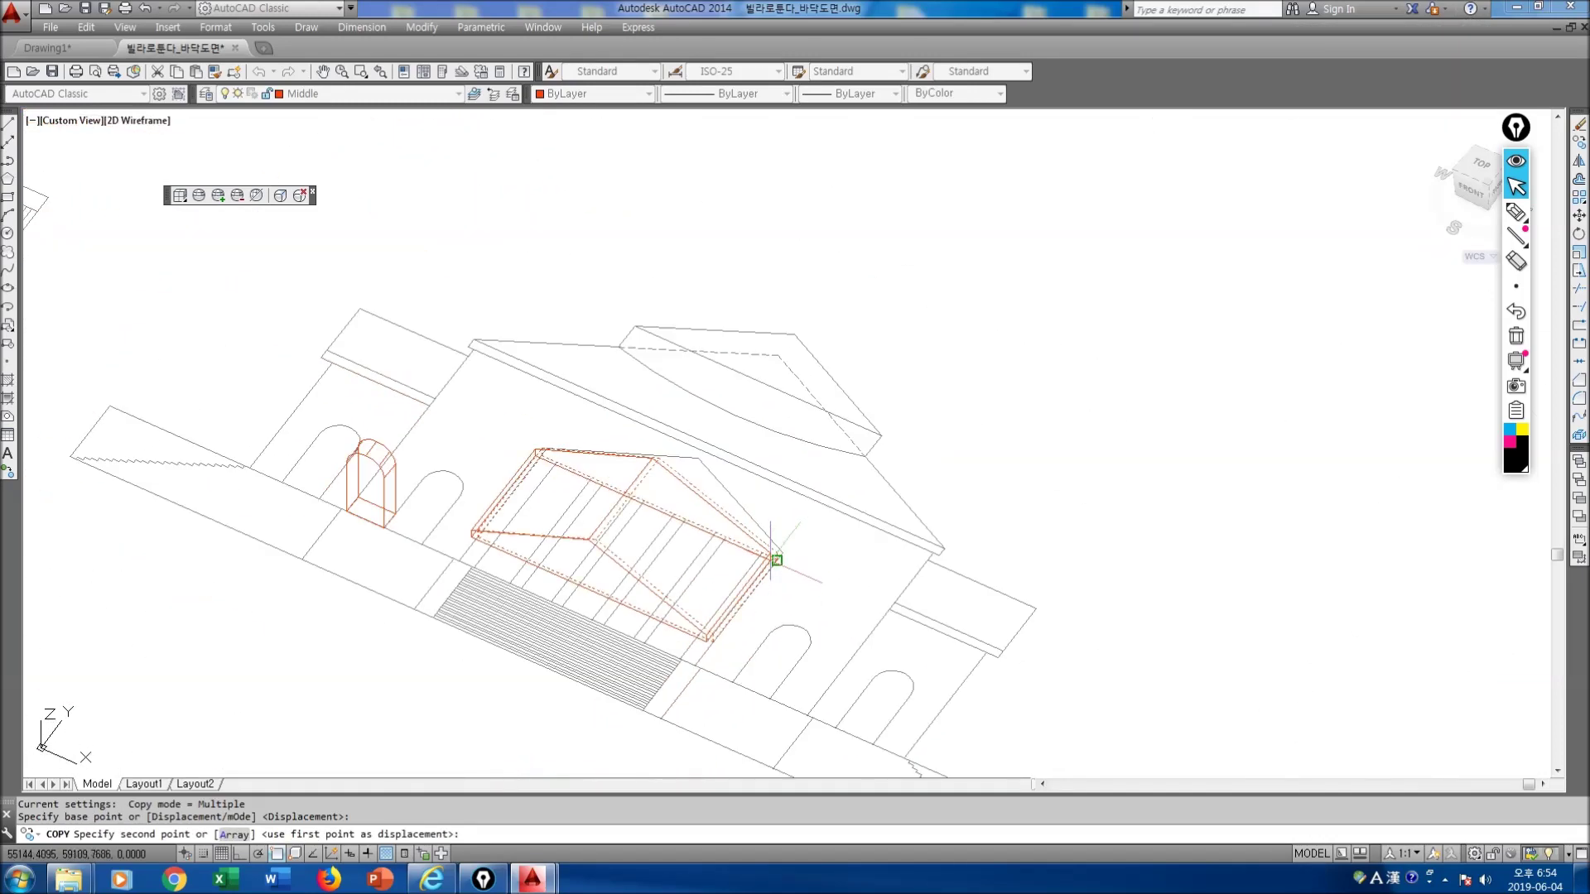
{"action": "middle_click_drag", "start_coordinate": [495, 576], "coordinate": [1301, 704]}
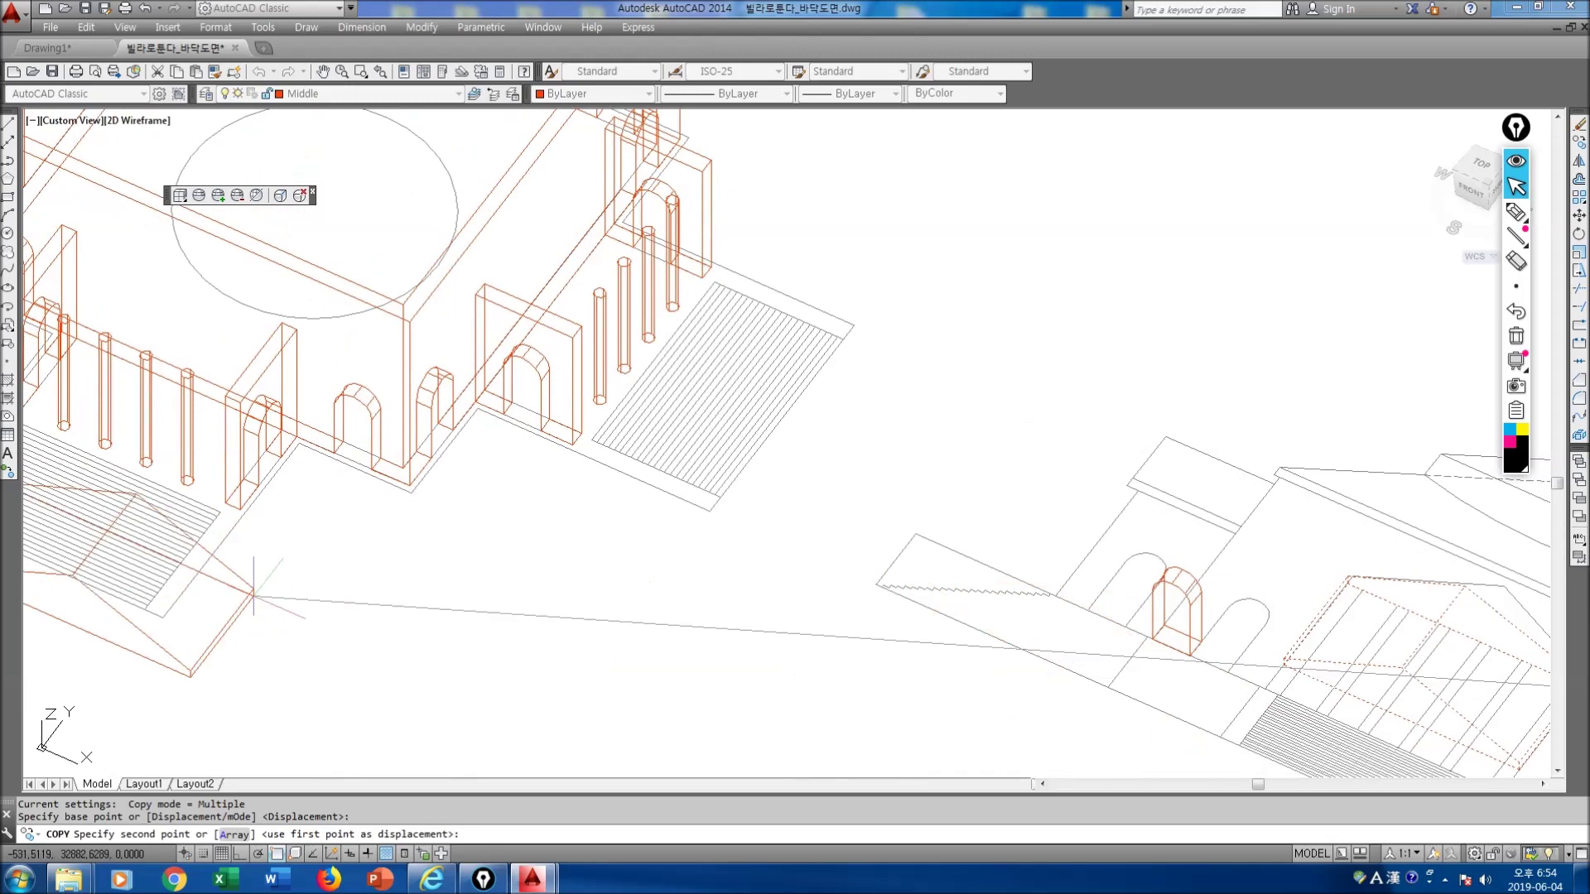
{"action": "left_click", "coordinate": [297, 330]}
{"action": "key", "text": "Escape"}
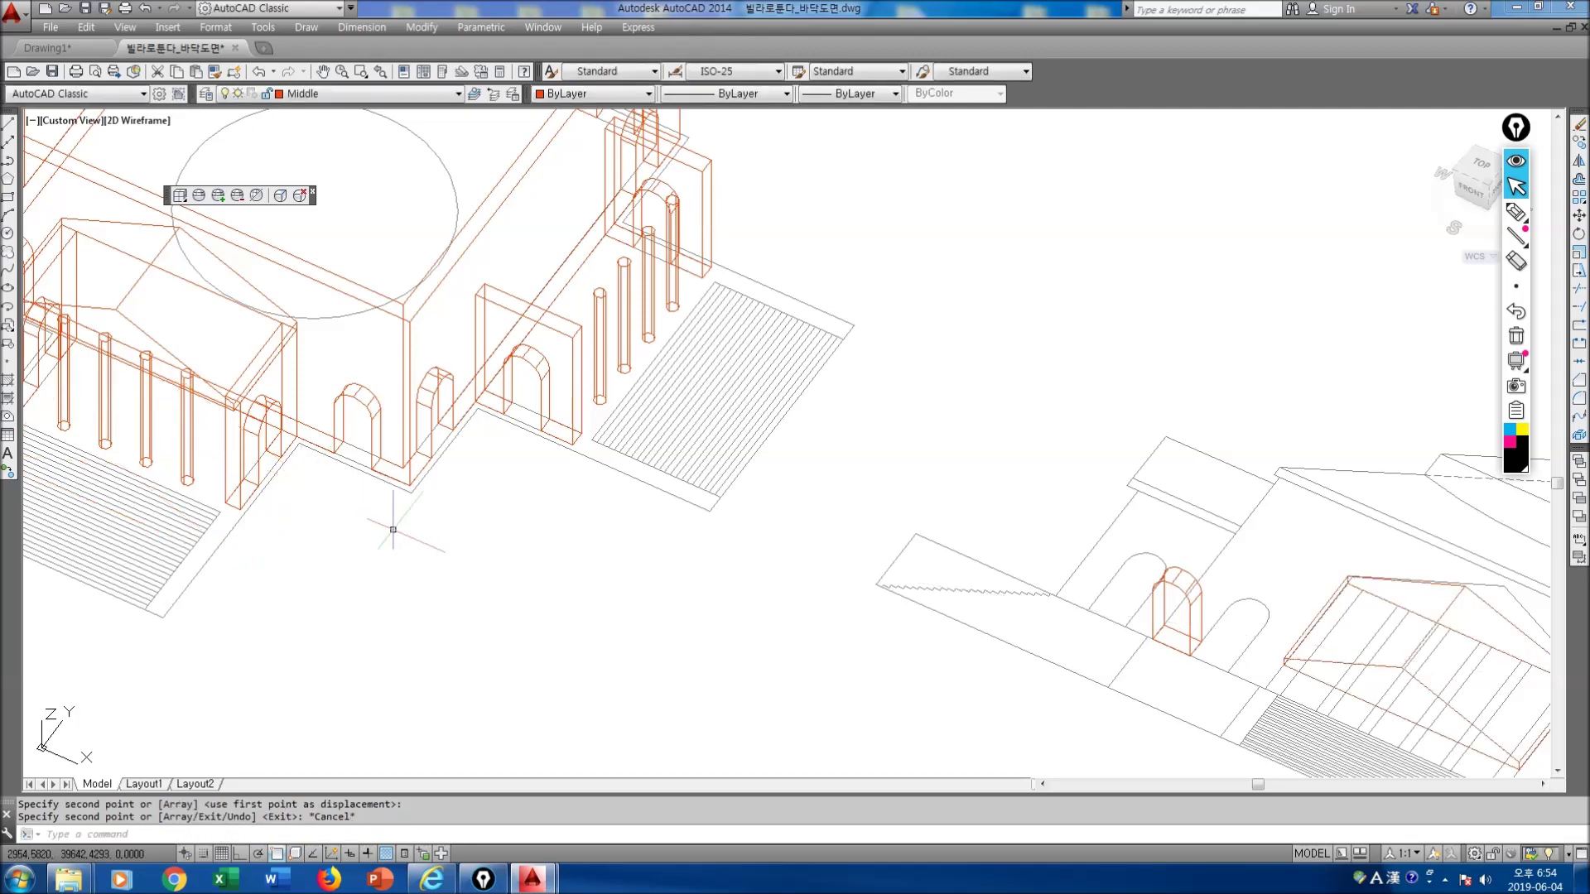
Step: Orbit the model to a raised frontal view and examine how the roof sits on the south portico
{"action": "type", "text": "orbit"}
{"action": "key", "text": "Return"}
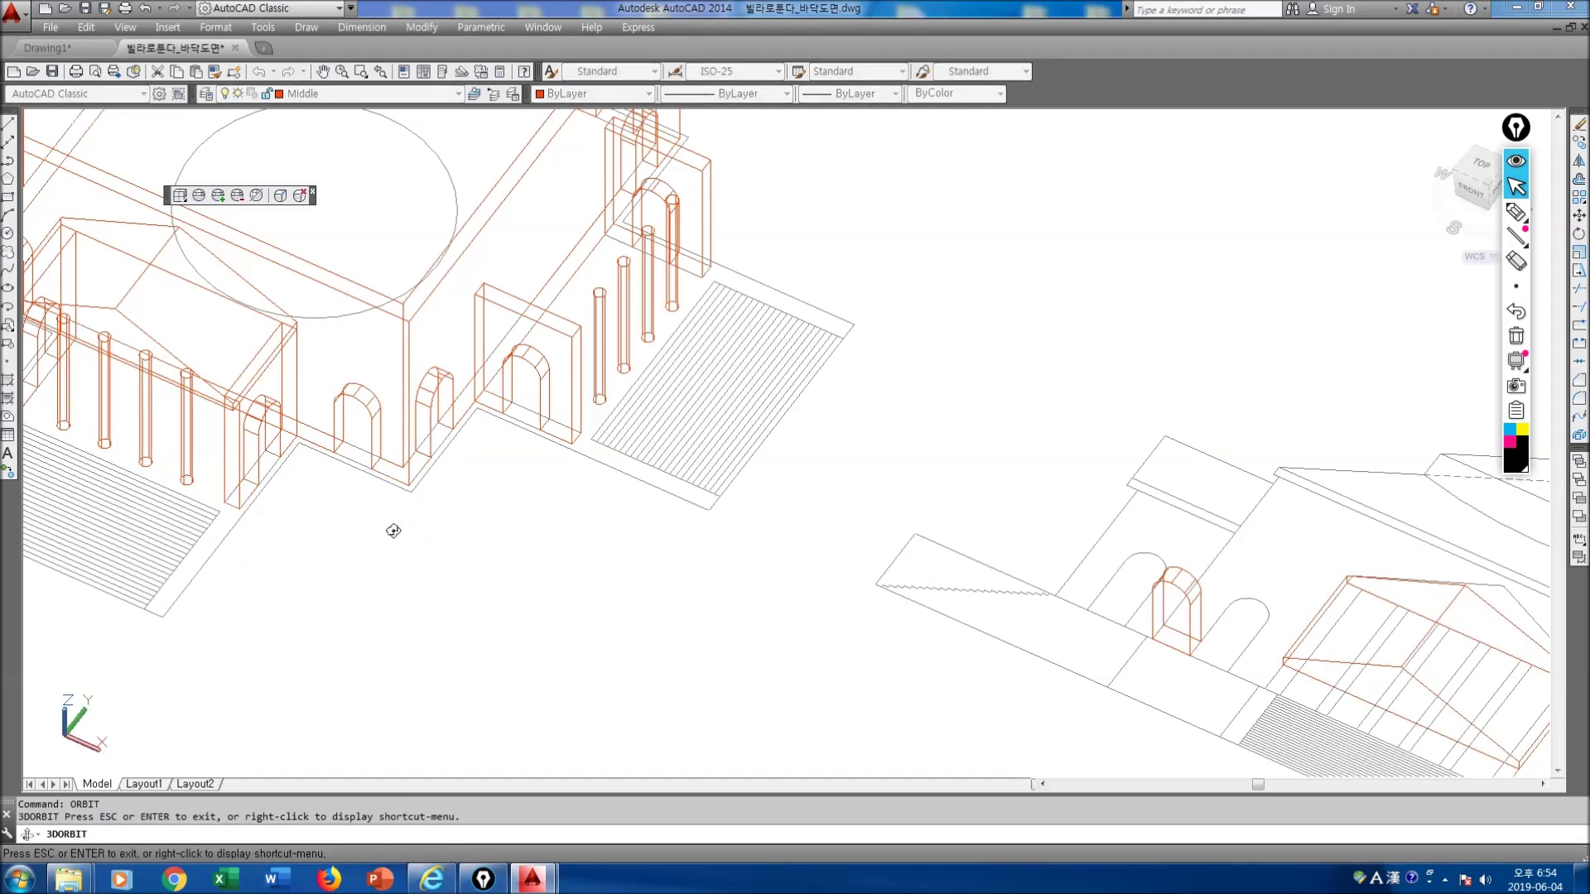
{"action": "left_click_drag", "start_coordinate": [176, 489], "coordinate": [193, 389]}
{"action": "left_click_drag", "start_coordinate": [198, 384], "coordinate": [512, 470]}
{"action": "middle_click_drag", "start_coordinate": [581, 541], "coordinate": [536, 569]}
{"action": "middle_click_drag", "start_coordinate": [520, 642], "coordinate": [451, 650]}
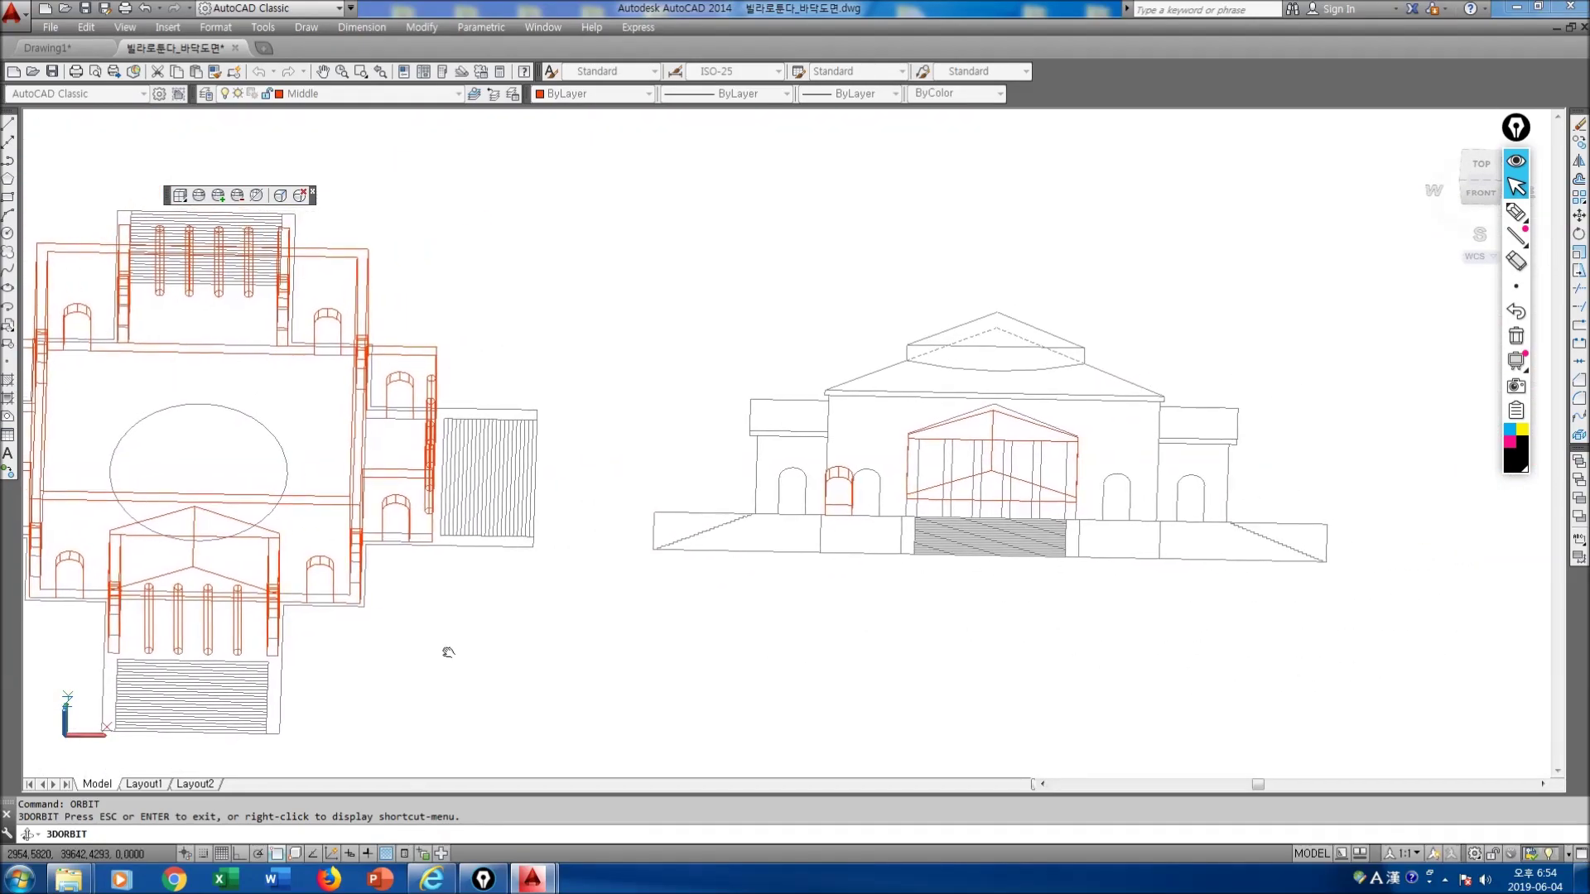
{"action": "key", "text": "Escape"}
{"action": "left_click", "coordinate": [304, 532]}
{"action": "mouse_move", "coordinate": [301, 533]}
{"action": "middle_mouse_down"}
{"action": "mouse_move", "coordinate": [546, 486]}
{"action": "mouse_move", "coordinate": [599, 496]}
{"action": "middle_mouse_up"}
{"action": "key", "text": "F1"}
{"action": "left_click", "coordinate": [1187, 189]}
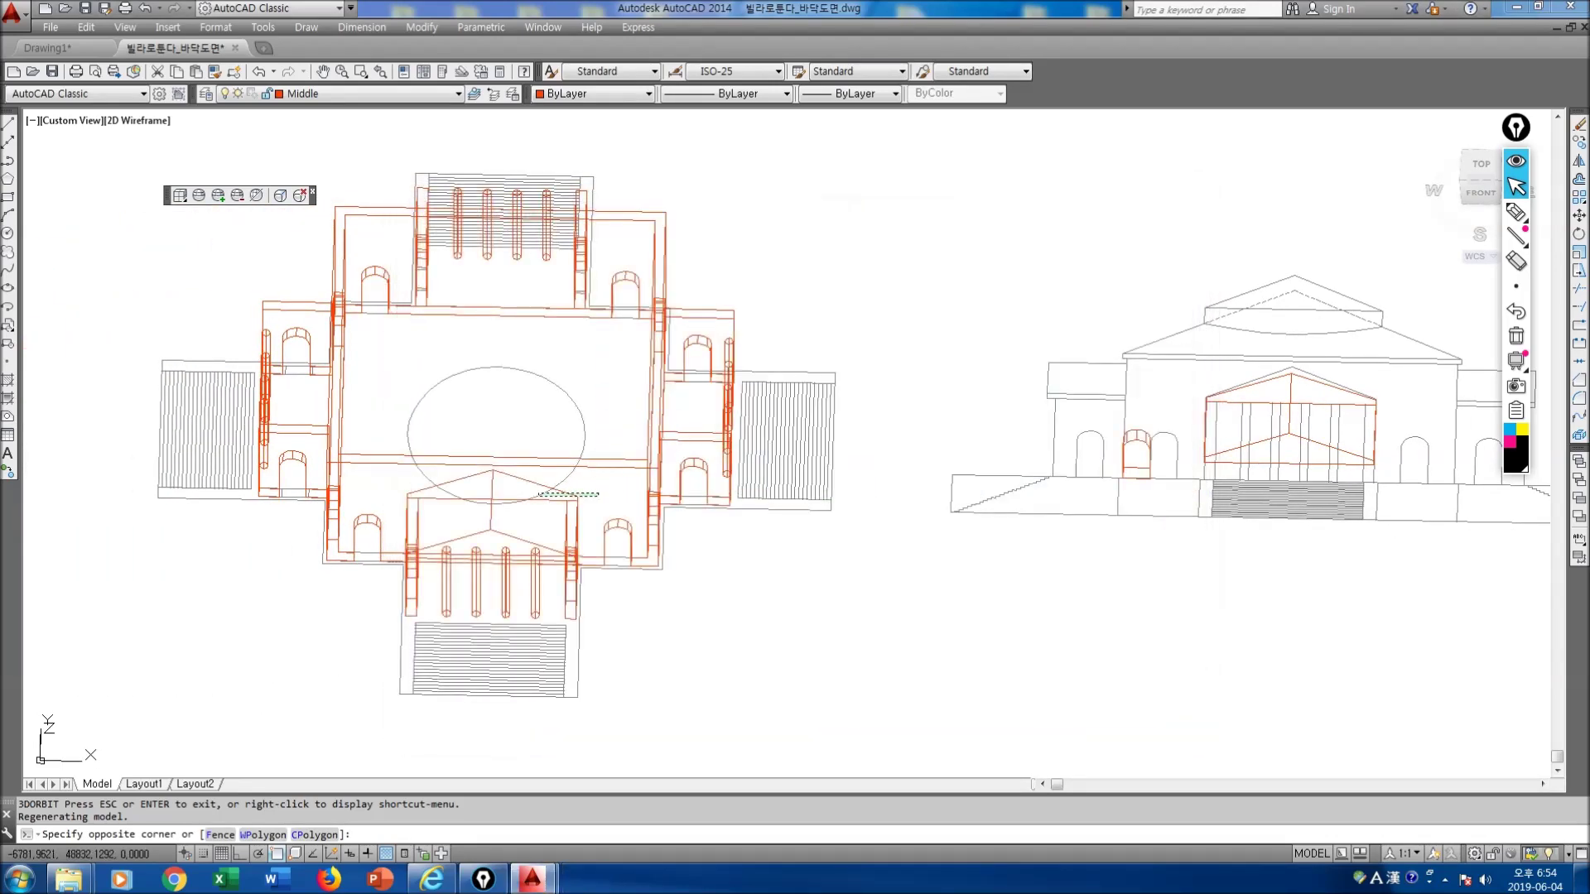
{"action": "key", "text": "Escape"}
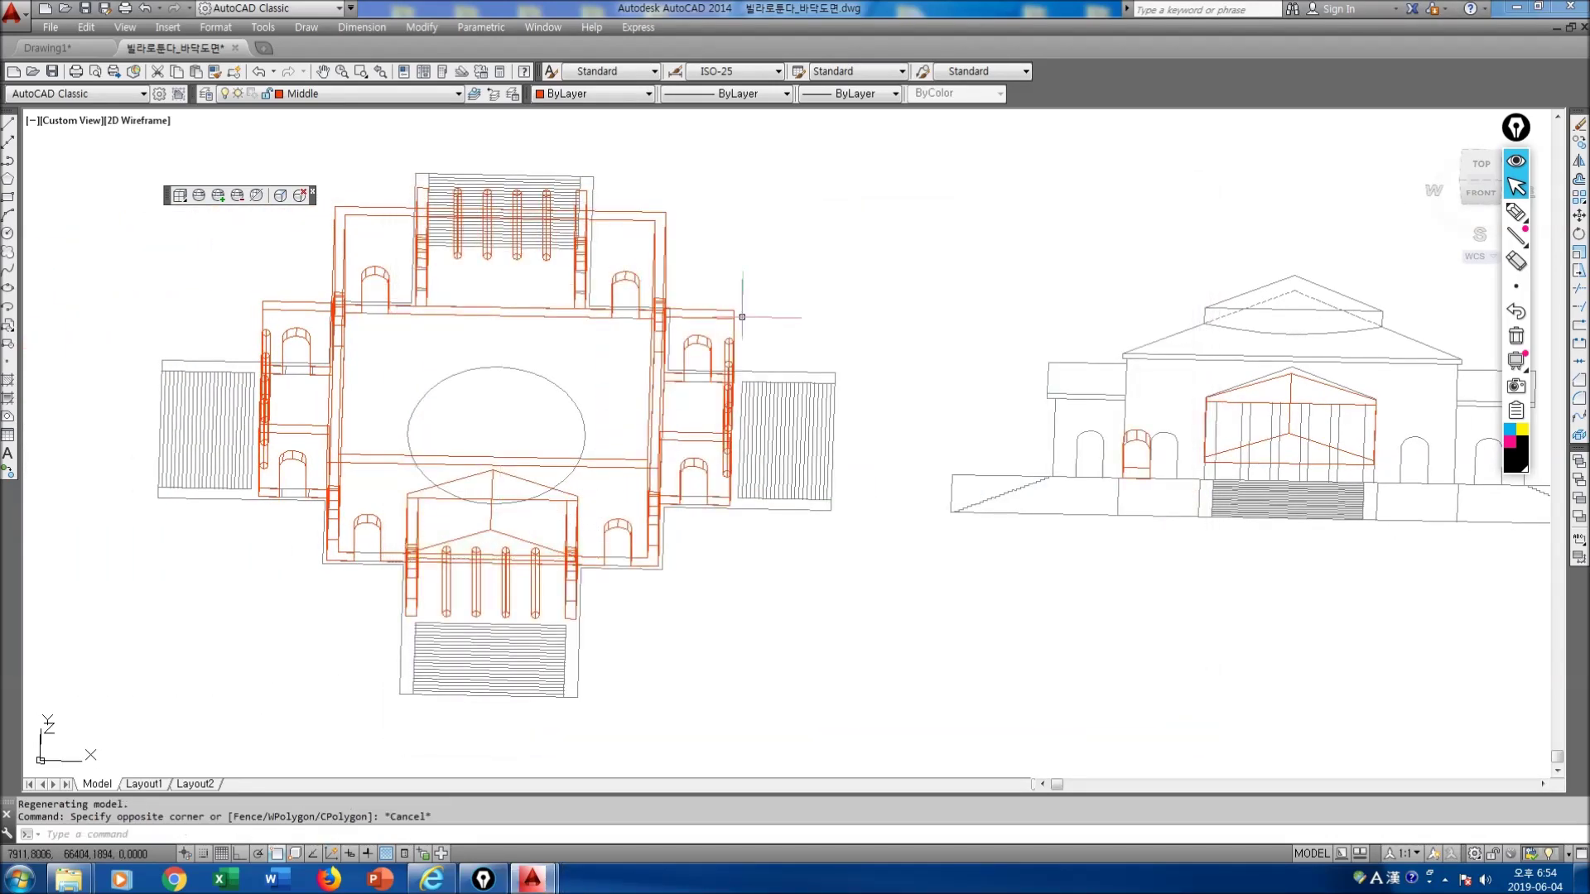
Step: Polar-array the south portico's gabled roof in the top view with 4 items around a point near the plan circle's centre
{"action": "left_click", "coordinate": [1482, 164]}
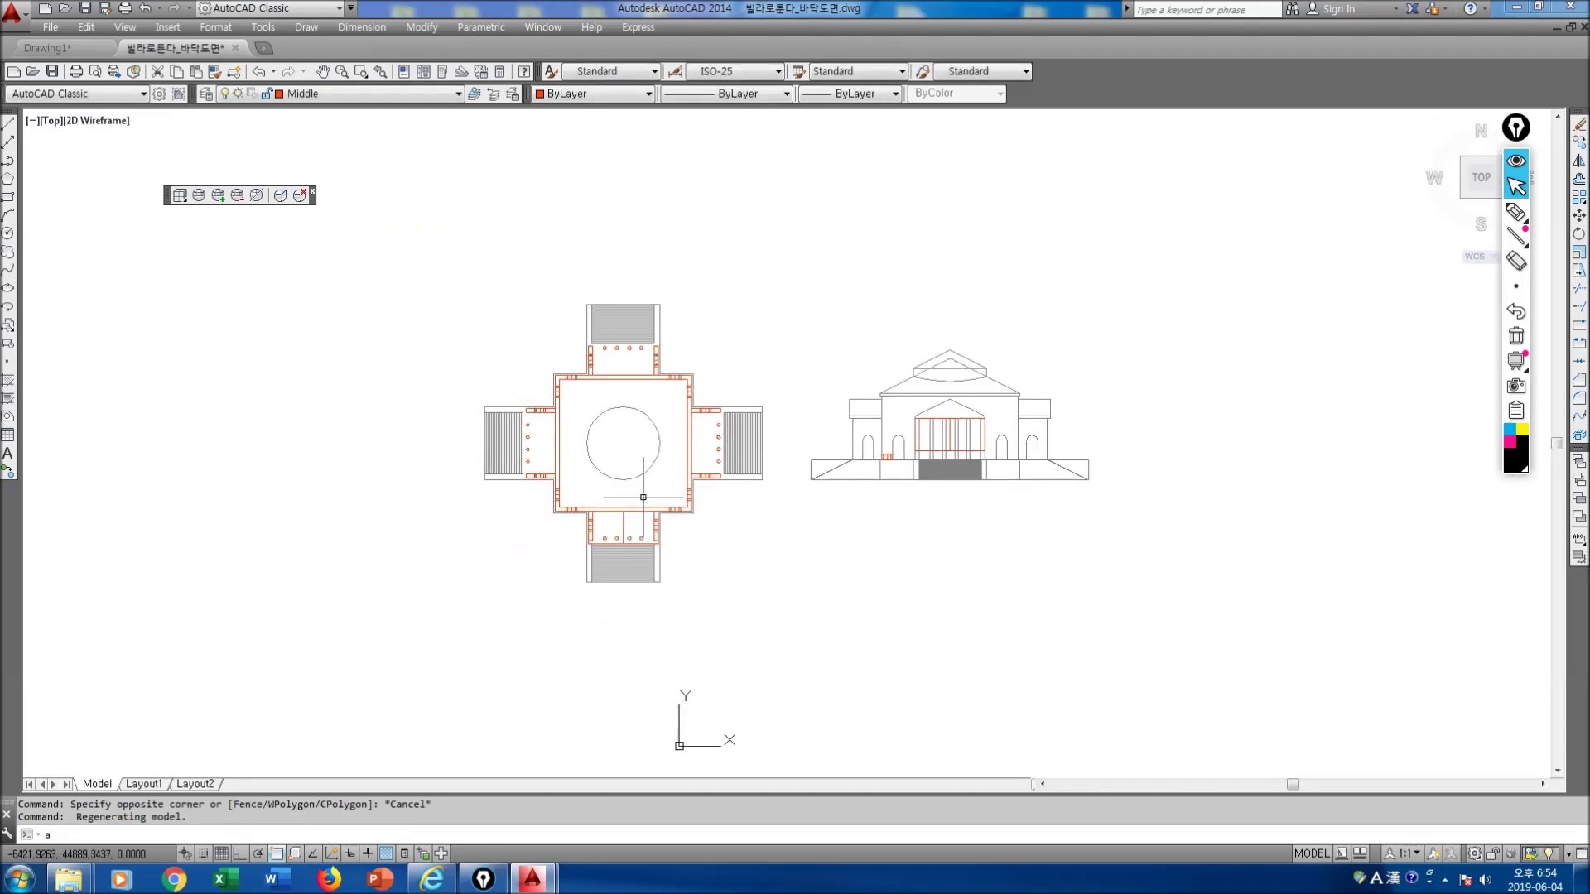
{"action": "key", "text": "Return"}
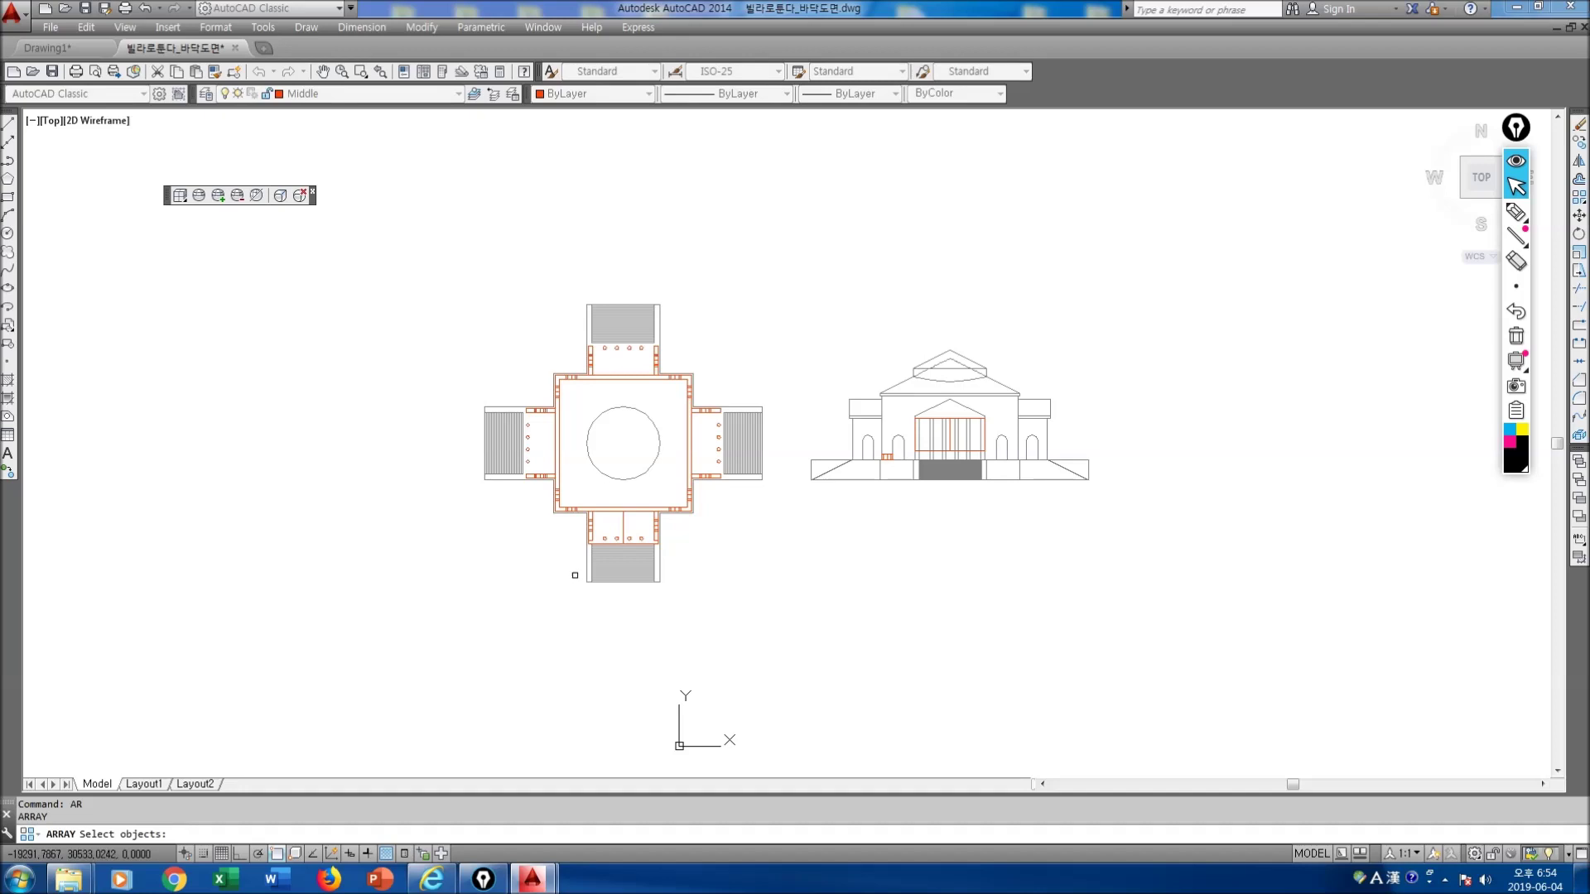
{"action": "left_click", "coordinate": [624, 527]}
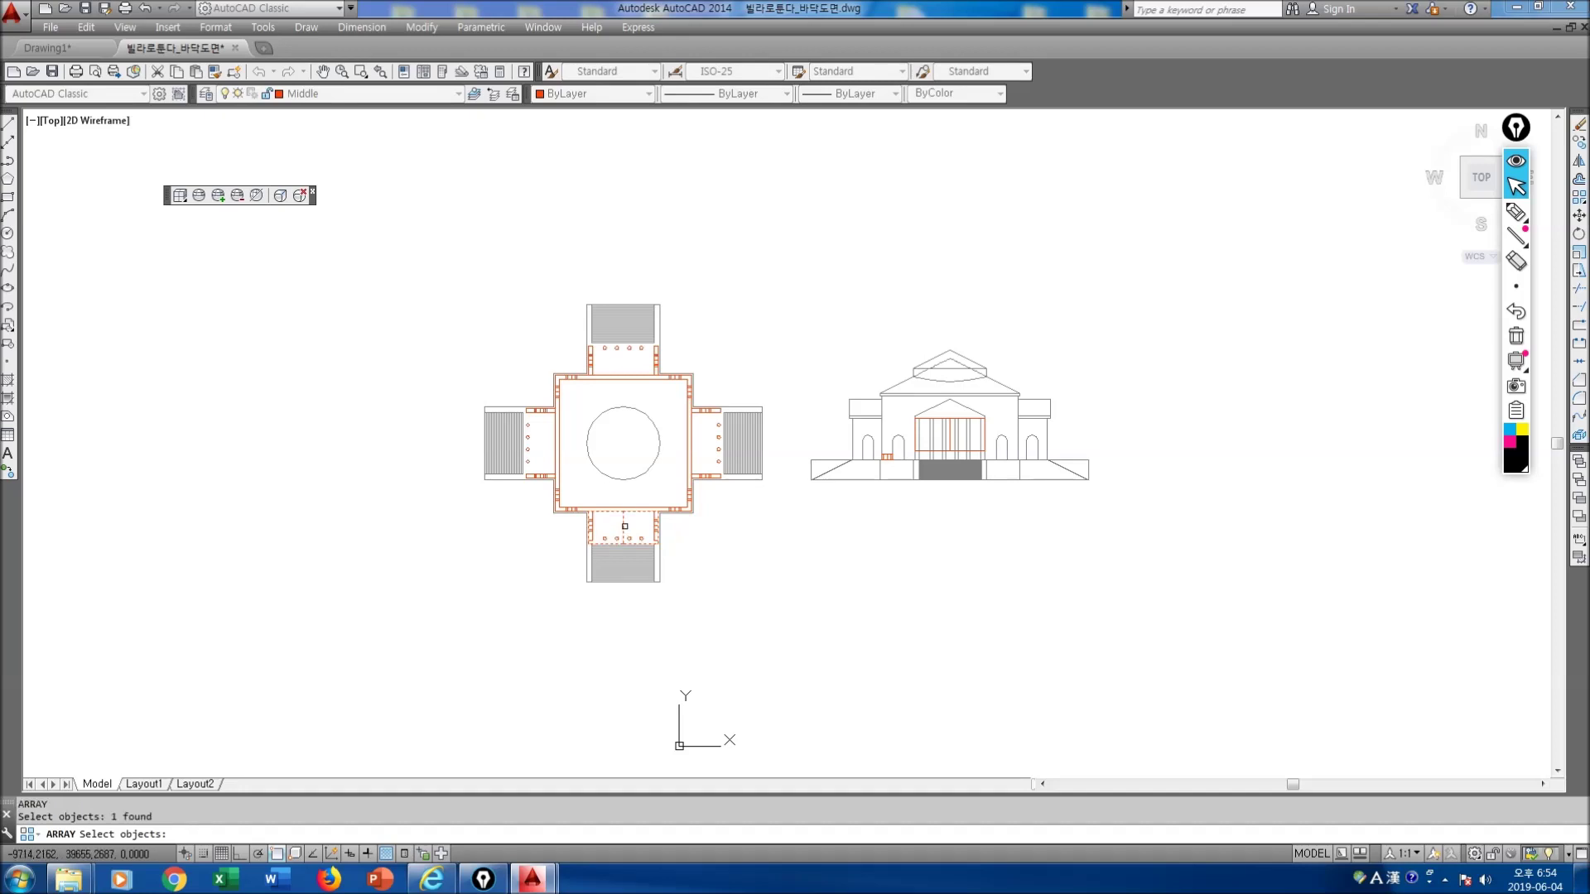
{"action": "key", "text": "Return"}
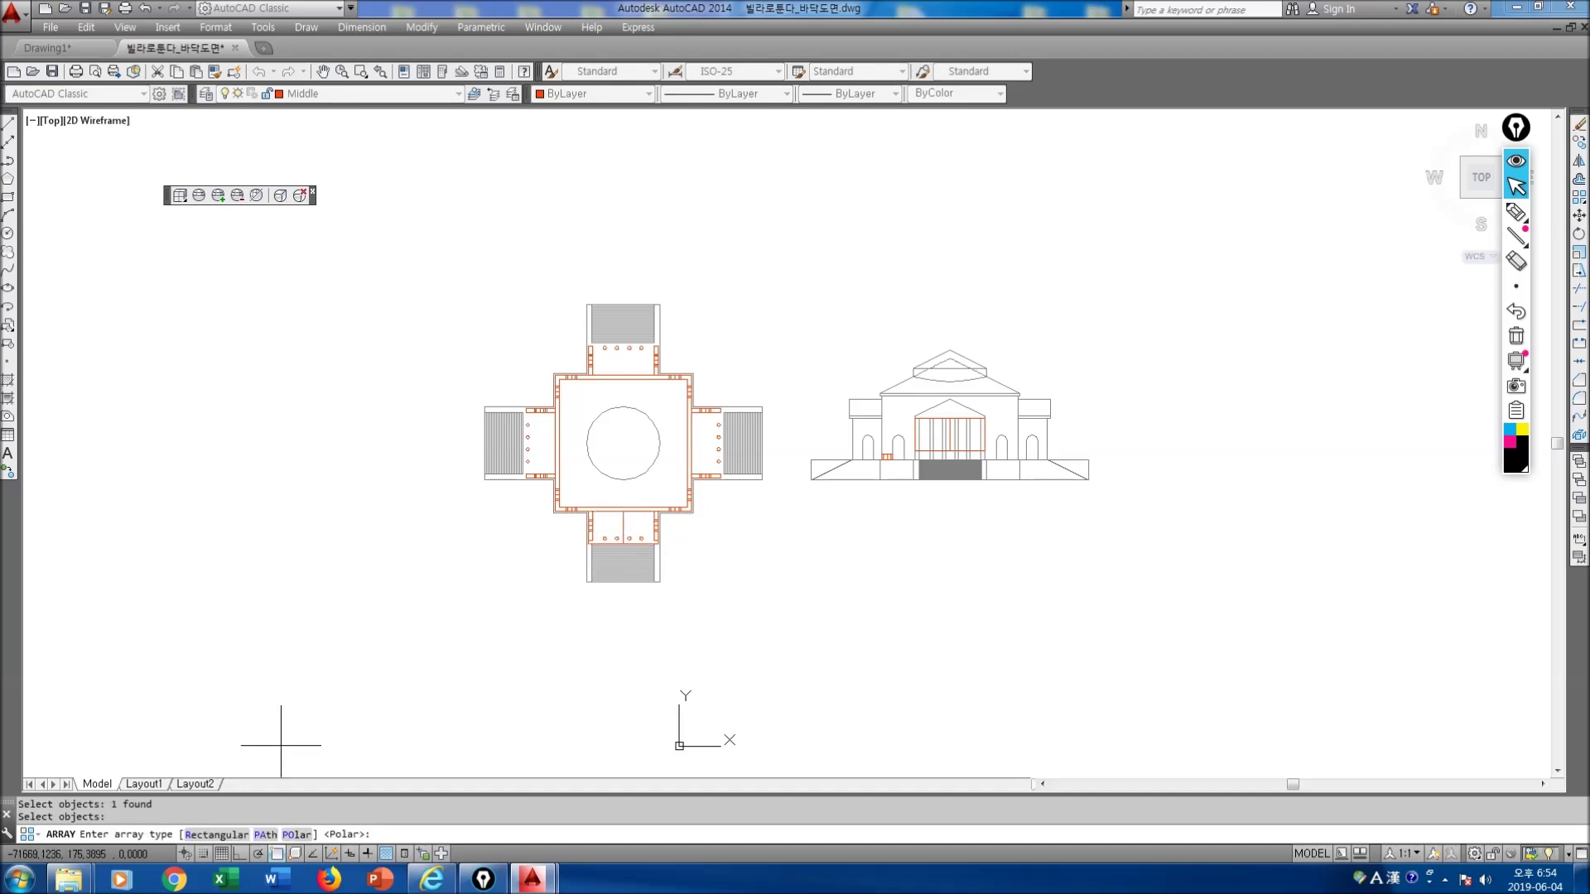
{"action": "type", "text": "po"}
{"action": "key", "text": "Return"}
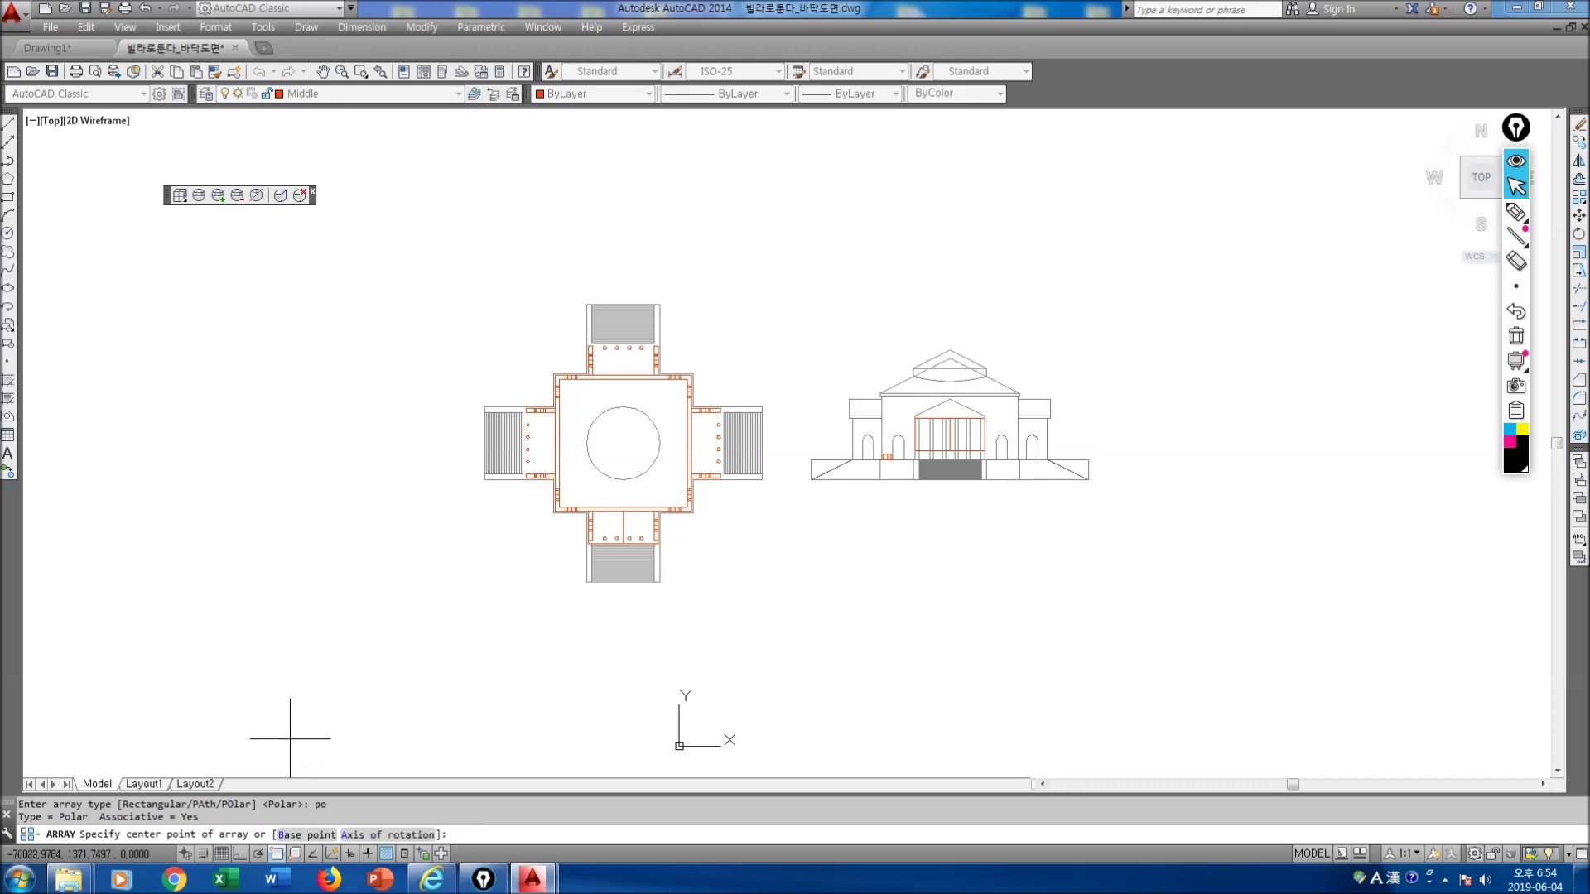
{"action": "left_click", "coordinate": [614, 443]}
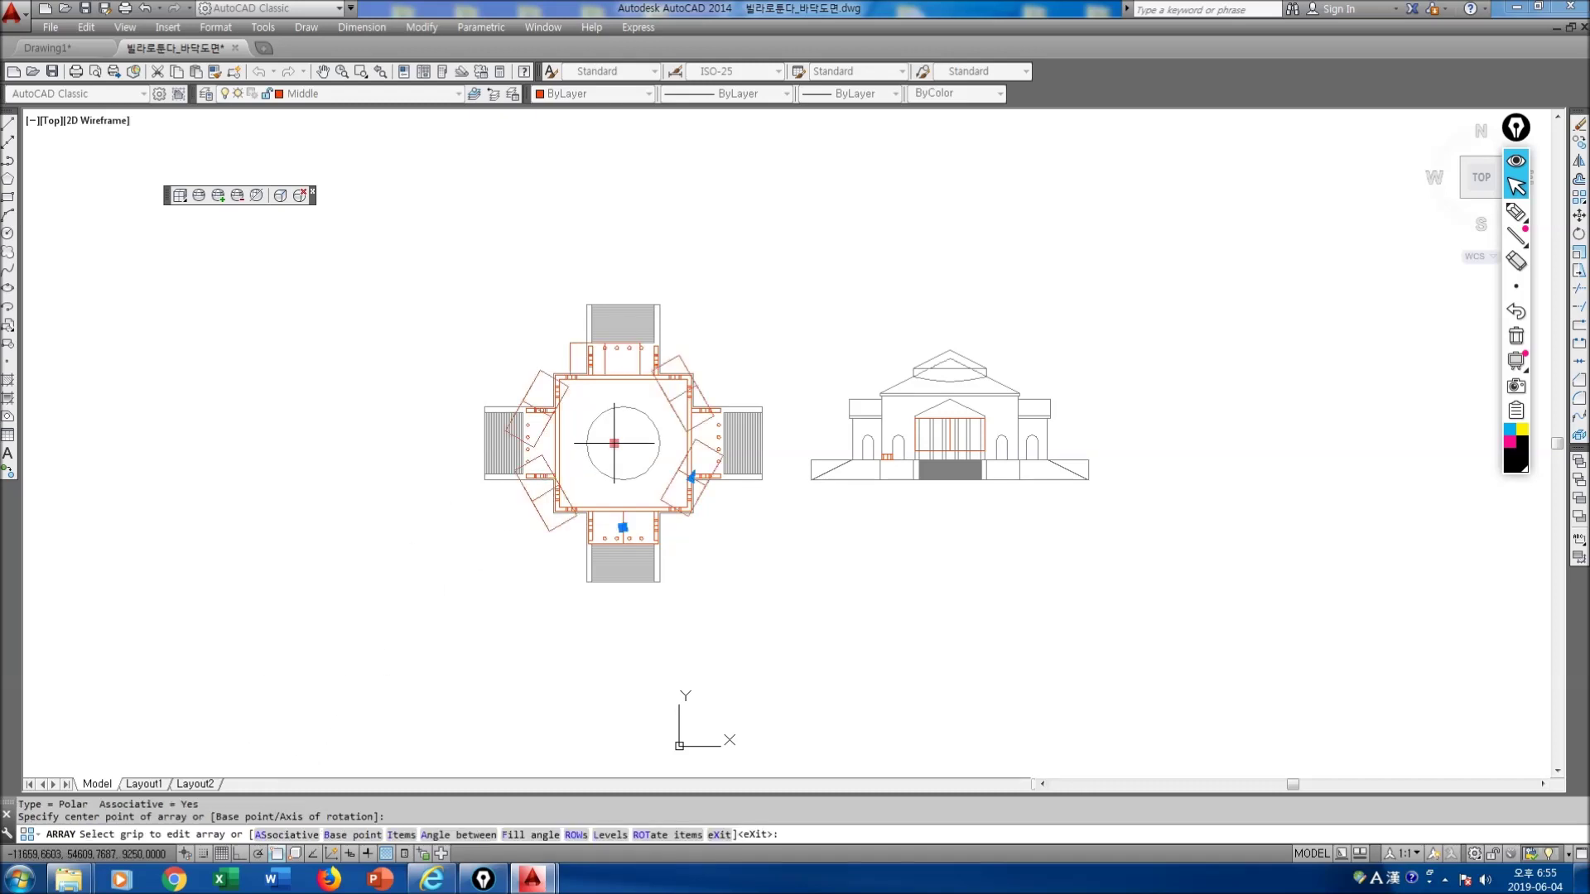
{"action": "type", "text": "i"}
{"action": "key", "text": "Return"}
{"action": "key", "text": "Return"}
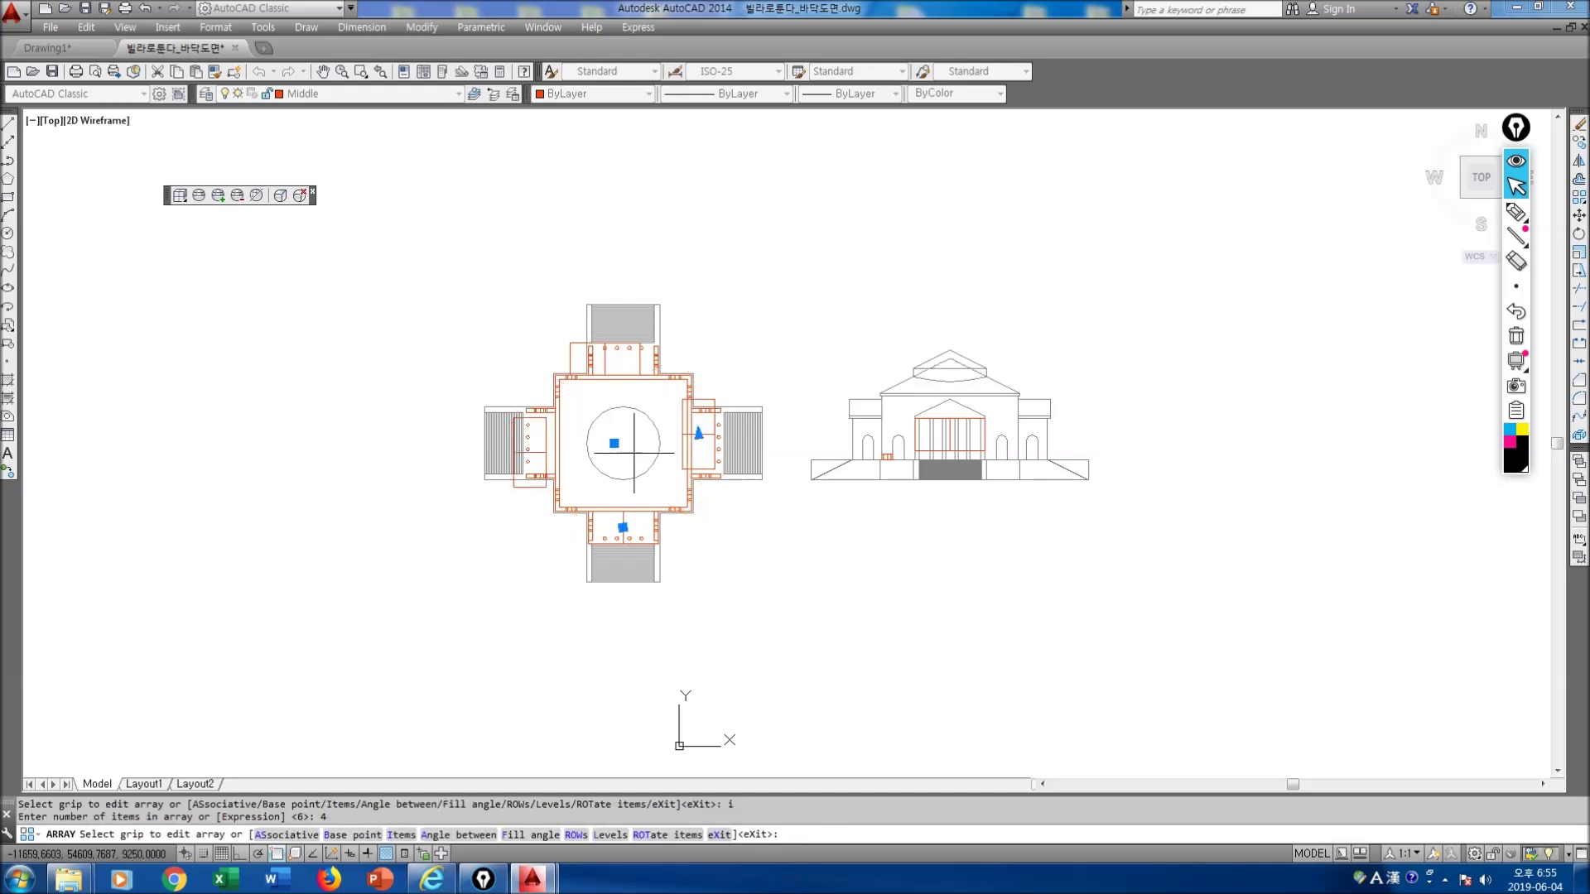
{"action": "key", "text": "Escape"}
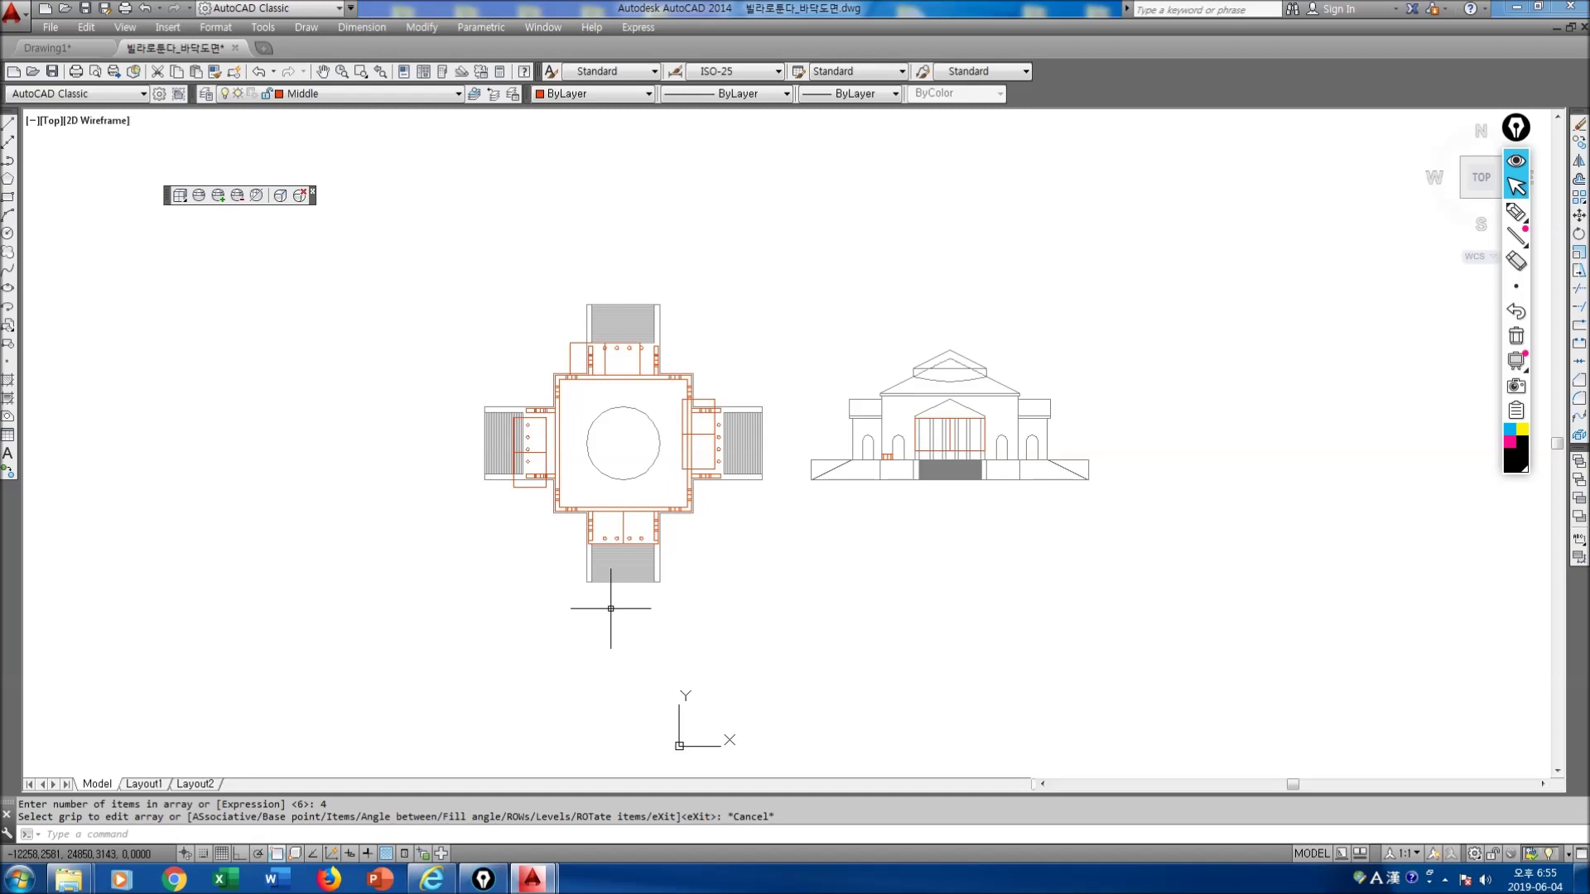
Step: Erase the polar array of gabled roofs on the porticoes and undo the erasure
{"action": "scroll", "coordinate": [617, 601], "scroll_direction": "up", "scroll_amount": 4}
{"action": "middle_click_drag", "start_coordinate": [770, 532], "coordinate": [678, 758]}
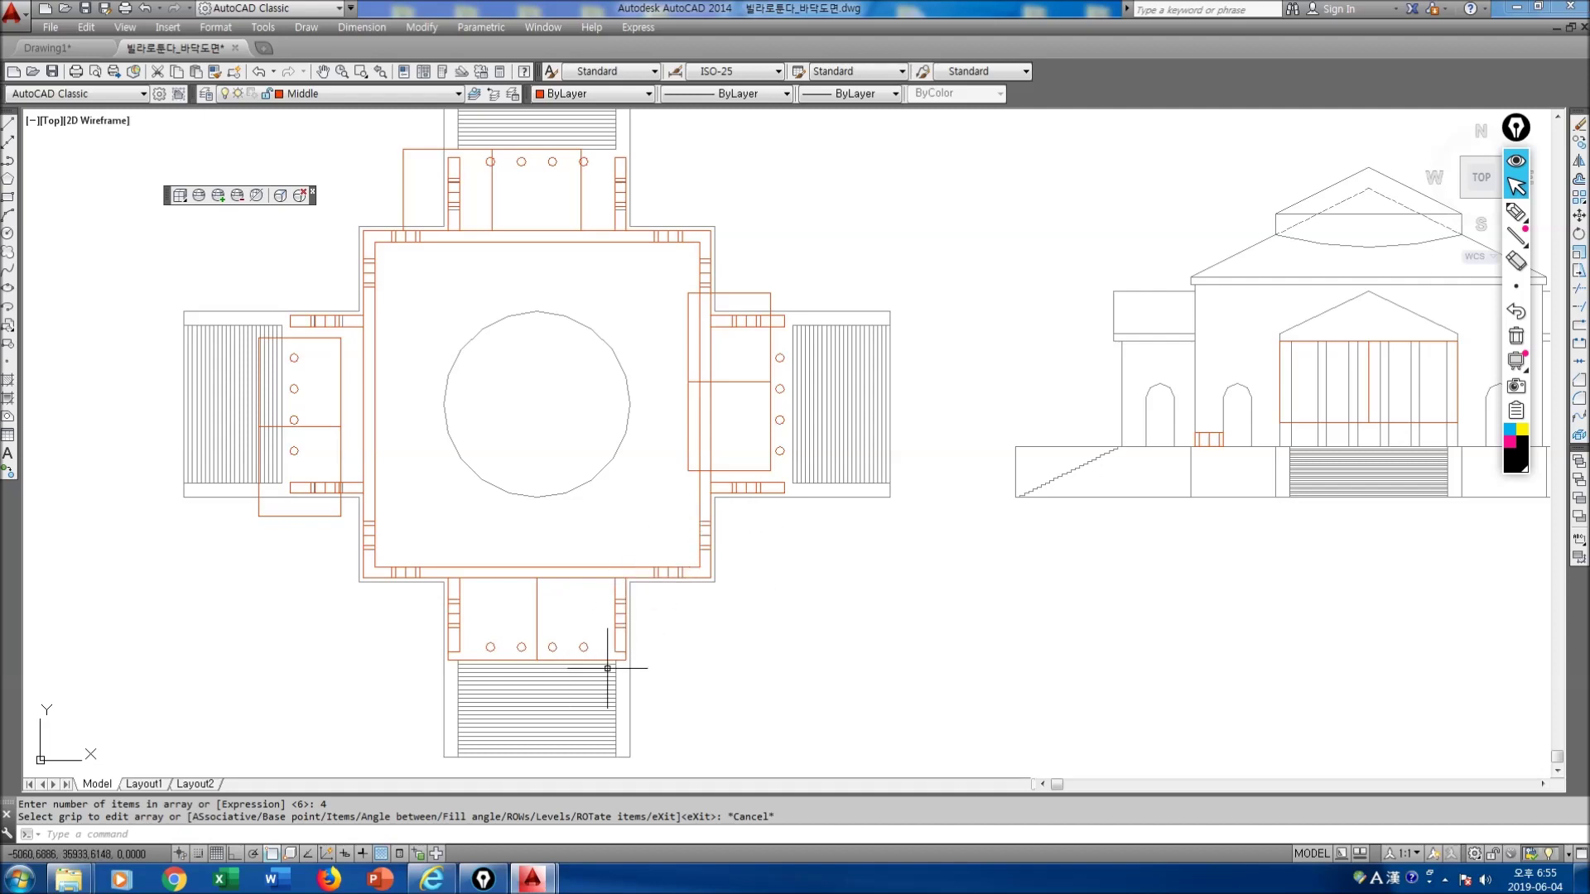
{"action": "middle_click_drag", "start_coordinate": [788, 610], "coordinate": [831, 390], "text": "shift"}
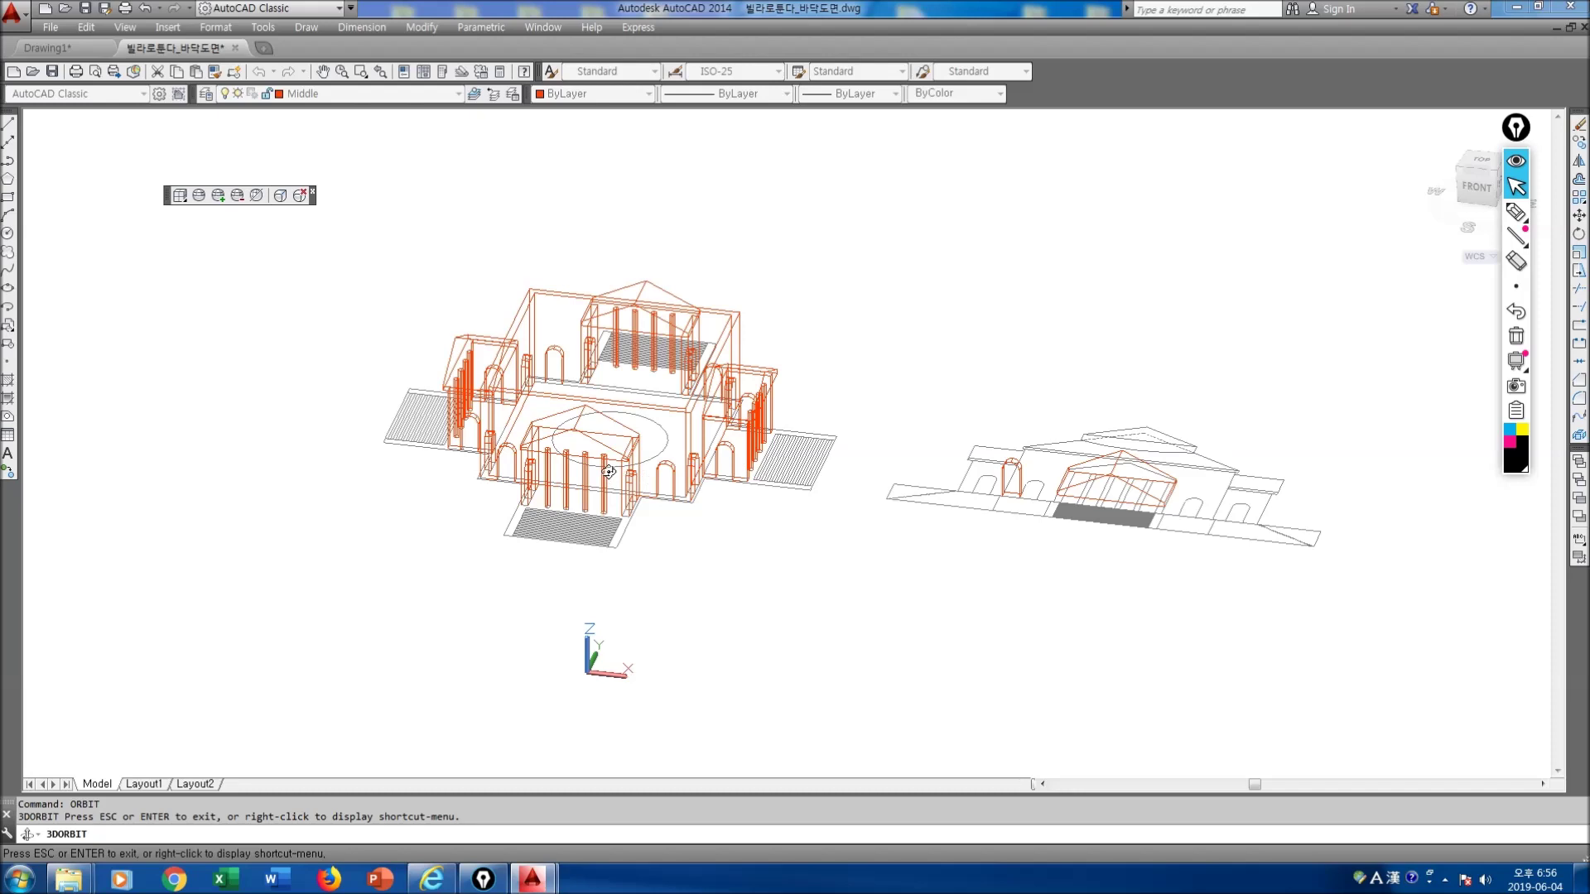
{"action": "key", "text": "Escape"}
{"action": "scroll", "coordinate": [591, 428], "scroll_direction": "up", "scroll_amount": 3}
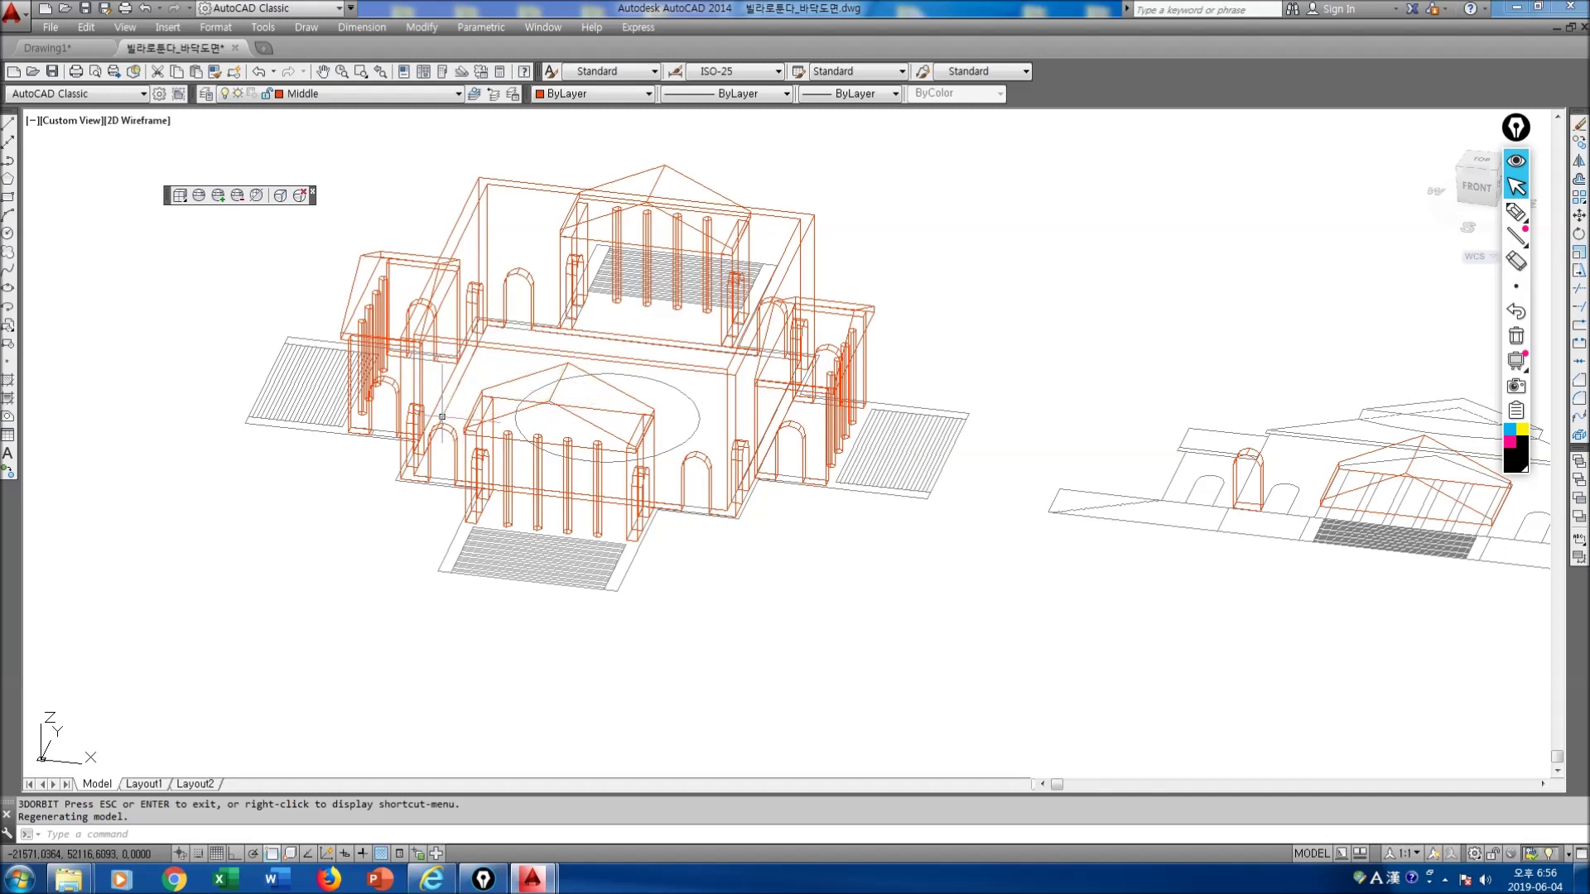
{"action": "key", "text": "Escape"}
{"action": "left_click", "coordinate": [534, 372]}
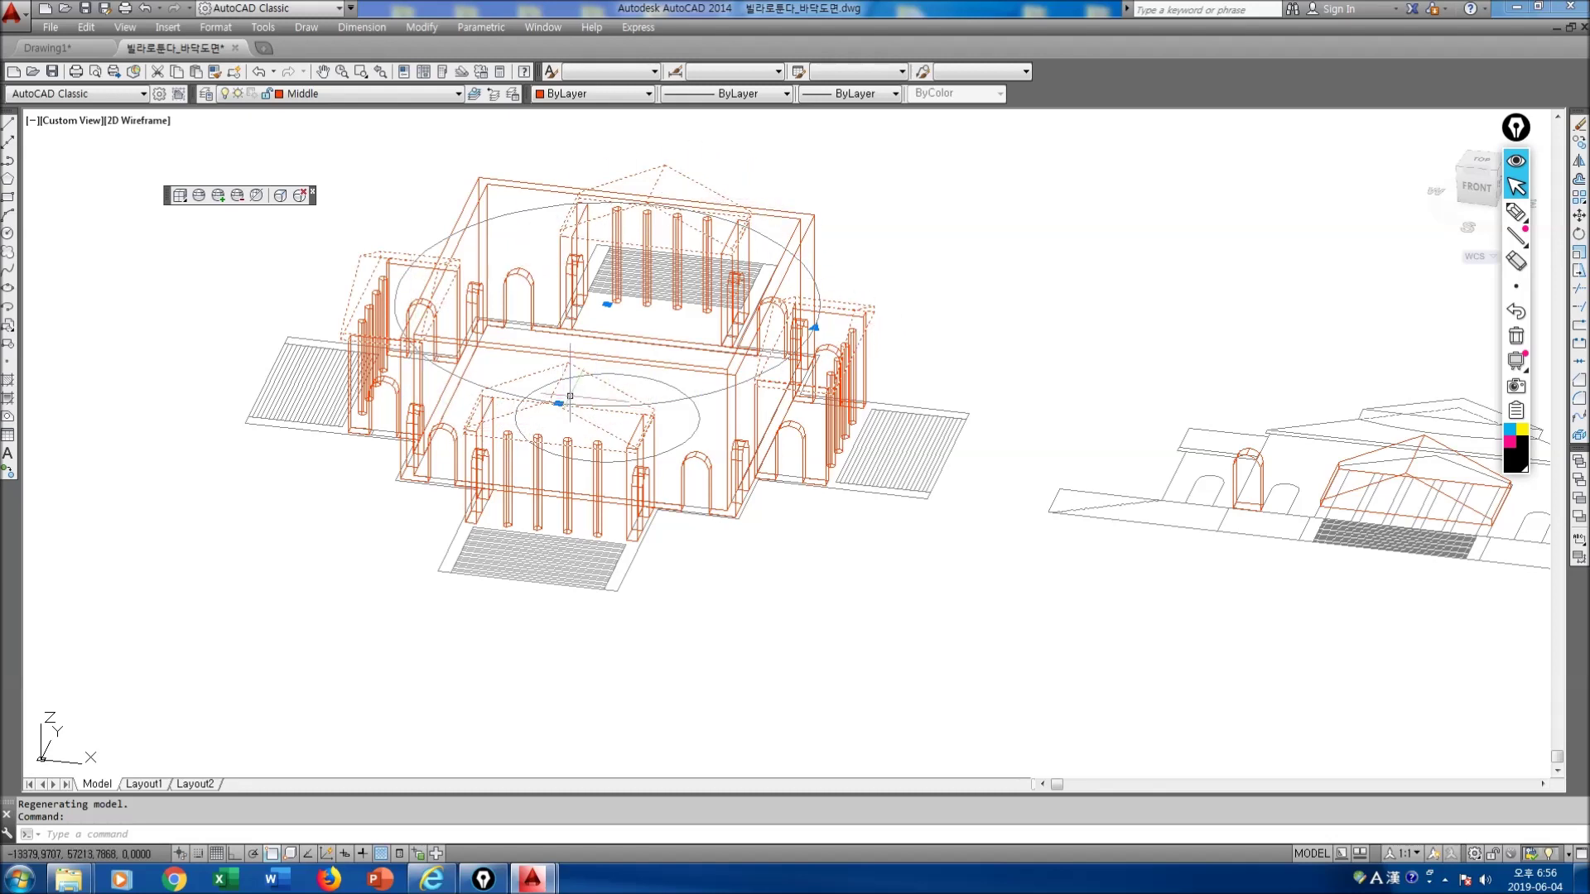
{"action": "key", "text": "Delete"}
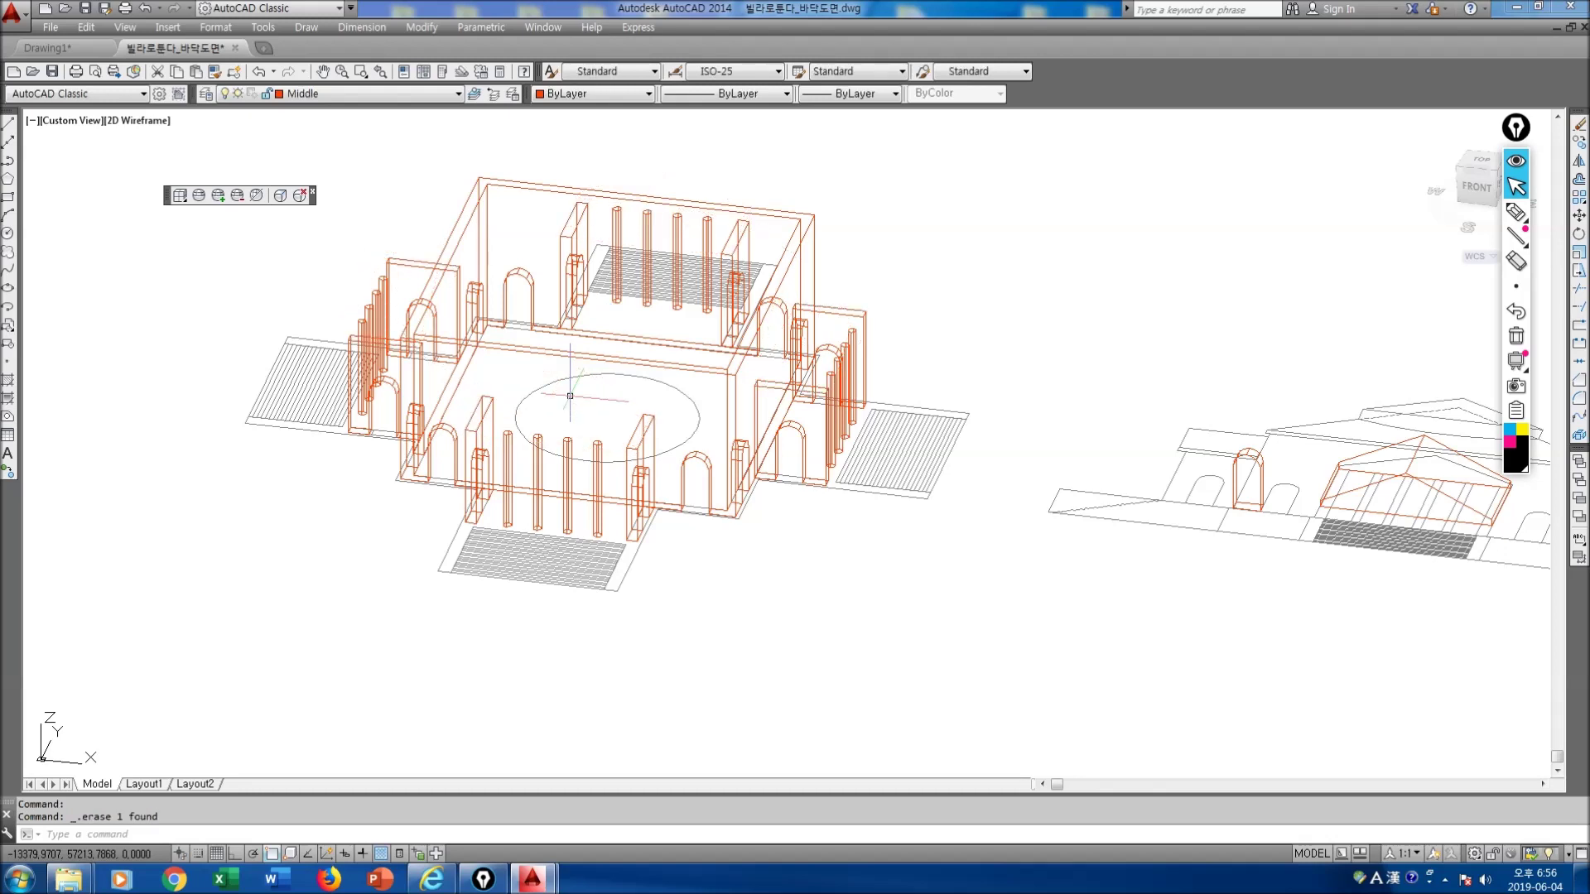
{"action": "key", "text": "ctrl+z"}
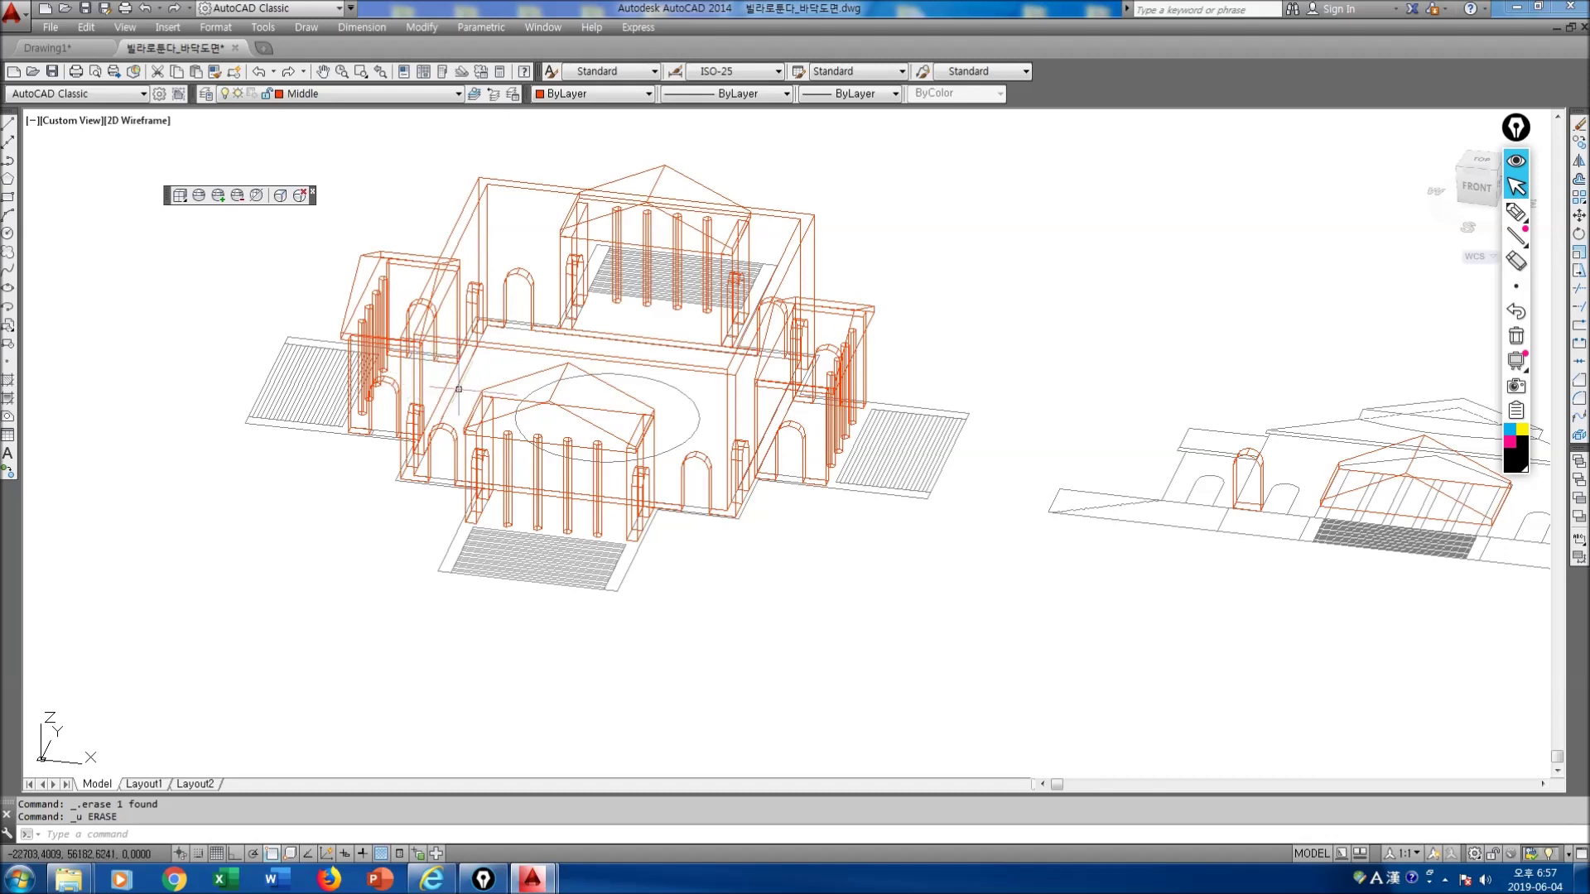
Step: Turn off the current Middle layer and return to the top view showing the plan and elevation
{"action": "mouse_move", "coordinate": [981, 375]}
{"action": "middle_mouse_down"}
{"action": "mouse_move", "coordinate": [864, 386]}
{"action": "mouse_move", "coordinate": [849, 406]}
{"action": "middle_mouse_up"}
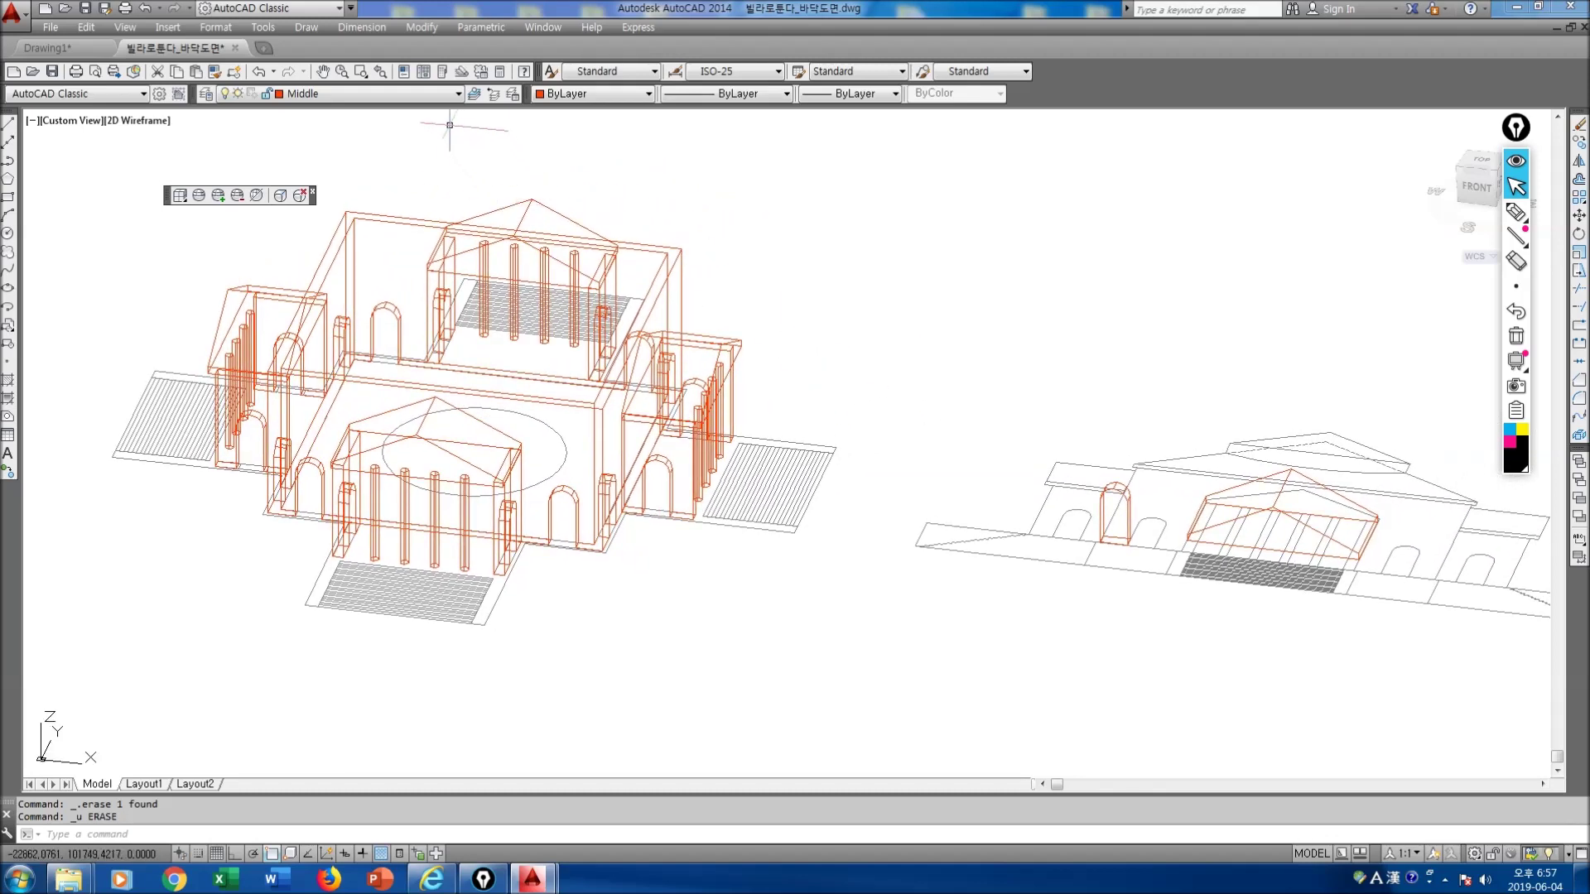
{"action": "left_click", "coordinate": [458, 93]}
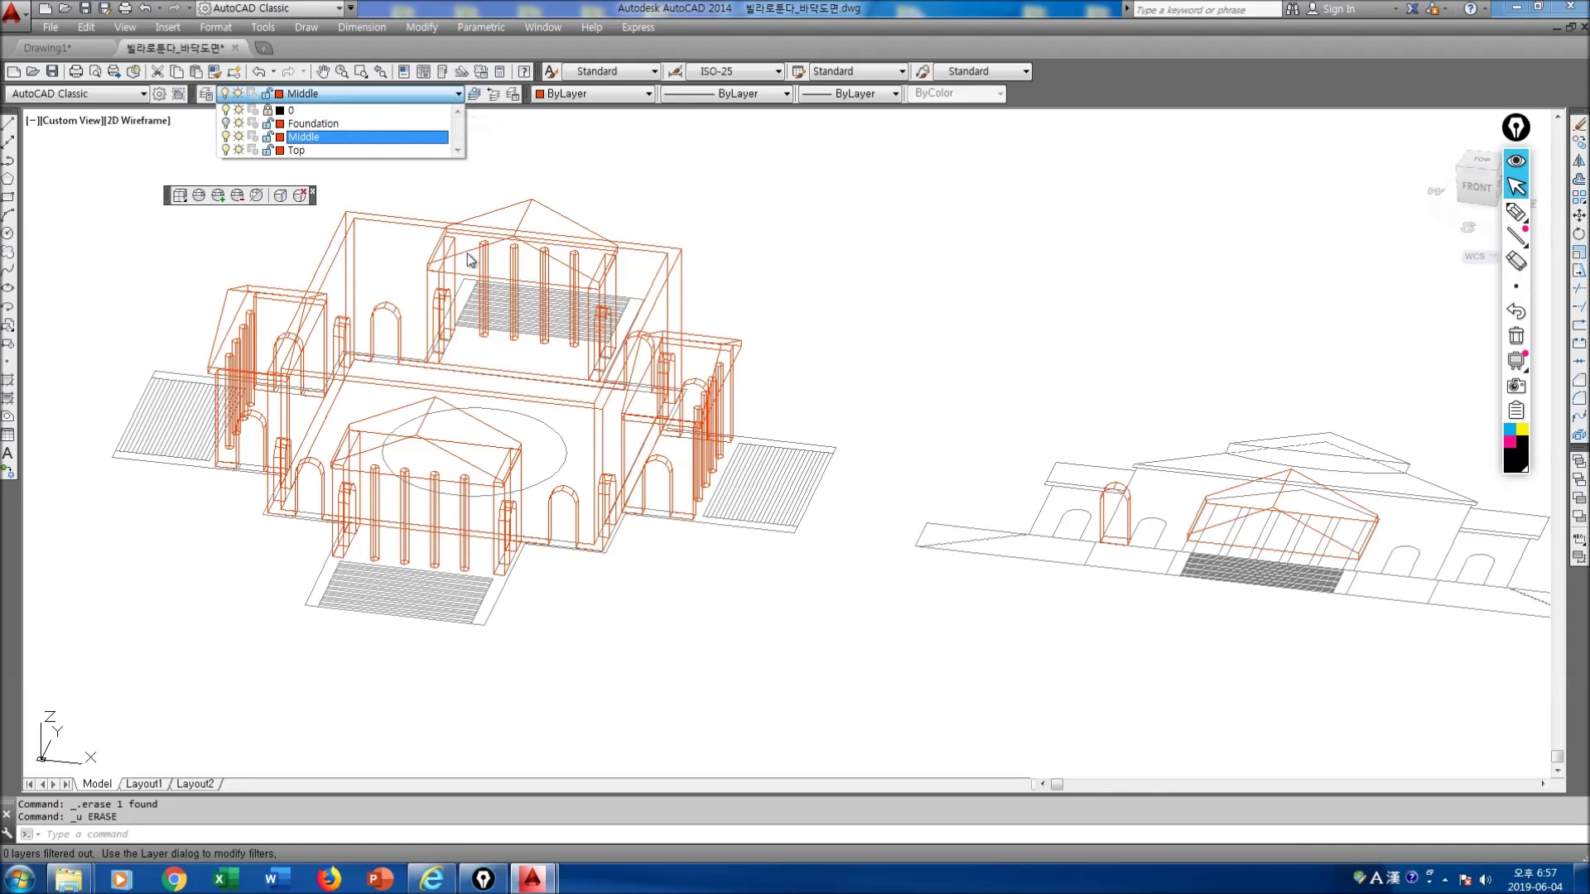
{"action": "left_click", "coordinate": [225, 136]}
{"action": "left_click", "coordinate": [756, 281]}
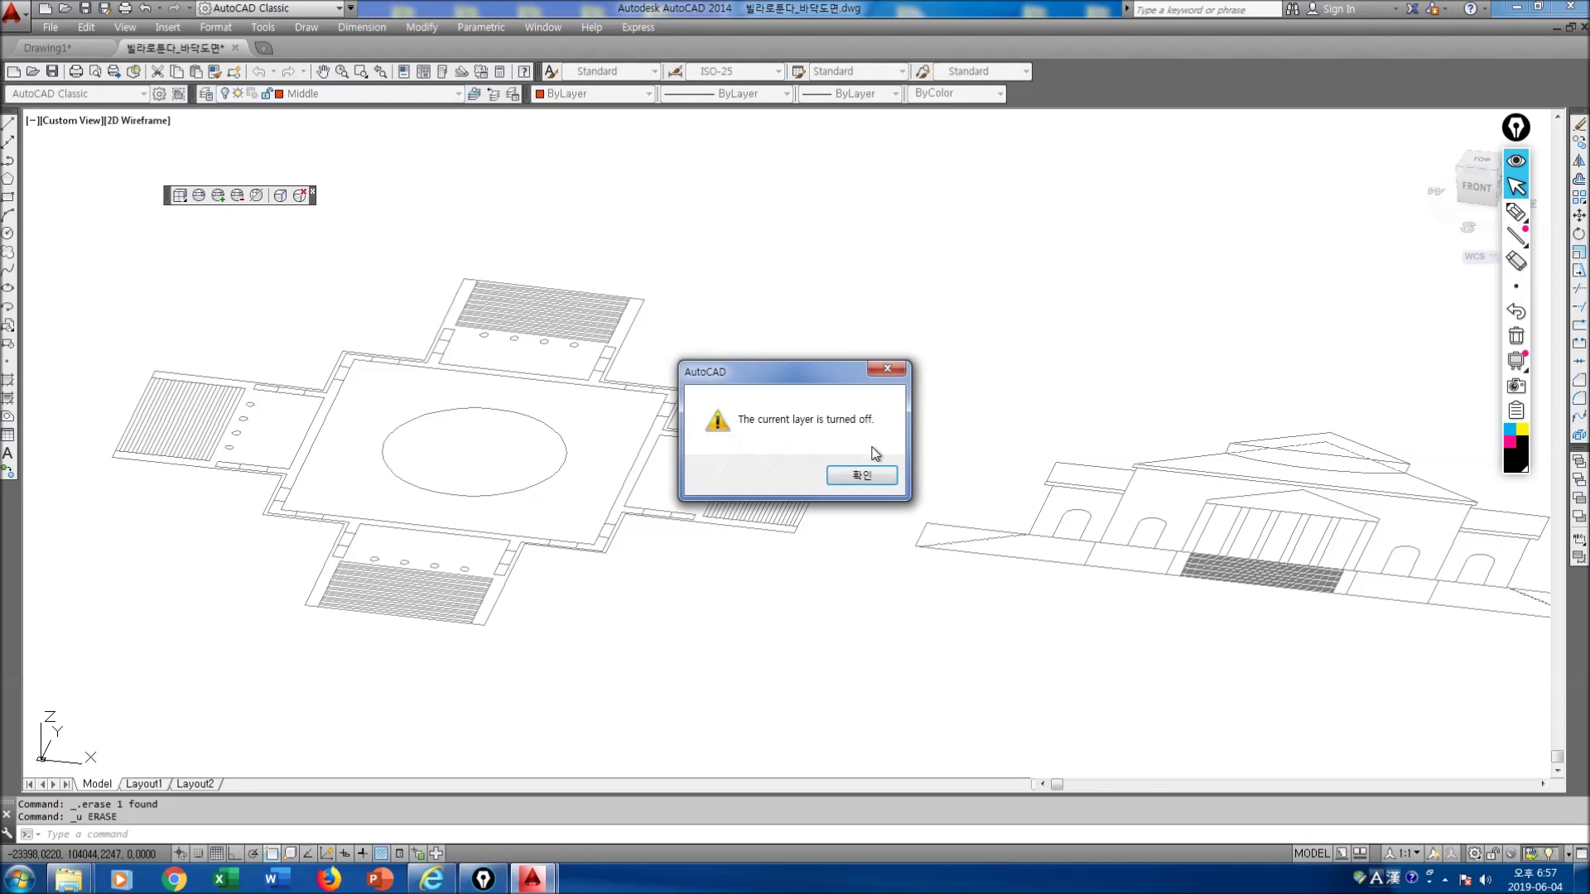
{"action": "left_click", "coordinate": [862, 475]}
{"action": "left_click", "coordinate": [460, 95]}
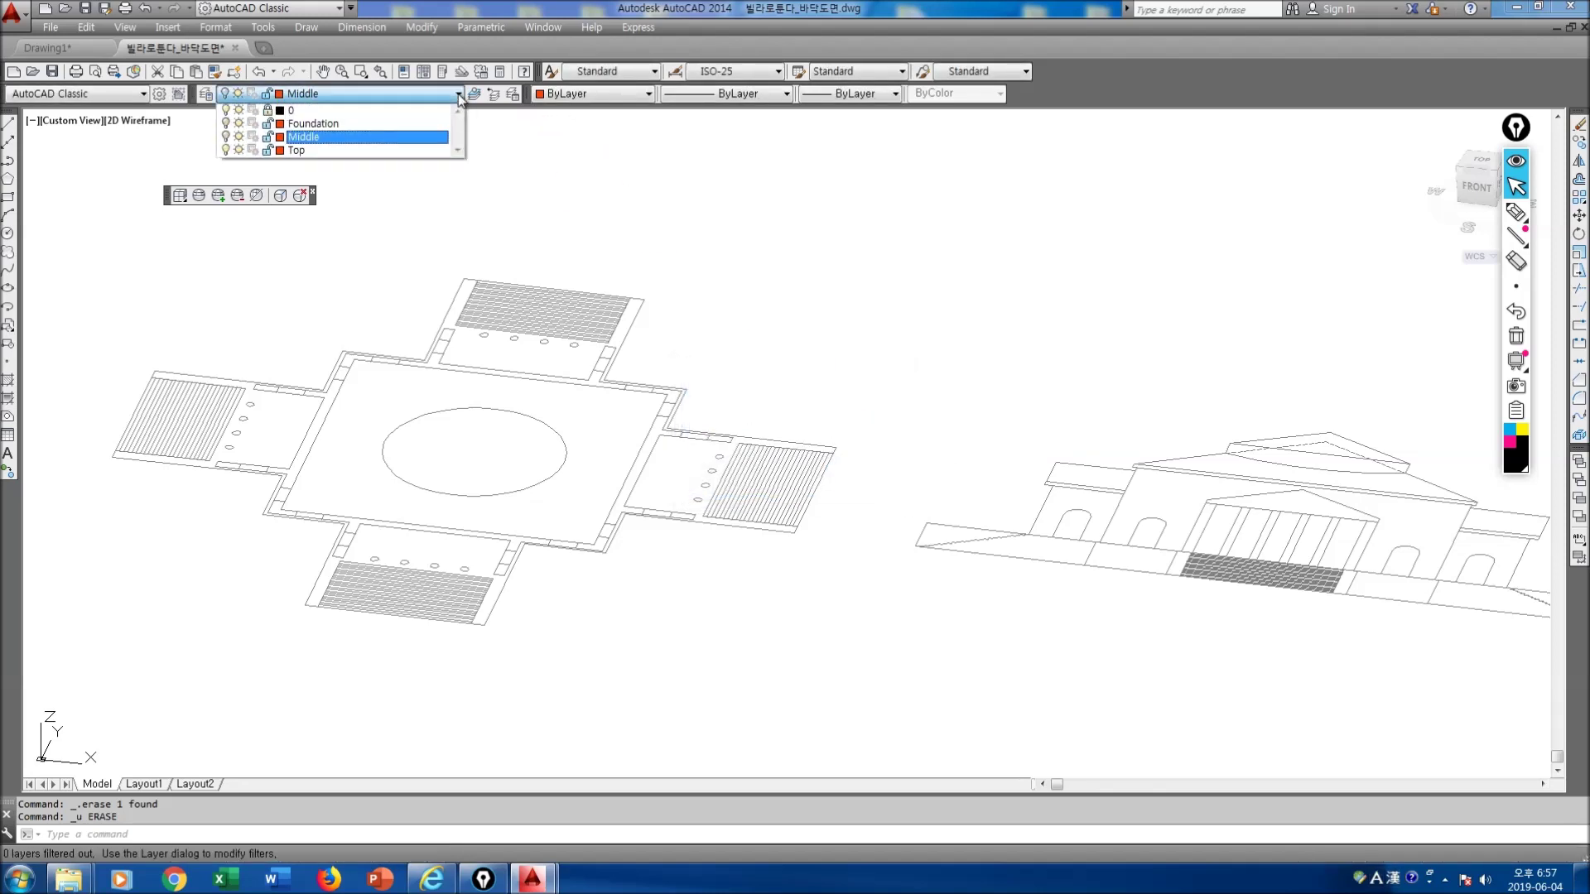
{"action": "left_click", "coordinate": [1481, 160]}
{"action": "scroll", "coordinate": [960, 405], "scroll_direction": "up", "scroll_amount": 4}
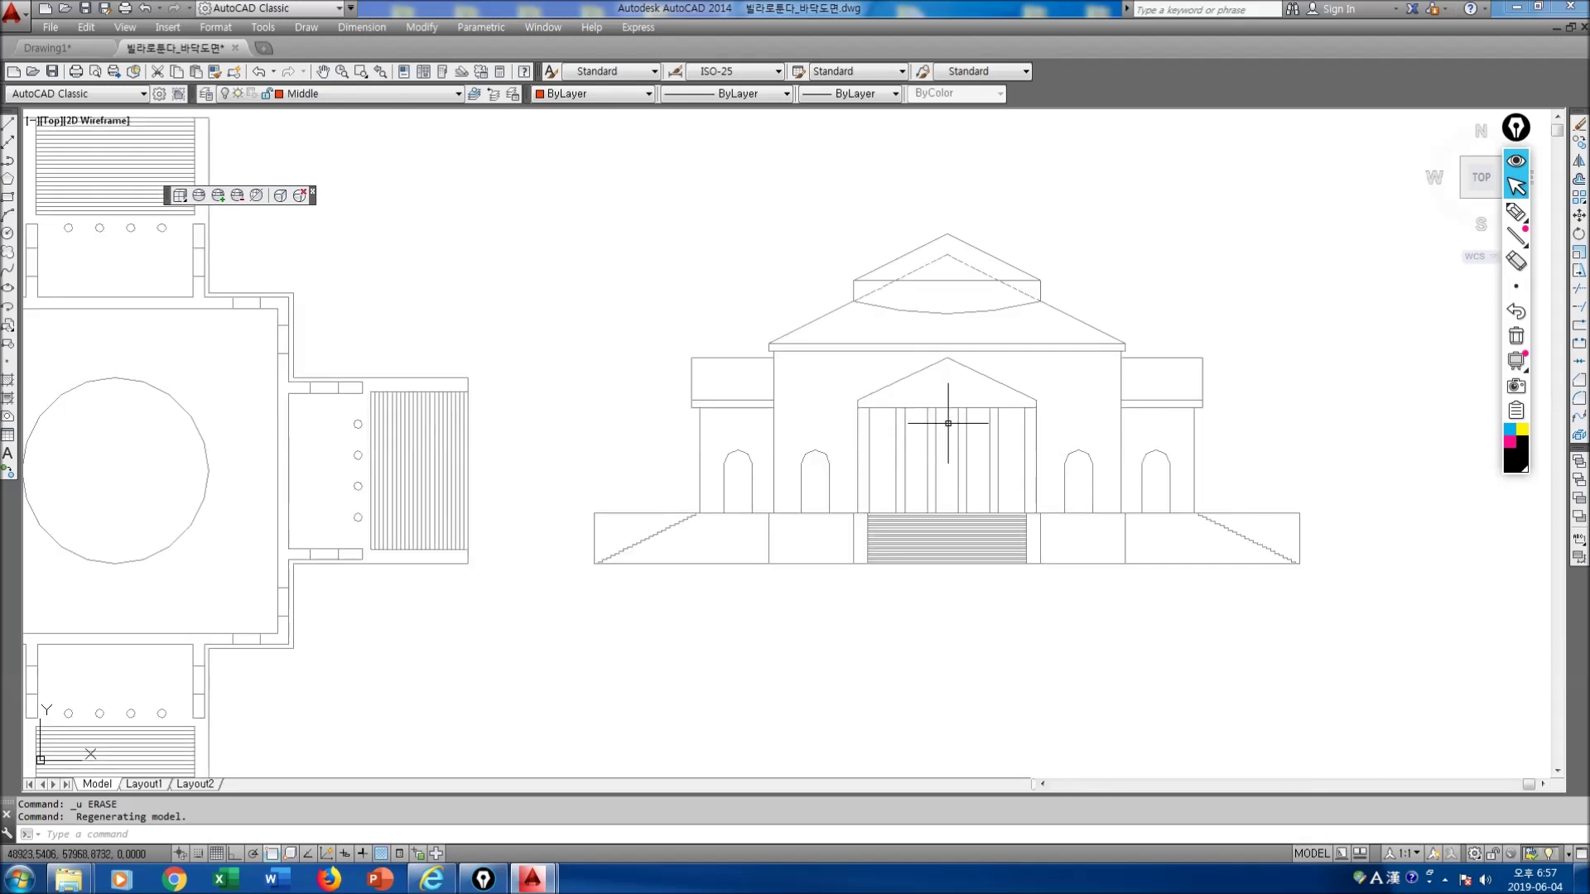
{"action": "middle_click_drag", "start_coordinate": [1080, 376], "coordinate": [914, 433]}
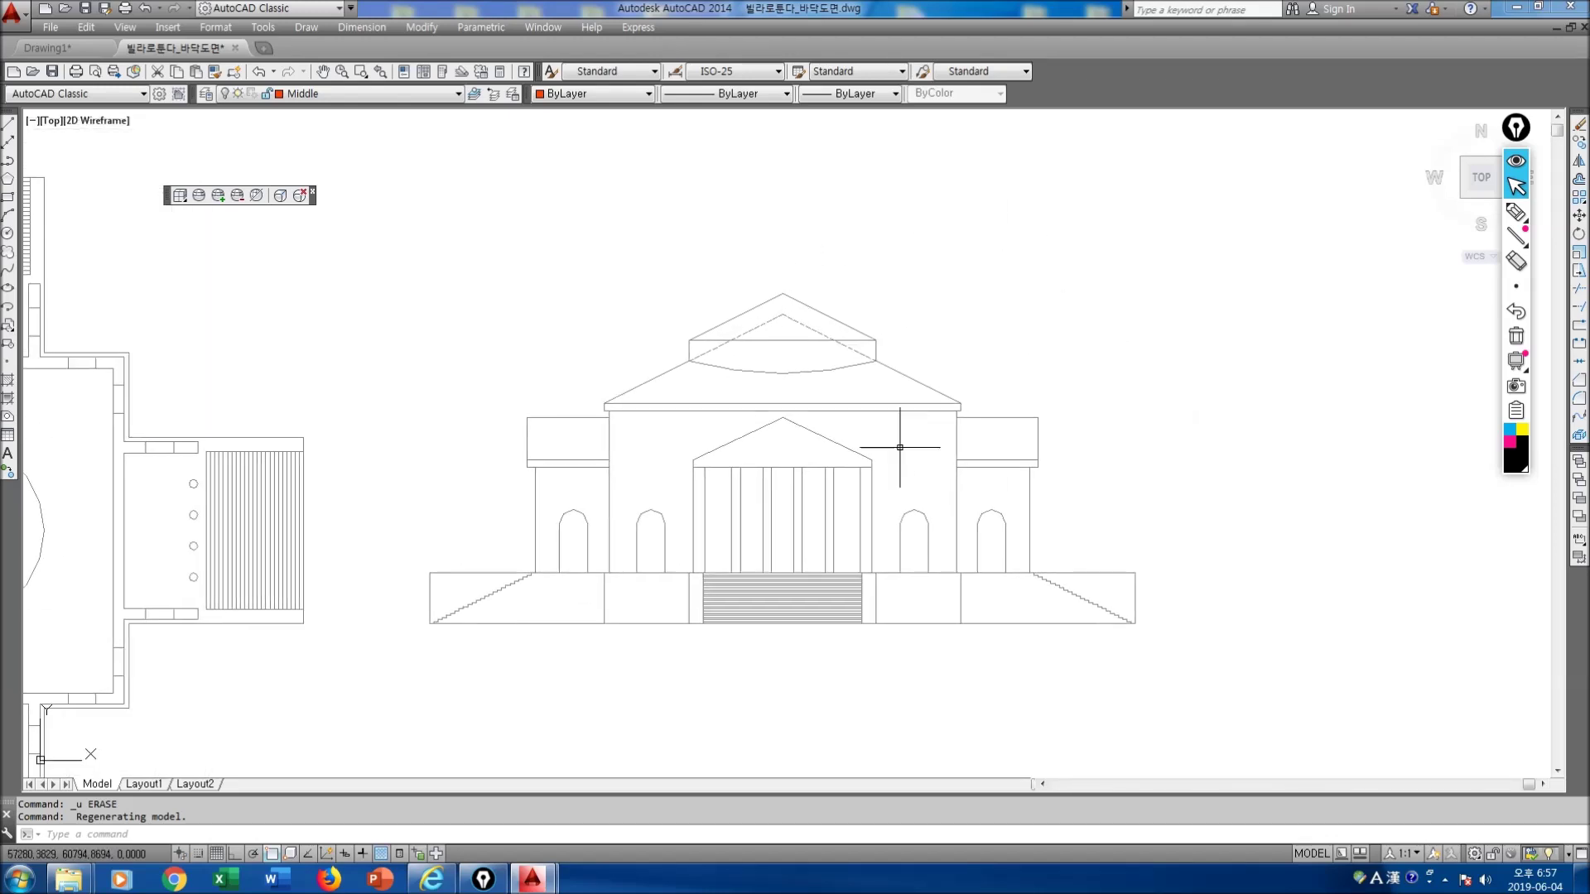
{"action": "middle_click_drag", "start_coordinate": [456, 470], "coordinate": [988, 433]}
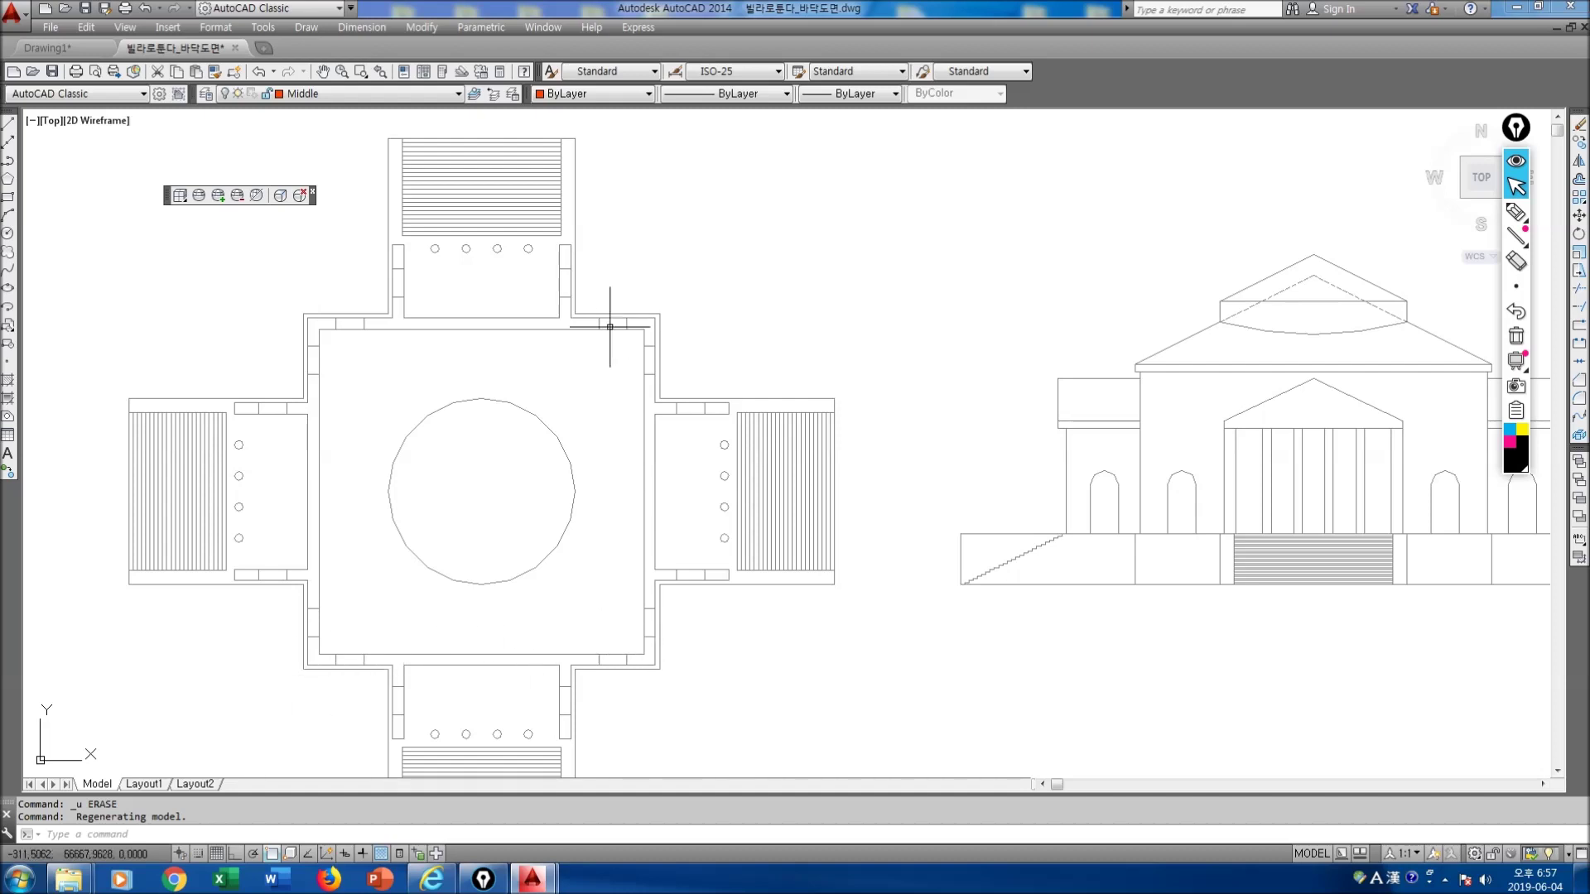
{"action": "middle_click_drag", "start_coordinate": [1190, 403], "coordinate": [1002, 426]}
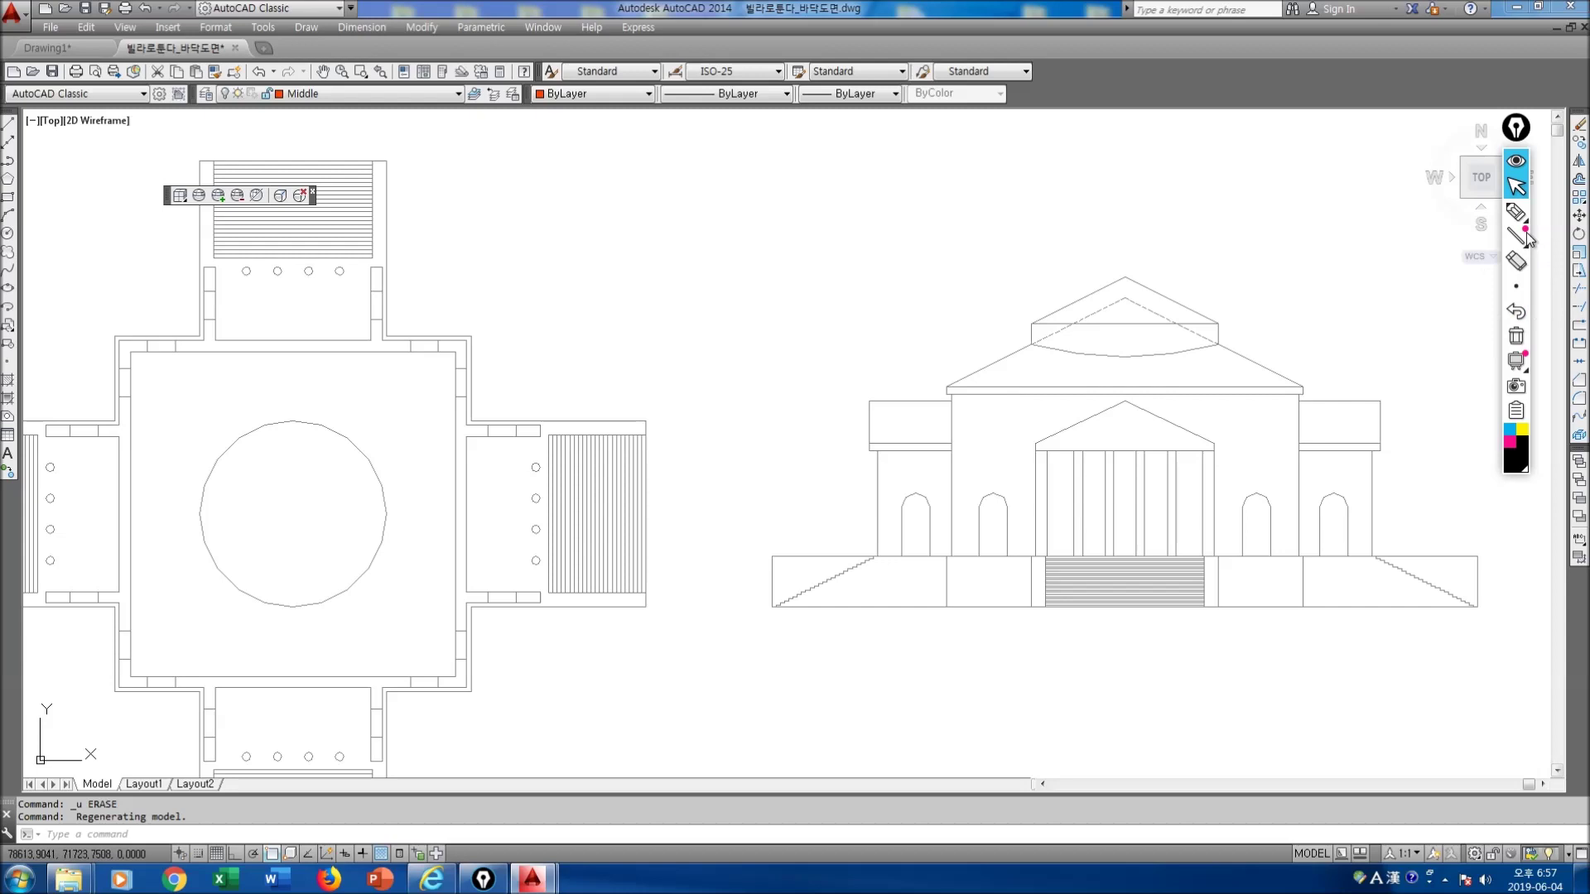
{"action": "left_click", "coordinate": [1516, 212]}
{"action": "left_click_drag", "start_coordinate": [948, 385], "coordinate": [944, 585]}
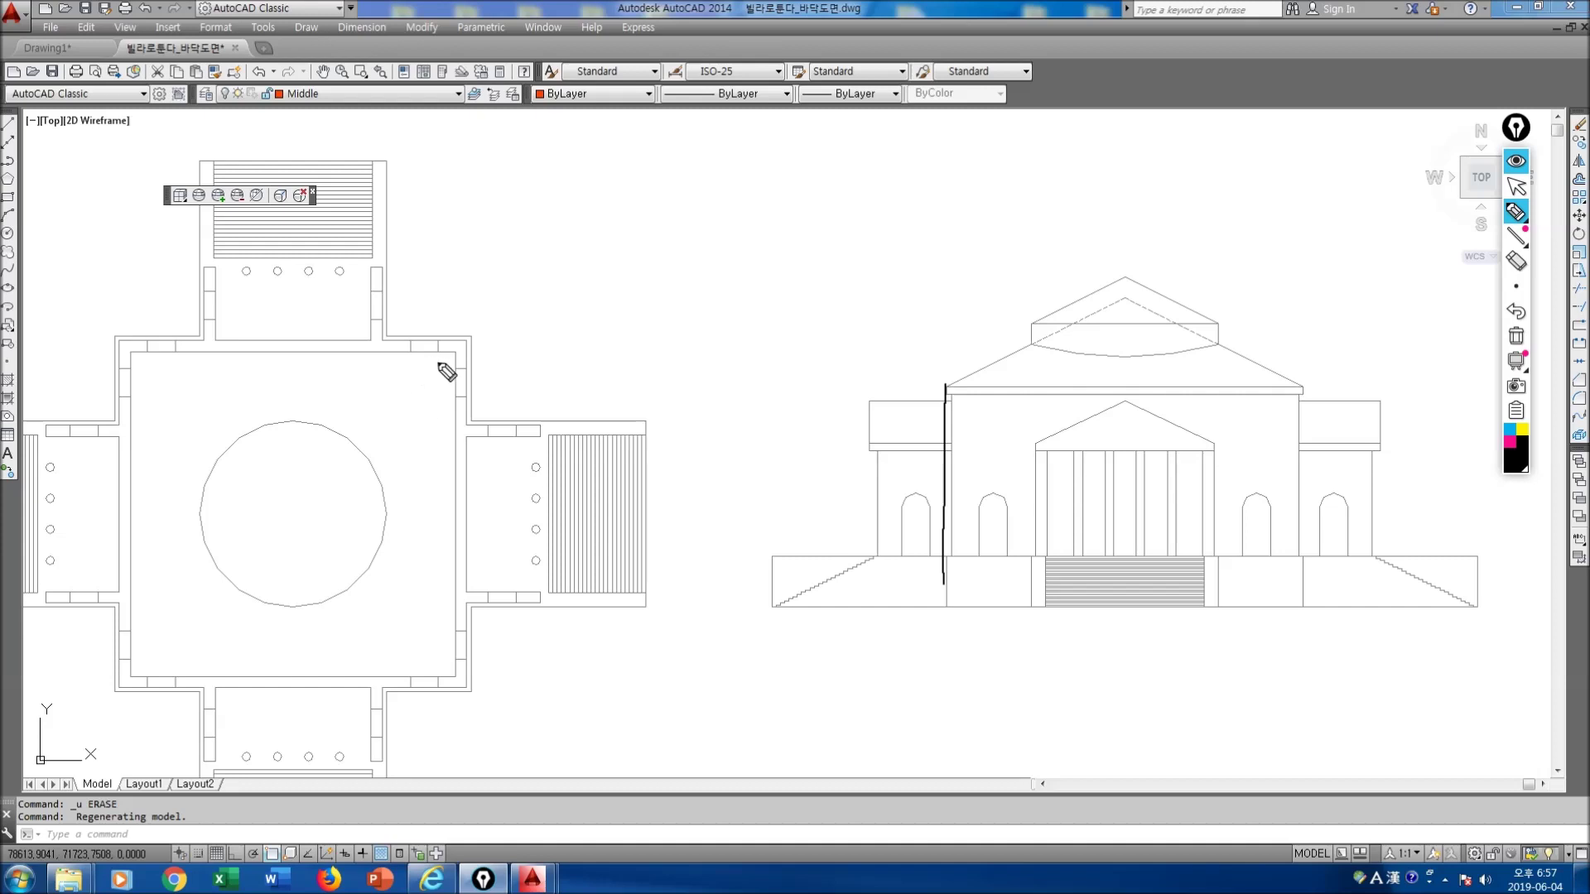
{"action": "mouse_move", "coordinate": [443, 341]}
{"action": "left_mouse_down"}
{"action": "mouse_move", "coordinate": [472, 348]}
{"action": "mouse_move", "coordinate": [482, 374]}
{"action": "mouse_move", "coordinate": [125, 345]}
{"action": "mouse_move", "coordinate": [126, 631]}
{"action": "mouse_move", "coordinate": [315, 704]}
{"action": "mouse_move", "coordinate": [478, 433]}
{"action": "mouse_move", "coordinate": [469, 385]}
{"action": "left_mouse_up"}
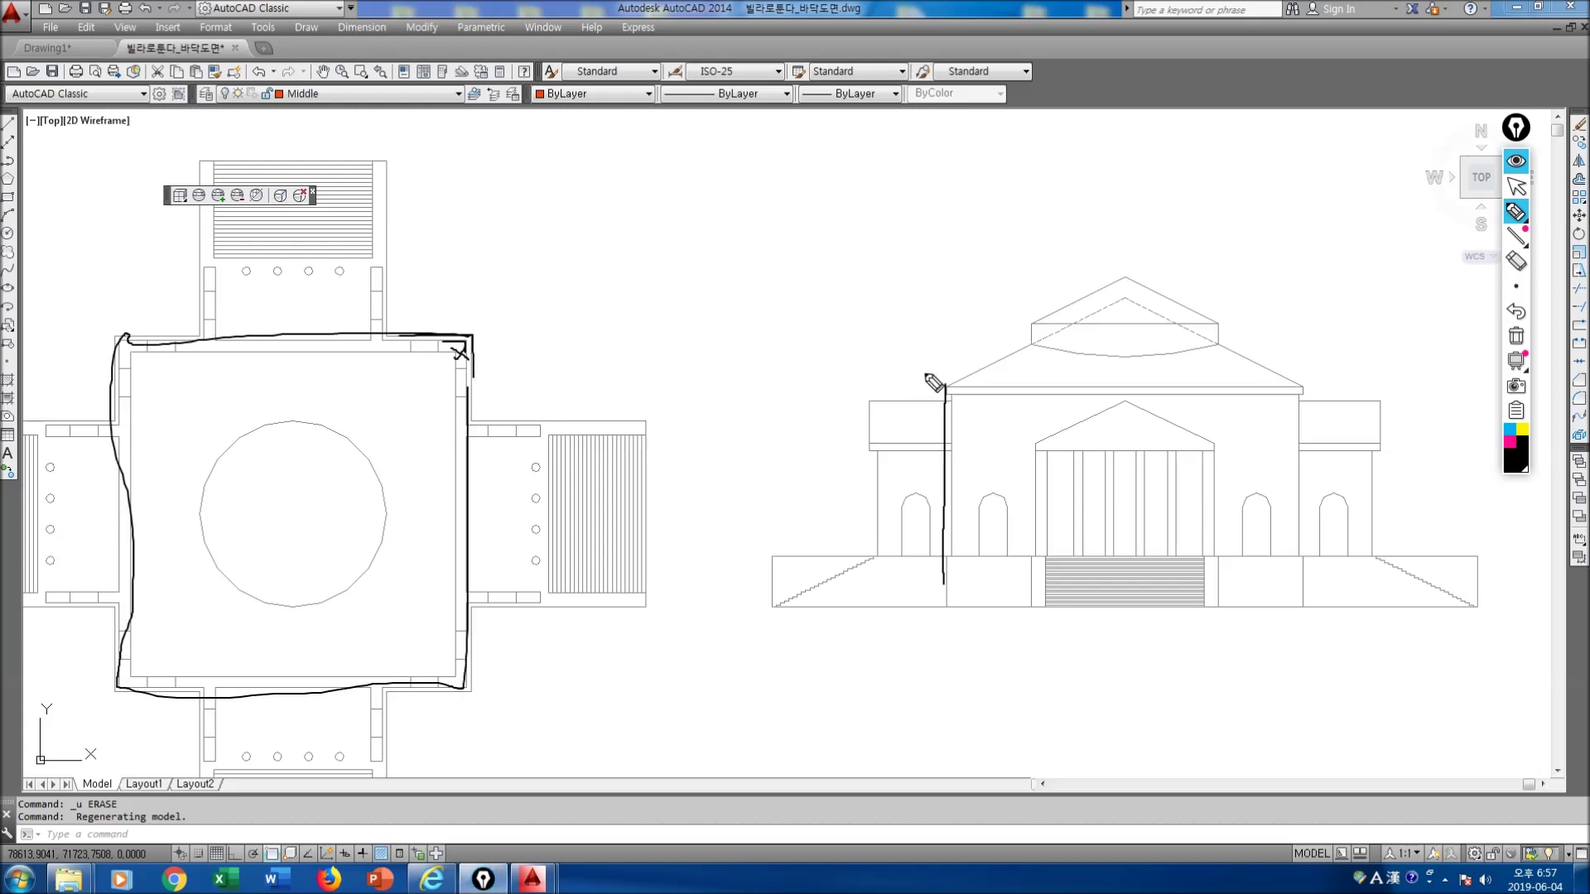
{"action": "mouse_move", "coordinate": [1124, 300]}
{"action": "left_mouse_down"}
{"action": "mouse_move", "coordinate": [958, 387]}
{"action": "mouse_move", "coordinate": [1289, 383]}
{"action": "left_mouse_up"}
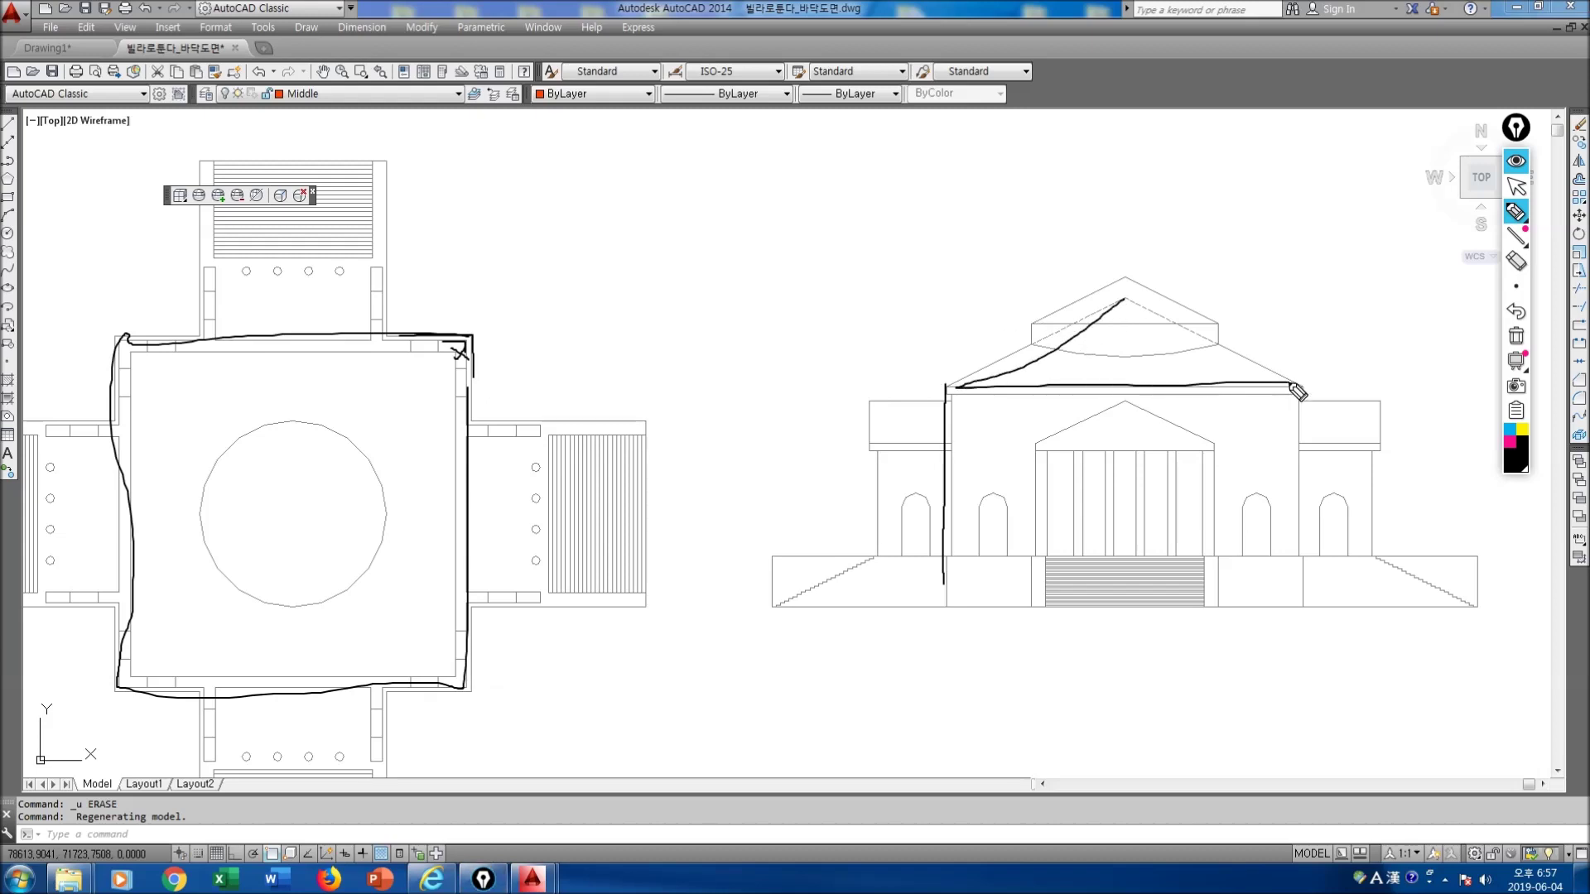
{"action": "mouse_move", "coordinate": [738, 257]}
{"action": "left_mouse_down"}
{"action": "mouse_move", "coordinate": [660, 292]}
{"action": "mouse_move", "coordinate": [794, 374]}
{"action": "mouse_move", "coordinate": [780, 381]}
{"action": "mouse_move", "coordinate": [888, 295]}
{"action": "mouse_move", "coordinate": [774, 366]}
{"action": "mouse_move", "coordinate": [765, 243]}
{"action": "mouse_move", "coordinate": [855, 298]}
{"action": "mouse_move", "coordinate": [654, 287]}
{"action": "left_mouse_up"}
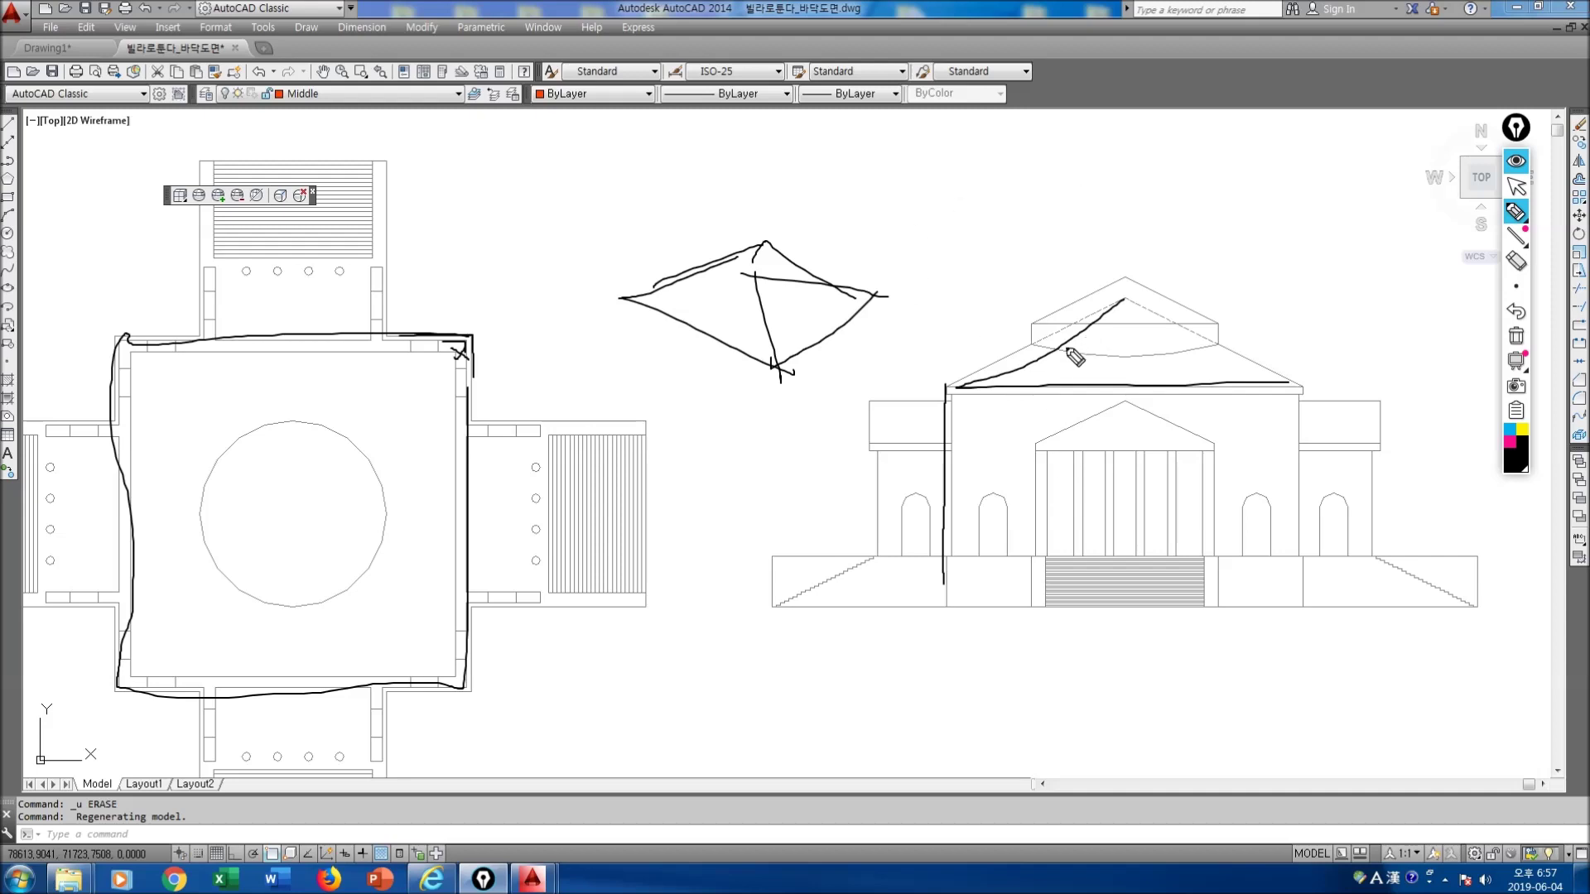
{"action": "left_click", "coordinate": [1040, 345]}
{"action": "left_click", "coordinate": [1046, 339]}
{"action": "left_click", "coordinate": [1057, 336]}
{"action": "left_click", "coordinate": [1081, 324]}
{"action": "left_click", "coordinate": [1094, 321]}
{"action": "mouse_move", "coordinate": [1064, 332]}
{"action": "left_mouse_down"}
{"action": "mouse_move", "coordinate": [967, 388]}
{"action": "mouse_move", "coordinate": [1265, 383]}
{"action": "mouse_move", "coordinate": [1129, 304]}
{"action": "left_mouse_up"}
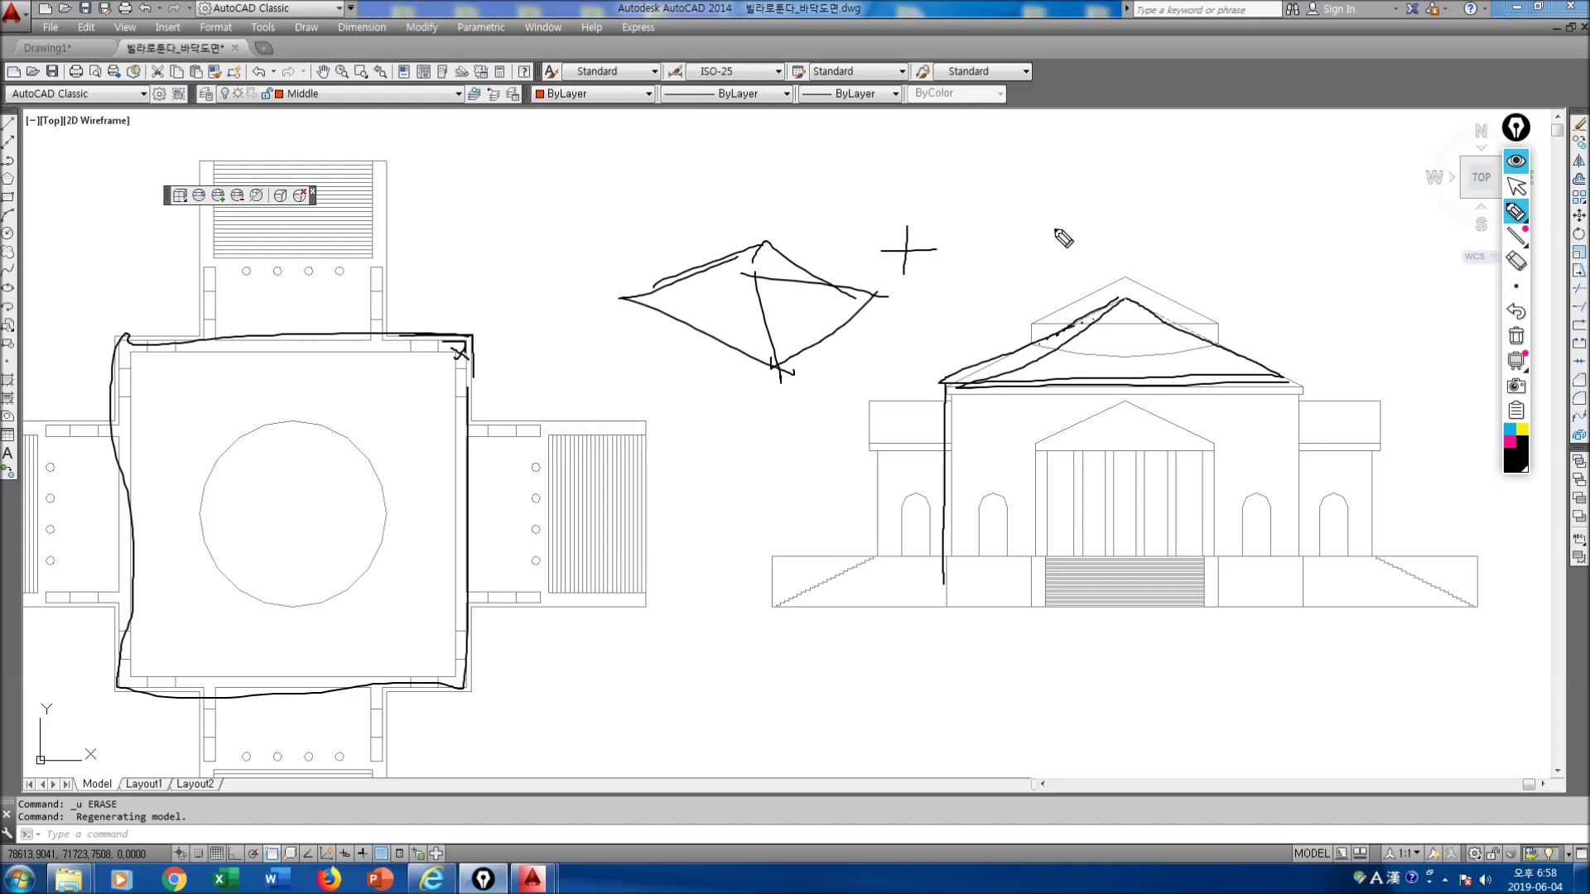
{"action": "mouse_move", "coordinate": [1038, 332]}
{"action": "left_mouse_down"}
{"action": "mouse_move", "coordinate": [1214, 324]}
{"action": "mouse_move", "coordinate": [1128, 283]}
{"action": "mouse_move", "coordinate": [1068, 321]}
{"action": "left_mouse_up"}
{"action": "mouse_move", "coordinate": [1057, 191]}
{"action": "left_mouse_down"}
{"action": "mouse_move", "coordinate": [994, 225]}
{"action": "mouse_move", "coordinate": [1050, 240]}
{"action": "mouse_move", "coordinate": [1105, 222]}
{"action": "mouse_move", "coordinate": [1052, 191]}
{"action": "left_mouse_up"}
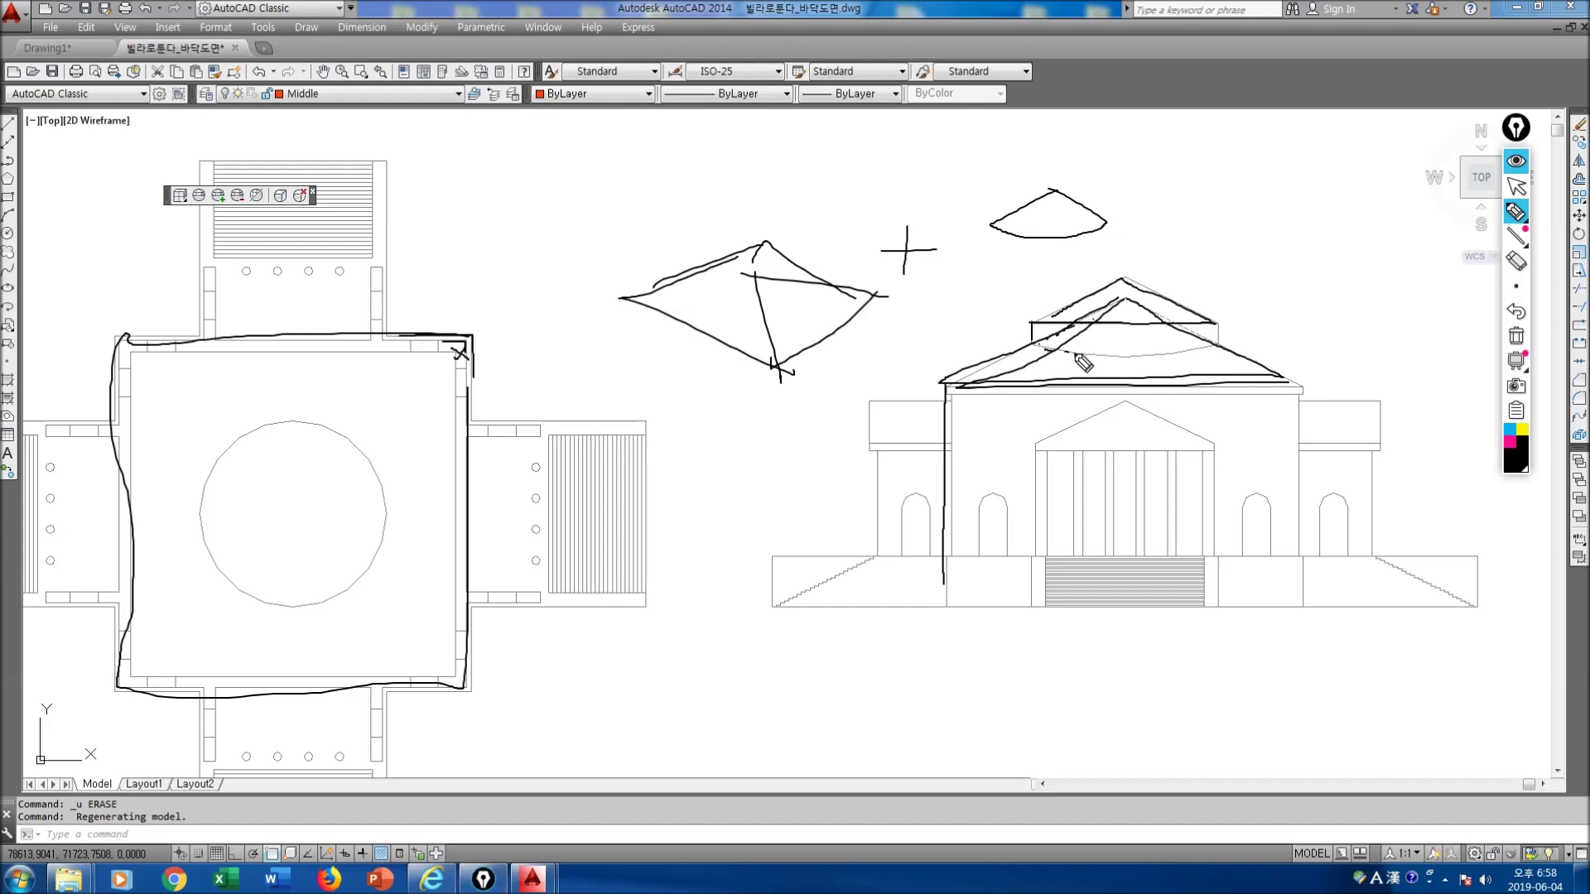
{"action": "left_click_drag", "start_coordinate": [1109, 364], "coordinate": [1219, 355]}
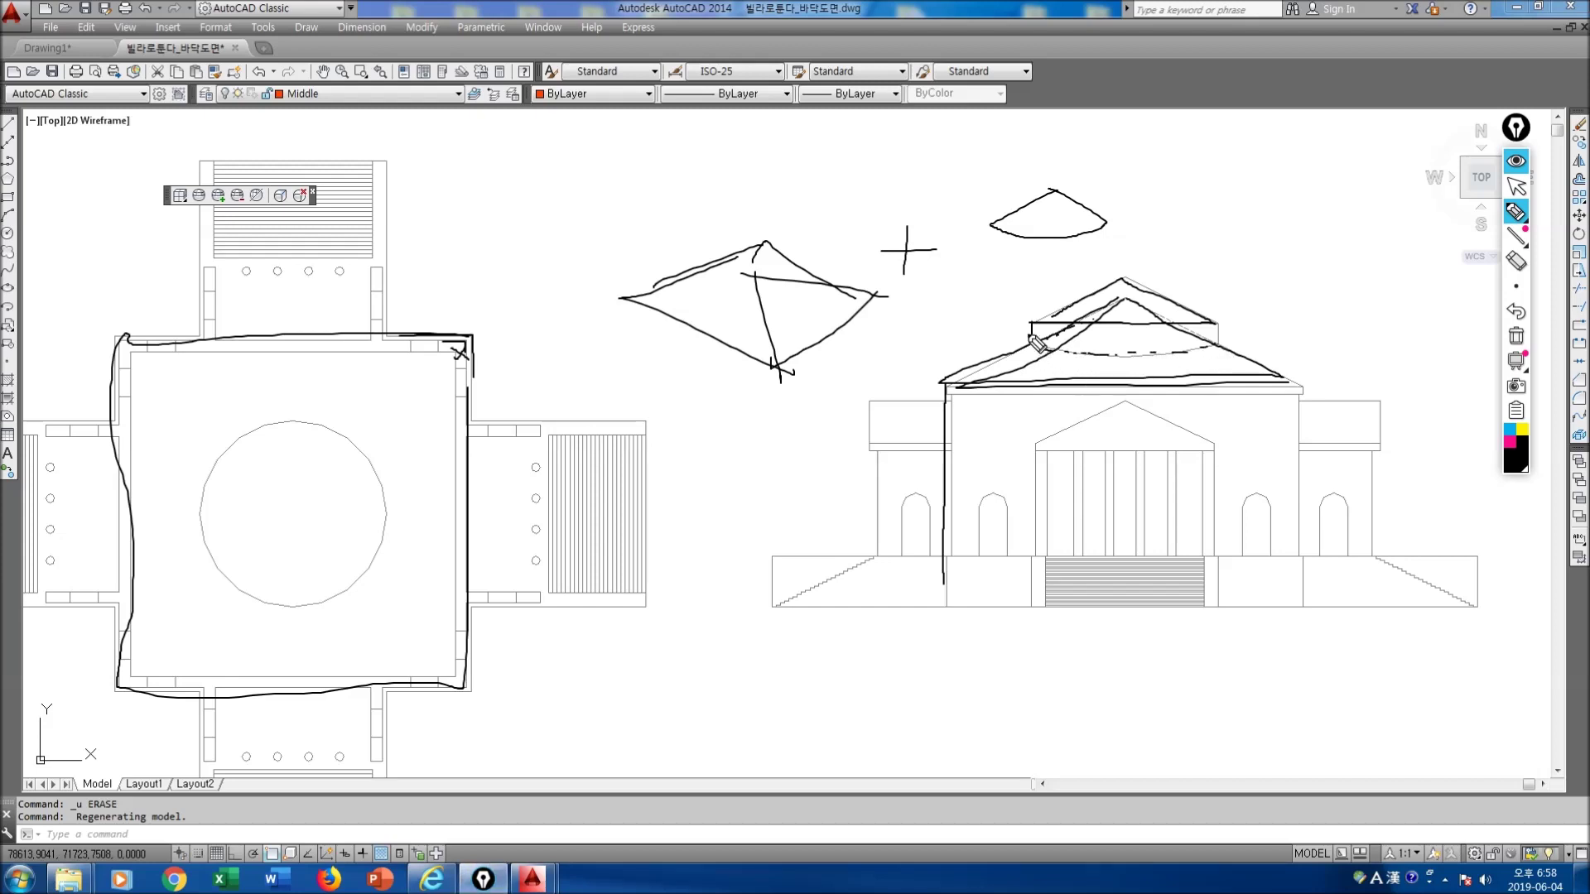
{"action": "mouse_move", "coordinate": [1032, 325]}
{"action": "left_mouse_down"}
{"action": "mouse_move", "coordinate": [1029, 385]}
{"action": "mouse_move", "coordinate": [1220, 384]}
{"action": "left_mouse_up"}
{"action": "left_click_drag", "start_coordinate": [1218, 324], "coordinate": [1217, 381]}
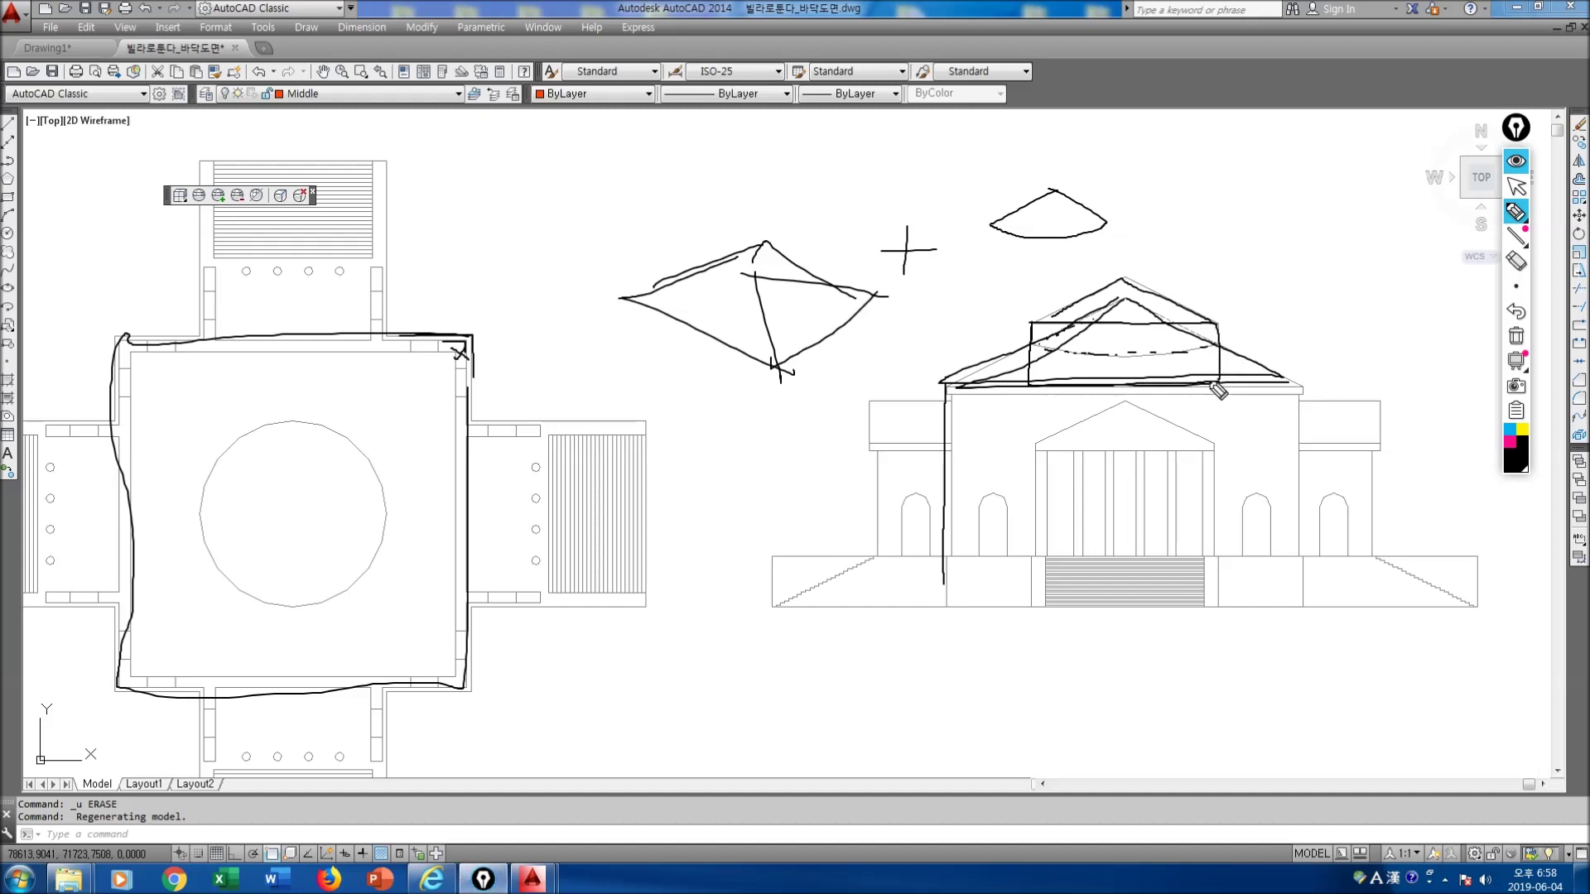
{"action": "mouse_move", "coordinate": [1167, 194]}
{"action": "left_mouse_down"}
{"action": "mouse_move", "coordinate": [1168, 227]}
{"action": "mouse_move", "coordinate": [1195, 214]}
{"action": "left_mouse_up"}
{"action": "mouse_move", "coordinate": [1319, 187]}
{"action": "left_mouse_down"}
{"action": "mouse_move", "coordinate": [1263, 184]}
{"action": "mouse_move", "coordinate": [1275, 212]}
{"action": "mouse_move", "coordinate": [1310, 178]}
{"action": "mouse_move", "coordinate": [1247, 220]}
{"action": "mouse_move", "coordinate": [1248, 256]}
{"action": "mouse_move", "coordinate": [1322, 236]}
{"action": "mouse_move", "coordinate": [1327, 269]}
{"action": "left_mouse_up"}
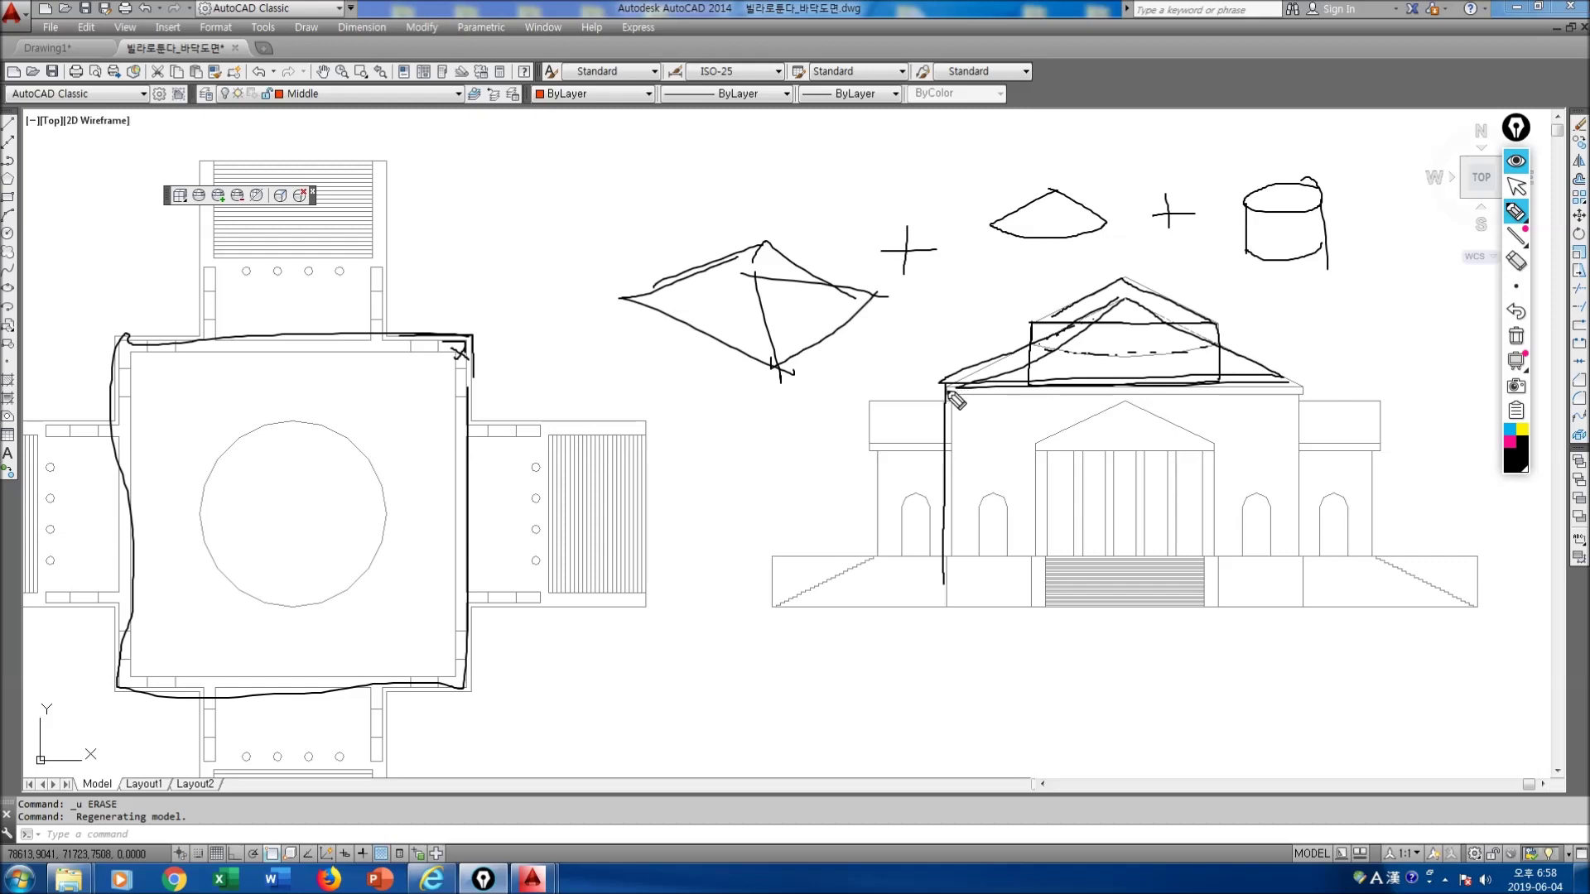
{"action": "mouse_move", "coordinate": [948, 385]}
{"action": "left_mouse_down"}
{"action": "mouse_move", "coordinate": [1307, 370]}
{"action": "mouse_move", "coordinate": [1306, 398]}
{"action": "left_mouse_up"}
{"action": "mouse_move", "coordinate": [969, 406]}
{"action": "left_mouse_down"}
{"action": "mouse_move", "coordinate": [1283, 396]}
{"action": "mouse_move", "coordinate": [971, 408]}
{"action": "left_mouse_up"}
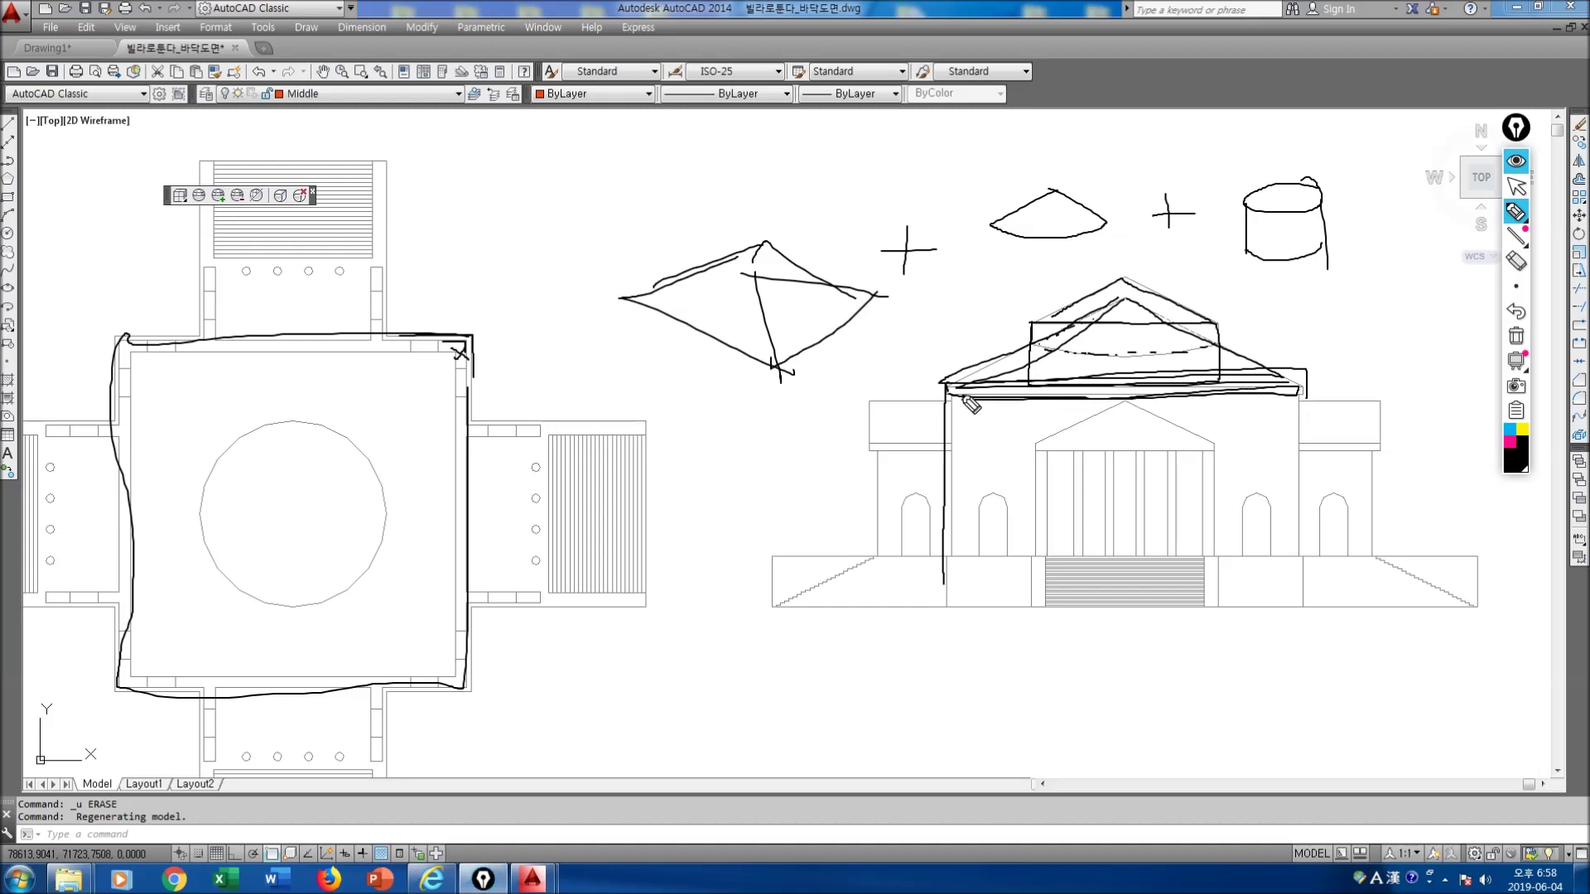
{"action": "left_click_drag", "start_coordinate": [545, 242], "coordinate": [540, 286]}
{"action": "left_click_drag", "start_coordinate": [514, 280], "coordinate": [567, 281]}
{"action": "mouse_move", "coordinate": [409, 195]}
{"action": "left_mouse_down"}
{"action": "mouse_move", "coordinate": [356, 238]}
{"action": "mouse_move", "coordinate": [447, 275]}
{"action": "mouse_move", "coordinate": [410, 203]}
{"action": "left_mouse_up"}
{"action": "mouse_move", "coordinate": [338, 265]}
{"action": "left_mouse_down"}
{"action": "mouse_move", "coordinate": [344, 286]}
{"action": "mouse_move", "coordinate": [435, 297]}
{"action": "mouse_move", "coordinate": [524, 194]}
{"action": "left_mouse_up"}
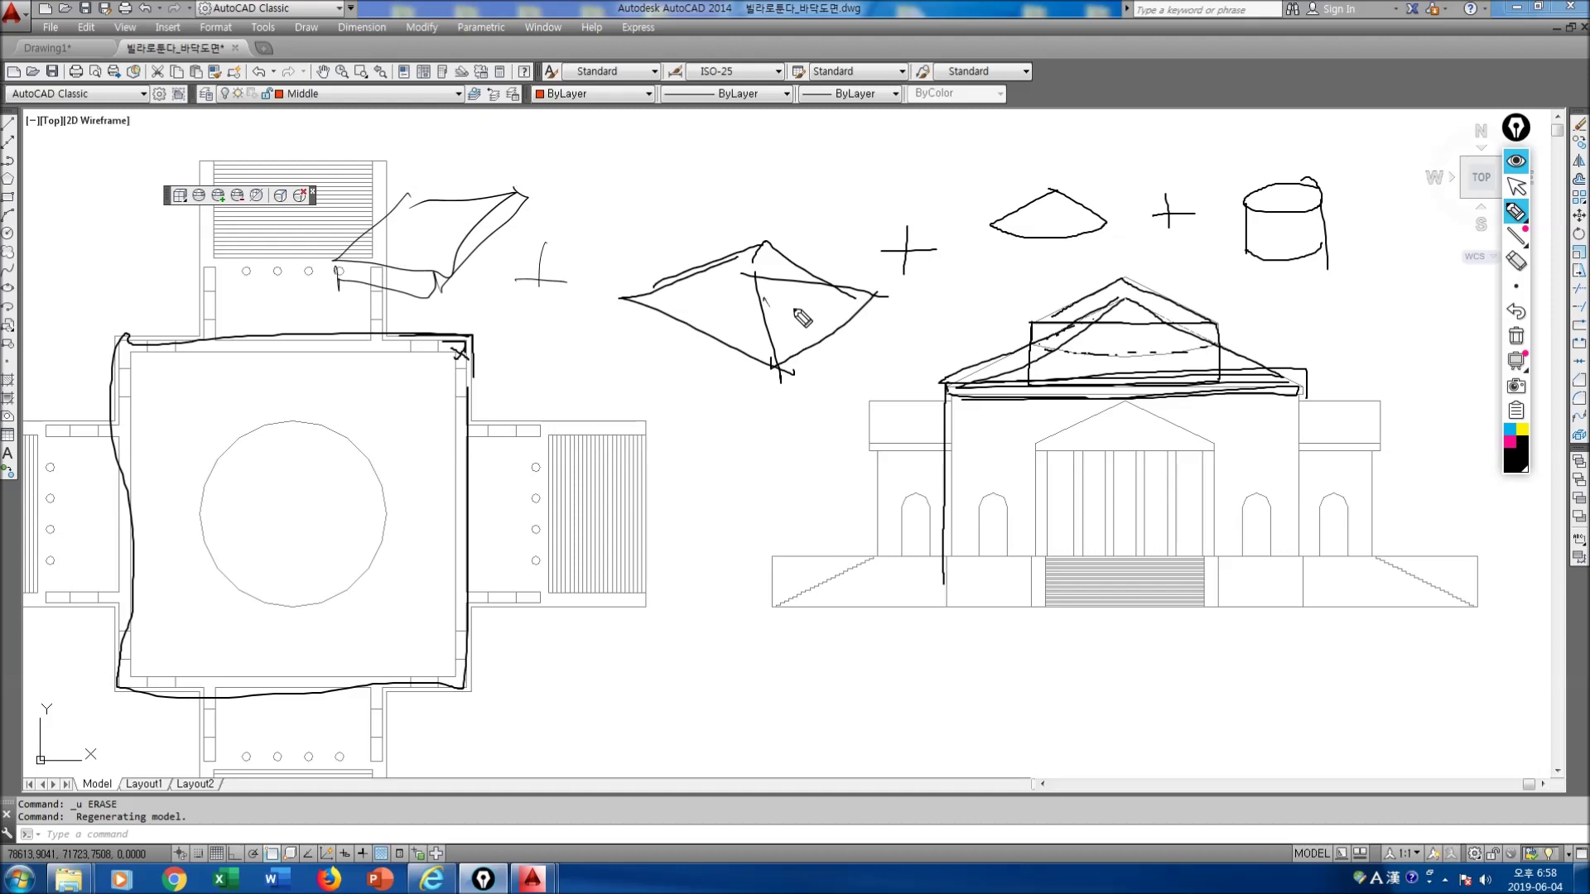
{"action": "mouse_move", "coordinate": [1235, 271]}
{"action": "left_mouse_down"}
{"action": "mouse_move", "coordinate": [1045, 264]}
{"action": "mouse_move", "coordinate": [1238, 251]}
{"action": "mouse_move", "coordinate": [1306, 310]}
{"action": "mouse_move", "coordinate": [1290, 325]}
{"action": "left_mouse_up"}
{"action": "left_click_drag", "start_coordinate": [1318, 290], "coordinate": [1437, 340]}
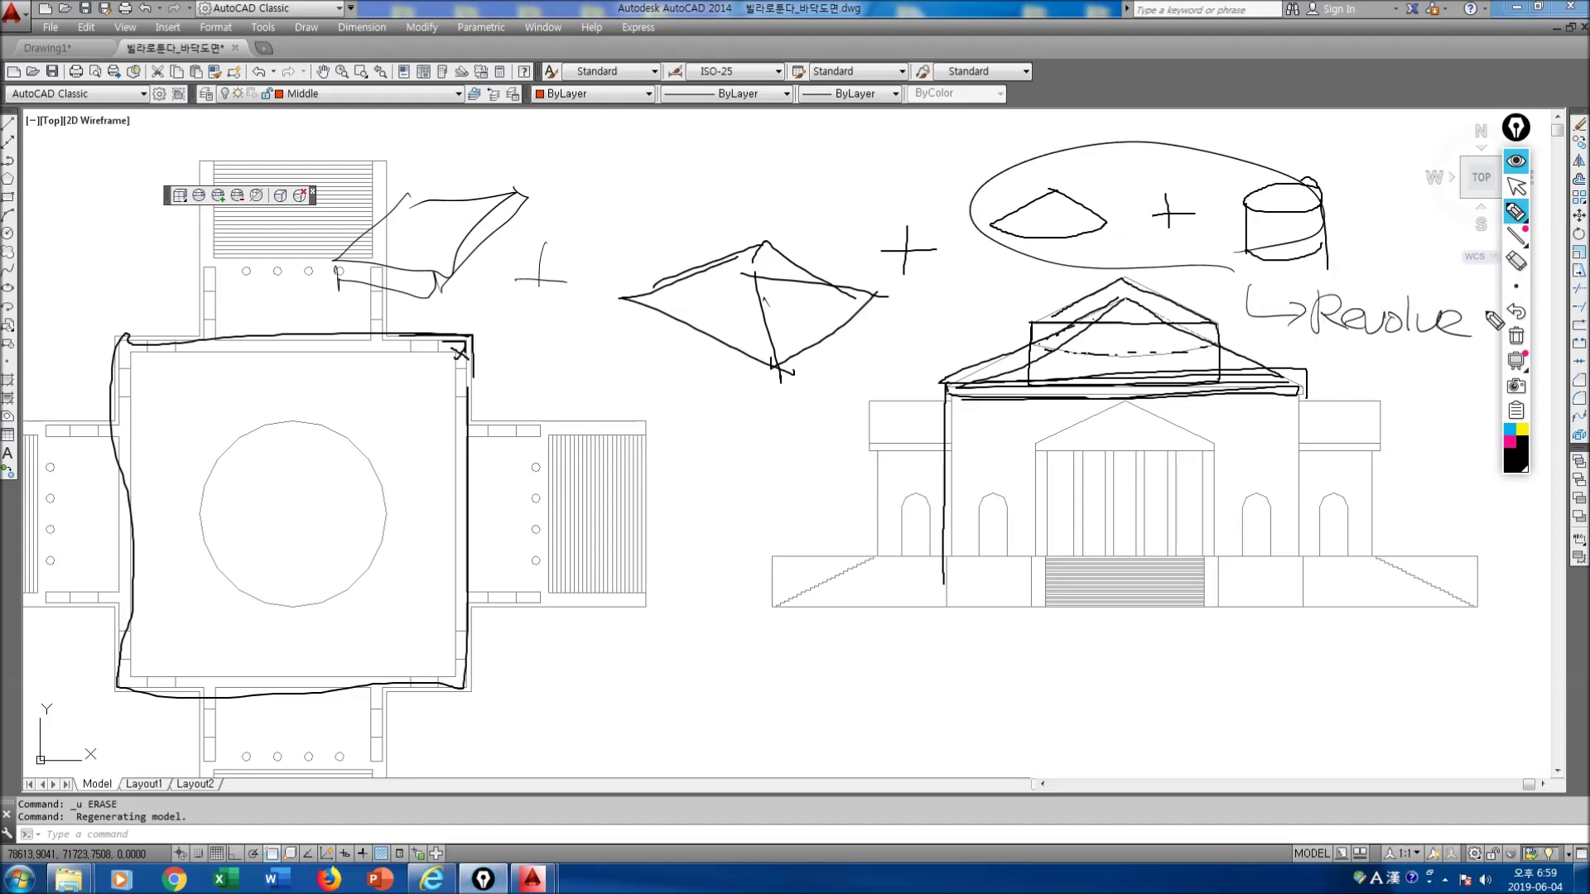
{"action": "left_click", "coordinate": [1515, 338]}
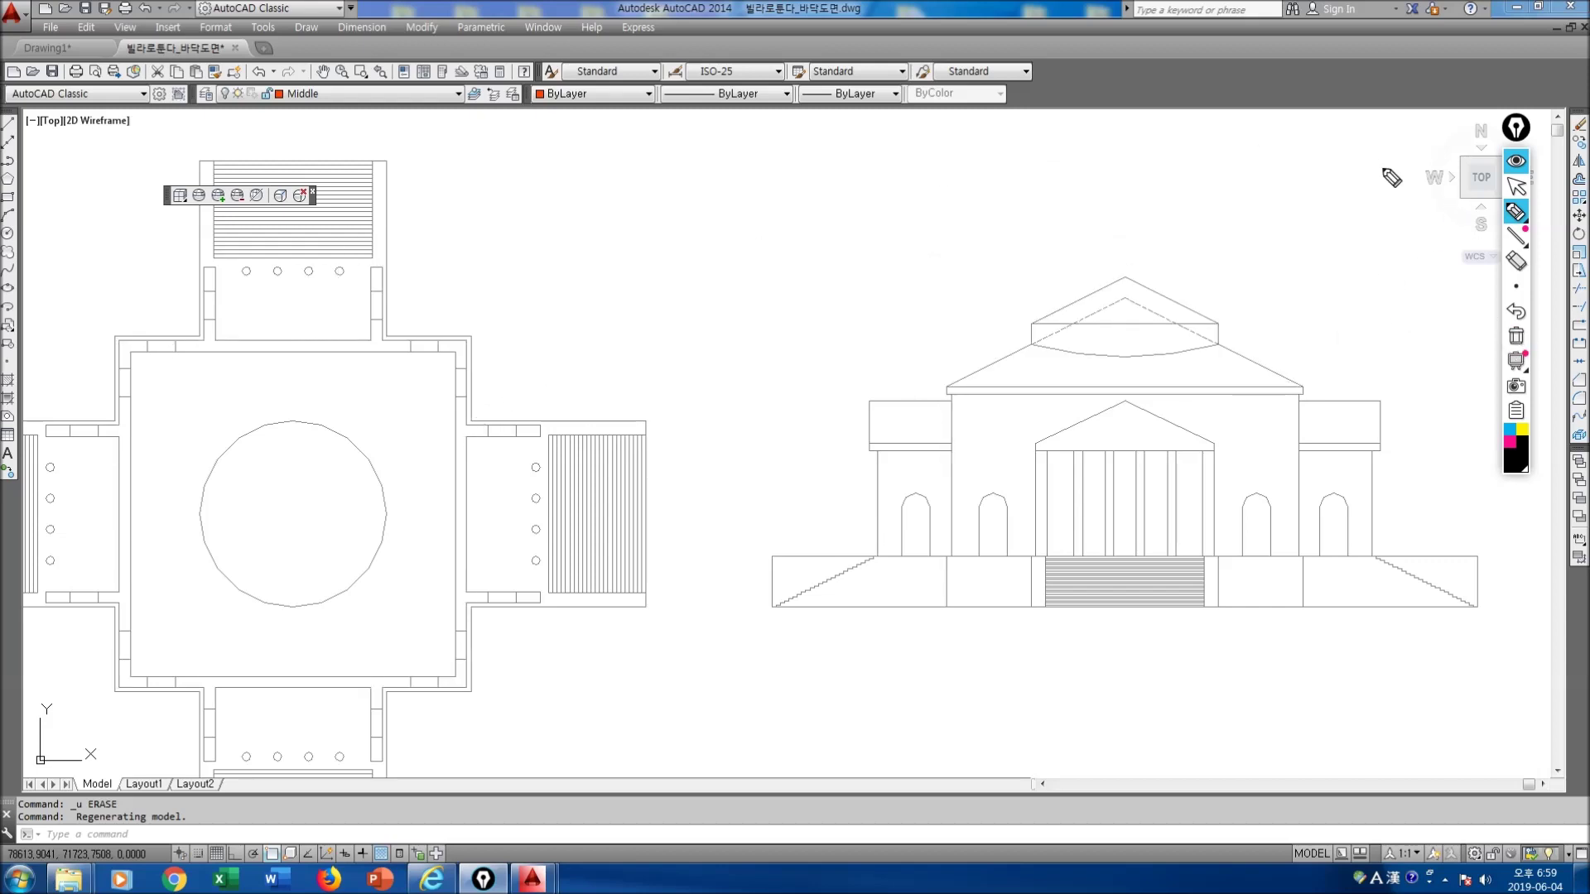
Step: Measure the height of the eave band at the main roof's left edge in the elevation
{"action": "left_click", "coordinate": [1521, 188]}
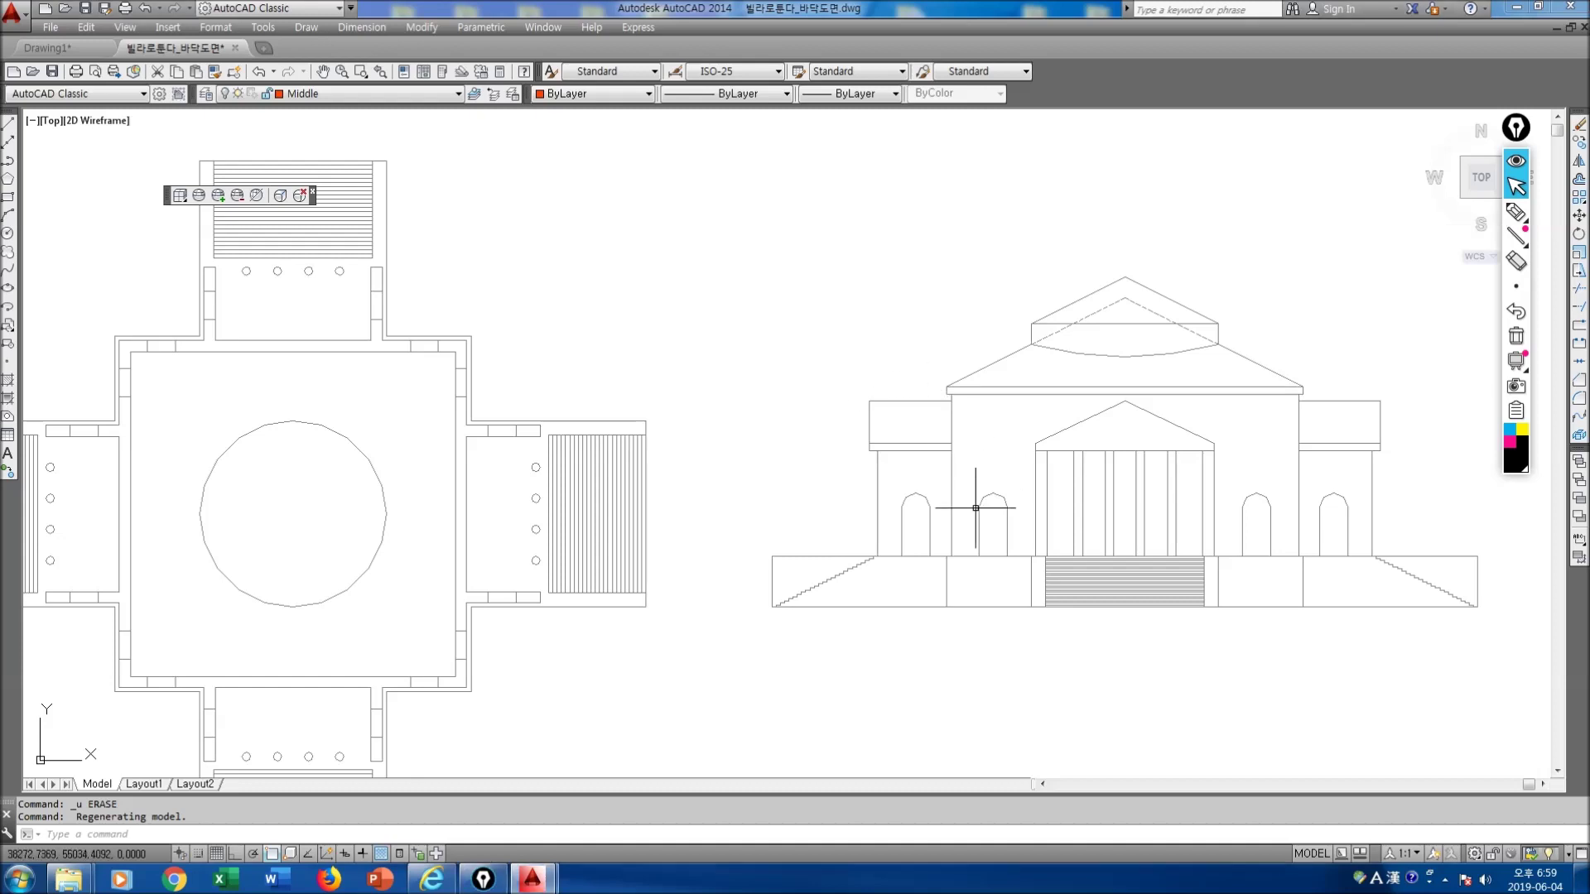
{"action": "scroll", "coordinate": [973, 388], "scroll_direction": "up", "scroll_amount": 5}
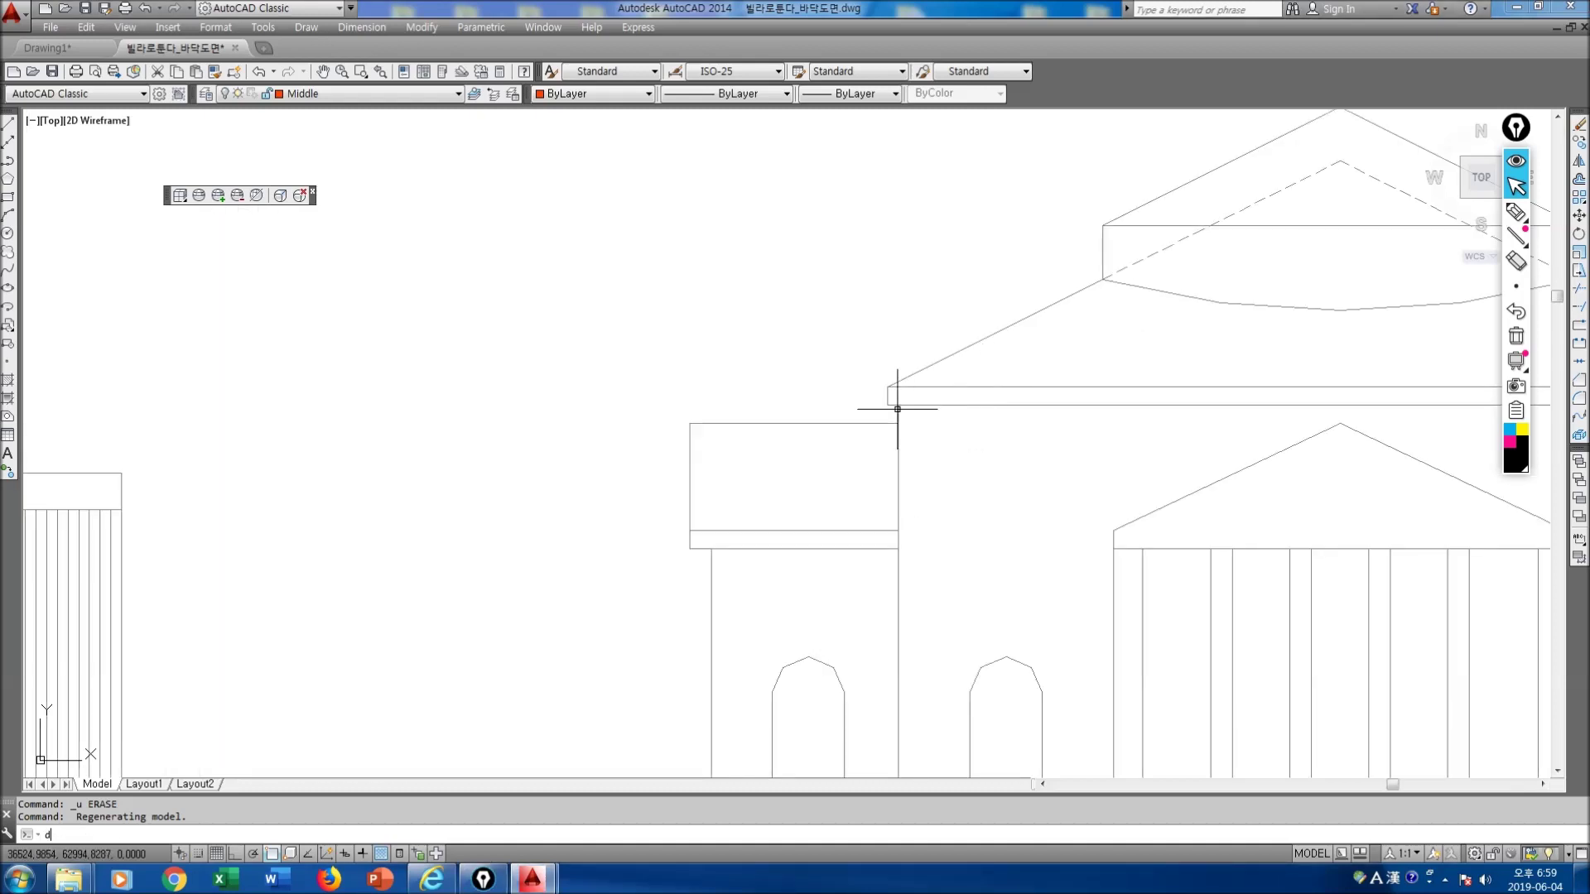
{"action": "key", "text": "Return"}
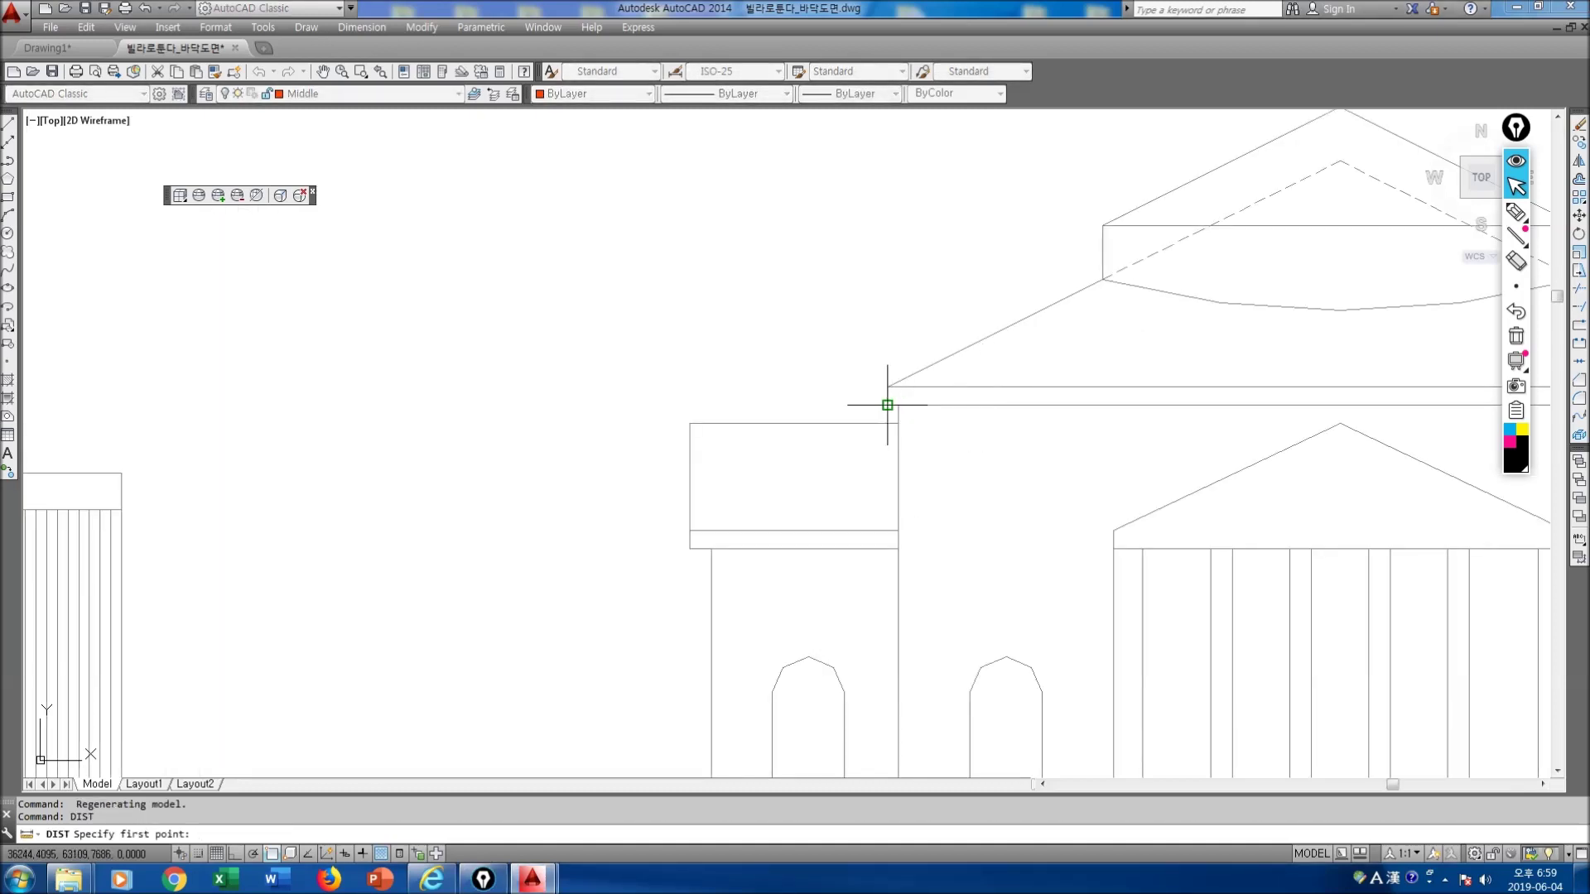
{"action": "left_click", "coordinate": [887, 396]}
{"action": "left_click", "coordinate": [887, 386]}
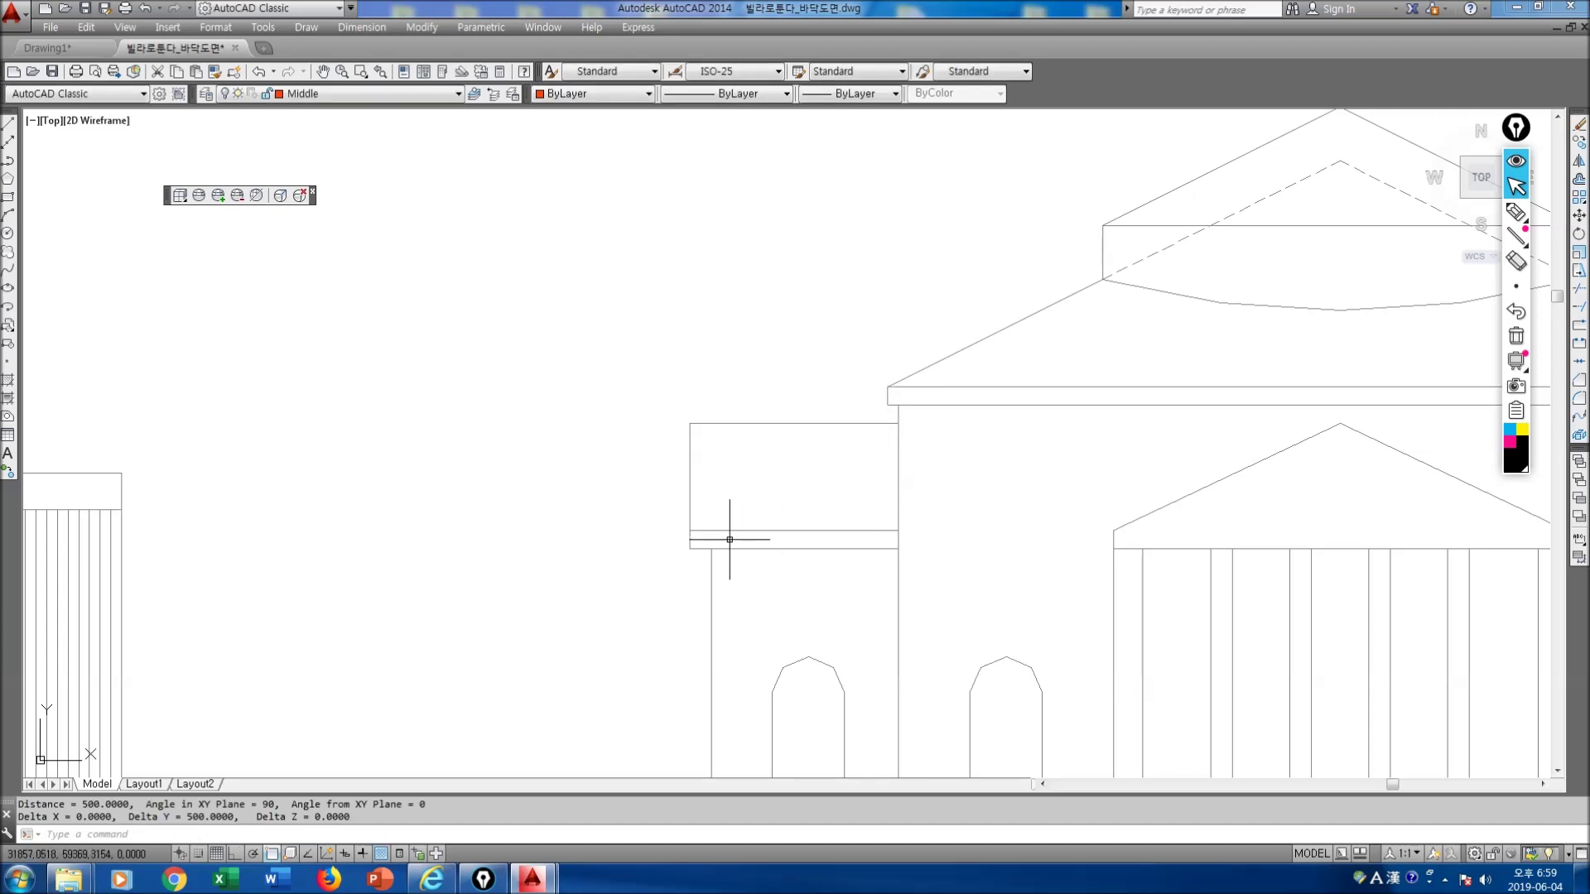
{"action": "scroll", "coordinate": [398, 542], "scroll_direction": "down", "scroll_amount": 5}
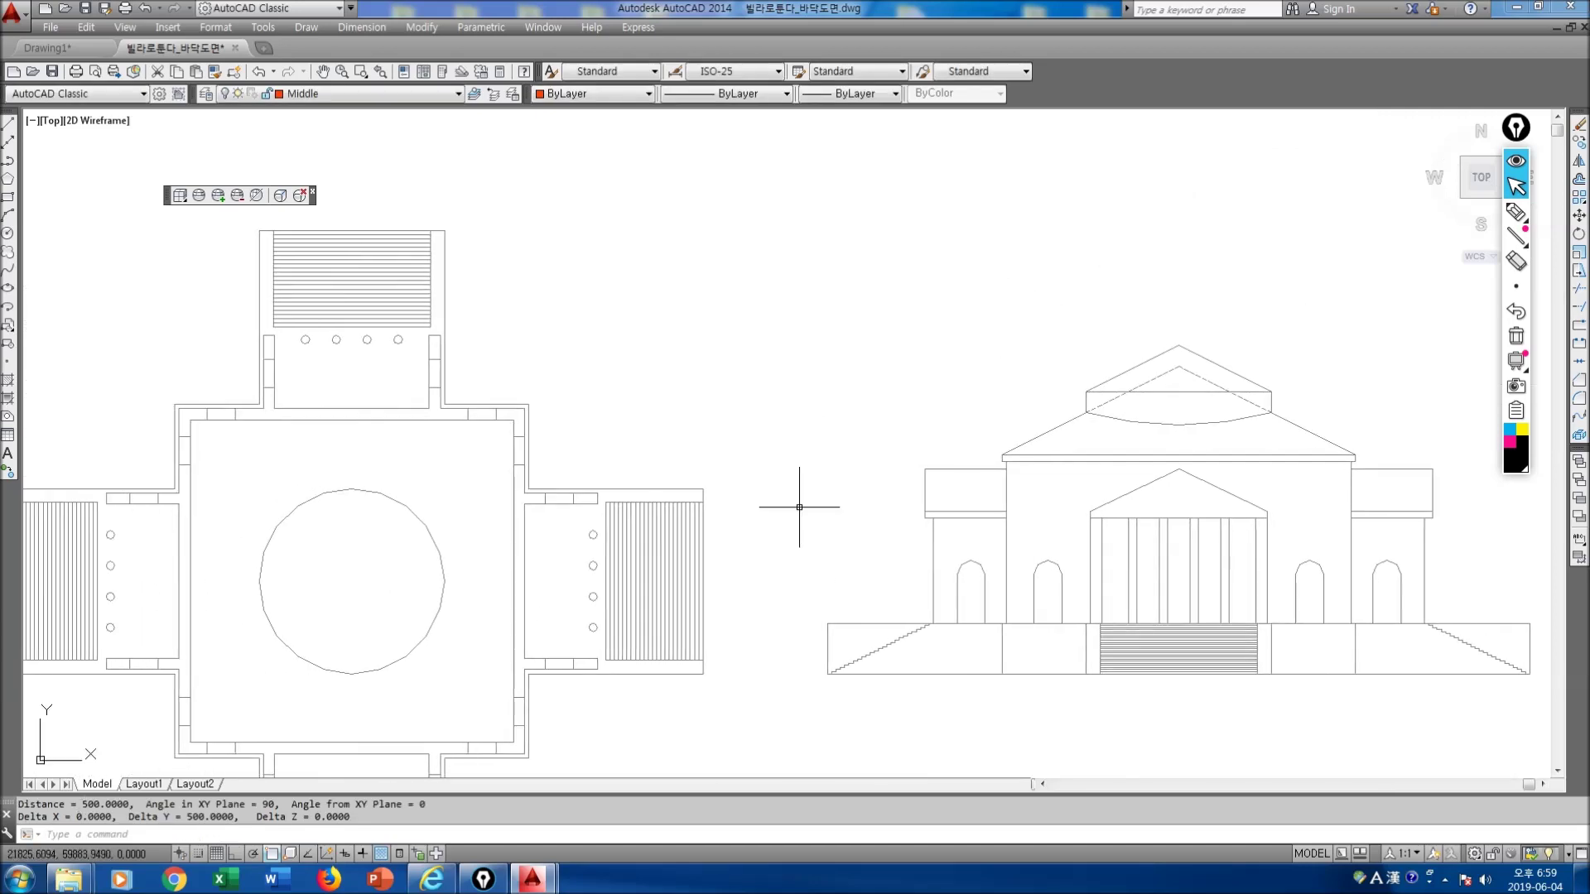
Step: Draw a rectangle on the Top layer over the plan's central block, from its southwest outer corner to its northeast outer corner
{"action": "type", "text": "rec"}
{"action": "key", "text": "Return"}
{"action": "left_click", "coordinate": [362, 655]}
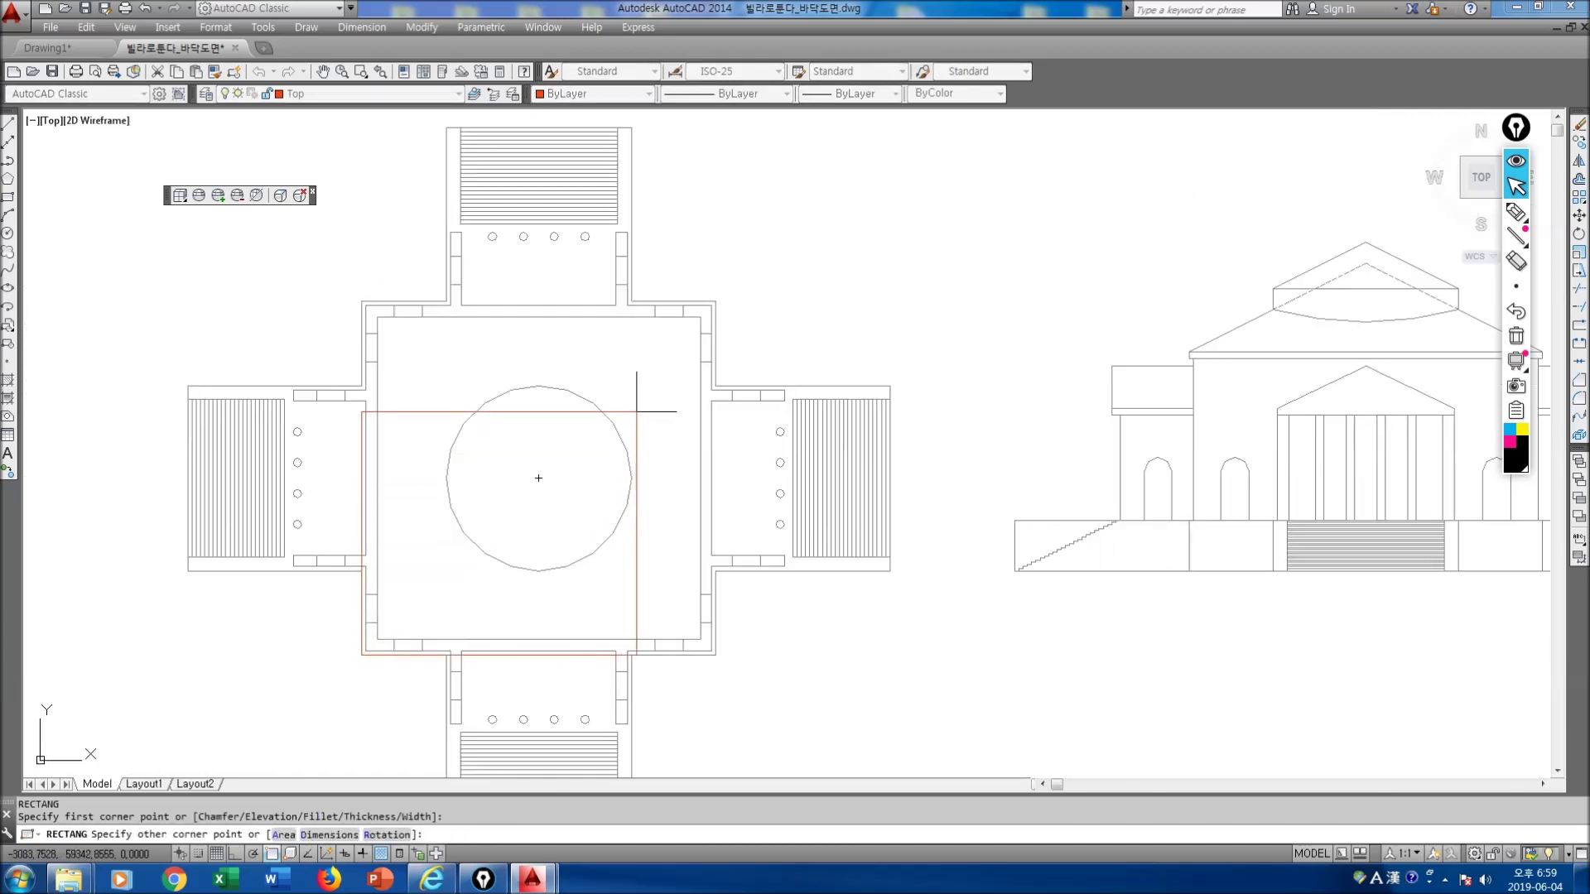
{"action": "left_click", "coordinate": [715, 302]}
{"action": "key", "text": "Escape"}
Step: Orbit to a raised 3D view and extrude the central block's rectangle 500 upward as the main roof's eave slab
{"action": "type", "text": "orbit"}
{"action": "key", "text": "Return"}
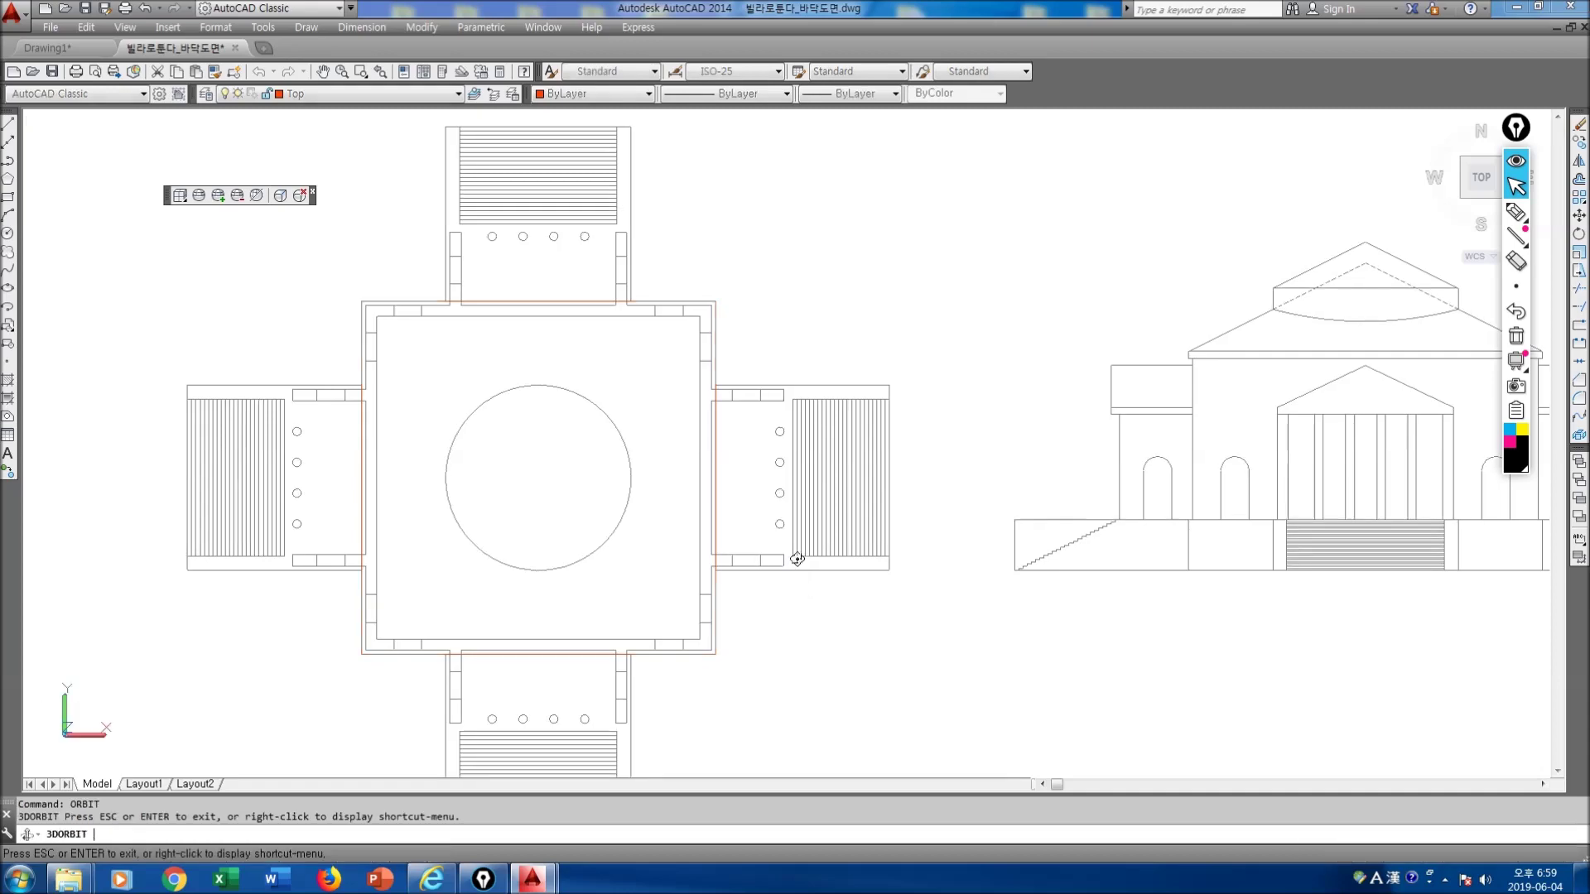
{"action": "left_click_drag", "start_coordinate": [795, 557], "coordinate": [863, 437]}
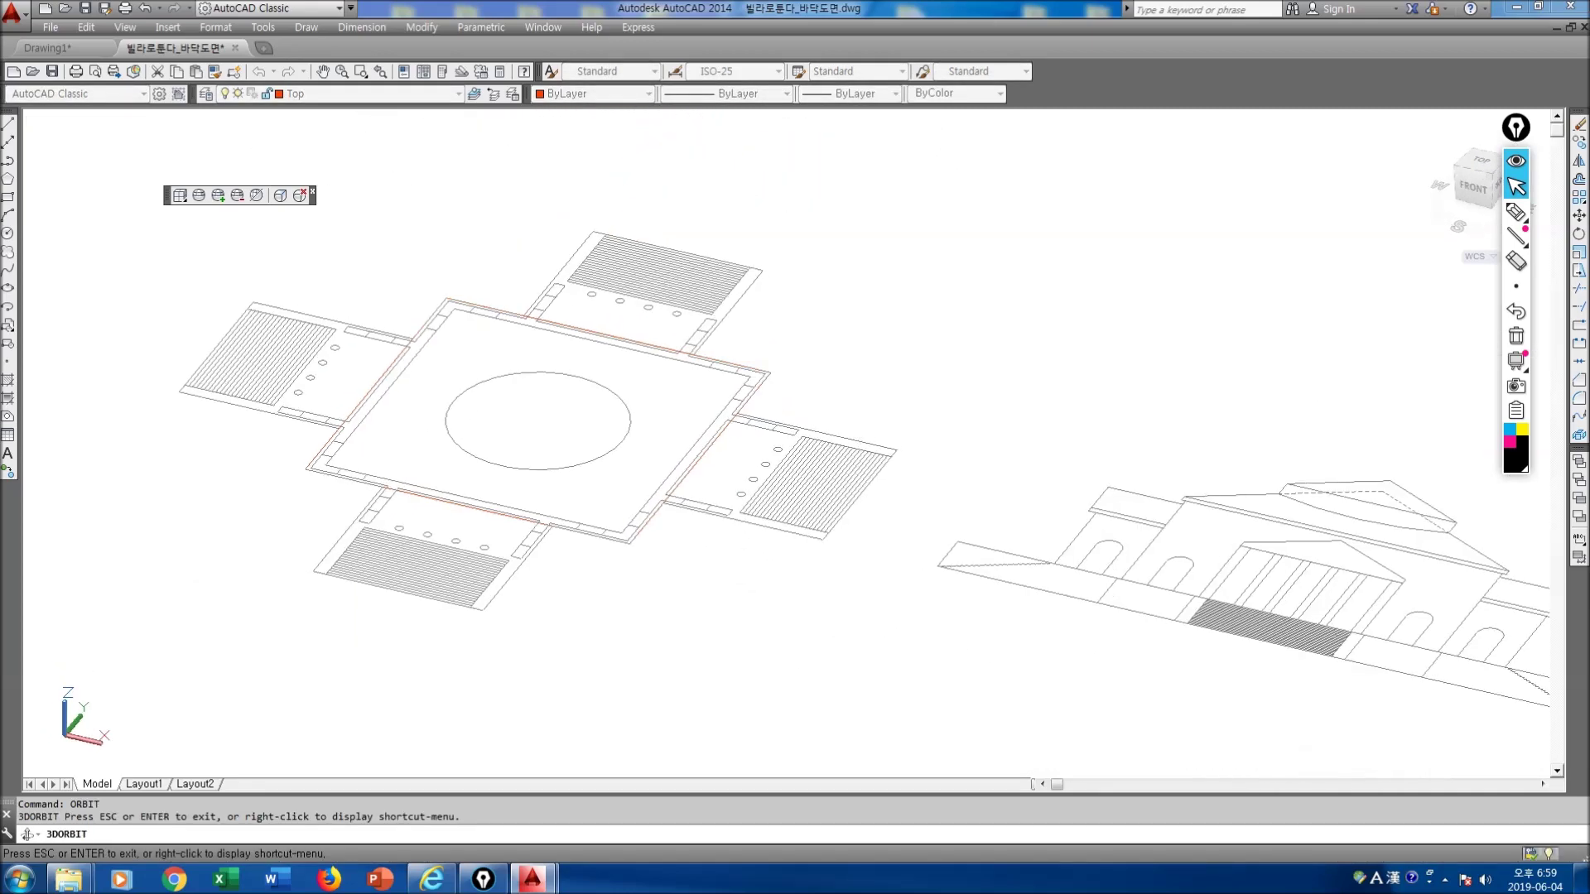
{"action": "key", "text": "Escape"}
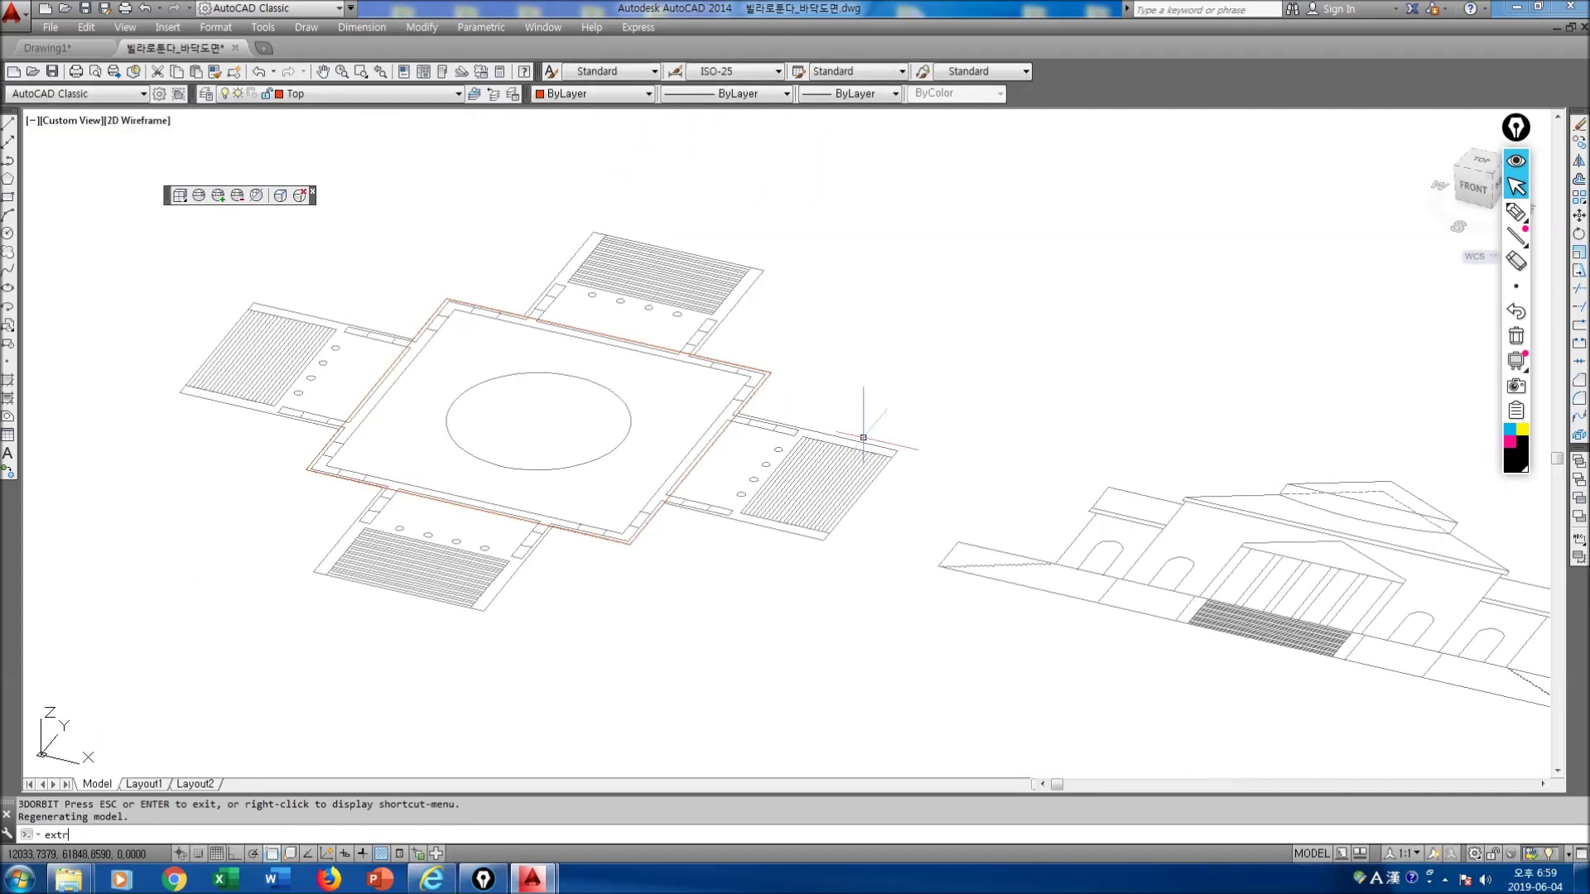
{"action": "type", "text": "extrude"}
{"action": "key", "text": "Return"}
{"action": "left_click", "coordinate": [688, 471]}
{"action": "key", "text": "Return"}
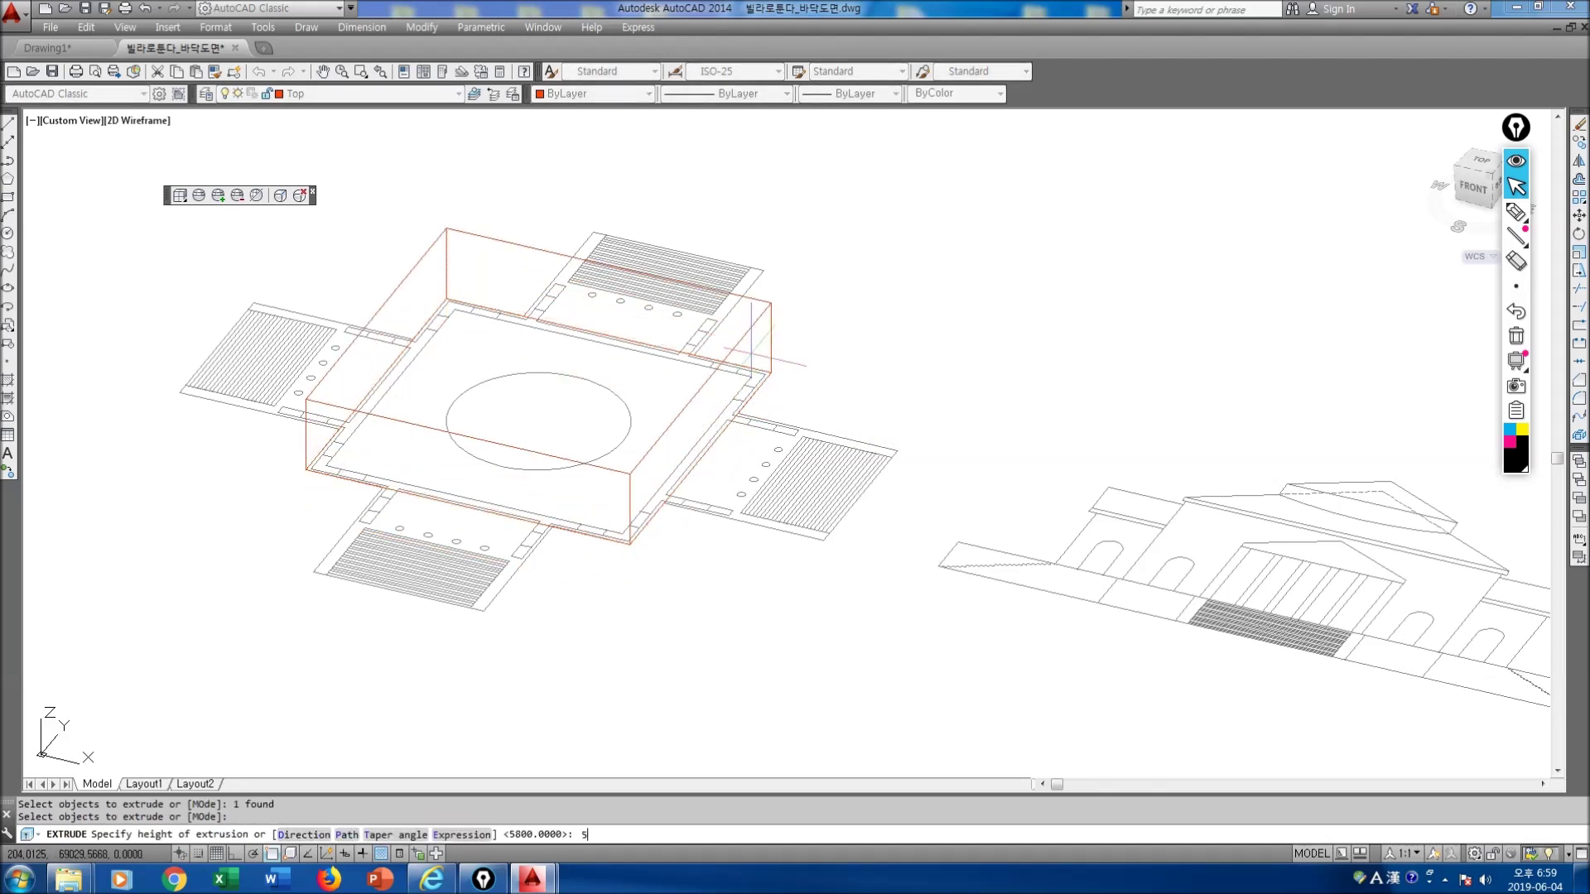
{"action": "key", "text": "Return"}
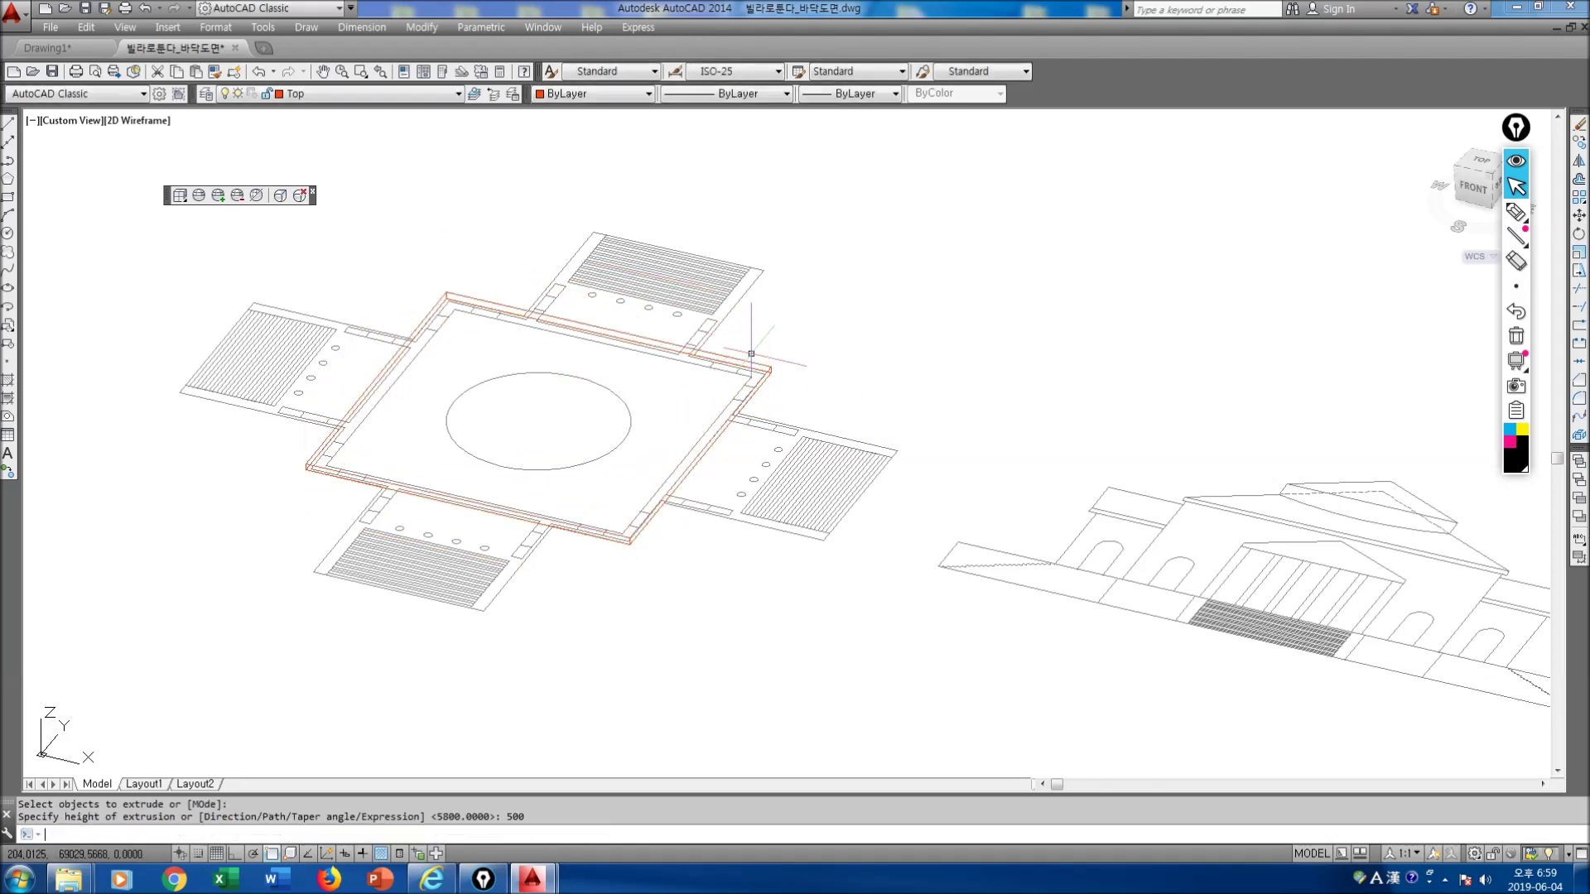
{"action": "middle_click_drag", "start_coordinate": [961, 495], "coordinate": [866, 542]}
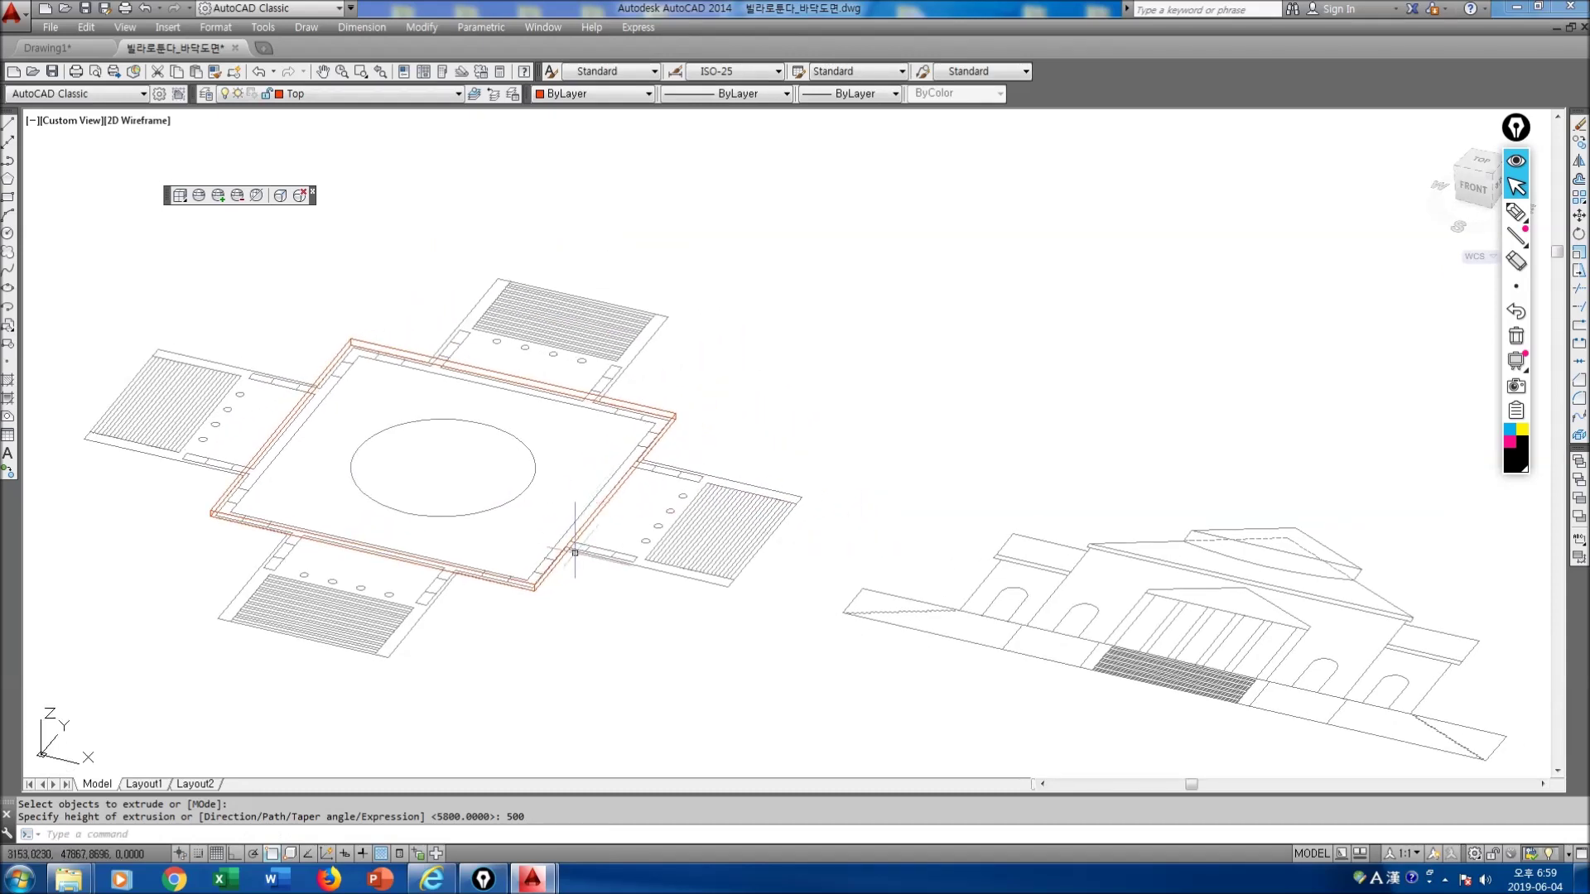
{"action": "left_click", "coordinate": [1515, 212]}
{"action": "left_click_drag", "start_coordinate": [215, 503], "coordinate": [387, 423]}
{"action": "mouse_move", "coordinate": [346, 335]}
{"action": "left_mouse_down"}
{"action": "mouse_move", "coordinate": [384, 417]}
{"action": "mouse_move", "coordinate": [646, 406]}
{"action": "left_mouse_up"}
{"action": "left_click_drag", "start_coordinate": [448, 415], "coordinate": [497, 539]}
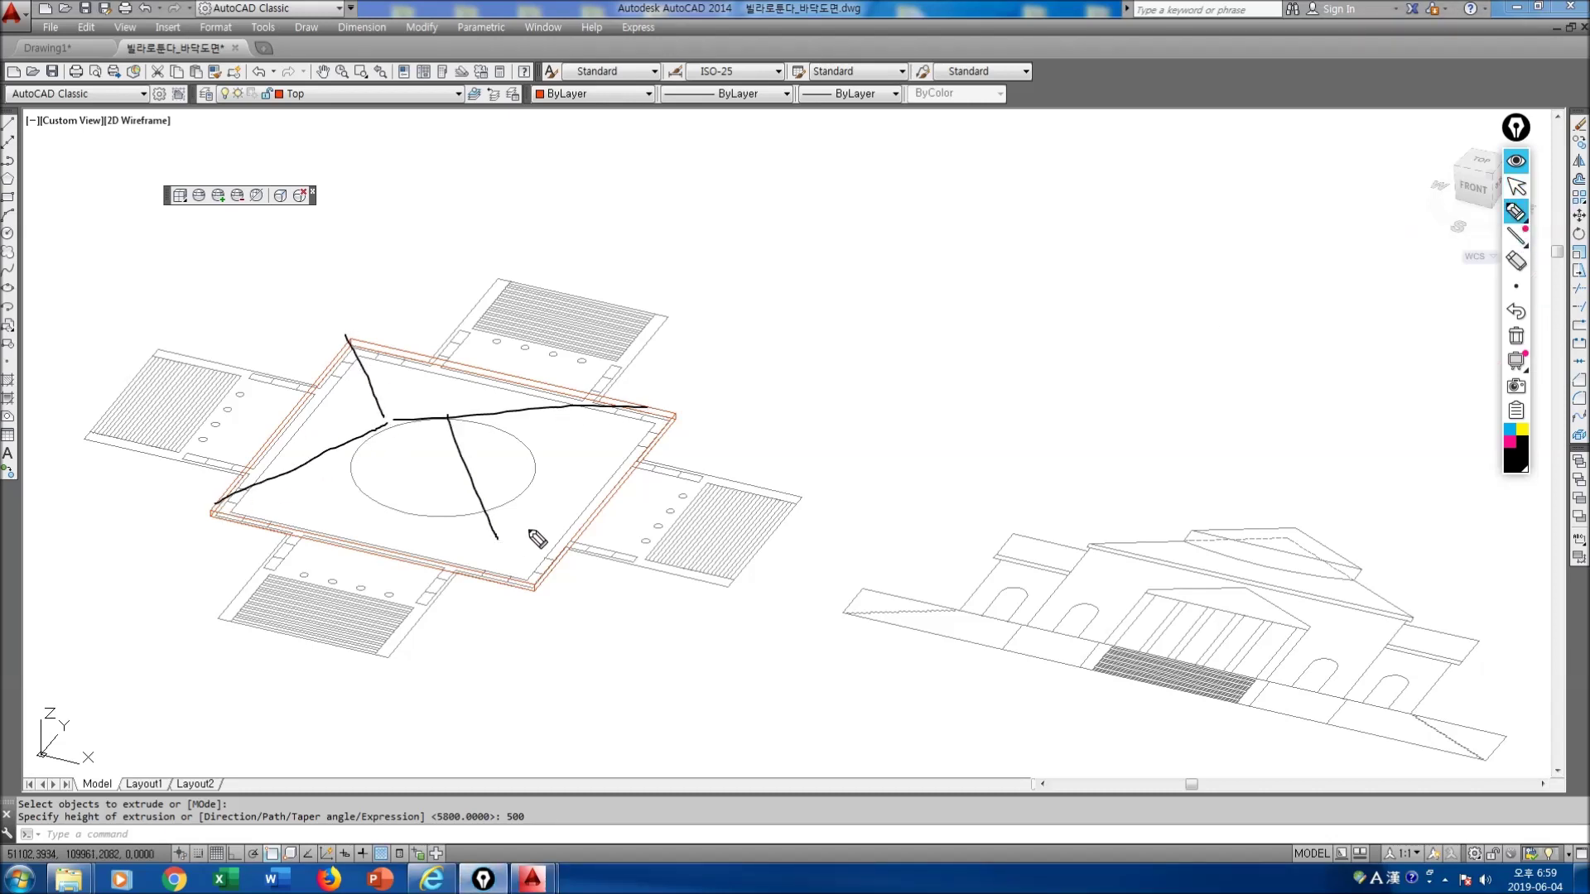
{"action": "left_click", "coordinate": [1517, 188]}
{"action": "left_click", "coordinate": [1516, 337]}
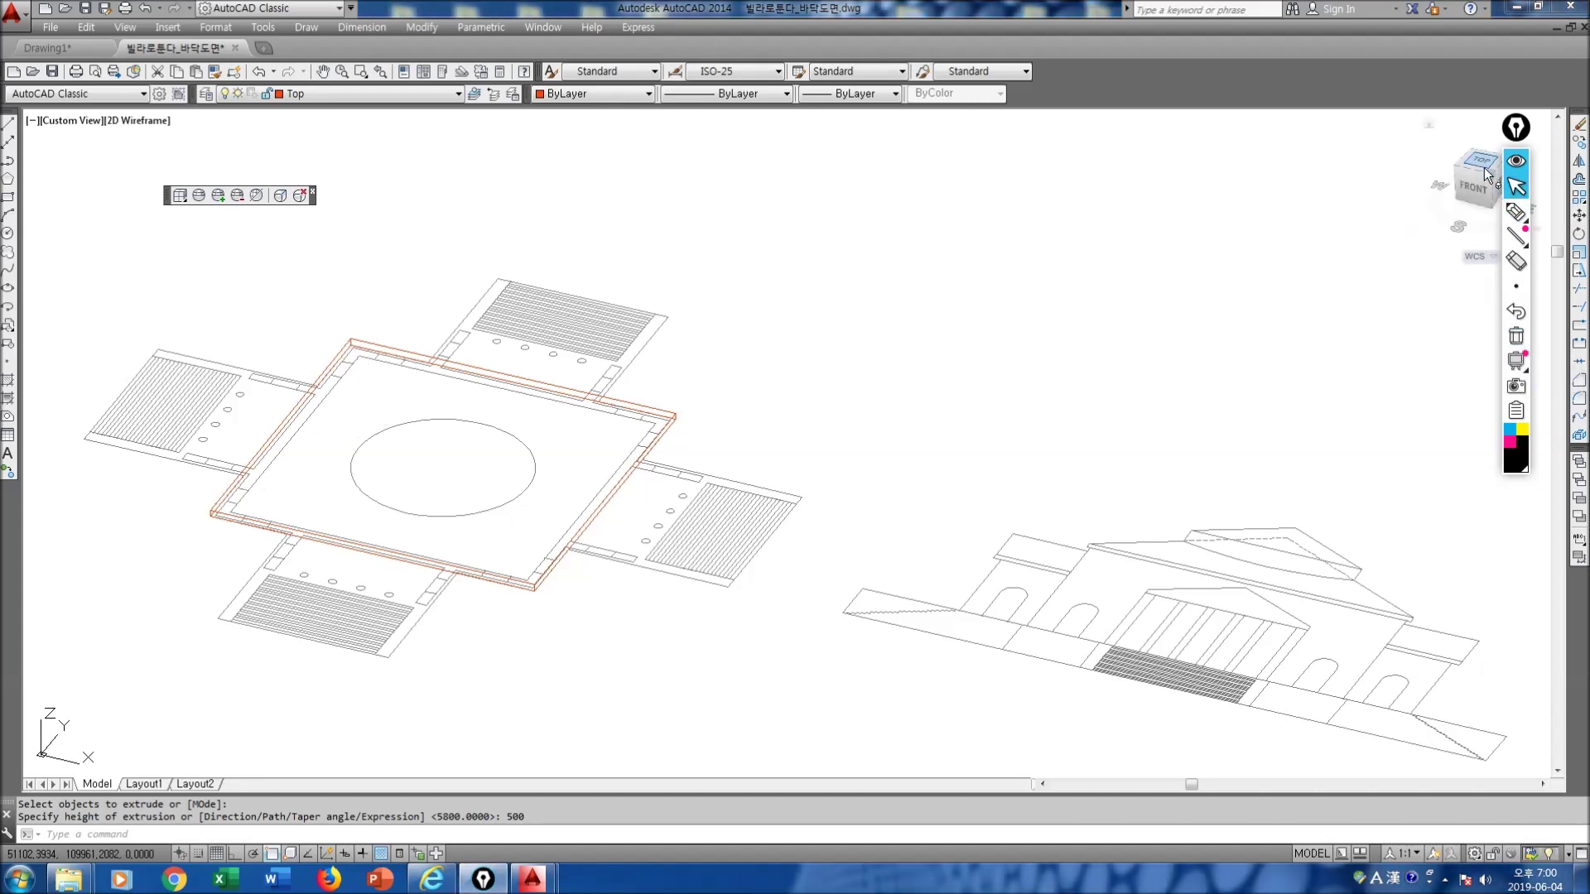
Step: Return to the top view and measure the vertical distance from the dashed roof apex to the top of the eave band in the elevation
{"action": "left_click", "coordinate": [1481, 162]}
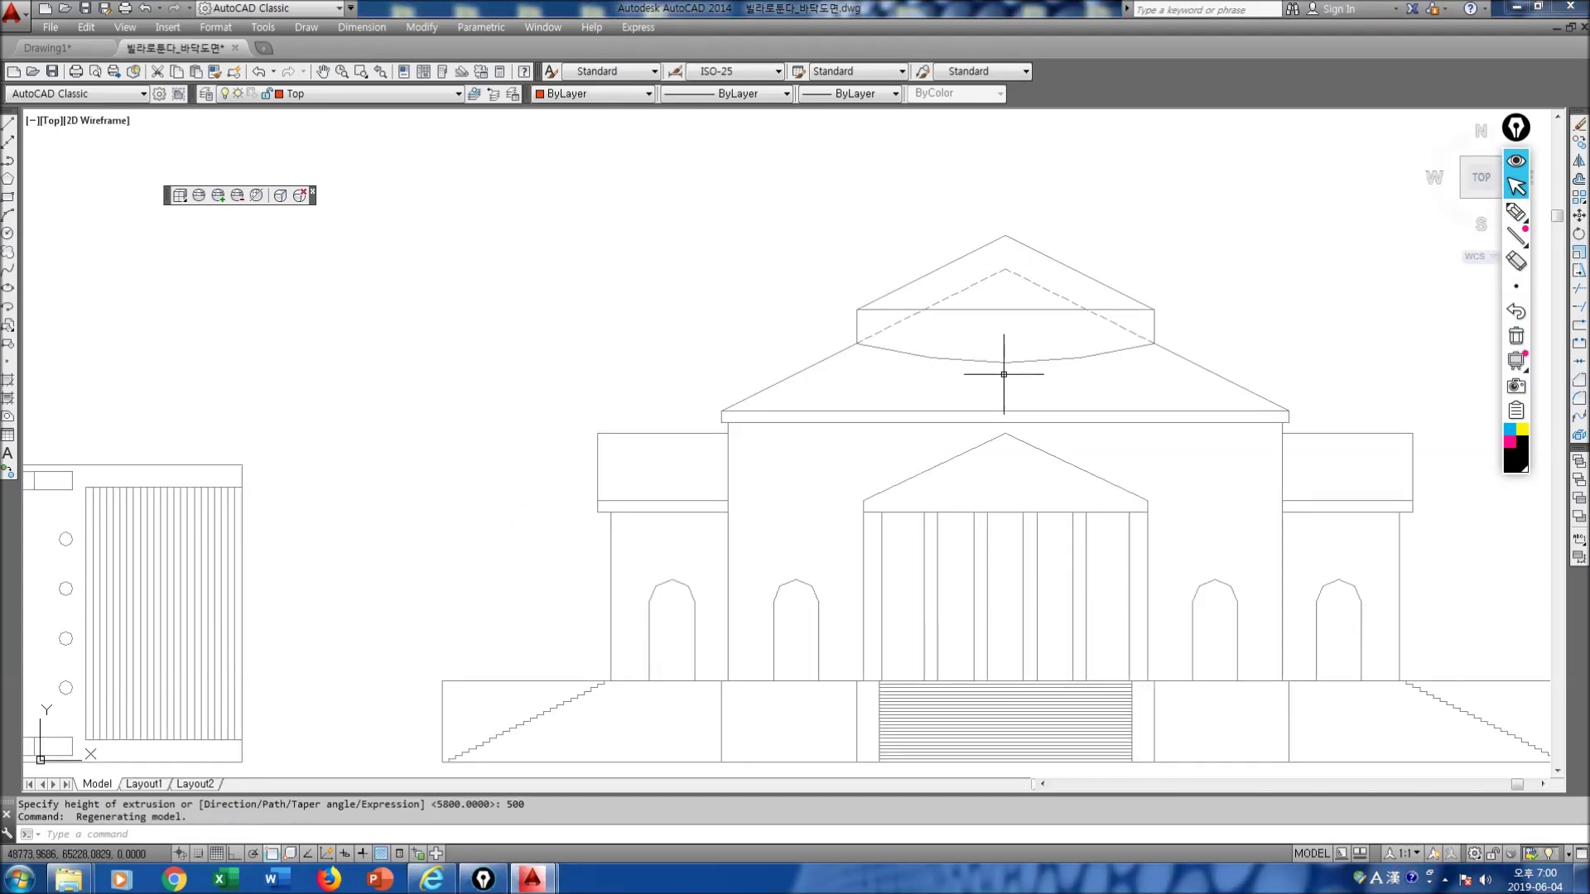
{"action": "type", "text": "dia"}
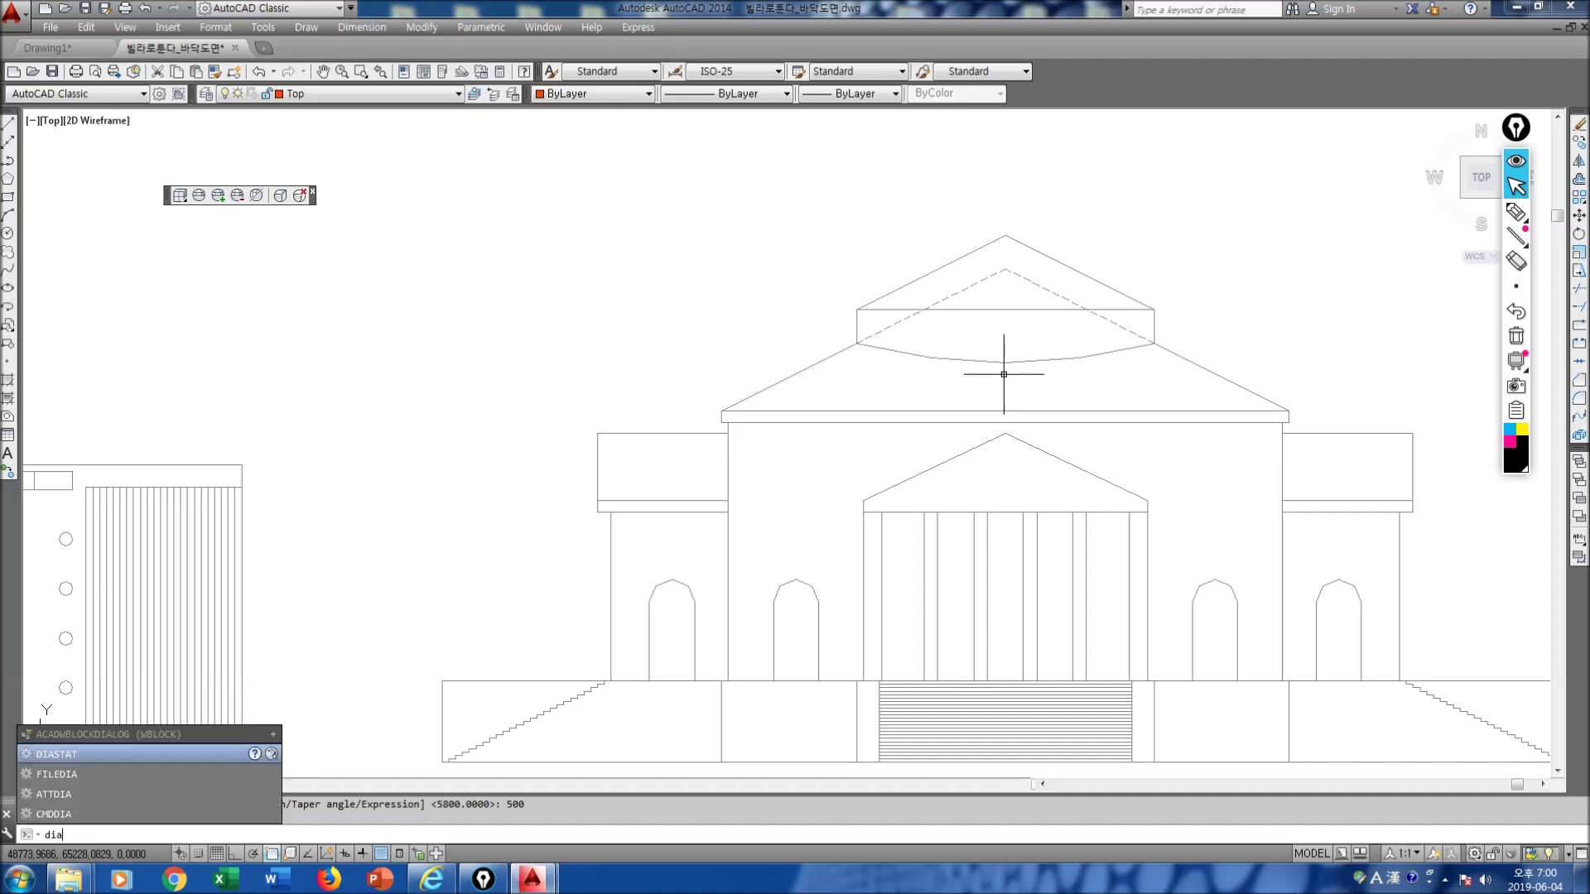
{"action": "type", "text": "s"}
{"action": "key", "text": "Return"}
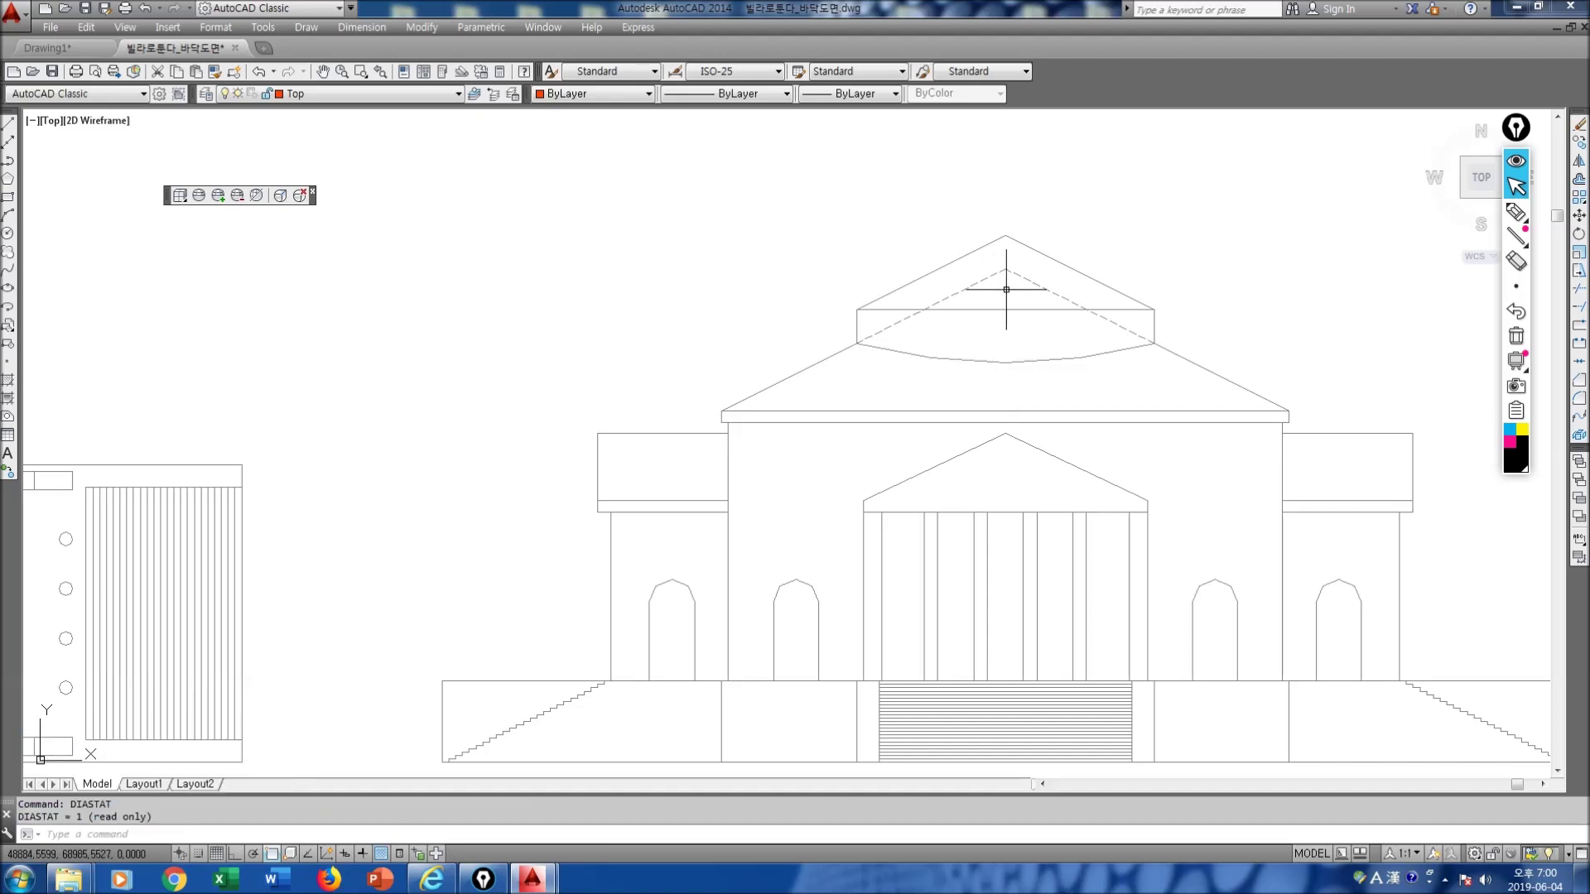
{"action": "key", "text": "Escape"}
{"action": "type", "text": "dist"}
{"action": "key", "text": "Return"}
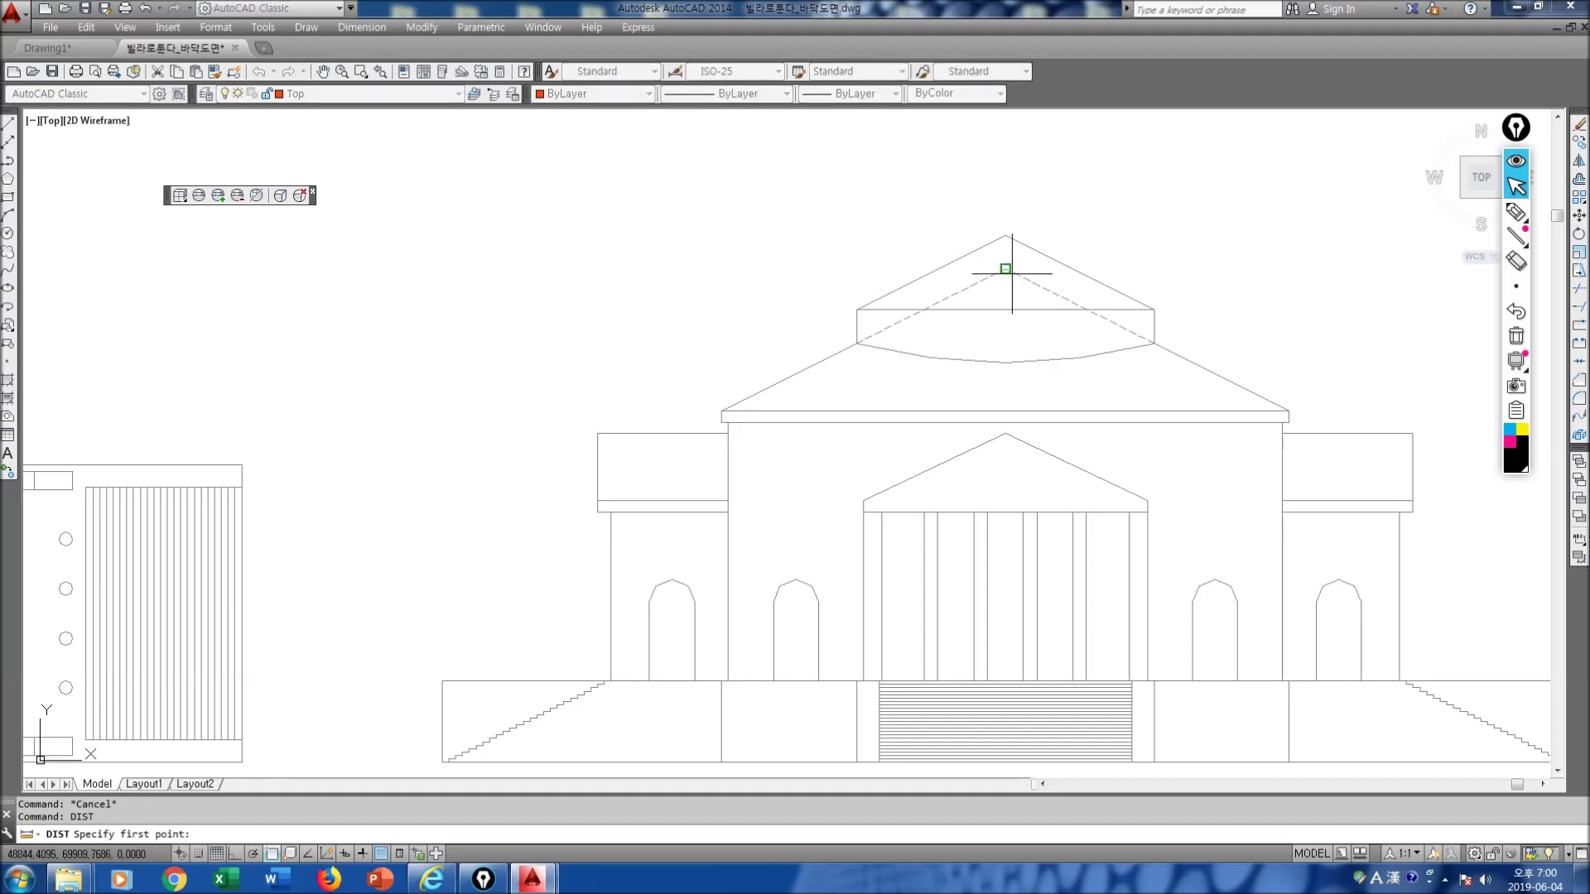
{"action": "left_click", "coordinate": [1006, 269]}
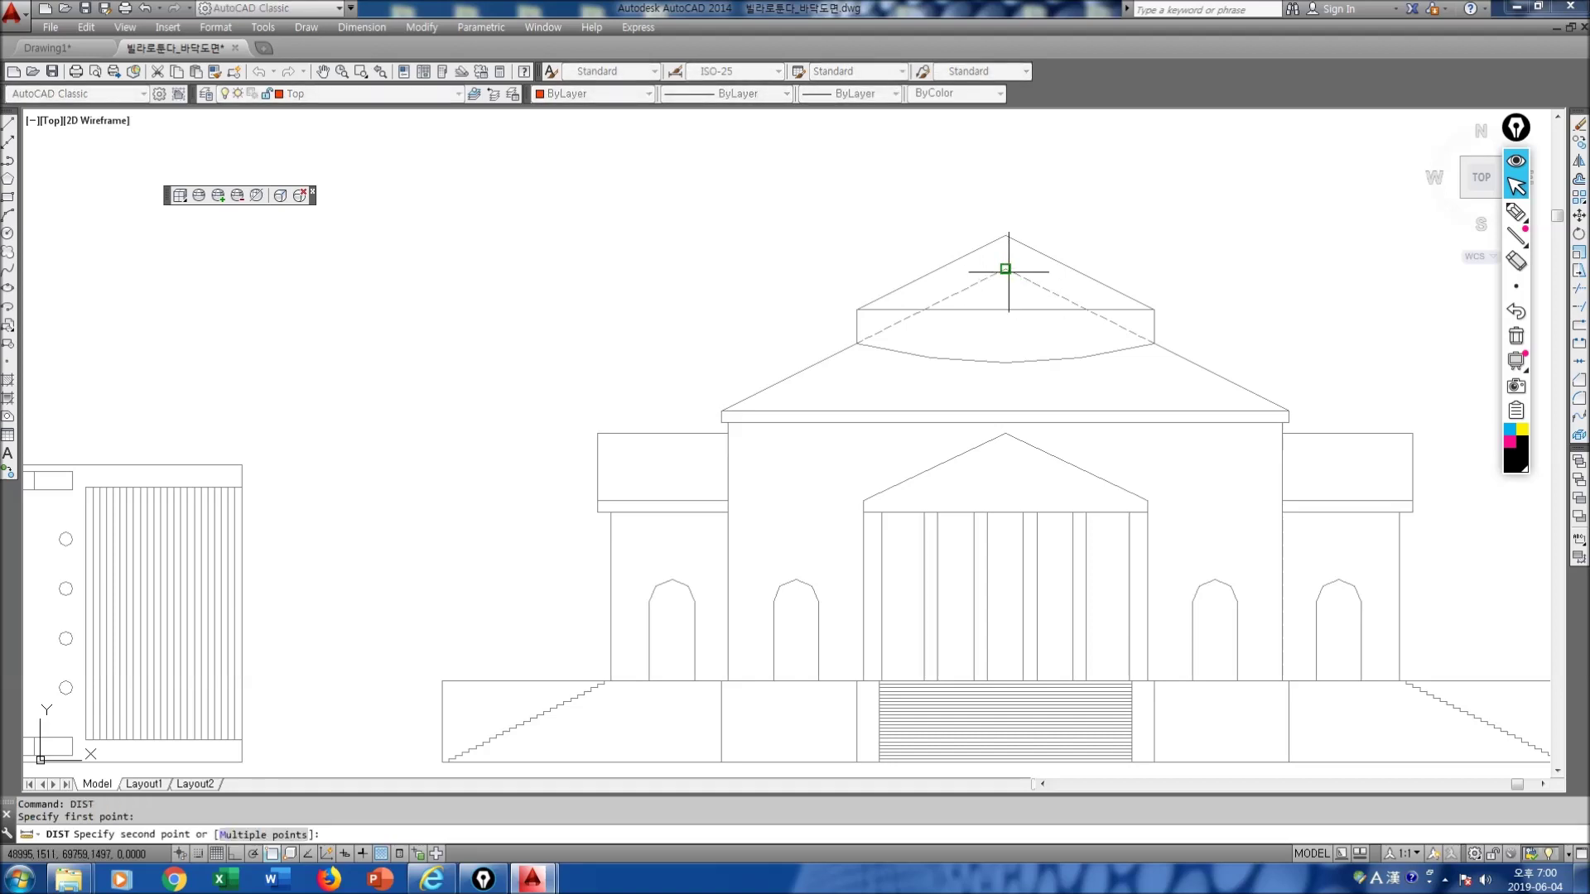
{"action": "left_click", "coordinate": [1005, 411]}
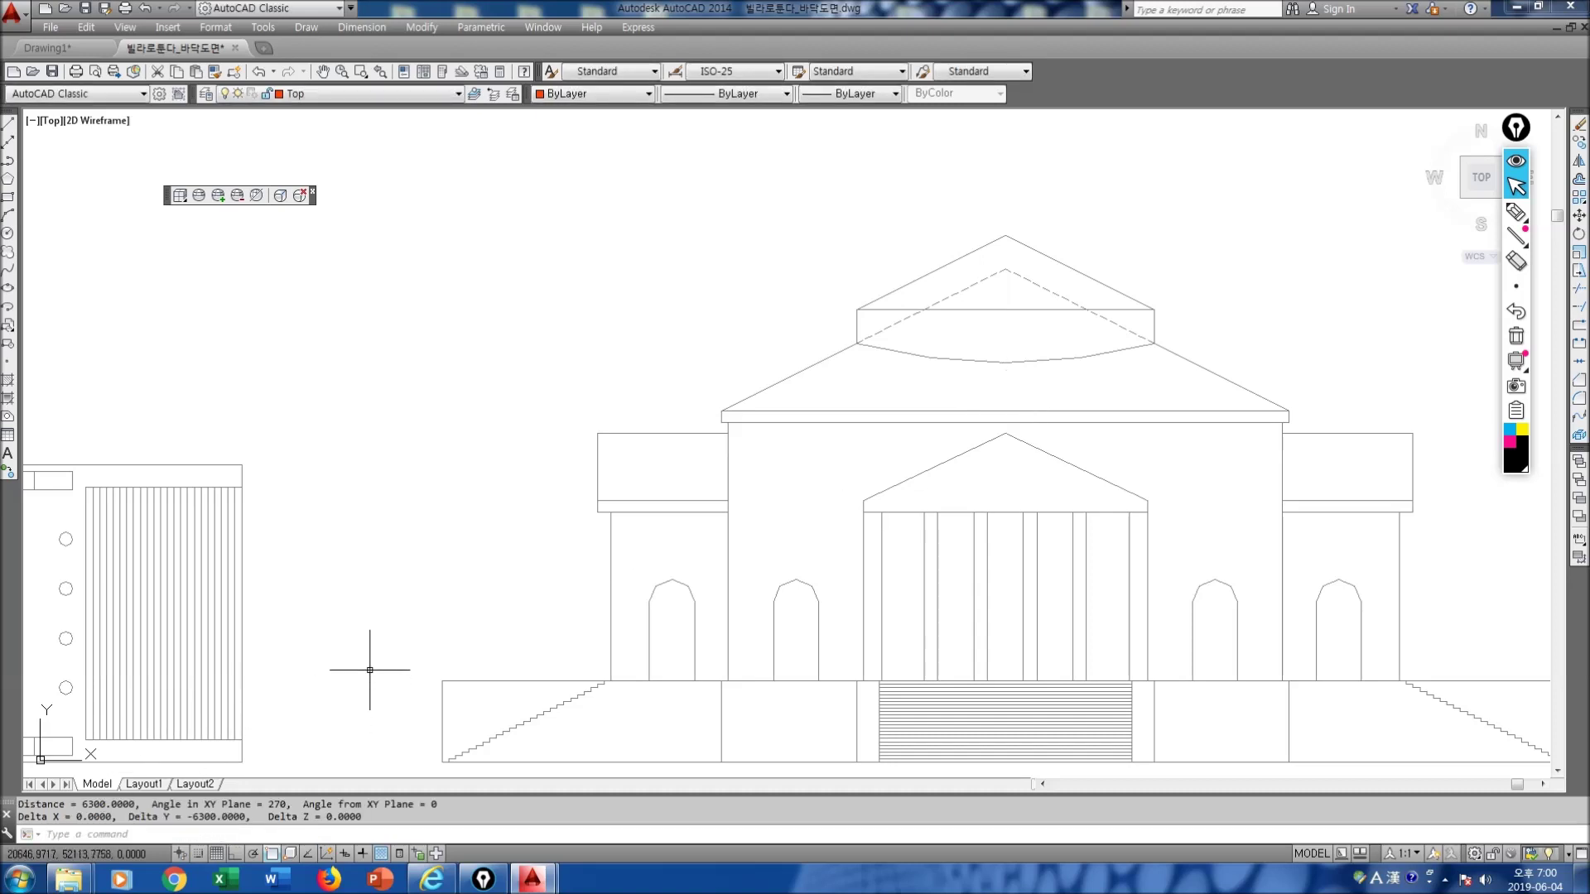
Step: Begin a four-sided pyramid in a raised 3D view using the Edge option, with its first endpoint at the eave slab's southwest top corner
{"action": "scroll", "coordinate": [370, 677], "scroll_direction": "down", "scroll_amount": 6}
{"action": "middle_click_drag", "start_coordinate": [331, 629], "coordinate": [643, 580]}
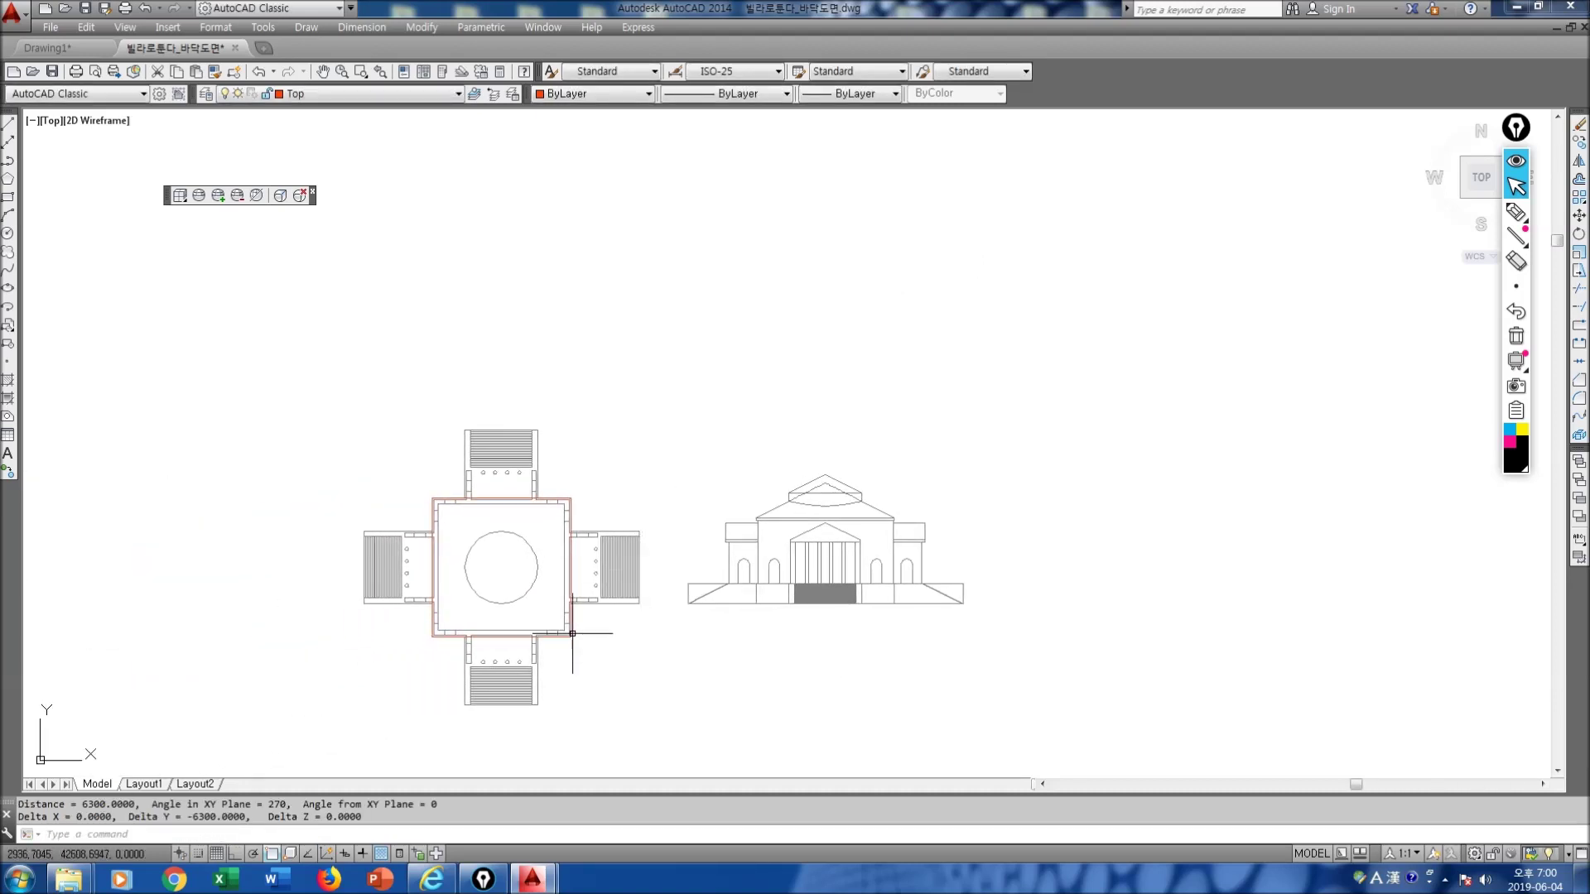
{"action": "middle_click_drag", "start_coordinate": [573, 632], "coordinate": [652, 626]}
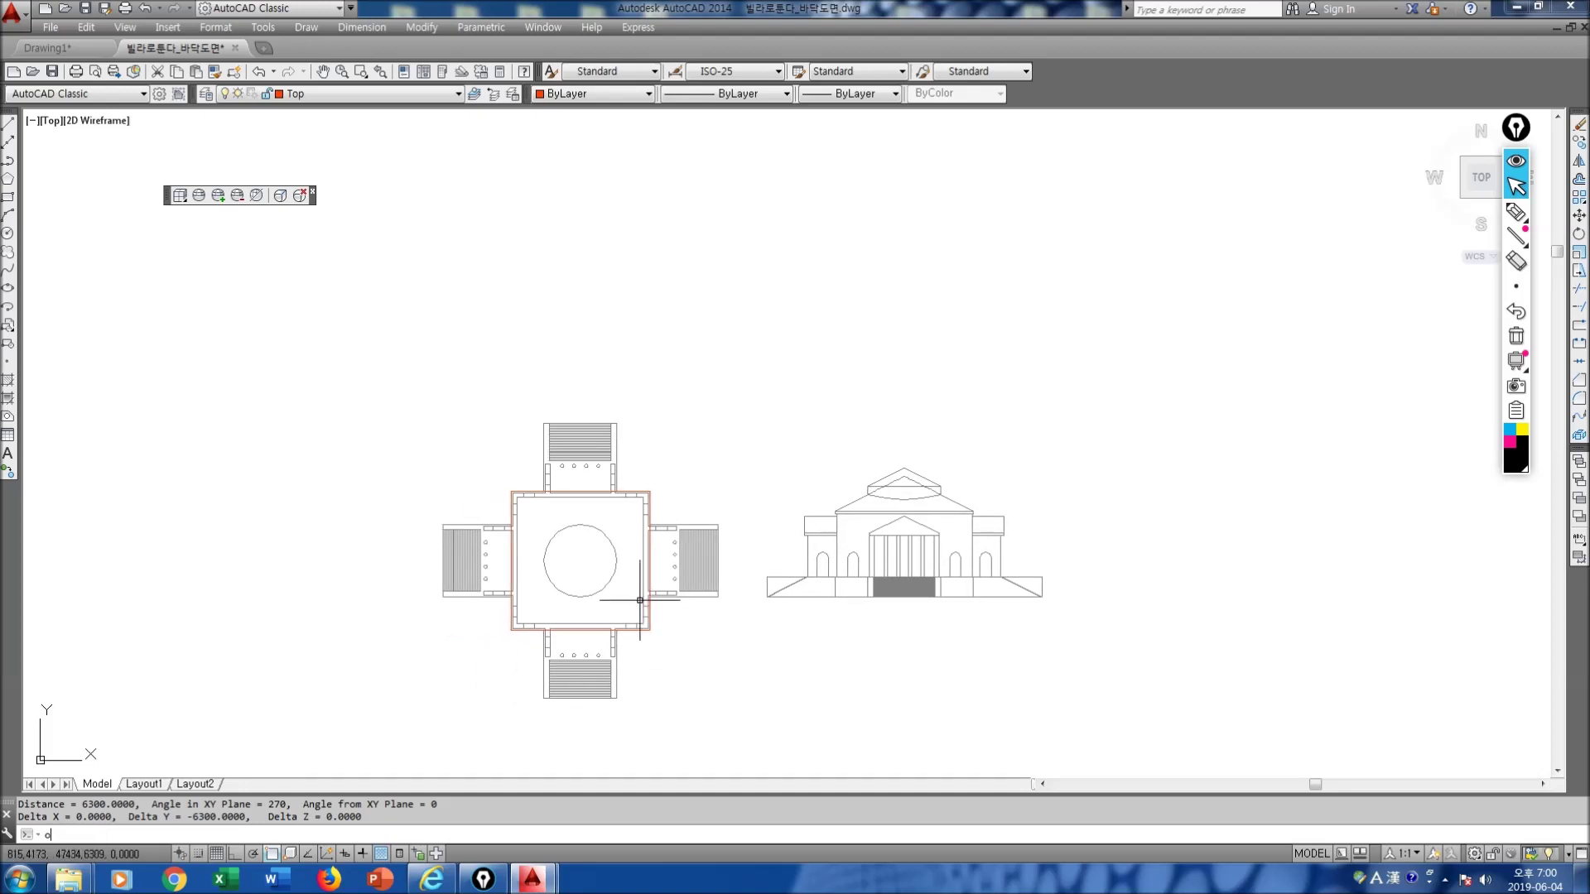
{"action": "type", "text": "it"}
{"action": "key", "text": "Return"}
{"action": "mouse_move", "coordinate": [639, 598]}
{"action": "left_mouse_down"}
{"action": "mouse_move", "coordinate": [588, 489]}
{"action": "mouse_move", "coordinate": [629, 595]}
{"action": "left_mouse_up"}
{"action": "scroll", "coordinate": [665, 598], "scroll_direction": "up", "scroll_amount": 3}
{"action": "key", "text": "Escape"}
{"action": "type", "text": "pyram"}
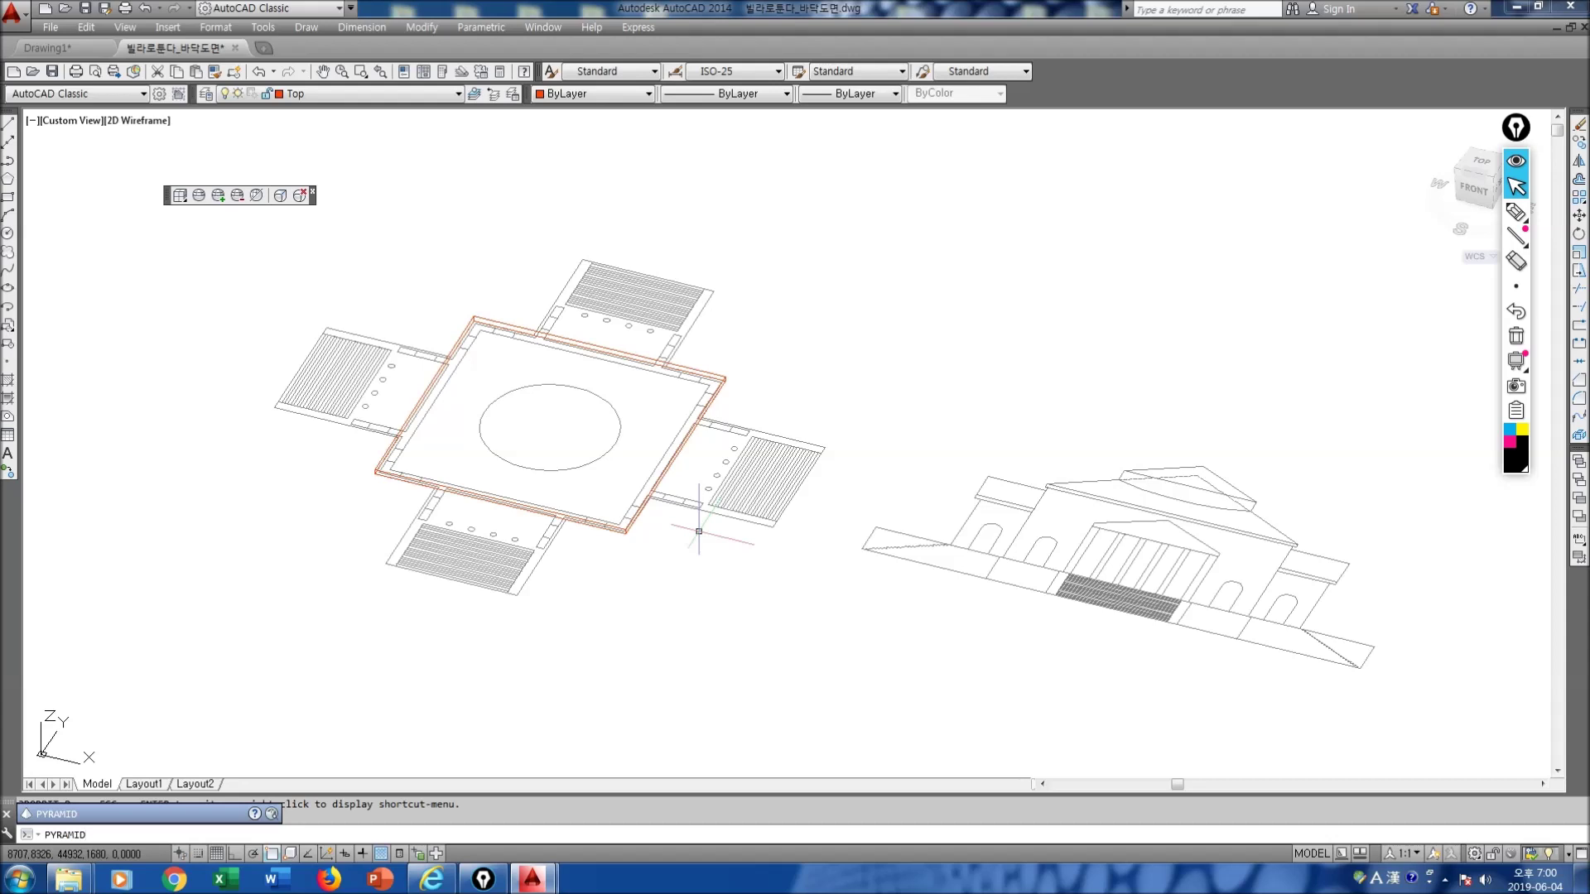
{"action": "type", "text": "id"}
{"action": "key", "text": "Return"}
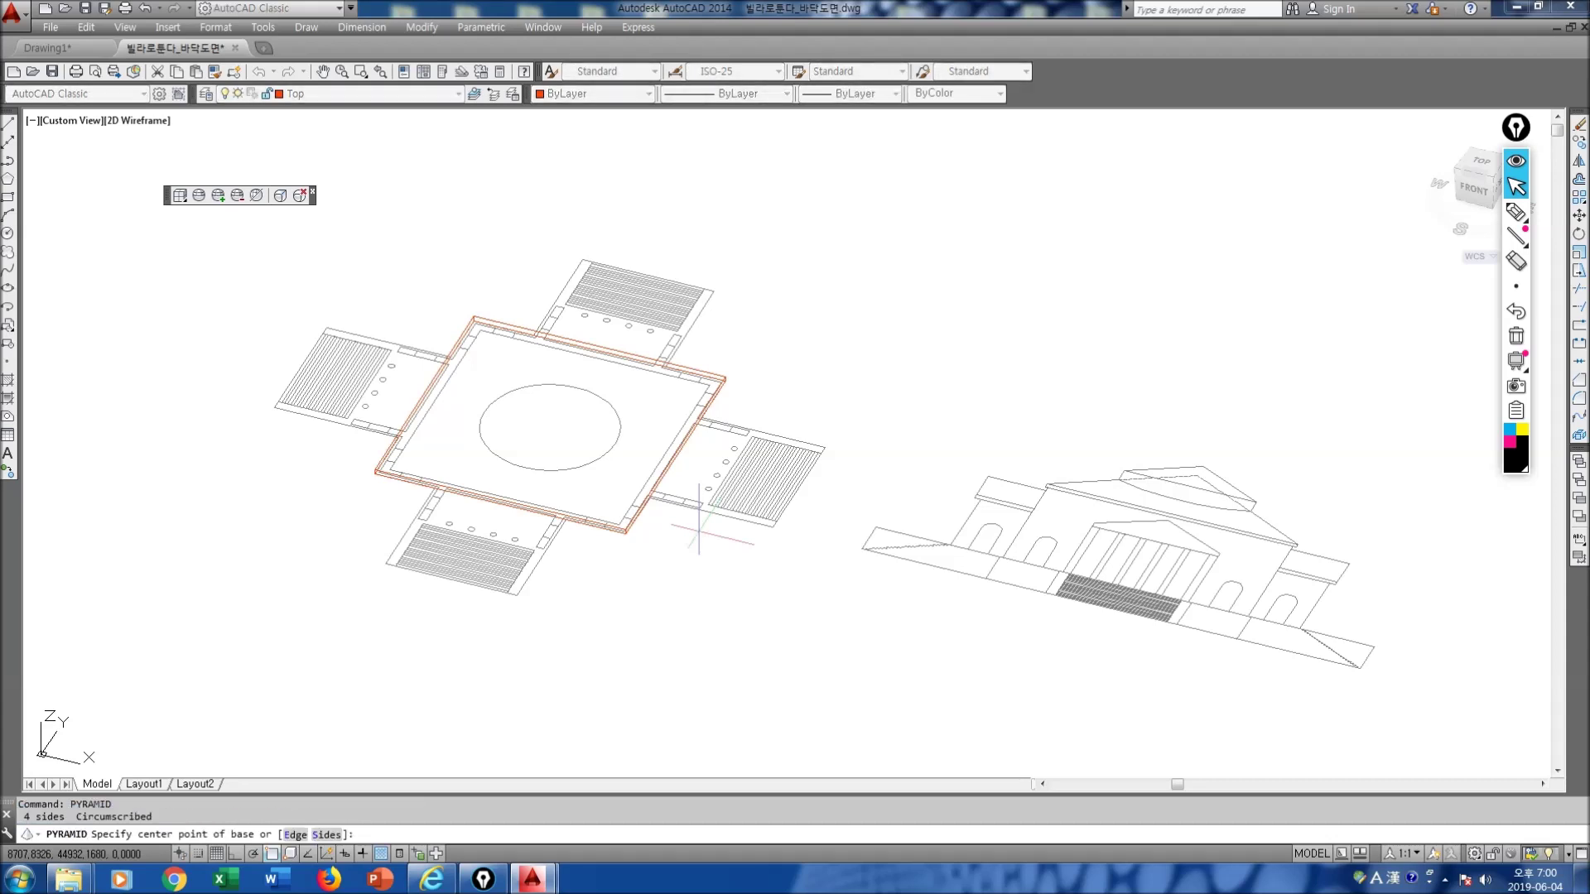
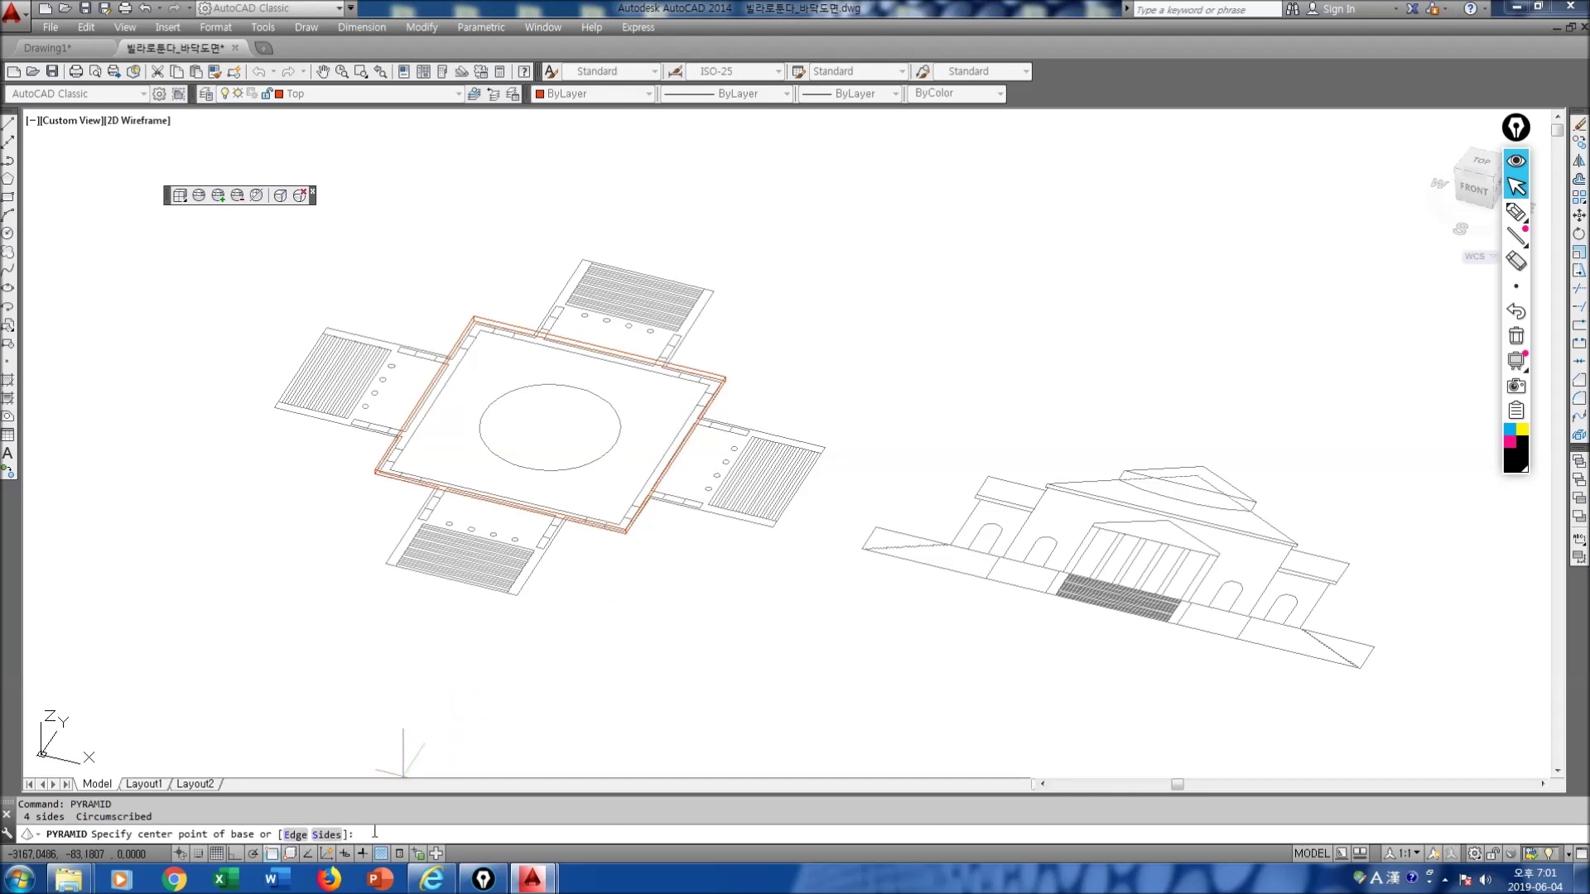
{"action": "key", "text": "Return"}
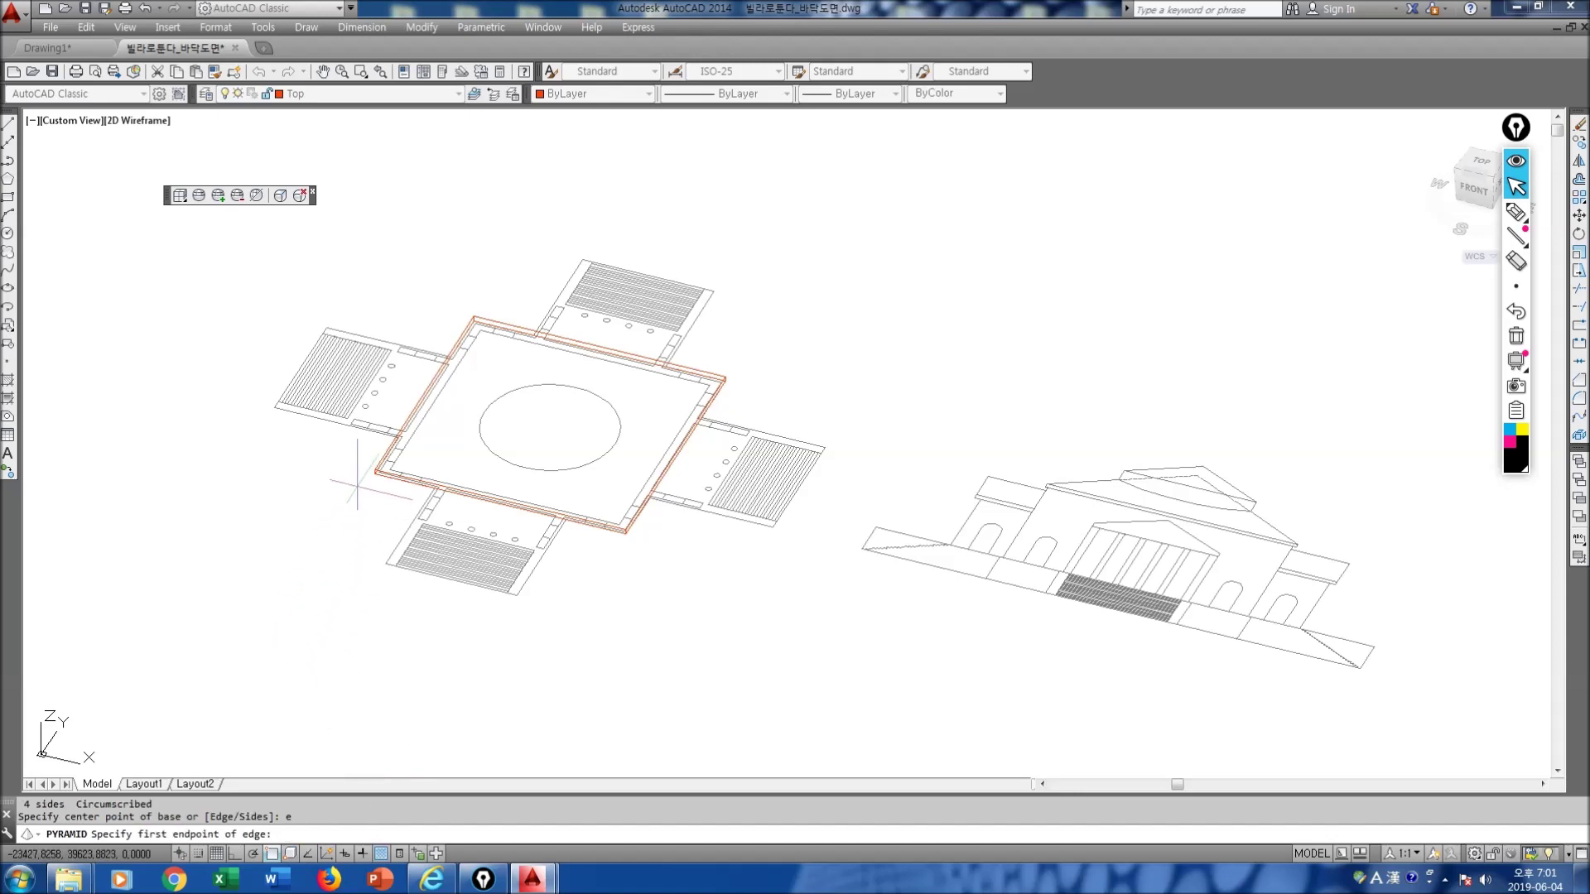
{"action": "scroll", "coordinate": [365, 478], "scroll_direction": "up", "scroll_amount": 3}
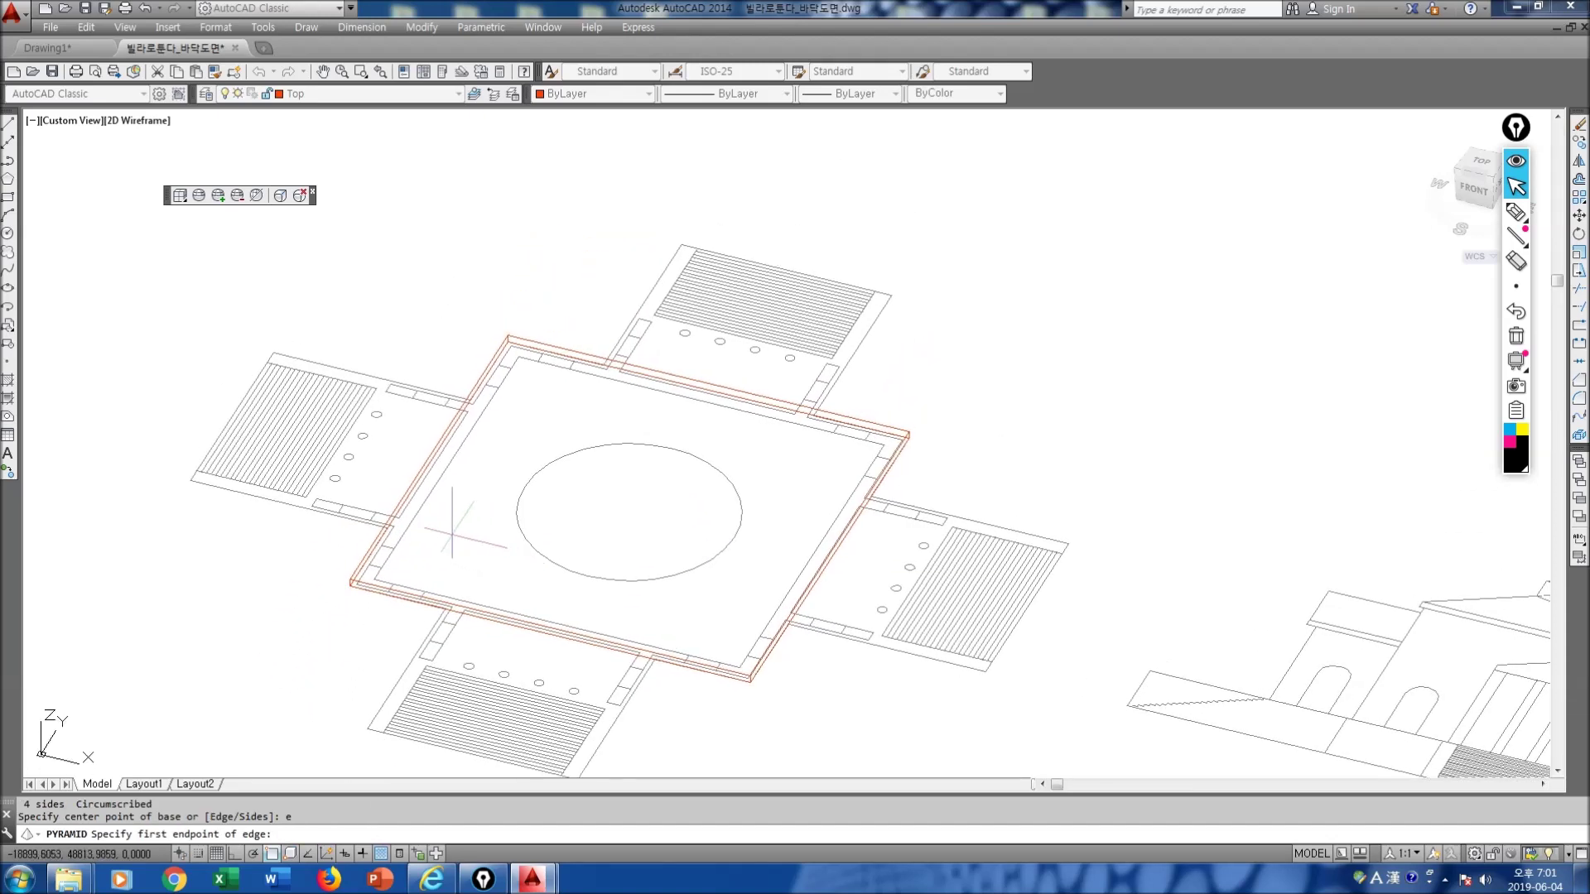
{"action": "scroll", "coordinate": [458, 534], "scroll_direction": "up", "scroll_amount": 1}
{"action": "scroll", "coordinate": [633, 514], "scroll_direction": "up", "scroll_amount": 2}
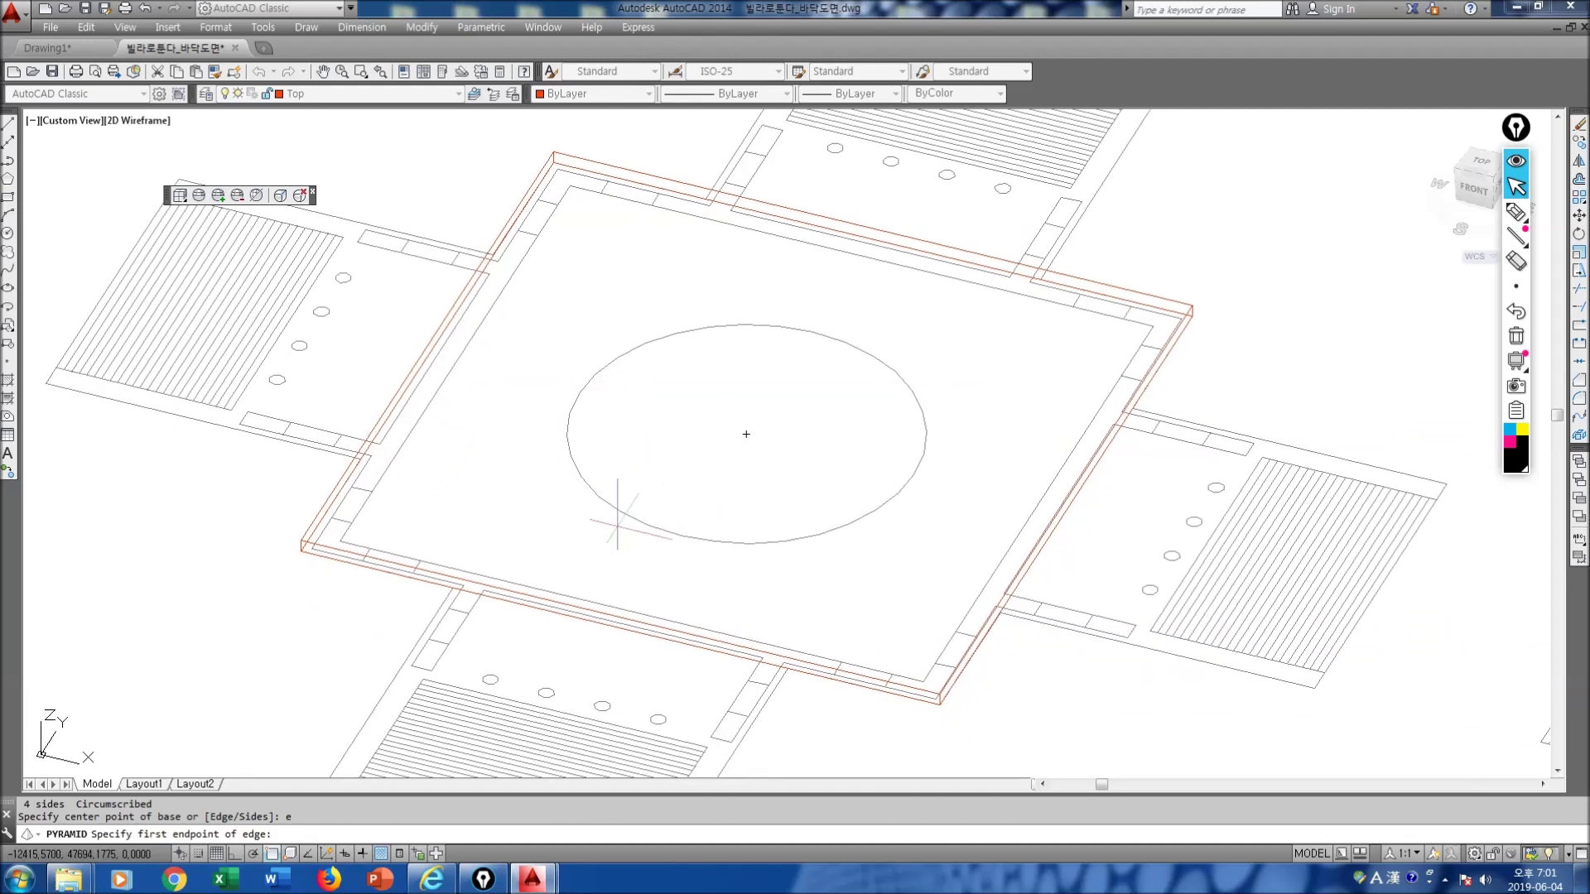
{"action": "left_click", "coordinate": [300, 541]}
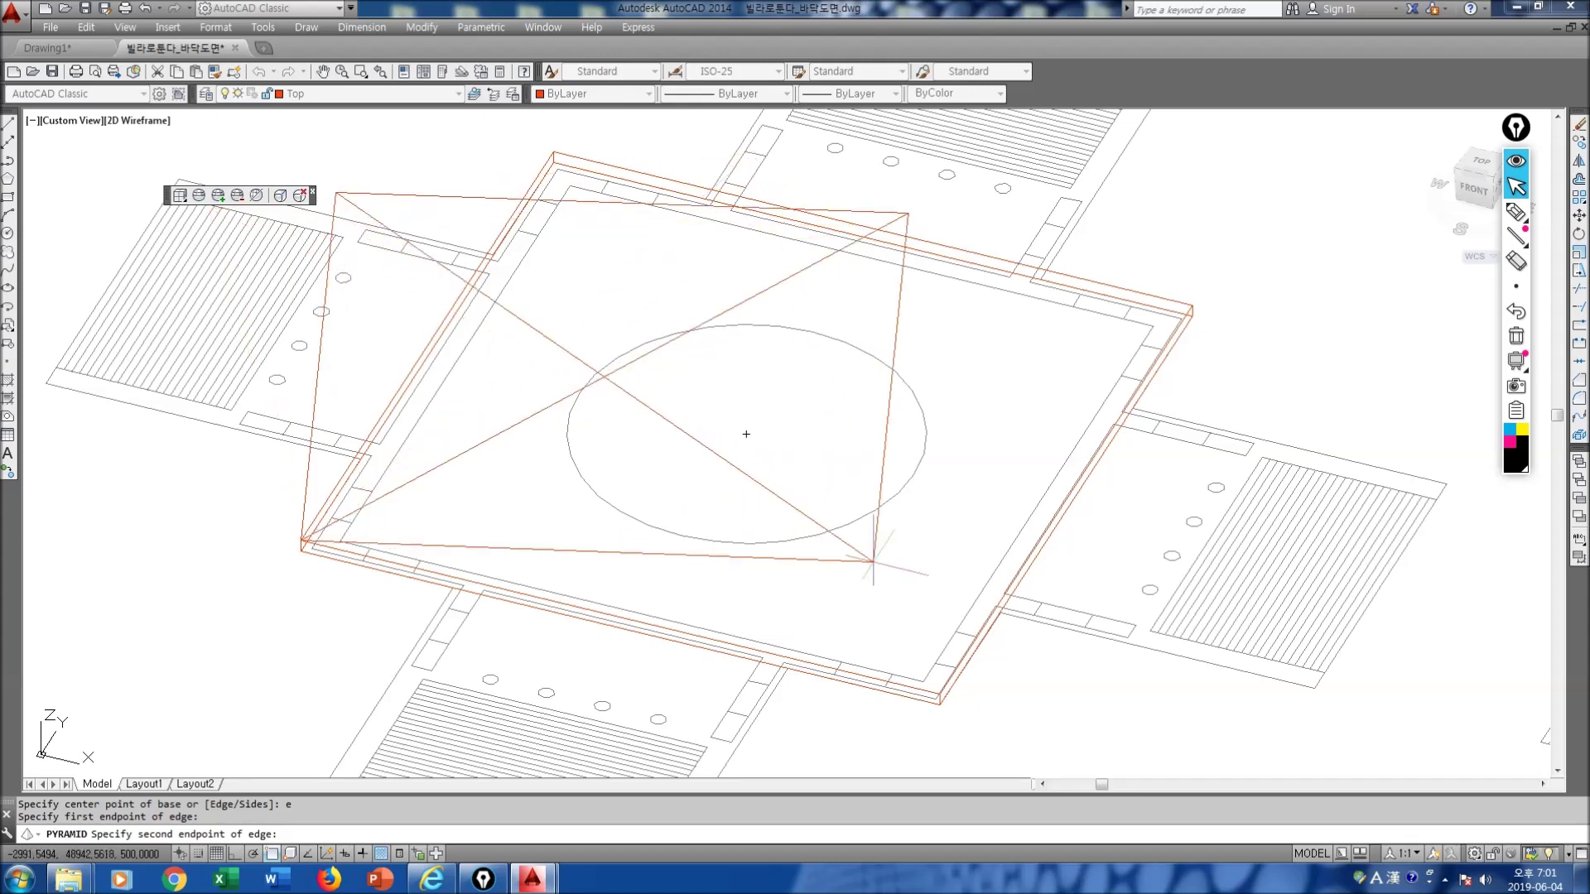
Step: Complete the pyramid with its second edge endpoint at the slab's southeast top corner and the roof height measured in the elevation
{"action": "scroll", "coordinate": [940, 650], "scroll_direction": "up", "scroll_amount": 3}
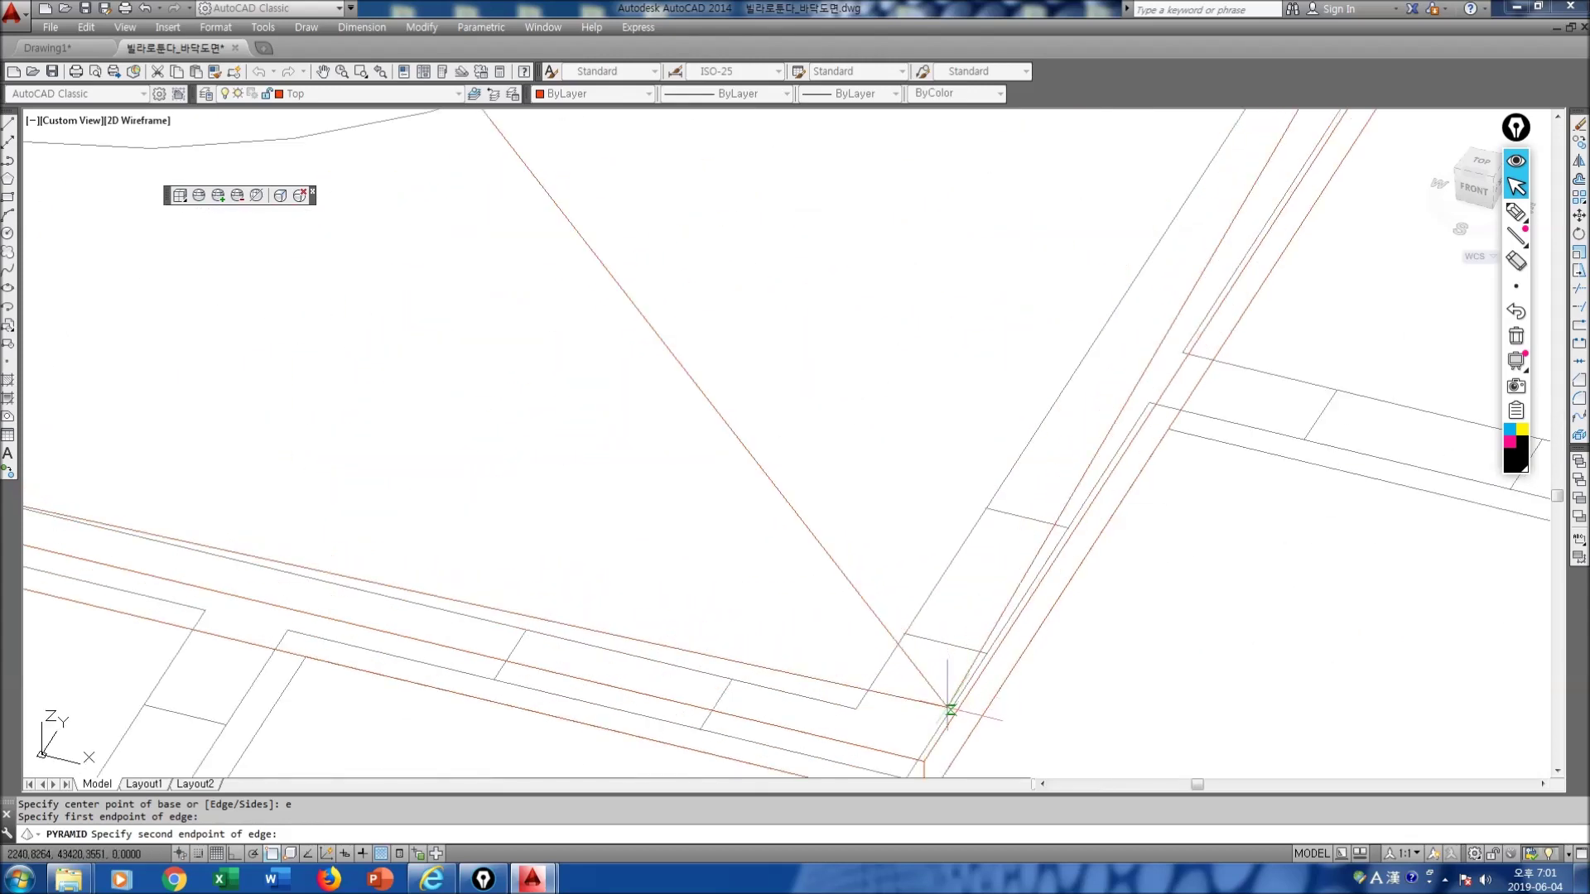
{"action": "scroll", "coordinate": [919, 686], "scroll_direction": "down", "scroll_amount": 2}
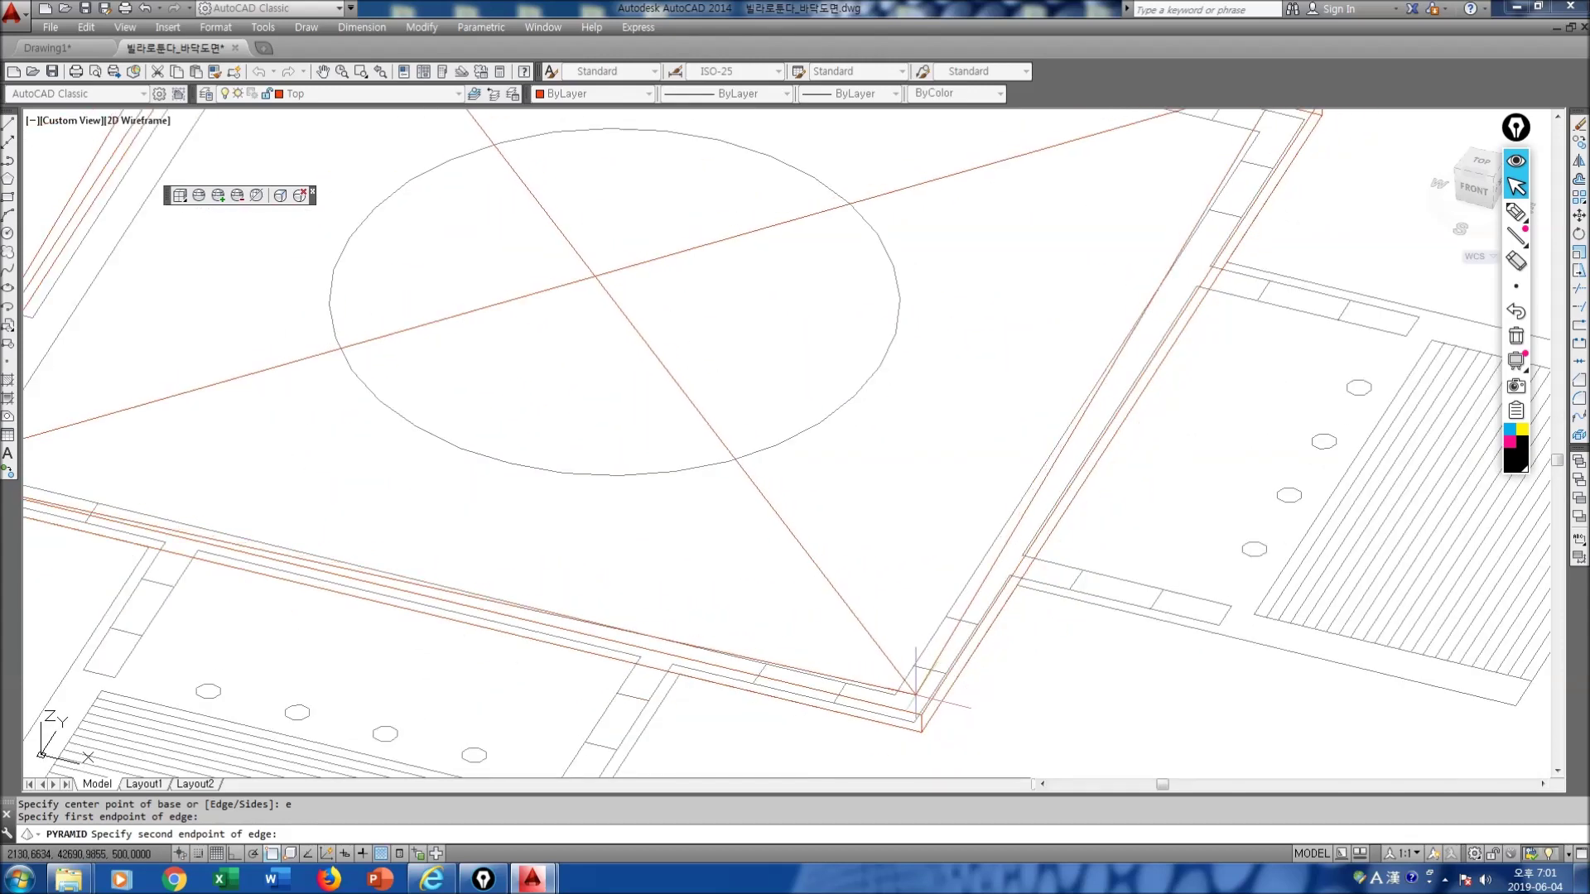
{"action": "scroll", "coordinate": [918, 696], "scroll_direction": "up", "scroll_amount": 2}
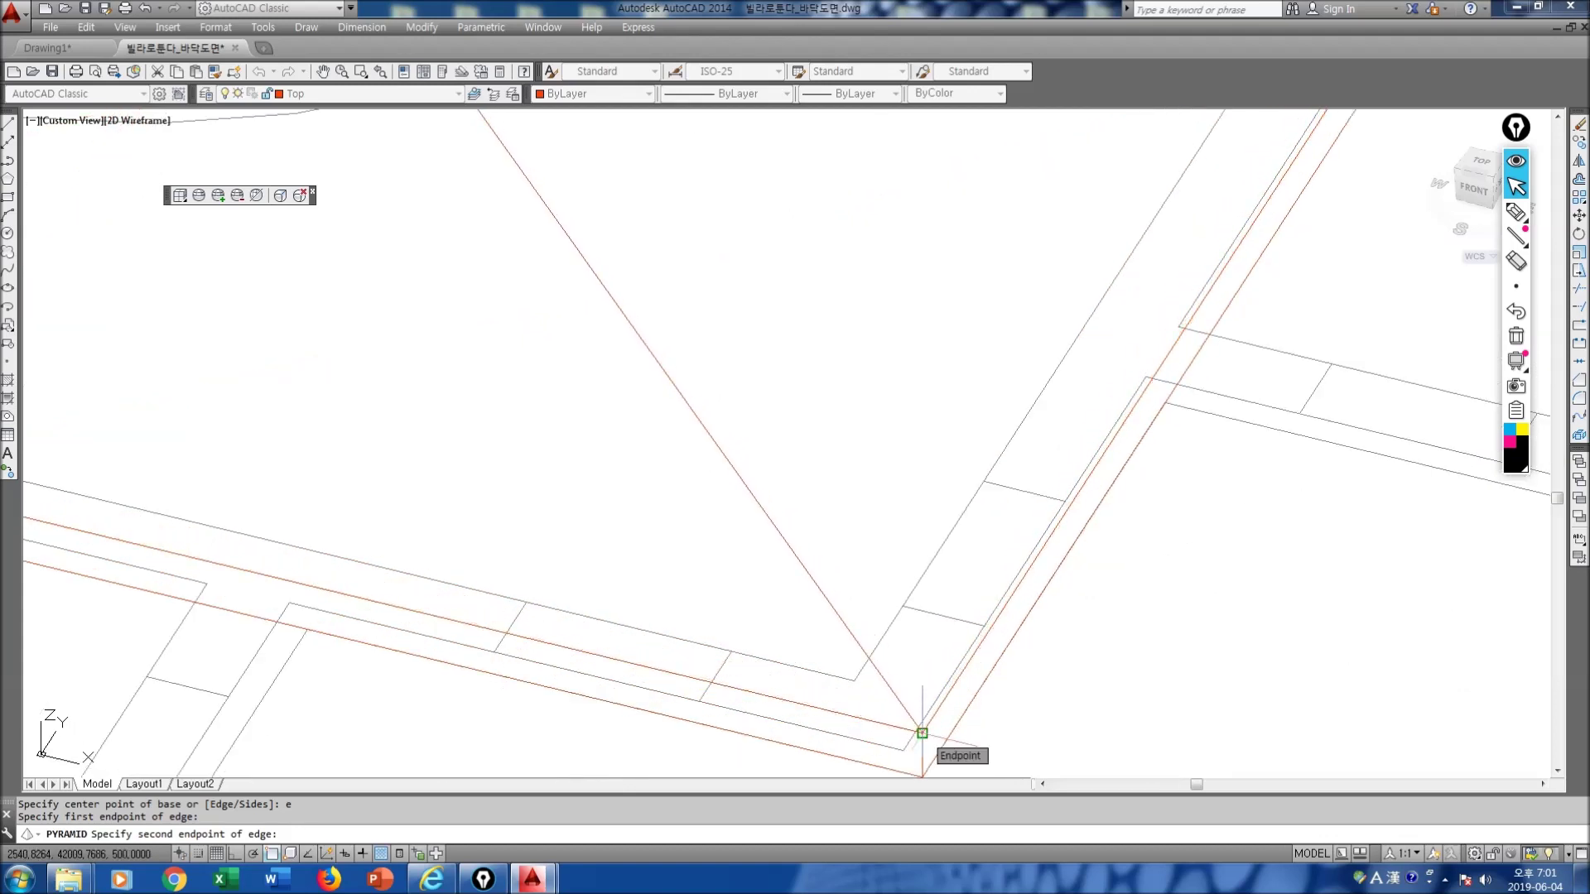
{"action": "left_click", "coordinate": [921, 733]}
{"action": "scroll", "coordinate": [920, 721], "scroll_direction": "down", "scroll_amount": 3}
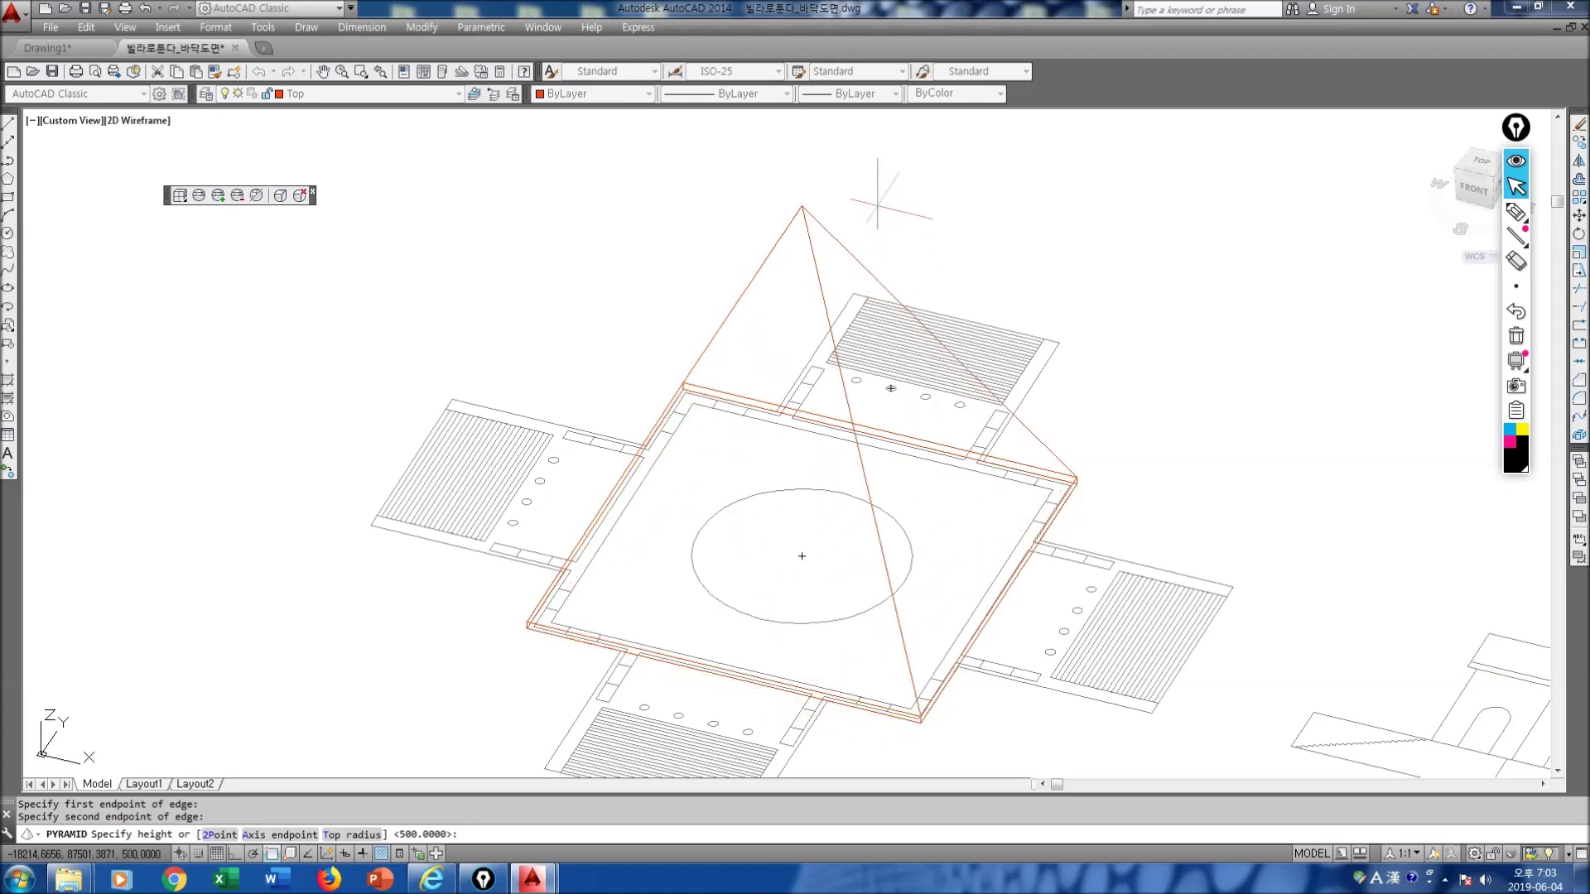
{"action": "key", "text": "Return"}
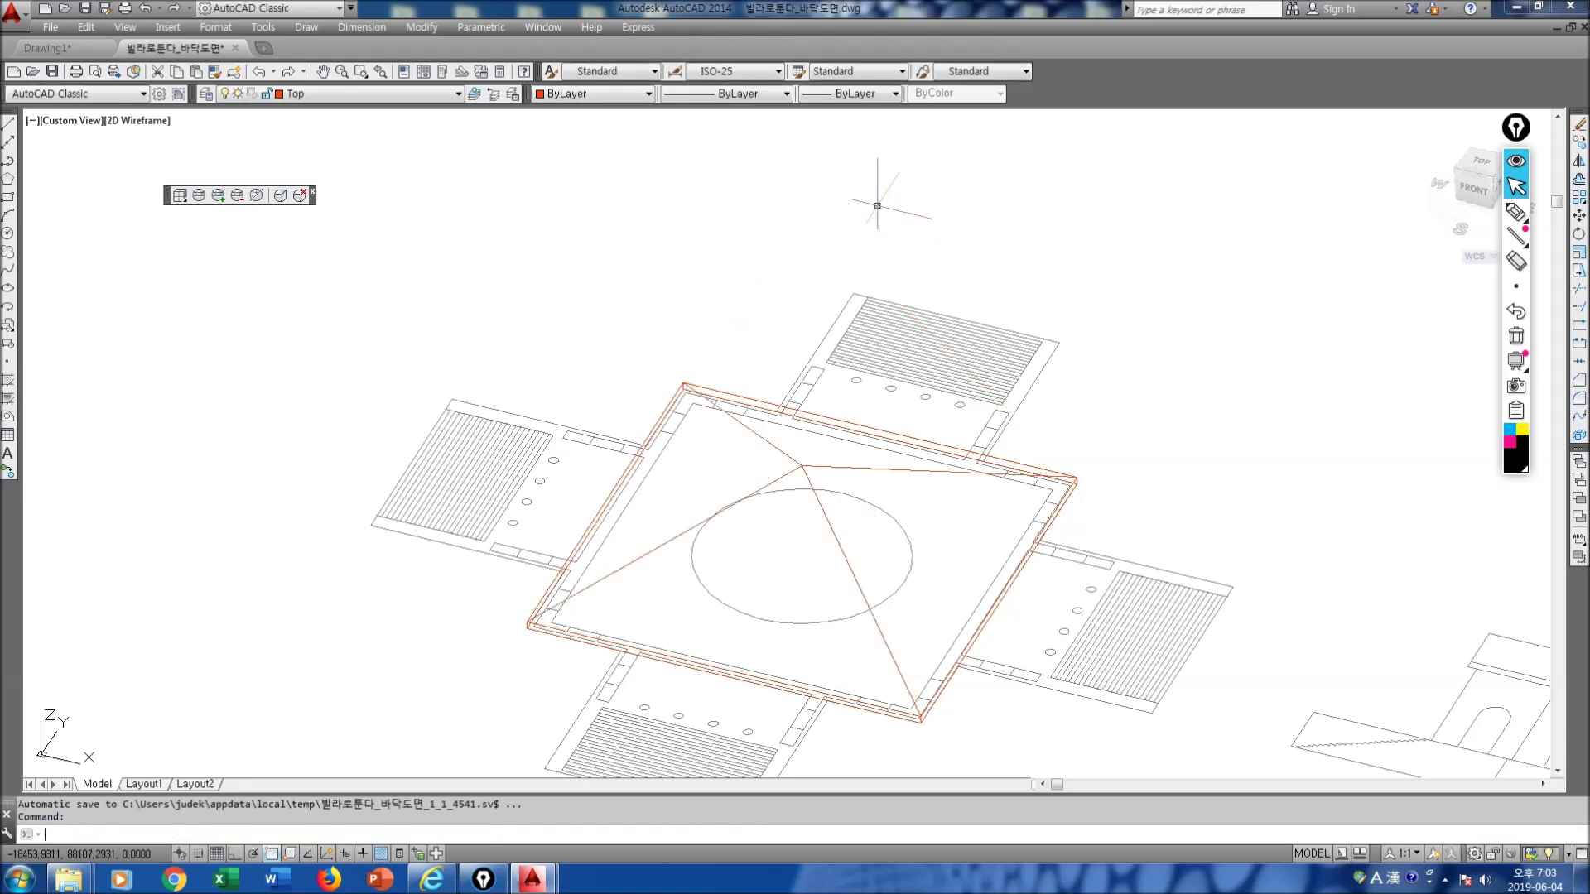
{"action": "key", "text": "Escape"}
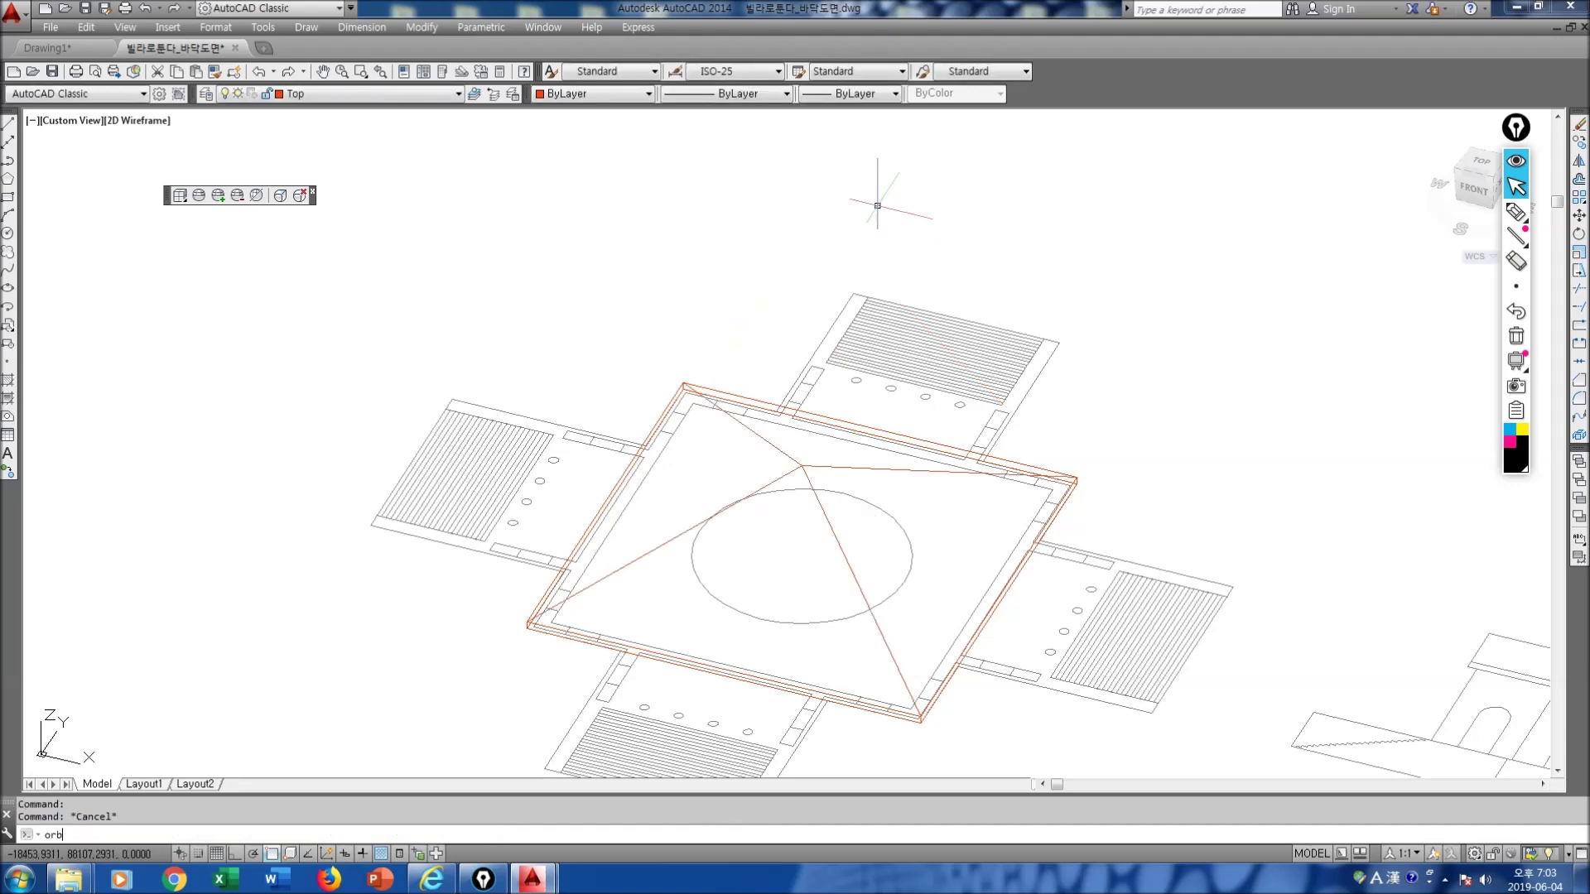
Step: Orbit around the finished pyramid roof, return to the top view and frame the front elevation's dome
{"action": "type", "text": "orb"}
{"action": "key", "text": "Return"}
{"action": "left_click_drag", "start_coordinate": [860, 583], "coordinate": [977, 575]}
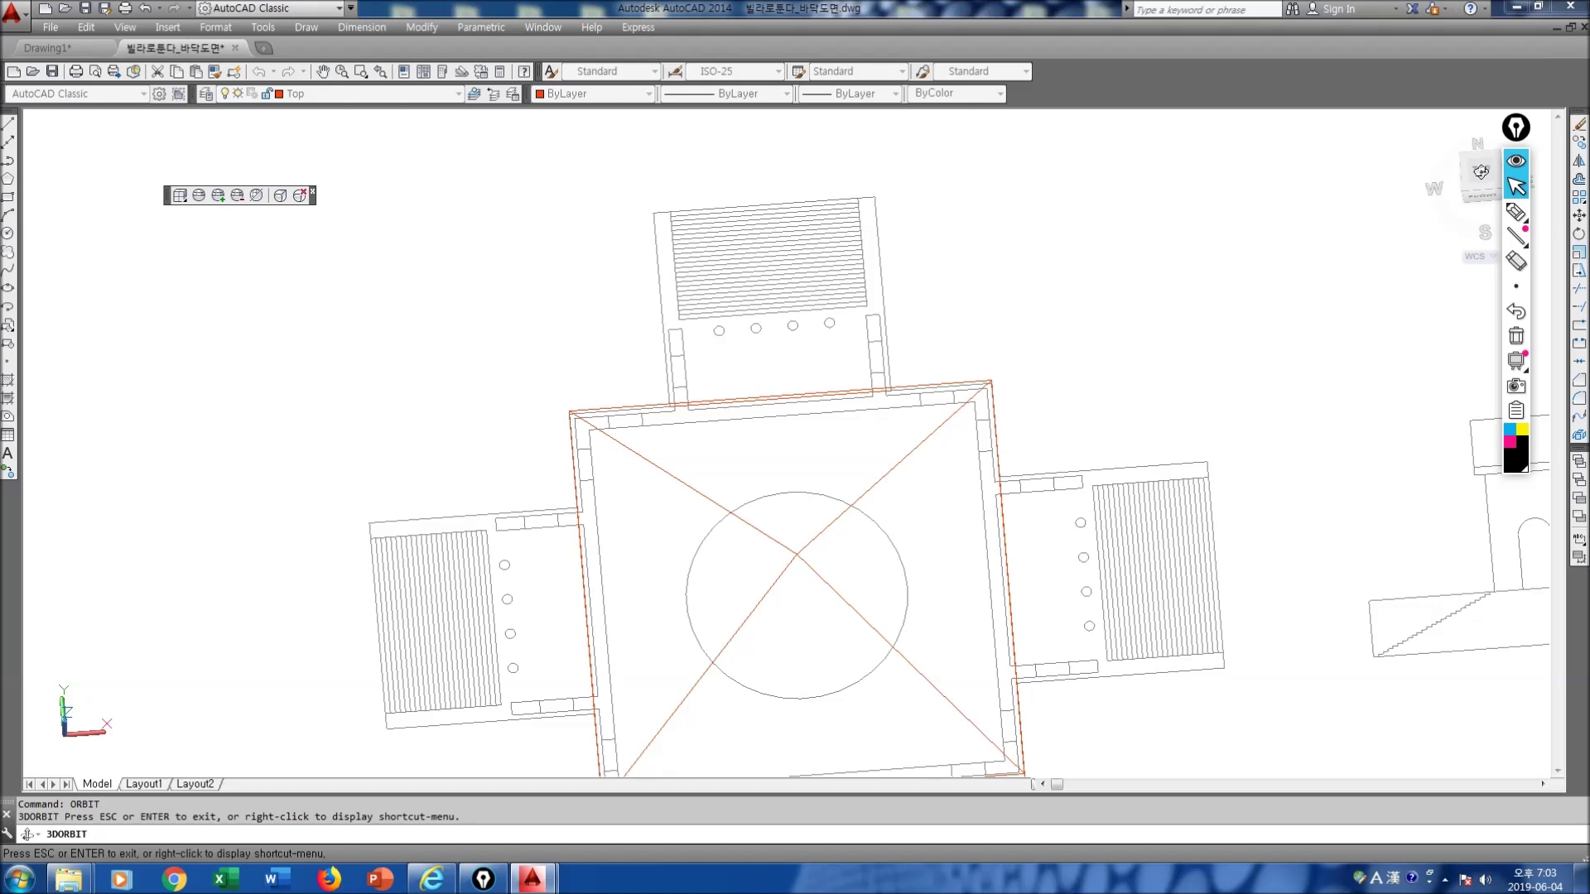
{"action": "key", "text": "Escape"}
{"action": "left_click", "coordinate": [1480, 174]}
{"action": "scroll", "coordinate": [930, 401], "scroll_direction": "up", "scroll_amount": 6}
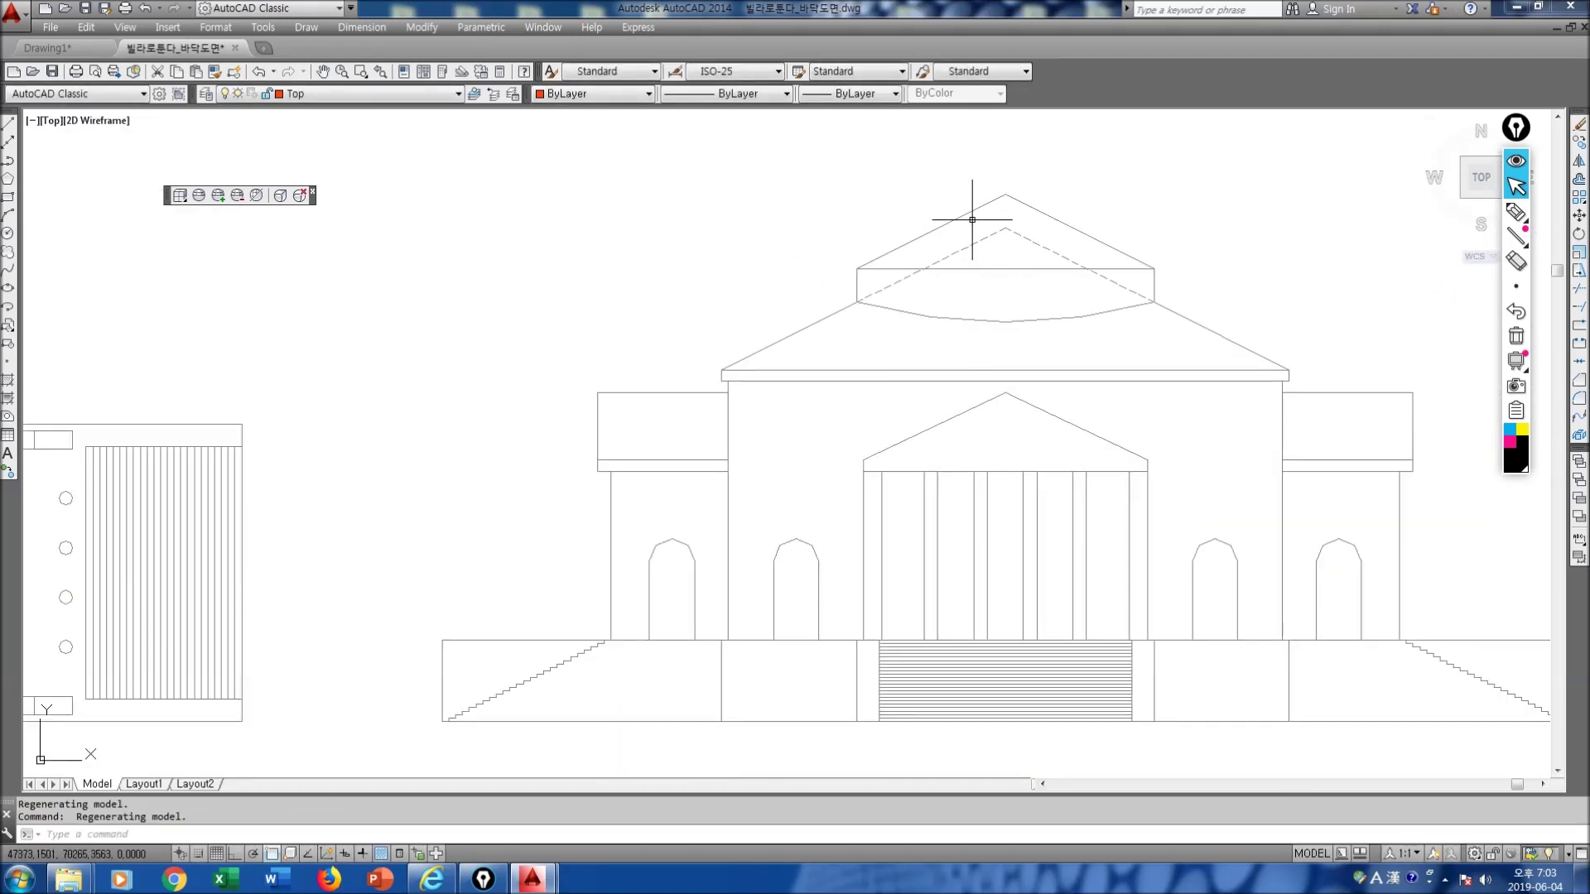
{"action": "left_click", "coordinate": [1516, 211]}
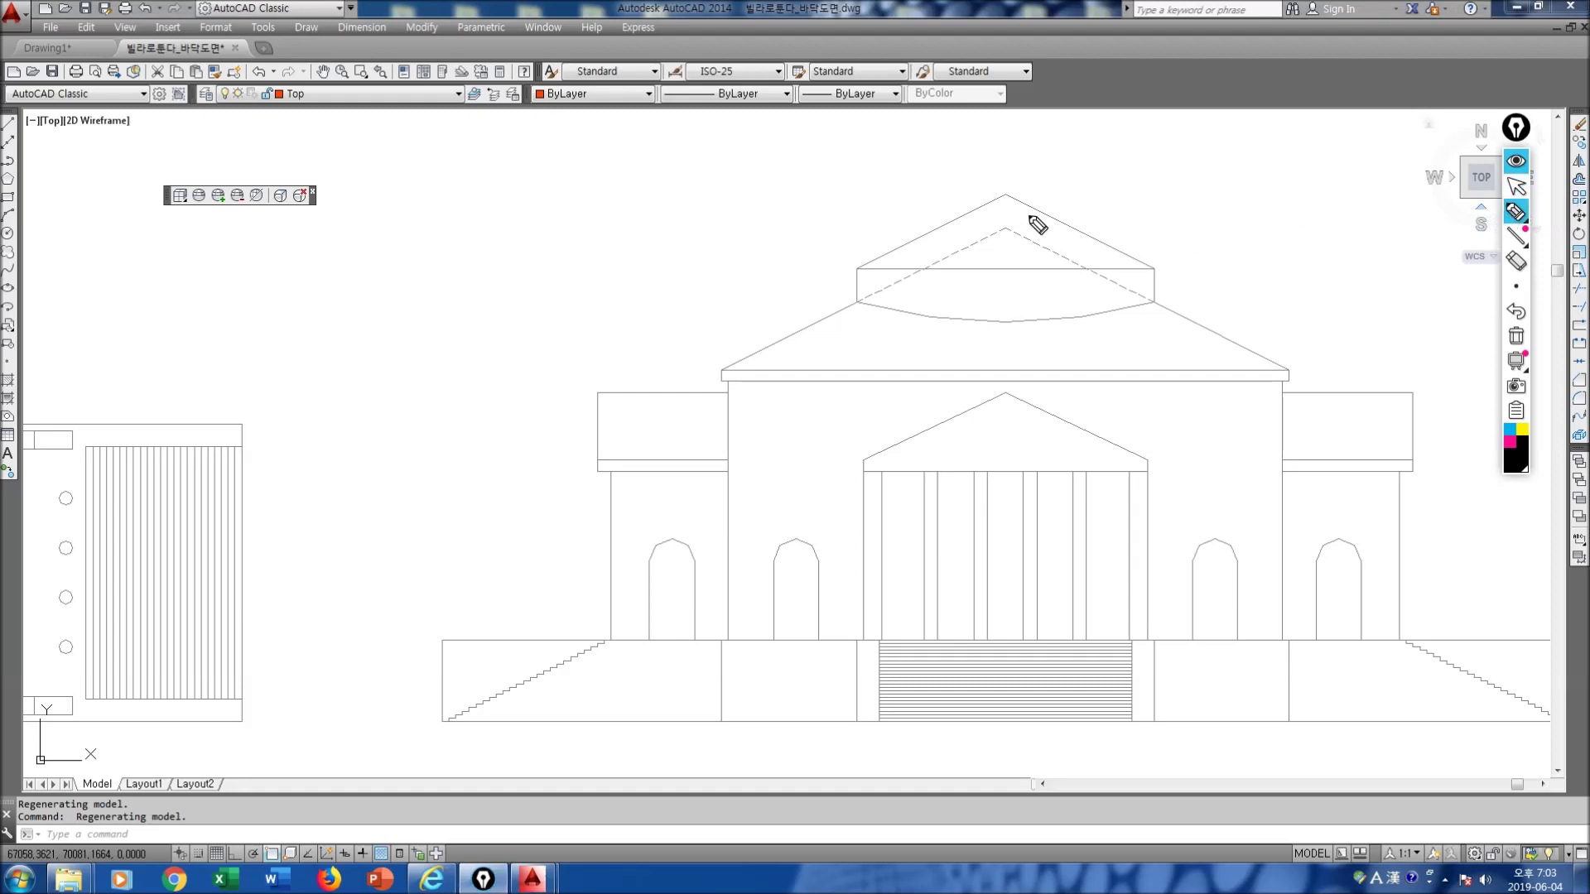
{"action": "mouse_move", "coordinate": [865, 271]}
{"action": "left_mouse_down"}
{"action": "mouse_move", "coordinate": [858, 378]}
{"action": "mouse_move", "coordinate": [1139, 384]}
{"action": "mouse_move", "coordinate": [1156, 270]}
{"action": "mouse_move", "coordinate": [1011, 199]}
{"action": "mouse_move", "coordinate": [920, 243]}
{"action": "mouse_move", "coordinate": [938, 269]}
{"action": "mouse_move", "coordinate": [1128, 267]}
{"action": "left_mouse_up"}
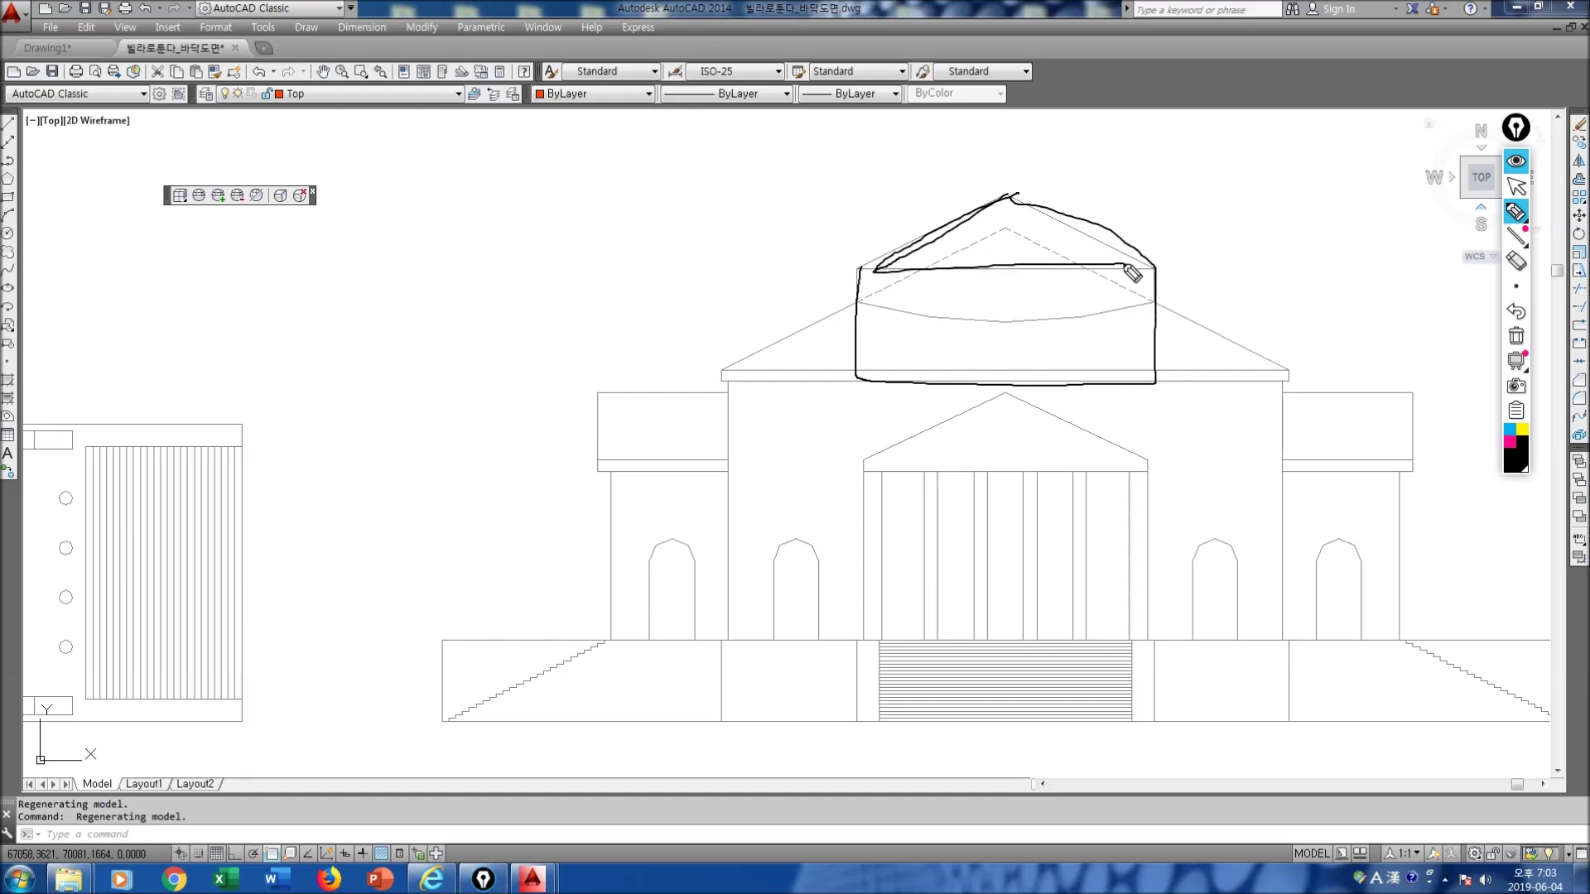
{"action": "mouse_move", "coordinate": [1018, 240]}
{"action": "left_mouse_down"}
{"action": "mouse_move", "coordinate": [977, 279]}
{"action": "mouse_move", "coordinate": [1047, 303]}
{"action": "left_mouse_up"}
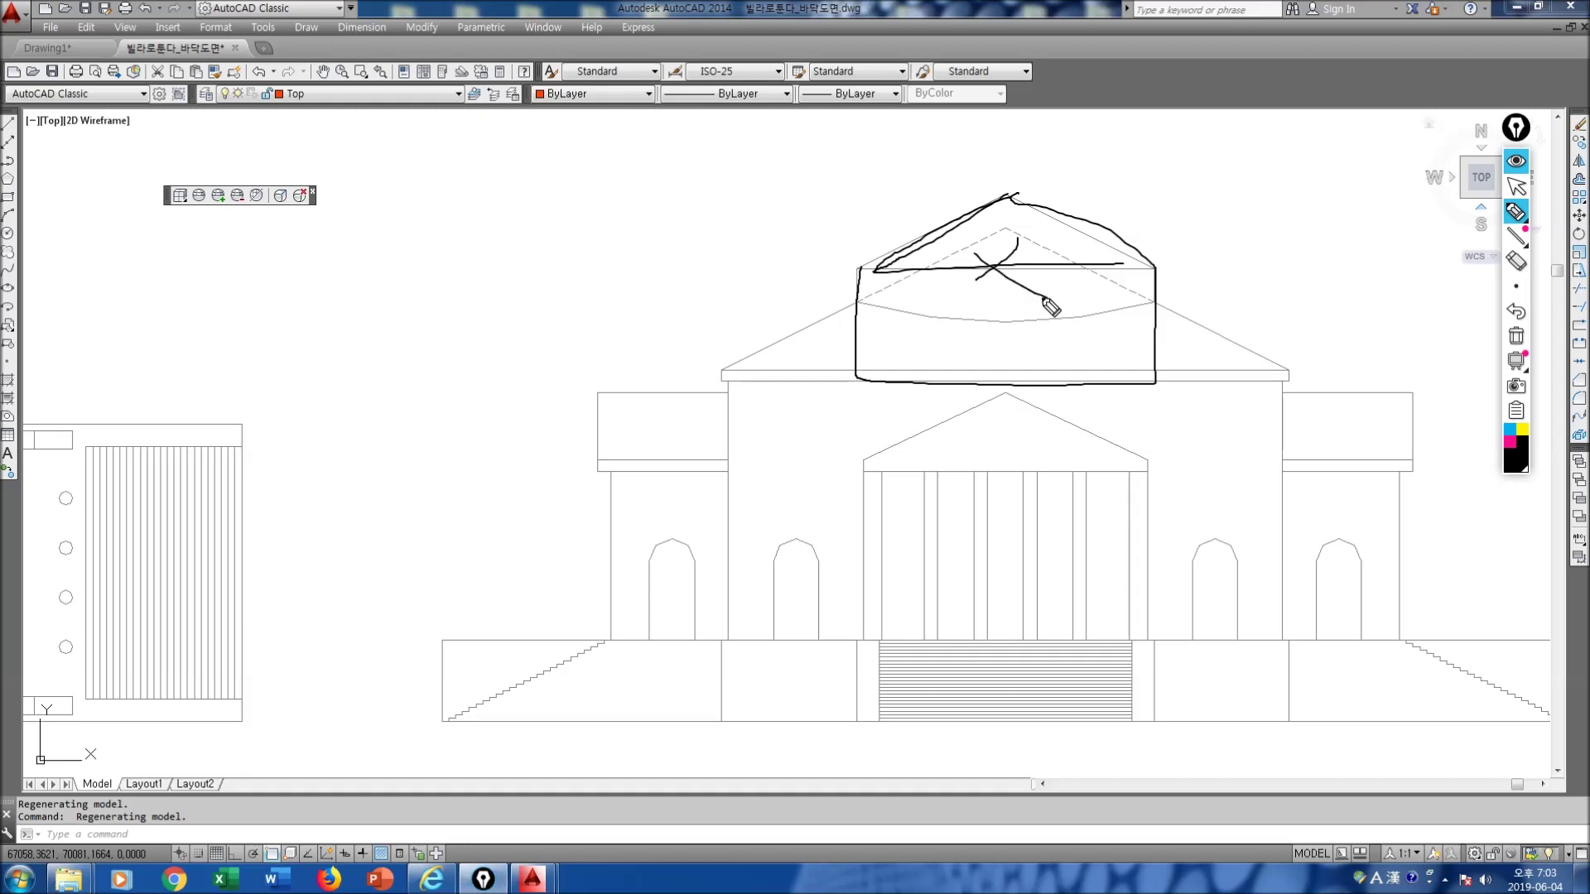
{"action": "mouse_move", "coordinate": [1006, 197]}
{"action": "left_mouse_down"}
{"action": "mouse_move", "coordinate": [861, 270]}
{"action": "mouse_move", "coordinate": [851, 379]}
{"action": "mouse_move", "coordinate": [1154, 386]}
{"action": "left_mouse_up"}
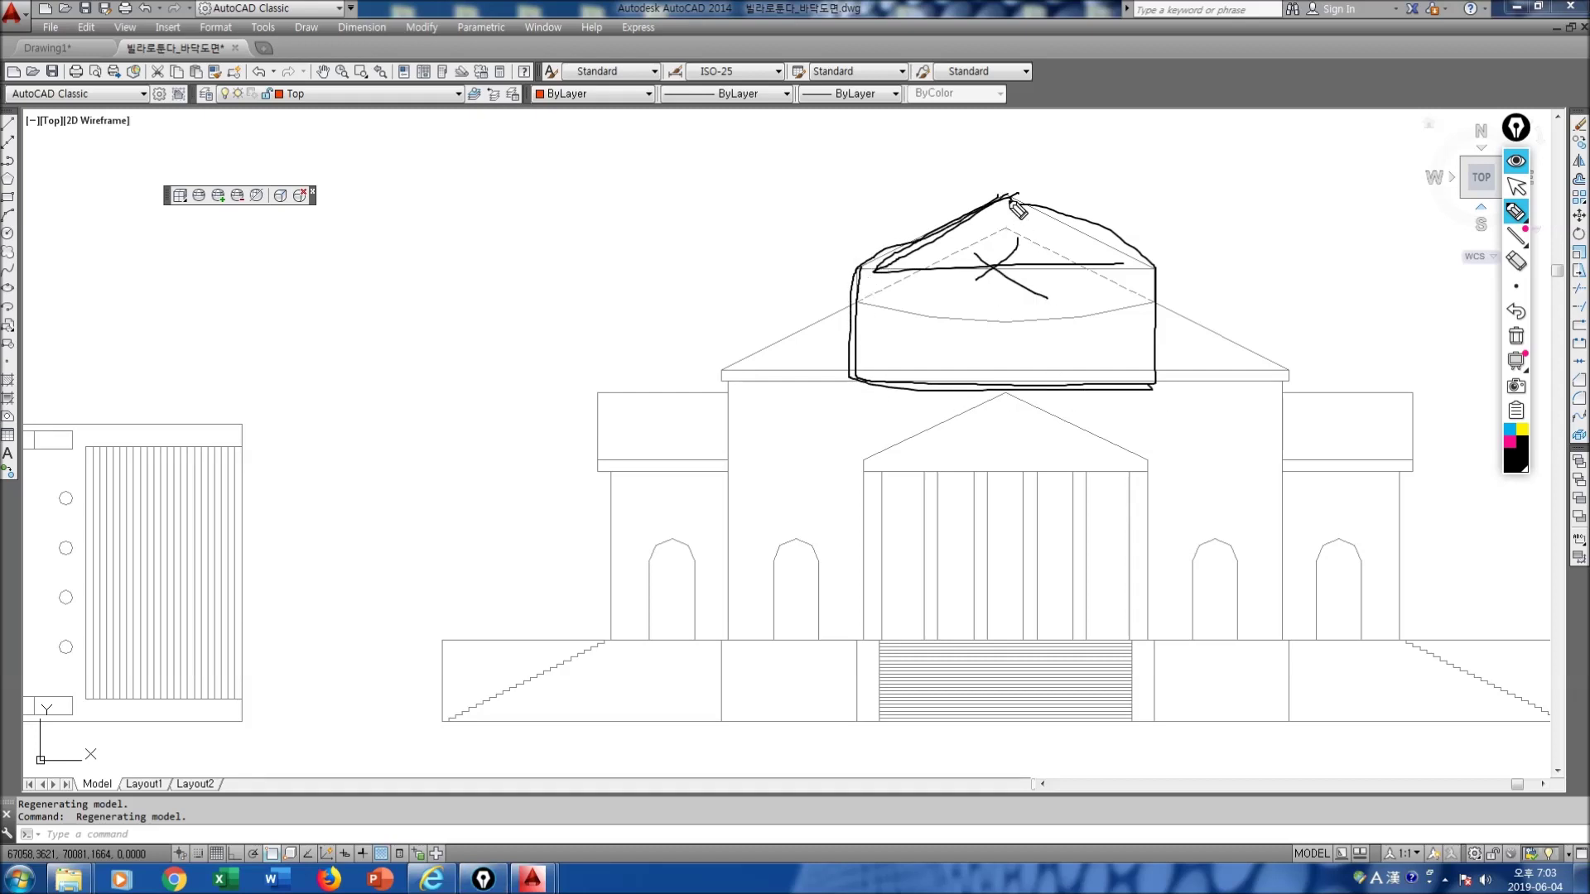
{"action": "mouse_move", "coordinate": [505, 174]}
{"action": "left_mouse_down"}
{"action": "mouse_move", "coordinate": [430, 233]}
{"action": "mouse_move", "coordinate": [523, 250]}
{"action": "mouse_move", "coordinate": [530, 195]}
{"action": "mouse_move", "coordinate": [505, 174]}
{"action": "left_mouse_up"}
{"action": "mouse_move", "coordinate": [439, 233]}
{"action": "left_mouse_down"}
{"action": "mouse_move", "coordinate": [443, 304]}
{"action": "mouse_move", "coordinate": [545, 316]}
{"action": "mouse_move", "coordinate": [562, 282]}
{"action": "mouse_move", "coordinate": [556, 313]}
{"action": "left_mouse_up"}
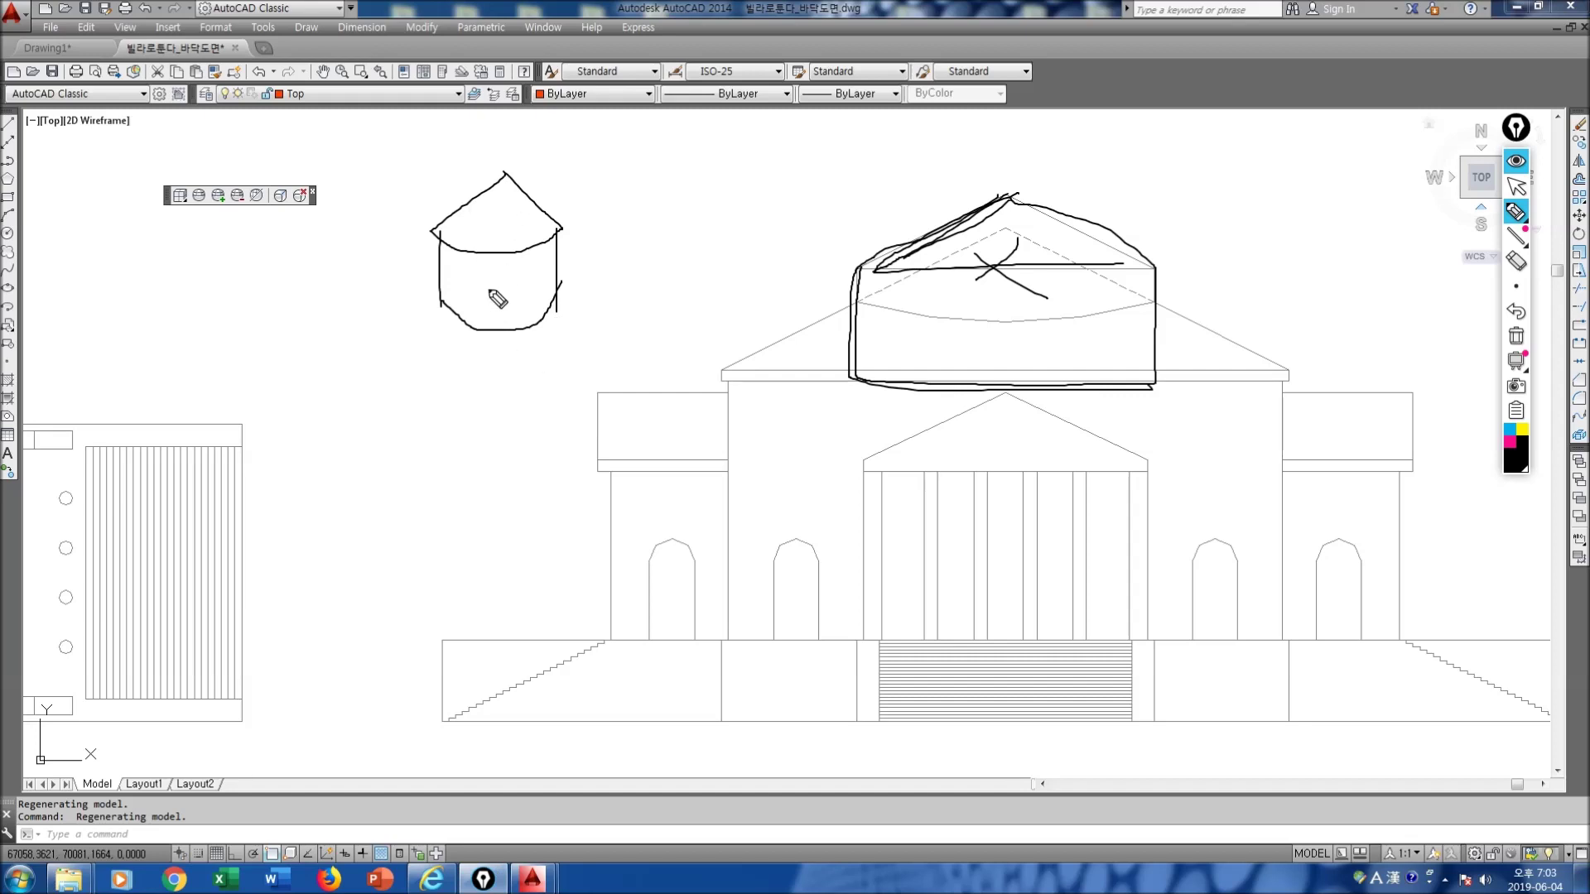
{"action": "left_click_drag", "start_coordinate": [500, 155], "coordinate": [507, 371]}
{"action": "mouse_move", "coordinate": [470, 273]}
{"action": "left_mouse_down"}
{"action": "mouse_move", "coordinate": [484, 299]}
{"action": "mouse_move", "coordinate": [542, 277]}
{"action": "mouse_move", "coordinate": [545, 296]}
{"action": "left_mouse_up"}
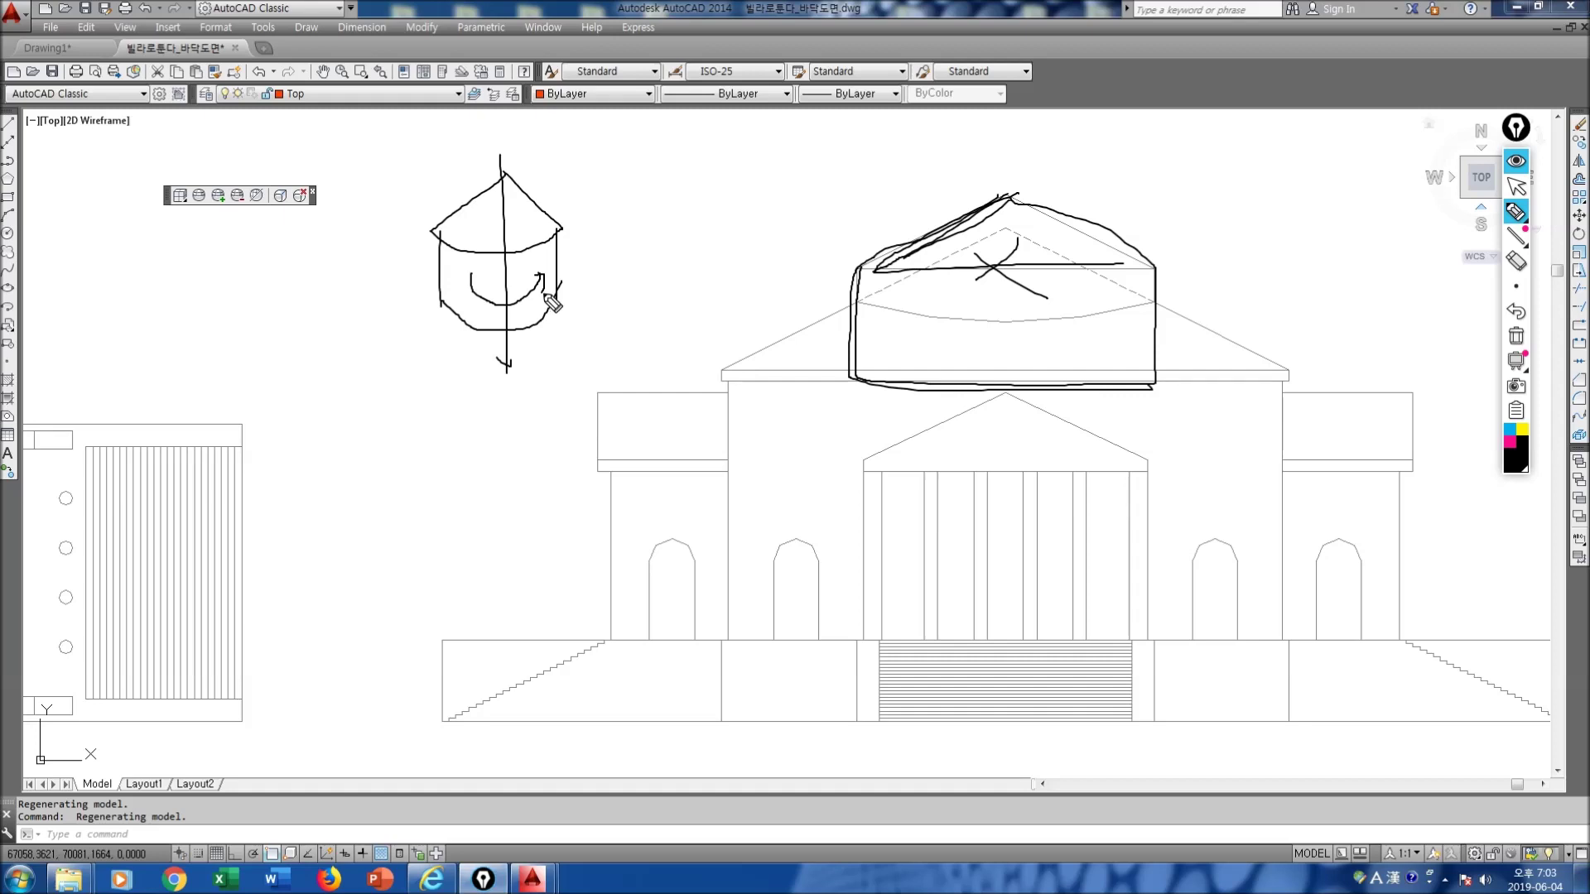
{"action": "mouse_move", "coordinate": [584, 234]}
{"action": "left_mouse_down"}
{"action": "mouse_move", "coordinate": [639, 199]}
{"action": "mouse_move", "coordinate": [634, 212]}
{"action": "mouse_move", "coordinate": [673, 199]}
{"action": "mouse_move", "coordinate": [689, 217]}
{"action": "left_mouse_up"}
{"action": "mouse_move", "coordinate": [698, 190]}
{"action": "left_mouse_down"}
{"action": "mouse_move", "coordinate": [709, 211]}
{"action": "mouse_move", "coordinate": [851, 200]}
{"action": "left_mouse_up"}
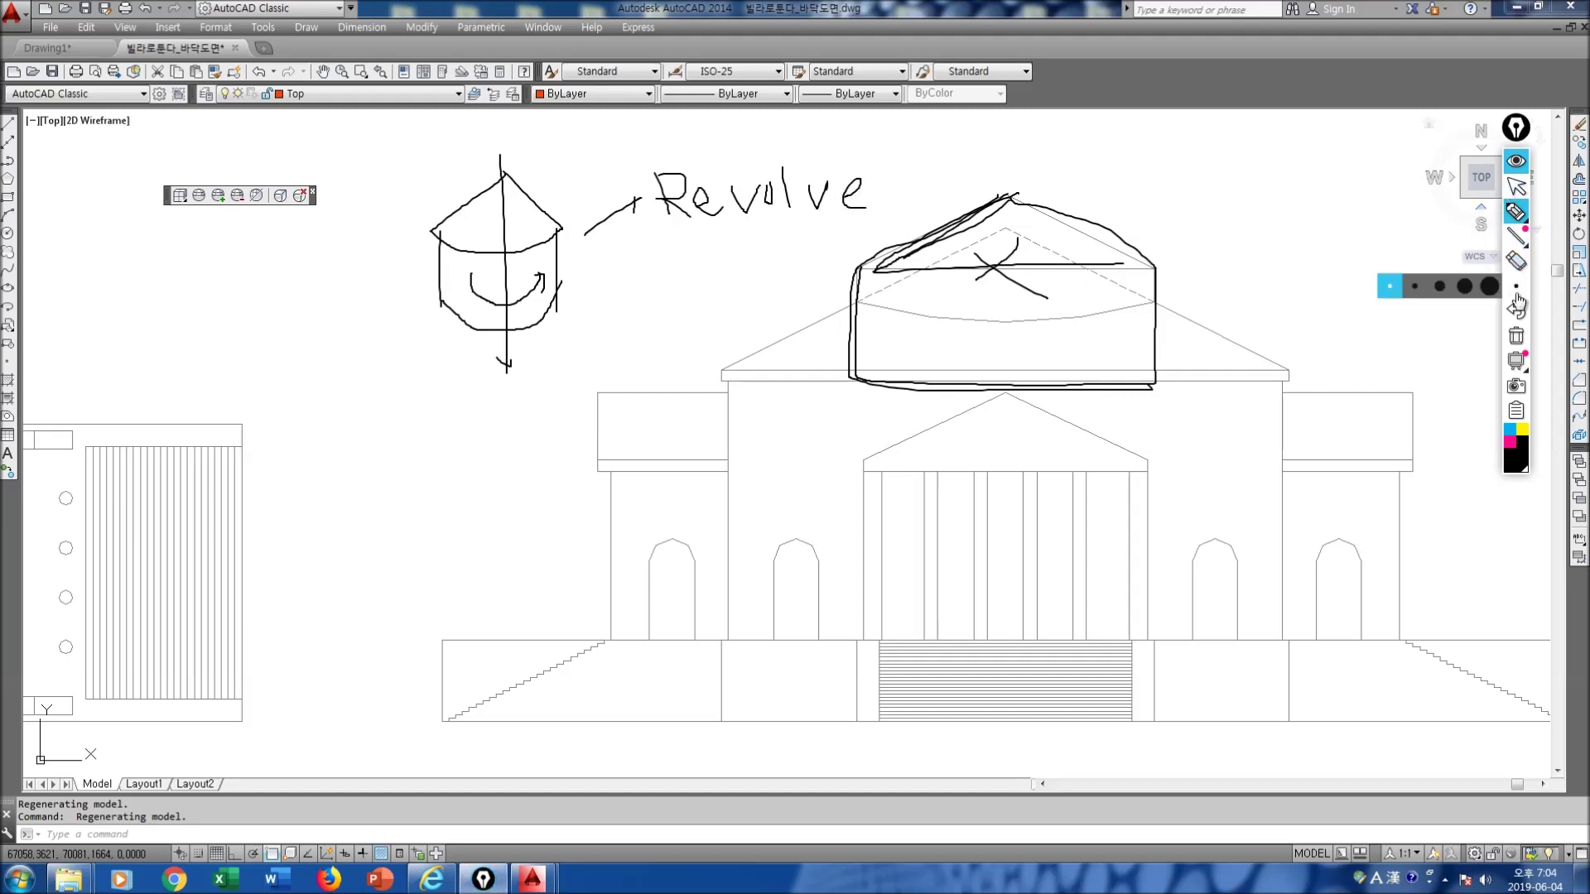
{"action": "left_click", "coordinate": [1516, 336]}
{"action": "left_click", "coordinate": [1516, 187]}
{"action": "middle_click_drag", "start_coordinate": [949, 364], "coordinate": [345, 387]}
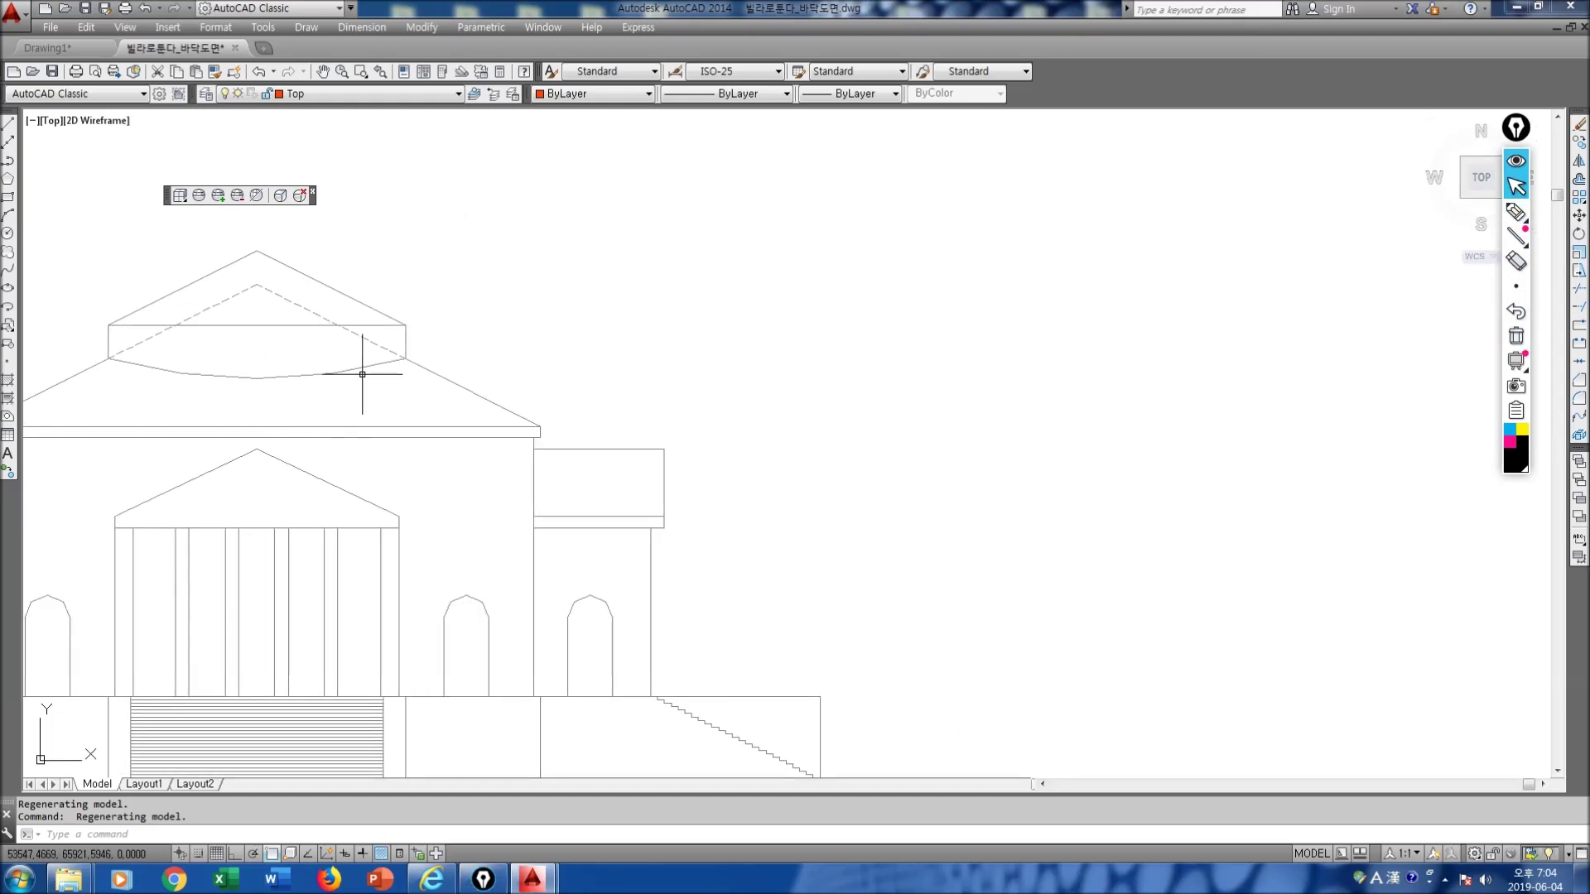
{"action": "left_click", "coordinate": [1516, 213]}
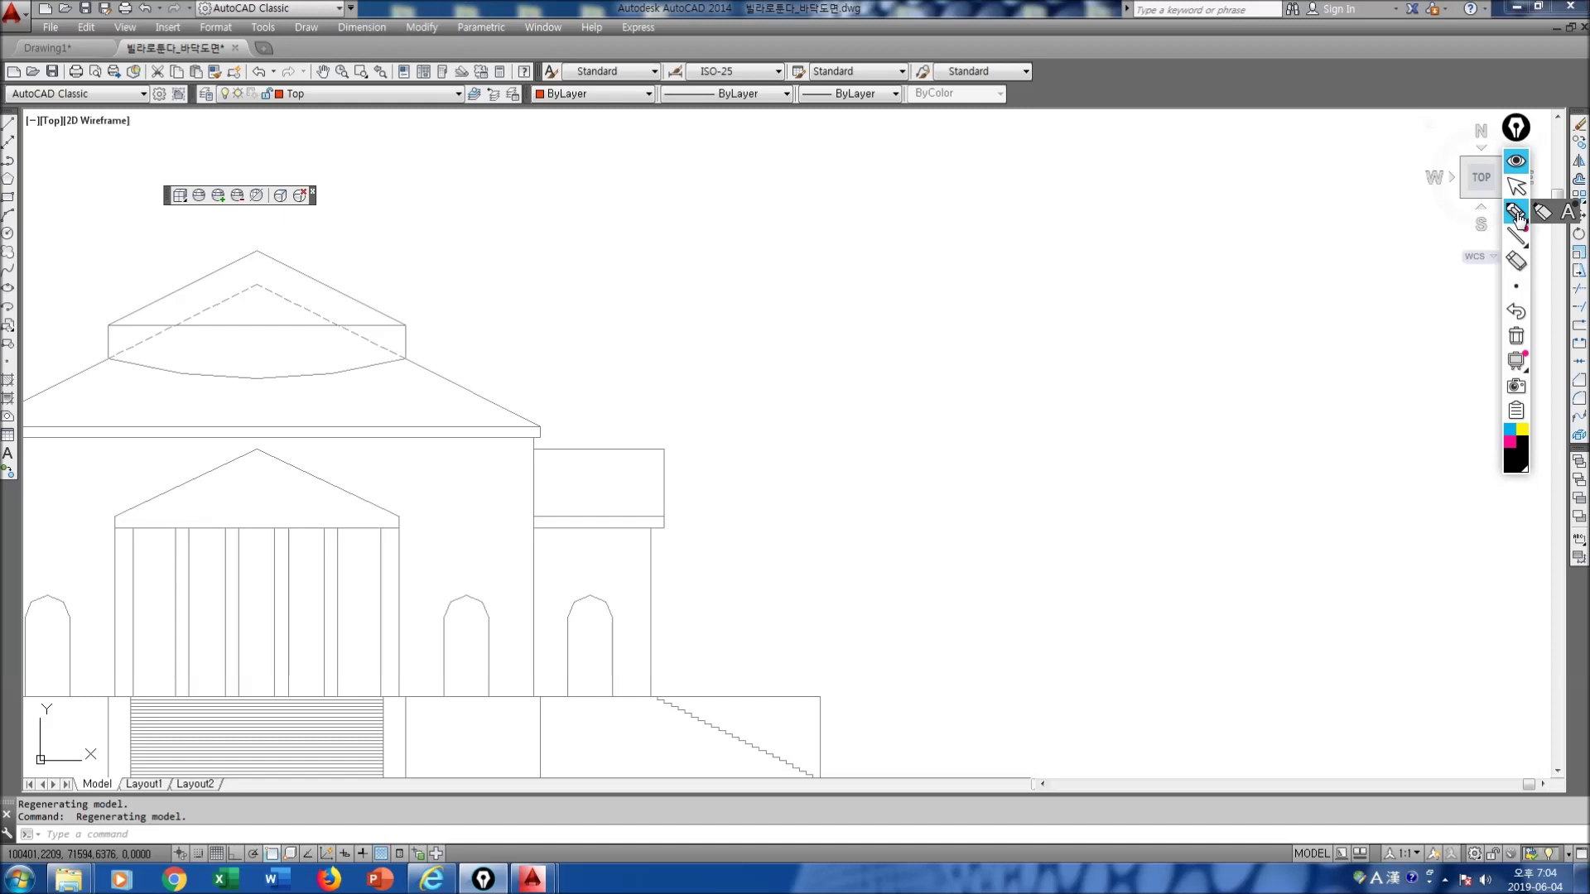
{"action": "mouse_move", "coordinate": [865, 212]}
{"action": "left_mouse_down"}
{"action": "mouse_move", "coordinate": [817, 255]}
{"action": "mouse_move", "coordinate": [809, 334]}
{"action": "mouse_move", "coordinate": [893, 285]}
{"action": "mouse_move", "coordinate": [865, 214]}
{"action": "left_mouse_up"}
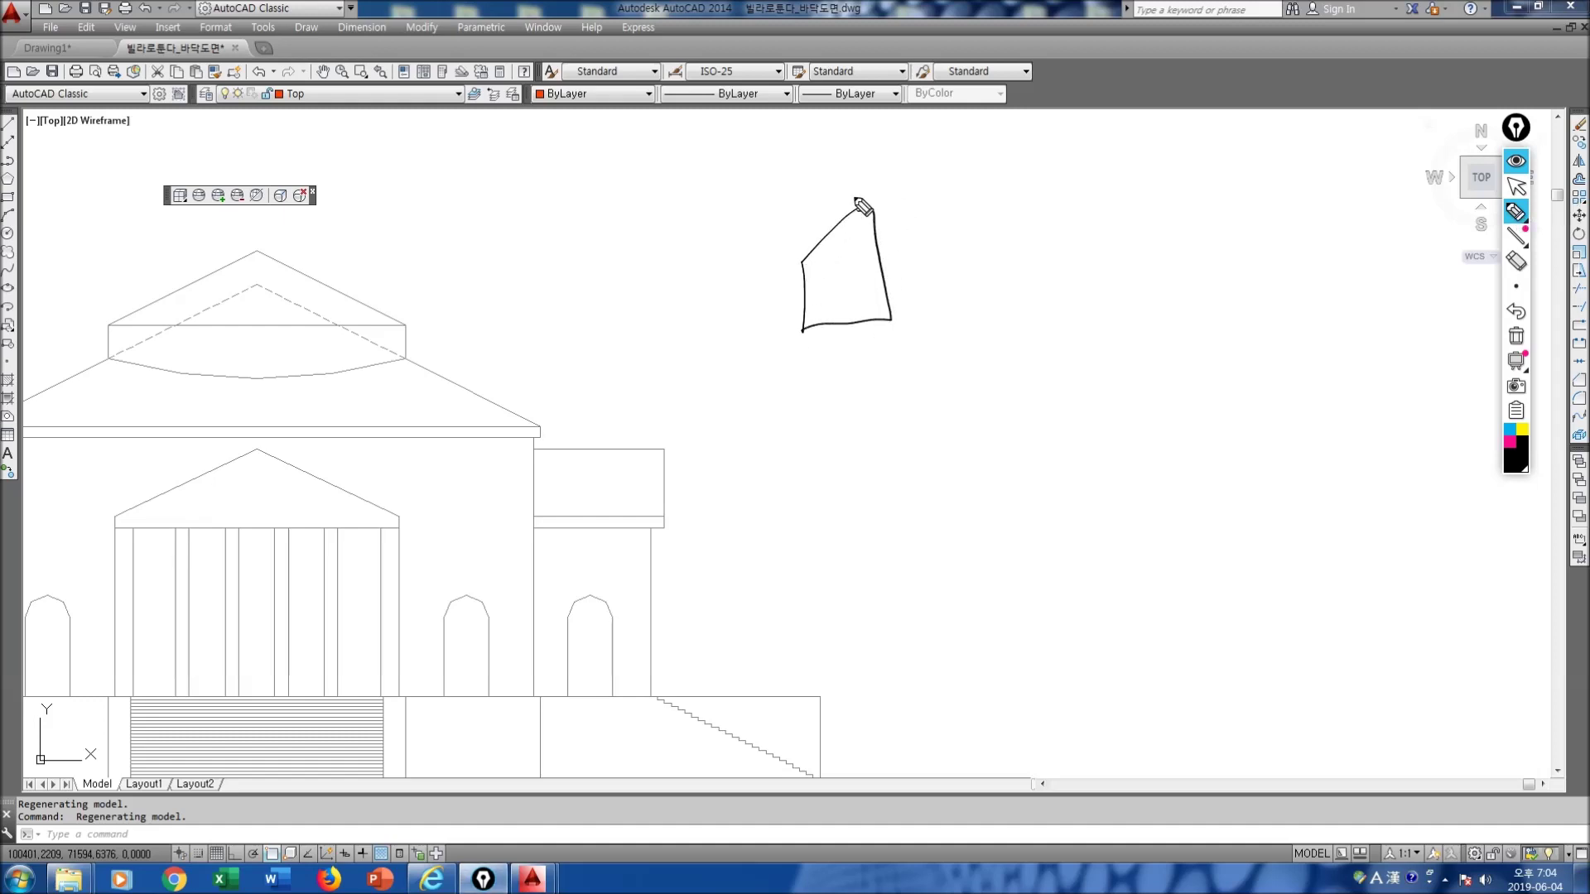
{"action": "left_click_drag", "start_coordinate": [978, 159], "coordinate": [977, 347]}
{"action": "left_click_drag", "start_coordinate": [957, 185], "coordinate": [984, 188]}
{"action": "left_click_drag", "start_coordinate": [962, 330], "coordinate": [981, 322]}
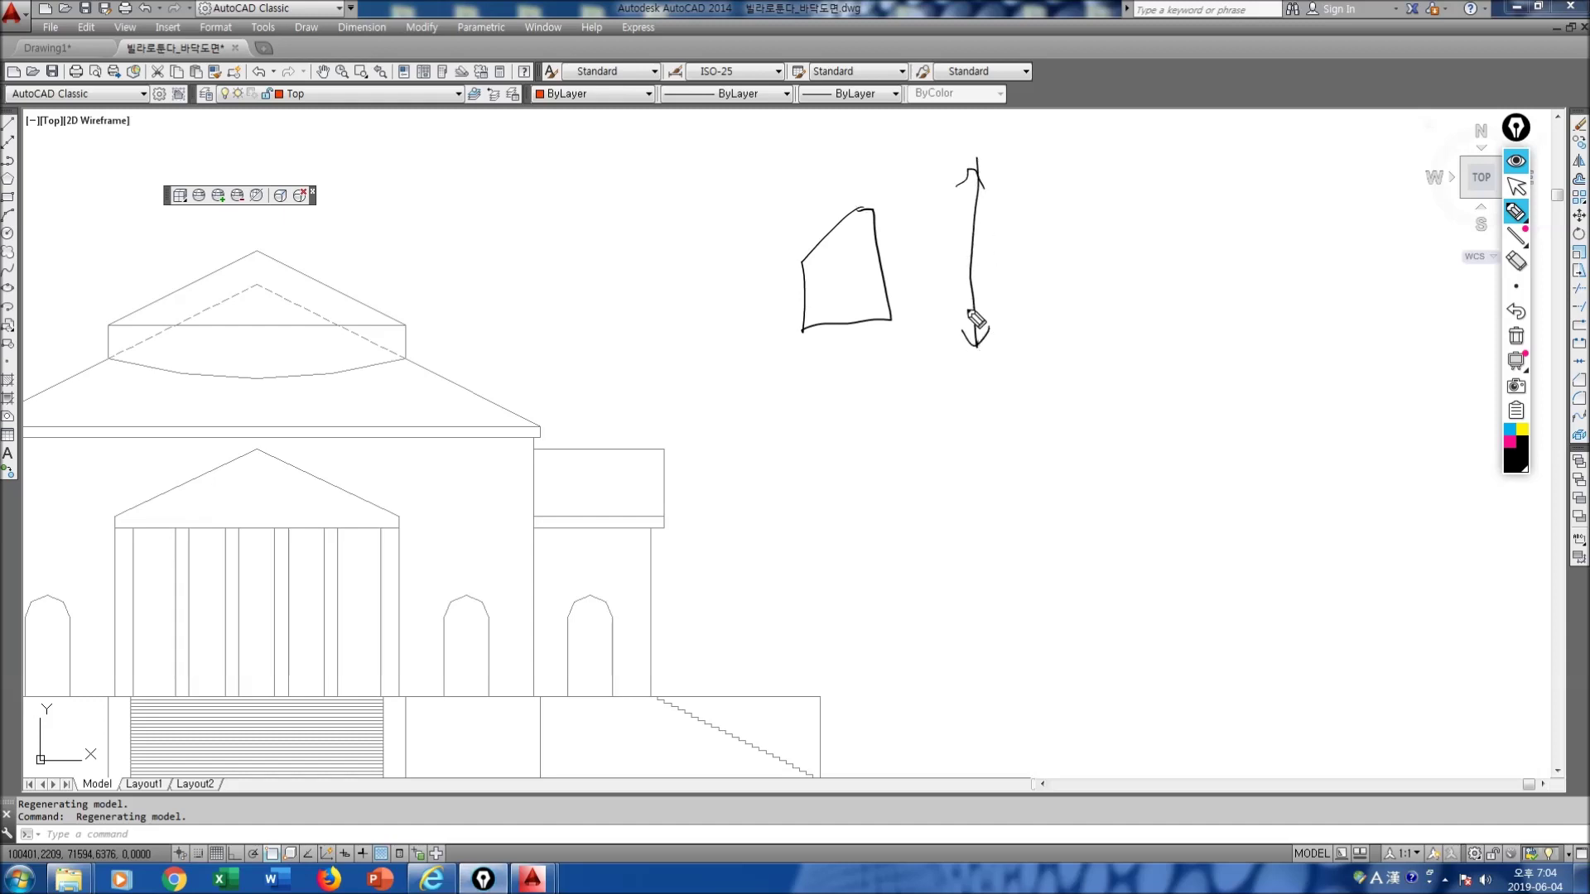
{"action": "left_click_drag", "start_coordinate": [978, 179], "coordinate": [984, 231]}
{"action": "mouse_move", "coordinate": [855, 290]}
{"action": "left_mouse_down"}
{"action": "mouse_move", "coordinate": [1058, 348]}
{"action": "mouse_move", "coordinate": [1042, 263]}
{"action": "mouse_move", "coordinate": [1052, 286]}
{"action": "left_mouse_up"}
{"action": "left_click_drag", "start_coordinate": [1075, 341], "coordinate": [1095, 357]}
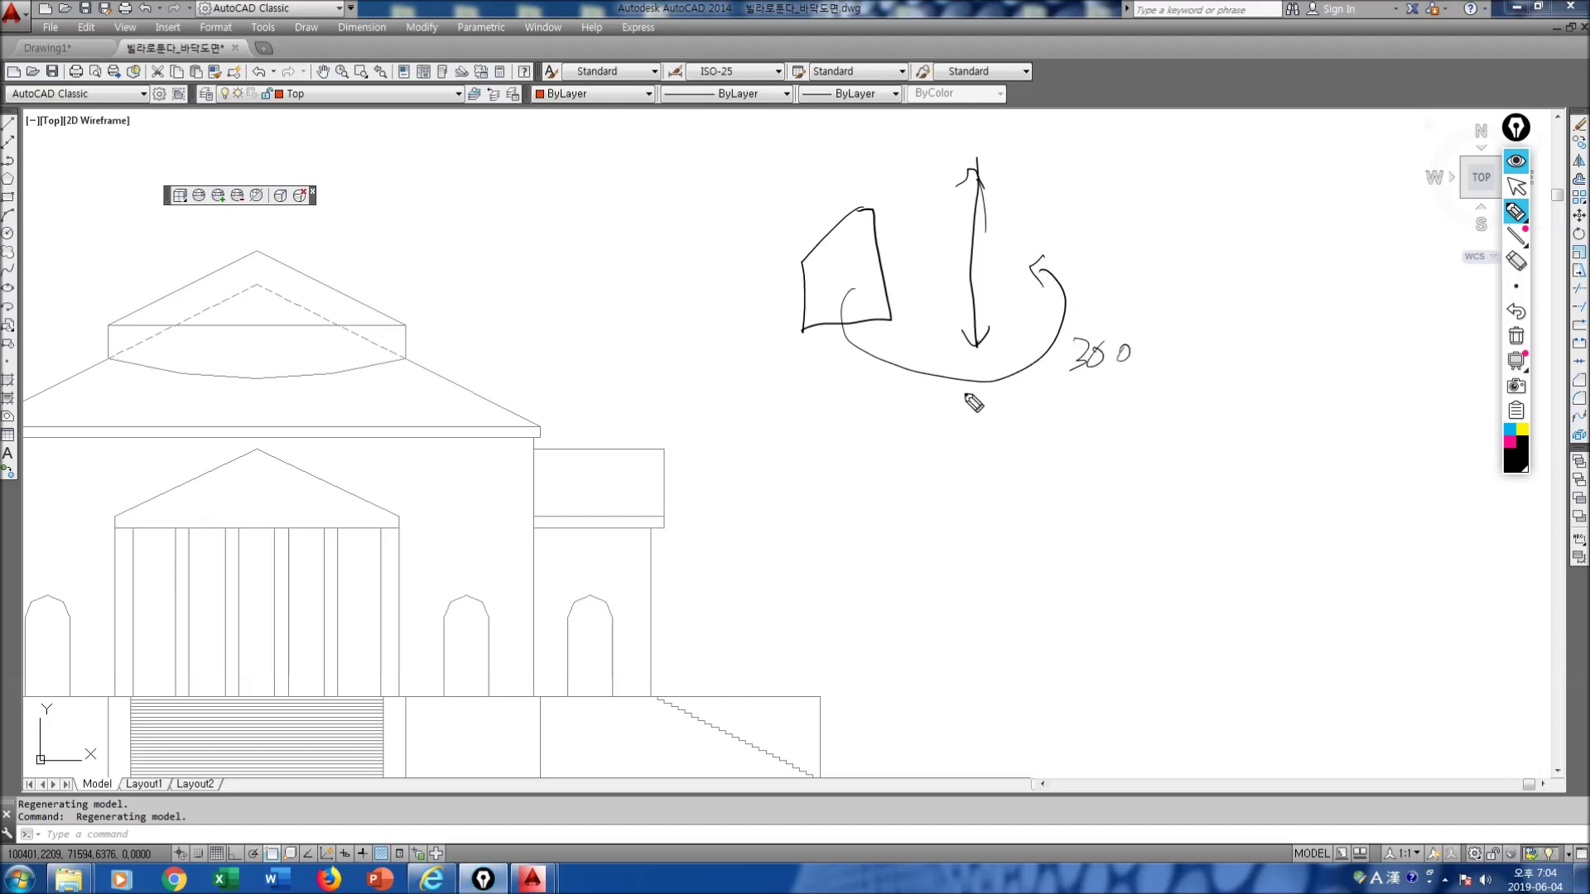
{"action": "mouse_move", "coordinate": [952, 411]}
{"action": "left_mouse_down"}
{"action": "mouse_move", "coordinate": [1140, 554]}
{"action": "mouse_move", "coordinate": [976, 390]}
{"action": "left_mouse_up"}
{"action": "mouse_move", "coordinate": [1081, 428]}
{"action": "left_mouse_down"}
{"action": "mouse_move", "coordinate": [1101, 521]}
{"action": "mouse_move", "coordinate": [1026, 420]}
{"action": "left_mouse_up"}
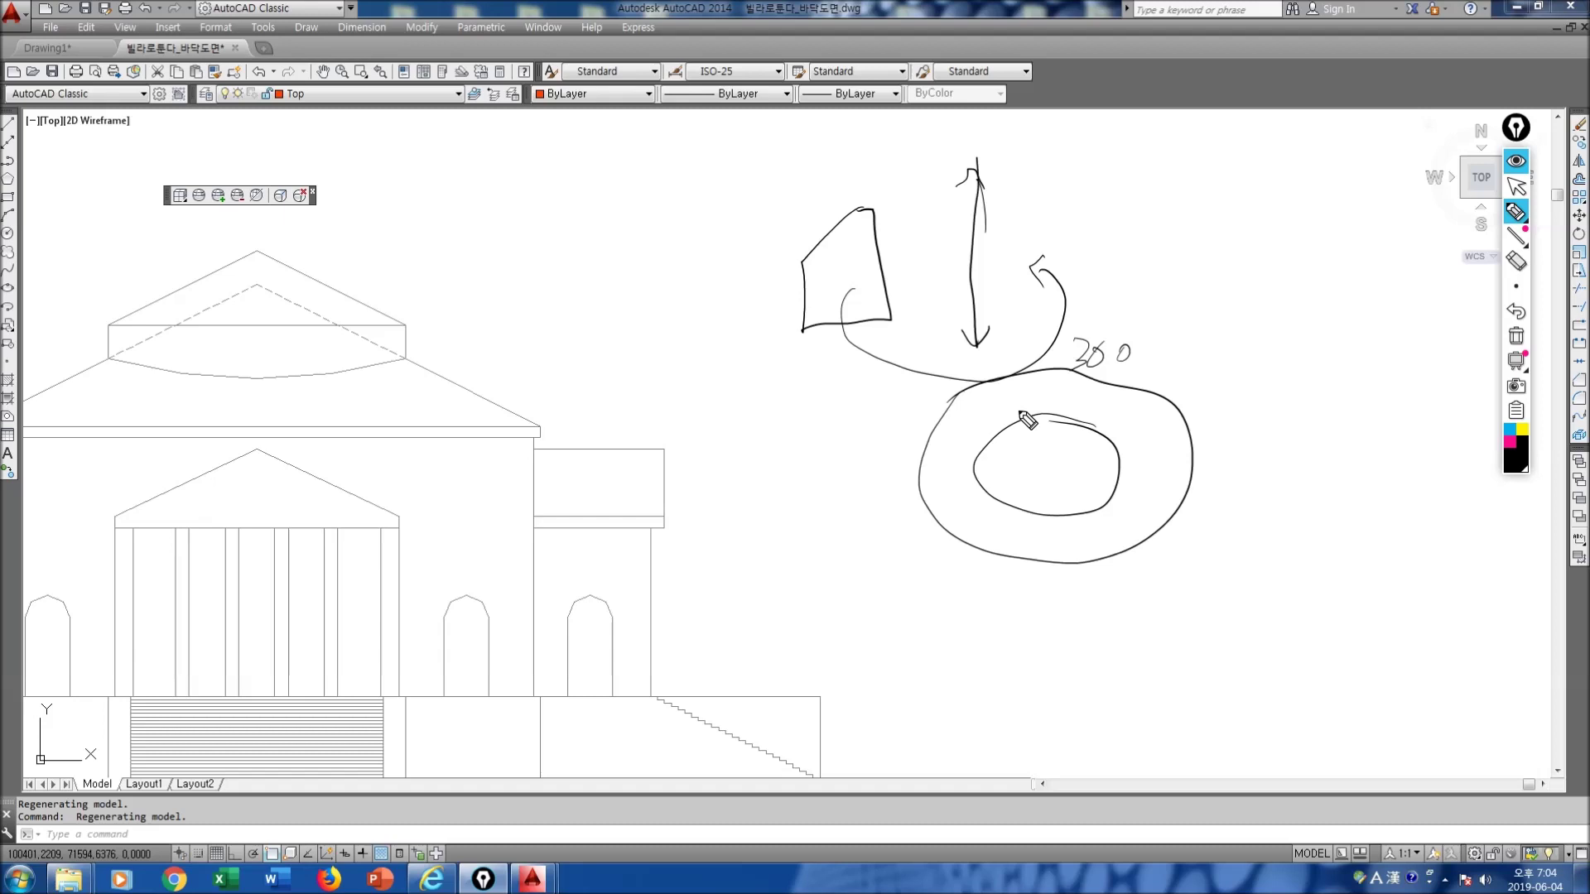
{"action": "left_click", "coordinate": [1516, 335]}
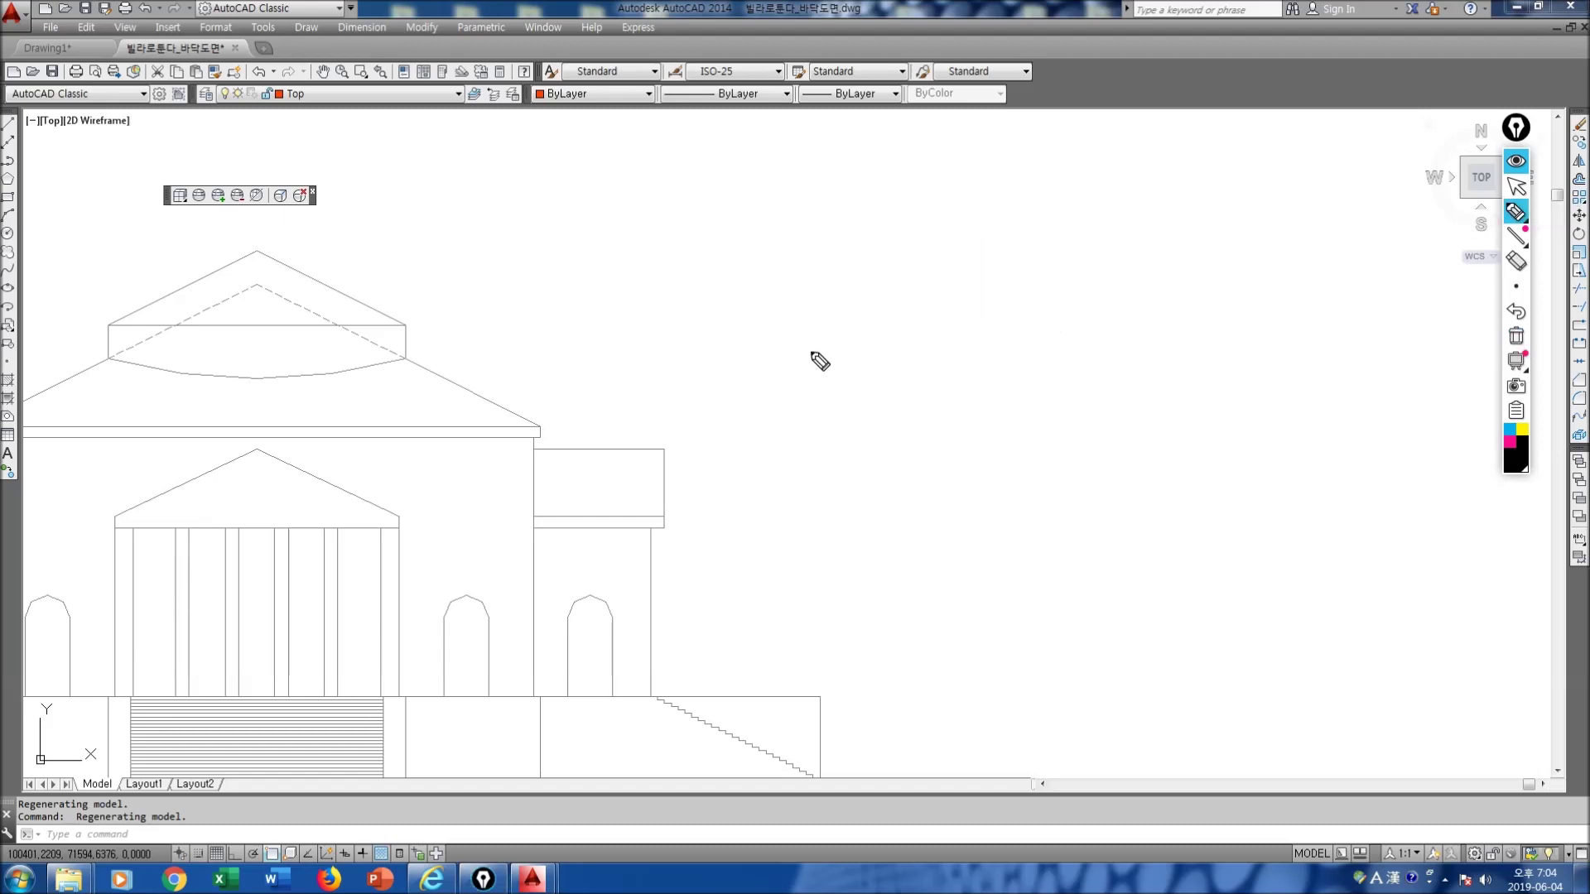
{"action": "left_click", "coordinate": [1516, 187]}
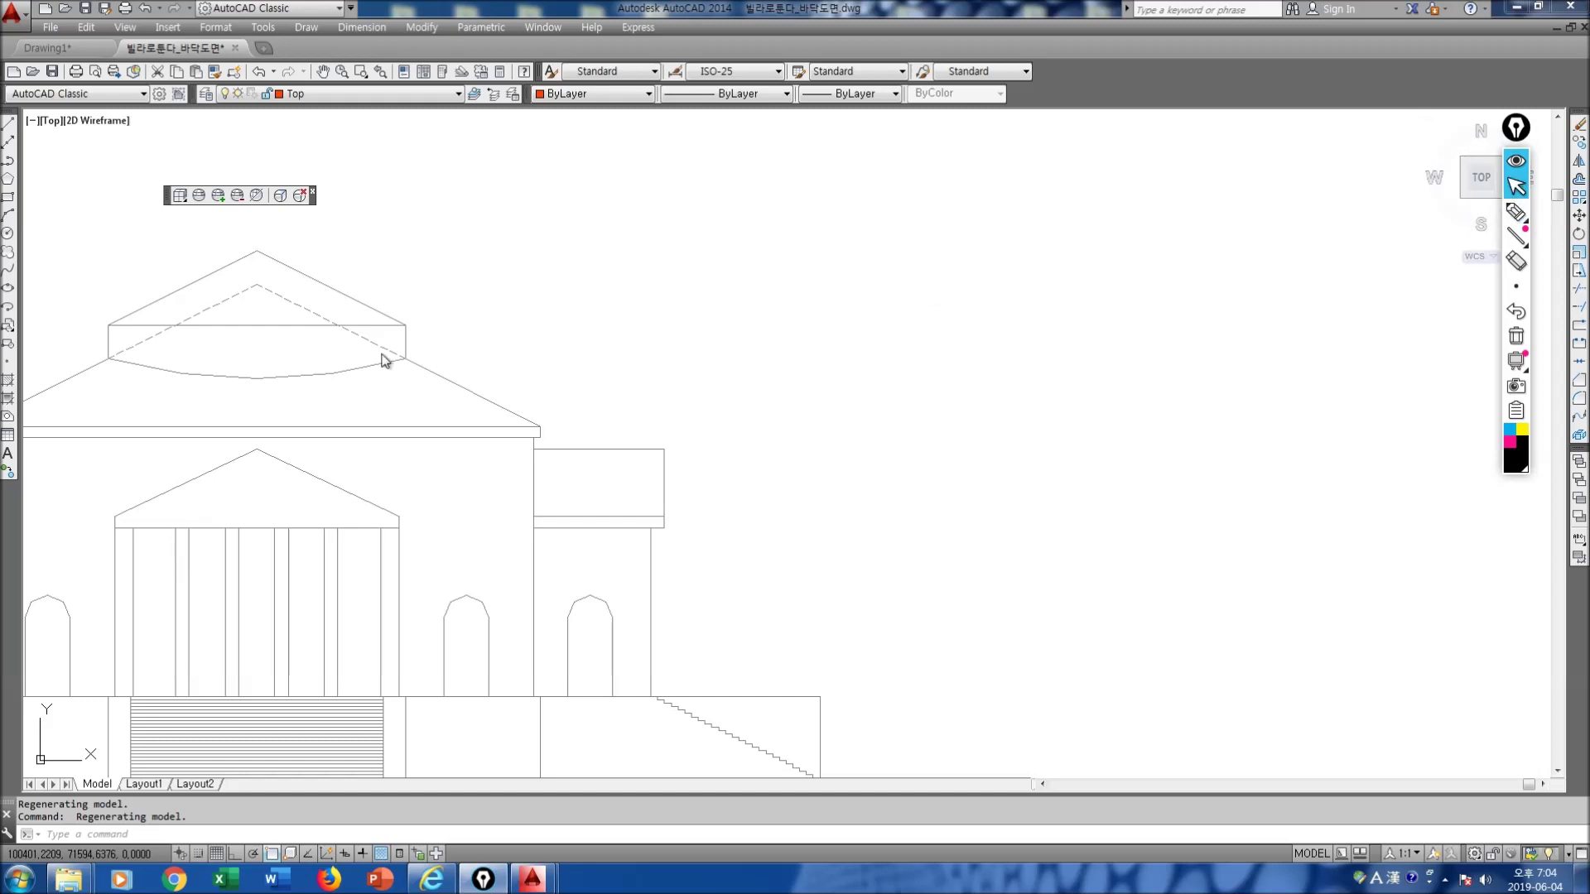
{"action": "left_click", "coordinate": [346, 386]}
{"action": "middle_click_drag", "start_coordinate": [346, 386], "coordinate": [681, 393]}
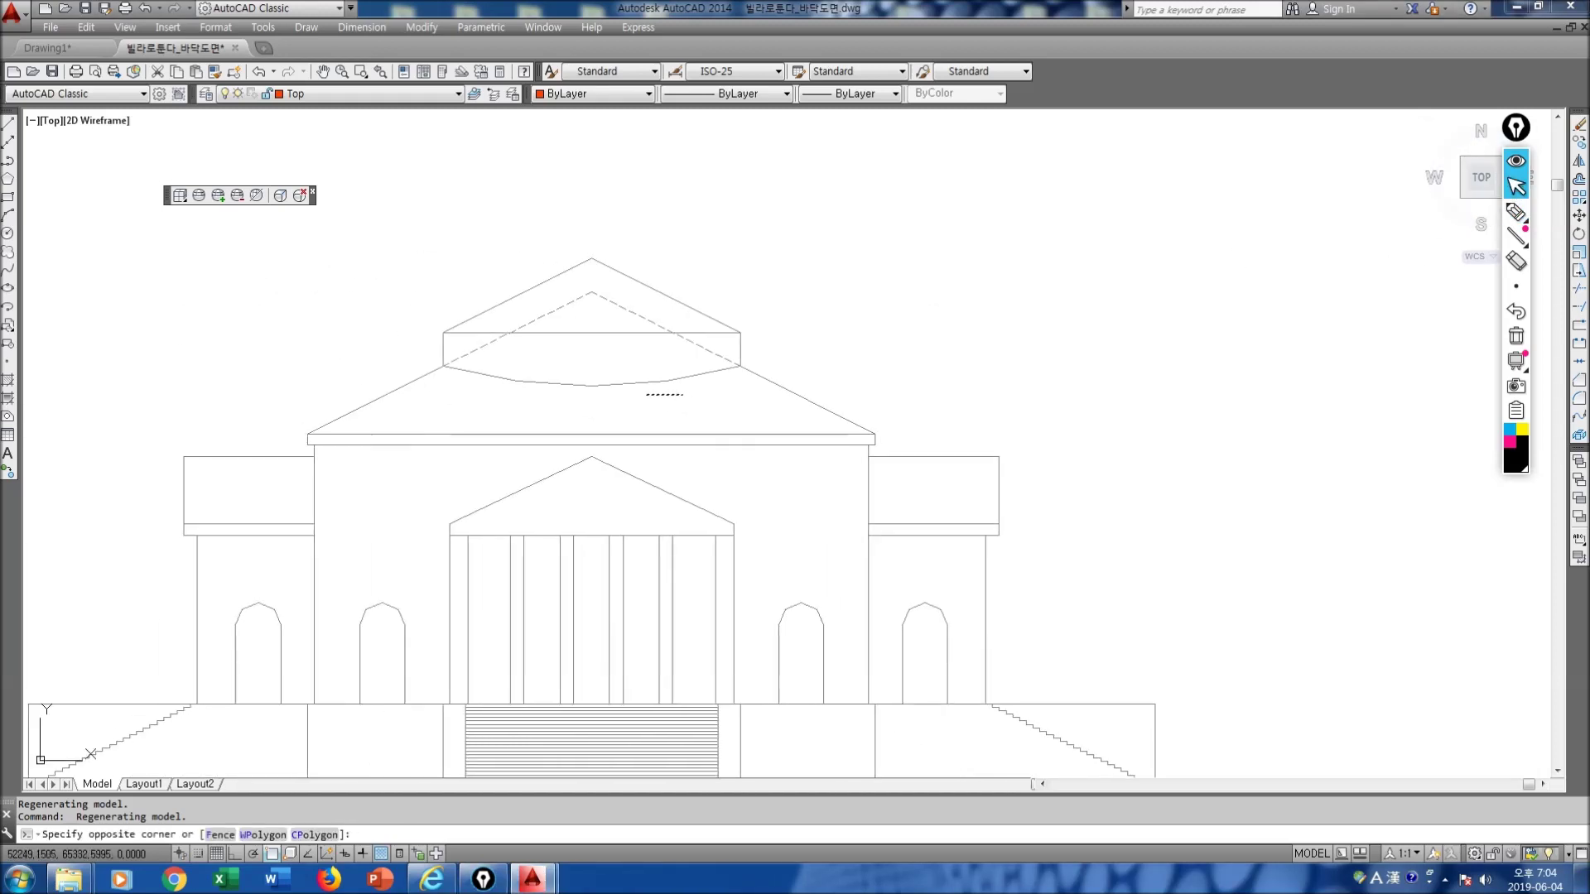
{"action": "key", "text": "Escape"}
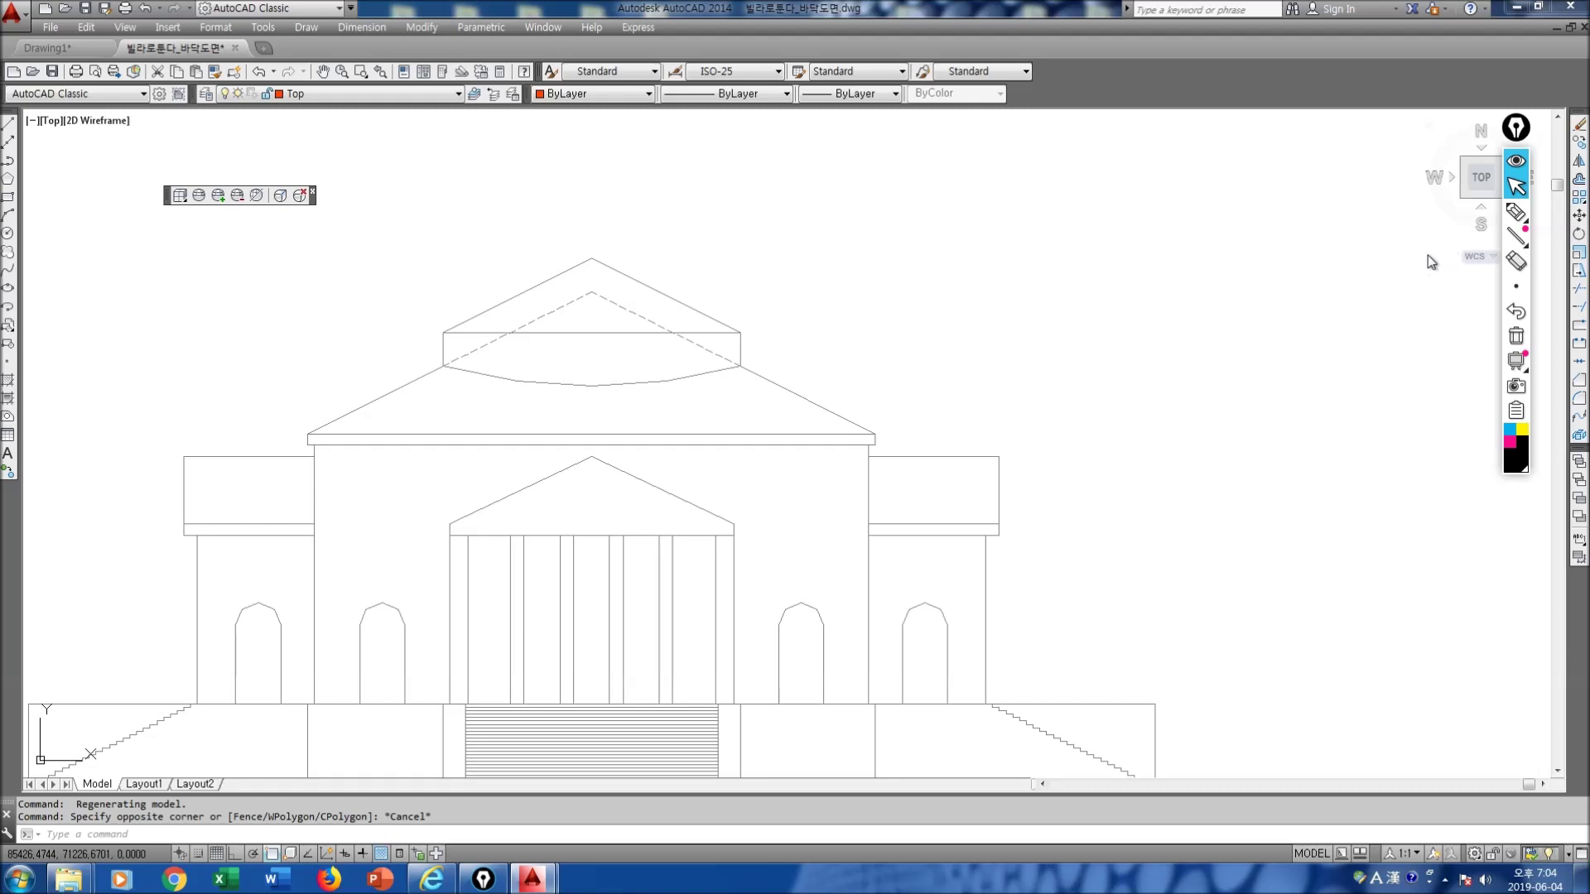
{"action": "key", "text": "ctrl+shift+3"}
{"action": "mouse_move", "coordinate": [593, 260]}
{"action": "left_mouse_down"}
{"action": "mouse_move", "coordinate": [451, 333]}
{"action": "mouse_move", "coordinate": [447, 366]}
{"action": "mouse_move", "coordinate": [446, 444]}
{"action": "mouse_move", "coordinate": [588, 450]}
{"action": "left_mouse_up"}
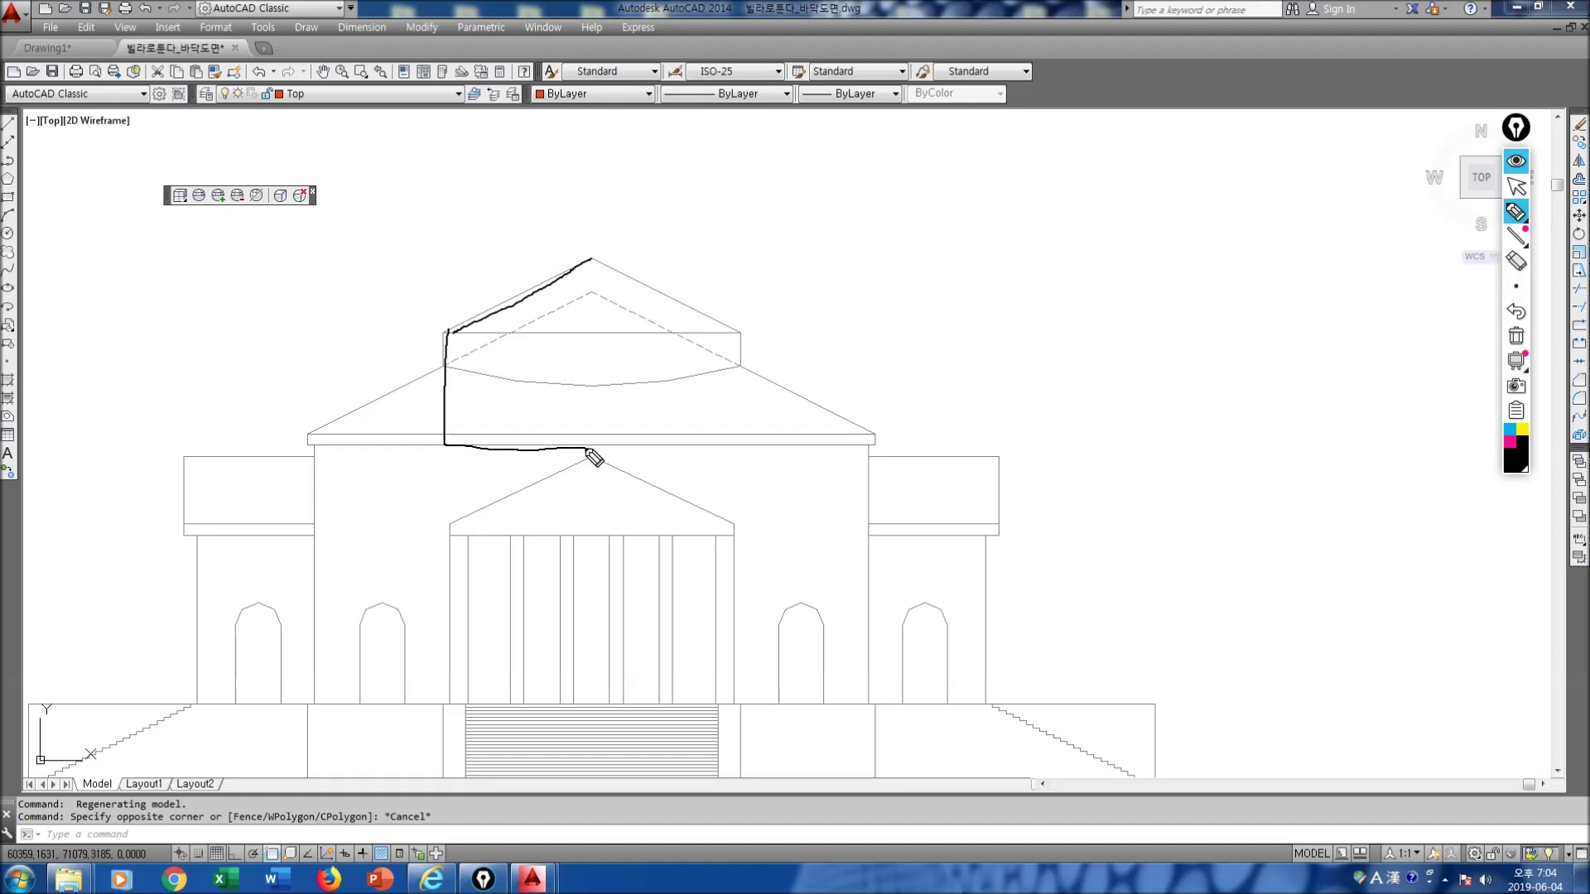
{"action": "left_click_drag", "start_coordinate": [587, 259], "coordinate": [589, 439]}
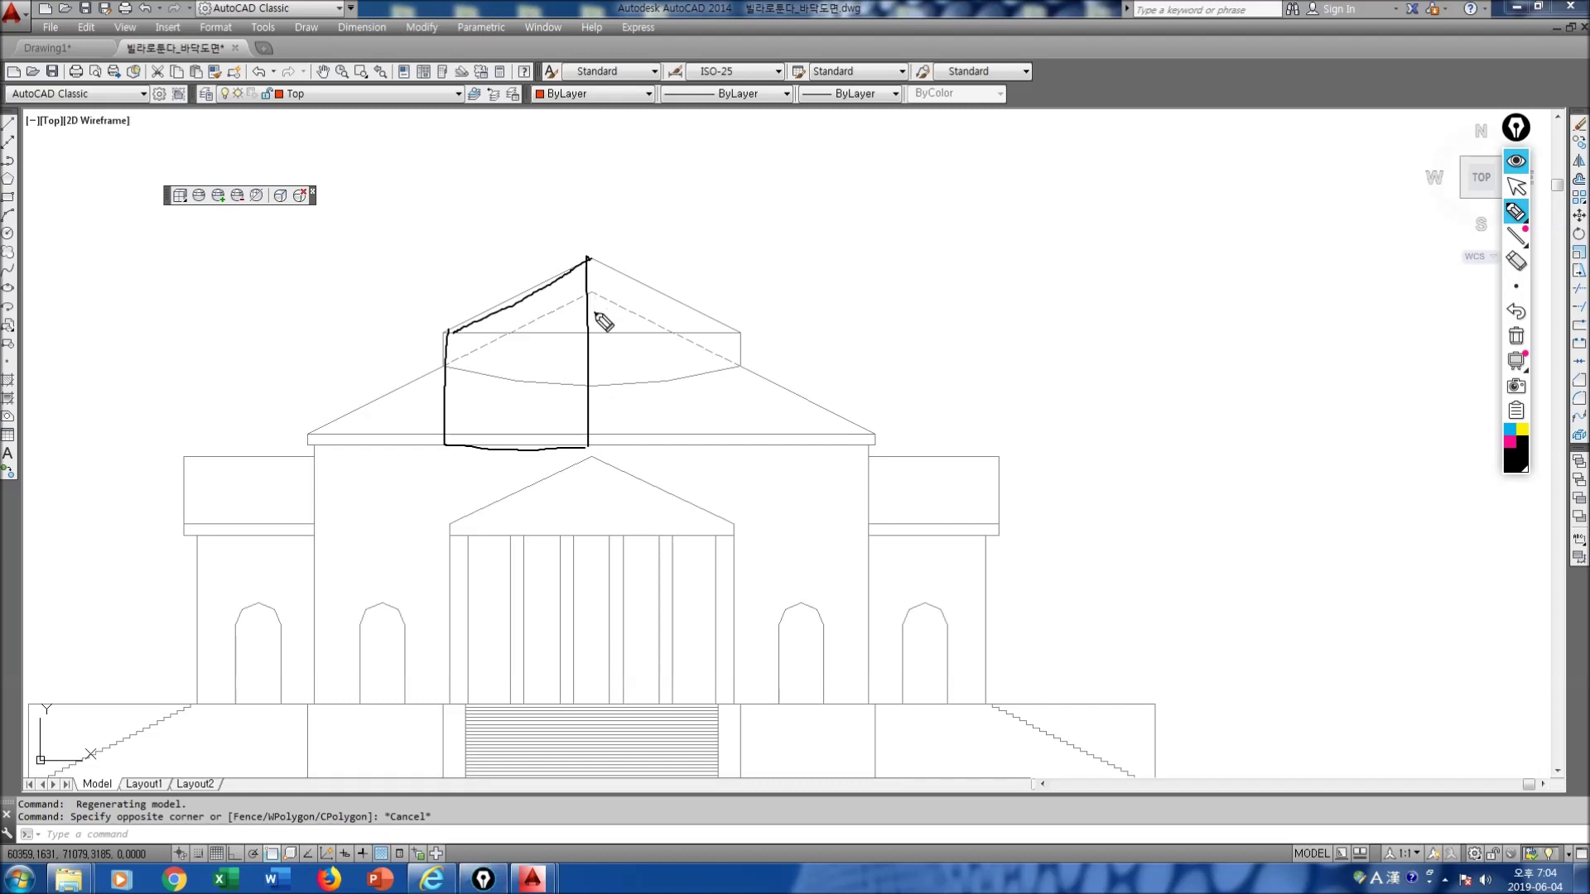
{"action": "left_click_drag", "start_coordinate": [590, 320], "coordinate": [585, 331]}
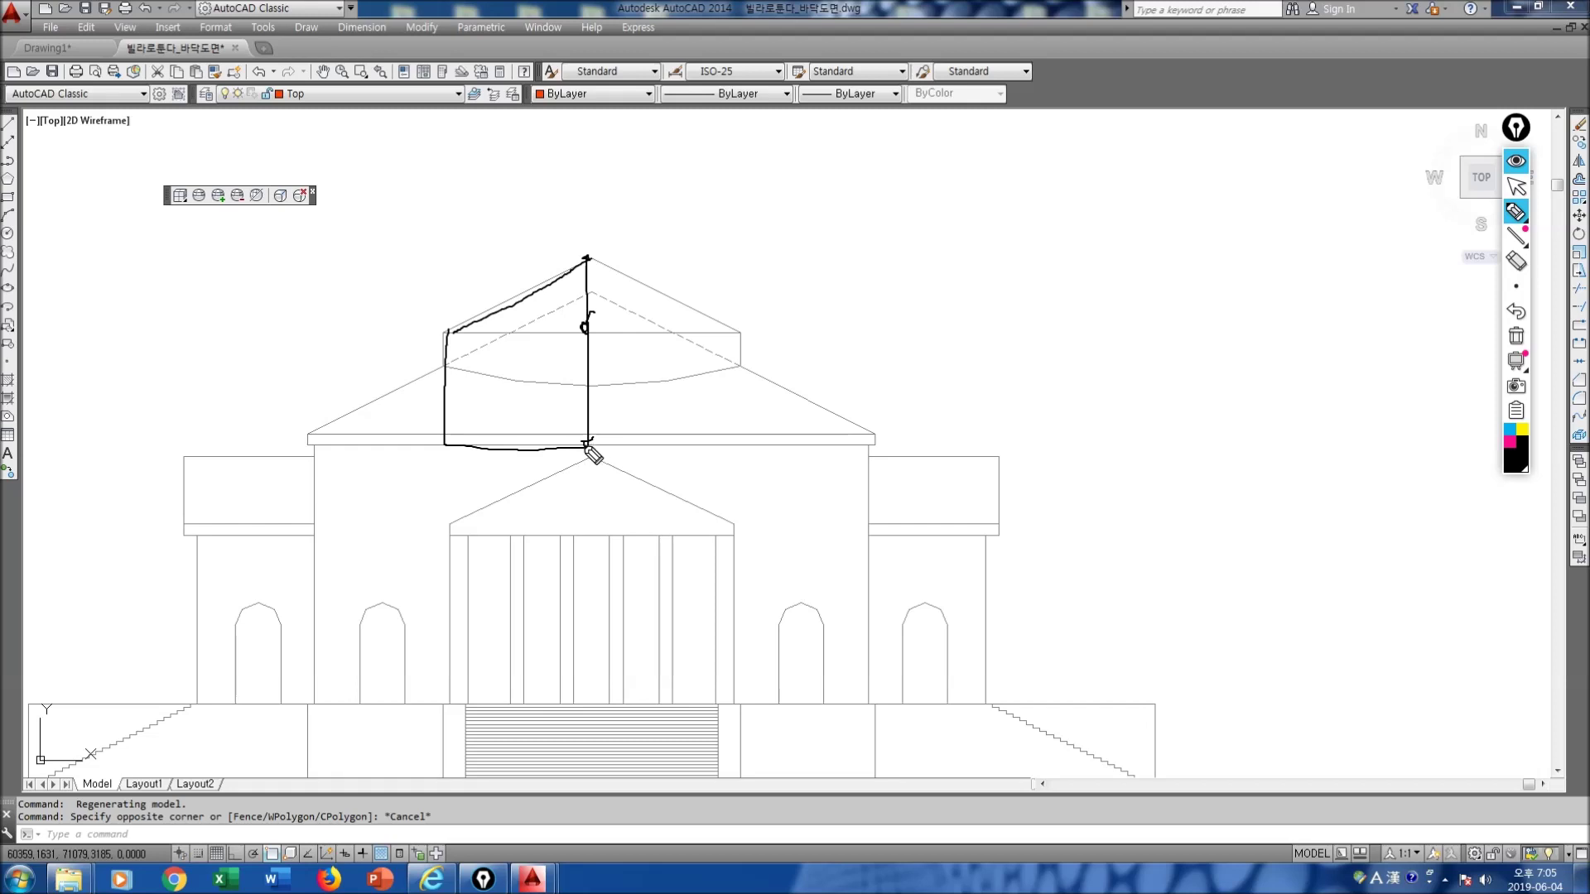
{"action": "mouse_move", "coordinate": [588, 224]}
{"action": "left_mouse_down"}
{"action": "mouse_move", "coordinate": [590, 502]}
{"action": "mouse_move", "coordinate": [611, 451]}
{"action": "left_mouse_up"}
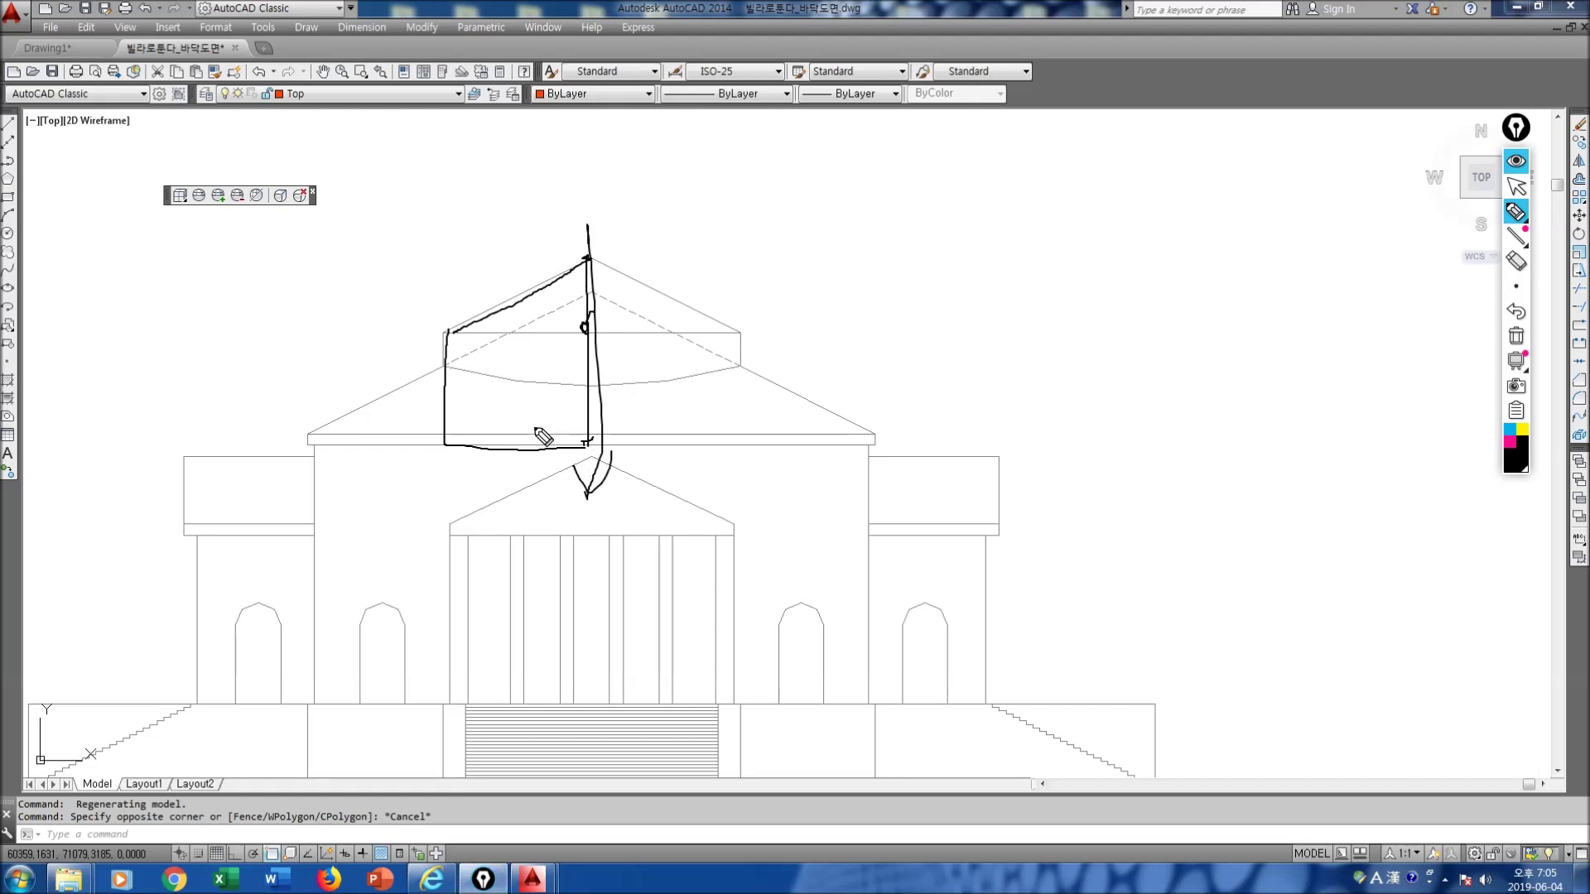
{"action": "mouse_move", "coordinate": [538, 384]}
{"action": "left_mouse_down"}
{"action": "mouse_move", "coordinate": [582, 429]}
{"action": "mouse_move", "coordinate": [644, 381]}
{"action": "mouse_move", "coordinate": [661, 403]}
{"action": "left_mouse_up"}
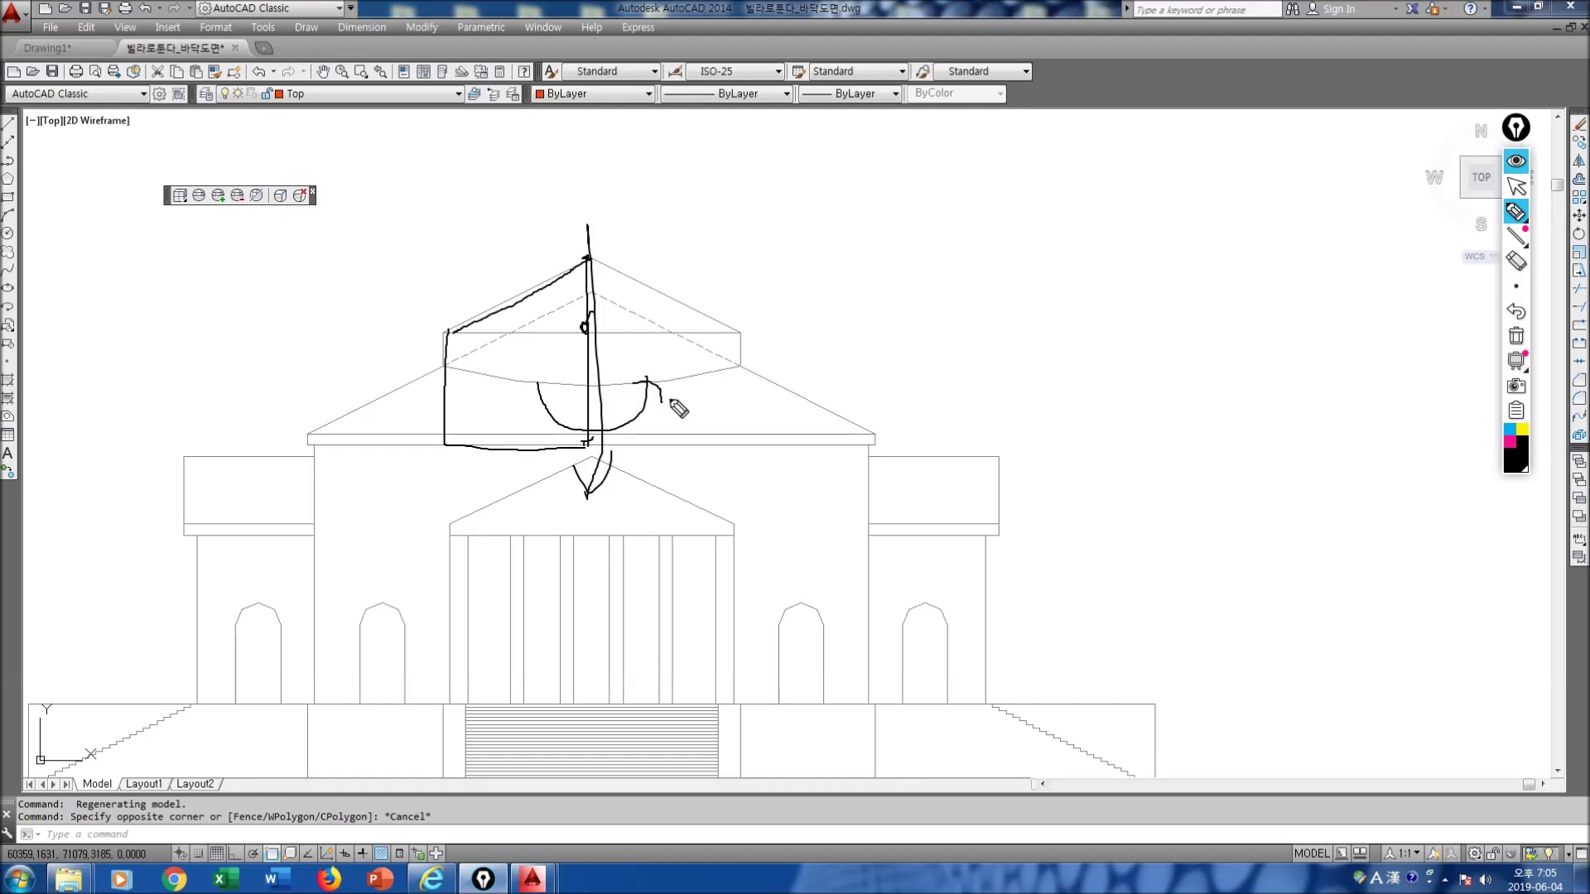
{"action": "left_click", "coordinate": [1518, 285]}
{"action": "mouse_move", "coordinate": [1526, 366]}
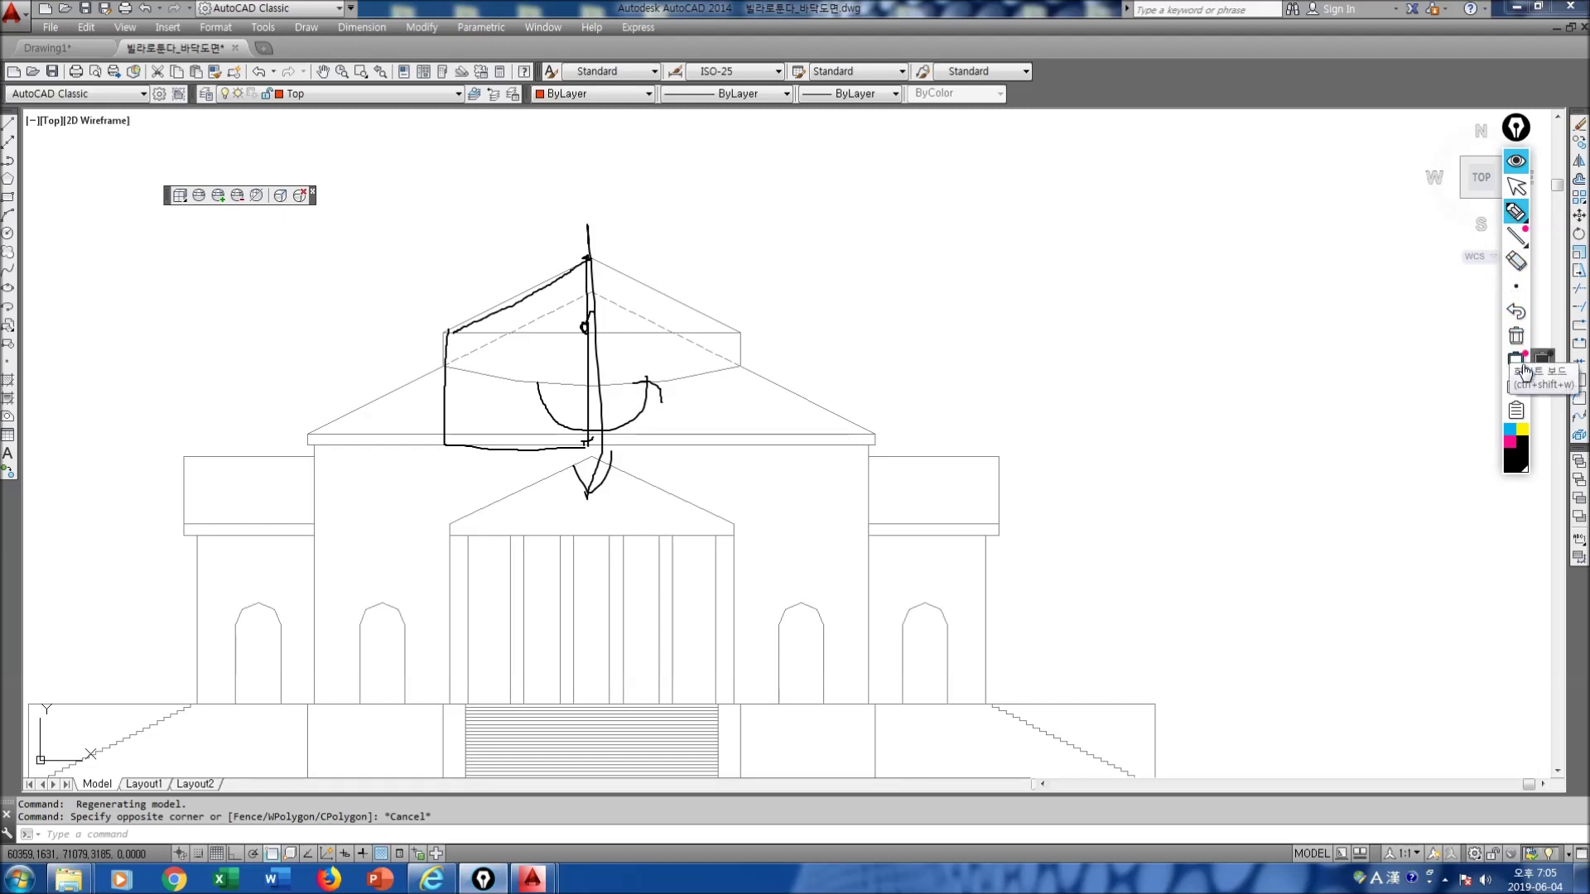
{"action": "left_click", "coordinate": [1517, 335]}
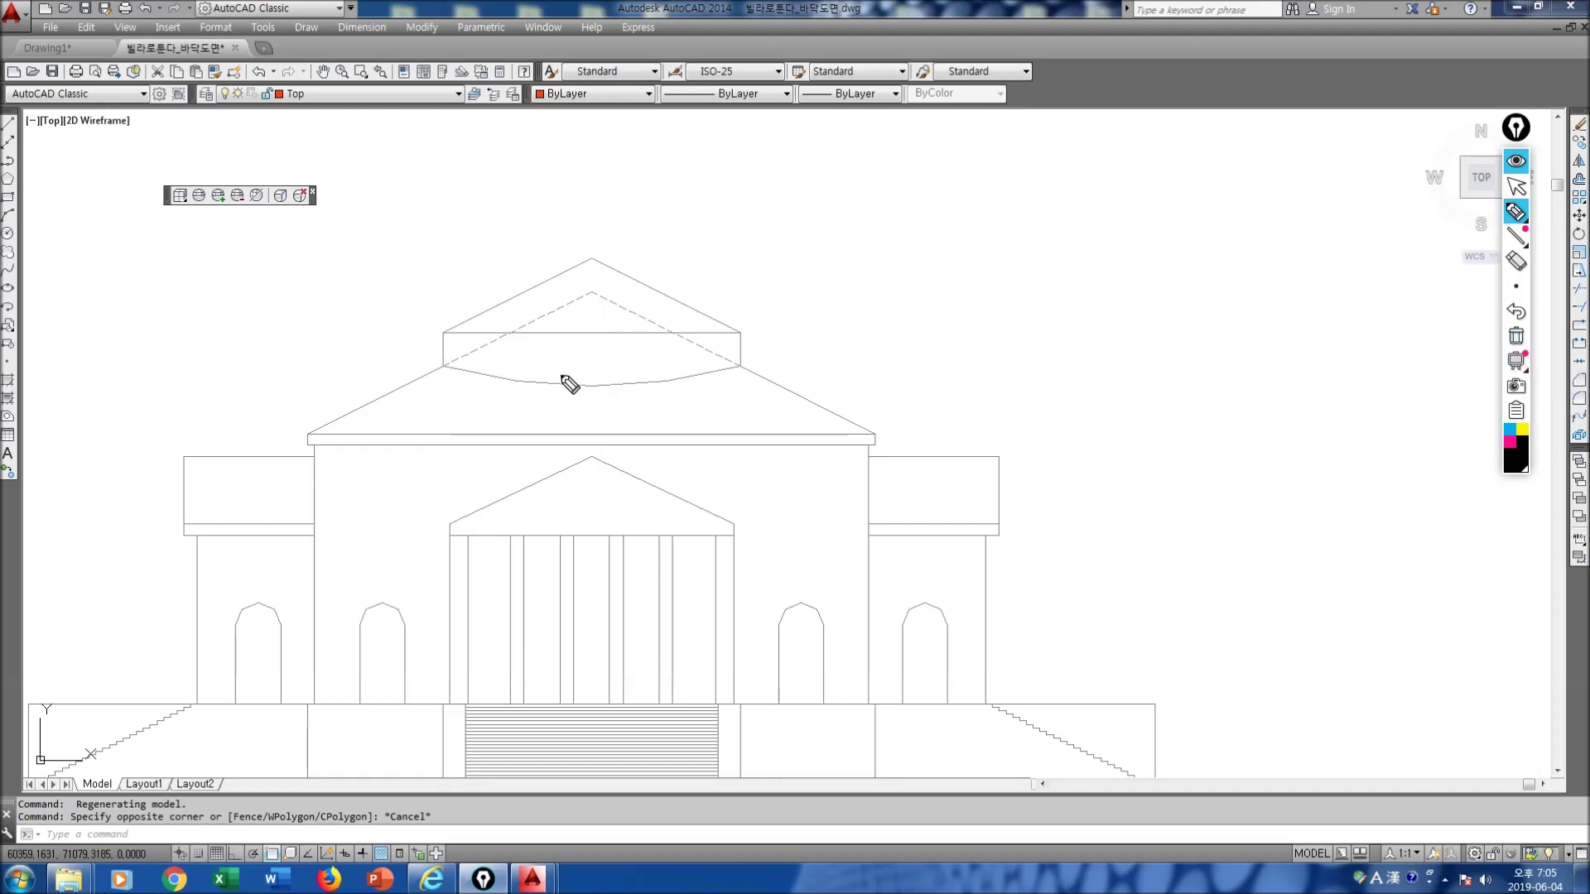
{"action": "left_click", "coordinate": [1516, 187]}
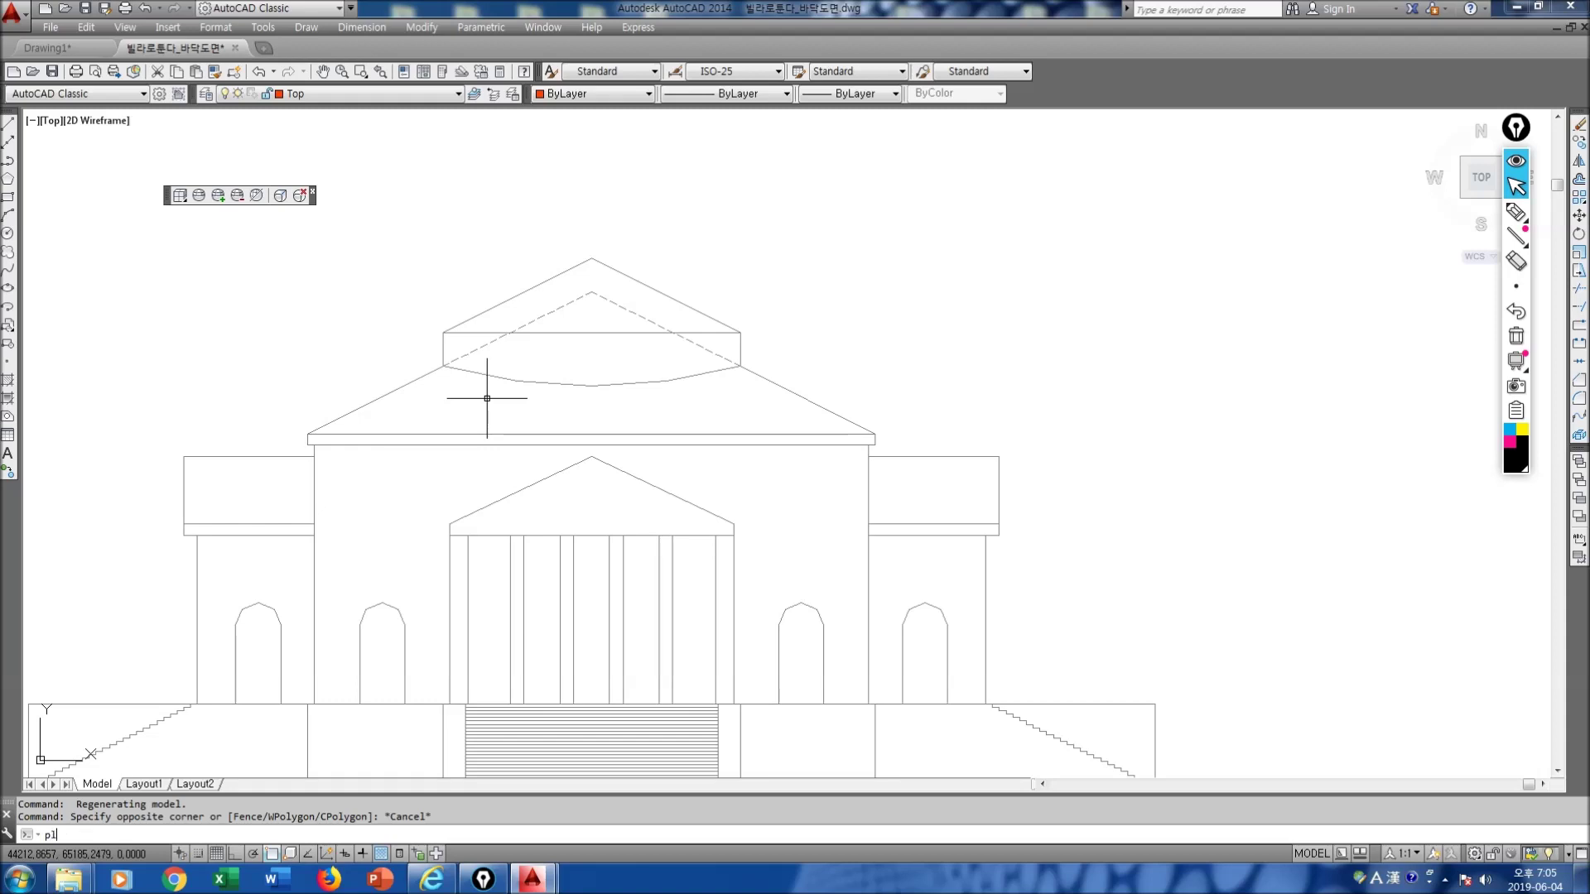
Step: Start a polyline at the dome apex in the elevation, through the drum's upper-left corner and perpendicular down to the eave band's bottom line
{"action": "key", "text": "Return"}
{"action": "left_click", "coordinate": [592, 258]}
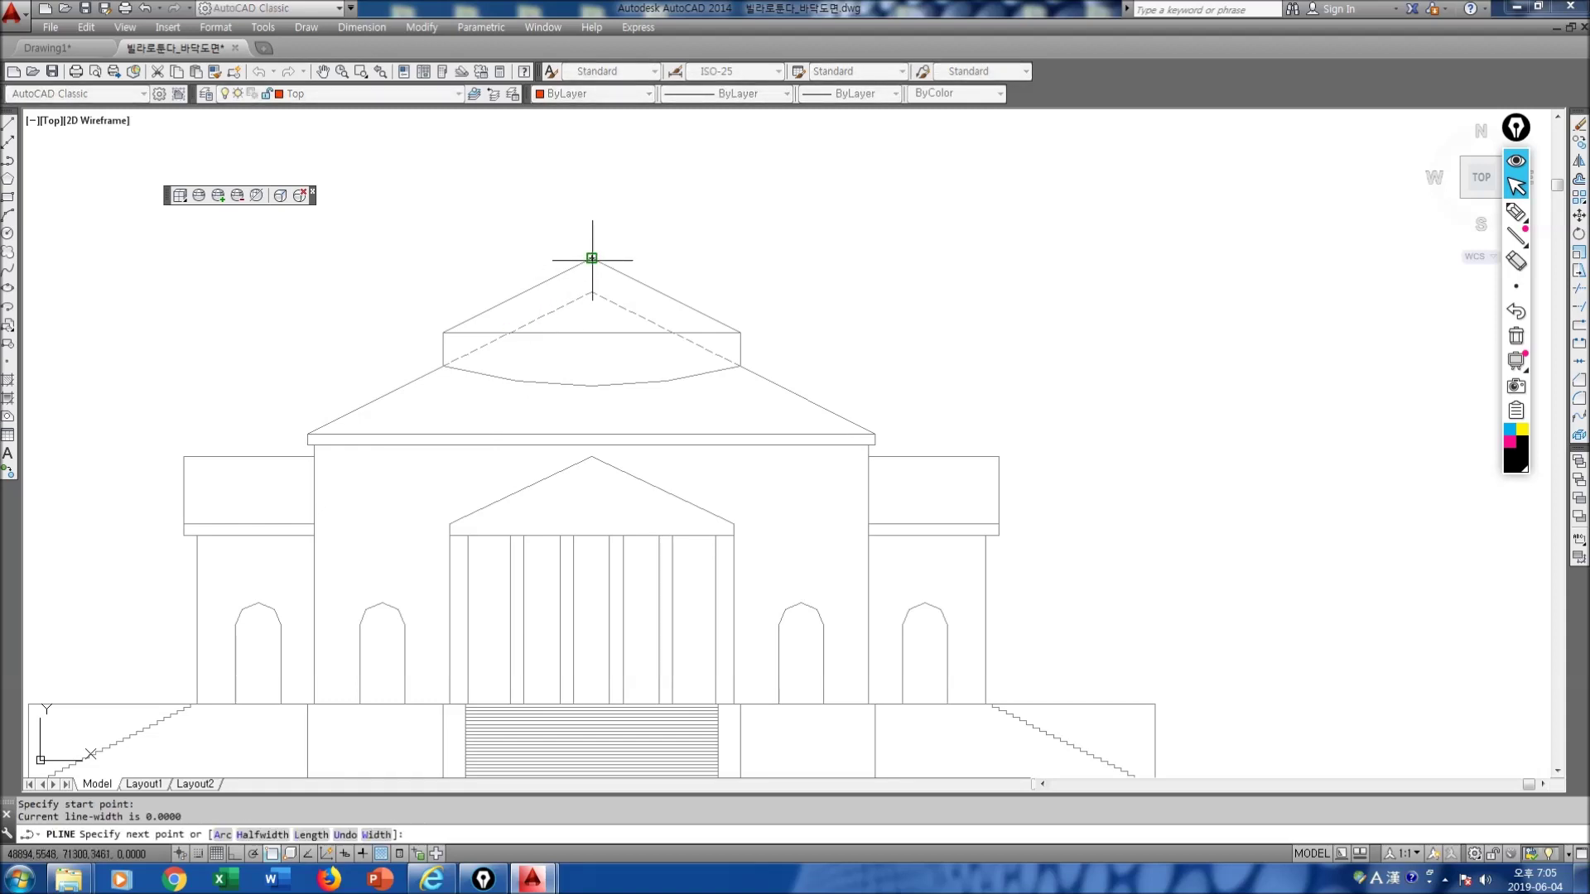
{"action": "left_click", "coordinate": [441, 338]}
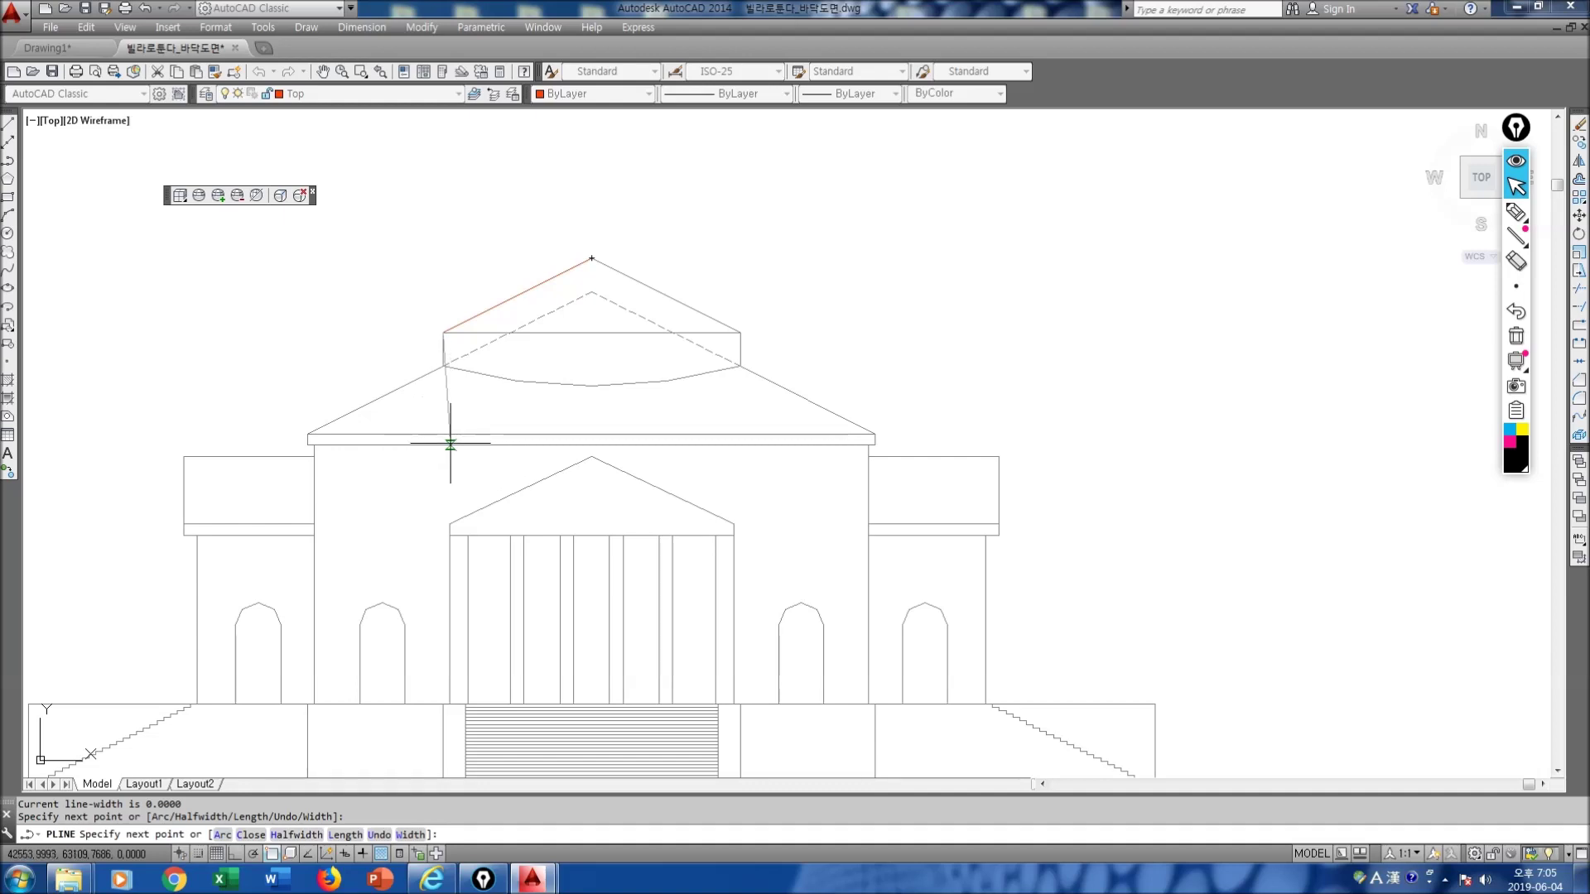
{"action": "type", "text": "p"}
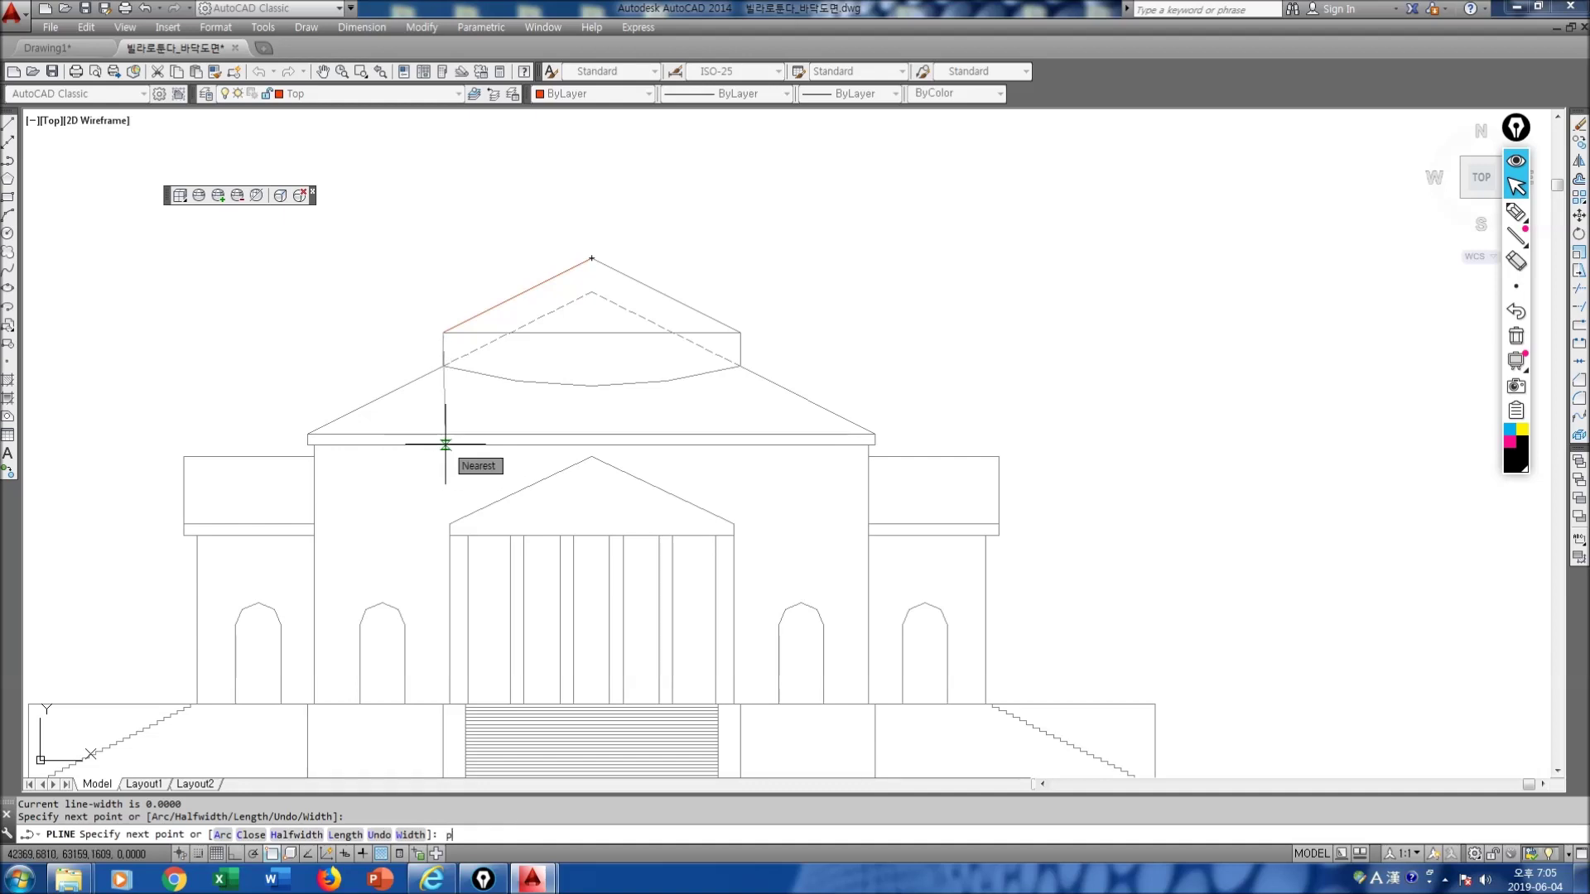
{"action": "type", "text": "er"}
{"action": "key", "text": "Return"}
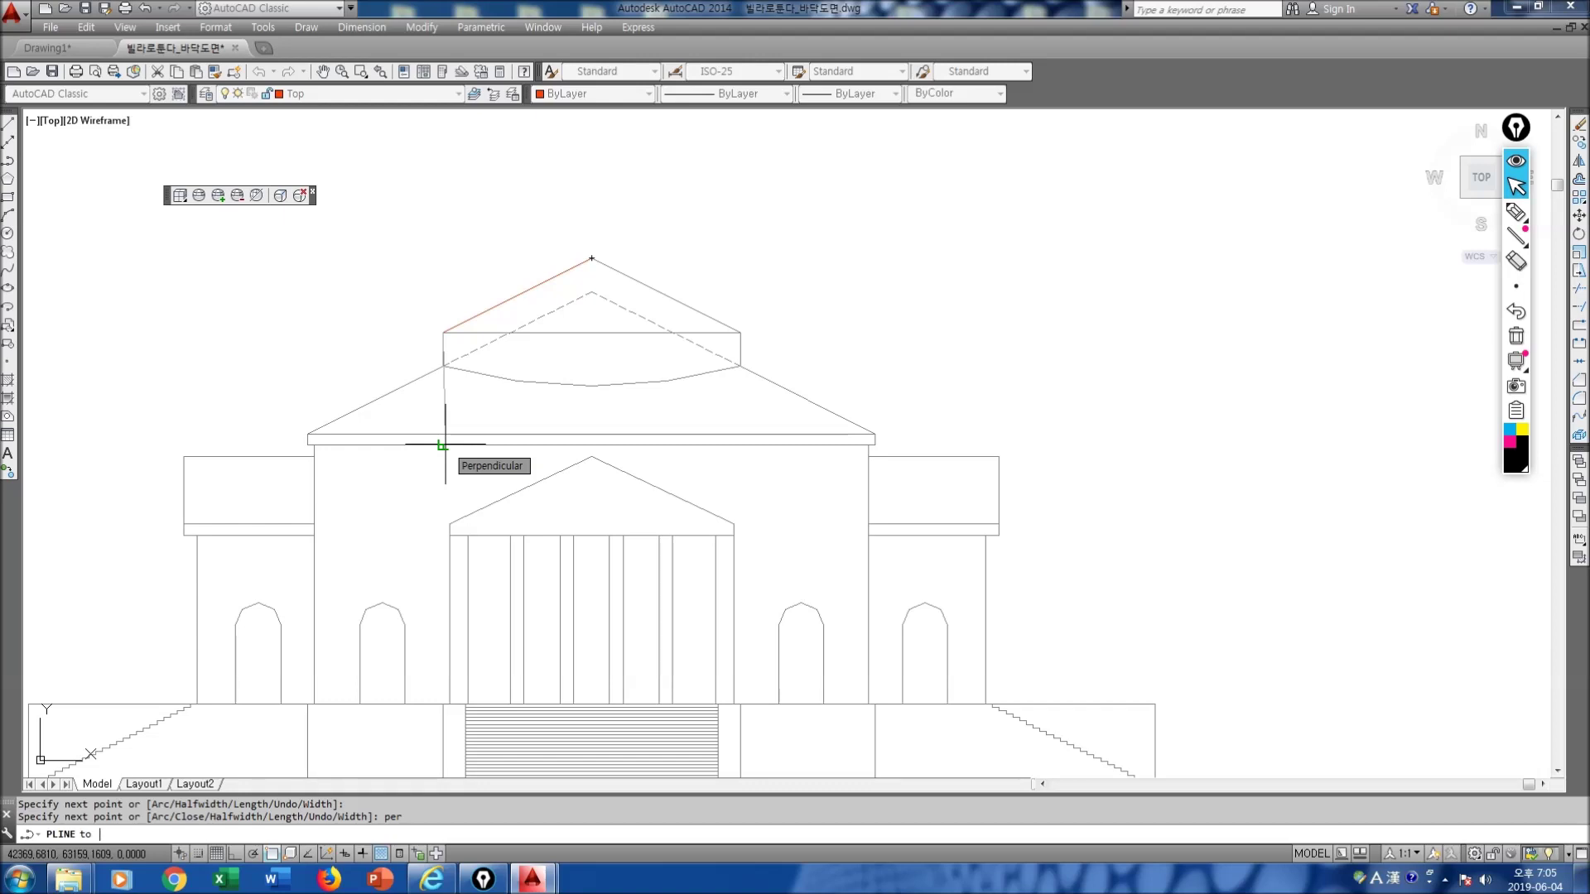
{"action": "left_click", "coordinate": [443, 445]}
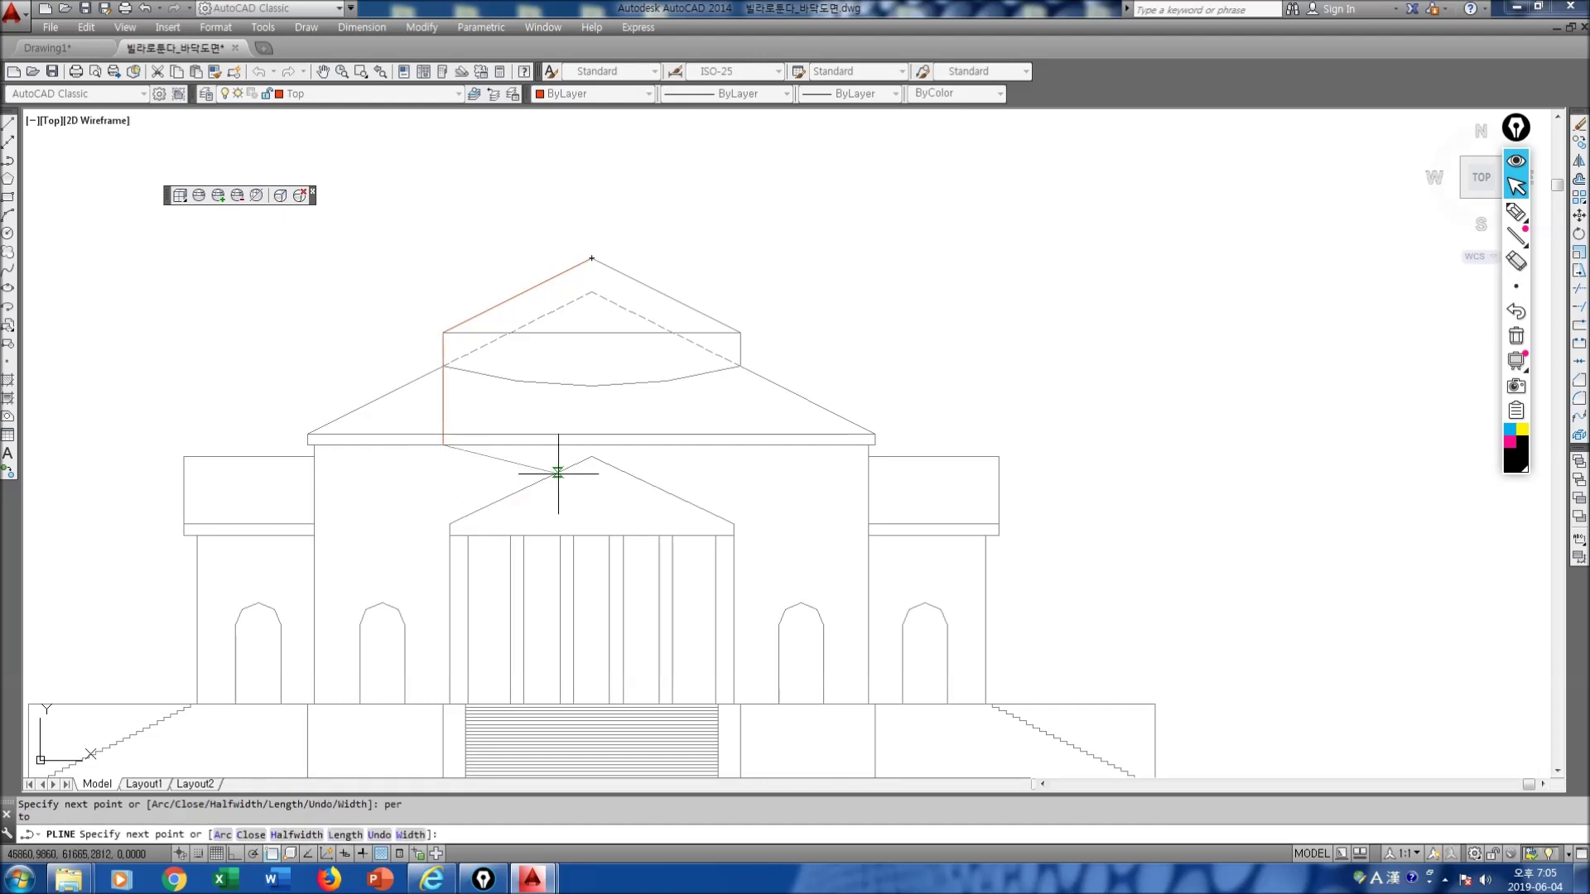
Step: Continue the polyline along the eave band's bottom line to its midpoint below the apex and close it as the dome's half profile
{"action": "left_click", "coordinate": [592, 445]}
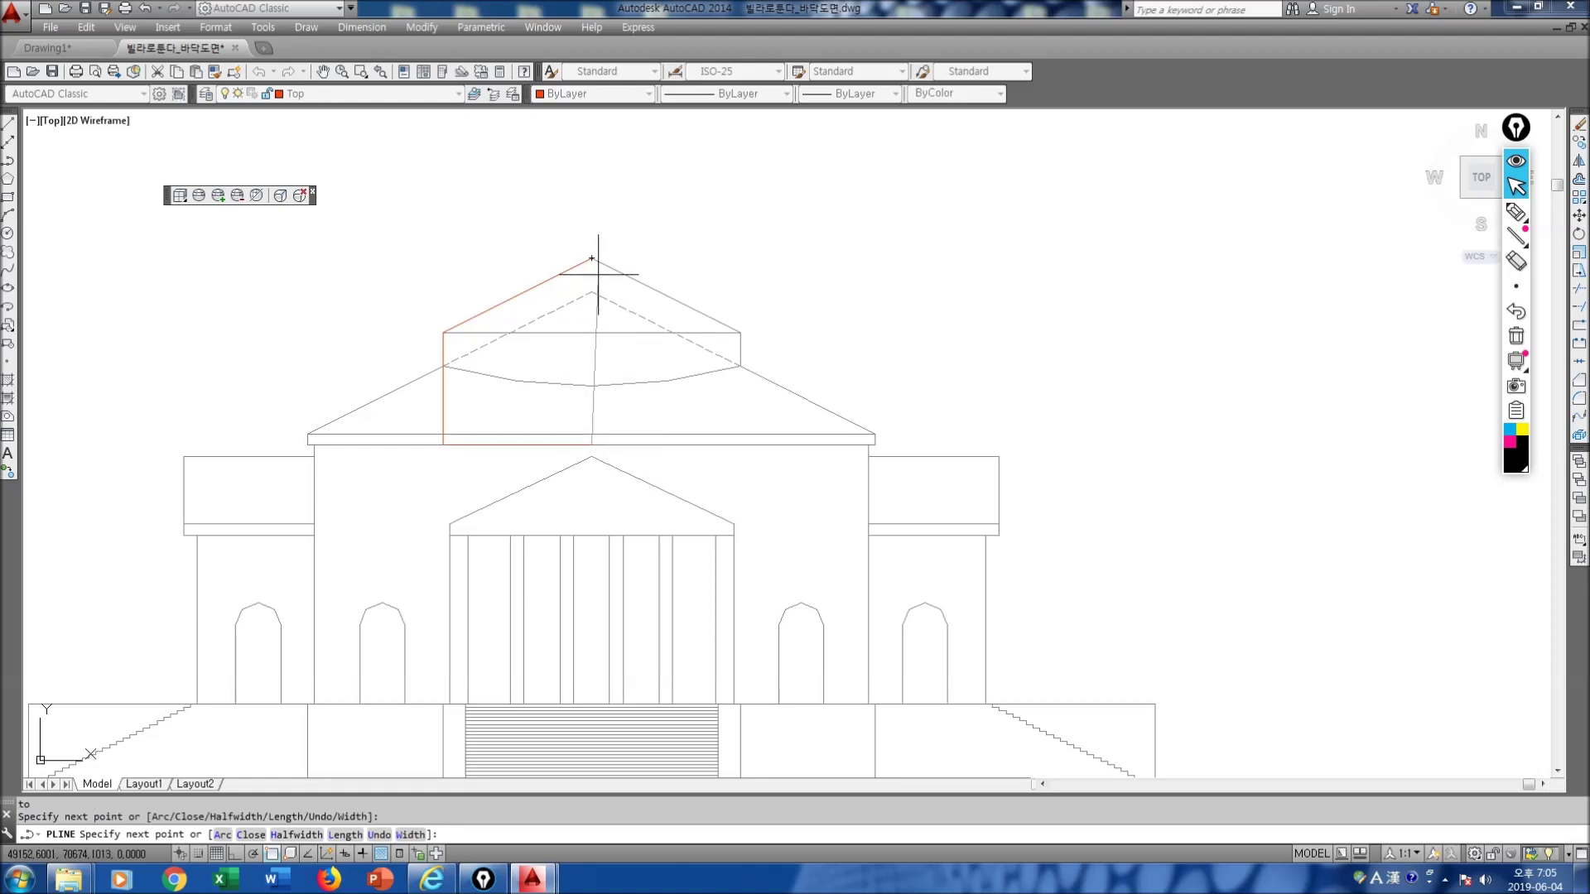
{"action": "type", "text": "c"}
{"action": "key", "text": "Return"}
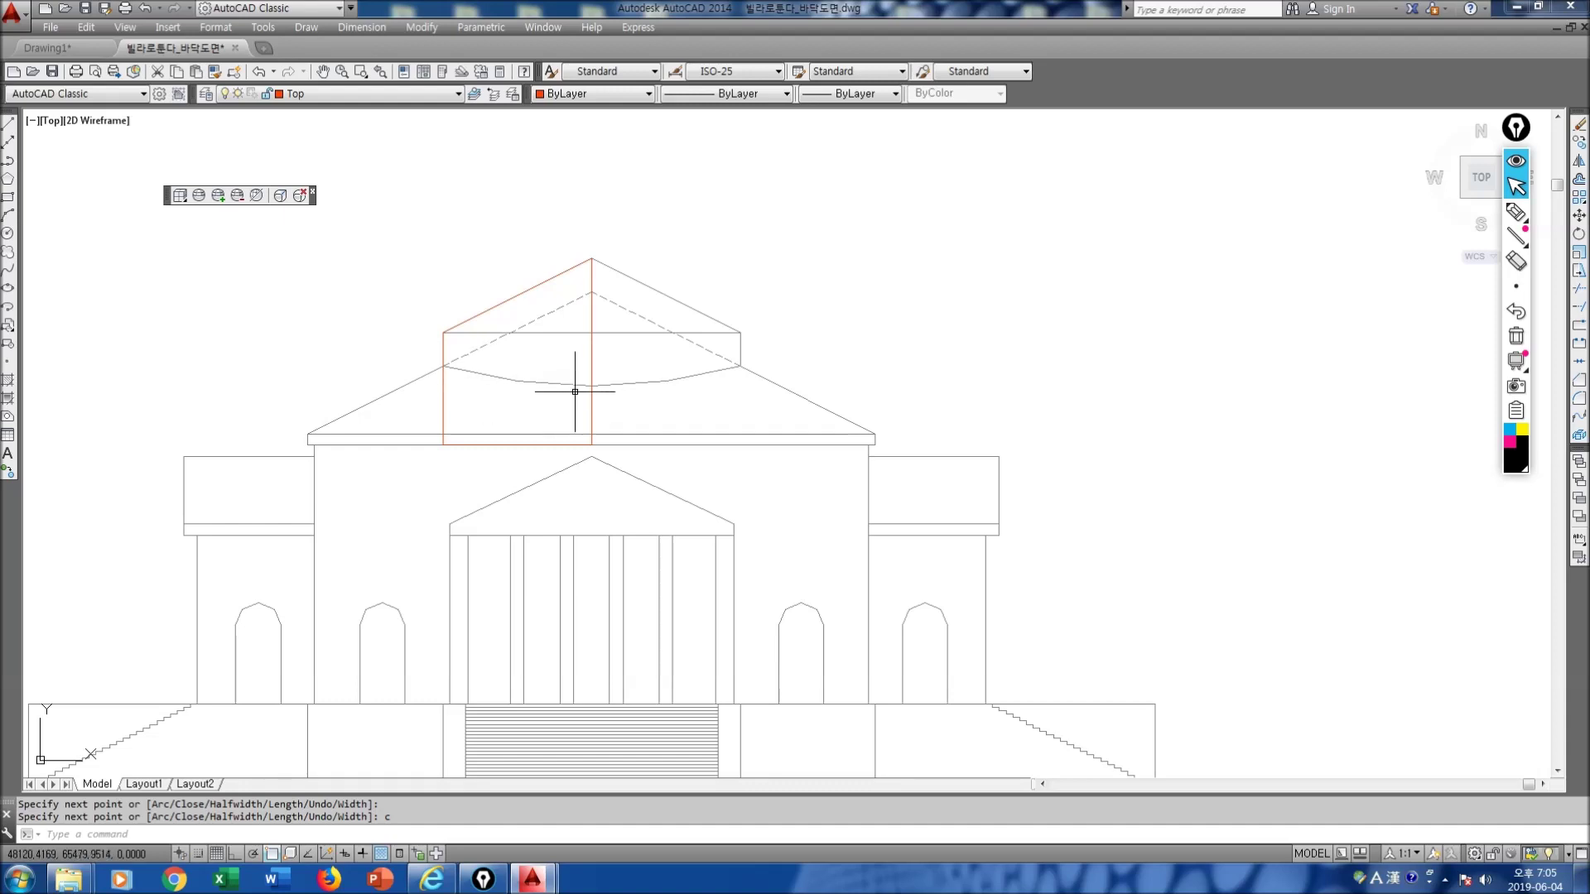
{"action": "key", "text": "Escape"}
{"action": "scroll", "coordinate": [592, 383], "scroll_direction": "down", "scroll_amount": 2}
{"action": "scroll", "coordinate": [591, 383], "scroll_direction": "up", "scroll_amount": 2}
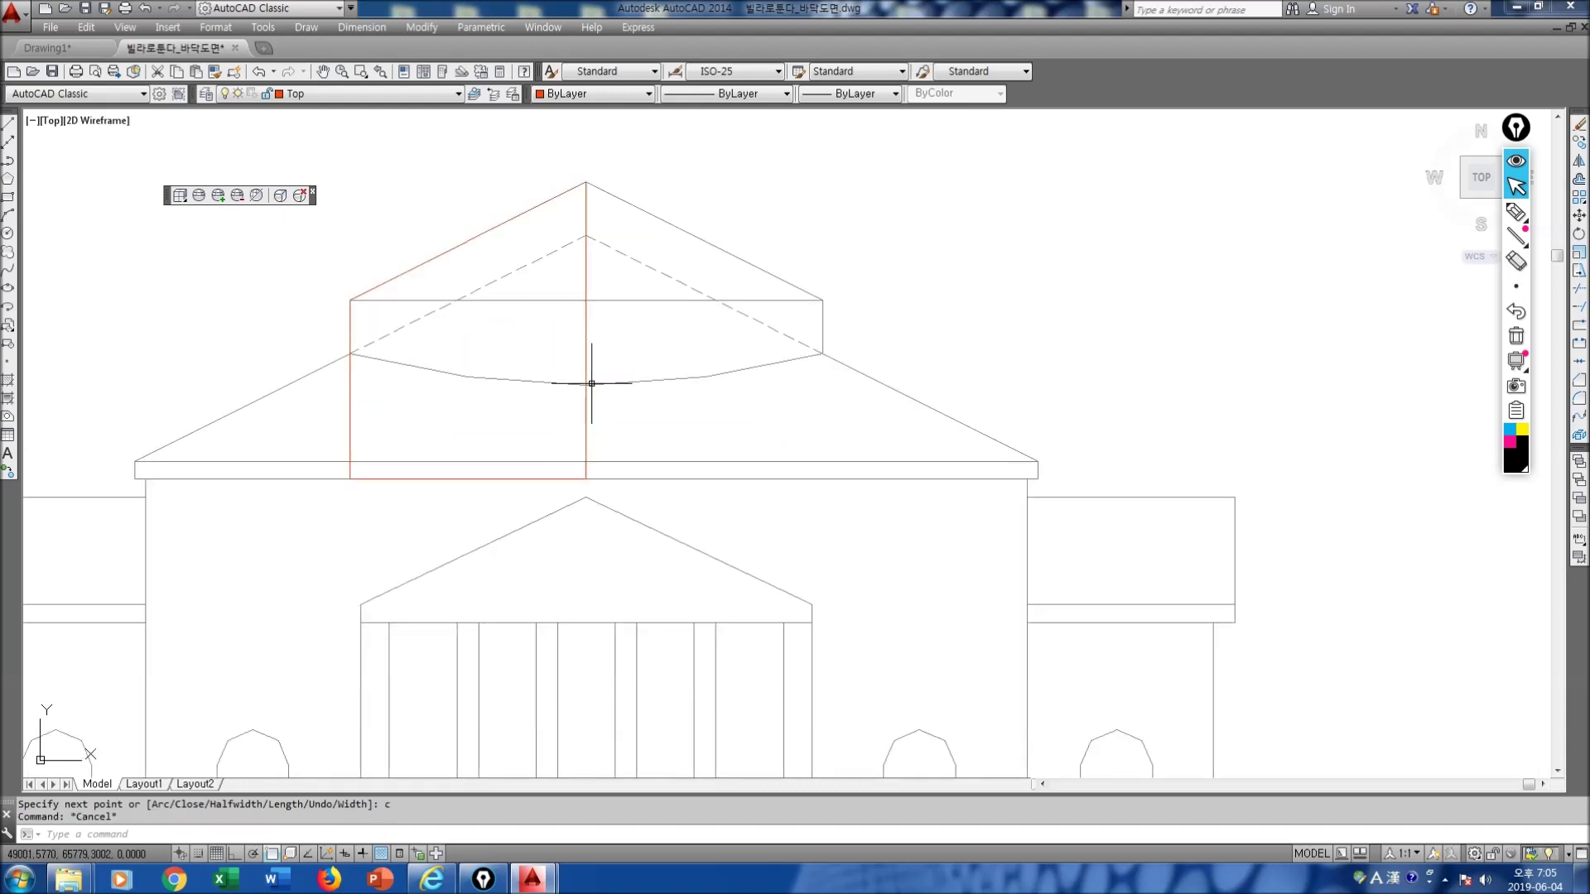
Step: Draw a closed irregular seven-point or more polyline in the empty area beside the front elevation as a sample revolve profile
{"action": "scroll", "coordinate": [596, 390], "scroll_direction": "down", "scroll_amount": 2}
{"action": "middle_click_drag", "start_coordinate": [802, 390], "coordinate": [727, 419]}
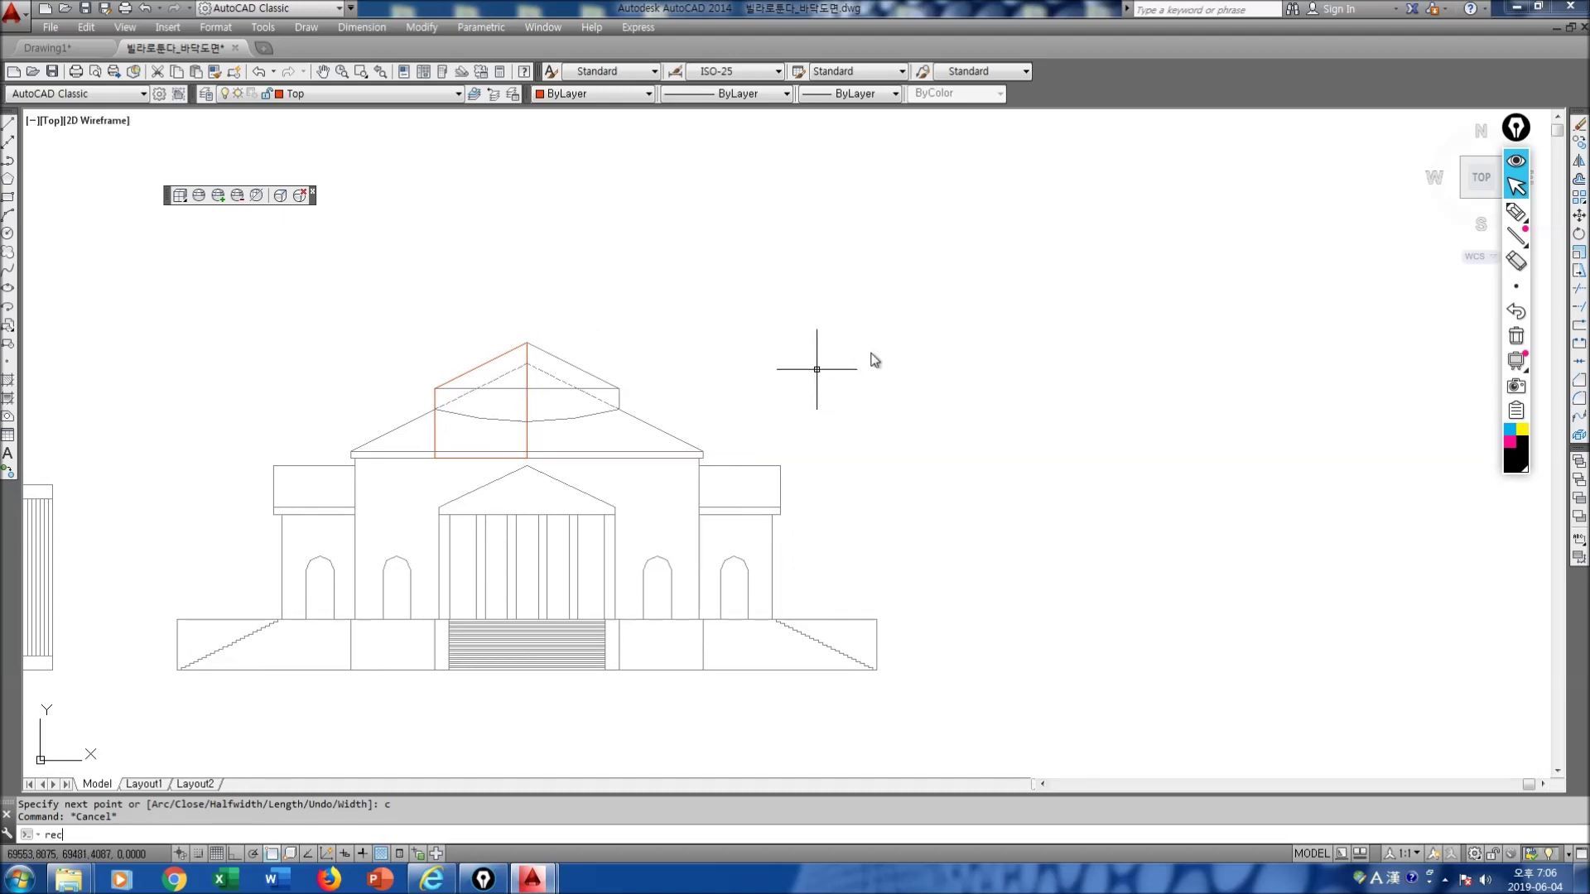
{"action": "key", "text": "Escape"}
{"action": "type", "text": "pl"}
{"action": "key", "text": "Return"}
{"action": "left_click", "coordinate": [853, 386]}
{"action": "left_click", "coordinate": [806, 308]}
{"action": "left_click", "coordinate": [838, 294]}
{"action": "left_click", "coordinate": [881, 323]}
{"action": "left_click", "coordinate": [895, 346]}
{"action": "left_click", "coordinate": [891, 373]}
{"action": "left_click", "coordinate": [901, 405]}
{"action": "type", "text": "c"}
{"action": "key", "text": "Return"}
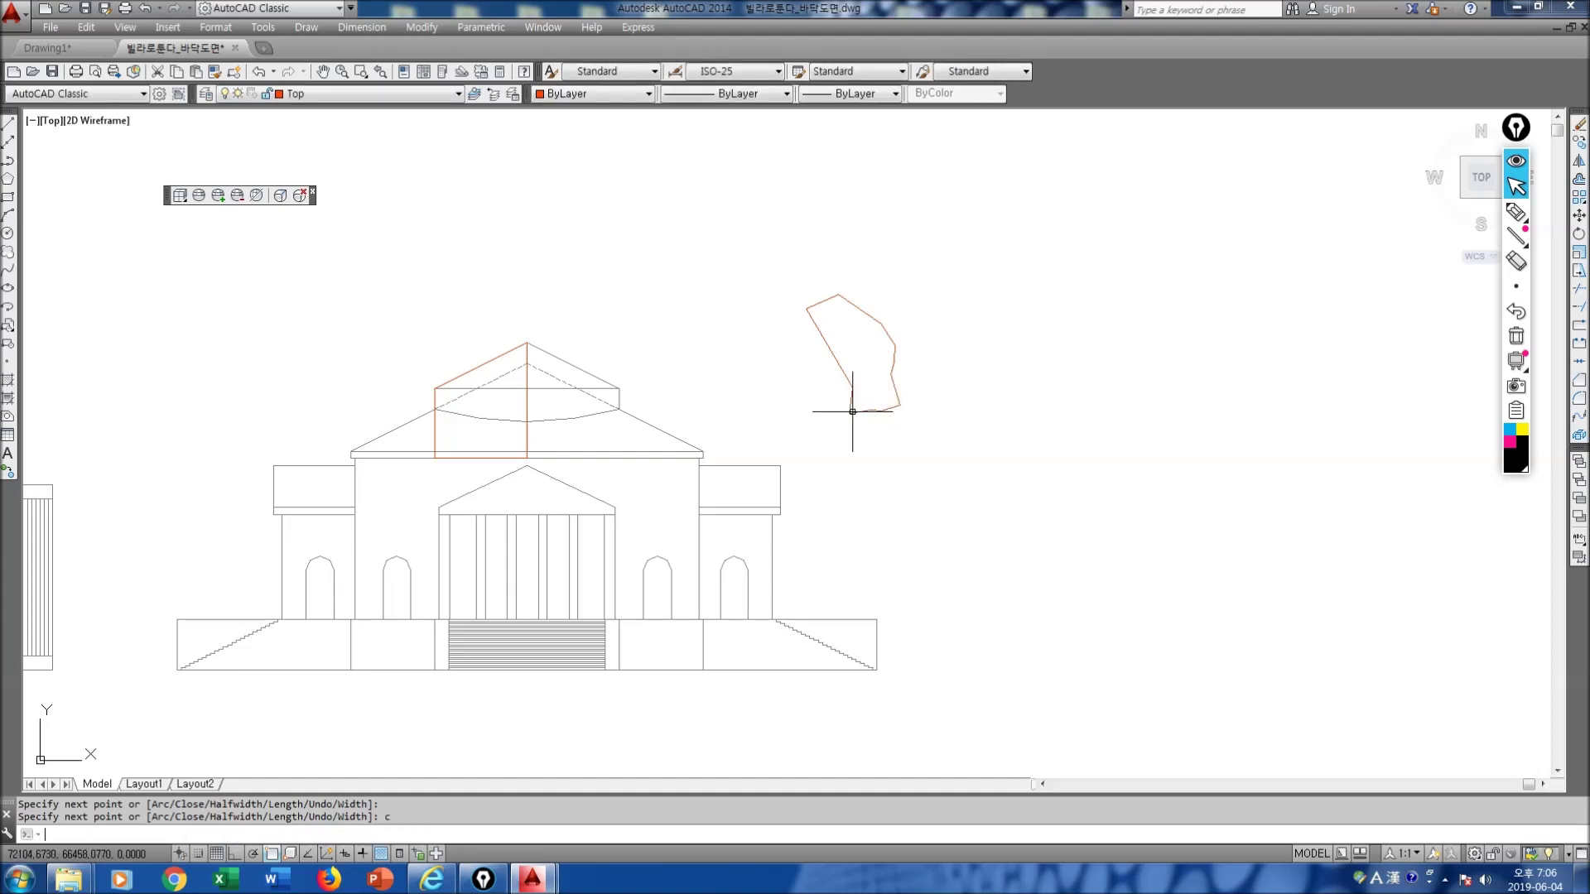
Step: Draw a straight vertical polyline with ortho on, beside the irregular sample profile, as its revolve axis
{"action": "type", "text": "pl"}
{"action": "key", "text": "Return"}
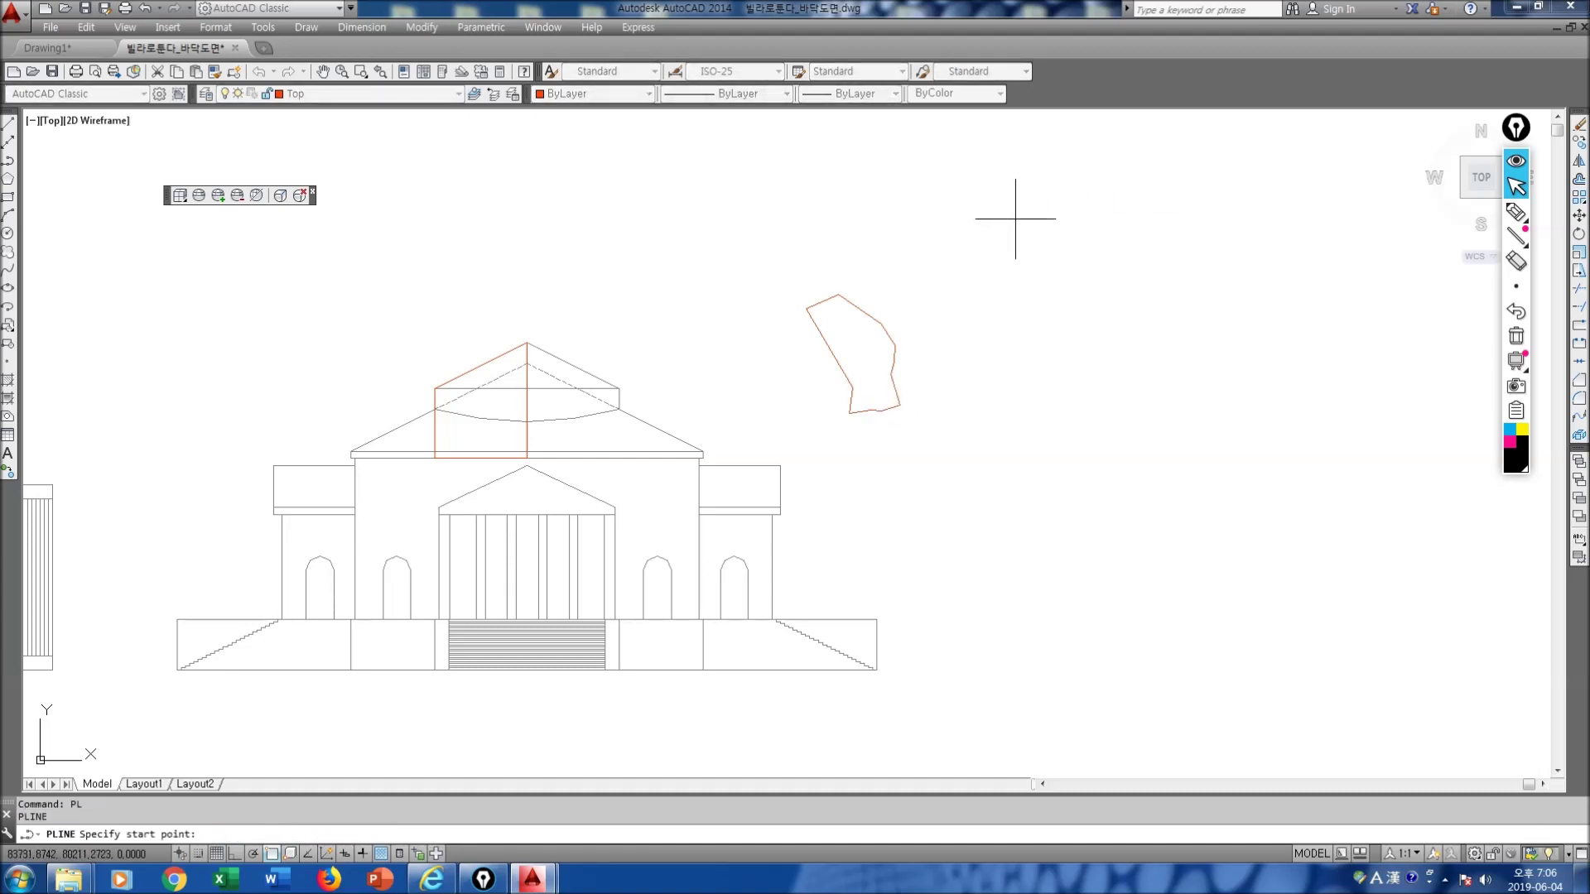
{"action": "left_click", "coordinate": [1007, 234]}
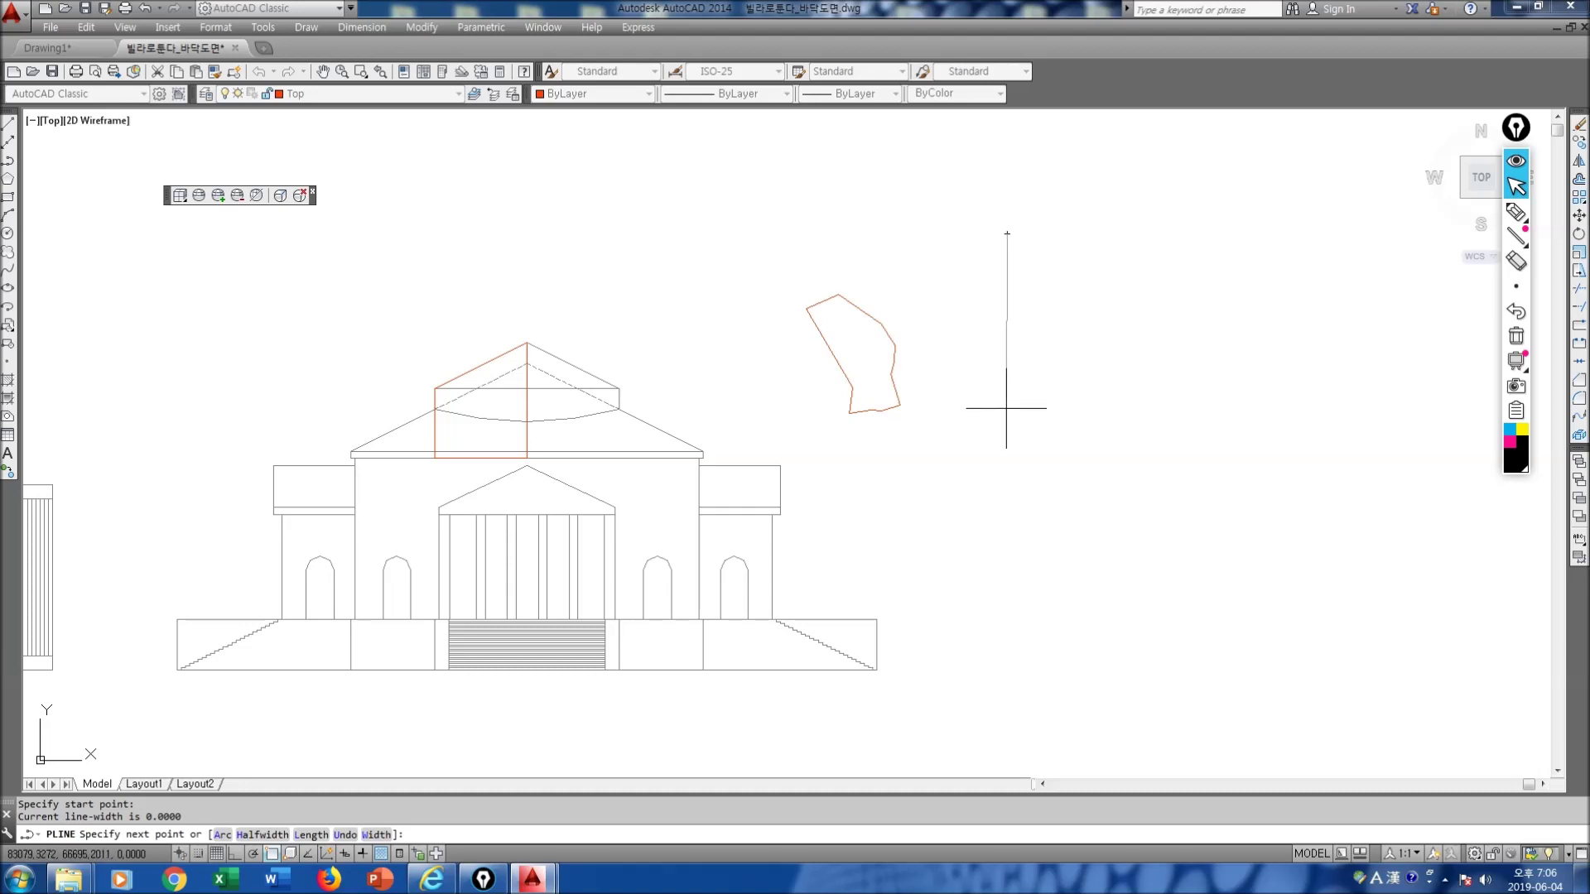
{"action": "key", "text": "F8"}
{"action": "left_click", "coordinate": [1126, 474]}
{"action": "key", "text": "Return"}
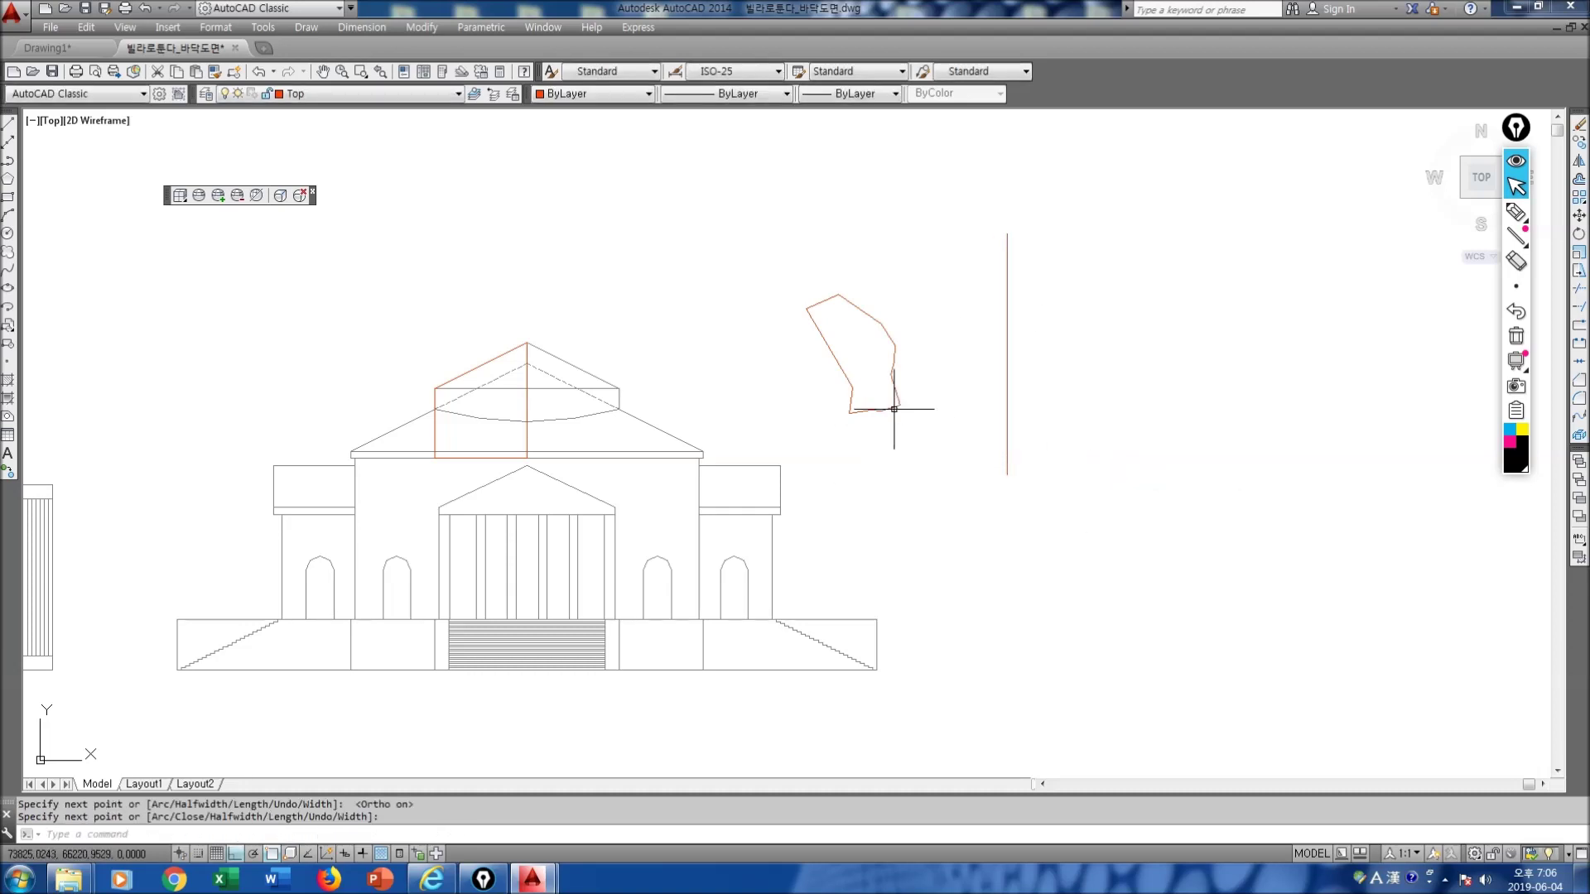
Step: Revolve the irregular sample profile 360° about the vertical line's two endpoints, inspect the solid in 3D and return to the top view
{"action": "type", "text": "rev"}
{"action": "key", "text": "Return"}
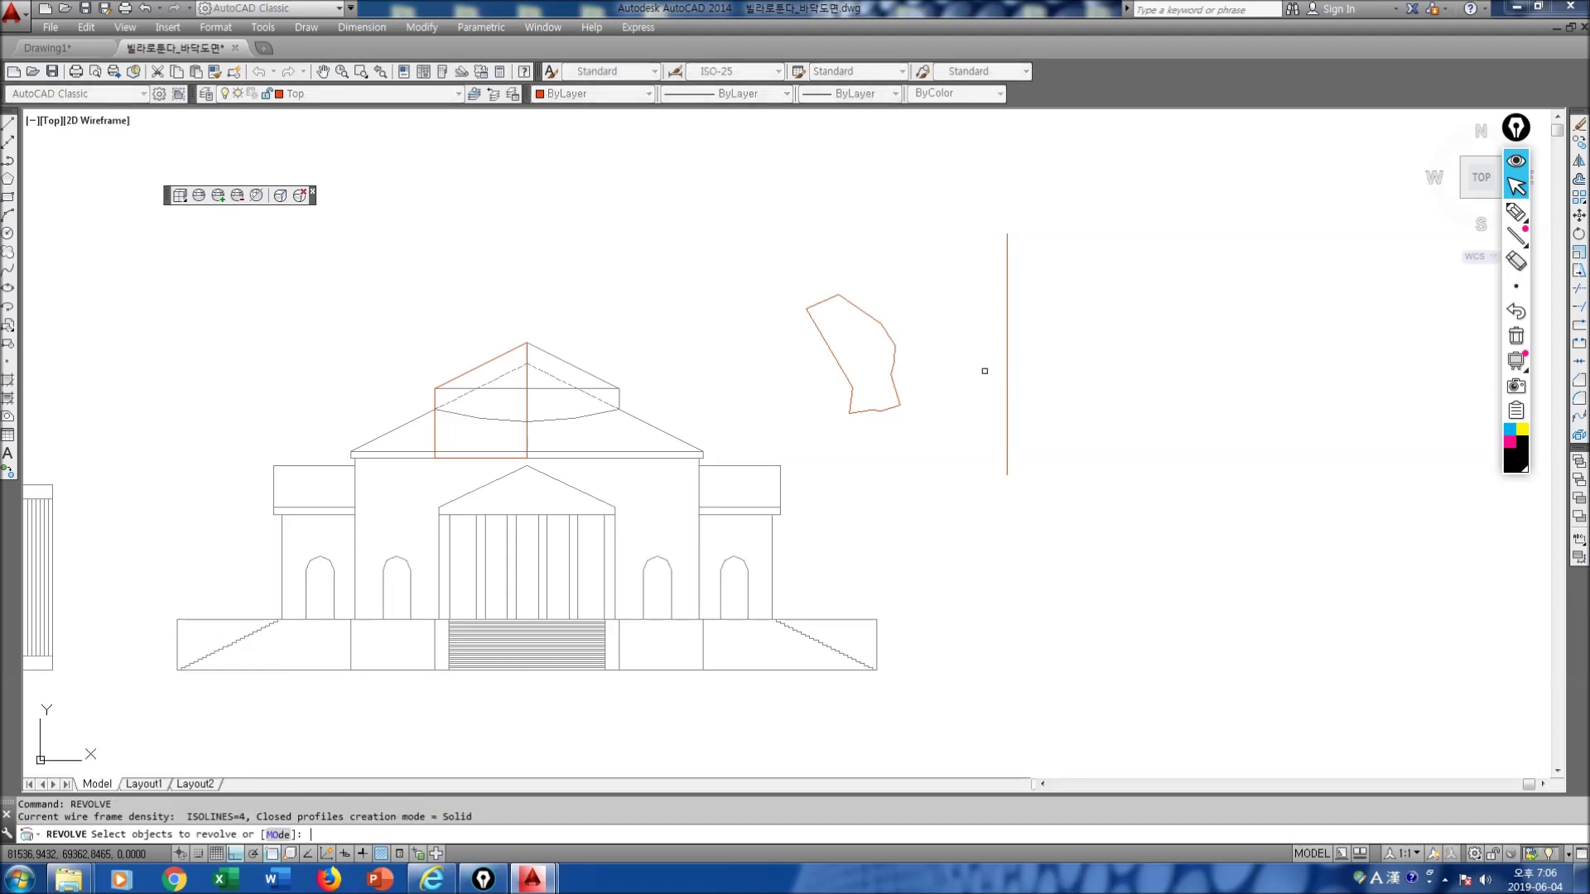
{"action": "left_click", "coordinate": [894, 362]}
{"action": "key", "text": "Return"}
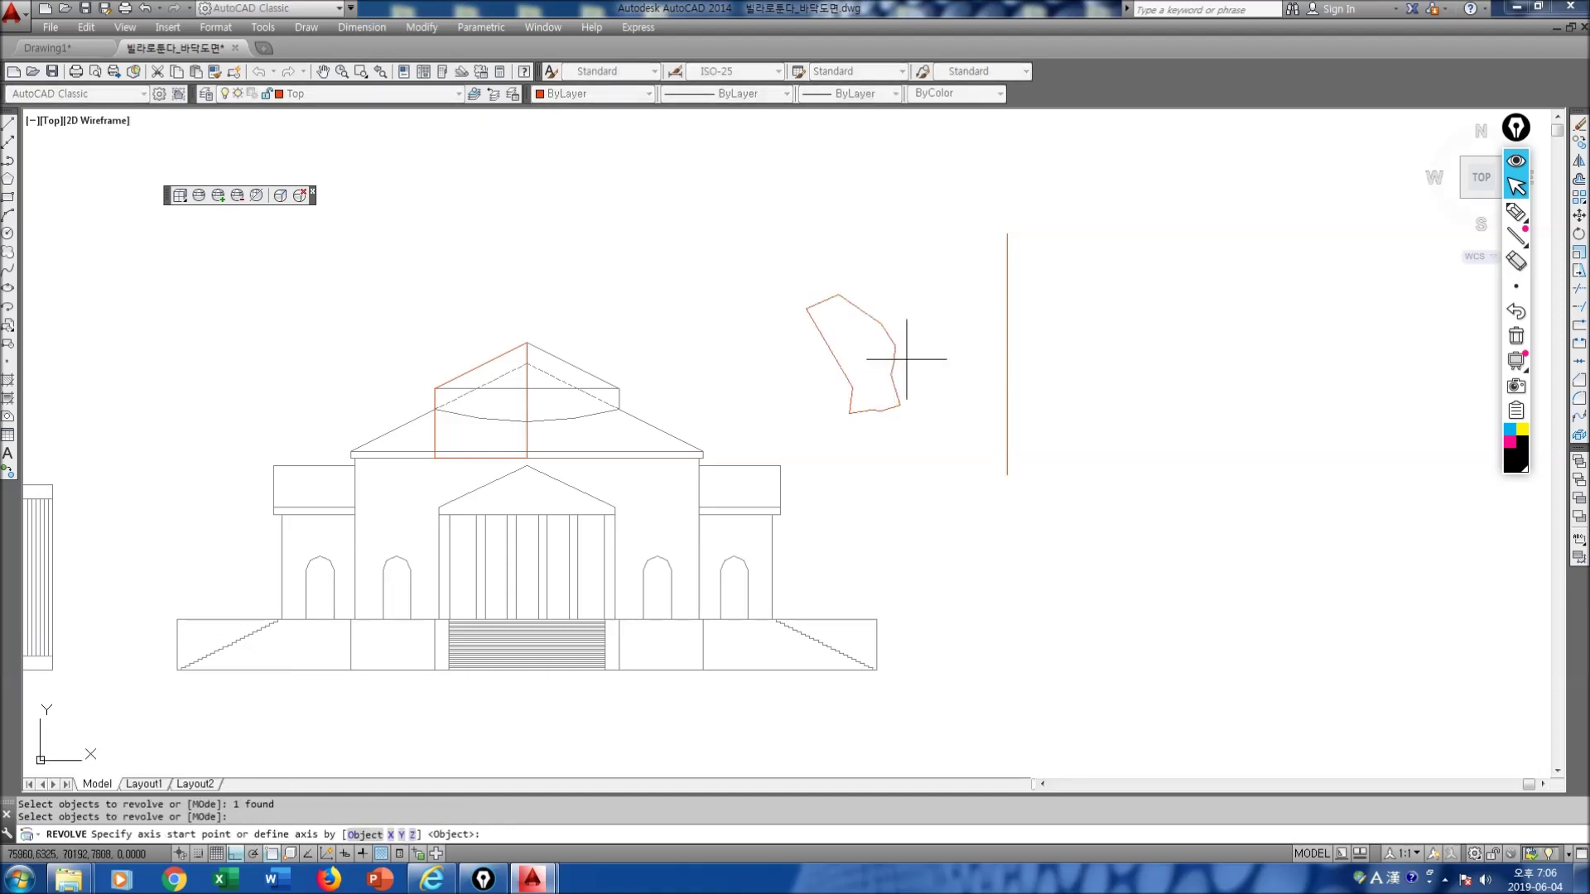
{"action": "left_click", "coordinate": [1006, 235]}
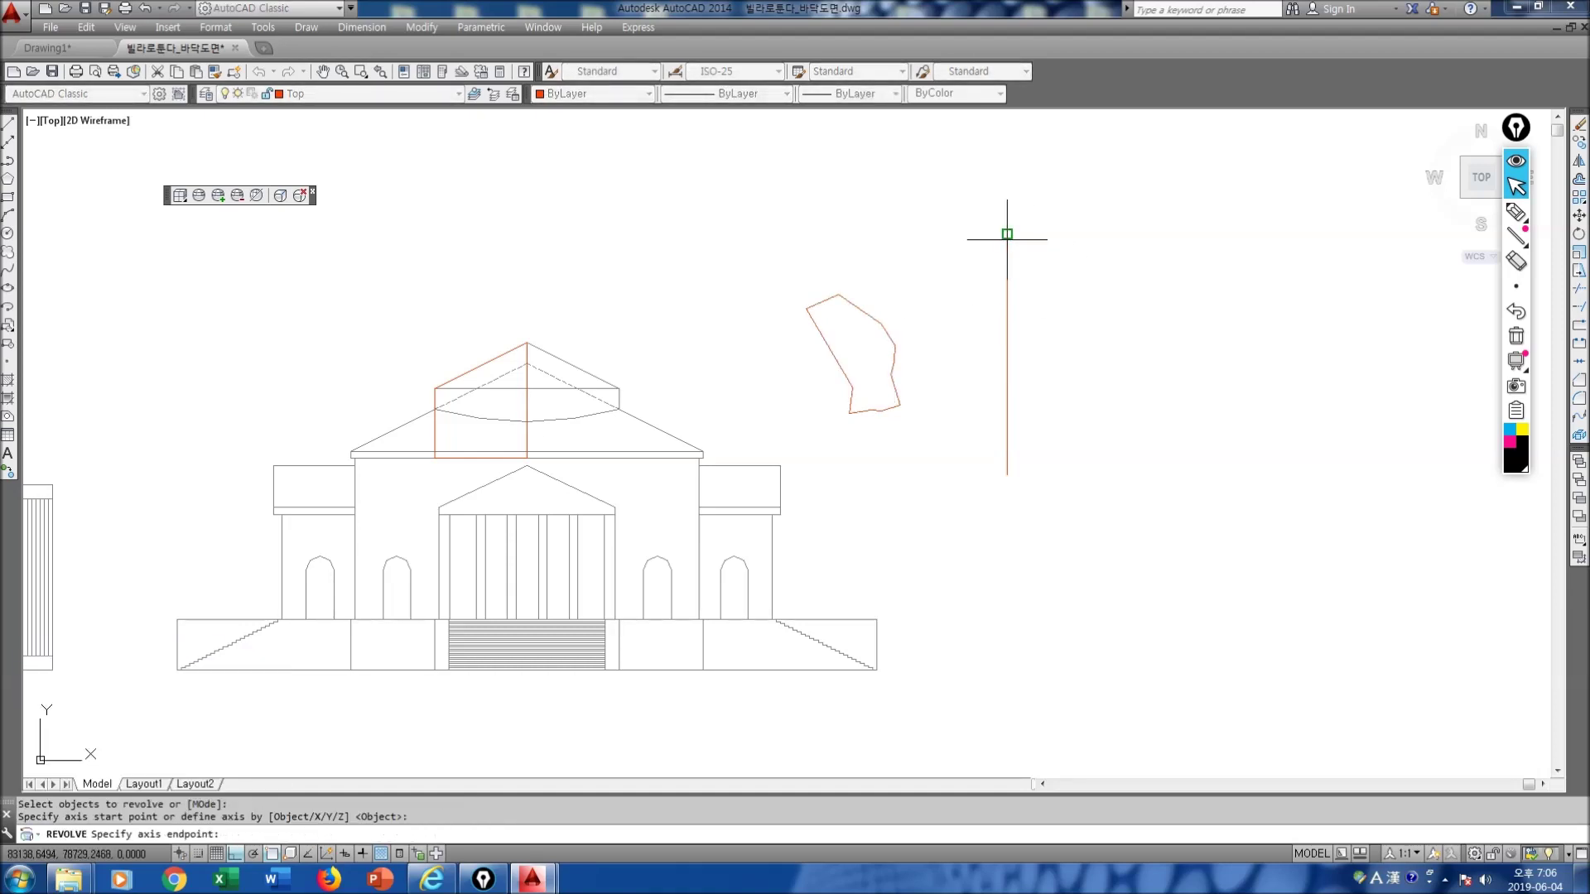
{"action": "left_click", "coordinate": [1007, 473]}
{"action": "key", "text": "Return"}
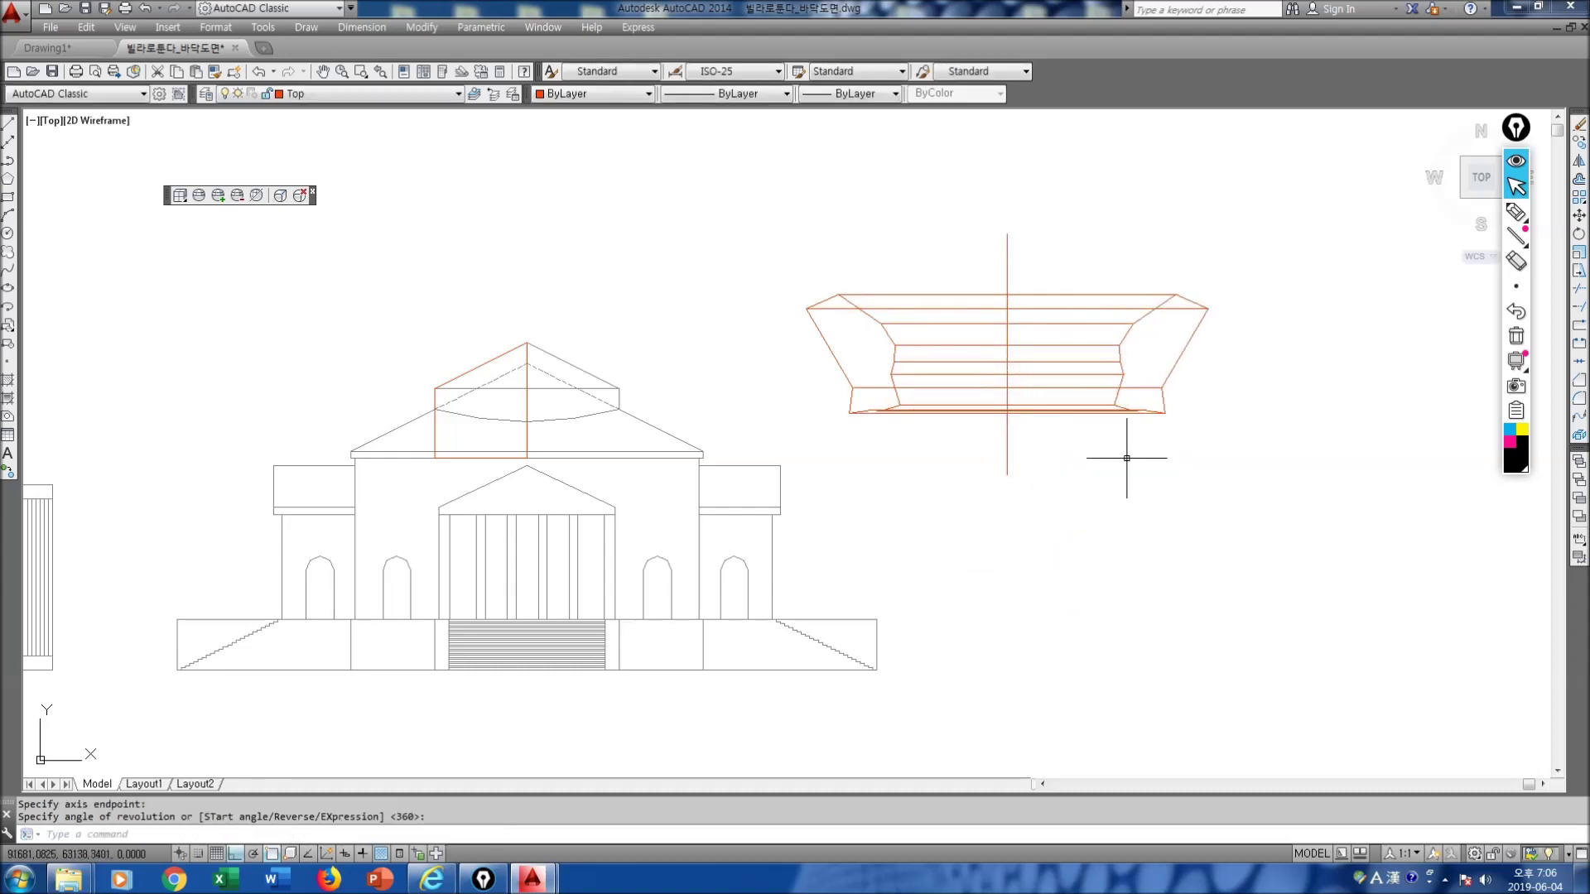
{"action": "type", "text": "orbit"}
{"action": "key", "text": "Return"}
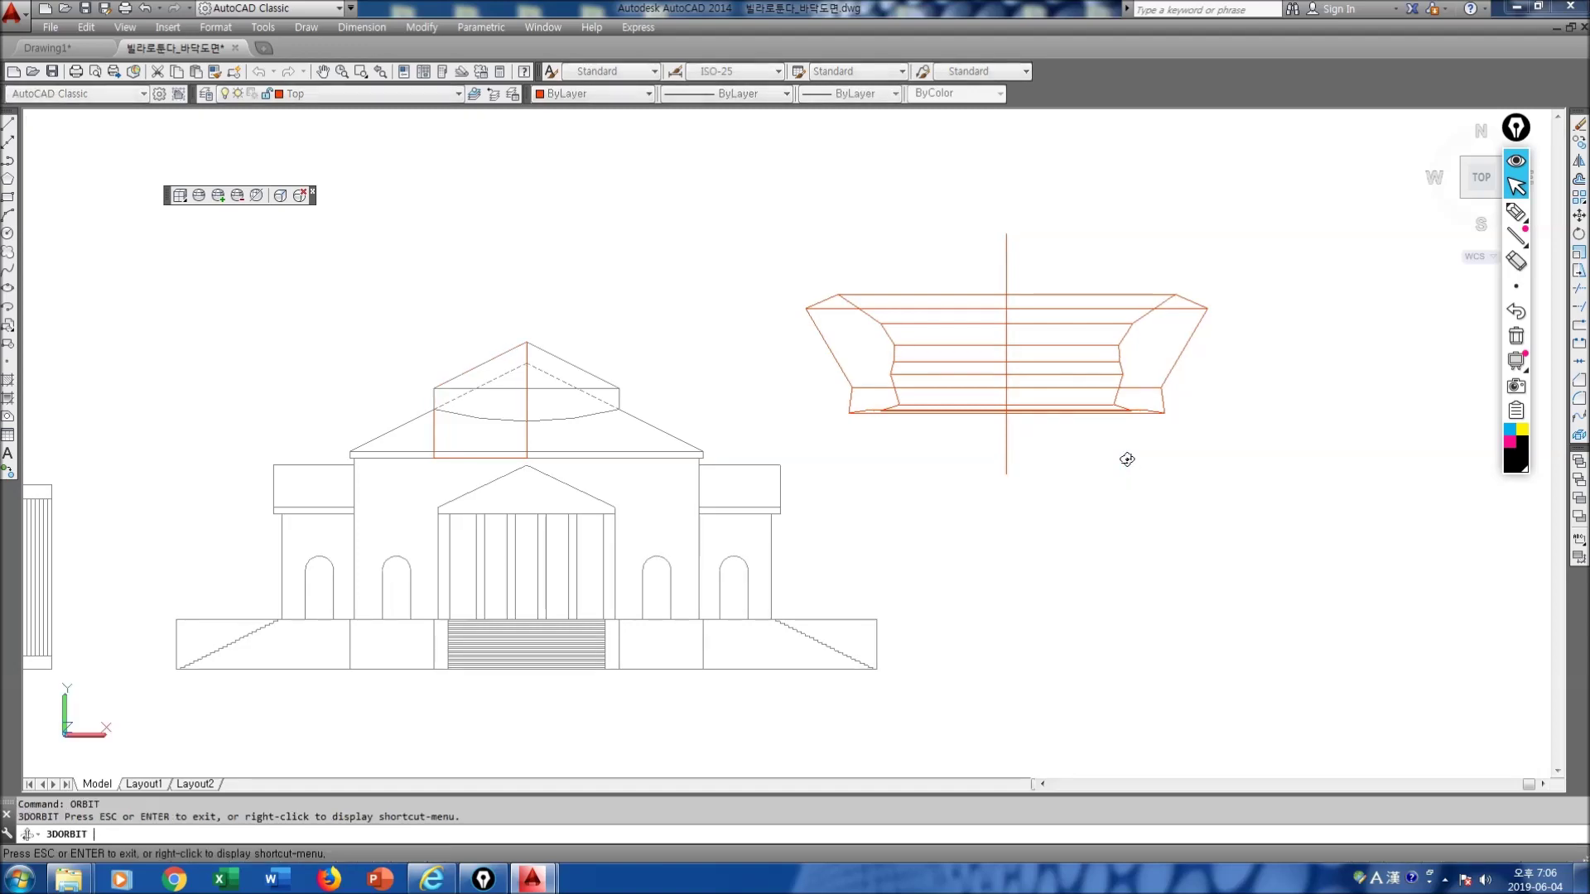
{"action": "left_click_drag", "start_coordinate": [1054, 475], "coordinate": [1017, 346]}
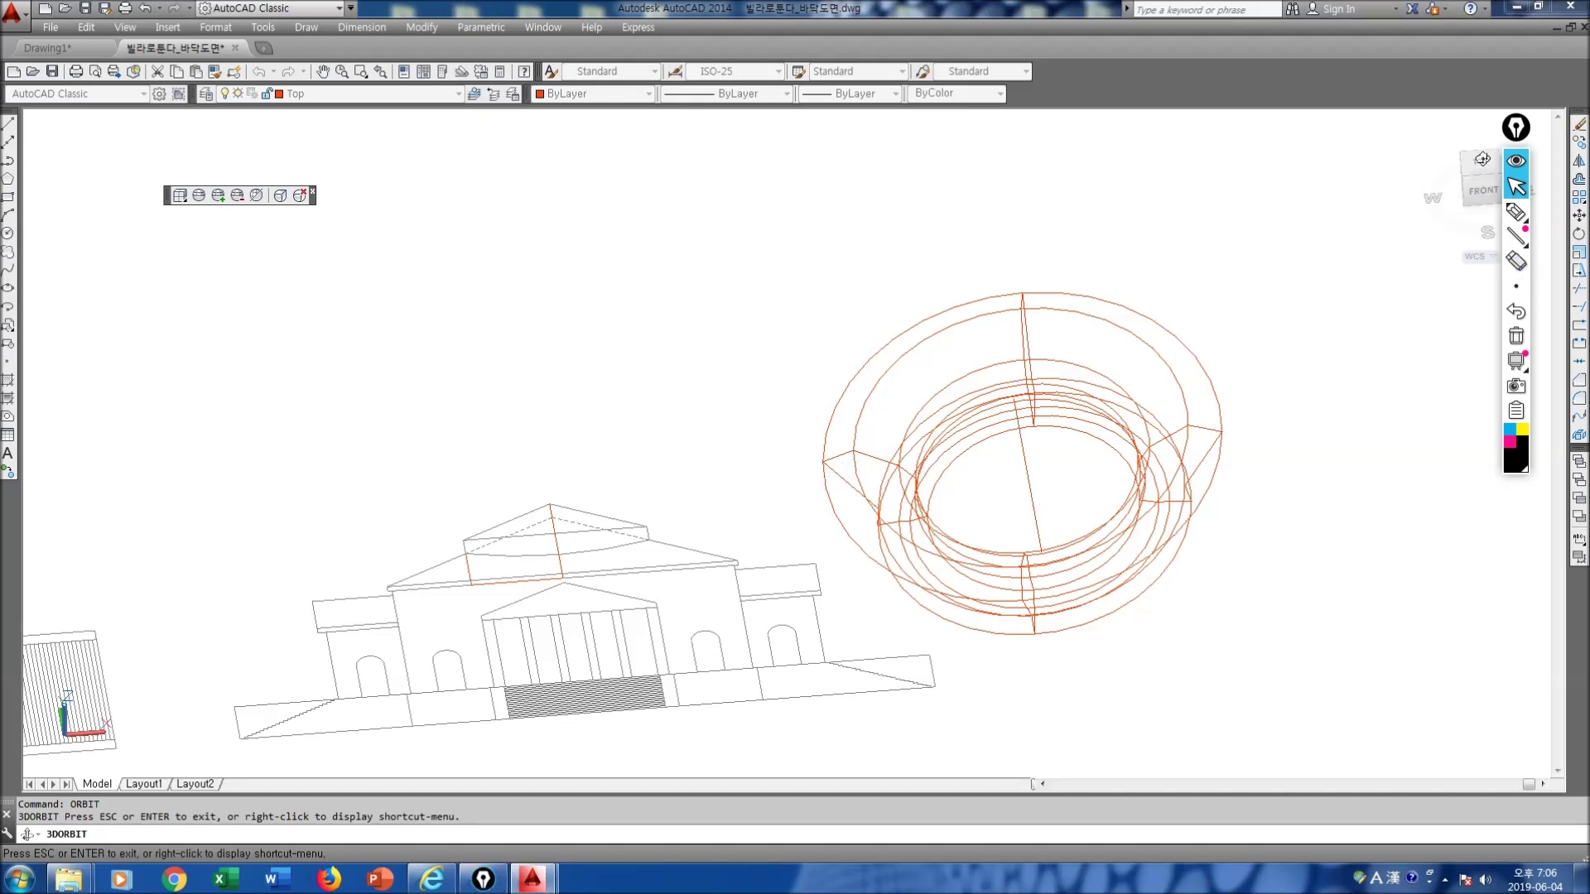
{"action": "left_click", "coordinate": [1482, 160]}
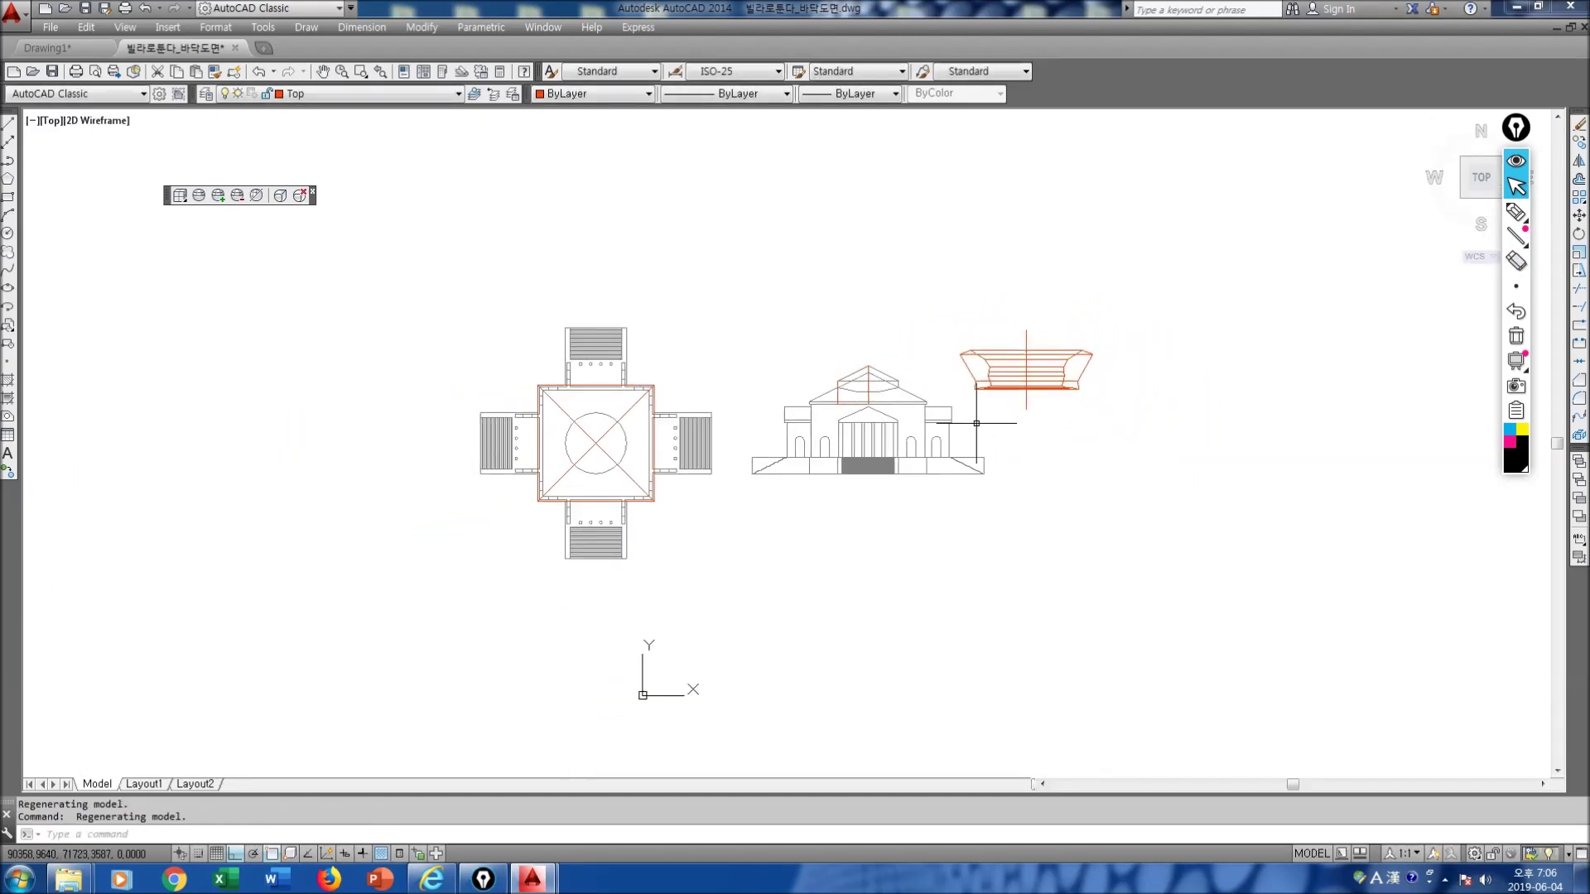
Step: Revolve the dome's half profile 360° about its vertical edge, from the apex to the base corner on the eave band
{"action": "scroll", "coordinate": [829, 366], "scroll_direction": "up", "scroll_amount": 6}
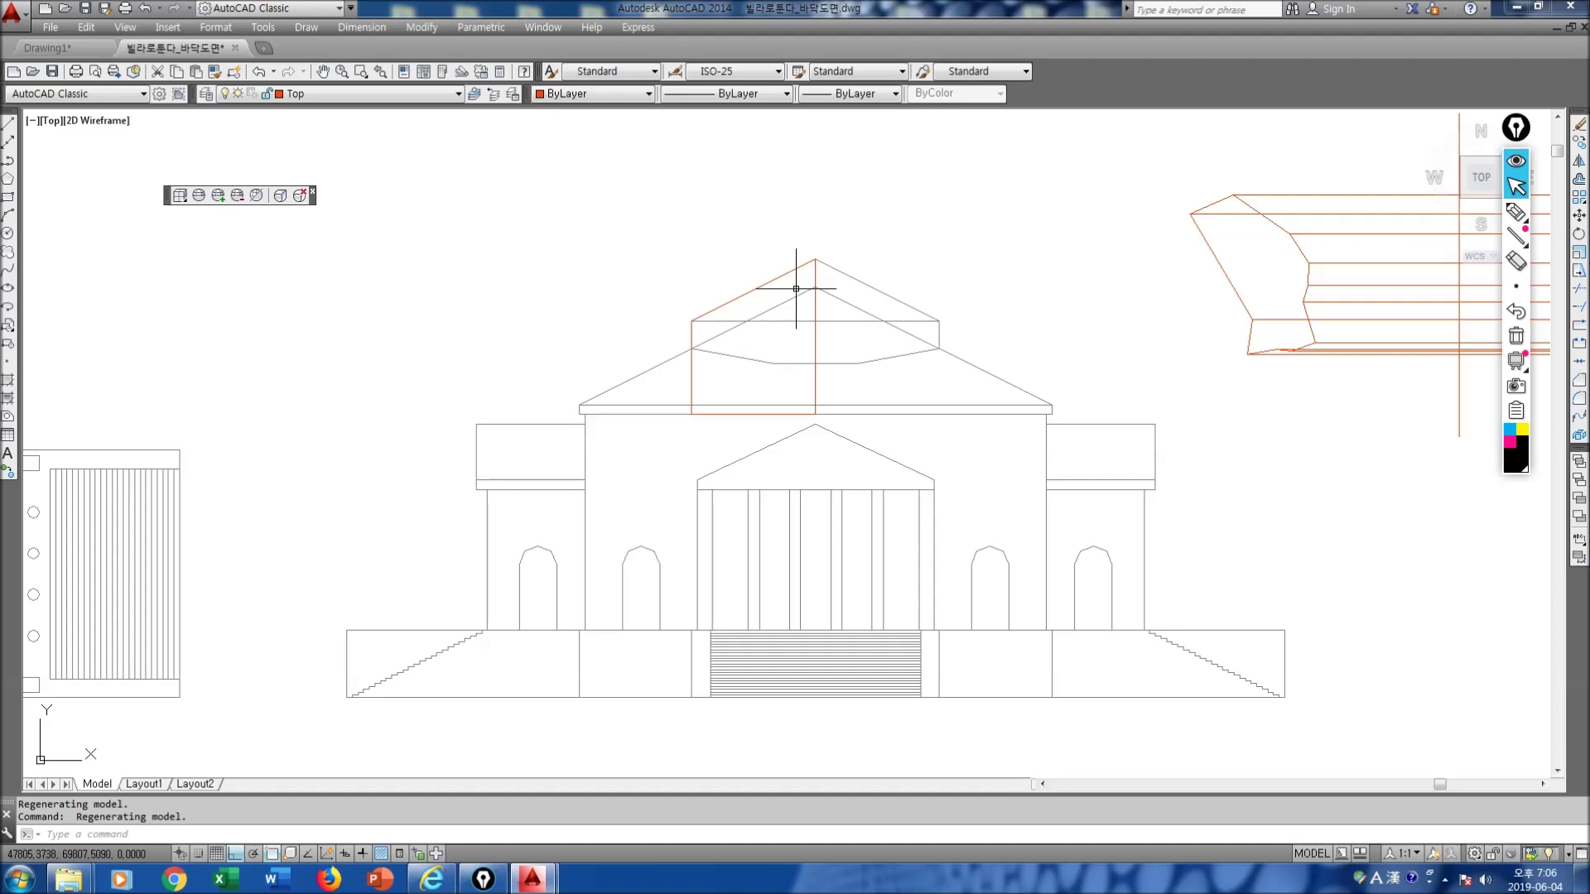
{"action": "type", "text": "volv"}
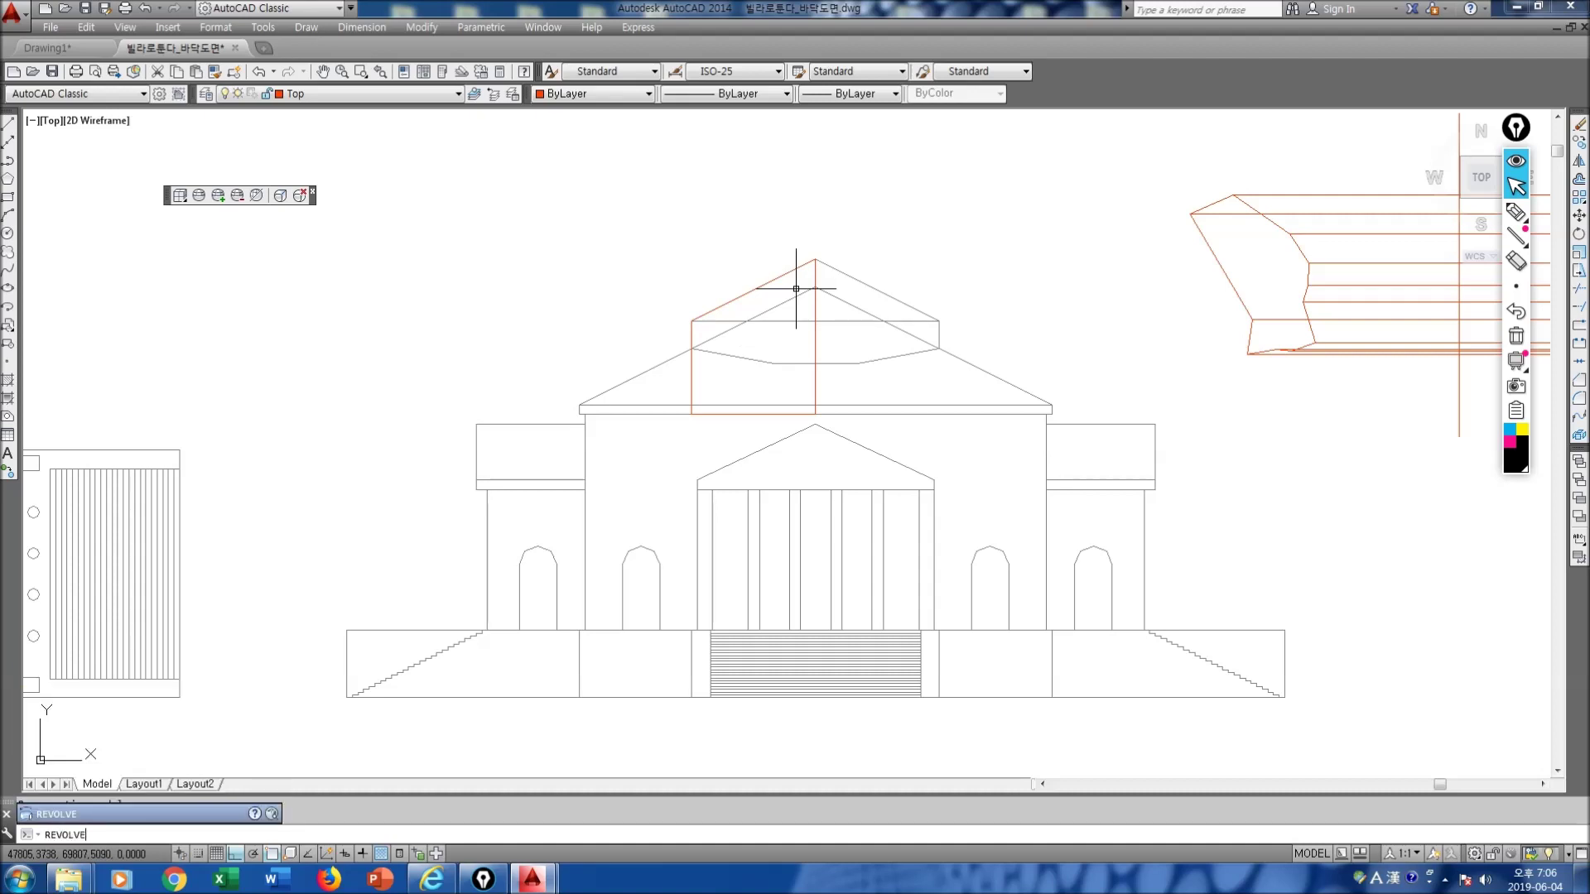
{"action": "key", "text": "Return"}
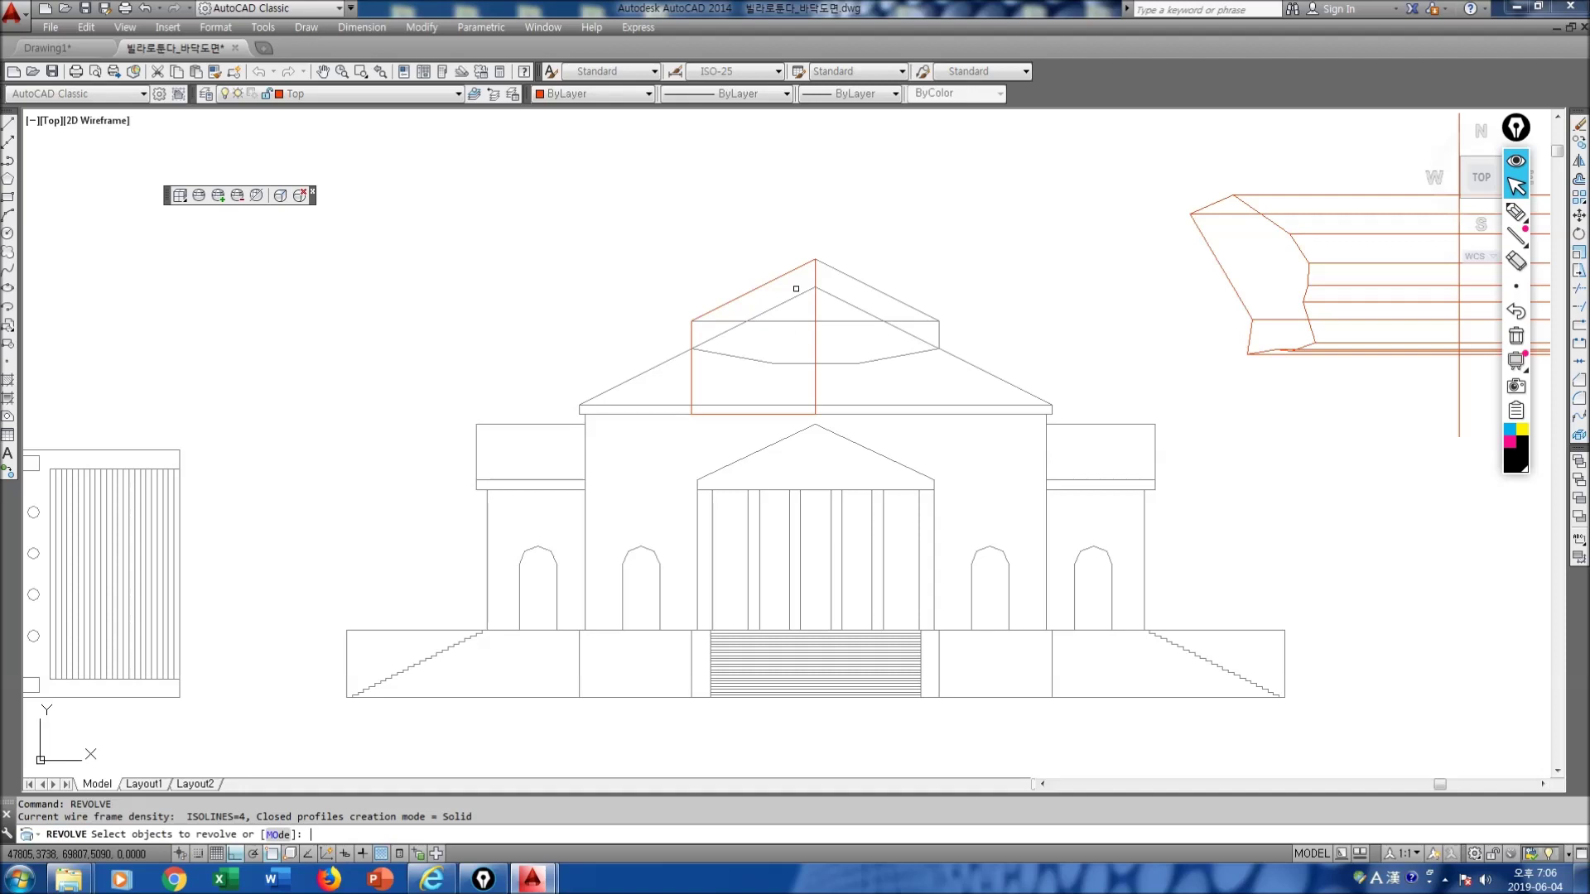
{"action": "left_click", "coordinate": [749, 295]}
{"action": "key", "text": "Return"}
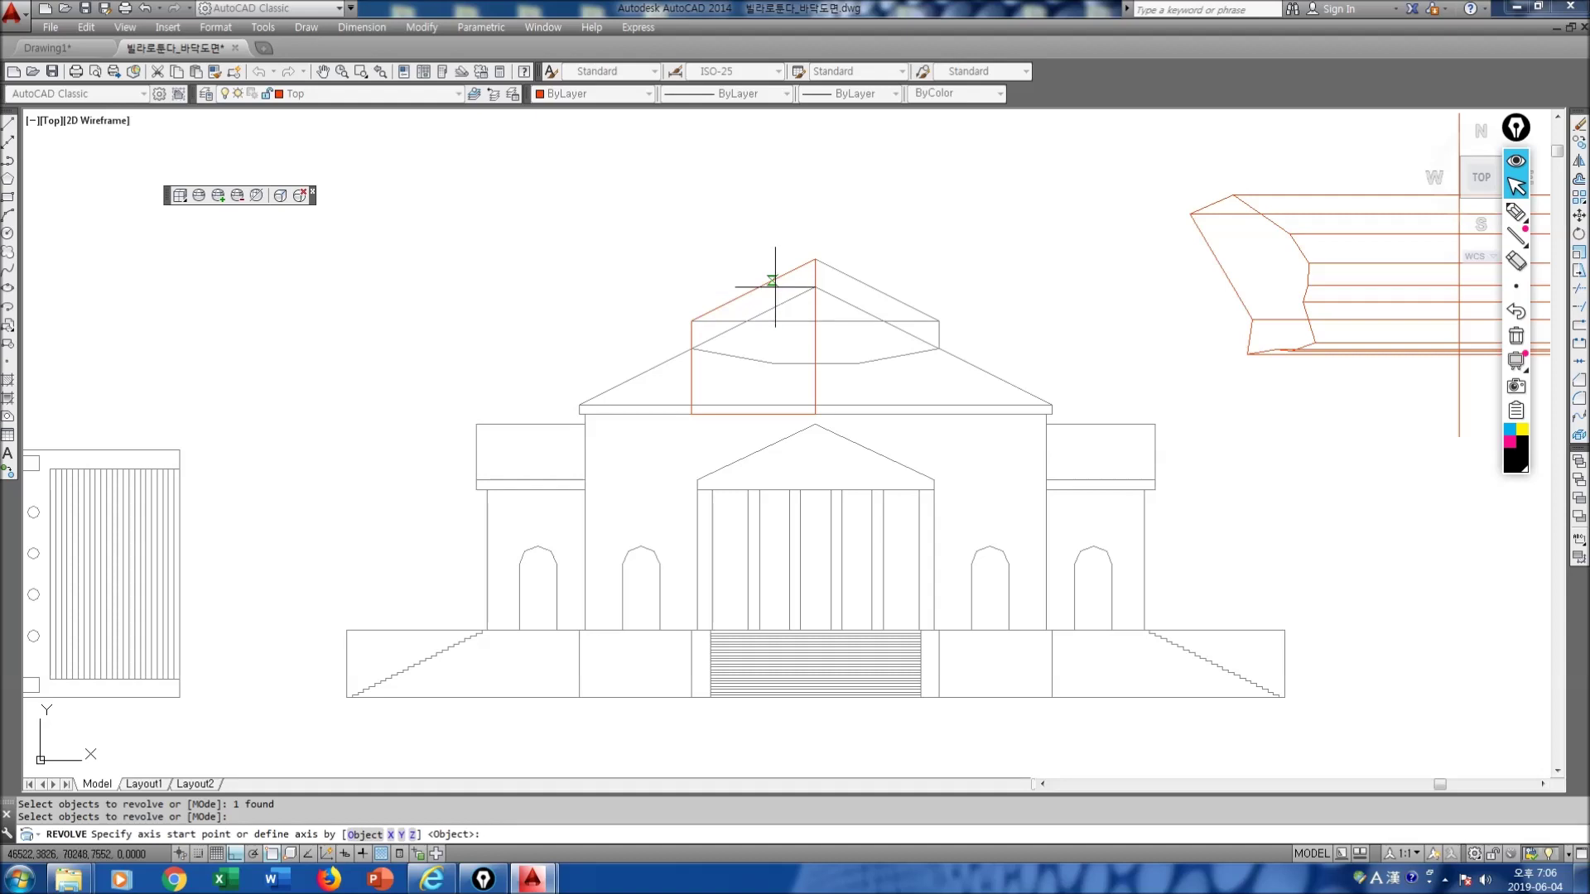
{"action": "left_click", "coordinate": [815, 259]}
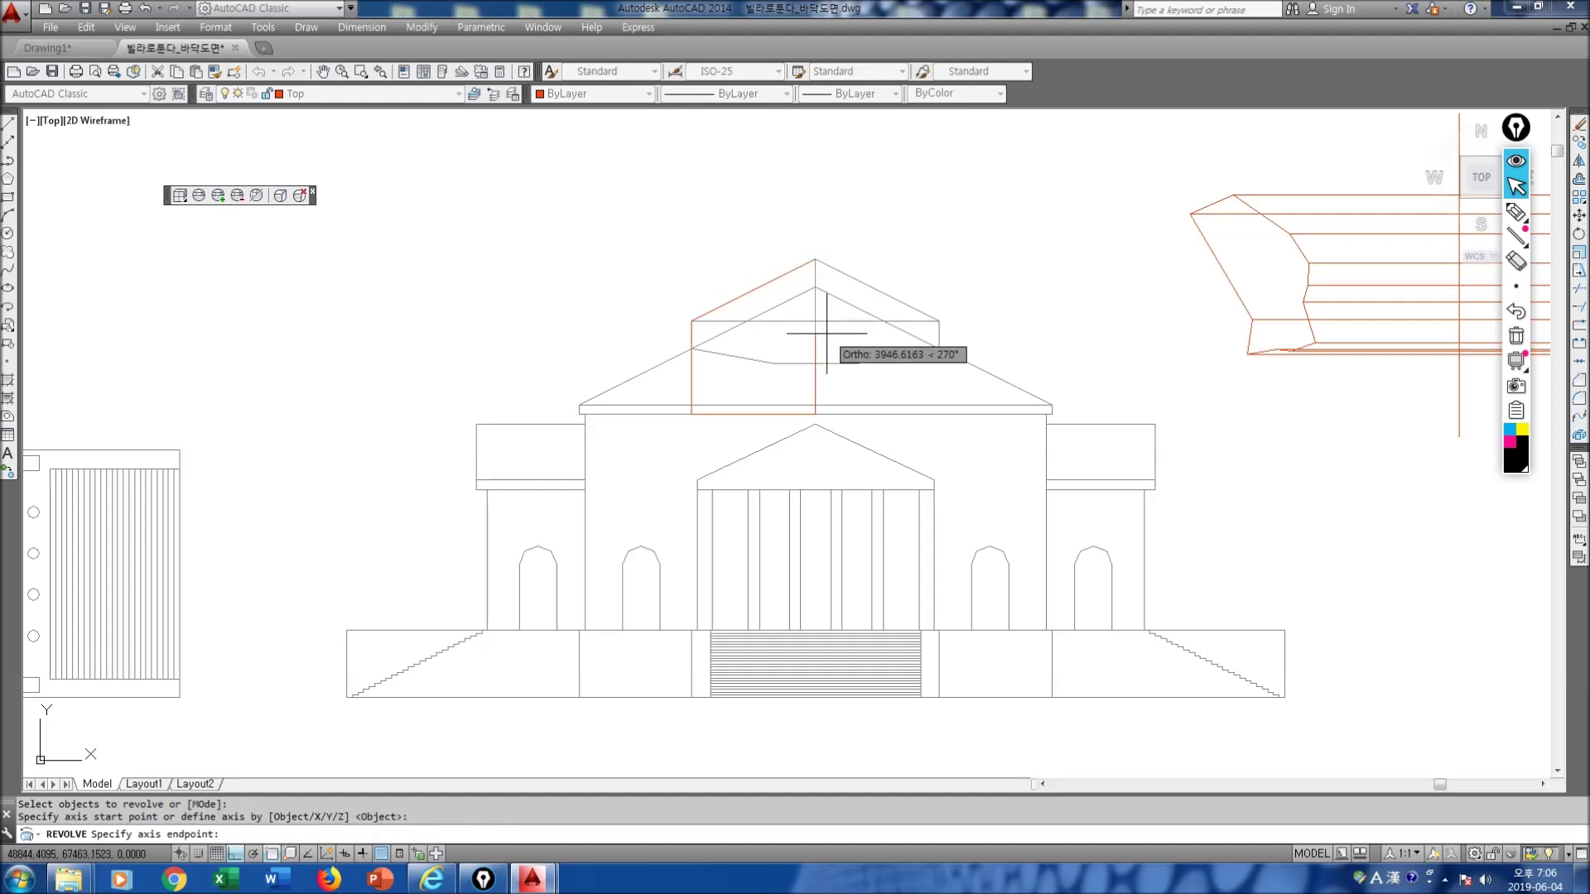
{"action": "left_click", "coordinate": [815, 414]}
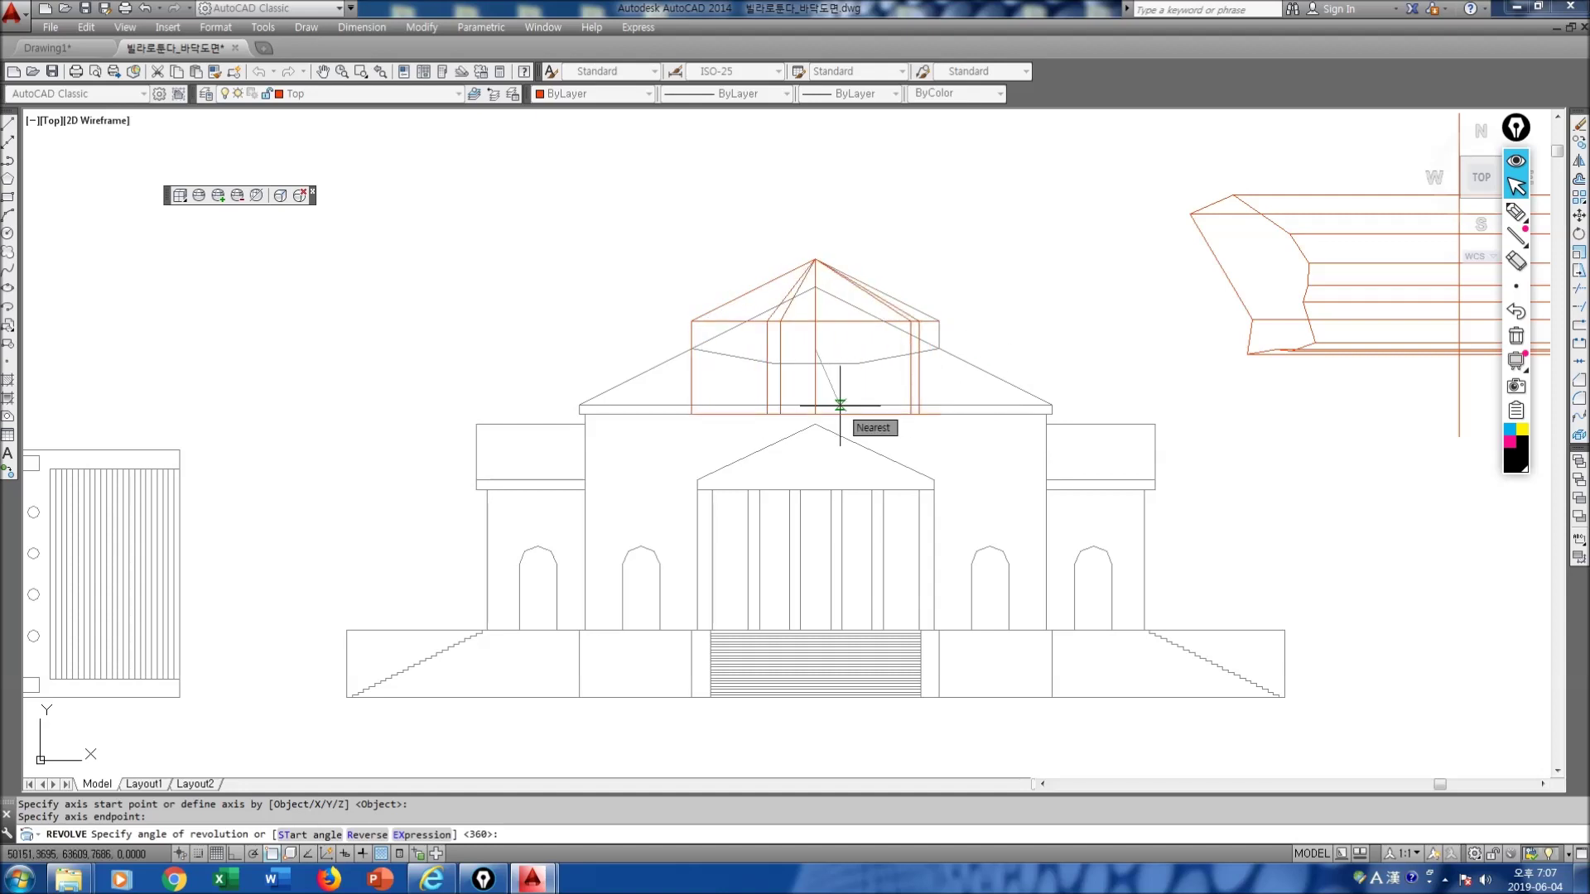
{"action": "key", "text": "Return"}
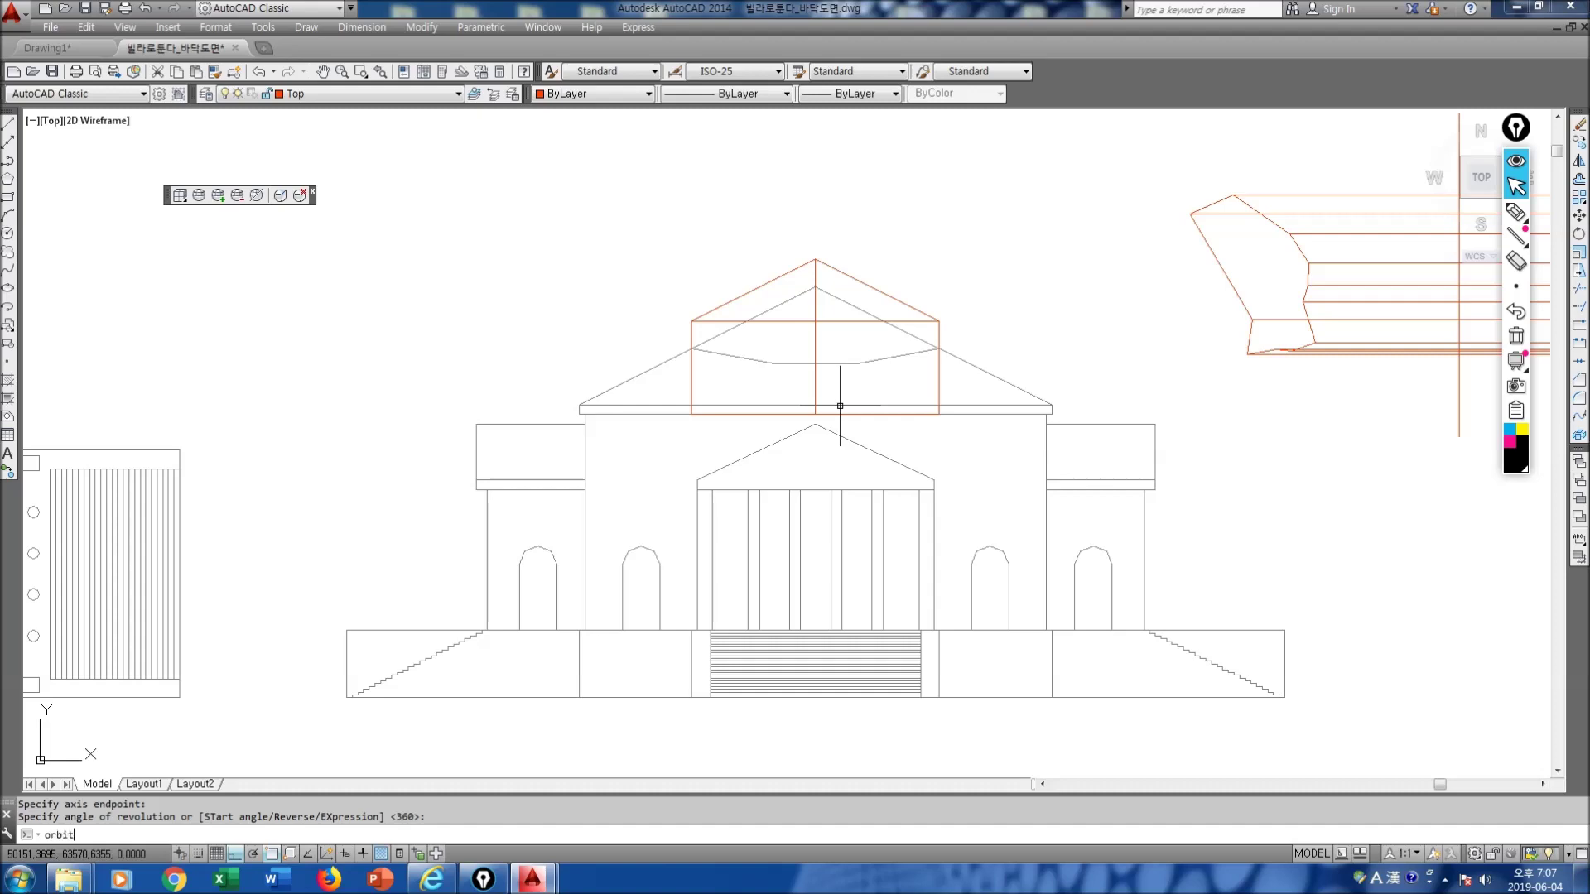
Step: Orbit around the revolved dome to examine how it lies relative to the front elevation
{"action": "key", "text": "Return"}
{"action": "mouse_move", "coordinate": [837, 454]}
{"action": "left_mouse_down"}
{"action": "mouse_move", "coordinate": [801, 332]}
{"action": "mouse_move", "coordinate": [887, 414]}
{"action": "mouse_move", "coordinate": [901, 369]}
{"action": "mouse_move", "coordinate": [863, 482]}
{"action": "mouse_move", "coordinate": [864, 437]}
{"action": "left_mouse_up"}
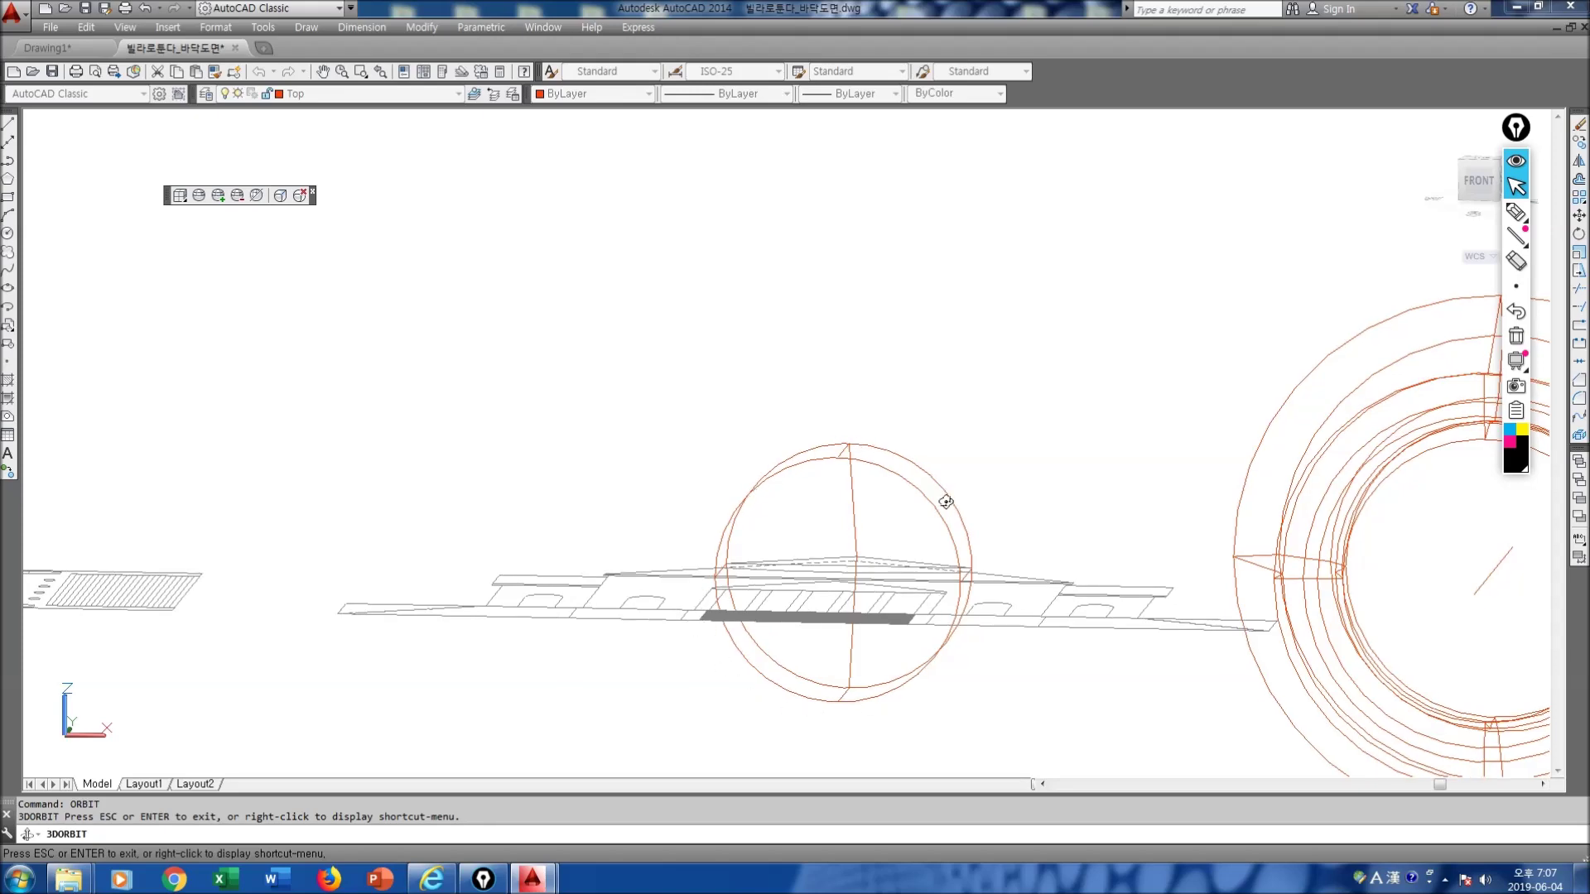
{"action": "mouse_move", "coordinate": [826, 583]}
{"action": "left_mouse_down"}
{"action": "mouse_move", "coordinate": [823, 649]}
{"action": "mouse_move", "coordinate": [844, 529]}
{"action": "mouse_move", "coordinate": [846, 607]}
{"action": "left_mouse_up"}
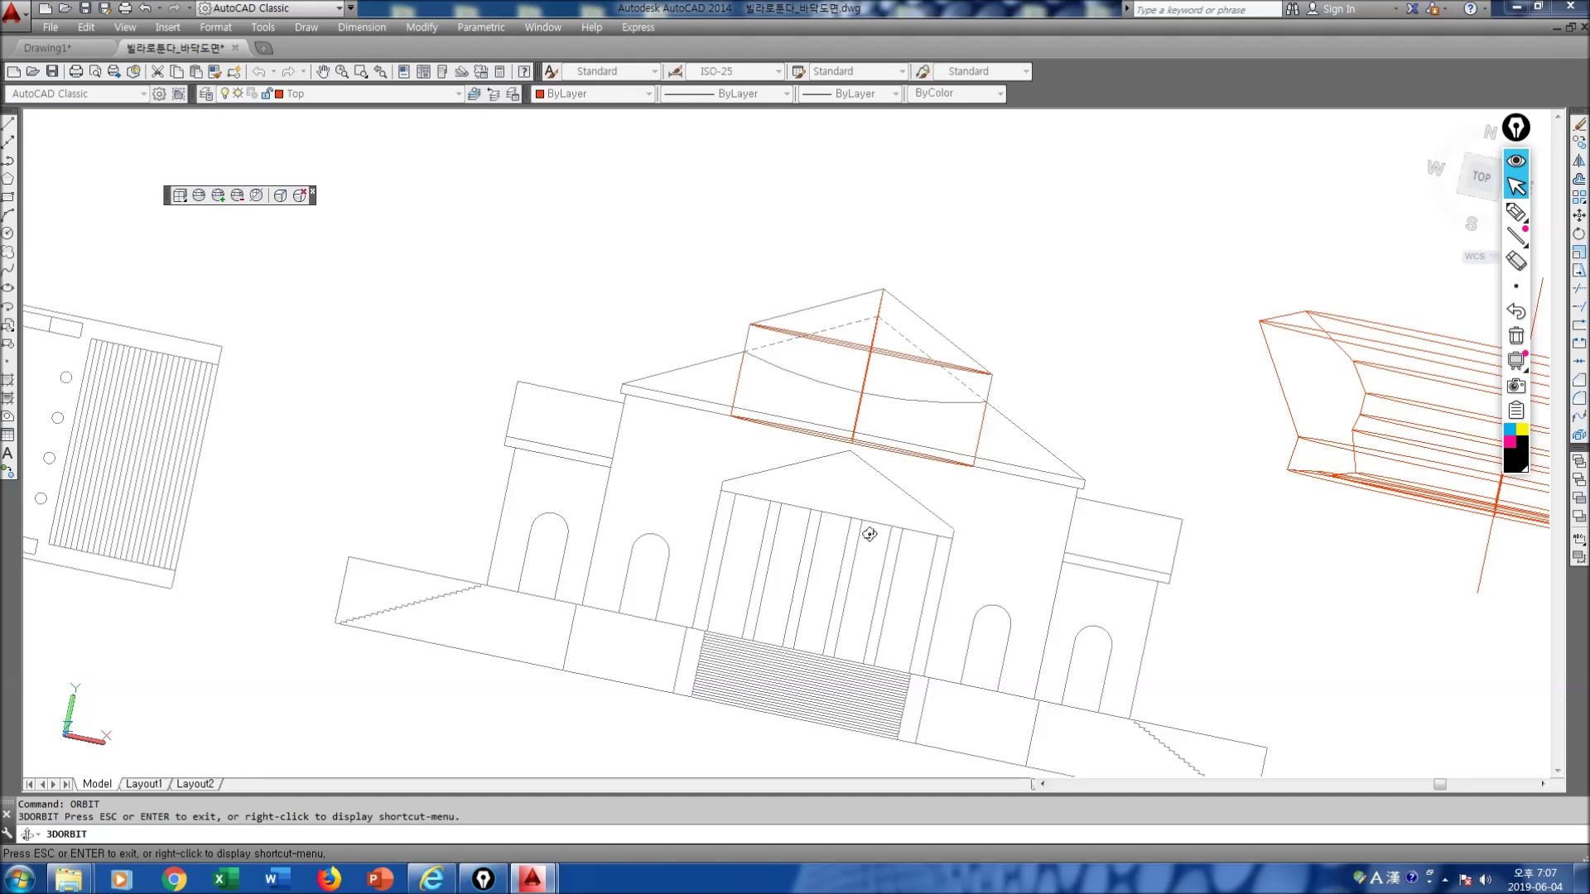
{"action": "left_click_drag", "start_coordinate": [729, 587], "coordinate": [703, 462]}
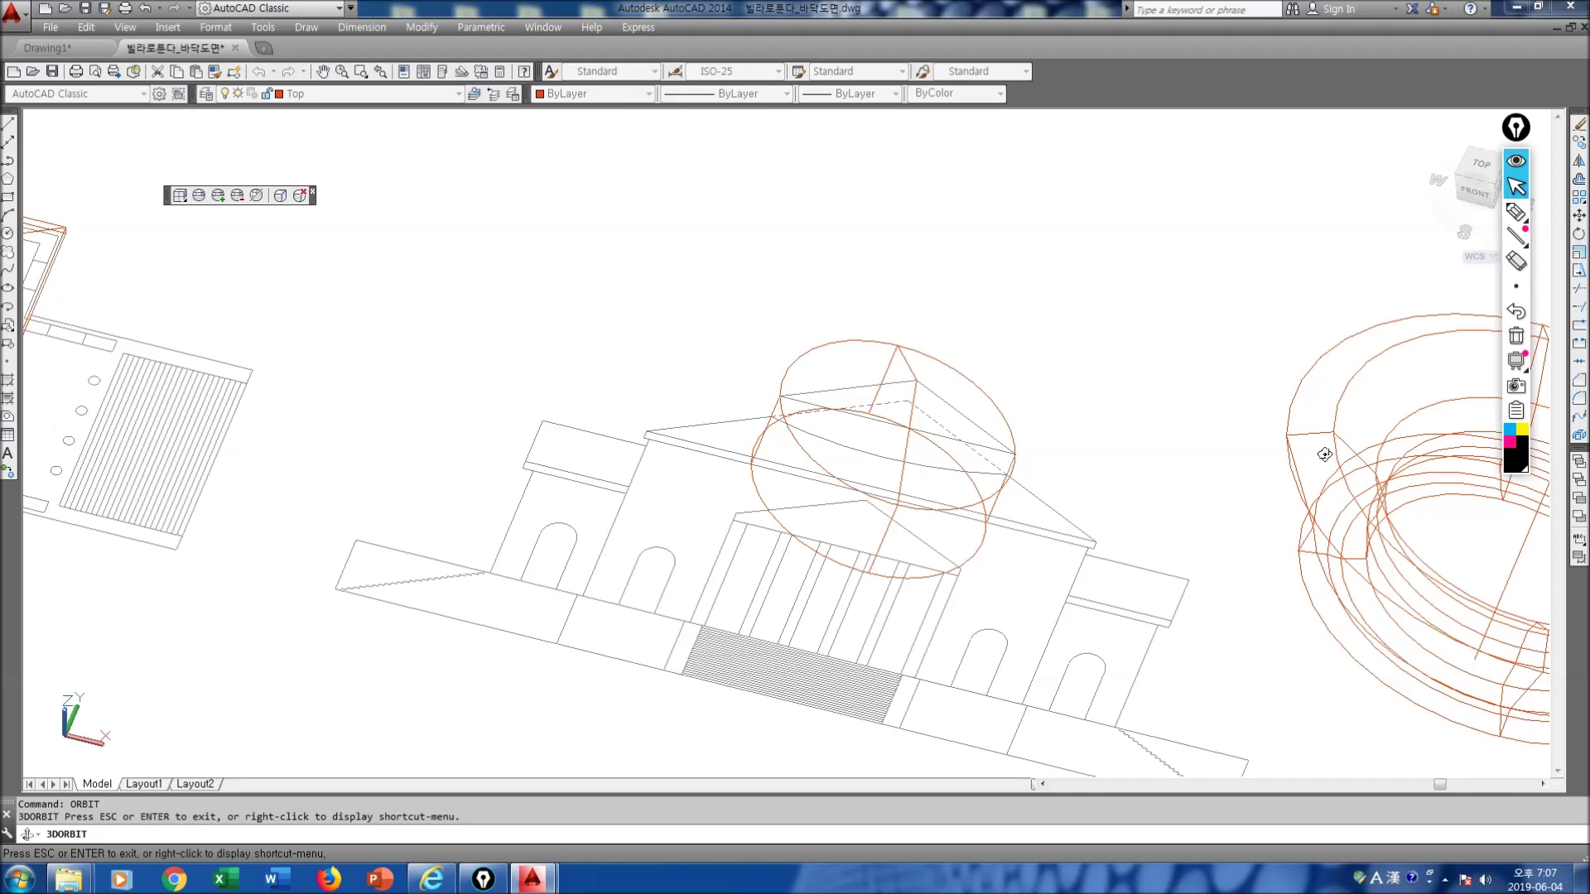
{"action": "key", "text": "Escape"}
Step: Mark the dome's intended rotation axis along the eave line with the annotation pen and clear the marks
{"action": "left_click", "coordinate": [1516, 212]}
{"action": "mouse_move", "coordinate": [765, 458]}
{"action": "left_mouse_down"}
{"action": "mouse_move", "coordinate": [736, 475]}
{"action": "mouse_move", "coordinate": [760, 478]}
{"action": "left_mouse_up"}
{"action": "left_click_drag", "start_coordinate": [985, 512], "coordinate": [971, 527]}
{"action": "left_click_drag", "start_coordinate": [975, 513], "coordinate": [987, 524]}
{"action": "mouse_move", "coordinate": [637, 445]}
{"action": "left_mouse_down"}
{"action": "mouse_move", "coordinate": [1089, 536]}
{"action": "mouse_move", "coordinate": [1081, 523]}
{"action": "left_mouse_up"}
{"action": "mouse_move", "coordinate": [890, 523]}
{"action": "left_mouse_down"}
{"action": "mouse_move", "coordinate": [925, 479]}
{"action": "mouse_move", "coordinate": [870, 472]}
{"action": "mouse_move", "coordinate": [857, 489]}
{"action": "left_mouse_up"}
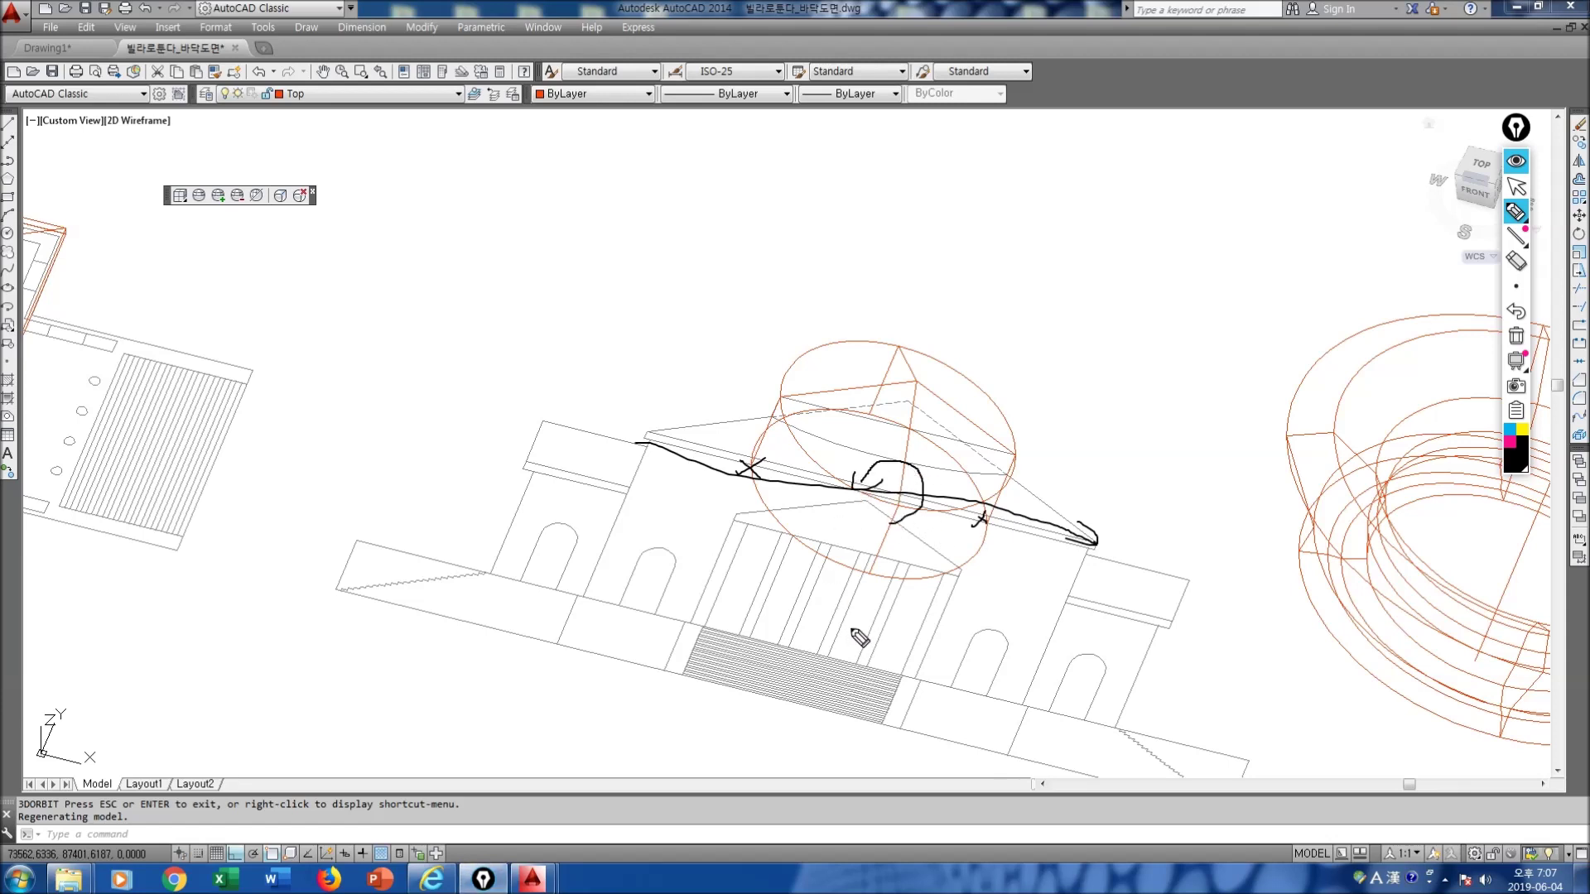
{"action": "left_click", "coordinate": [1517, 334]}
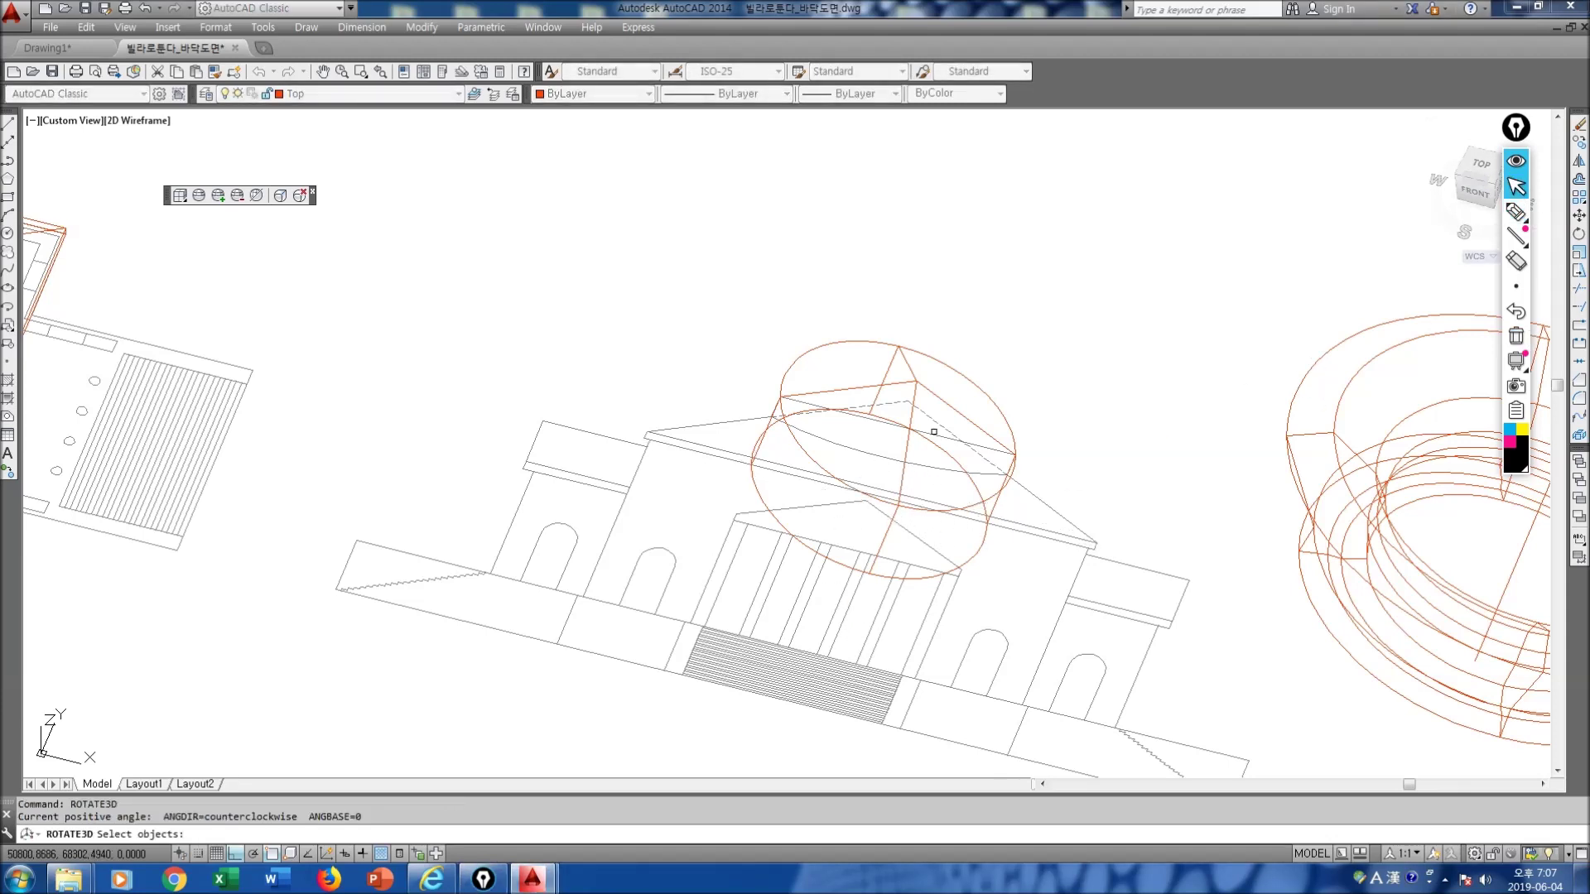
Step: Rotate the dome solid 90° in 3D about an axis through two points on the eave band's bottom line
{"action": "left_click", "coordinate": [901, 344]}
{"action": "key", "text": "Return"}
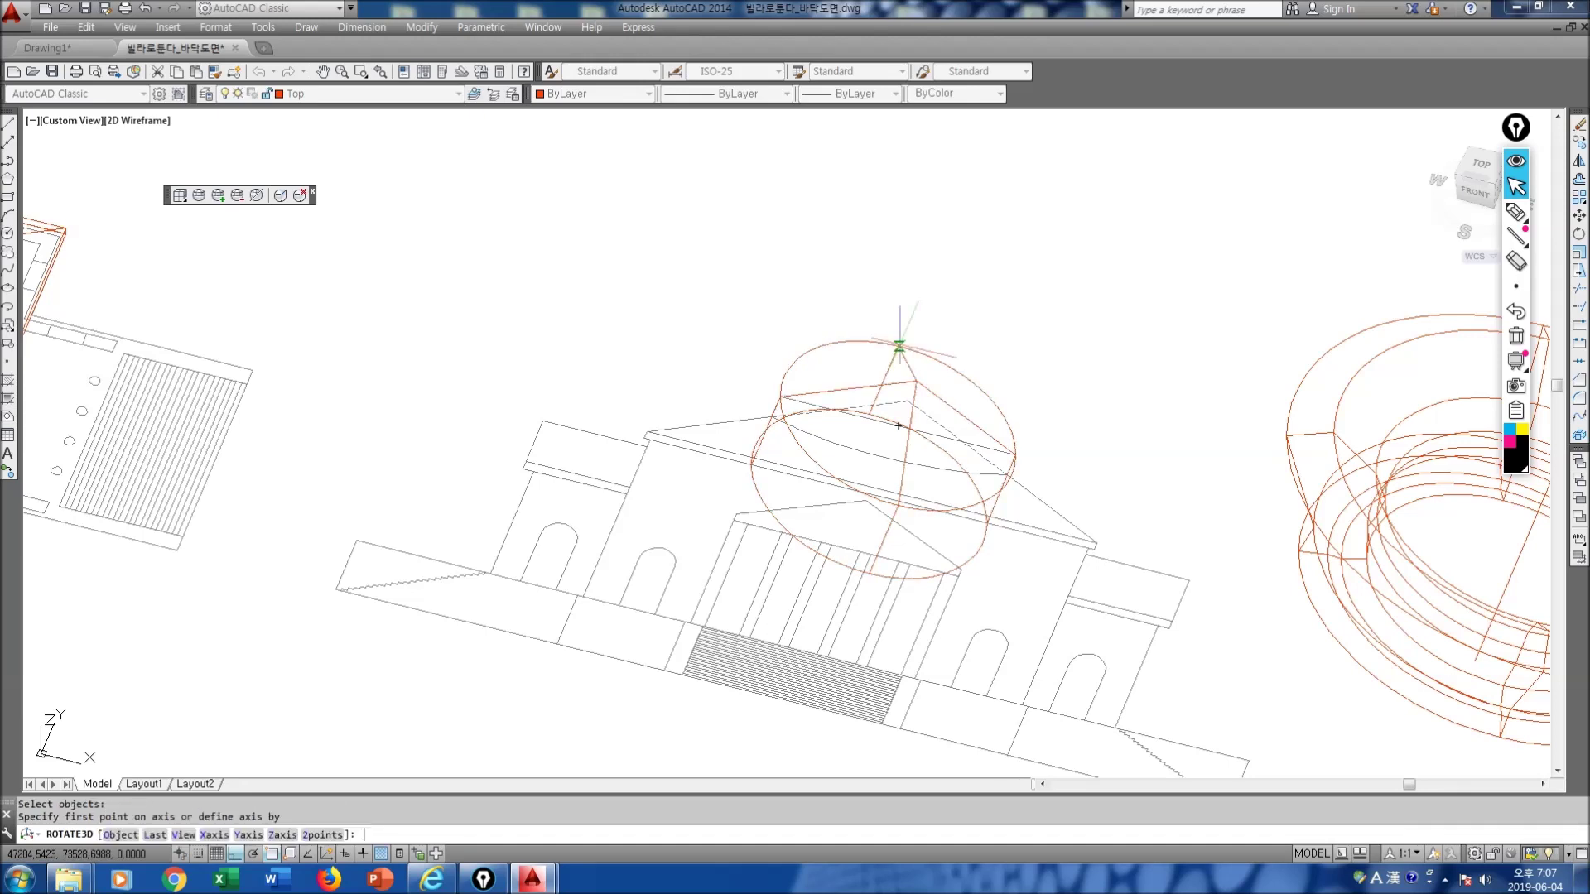
{"action": "scroll", "coordinate": [749, 463], "scroll_direction": "up", "scroll_amount": 5}
{"action": "left_click", "coordinate": [749, 463]}
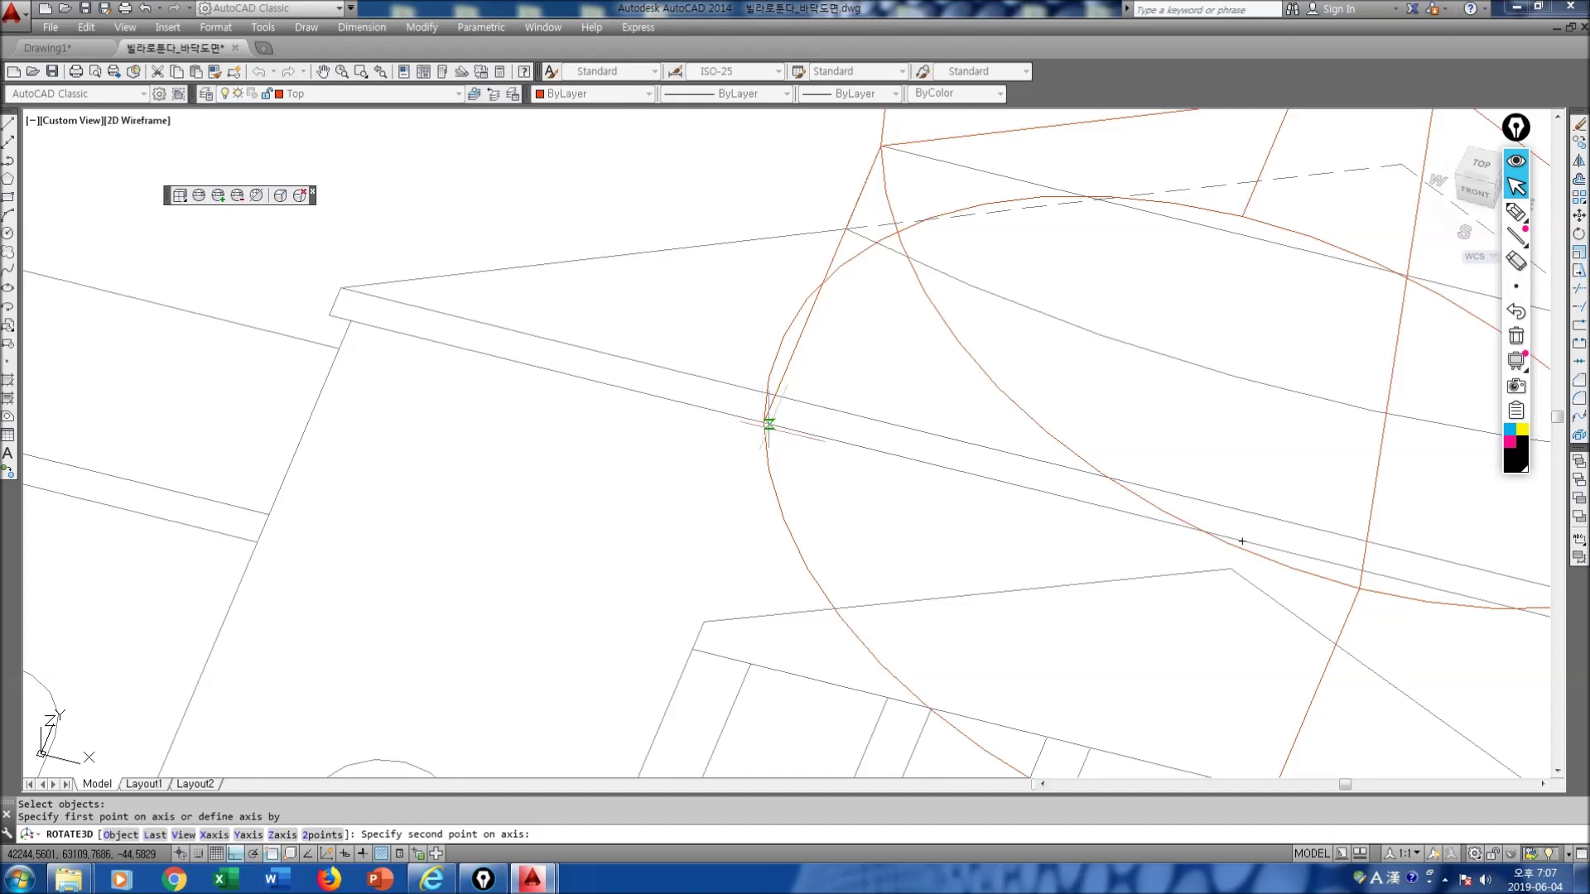
{"action": "scroll", "coordinate": [1242, 541], "scroll_direction": "down", "scroll_amount": 5}
{"action": "scroll", "coordinate": [833, 412], "scroll_direction": "up", "scroll_amount": 5}
{"action": "scroll", "coordinate": [1132, 548], "scroll_direction": "up", "scroll_amount": 4}
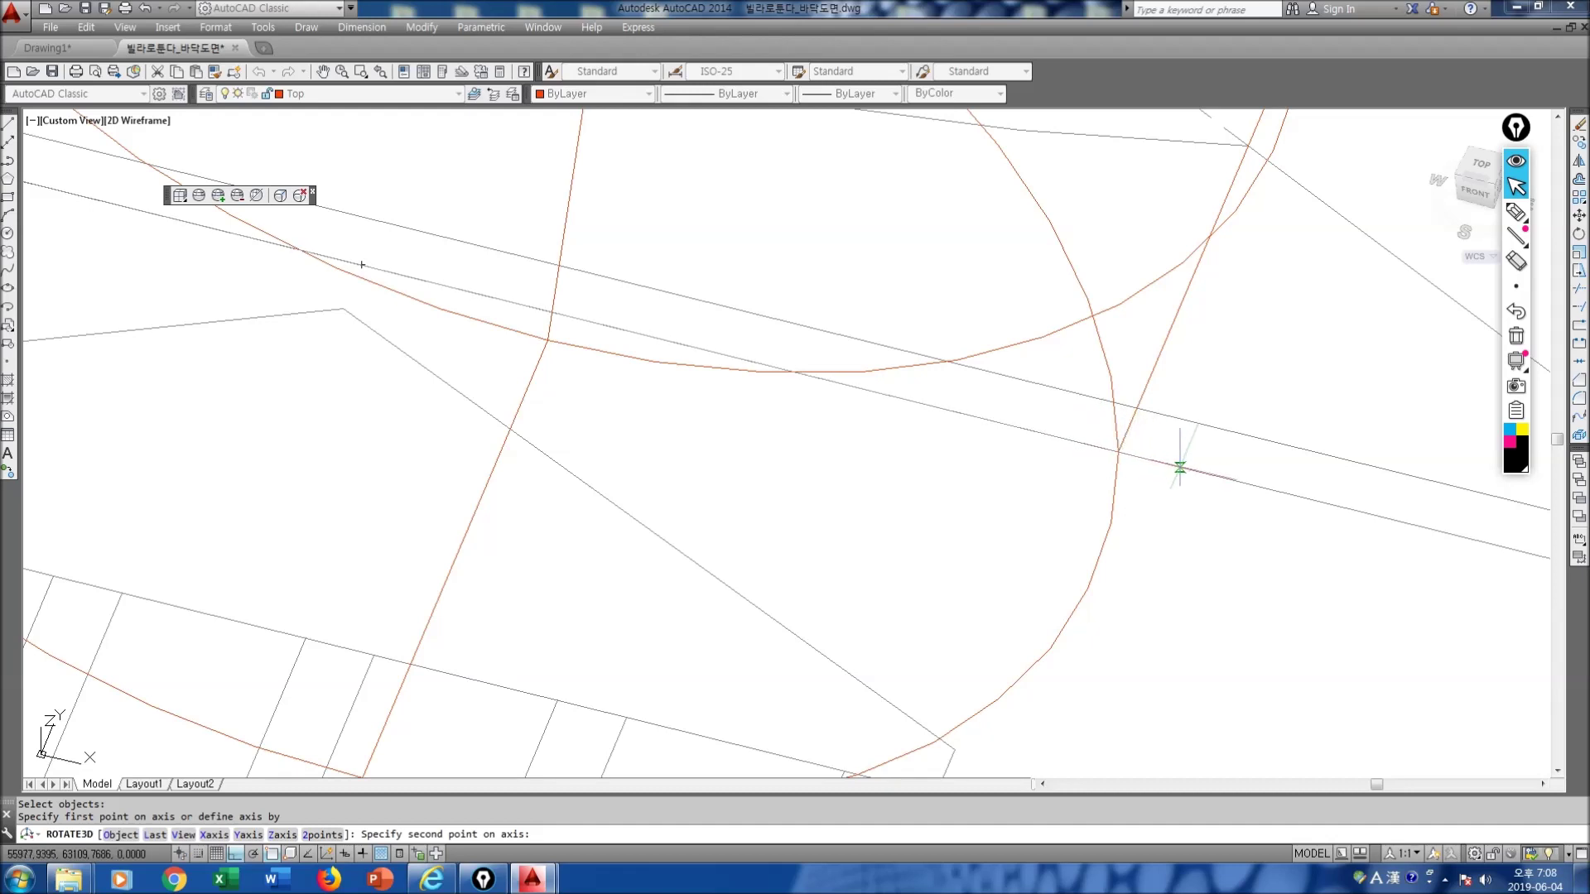
{"action": "left_click", "coordinate": [1180, 468]}
{"action": "scroll", "coordinate": [1180, 476], "scroll_direction": "down", "scroll_amount": 3}
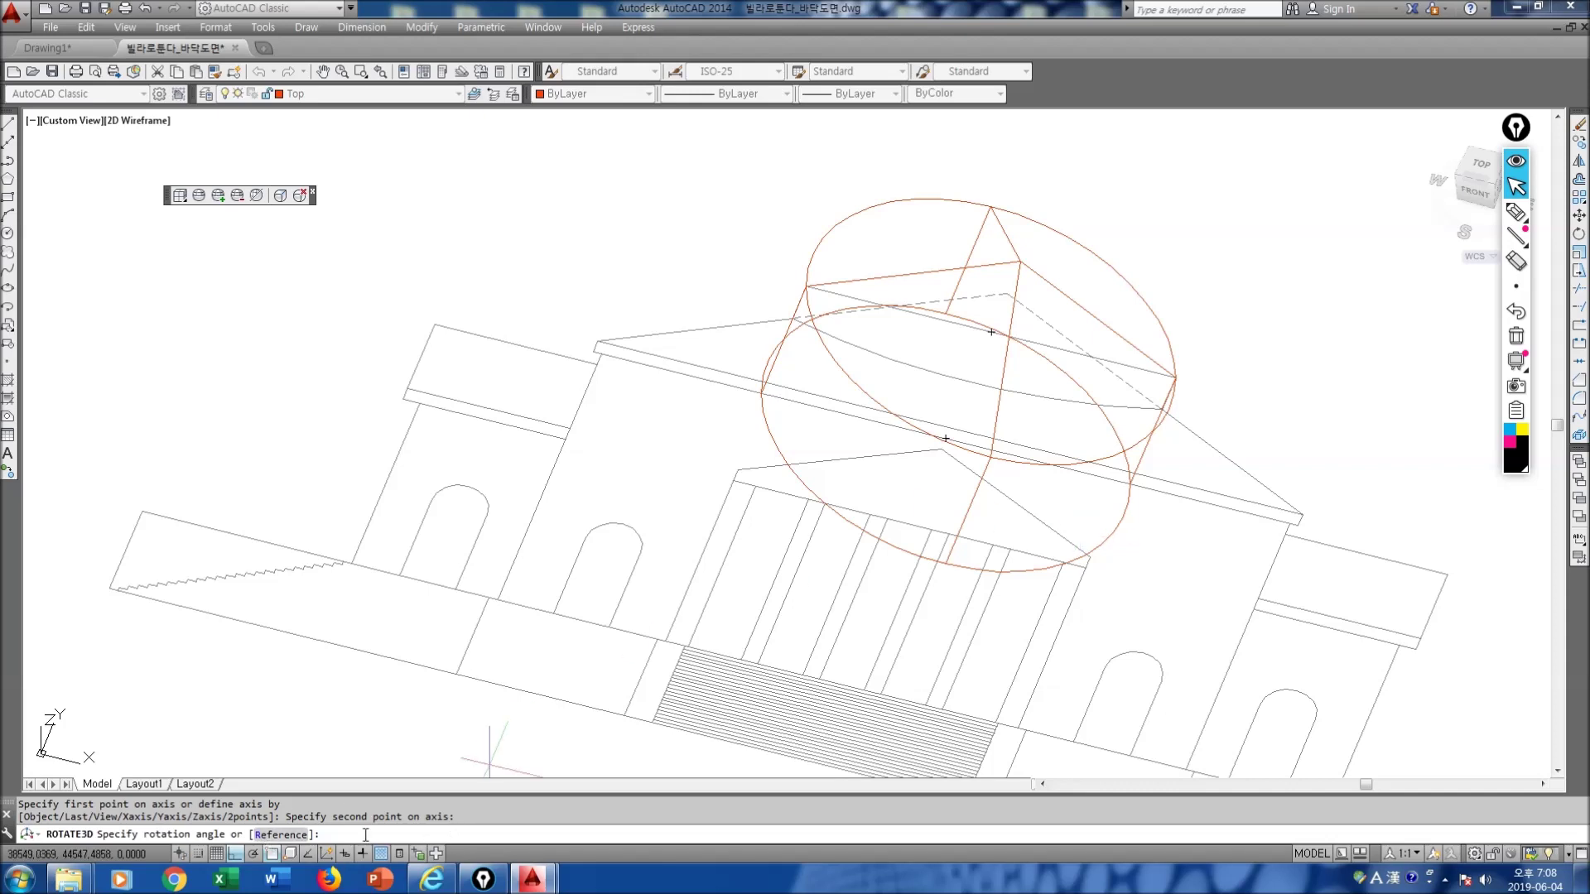
{"action": "type", "text": "90"}
{"action": "key", "text": "Return"}
{"action": "key", "text": "Escape"}
Step: Orbit around the rotated dome to check that it stands upright, and frame it together with the plan
{"action": "type", "text": "orbit"}
{"action": "key", "text": "Return"}
{"action": "left_click_drag", "start_coordinate": [788, 692], "coordinate": [934, 512]}
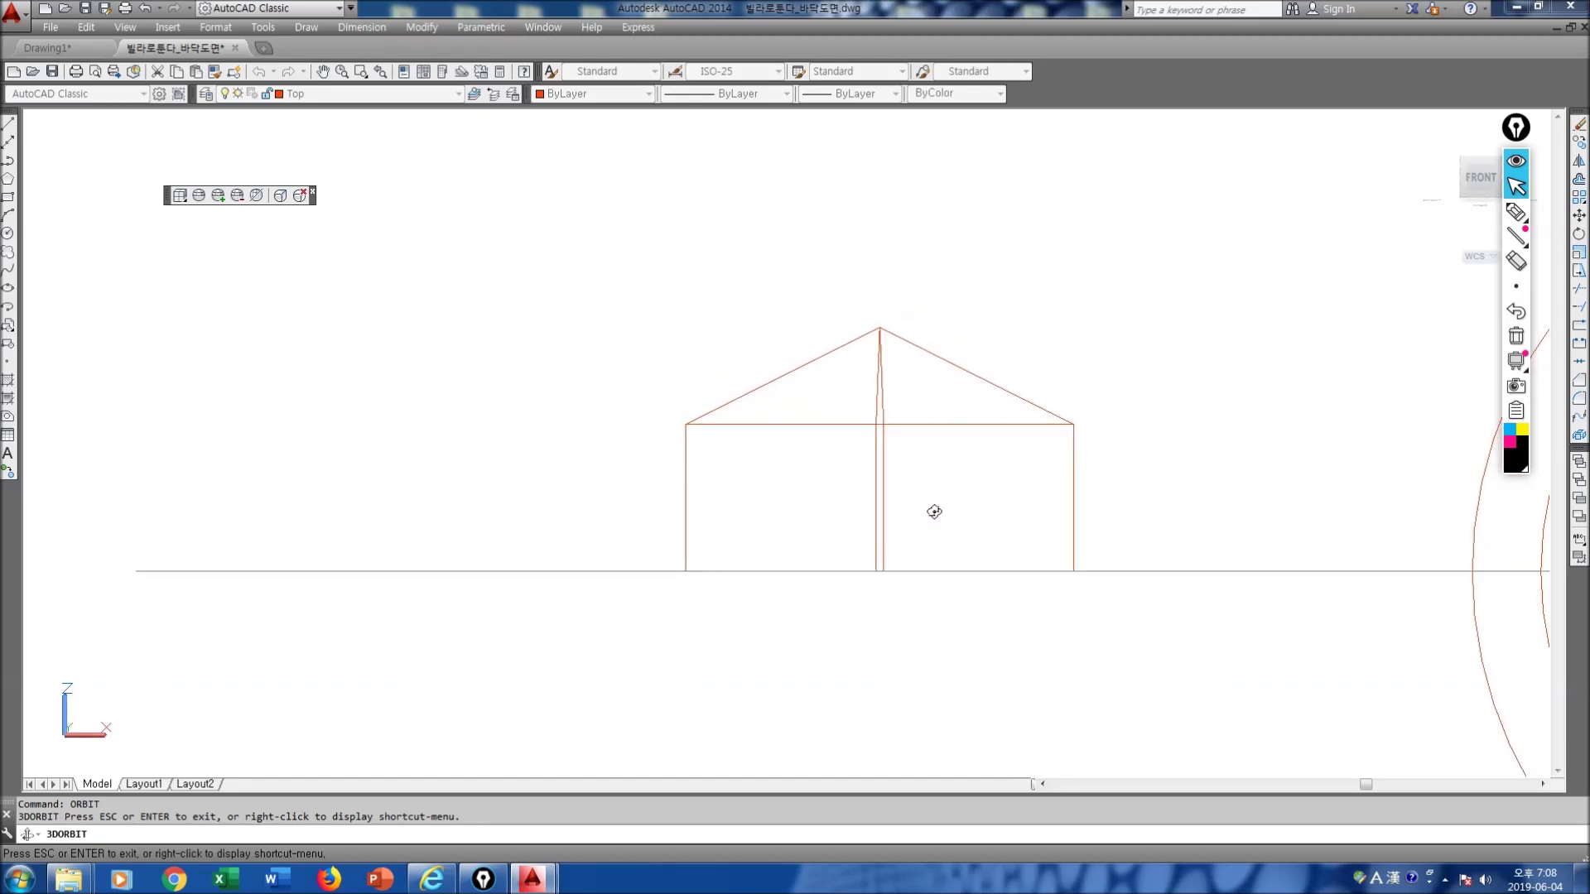
{"action": "left_click_drag", "start_coordinate": [934, 512], "coordinate": [910, 645]}
{"action": "scroll", "coordinate": [910, 645], "scroll_direction": "down", "scroll_amount": 4}
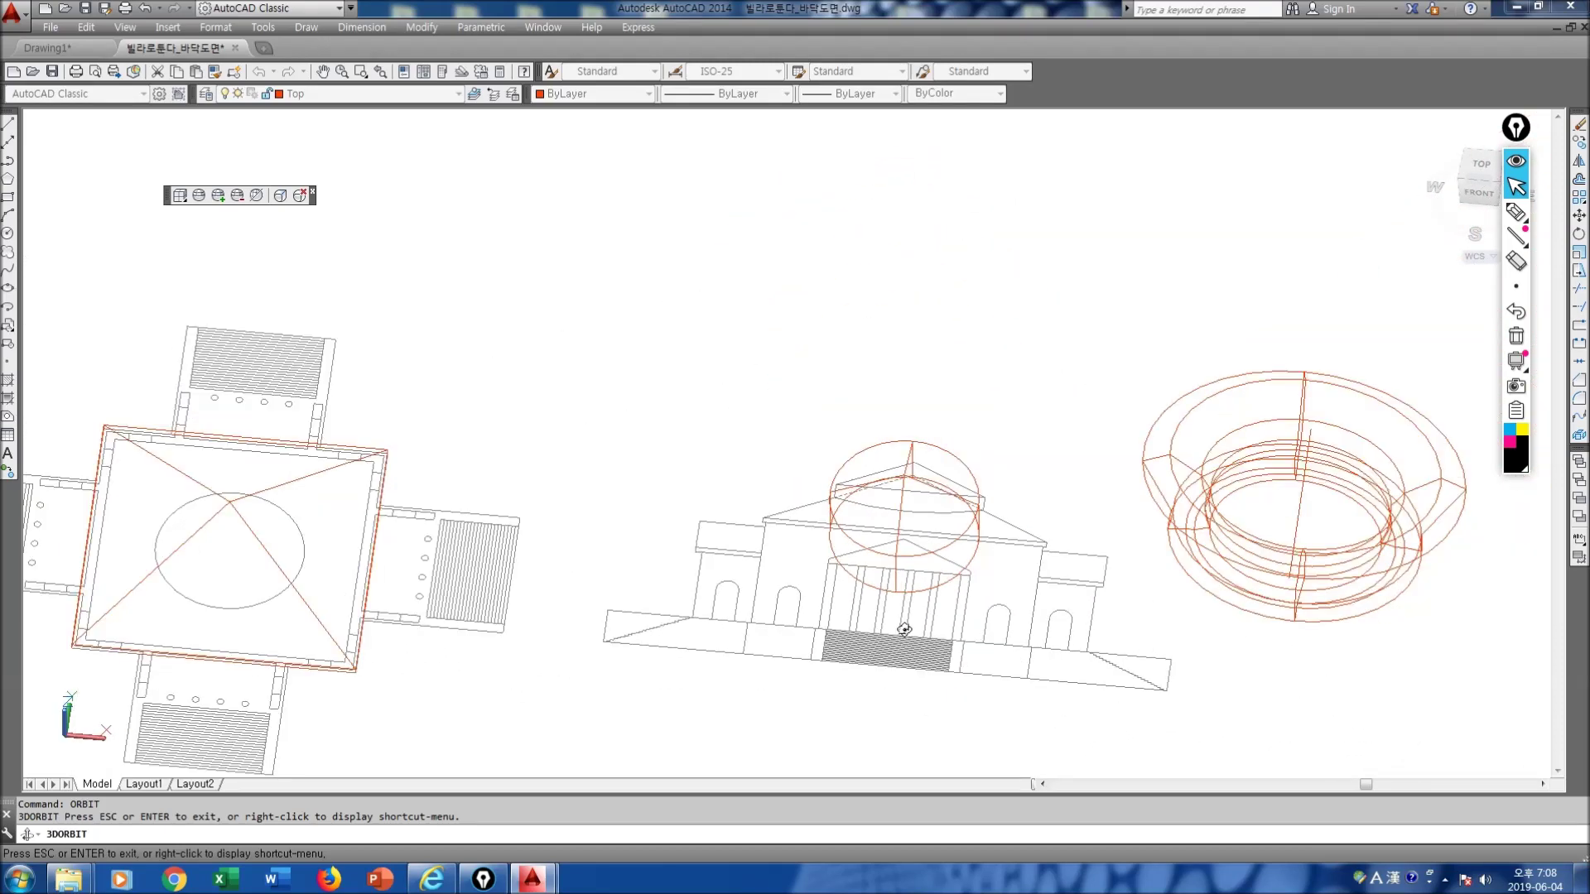
{"action": "left_click_drag", "start_coordinate": [820, 618], "coordinate": [539, 586]}
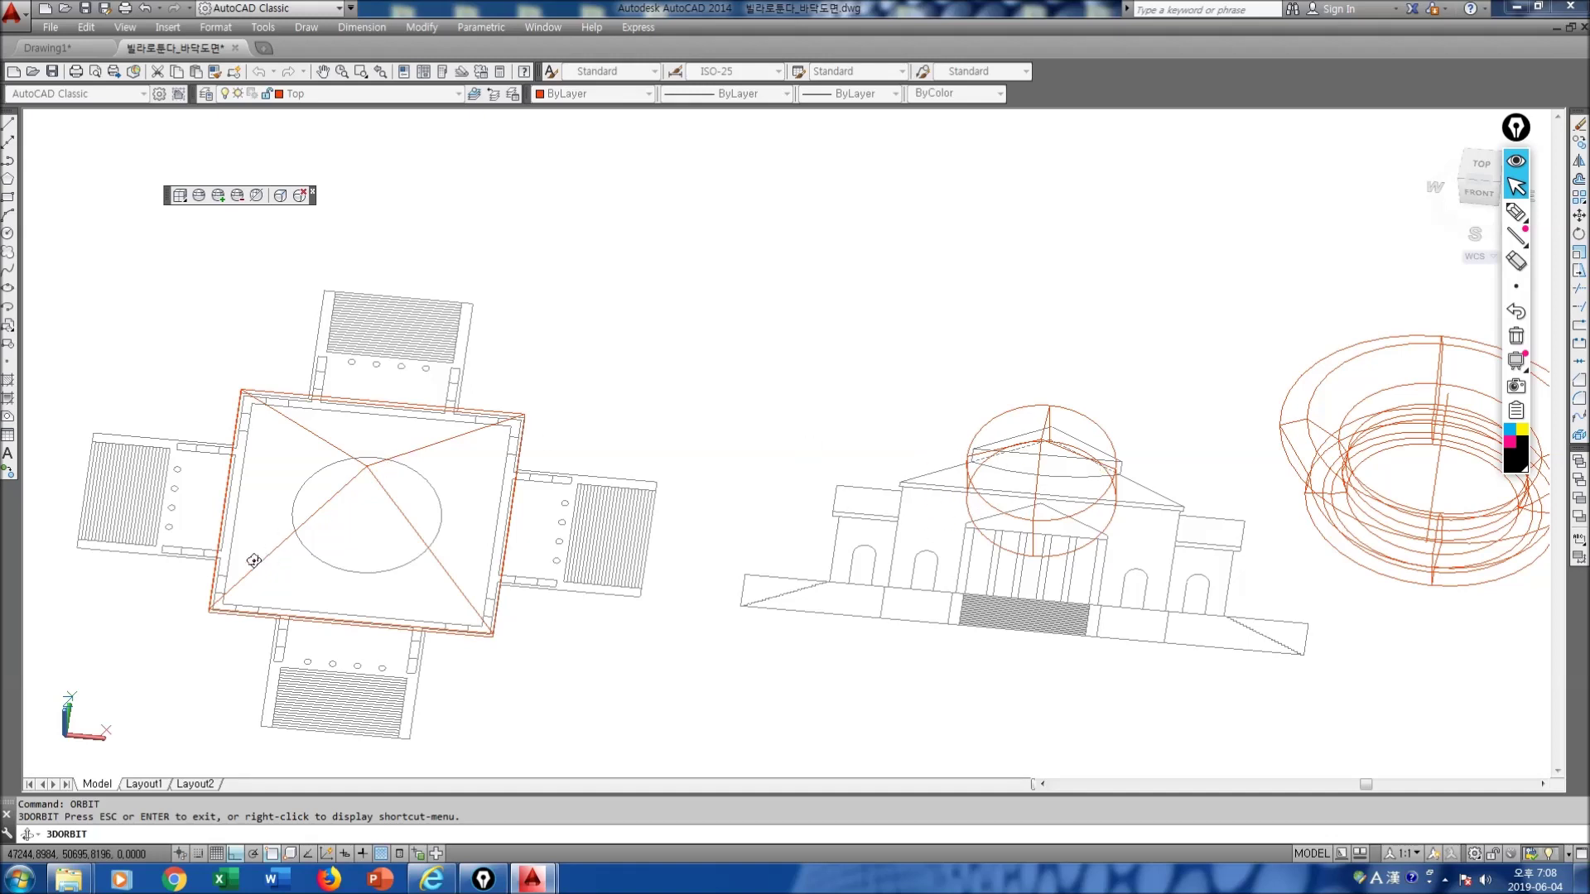
{"action": "key", "text": "Escape"}
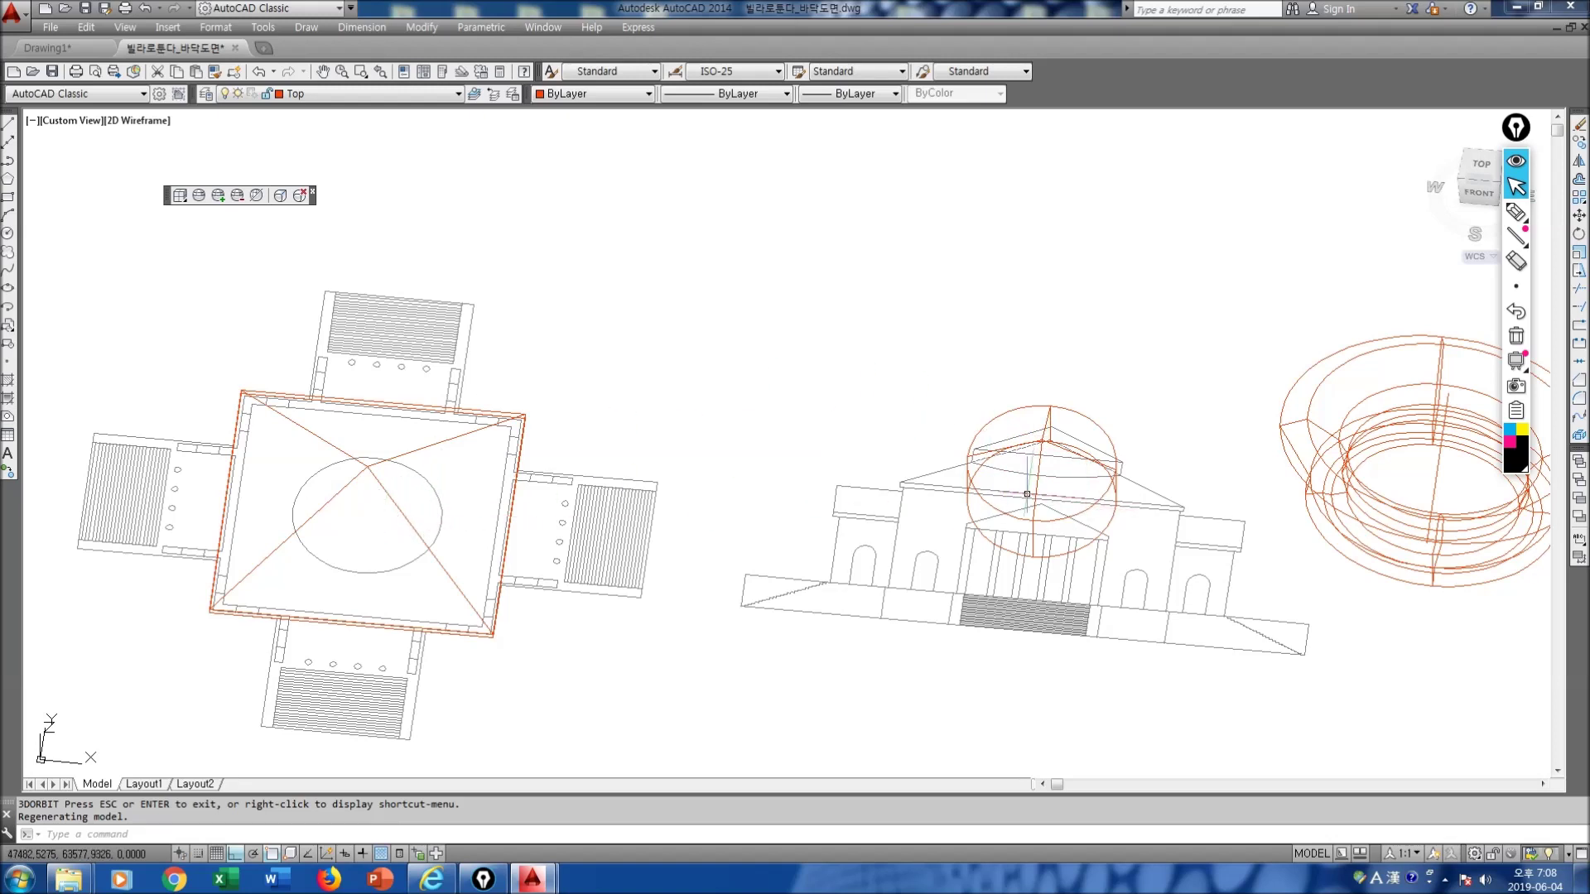
Step: Mark the plan circle's centre with the annotation pen and sketch an arrow to it from the dome's base centre
{"action": "key", "text": "ctrl+shift+3"}
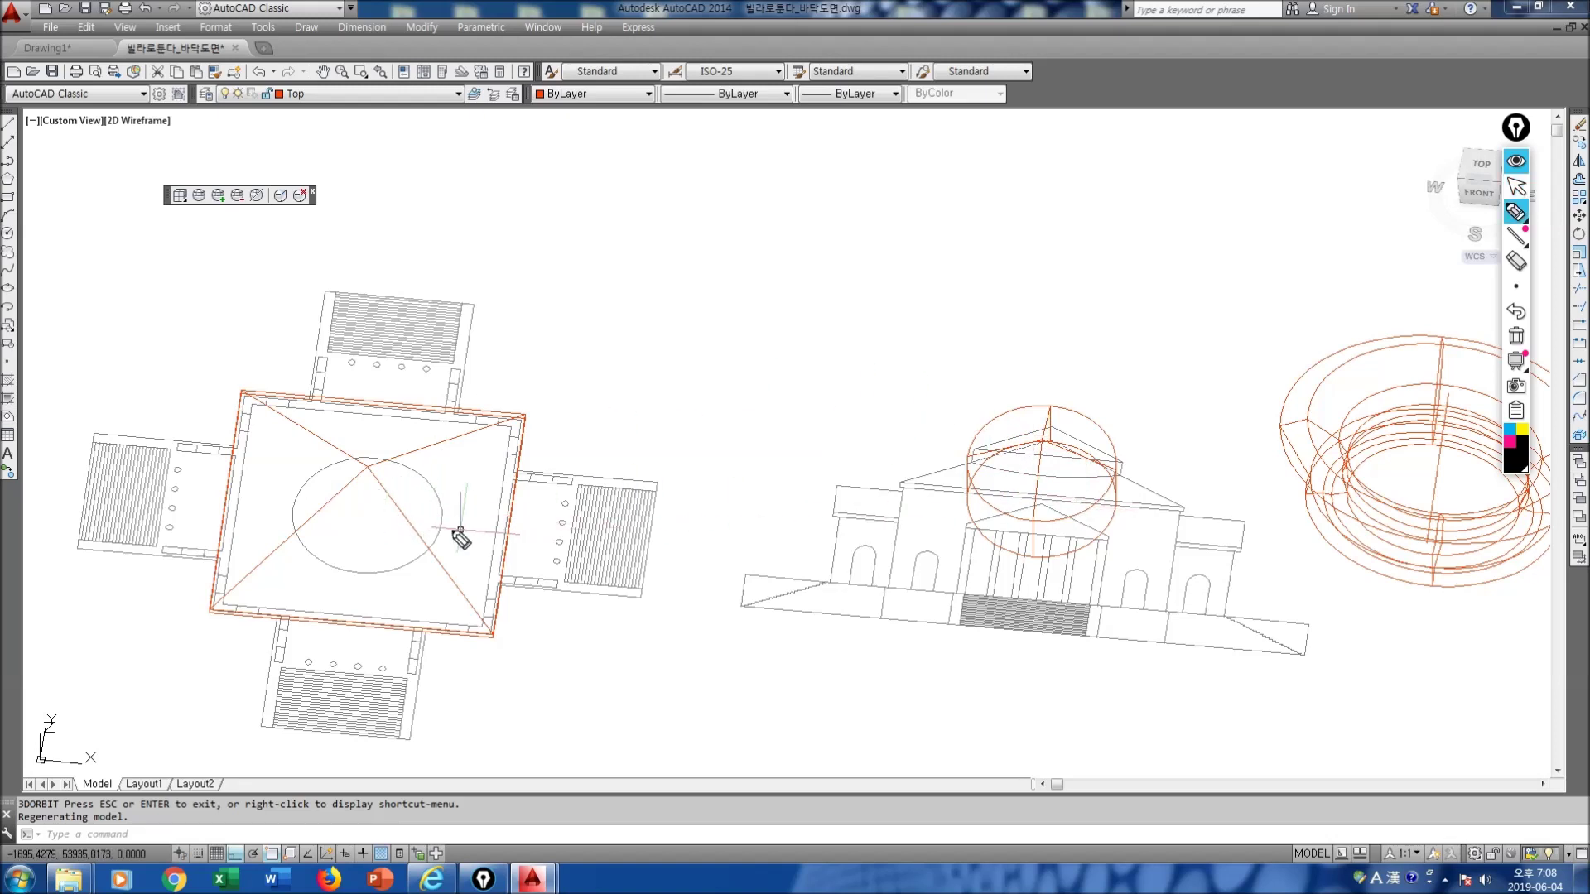
{"action": "left_click", "coordinate": [363, 516]}
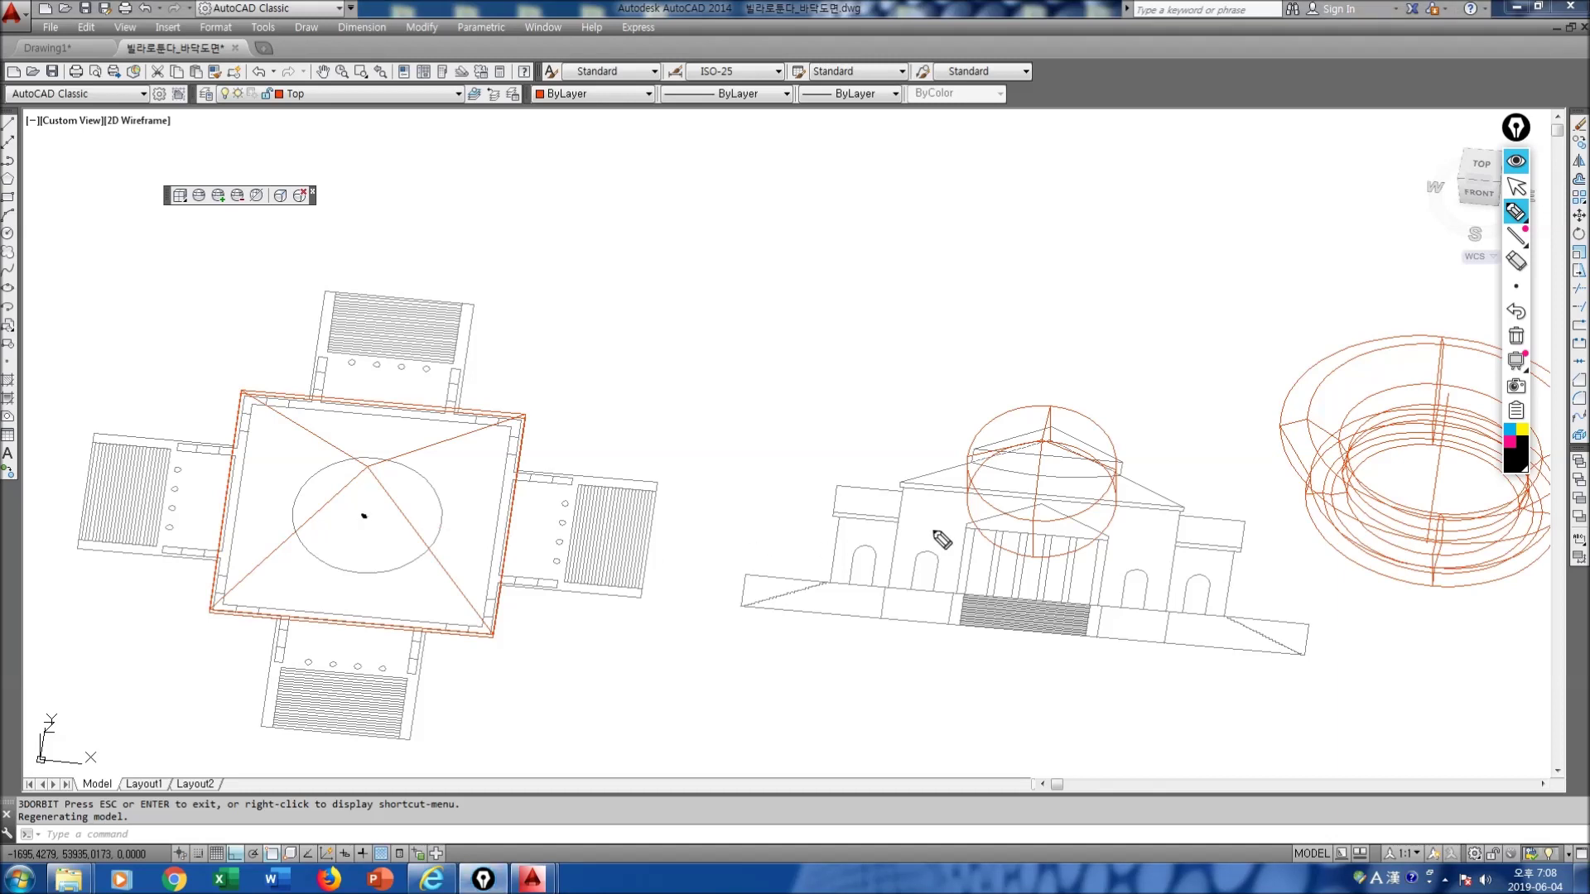
{"action": "mouse_move", "coordinate": [1043, 493]}
{"action": "left_mouse_down"}
{"action": "mouse_move", "coordinate": [1029, 472]}
{"action": "mouse_move", "coordinate": [419, 490]}
{"action": "mouse_move", "coordinate": [377, 509]}
{"action": "left_mouse_up"}
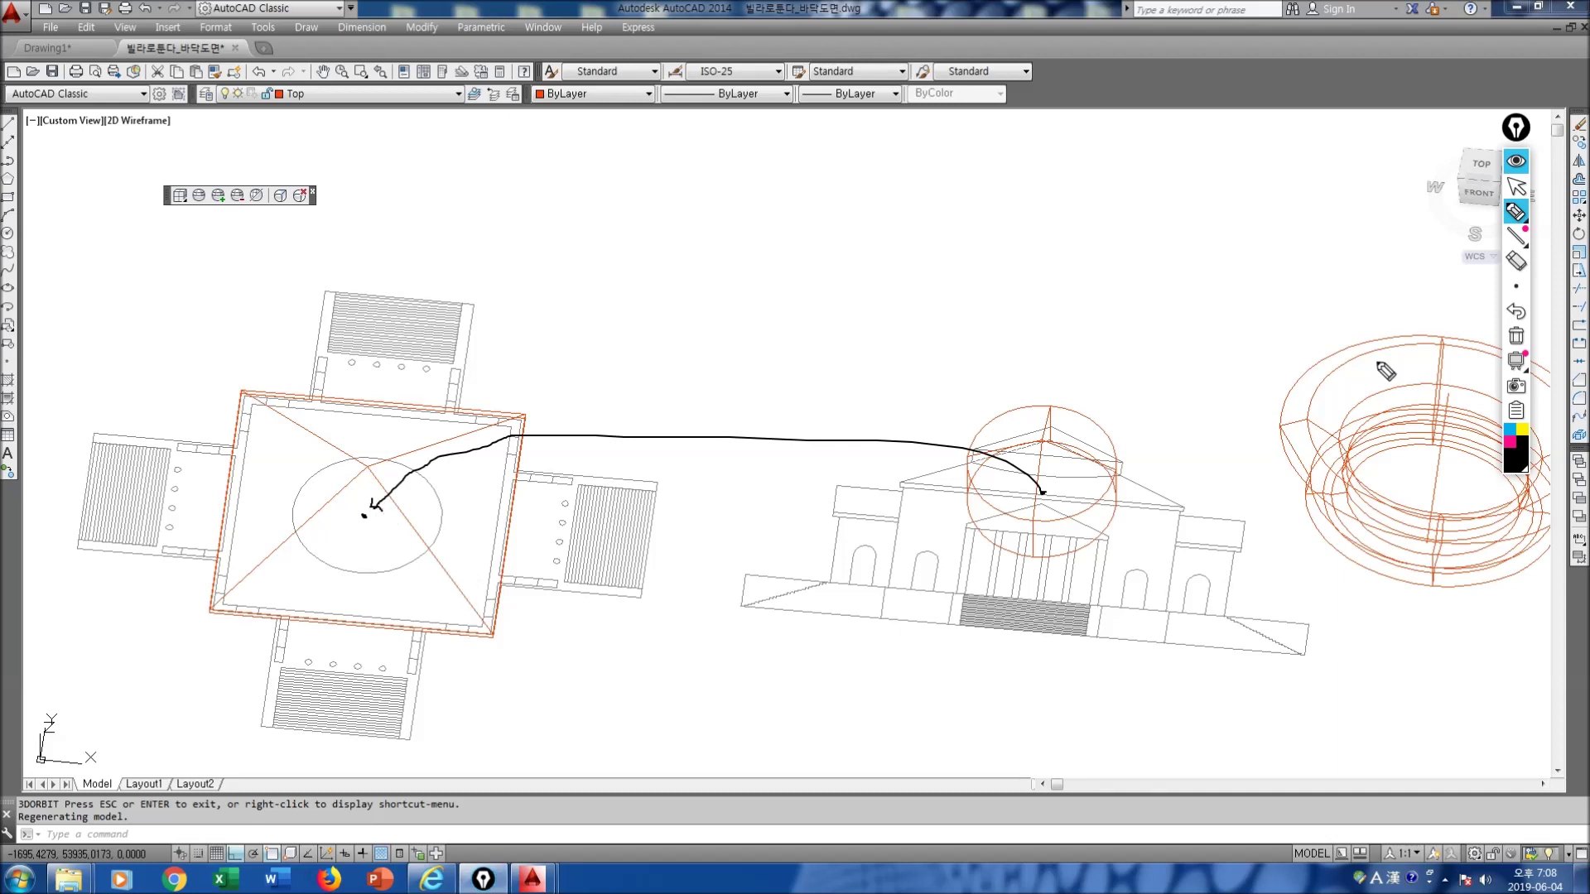
Step: Move the upright dome from the midpoint of its base line to the centre of the plan's central circle, with Ortho off
{"action": "key", "text": "Escape"}
{"action": "type", "text": "m"}
{"action": "key", "text": "Return"}
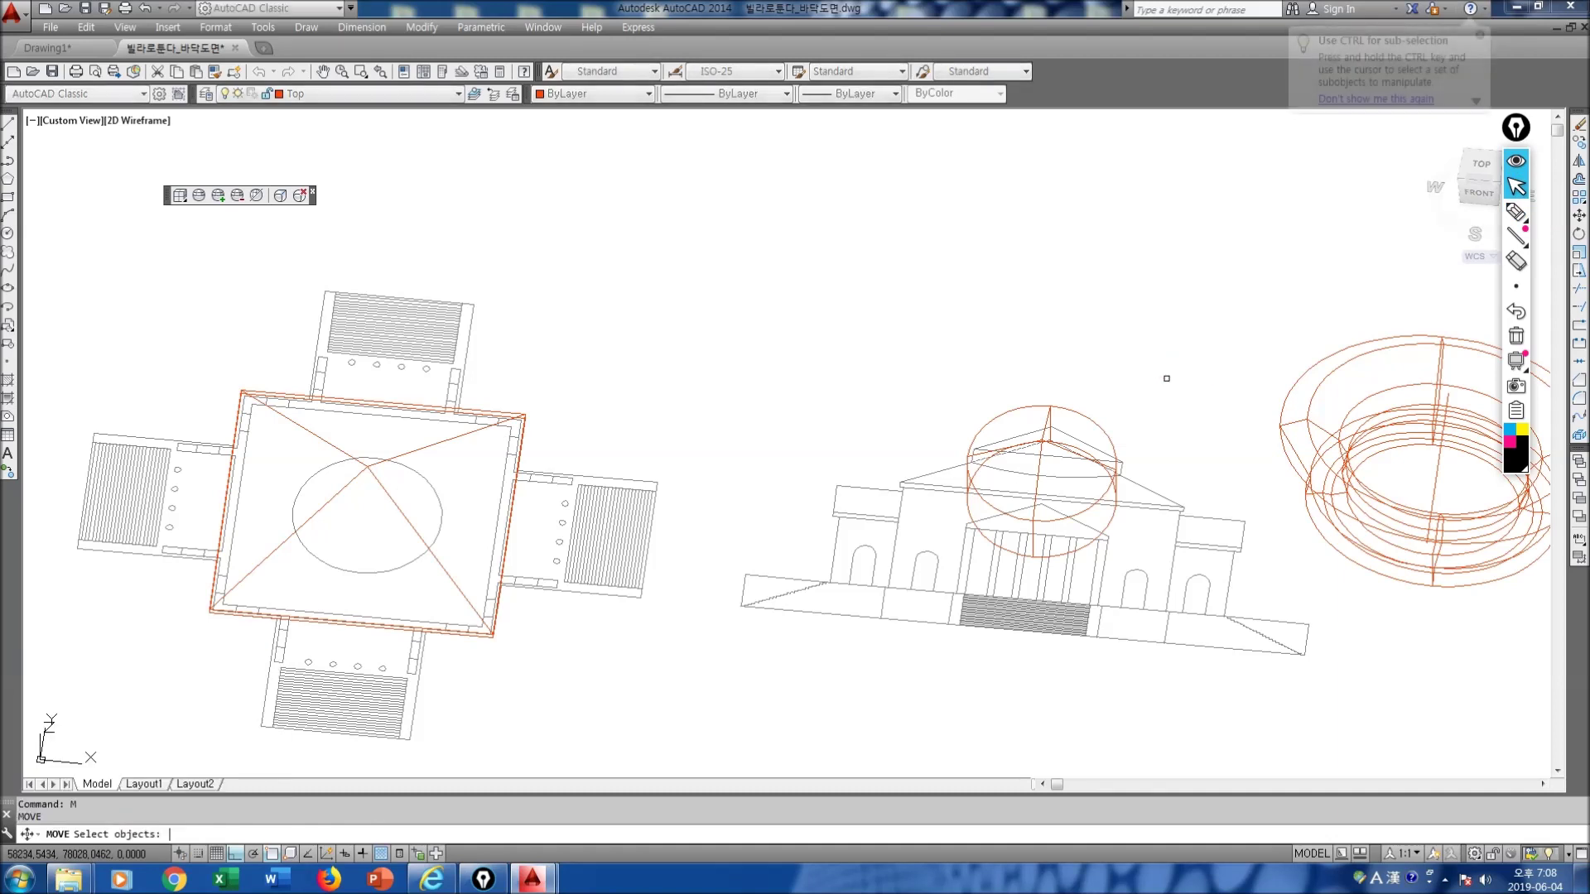
{"action": "left_click", "coordinate": [1101, 434]}
{"action": "key", "text": "Return"}
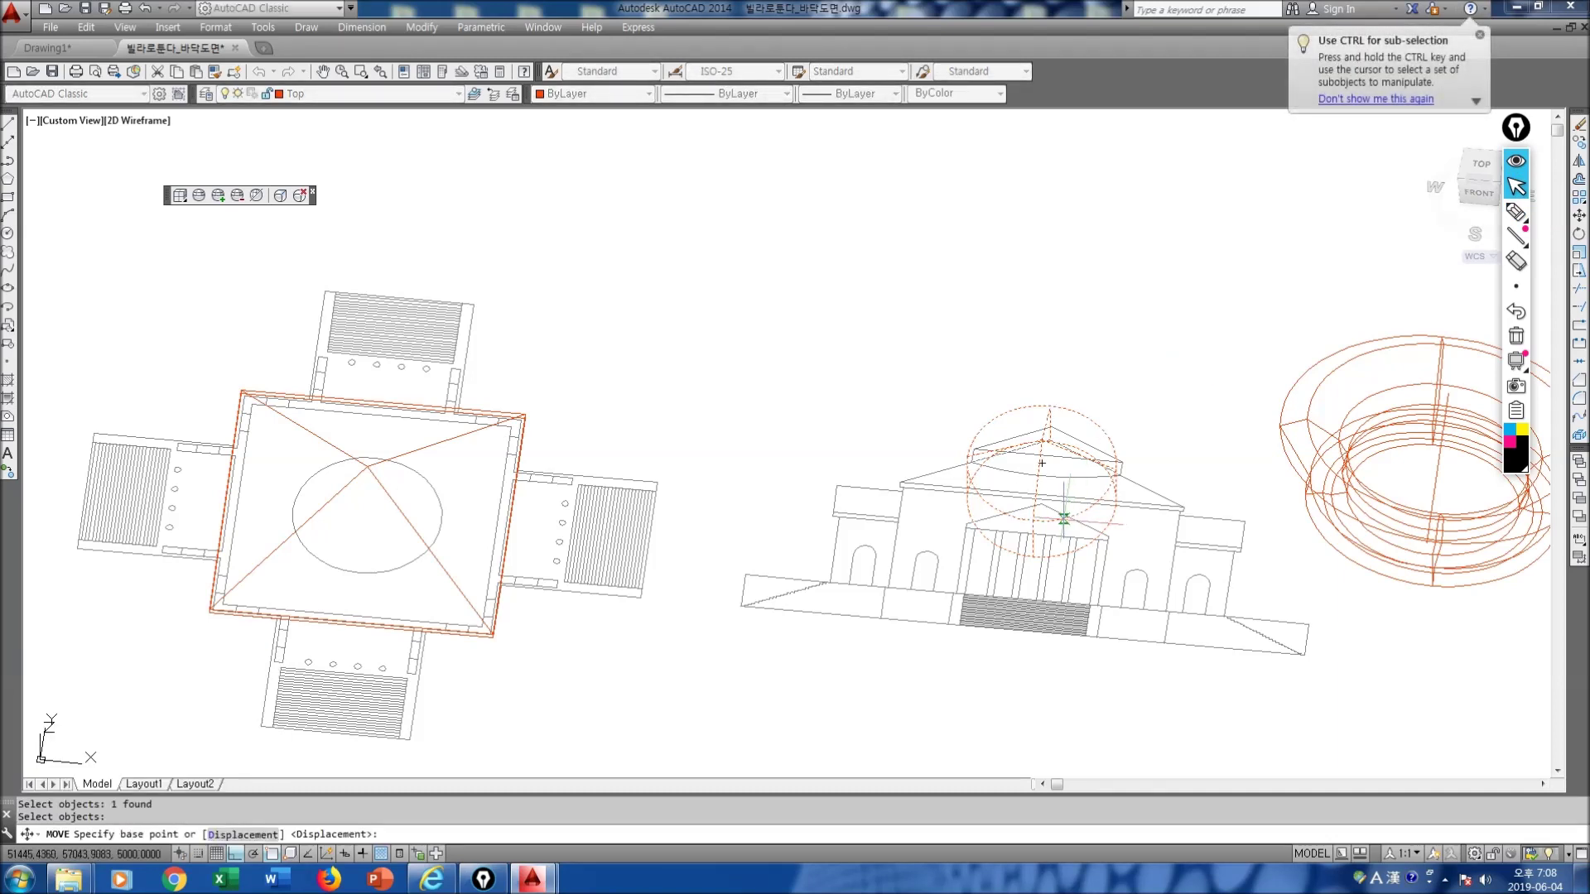
{"action": "scroll", "coordinate": [1042, 515], "scroll_direction": "up", "scroll_amount": 5}
{"action": "middle_click_drag", "start_coordinate": [1154, 613], "coordinate": [944, 539]}
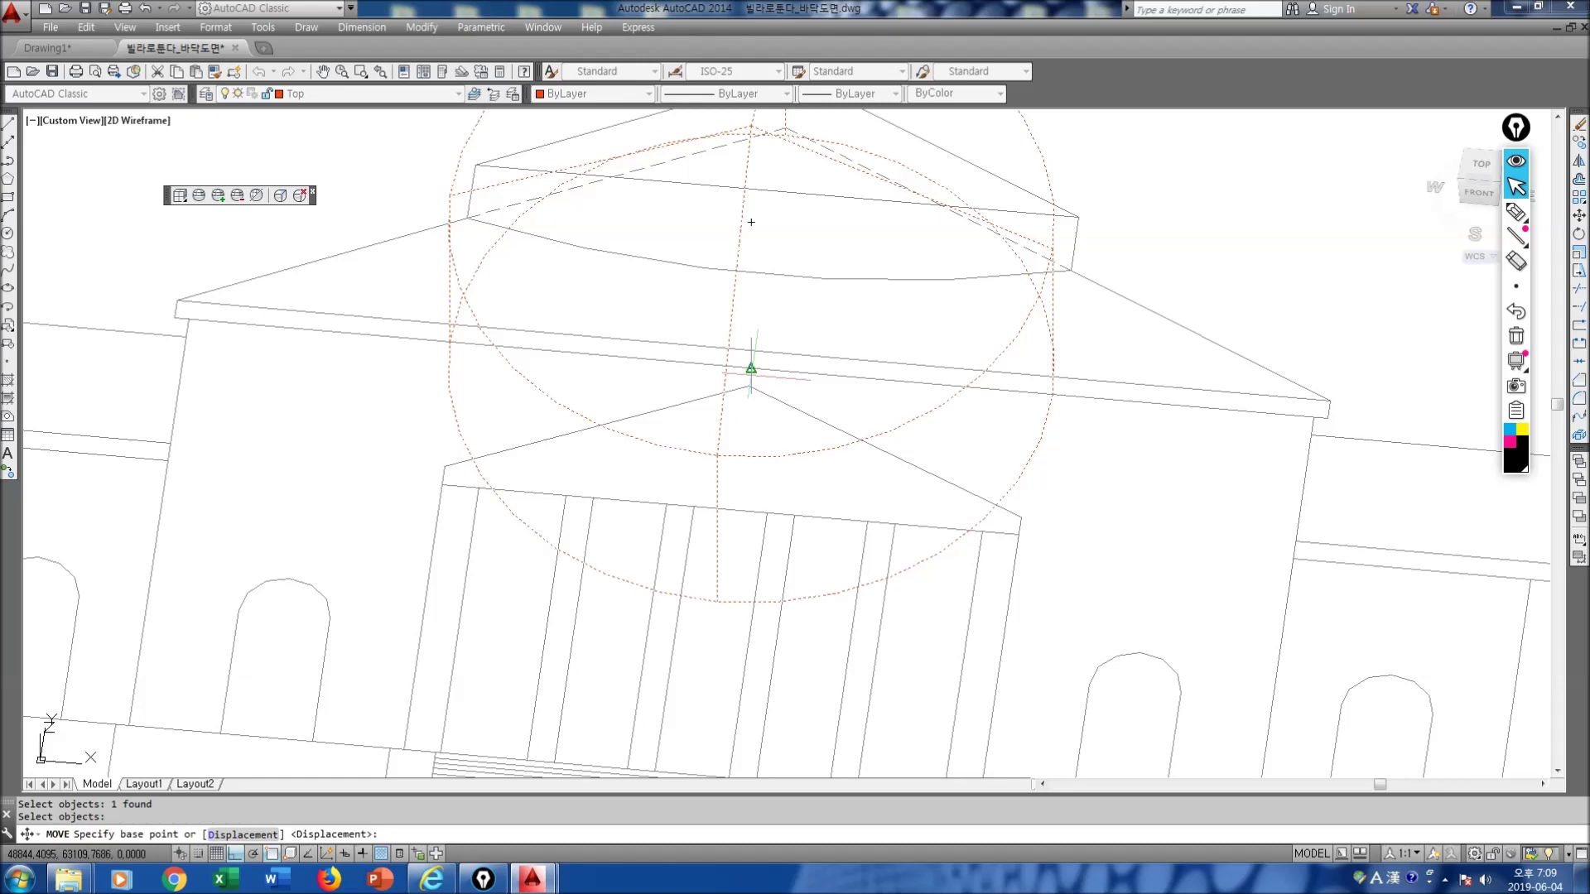
{"action": "left_click", "coordinate": [751, 368]}
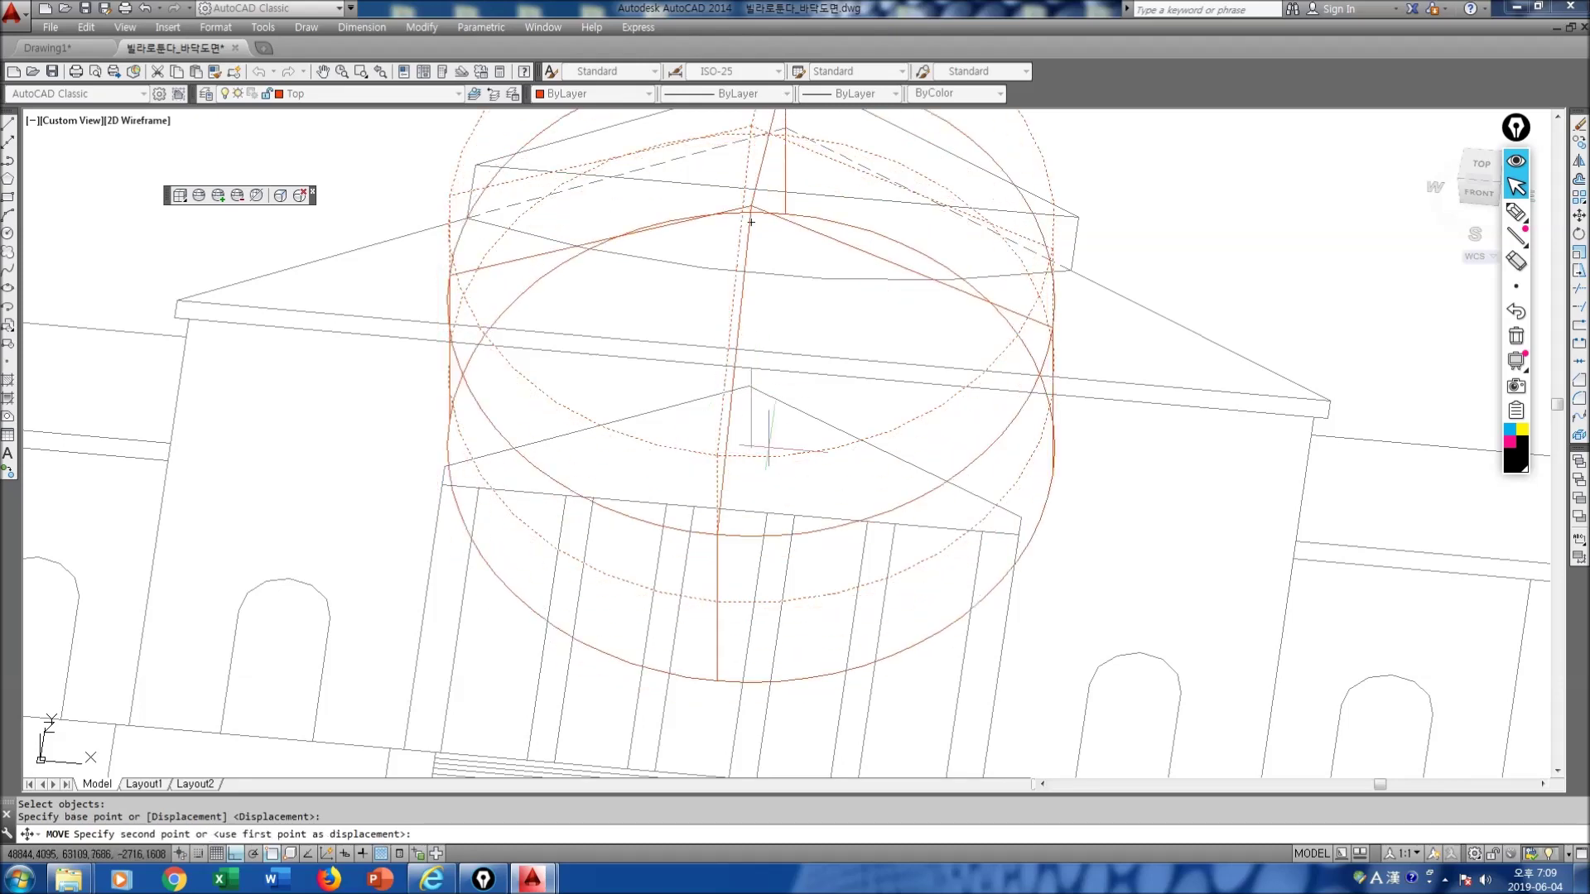
{"action": "scroll", "coordinate": [357, 501], "scroll_direction": "down", "scroll_amount": 7}
{"action": "middle_click_drag", "start_coordinate": [265, 505], "coordinate": [673, 502]}
{"action": "scroll", "coordinate": [579, 530], "scroll_direction": "up", "scroll_amount": 4}
{"action": "key", "text": "F8"}
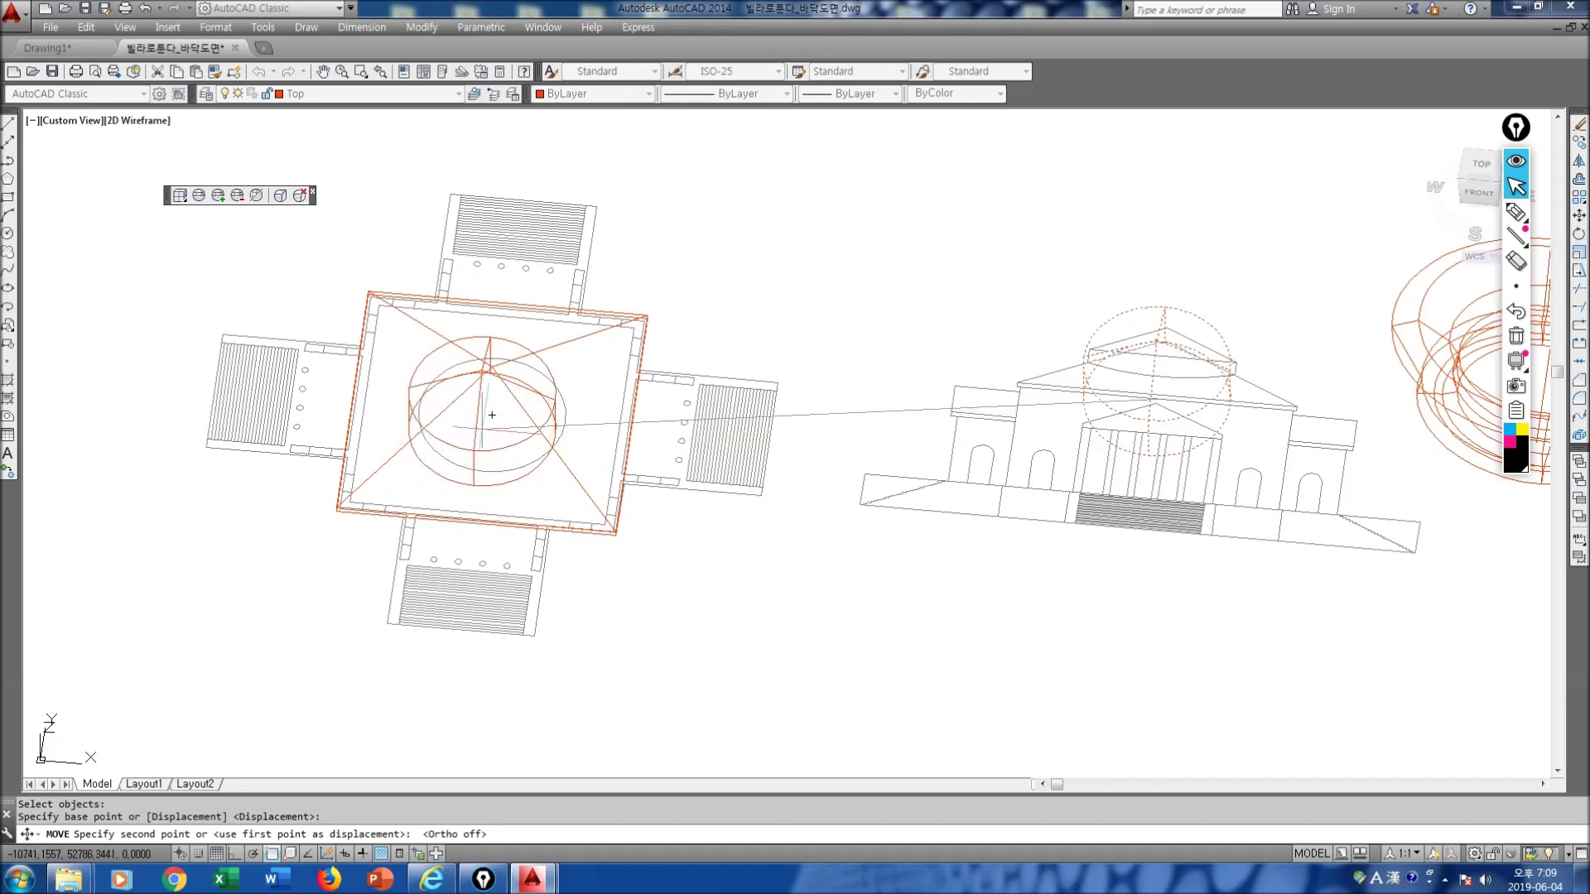
{"action": "left_click", "coordinate": [501, 394]}
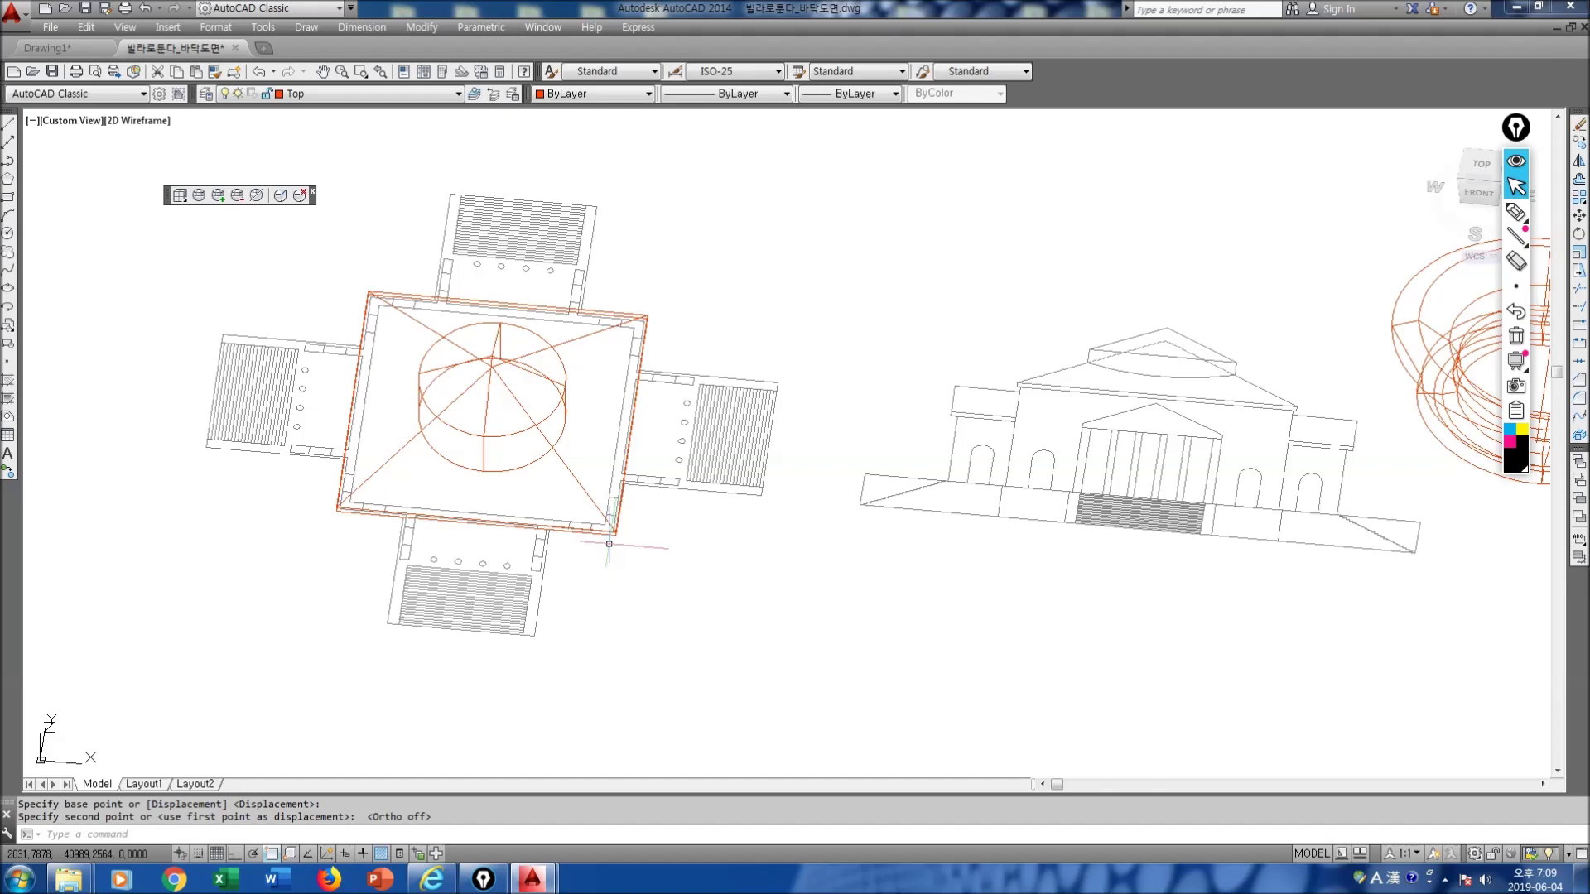
{"action": "key", "text": "Escape"}
Step: Orbit between side and oblique views to check how the dome sits on the pyramid roof
{"action": "middle_click_drag", "start_coordinate": [679, 560], "coordinate": [753, 461]}
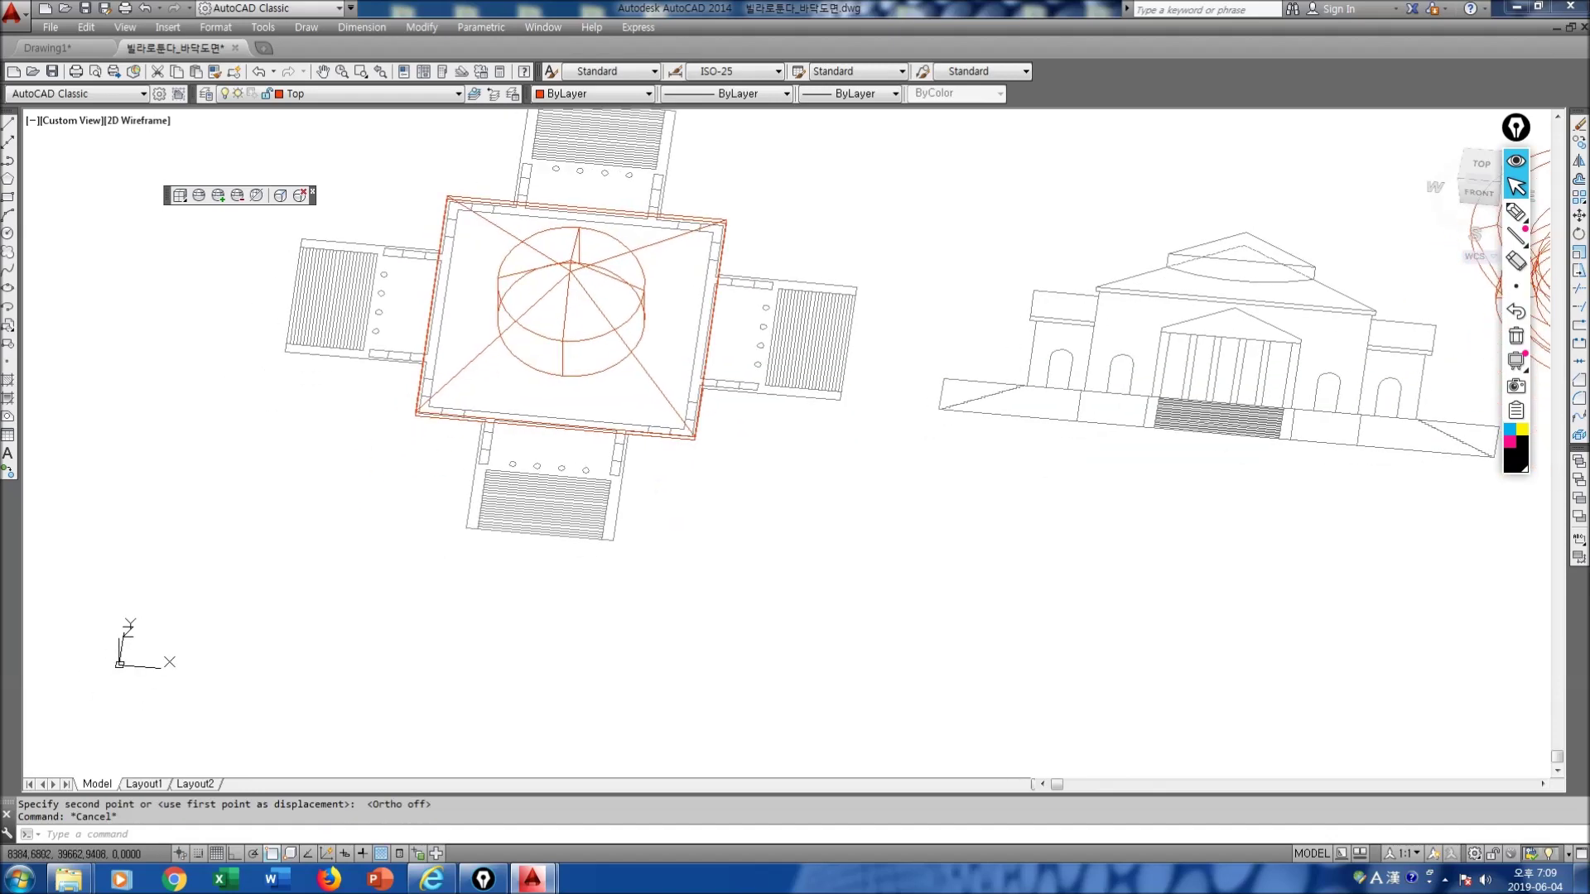
{"action": "type", "text": "orbit"}
{"action": "key", "text": "Return"}
{"action": "left_click_drag", "start_coordinate": [745, 475], "coordinate": [695, 362]}
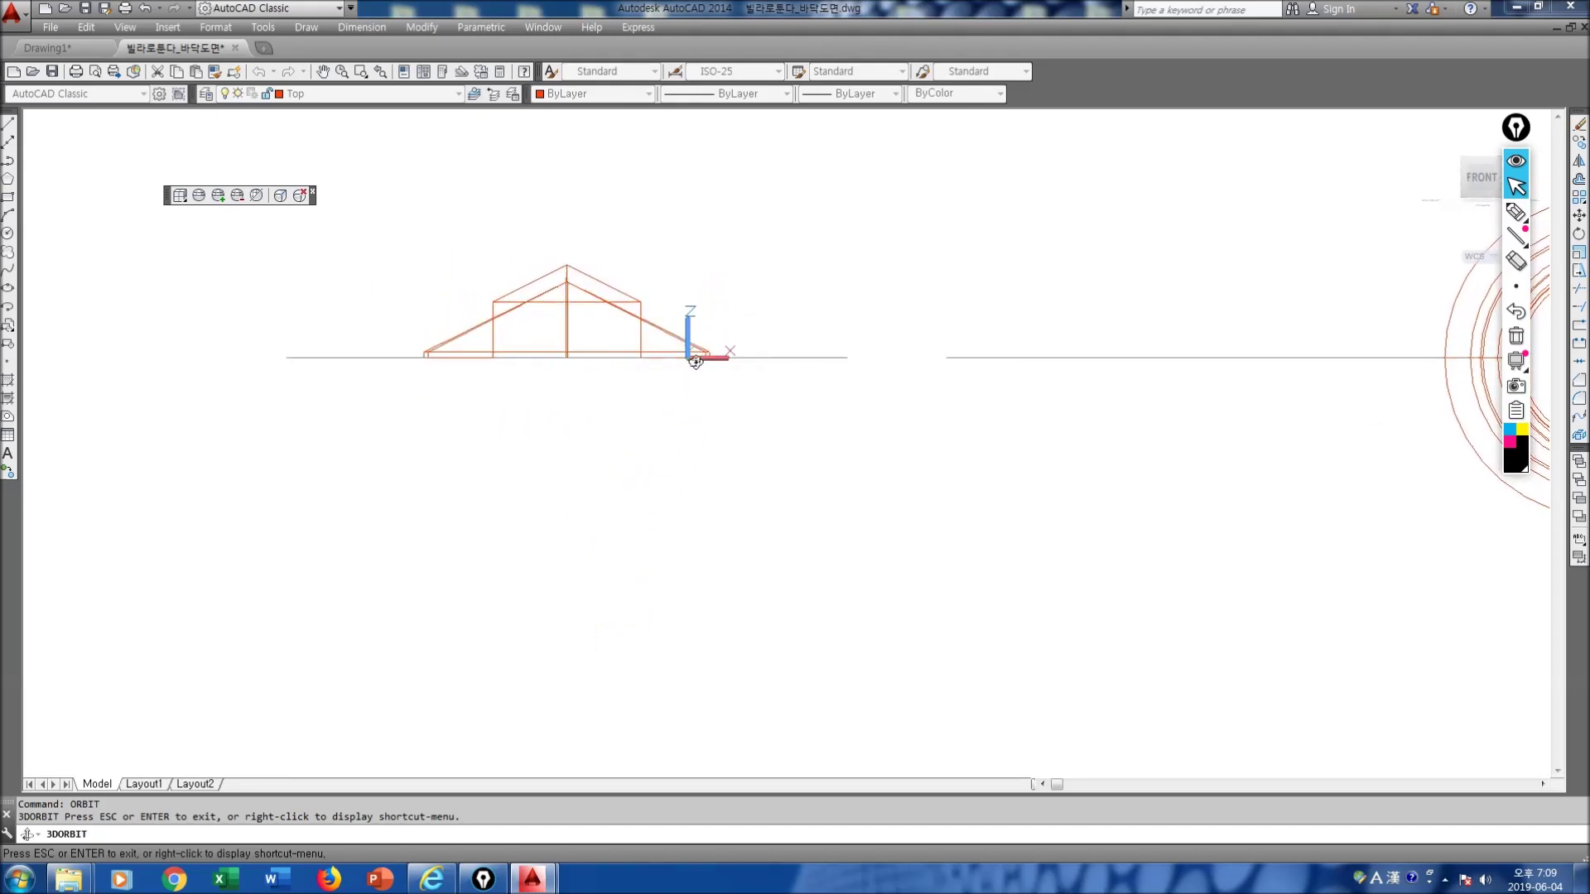
{"action": "left_click_drag", "start_coordinate": [696, 362], "coordinate": [657, 515]}
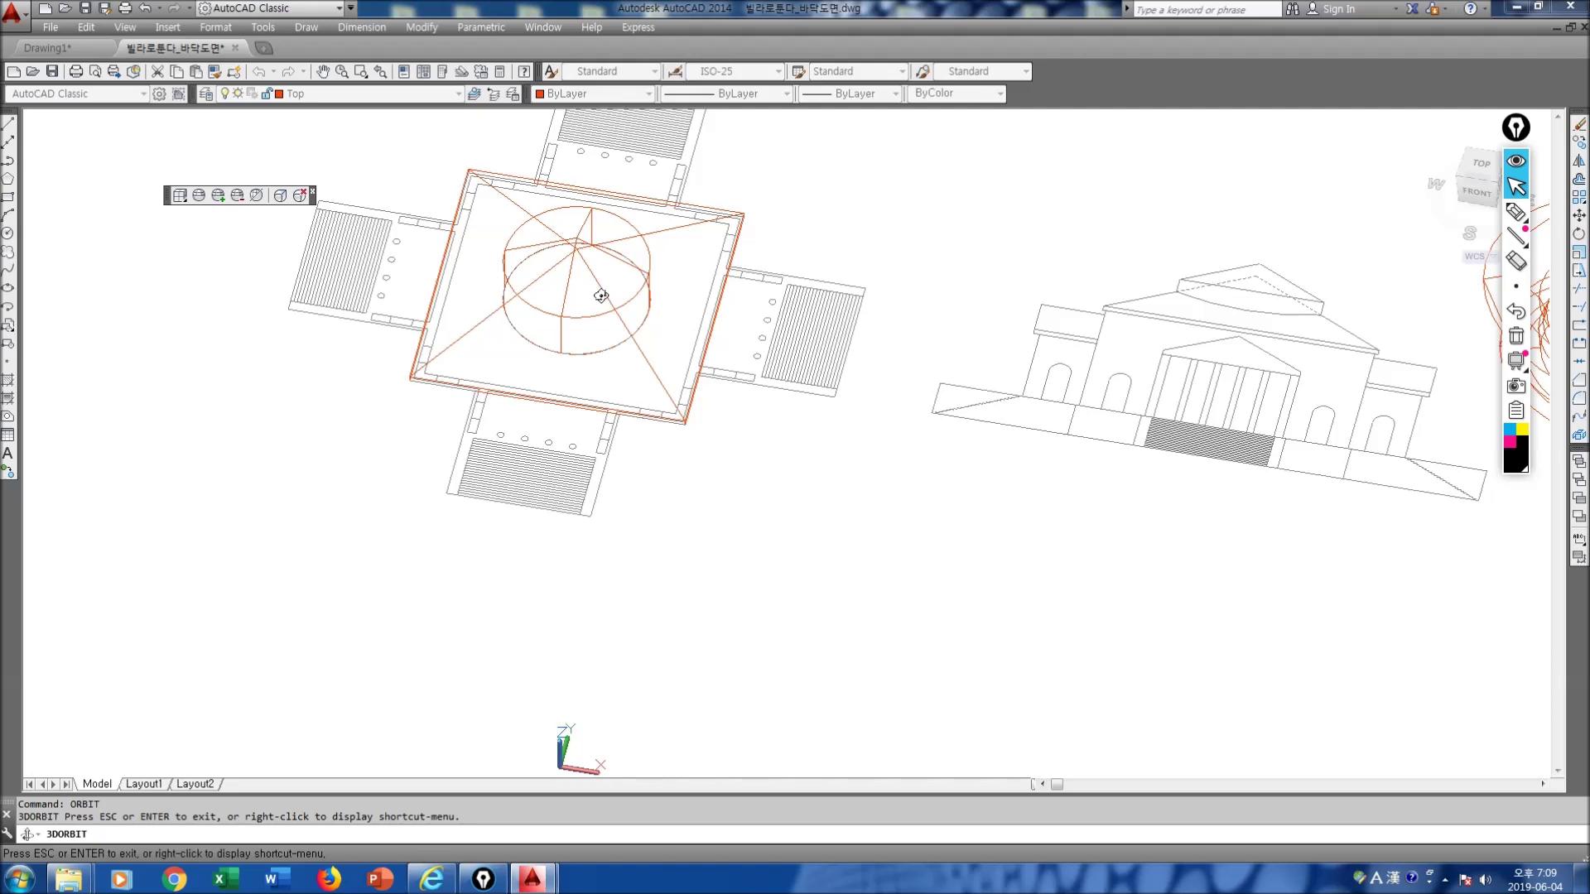
{"action": "key", "text": "Escape"}
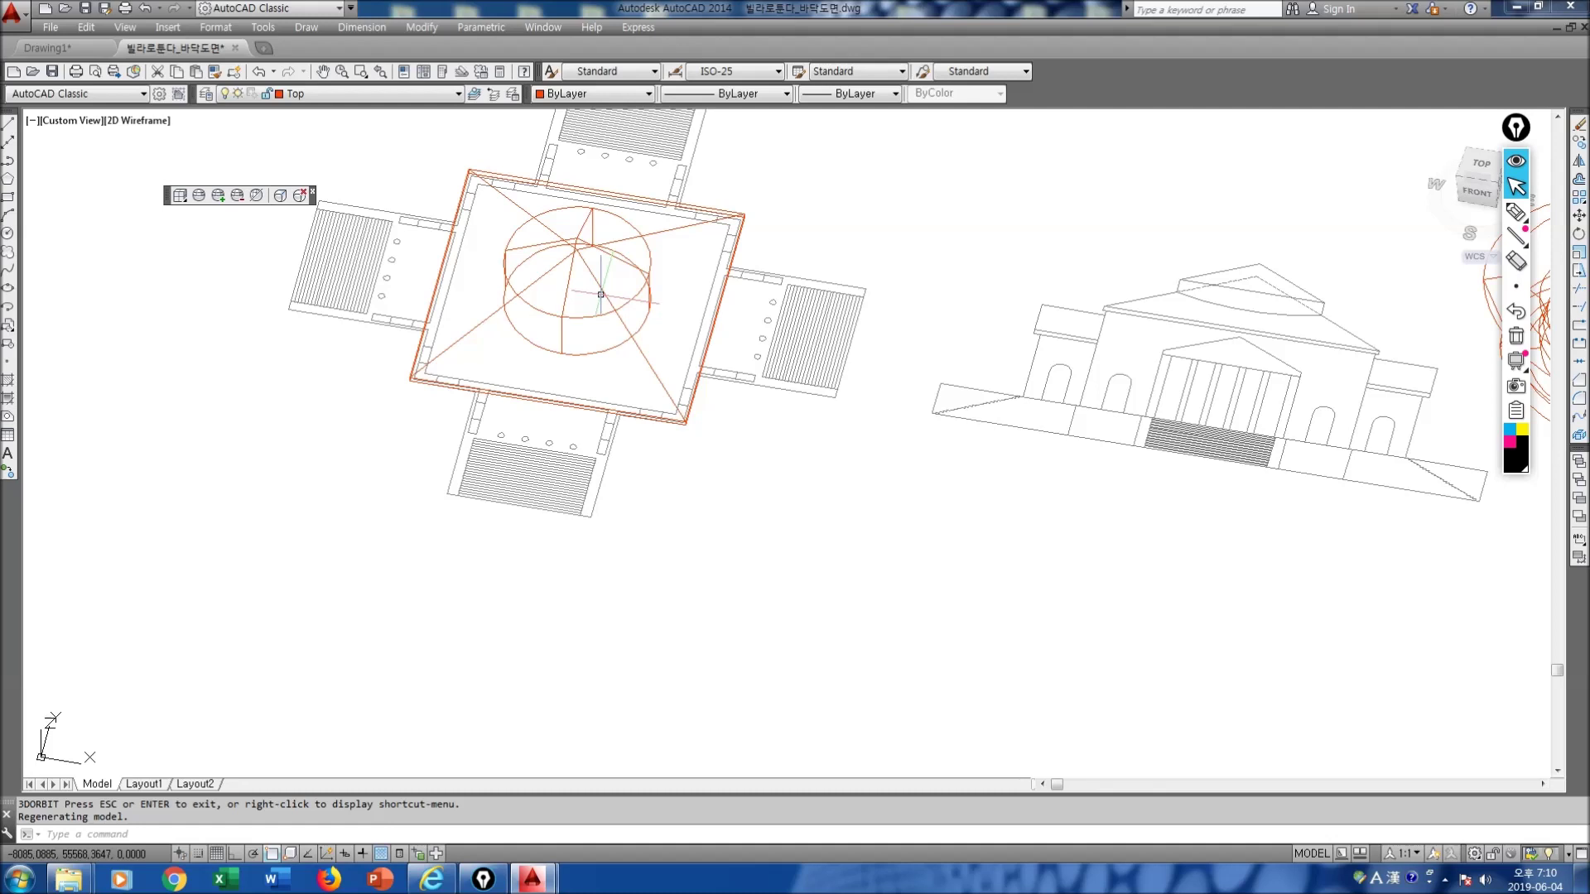
Step: Union the eave band, the pyramid roof and the dome into a single solid
{"action": "key", "text": "Escape"}
{"action": "type", "text": "union"}
{"action": "key", "text": "Return"}
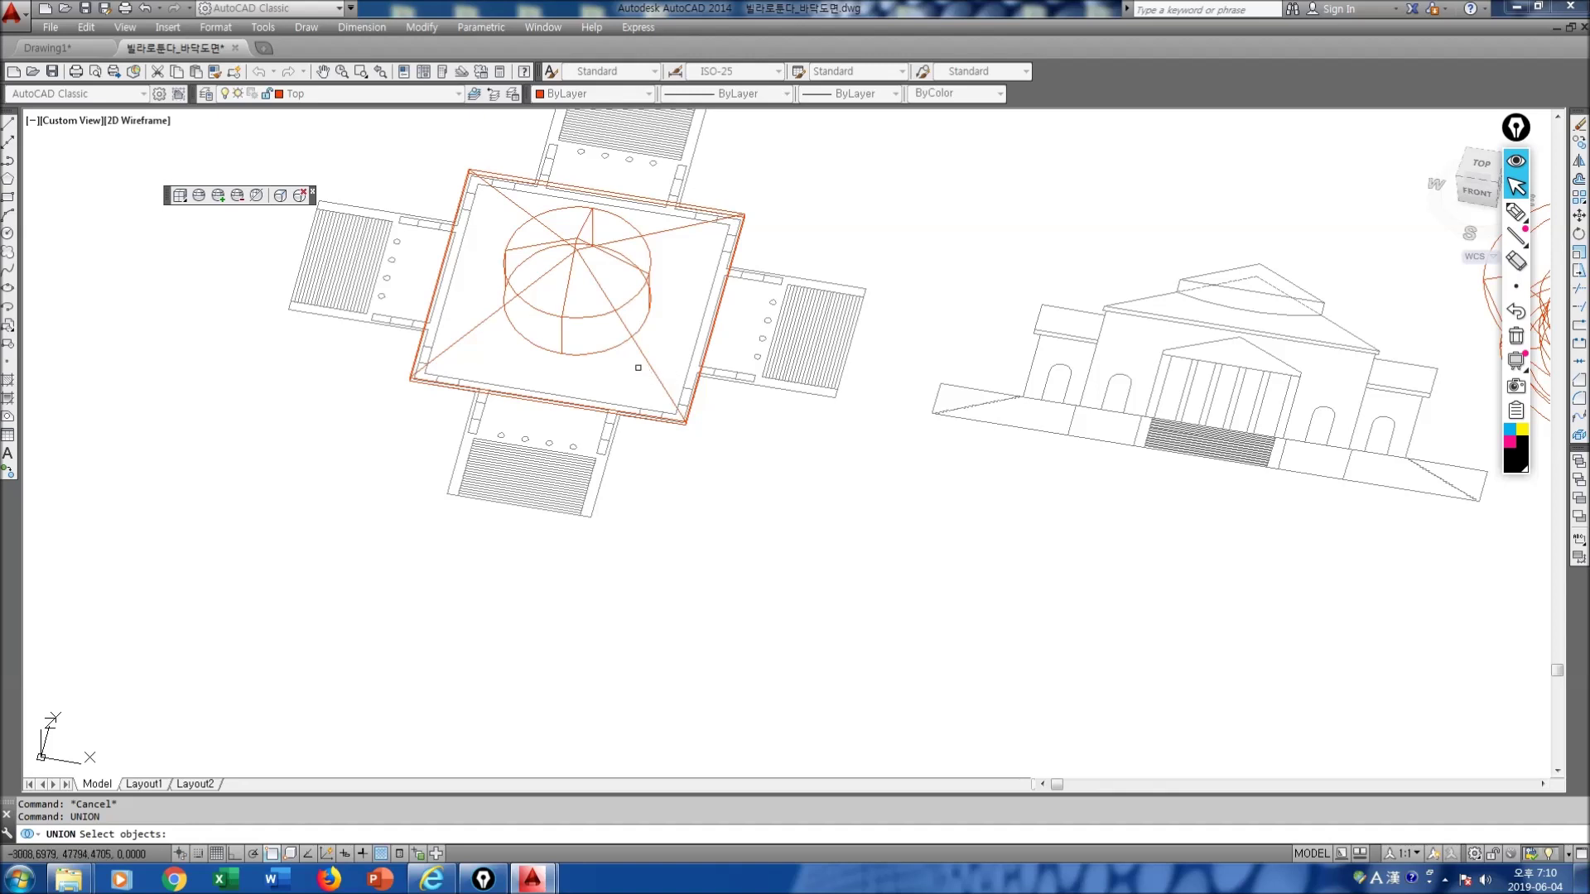
{"action": "scroll", "coordinate": [670, 315], "scroll_direction": "up", "scroll_amount": 2}
{"action": "scroll", "coordinate": [670, 315], "scroll_direction": "up", "scroll_amount": 2}
{"action": "left_click", "coordinate": [694, 592]}
{"action": "left_click", "coordinate": [696, 593]}
{"action": "left_click", "coordinate": [699, 588]}
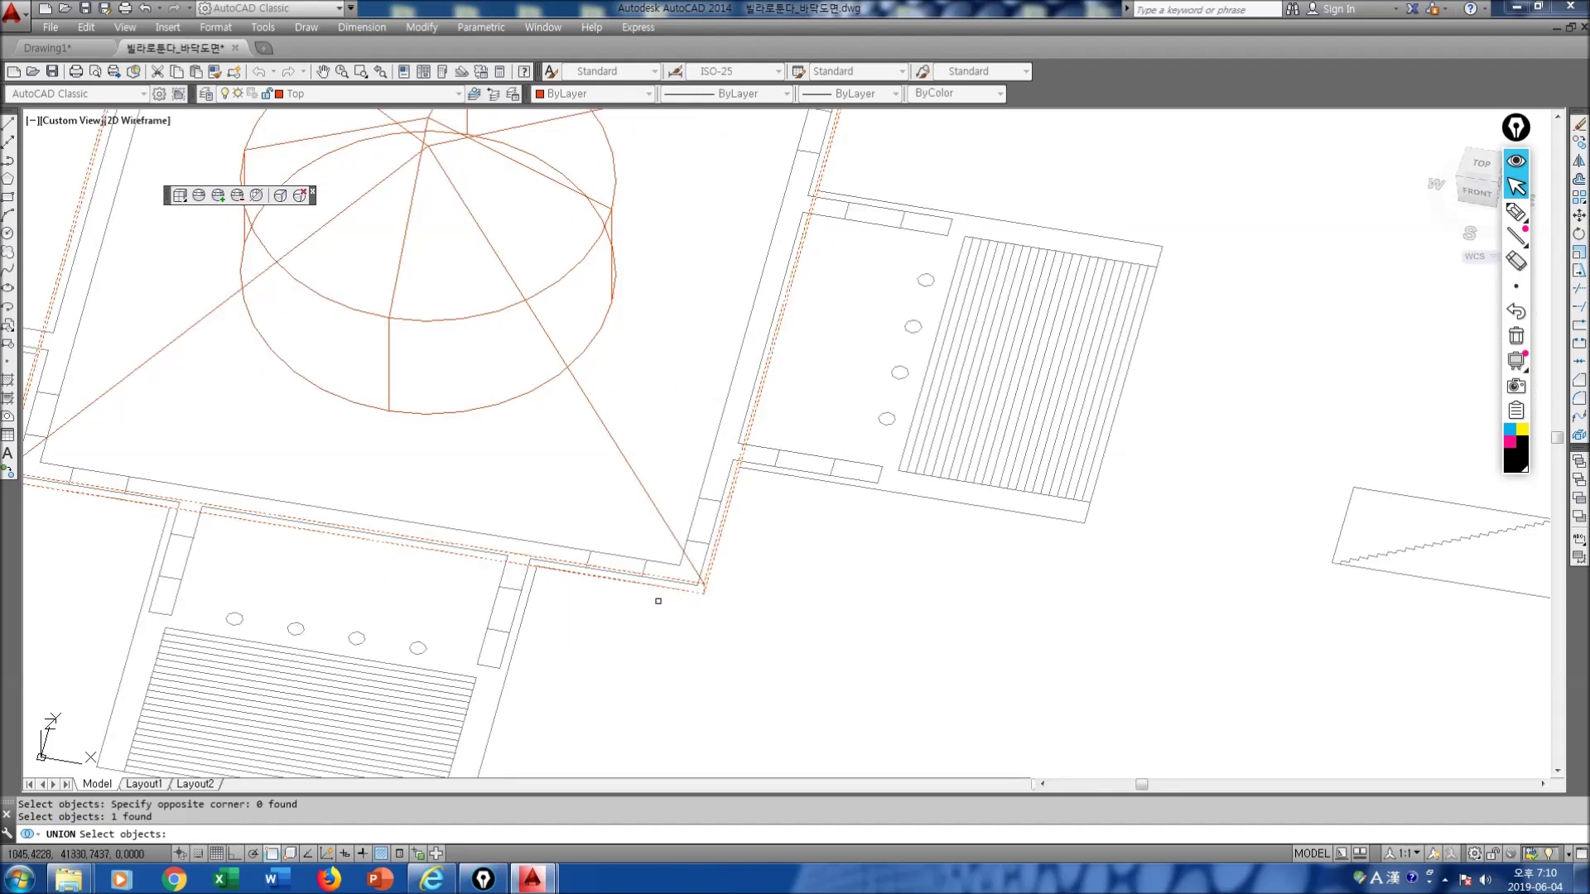
{"action": "scroll", "coordinate": [645, 554], "scroll_direction": "down", "scroll_amount": 4}
{"action": "left_click", "coordinate": [644, 523]}
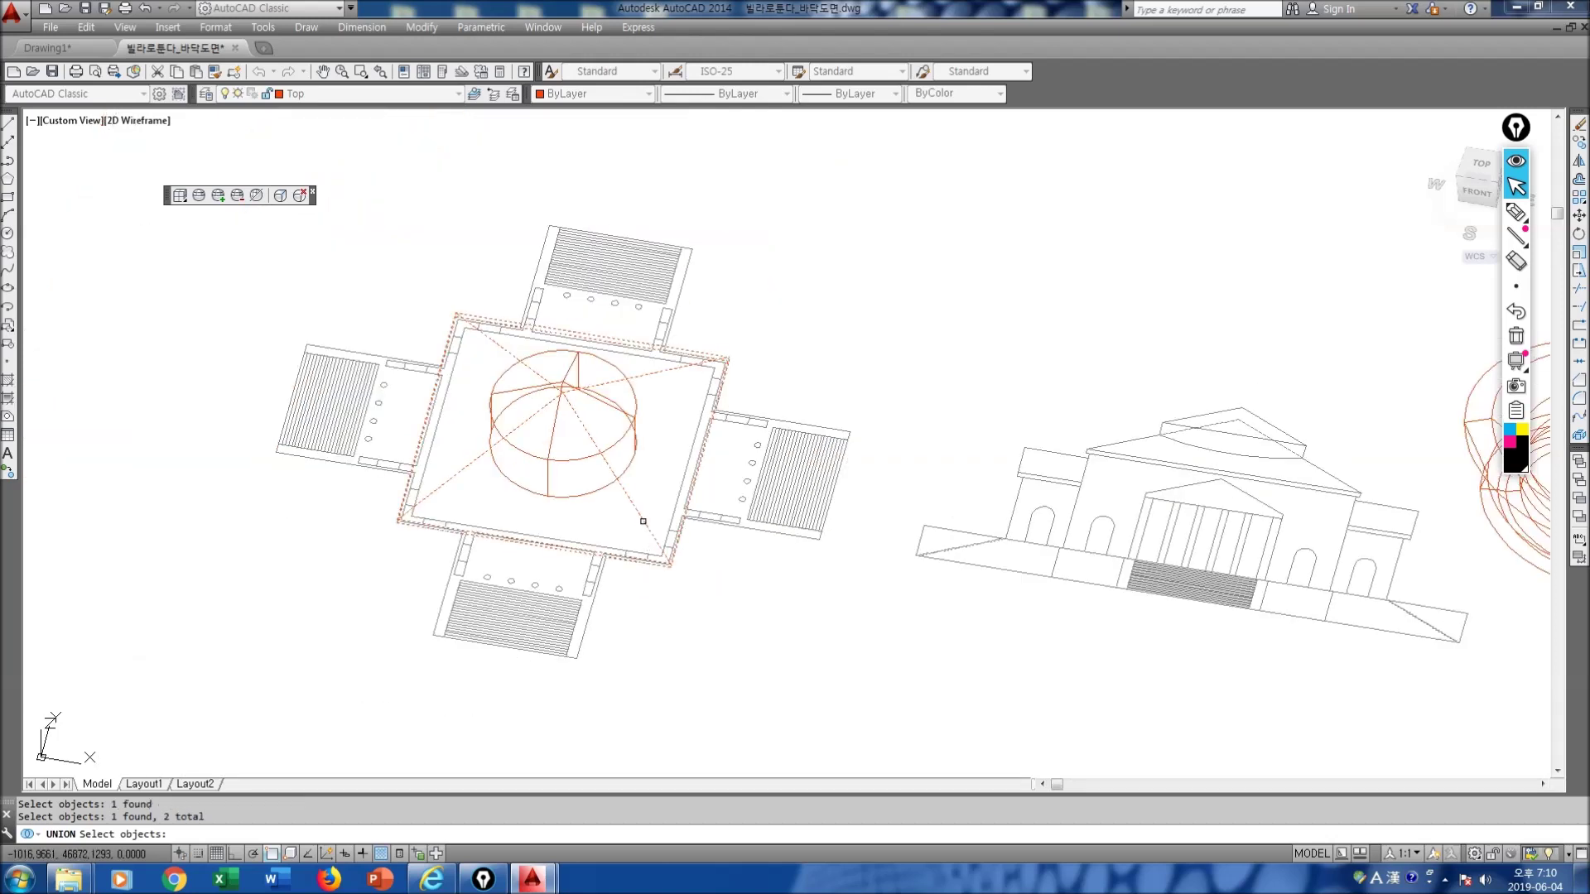
{"action": "left_click", "coordinate": [569, 370]}
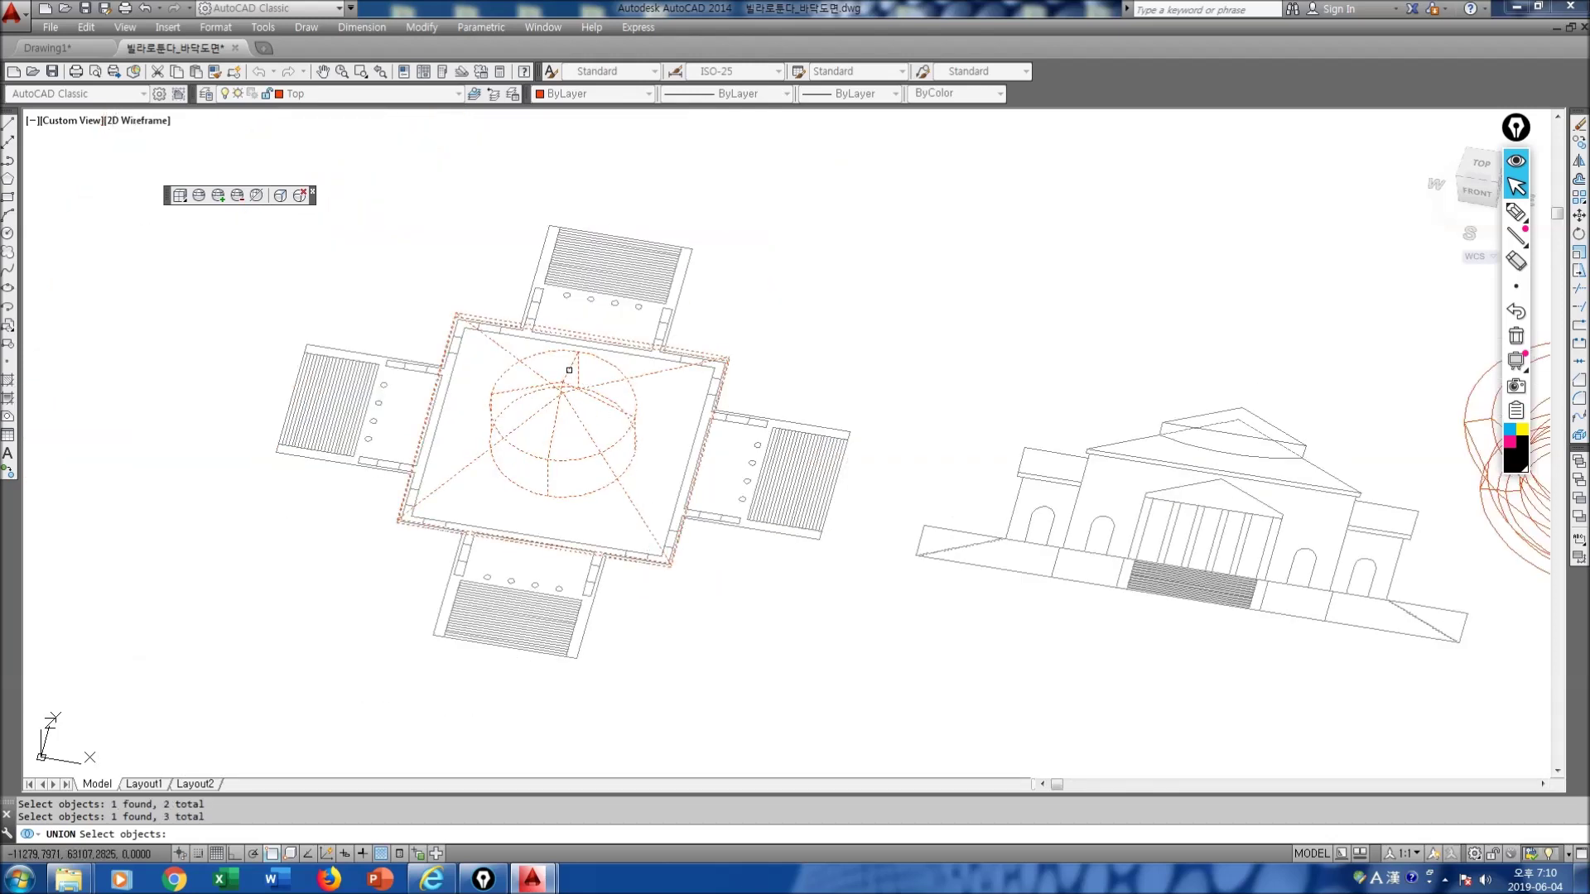
{"action": "key", "text": "Return"}
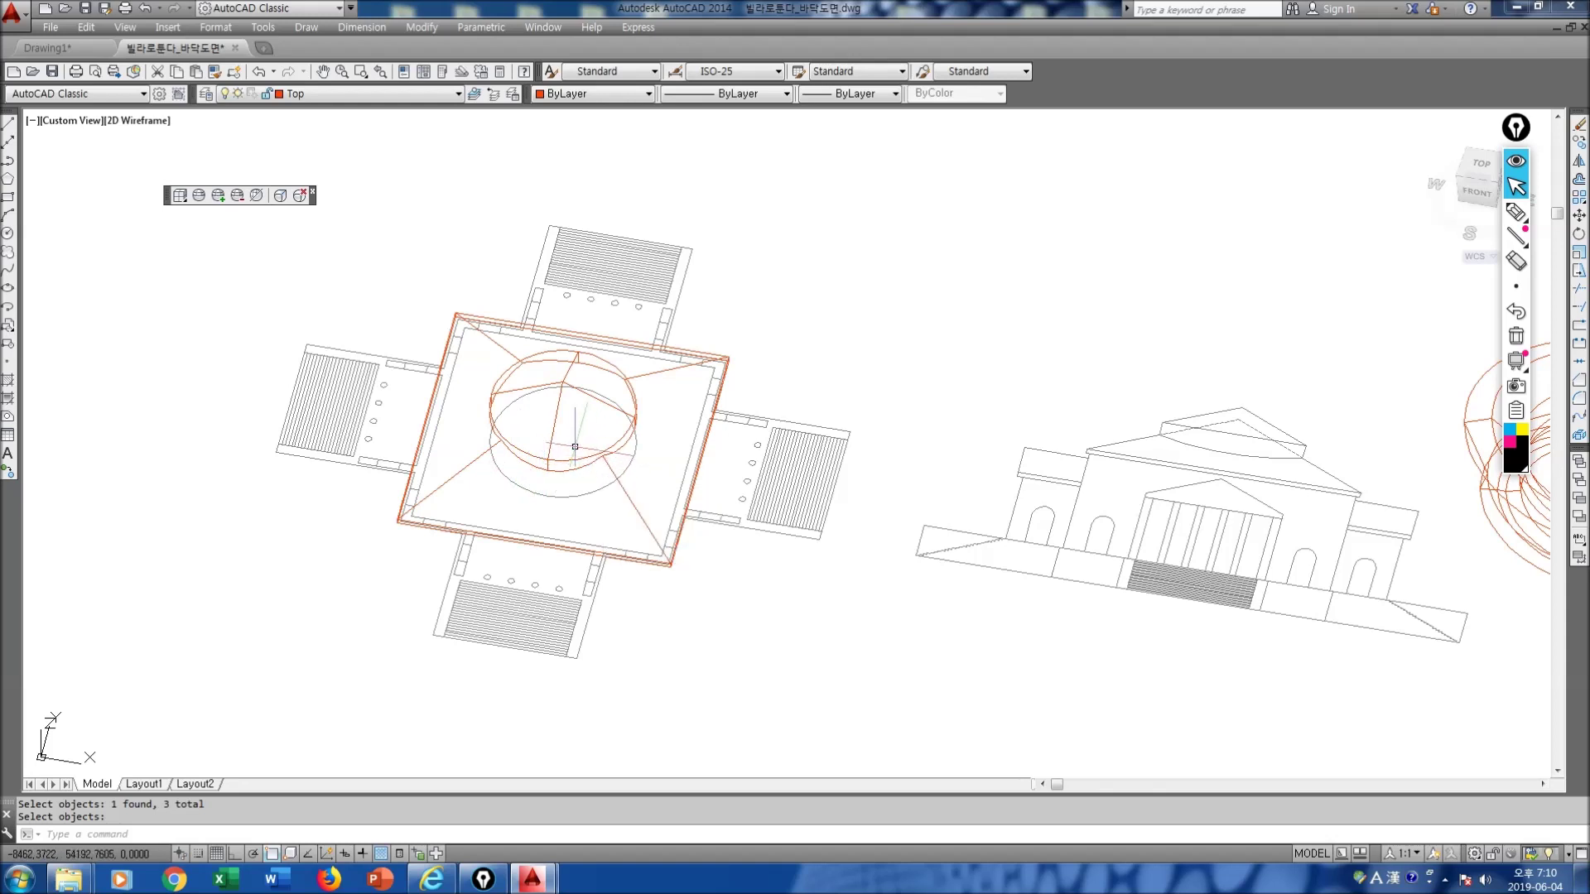
{"action": "key", "text": "Return"}
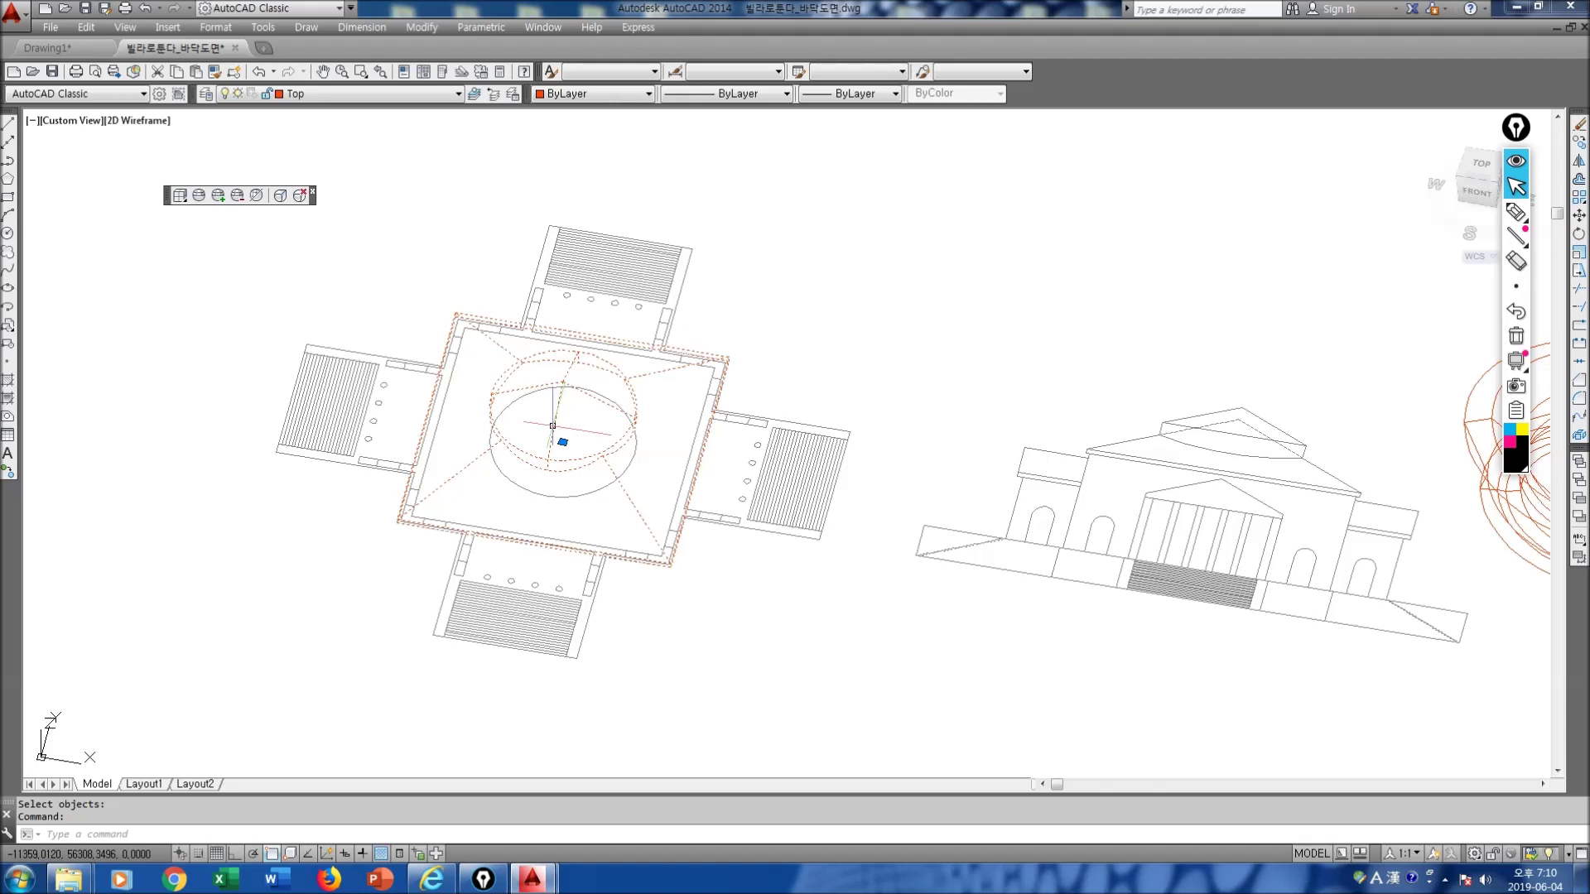
{"action": "key", "text": "Escape"}
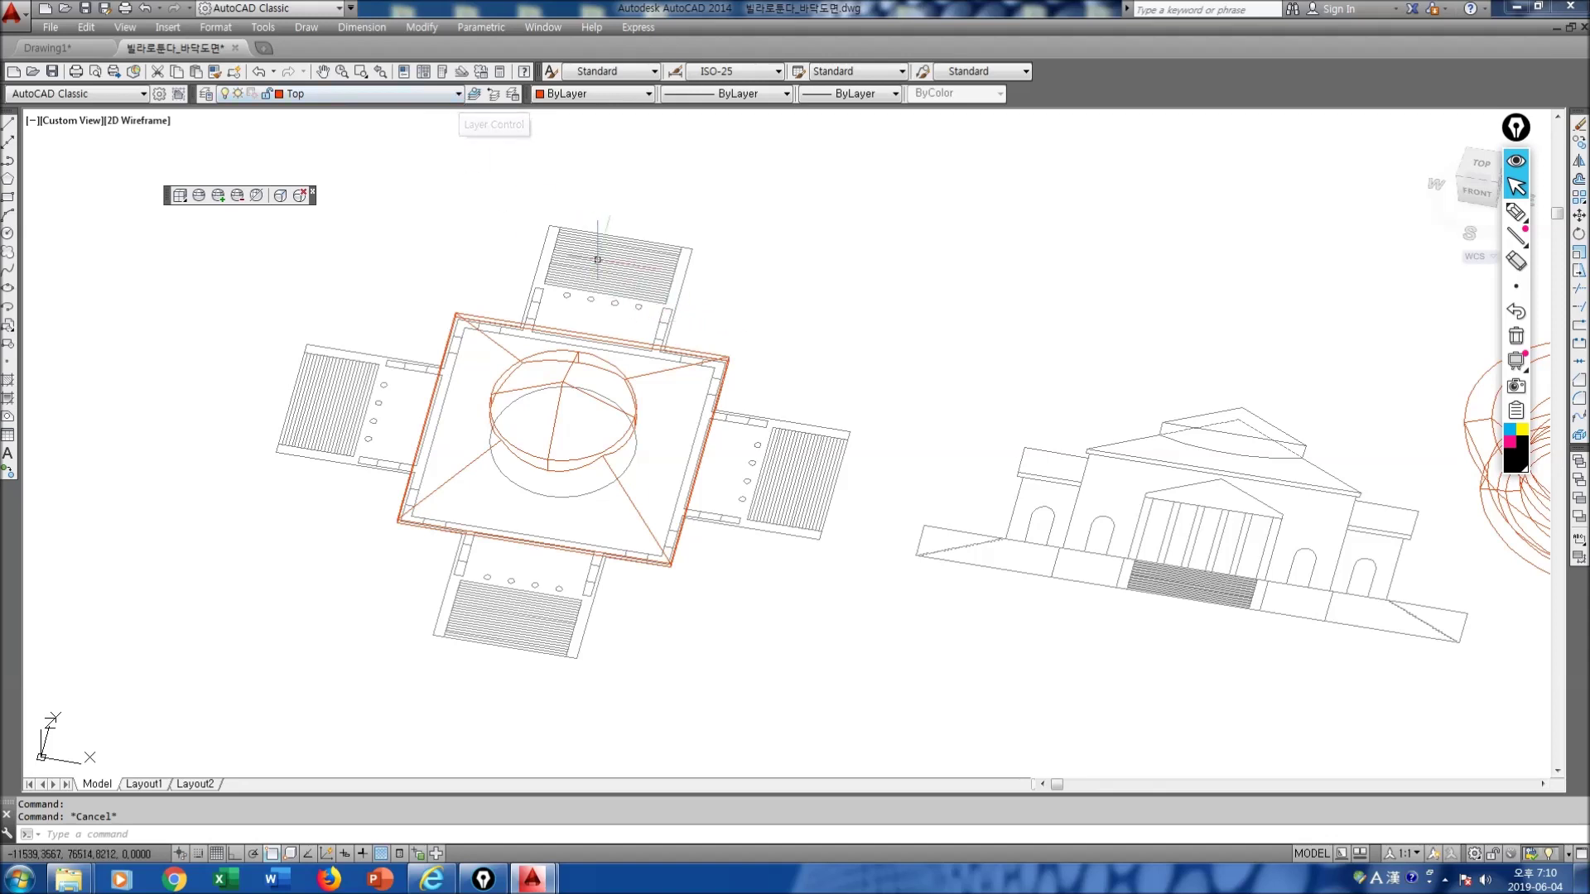
Step: Orbit around the merged roof to inspect the joint between dome and roof slopes
{"action": "mouse_move", "coordinate": [632, 540]}
{"action": "middle_mouse_down"}
{"action": "mouse_move", "coordinate": [620, 548]}
{"action": "mouse_move", "coordinate": [675, 524]}
{"action": "middle_mouse_up"}
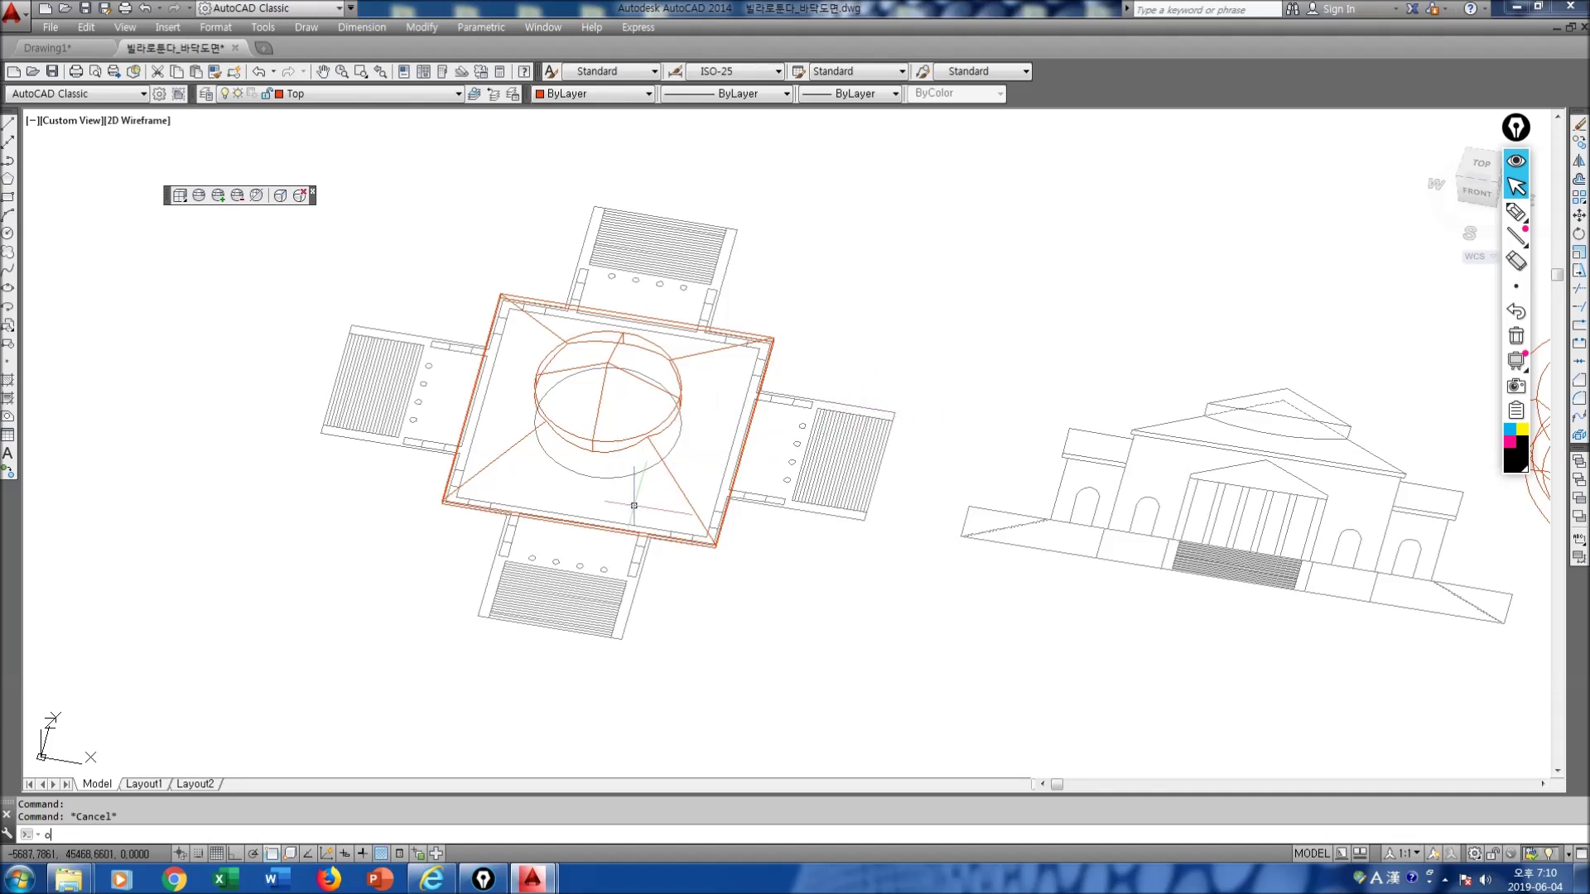
{"action": "type", "text": "t"}
{"action": "key", "text": "Return"}
{"action": "left_click_drag", "start_coordinate": [632, 503], "coordinate": [676, 362]}
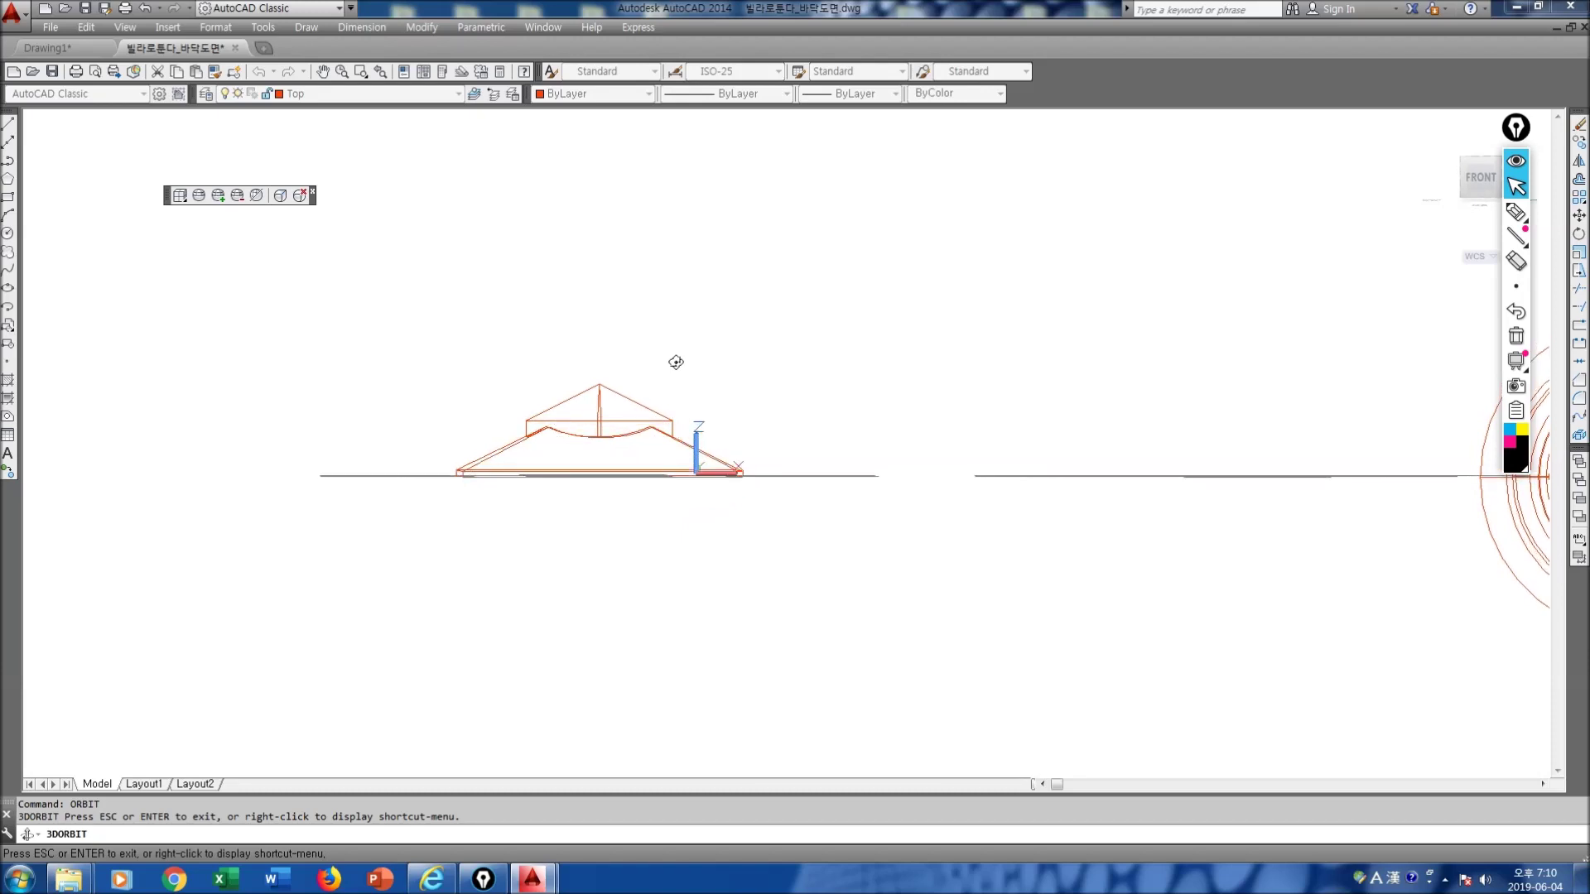
{"action": "left_click_drag", "start_coordinate": [675, 362], "coordinate": [650, 579]}
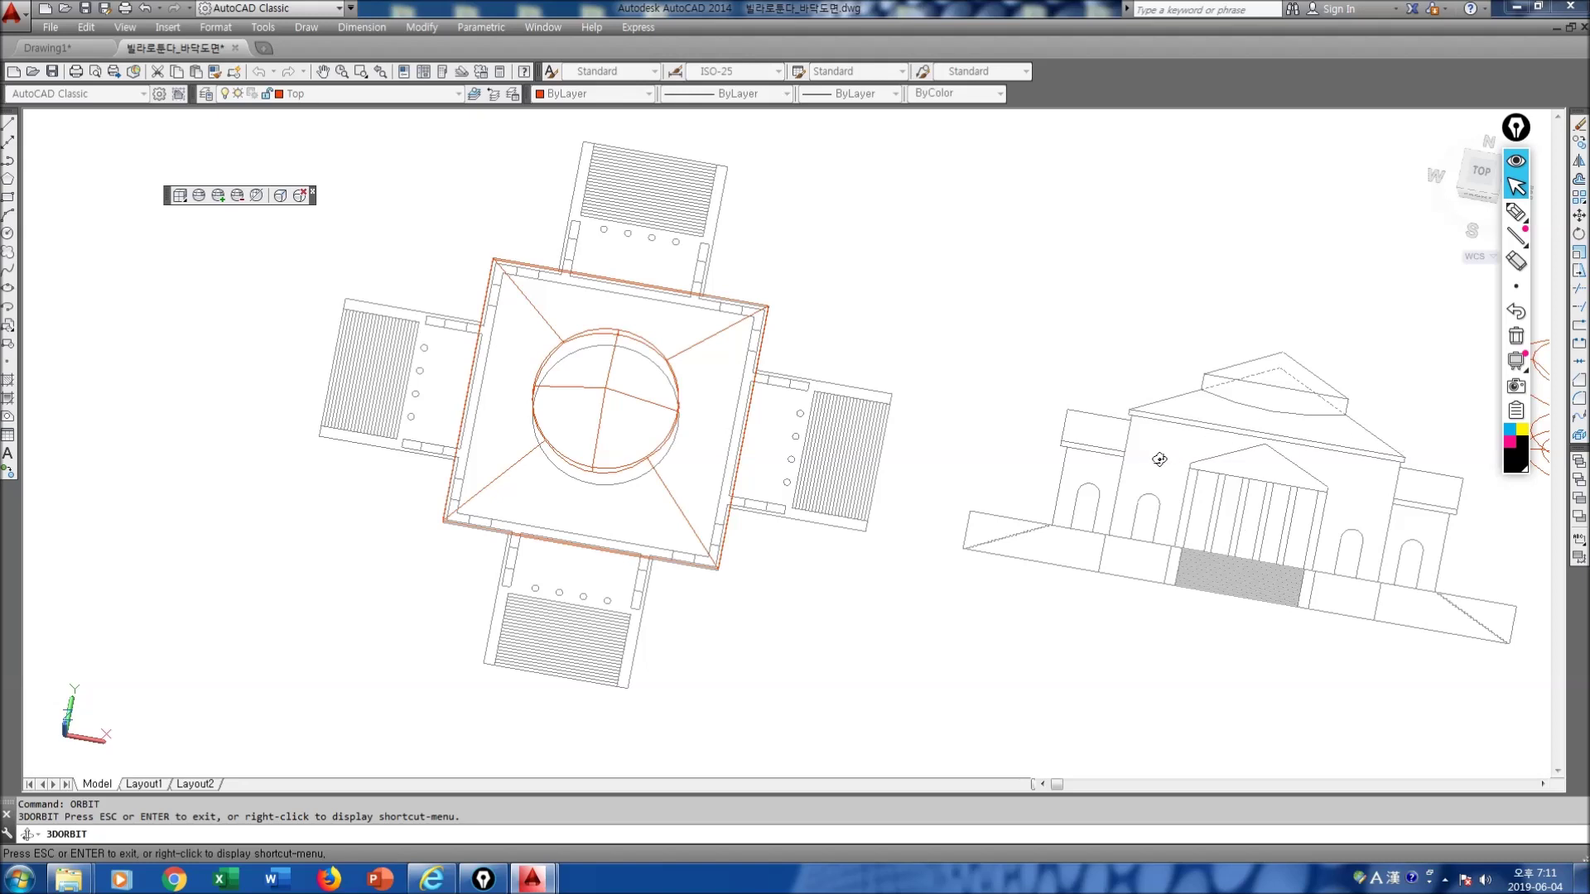
{"action": "key", "text": "Escape"}
Step: Measure the vertical distance from the roof eave's corner down to the ground line in the elevation
{"action": "scroll", "coordinate": [1143, 451], "scroll_direction": "up", "scroll_amount": 4}
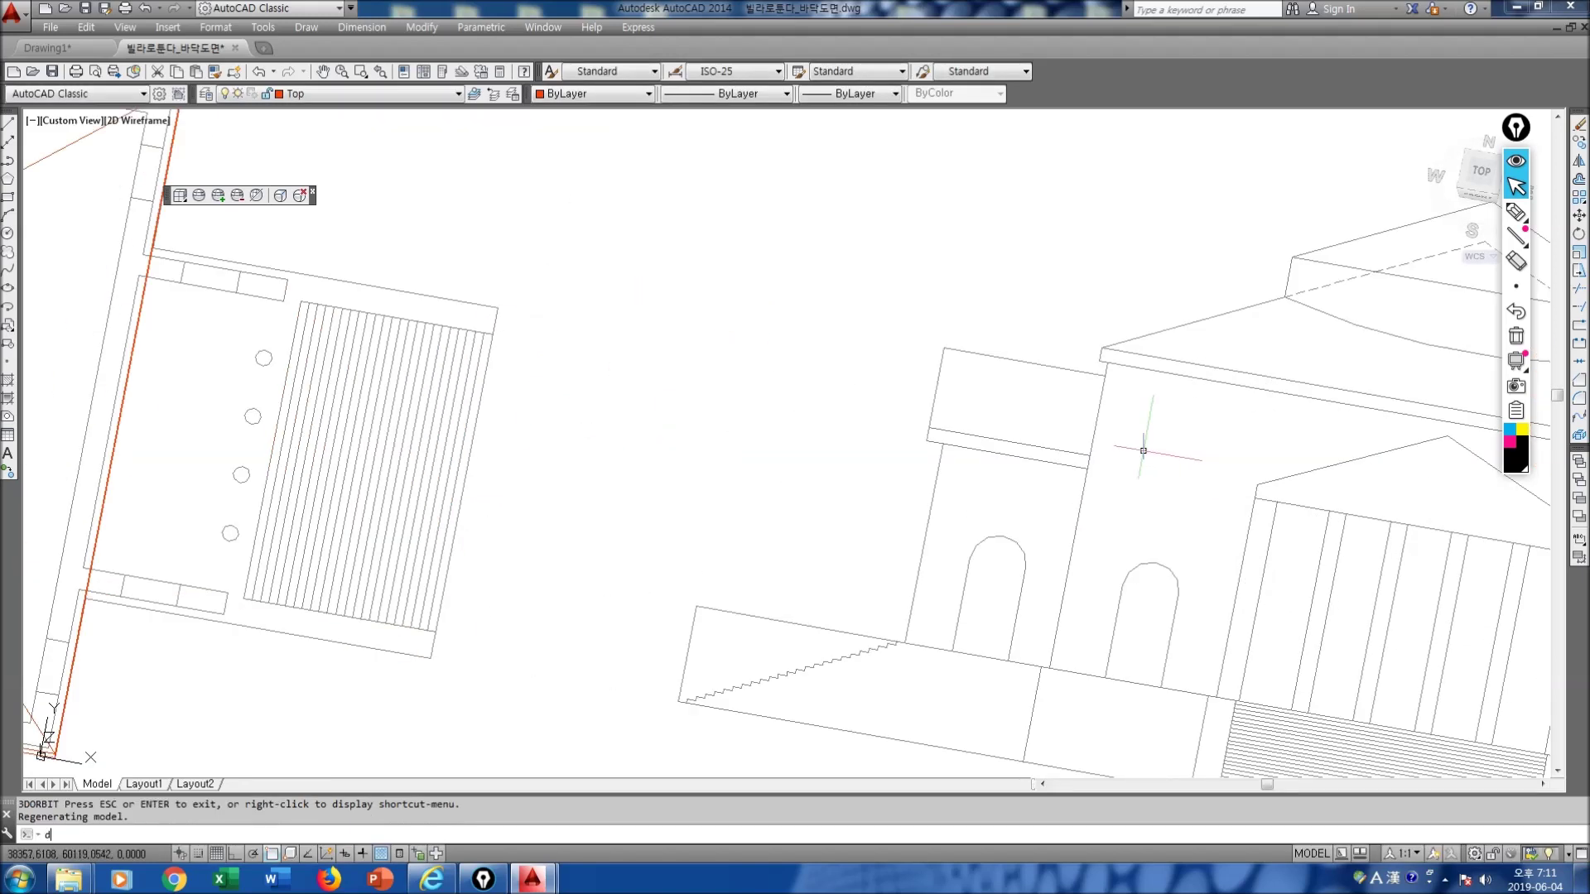
{"action": "type", "text": "dist"}
{"action": "key", "text": "Return"}
{"action": "scroll", "coordinate": [1141, 434], "scroll_direction": "down", "scroll_amount": 2}
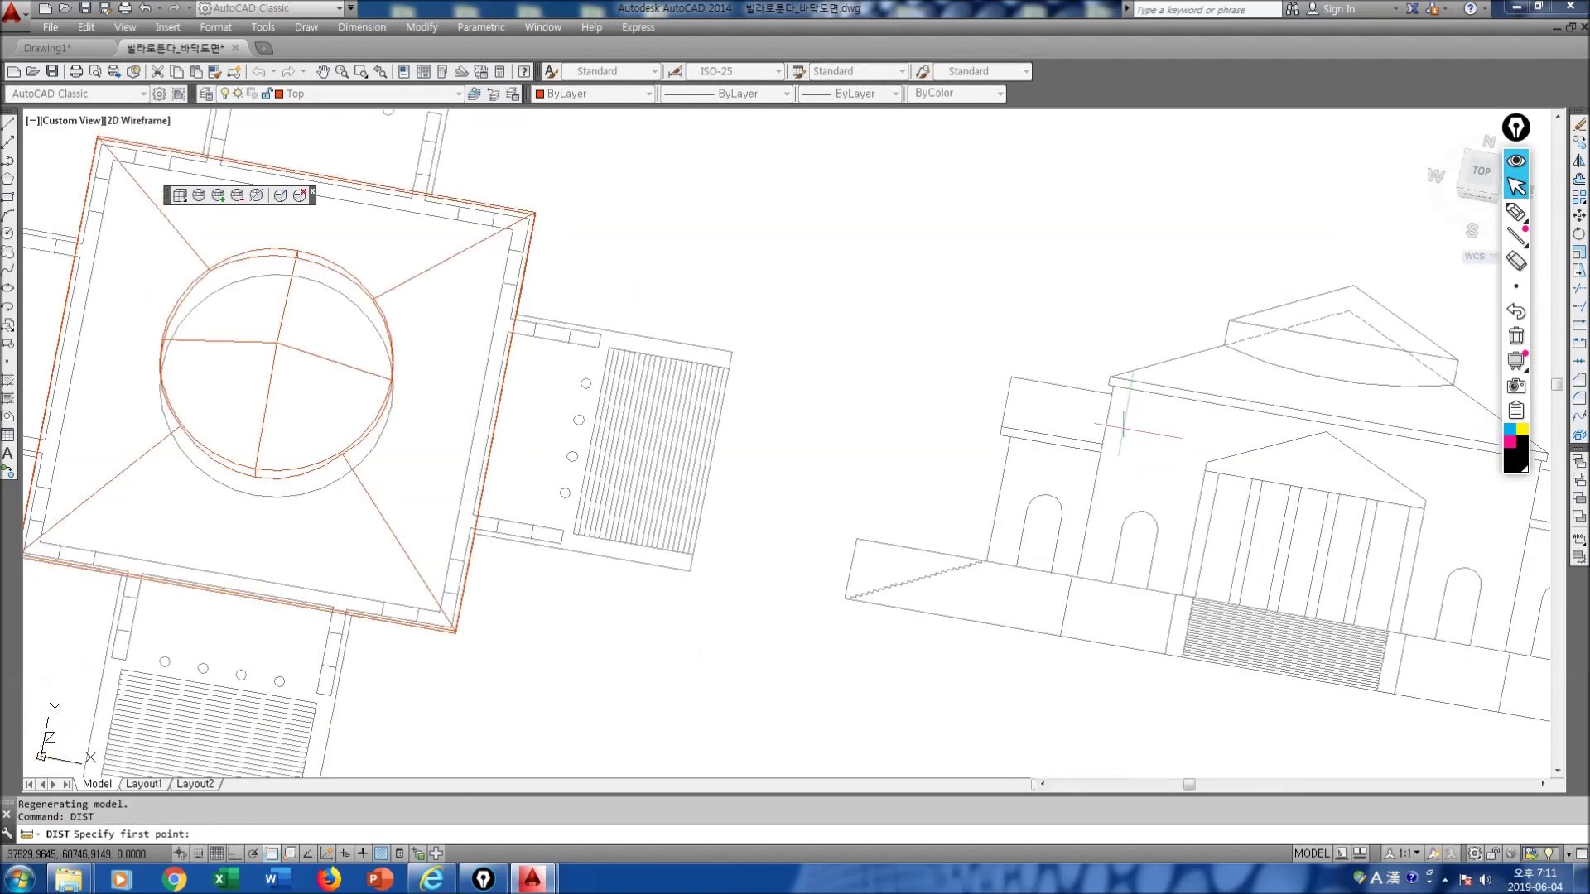
{"action": "left_click", "coordinate": [1110, 382]}
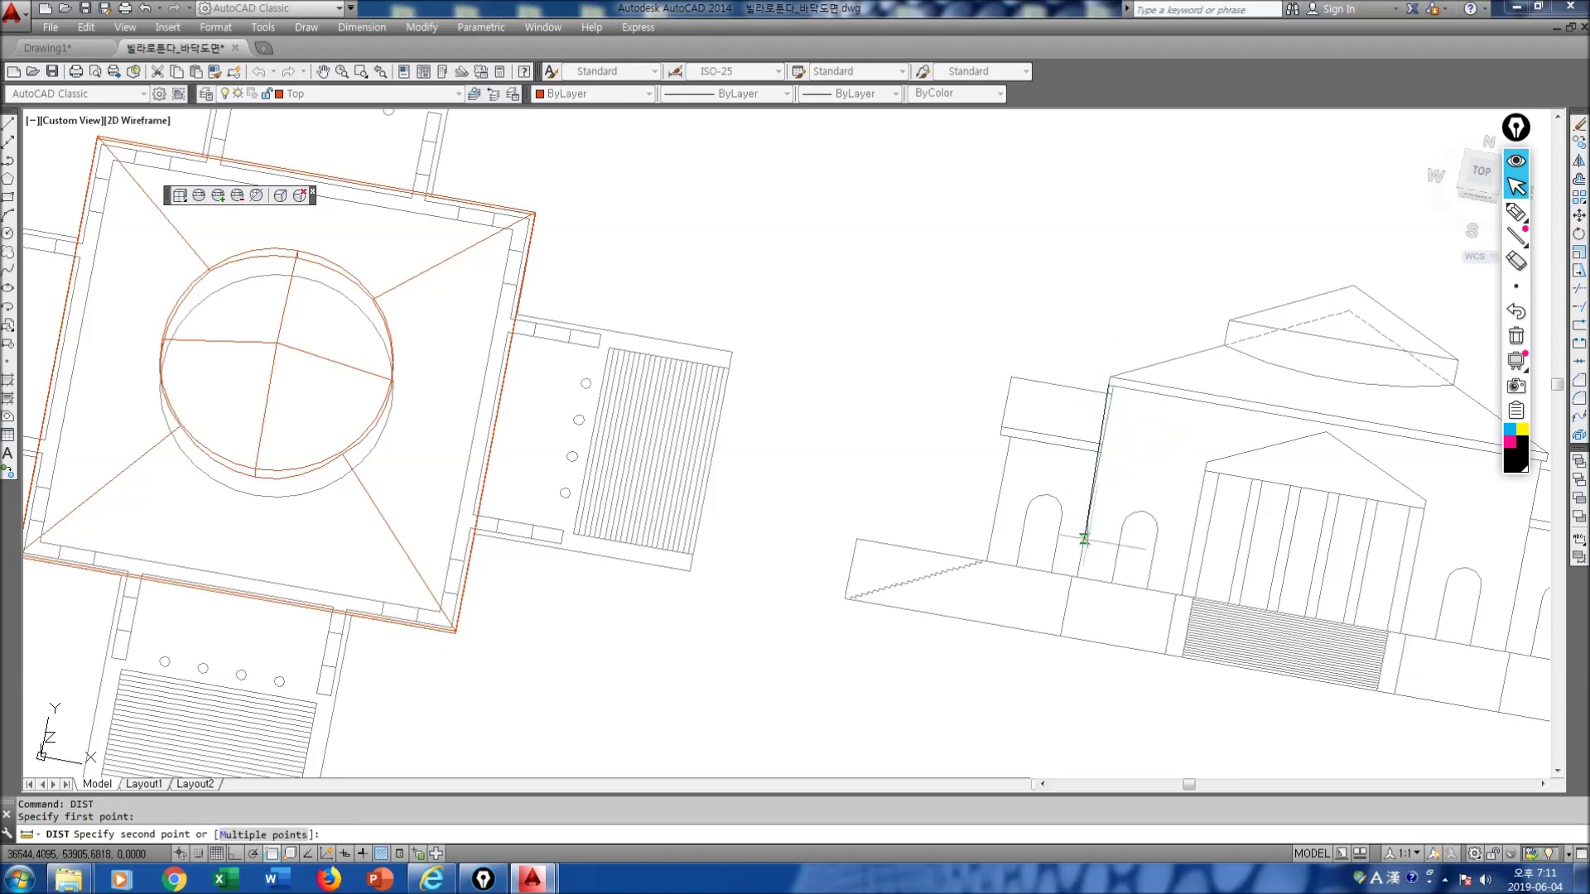
{"action": "left_click", "coordinate": [1060, 636]}
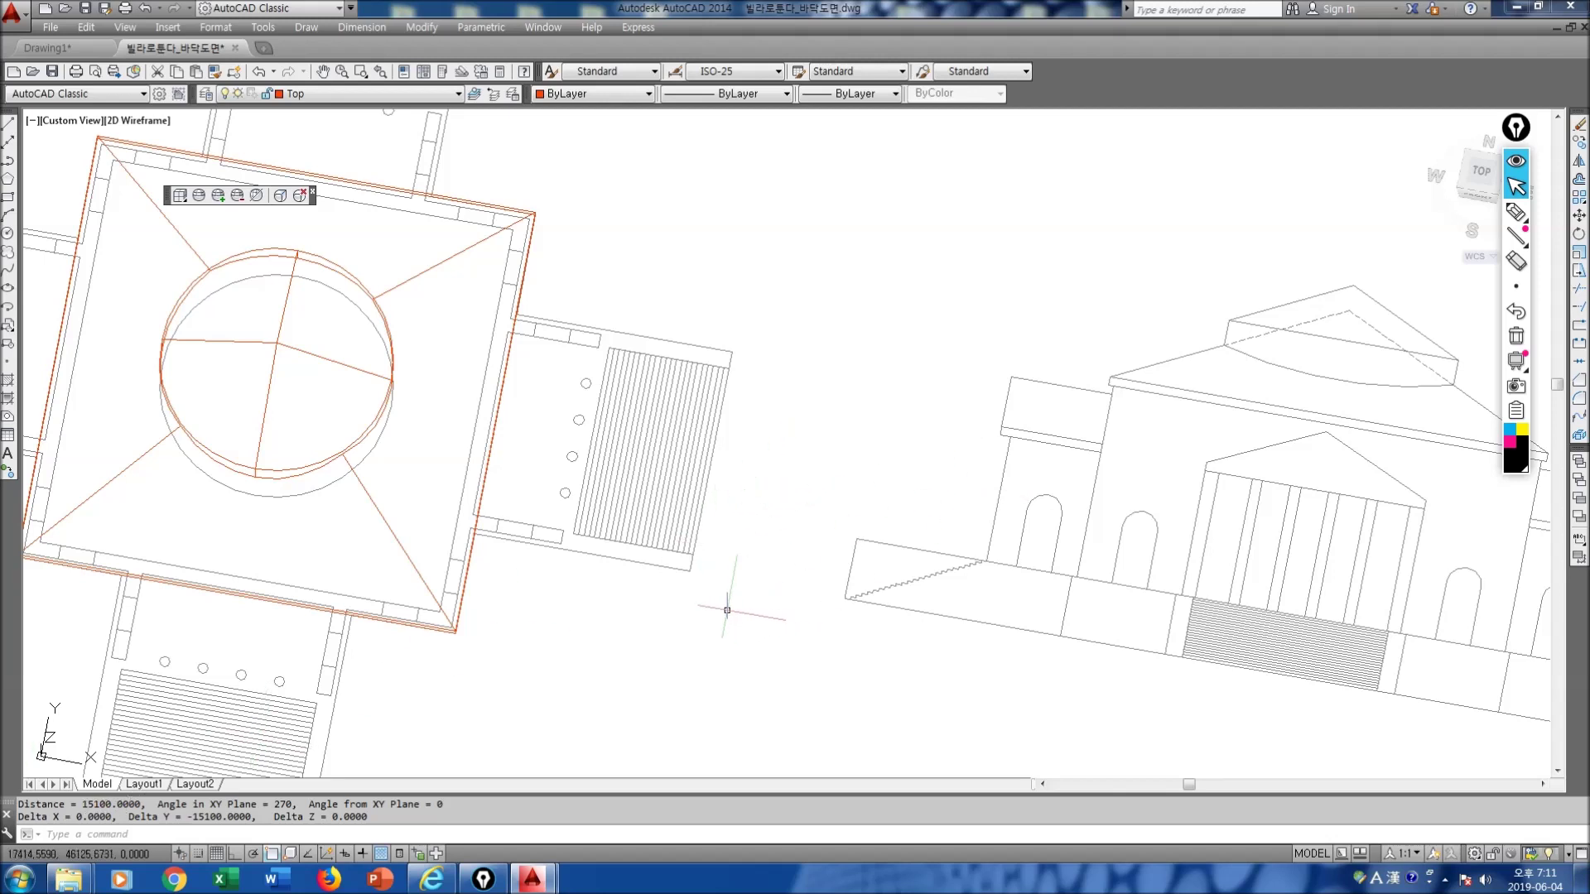
{"action": "scroll", "coordinate": [590, 640], "scroll_direction": "down", "scroll_amount": 4}
{"action": "key", "text": "Escape"}
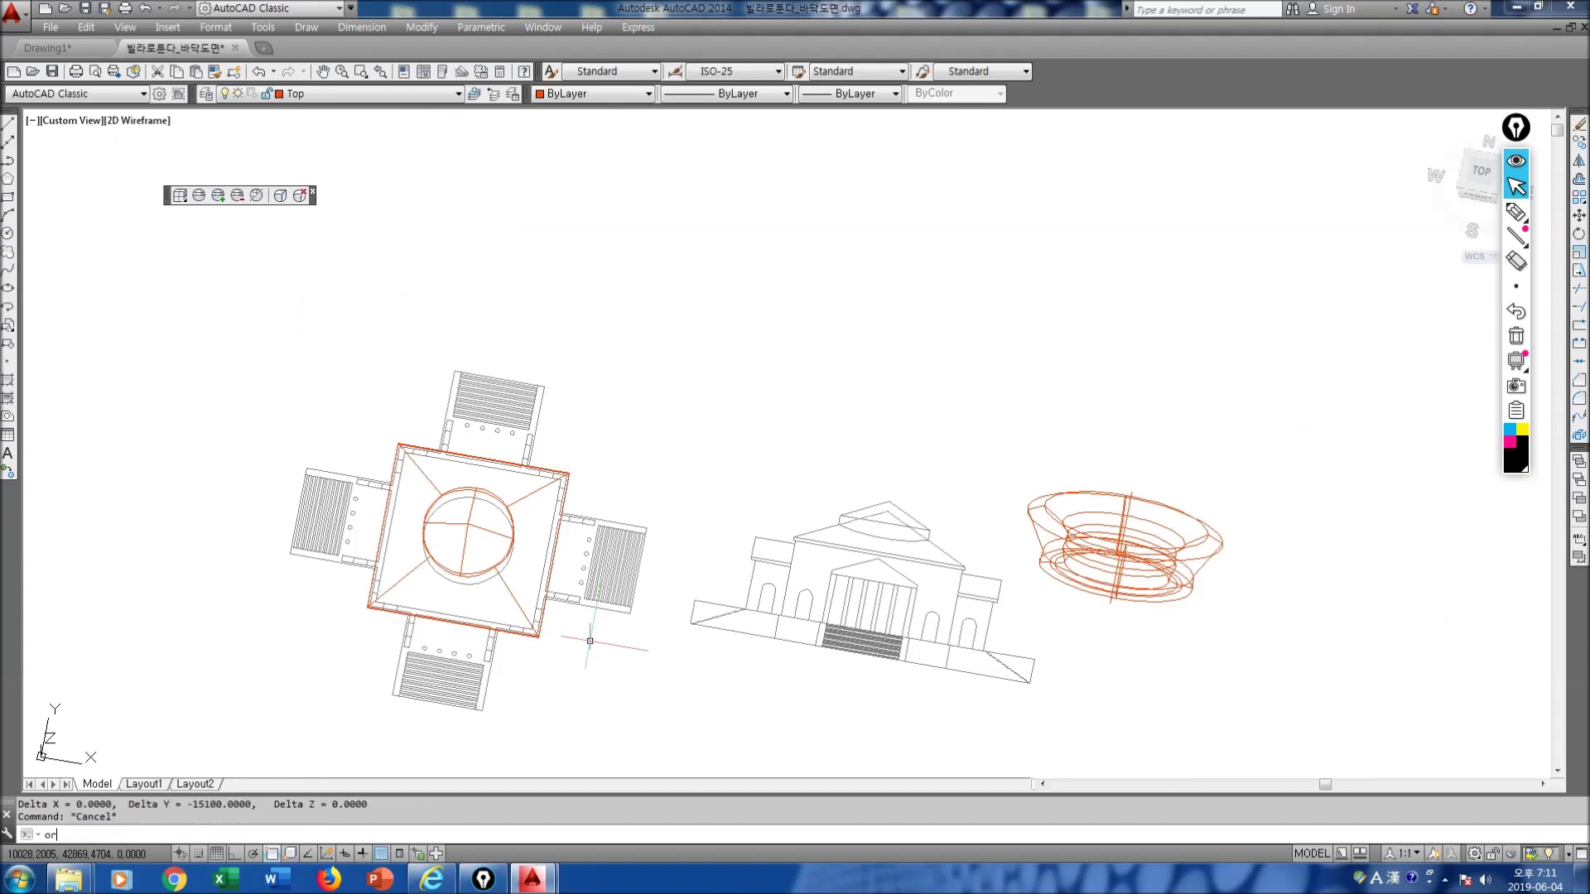
Step: Erase the leftover ring-shaped revolved solid beside the elevation
{"action": "type", "text": "orbit"}
{"action": "key", "text": "Return"}
{"action": "left_click_drag", "start_coordinate": [588, 642], "coordinate": [590, 566]}
{"action": "key", "text": "Escape"}
{"action": "left_click", "coordinate": [1076, 588]}
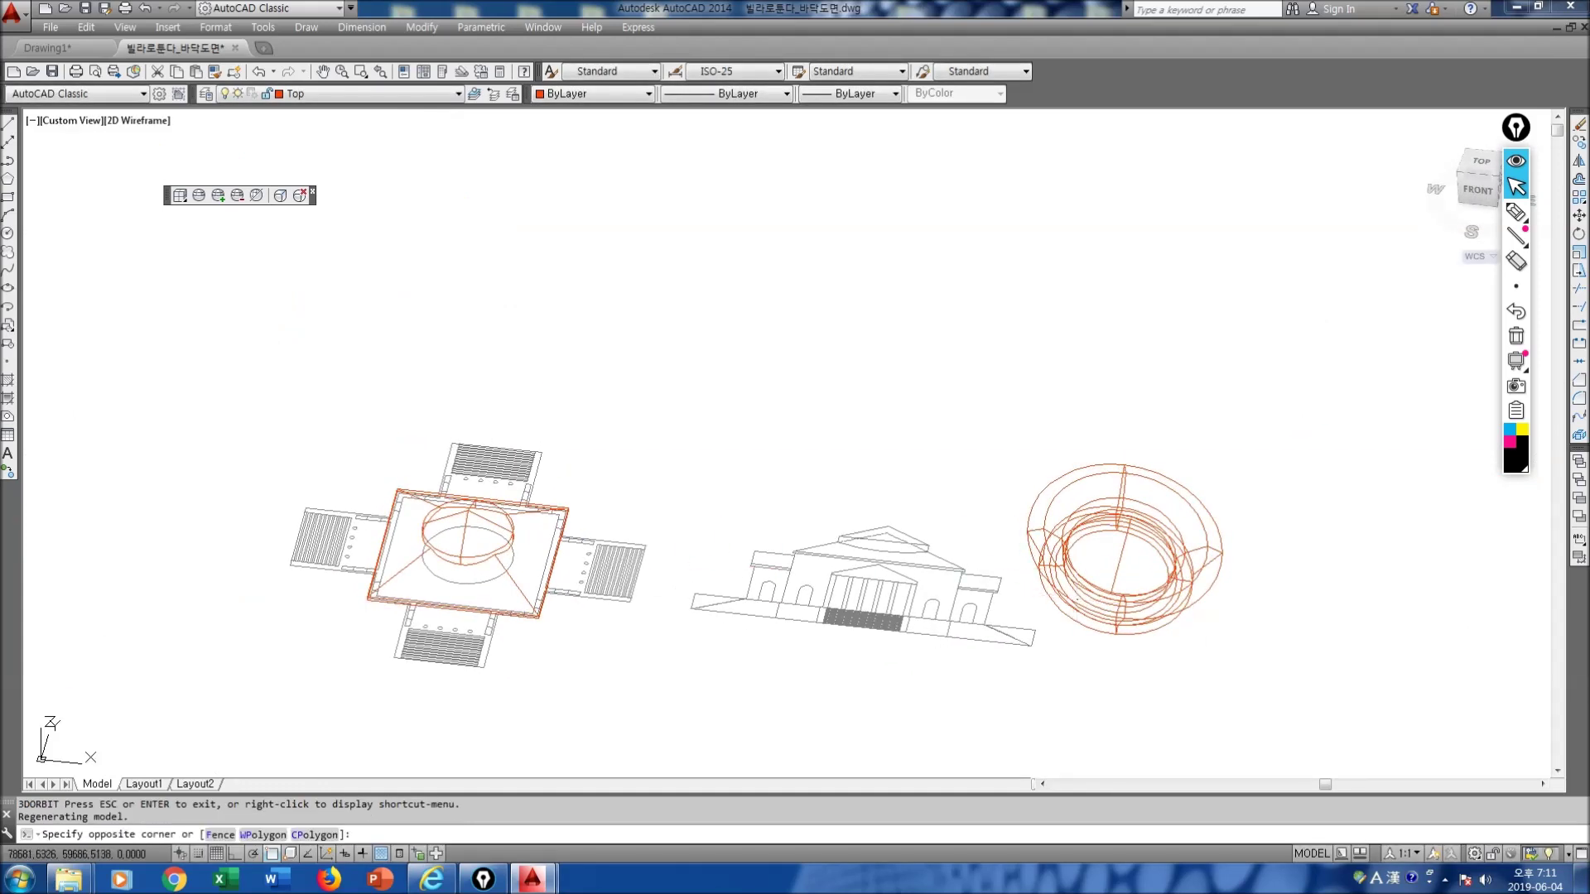
{"action": "left_click", "coordinate": [1103, 596]}
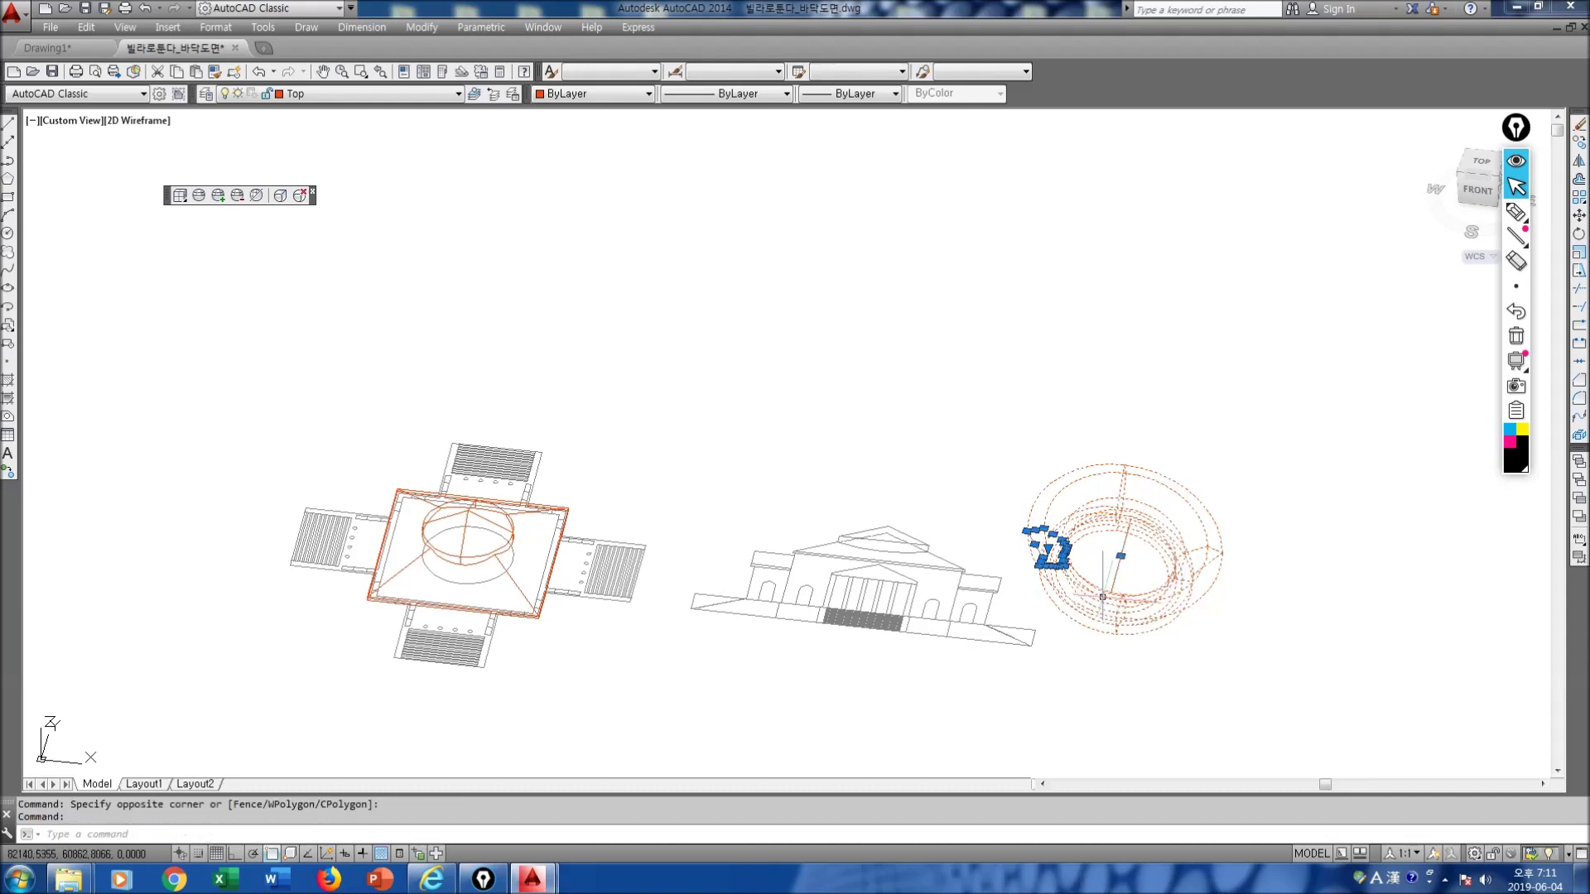
{"action": "key", "text": "Delete"}
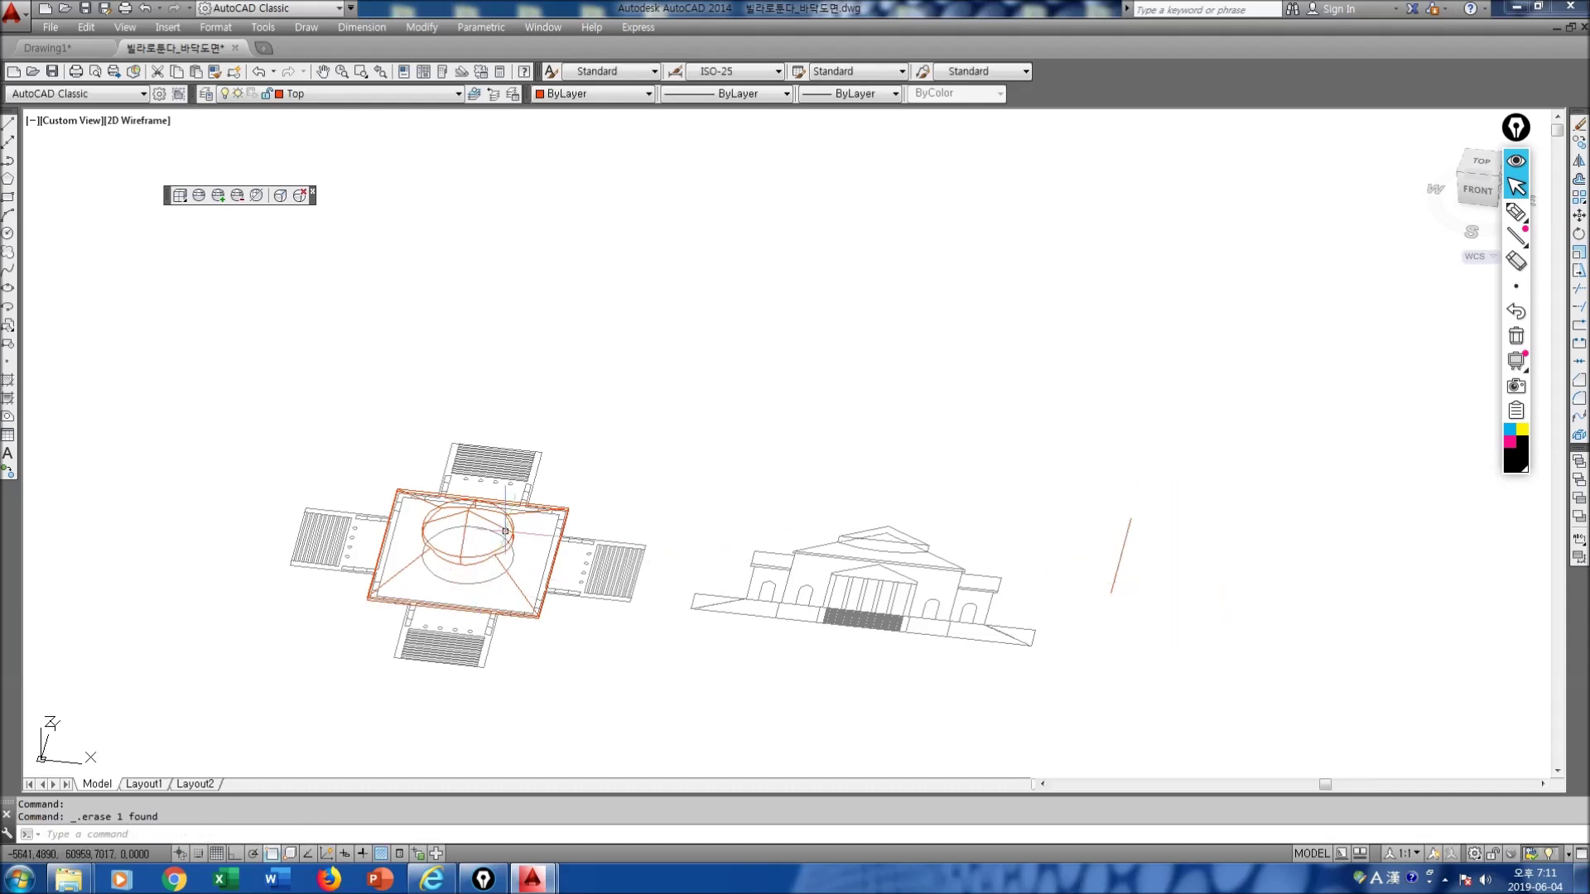
Step: Move the merged roof solid straight up by 15100 in Z using the relative displacement @0,0,15100
{"action": "type", "text": "m"}
{"action": "key", "text": "Return"}
{"action": "left_click", "coordinate": [510, 565]}
{"action": "scroll", "coordinate": [534, 591], "scroll_direction": "up", "scroll_amount": 5}
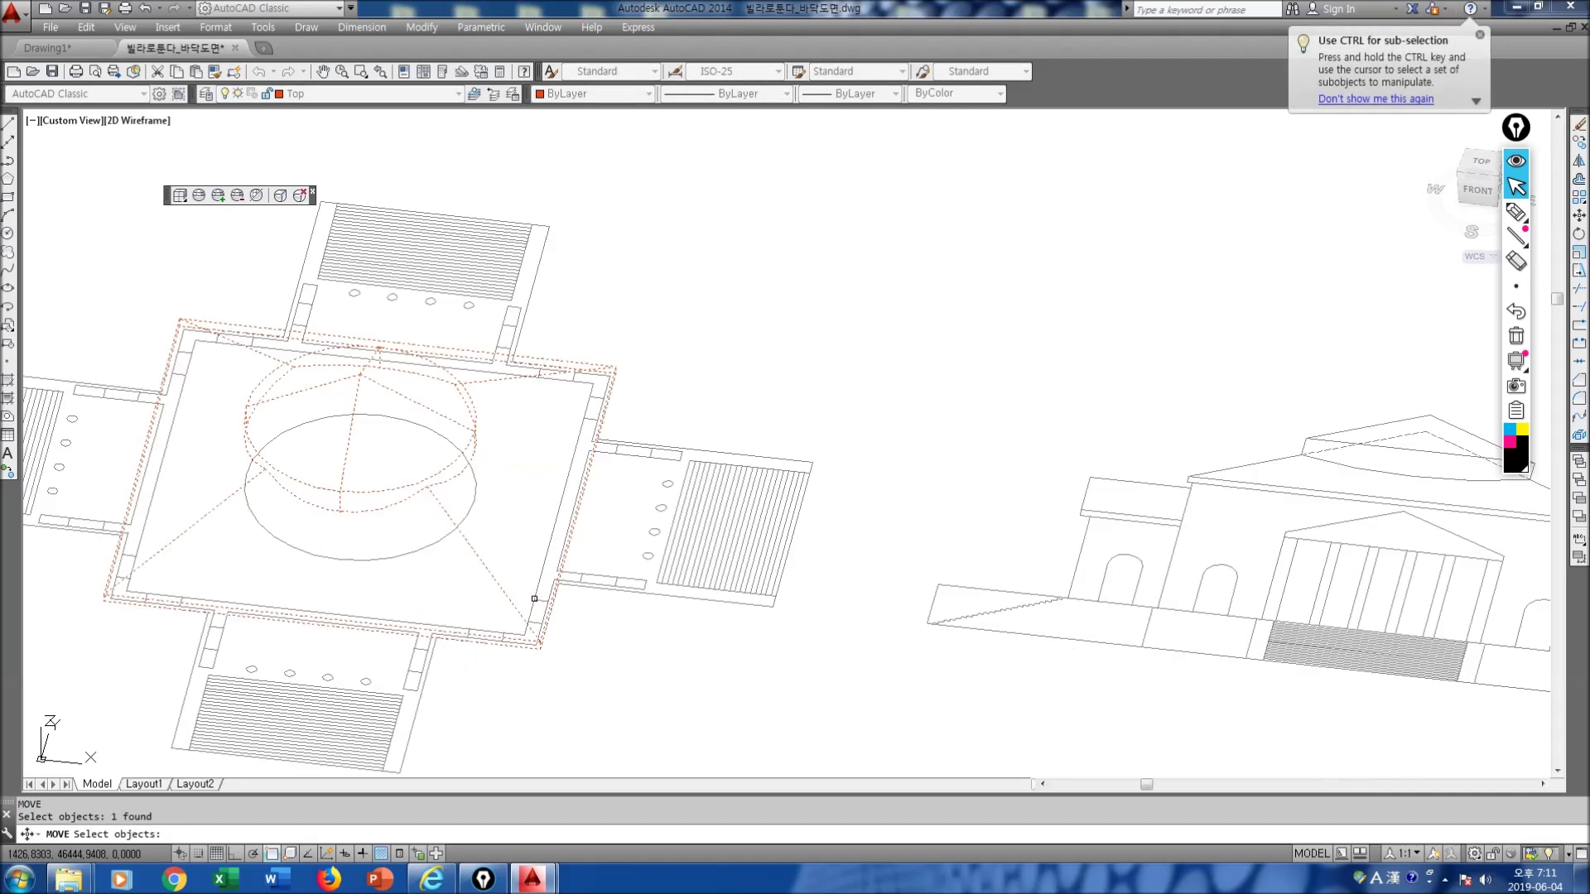
{"action": "key", "text": "Return"}
{"action": "left_click", "coordinate": [542, 679]}
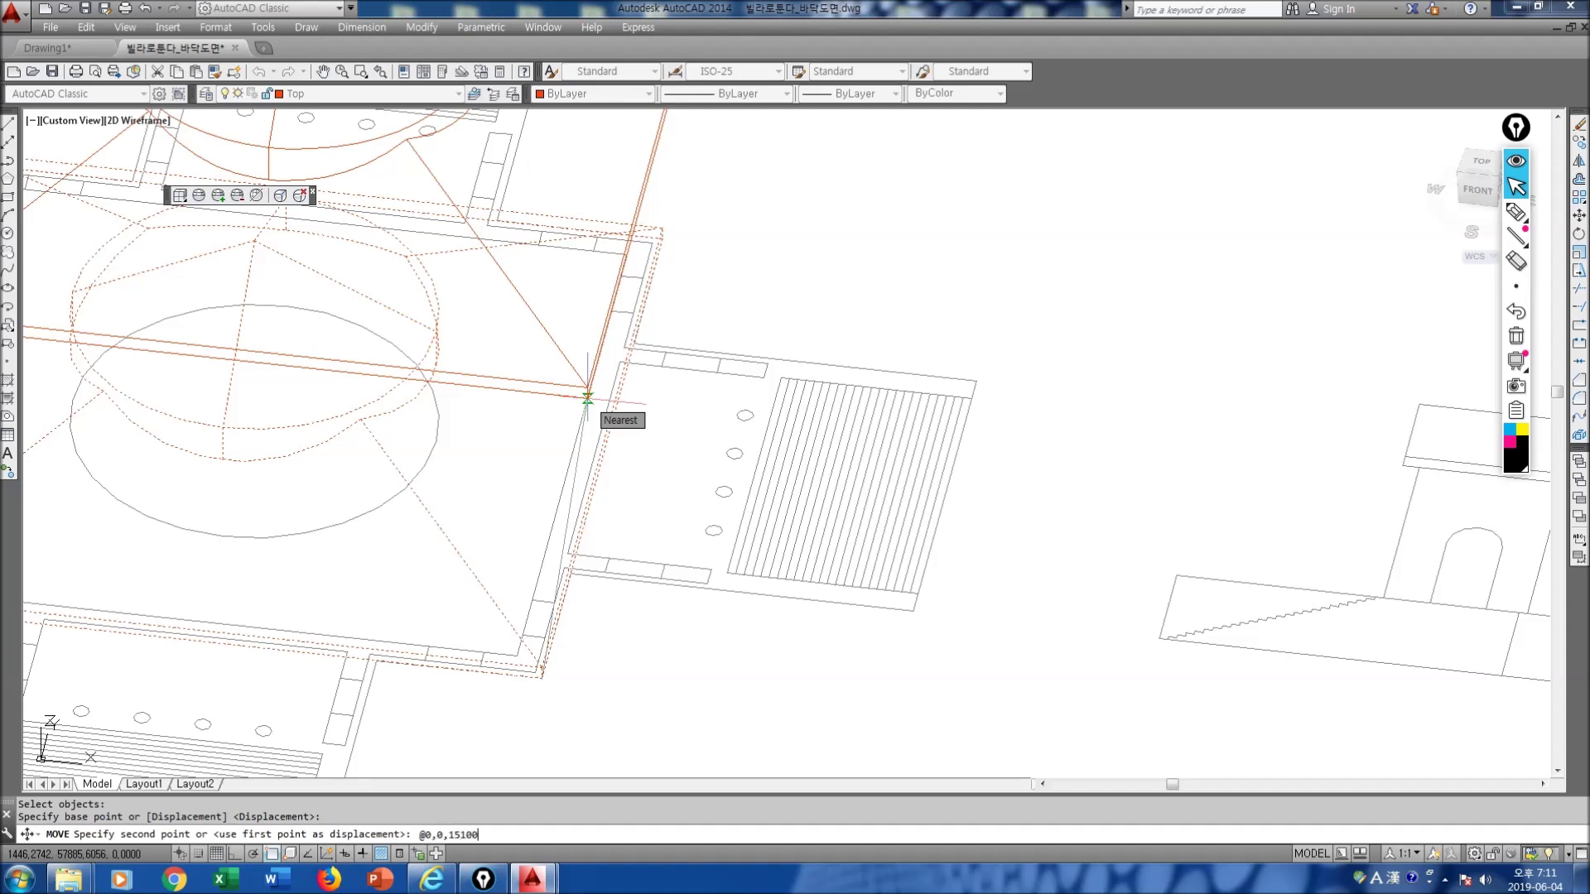
{"action": "type", "text": "0"}
{"action": "key", "text": "Return"}
{"action": "scroll", "coordinate": [587, 399], "scroll_direction": "down", "scroll_amount": 8}
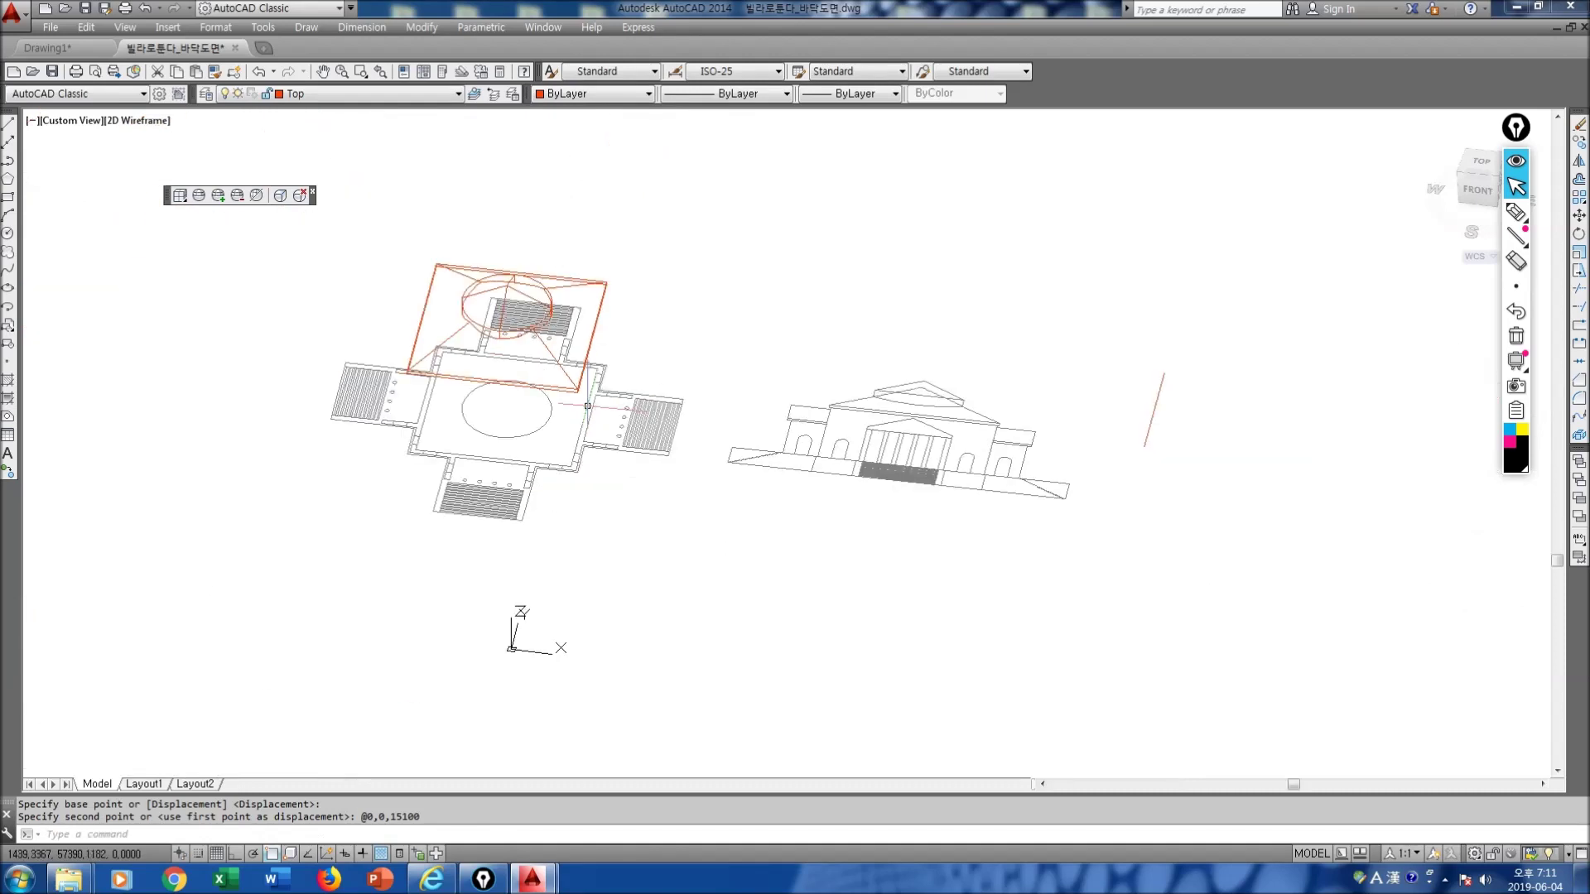
Step: Orbit to a lower front view of the raised roof, turn on the Middle layer and make it current
{"action": "key", "text": "Escape"}
{"action": "type", "text": "orbit"}
{"action": "key", "text": "Return"}
{"action": "left_click_drag", "start_coordinate": [588, 406], "coordinate": [463, 135]}
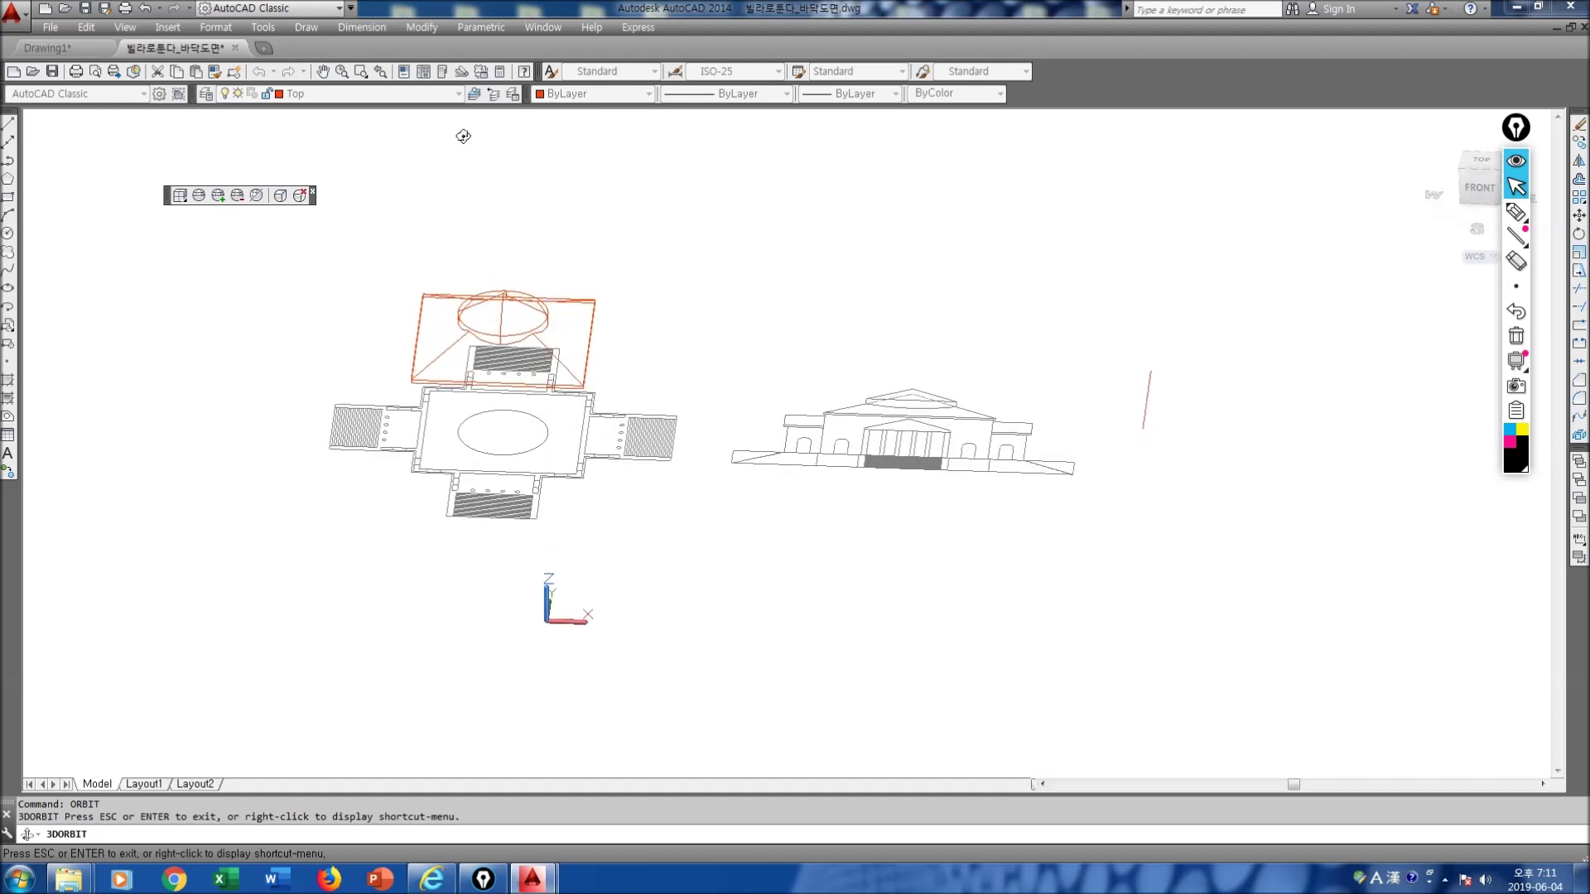
{"action": "left_click", "coordinate": [458, 96]}
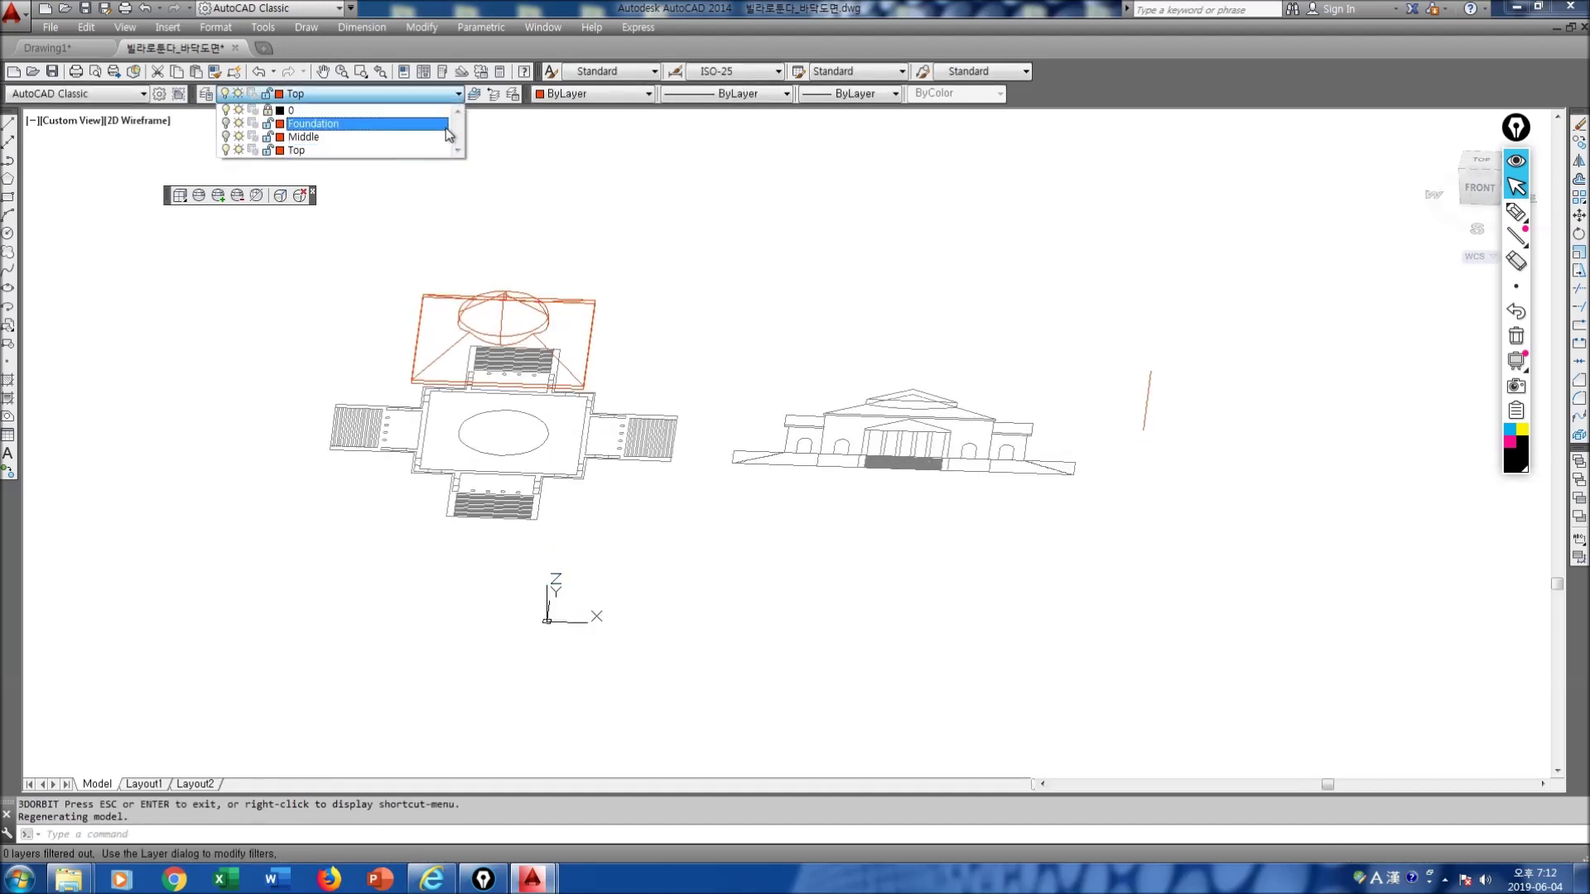
{"action": "left_click", "coordinate": [226, 138]}
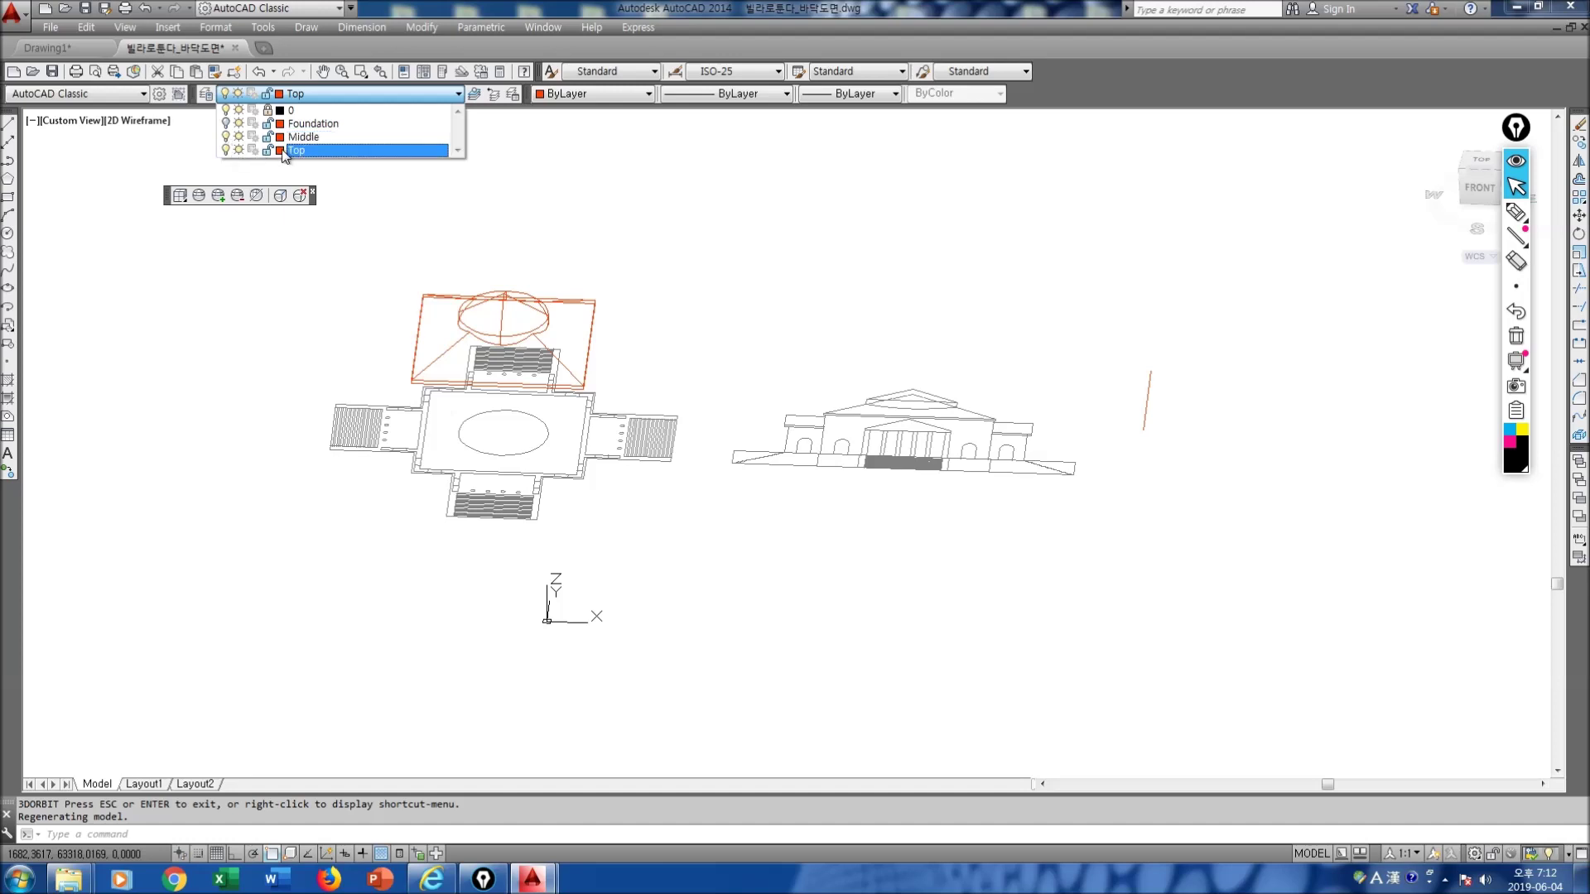
{"action": "left_click", "coordinate": [307, 136]}
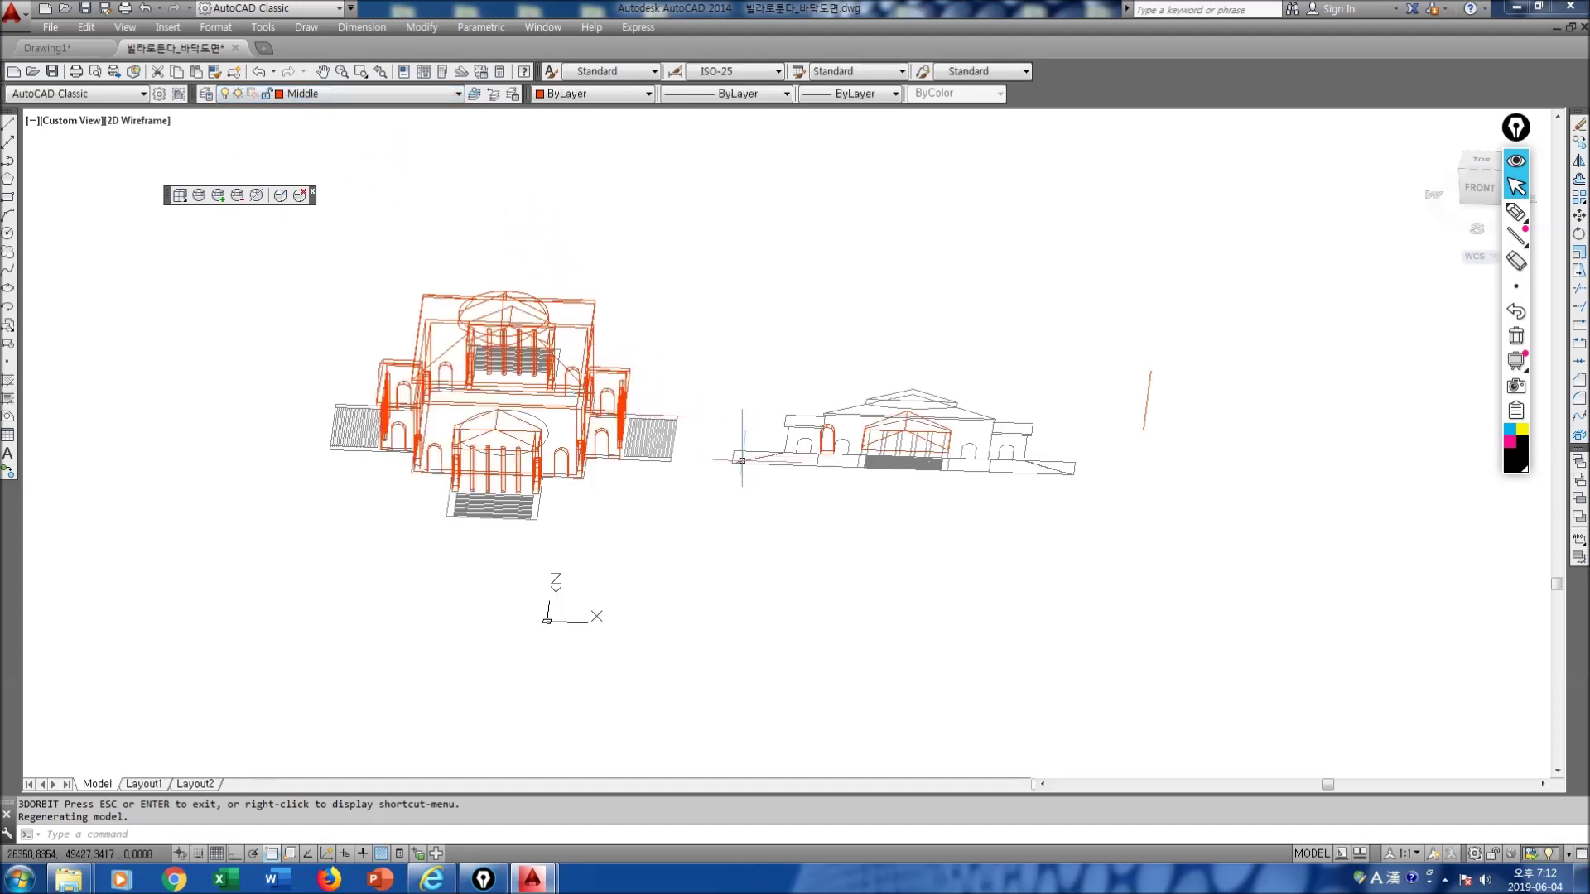
Step: Measure the foundation's height in the elevation, from the base of the middle part's walls down to the ground line
{"action": "scroll", "coordinate": [576, 466], "scroll_direction": "up", "scroll_amount": 4}
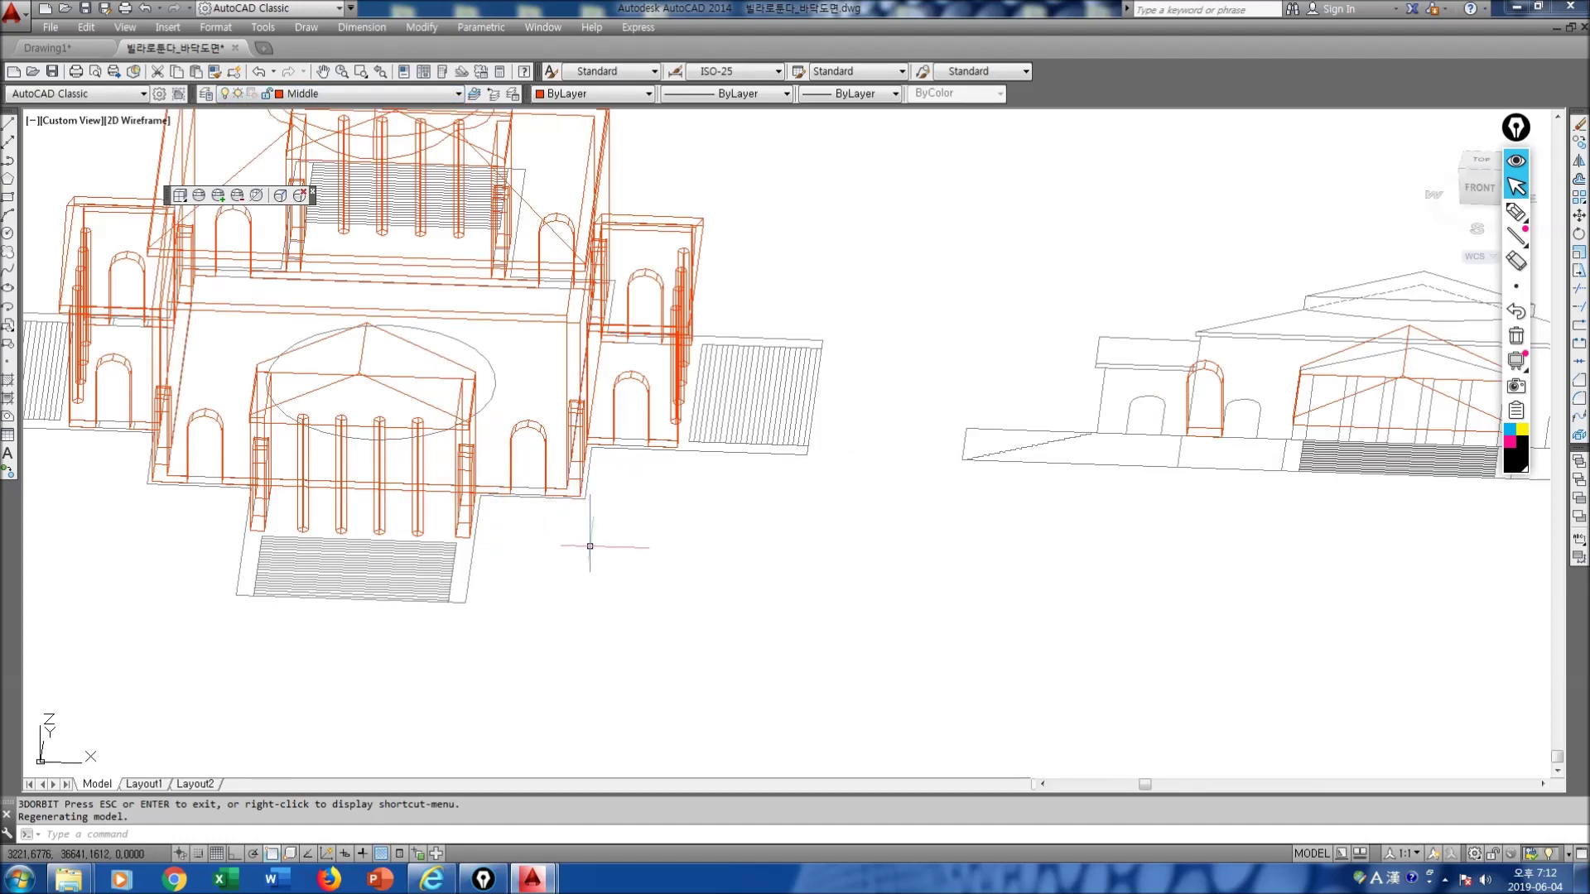
{"action": "type", "text": "t"}
{"action": "key", "text": "Return"}
{"action": "left_click_drag", "start_coordinate": [590, 547], "coordinate": [1141, 463]}
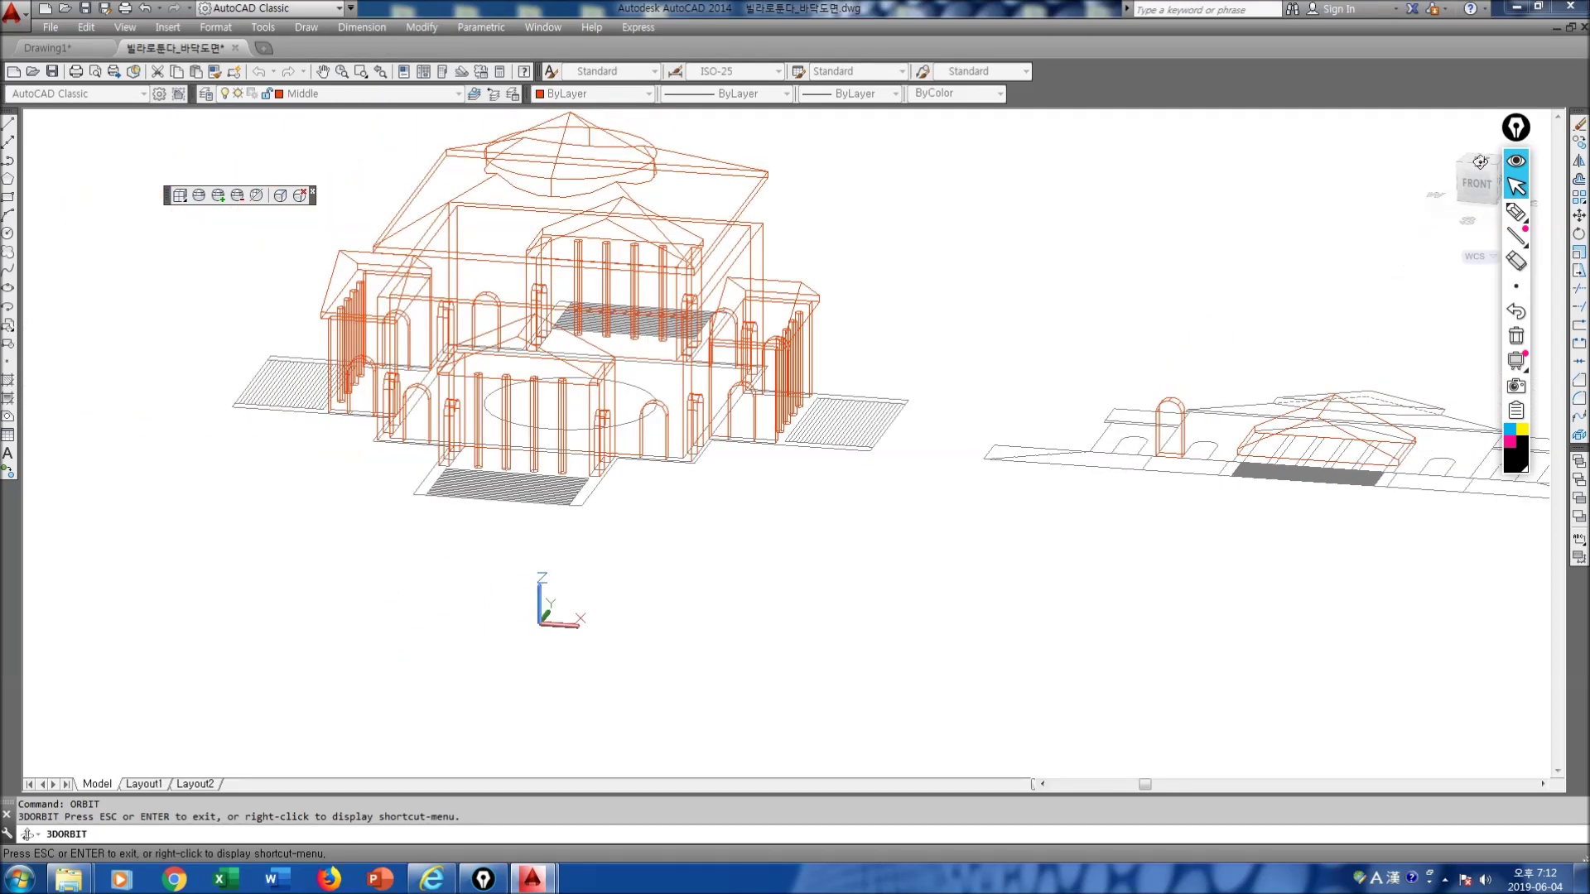
{"action": "left_click", "coordinate": [1487, 156]}
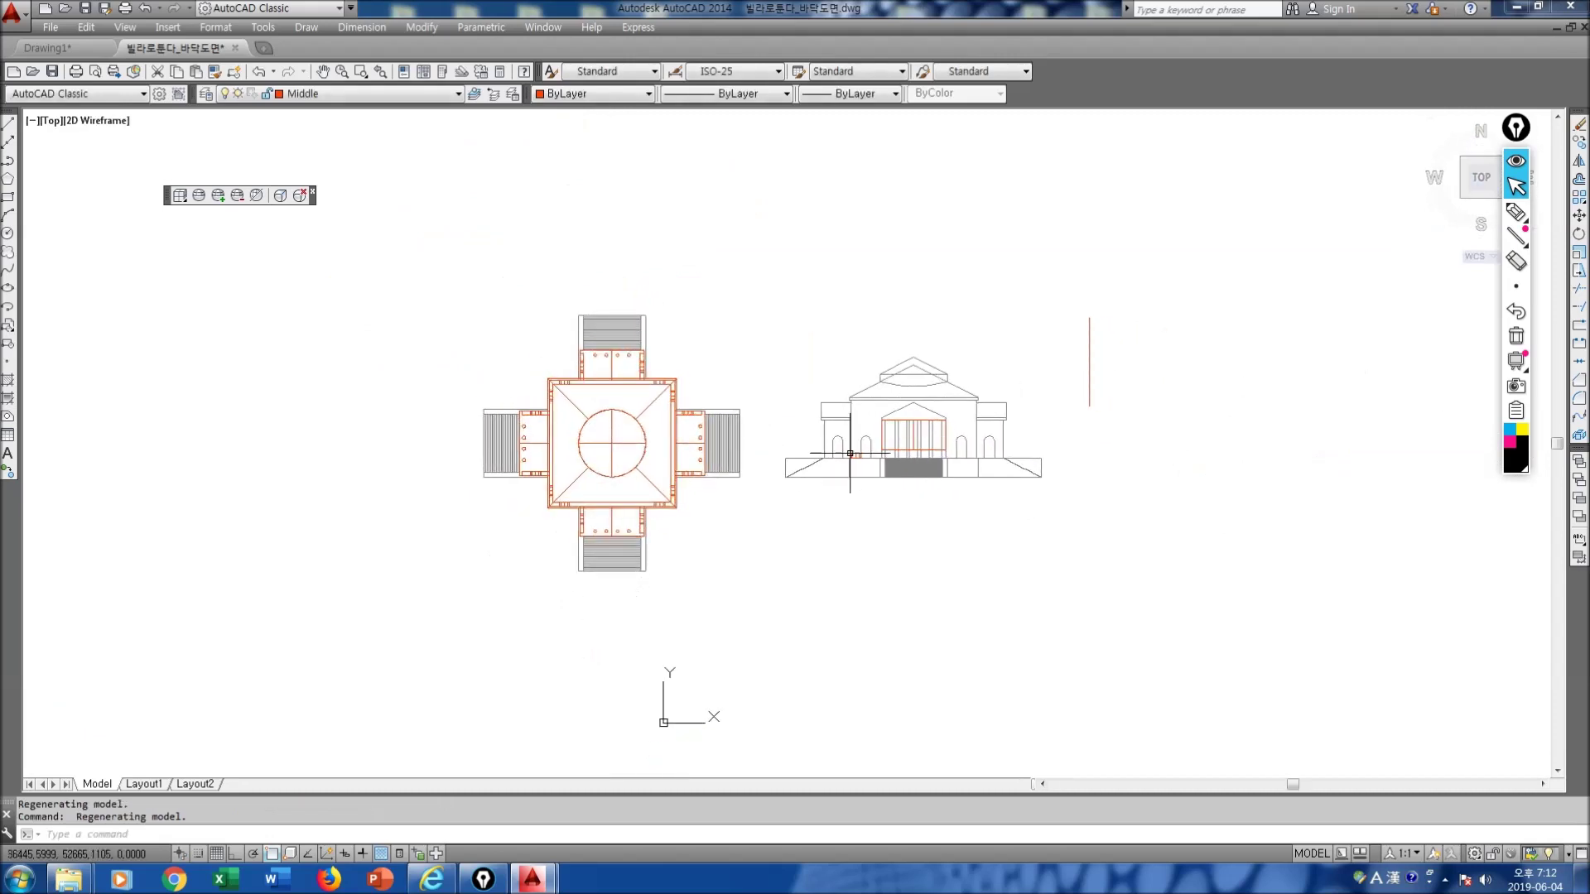
{"action": "scroll", "coordinate": [833, 489], "scroll_direction": "up", "scroll_amount": 6}
{"action": "type", "text": "t"}
{"action": "key", "text": "Return"}
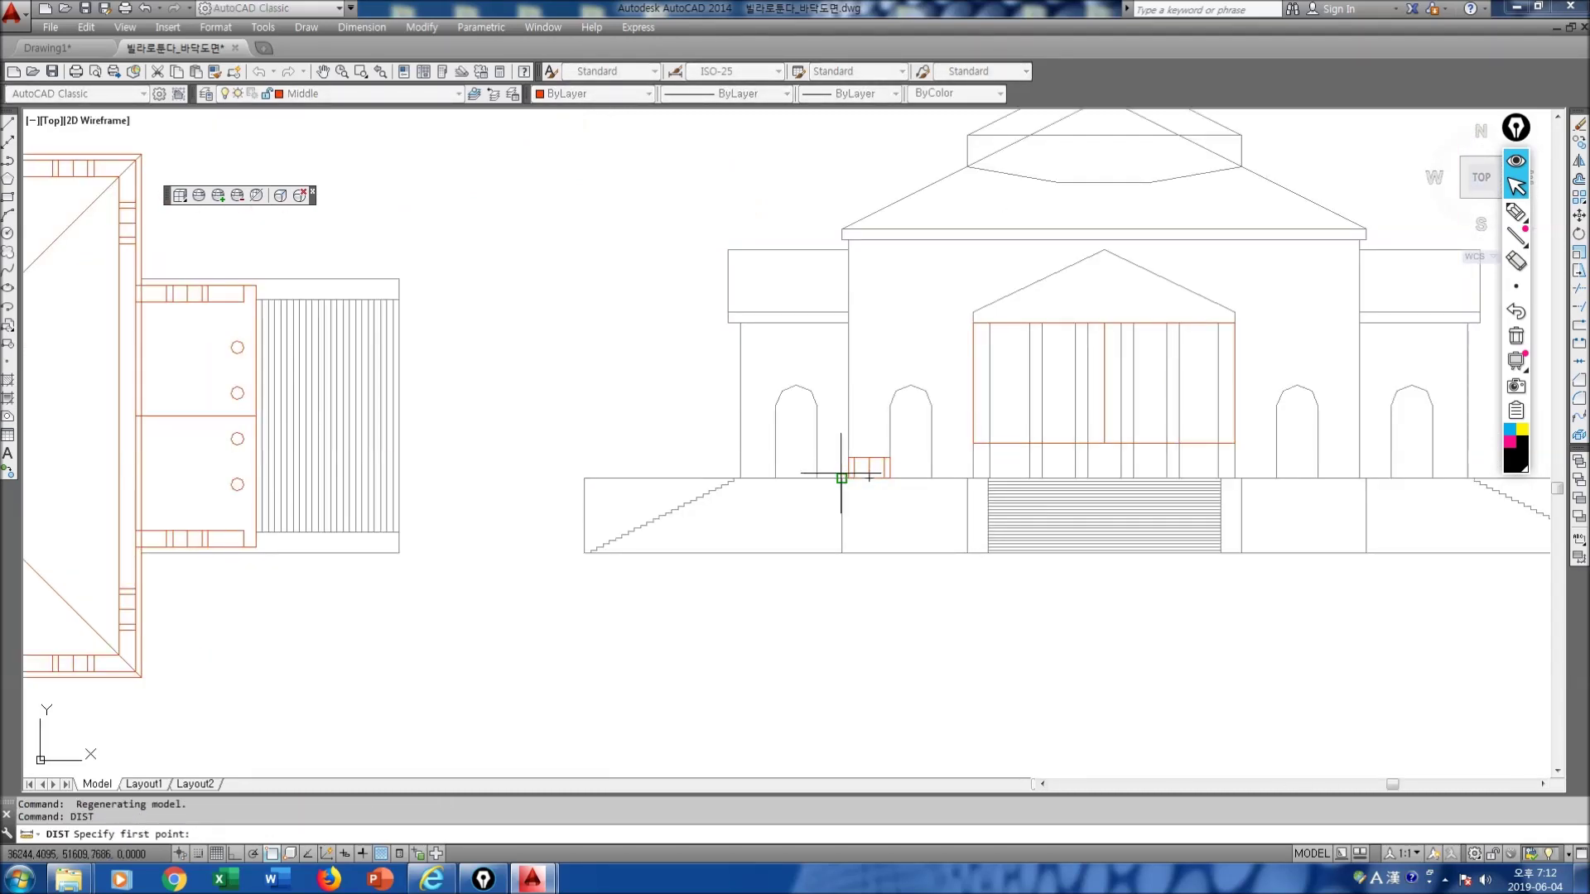
{"action": "left_click", "coordinate": [841, 478]}
{"action": "left_click", "coordinate": [841, 552]}
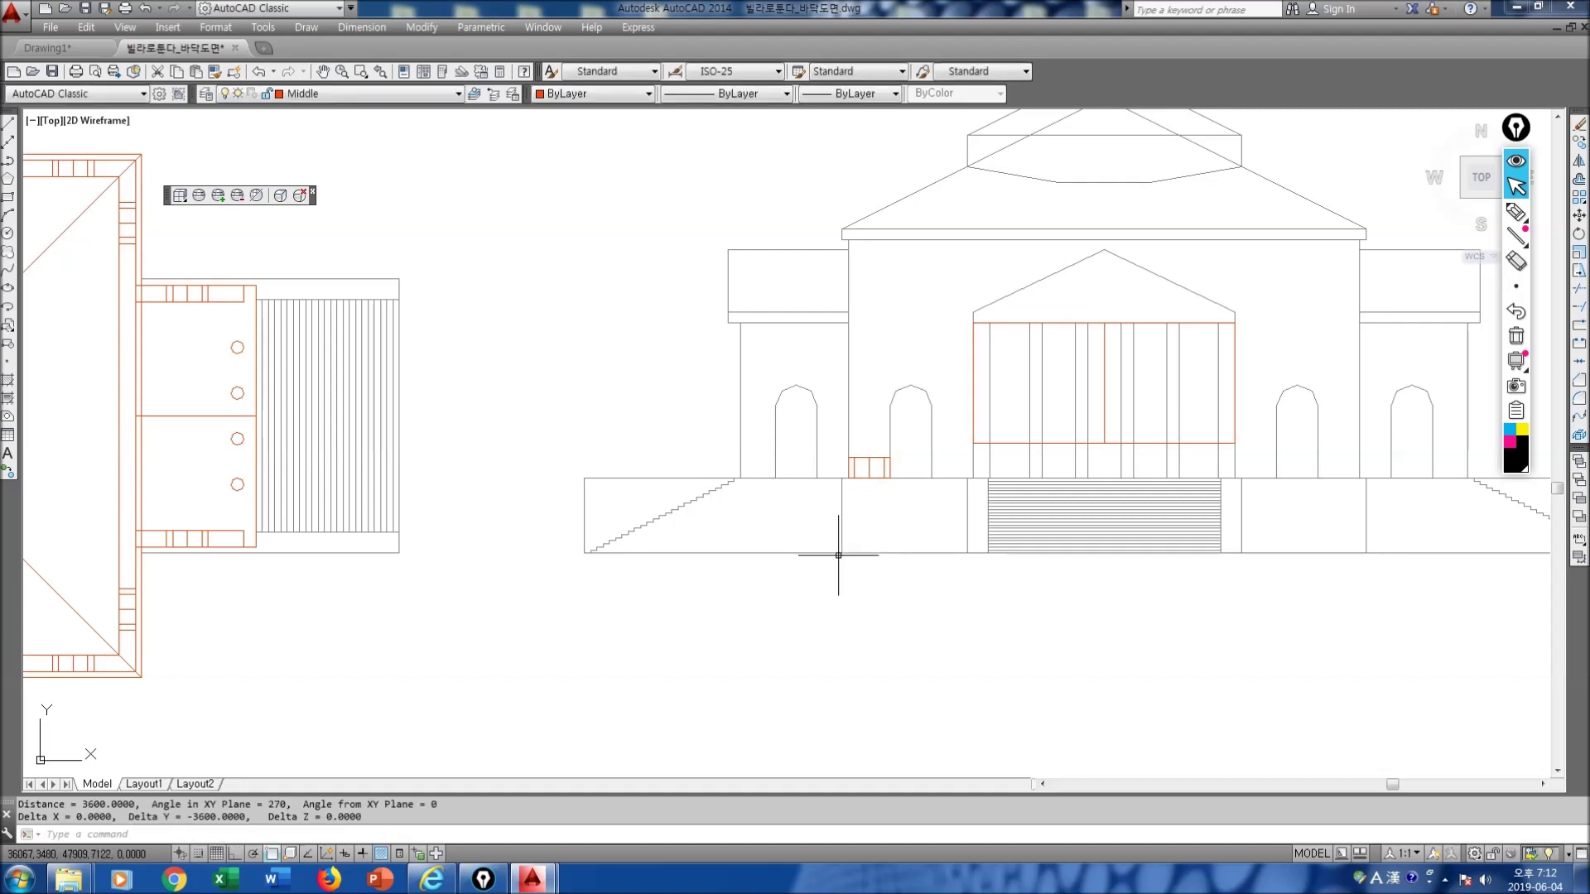
{"action": "scroll", "coordinate": [455, 542], "scroll_direction": "down", "scroll_amount": 5}
{"action": "key", "text": "Escape"}
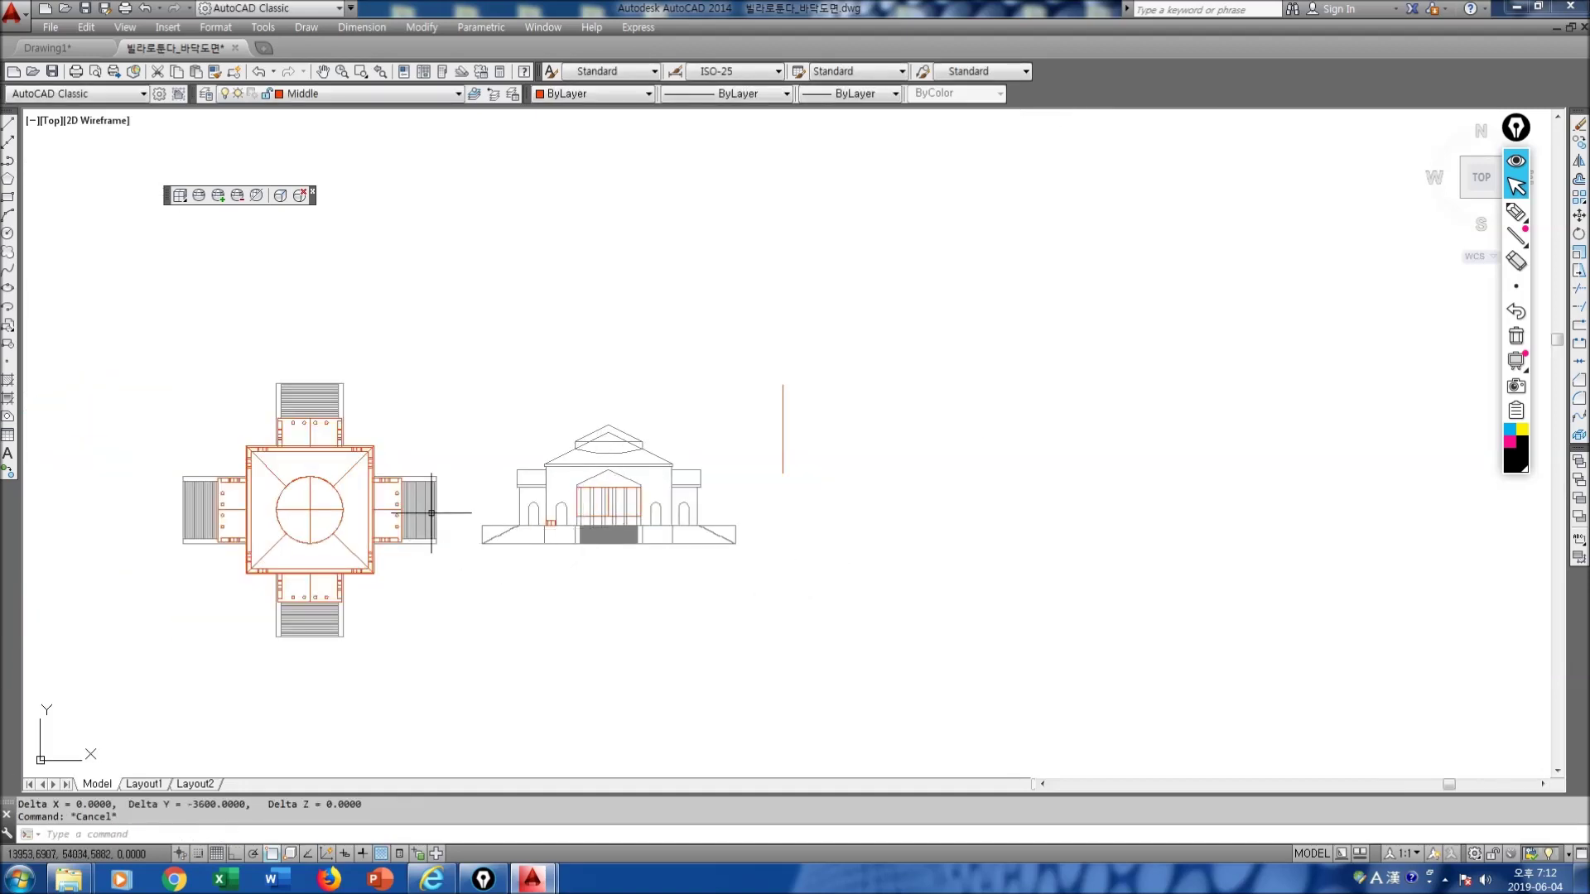
Step: From a front view, move all solids of the building's middle part straight up using the relative displacement @0,0,3600
{"action": "type", "text": "orbit"}
{"action": "key", "text": "Return"}
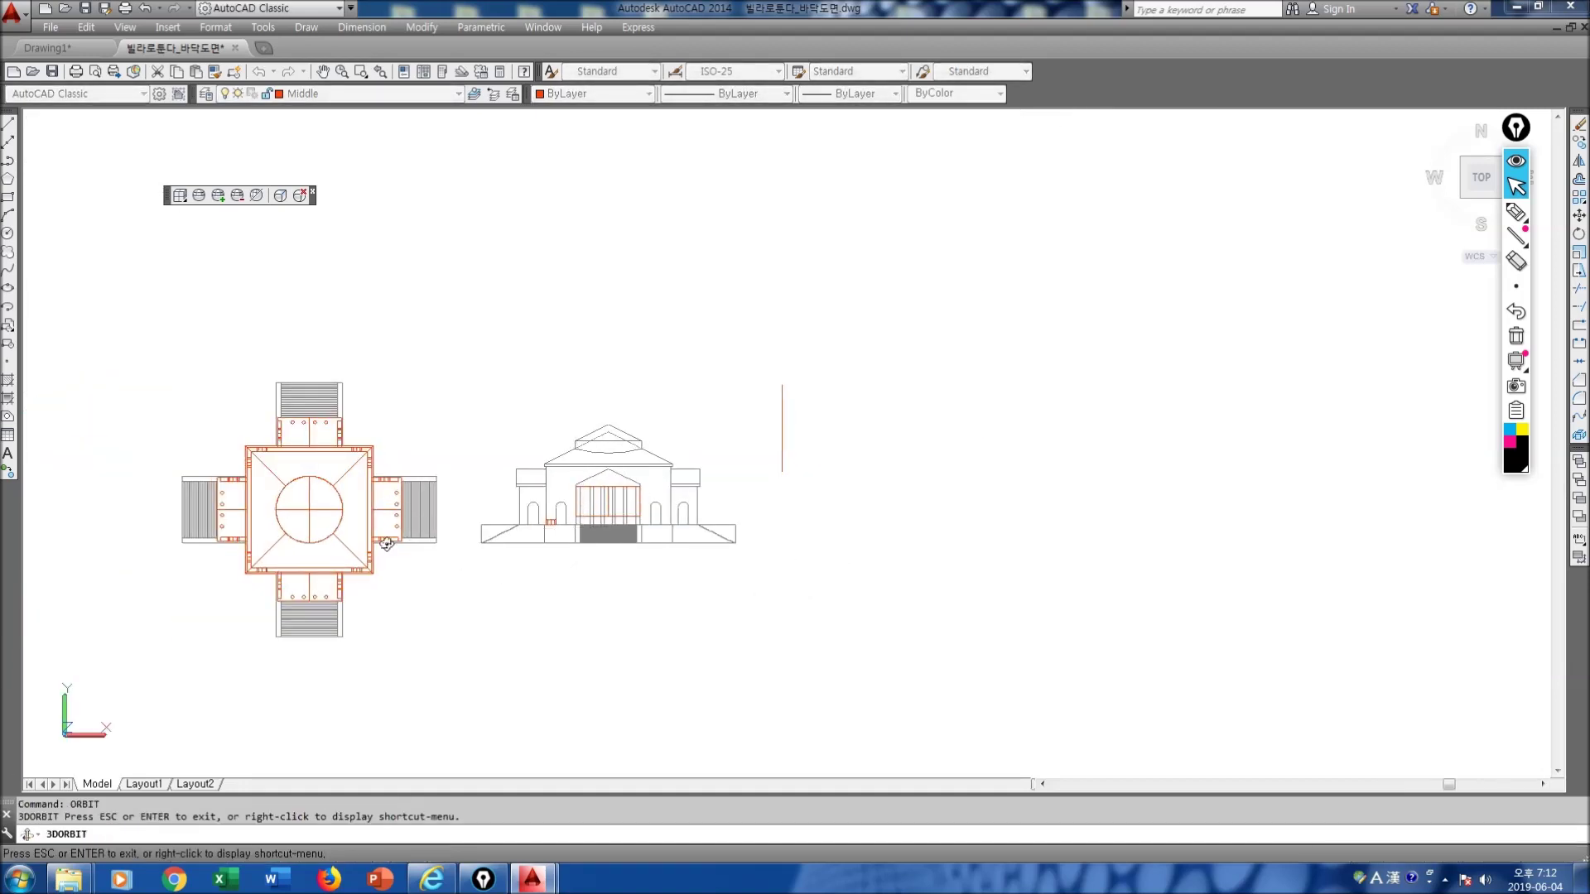
{"action": "left_click_drag", "start_coordinate": [342, 619], "coordinate": [401, 516]}
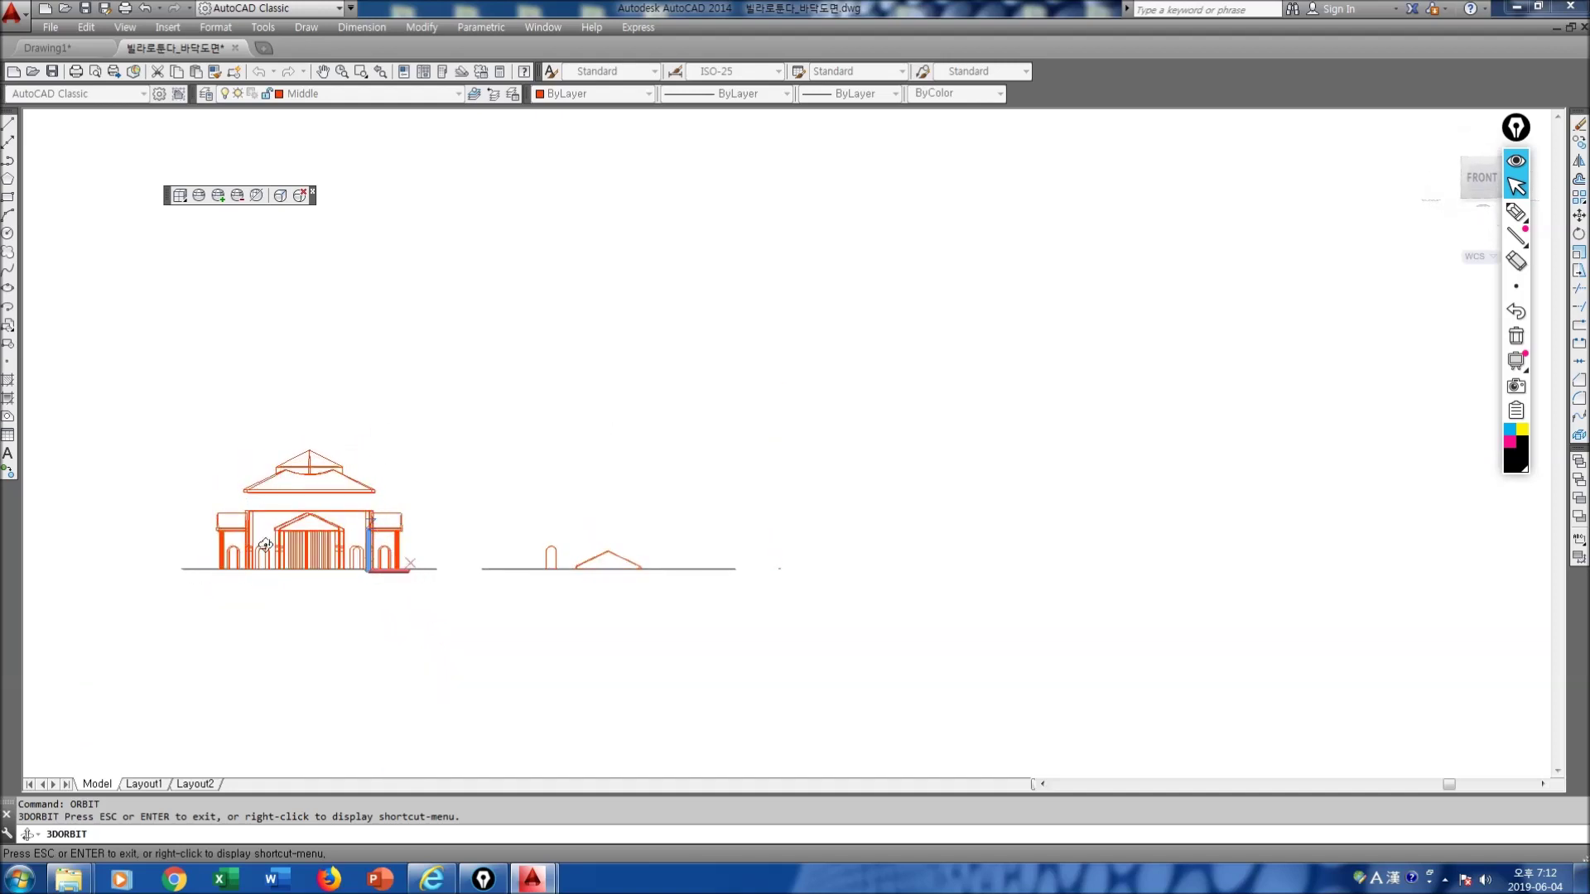
{"action": "key", "text": "Escape"}
{"action": "type", "text": "m"}
{"action": "key", "text": "Return"}
{"action": "left_click", "coordinate": [204, 510]}
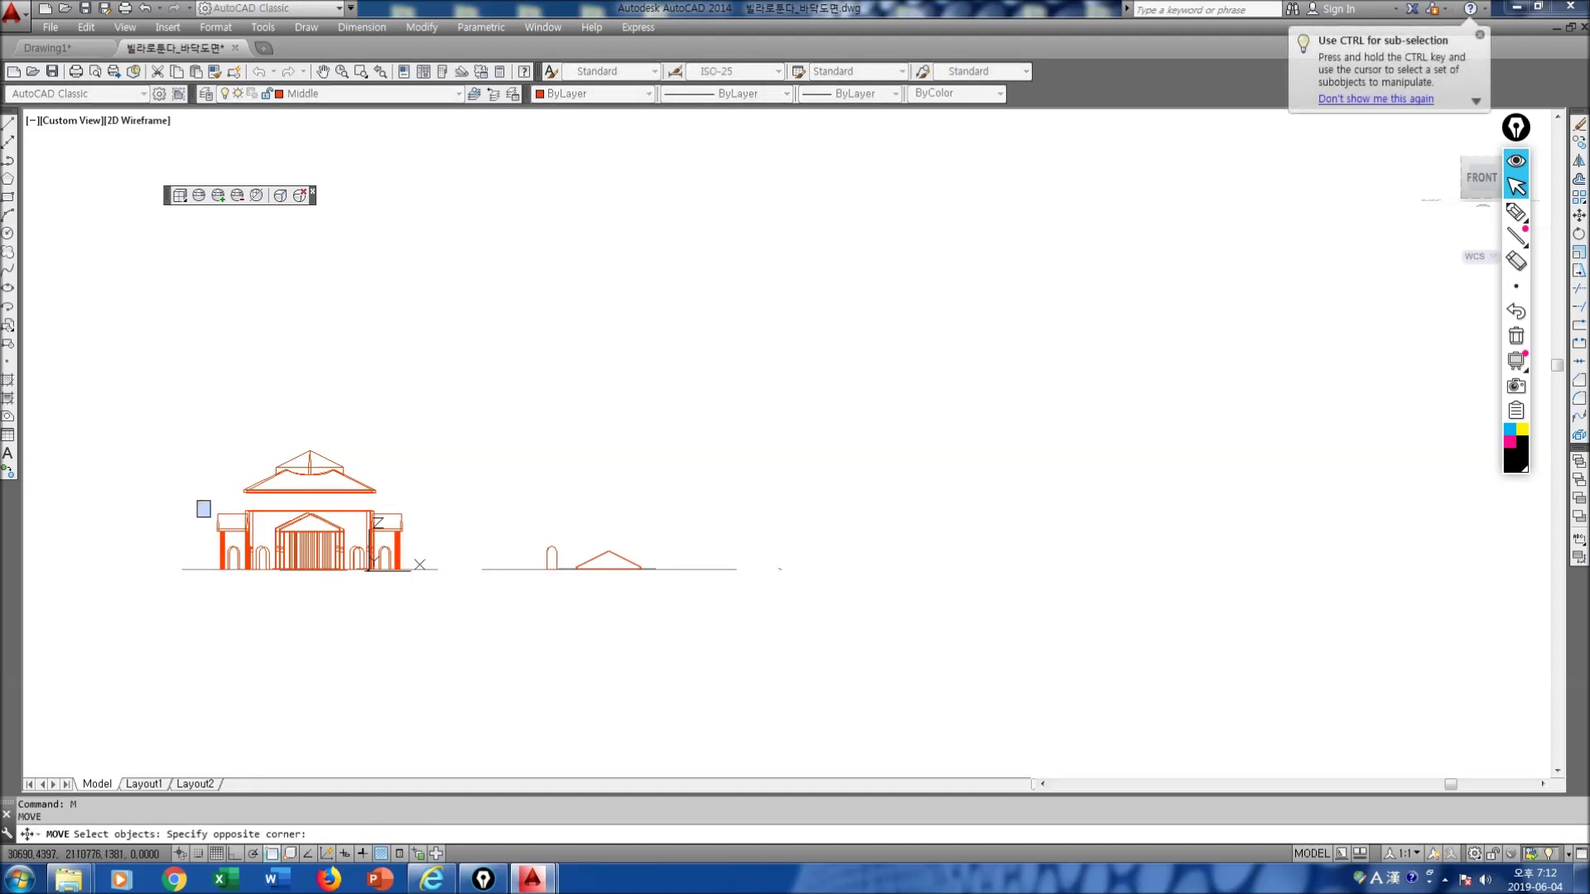
{"action": "left_click", "coordinate": [435, 610]}
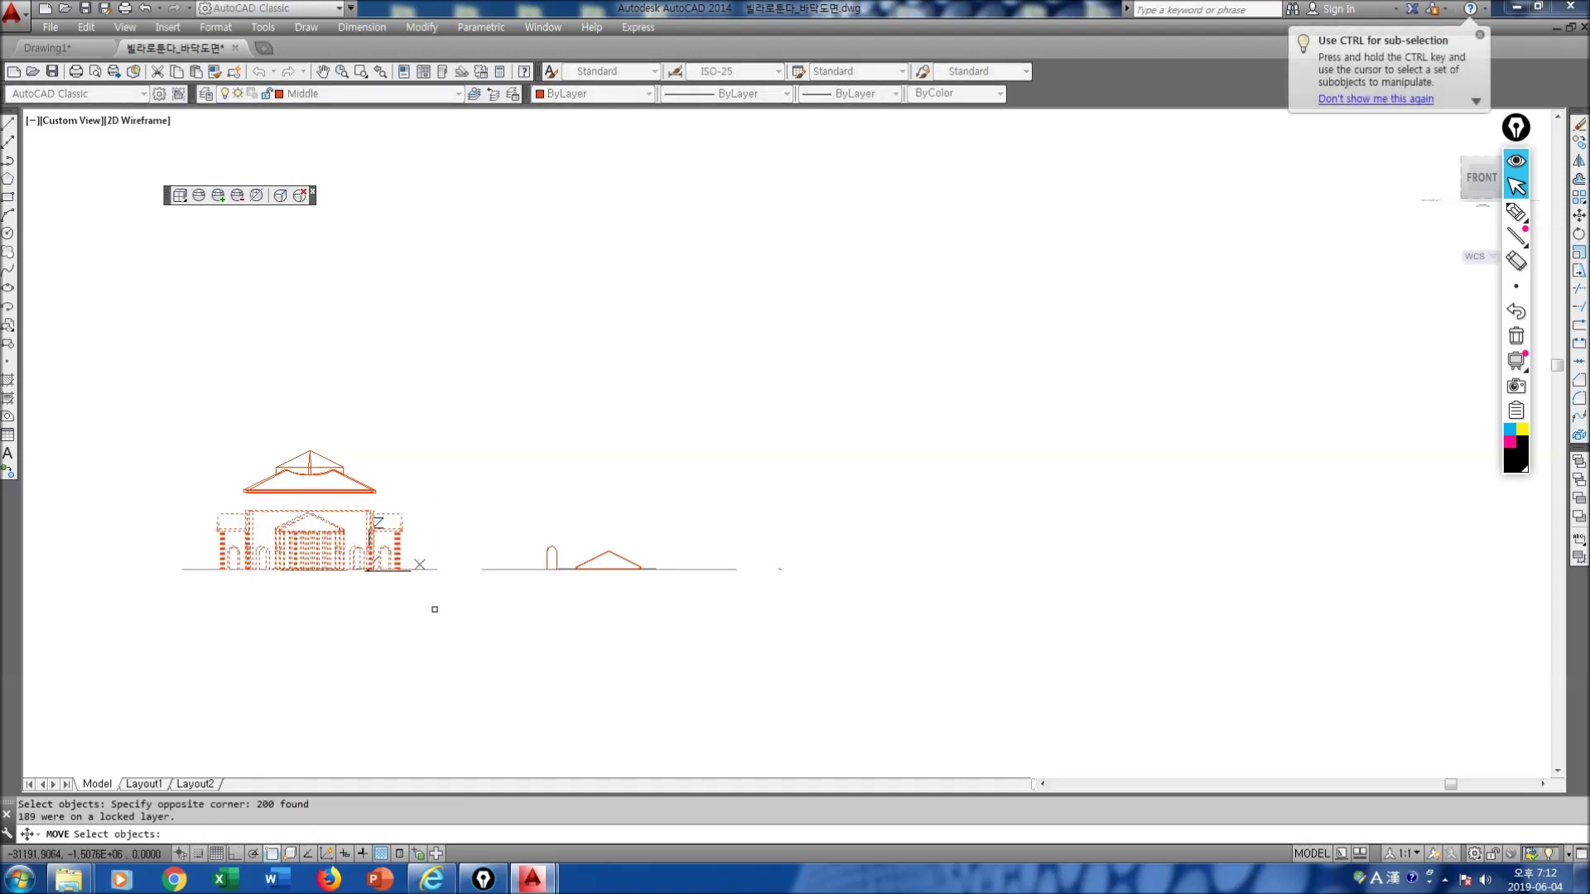
{"action": "scroll", "coordinate": [415, 593], "scroll_direction": "up", "scroll_amount": 3}
{"action": "key", "text": "Return"}
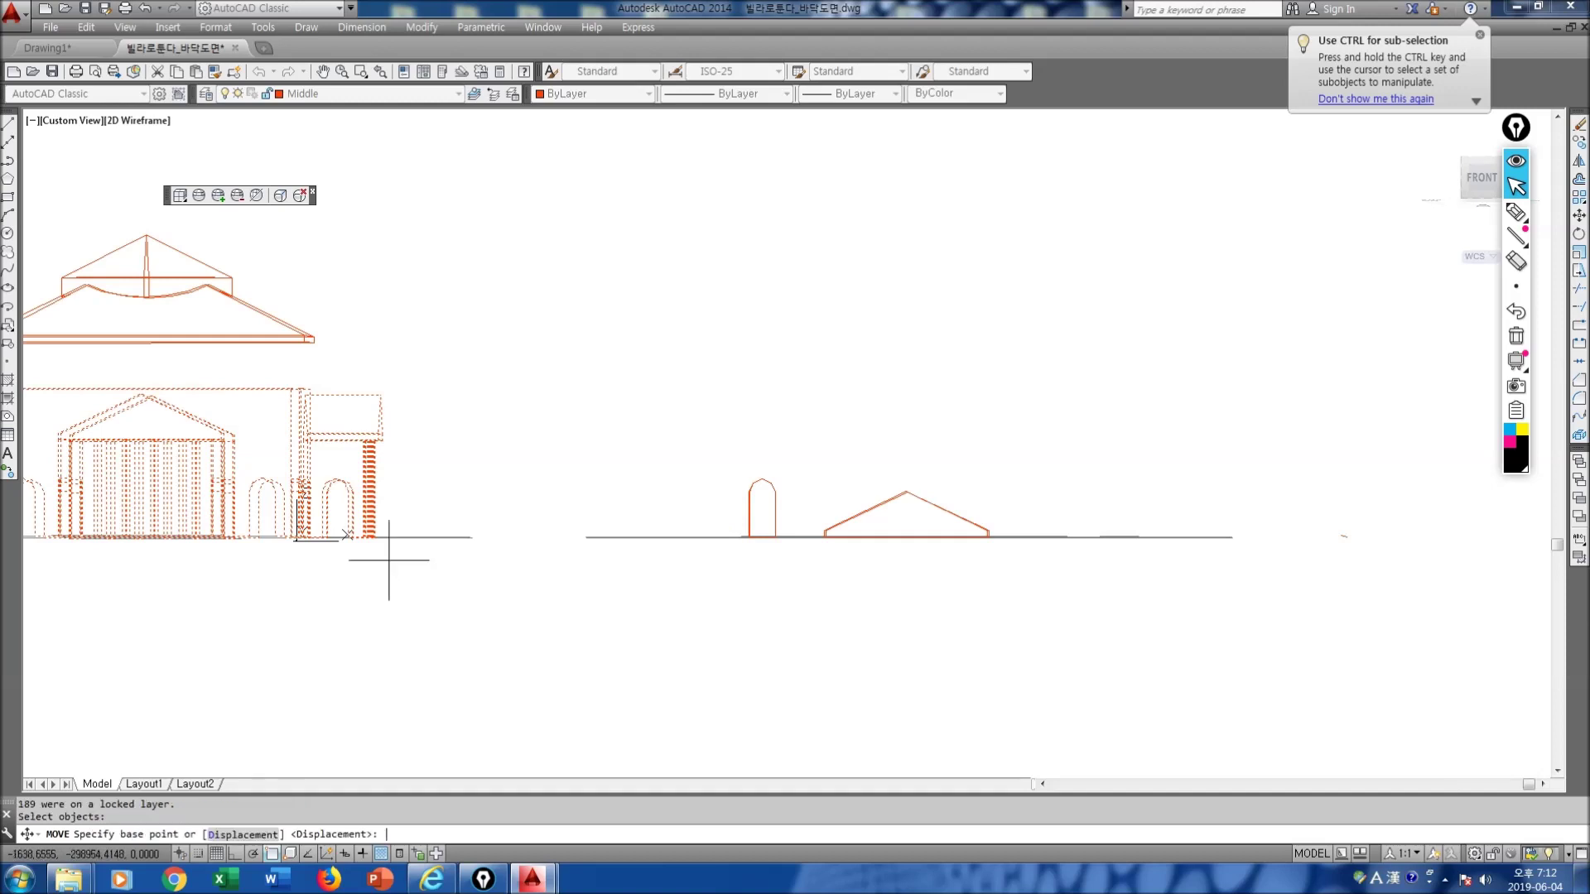
{"action": "left_click", "coordinate": [374, 530]}
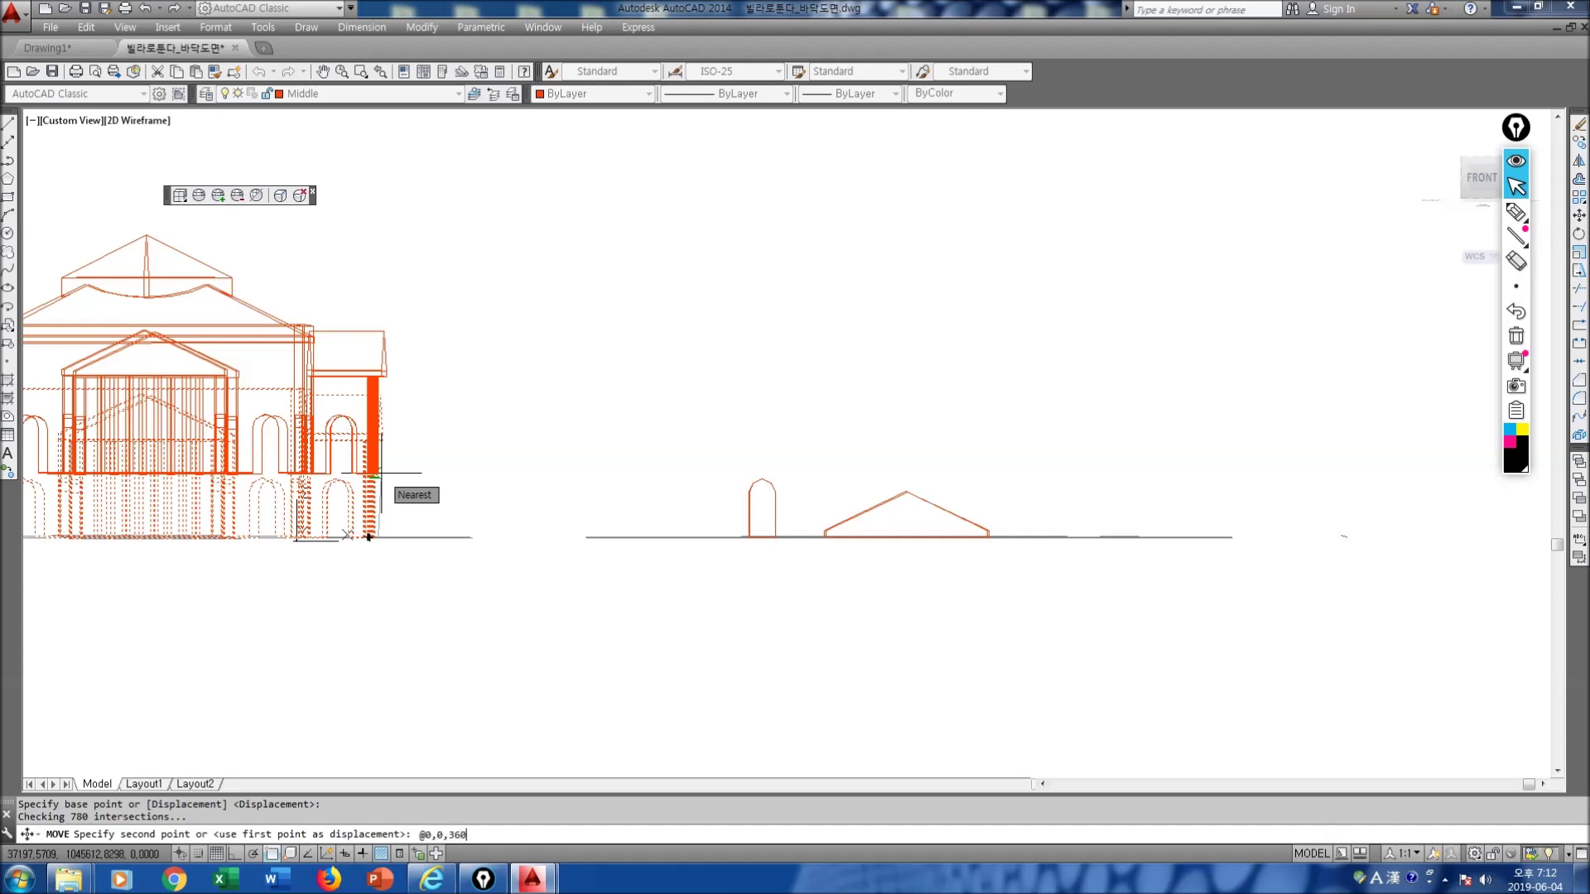
{"action": "type", "text": "0"}
{"action": "key", "text": "Return"}
{"action": "scroll", "coordinate": [379, 505], "scroll_direction": "down", "scroll_amount": 5}
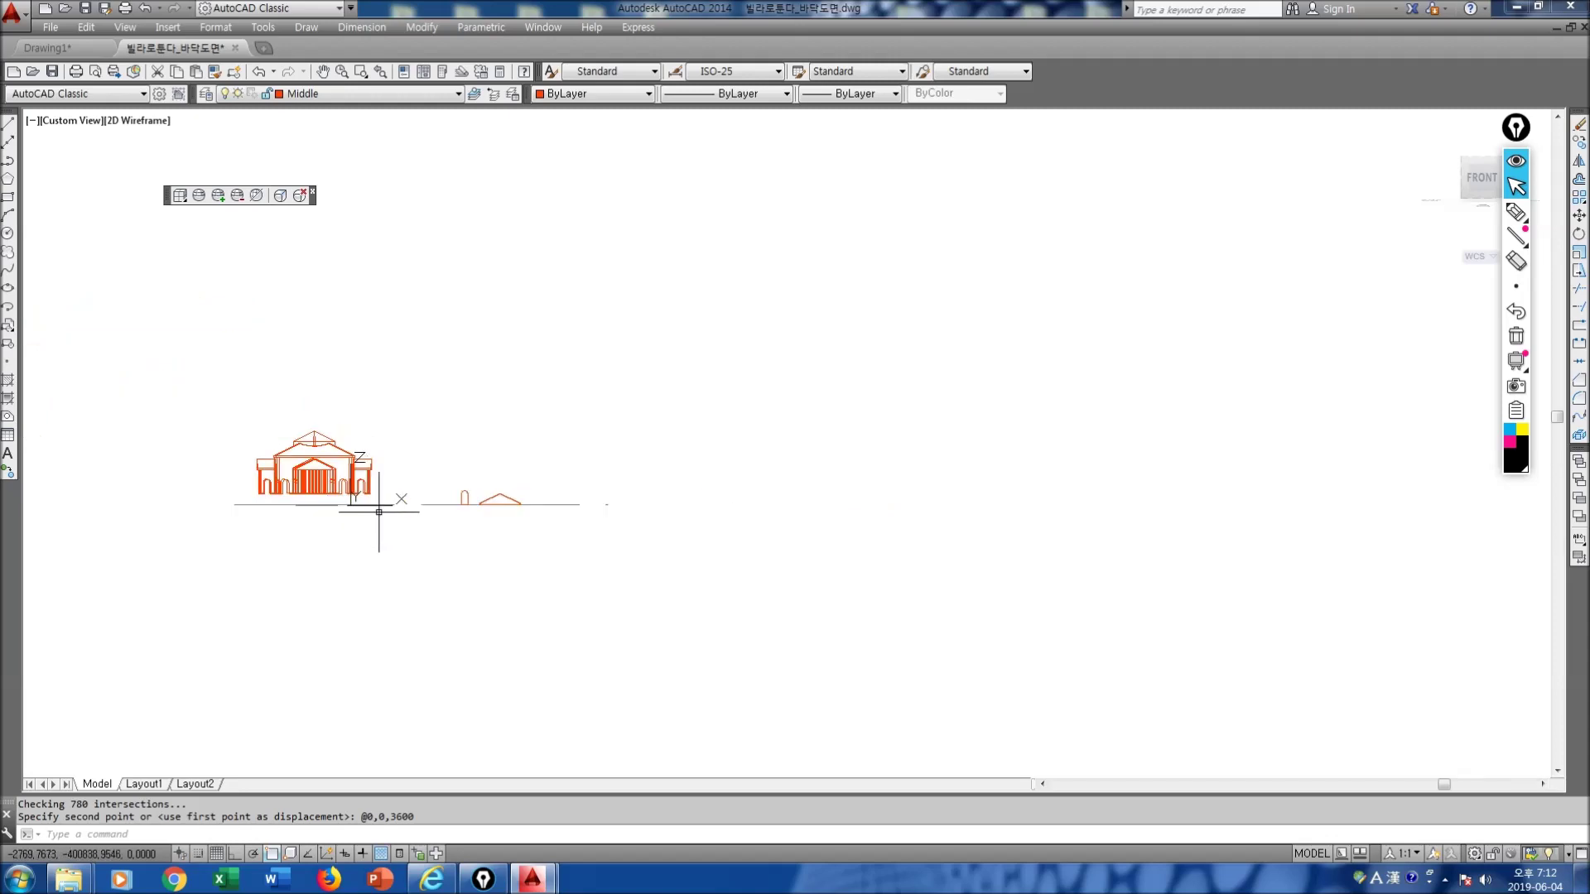
Step: Orbit to an oblique view from above and hide the hidden lines to check the roof on the middle part
{"action": "scroll", "coordinate": [379, 512], "scroll_direction": "up", "scroll_amount": 4}
{"action": "type", "text": "or"}
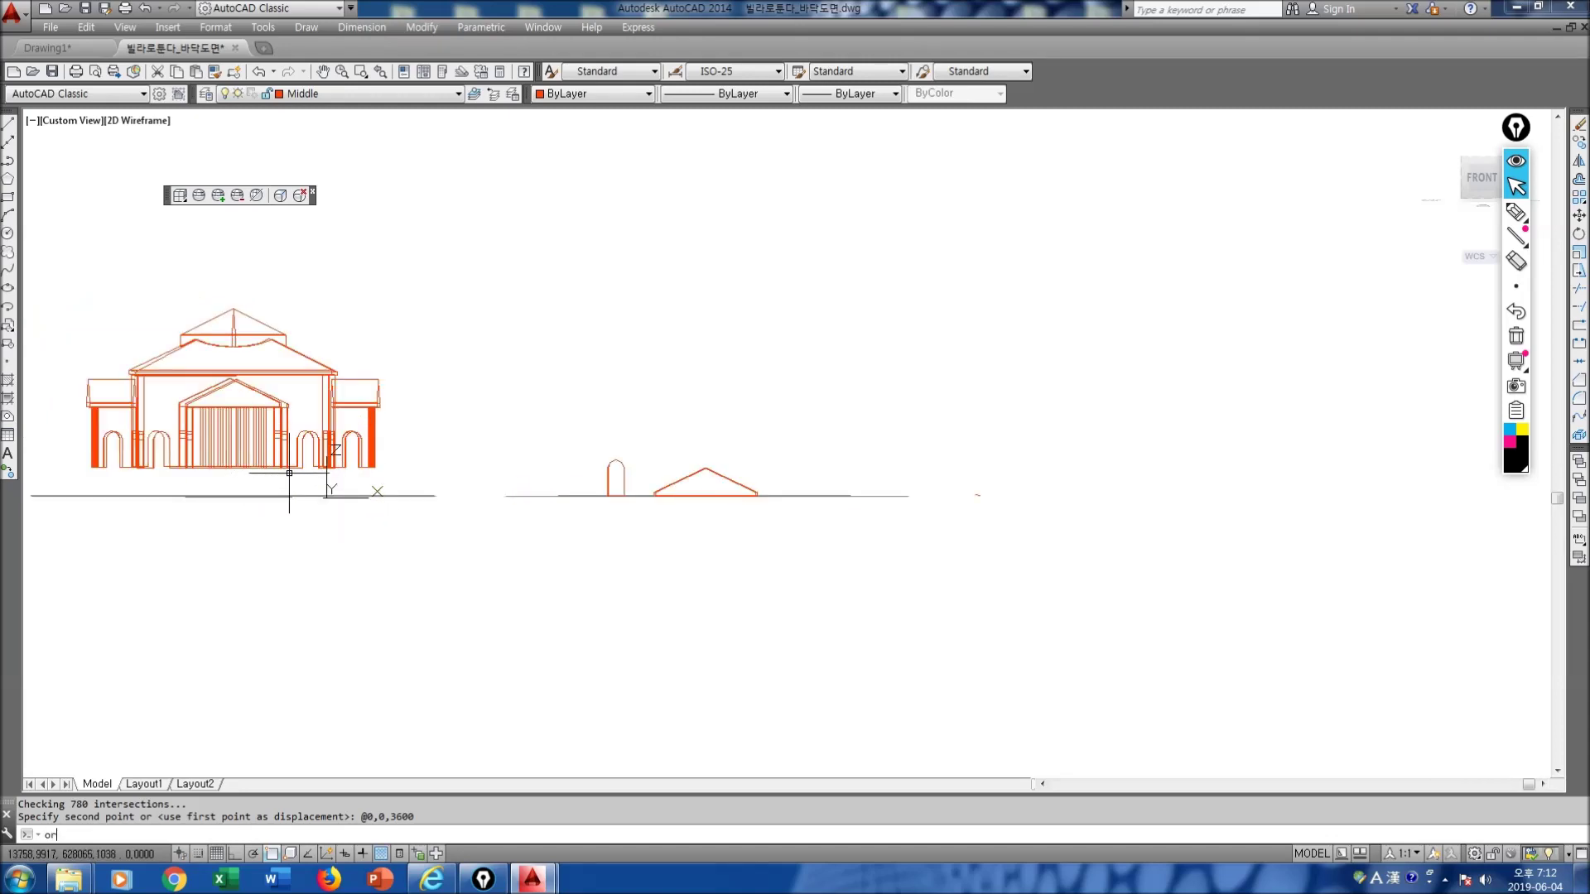
{"action": "type", "text": "bit"}
{"action": "key", "text": "Return"}
{"action": "mouse_move", "coordinate": [394, 433]}
{"action": "left_mouse_down"}
{"action": "mouse_move", "coordinate": [303, 525]}
{"action": "mouse_move", "coordinate": [266, 514]}
{"action": "mouse_move", "coordinate": [333, 484]}
{"action": "left_mouse_up"}
{"action": "key", "text": "Escape"}
{"action": "type", "text": "hi"}
{"action": "key", "text": "Return"}
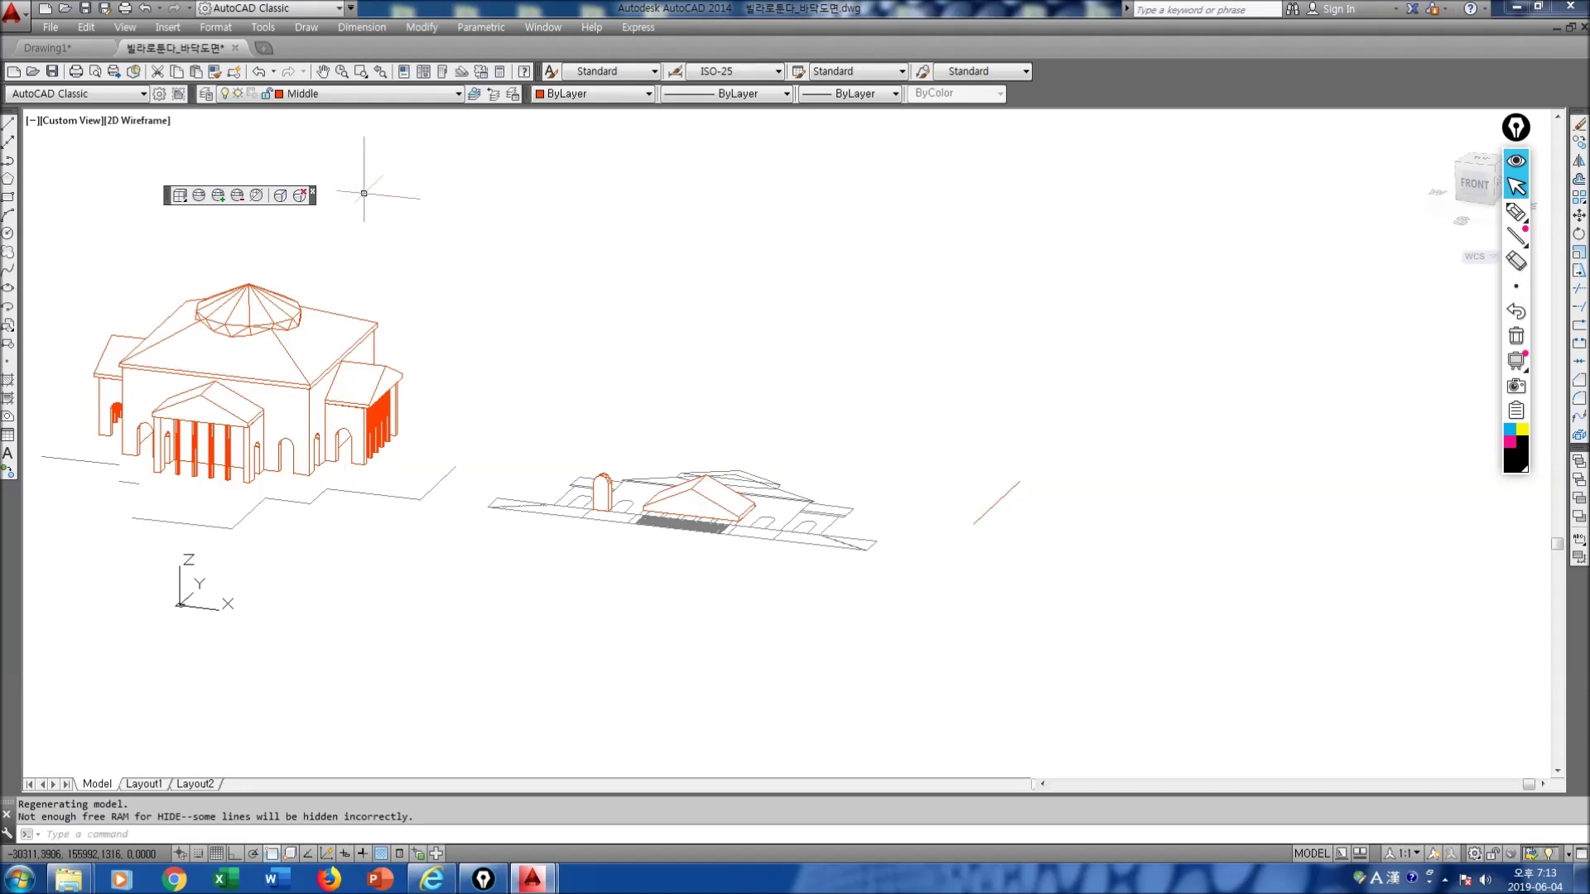
Step: Turn on the Foundation layer and regenerate the drawing to restore the wireframe of the complete villa
{"action": "left_click", "coordinate": [455, 95]}
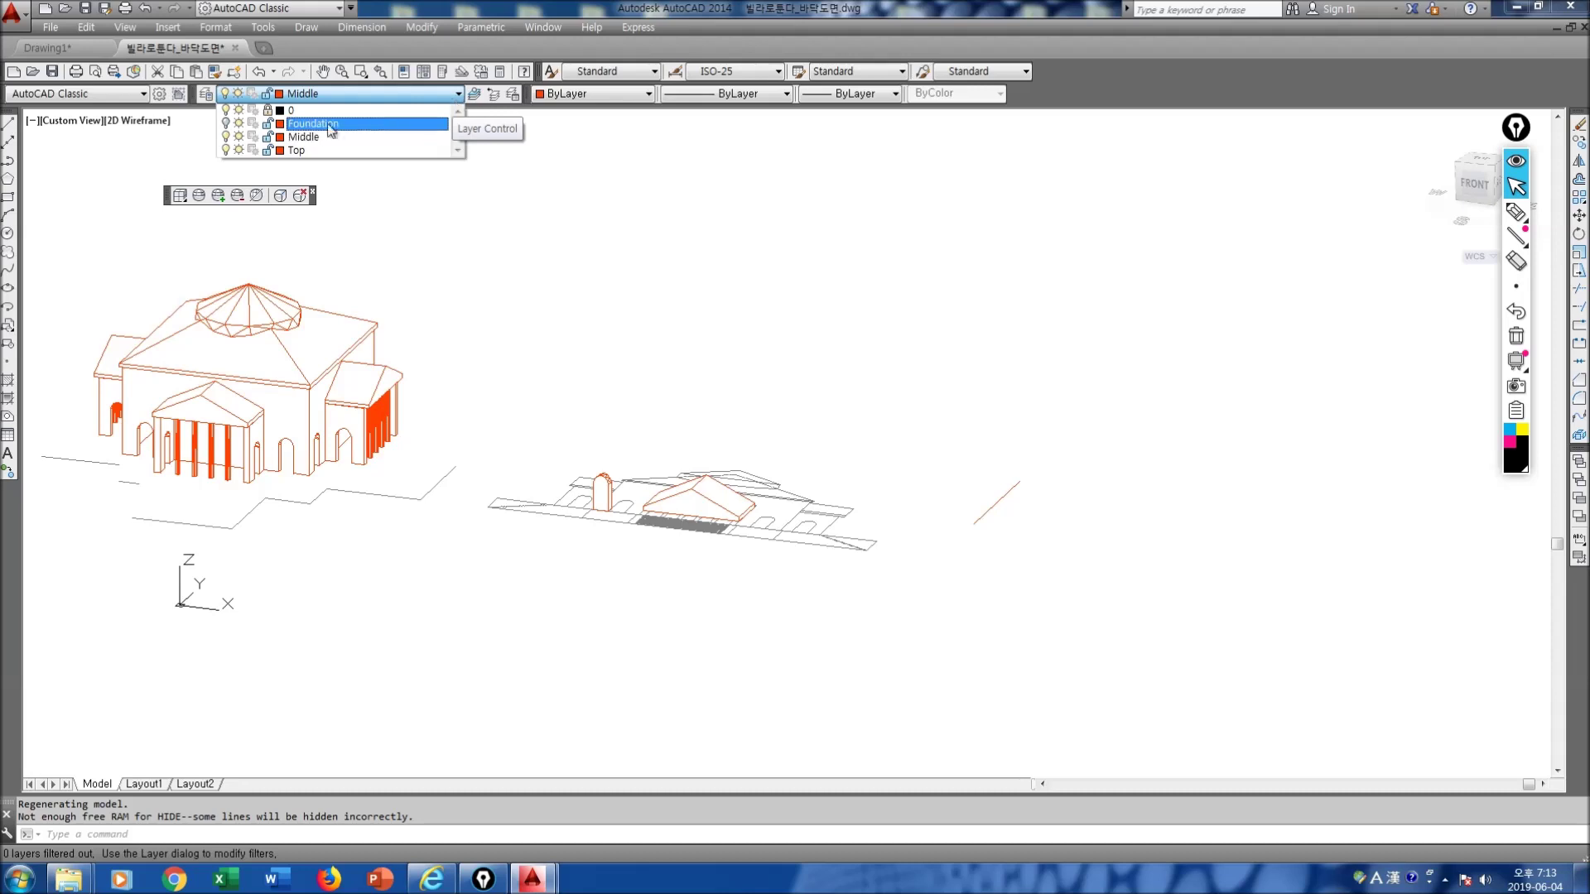
{"action": "left_click", "coordinate": [226, 125]}
{"action": "left_click", "coordinate": [542, 276]}
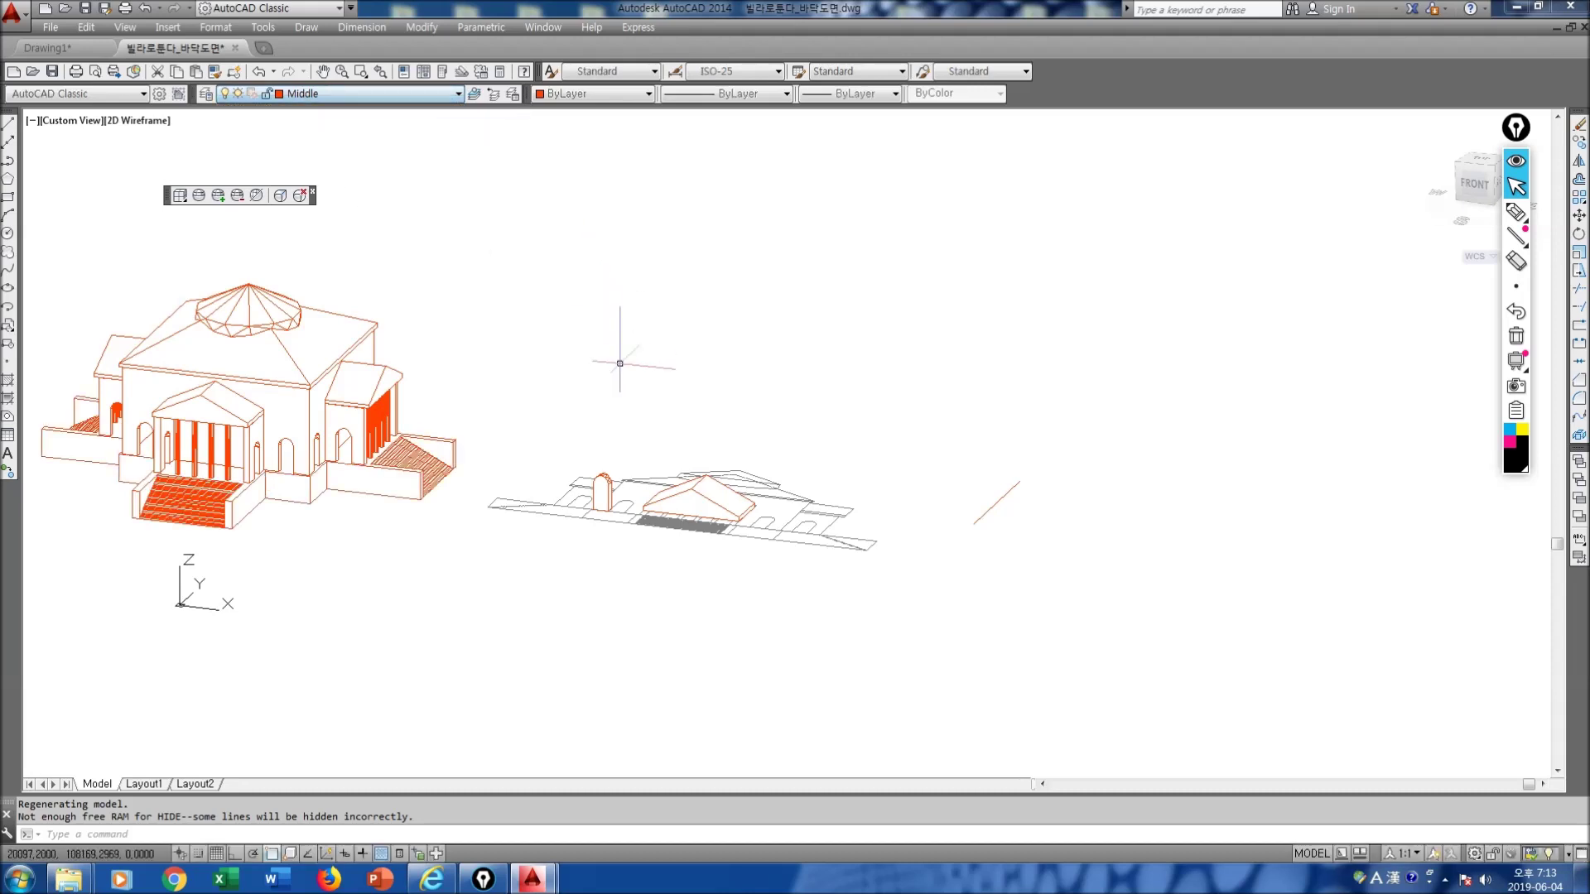
{"action": "key", "text": "Escape"}
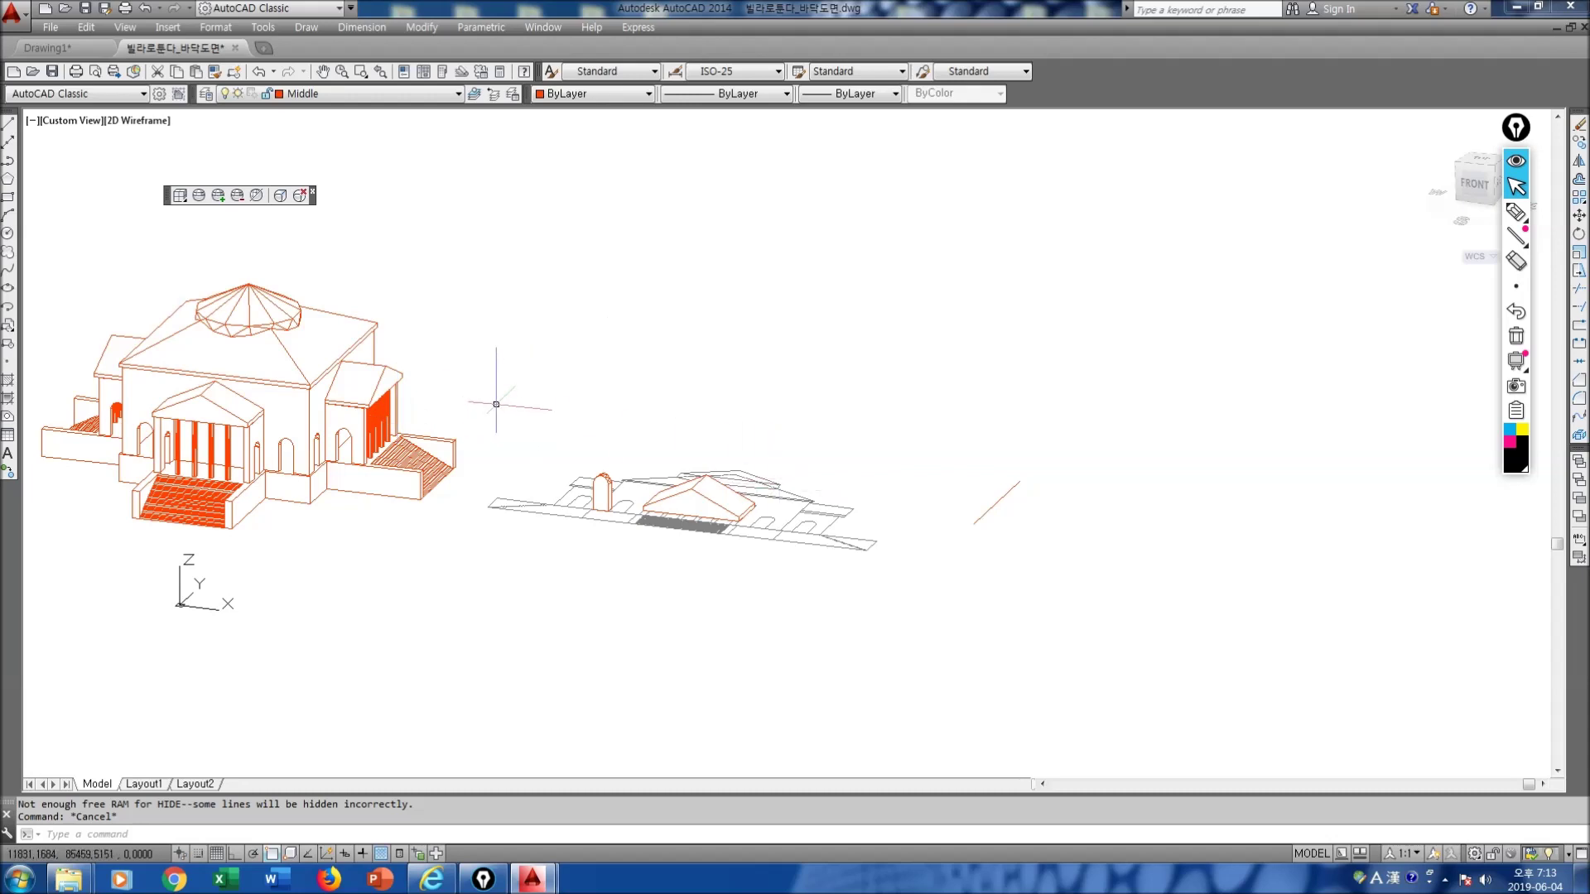
{"action": "type", "text": "re"}
{"action": "key", "text": "Return"}
{"action": "middle_click_drag", "start_coordinate": [496, 404], "coordinate": [884, 454]}
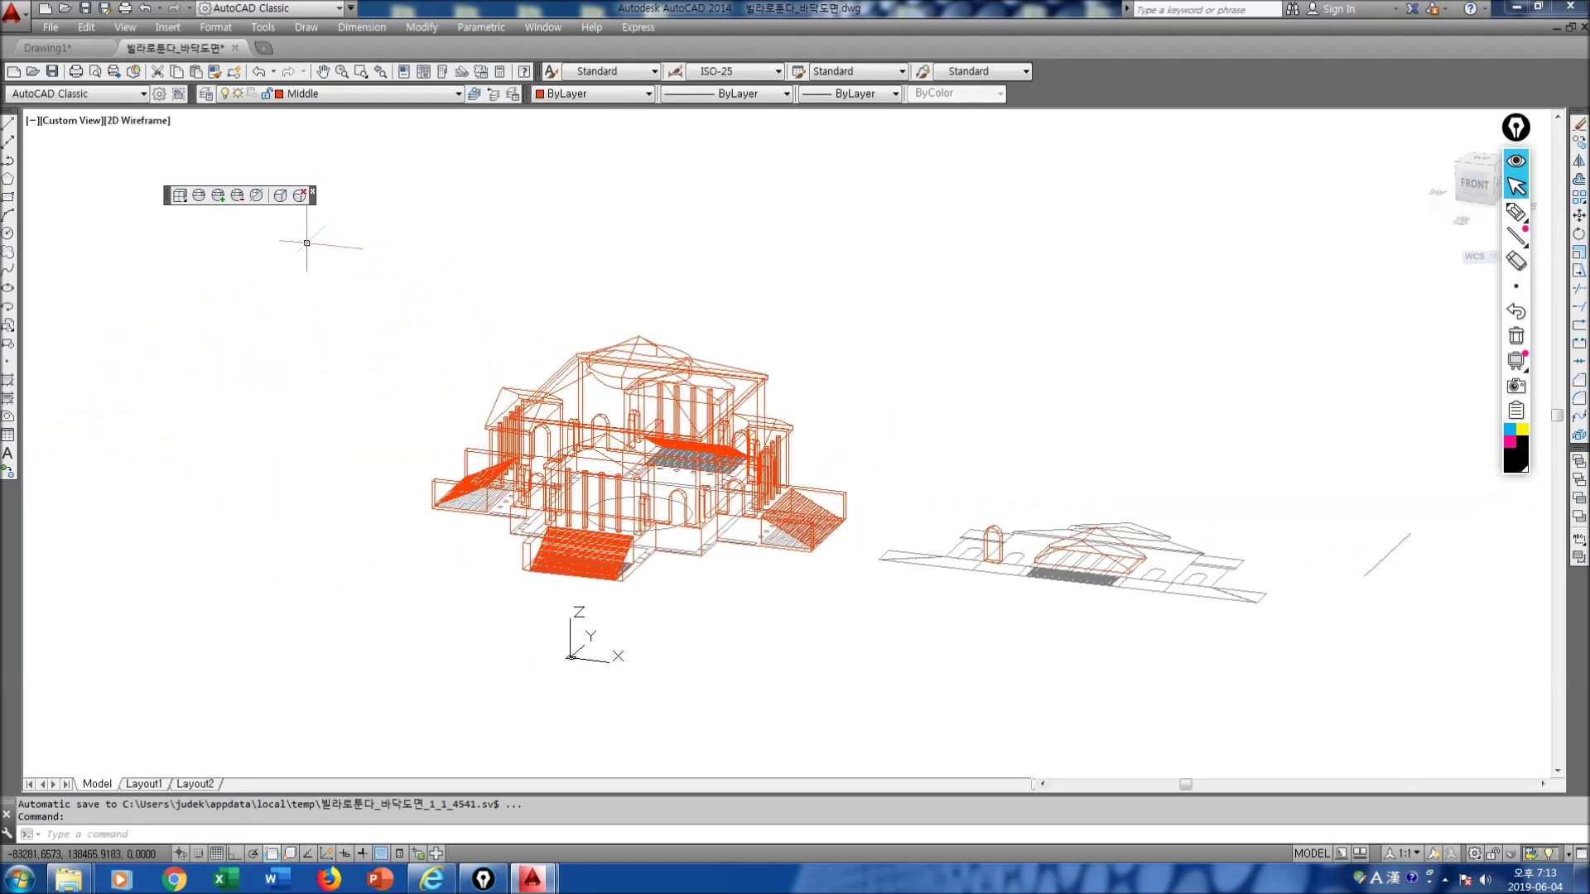
Step: Display the assembled villa in the X-Ray visual style and examine it up close
{"action": "left_click", "coordinate": [125, 27]}
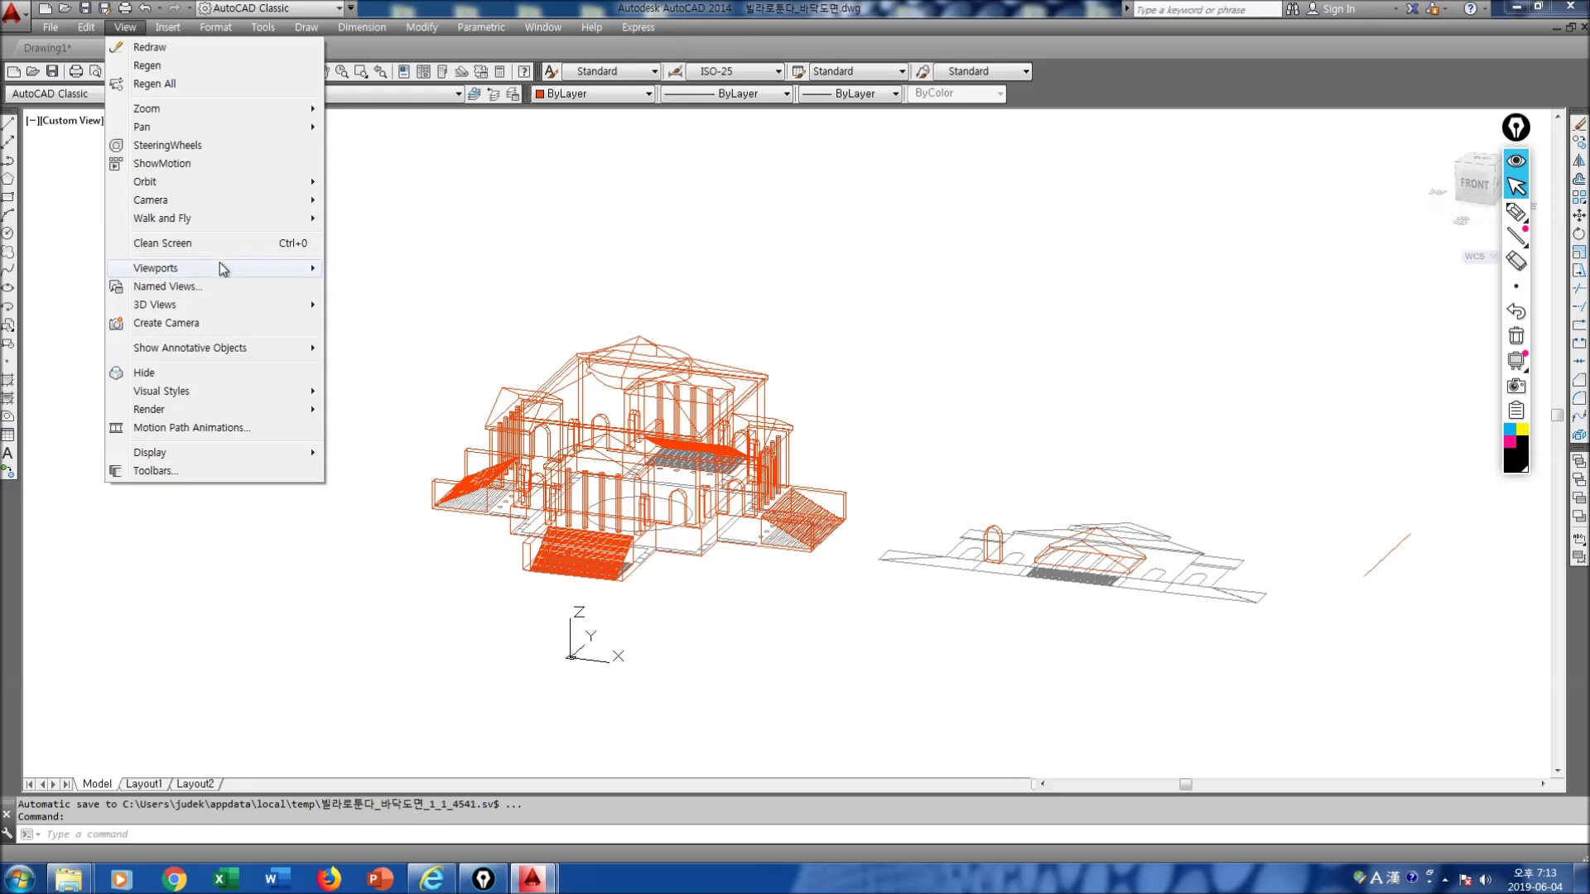
{"action": "mouse_move", "coordinate": [232, 313]}
{"action": "mouse_move", "coordinate": [212, 393]}
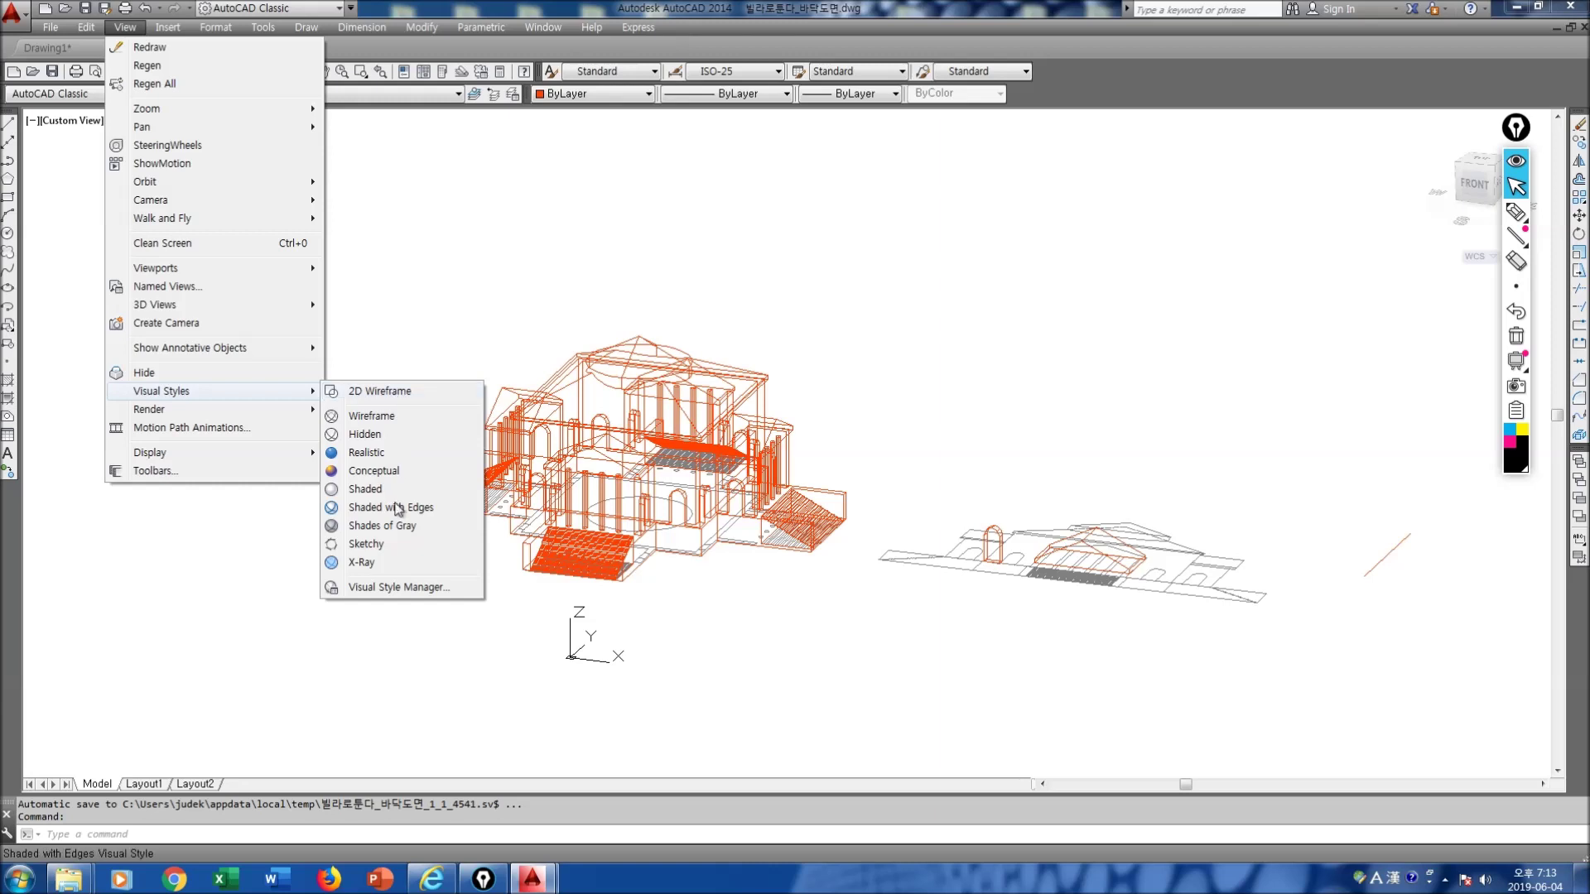
{"action": "left_click", "coordinate": [361, 562]}
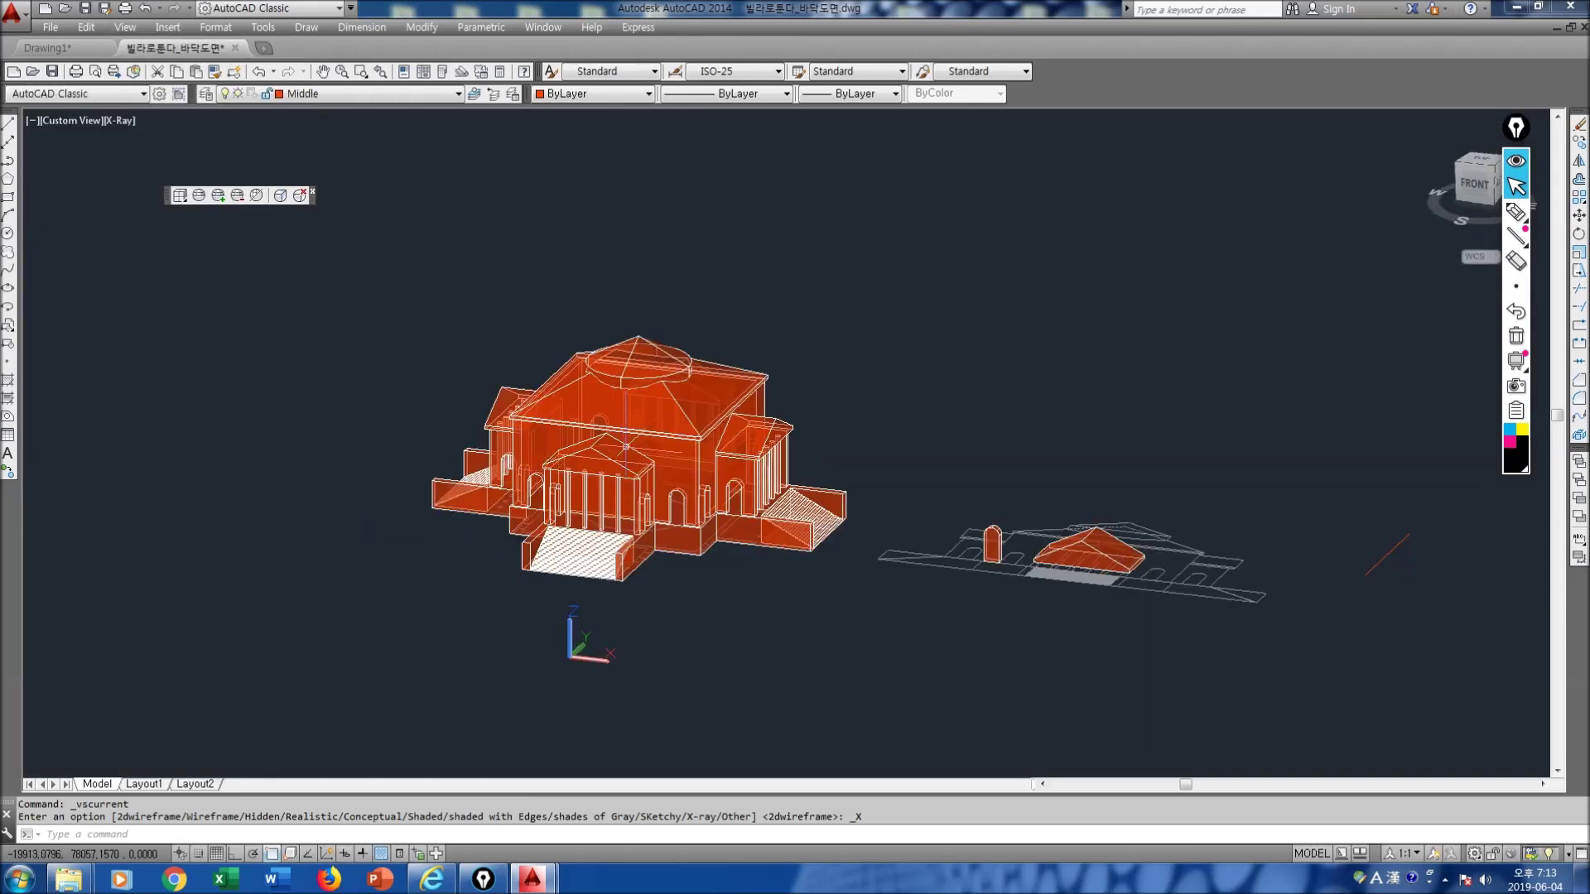
{"action": "scroll", "coordinate": [627, 447], "scroll_direction": "up", "scroll_amount": 3}
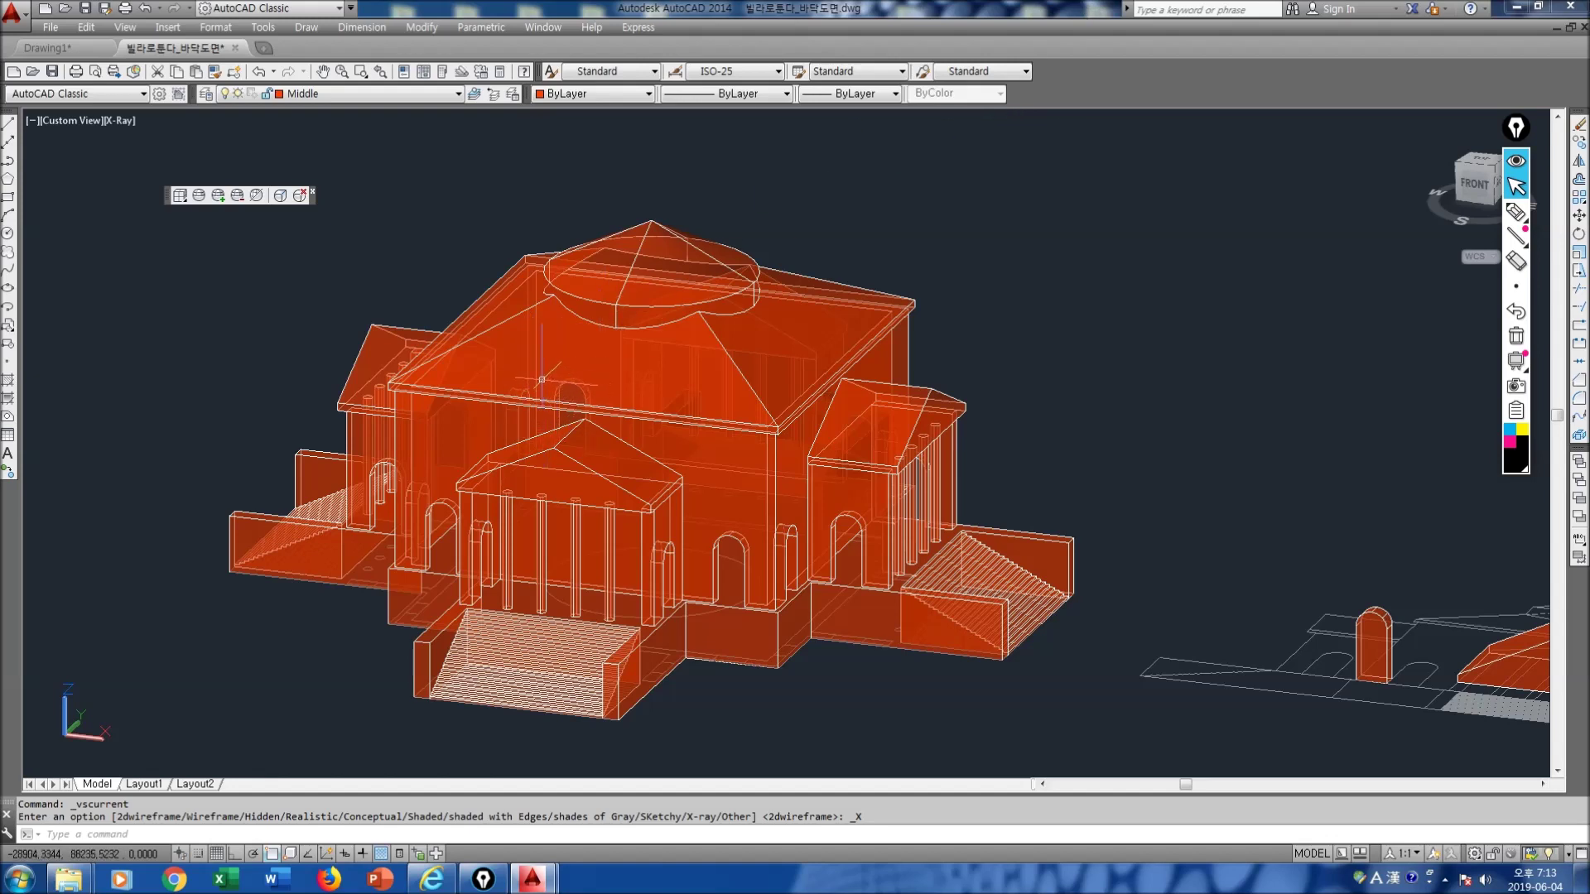
{"action": "mouse_move", "coordinate": [542, 380]}
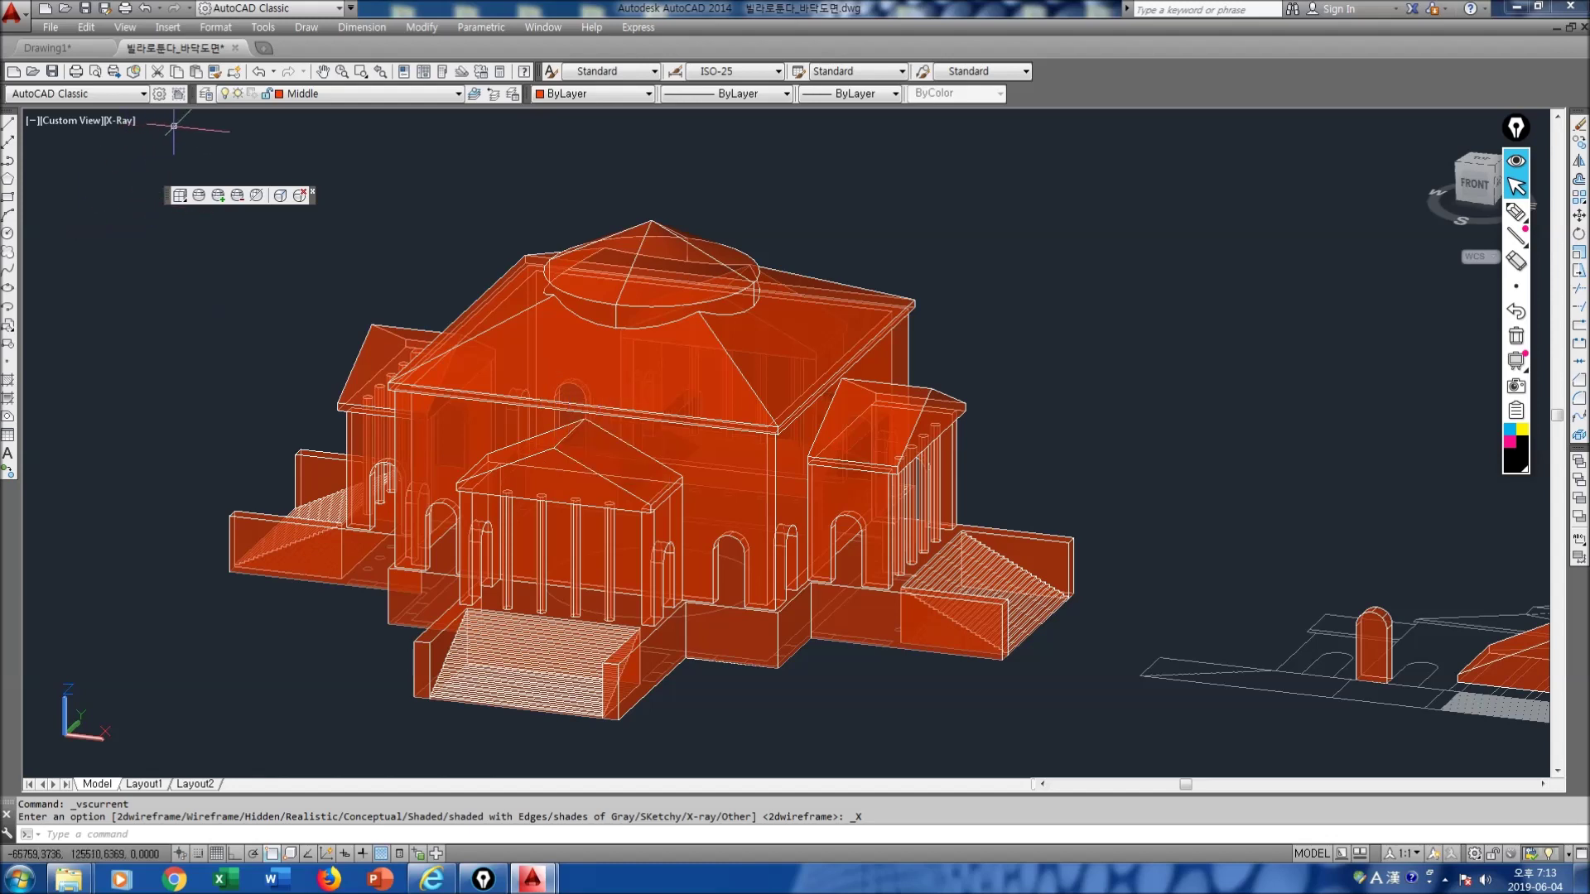
Step: Switch the model view to the Realistic visual style
{"action": "left_click", "coordinate": [144, 94]}
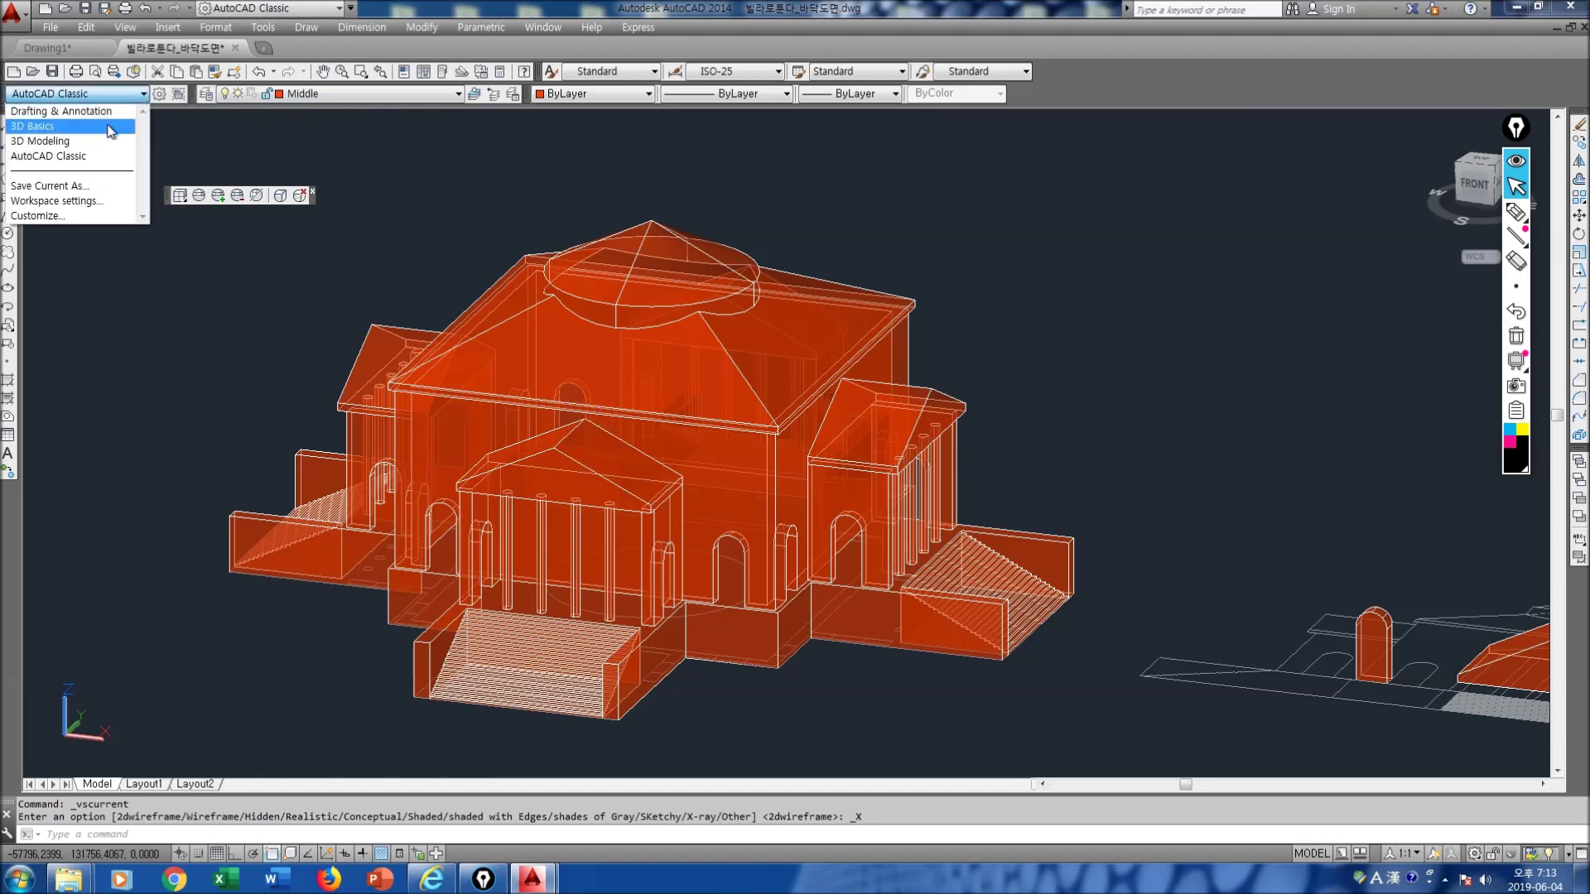
{"action": "left_click", "coordinate": [86, 29]}
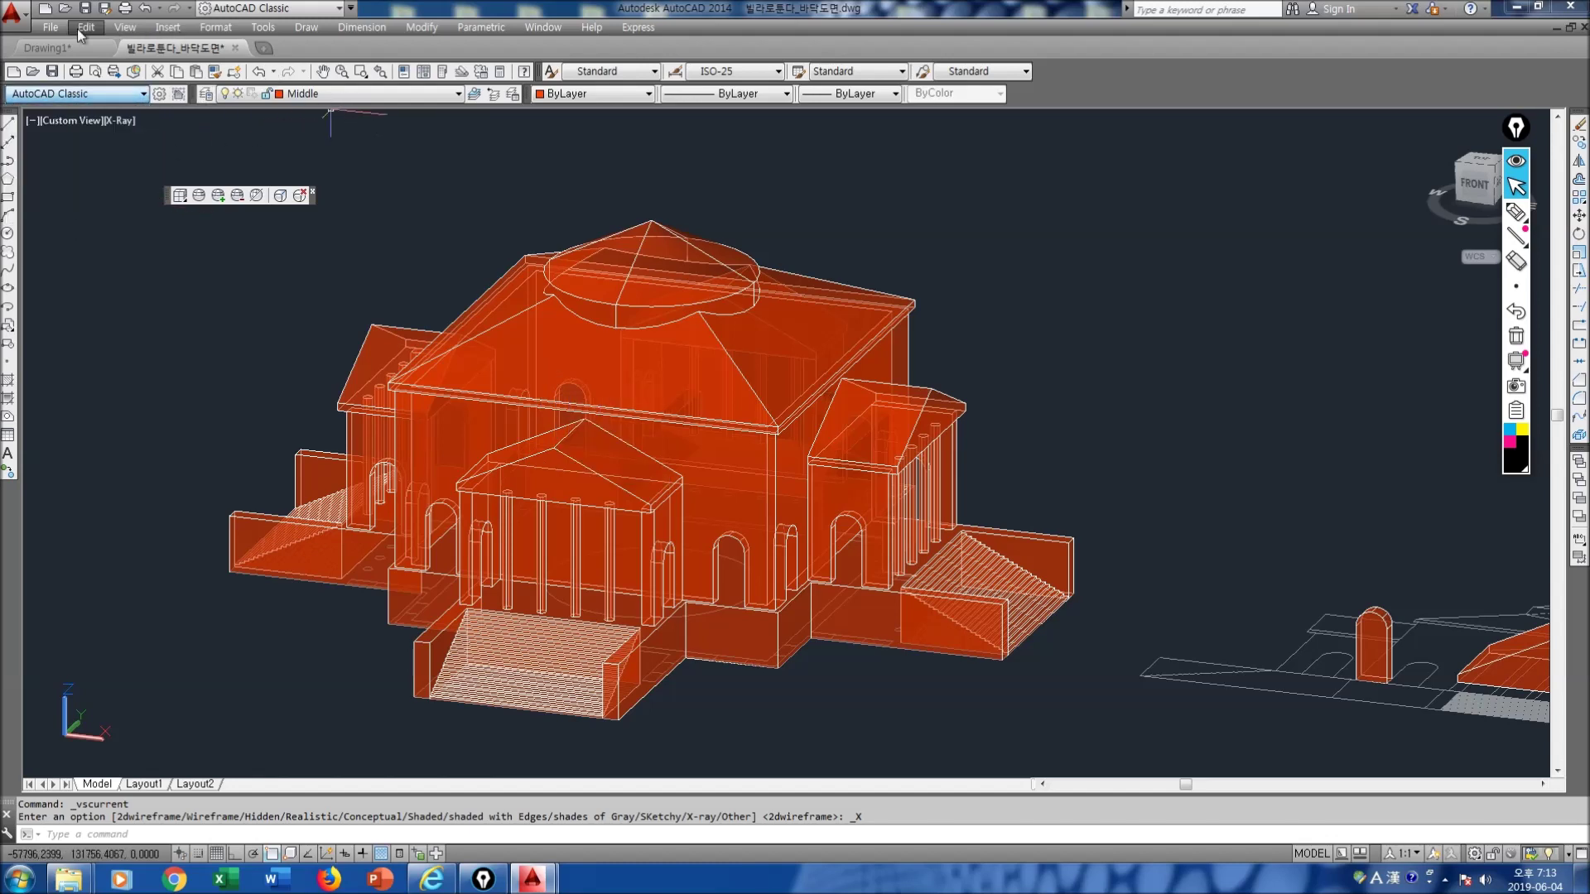
{"action": "left_click", "coordinate": [72, 30]}
{"action": "mouse_move", "coordinate": [52, 30]}
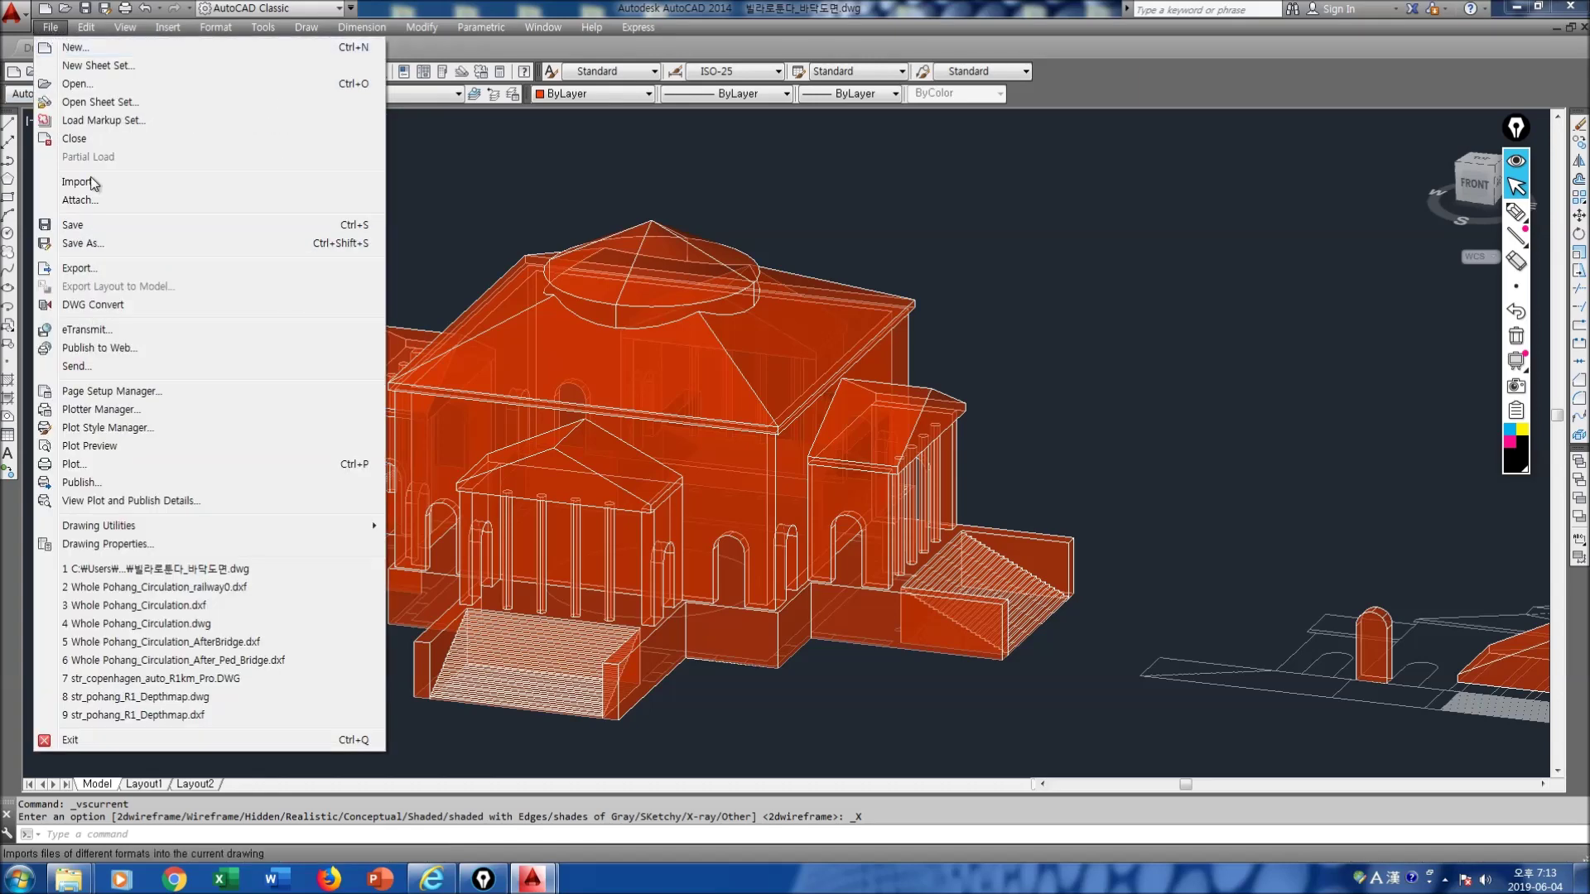
{"action": "mouse_move", "coordinate": [125, 28]}
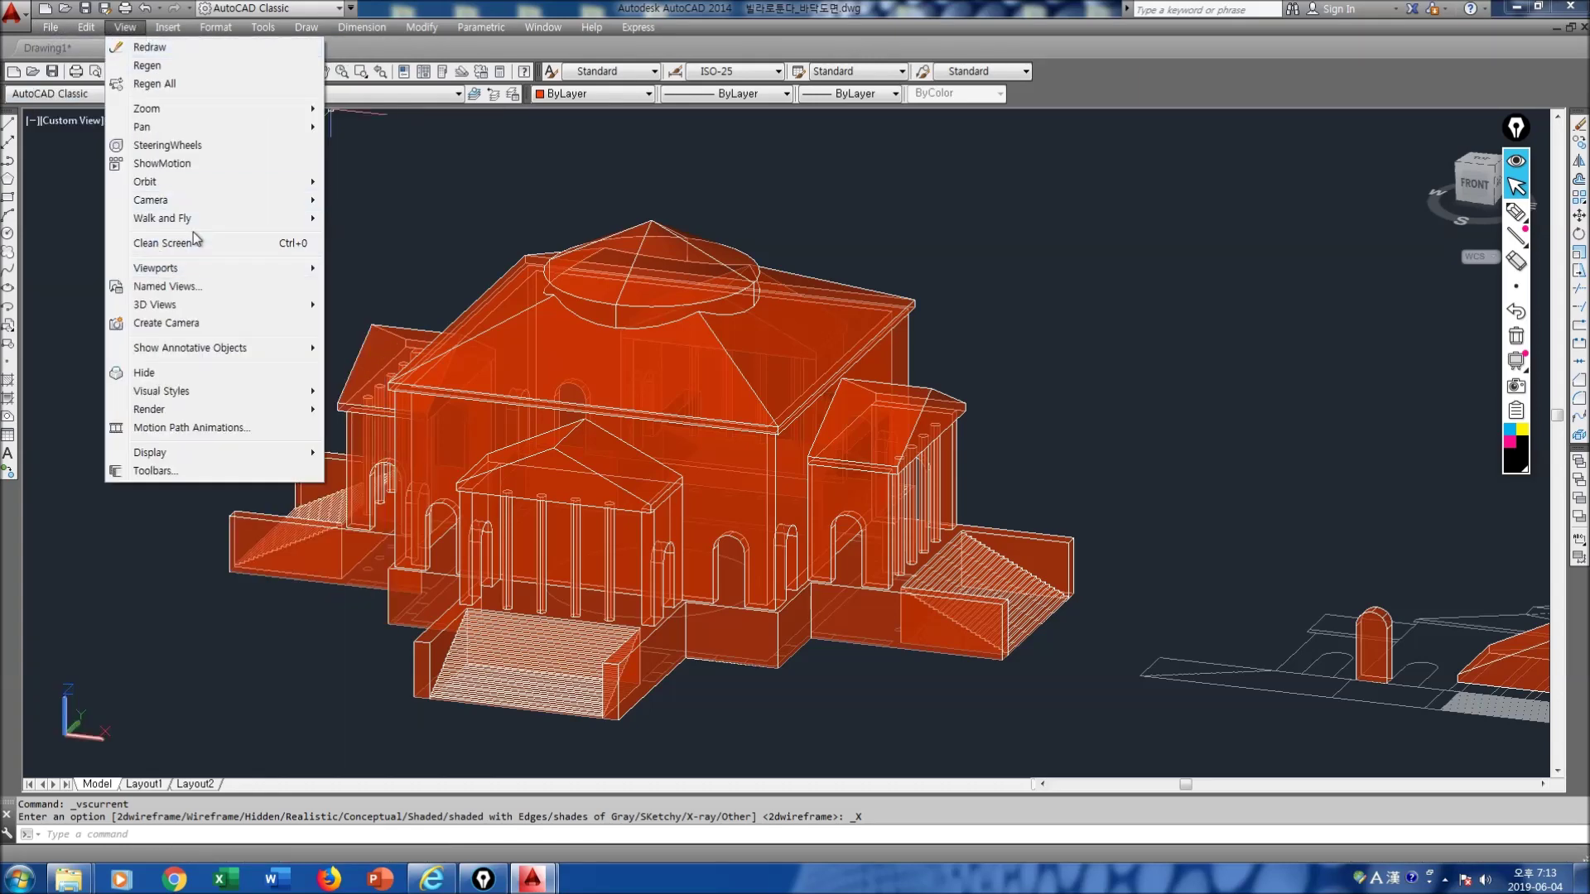
{"action": "mouse_move", "coordinate": [192, 356]}
{"action": "mouse_move", "coordinate": [206, 389]}
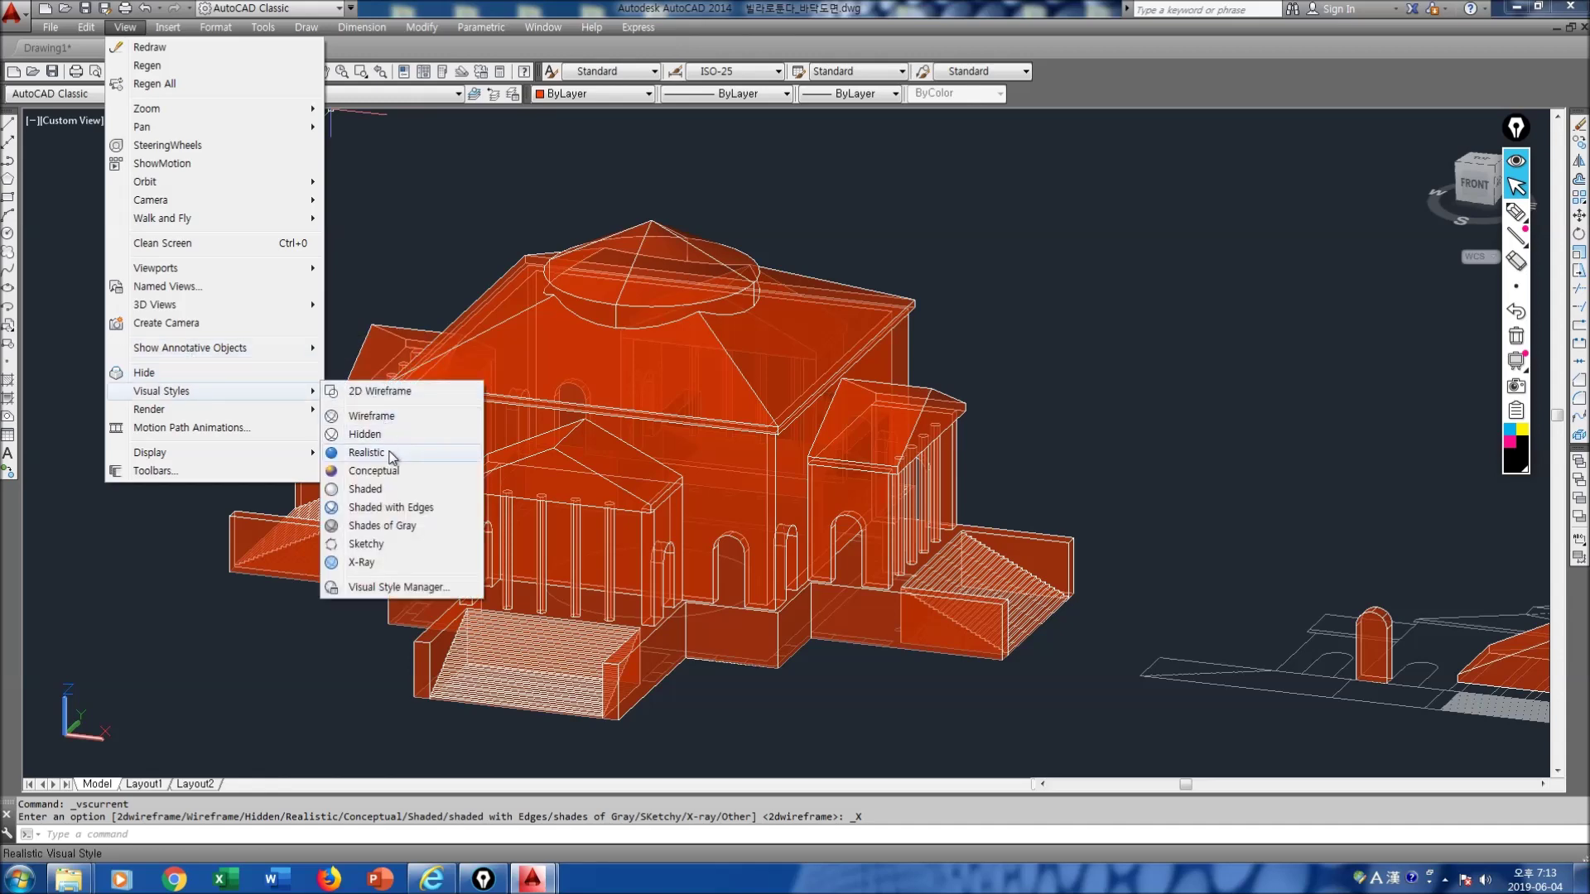
{"action": "left_click", "coordinate": [392, 457]}
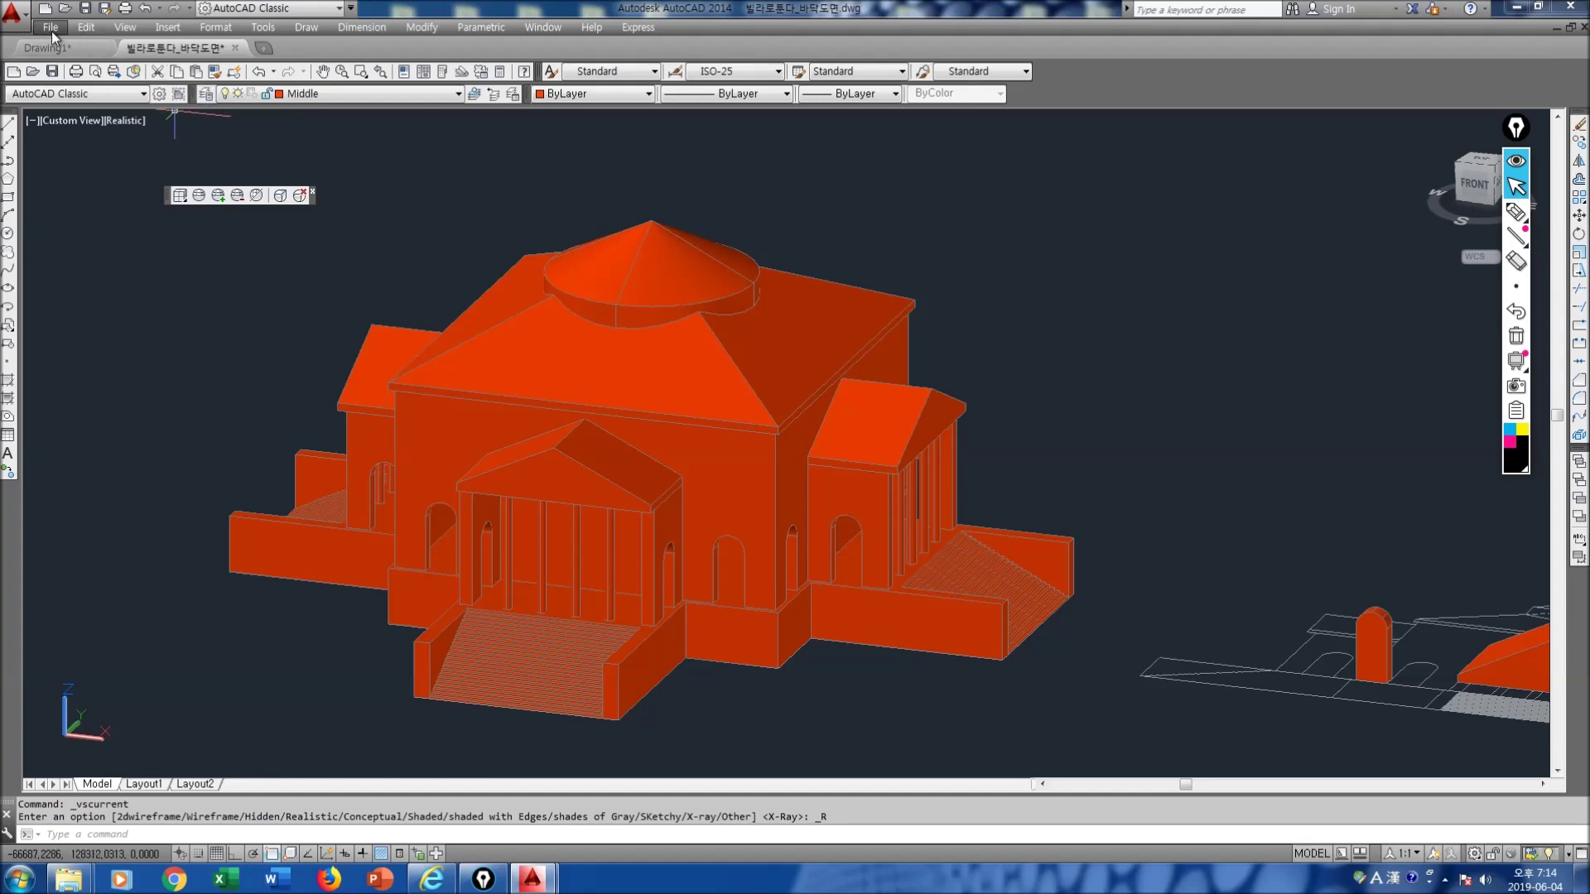
Step: Try the Shaded visual style on the villa model
{"action": "left_click", "coordinate": [125, 27]}
{"action": "mouse_move", "coordinate": [194, 305]}
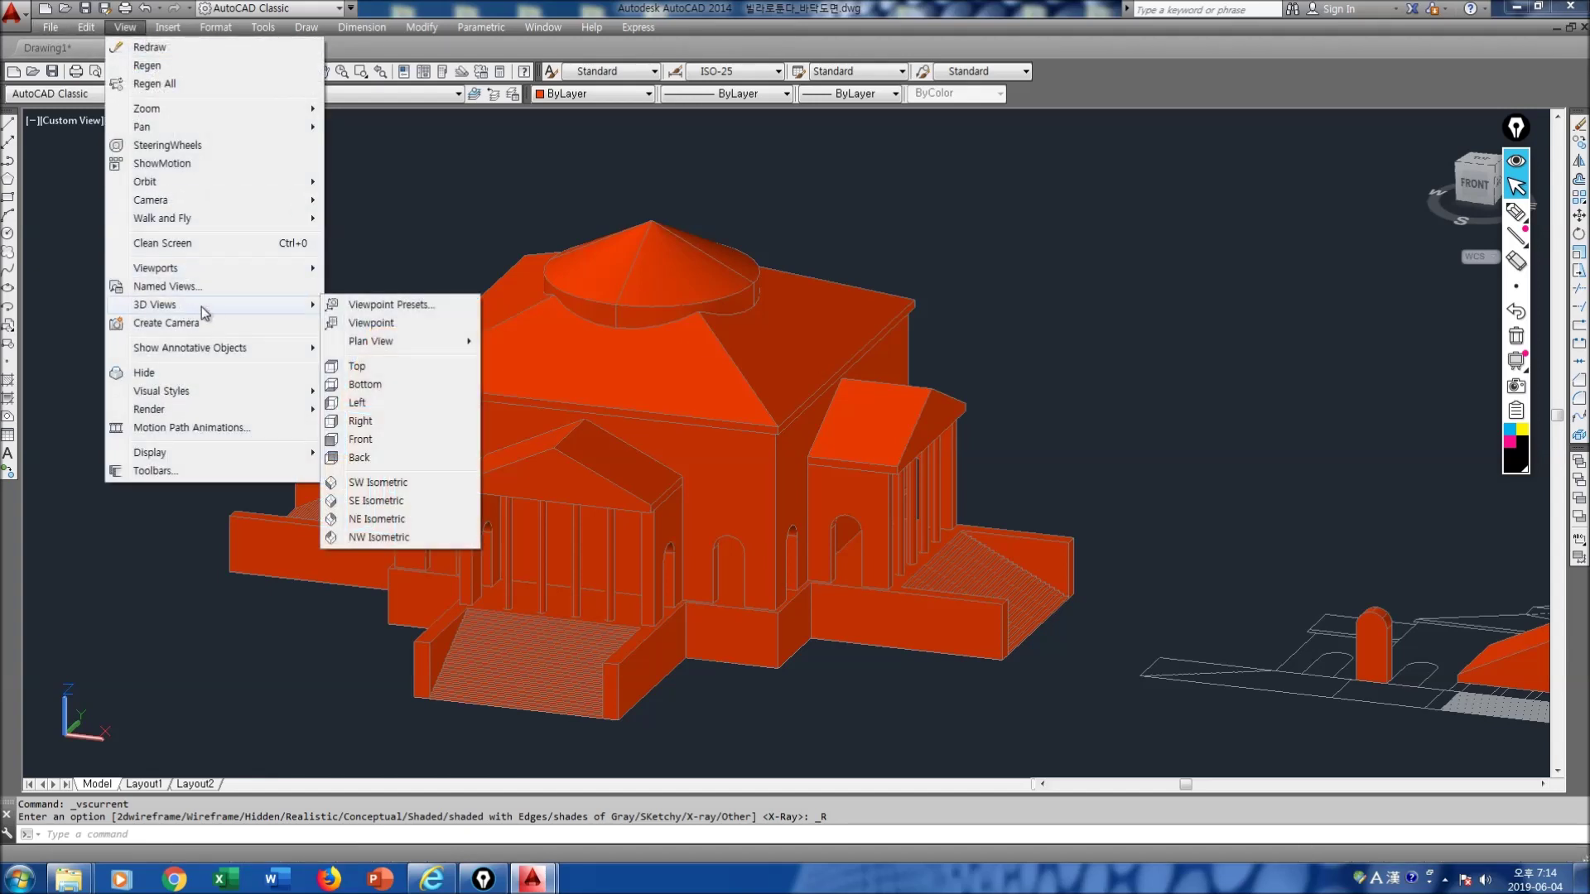
{"action": "mouse_move", "coordinate": [265, 398]}
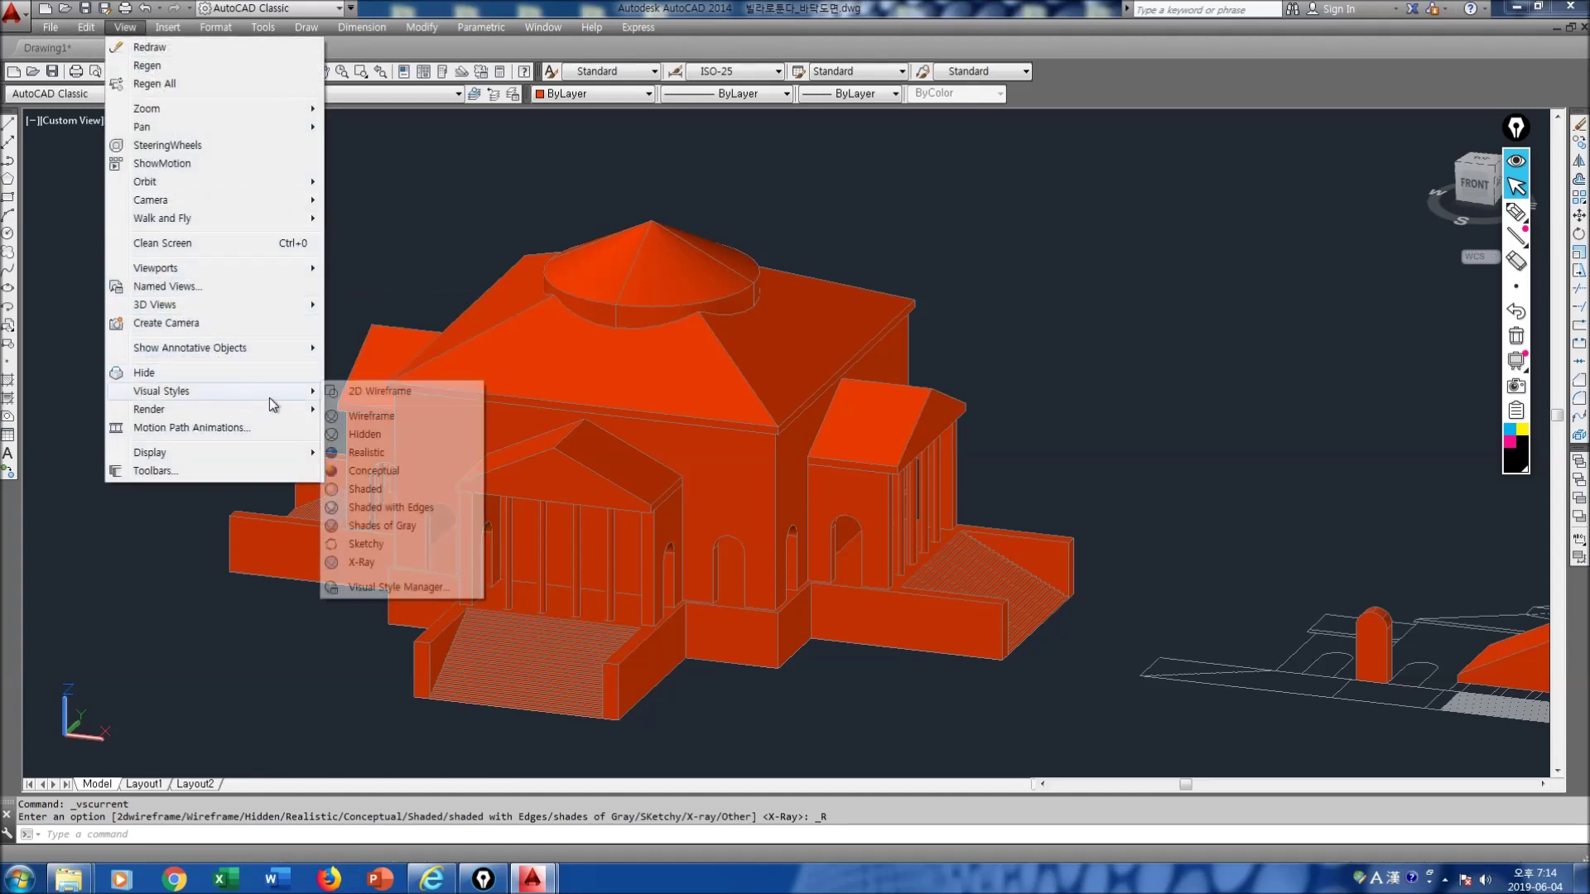
{"action": "left_click", "coordinate": [369, 489]}
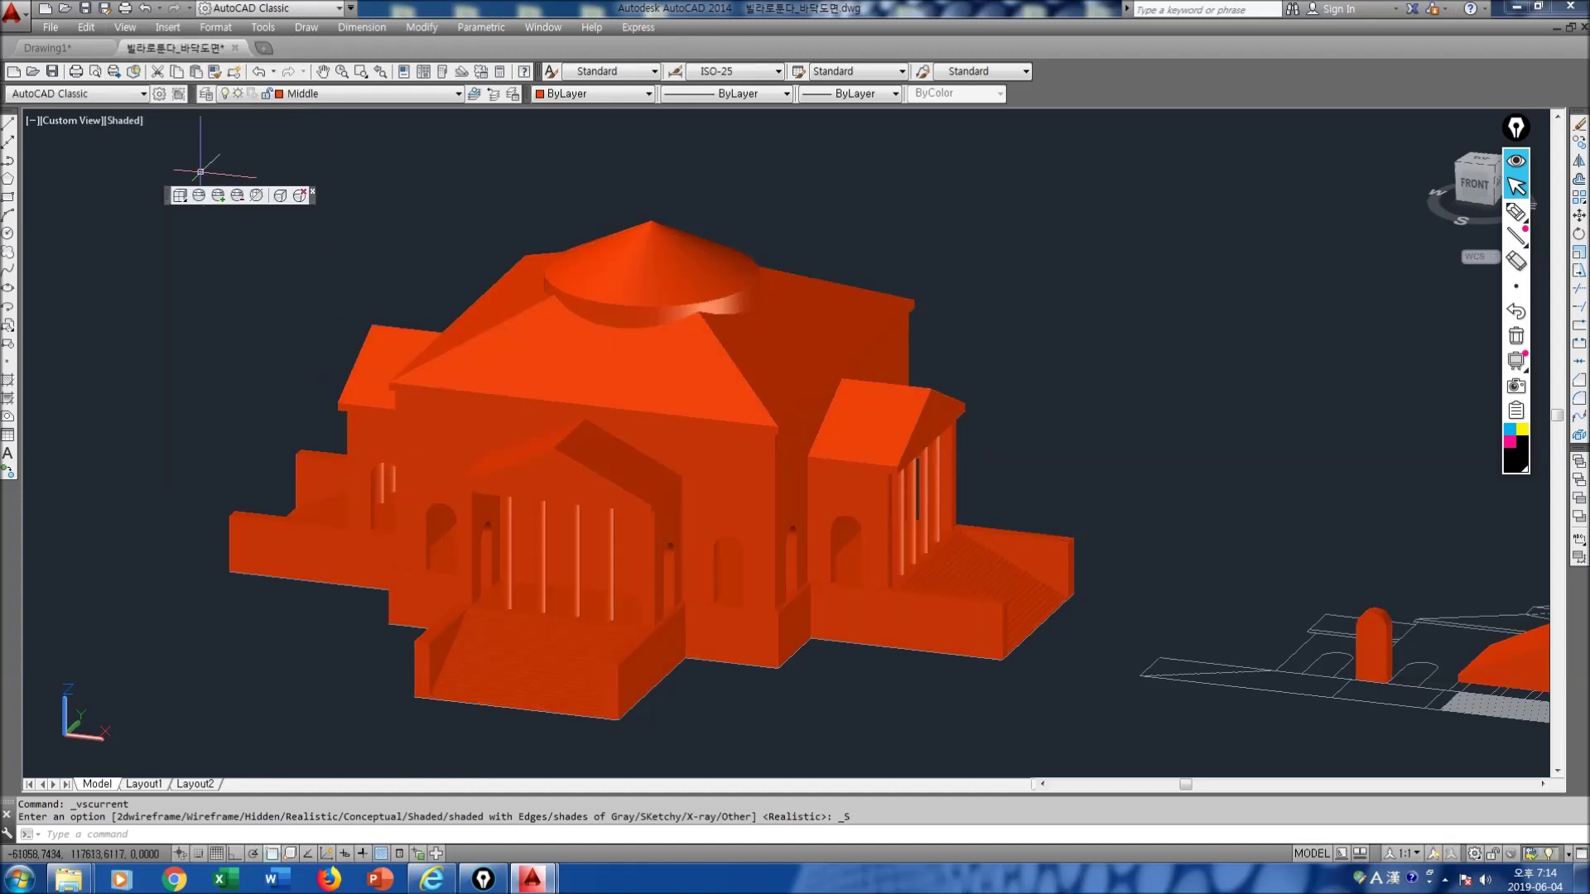
Step: Apply the Conceptual visual style to the villa model
{"action": "left_click", "coordinate": [125, 27]}
{"action": "mouse_move", "coordinate": [248, 391]}
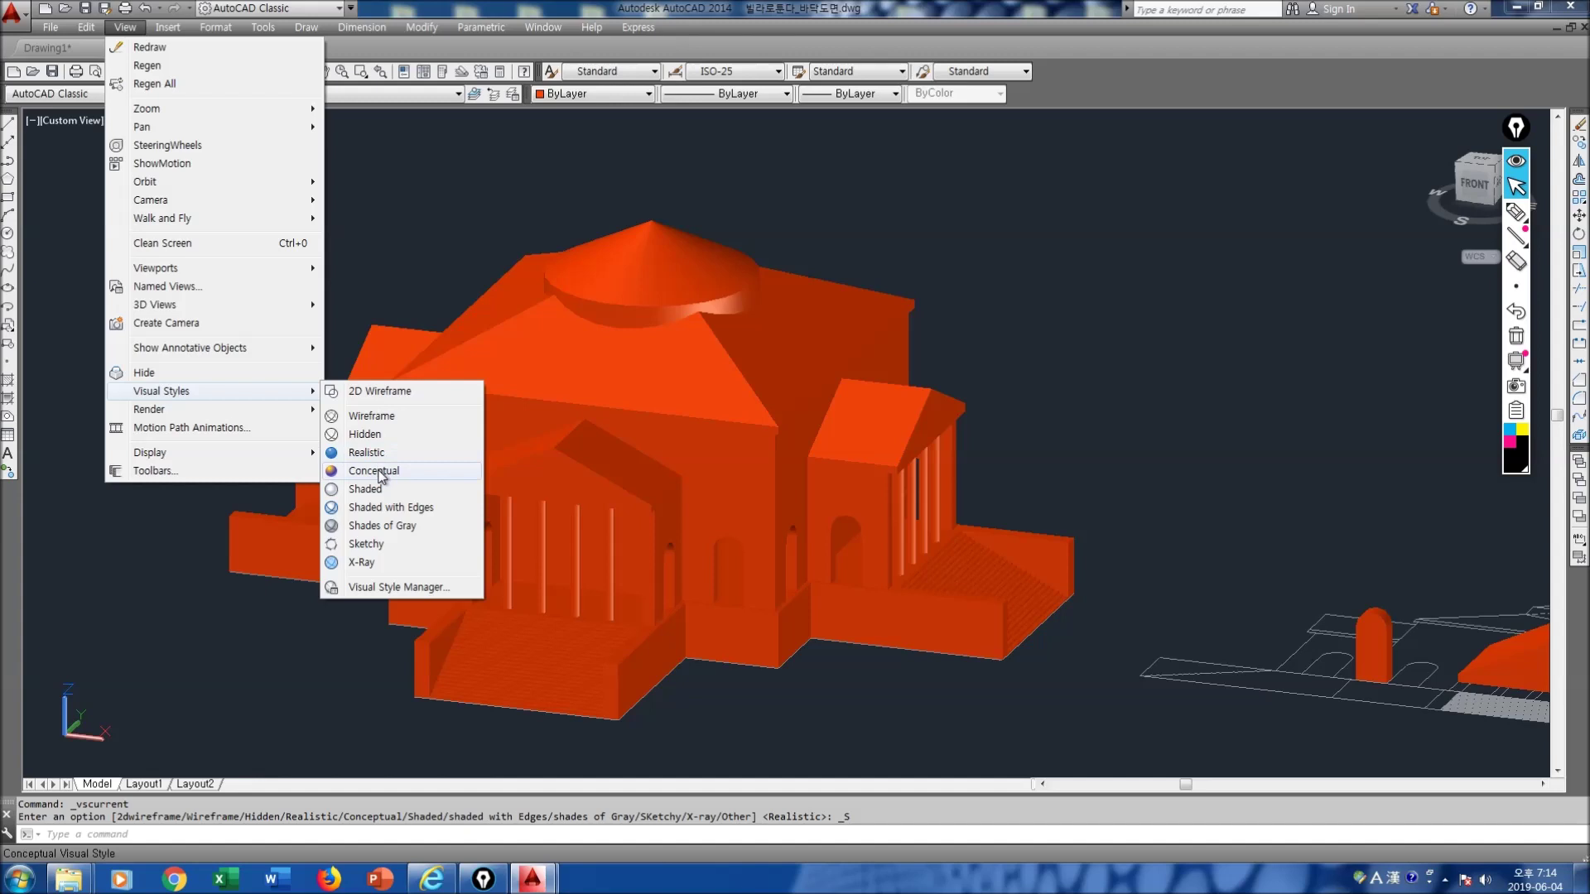
{"action": "left_click", "coordinate": [379, 472]}
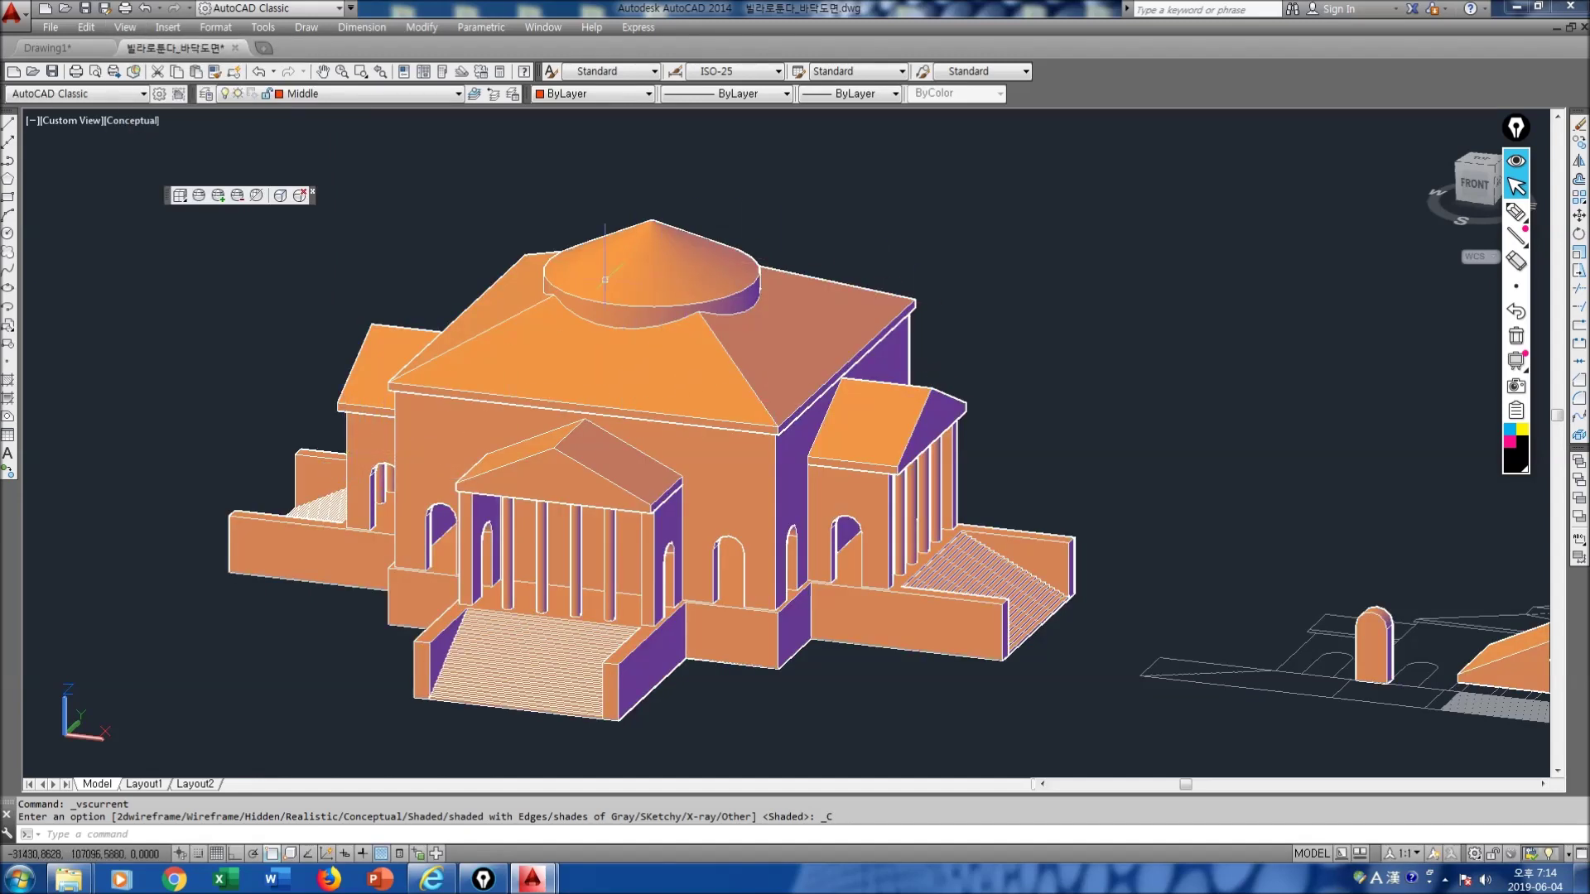
Step: Render the current view of the villa model and close the render window
{"action": "mouse_move", "coordinate": [721, 438]}
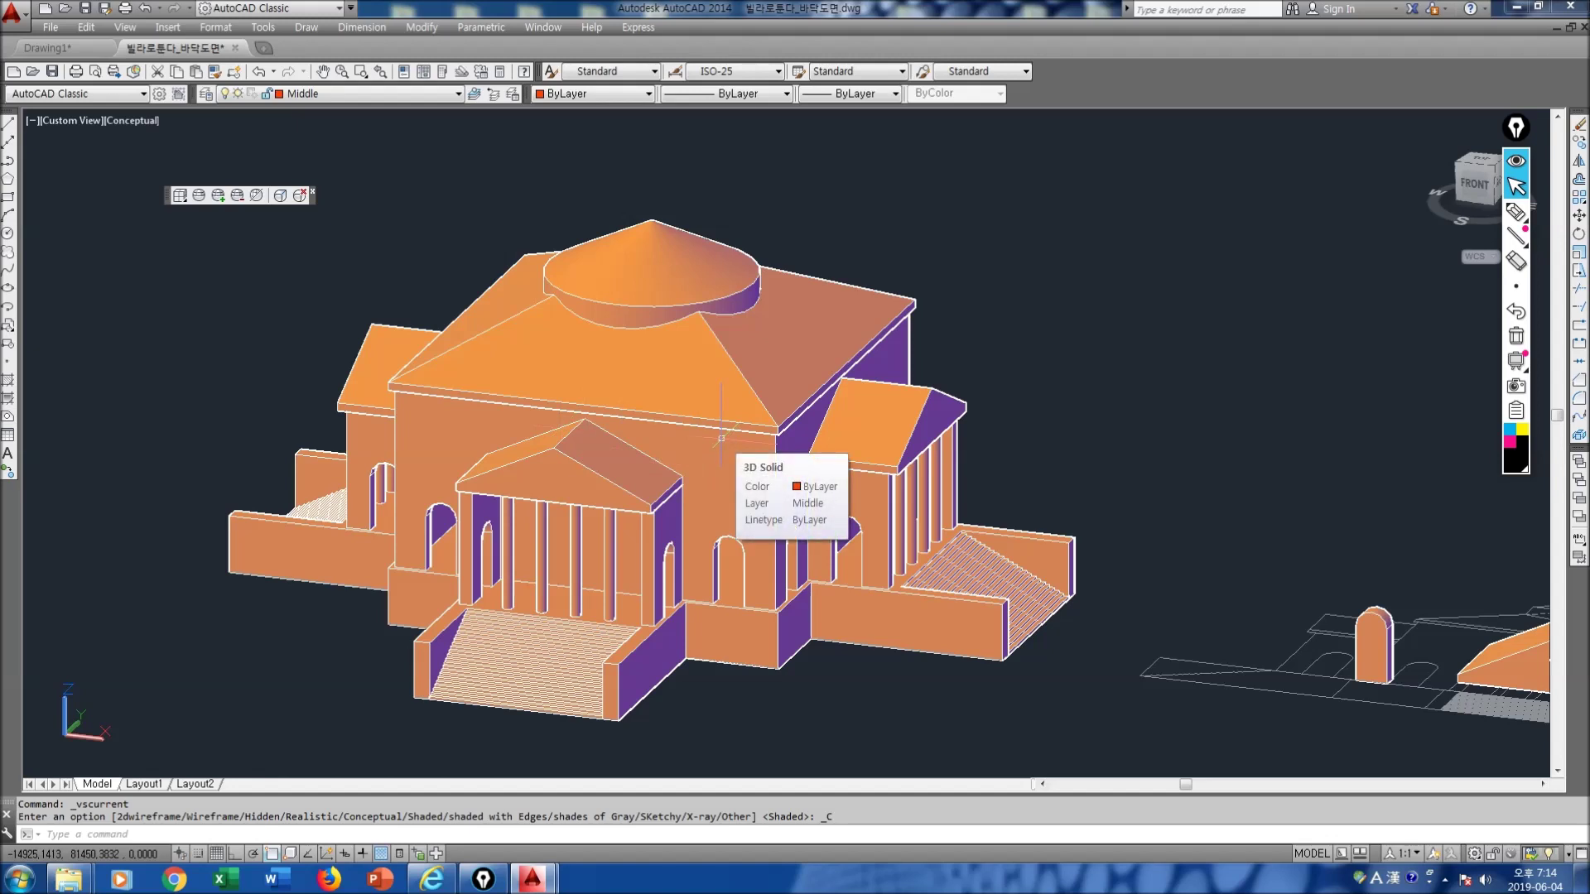
{"action": "type", "text": "rr"}
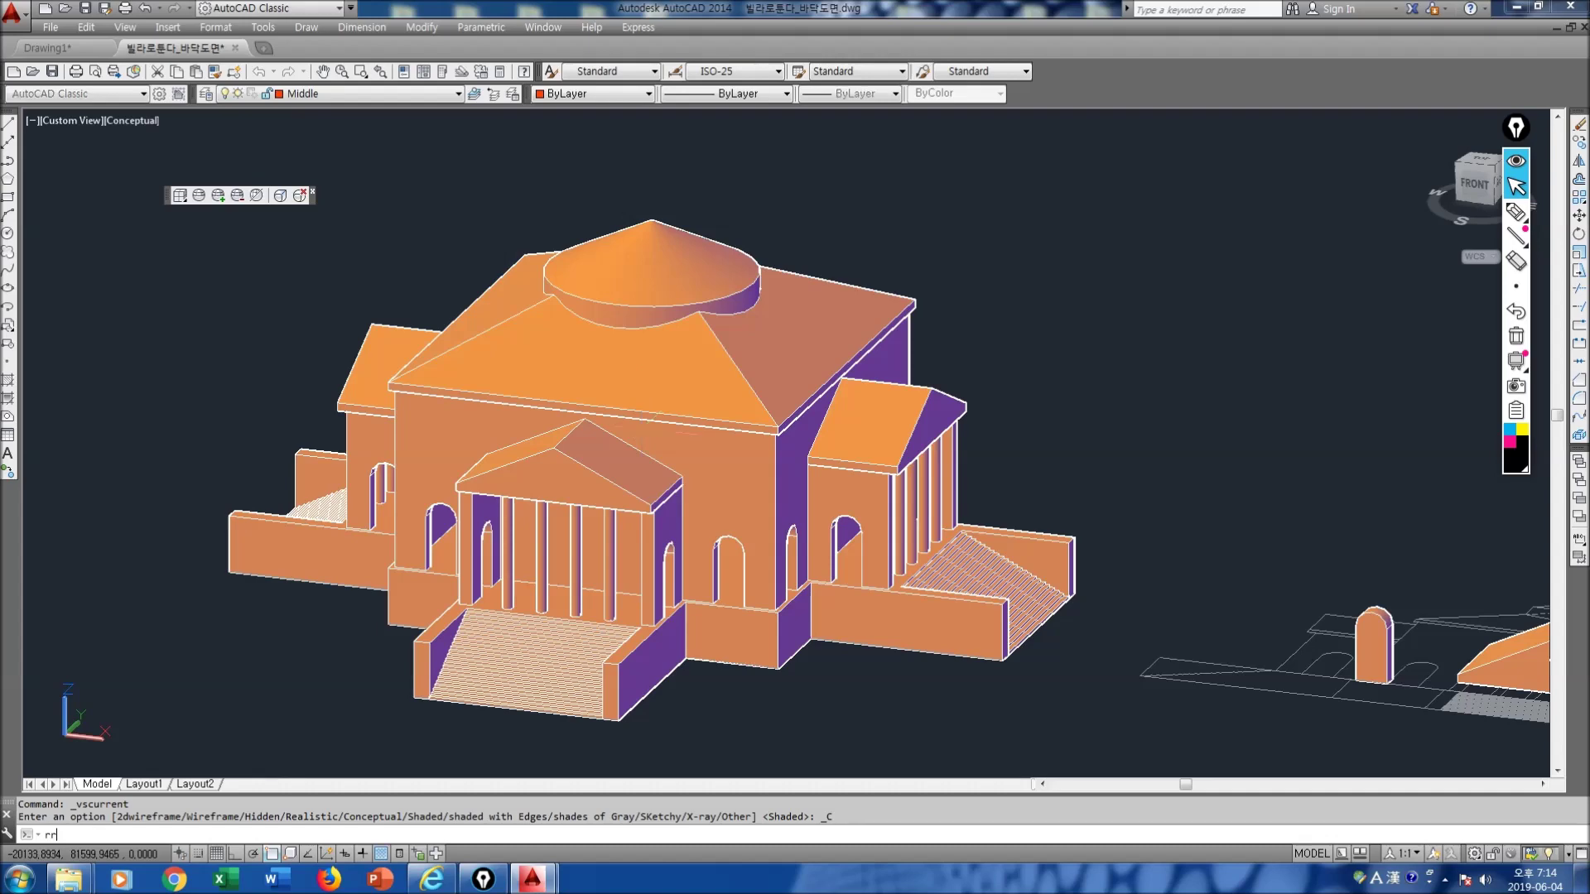
{"action": "key", "text": "Return"}
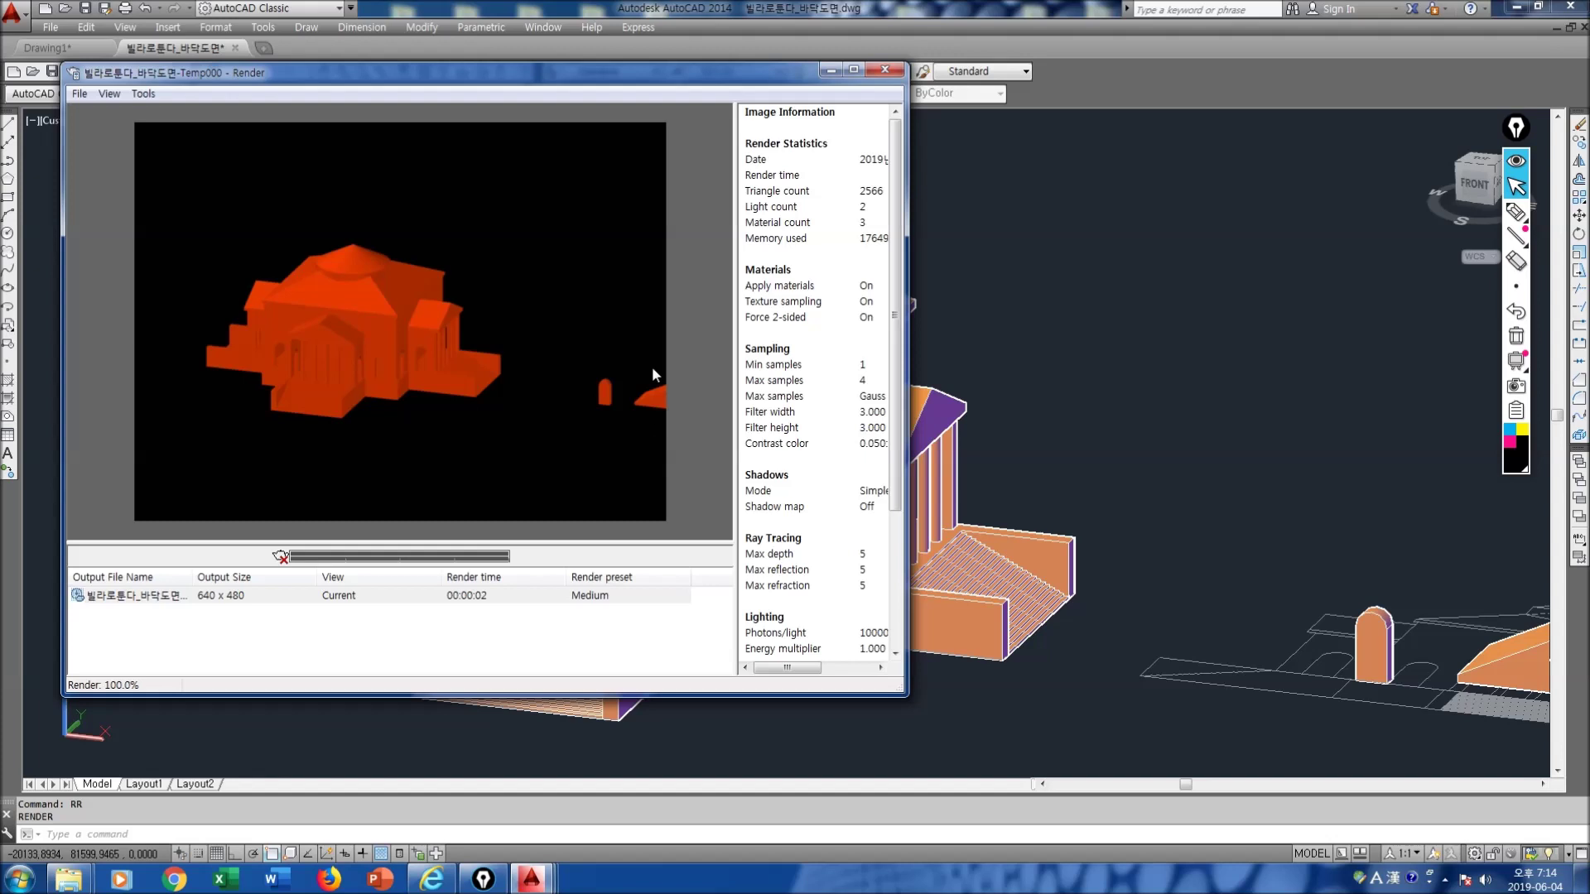
{"action": "left_click", "coordinate": [884, 69]}
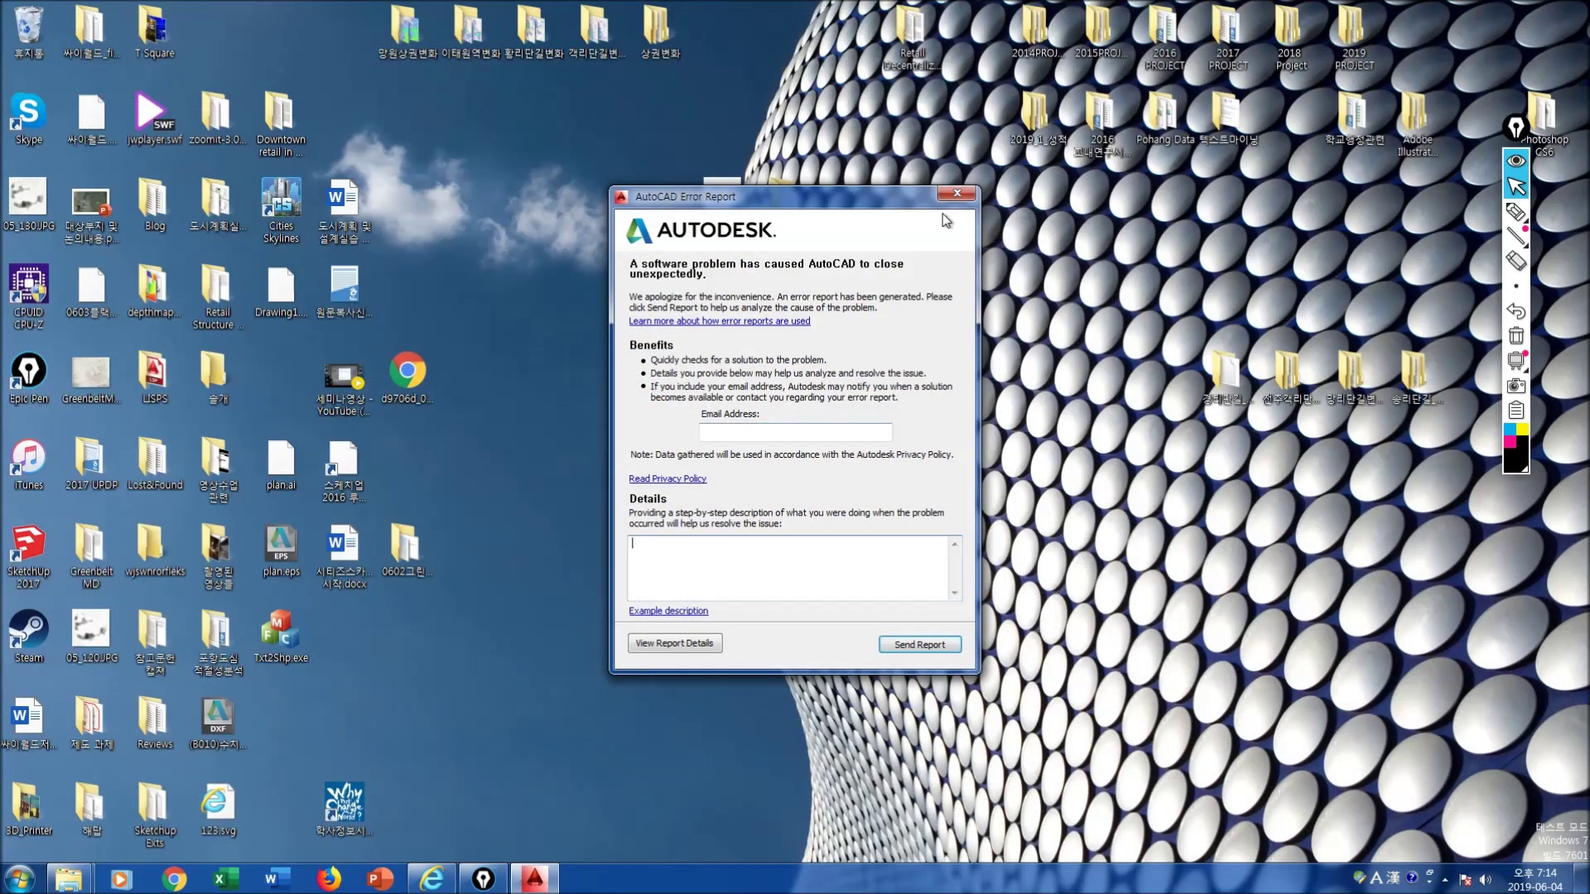
Step: Dismiss the error report without sending it and acknowledge the cancellation notice
{"action": "left_click", "coordinate": [956, 193]}
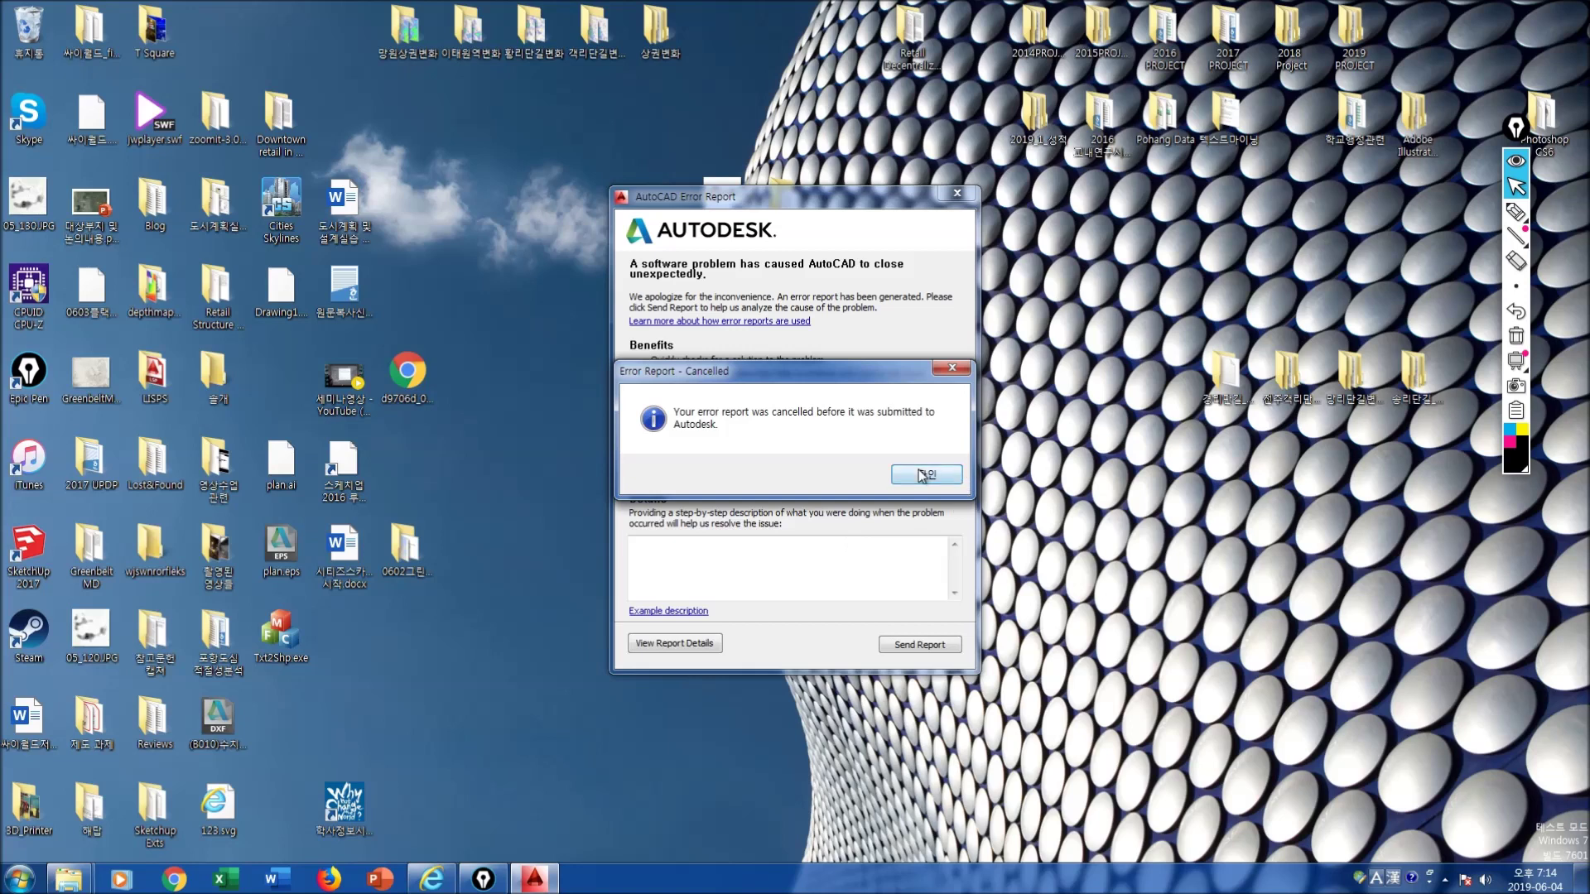
{"action": "left_click", "coordinate": [924, 474]}
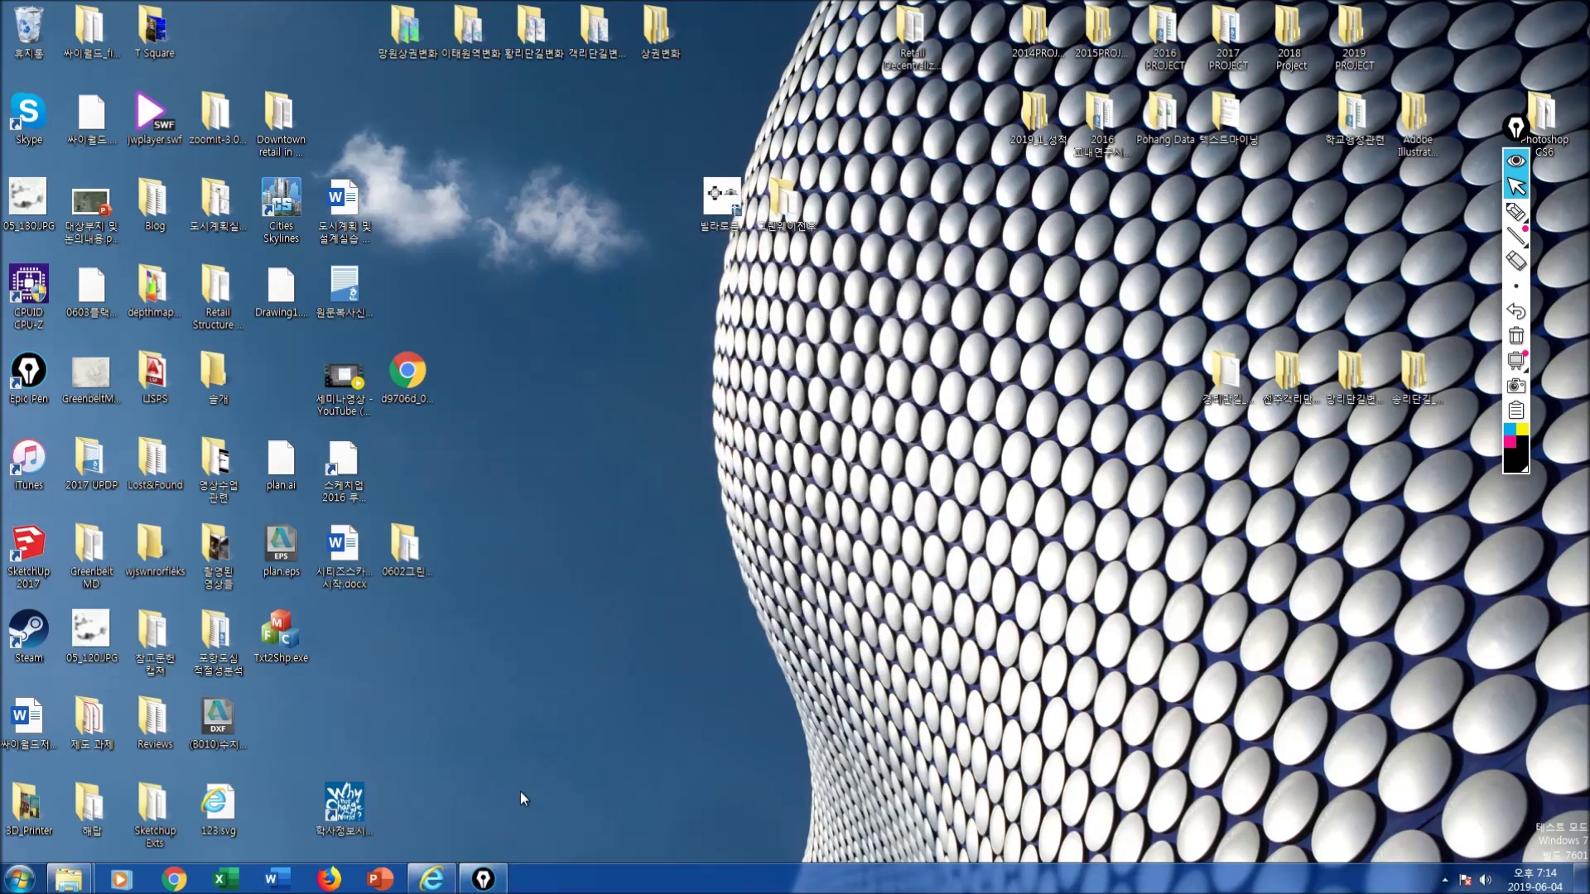